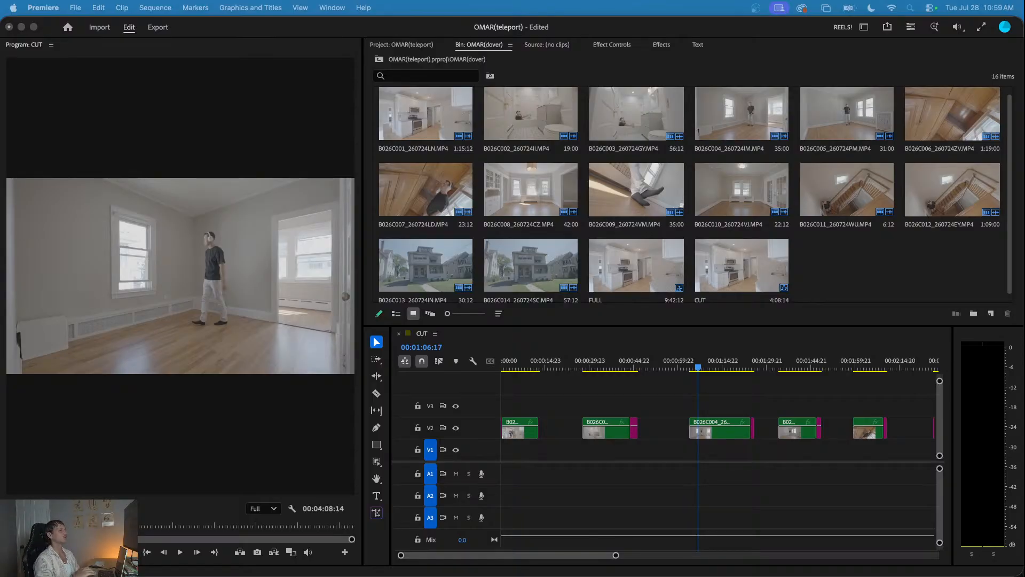
- Play the opening kitchen shot from the start of the CUT sequence and check the person's movement through the room
{"action": "left_click", "coordinate": [577, 411]}
{"action": "key", "text": "minus"}
{"action": "key", "text": "minus"}
{"action": "key", "text": "equal"}
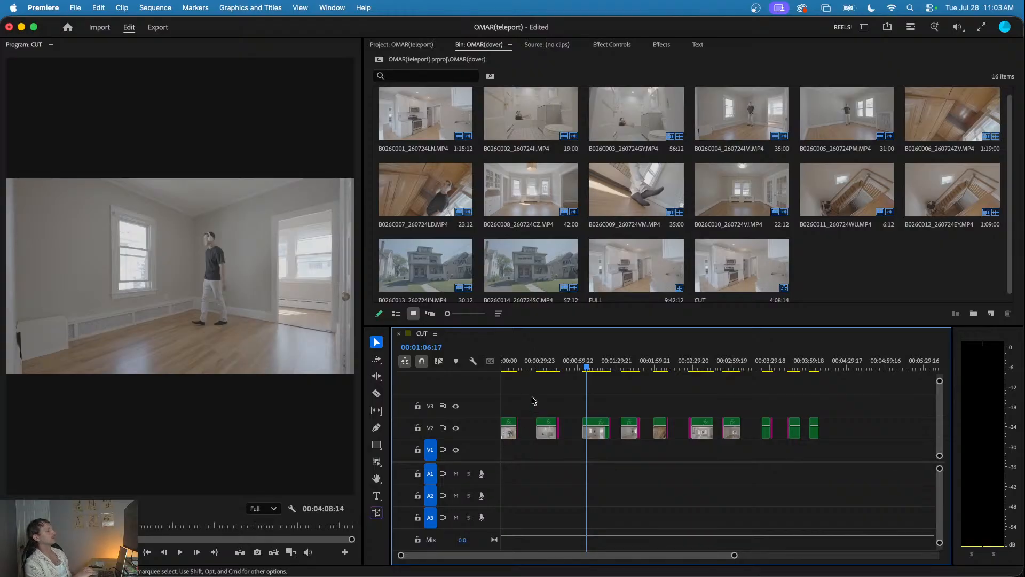
{"action": "key", "text": "Home"}
{"action": "key", "text": "space"}
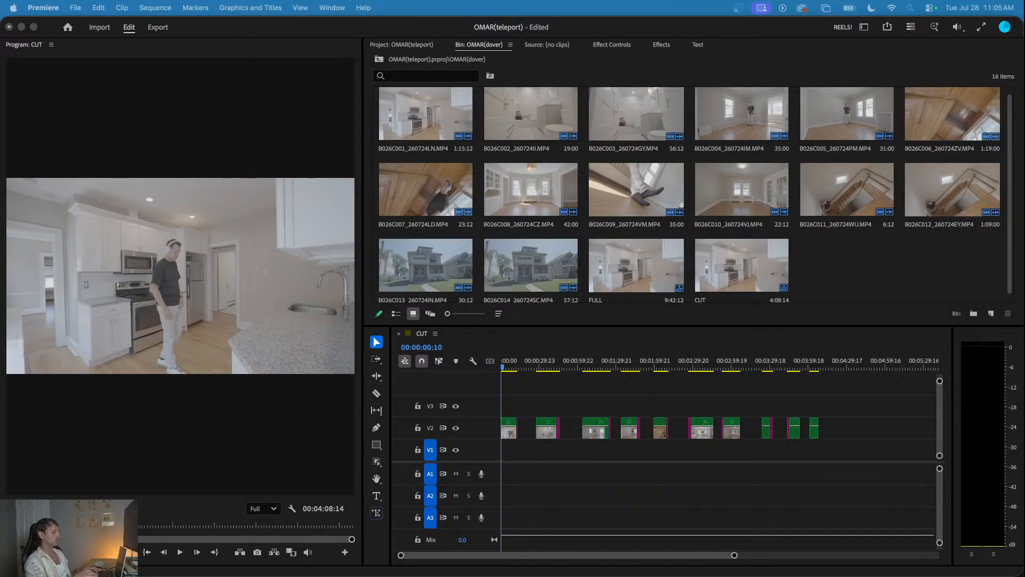
{"action": "left_click", "coordinate": [582, 393]}
{"action": "key", "text": "space"}
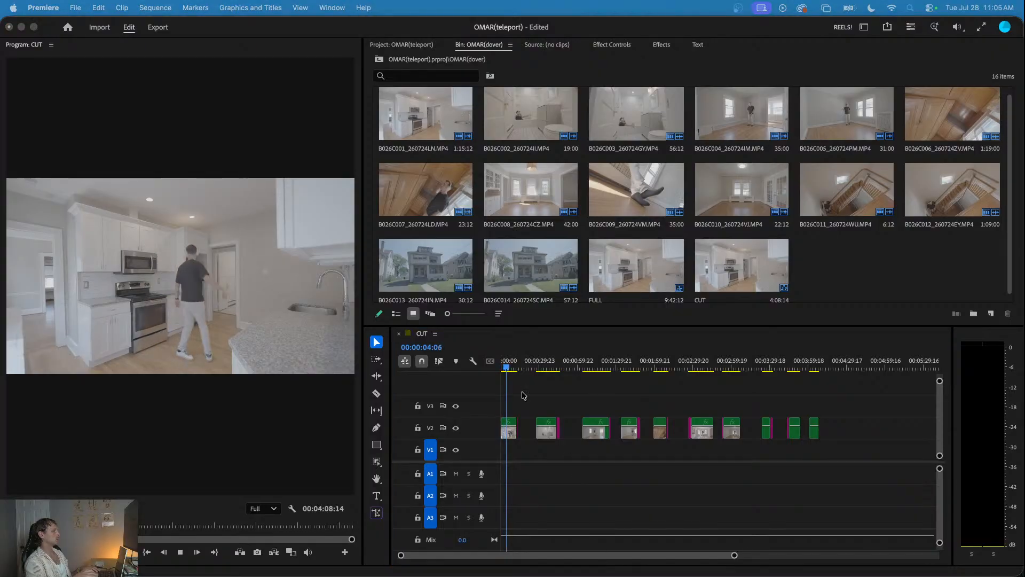
{"action": "left_click", "coordinate": [509, 371]}
{"action": "key", "text": "space"}
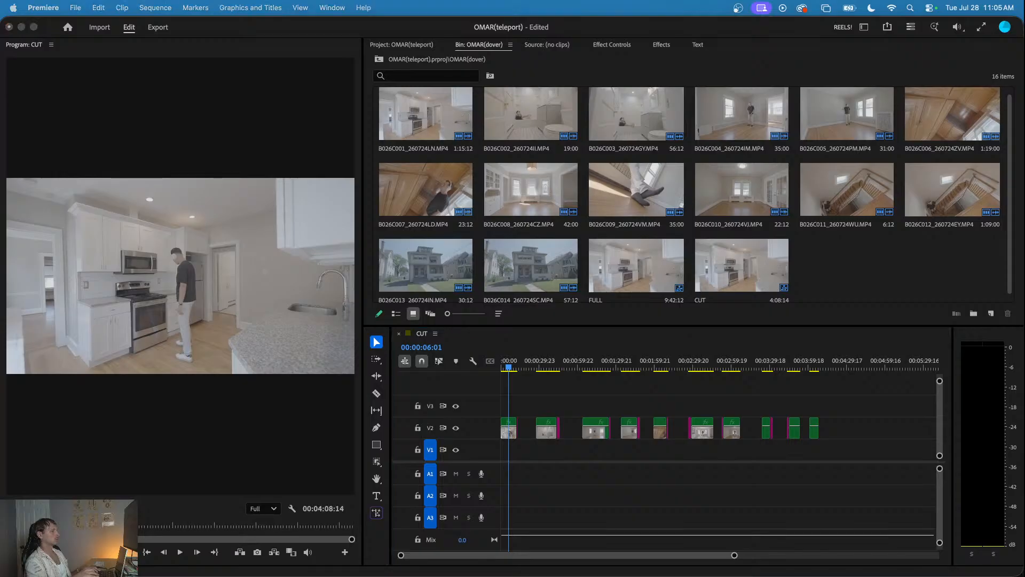
{"action": "left_click_drag", "start_coordinate": [515, 368], "coordinate": [422, 360]}
{"action": "key", "text": "space"}
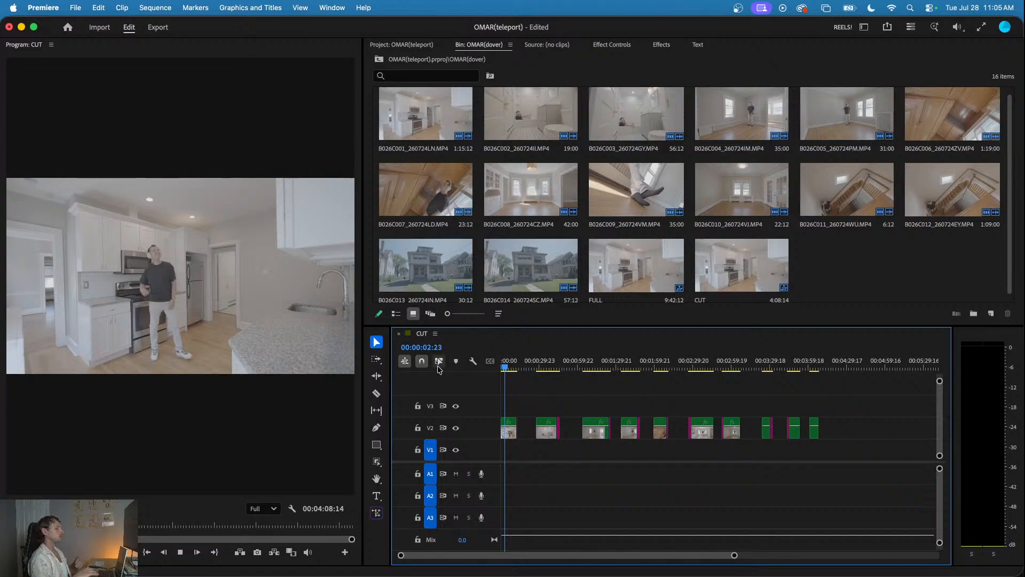
- Examine the first two seconds of the kitchen shot frame by frame around the person's appearance
{"action": "key", "text": "equal"}
{"action": "key", "text": "equal"}
{"action": "left_click_drag", "start_coordinate": [520, 368], "coordinate": [473, 367]}
{"action": "key", "text": "space"}
{"action": "key", "text": "equal"}
{"action": "key", "text": "equal"}
{"action": "key", "text": "equal"}
{"action": "key", "text": "equal"}
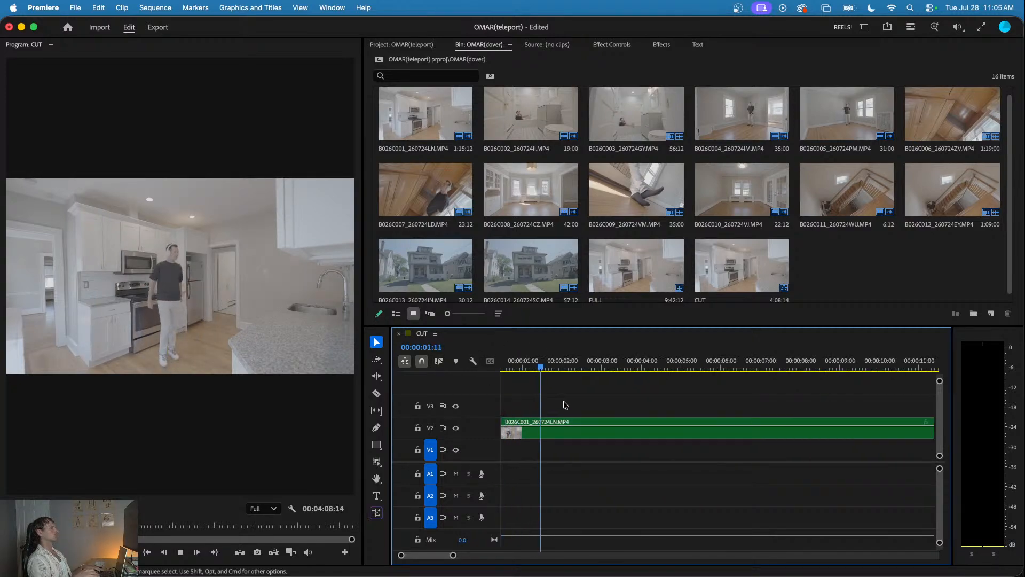
{"action": "mouse_move", "coordinate": [537, 361]}
{"action": "left_mouse_down"}
{"action": "mouse_move", "coordinate": [486, 361]}
{"action": "mouse_move", "coordinate": [542, 368]}
{"action": "left_mouse_up"}
{"action": "key", "text": "minus"}
{"action": "key", "text": "minus"}
{"action": "key", "text": "minus"}
{"action": "left_click_drag", "start_coordinate": [621, 400], "coordinate": [527, 439]}
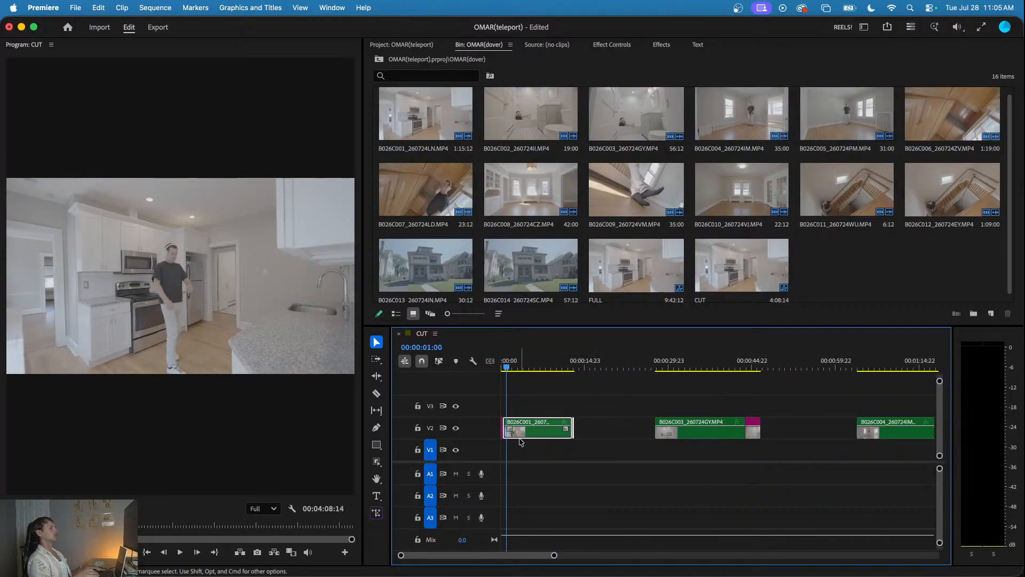
- Shift all clips after the kitchen shot later on V2 so the bathroom clip starts at about 00:01:04
{"action": "scroll", "coordinate": [522, 438], "scroll_direction": "down", "scroll_amount": 5}
{"action": "scroll", "coordinate": [524, 439], "scroll_direction": "up", "scroll_amount": 5}
{"action": "key", "text": "a"}
{"action": "left_click", "coordinate": [611, 412]}
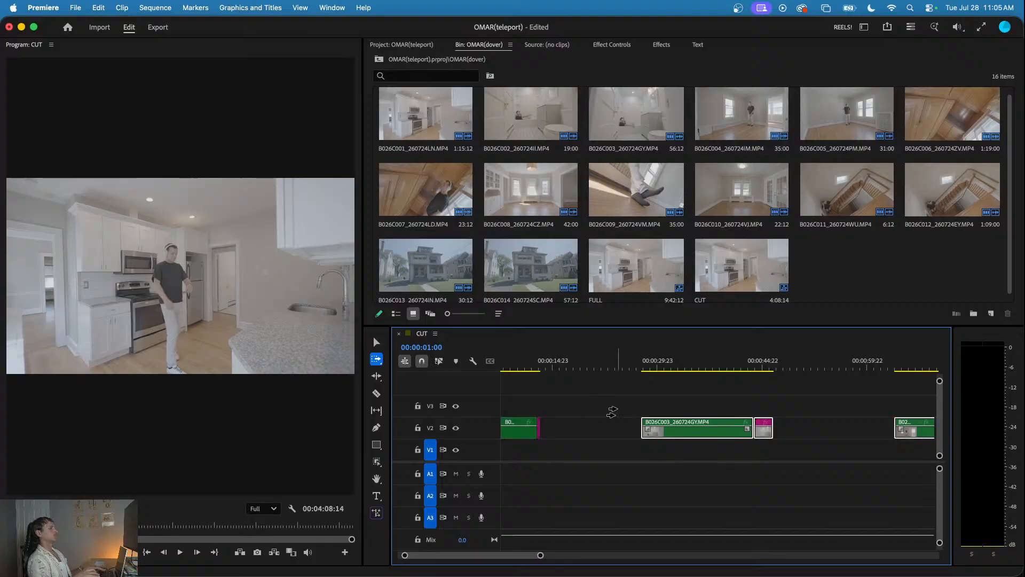
{"action": "key", "text": "v"}
{"action": "key", "text": "minus"}
{"action": "key", "text": "minus"}
{"action": "left_click_drag", "start_coordinate": [598, 439], "coordinate": [704, 439]}
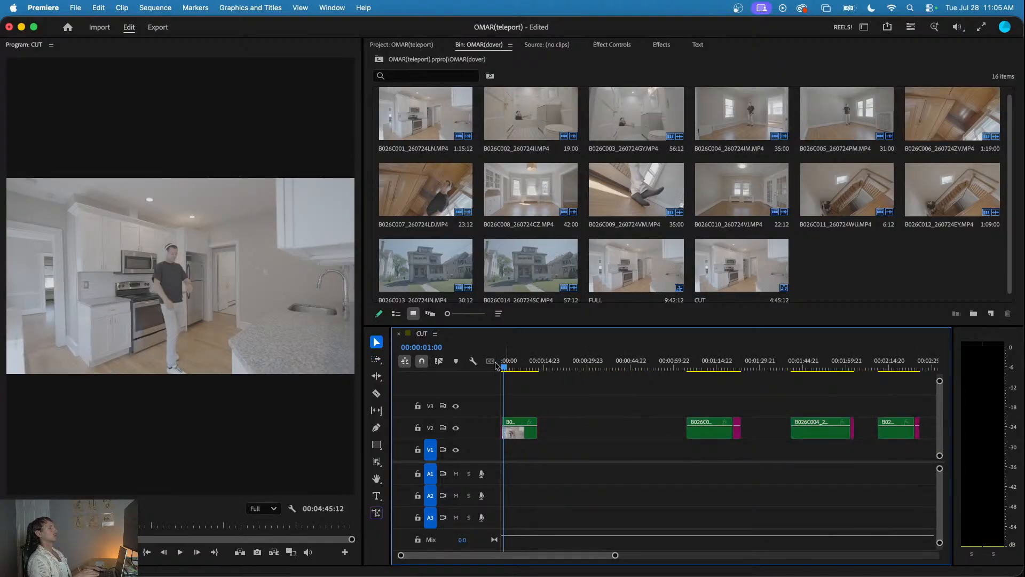
- Move the kitchen clip with the person and its trailing piece later on V2 to start at about 00:00:04:18
{"action": "key", "text": "Home"}
{"action": "key", "text": "space"}
{"action": "key", "text": "equal"}
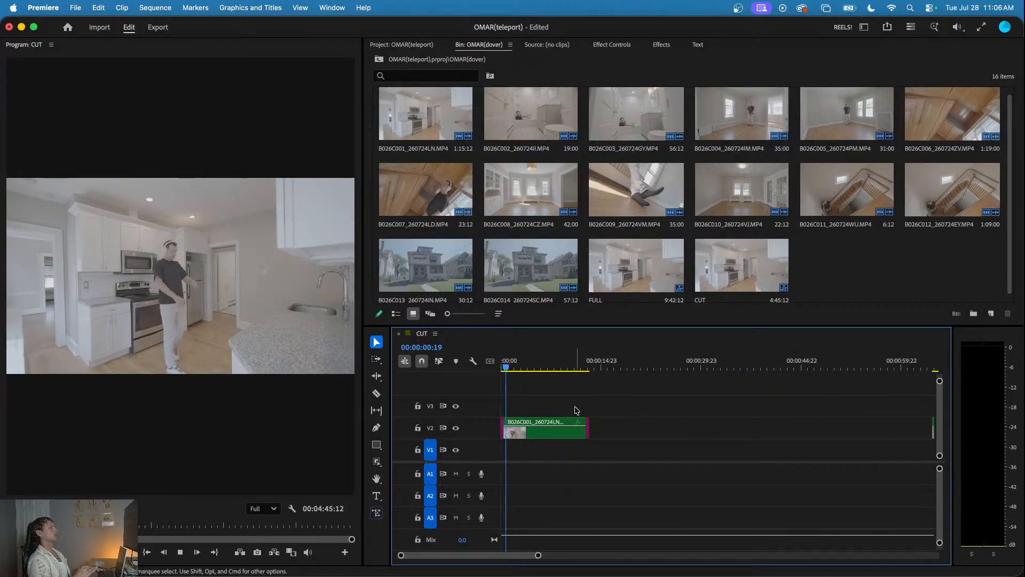
{"action": "key", "text": "space"}
{"action": "left_click_drag", "start_coordinate": [624, 399], "coordinate": [561, 436]}
{"action": "key", "text": "equal"}
{"action": "key", "text": "equal"}
{"action": "key", "text": "equal"}
- Split the empty-kitchen piece at the start of V2 near its end, at 00:00:00:09
{"action": "left_click", "coordinate": [499, 368]}
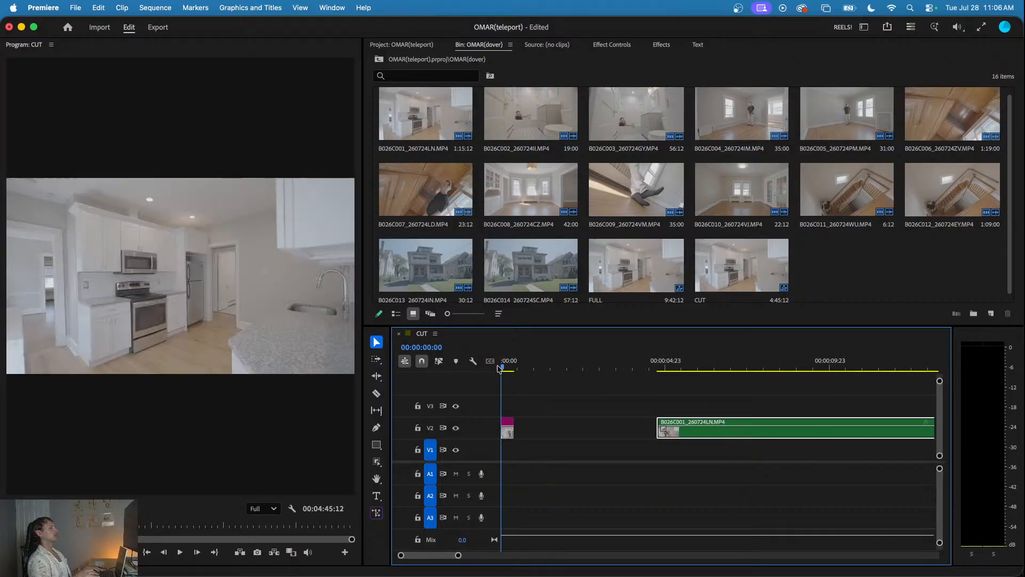
{"action": "left_click_drag", "start_coordinate": [498, 368], "coordinate": [516, 392]}
{"action": "key", "text": "super+shift+z"}
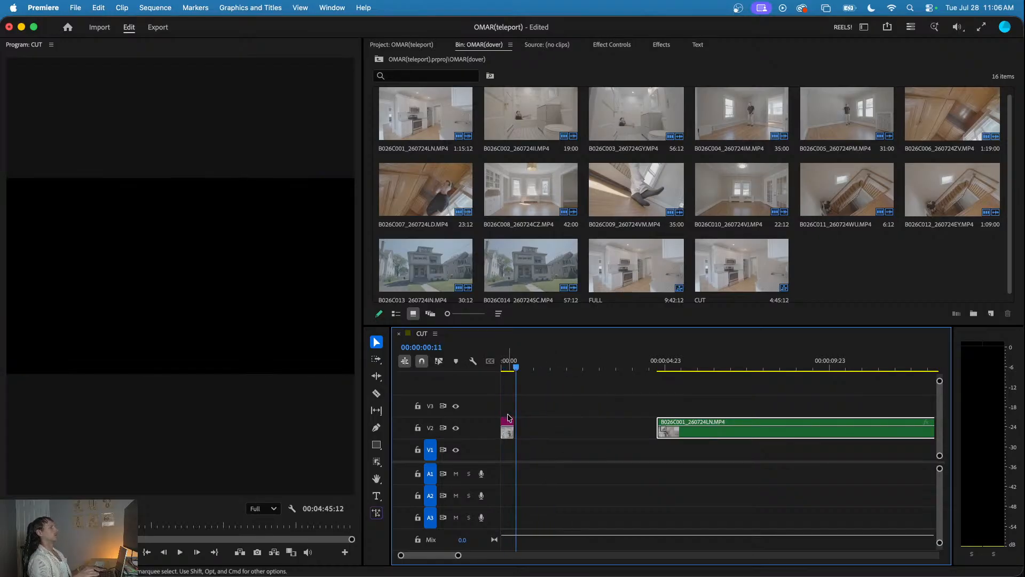
{"action": "scroll", "coordinate": [508, 419], "scroll_direction": "up", "scroll_amount": 5}
{"action": "left_click", "coordinate": [541, 357]}
{"action": "key", "text": "Right"}
{"action": "key", "text": "Left"}
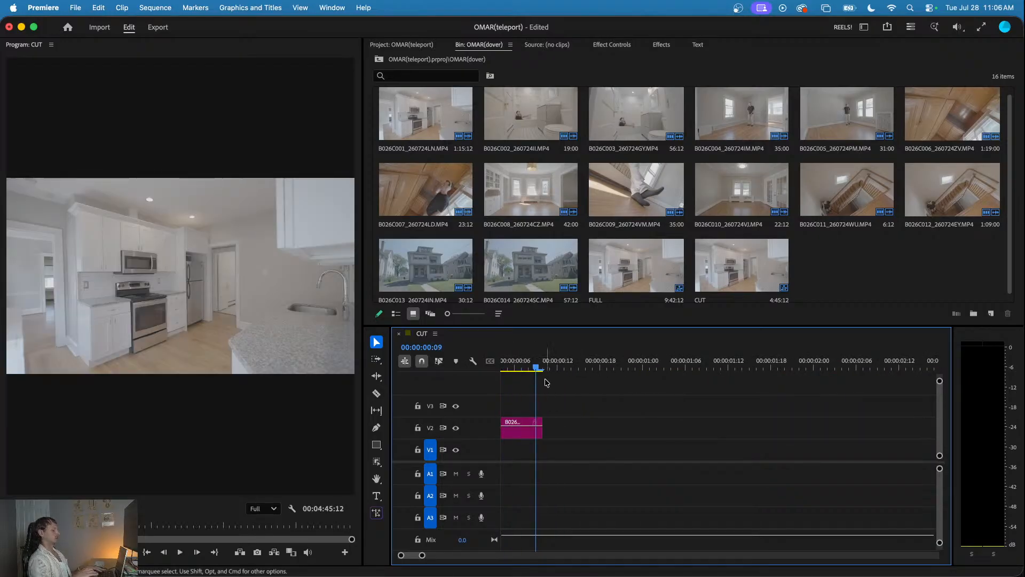
{"action": "scroll", "coordinate": [545, 406], "scroll_direction": "up", "scroll_amount": 4}
{"action": "key", "text": "c"}
{"action": "left_click", "coordinate": [524, 433]}
{"action": "scroll", "coordinate": [525, 433], "scroll_direction": "down", "scroll_amount": 3}
{"action": "key", "text": "v"}
- Add a frame hold to the short piece after the cut and extend it to about 00:00:03:11
{"action": "left_click", "coordinate": [527, 436]}
{"action": "right_click", "coordinate": [527, 435]}
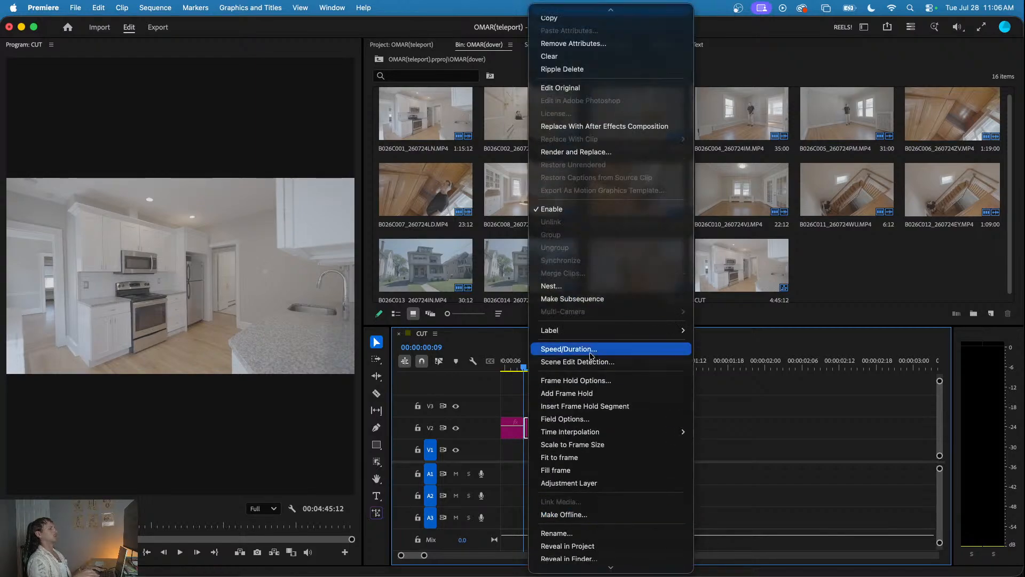
{"action": "left_click", "coordinate": [558, 393]}
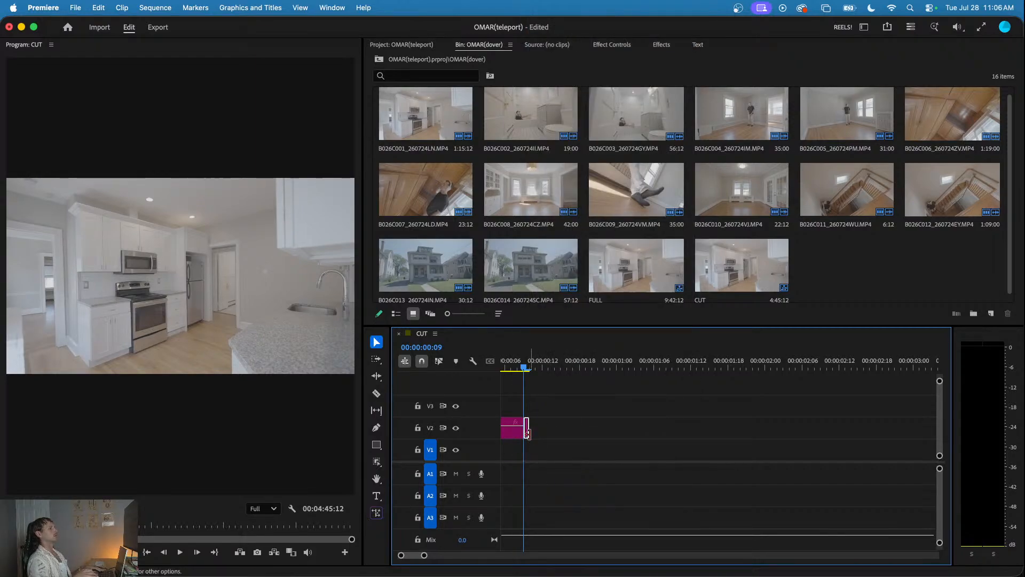
{"action": "left_click_drag", "start_coordinate": [531, 433], "coordinate": [729, 424]}
{"action": "scroll", "coordinate": [729, 423], "scroll_direction": "down", "scroll_amount": 2}
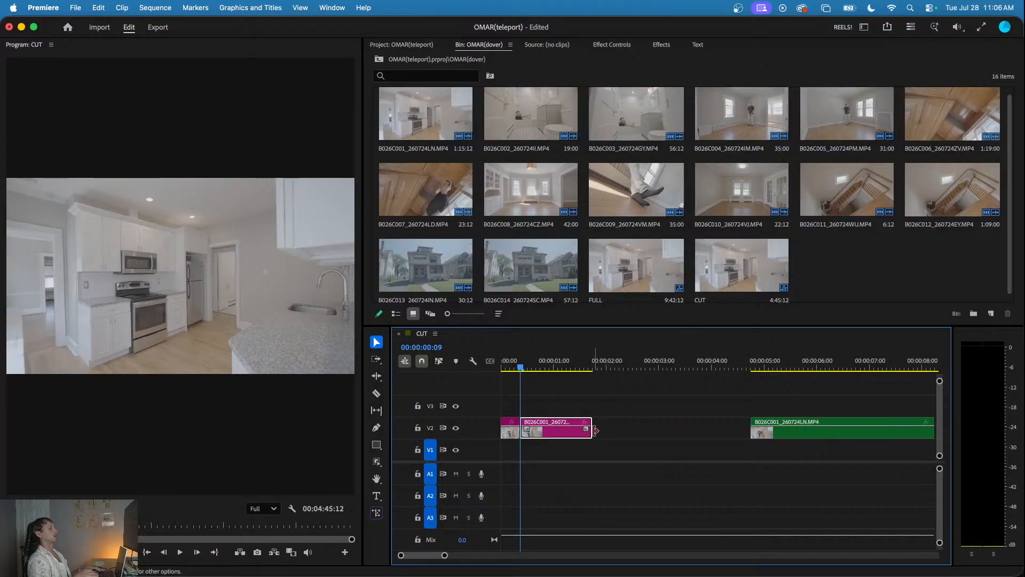
{"action": "left_click_drag", "start_coordinate": [592, 430], "coordinate": [685, 426]}
{"action": "left_click_drag", "start_coordinate": [576, 366], "coordinate": [456, 370]}
{"action": "key", "text": "space"}
{"action": "scroll", "coordinate": [545, 413], "scroll_direction": "down", "scroll_amount": 2}
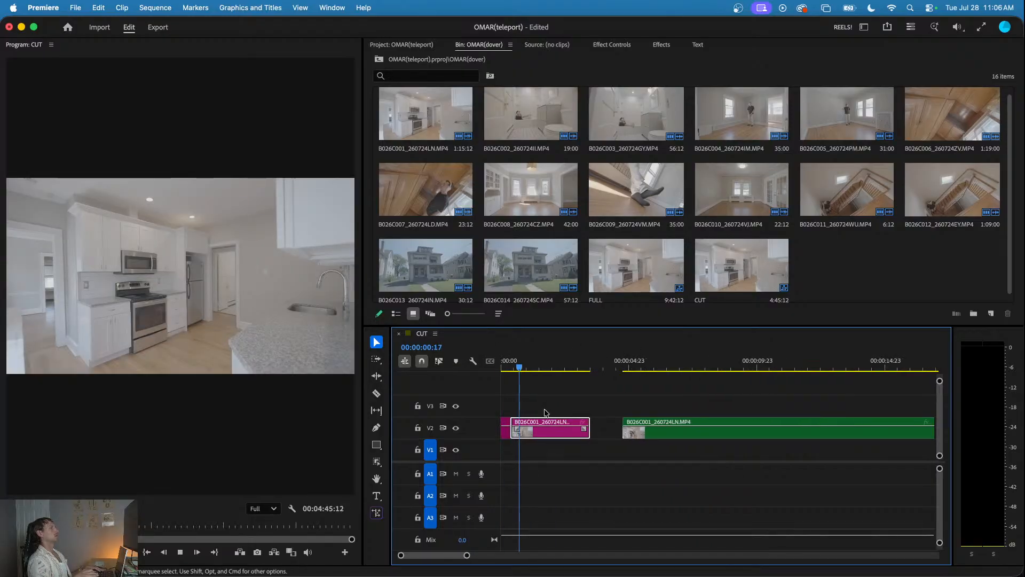
{"action": "scroll", "coordinate": [552, 407], "scroll_direction": "down", "scroll_amount": 1}
{"action": "key", "text": "space"}
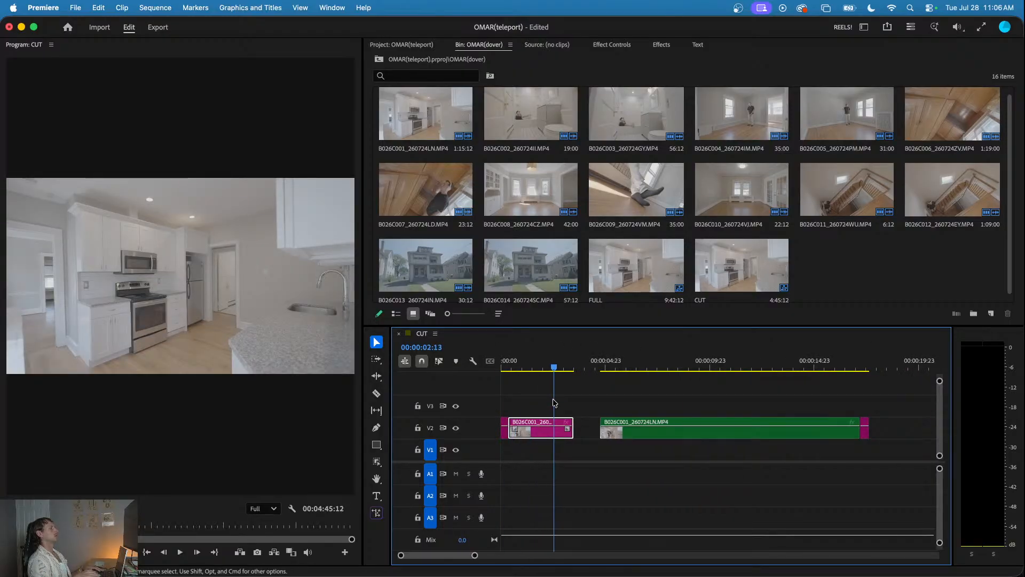
- Move the kitchen clip and its trailing piece to V3 starting at about 00:00:02:13, overlapping the held frame, and play the transition
{"action": "left_click_drag", "start_coordinate": [755, 430], "coordinate": [672, 413]}
{"action": "key", "text": "Home"}
{"action": "key", "text": "space"}
{"action": "left_click", "coordinate": [559, 385]}
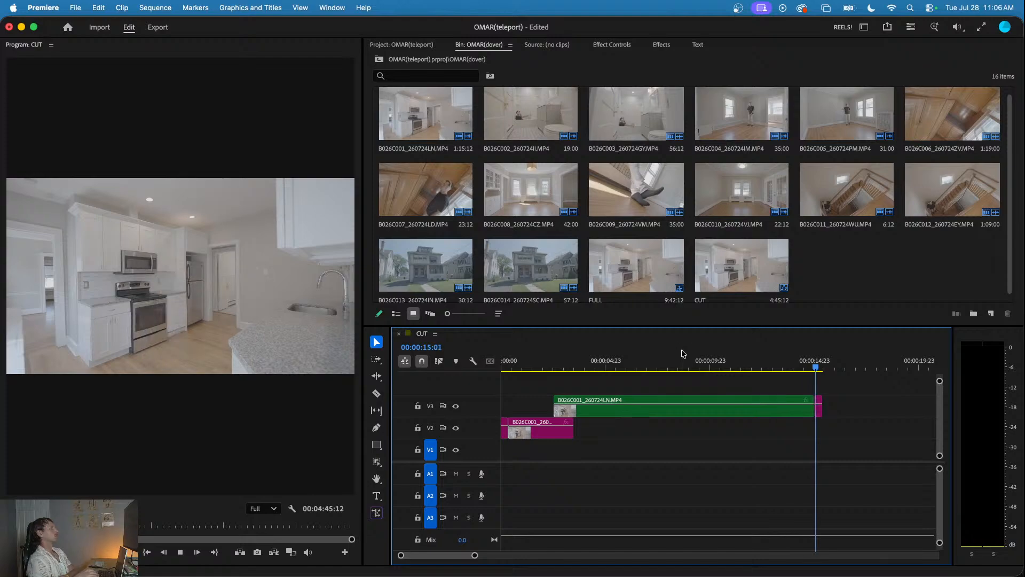
- Delete the trailing empty-kitchen piece that follows the kitchen clip on V3 from 00:00:15:00
{"action": "left_click", "coordinate": [783, 364]}
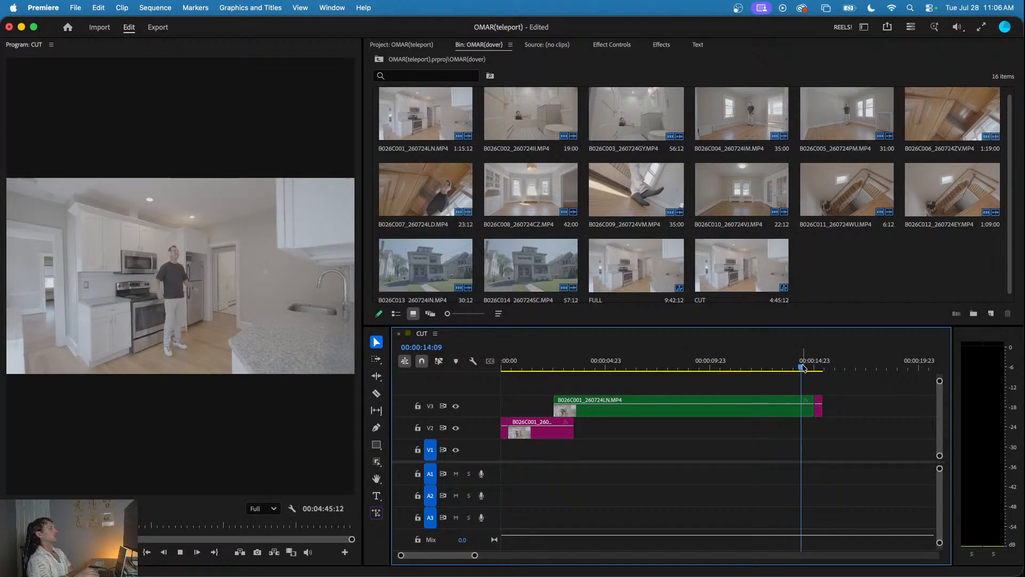
{"action": "left_click_drag", "start_coordinate": [780, 360], "coordinate": [815, 370]}
{"action": "left_click", "coordinate": [819, 409]}
{"action": "key", "text": "Delete"}
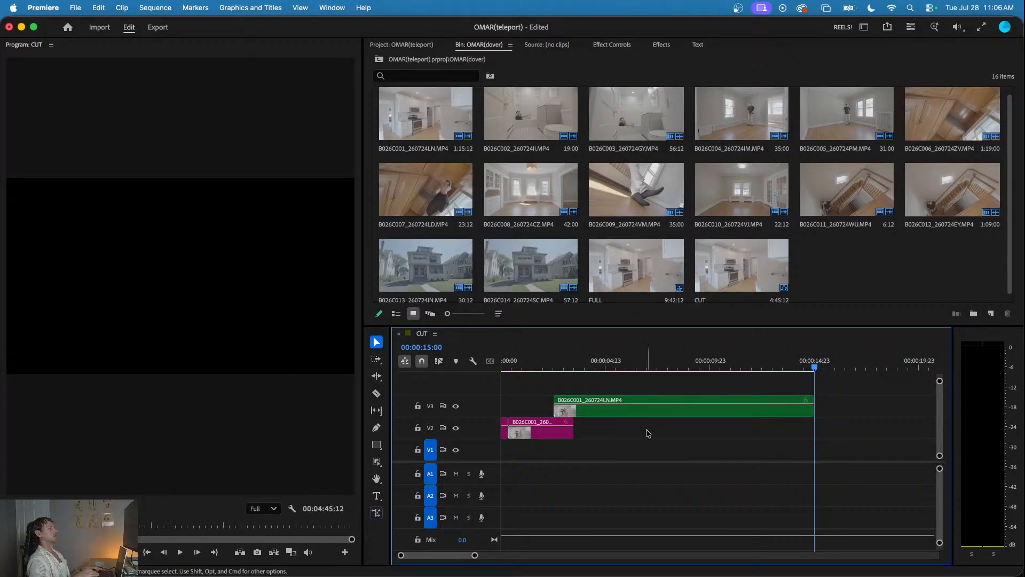
- Duplicate the held kitchen frame on V2 beneath the V3 clip's end, starting at about 00:00:13:15, and save the project
{"action": "left_click", "coordinate": [547, 436]}
{"action": "left_click_drag", "start_coordinate": [549, 437], "coordinate": [827, 436]}
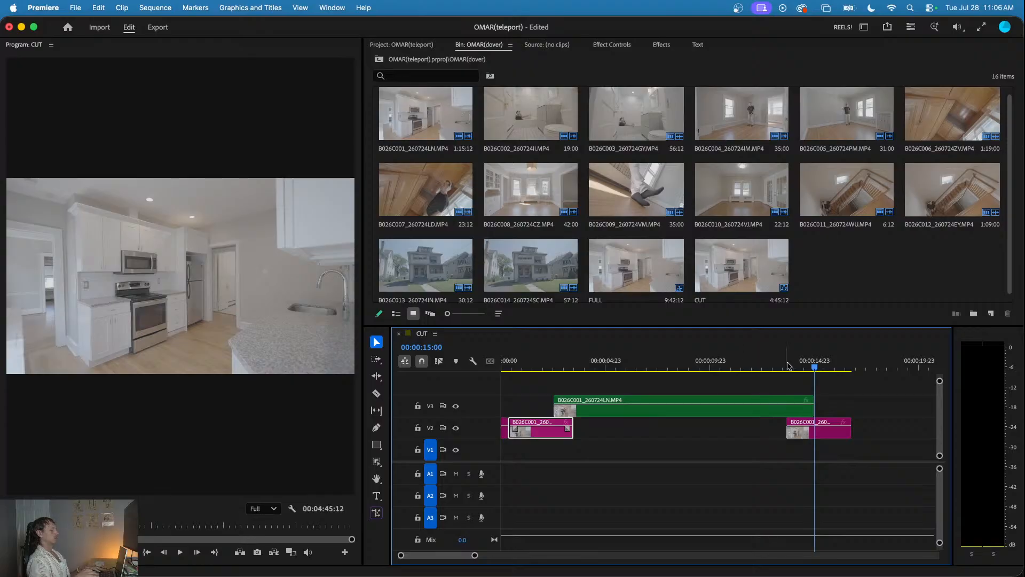
{"action": "left_click", "coordinate": [778, 368]}
{"action": "key", "text": "space"}
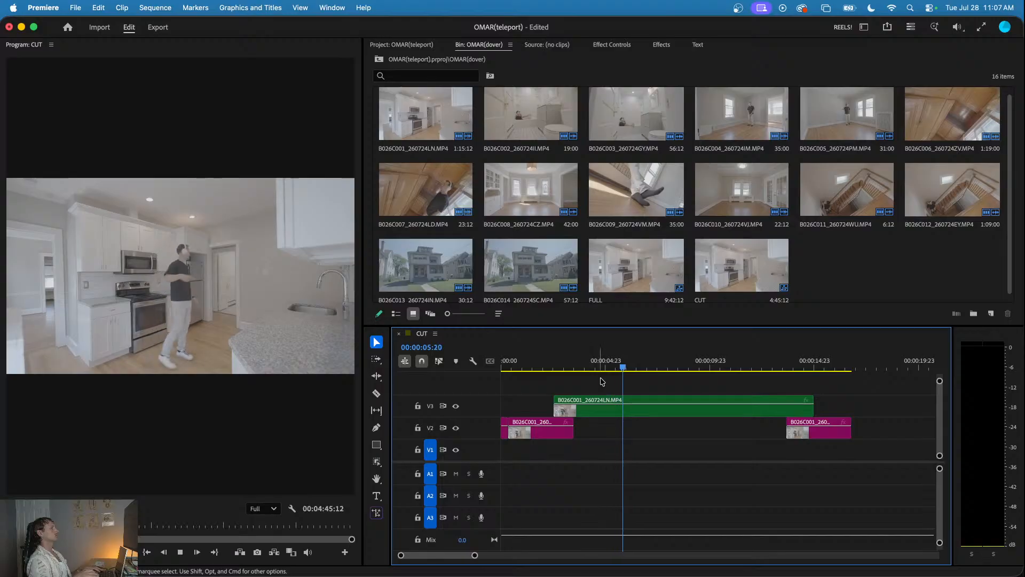
{"action": "key", "text": "minus"}
{"action": "left_click", "coordinate": [643, 369]}
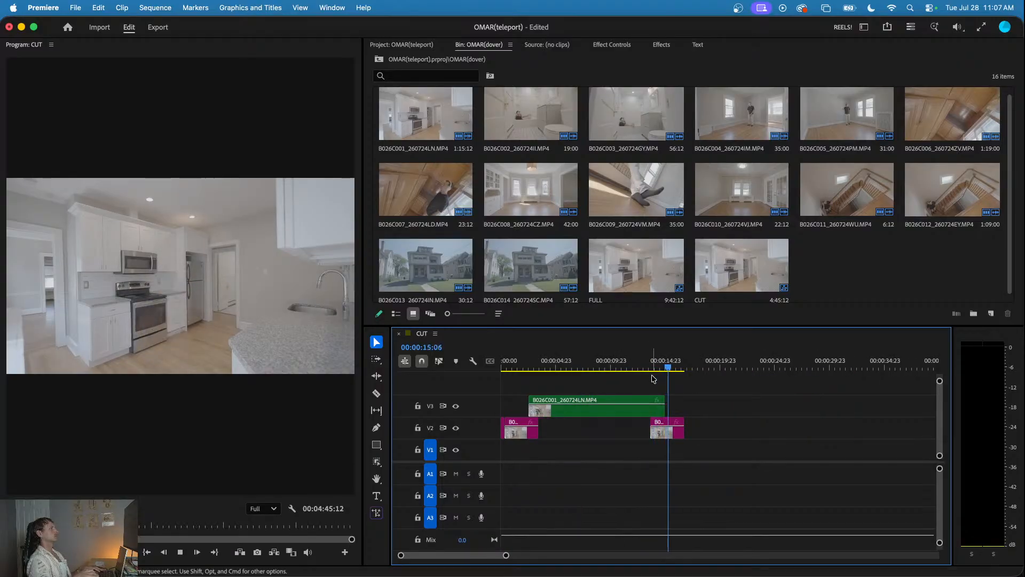
{"action": "key", "text": "super+s"}
- Review the beginning of the bathroom clip and its closing empty-room piece on V2
{"action": "key", "text": "minus"}
{"action": "key", "text": "minus"}
{"action": "key", "text": "minus"}
{"action": "key", "text": "minus"}
{"action": "left_click", "coordinate": [699, 367]}
{"action": "key", "text": "space"}
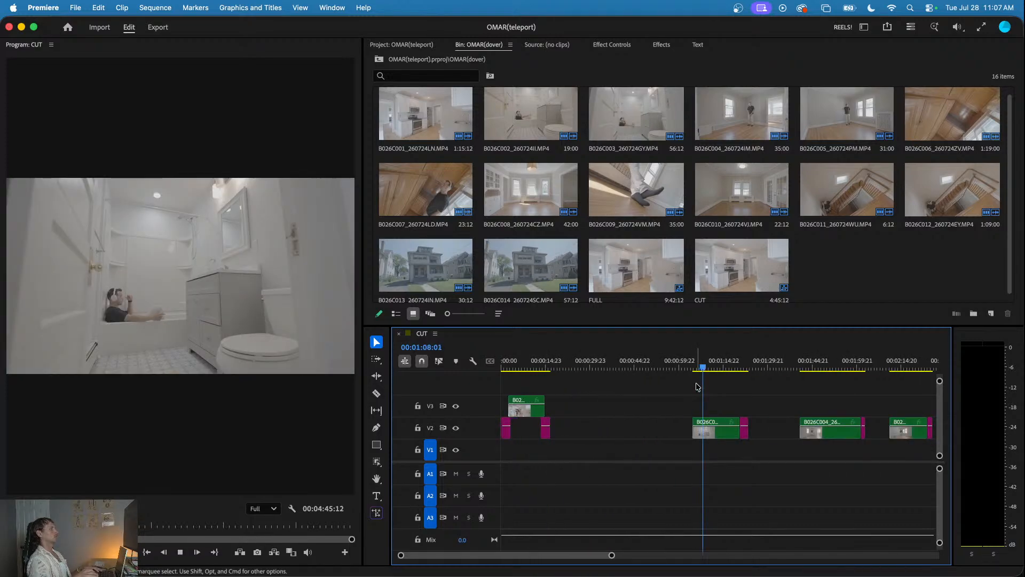
{"action": "left_click", "coordinate": [743, 368]}
{"action": "key", "text": "space"}
- Split the empty-bathroom piece on V2 near its end, at 00:01:23:12
{"action": "key", "text": "equal"}
{"action": "key", "text": "equal"}
{"action": "key", "text": "equal"}
{"action": "key", "text": "equal"}
{"action": "left_click", "coordinate": [761, 369]}
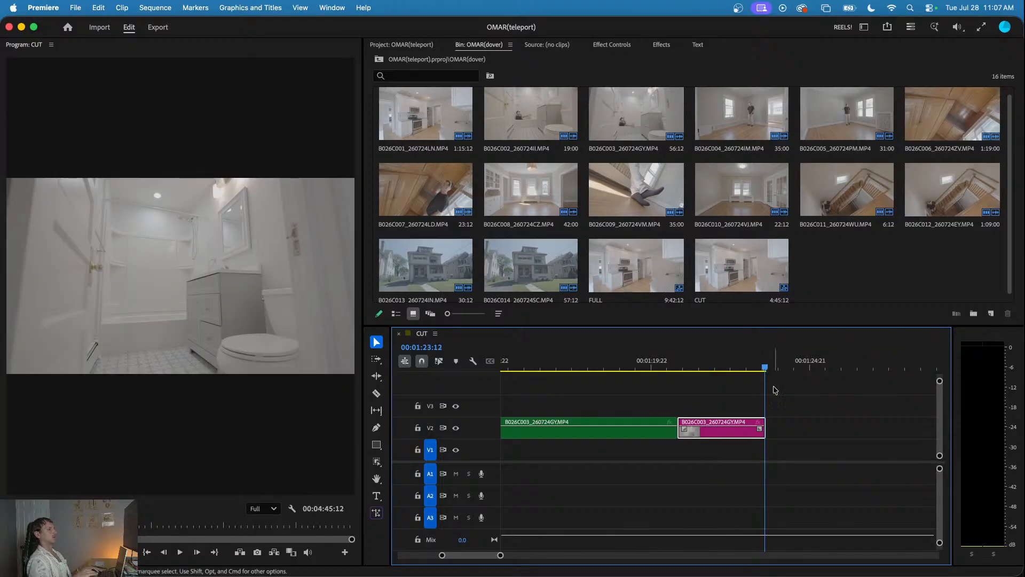
{"action": "key", "text": "equal"}
{"action": "key", "text": "equal"}
{"action": "key", "text": "equal"}
{"action": "key", "text": "equal"}
{"action": "key", "text": "c"}
{"action": "left_click", "coordinate": [683, 433]}
- Add a frame hold to the short end piece of the bathroom shot and extend it to about 4.5 seconds
{"action": "key", "text": "v"}
{"action": "left_click", "coordinate": [691, 435]}
{"action": "right_click", "coordinate": [690, 437]}
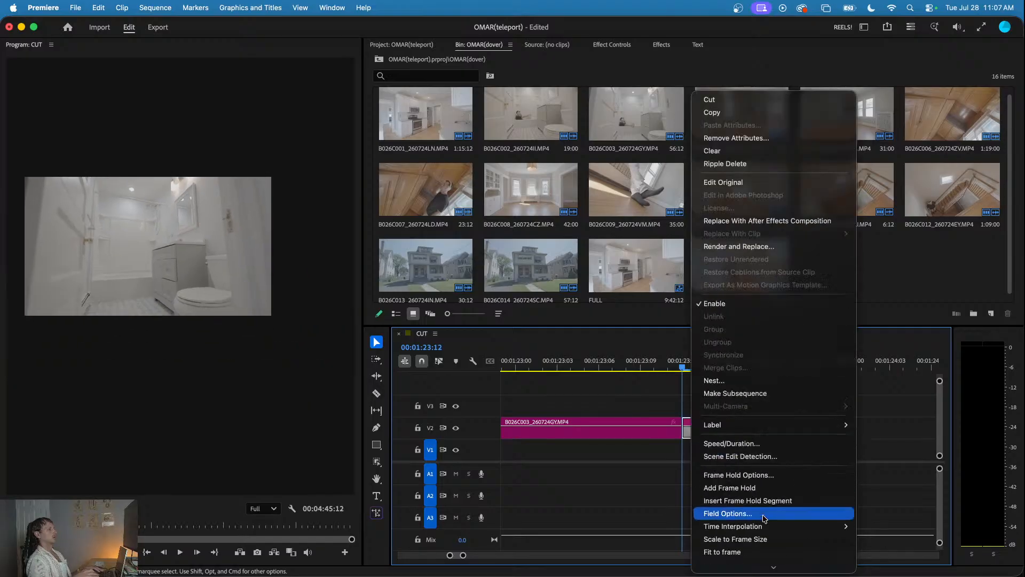
{"action": "left_click", "coordinate": [735, 486]}
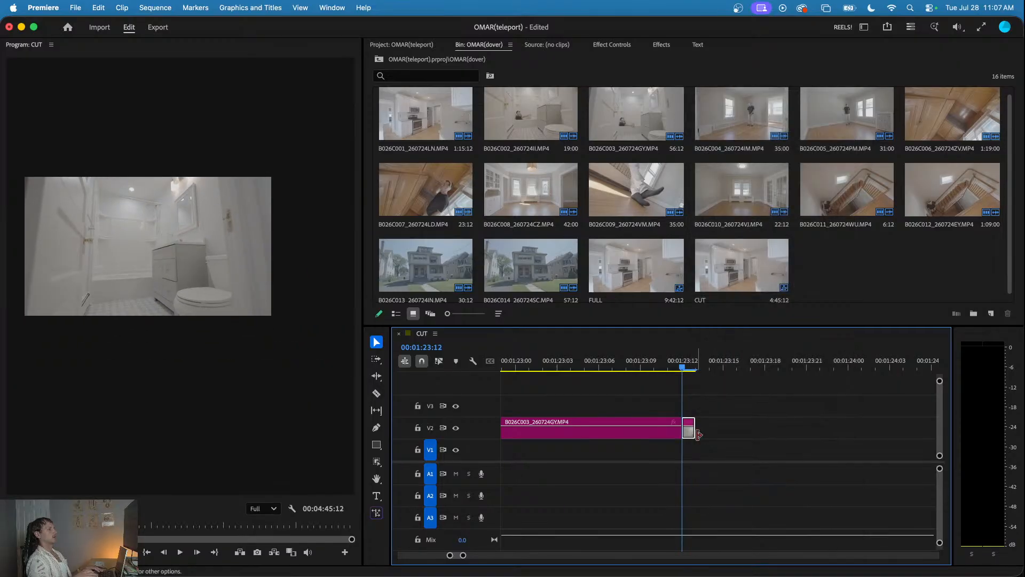
{"action": "key", "text": "minus"}
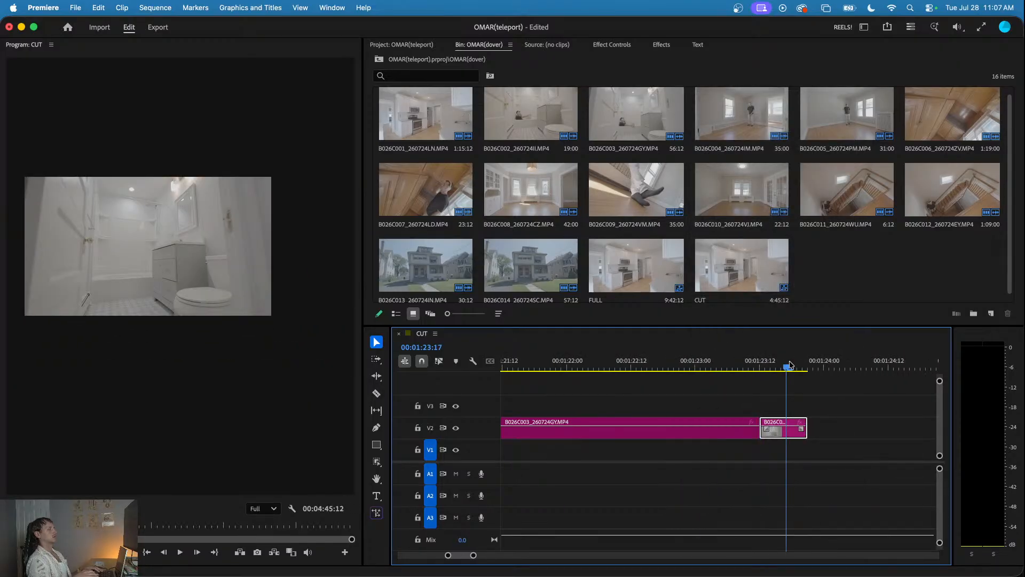
{"action": "scroll", "coordinate": [763, 435], "scroll_direction": "down", "scroll_amount": 3}
{"action": "left_click", "coordinate": [749, 445]}
{"action": "scroll", "coordinate": [749, 444], "scroll_direction": "down", "scroll_amount": 2}
- Move the held bathroom frame to V1 at about 00:01:01:12 so it overlaps the start of the V2 bathroom clip
{"action": "left_click_drag", "start_coordinate": [755, 436], "coordinate": [606, 453]}
{"action": "scroll", "coordinate": [514, 451], "scroll_direction": "left", "scroll_amount": 5}
{"action": "scroll", "coordinate": [627, 455], "scroll_direction": "right", "scroll_amount": 4}
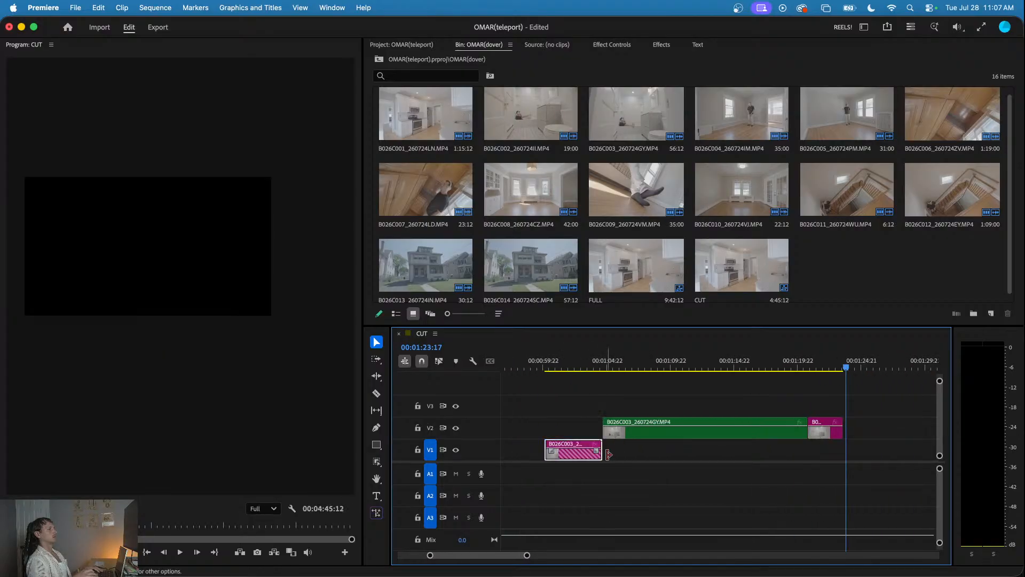
{"action": "scroll", "coordinate": [816, 410], "scroll_direction": "right", "scroll_amount": 2}
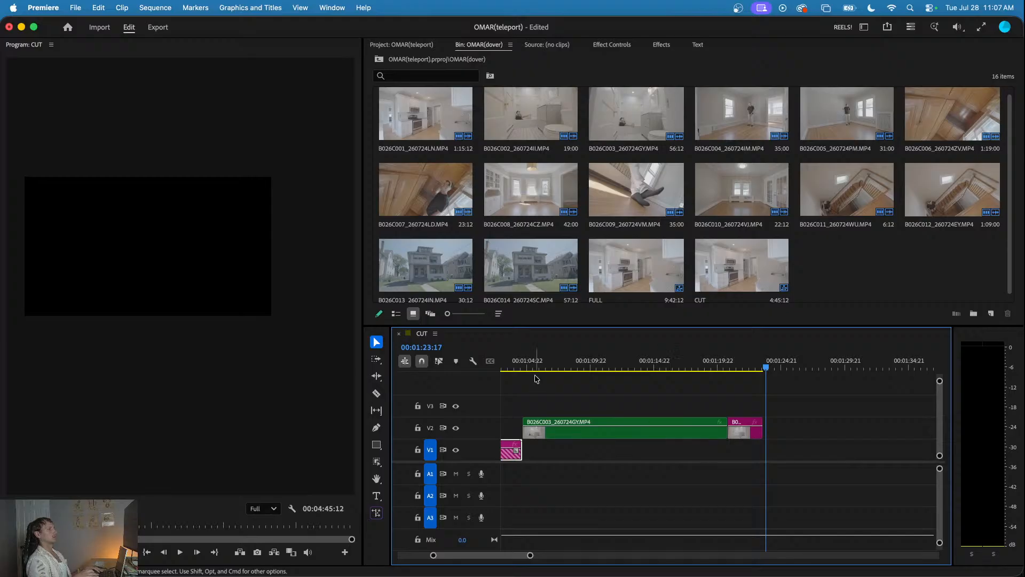
{"action": "scroll", "coordinate": [536, 378], "scroll_direction": "left", "scroll_amount": 2}
{"action": "left_click", "coordinate": [569, 367]}
{"action": "key", "text": "space"}
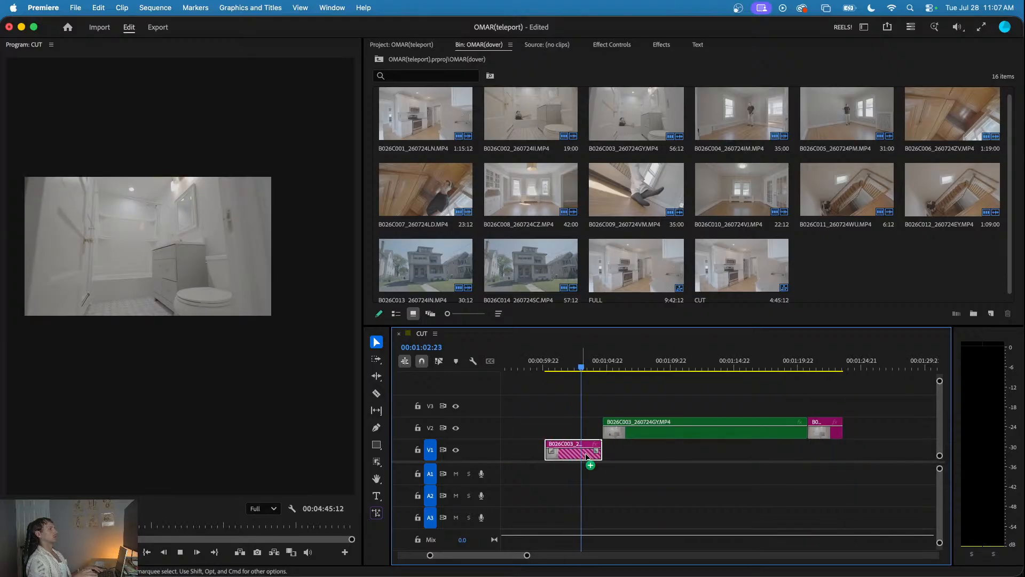
{"action": "left_click_drag", "start_coordinate": [588, 457], "coordinate": [599, 457]}
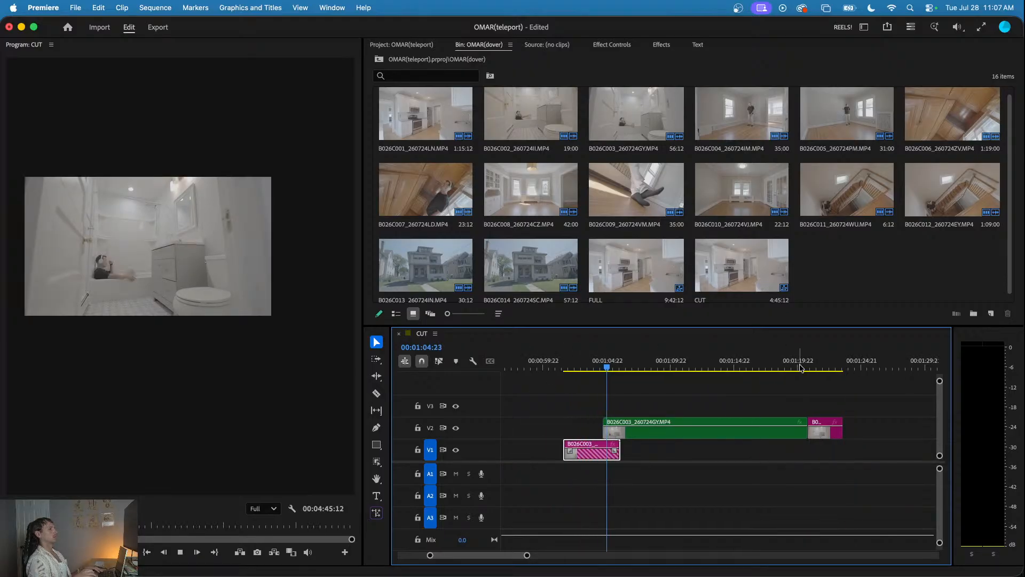
- Play the overlap between the held bathroom frame on V1 and the bathroom clip on V2 to check the transition
{"action": "left_click", "coordinate": [630, 367]}
{"action": "left_click_drag", "start_coordinate": [631, 368], "coordinate": [587, 388]}
{"action": "key", "text": "space"}
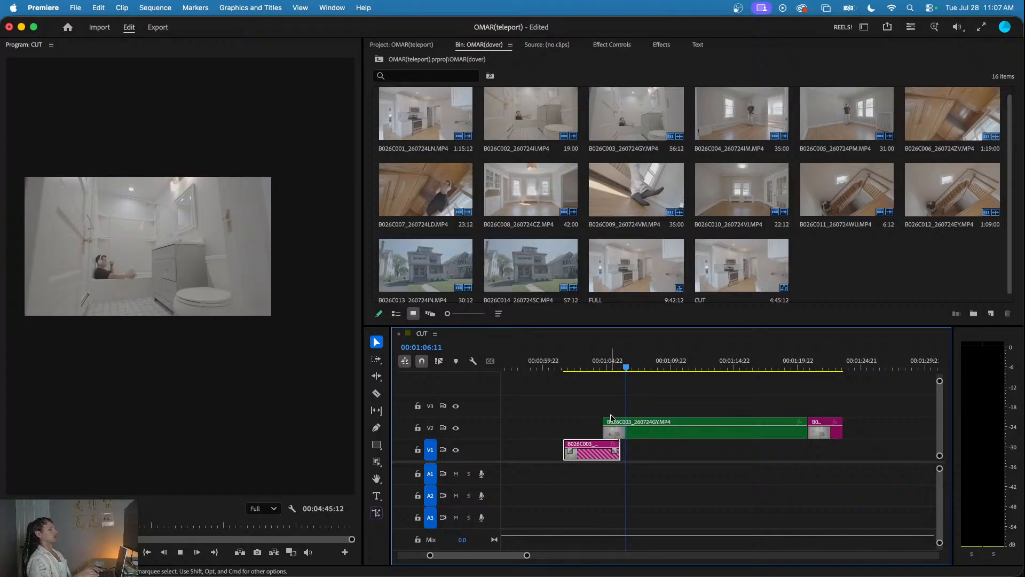
{"action": "left_click", "coordinate": [593, 410]}
{"action": "left_click", "coordinate": [593, 366]}
{"action": "scroll", "coordinate": [604, 396], "scroll_direction": "up", "scroll_amount": 3}
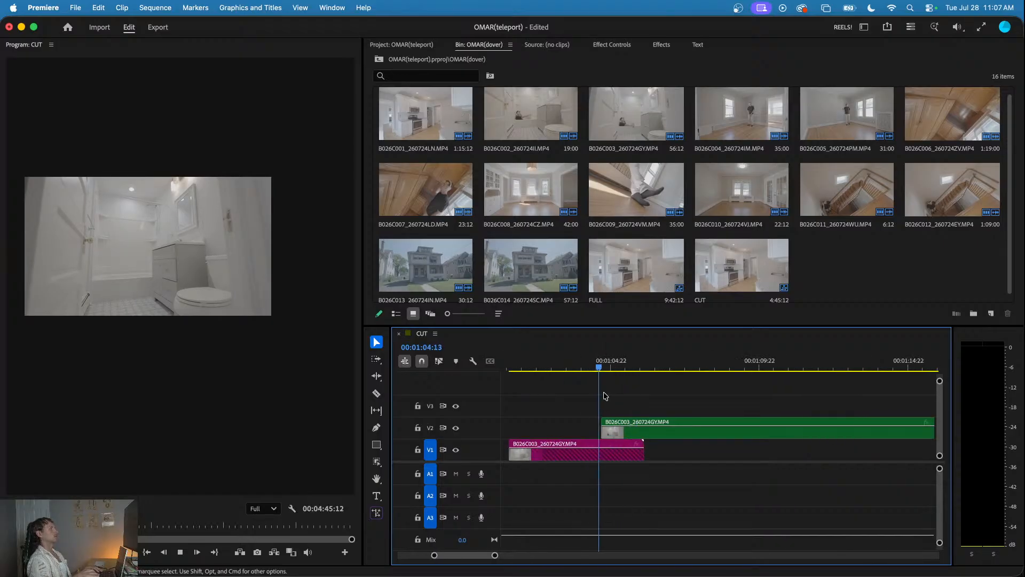
- Replay the bathroom overlap and trim the start of the held bathroom frame on V1 to about 00:01:03:18
{"action": "left_click", "coordinate": [586, 361]}
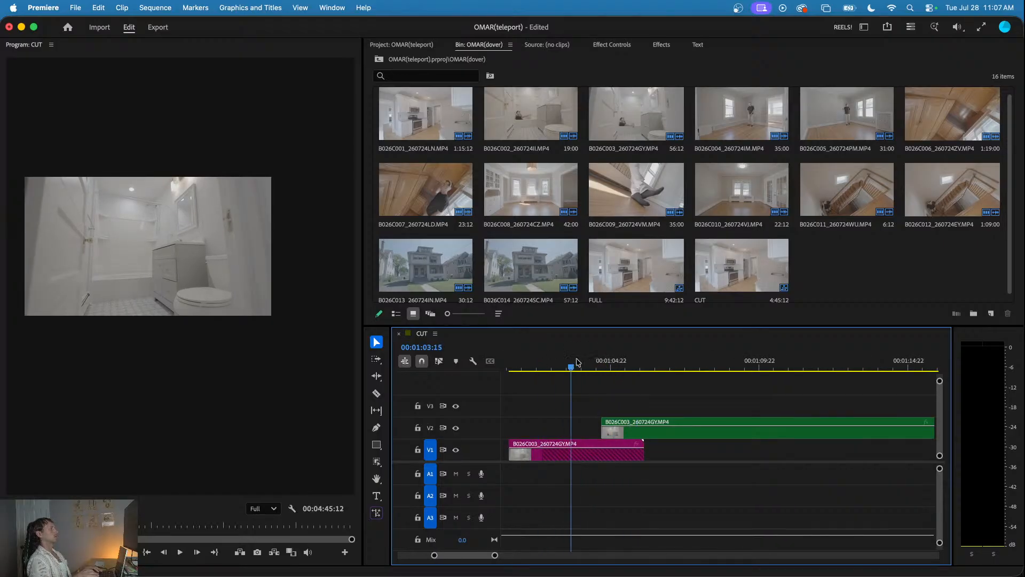
{"action": "left_click_drag", "start_coordinate": [566, 362], "coordinate": [630, 366]}
{"action": "scroll", "coordinate": [607, 401], "scroll_direction": "down", "scroll_amount": 4}
{"action": "left_click_drag", "start_coordinate": [752, 365], "coordinate": [587, 402]}
{"action": "left_click_drag", "start_coordinate": [567, 443], "coordinate": [595, 443]}
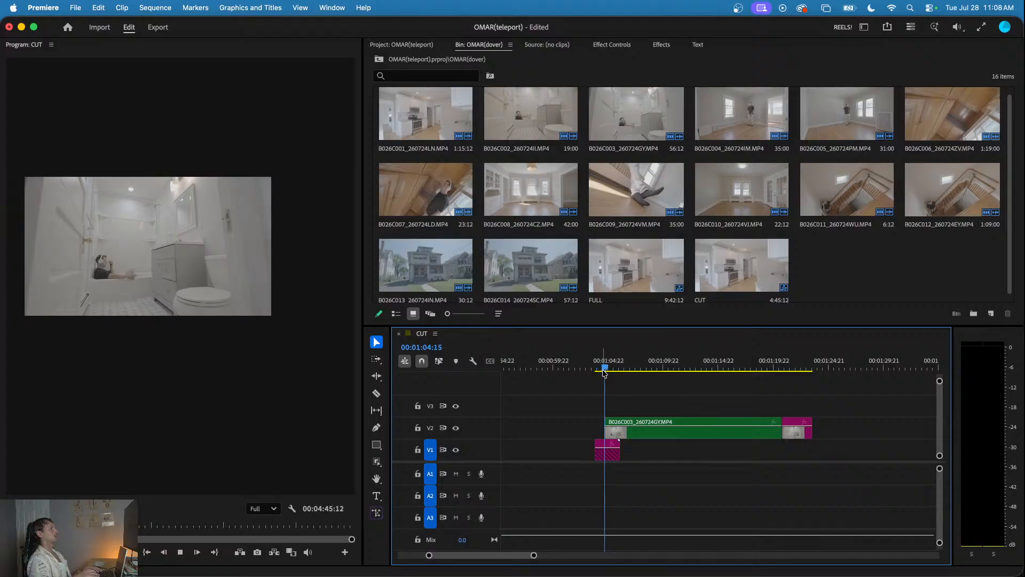
- Try a short opacity fade-in on the first frames of the V2 bathroom clip and play the transition
{"action": "left_click", "coordinate": [607, 368]}
{"action": "scroll", "coordinate": [607, 369], "scroll_direction": "up", "scroll_amount": 6}
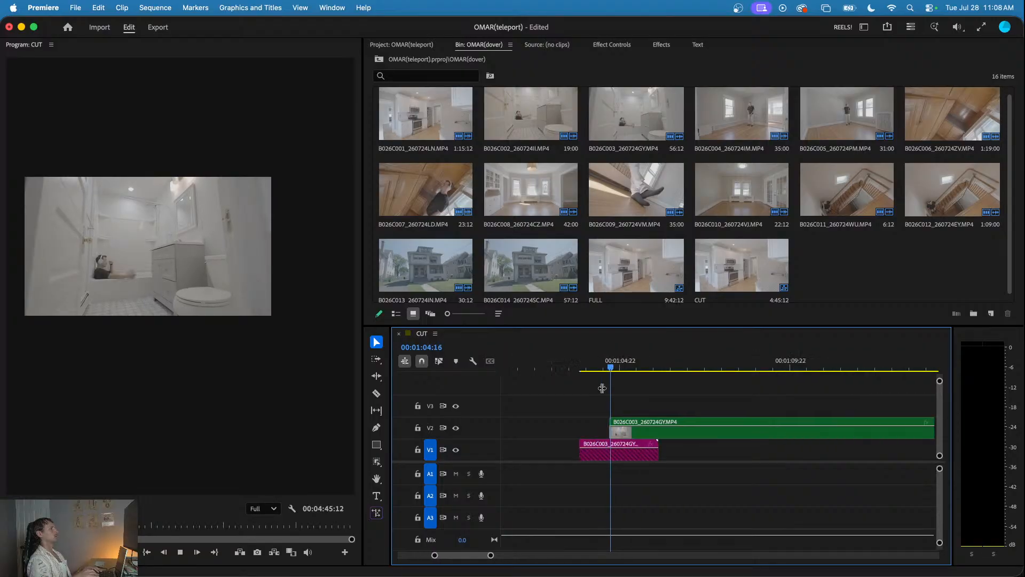
{"action": "left_click", "coordinate": [625, 425]}
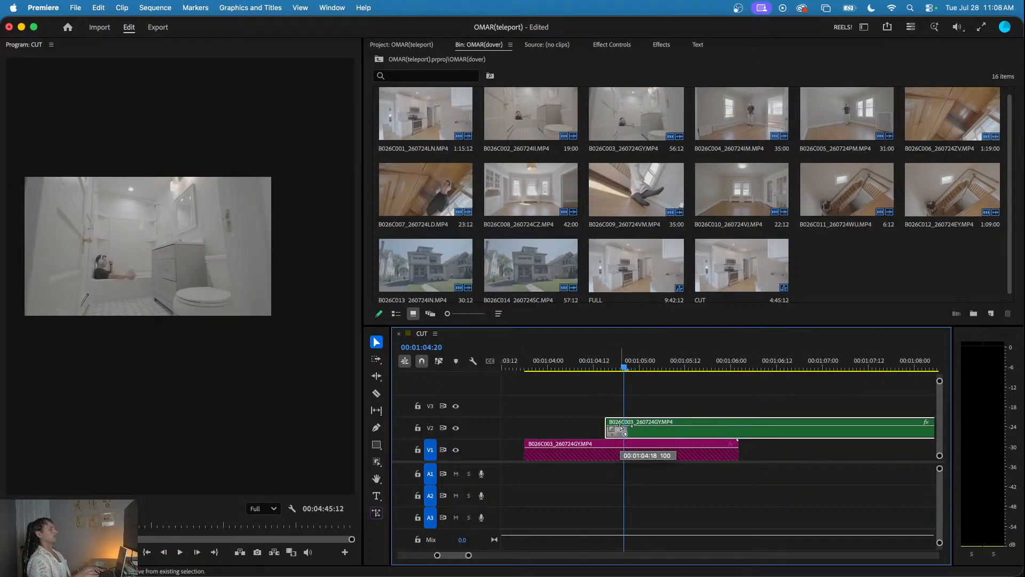
{"action": "left_click", "coordinate": [590, 367]}
{"action": "key", "text": "space"}
{"action": "left_click", "coordinate": [591, 367]}
{"action": "left_click", "coordinate": [591, 367]}
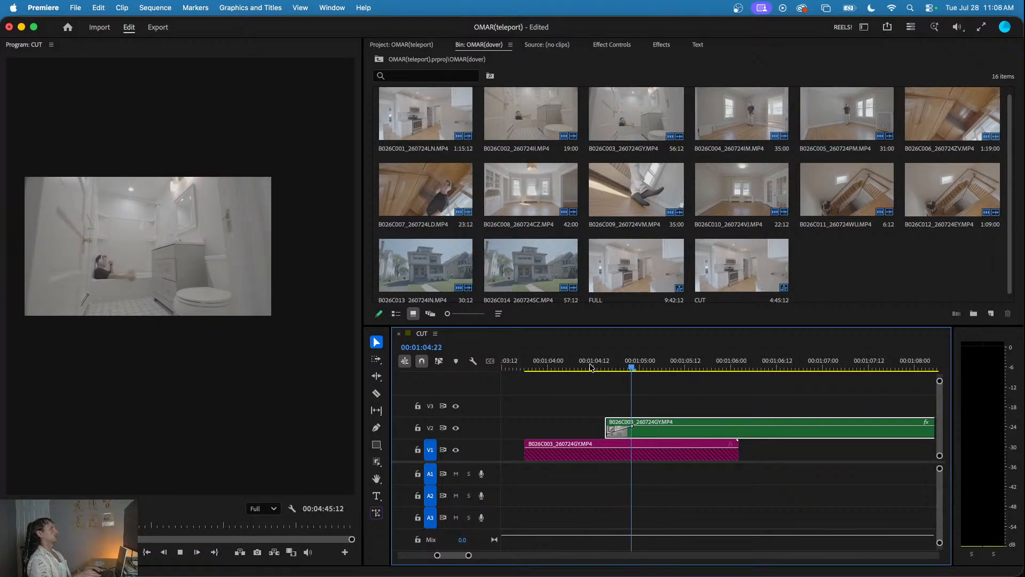
{"action": "left_click", "coordinate": [591, 367]}
{"action": "key", "text": "space"}
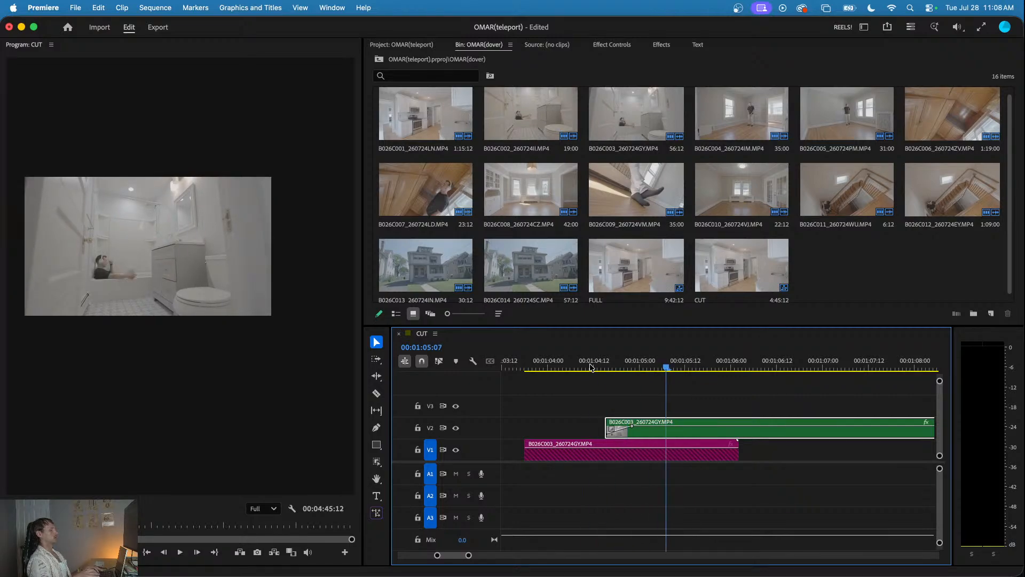
{"action": "left_click_drag", "start_coordinate": [593, 366], "coordinate": [552, 367]}
{"action": "key", "text": "space"}
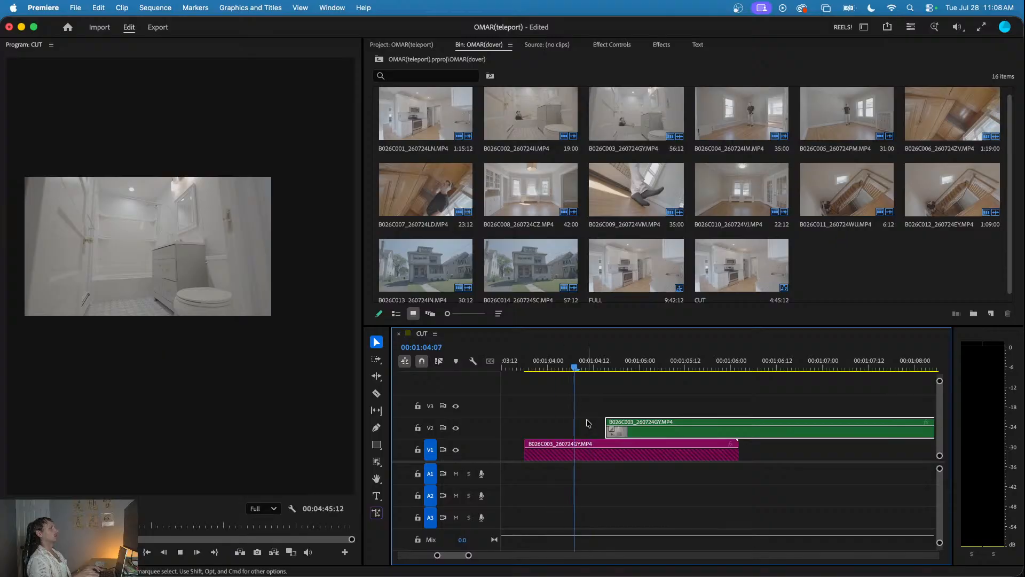
- Move the held bathroom end frame from V2 to V1 so it overlaps the end of the bathroom clip, and play it
{"action": "scroll", "coordinate": [588, 422], "scroll_direction": "down", "scroll_amount": 4}
{"action": "left_click", "coordinate": [642, 387]}
{"action": "scroll", "coordinate": [644, 386], "scroll_direction": "down", "scroll_amount": 3}
{"action": "scroll", "coordinate": [663, 391], "scroll_direction": "down", "scroll_amount": 5}
{"action": "key", "text": "space"}
{"action": "scroll", "coordinate": [759, 439], "scroll_direction": "up", "scroll_amount": 2}
{"action": "left_click_drag", "start_coordinate": [744, 435], "coordinate": [736, 458]}
{"action": "left_click", "coordinate": [715, 366]}
{"action": "key", "text": "space"}
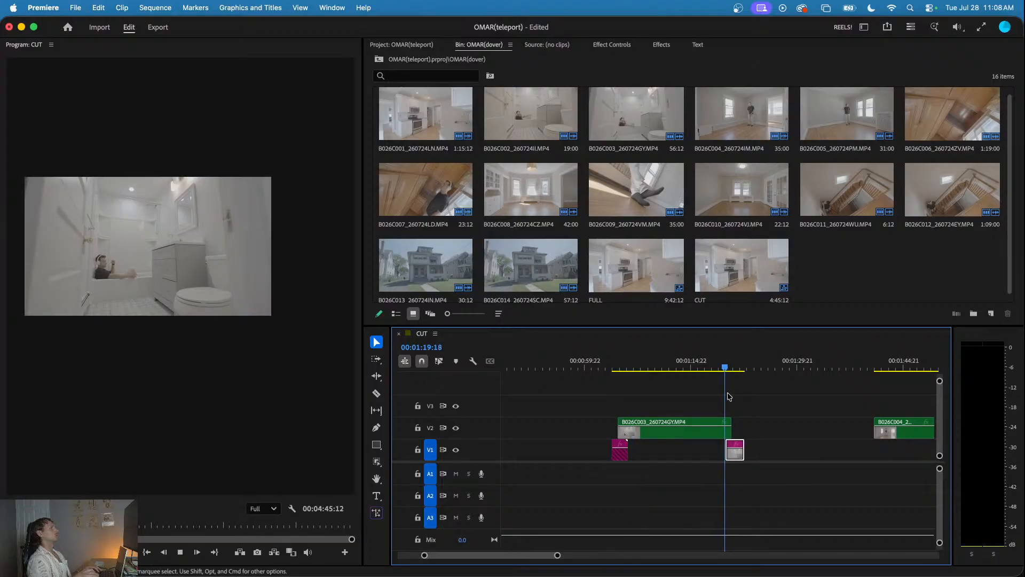
- Move the end piece after clip B026C004 to V1 at about 00:01:40:03, overlapping that clip's start, and play the transition
{"action": "key", "text": "minus"}
{"action": "key", "text": "minus"}
{"action": "key", "text": "minus"}
{"action": "scroll", "coordinate": [584, 413], "scroll_direction": "up", "scroll_amount": 3}
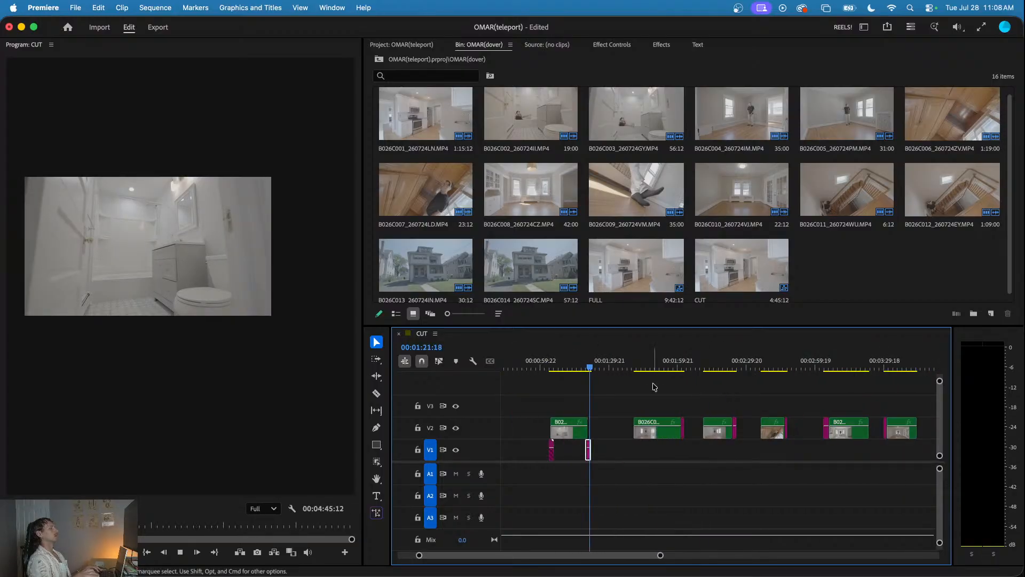
{"action": "left_click", "coordinate": [638, 359]}
{"action": "scroll", "coordinate": [658, 455], "scroll_direction": "up", "scroll_amount": 2}
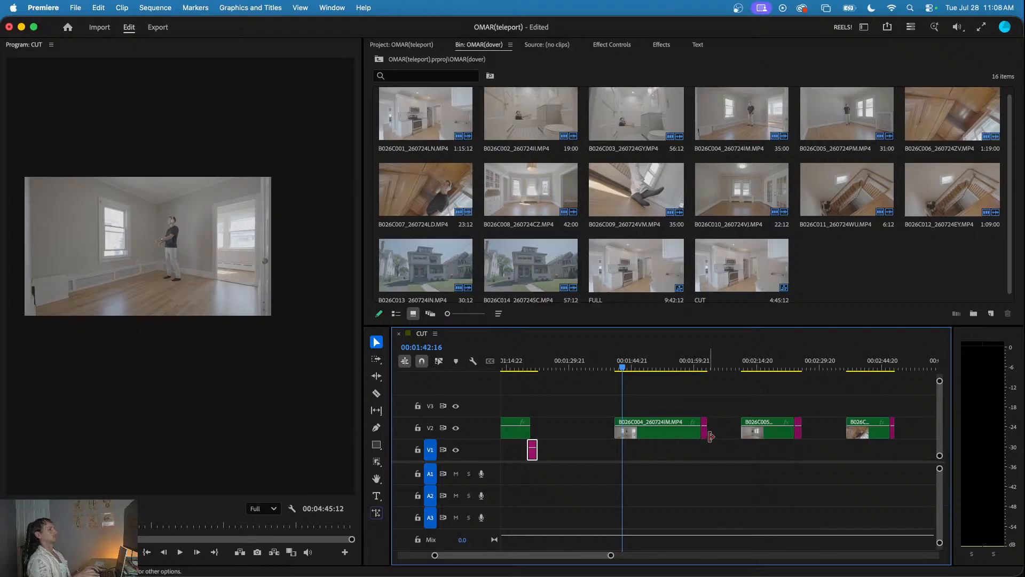
{"action": "left_click_drag", "start_coordinate": [703, 435], "coordinate": [627, 455]}
{"action": "scroll", "coordinate": [606, 372], "scroll_direction": "up", "scroll_amount": 3}
{"action": "left_click", "coordinate": [611, 368]}
{"action": "left_click", "coordinate": [614, 365]}
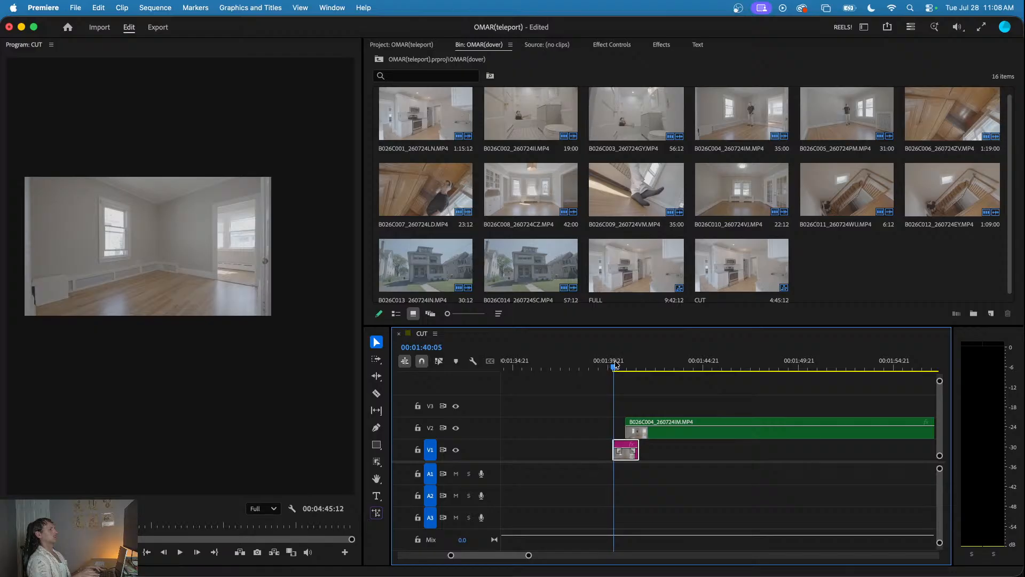
{"action": "left_click_drag", "start_coordinate": [615, 365], "coordinate": [607, 364]}
{"action": "left_click", "coordinate": [607, 363]}
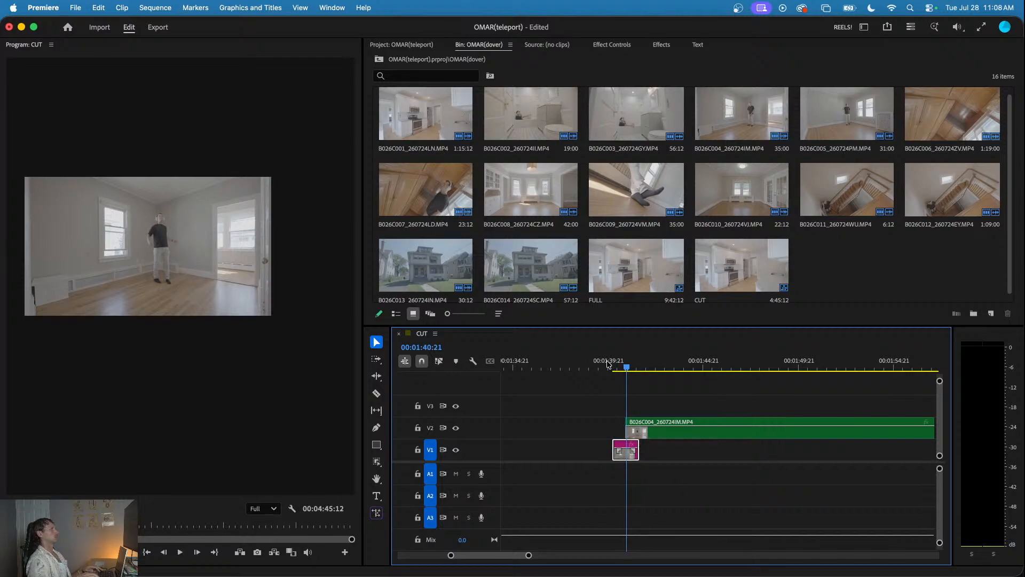
- Trim the start of the B026C004 clip on V2 to 00:01:41:01 and play the person's appearance
{"action": "key", "text": "="}
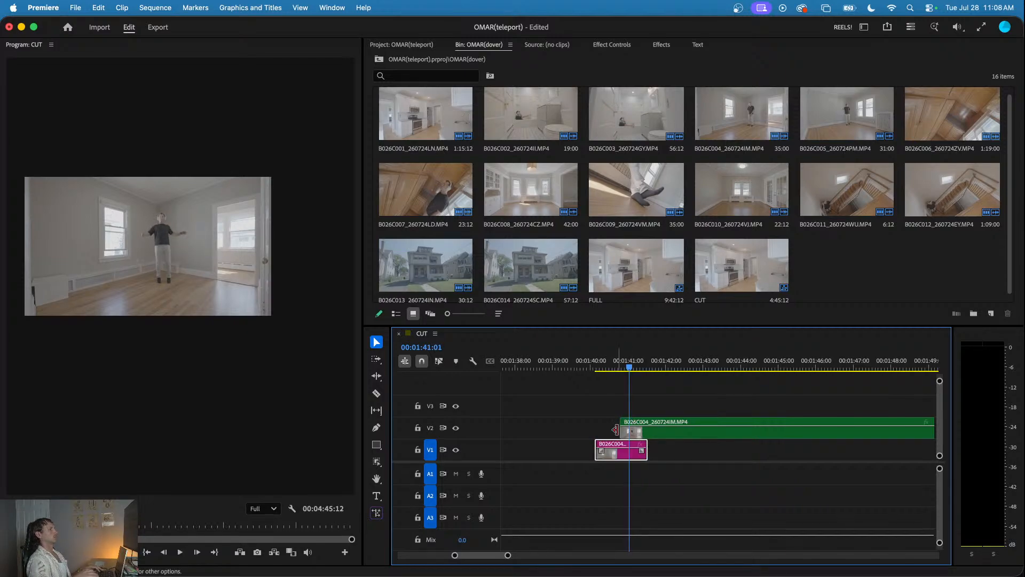
{"action": "left_click_drag", "start_coordinate": [618, 430], "coordinate": [629, 431]}
{"action": "left_click", "coordinate": [611, 363]}
{"action": "key", "text": "space"}
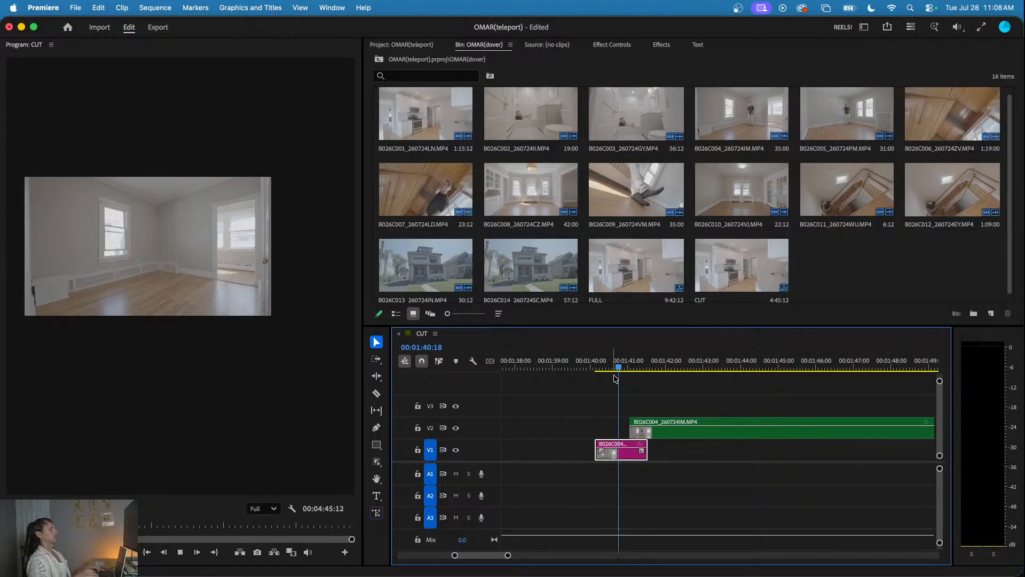
{"action": "key", "text": "-"}
{"action": "key", "text": "-"}
{"action": "key", "text": "-"}
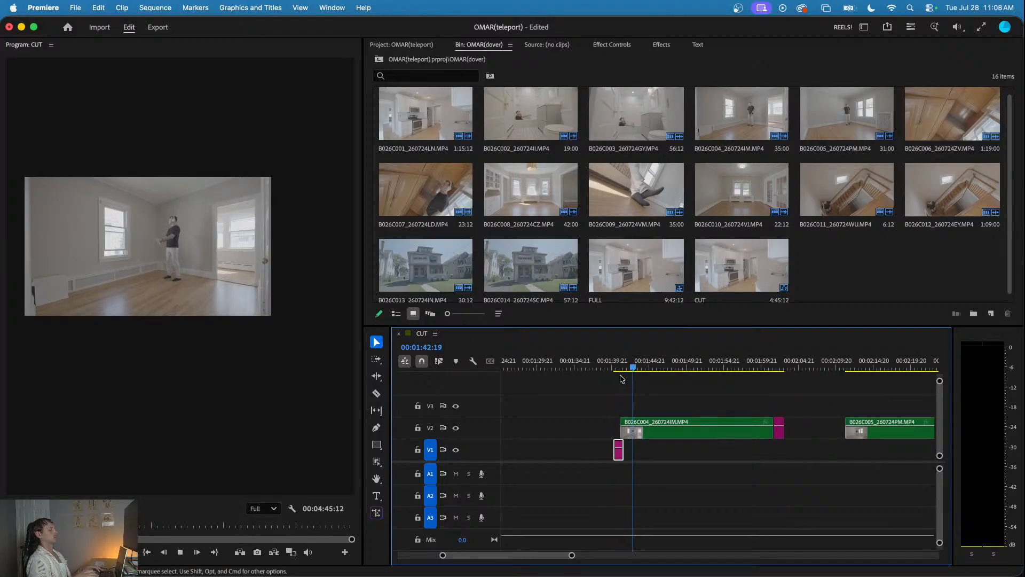
{"action": "left_click", "coordinate": [618, 362]}
{"action": "key", "text": "space"}
- Split the empty-room B026C004 piece on V1 just before its end, at 00:01:41:12
{"action": "scroll", "coordinate": [626, 440], "scroll_direction": "up", "scroll_amount": 3}
{"action": "key", "text": "space"}
{"action": "left_click", "coordinate": [614, 450]}
{"action": "key", "text": "space"}
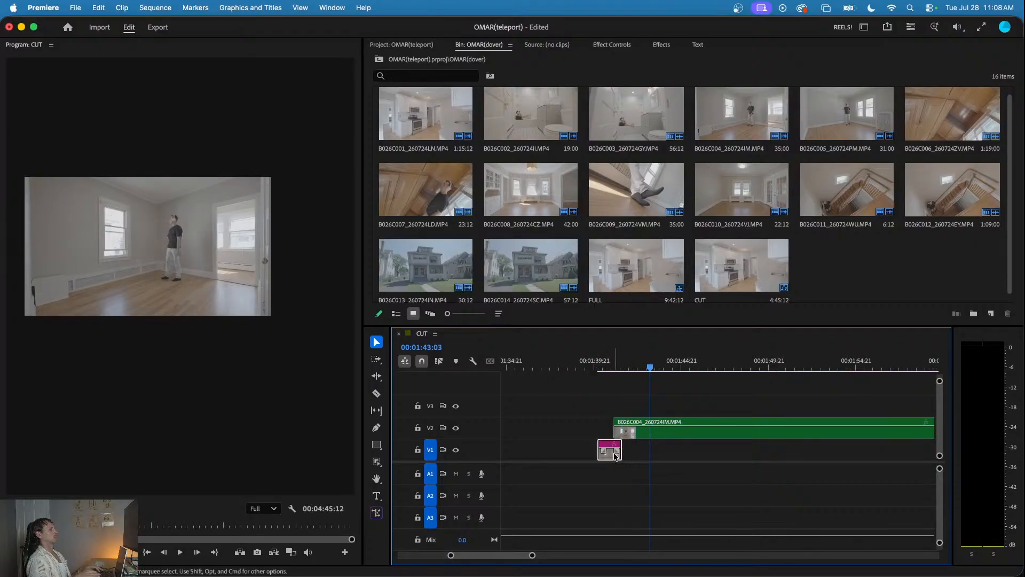
{"action": "scroll", "coordinate": [614, 443], "scroll_direction": "up", "scroll_amount": 4}
{"action": "left_click", "coordinate": [635, 361]}
{"action": "left_click_drag", "start_coordinate": [636, 361], "coordinate": [640, 361]}
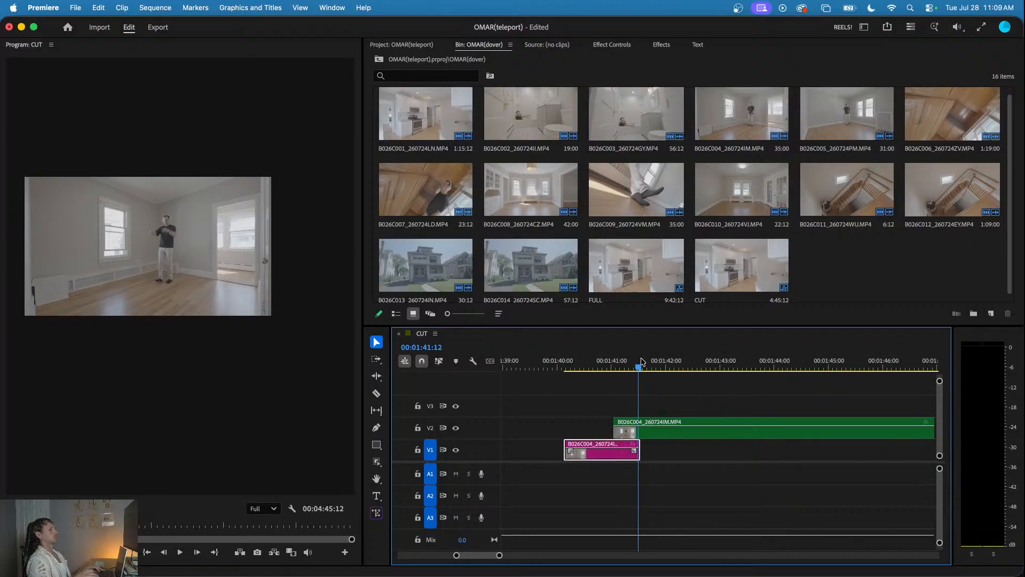
{"action": "scroll", "coordinate": [664, 466], "scroll_direction": "up", "scroll_amount": 4}
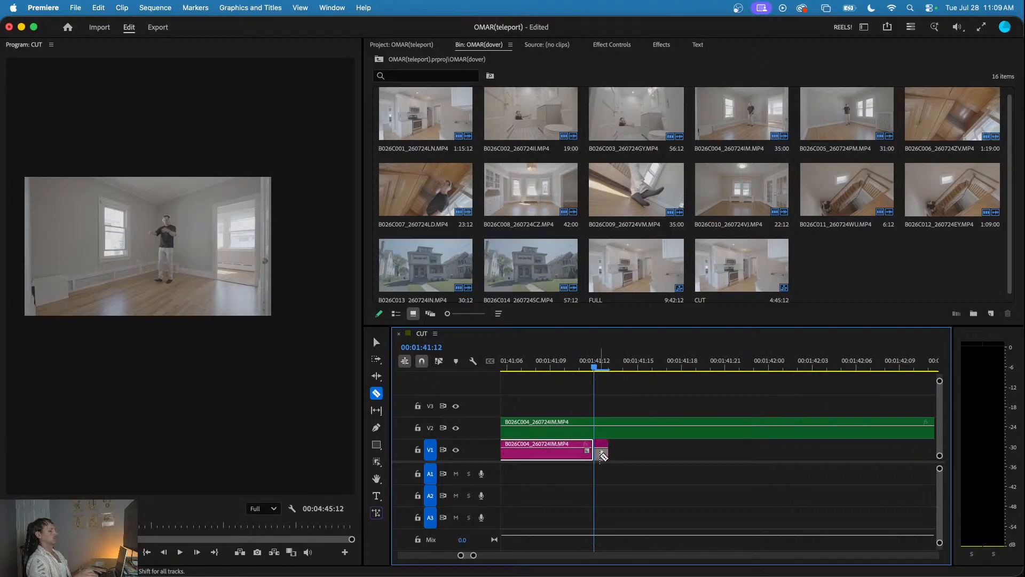
- Add a frame hold to the short B026C004 end piece on V1 and extend it to about one second
{"action": "key", "text": "v"}
{"action": "left_click", "coordinate": [601, 454]}
{"action": "right_click", "coordinate": [601, 458]}
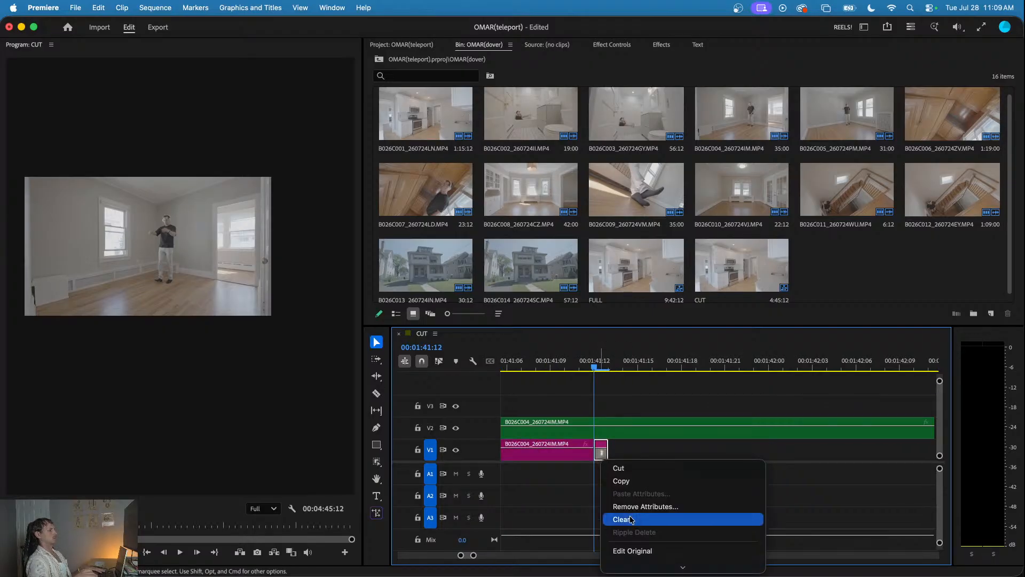
{"action": "scroll", "coordinate": [630, 515], "scroll_direction": "down", "scroll_amount": 10}
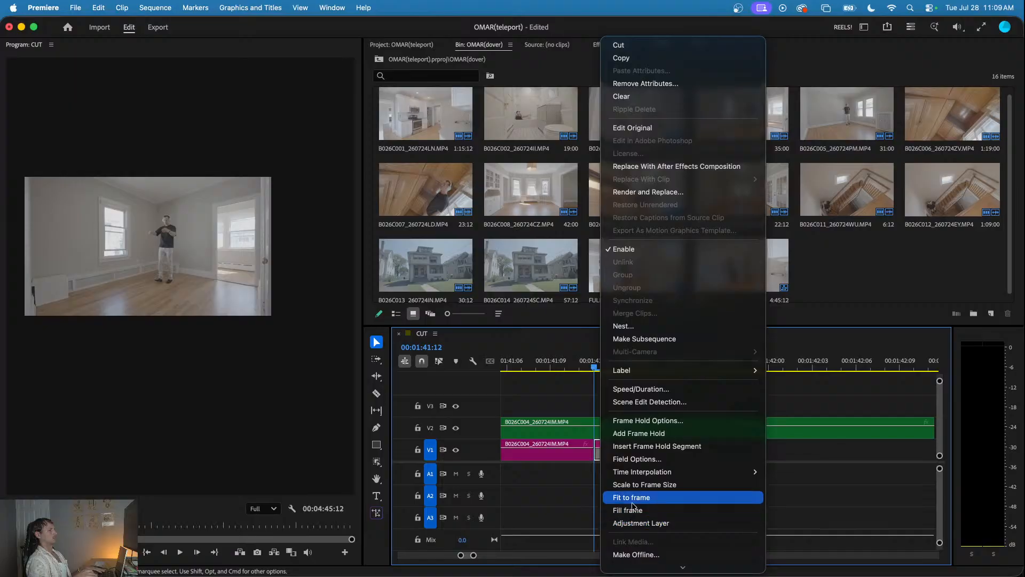
{"action": "left_click", "coordinate": [641, 432]}
{"action": "left_click_drag", "start_coordinate": [608, 453], "coordinate": [721, 461]}
- Shift both B026C004 pieces on V1 earlier so the frame hold starts with the V2 clip, and play the transition
{"action": "scroll", "coordinate": [714, 453], "scroll_direction": "down", "scroll_amount": 3}
{"action": "scroll", "coordinate": [802, 453], "scroll_direction": "down", "scroll_amount": 3}
{"action": "left_click", "coordinate": [714, 368]}
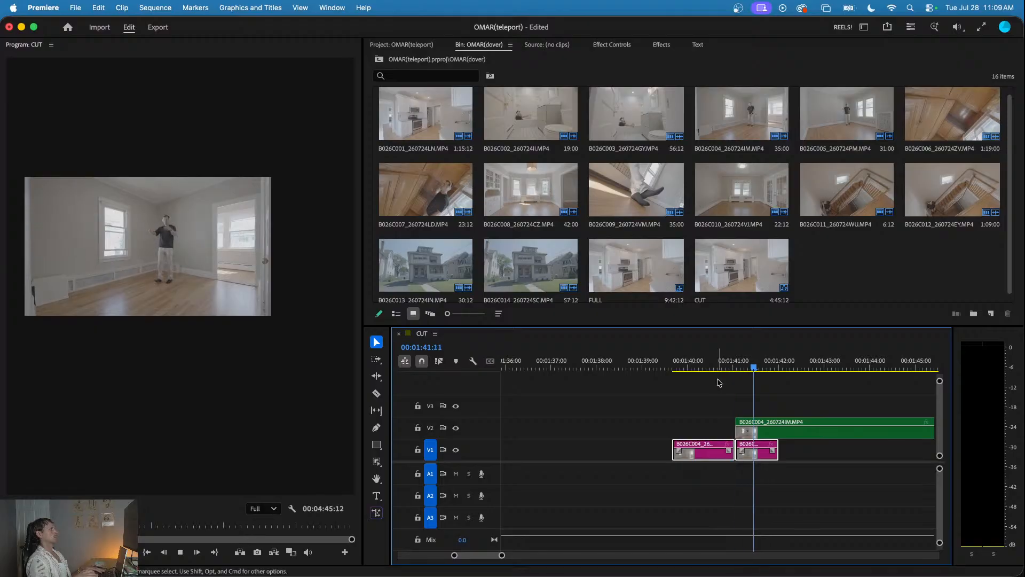
{"action": "key", "text": "minus"}
{"action": "left_click", "coordinate": [710, 363]}
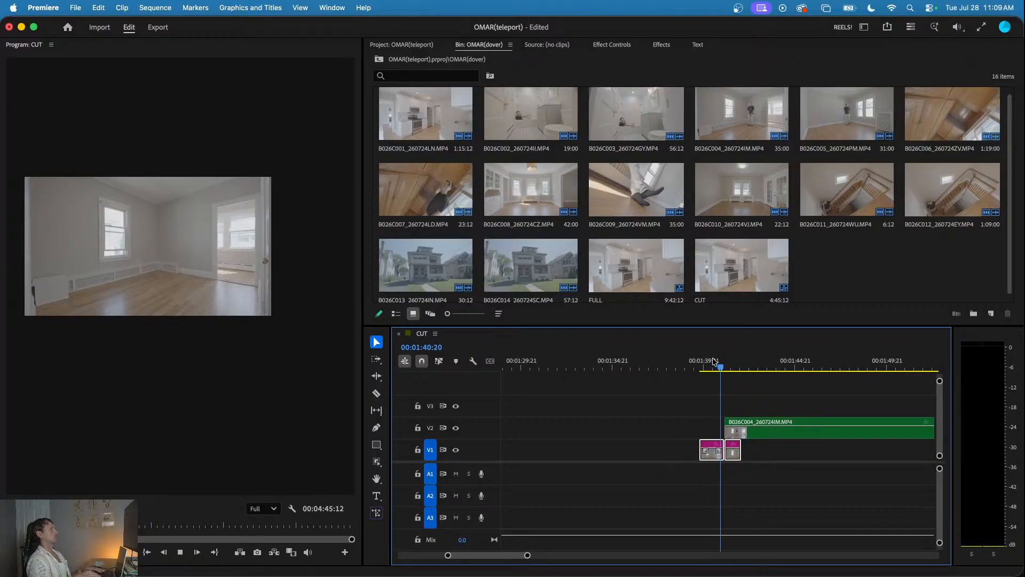
{"action": "scroll", "coordinate": [728, 392], "scroll_direction": "down", "scroll_amount": 4}
{"action": "key", "text": "space"}
- Move the empty-room piece after the B026C004 clip to V1 at about 00:02:00:22, overlapping the clip's end, and play it
{"action": "scroll", "coordinate": [738, 411], "scroll_direction": "right", "scroll_amount": 2}
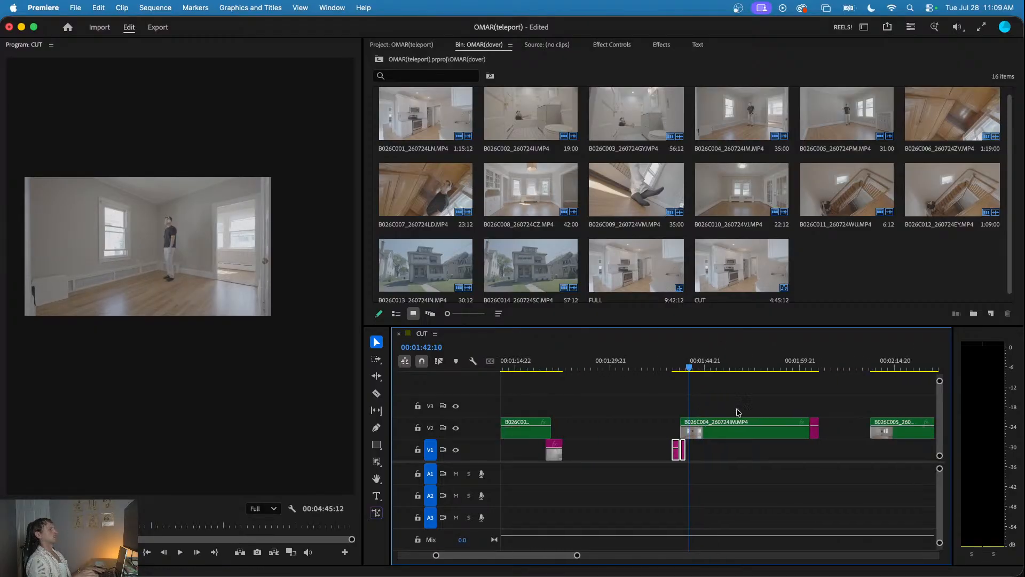
{"action": "left_click_drag", "start_coordinate": [816, 439], "coordinate": [814, 461]}
{"action": "scroll", "coordinate": [812, 460], "scroll_direction": "up", "scroll_amount": 4}
{"action": "left_click", "coordinate": [796, 363]}
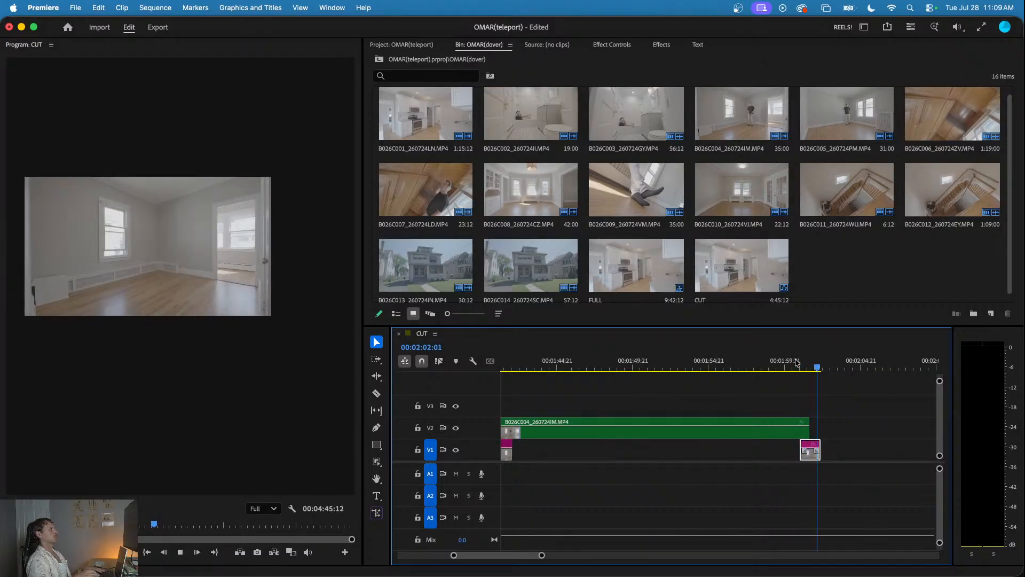
{"action": "scroll", "coordinate": [780, 363], "scroll_direction": "down", "scroll_amount": 2}
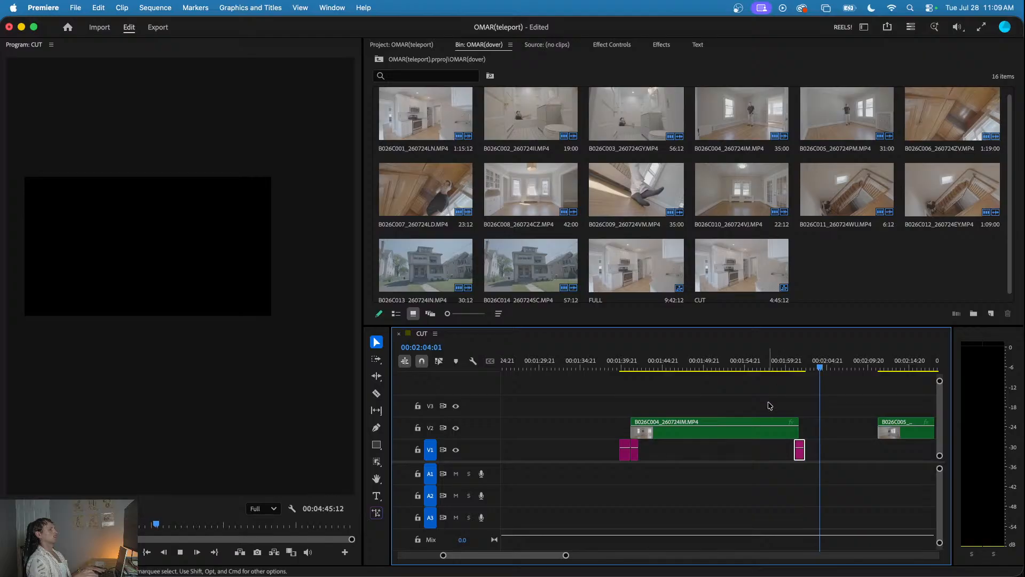
- Copy the B026C004 frame hold from the clip's start to V1 directly after the empty-room end piece, and play the disappearance
{"action": "left_click_drag", "start_coordinate": [635, 451], "coordinate": [812, 455]}
{"action": "left_click", "coordinate": [799, 366]}
{"action": "key", "text": "space"}
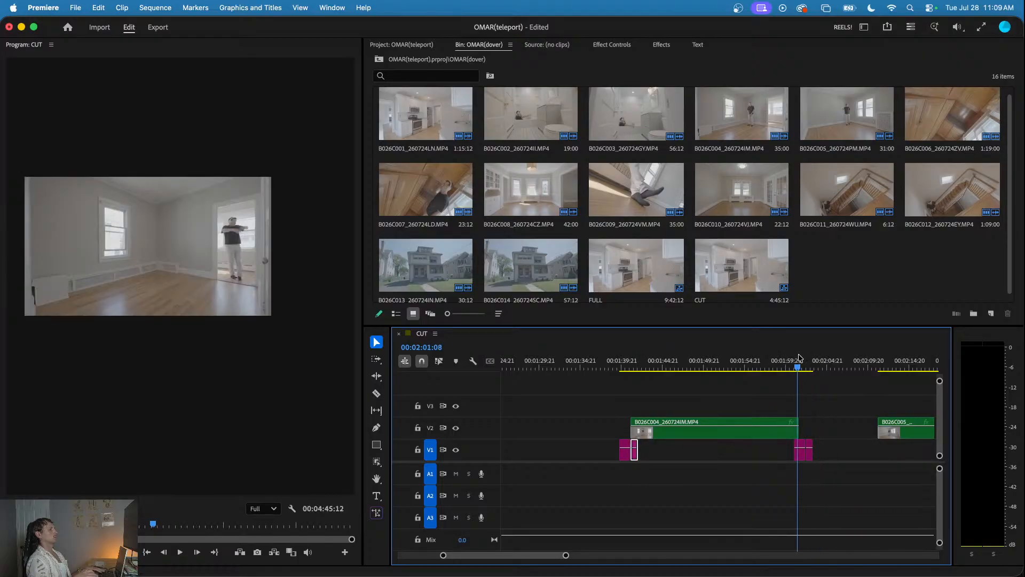
{"action": "key", "text": "minus"}
{"action": "key", "text": "minus"}
{"action": "key", "text": "space"}
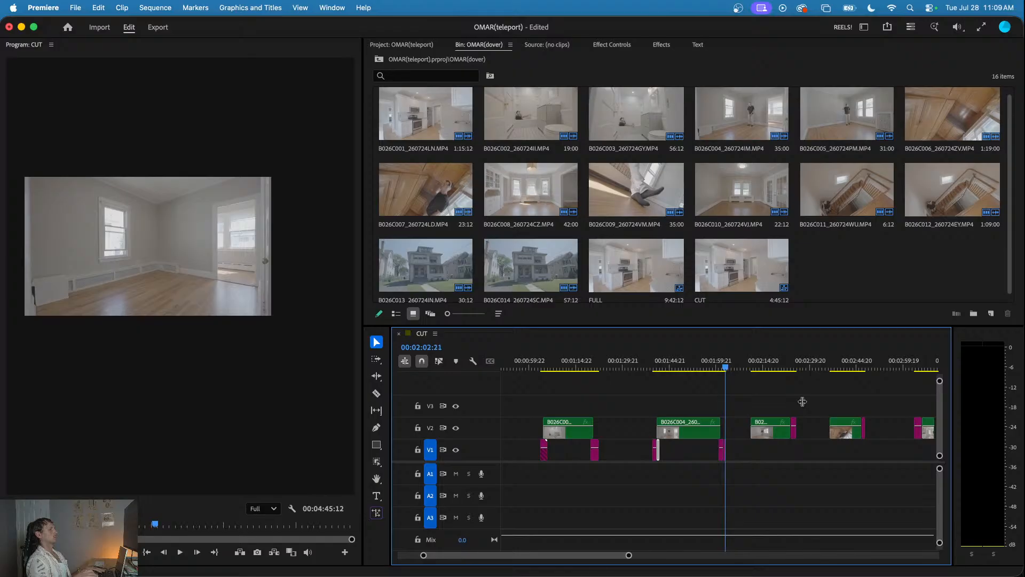
- Copy the empty-room end piece of B026C005 to V1 under the clip's start, and move the original to V1 under its end
{"action": "left_click", "coordinate": [788, 352]}
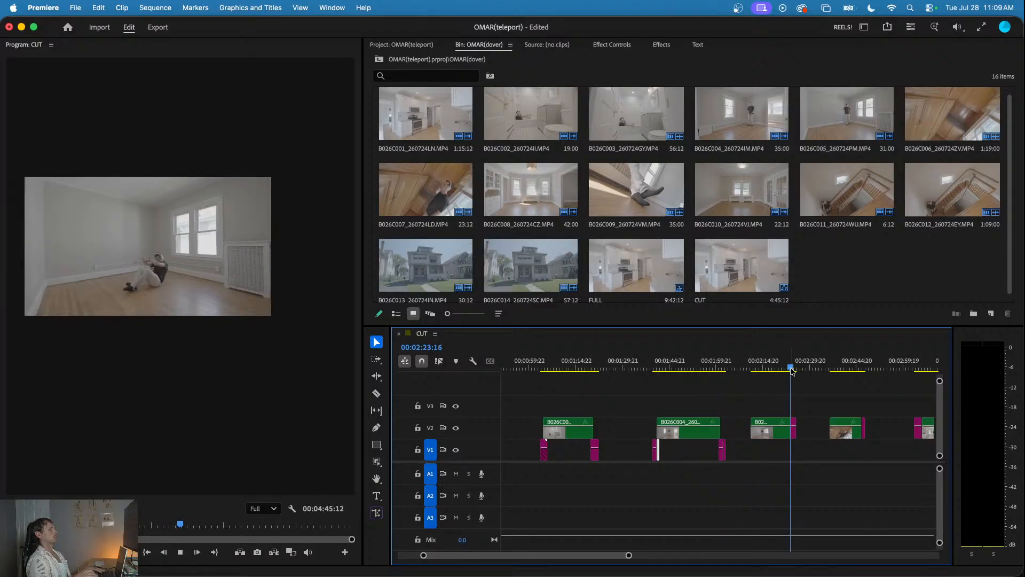
{"action": "left_click", "coordinate": [785, 360]}
{"action": "key", "text": "equal"}
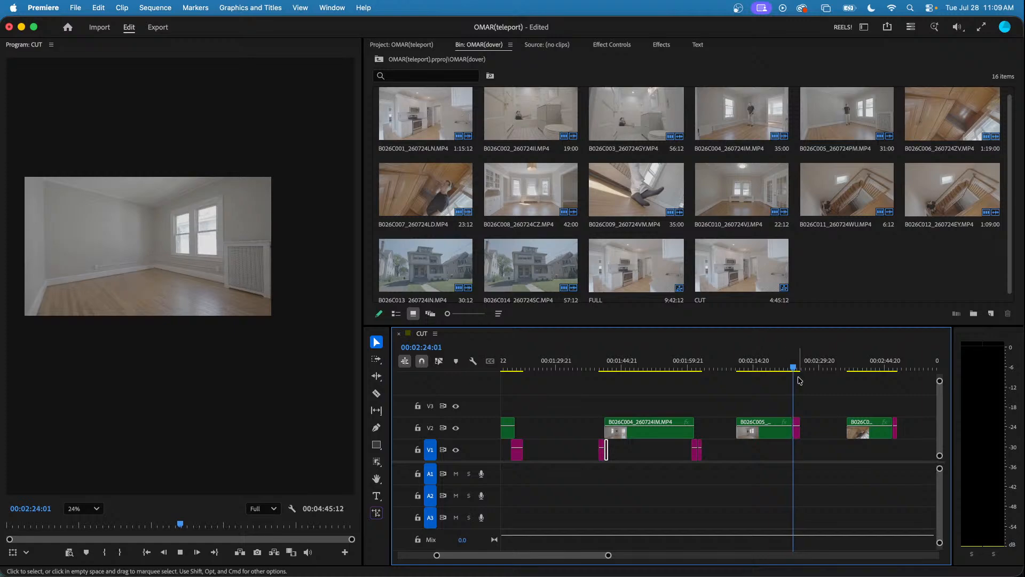
{"action": "key", "text": "equal"}
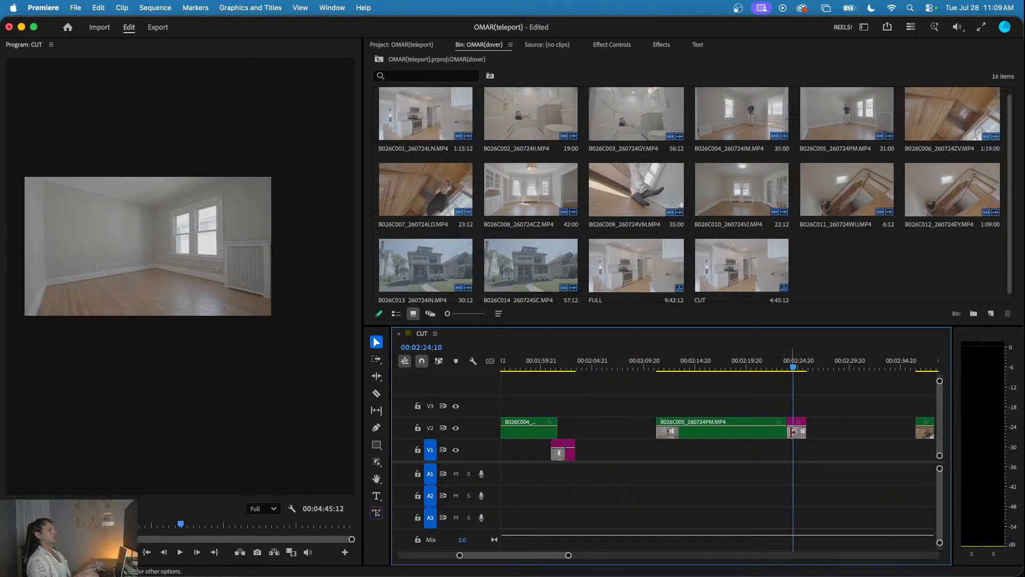
{"action": "left_click_drag", "start_coordinate": [799, 435], "coordinate": [657, 451]}
{"action": "left_click_drag", "start_coordinate": [795, 437], "coordinate": [780, 455]}
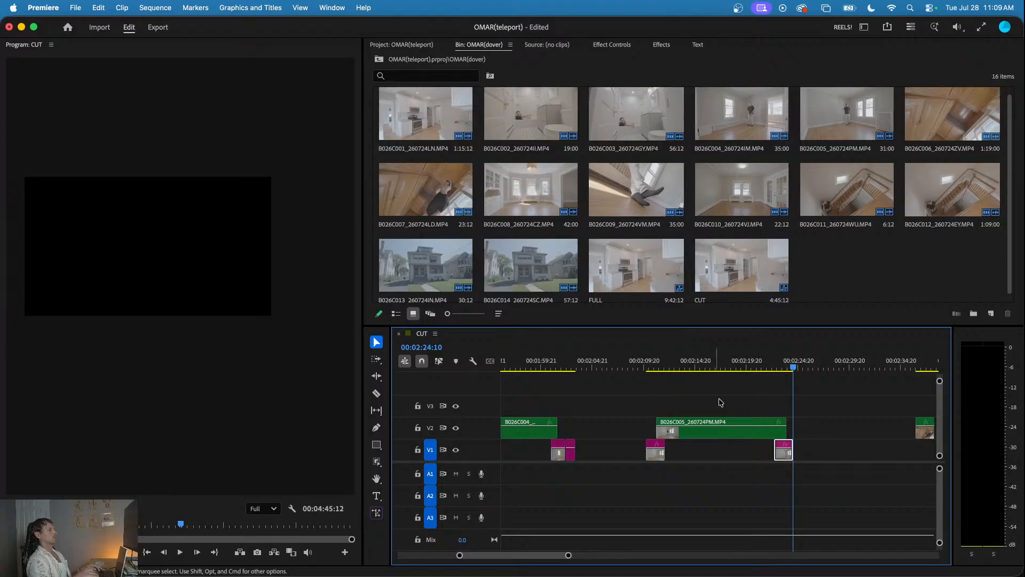
- Play the start and end overlaps of the B026C005 clip to check both transitions
{"action": "left_click", "coordinate": [654, 363]}
{"action": "key", "text": "space"}
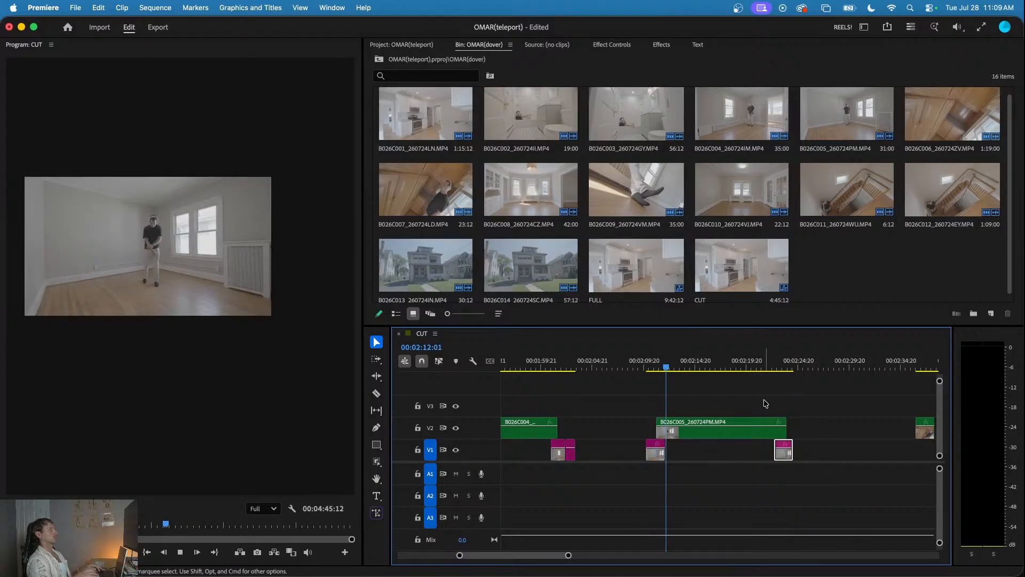
{"action": "left_click", "coordinate": [655, 363]}
{"action": "left_click", "coordinate": [653, 363]}
{"action": "key", "text": "space"}
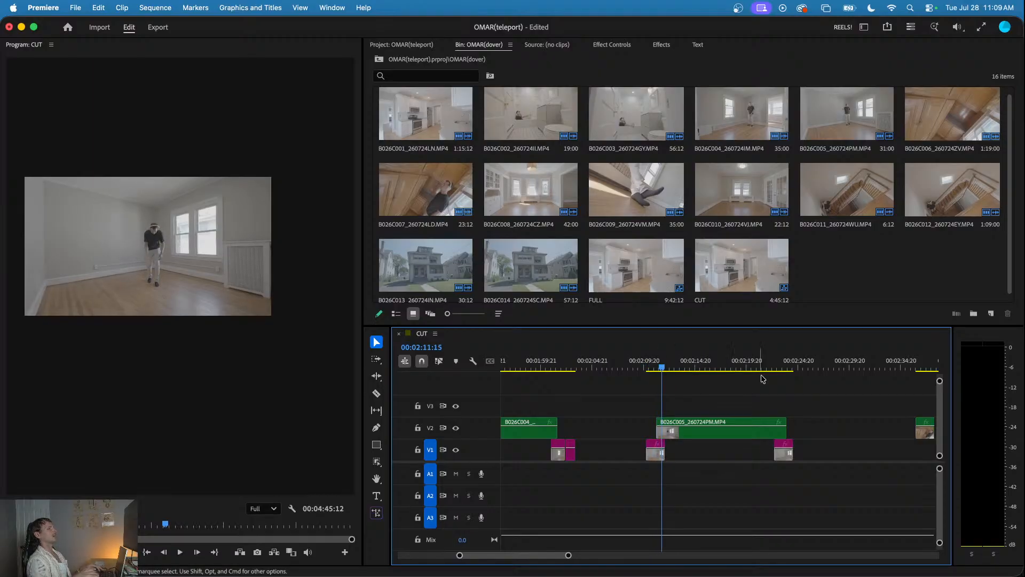
{"action": "left_click", "coordinate": [778, 363]}
{"action": "key", "text": "space"}
{"action": "key", "text": "space"}
- Move the B026C005 end piece on V1 later to about 00:02:22:23 and play the disappearance
{"action": "scroll", "coordinate": [787, 439], "scroll_direction": "up", "scroll_amount": 5}
{"action": "left_click_drag", "start_coordinate": [772, 457], "coordinate": [794, 459]}
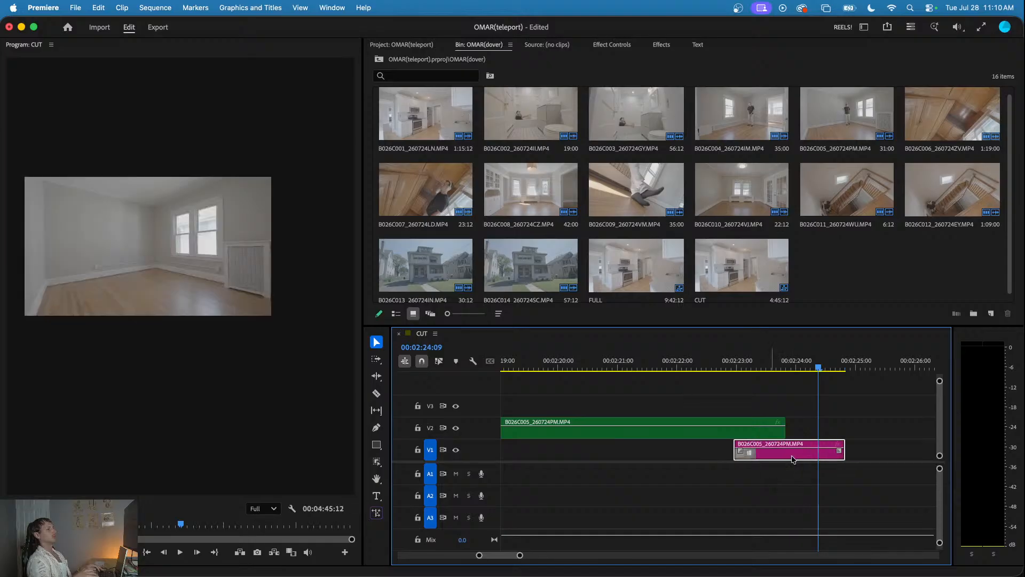
{"action": "scroll", "coordinate": [791, 455], "scroll_direction": "down", "scroll_amount": 3}
{"action": "left_click", "coordinate": [776, 365]}
{"action": "key", "text": "space"}
{"action": "scroll", "coordinate": [781, 392], "scroll_direction": "down", "scroll_amount": 3}
{"action": "left_click", "coordinate": [814, 391]}
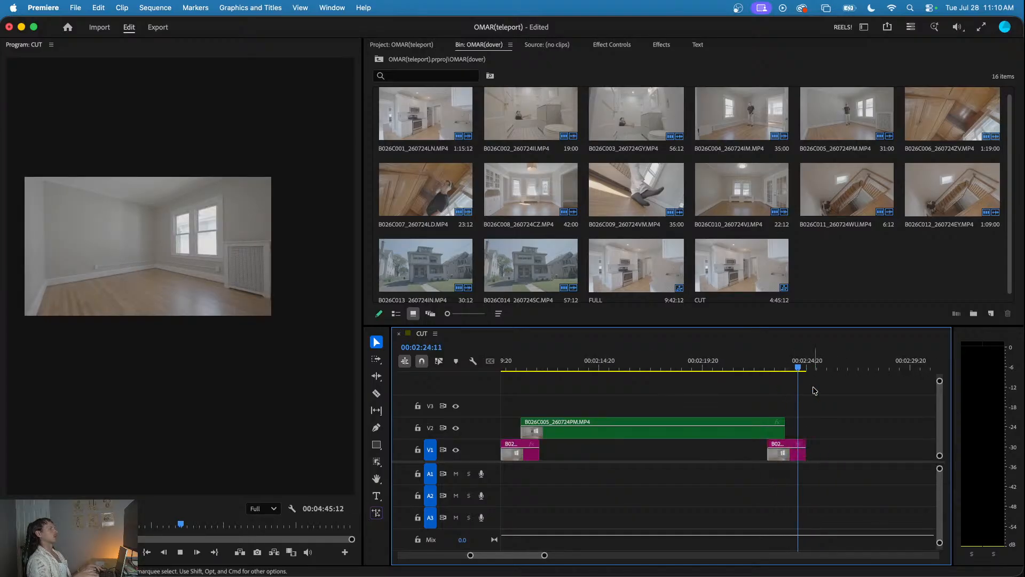
- Move the B026C007 empty-room end piece to V1, copy it under the clip's start, and play the appearance
{"action": "scroll", "coordinate": [814, 391], "scroll_direction": "down", "scroll_amount": 5}
{"action": "key", "text": "space"}
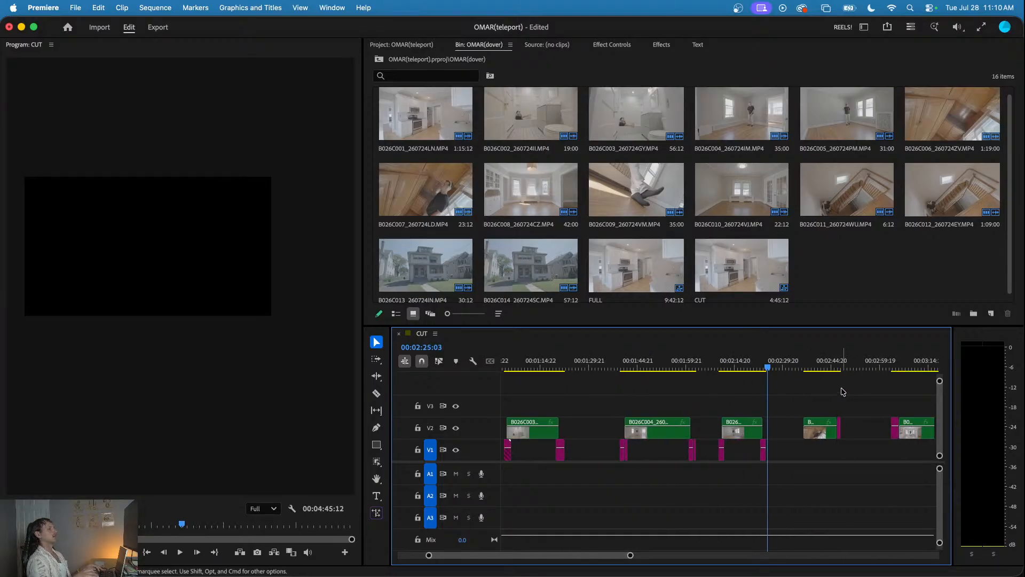
{"action": "scroll", "coordinate": [849, 394], "scroll_direction": "up", "scroll_amount": 5}
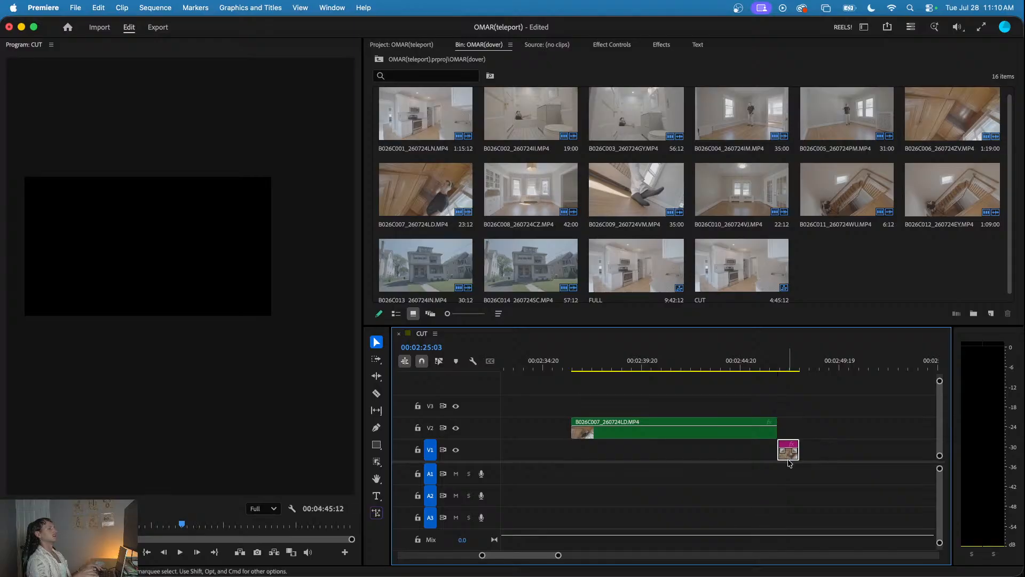
{"action": "left_click_drag", "start_coordinate": [788, 458], "coordinate": [567, 463]}
{"action": "left_click", "coordinate": [563, 365]}
{"action": "key", "text": "space"}
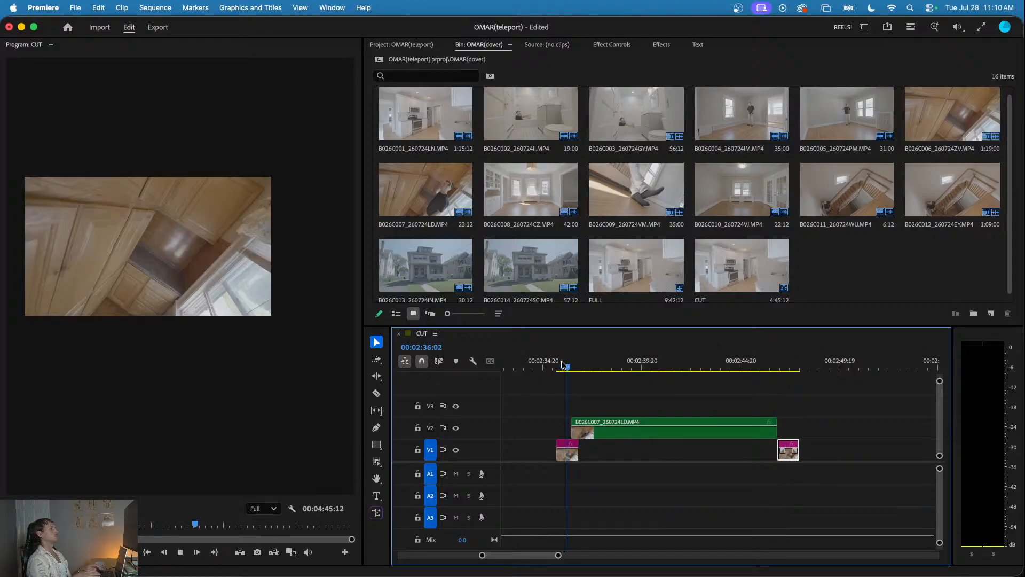
- Move the B026C007 end piece on V1 slightly earlier so it lies under the clip's end, and play the disappearance
{"action": "left_click_drag", "start_coordinate": [767, 367], "coordinate": [778, 368]}
{"action": "left_click_drag", "start_coordinate": [788, 455], "coordinate": [782, 455]}
{"action": "left_click", "coordinate": [772, 374]}
{"action": "key", "text": "space"}
- Play the start and end overlaps of the B026C007 clip to check both transitions
{"action": "key", "text": "minus"}
{"action": "left_click", "coordinate": [649, 369]}
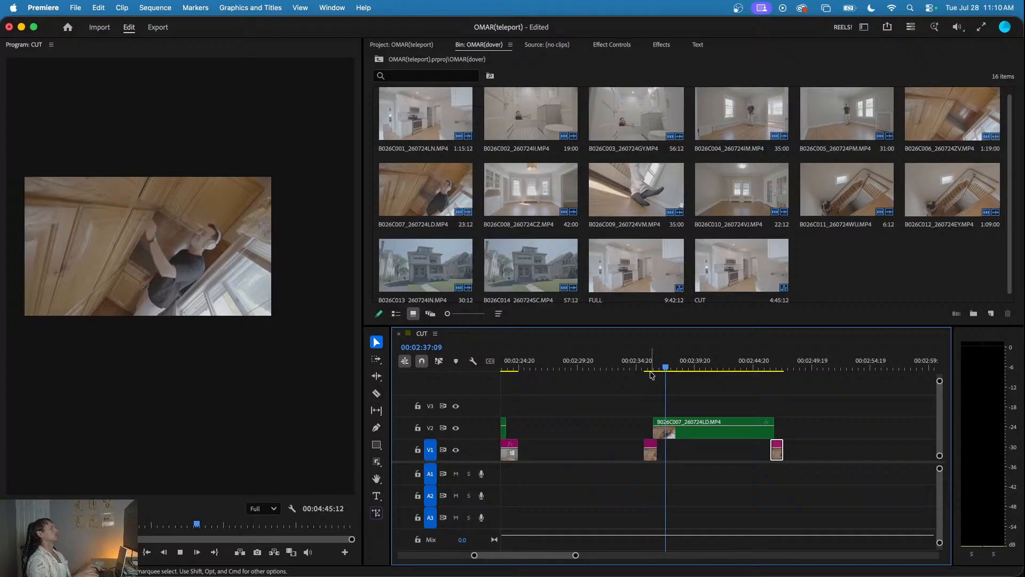
{"action": "key", "text": "space"}
{"action": "left_click", "coordinate": [641, 363]}
{"action": "key", "text": "space"}
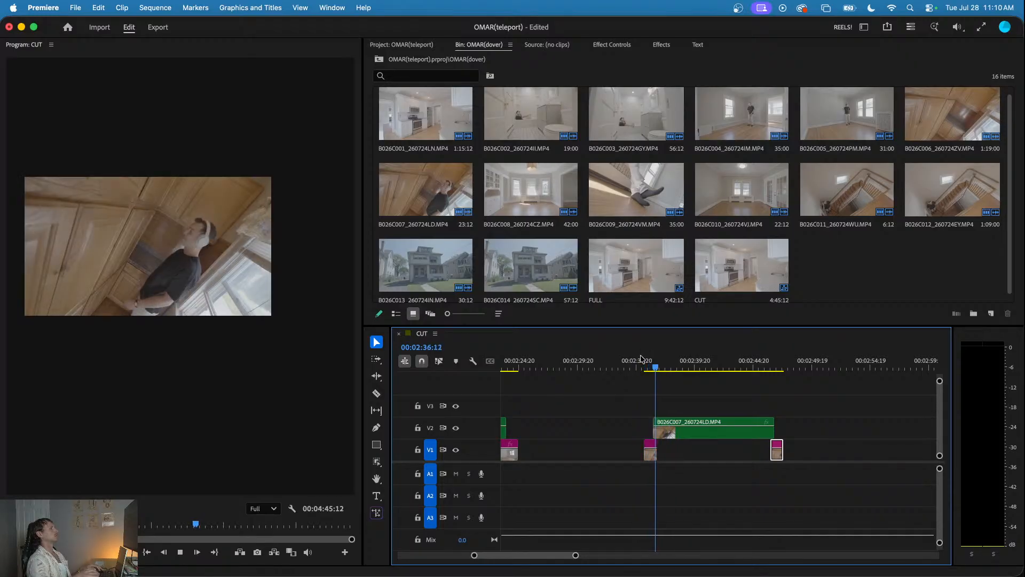
{"action": "key", "text": "minus"}
{"action": "left_click", "coordinate": [725, 366]}
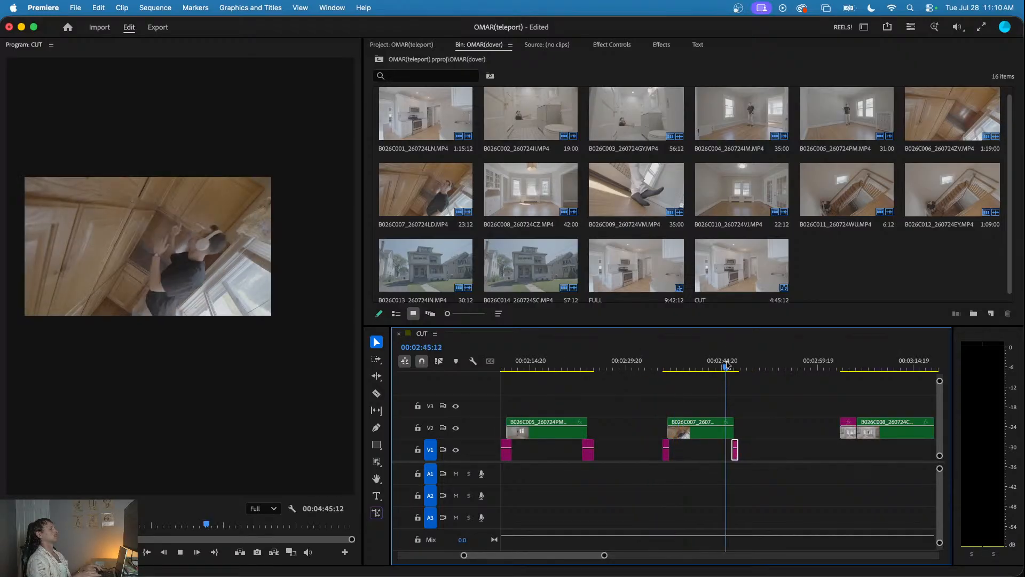
- Enlarge the Program monitor picture to fit the panel width and stop playback
{"action": "left_click", "coordinate": [86, 508]}
{"action": "left_click", "coordinate": [94, 359]}
{"action": "left_click", "coordinate": [771, 400]}
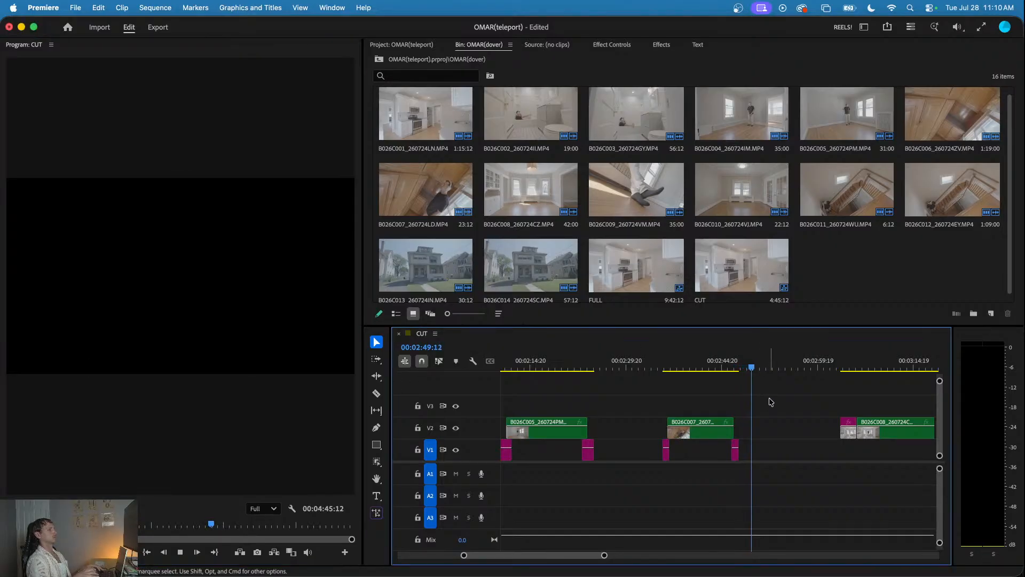
{"action": "key", "text": "space"}
- Place the empty-room piece of B026C008 on V1 so it overlaps beneath the clip's start
{"action": "scroll", "coordinate": [771, 401], "scroll_direction": "down", "scroll_amount": 3}
{"action": "scroll", "coordinate": [851, 414], "scroll_direction": "up", "scroll_amount": 3}
{"action": "left_click_drag", "start_coordinate": [783, 433], "coordinate": [822, 457]}
{"action": "scroll", "coordinate": [812, 454], "scroll_direction": "up", "scroll_amount": 3}
{"action": "scroll", "coordinate": [792, 437], "scroll_direction": "down", "scroll_amount": 5}
- Copy the B026C008 start piece to V1 under the clip's end and play both transitions
{"action": "left_click", "coordinate": [787, 456]}
{"action": "scroll", "coordinate": [823, 457], "scroll_direction": "up", "scroll_amount": 5}
{"action": "left_click_drag", "start_coordinate": [756, 456], "coordinate": [783, 457]}
{"action": "left_click", "coordinate": [753, 368]}
{"action": "key", "text": "space"}
{"action": "scroll", "coordinate": [757, 378], "scroll_direction": "down", "scroll_amount": 4}
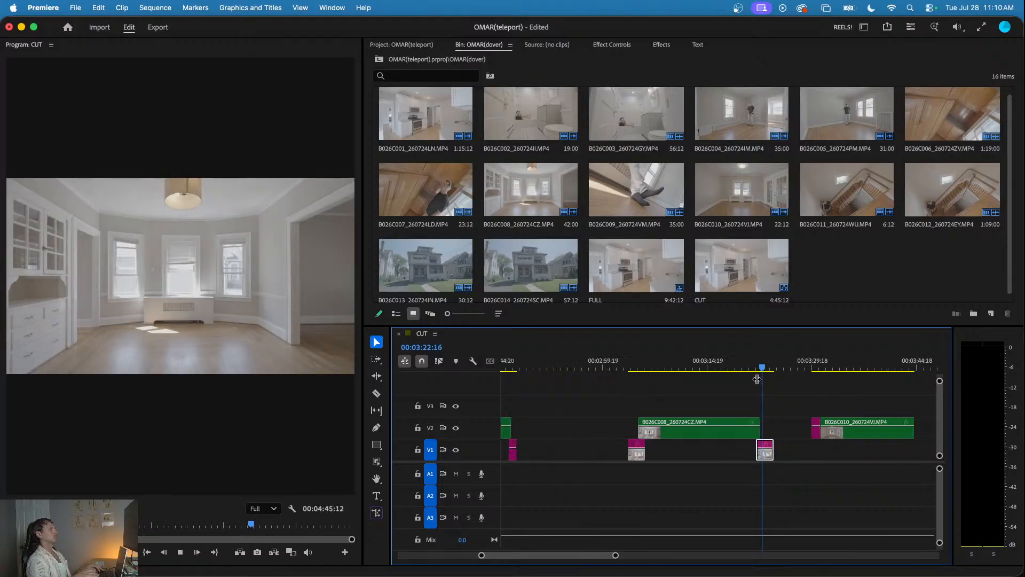
{"action": "left_click", "coordinate": [666, 366]}
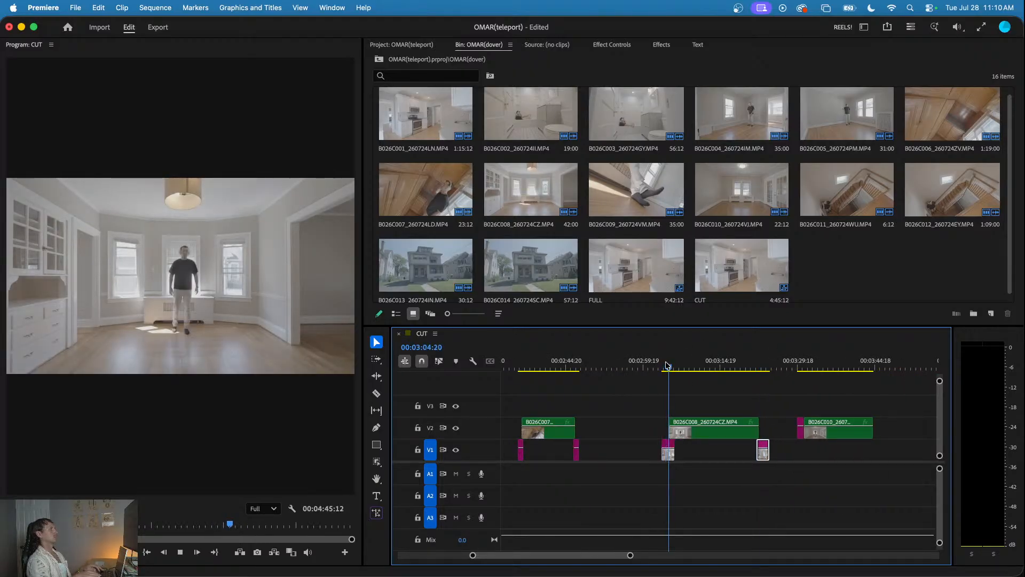
{"action": "scroll", "coordinate": [700, 390], "scroll_direction": "down", "scroll_amount": 3}
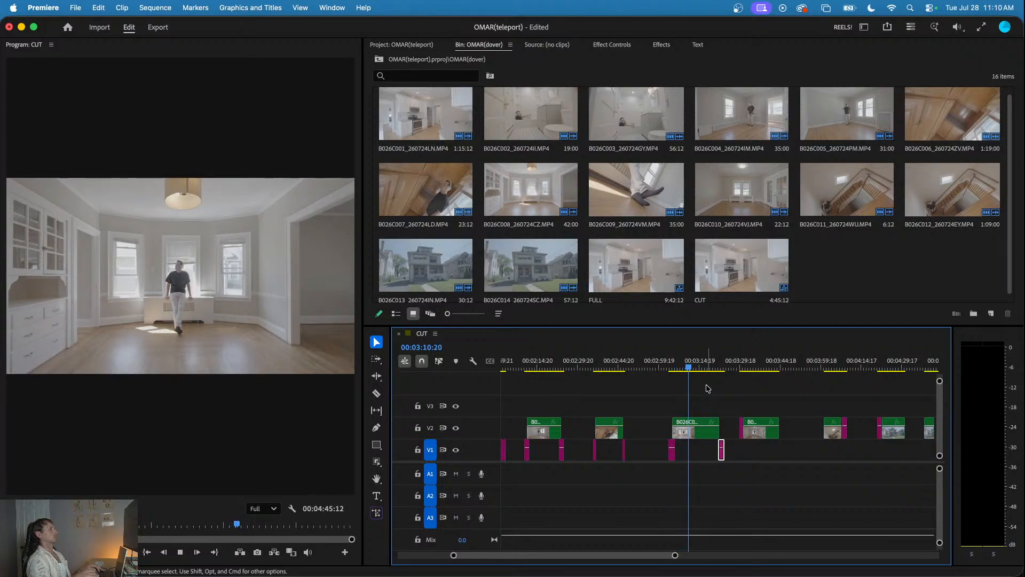
- Place the empty-room piece of B026C010 on V1 under the clip's start and copy it under the clip's end
{"action": "left_click", "coordinate": [751, 368]}
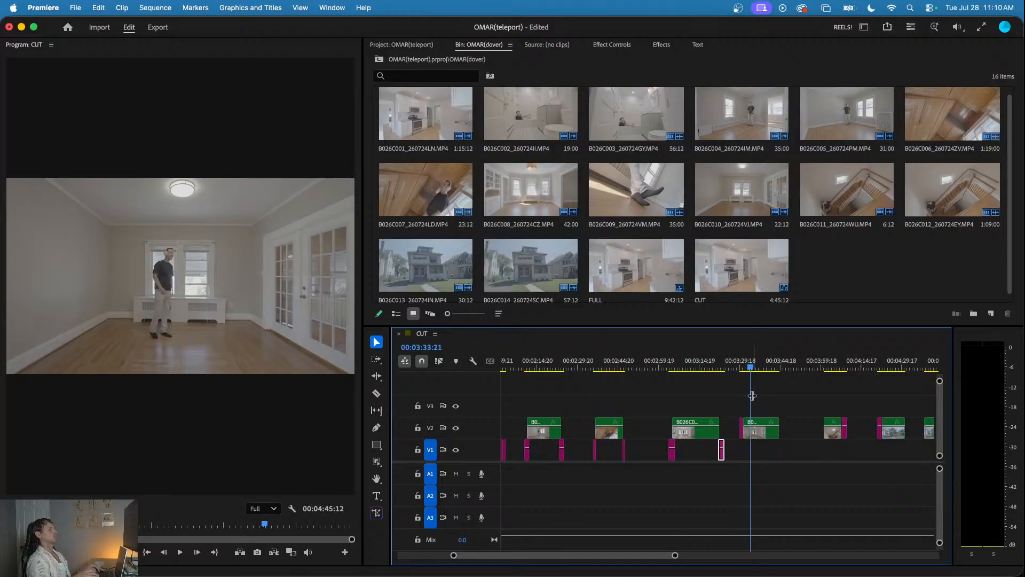
{"action": "scroll", "coordinate": [733, 438], "scroll_direction": "up", "scroll_amount": 3}
{"action": "left_click_drag", "start_coordinate": [732, 438], "coordinate": [716, 437]}
{"action": "scroll", "coordinate": [728, 436], "scroll_direction": "up", "scroll_amount": 5}
{"action": "scroll", "coordinate": [662, 460], "scroll_direction": "down", "scroll_amount": 2}
{"action": "scroll", "coordinate": [660, 461], "scroll_direction": "down", "scroll_amount": 5}
{"action": "left_click", "coordinate": [660, 458]}
{"action": "left_click_drag", "start_coordinate": [661, 458], "coordinate": [732, 458]}
- Play the end and start overlaps of the B026C010 clip to check both transitions
{"action": "scroll", "coordinate": [759, 456], "scroll_direction": "up", "scroll_amount": 5}
{"action": "left_click", "coordinate": [699, 360]}
{"action": "key", "text": "space"}
{"action": "scroll", "coordinate": [694, 385], "scroll_direction": "down", "scroll_amount": 5}
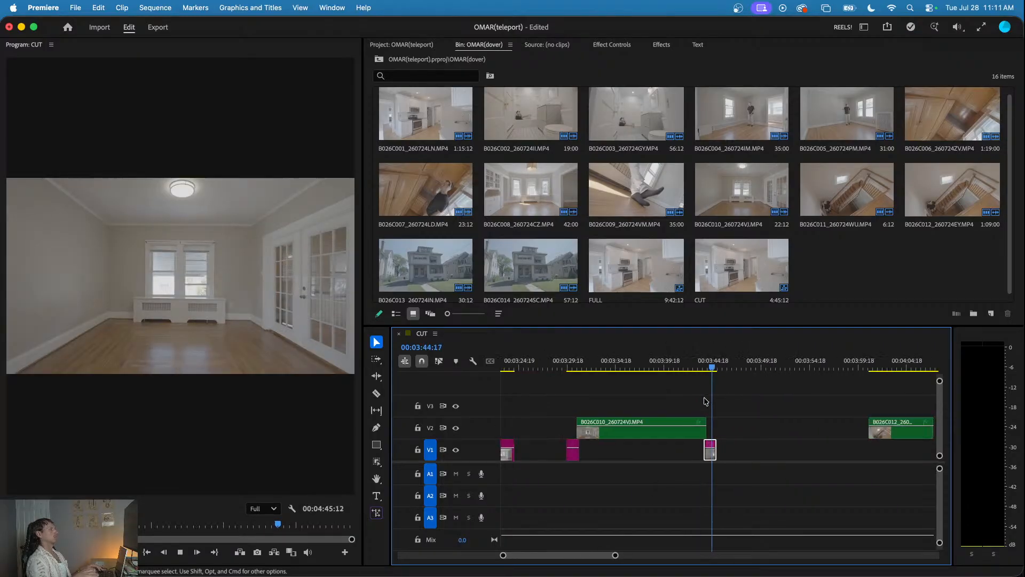
{"action": "left_click", "coordinate": [645, 365]}
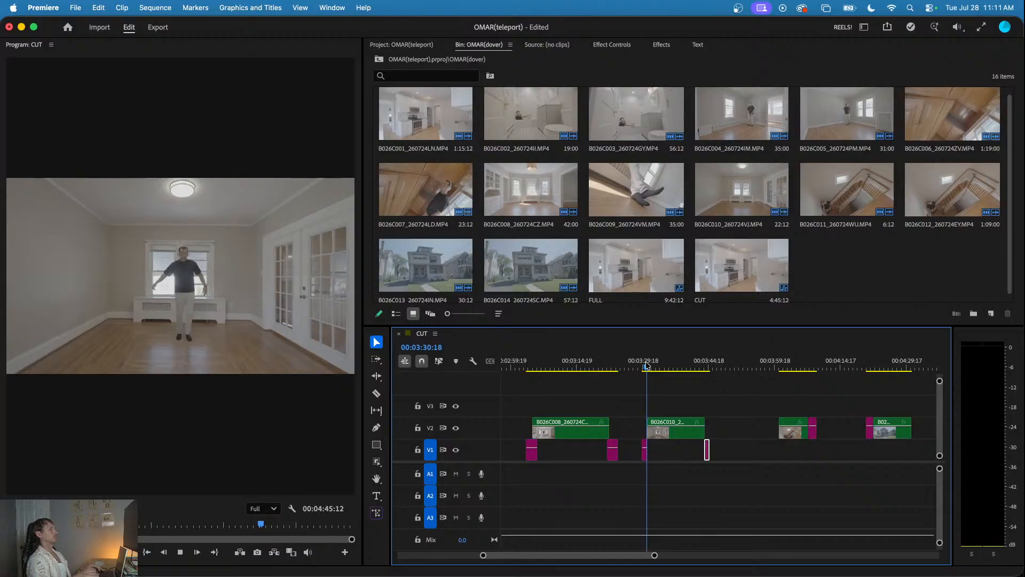
{"action": "scroll", "coordinate": [657, 393], "scroll_direction": "down", "scroll_amount": 3}
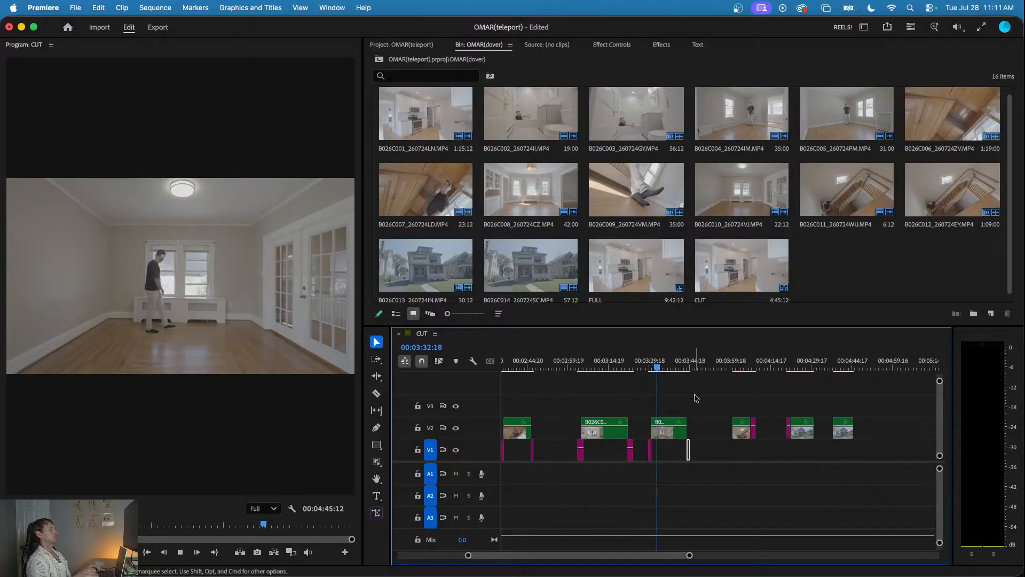
{"action": "key", "text": "space"}
- Copy the empty-staircase end piece of B026C012 to V1 under the clip's start and play the appearance
{"action": "scroll", "coordinate": [747, 406], "scroll_direction": "up", "scroll_amount": 3}
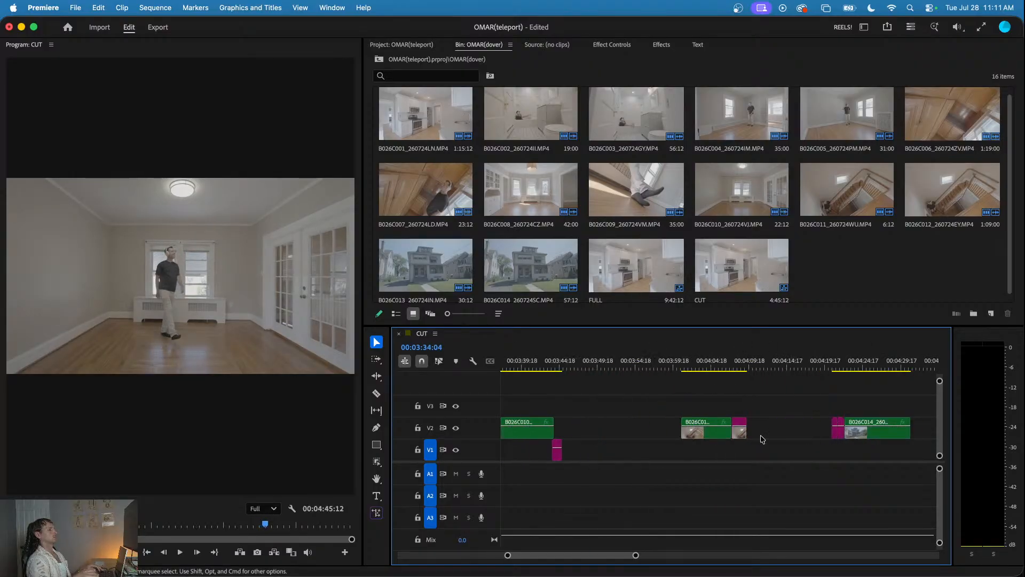
{"action": "left_click_drag", "start_coordinate": [741, 438], "coordinate": [635, 454]}
{"action": "scroll", "coordinate": [687, 452], "scroll_direction": "up", "scroll_amount": 5}
{"action": "left_click", "coordinate": [632, 368]}
{"action": "key", "text": "space"}
{"action": "scroll", "coordinate": [635, 385], "scroll_direction": "down", "scroll_amount": 4}
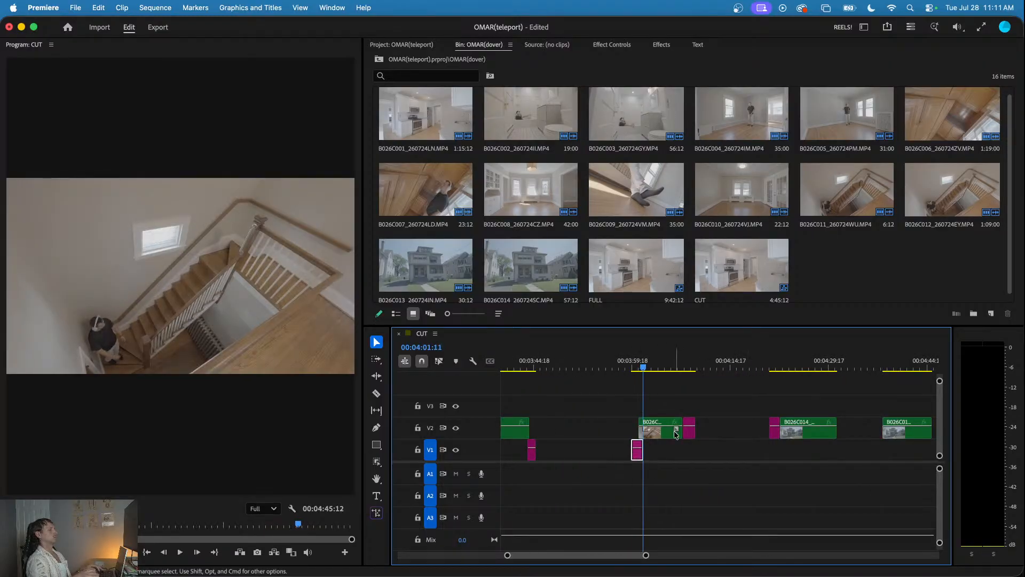
- Move the original B026C012 end piece to V1 under the clip's end and play both transitions
{"action": "scroll", "coordinate": [675, 434], "scroll_direction": "up", "scroll_amount": 3}
{"action": "left_click_drag", "start_coordinate": [694, 431], "coordinate": [688, 451]}
{"action": "left_click", "coordinate": [606, 365]}
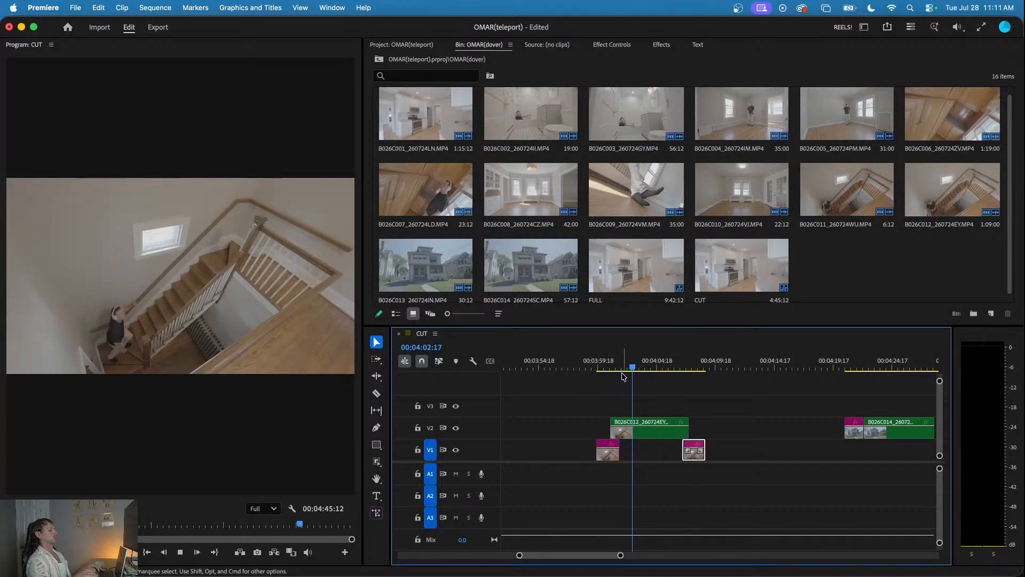
{"action": "left_click", "coordinate": [600, 366]}
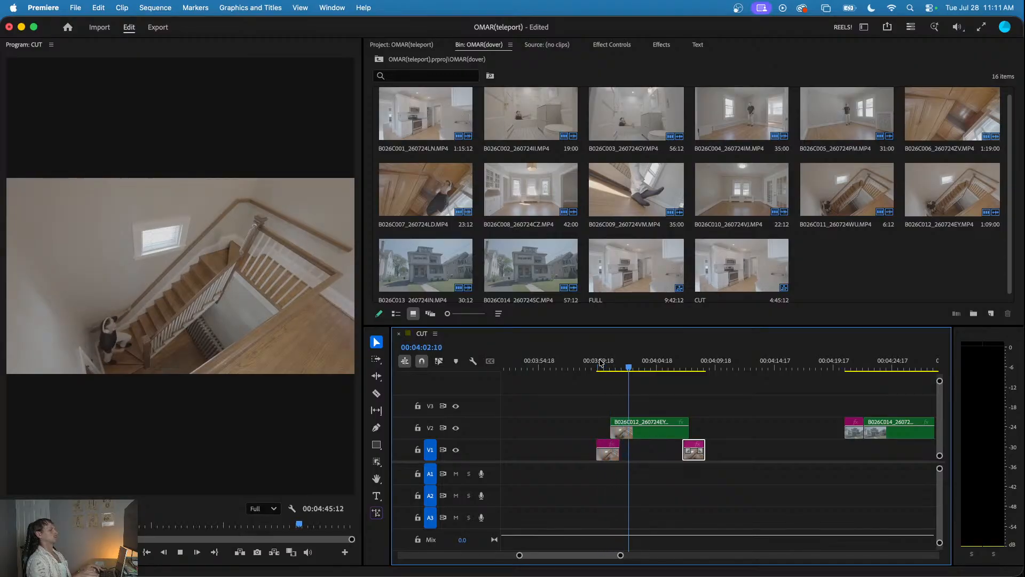
{"action": "left_click", "coordinate": [684, 367]}
{"action": "left_click", "coordinate": [685, 369]}
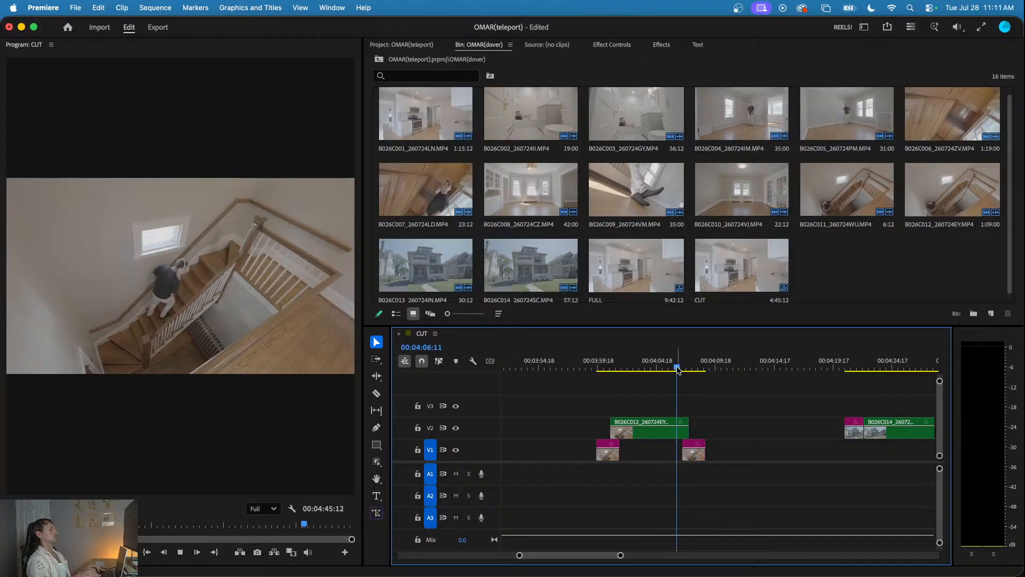
- Trim the end of the B026C012 clip on V2 to 00:04:07:12 and play the disappearance
{"action": "key", "text": "space"}
{"action": "key", "text": "="}
{"action": "key", "text": "="}
{"action": "key", "text": "="}
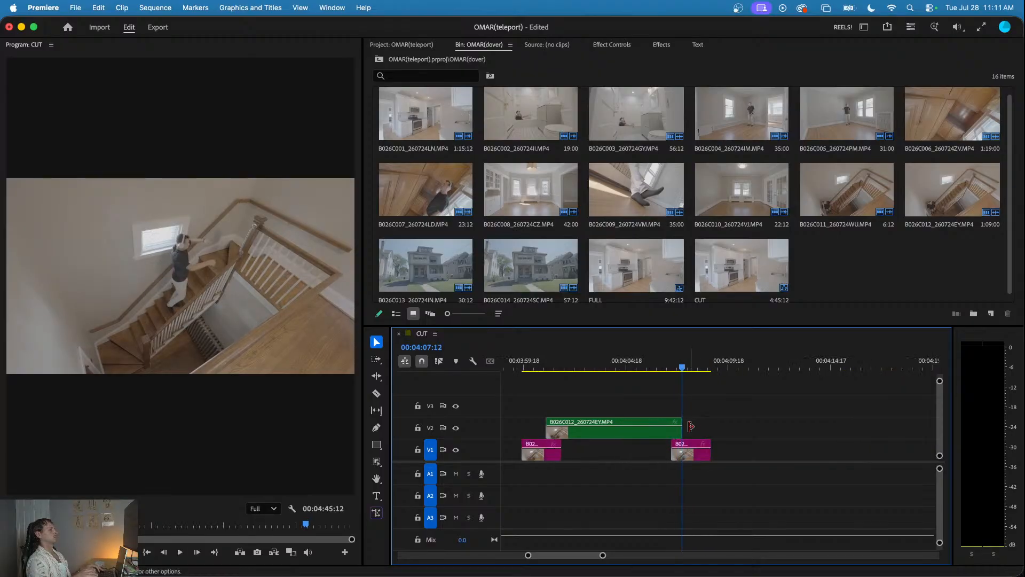
{"action": "left_click_drag", "start_coordinate": [658, 431], "coordinate": [652, 429]}
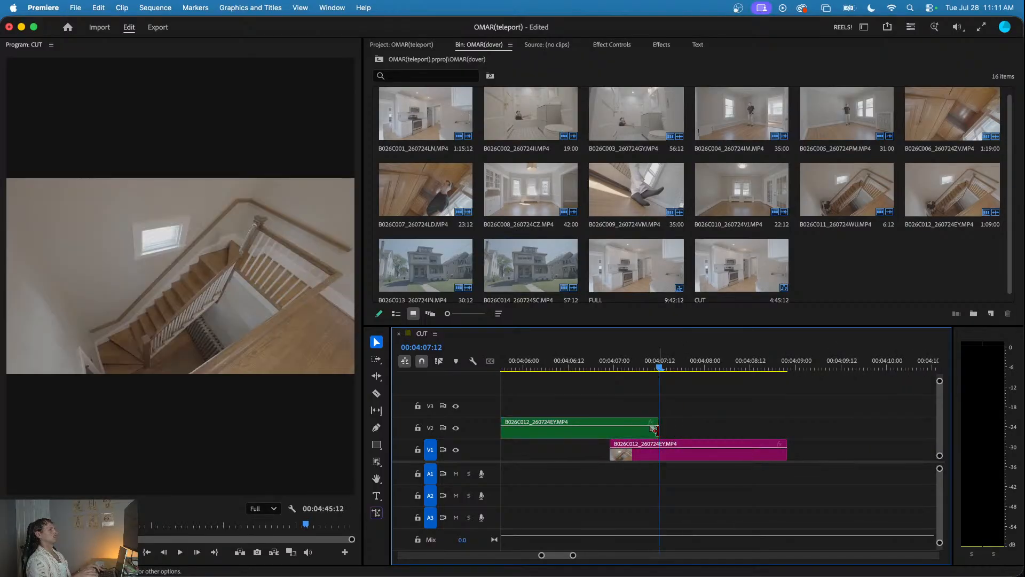
{"action": "key", "text": "="}
{"action": "key", "text": "="}
{"action": "left_click", "coordinate": [607, 365]}
{"action": "key", "text": "space"}
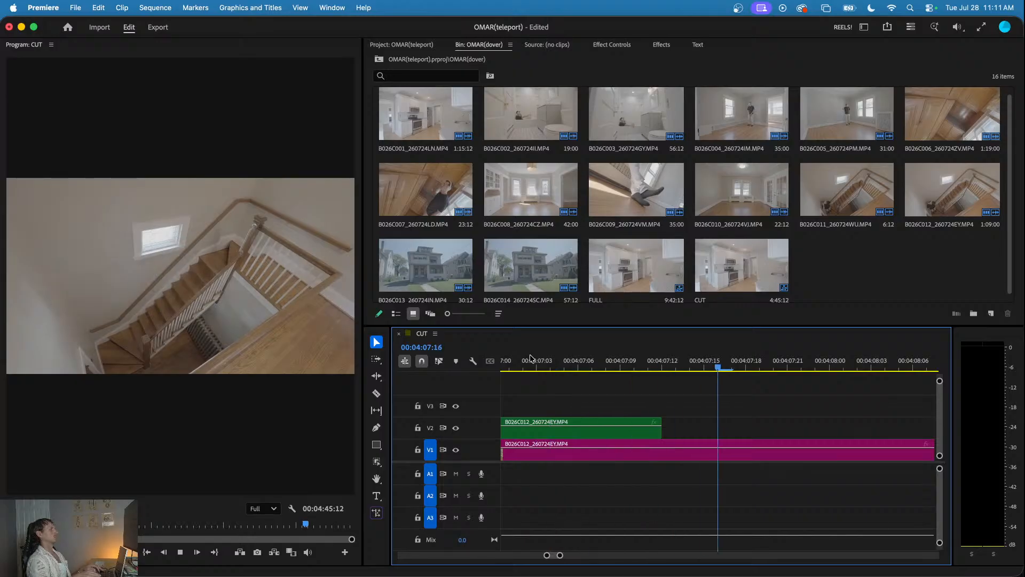
{"action": "key", "text": "minus"}
{"action": "key", "text": "minus"}
{"action": "key", "text": "minus"}
{"action": "key", "text": "minus"}
{"action": "key", "text": "minus"}
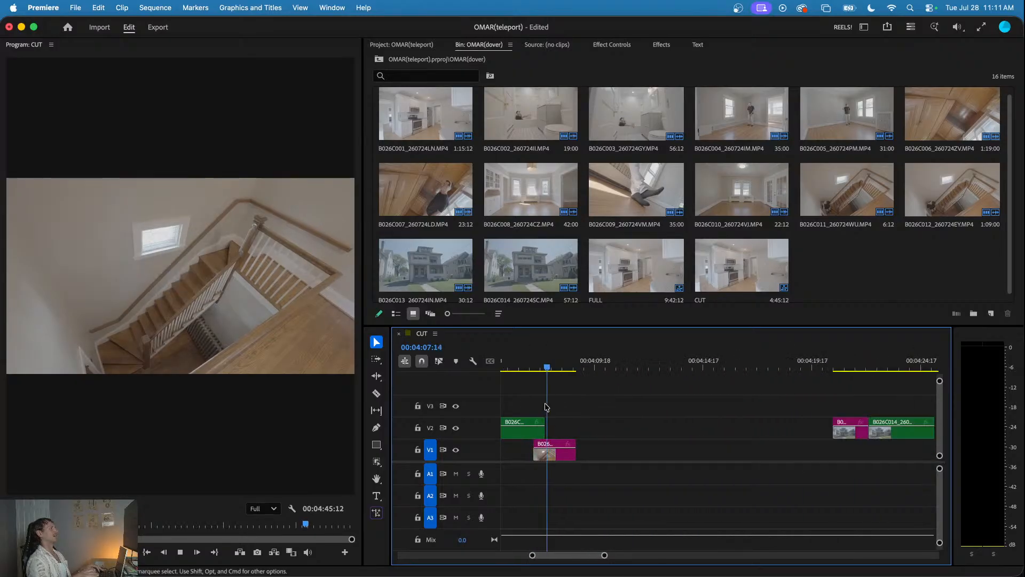
{"action": "left_click", "coordinate": [555, 369]}
{"action": "scroll", "coordinate": [598, 393], "scroll_direction": "down", "scroll_amount": 4}
{"action": "key", "text": "space"}
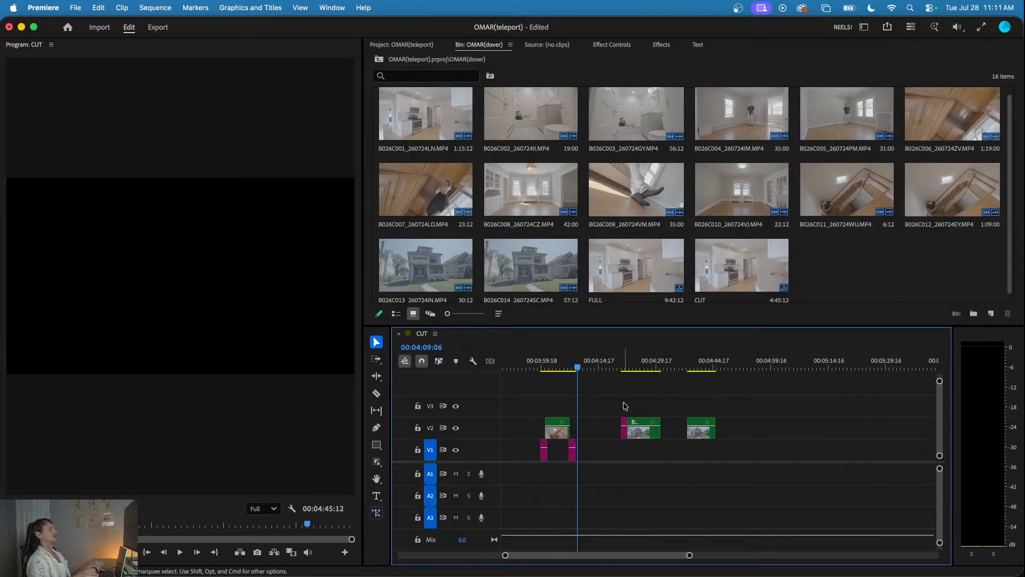
- Move the empty-exterior piece before B026C014 from V2 to V1 at the clip's start
{"action": "scroll", "coordinate": [628, 427], "scroll_direction": "up", "scroll_amount": 4}
{"action": "left_click_drag", "start_coordinate": [621, 438], "coordinate": [642, 435]}
{"action": "scroll", "coordinate": [620, 453], "scroll_direction": "up", "scroll_amount": 3}
- Copy the B026C014 start piece to V1 under the clip's end and play the clip's start
{"action": "left_click_drag", "start_coordinate": [656, 435], "coordinate": [745, 458]}
{"action": "scroll", "coordinate": [634, 456], "scroll_direction": "down", "scroll_amount": 3}
{"action": "scroll", "coordinate": [745, 458], "scroll_direction": "up", "scroll_amount": 3}
{"action": "scroll", "coordinate": [745, 458], "scroll_direction": "down", "scroll_amount": 5}
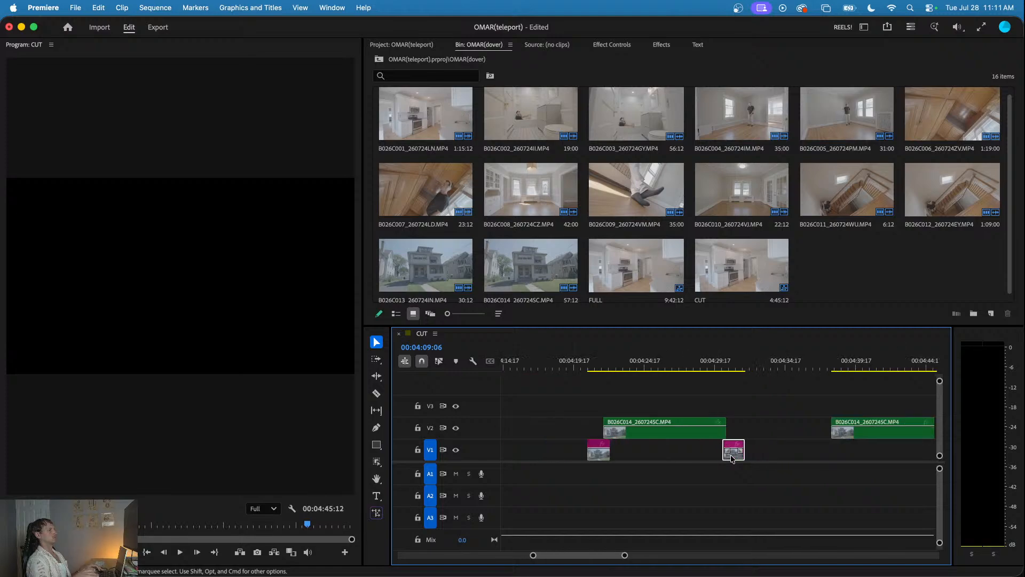
{"action": "left_click", "coordinate": [618, 362]}
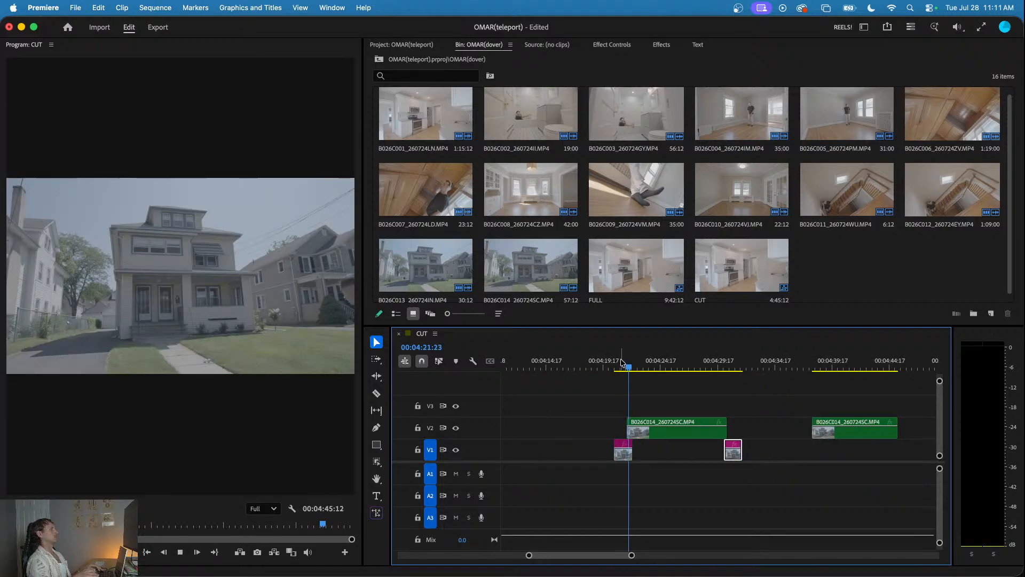
{"action": "scroll", "coordinate": [637, 369], "scroll_direction": "down", "scroll_amount": 2}
{"action": "left_click", "coordinate": [635, 368]}
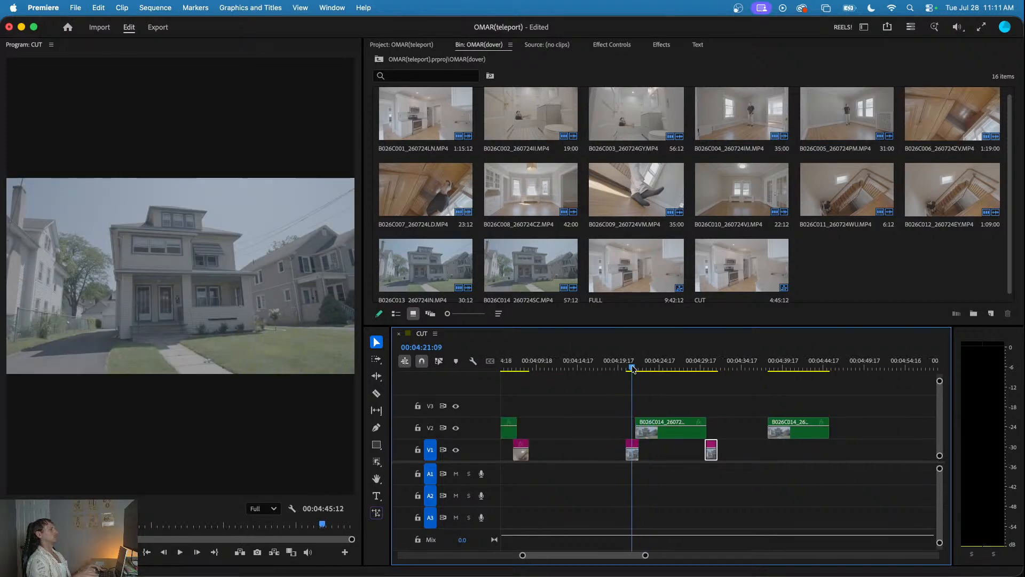
- Delete the empty-exterior piece on V1 at the start of B026C014 and play the clip's end
{"action": "left_click", "coordinate": [633, 450]}
{"action": "key", "text": "Delete"}
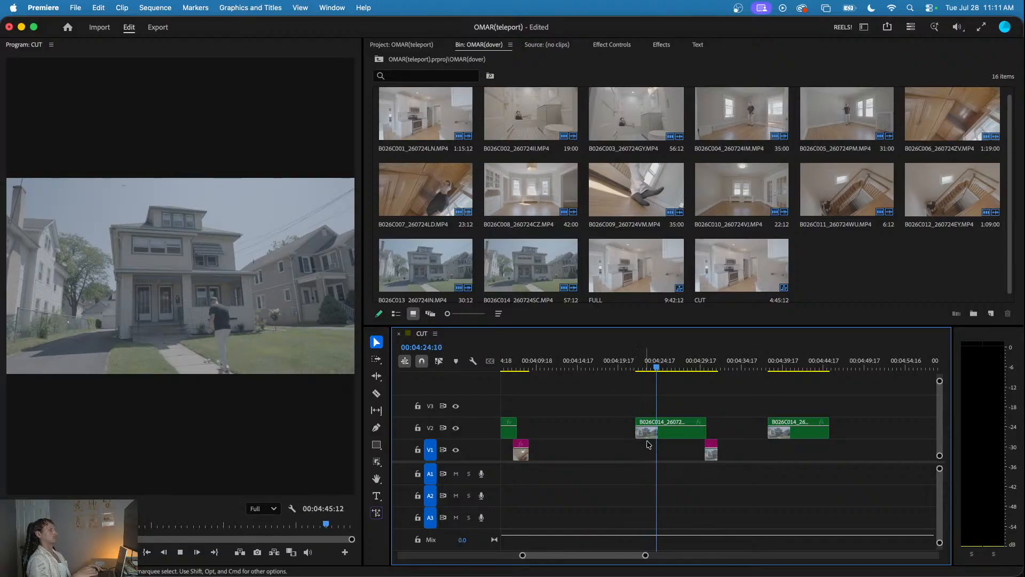
{"action": "left_click", "coordinate": [696, 367]}
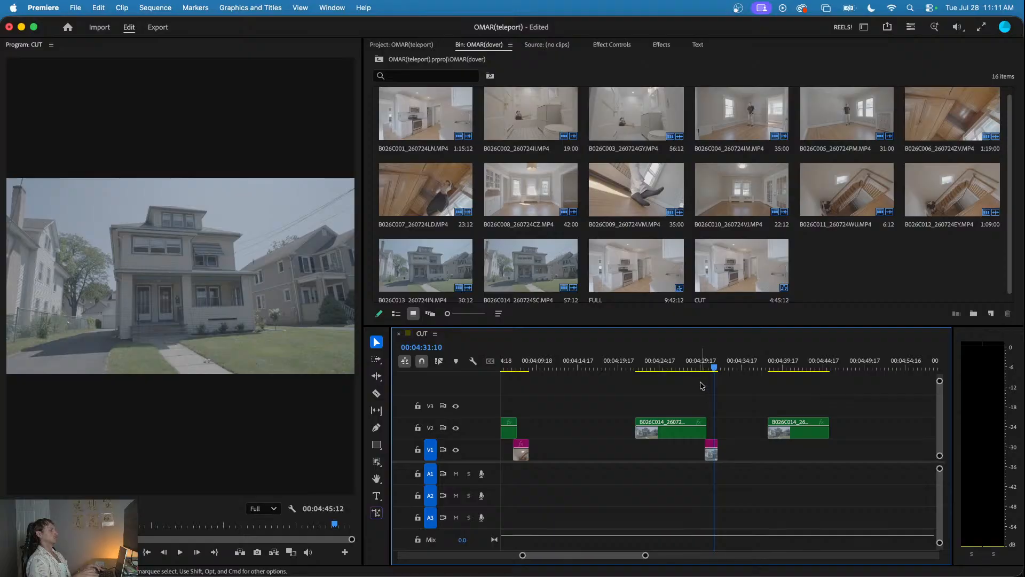
- Undo the start piece's deletion, the copied end piece, and the earlier shift of the B026C014 clip
{"action": "key", "text": "super+z"}
{"action": "key", "text": "super+z"}
{"action": "key", "text": "super+z"}
{"action": "key", "text": "super+z"}
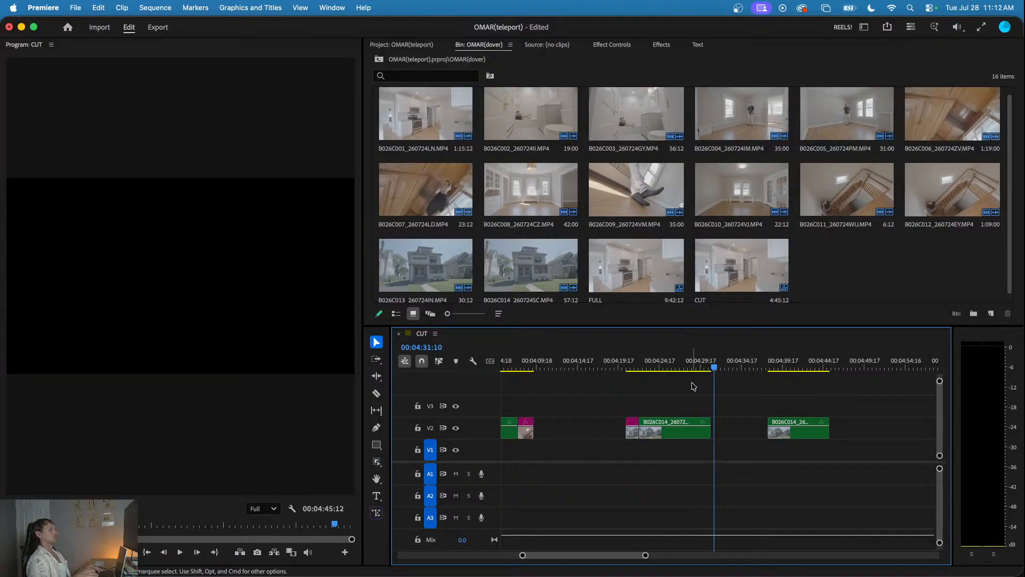
{"action": "key", "text": "super+z"}
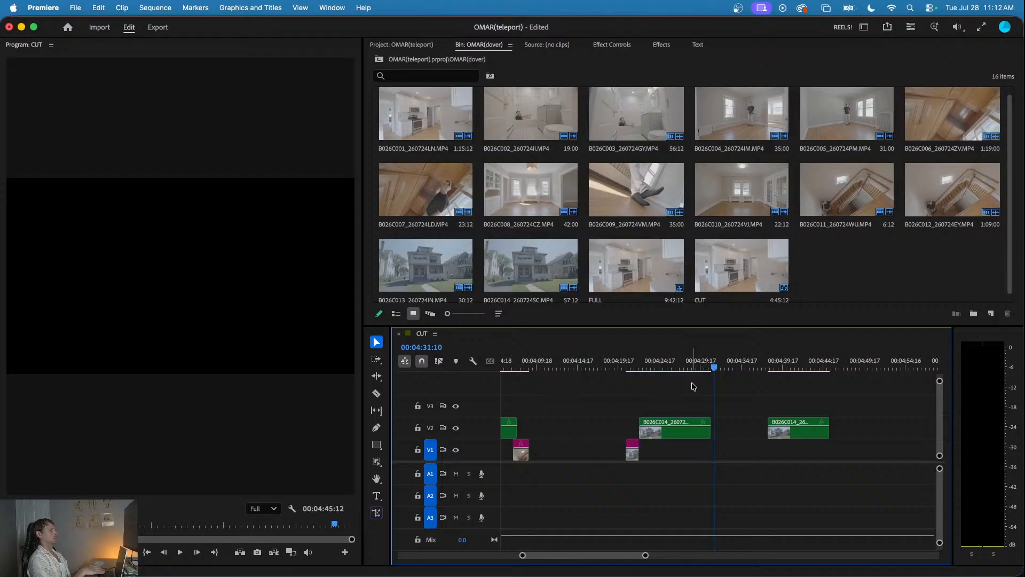
- Scrub from the empty-exterior piece through the B026C014 clip to review the man's walk to the house
{"action": "left_click", "coordinate": [635, 365]}
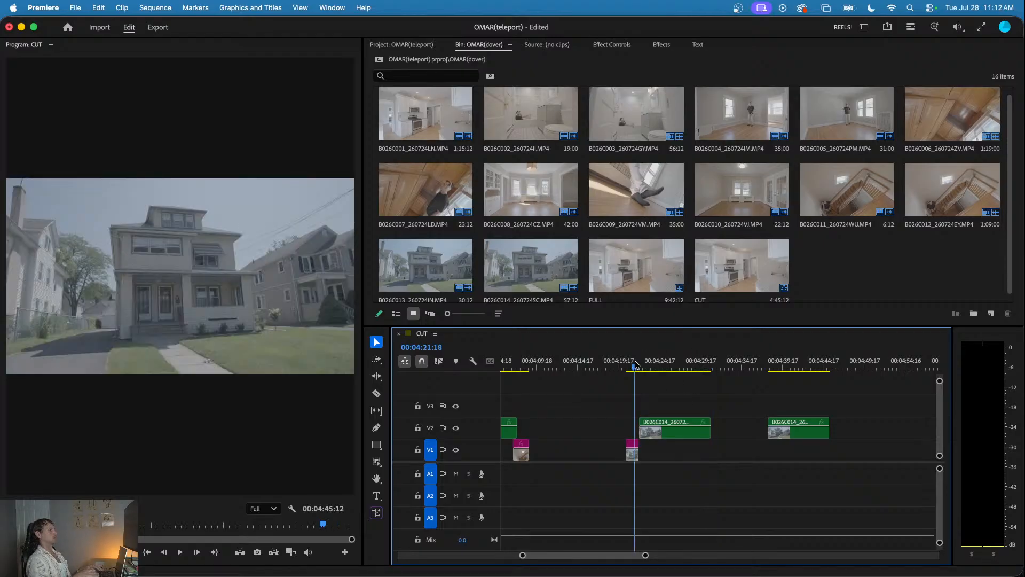
{"action": "left_click_drag", "start_coordinate": [636, 365], "coordinate": [700, 378]}
{"action": "key", "text": "space"}
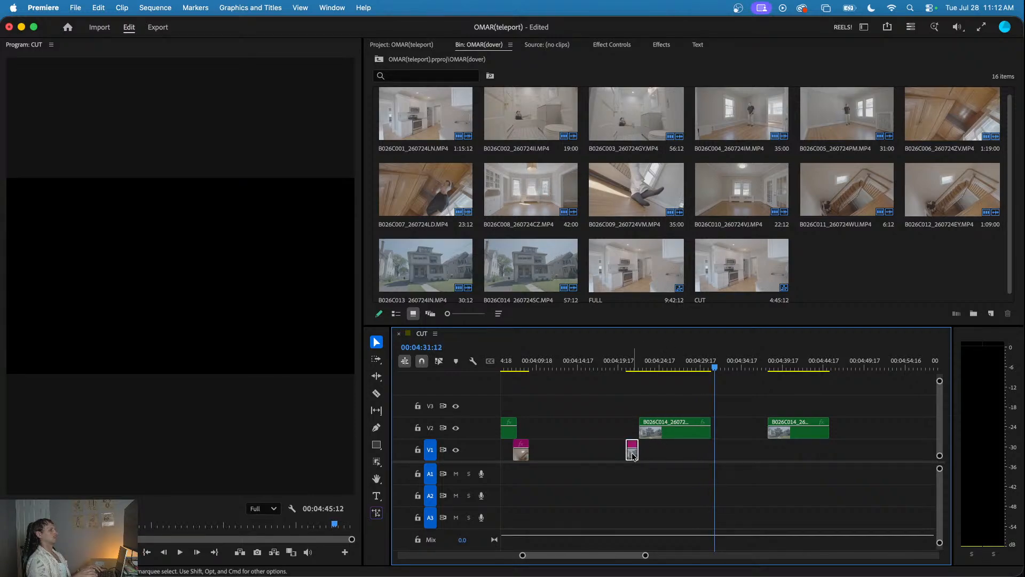
- Try extending the B026C014 clip's start to about 00:04:14:17 and its end to about 00:04:33:15, scrub through it, and undo the extensions
{"action": "left_click_drag", "start_coordinate": [680, 437], "coordinate": [732, 432]}
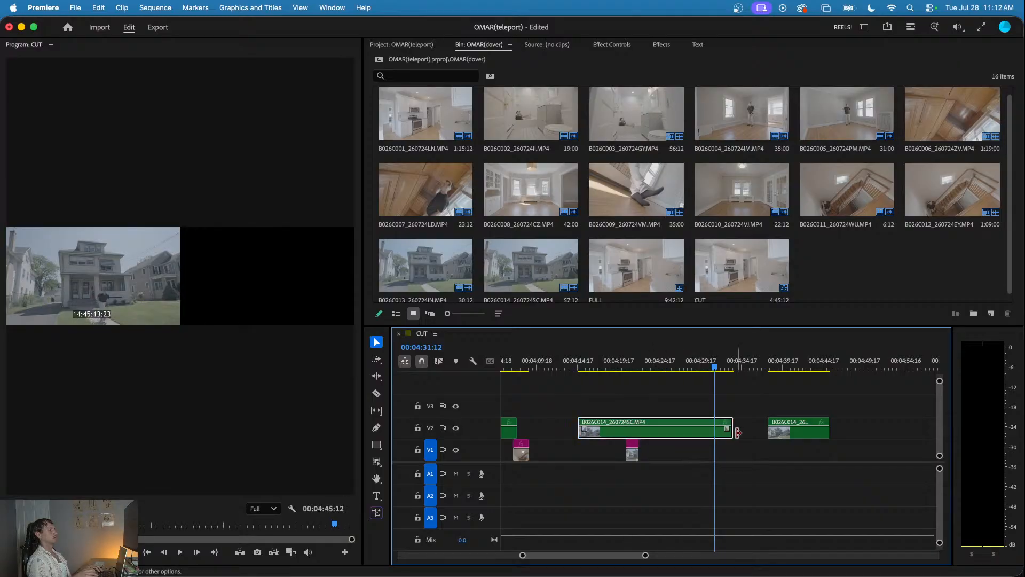
{"action": "left_click_drag", "start_coordinate": [657, 368], "coordinate": [699, 426]}
{"action": "key", "text": "cmd+z"}
{"action": "key", "text": "cmd+z"}
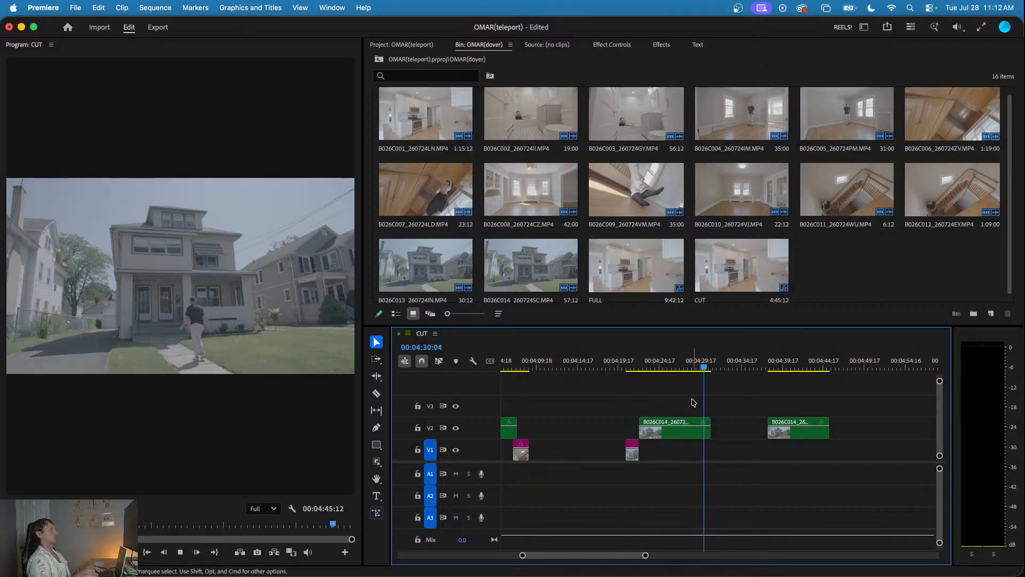
- Move the last B026C014 clip on V2 later to end at about 00:05:45:10, and extend the preceding B026C014 clip's end
{"action": "key", "text": "space"}
{"action": "key", "text": "minus"}
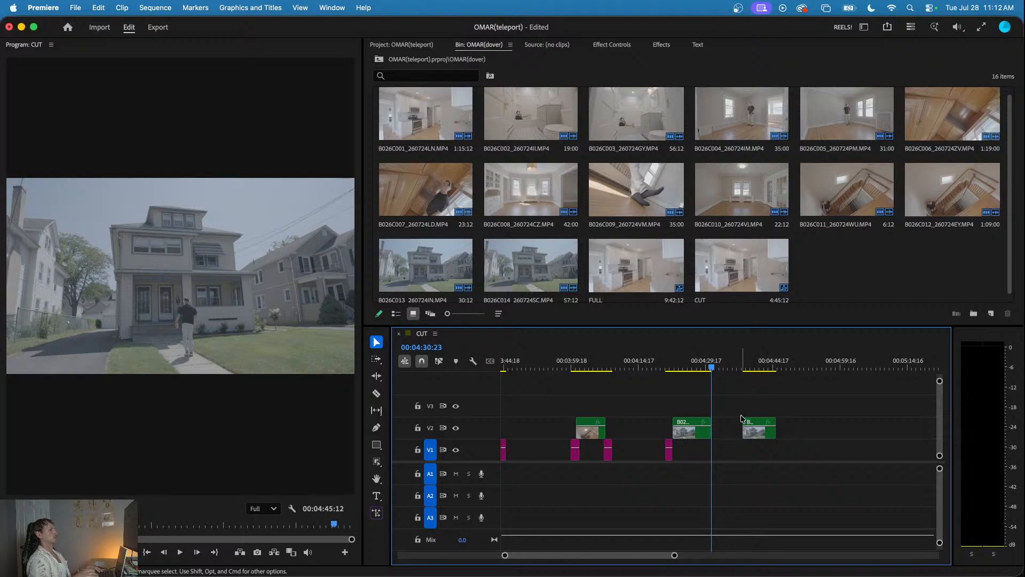
{"action": "key", "text": "minus"}
{"action": "left_click_drag", "start_coordinate": [750, 438], "coordinate": [863, 435]}
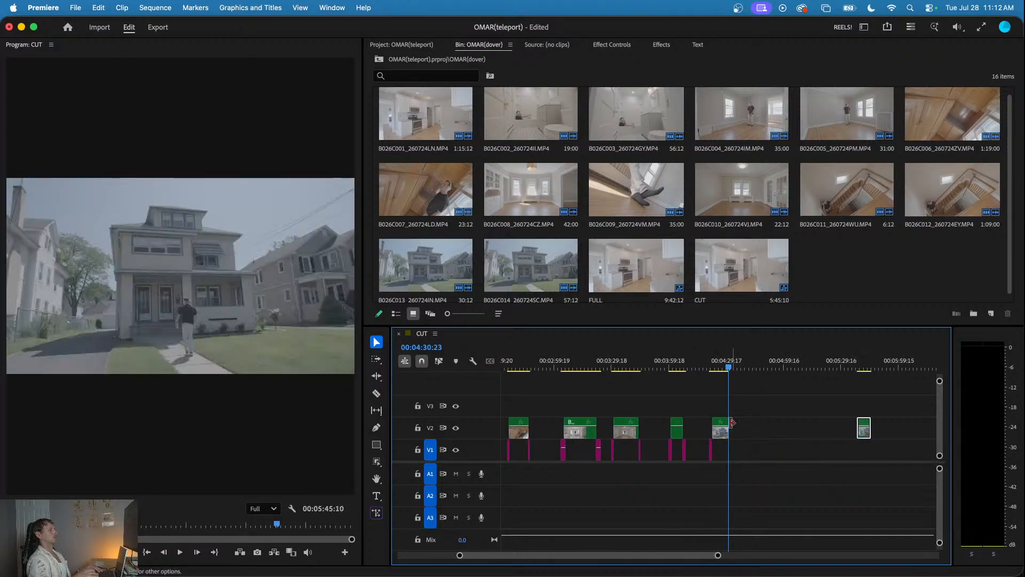
{"action": "left_click_drag", "start_coordinate": [726, 434], "coordinate": [812, 433]}
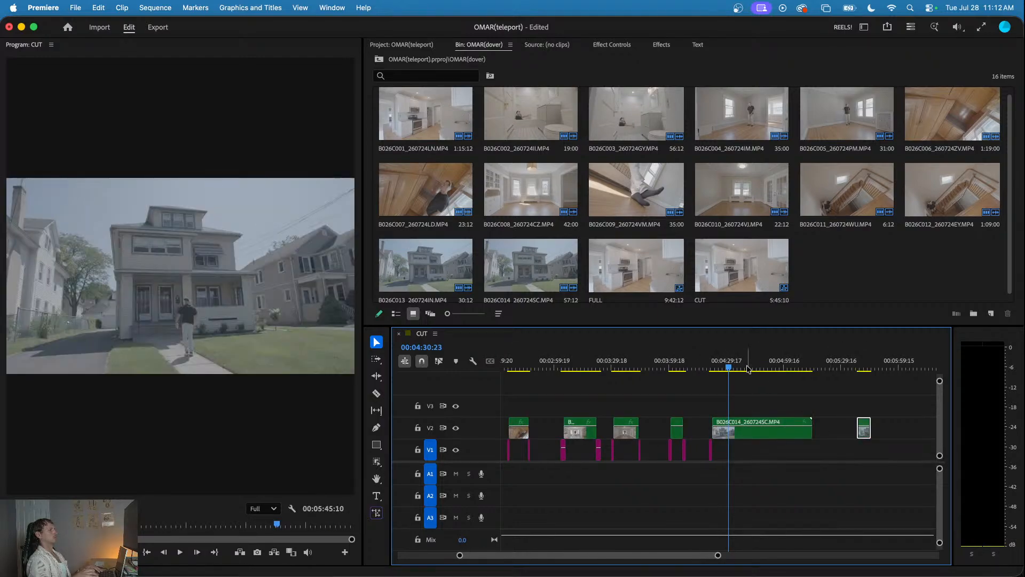
- Shift both B026C014 clips and the empty-exterior piece on V1 later together, so the first starts at about 00:06:56:10
{"action": "left_click_drag", "start_coordinate": [730, 367], "coordinate": [717, 400]}
{"action": "key", "text": "minus"}
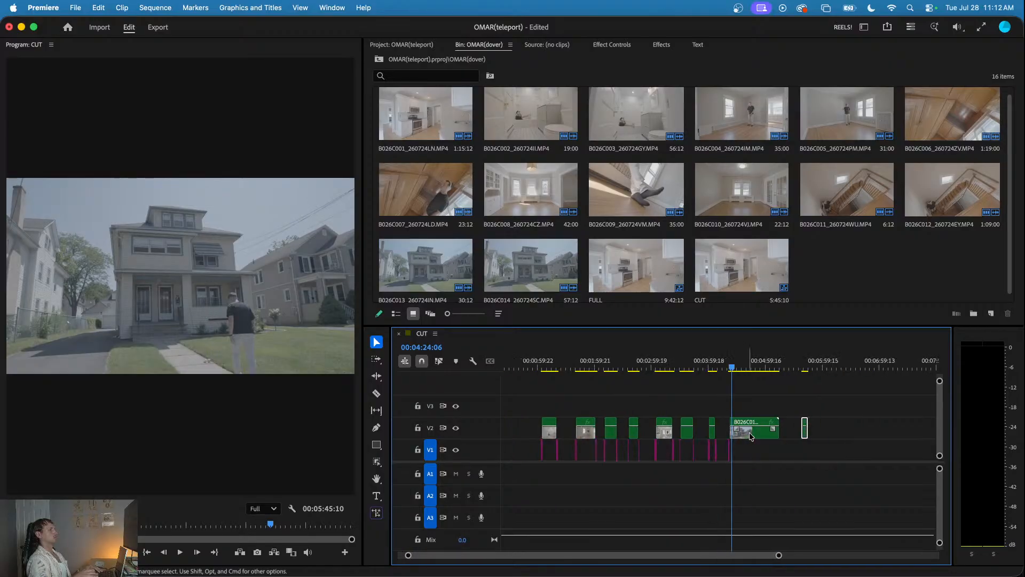
{"action": "left_click_drag", "start_coordinate": [815, 410], "coordinate": [724, 462]}
{"action": "key", "text": "minus"}
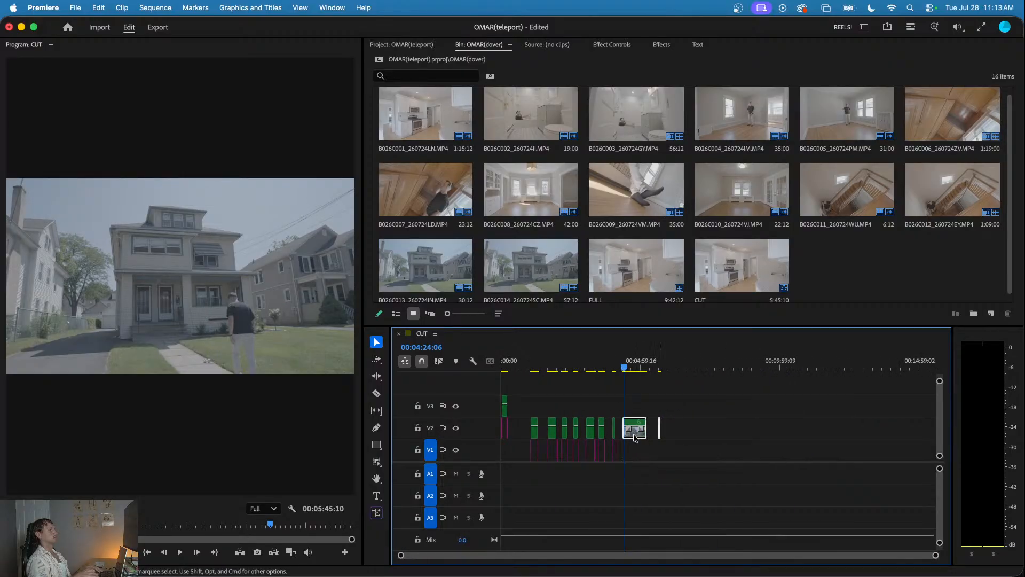
{"action": "left_click_drag", "start_coordinate": [633, 436], "coordinate": [698, 428]}
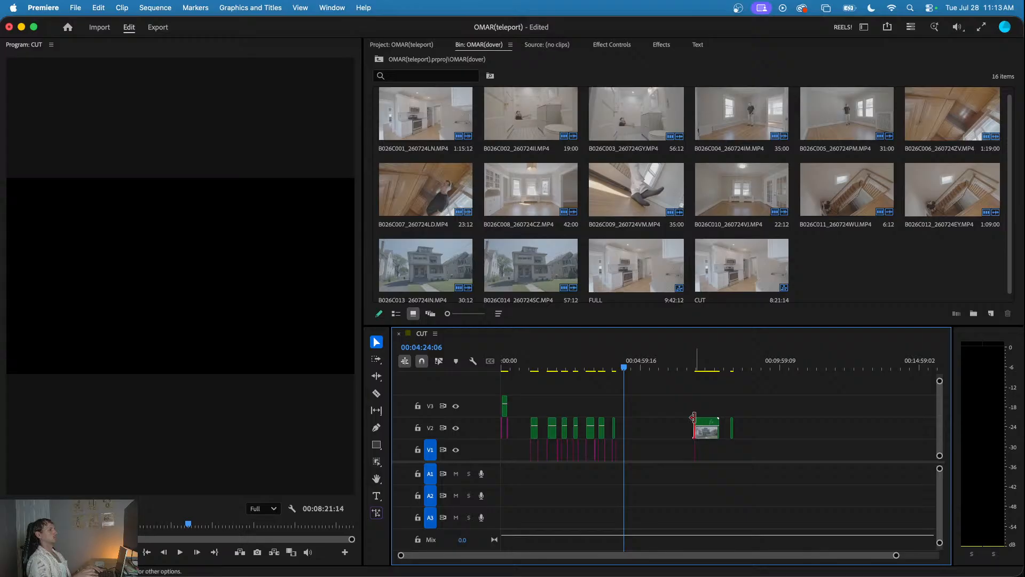
- Play the first B026C014 clip to find the teleport point, cut it at 00:07:07:08, and delete the part after the cut
{"action": "scroll", "coordinate": [693, 417], "scroll_direction": "up", "scroll_amount": 4}
{"action": "left_click", "coordinate": [688, 368]}
{"action": "left_click_drag", "start_coordinate": [687, 368], "coordinate": [704, 426]}
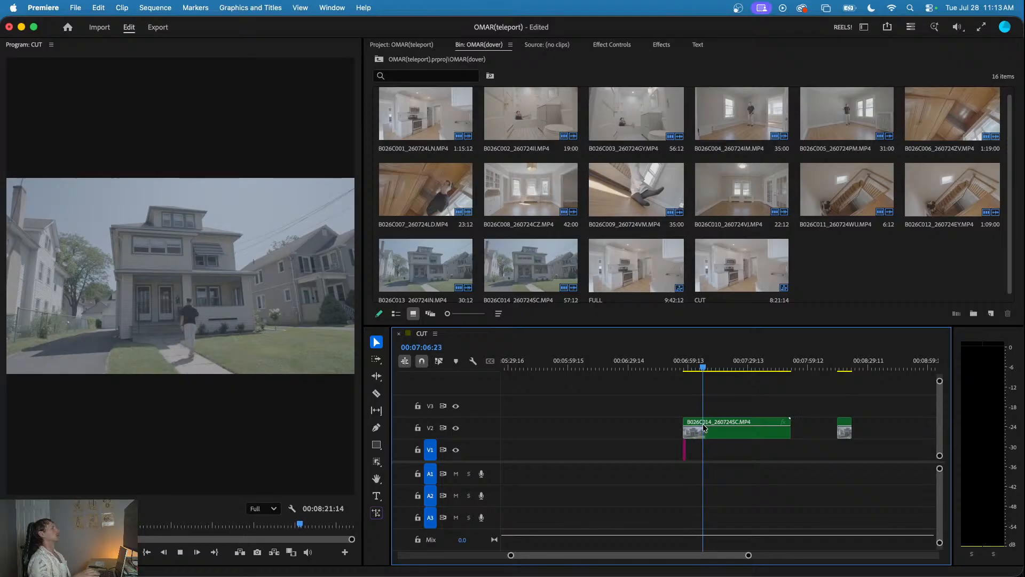
{"action": "key", "text": "space"}
{"action": "left_click", "coordinate": [698, 366]}
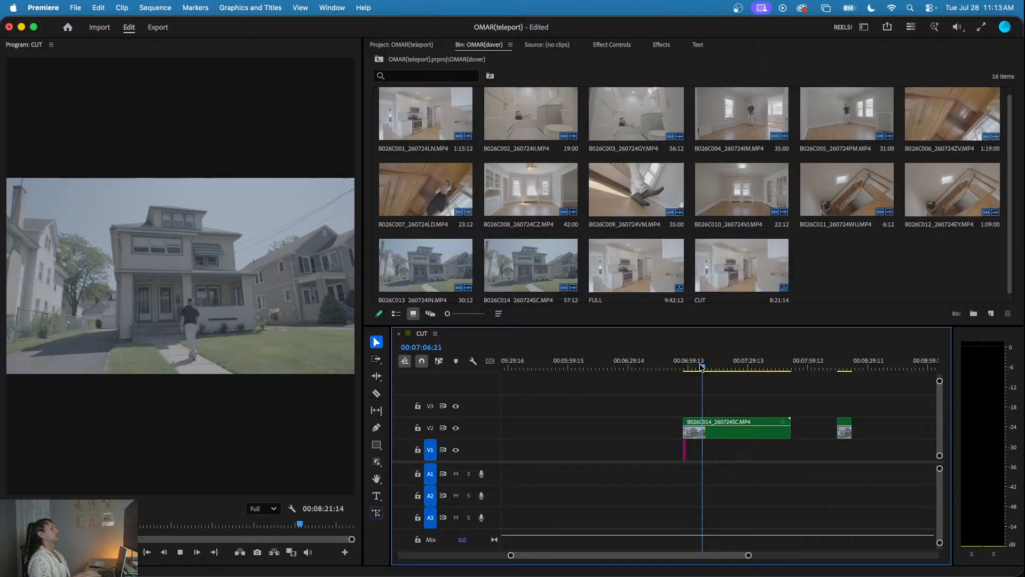
{"action": "key", "text": "space"}
{"action": "key", "text": "="}
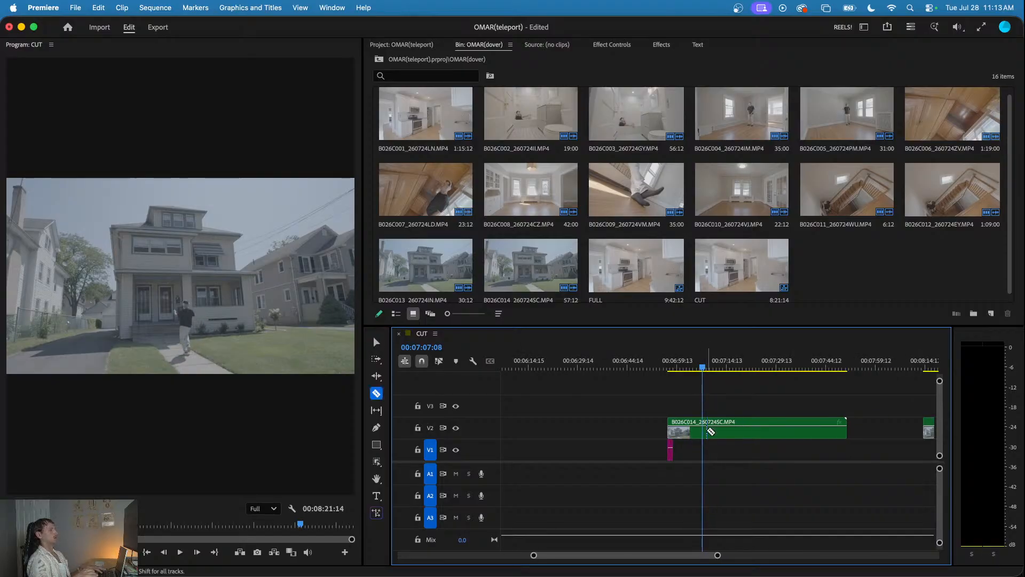
{"action": "key", "text": "v"}
{"action": "left_click", "coordinate": [725, 431]}
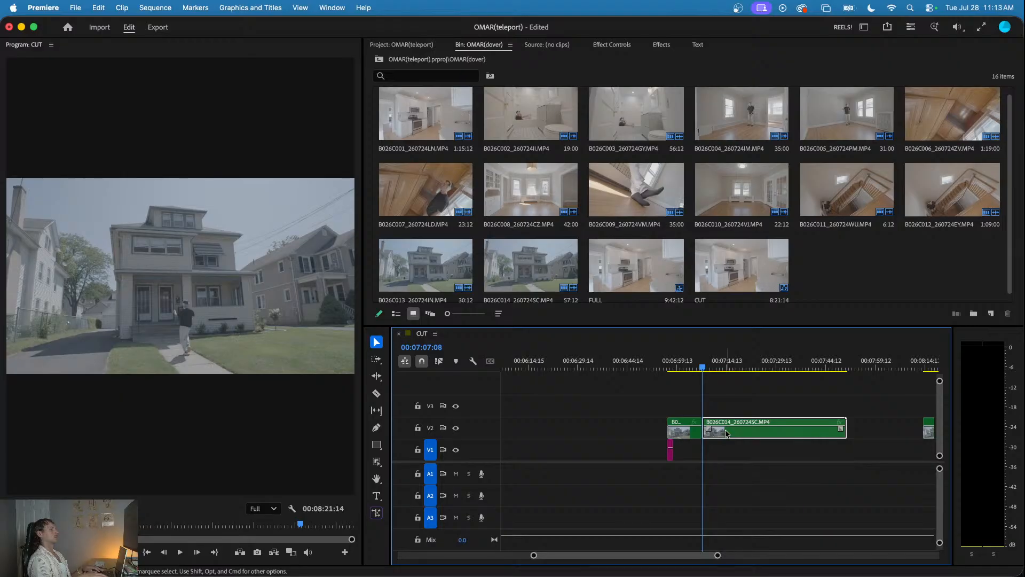
{"action": "key", "text": "Delete"}
- Move the empty-exterior piece on V1 directly after the trimmed B026C014 clip's end, and set the Program monitor zoom to Fit
{"action": "left_click", "coordinate": [663, 366]}
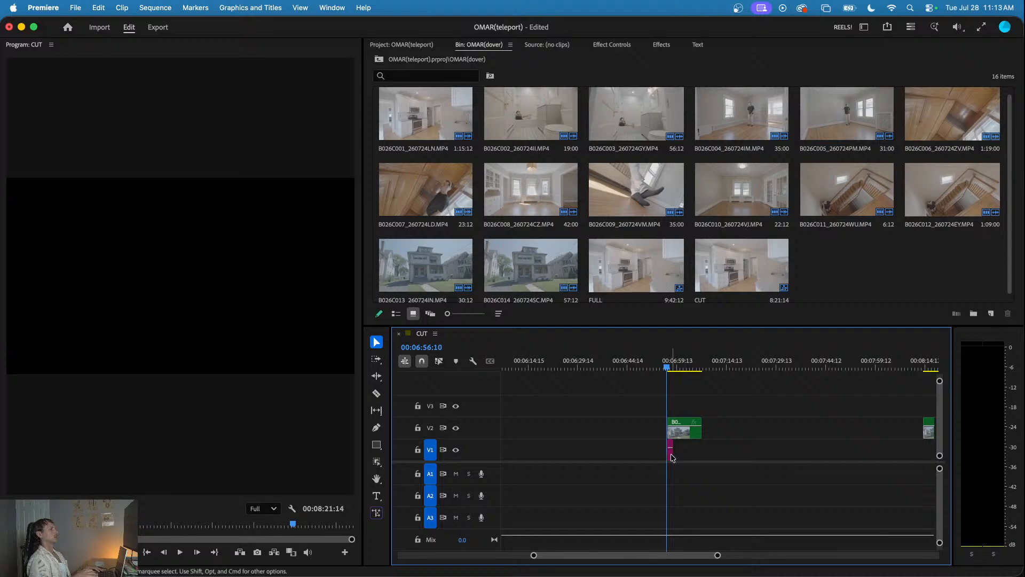
{"action": "left_click_drag", "start_coordinate": [671, 454], "coordinate": [728, 454]}
{"action": "left_click", "coordinate": [729, 367]}
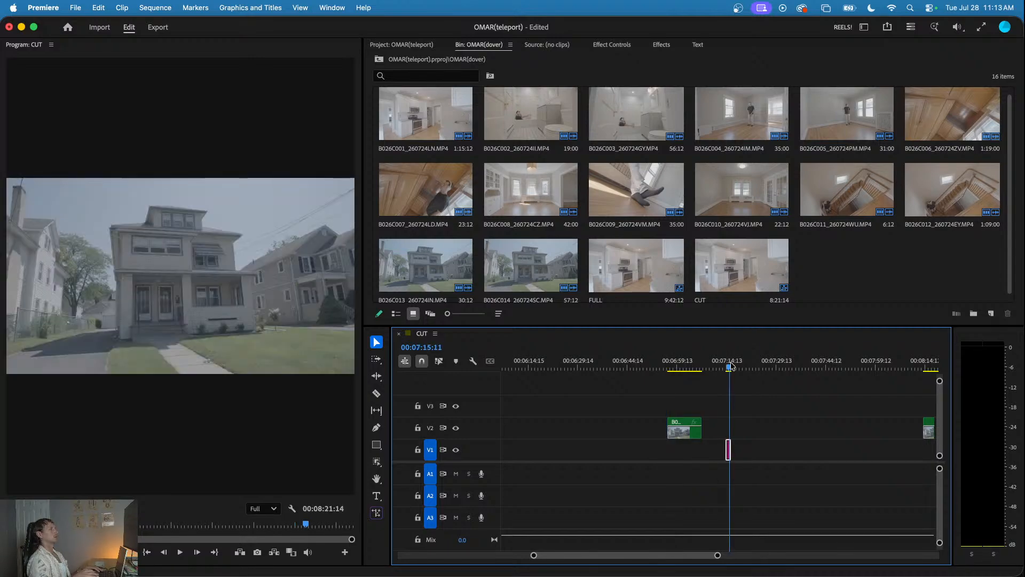
{"action": "left_click_drag", "start_coordinate": [731, 366], "coordinate": [733, 365]}
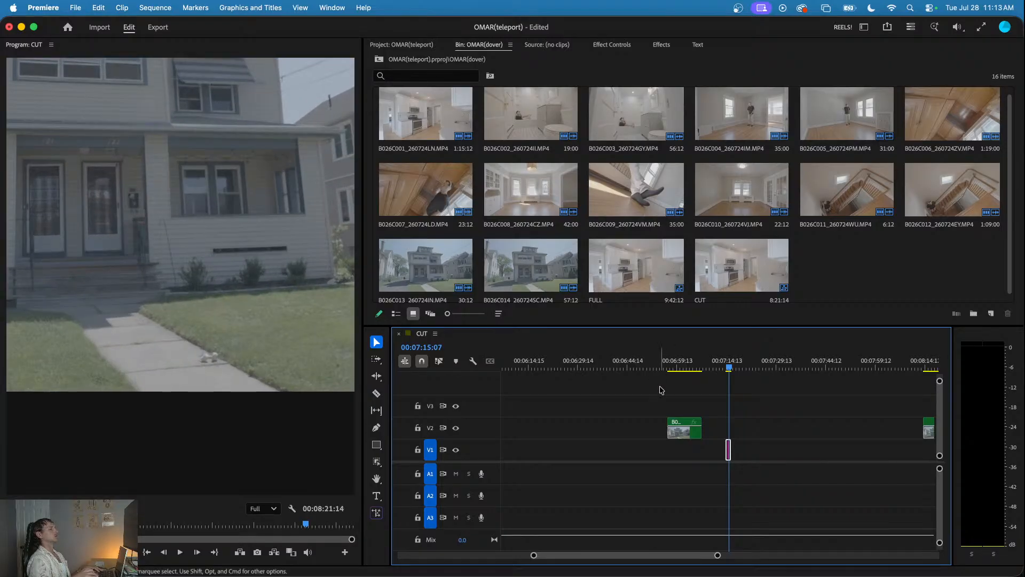
{"action": "left_click", "coordinate": [83, 508]}
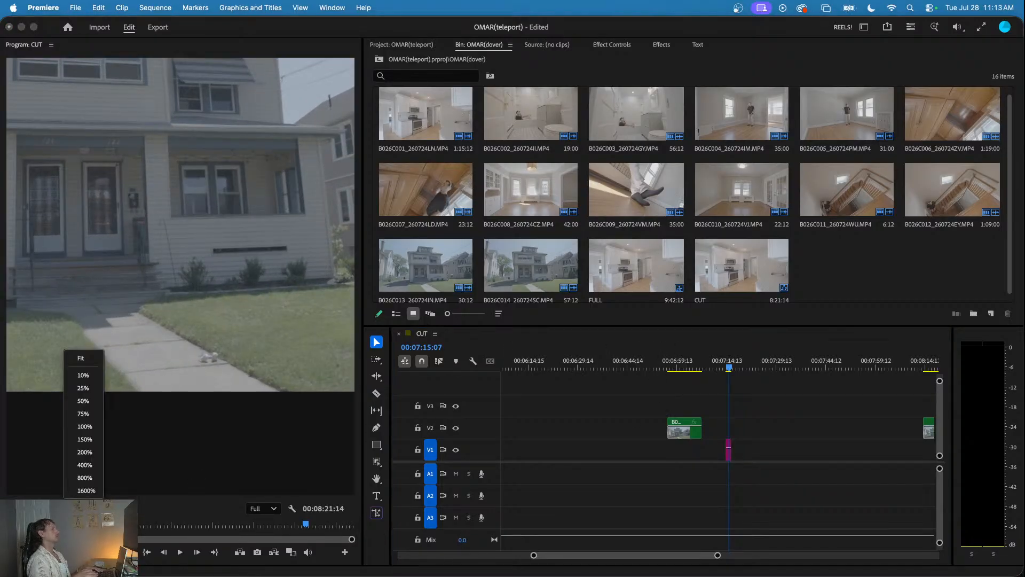
{"action": "left_click", "coordinate": [88, 363]}
{"action": "left_click", "coordinate": [673, 401]}
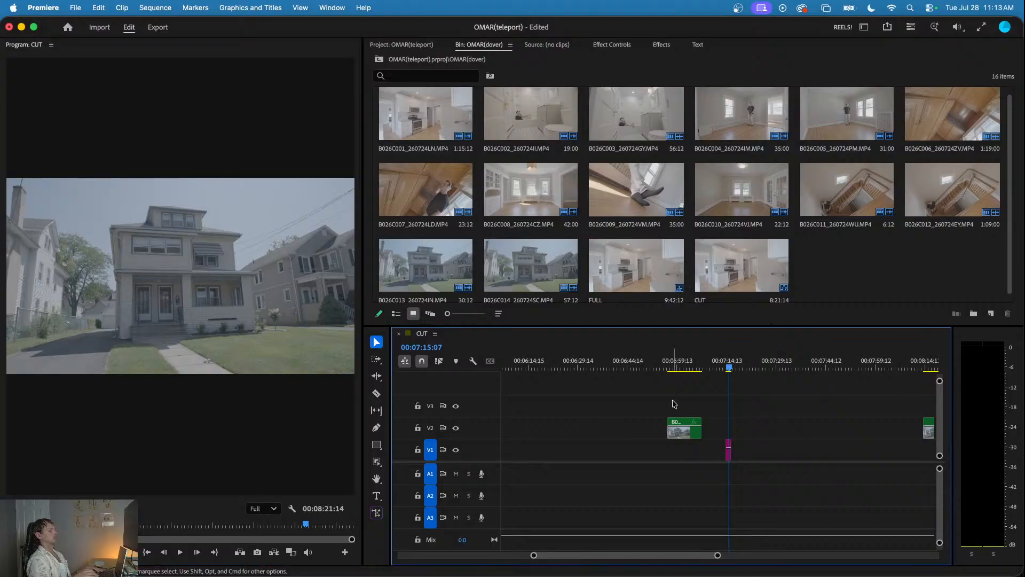
{"action": "scroll", "coordinate": [674, 411], "scroll_direction": "up", "scroll_amount": 5}
{"action": "scroll", "coordinate": [676, 413], "scroll_direction": "down", "scroll_amount": 5}
{"action": "left_click_drag", "start_coordinate": [689, 454], "coordinate": [677, 455]}
{"action": "scroll", "coordinate": [678, 454], "scroll_direction": "up", "scroll_amount": 5}
- Play across the cut from the B026C014 clip's end into the empty-exterior piece to check the disappearance
{"action": "left_click", "coordinate": [656, 366]}
{"action": "key", "text": "space"}
{"action": "left_click_drag", "start_coordinate": [657, 368], "coordinate": [623, 366]}
{"action": "key", "text": "space"}
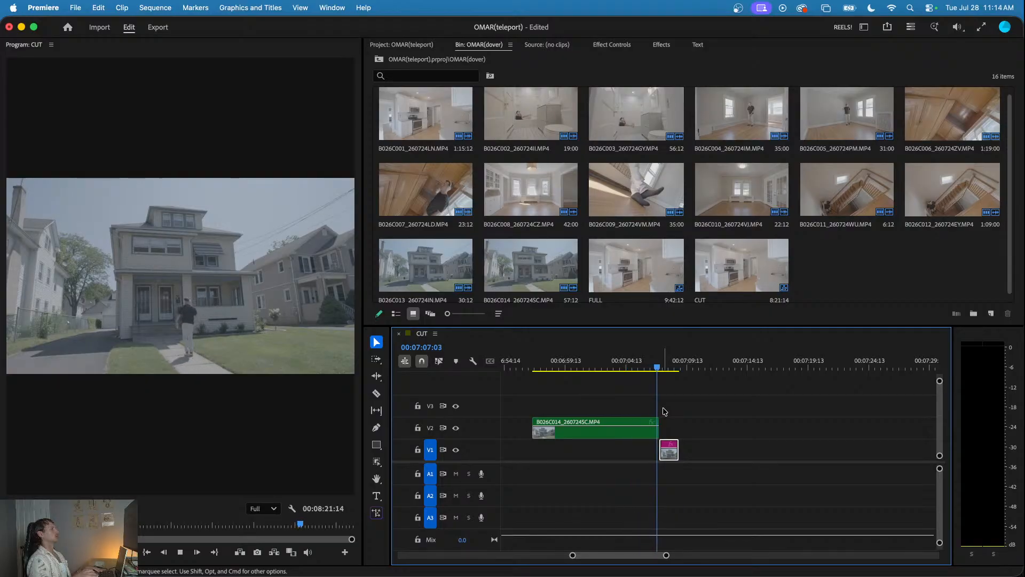
{"action": "key", "text": "space"}
- Export the empty-exterior frame at 00:07:07:20 as PNG named CUT.00_07_07_20.Still001 to the Desktop, with a changed bit depth and project import enabled
{"action": "scroll", "coordinate": [671, 455], "scroll_direction": "up", "scroll_amount": 2}
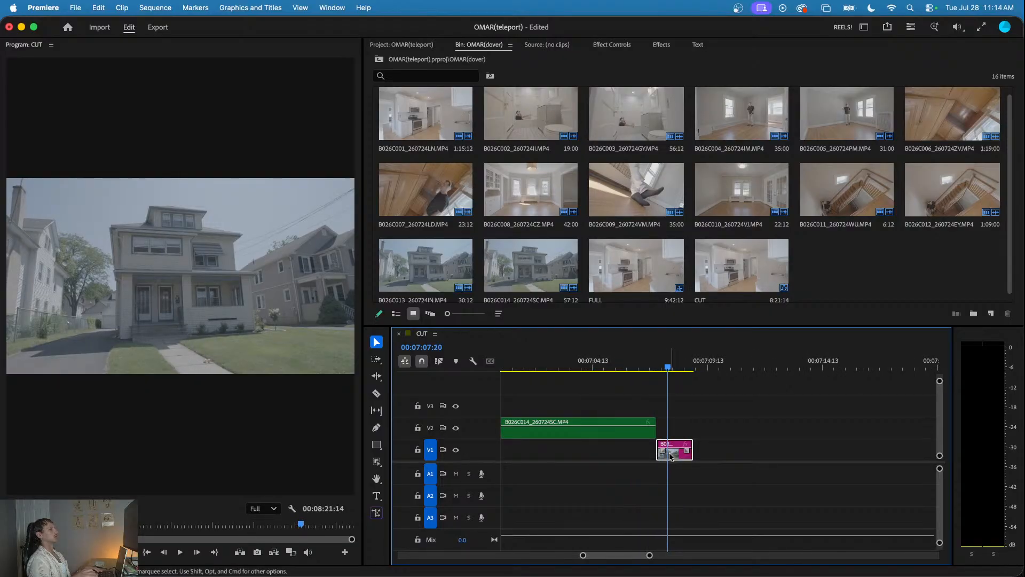
{"action": "left_click", "coordinate": [257, 553]}
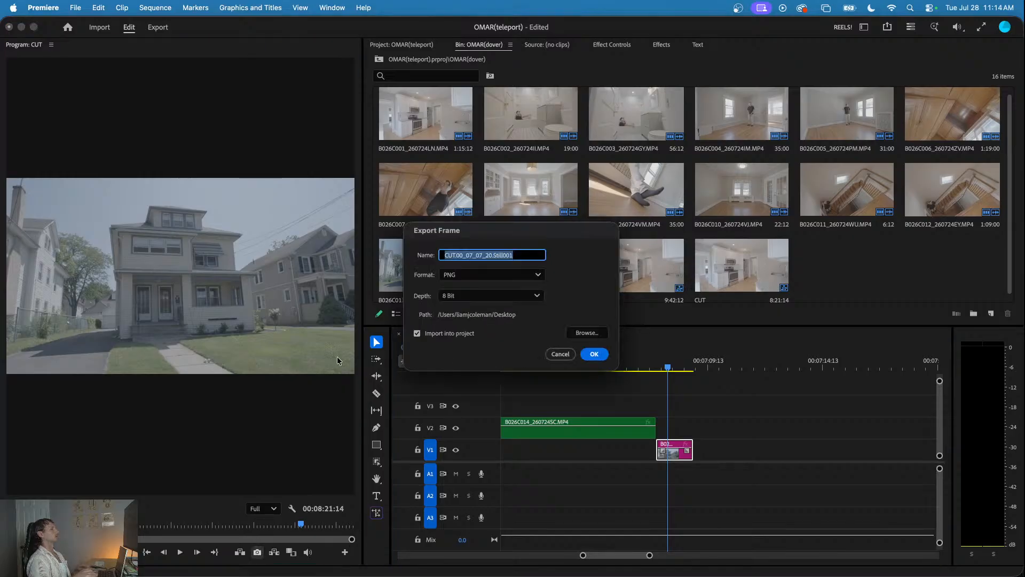
{"action": "left_click", "coordinate": [454, 297]}
{"action": "left_click", "coordinate": [464, 326]}
{"action": "left_click", "coordinate": [597, 357]}
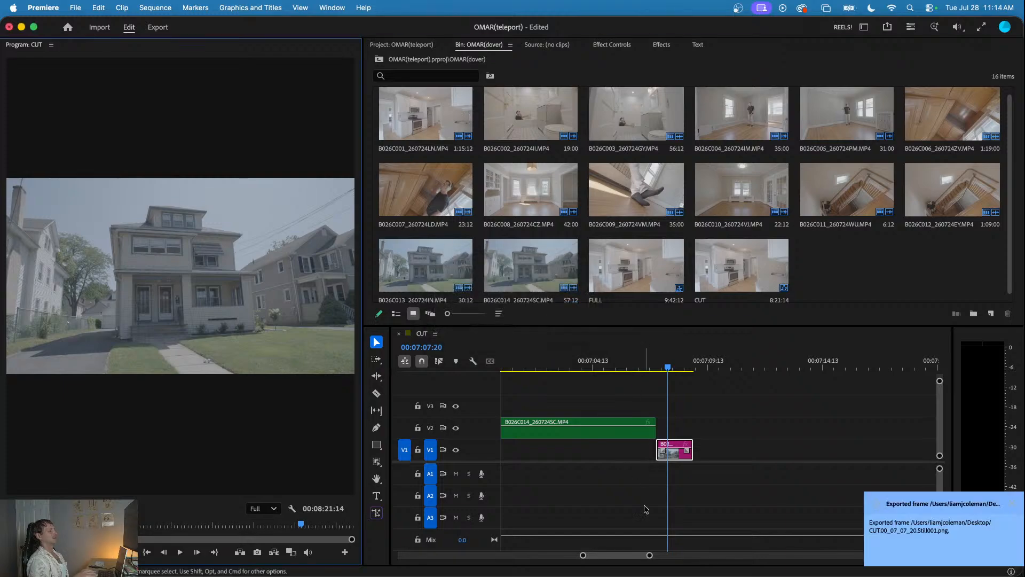
{"action": "left_click", "coordinate": [1015, 504]}
{"action": "left_click", "coordinate": [847, 426]}
- Narrow the Premiere window, then switch to Lightroom and enlarge its window to fill the screen
{"action": "left_click_drag", "start_coordinate": [1023, 227], "coordinate": [750, 225]}
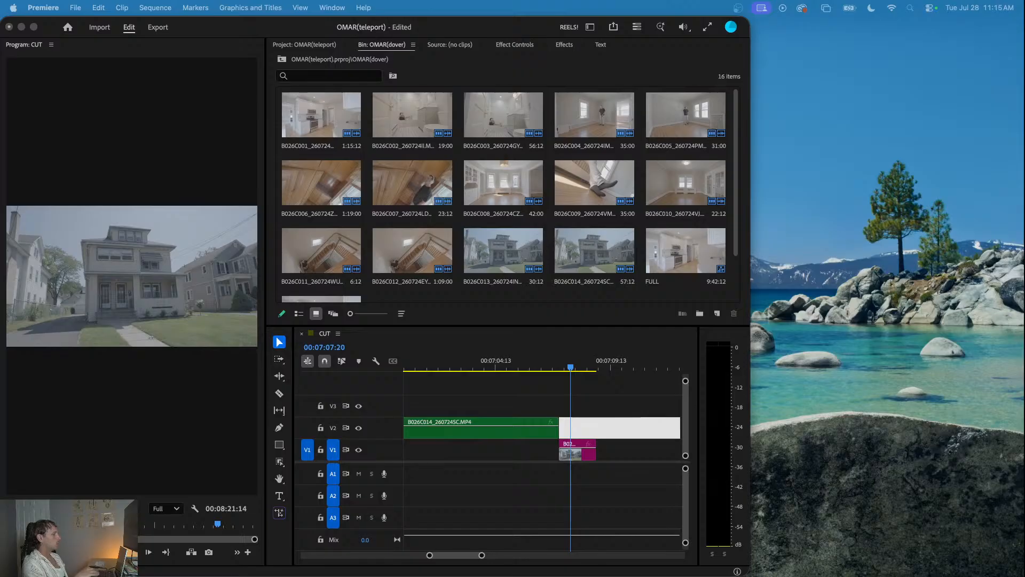
{"action": "left_click_drag", "start_coordinate": [375, 576], "coordinate": [374, 55]}
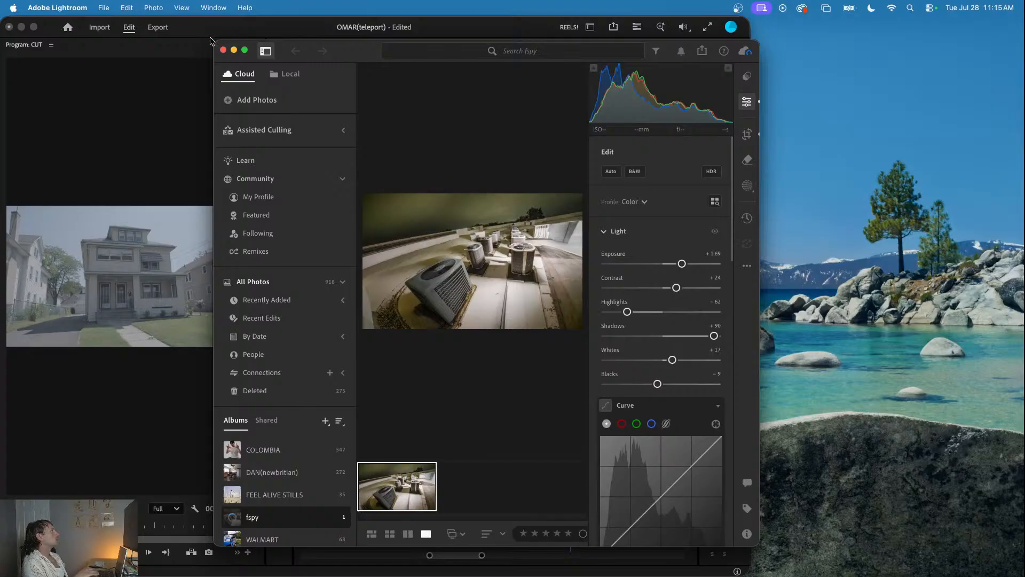
{"action": "left_click_drag", "start_coordinate": [212, 38], "coordinate": [1, 2]}
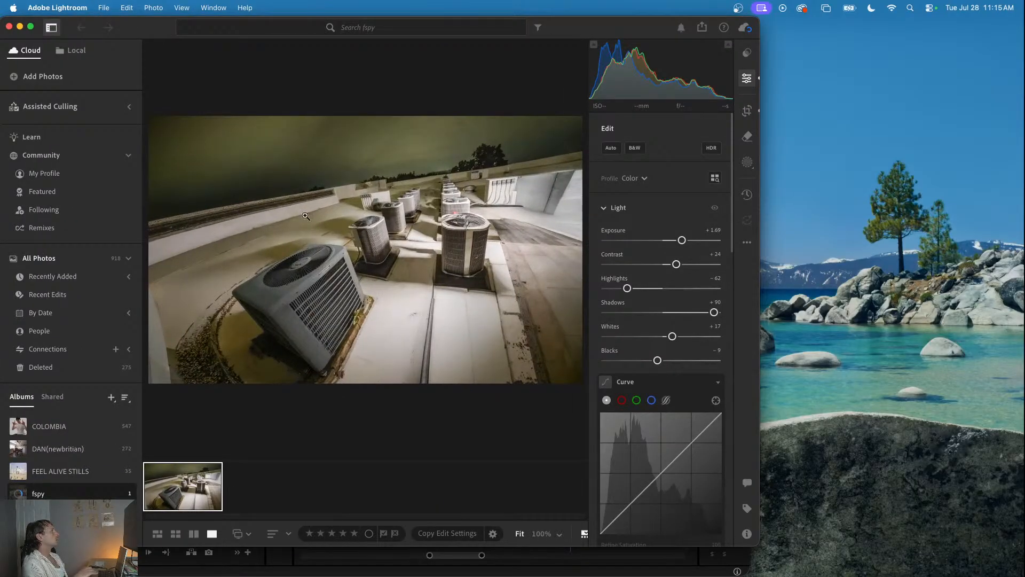
{"action": "left_click_drag", "start_coordinate": [758, 544], "coordinate": [1024, 576]}
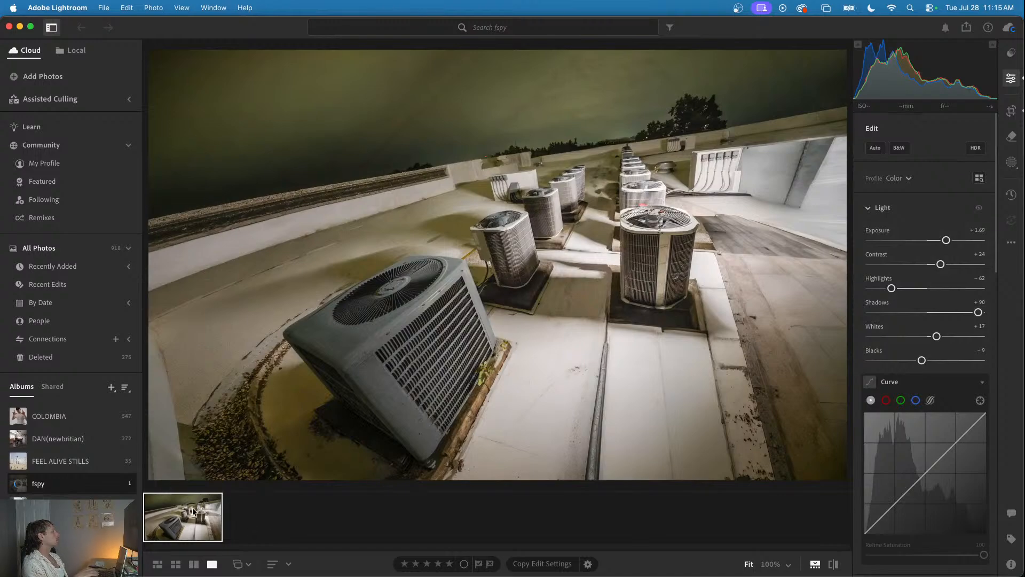
- Delete the rooftop air-conditioner photo and its fspy album from the Lightroom library
{"action": "right_click", "coordinate": [182, 517]}
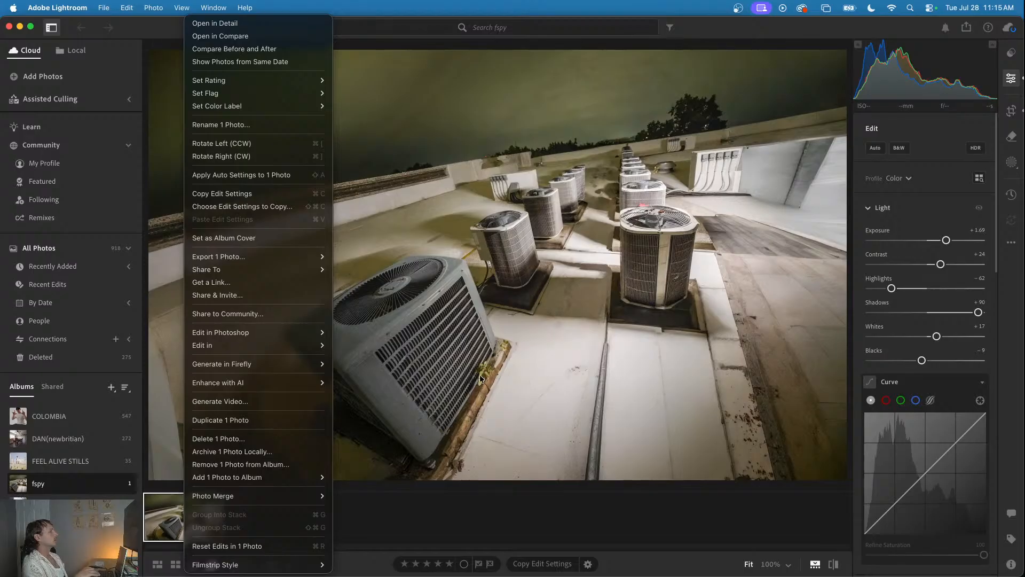
{"action": "left_click", "coordinate": [218, 439]}
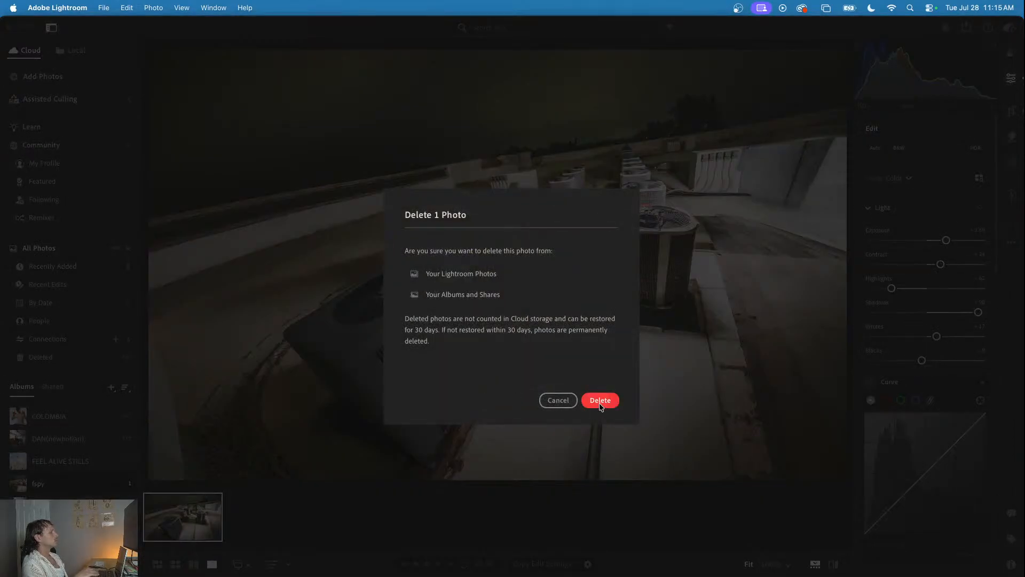
{"action": "left_click", "coordinate": [600, 401]}
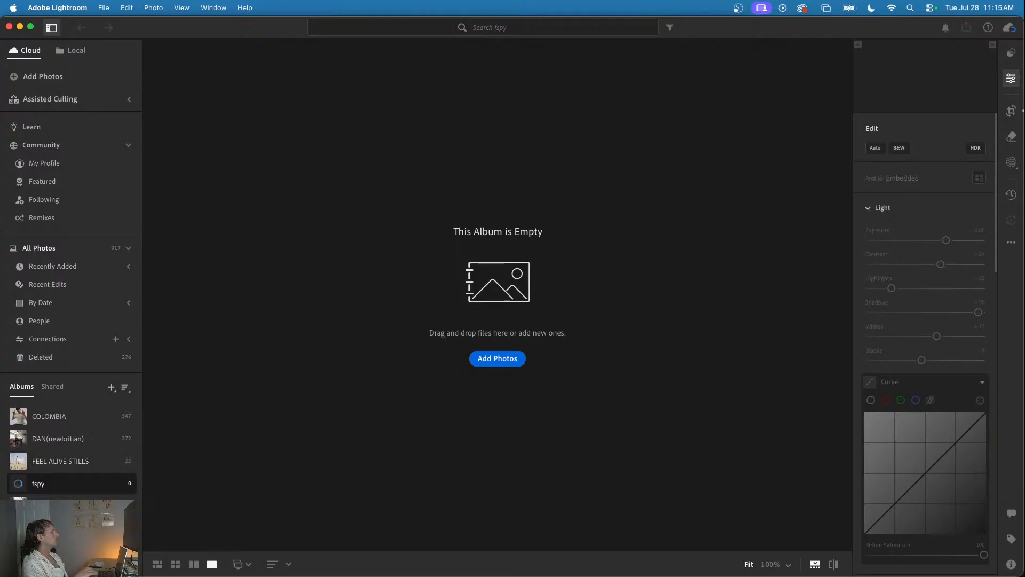
{"action": "right_click", "coordinate": [52, 485]}
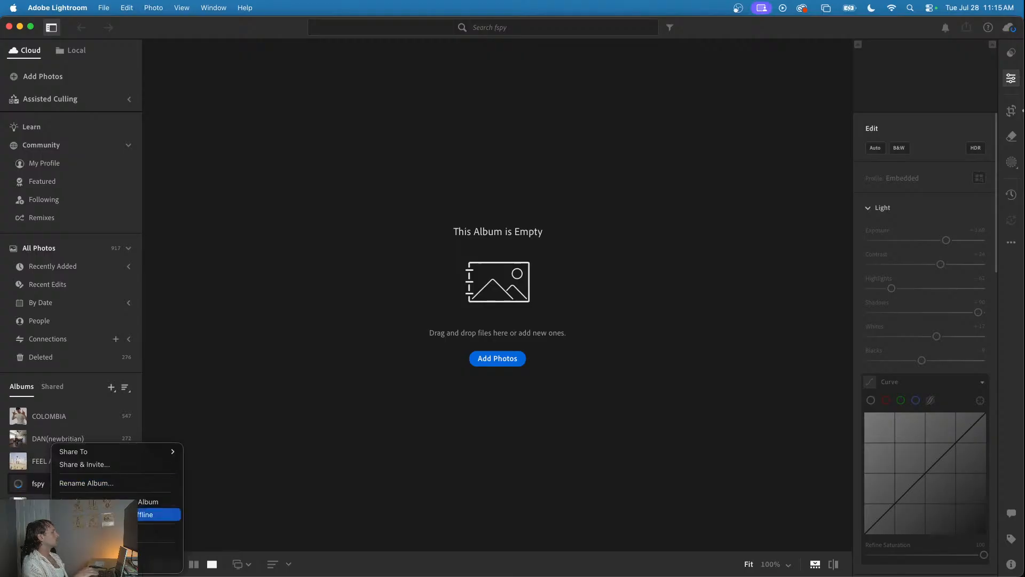
{"action": "left_click", "coordinate": [85, 502]}
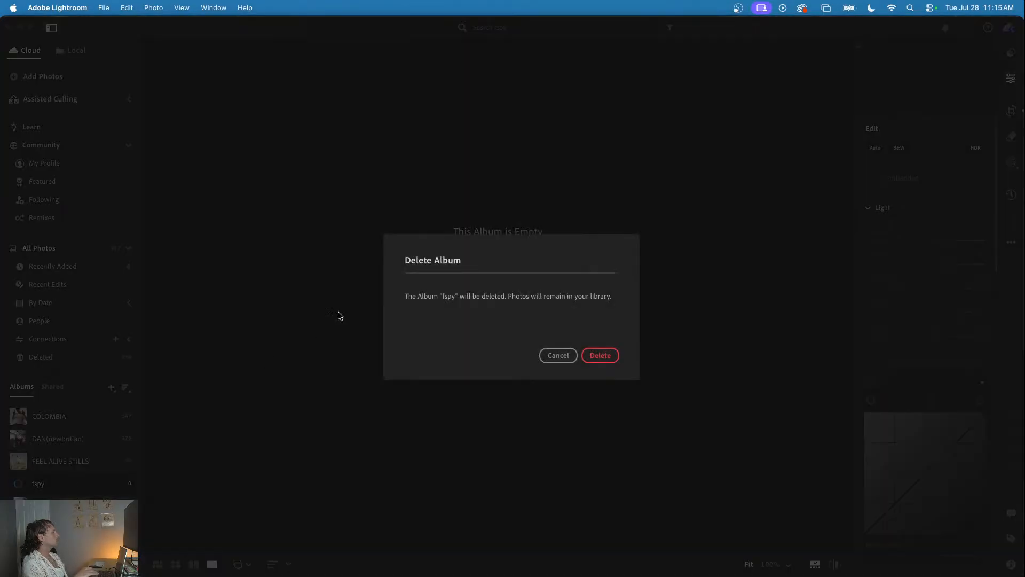
{"action": "left_click", "coordinate": [604, 357]}
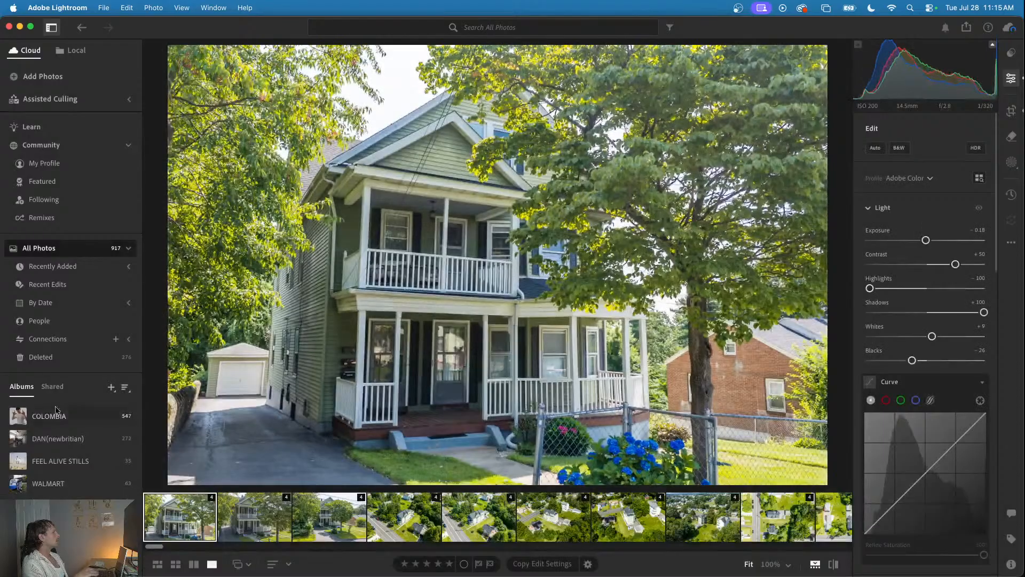
- Create a new album titled with the client's first name, with no folder and without the four selected photos
{"action": "left_click", "coordinate": [111, 387]}
{"action": "left_click", "coordinate": [138, 407]}
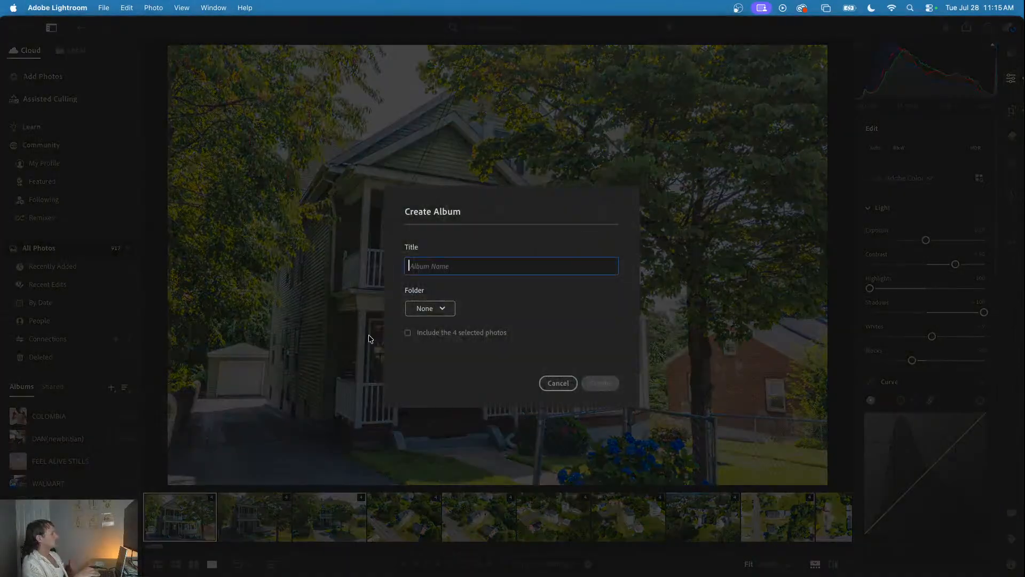
{"action": "type", "text": "OMAR"}
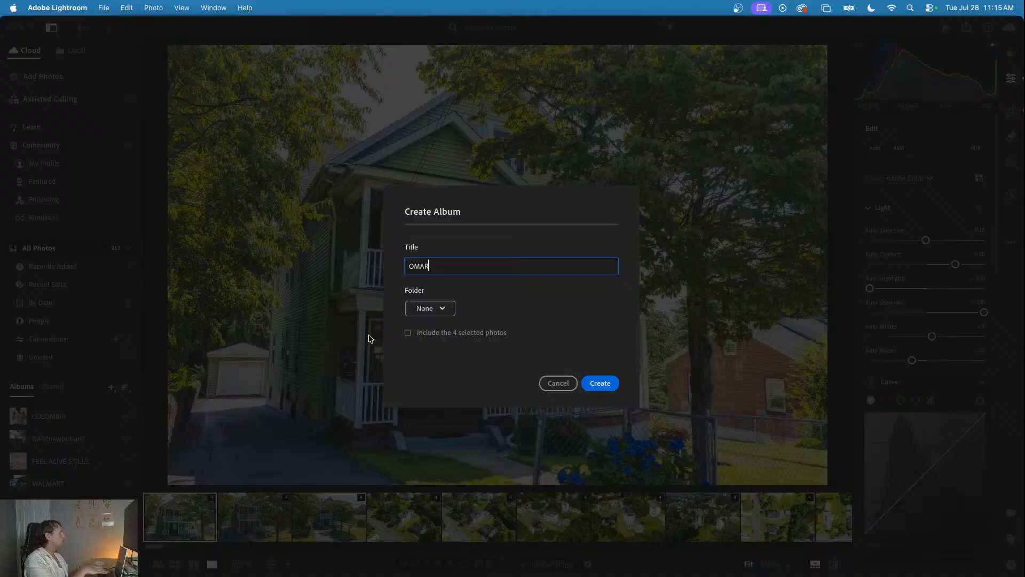
{"action": "left_click", "coordinate": [592, 380]}
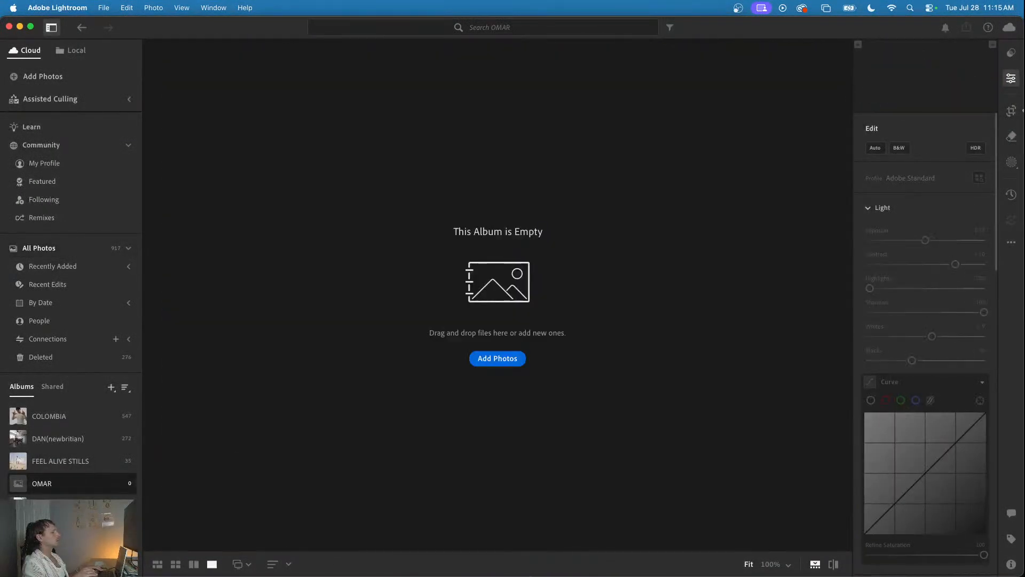
- Add CUT.00_07_07_20.Still001.png from the Desktop to the new album and open the Heal tools for it
{"action": "left_click_drag", "start_coordinate": [1024, 110], "coordinate": [490, 358]}
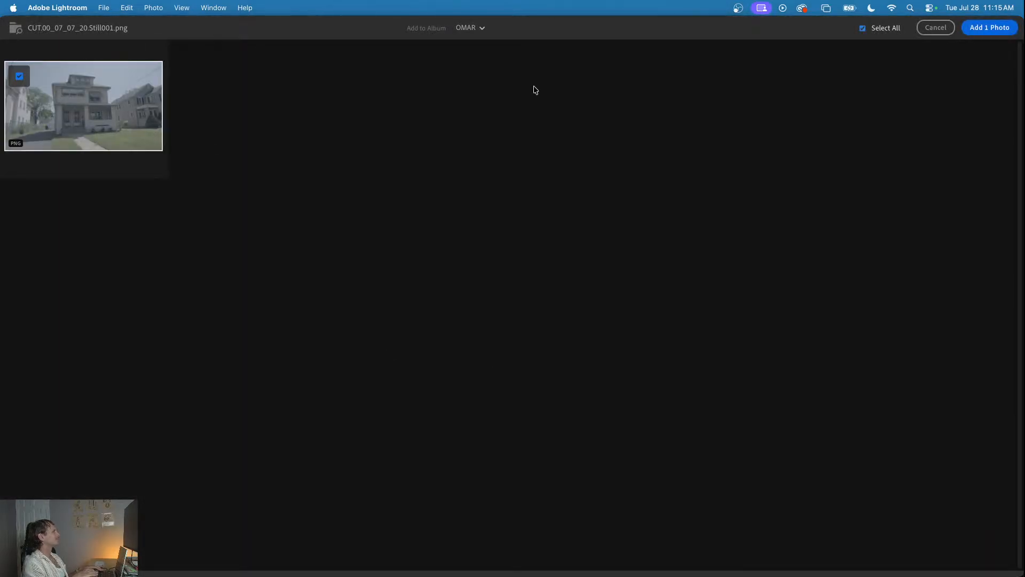
{"action": "left_click", "coordinate": [986, 29]}
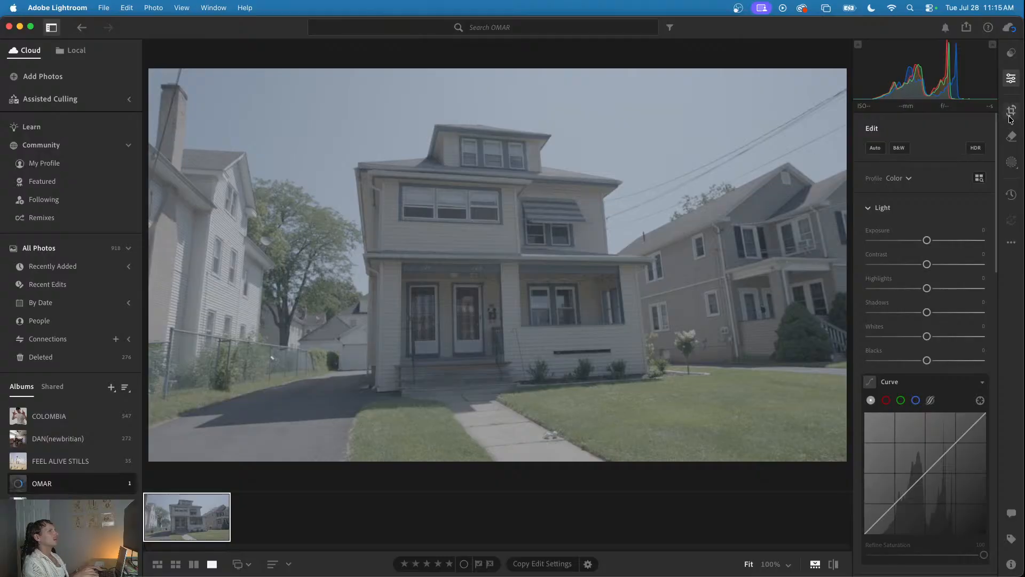
{"action": "left_click", "coordinate": [1011, 138]}
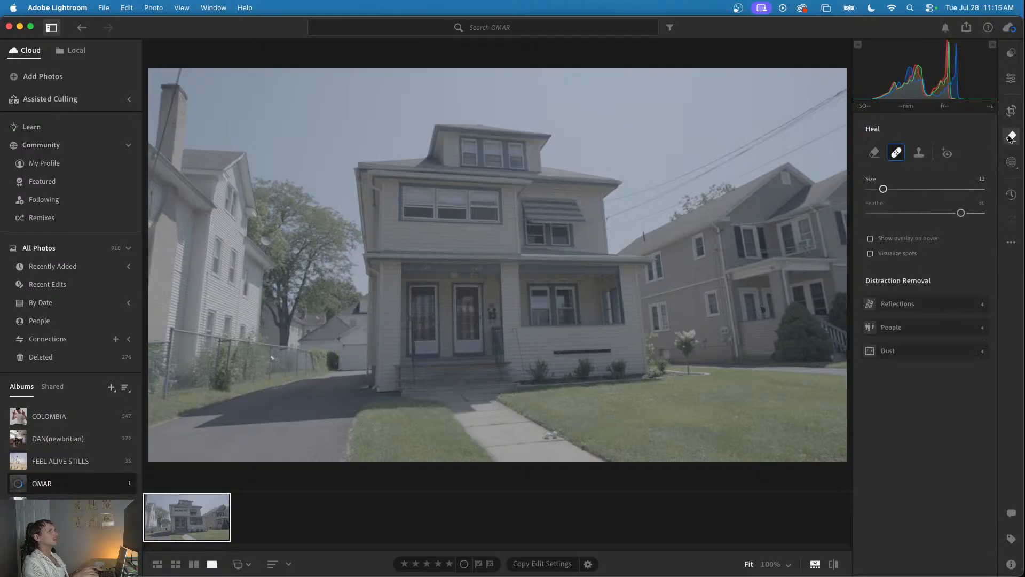
- Erase the small white object on the walkway beside the lawn's edge with generative Remove, masking its whole shape
{"action": "left_click", "coordinate": [877, 155]}
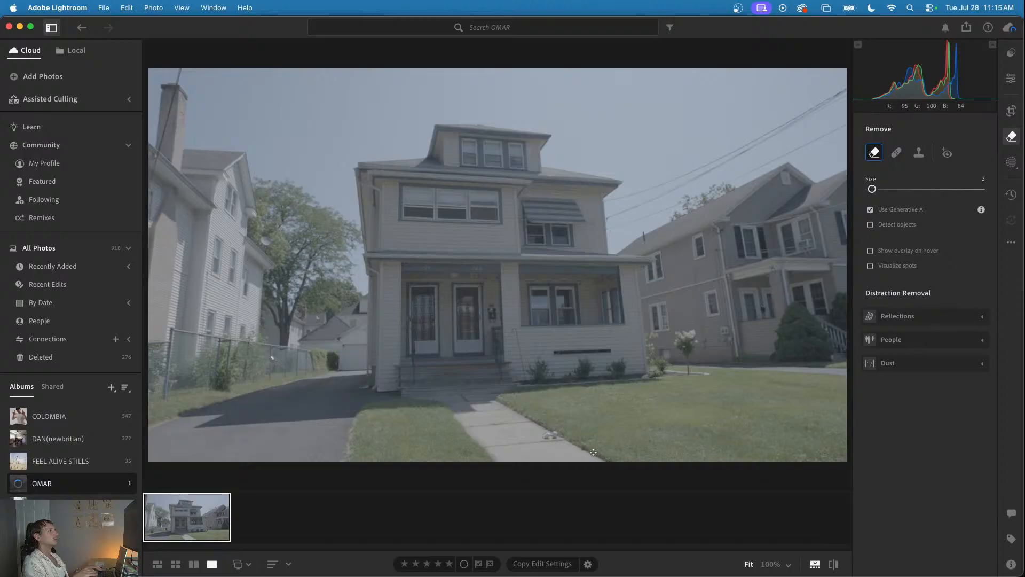
{"action": "scroll", "coordinate": [561, 440], "scroll_direction": "up", "scroll_amount": 10}
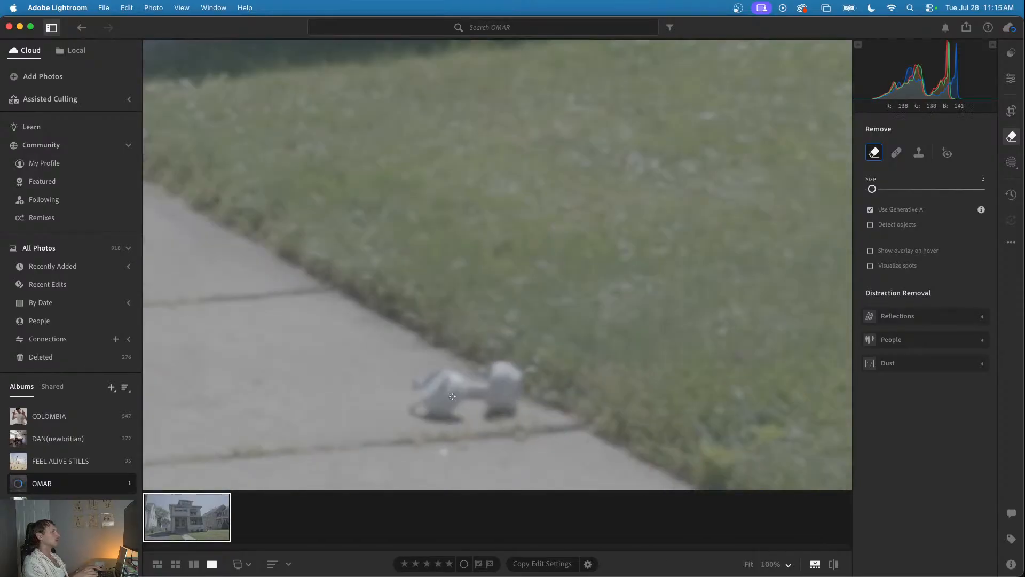
{"action": "mouse_move", "coordinate": [418, 376]}
{"action": "left_mouse_down"}
{"action": "mouse_move", "coordinate": [411, 396]}
{"action": "mouse_move", "coordinate": [432, 419]}
{"action": "mouse_move", "coordinate": [459, 410]}
{"action": "mouse_move", "coordinate": [445, 420]}
{"action": "mouse_move", "coordinate": [457, 423]}
{"action": "mouse_move", "coordinate": [422, 420]}
{"action": "left_mouse_up"}
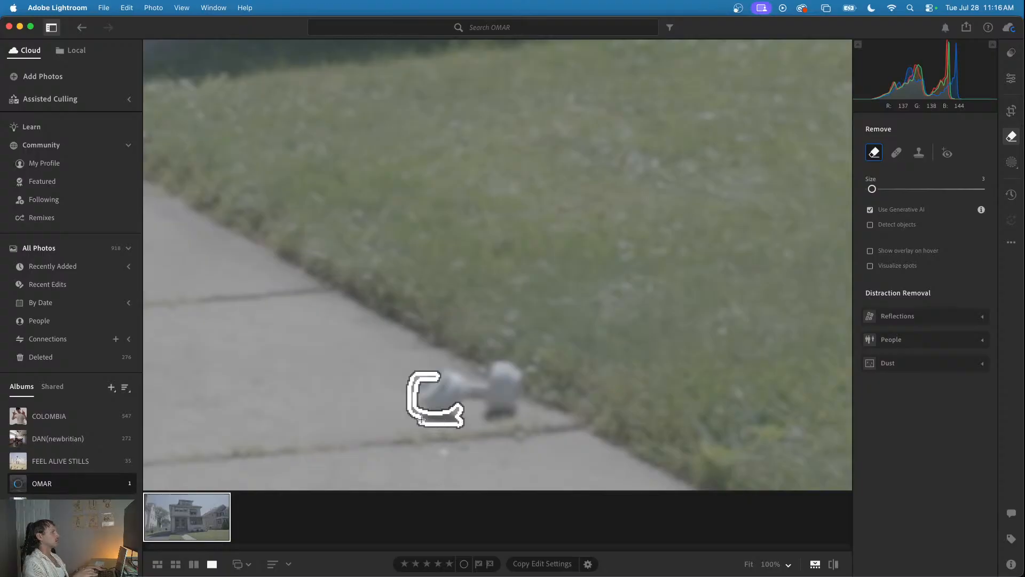
{"action": "mouse_move", "coordinate": [447, 369]}
{"action": "left_mouse_down"}
{"action": "mouse_move", "coordinate": [487, 381]}
{"action": "mouse_move", "coordinate": [490, 363]}
{"action": "mouse_move", "coordinate": [519, 373]}
{"action": "mouse_move", "coordinate": [509, 413]}
{"action": "mouse_move", "coordinate": [487, 417]}
{"action": "mouse_move", "coordinate": [476, 400]}
{"action": "mouse_move", "coordinate": [420, 407]}
{"action": "mouse_move", "coordinate": [427, 381]}
{"action": "mouse_move", "coordinate": [421, 394]}
{"action": "mouse_move", "coordinate": [417, 383]}
{"action": "mouse_move", "coordinate": [437, 405]}
{"action": "mouse_move", "coordinate": [433, 377]}
{"action": "mouse_move", "coordinate": [456, 379]}
{"action": "mouse_move", "coordinate": [447, 374]}
{"action": "mouse_move", "coordinate": [457, 377]}
{"action": "mouse_move", "coordinate": [440, 388]}
{"action": "mouse_move", "coordinate": [442, 406]}
{"action": "mouse_move", "coordinate": [444, 386]}
{"action": "mouse_move", "coordinate": [452, 405]}
{"action": "mouse_move", "coordinate": [471, 394]}
{"action": "mouse_move", "coordinate": [462, 399]}
{"action": "mouse_move", "coordinate": [502, 399]}
{"action": "mouse_move", "coordinate": [452, 384]}
{"action": "mouse_move", "coordinate": [481, 395]}
{"action": "left_mouse_up"}
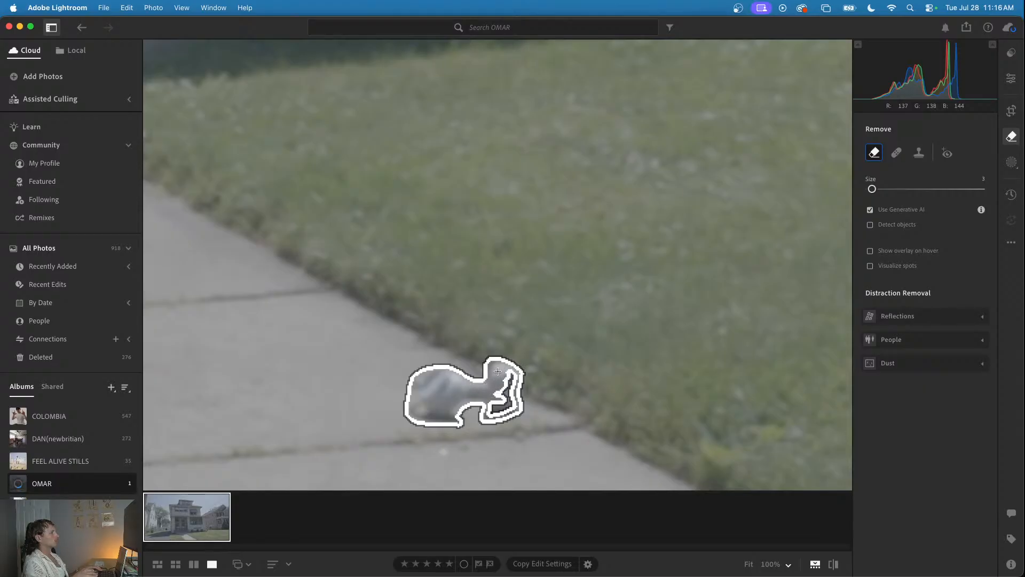
{"action": "mouse_move", "coordinate": [506, 378]}
{"action": "left_mouse_down"}
{"action": "mouse_move", "coordinate": [493, 395]}
{"action": "mouse_move", "coordinate": [498, 404]}
{"action": "mouse_move", "coordinate": [503, 394]}
{"action": "left_mouse_up"}
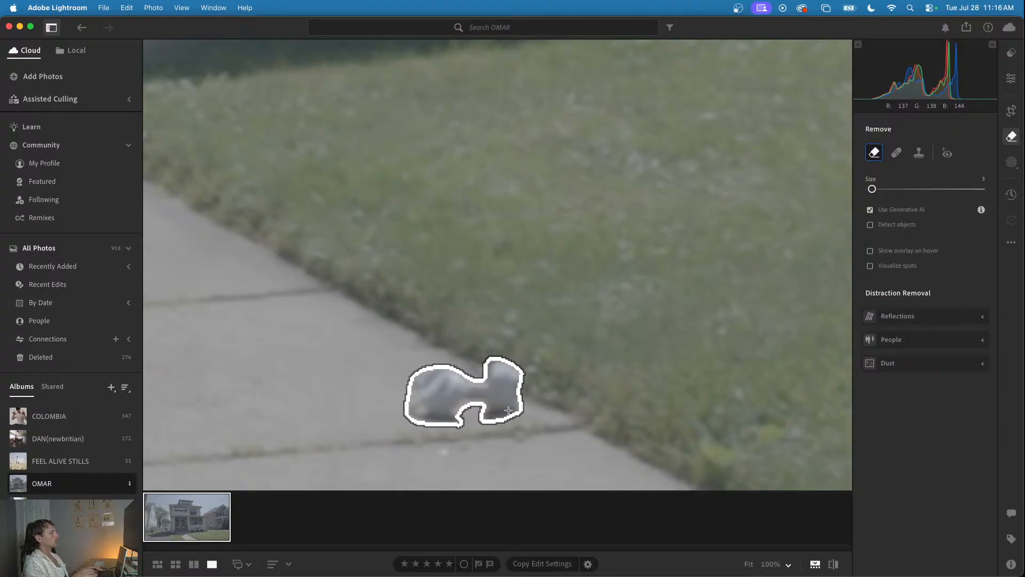
{"action": "left_click_drag", "start_coordinate": [493, 420], "coordinate": [516, 413]}
{"action": "mouse_move", "coordinate": [474, 401]}
{"action": "left_mouse_down"}
{"action": "mouse_move", "coordinate": [420, 425]}
{"action": "mouse_move", "coordinate": [410, 406]}
{"action": "mouse_move", "coordinate": [418, 424]}
{"action": "mouse_move", "coordinate": [502, 379]}
{"action": "left_mouse_up"}
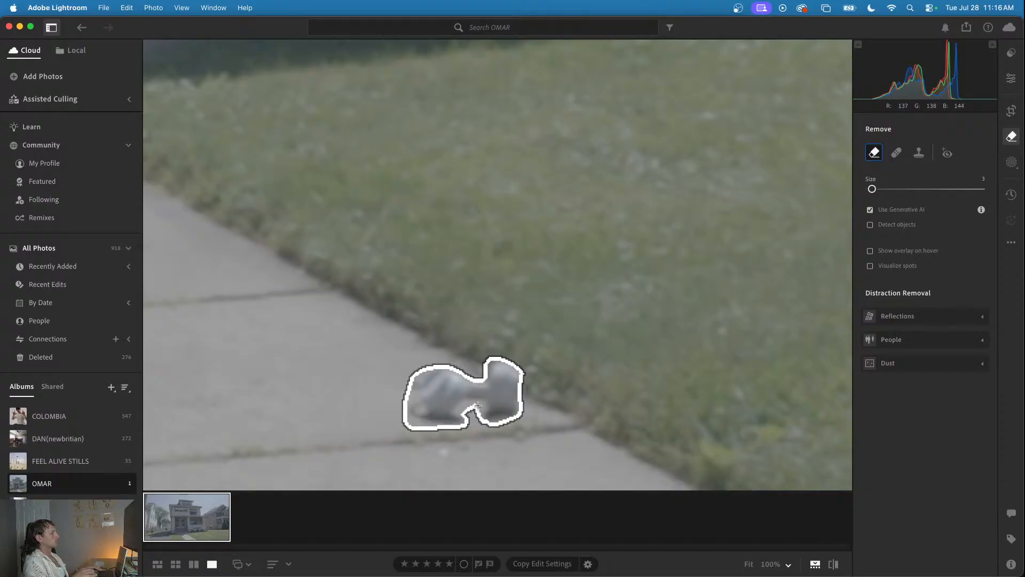
{"action": "left_click_drag", "start_coordinate": [481, 406], "coordinate": [480, 404]}
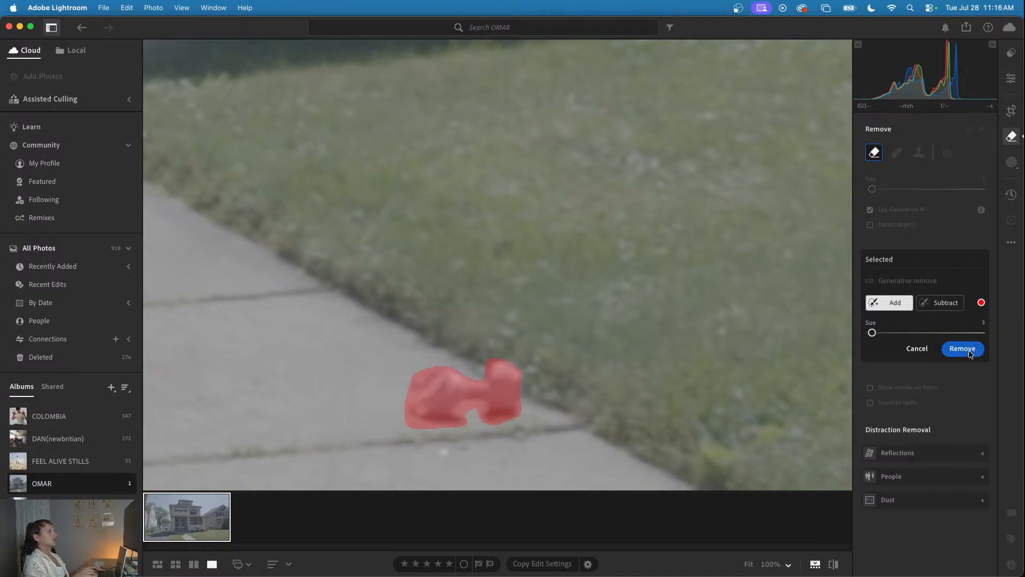
{"action": "left_click", "coordinate": [969, 353]}
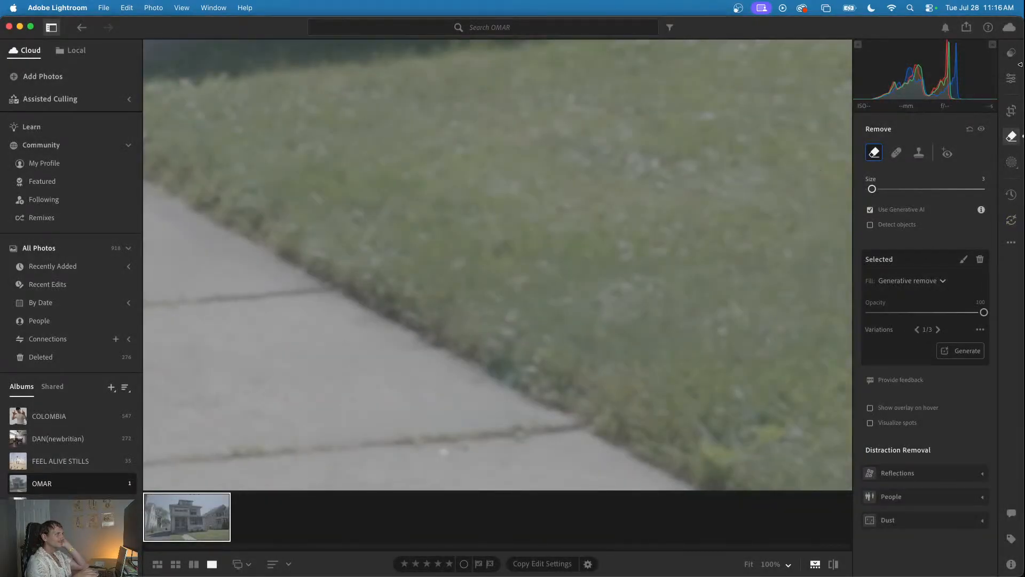
- Export the retouched photo to the Desktop as a full-size JPG at 100% quality
{"action": "left_click", "coordinate": [1010, 77]}
{"action": "left_click", "coordinate": [572, 206]}
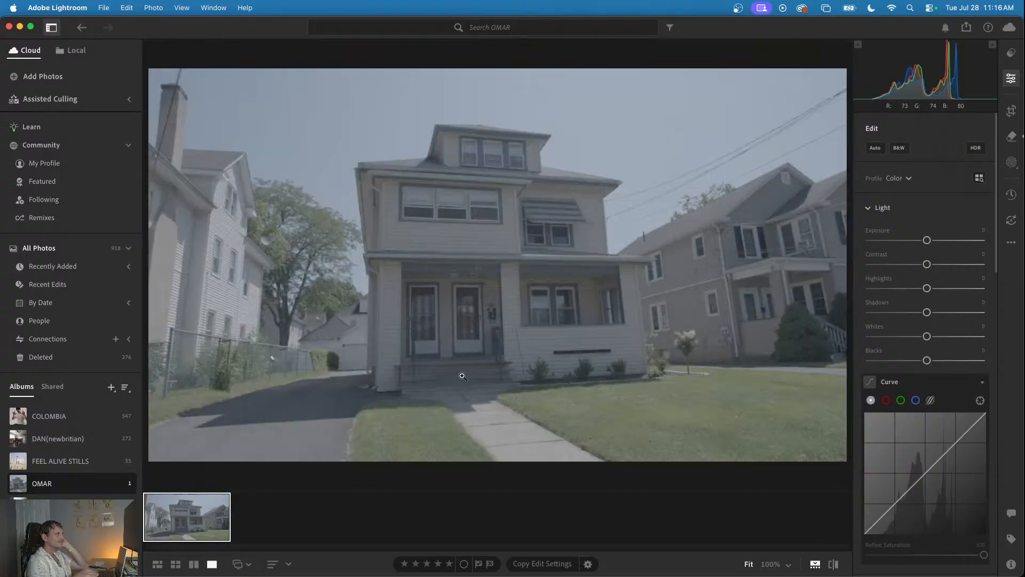
{"action": "left_click", "coordinate": [105, 8]}
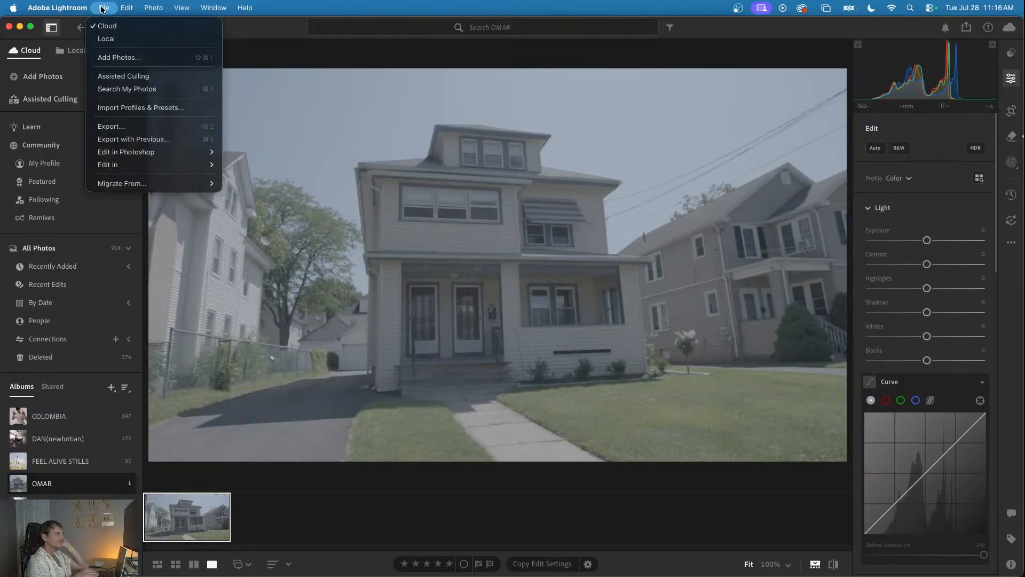
{"action": "left_click", "coordinate": [130, 131]}
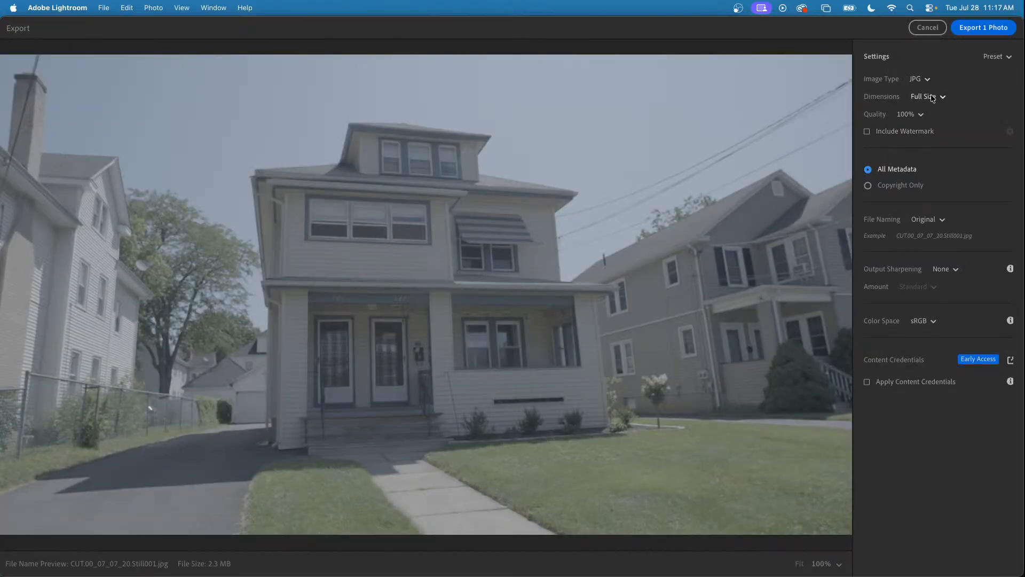
{"action": "left_click", "coordinate": [984, 29]}
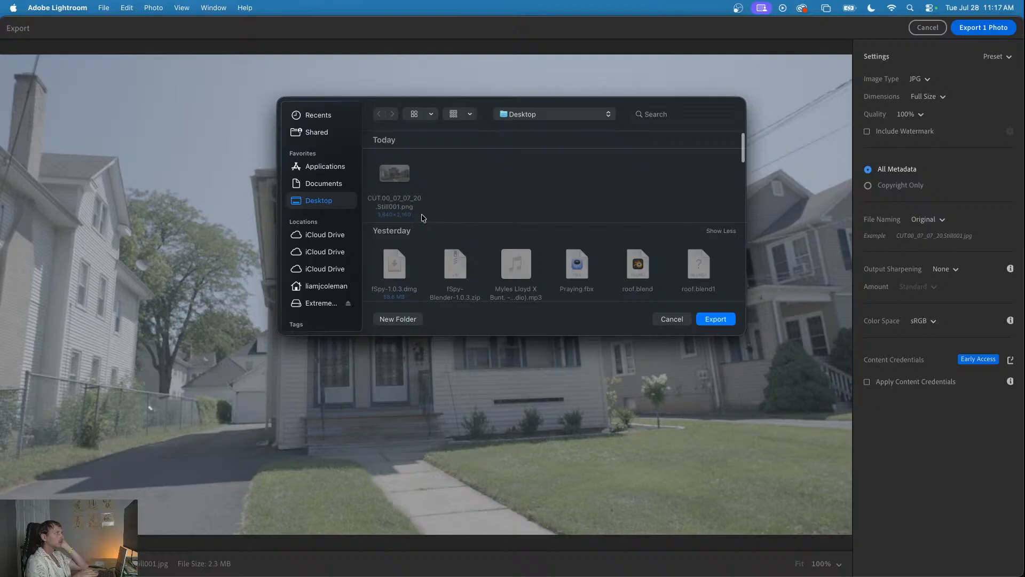
{"action": "left_click", "coordinate": [706, 321]}
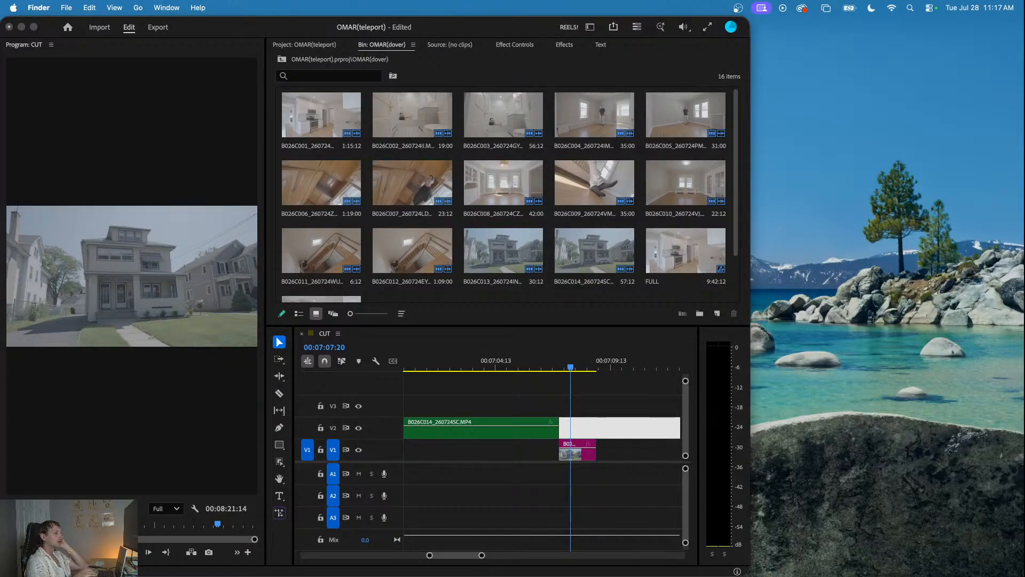
- Switch to Premiere, add CUT.00_07_07_20.Still001.jpg to the sequence, widen the window, and move the still onto V1 under the exterior clip's end
{"action": "left_click_drag", "start_coordinate": [863, 571], "coordinate": [562, 409]}
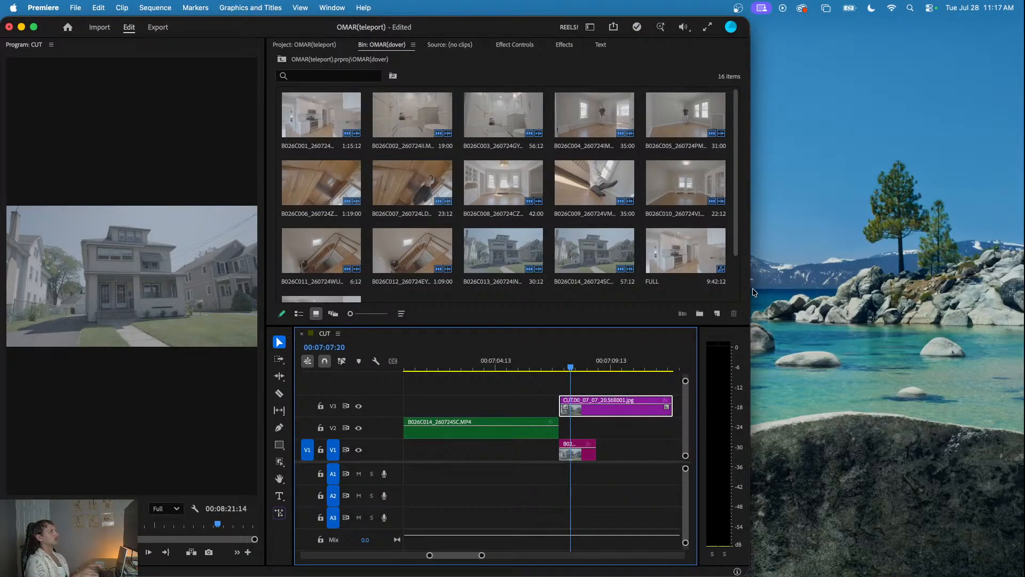
{"action": "left_click_drag", "start_coordinate": [751, 285], "coordinate": [1024, 288]}
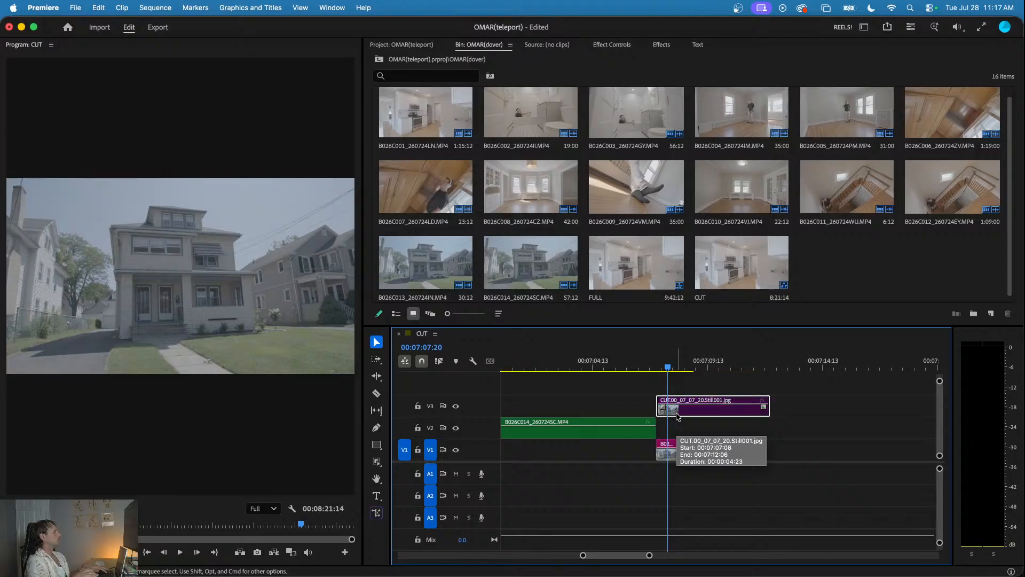
{"action": "left_click_drag", "start_coordinate": [677, 416], "coordinate": [639, 458]}
- Play back the exterior clip through its cut to the retouched still
{"action": "scroll", "coordinate": [637, 411], "scroll_direction": "down", "scroll_amount": 3}
{"action": "left_click", "coordinate": [636, 368]}
{"action": "key", "text": "space"}
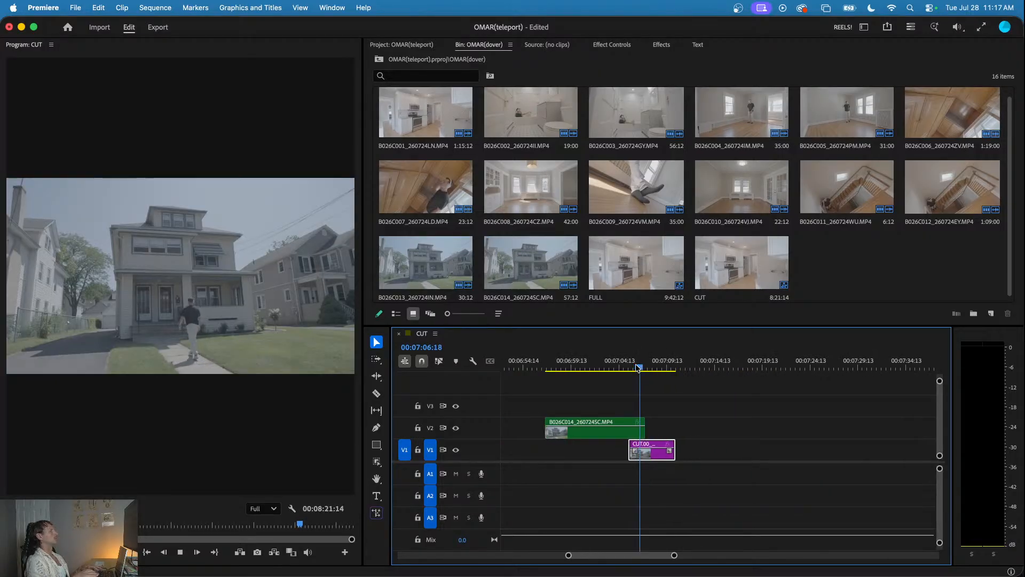
{"action": "scroll", "coordinate": [639, 374], "scroll_direction": "down", "scroll_amount": 5}
{"action": "left_click", "coordinate": [586, 367]}
{"action": "key", "text": "space"}
{"action": "scroll", "coordinate": [626, 381], "scroll_direction": "down", "scroll_amount": 4}
{"action": "left_click_drag", "start_coordinate": [614, 368], "coordinate": [627, 382]}
{"action": "key", "text": "space"}
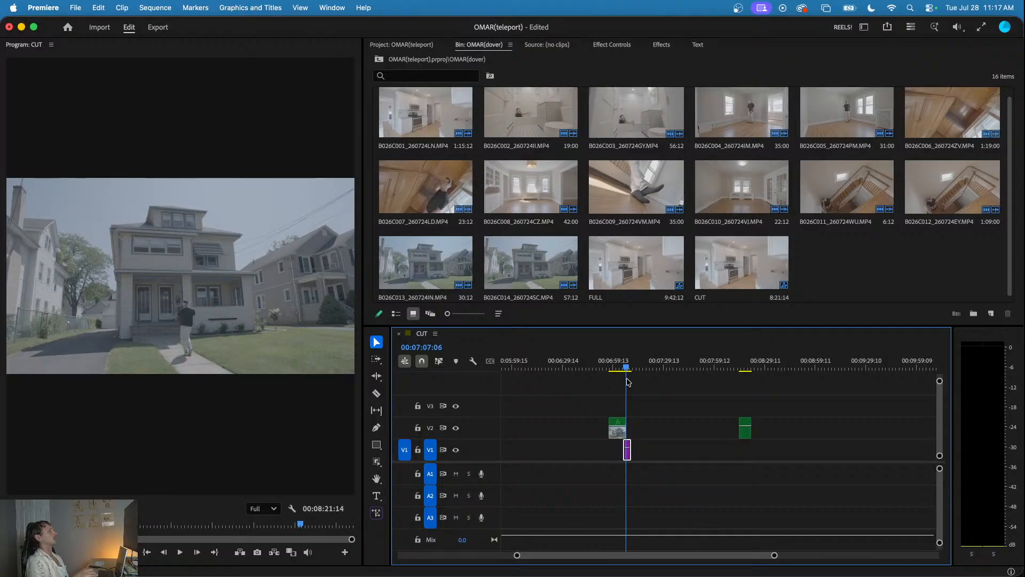
- Review the last exterior clip in the sequence and the staircase clip around 00:04:03:07
{"action": "left_click", "coordinate": [746, 363]}
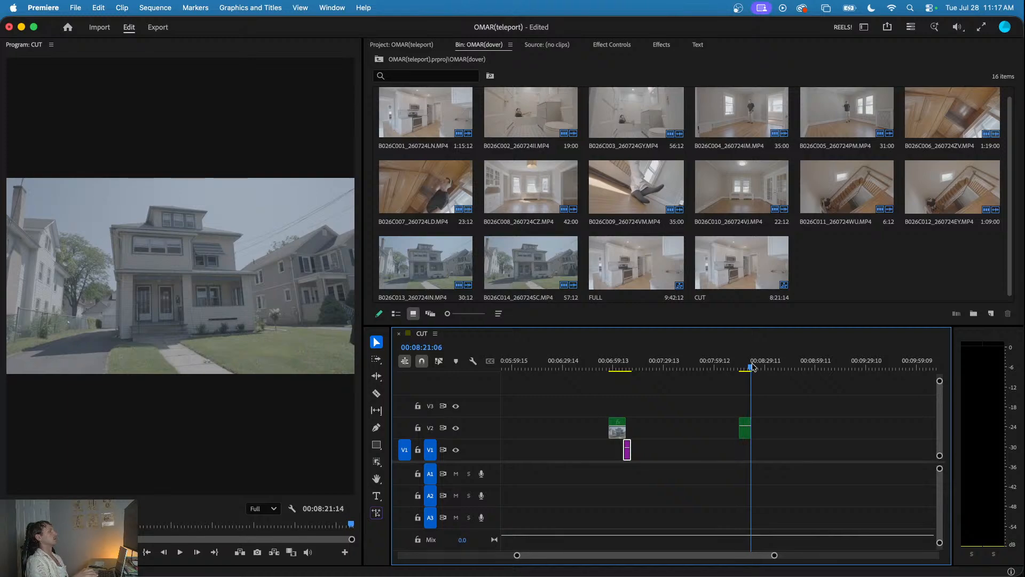
{"action": "scroll", "coordinate": [710, 390], "scroll_direction": "down", "scroll_amount": 5}
{"action": "left_click_drag", "start_coordinate": [504, 364], "coordinate": [613, 377]}
{"action": "key", "text": "space"}
{"action": "scroll", "coordinate": [610, 403], "scroll_direction": "up", "scroll_amount": 1}
{"action": "scroll", "coordinate": [609, 404], "scroll_direction": "up", "scroll_amount": 3}
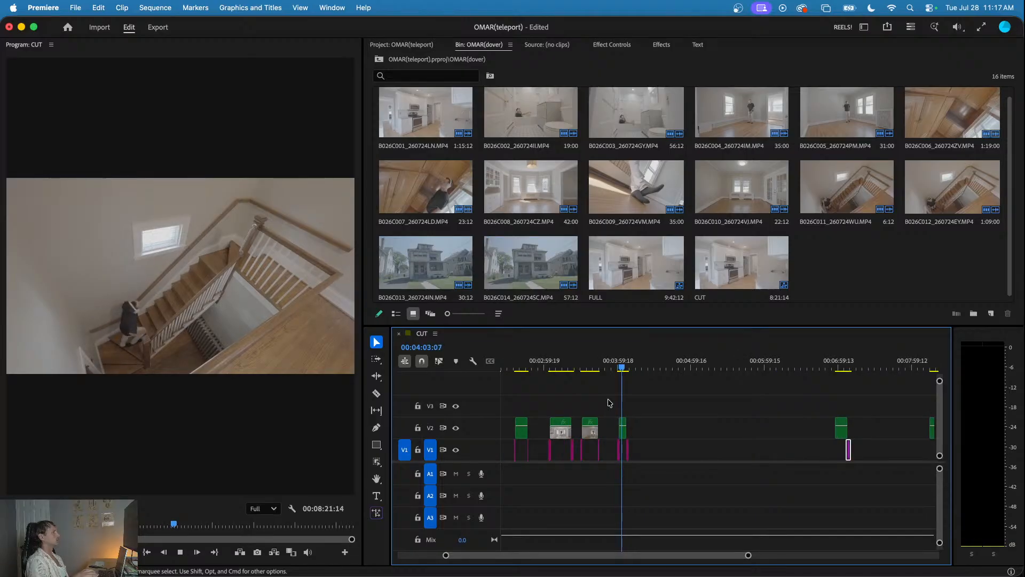
{"action": "scroll", "coordinate": [617, 407], "scroll_direction": "down", "scroll_amount": 3}
{"action": "key", "text": "space"}
- Shift the opening room clips later on the timeline and move the exterior clip with its retouched still to the sequence start
{"action": "left_click_drag", "start_coordinate": [675, 376], "coordinate": [500, 480]}
{"action": "left_click_drag", "start_coordinate": [541, 438], "coordinate": [597, 437]}
{"action": "left_click_drag", "start_coordinate": [721, 401], "coordinate": [456, 449]}
{"action": "left_click_drag", "start_coordinate": [735, 436], "coordinate": [501, 435]}
- Play back the exterior clip from the sequence start and the beginning of the kitchen clip
{"action": "left_click_drag", "start_coordinate": [504, 369], "coordinate": [432, 361]}
{"action": "key", "text": "space"}
{"action": "key", "text": "equal"}
{"action": "key", "text": "equal"}
{"action": "left_click", "coordinate": [539, 393]}
{"action": "key", "text": "space"}
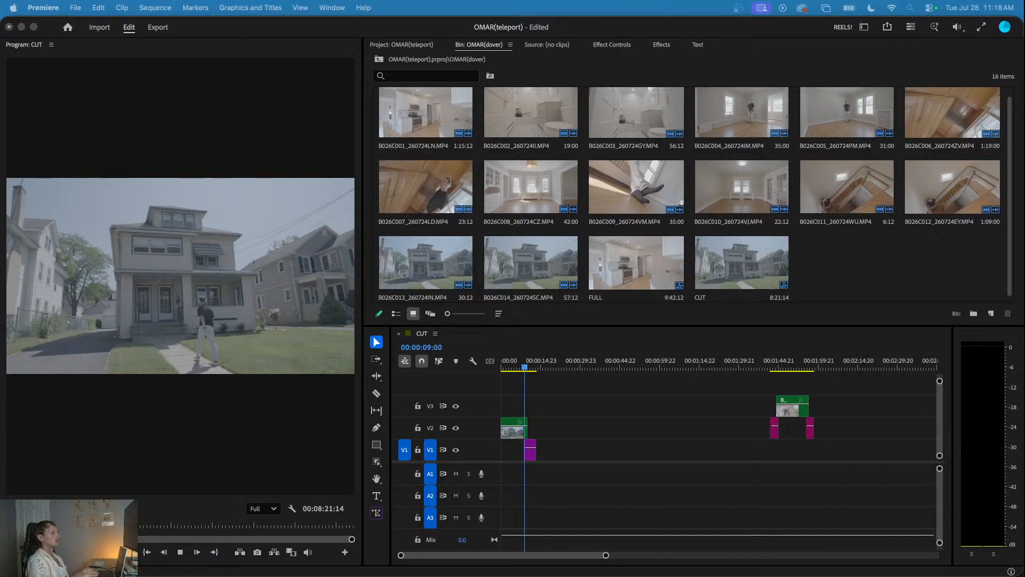
{"action": "left_click", "coordinate": [552, 412]}
{"action": "left_click_drag", "start_coordinate": [528, 367], "coordinate": [463, 364]}
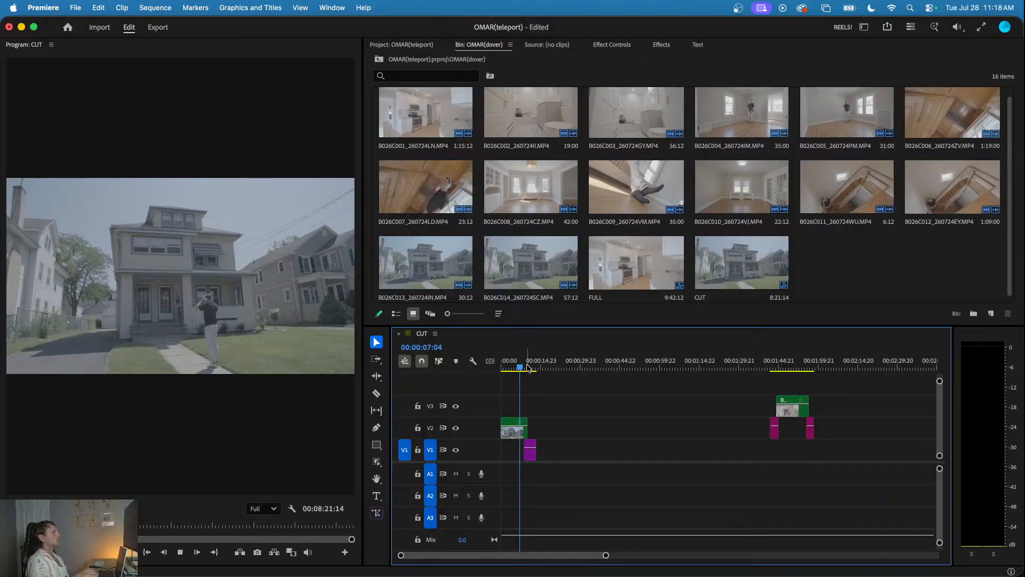
{"action": "key", "text": "space"}
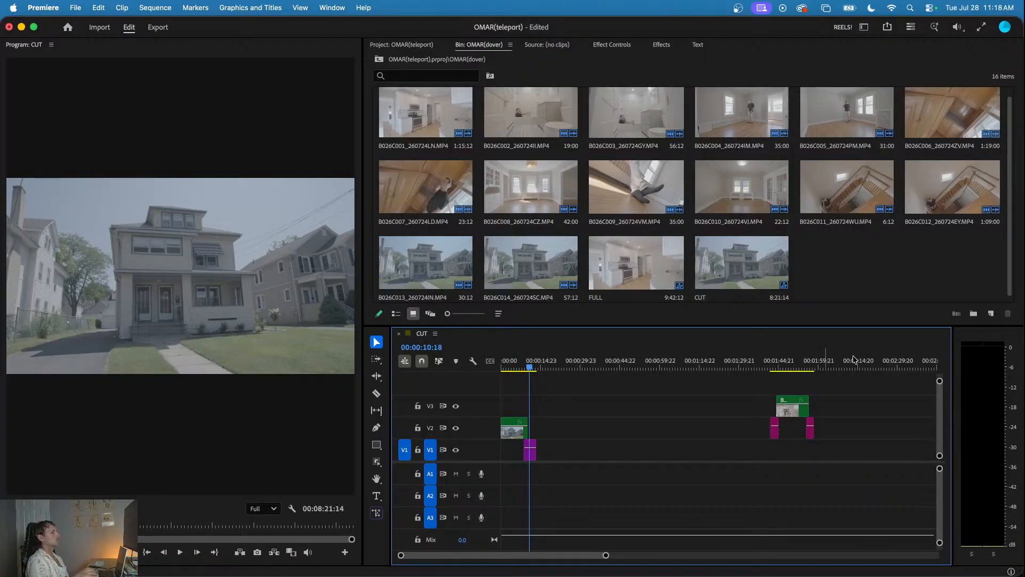
{"action": "left_click_drag", "start_coordinate": [788, 361], "coordinate": [773, 360]}
{"action": "key", "text": "space"}
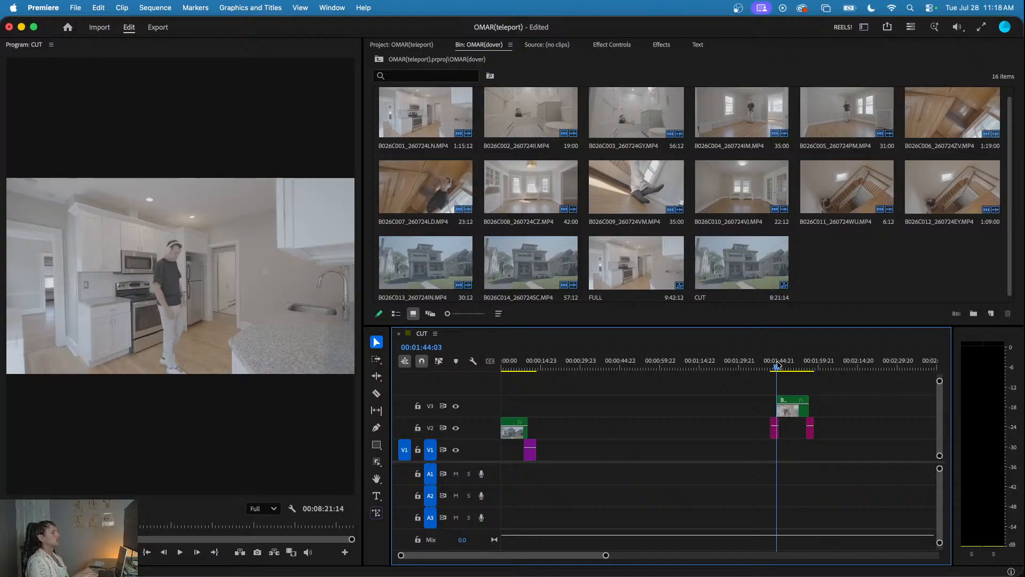
{"action": "key", "text": "space"}
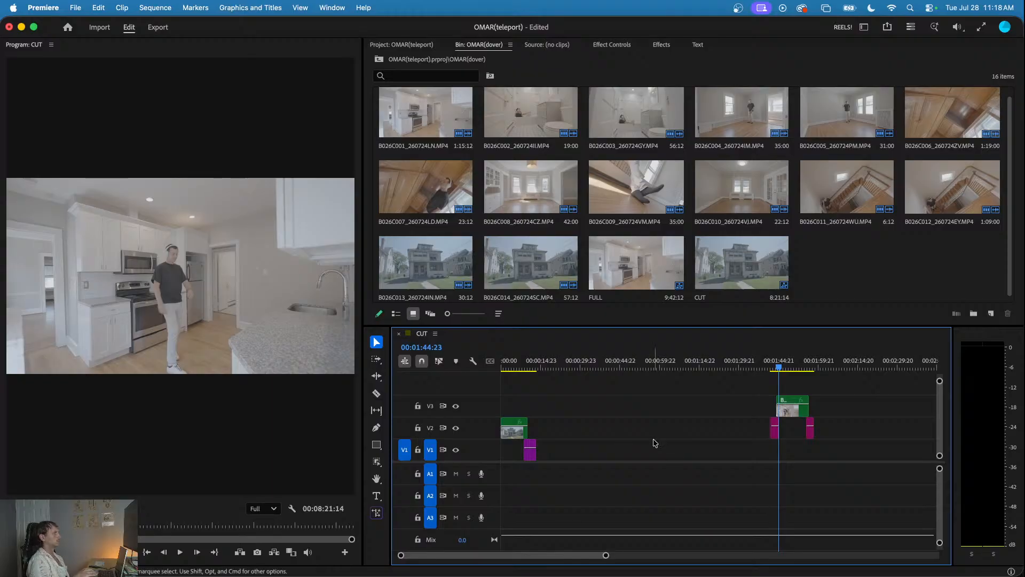
- Move the kitchen clip and its two empty-scene pieces down to V2 and V1, starting at about 00:02:03
{"action": "left_click", "coordinate": [606, 429]}
{"action": "key", "text": "minus"}
{"action": "left_click", "coordinate": [550, 430]}
{"action": "left_click_drag", "start_coordinate": [643, 401], "coordinate": [550, 437]}
{"action": "left_click", "coordinate": [506, 365]}
{"action": "left_click_drag", "start_coordinate": [506, 365], "coordinate": [601, 365]}
{"action": "mouse_move", "coordinate": [533, 400]}
{"action": "left_mouse_down"}
{"action": "mouse_move", "coordinate": [565, 455]}
{"action": "mouse_move", "coordinate": [629, 437]}
{"action": "left_mouse_up"}
- Move the staircase clip and its empty-scene pieces from about 00:05:45 to just after the exterior group
{"action": "left_click", "coordinate": [838, 359]}
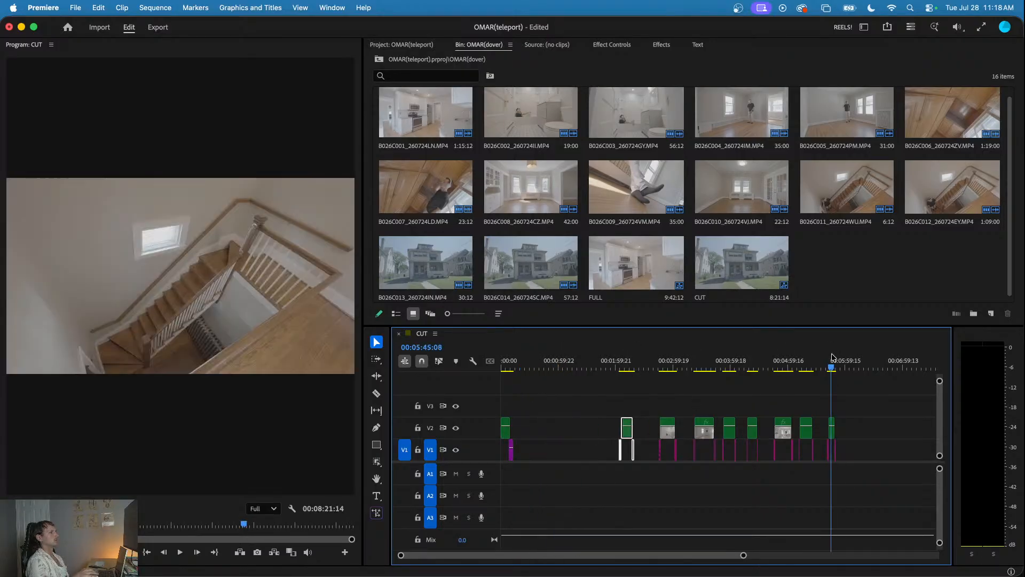
{"action": "left_click_drag", "start_coordinate": [877, 398], "coordinate": [532, 437]}
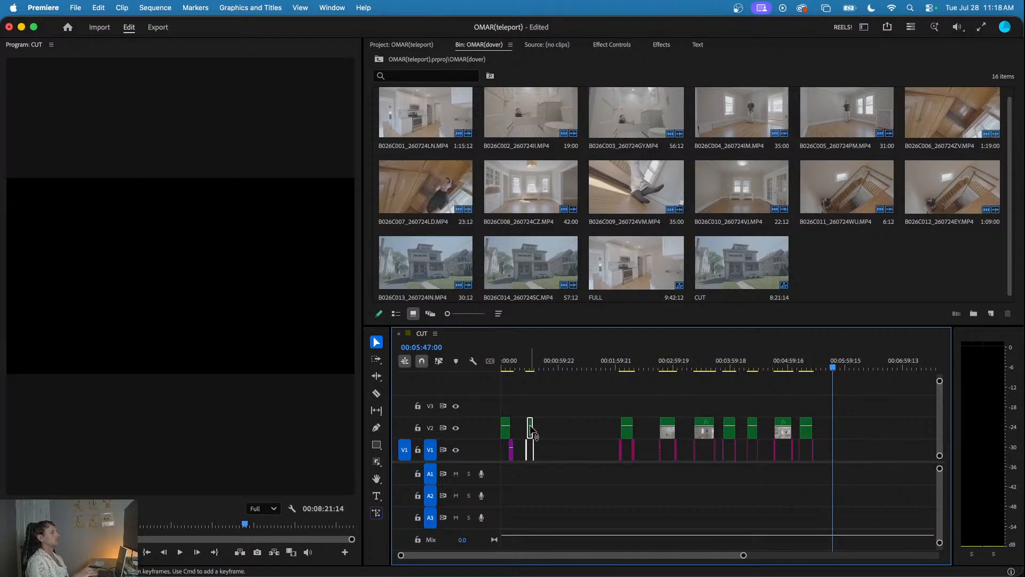
- Ripple trim the exterior clip's start to 00:00:01:14, where the man enters, and play the new opening
{"action": "left_click", "coordinate": [514, 367]}
{"action": "key", "text": "Home"}
{"action": "key", "text": "space"}
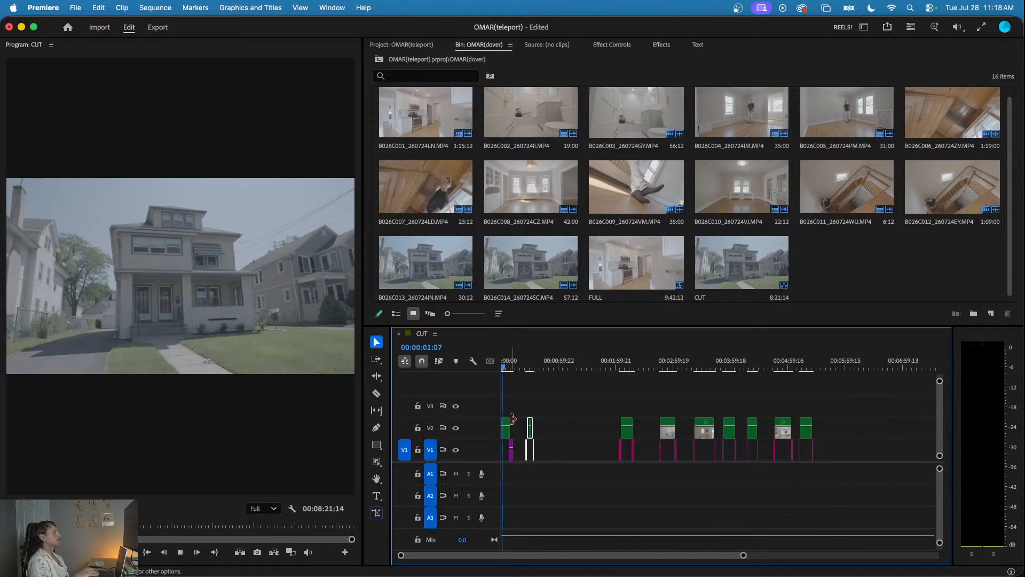
{"action": "key", "text": "="}
{"action": "key", "text": "="}
{"action": "left_click_drag", "start_coordinate": [513, 367], "coordinate": [457, 365]}
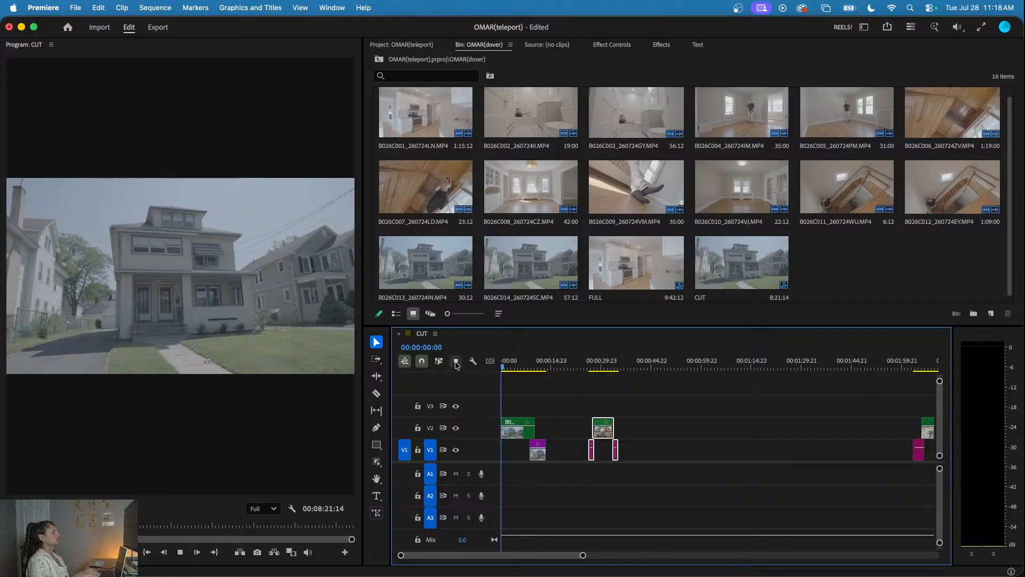
{"action": "key", "text": "="}
{"action": "key", "text": "="}
{"action": "mouse_move", "coordinate": [522, 365]}
{"action": "left_mouse_down"}
{"action": "mouse_move", "coordinate": [545, 366]}
{"action": "mouse_move", "coordinate": [526, 374]}
{"action": "left_mouse_up"}
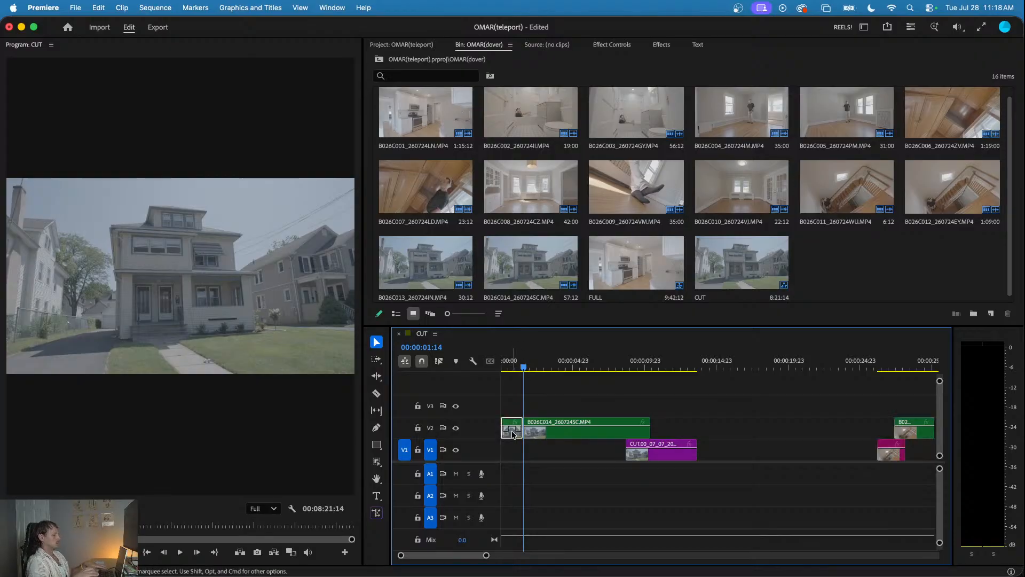
{"action": "key", "text": "q"}
{"action": "key", "text": "space"}
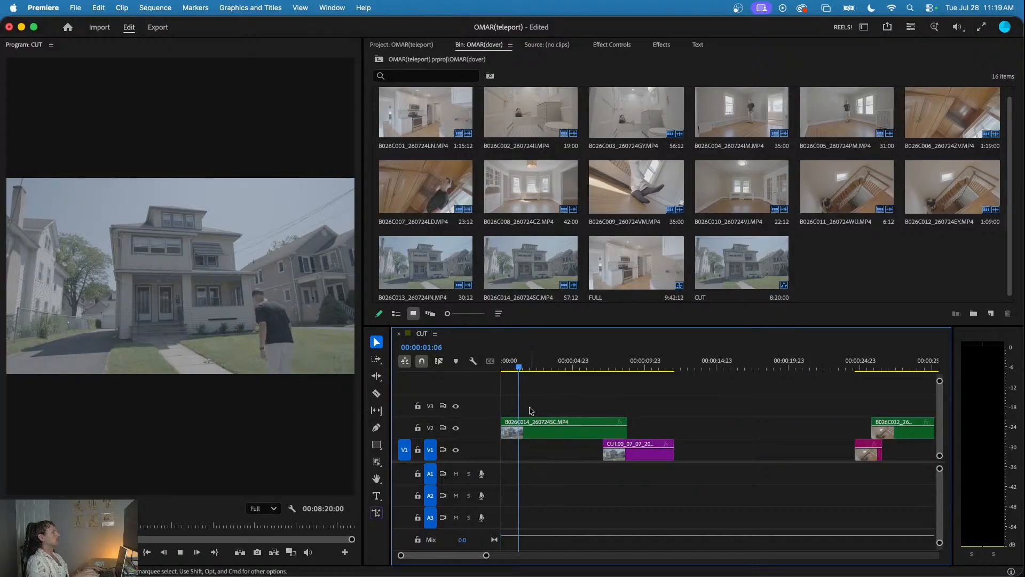
- Play back the exterior teleport and shorten the retouched still on V1 to end at about 10 seconds
{"action": "left_click_drag", "start_coordinate": [532, 366], "coordinate": [458, 364]}
{"action": "key", "text": "space"}
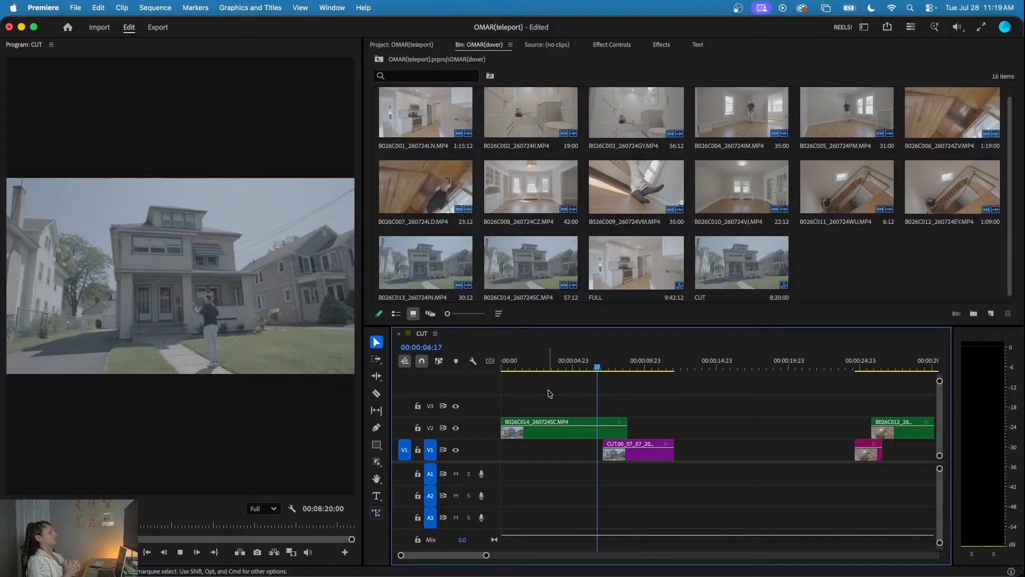
{"action": "key", "text": "Home"}
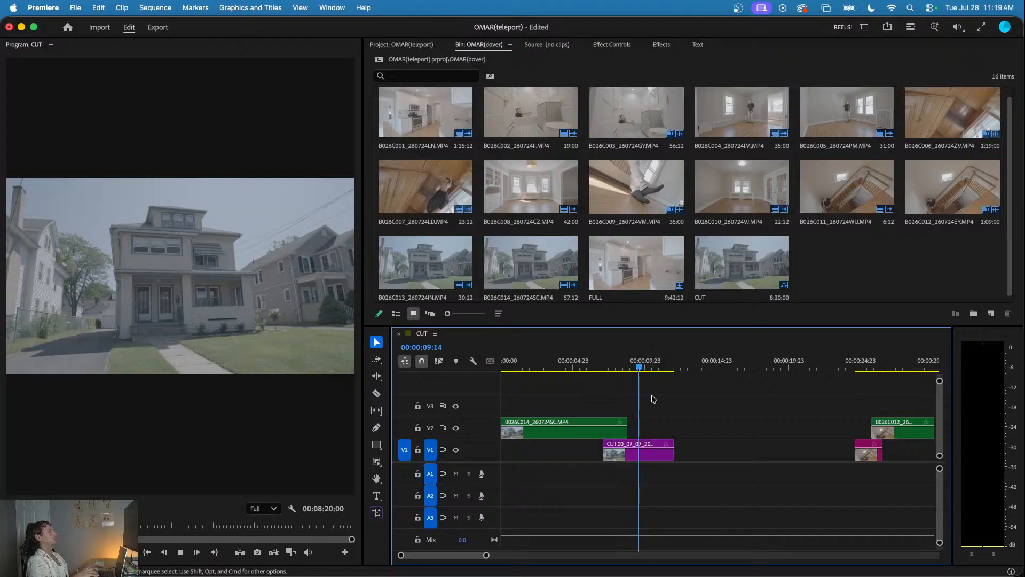
{"action": "key", "text": "space"}
{"action": "left_click_drag", "start_coordinate": [672, 453], "coordinate": [649, 453]}
- Play back the staircase group through the closing empty-scene piece
{"action": "left_click", "coordinate": [864, 363]}
{"action": "key", "text": "space"}
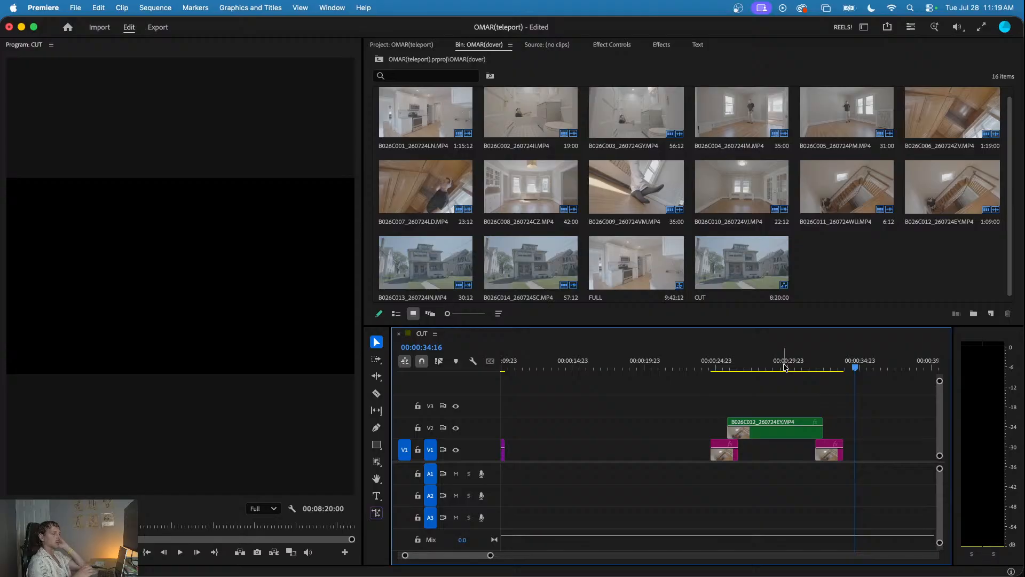
{"action": "key", "text": "space"}
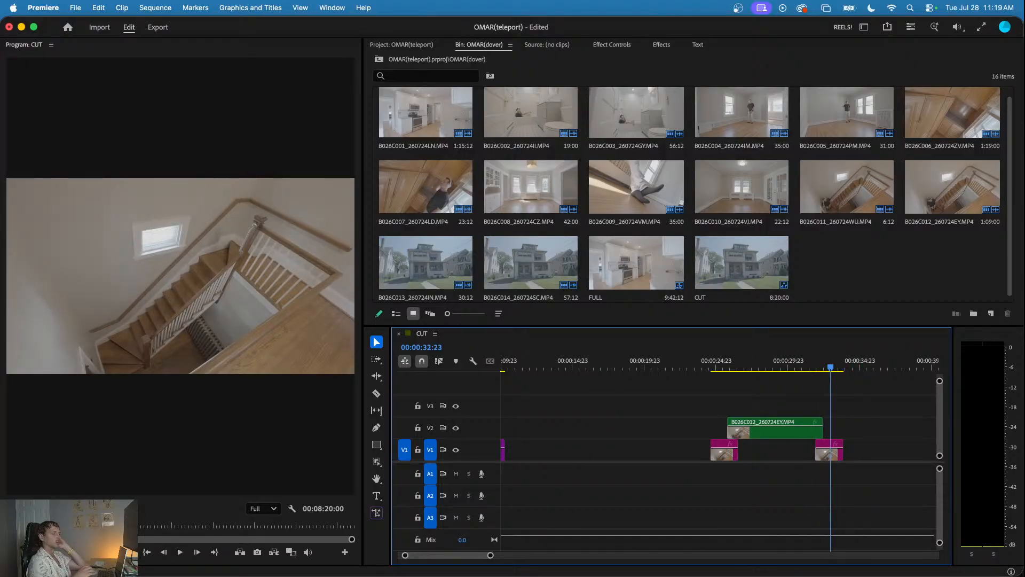
{"action": "key", "text": "space"}
{"action": "scroll", "coordinate": [839, 385], "scroll_direction": "down", "scroll_amount": 3}
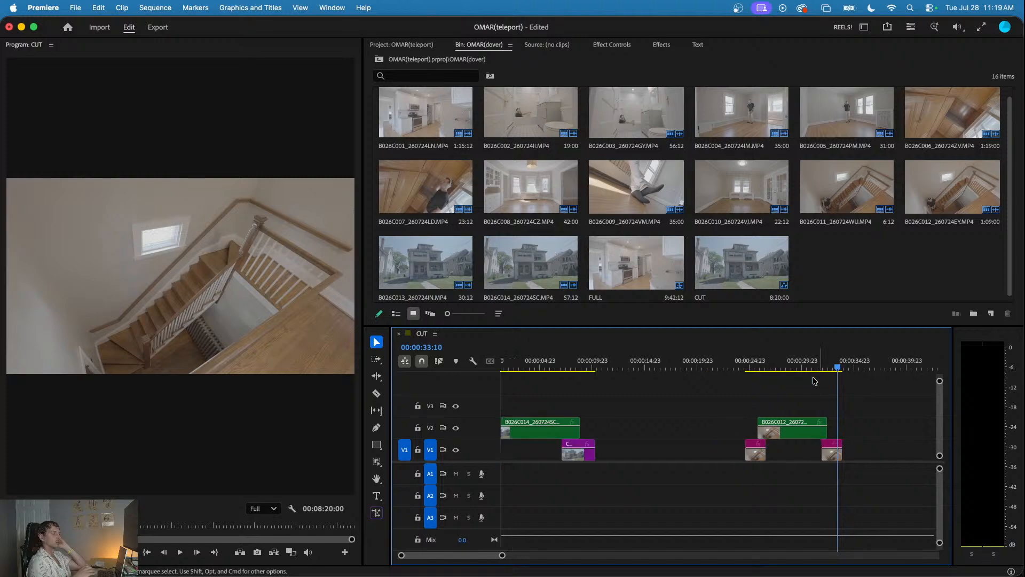
- Move the next room group to start at about 00:00:46, following the staircase, and play from the staircase group
{"action": "scroll", "coordinate": [785, 389], "scroll_direction": "down", "scroll_amount": 8}
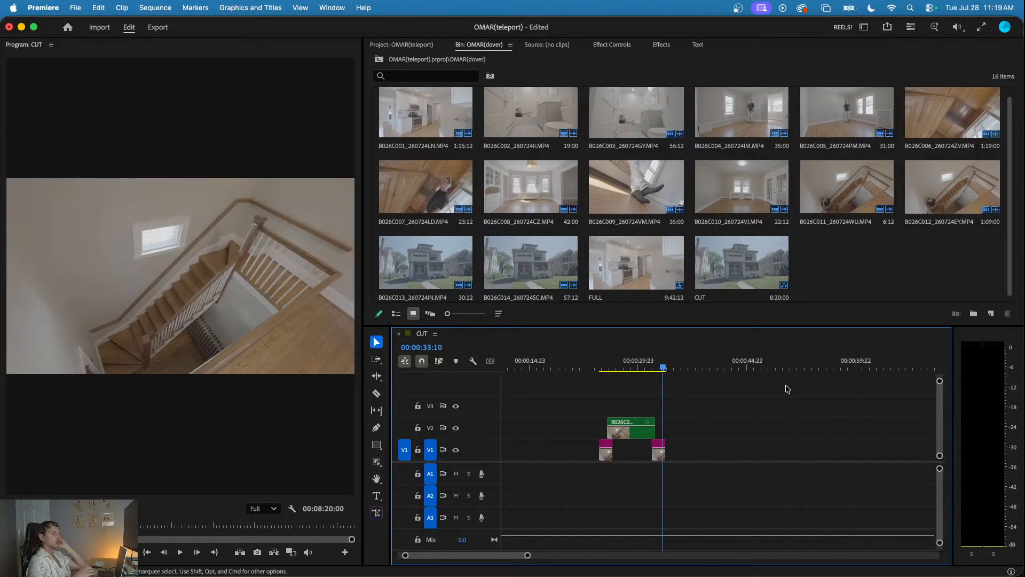
{"action": "left_click_drag", "start_coordinate": [558, 367], "coordinate": [738, 371]}
{"action": "scroll", "coordinate": [739, 371], "scroll_direction": "down", "scroll_amount": 2}
{"action": "left_click_drag", "start_coordinate": [676, 366], "coordinate": [556, 436]}
{"action": "left_click", "coordinate": [531, 366]}
{"action": "key", "text": "space"}
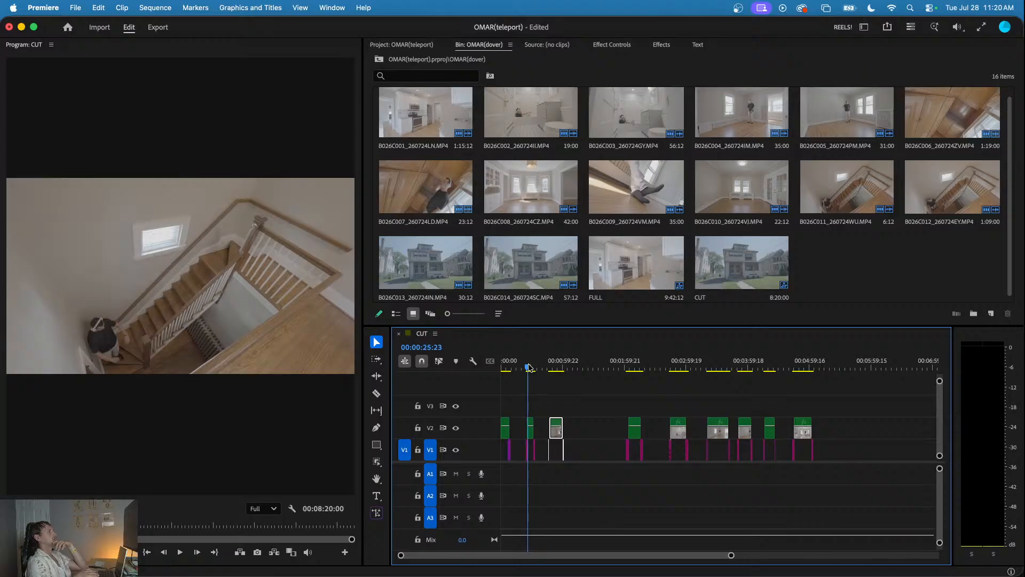
- Move the last room group, with its empty-scene pieces, from about 00:04:43 to start at about 00:01:13
{"action": "left_click_drag", "start_coordinate": [534, 366], "coordinate": [567, 369]}
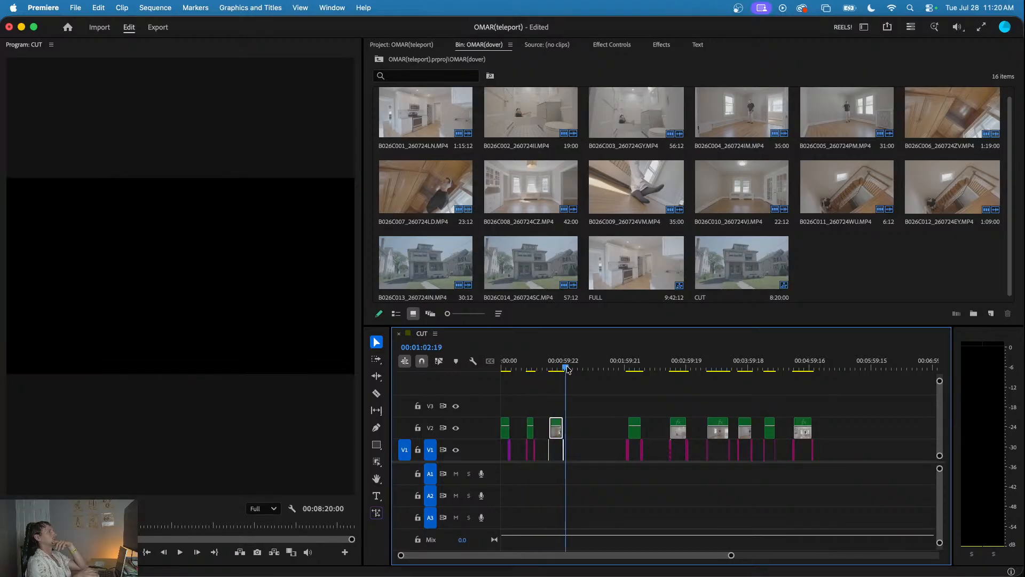
{"action": "left_click_drag", "start_coordinate": [698, 368], "coordinate": [803, 368]}
{"action": "left_click_drag", "start_coordinate": [842, 407], "coordinate": [586, 439]}
- Shift the group near the two-minute mark to about 00:01:45 and place the wooden-cabinet group after it at about 00:02:12
{"action": "left_click_drag", "start_coordinate": [575, 365], "coordinate": [631, 439]}
{"action": "left_click", "coordinate": [658, 406]}
{"action": "mouse_move", "coordinate": [629, 369]}
{"action": "left_mouse_down"}
{"action": "mouse_move", "coordinate": [591, 369]}
{"action": "mouse_move", "coordinate": [640, 374]}
{"action": "left_mouse_up"}
{"action": "left_click_drag", "start_coordinate": [614, 406], "coordinate": [617, 435]}
{"action": "left_click_drag", "start_coordinate": [789, 411], "coordinate": [645, 435]}
{"action": "key", "text": "space"}
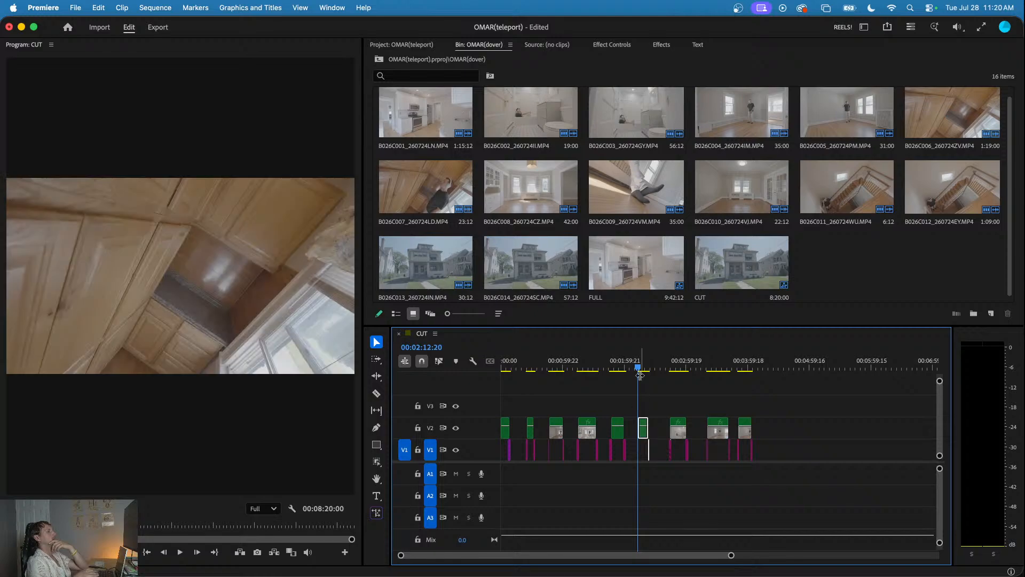
- Play the start of the cabinet group, then move the last three room groups earlier to begin at about 00:02:35
{"action": "key", "text": "equal"}
{"action": "key", "text": "equal"}
{"action": "left_click", "coordinate": [701, 396]}
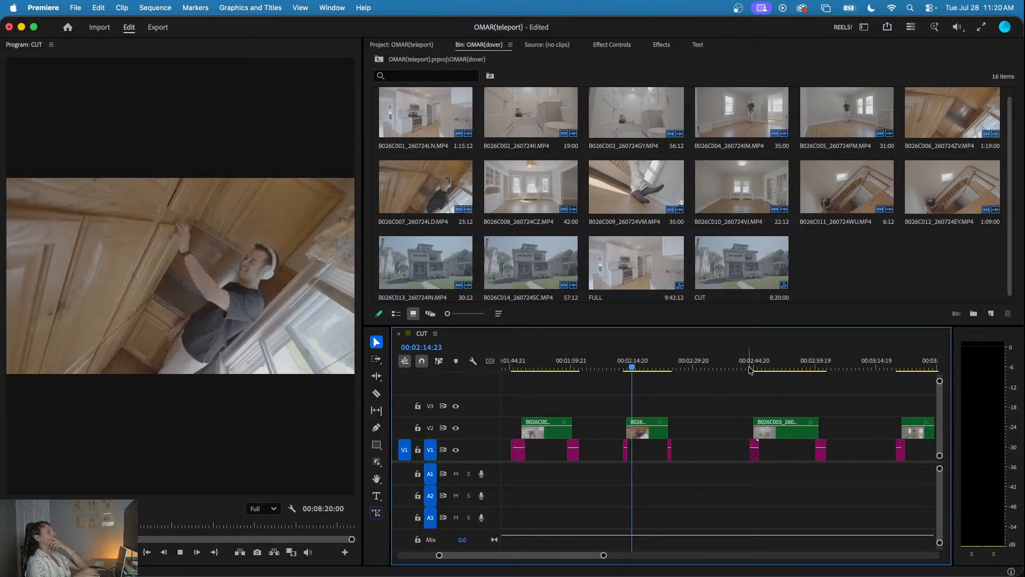
{"action": "key", "text": "minus"}
{"action": "key", "text": "minus"}
{"action": "left_click_drag", "start_coordinate": [830, 395], "coordinate": [667, 437]}
- Save the project and play the opening exterior shot from the start of the sequence
{"action": "key", "text": "Home"}
{"action": "key", "text": "space"}
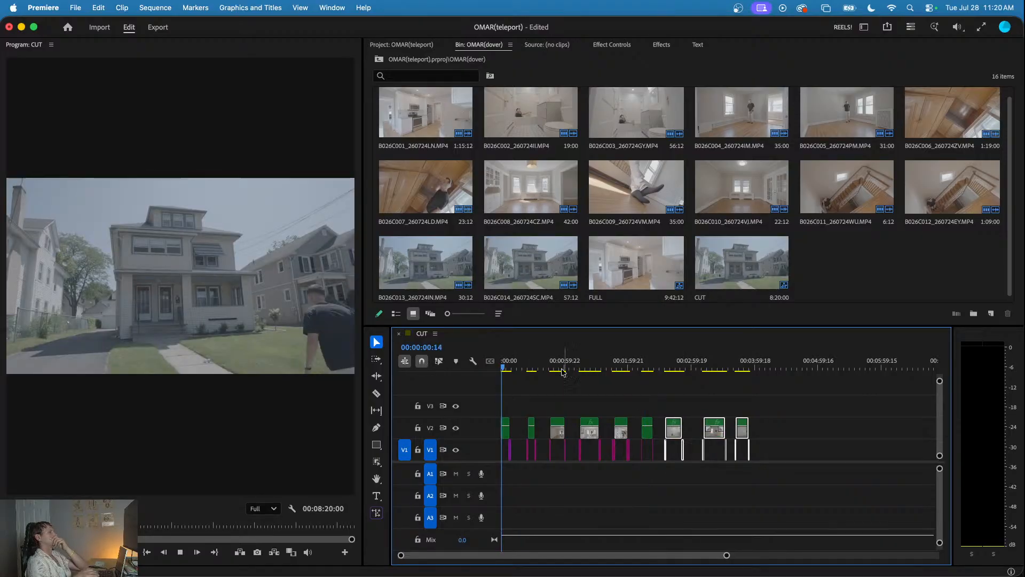
{"action": "left_click", "coordinate": [536, 400]}
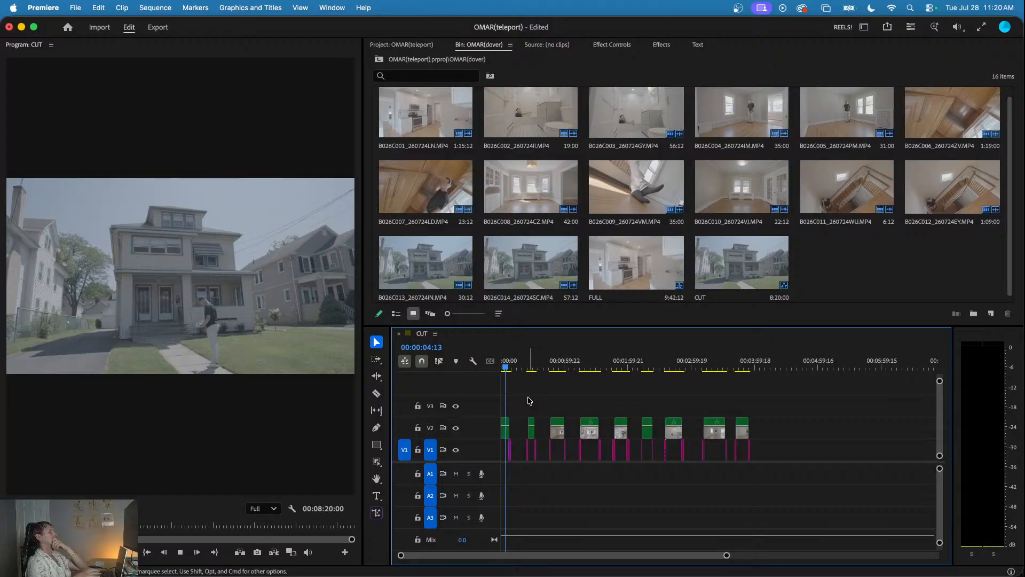
{"action": "key", "text": "super+s"}
{"action": "key", "text": "Home"}
{"action": "key", "text": "space"}
{"action": "key", "text": "equal"}
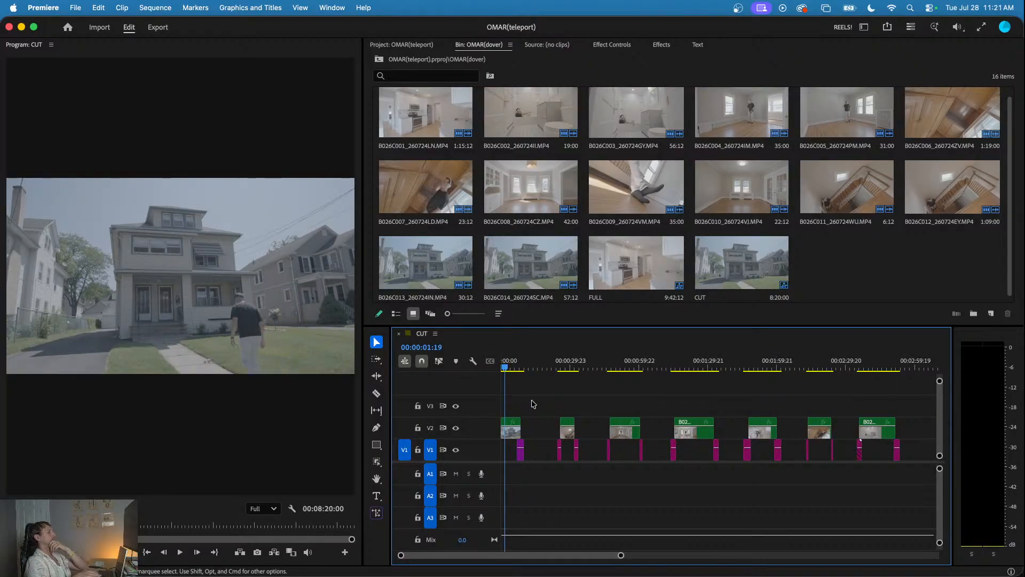
{"action": "left_click_drag", "start_coordinate": [527, 365], "coordinate": [422, 361]}
{"action": "key", "text": "space"}
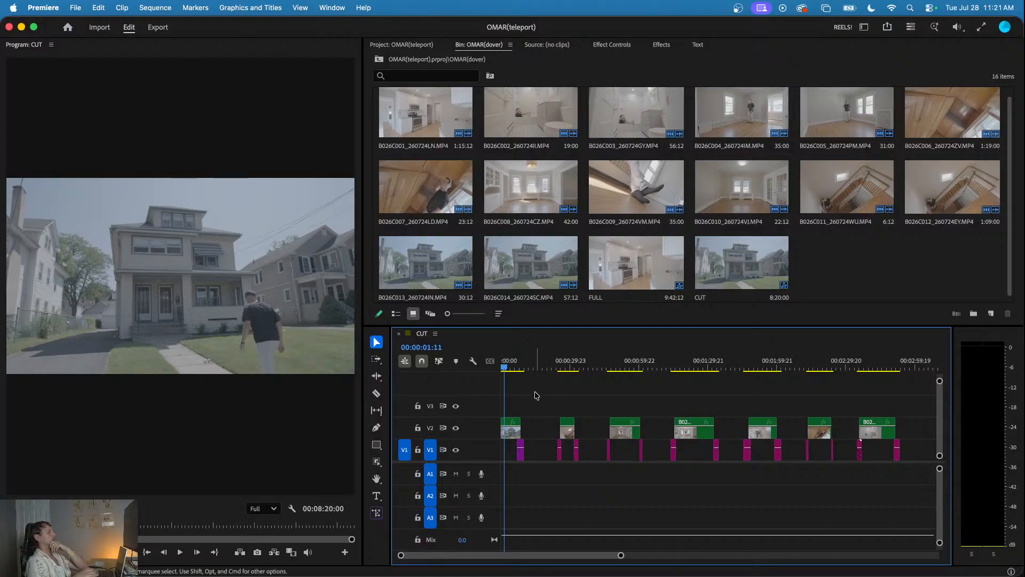
- Replace the opening exterior clip and its retouched still with a linked After Effects composition
{"action": "left_click_drag", "start_coordinate": [529, 399], "coordinate": [494, 460]}
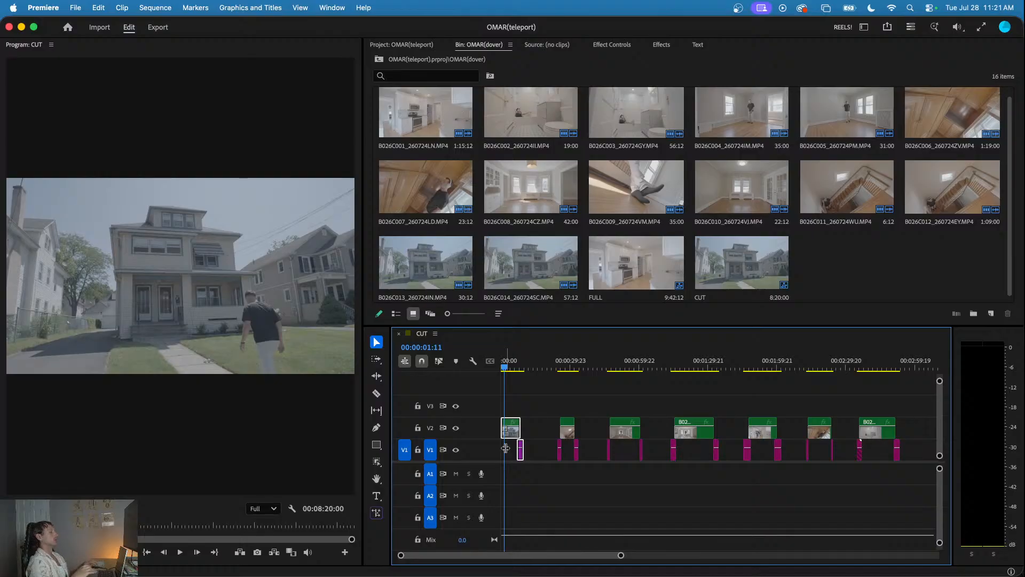
{"action": "left_click_drag", "start_coordinate": [529, 404], "coordinate": [496, 457]}
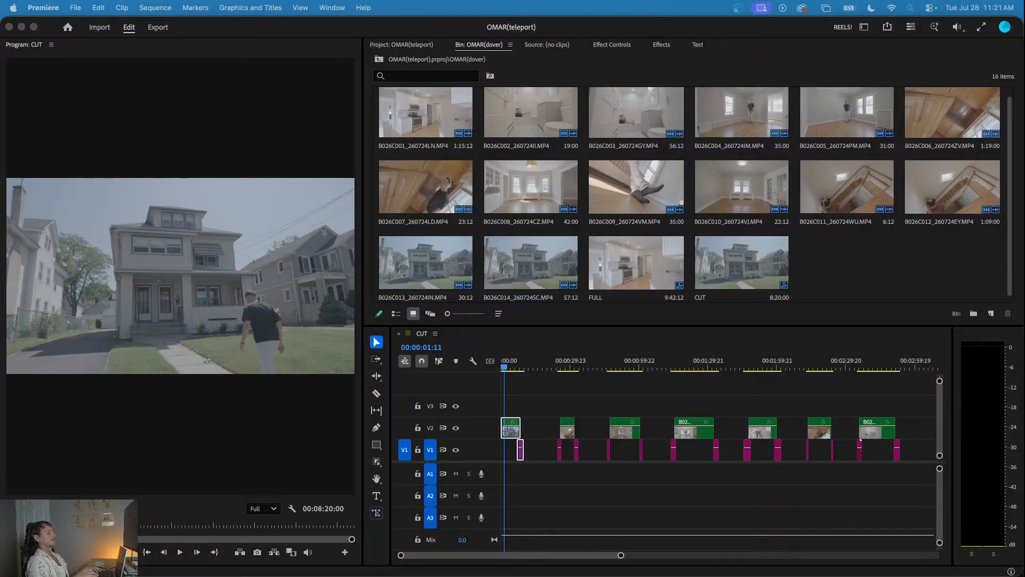
{"action": "left_click", "coordinate": [529, 404]}
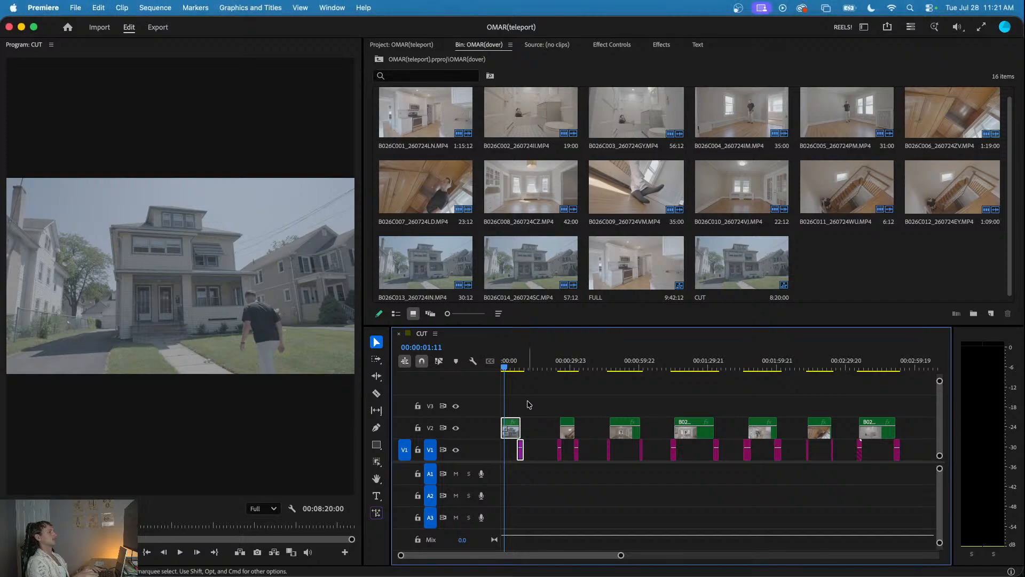
{"action": "left_click", "coordinate": [532, 401]}
{"action": "left_click_drag", "start_coordinate": [536, 401], "coordinate": [499, 458]}
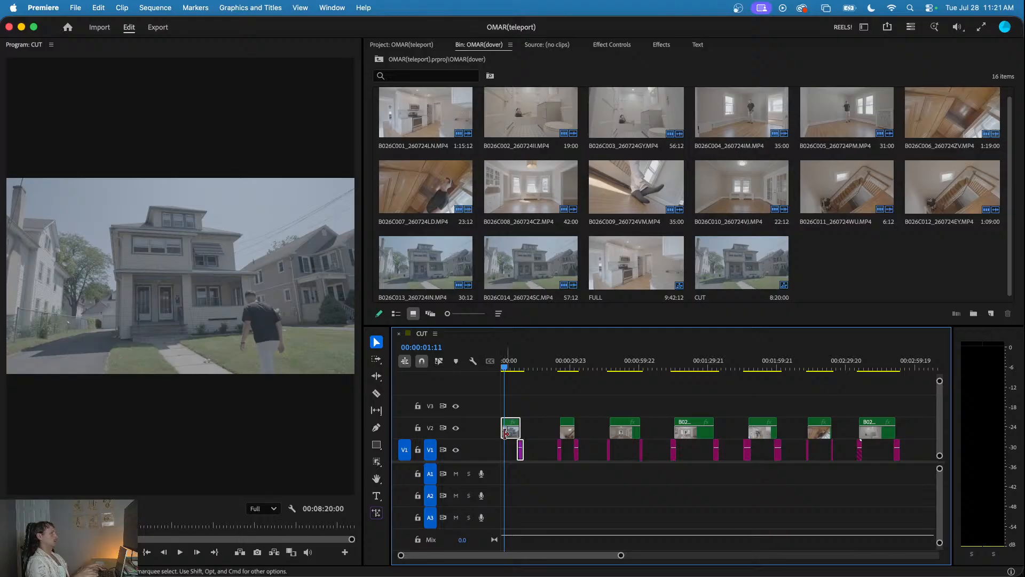
{"action": "right_click", "coordinate": [512, 436]}
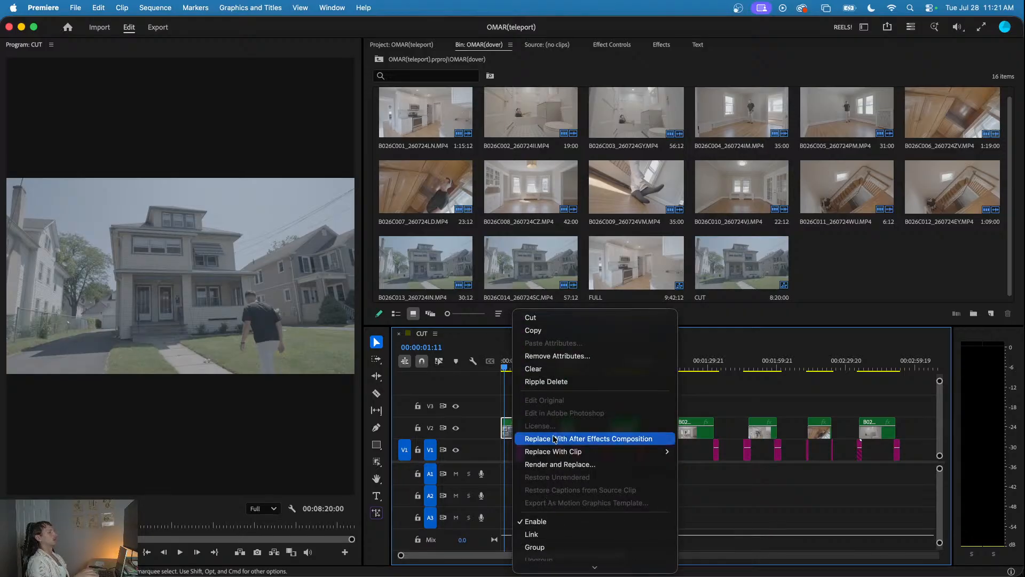
{"action": "left_click", "coordinate": [577, 439]}
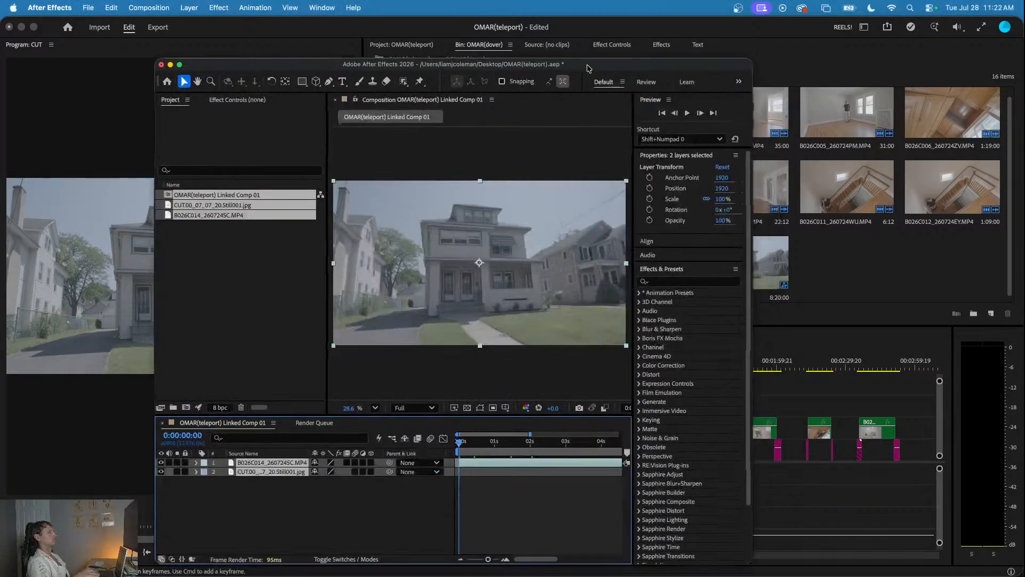
- Switch to After Effects, enlarge its window and scrub the linked composition to 0:00:07:13
{"action": "left_click_drag", "start_coordinate": [588, 68], "coordinate": [540, 42]}
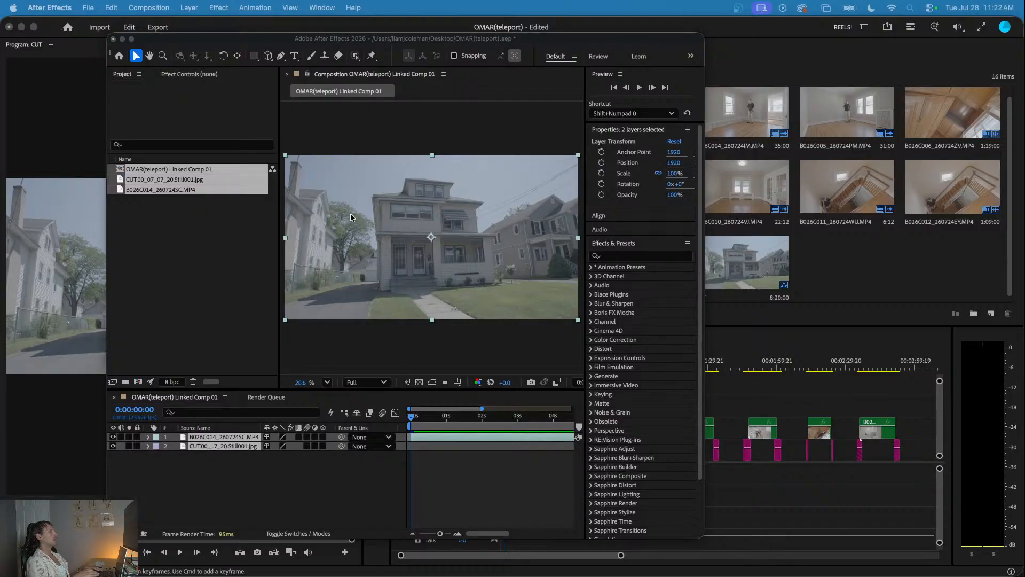
{"action": "left_click", "coordinate": [131, 39]}
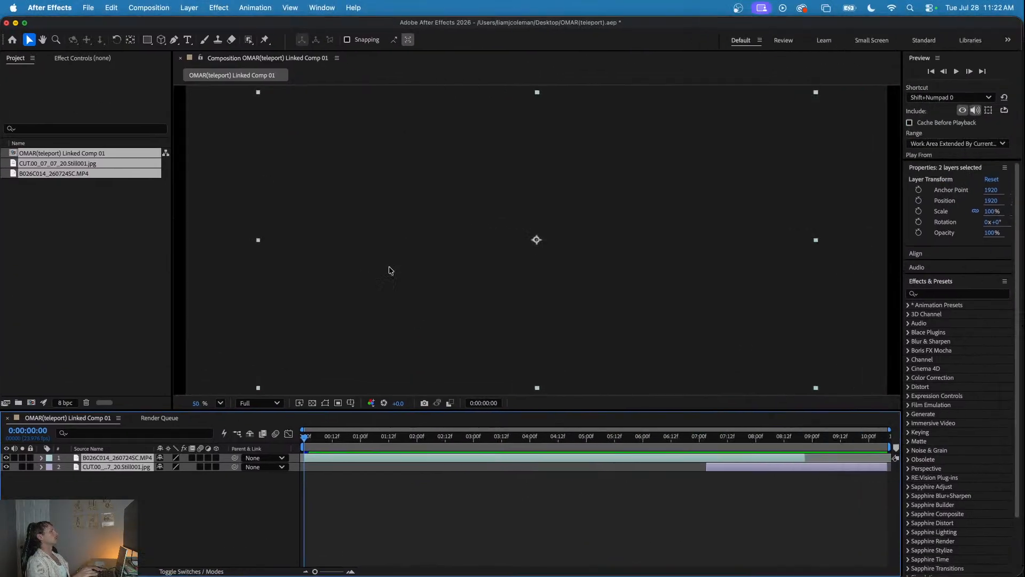
{"action": "left_click_drag", "start_coordinate": [348, 438], "coordinate": [731, 438]}
{"action": "left_click", "coordinate": [681, 508]}
{"action": "key", "text": "super+Tab"}
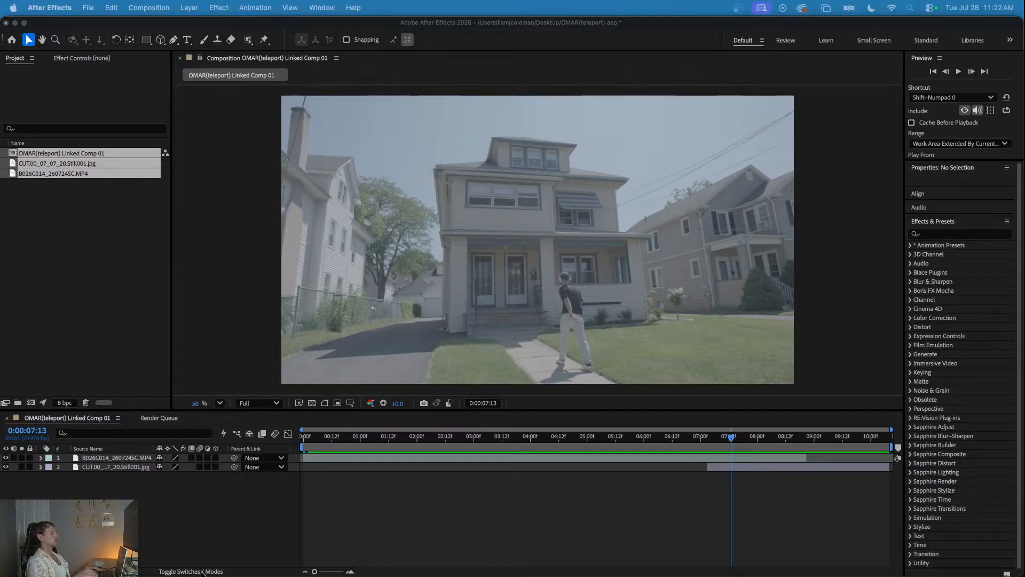
- Start a new composition with a width and height of 1080 px
{"action": "left_click", "coordinate": [80, 315]}
{"action": "right_click", "coordinate": [80, 276]}
{"action": "left_click", "coordinate": [105, 284]}
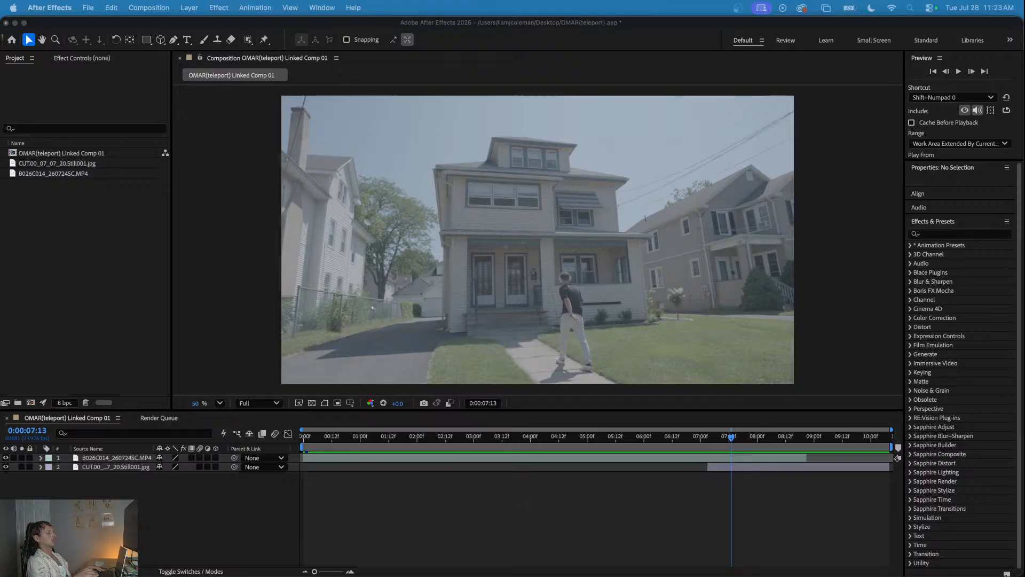
{"action": "key", "text": "super+n"}
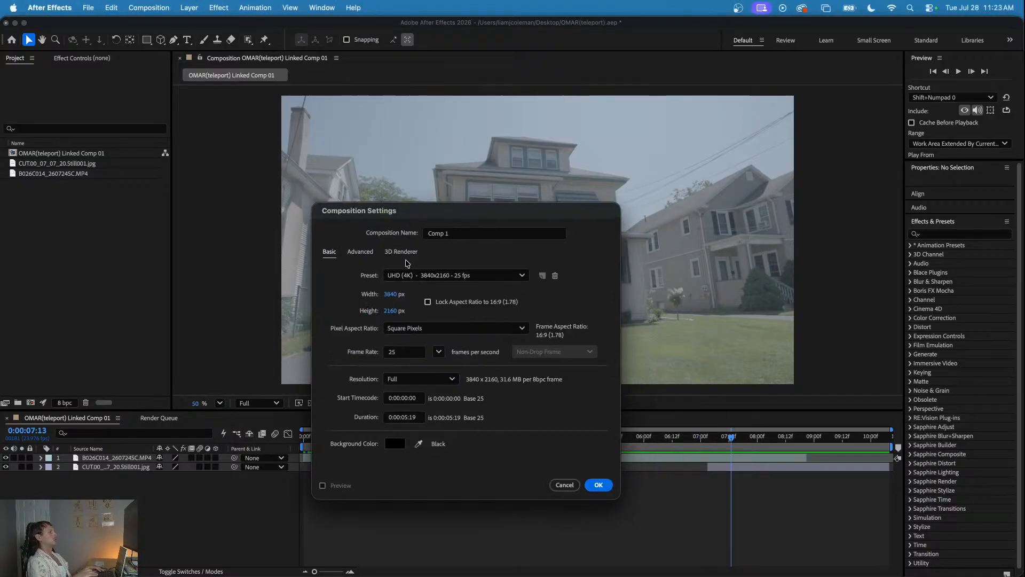
{"action": "left_click", "coordinate": [393, 295]}
{"action": "type", "text": "1080"}
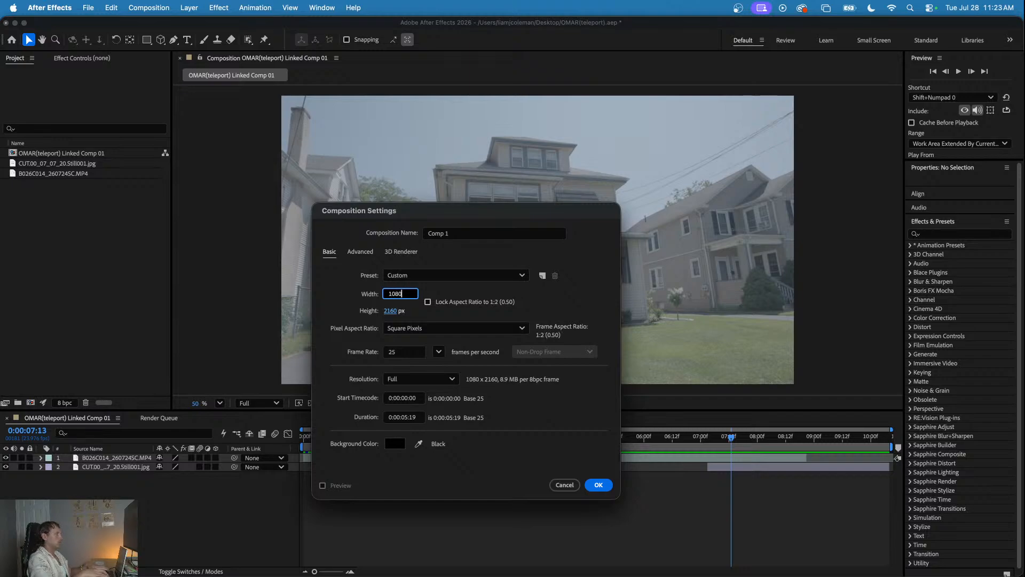
{"action": "left_click", "coordinate": [392, 311]}
{"action": "type", "text": "1080"}
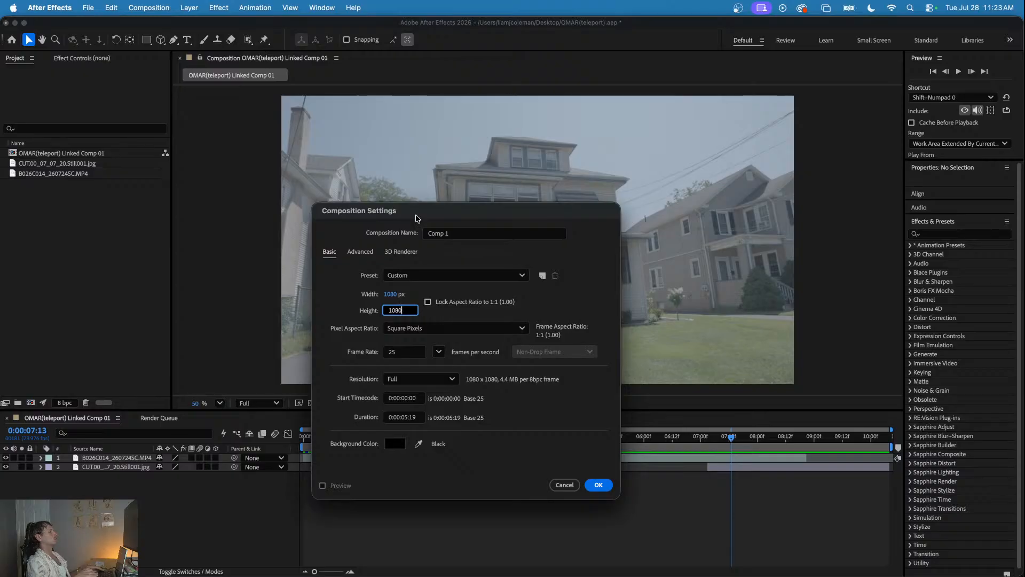
{"action": "left_click_drag", "start_coordinate": [413, 211], "coordinate": [367, 139]}
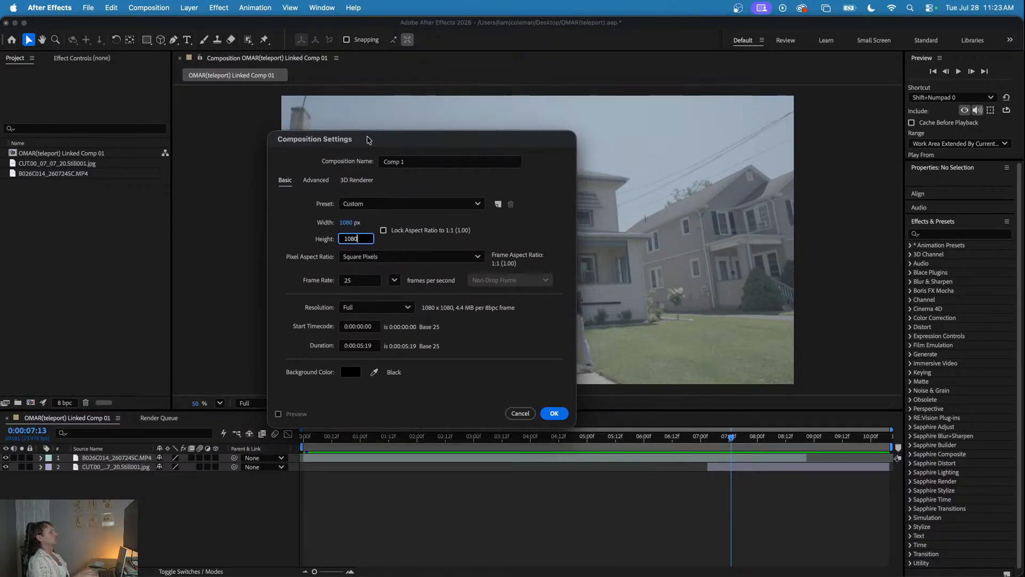
- Set the new composition's frame rate to 23.976 fps and create it
{"action": "left_click", "coordinate": [355, 280]}
{"action": "left_click", "coordinate": [394, 280]}
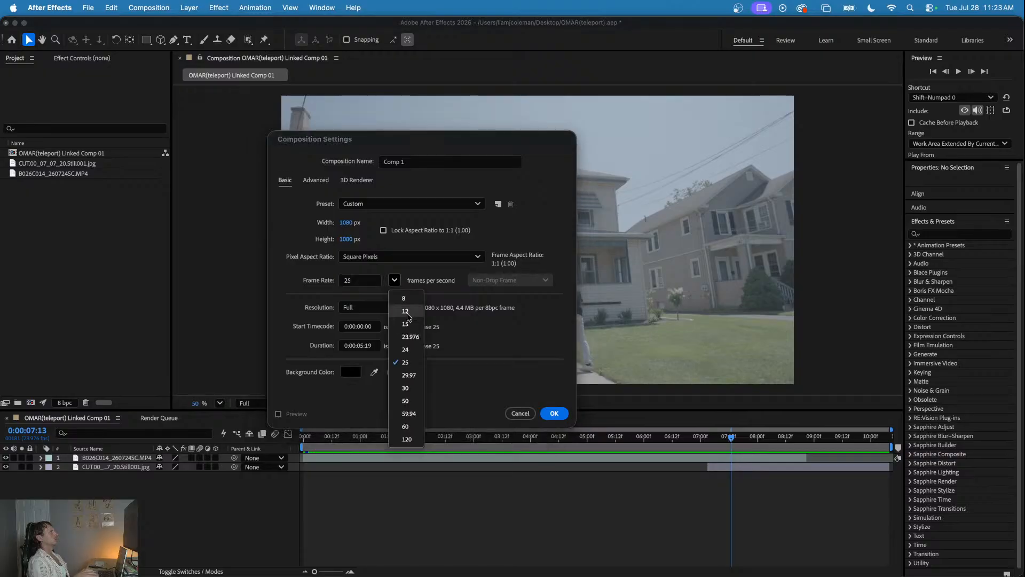
{"action": "left_click", "coordinate": [411, 337]}
{"action": "left_click", "coordinate": [554, 413]}
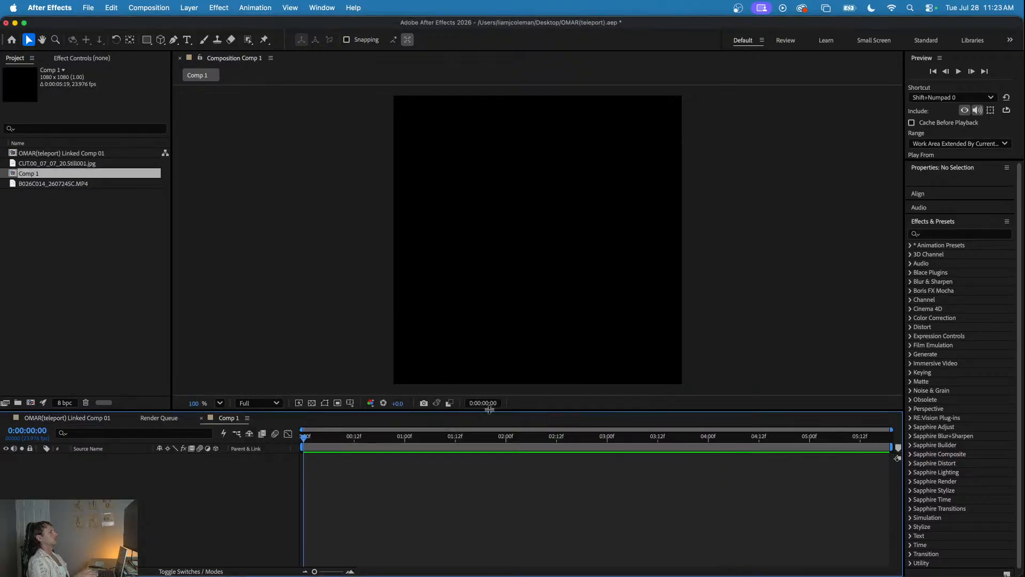
- Preview the empty composition briefly, then check the linked composition's frame rate in its settings
{"action": "key", "text": "space"}
{"action": "key", "text": "space"}
{"action": "left_click", "coordinate": [54, 163]}
{"action": "left_click", "coordinate": [55, 153]}
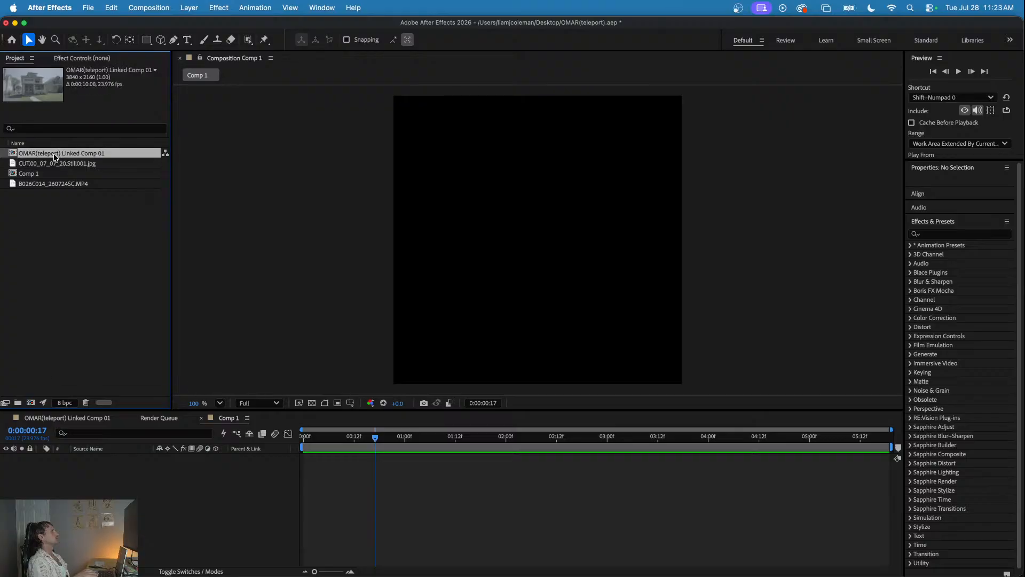
{"action": "right_click", "coordinate": [55, 154]}
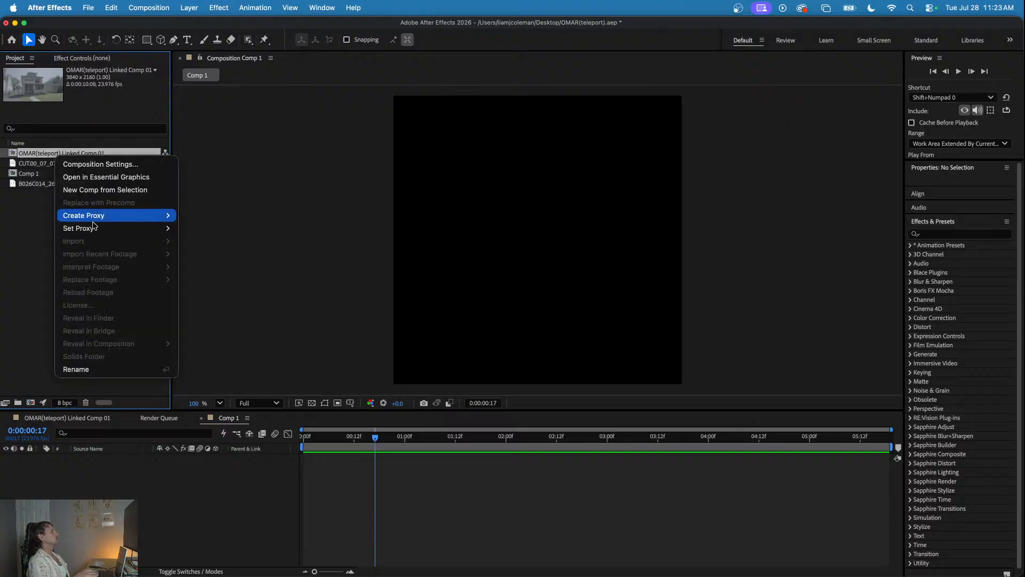
{"action": "left_click", "coordinate": [97, 165]}
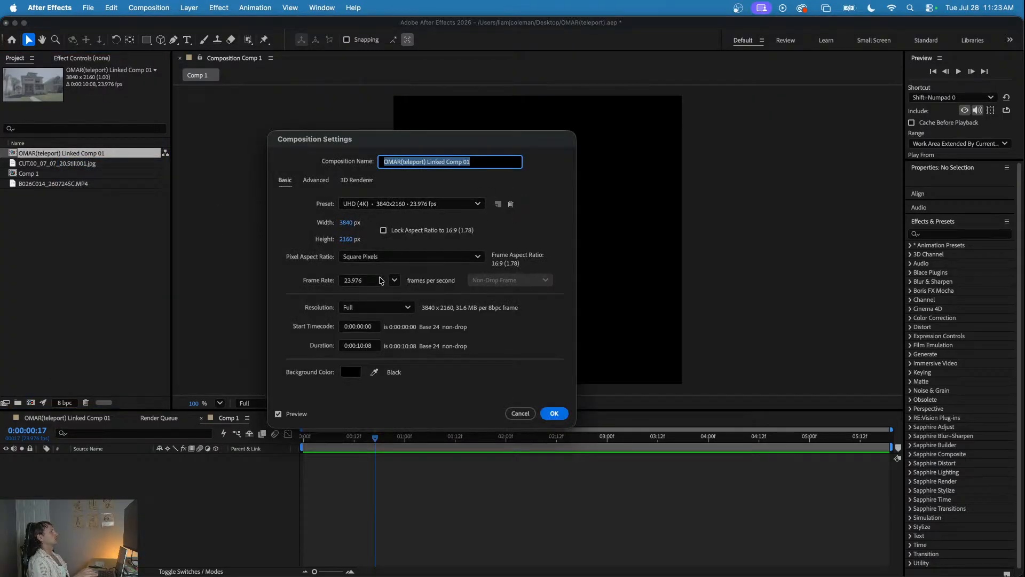
{"action": "left_click", "coordinate": [552, 412]}
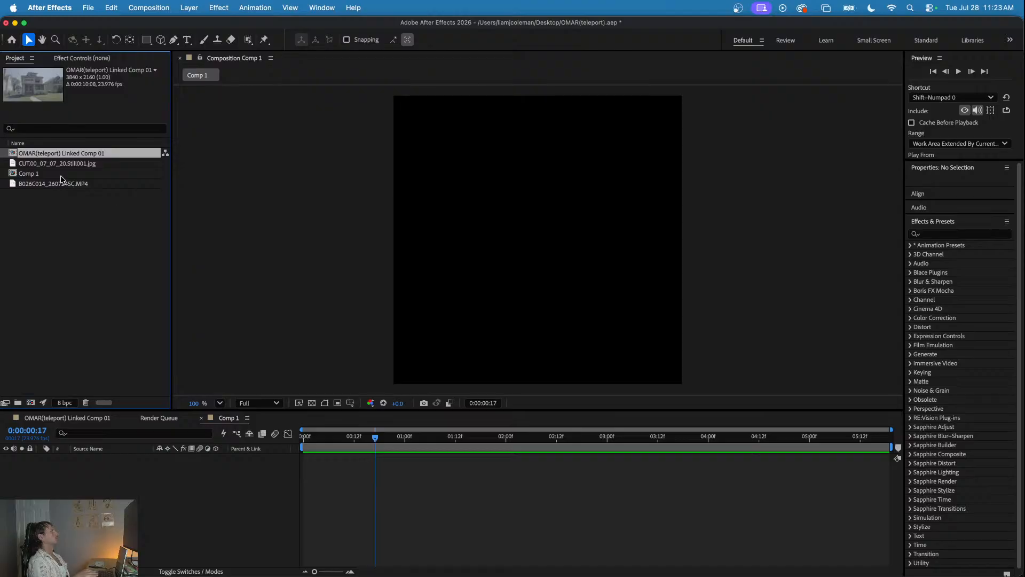
- Return to the start of Comp 1 and add a white solid layer to it
{"action": "left_click", "coordinate": [60, 175]}
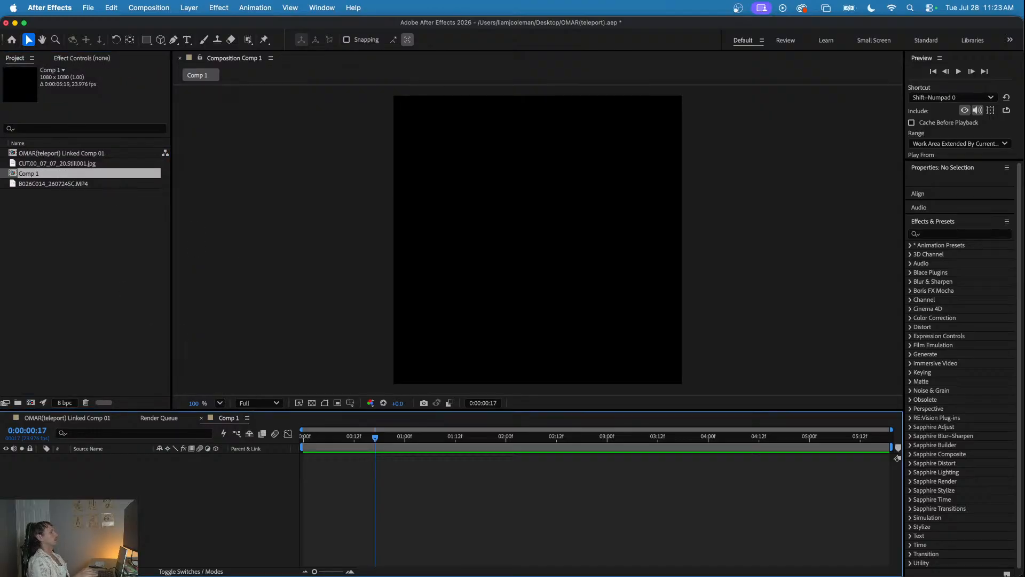
{"action": "left_click_drag", "start_coordinate": [364, 435], "coordinate": [295, 435]}
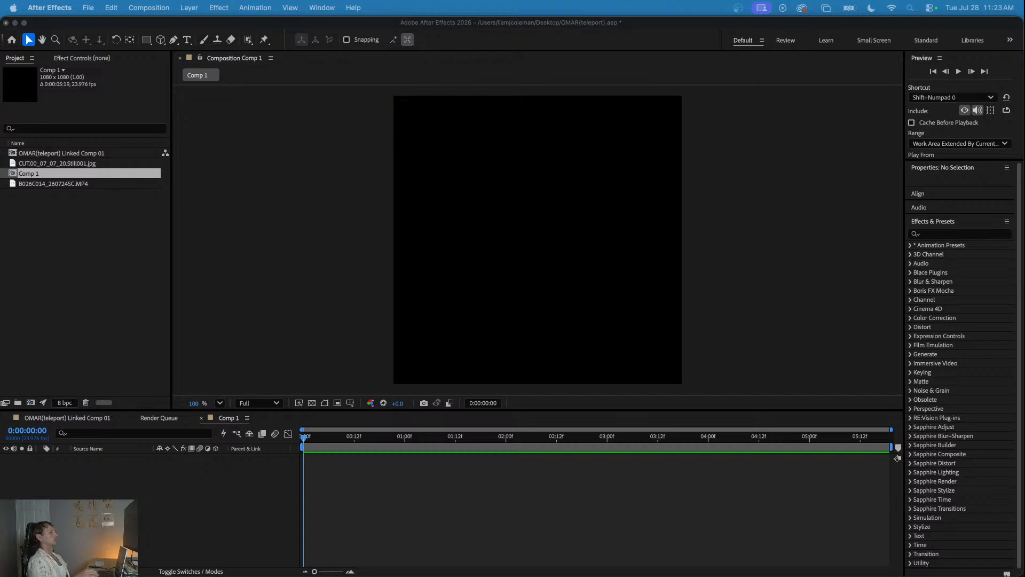
{"action": "left_click", "coordinate": [77, 302]}
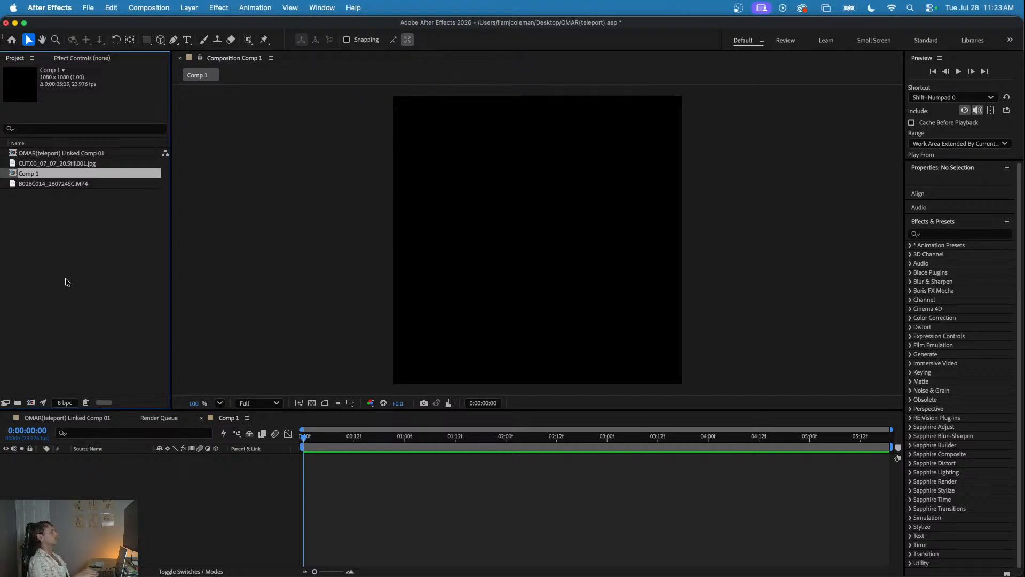
{"action": "left_click", "coordinate": [73, 286]}
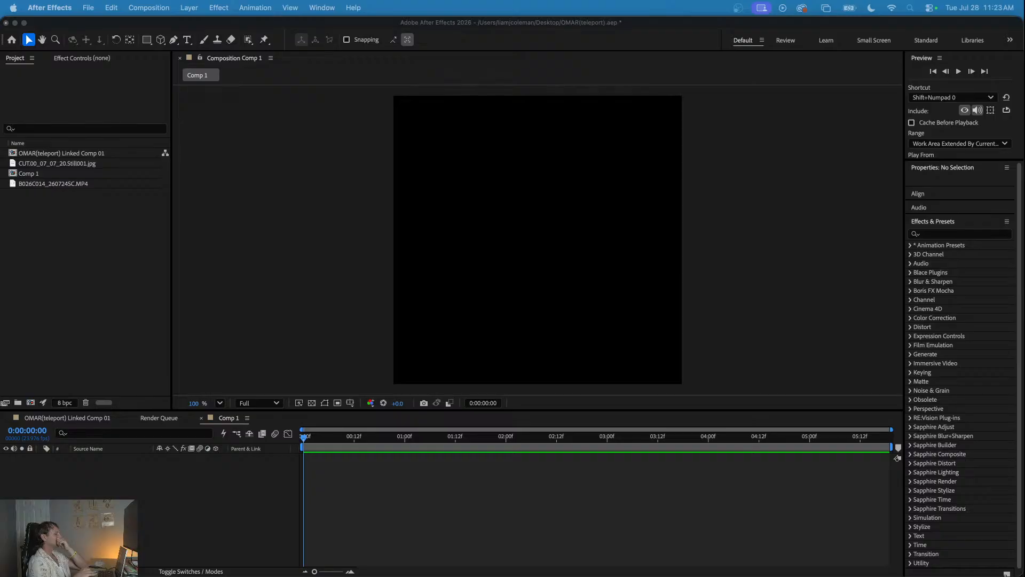
{"action": "right_click", "coordinate": [43, 279]}
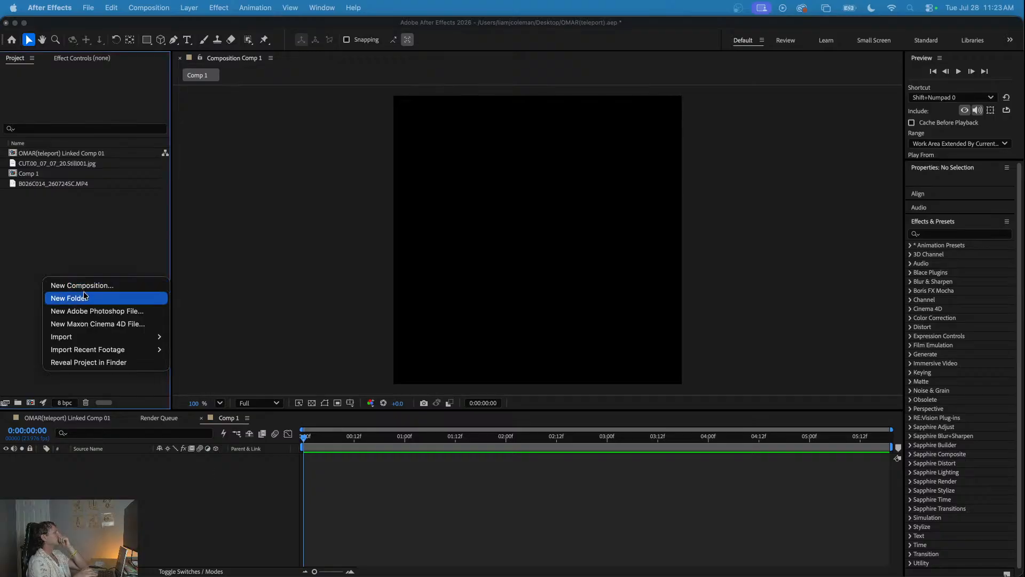
{"action": "left_click", "coordinate": [68, 475]}
{"action": "right_click", "coordinate": [52, 496]}
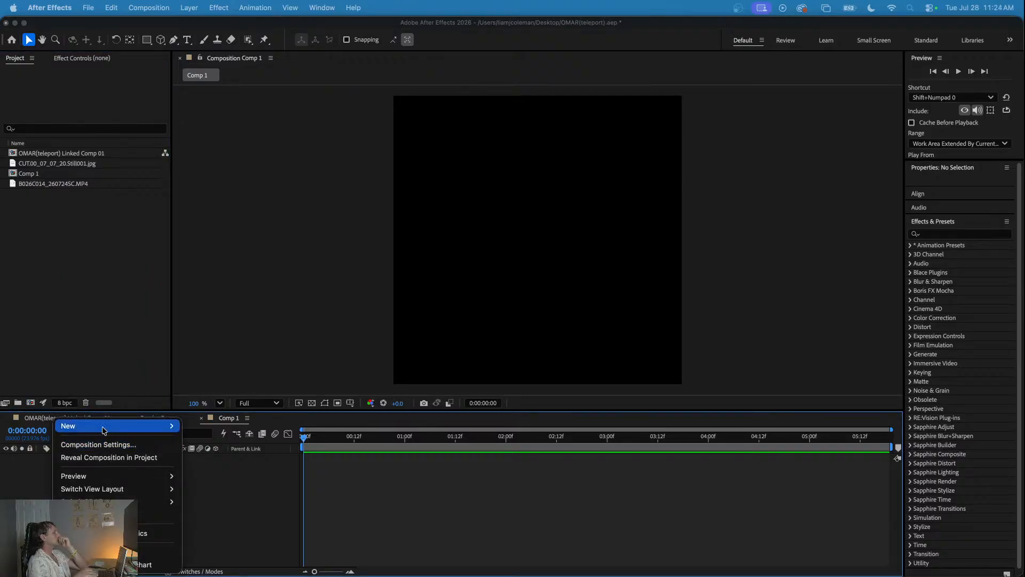
{"action": "mouse_move", "coordinate": [104, 426]}
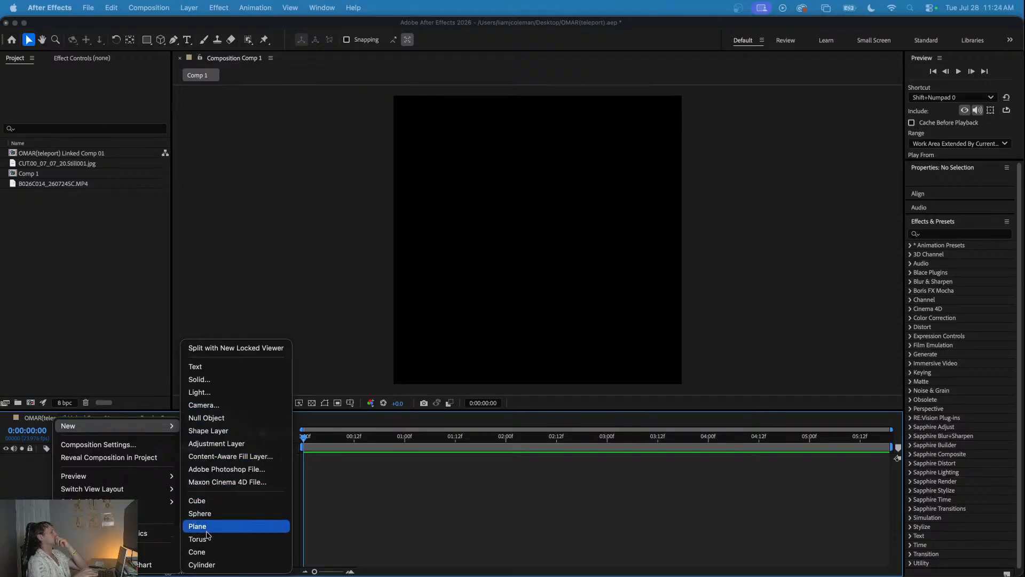
{"action": "left_click", "coordinate": [212, 381]}
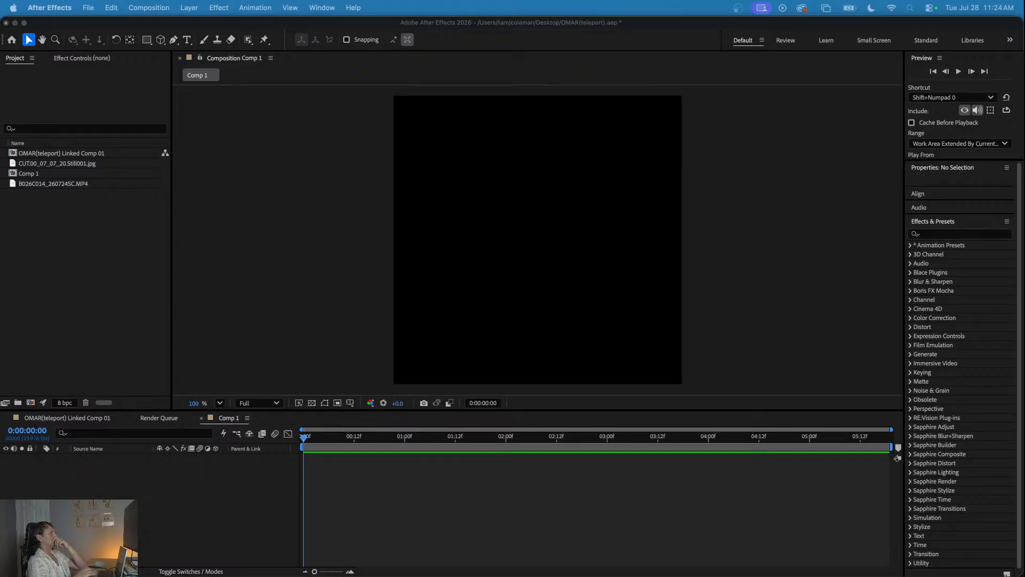
{"action": "key", "text": "Return"}
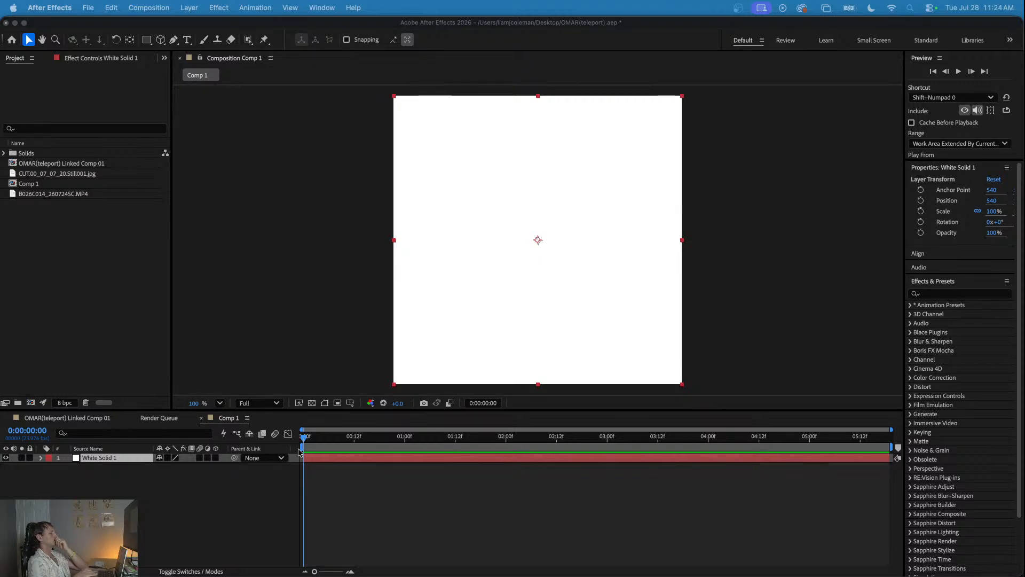
- Apply an ellipse mask that fills the full frame of the white solid
{"action": "left_click", "coordinate": [149, 41]}
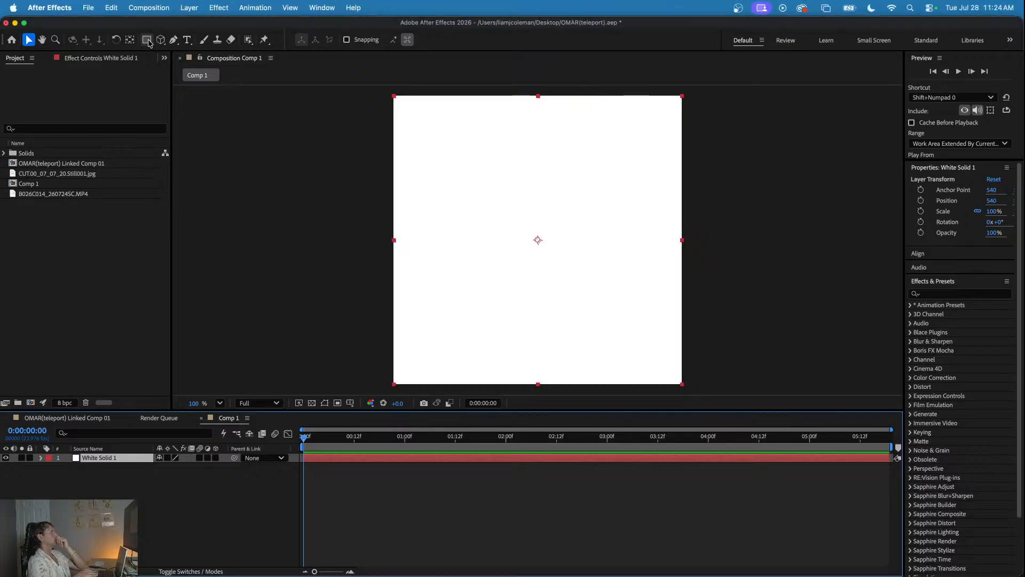
{"action": "left_click", "coordinate": [148, 41]}
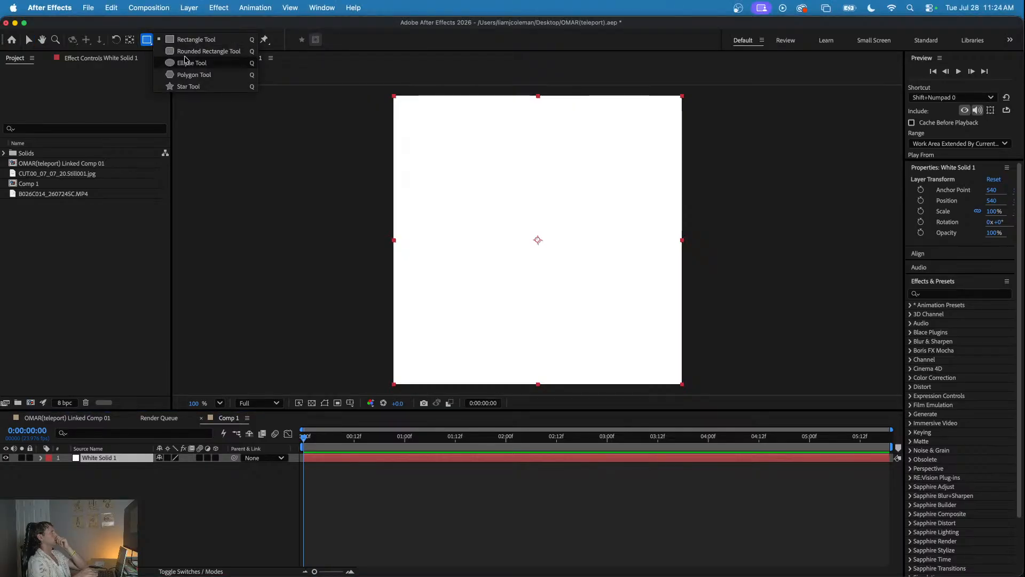
{"action": "left_click", "coordinate": [190, 78]}
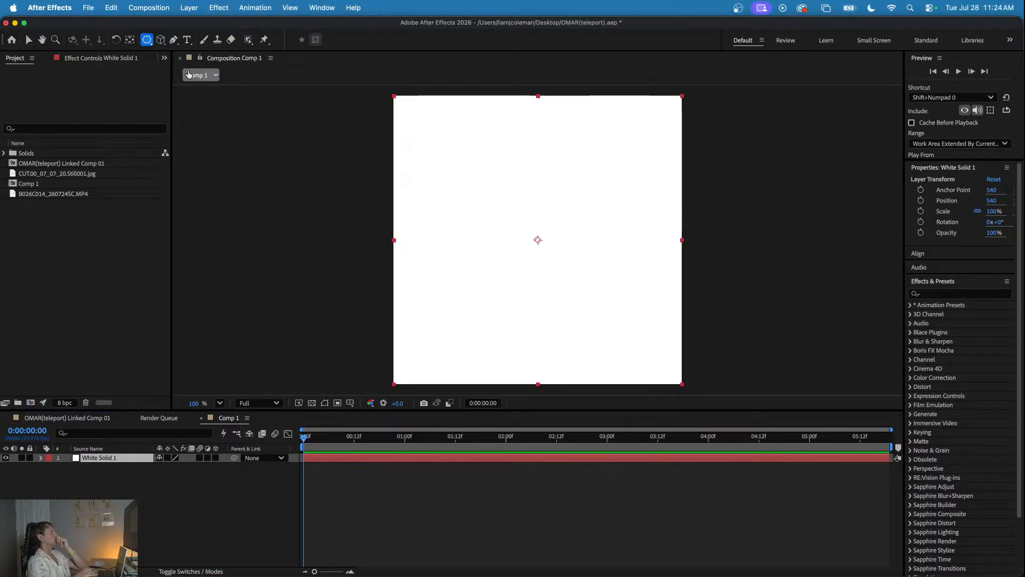
{"action": "left_click", "coordinate": [151, 43]}
{"action": "left_click", "coordinate": [191, 62]}
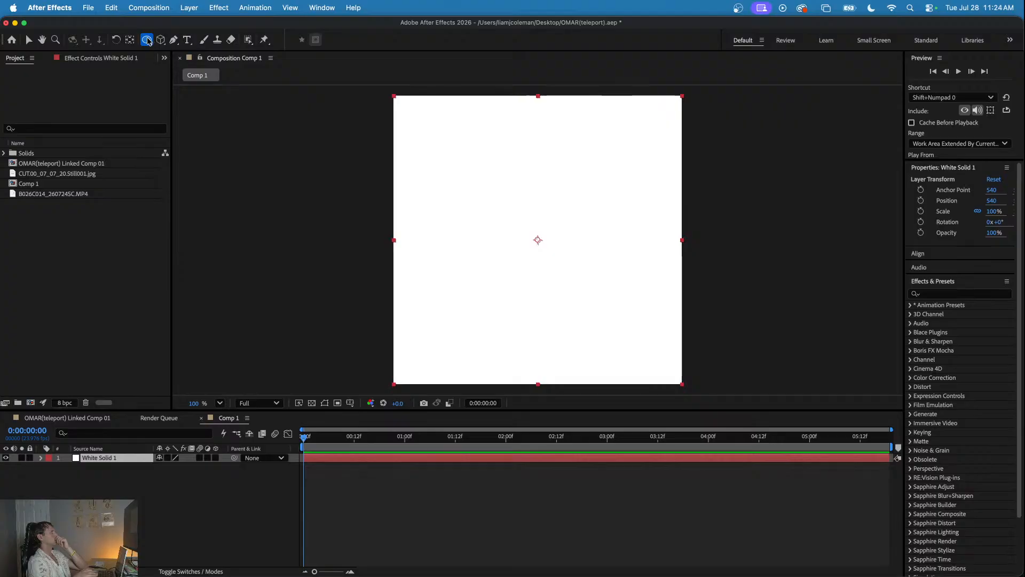
{"action": "double_click", "coordinate": [147, 41]}
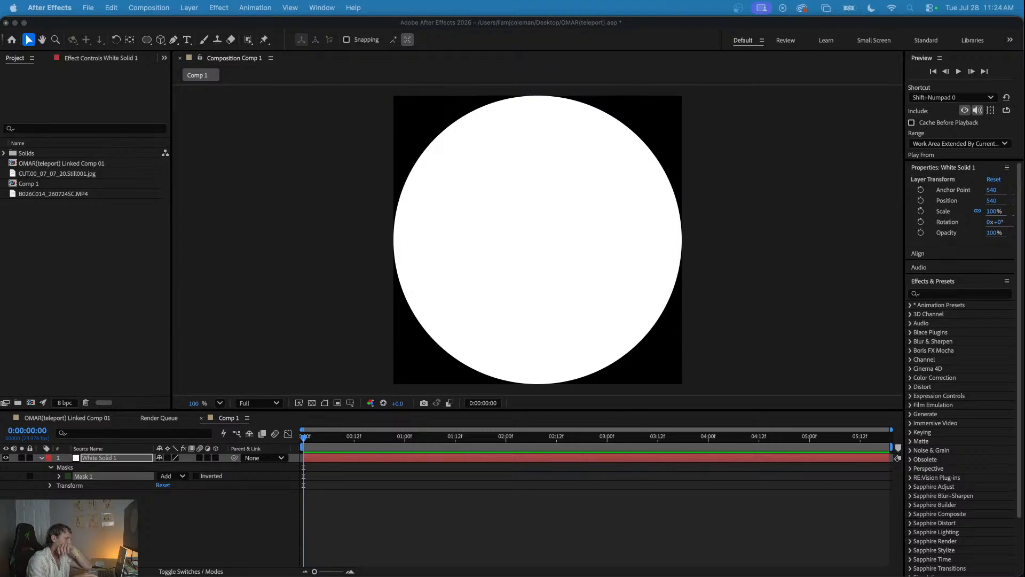
- Set the Mask Feather of the solid's ellipse mask to 55 pixels
{"action": "left_click", "coordinate": [57, 478]}
{"action": "left_click", "coordinate": [59, 476]}
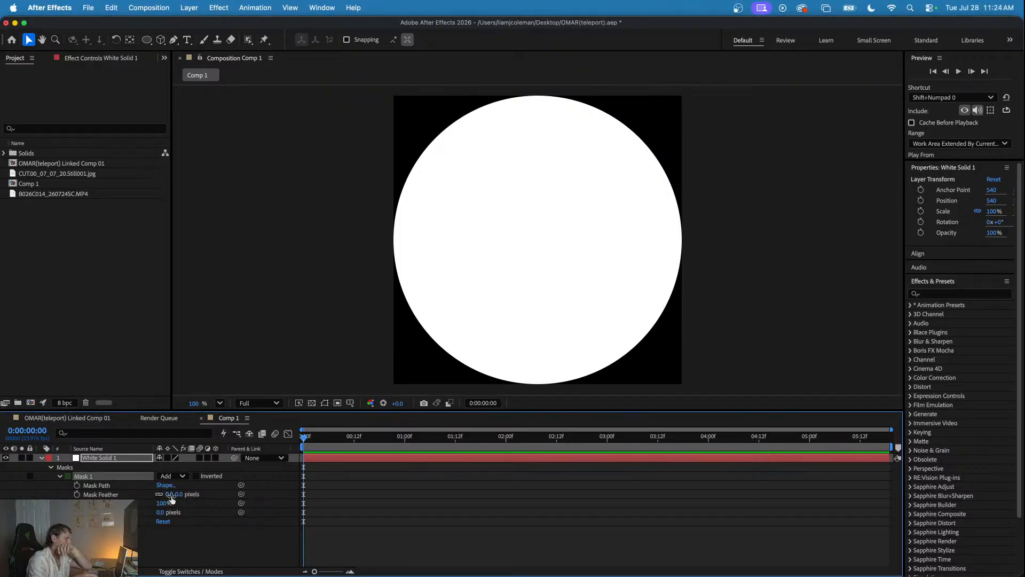
{"action": "left_click", "coordinate": [171, 494]}
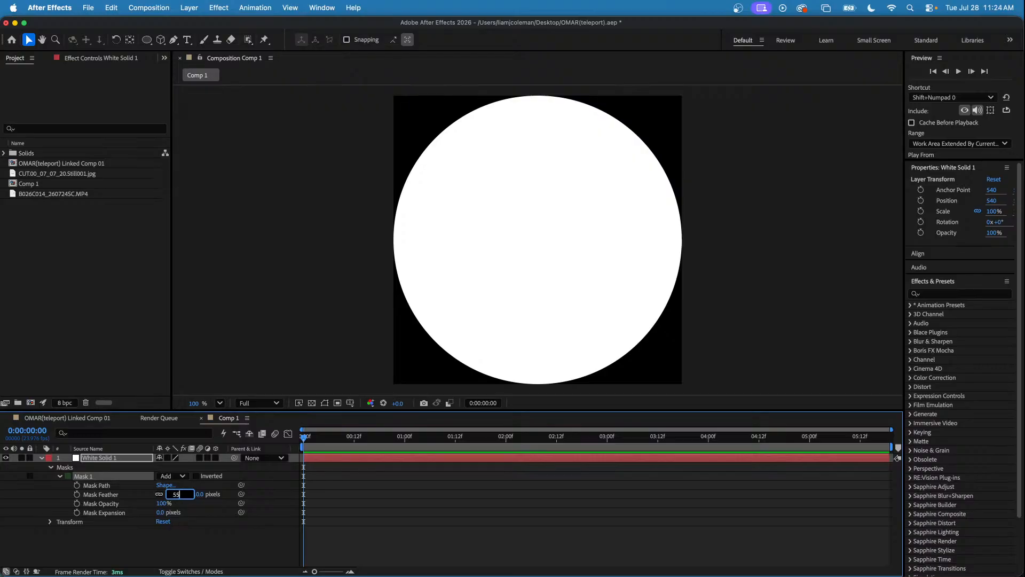
{"action": "key", "text": "Return"}
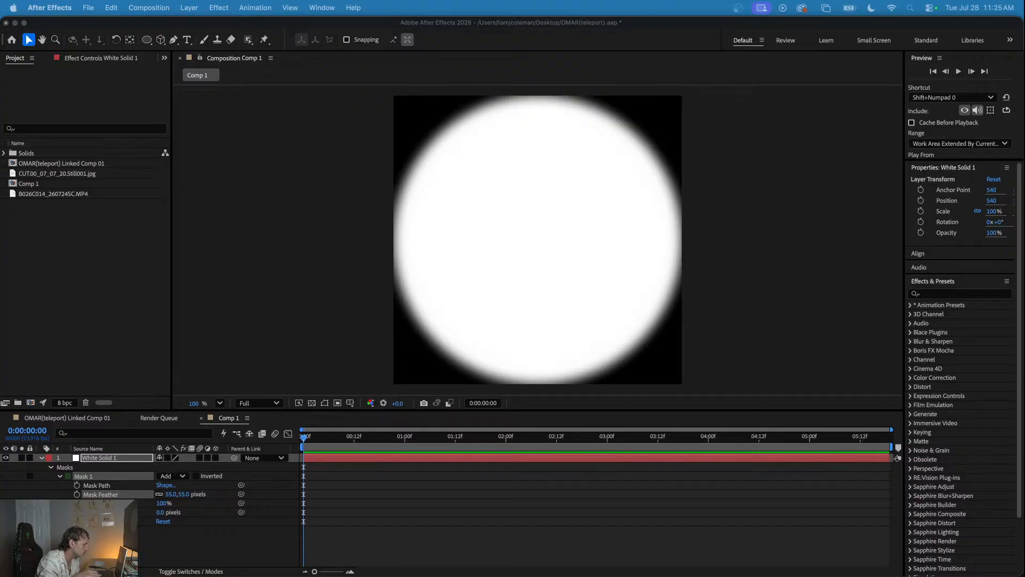
- Try a Mask Expansion of 34 pixels on the ellipse mask
{"action": "left_click", "coordinate": [160, 514]}
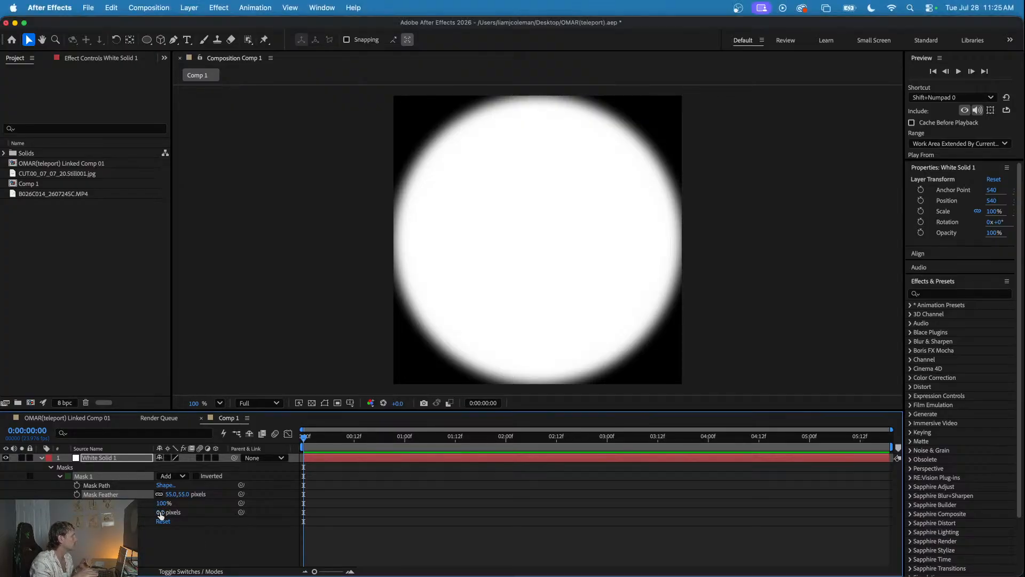
{"action": "left_click", "coordinate": [159, 515]}
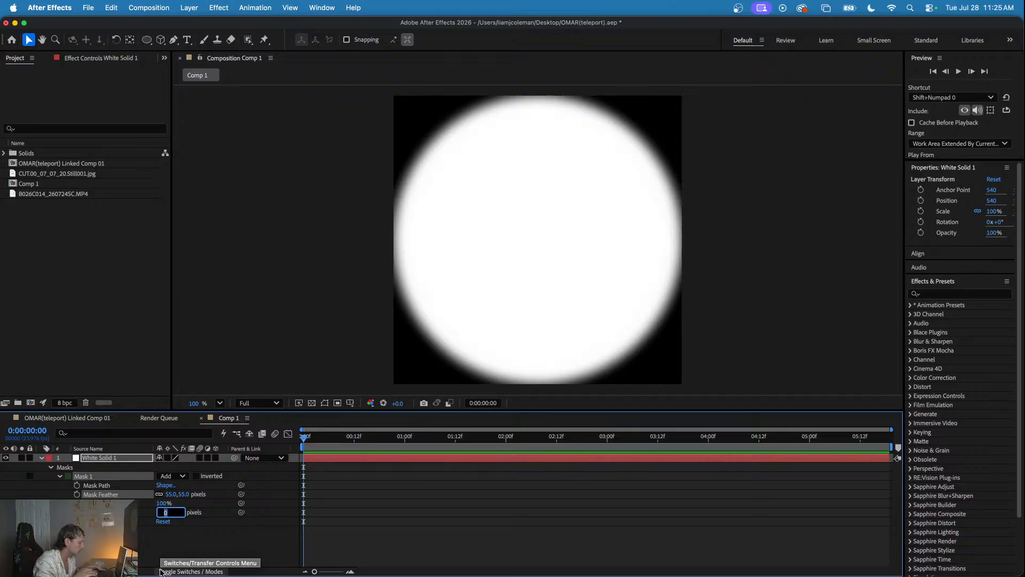
{"action": "type", "text": "34"}
{"action": "key", "text": "Return"}
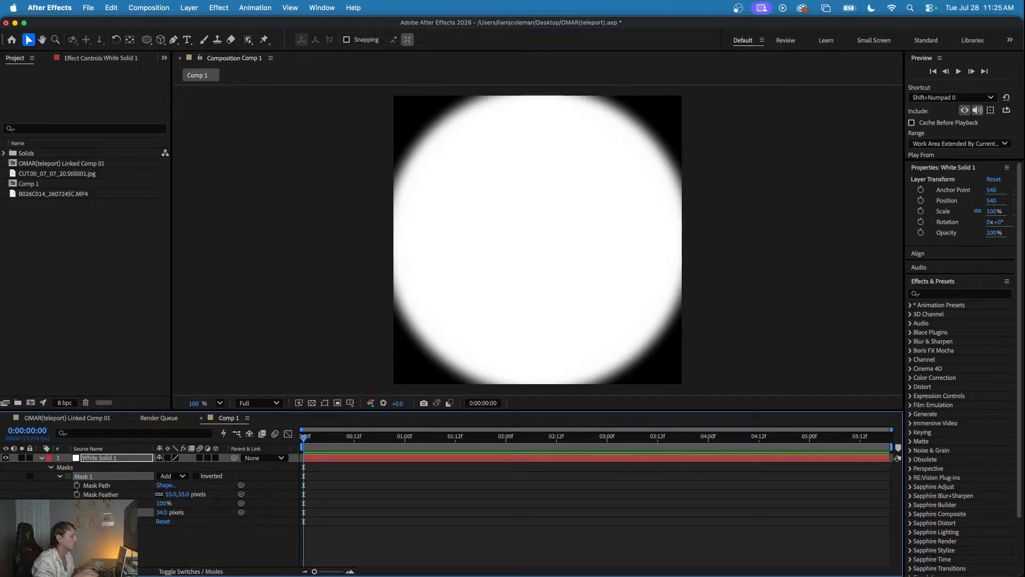
- Set the ellipse mask's Mask Expansion to -34 pixels
{"action": "key", "text": "super+Tab"}
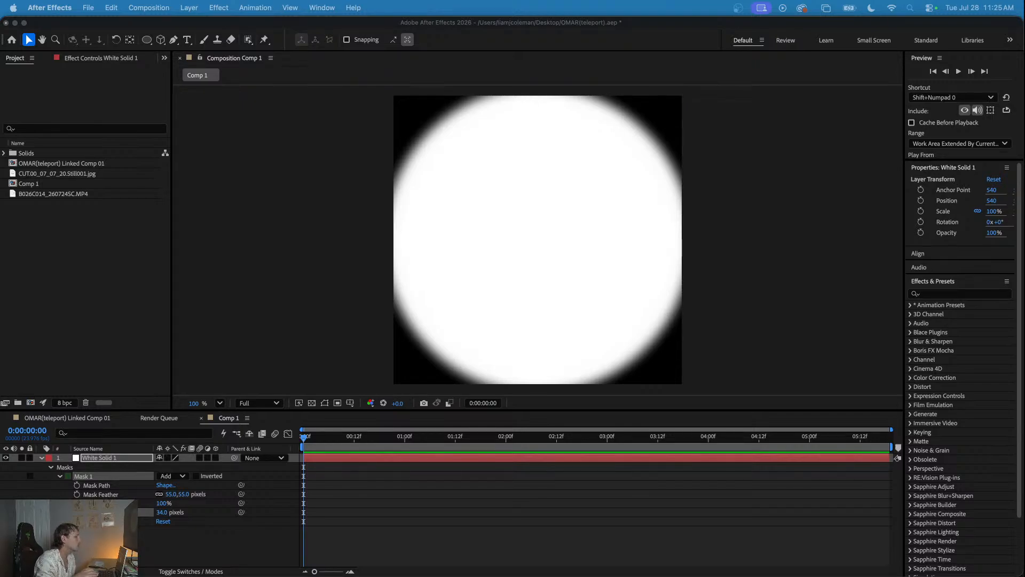
{"action": "left_click", "coordinate": [169, 519]}
{"action": "left_click", "coordinate": [162, 512]}
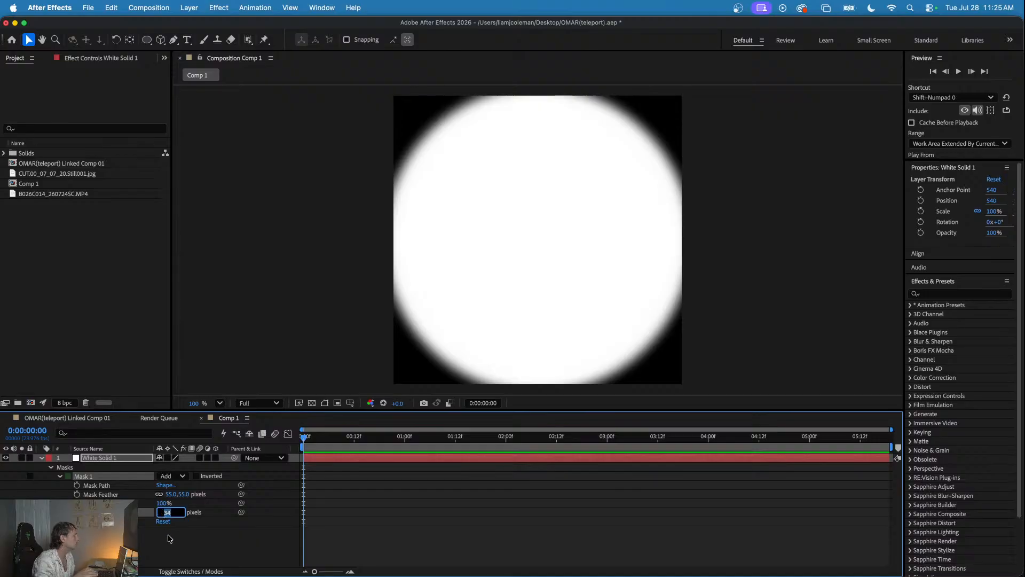
{"action": "type", "text": "-34"}
{"action": "key", "text": "Return"}
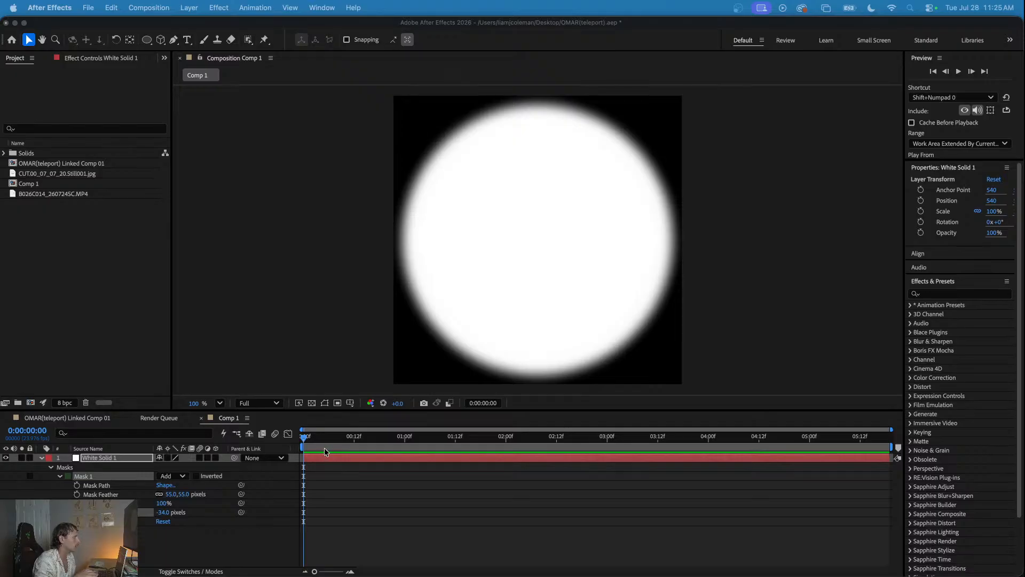
- Keyframe the Mask Expansion from -541 pixels at 0:00:00:00 to -34 pixels at about frame 19
{"action": "left_click_drag", "start_coordinate": [321, 439], "coordinate": [292, 445]}
{"action": "left_click", "coordinate": [166, 513]}
{"action": "left_click_drag", "start_coordinate": [165, 513], "coordinate": [100, 496]}
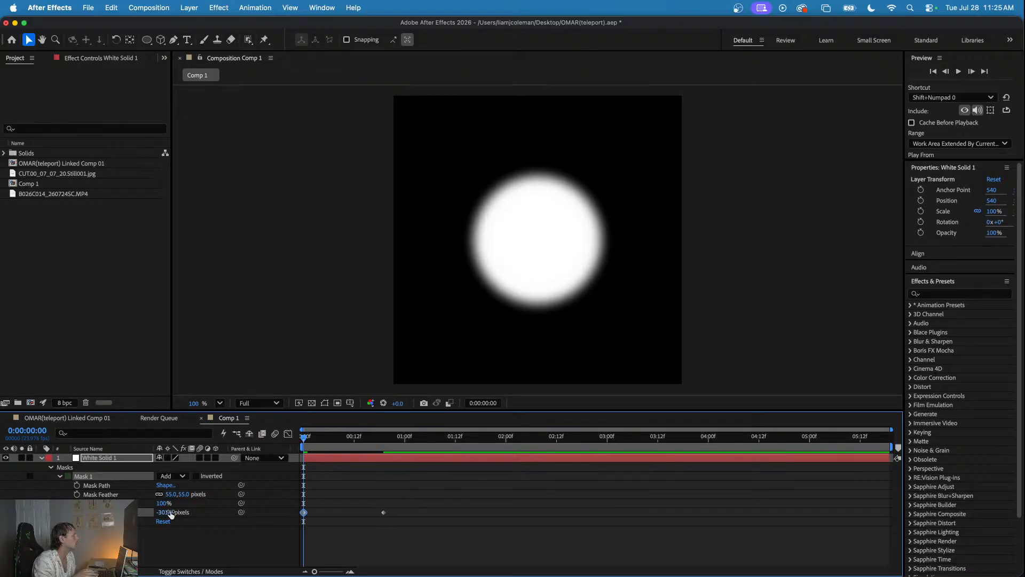
{"action": "left_click_drag", "start_coordinate": [171, 514], "coordinate": [113, 510]}
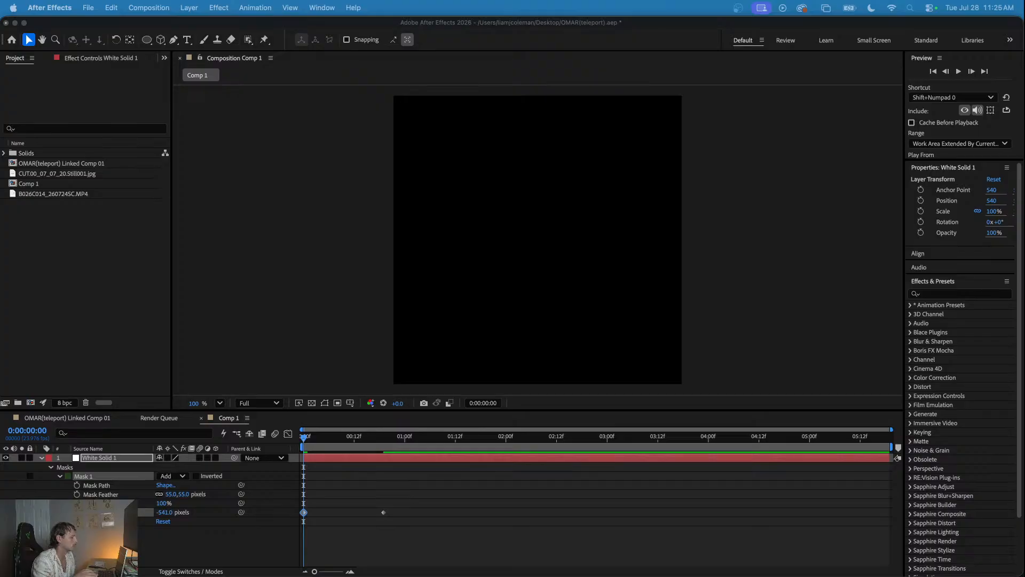
- Preview the growing circle animation from the start of the composition
{"action": "left_click", "coordinate": [329, 434]}
{"action": "key", "text": "space"}
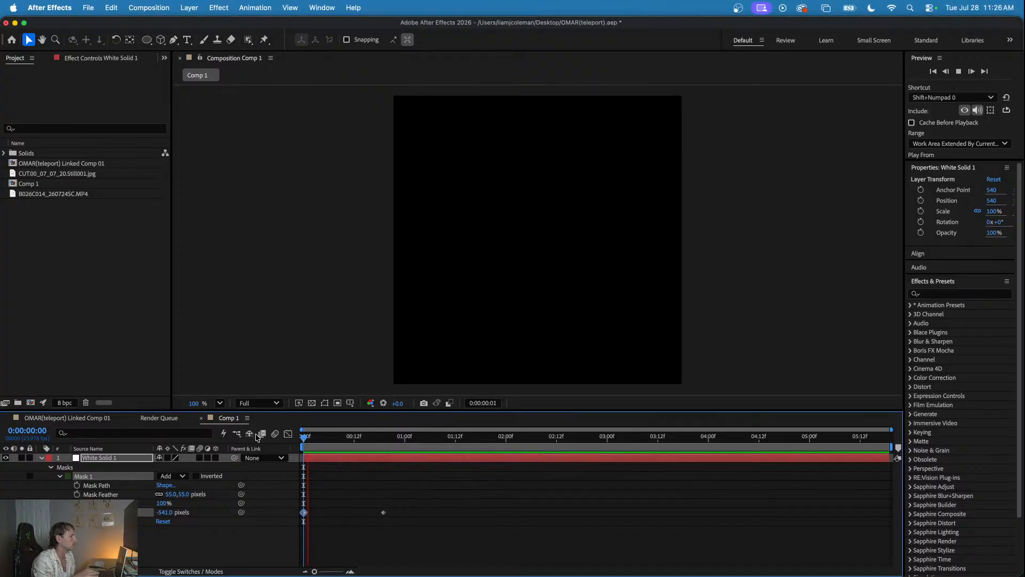
{"action": "key", "text": "space"}
{"action": "key", "text": "space"}
{"action": "key", "text": "space"}
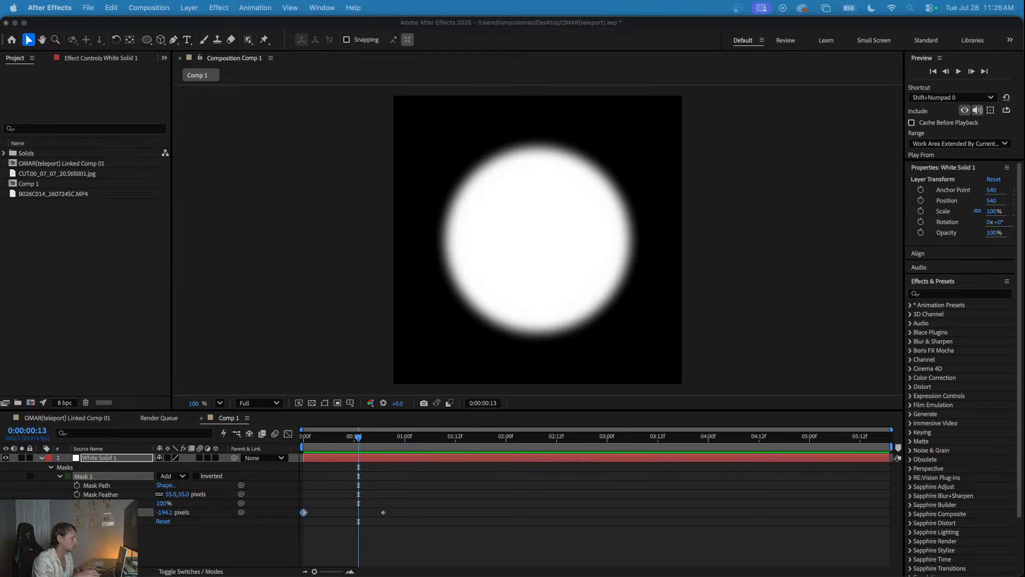
- Collapse the white solid's properties and duplicate the whole layer
{"action": "left_click", "coordinate": [109, 458]}
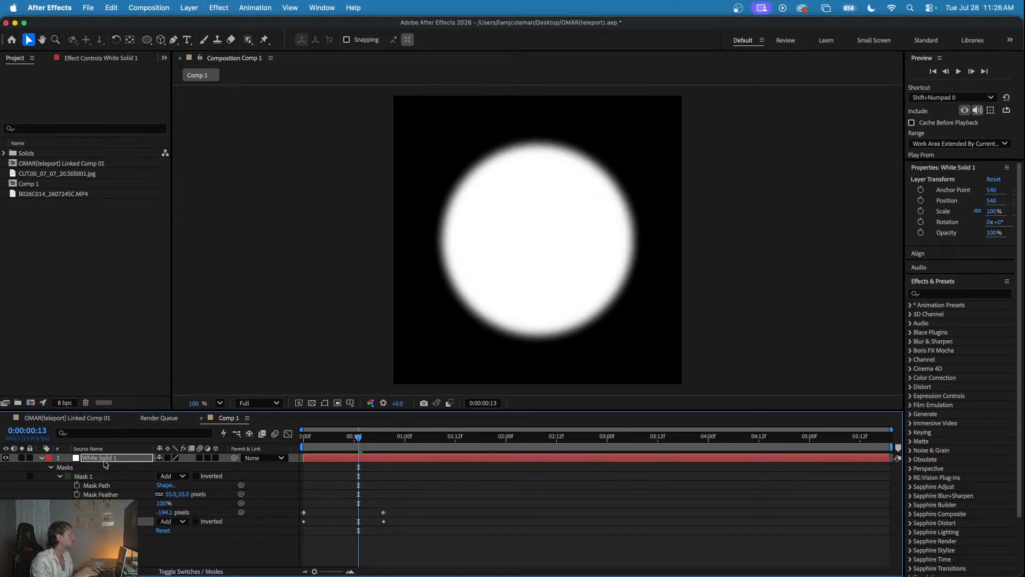
{"action": "left_click", "coordinate": [42, 458]}
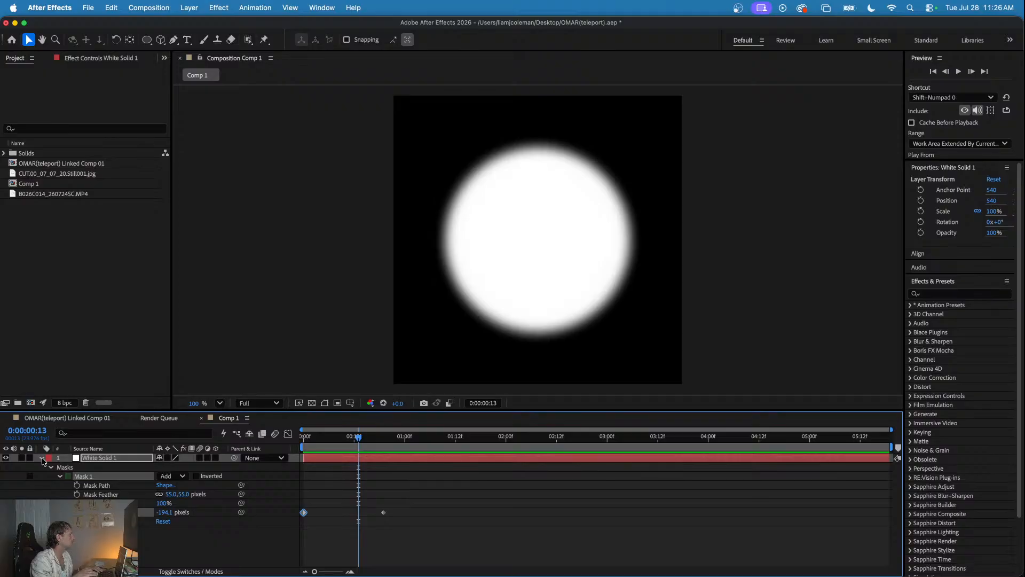
{"action": "left_click", "coordinate": [94, 460]}
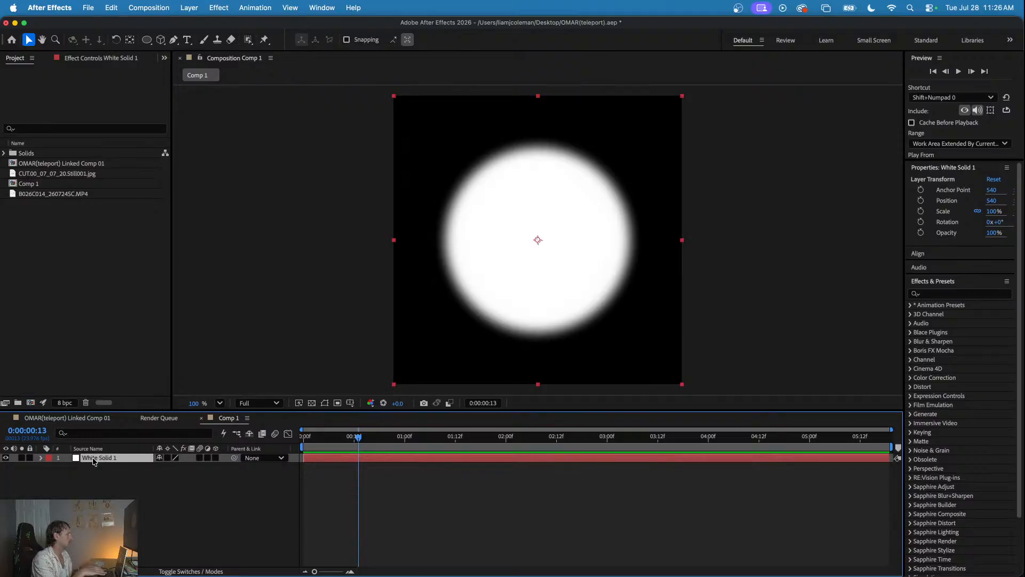
{"action": "key", "text": "super+d"}
{"action": "mouse_move", "coordinate": [348, 446]}
{"action": "left_mouse_down"}
{"action": "mouse_move", "coordinate": [293, 447]}
{"action": "mouse_move", "coordinate": [355, 446]}
{"action": "left_mouse_up"}
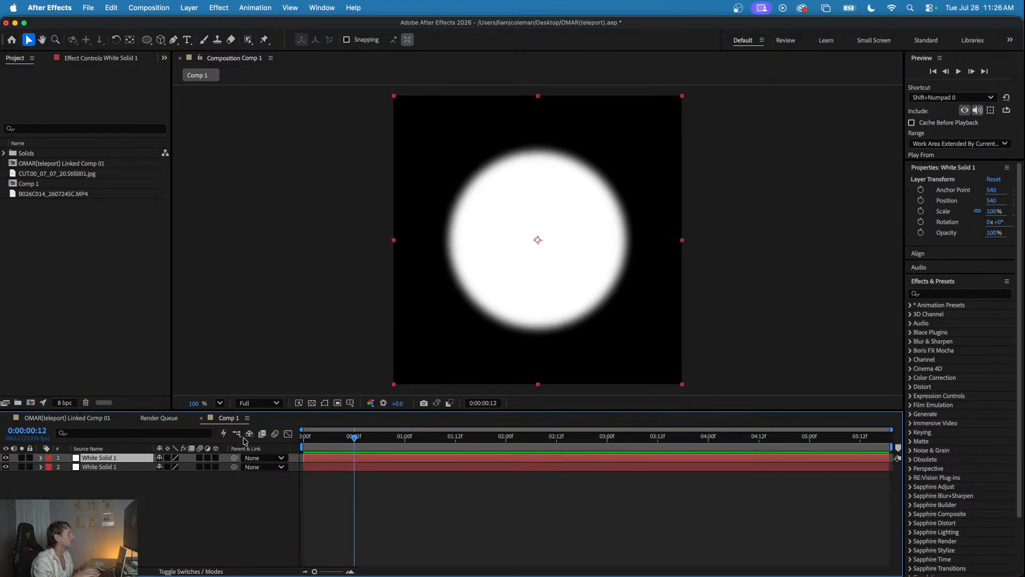
- Set the lower white solid's blending mode to Subtract and preview the result
{"action": "left_click", "coordinate": [106, 467]}
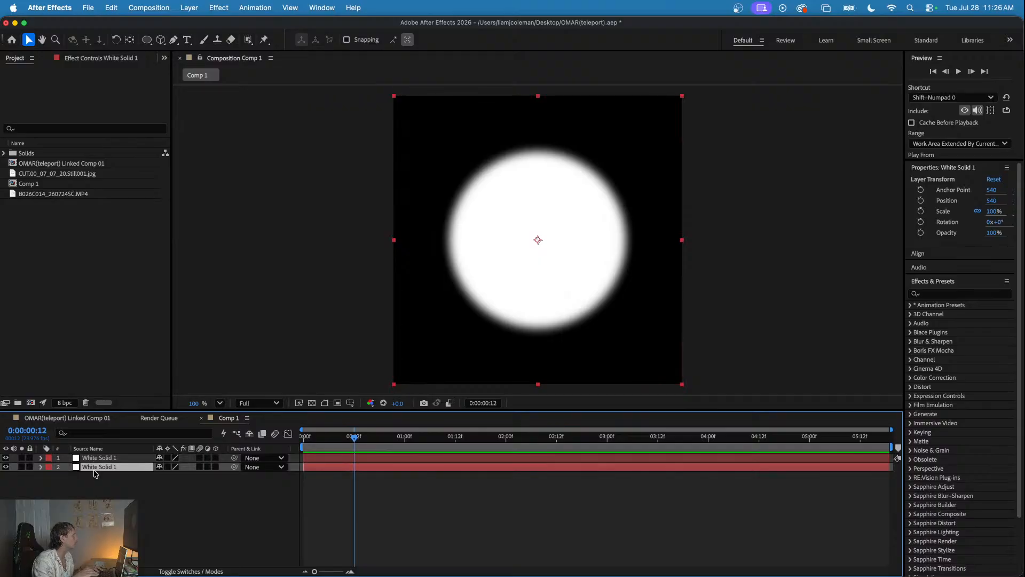
{"action": "left_click", "coordinate": [192, 571]}
{"action": "left_click", "coordinate": [185, 467]}
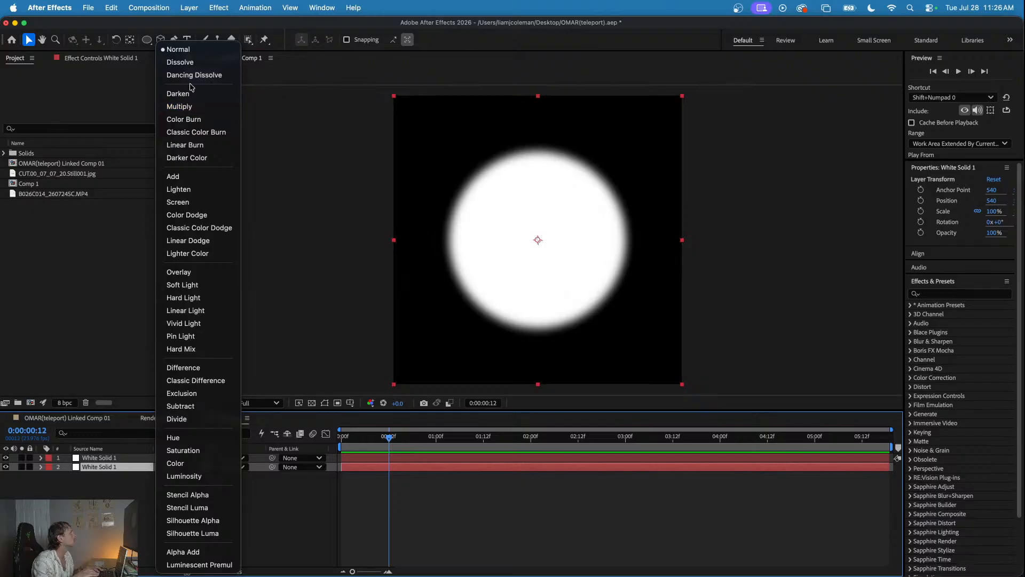
{"action": "left_click", "coordinate": [185, 407]}
{"action": "key", "text": "space"}
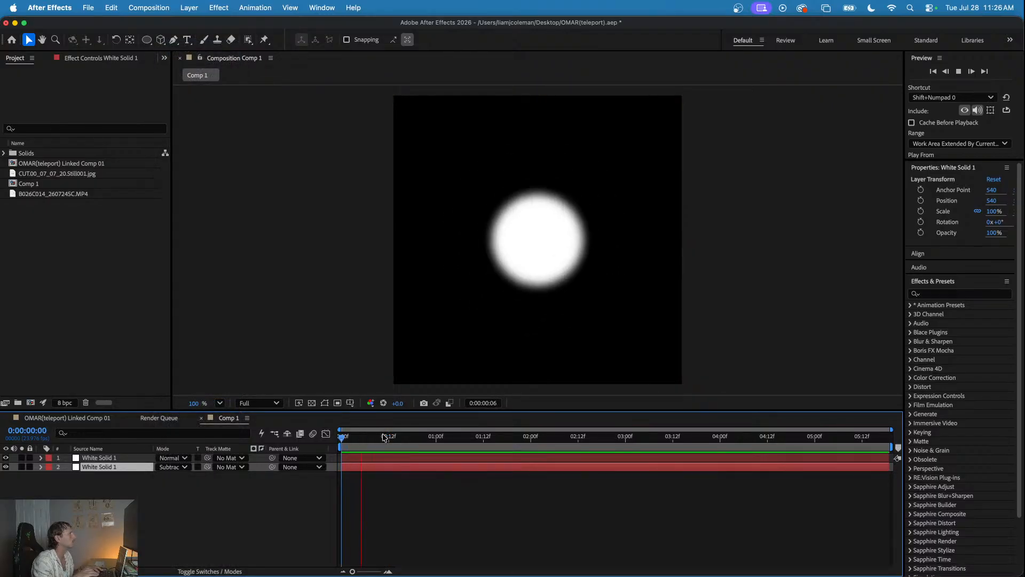
{"action": "key", "text": "space"}
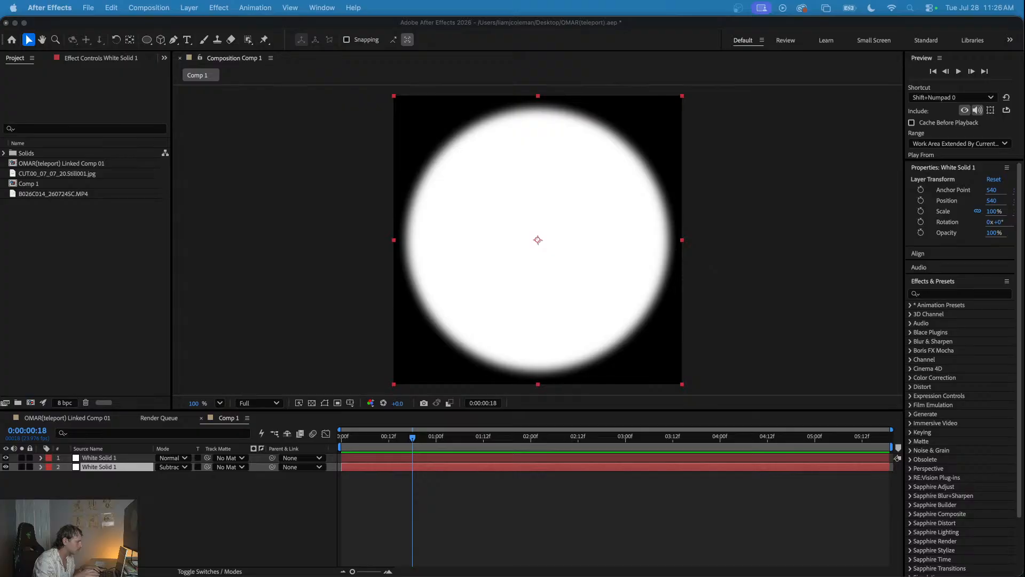
- Undo the Subtract blending mode and the layer duplication, and reveal the white solid's Mask 1 properties
{"action": "left_click", "coordinate": [144, 514]}
{"action": "key", "text": "super+z"}
{"action": "key", "text": "super+z"}
{"action": "key", "text": "space"}
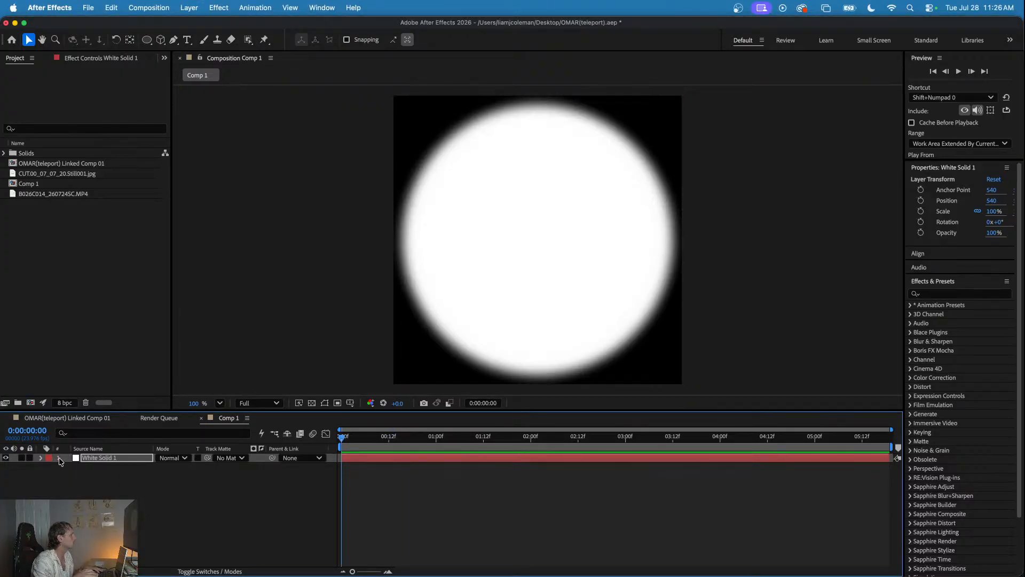
{"action": "left_click", "coordinate": [41, 458]}
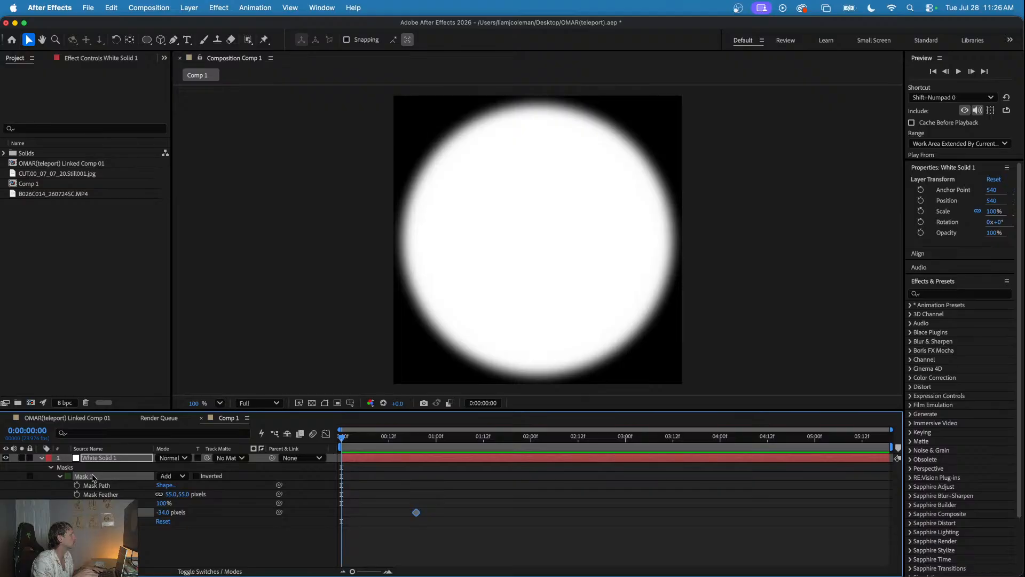
- Try a duplicate of Mask 1 set to Subtract, preview it, and undo the duplicate
{"action": "key", "text": "super+d"}
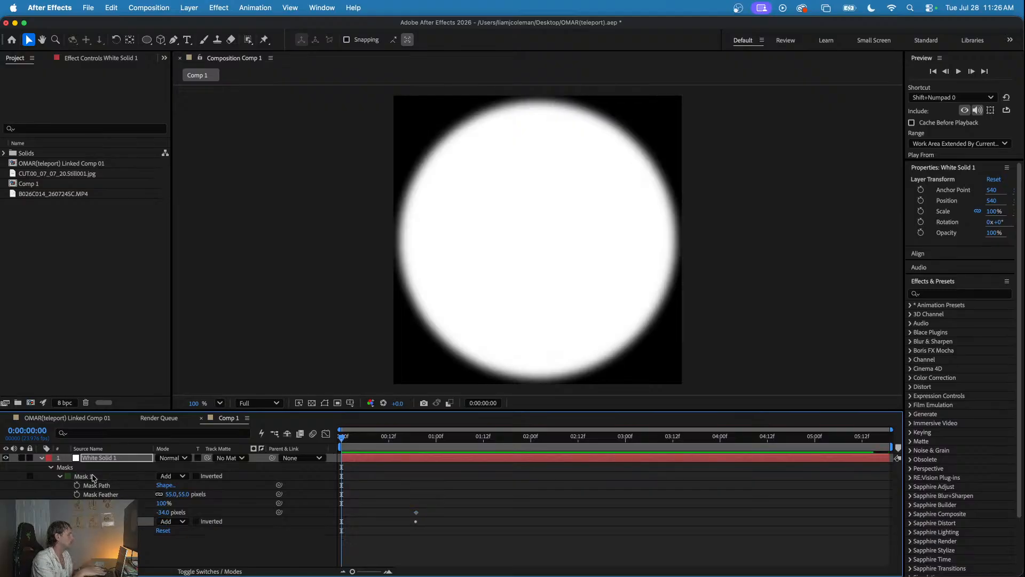
{"action": "left_click", "coordinate": [167, 521]}
{"action": "left_click", "coordinate": [176, 513]}
{"action": "key", "text": "space"}
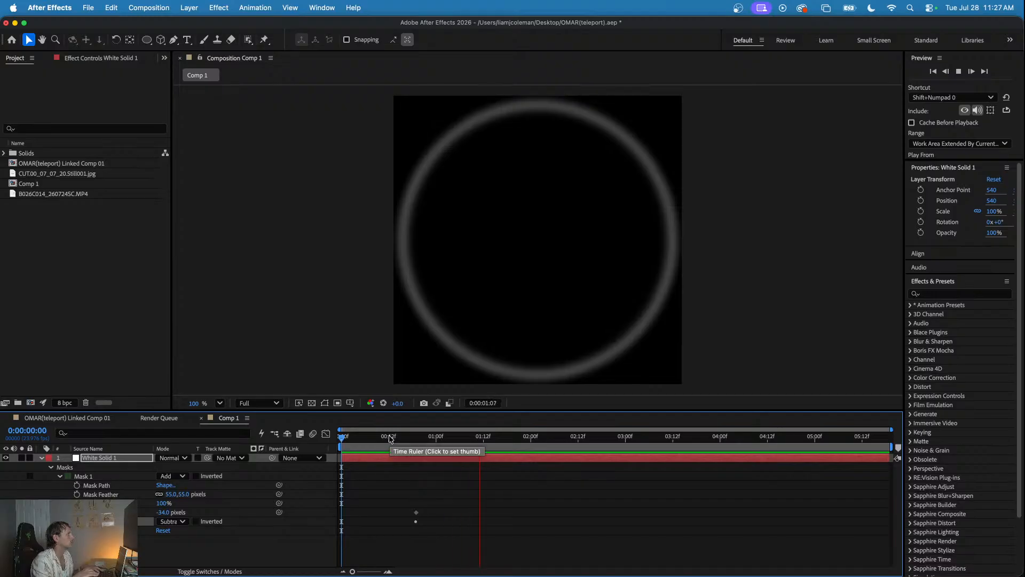
{"action": "key", "text": "space"}
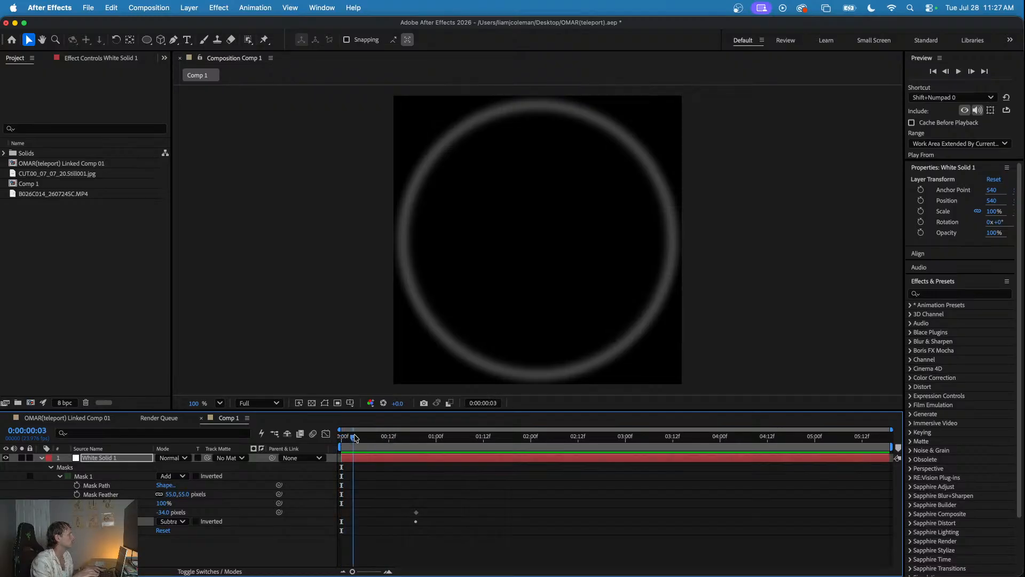
{"action": "key", "text": "super+z"}
{"action": "key", "text": "super+z"}
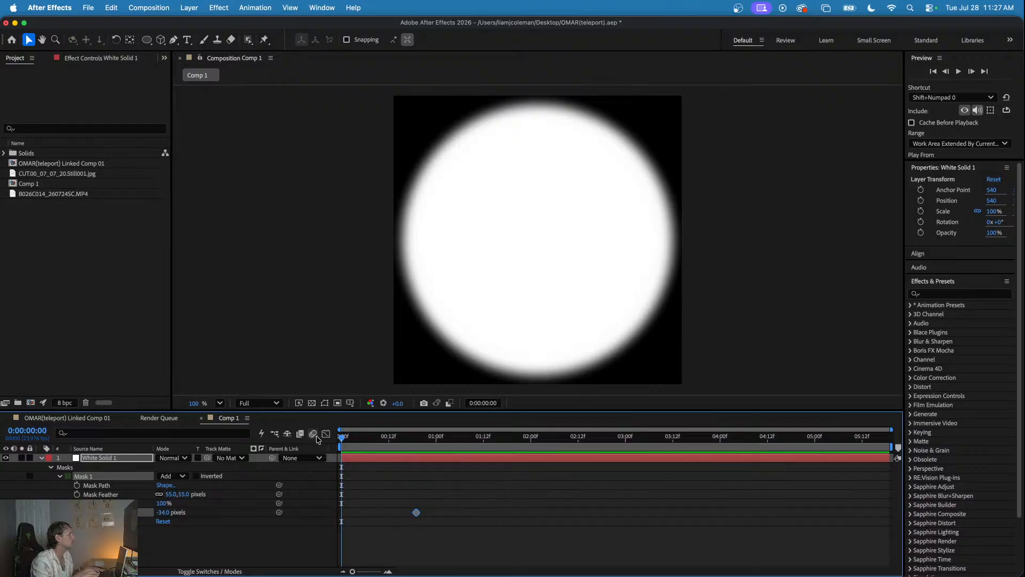
- Set Mask 1's Mask Expansion to -543 pixels at 0:00:00:00 and scrub through the first frames
{"action": "left_click_drag", "start_coordinate": [163, 513], "coordinate": [91, 513]}
{"action": "left_click_drag", "start_coordinate": [163, 511], "coordinate": [93, 512]}
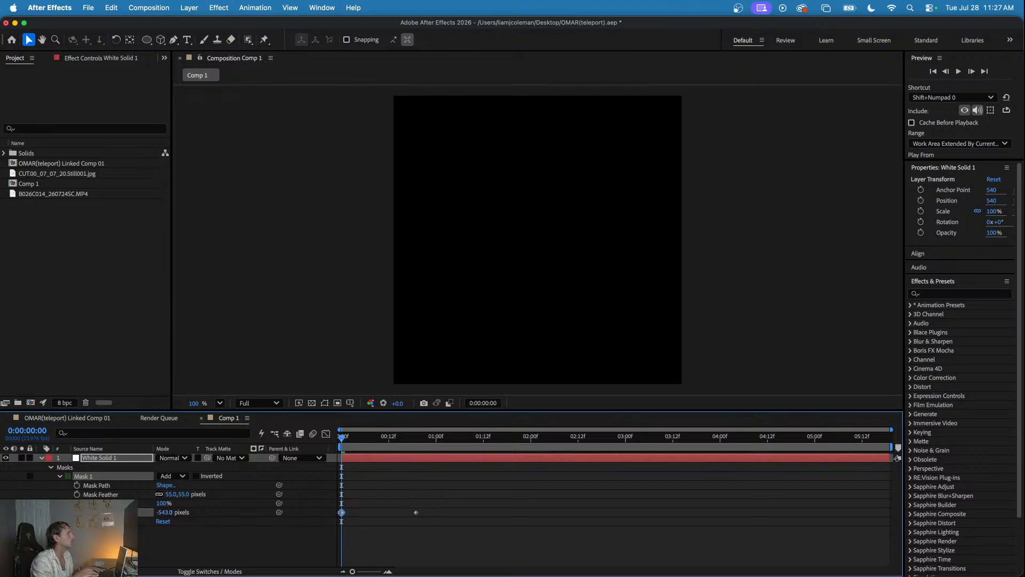
{"action": "mouse_move", "coordinate": [357, 437]}
{"action": "left_mouse_down"}
{"action": "mouse_move", "coordinate": [412, 436]}
{"action": "mouse_move", "coordinate": [342, 437]}
{"action": "left_mouse_up"}
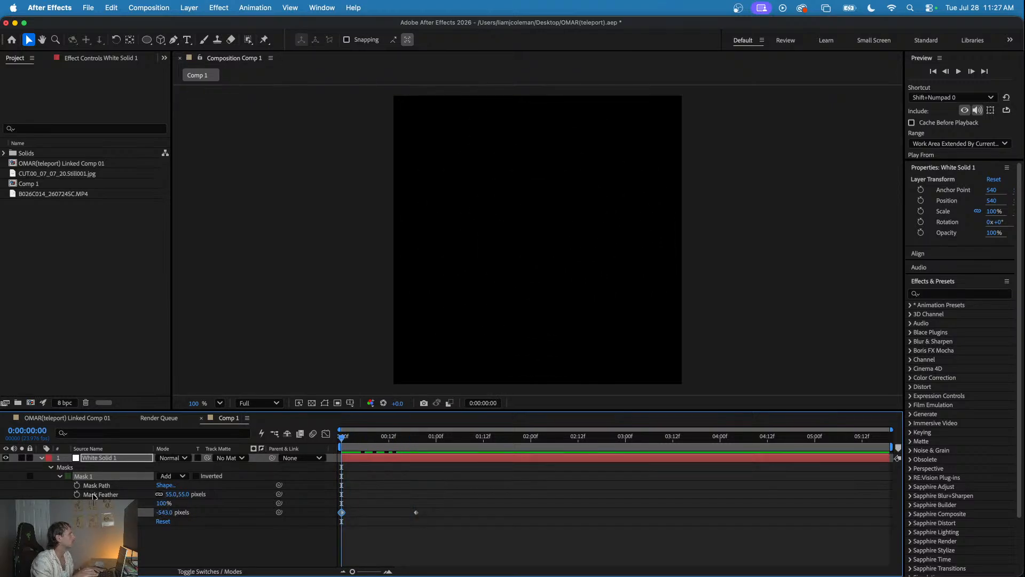
- Duplicate Mask 1 on the white solid, set the copy's mask mode to Subtract, and preview the animation
{"action": "key", "text": "super+d"}
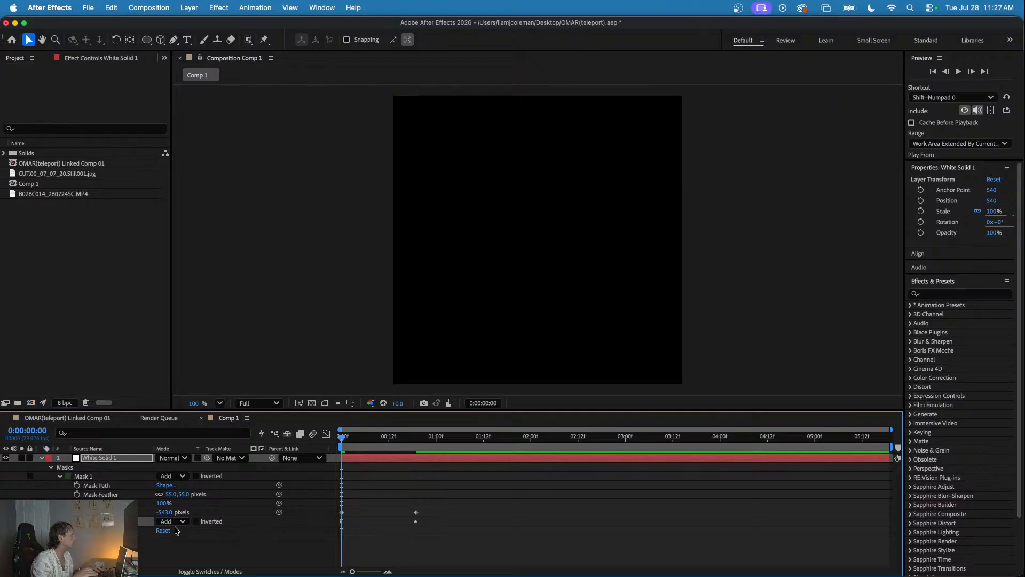
{"action": "left_click", "coordinate": [172, 521]}
{"action": "left_click", "coordinate": [180, 513]}
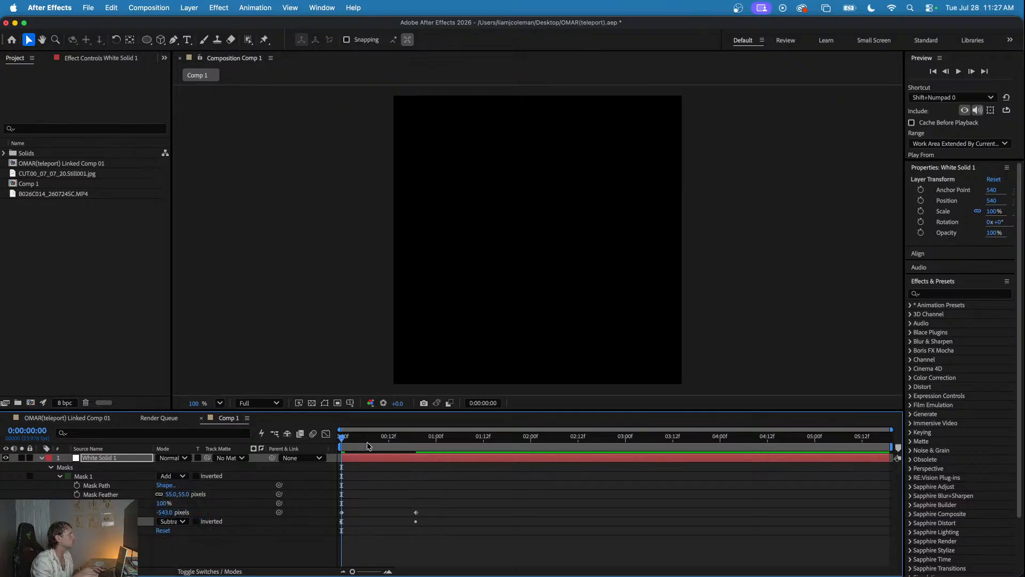
{"action": "key", "text": "space"}
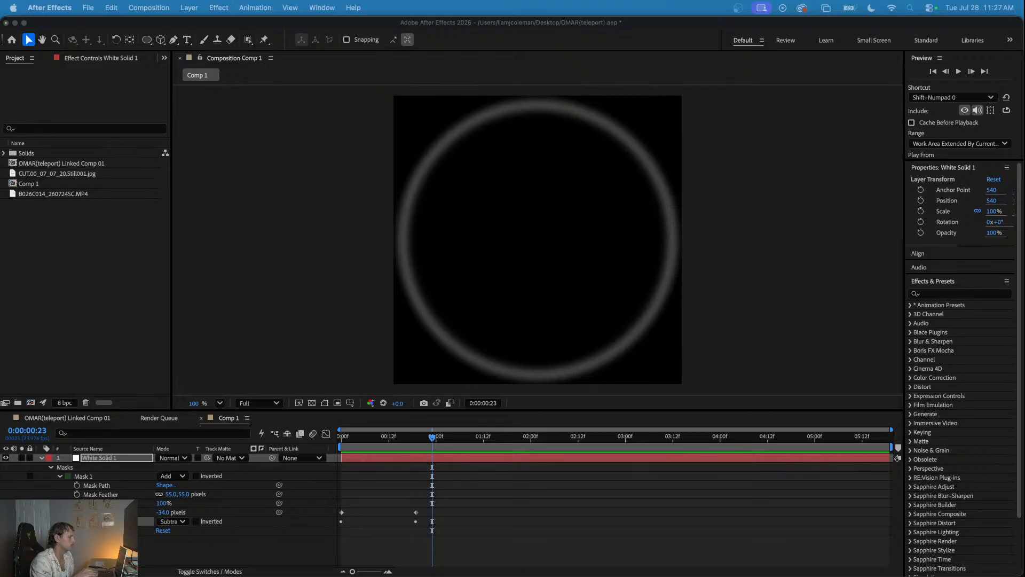
- Reveal the Subtract mask's properties and move both masks' end Mask Expansion keyframes to about 0:00:01:09
{"action": "left_click", "coordinate": [422, 540]}
{"action": "left_click_drag", "start_coordinate": [448, 493], "coordinate": [392, 536]}
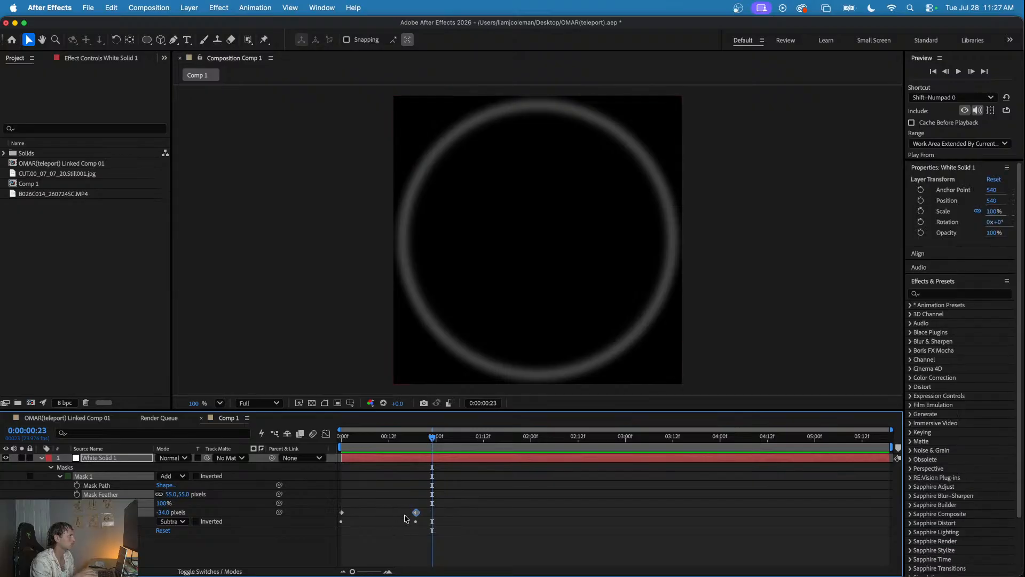
{"action": "left_click", "coordinate": [59, 521]}
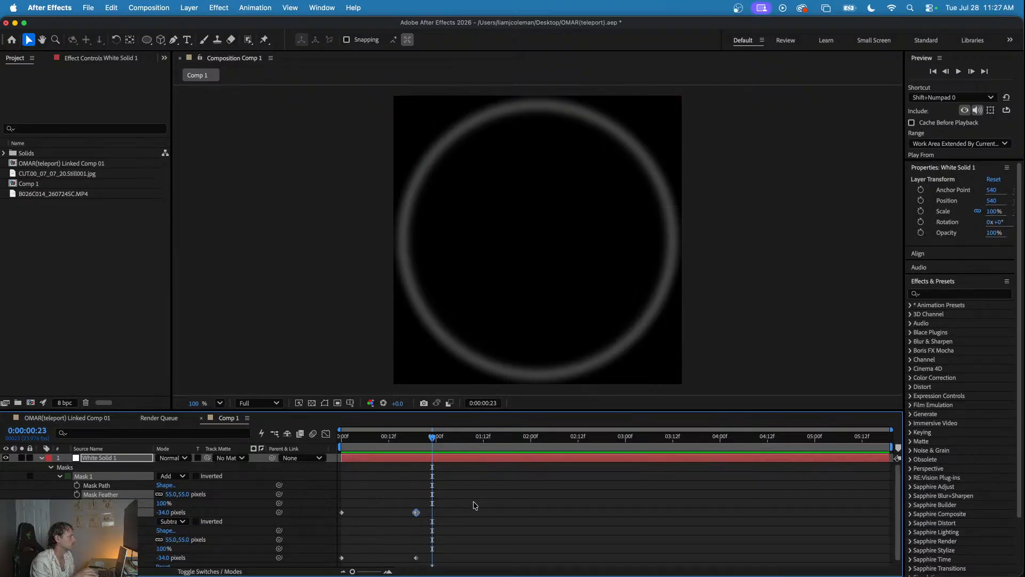
{"action": "scroll", "coordinate": [474, 502], "scroll_direction": "down", "scroll_amount": 1}
{"action": "left_click_drag", "start_coordinate": [466, 483], "coordinate": [403, 572]}
{"action": "left_click_drag", "start_coordinate": [417, 509], "coordinate": [429, 508]}
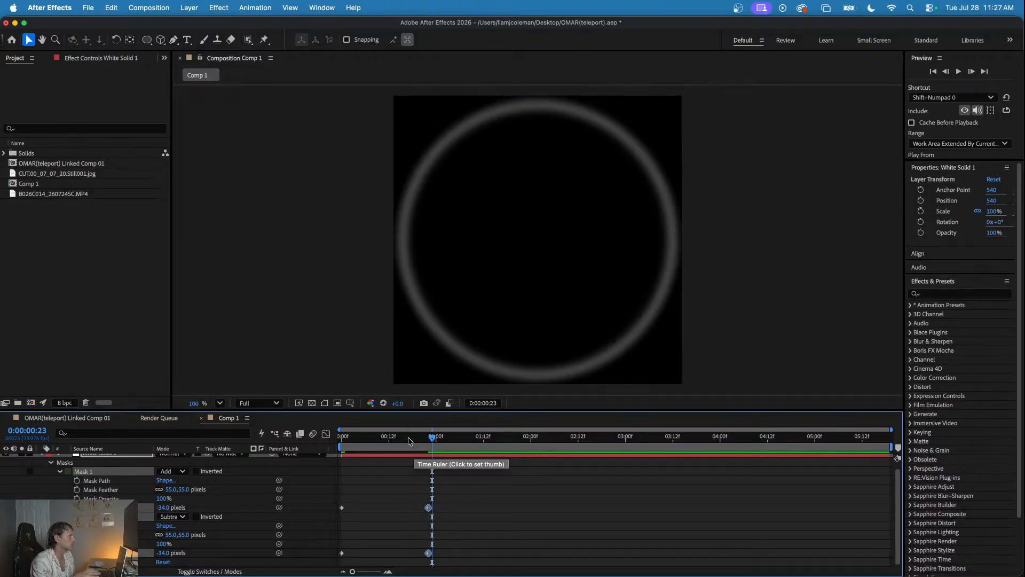
{"action": "key", "text": "space"}
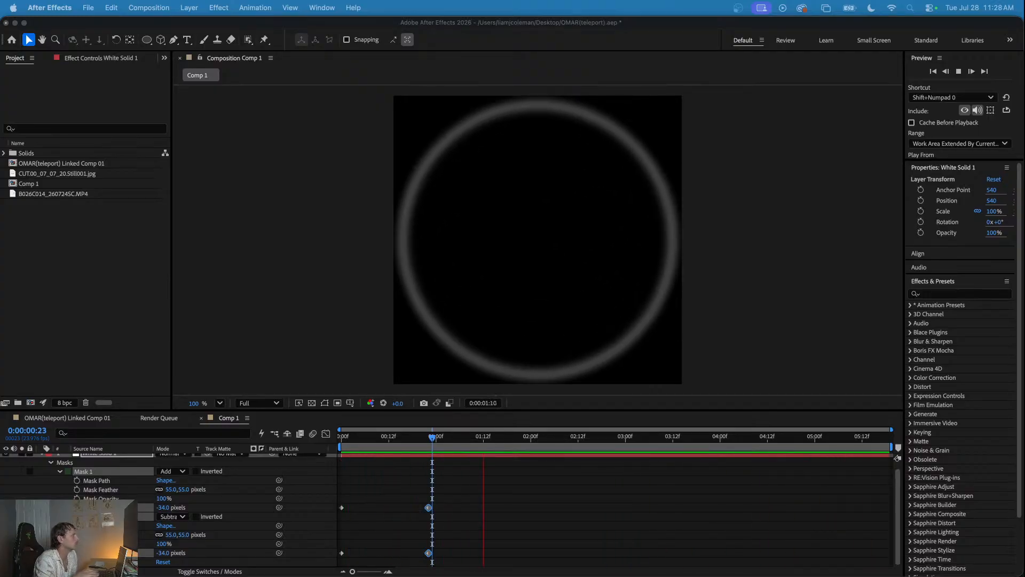
{"action": "left_click", "coordinate": [418, 437]}
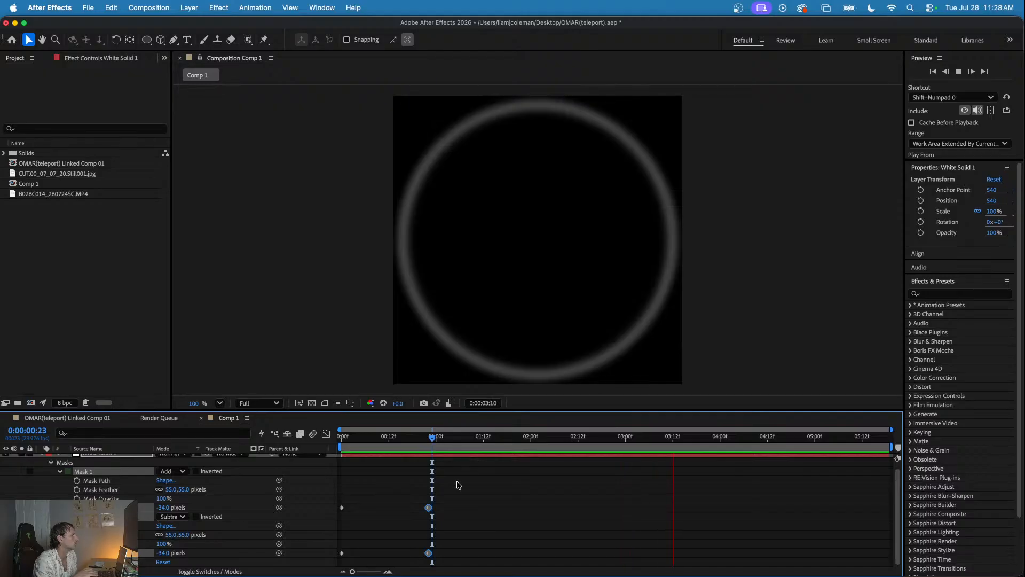
{"action": "left_click_drag", "start_coordinate": [457, 481], "coordinate": [422, 567]}
{"action": "left_click_drag", "start_coordinate": [430, 510], "coordinate": [472, 510]}
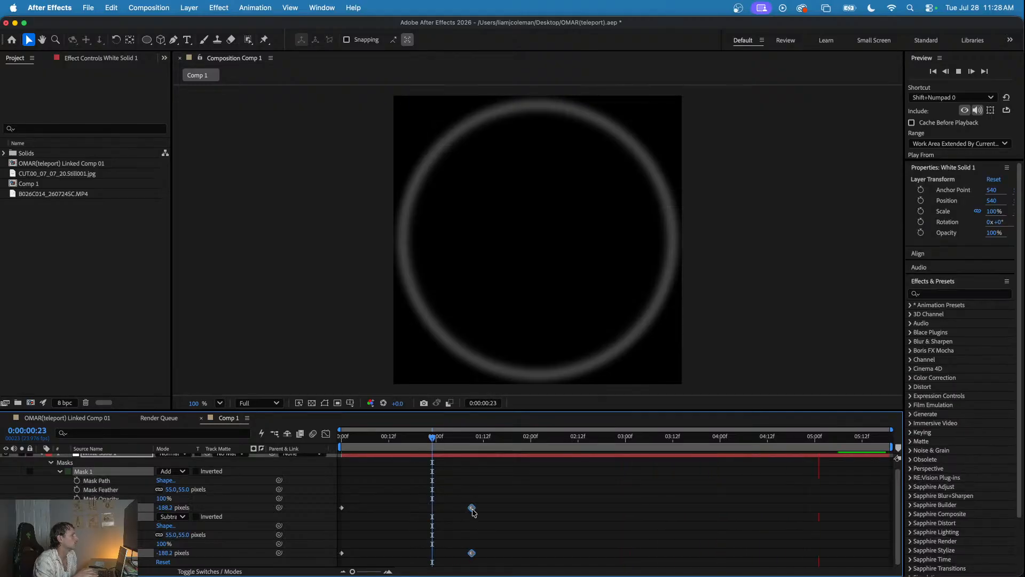
- Keyframe only the Subtract mask's Mask Expansion at -216.1 pixels at 0:00:01:04 to thicken the ring
{"action": "left_click_drag", "start_coordinate": [432, 437], "coordinate": [452, 439]}
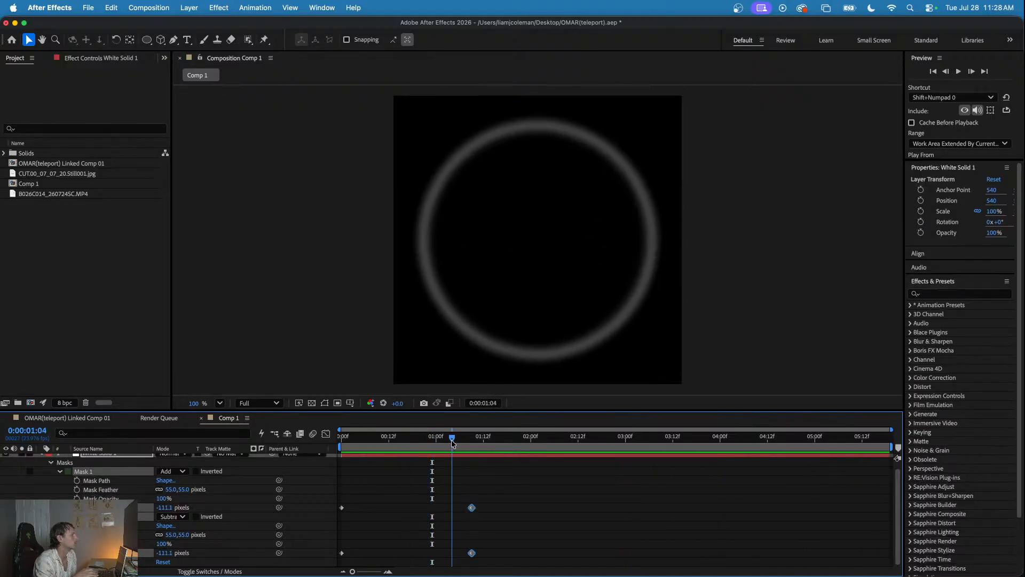
{"action": "mouse_move", "coordinate": [170, 552]}
{"action": "left_mouse_down"}
{"action": "mouse_move", "coordinate": [213, 545]}
{"action": "mouse_move", "coordinate": [186, 553]}
{"action": "left_mouse_up"}
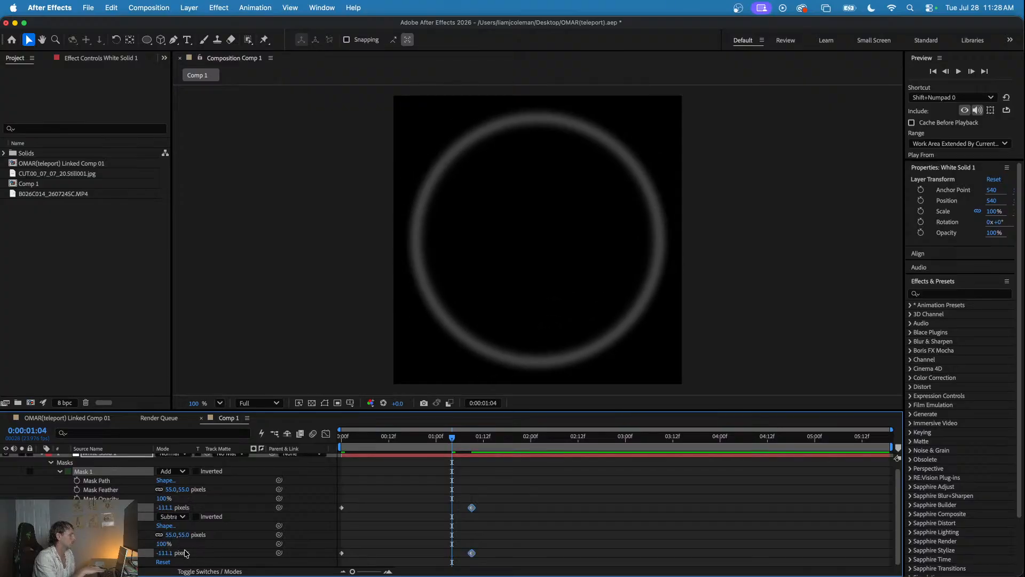
{"action": "key", "text": "super+z"}
{"action": "left_click", "coordinate": [422, 527]}
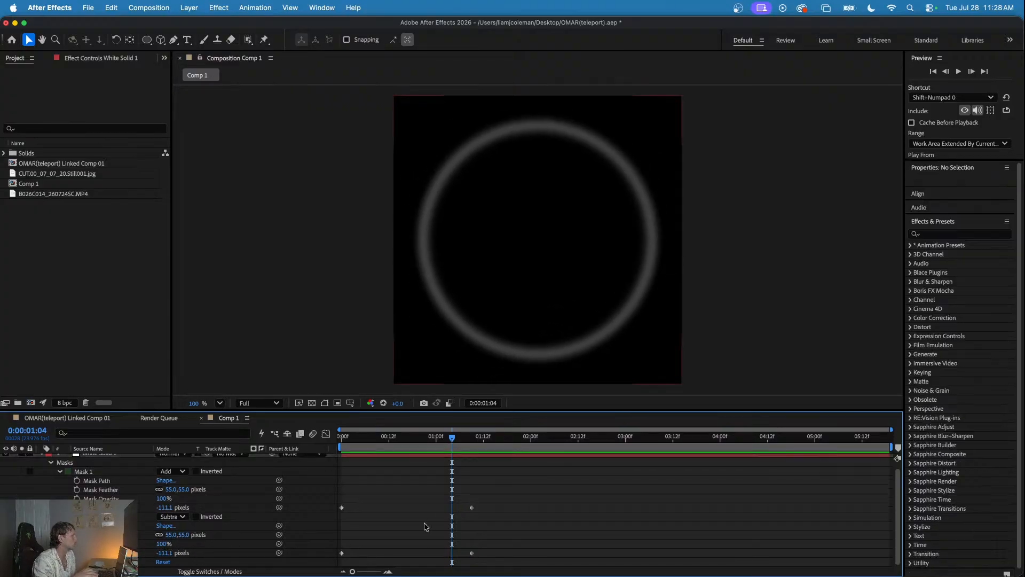
{"action": "left_click_drag", "start_coordinate": [170, 553], "coordinate": [107, 553]}
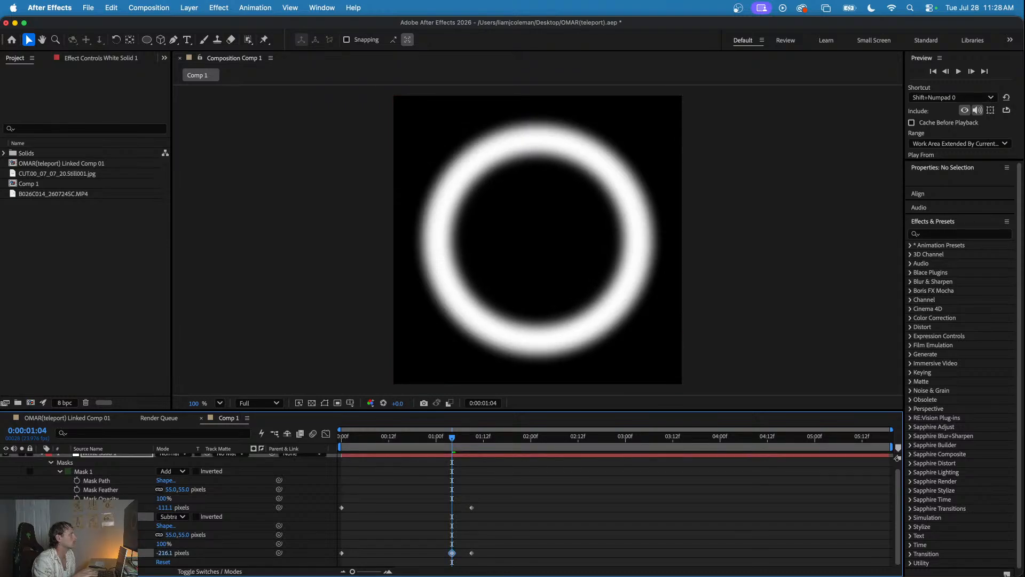
- Preview the expanding ring animation from the start of the composition
{"action": "left_click", "coordinate": [400, 436]}
{"action": "key", "text": "space"}
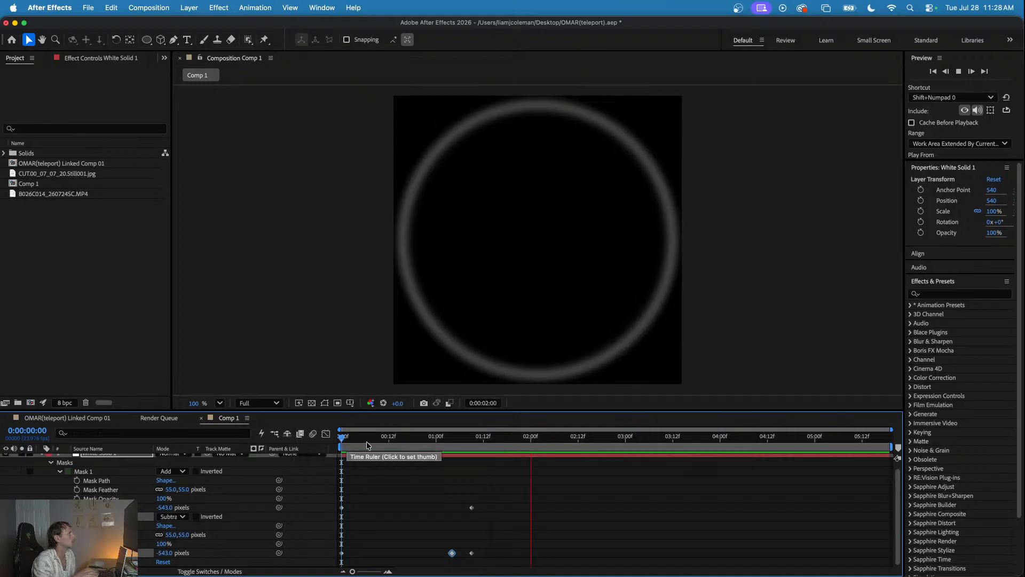
{"action": "key", "text": "space"}
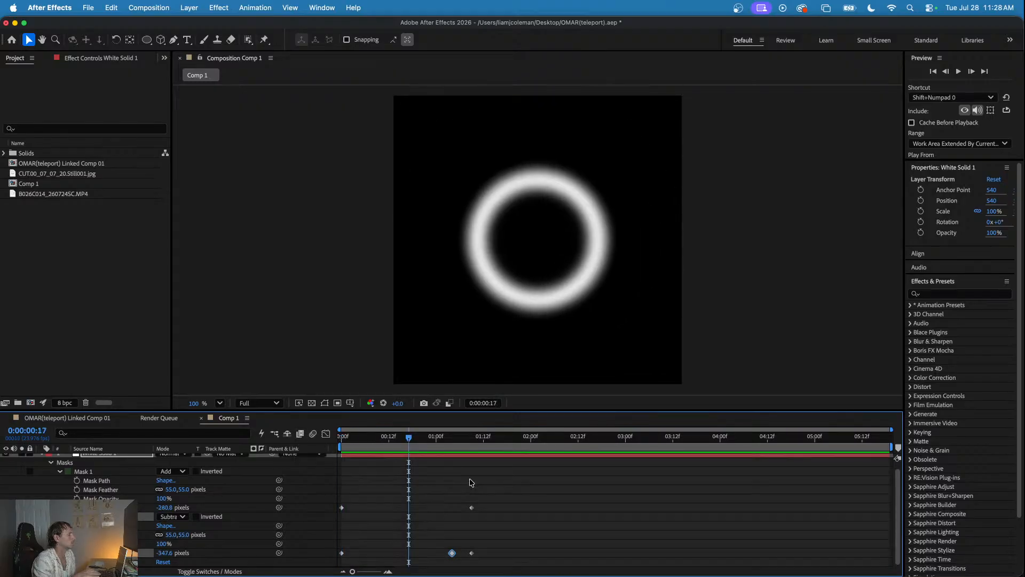
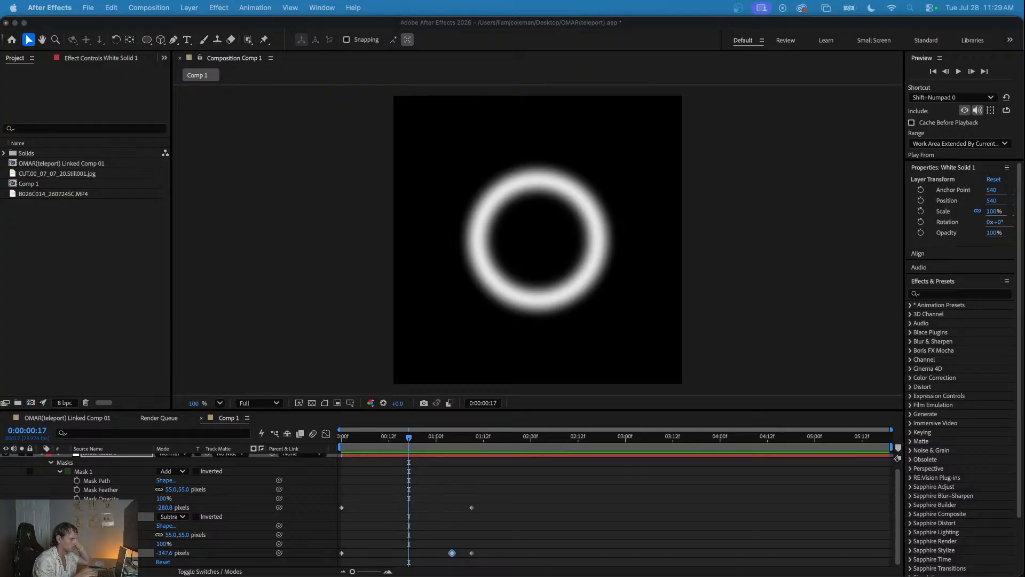
- Apply Easy Ease to all Mask Expansion keyframes of both masks and preview the ring animation
{"action": "key", "text": "space"}
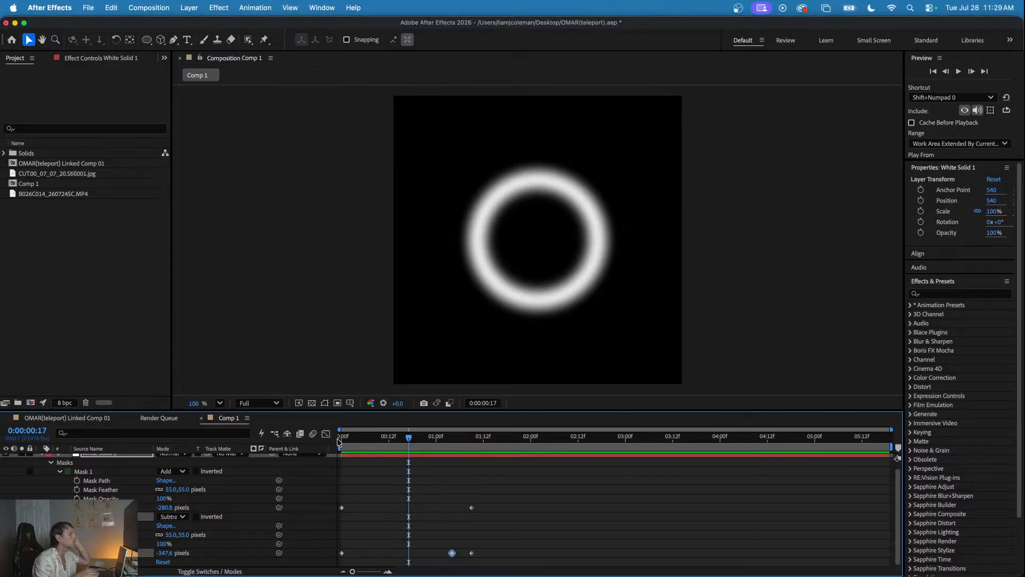
{"action": "key", "text": "space"}
{"action": "left_click_drag", "start_coordinate": [492, 473], "coordinate": [341, 557]}
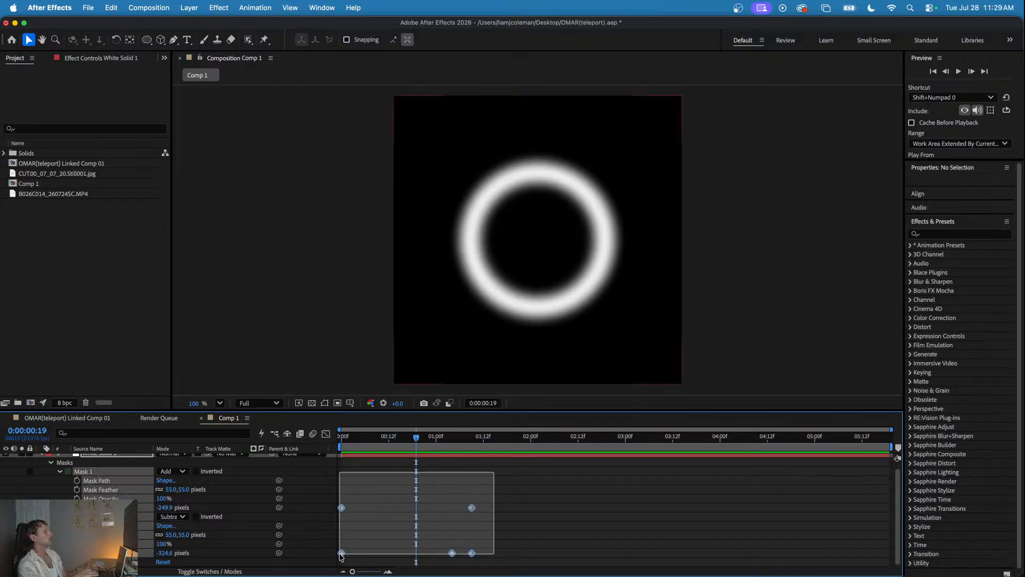
{"action": "right_click", "coordinate": [471, 508]}
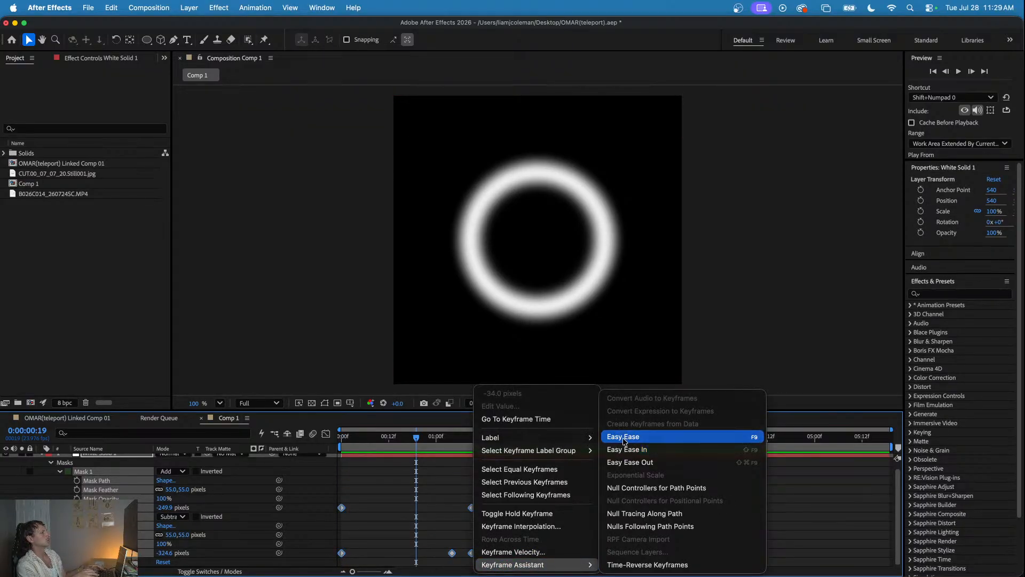
{"action": "left_click", "coordinate": [619, 433]}
{"action": "left_click", "coordinate": [393, 436]}
{"action": "key", "text": "space"}
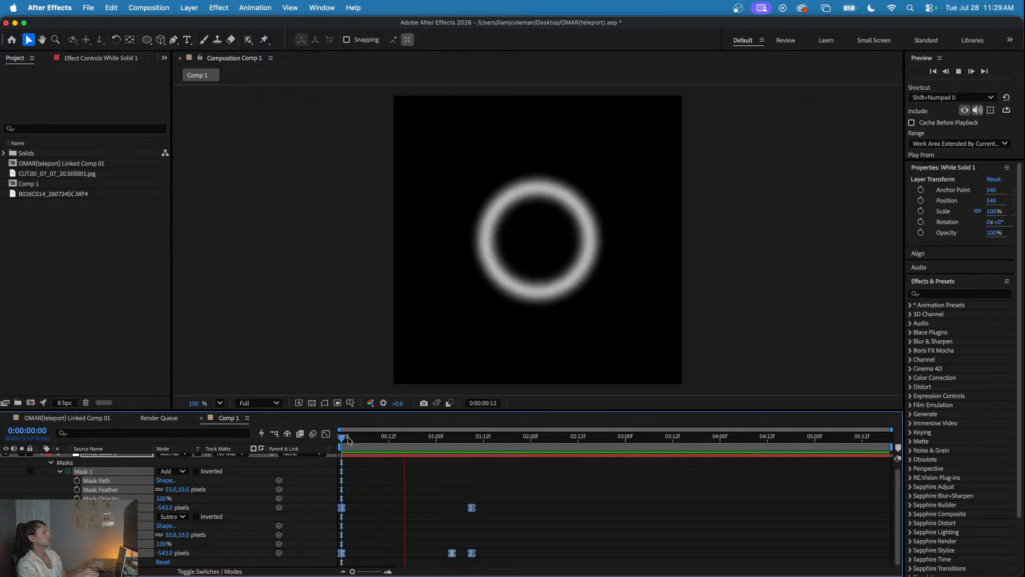
{"action": "left_click_drag", "start_coordinate": [458, 439], "coordinate": [499, 446]}
{"action": "left_click", "coordinate": [517, 498]}
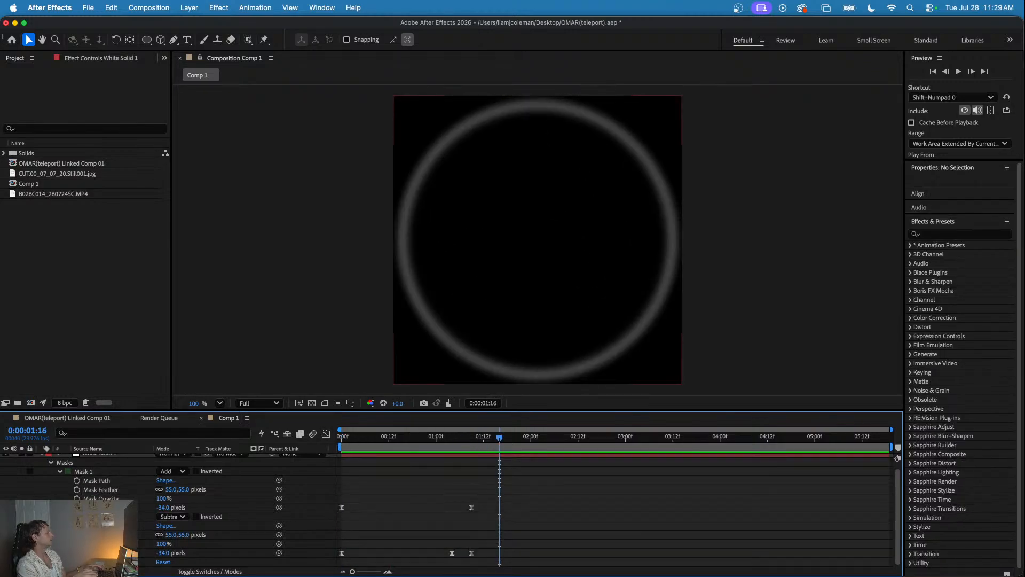
- Try to fade the Subtract mask by keyframing its Mask Opacity at 100% at 0:00:01:09 and 1% at 0:00:01:15
{"action": "left_click", "coordinate": [472, 439]}
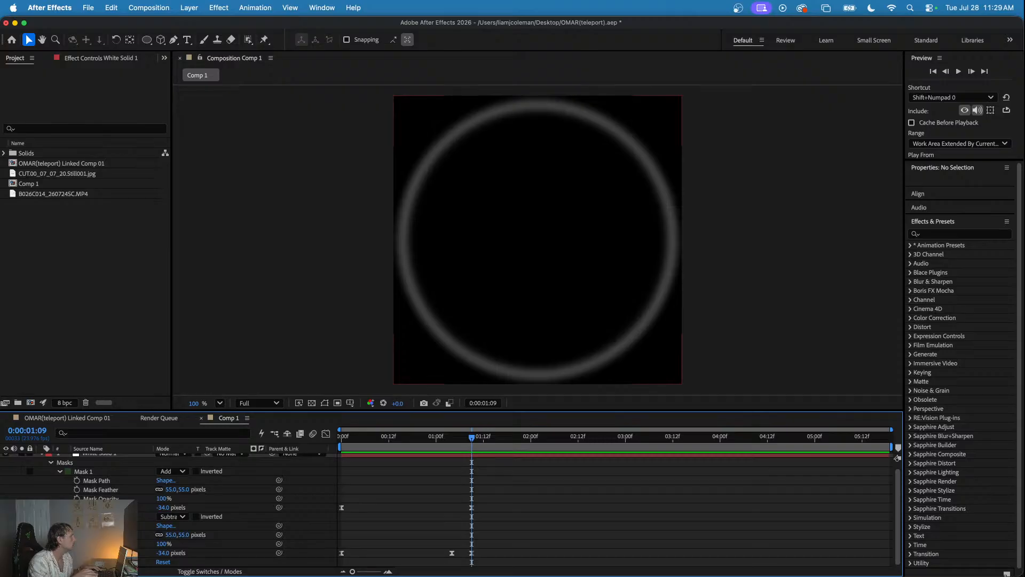
{"action": "left_click", "coordinate": [279, 544]}
{"action": "left_click_drag", "start_coordinate": [472, 437], "coordinate": [496, 439]}
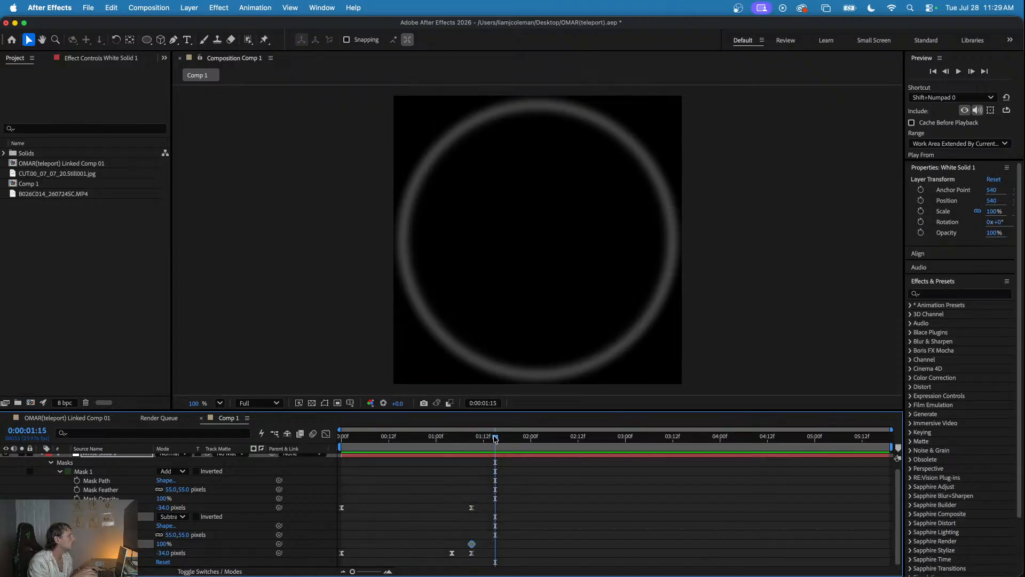
{"action": "left_click_drag", "start_coordinate": [151, 543], "coordinate": [108, 543]}
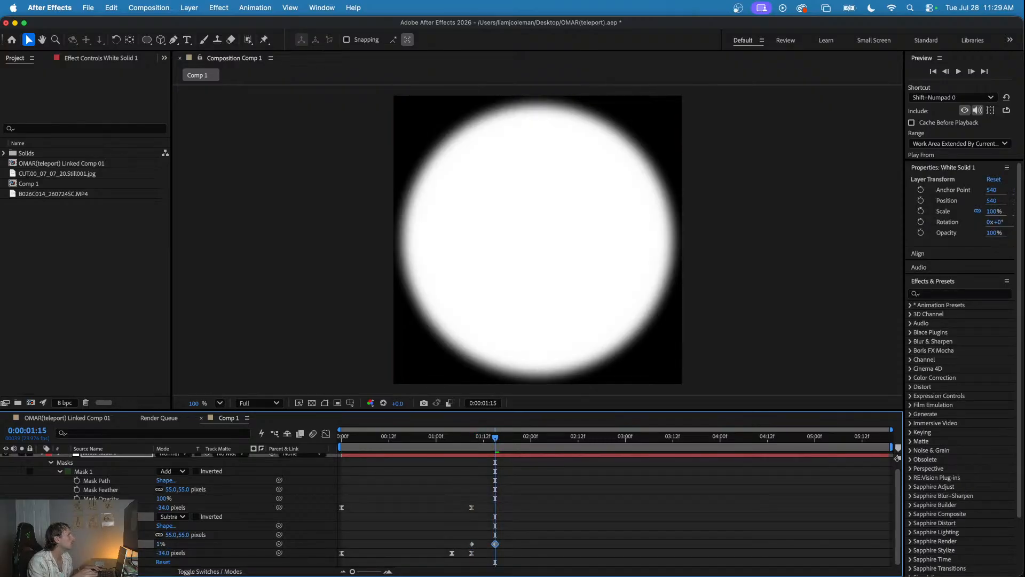
{"action": "key", "text": "super+z"}
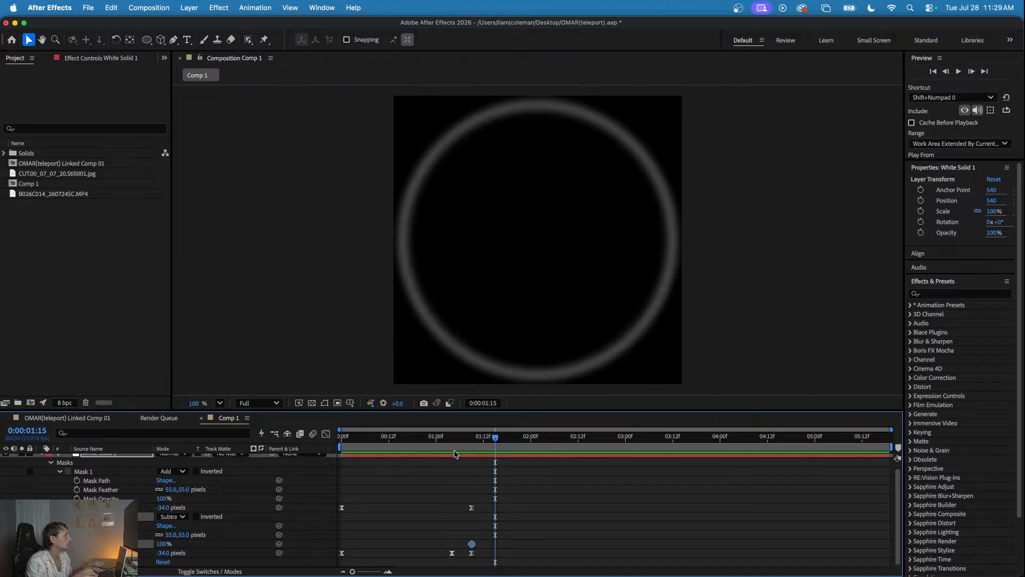
{"action": "left_click", "coordinate": [471, 438]}
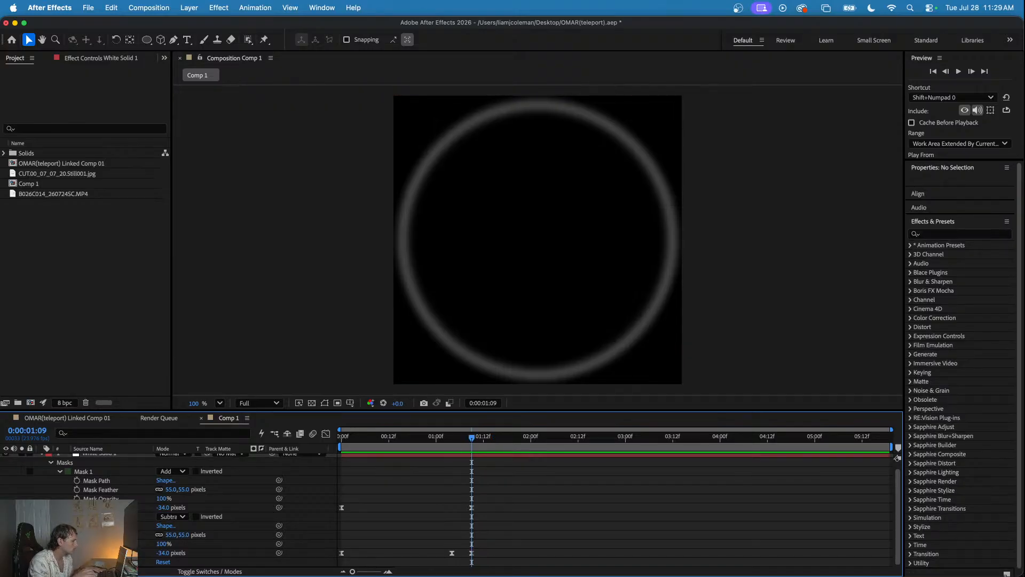
- Keyframe the white solid's Opacity at 100% at 0:00:00:22 and 0% at 0:00:01:17 to fade out the ring
{"action": "left_click_drag", "start_coordinate": [433, 437], "coordinate": [423, 436]}
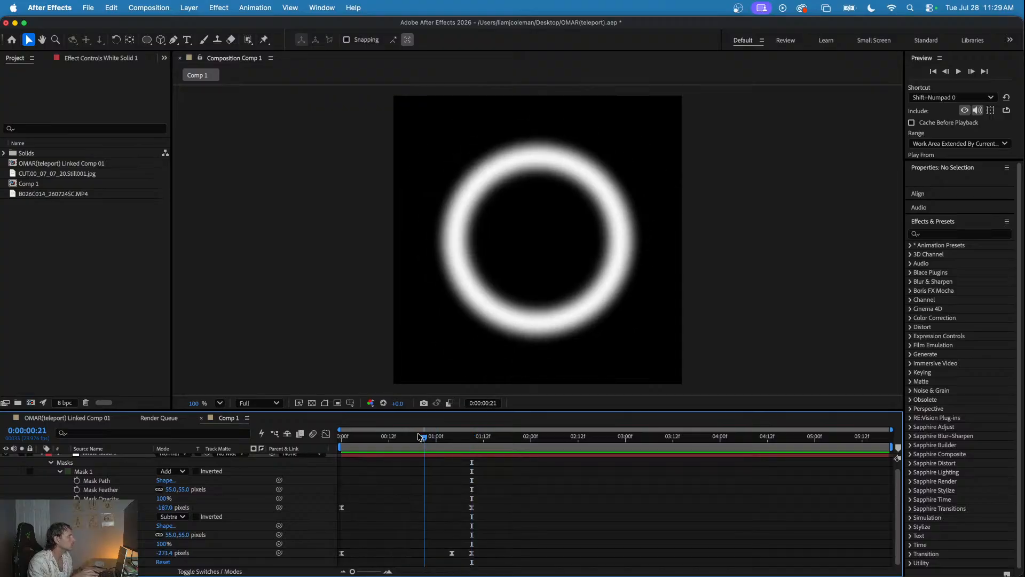
{"action": "key", "text": "t"}
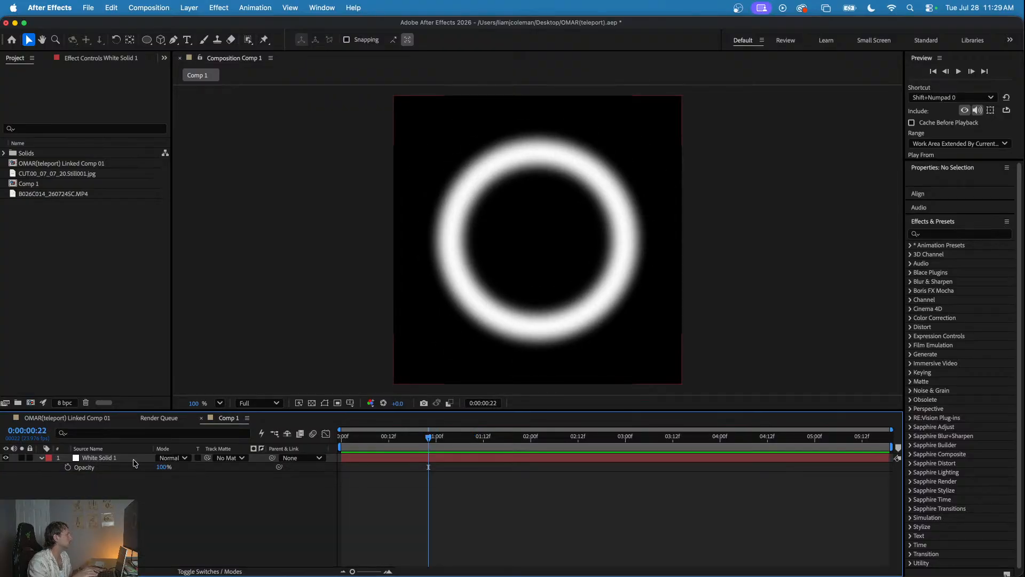
{"action": "left_click", "coordinate": [68, 467]}
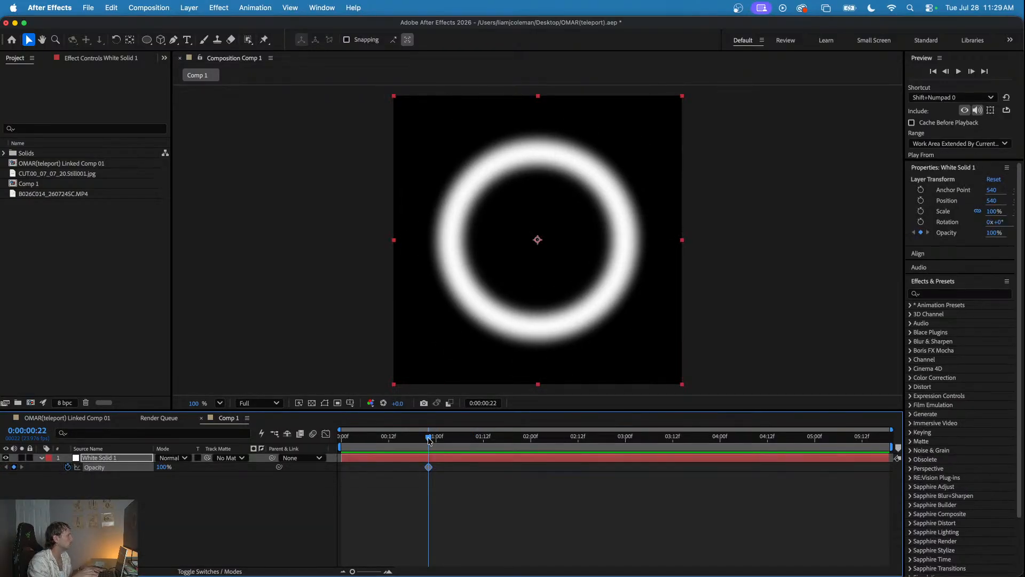
{"action": "key", "text": "u"}
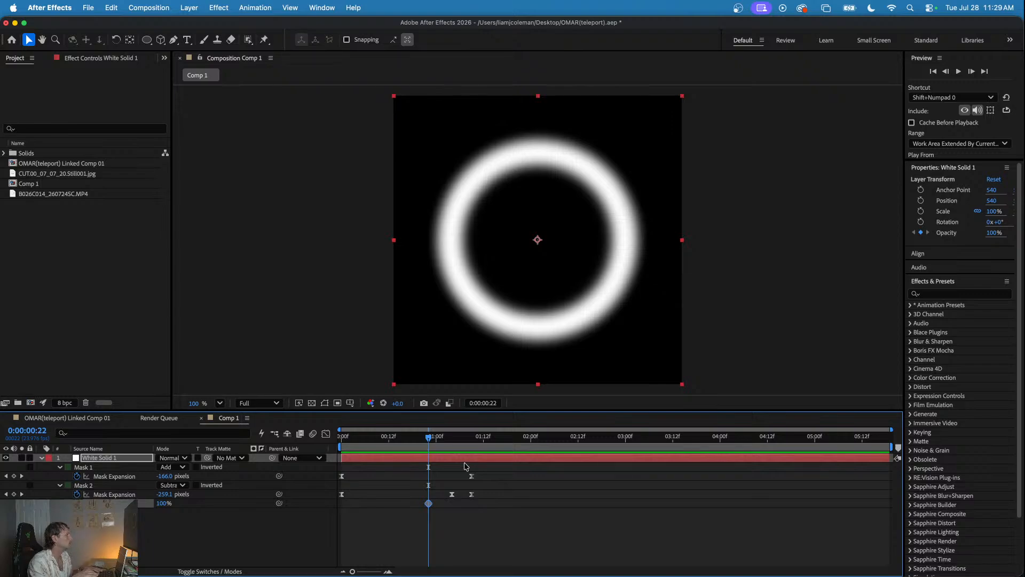
{"action": "left_click_drag", "start_coordinate": [435, 441], "coordinate": [502, 454]}
{"action": "left_click", "coordinate": [162, 504]}
{"action": "type", "text": "0"}
{"action": "key", "text": "Return"}
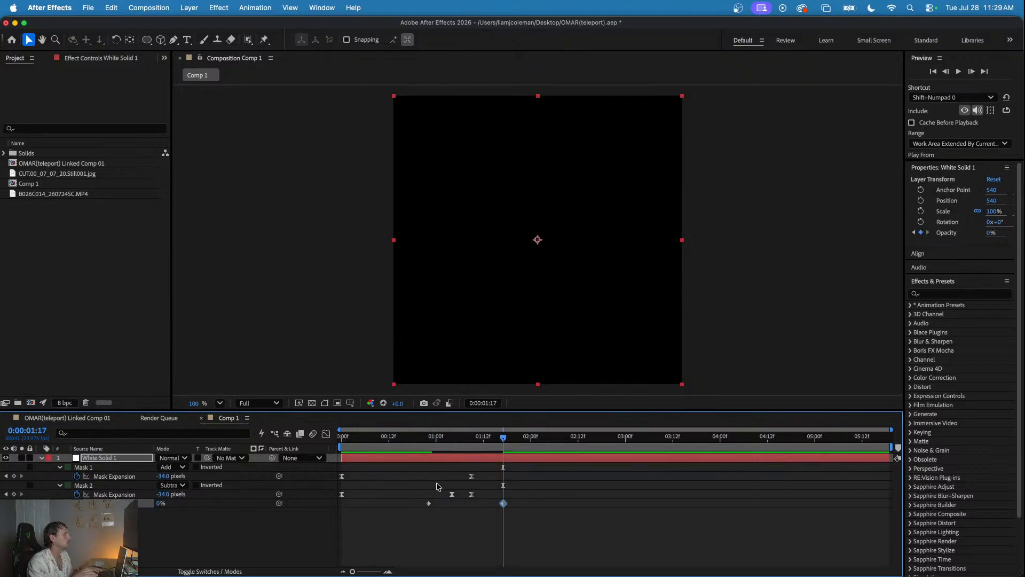
- Move the 100% Opacity keyframe to about 0:00:01:07 and preview the ring's fade-out from the start
{"action": "left_click_drag", "start_coordinate": [429, 504], "coordinate": [464, 505]}
{"action": "left_click", "coordinate": [447, 438]}
{"action": "key", "text": "space"}
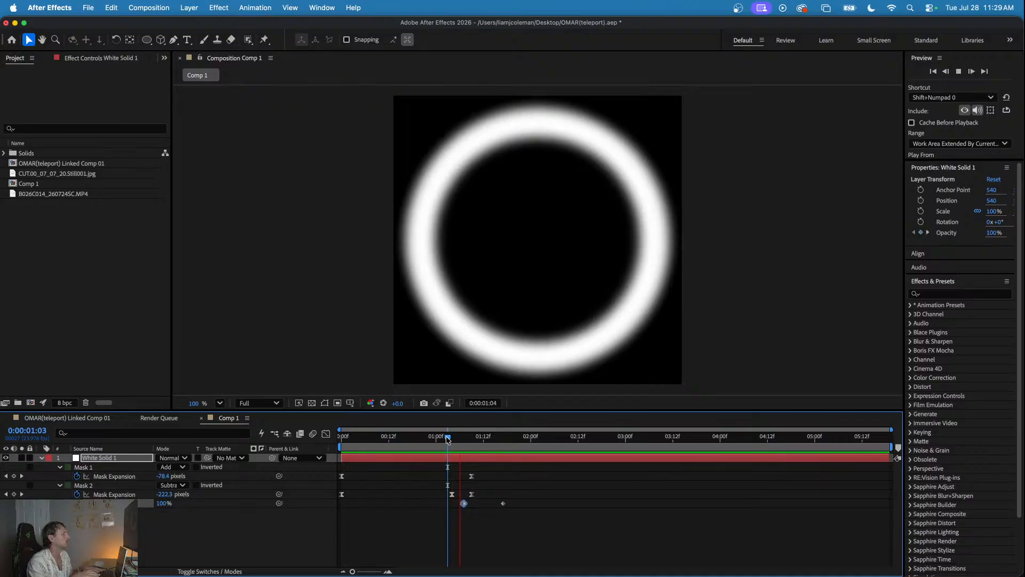
{"action": "key", "text": "space"}
{"action": "left_click", "coordinate": [381, 438]}
{"action": "left_click_drag", "start_coordinate": [381, 438], "coordinate": [320, 436]}
{"action": "key", "text": "space"}
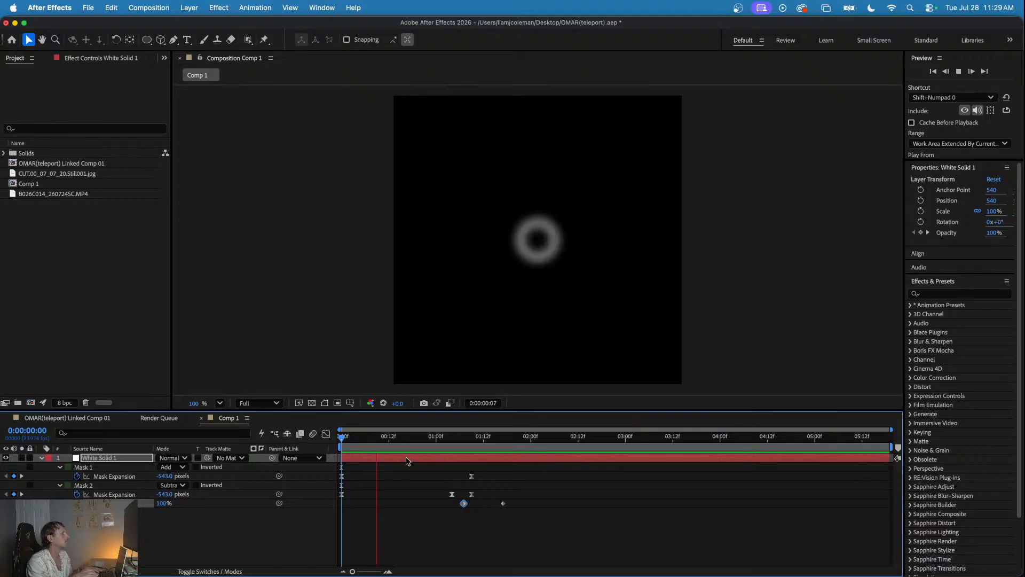
{"action": "key", "text": "space"}
{"action": "key", "text": "super+Tab"}
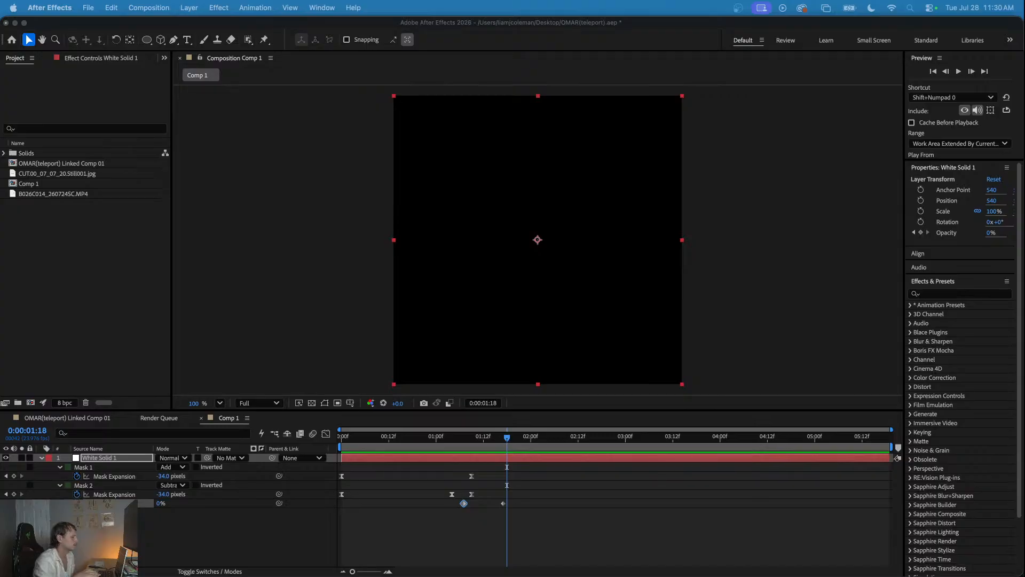
- Shift every keyframe except the starting ones about 8 frames earlier to speed up the ring, and preview the animation before and after
{"action": "left_click", "coordinate": [364, 438]}
{"action": "left_click_drag", "start_coordinate": [355, 436], "coordinate": [335, 441]}
{"action": "key", "text": "space"}
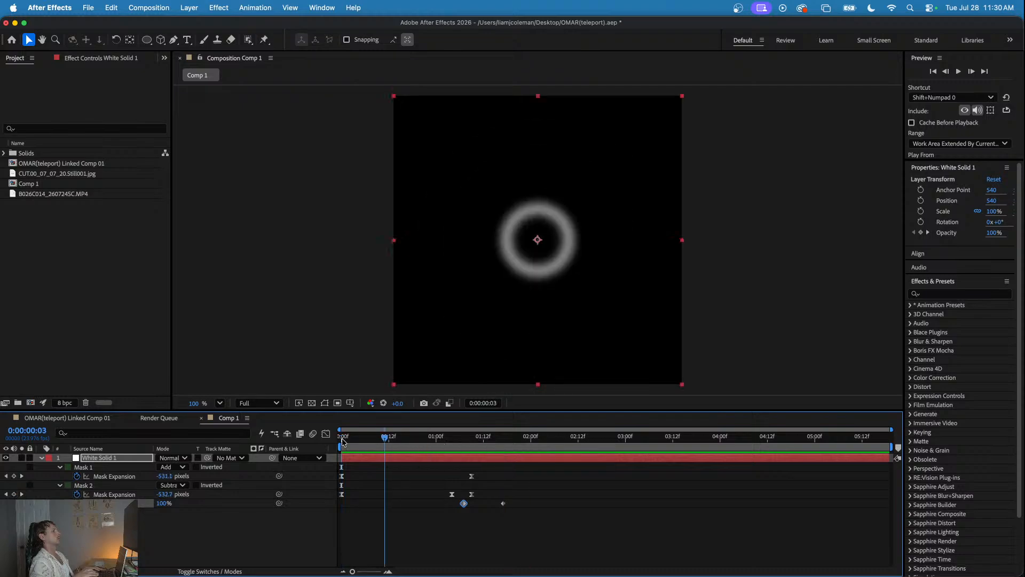
{"action": "key", "text": "space"}
{"action": "left_click_drag", "start_coordinate": [517, 467], "coordinate": [421, 495]}
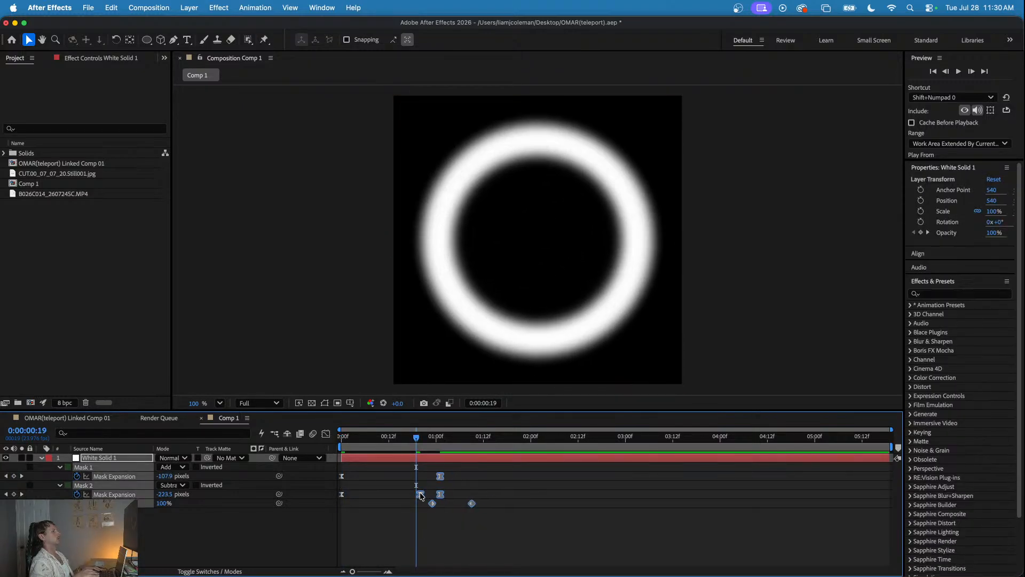
{"action": "key", "text": "space"}
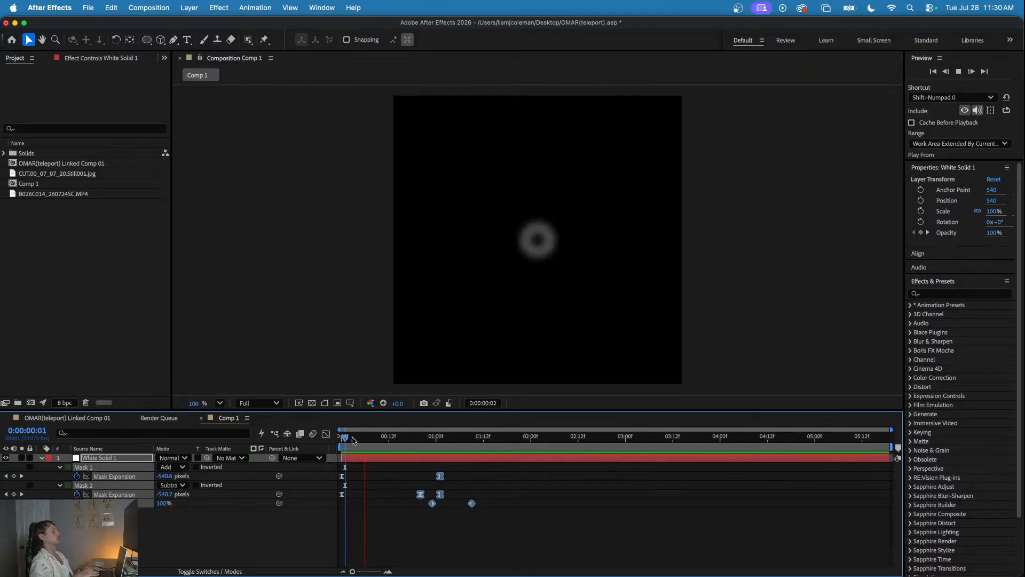
{"action": "key", "text": "space"}
- Move the Subtract mask's middle Mask Expansion keyframe to about 0:00:00:17 and preview the ring from the start
{"action": "left_click_drag", "start_coordinate": [409, 437], "coordinate": [430, 446]}
{"action": "left_click", "coordinate": [420, 475]}
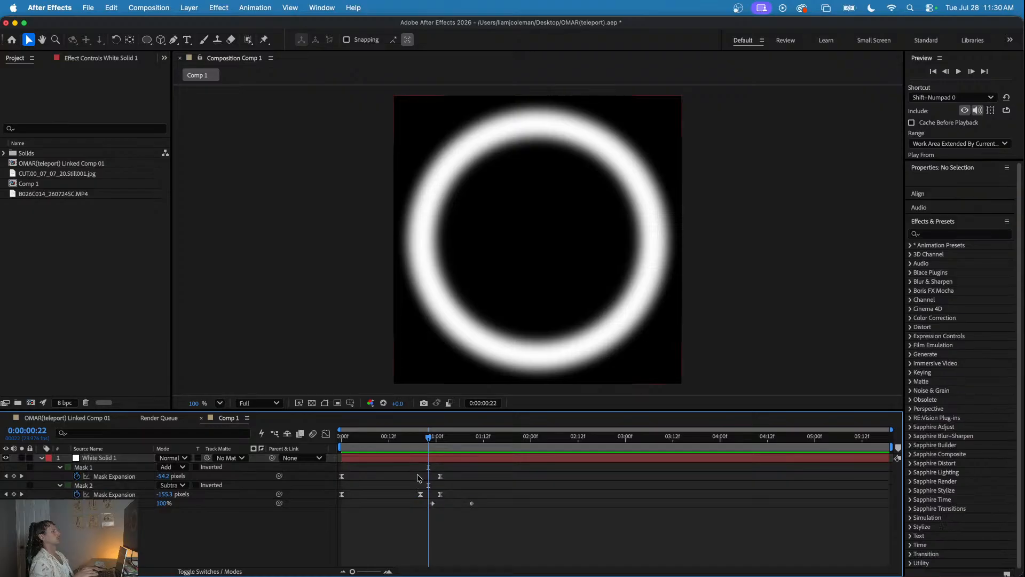
{"action": "left_click_drag", "start_coordinate": [420, 494], "coordinate": [409, 493]}
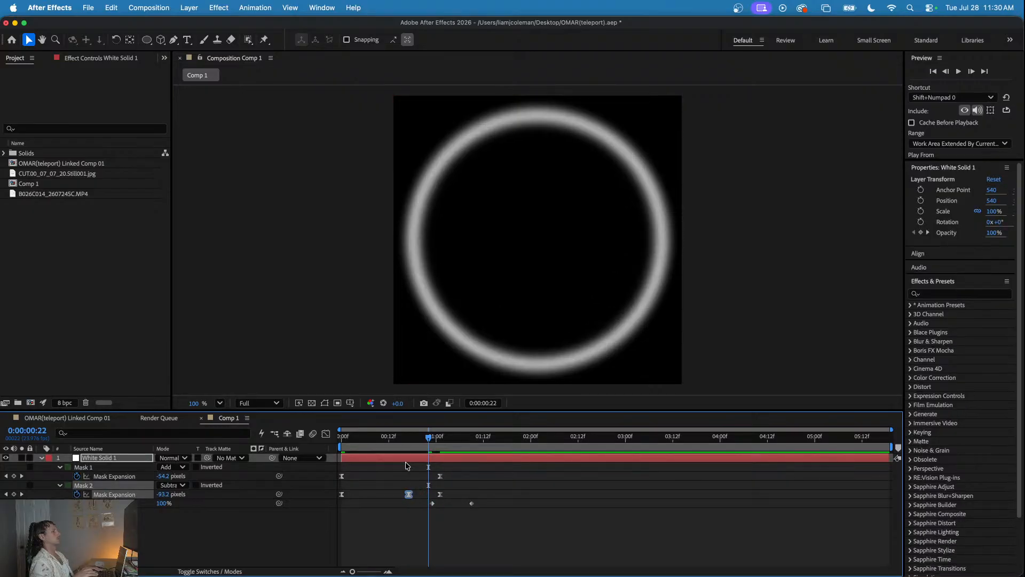
{"action": "key", "text": "space"}
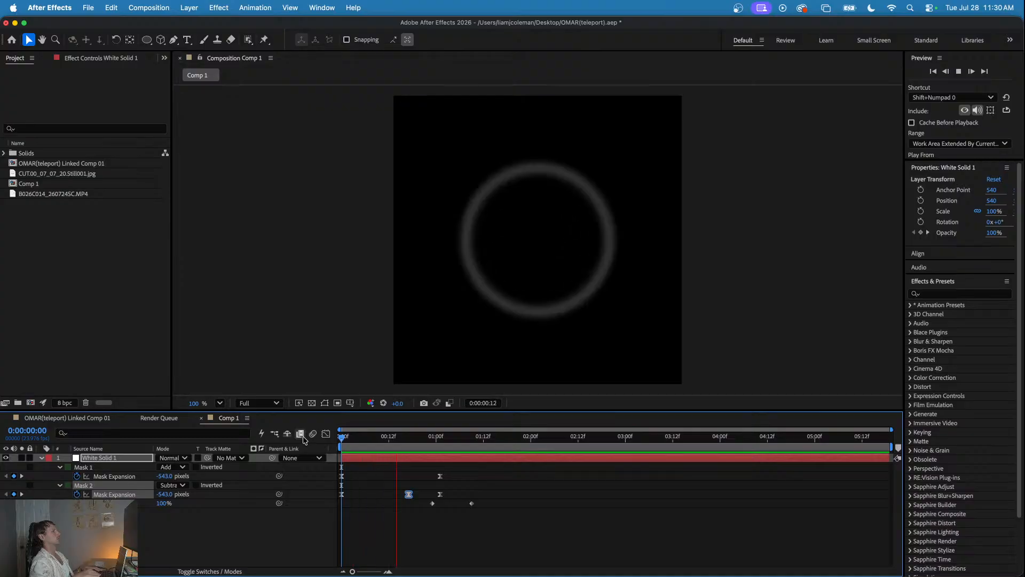
{"action": "key", "text": "space"}
{"action": "key", "text": "space"}
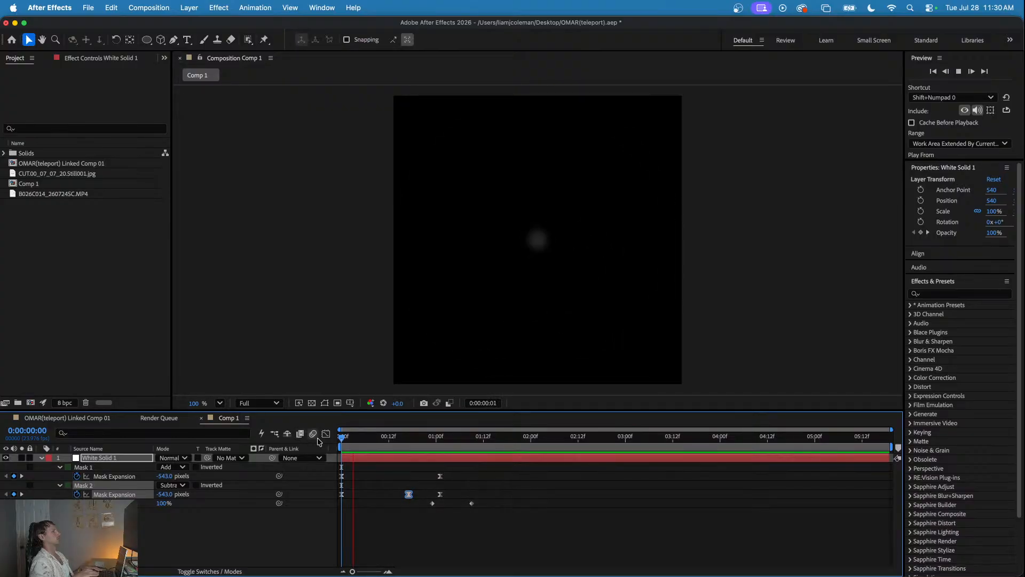
{"action": "key", "text": "space"}
- Duplicate the white solid, shift all the copy's keyframes to start at about 0:00:00:08, and preview the two rings
{"action": "left_click", "coordinate": [368, 455]}
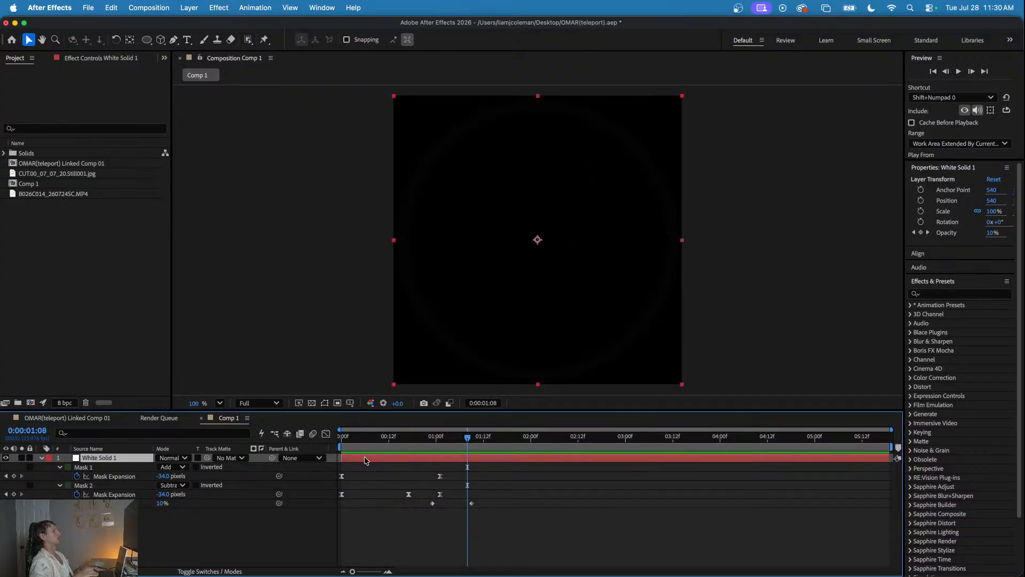
{"action": "key", "text": "super+d"}
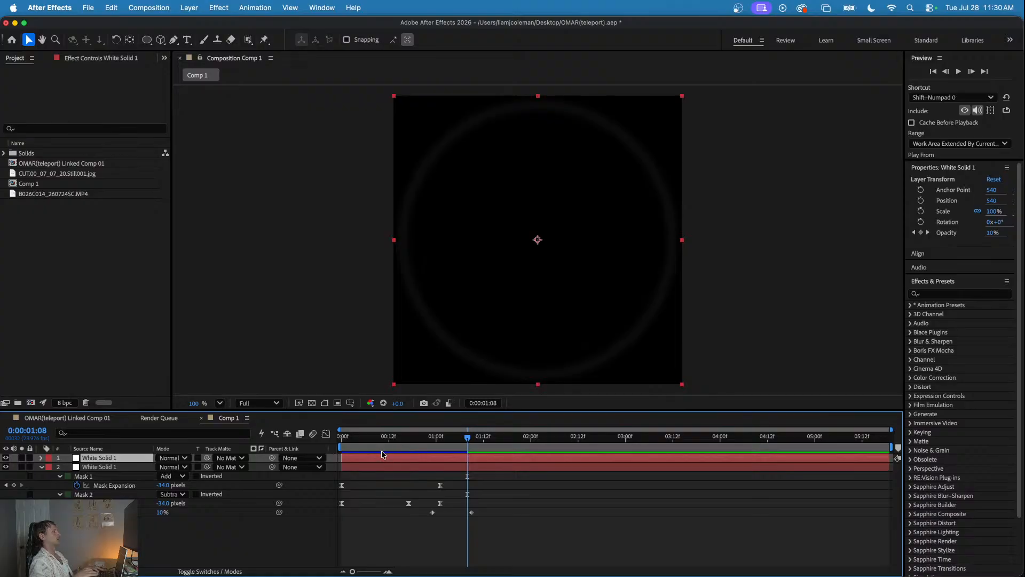
{"action": "key", "text": "u"}
{"action": "key", "text": "space"}
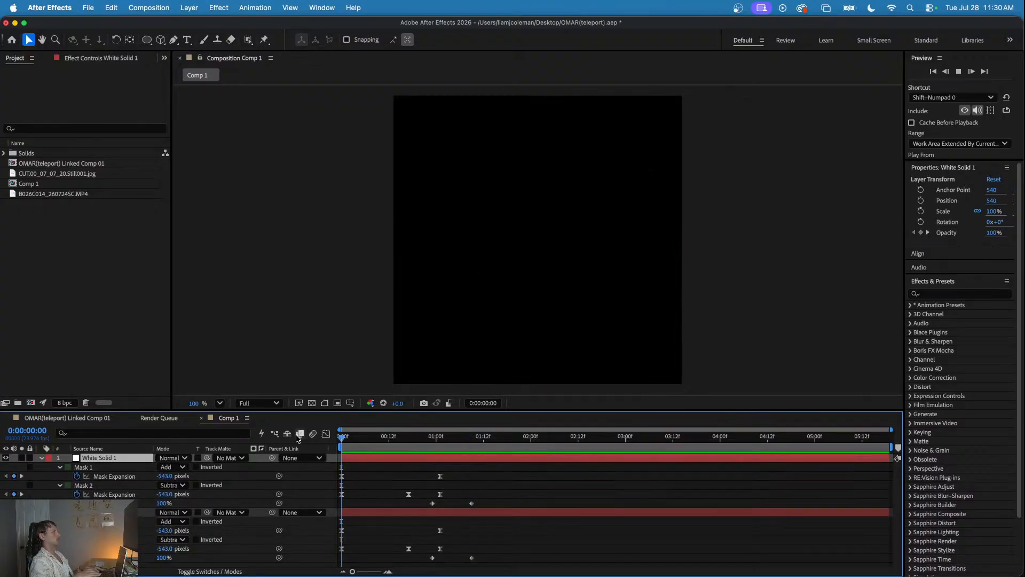
{"action": "left_click", "coordinate": [425, 439]}
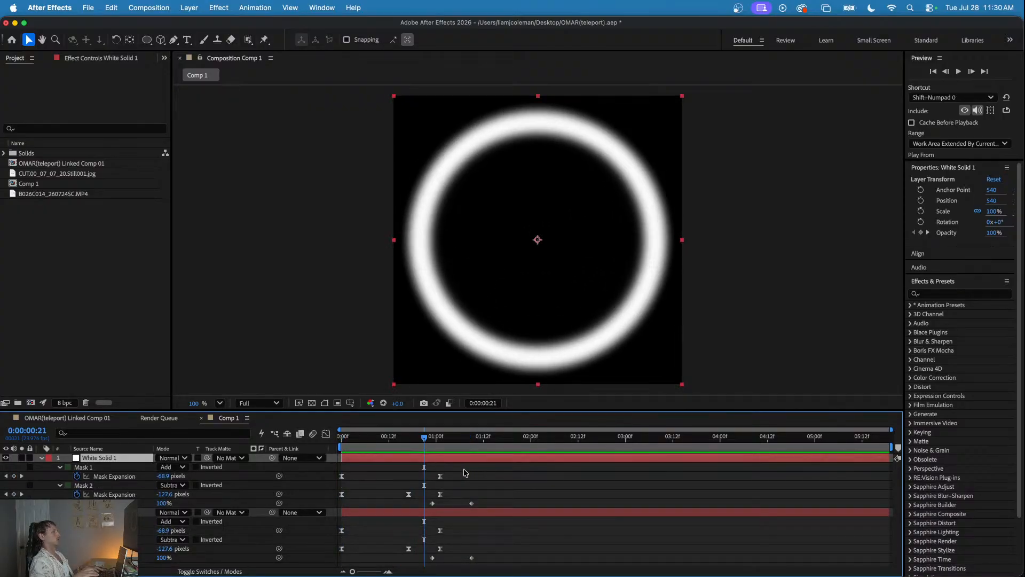
{"action": "left_click_drag", "start_coordinate": [481, 473], "coordinate": [373, 480]}
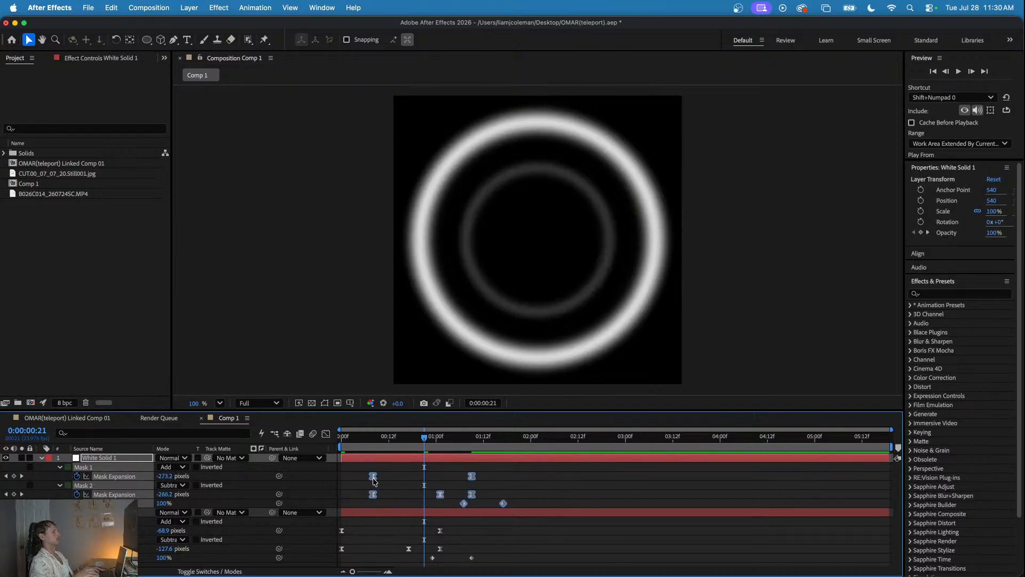
{"action": "key", "text": "space"}
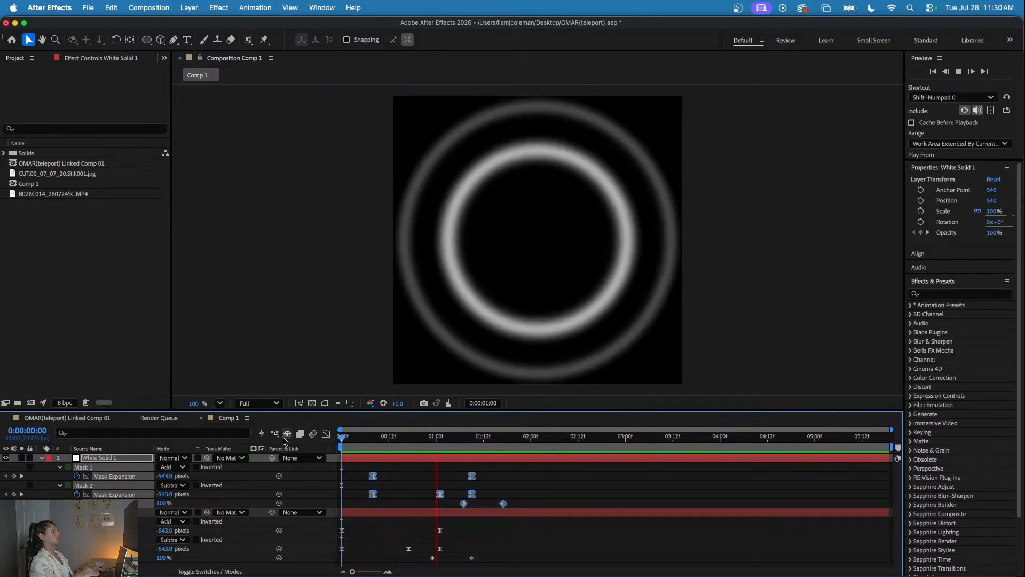
{"action": "key", "text": "space"}
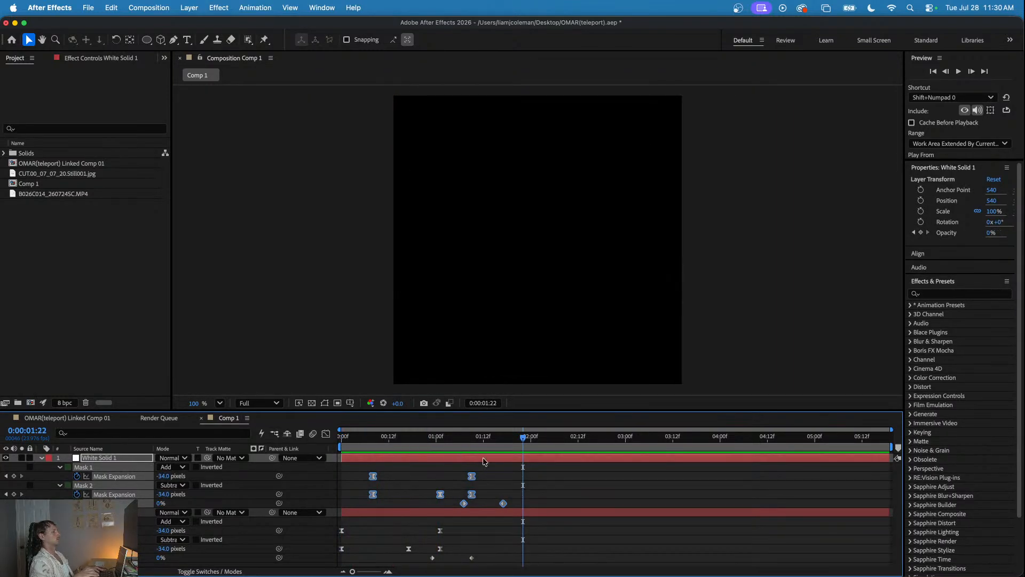
- Duplicate the second ring's white solid layer and shift all the new copy's keyframes to start at about 0:00:00:18
{"action": "left_click", "coordinate": [420, 459]}
{"action": "key", "text": "super+d"}
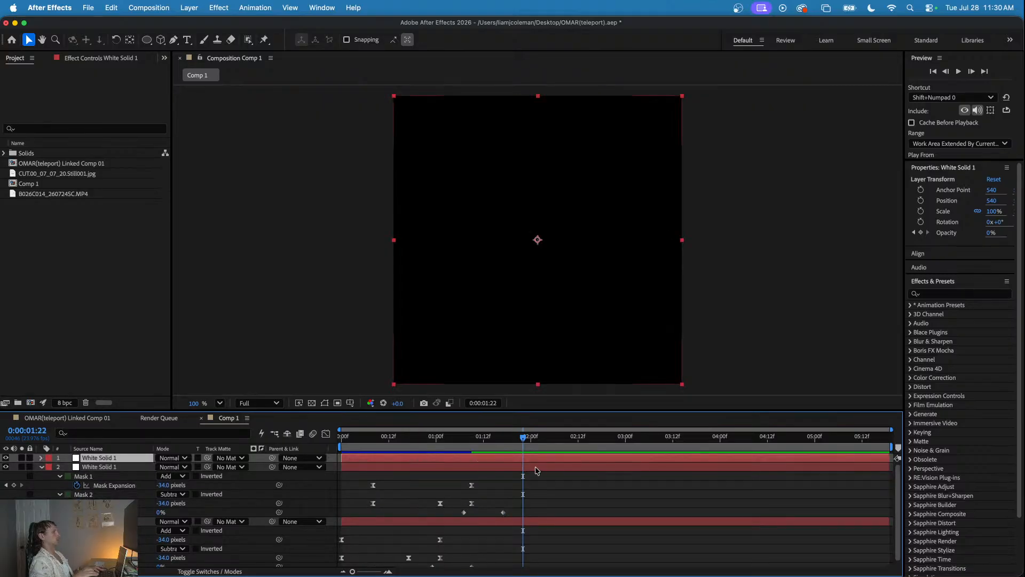
{"action": "key", "text": "u"}
{"action": "left_click_drag", "start_coordinate": [540, 463], "coordinate": [345, 512]}
{"action": "left_click_drag", "start_coordinate": [374, 479], "coordinate": [416, 482]}
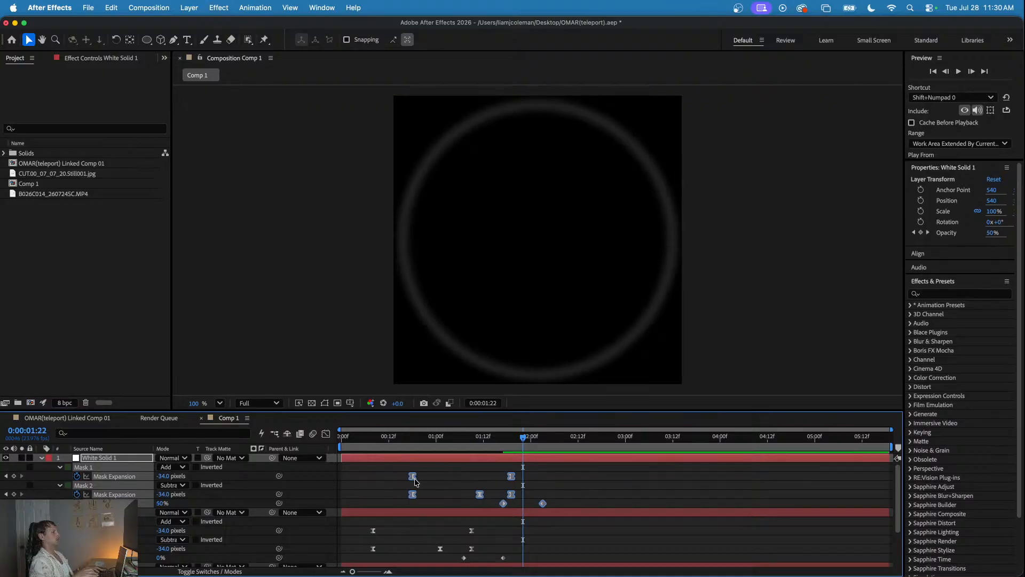
{"action": "scroll", "coordinate": [391, 494], "scroll_direction": "down", "scroll_amount": 1}
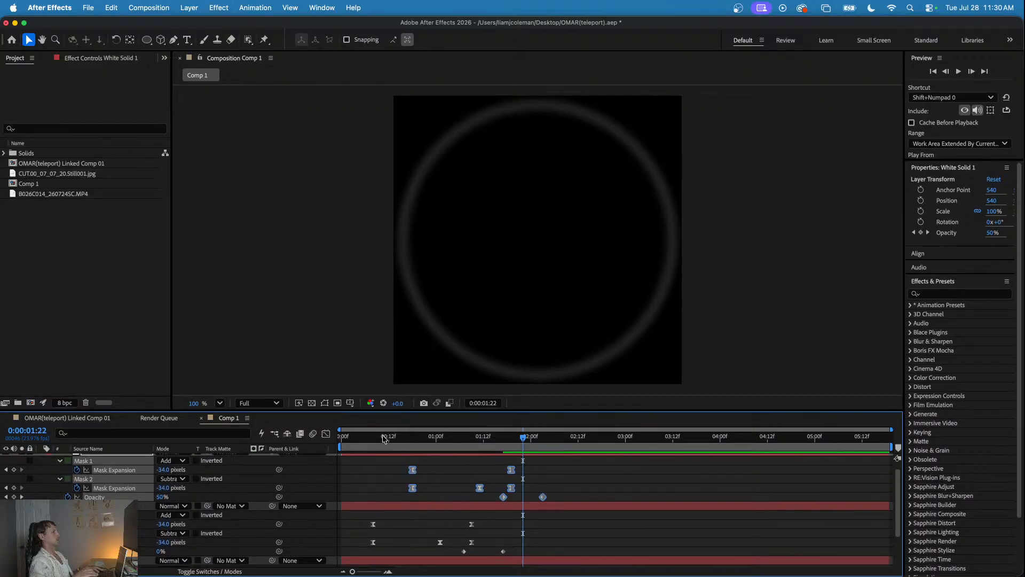
- Preview the three staggered rings from the start of the composition
{"action": "key", "text": "Home"}
{"action": "key", "text": "space"}
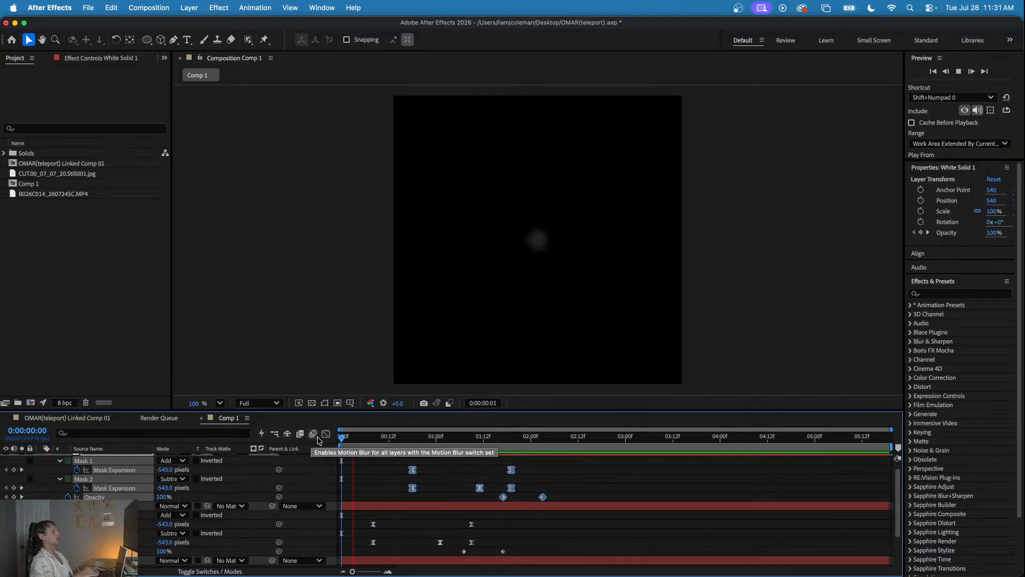
{"action": "key", "text": "space"}
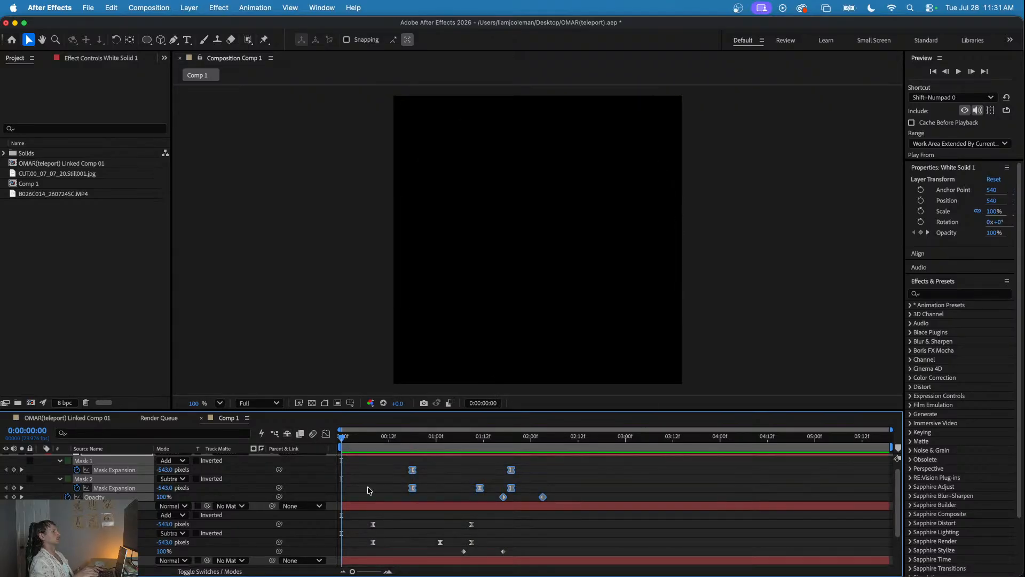
- Lower the first ring's Subtract Mask Expansion at 0:00:00:17 to about -304 pixels, previewing the ring's thickness
{"action": "scroll", "coordinate": [373, 500], "scroll_direction": "down", "scroll_amount": 3}
{"action": "left_click_drag", "start_coordinate": [359, 441], "coordinate": [409, 450]}
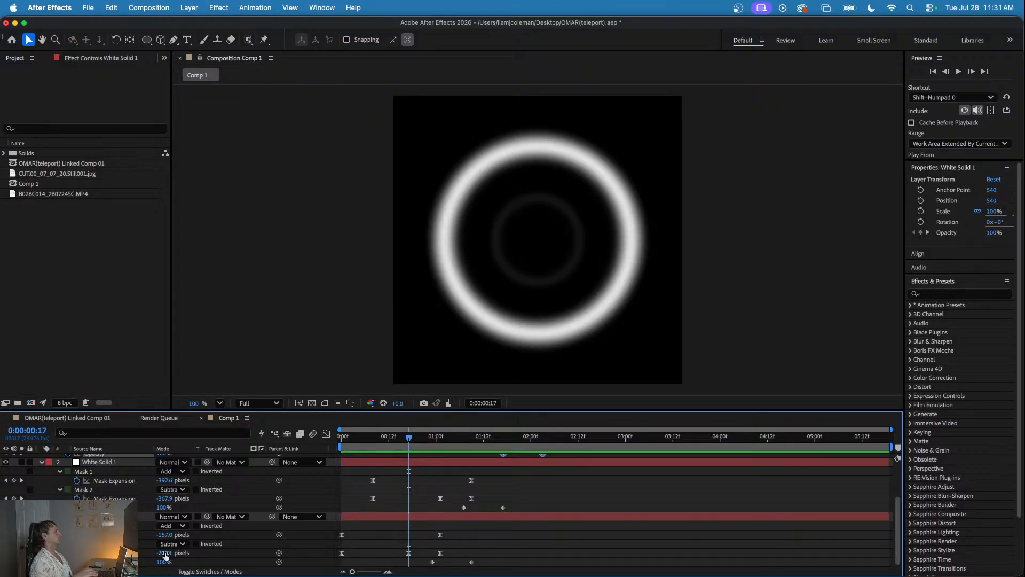
{"action": "left_click_drag", "start_coordinate": [165, 556], "coordinate": [134, 556]}
{"action": "key", "text": "space"}
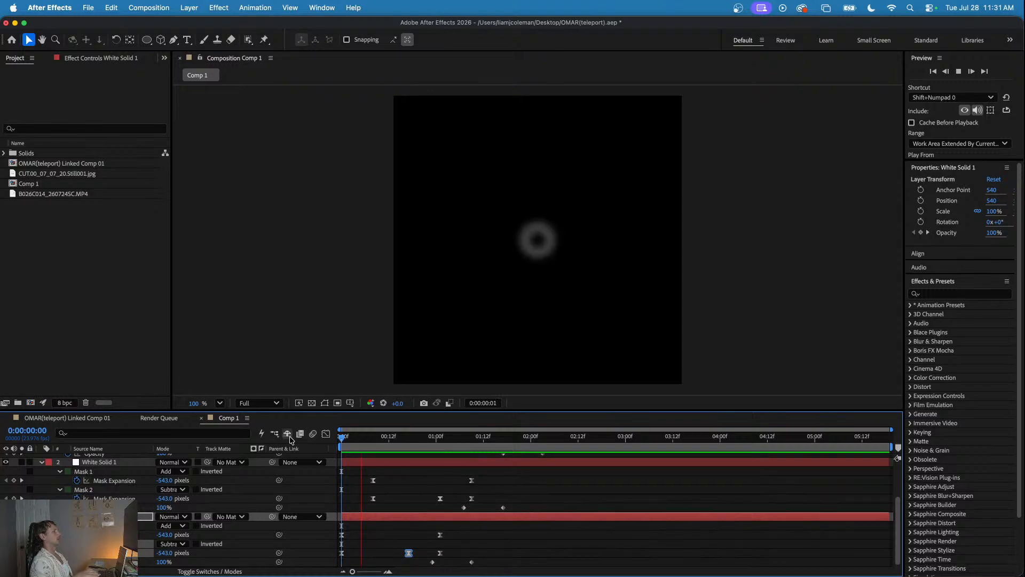
{"action": "key", "text": "space"}
{"action": "key", "text": "space"}
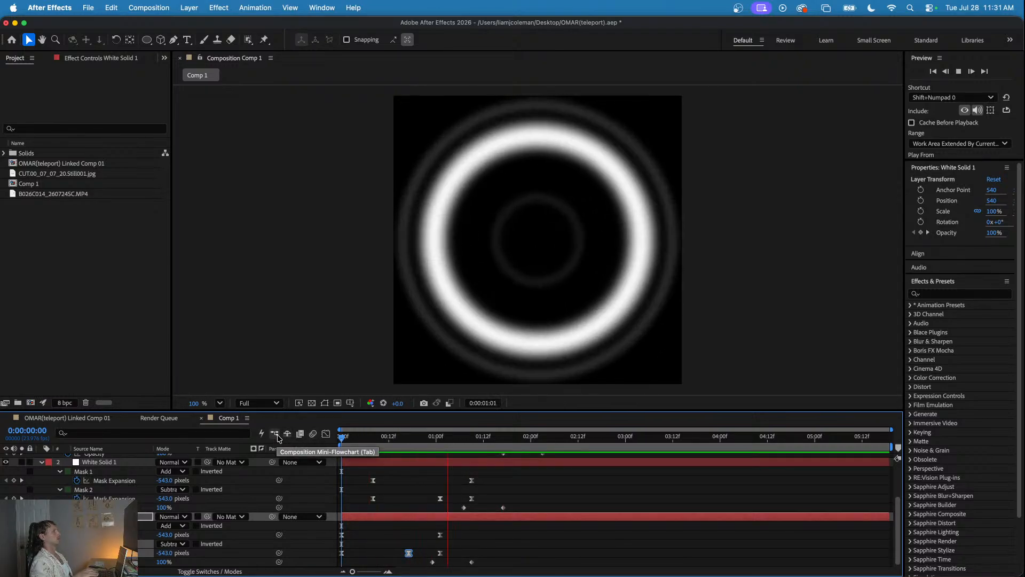
{"action": "key", "text": "space"}
{"action": "key", "text": "space"}
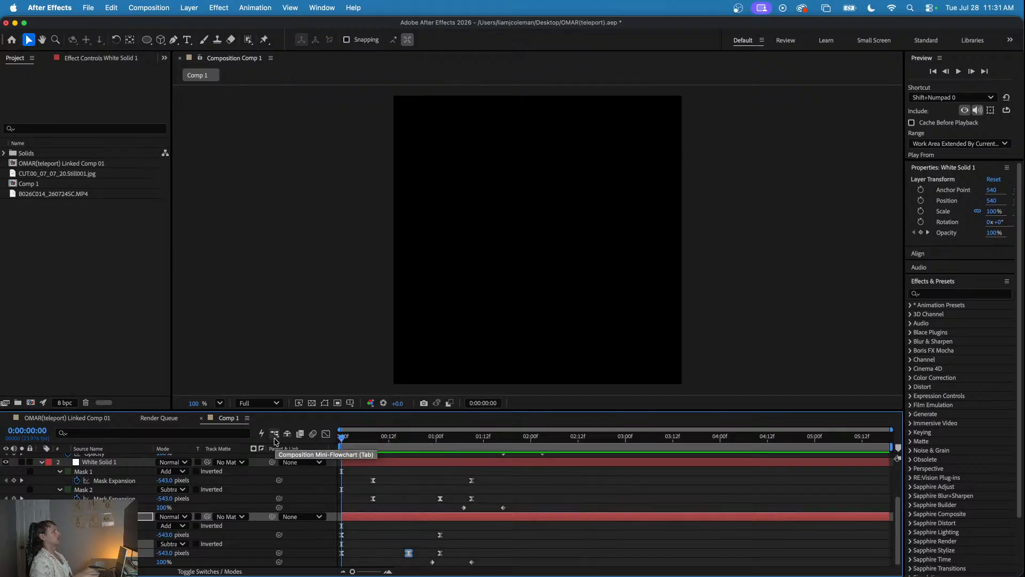
{"action": "key", "text": "space"}
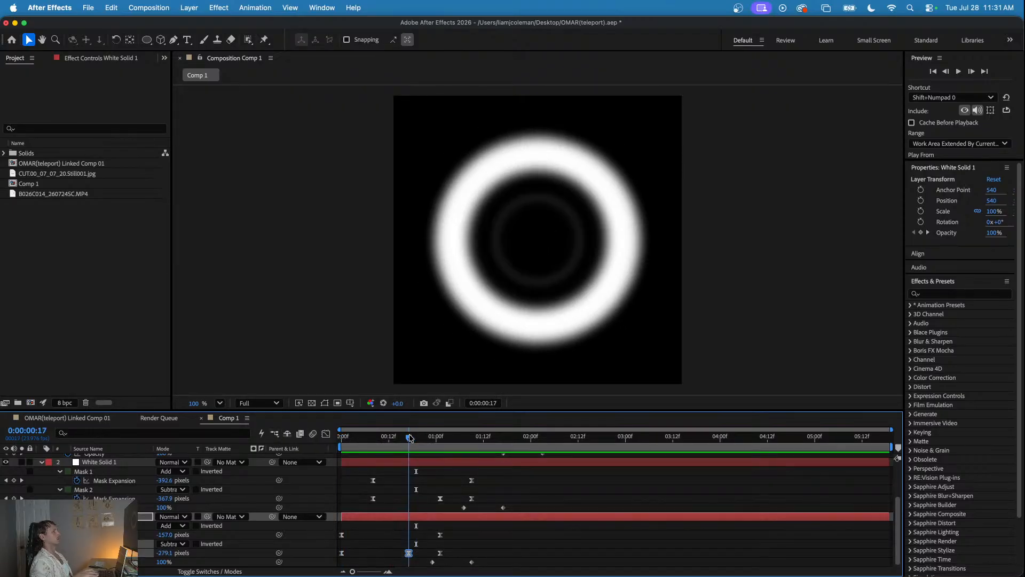
{"action": "left_click_drag", "start_coordinate": [161, 552], "coordinate": [149, 552]}
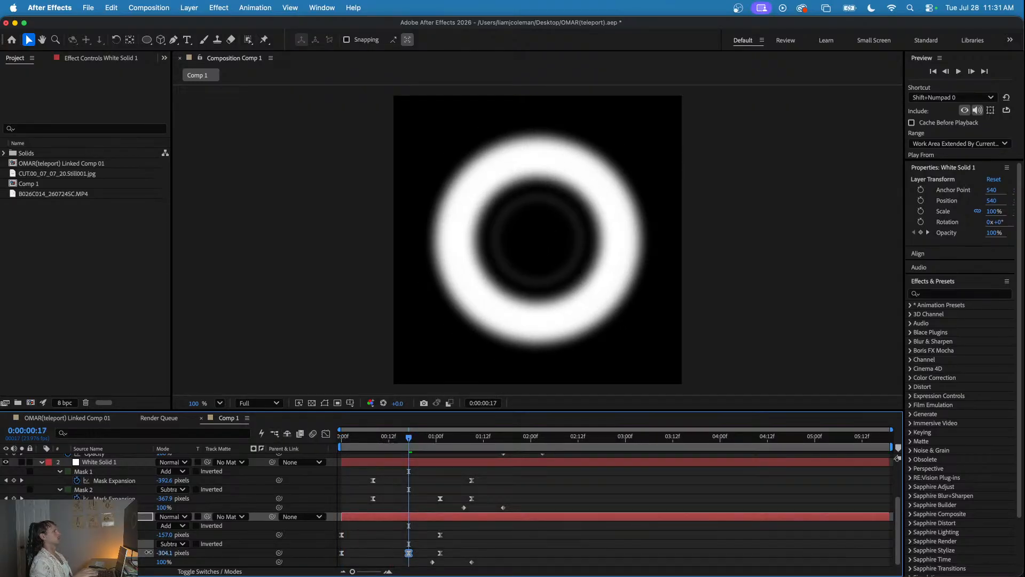
{"action": "key", "text": "space"}
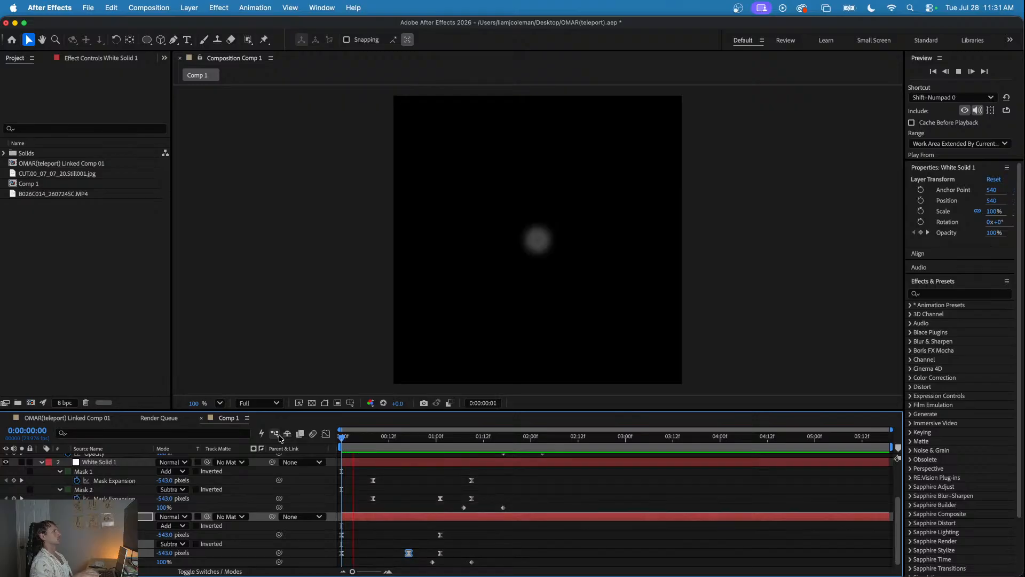
- Lower the second ring's Subtract Mask Expansion at 0:00:01:01 to about -272 pixels and preview the rings
{"action": "left_click", "coordinate": [444, 438]}
{"action": "left_click_drag", "start_coordinate": [444, 442], "coordinate": [440, 443]}
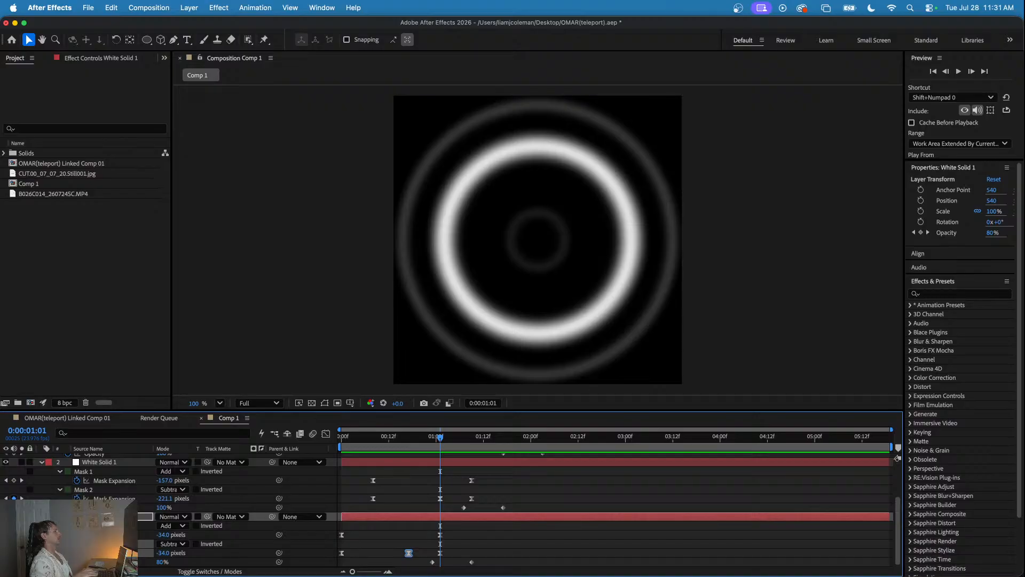
{"action": "scroll", "coordinate": [176, 534], "scroll_direction": "up", "scroll_amount": 2}
{"action": "scroll", "coordinate": [160, 533], "scroll_direction": "down", "scroll_amount": 2}
{"action": "scroll", "coordinate": [160, 523], "scroll_direction": "up", "scroll_amount": 1}
{"action": "mouse_move", "coordinate": [164, 516]}
{"action": "left_mouse_down"}
{"action": "mouse_move", "coordinate": [145, 515]}
{"action": "mouse_move", "coordinate": [157, 515]}
{"action": "left_mouse_up"}
{"action": "key", "text": "space"}
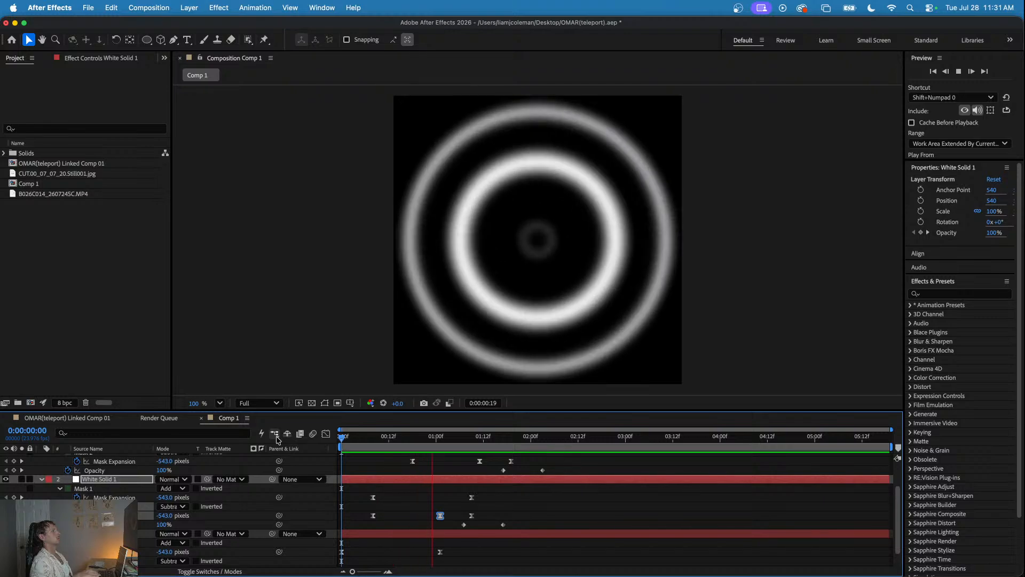
{"action": "key", "text": "space"}
{"action": "key", "text": "space"}
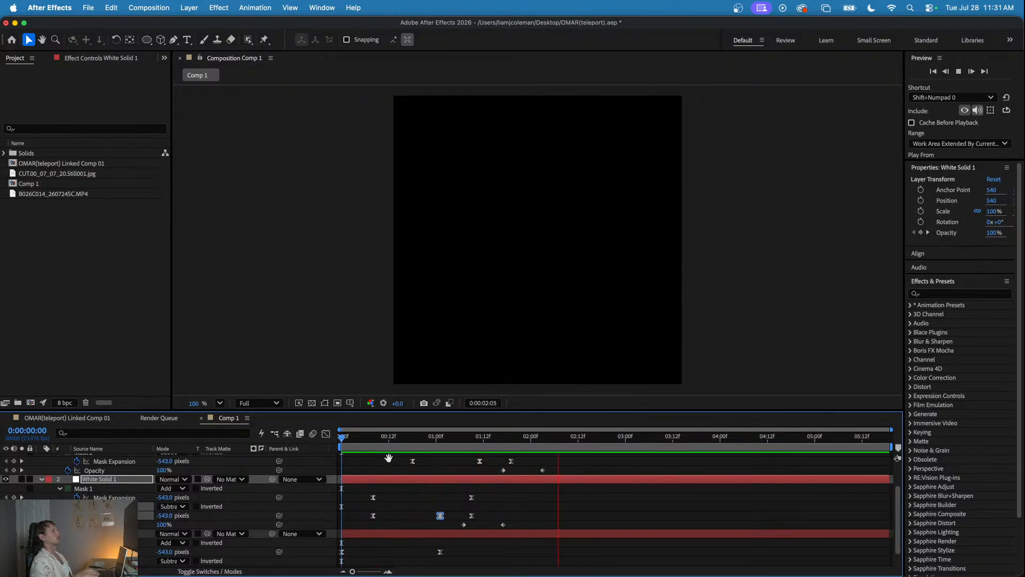
{"action": "key", "text": "space"}
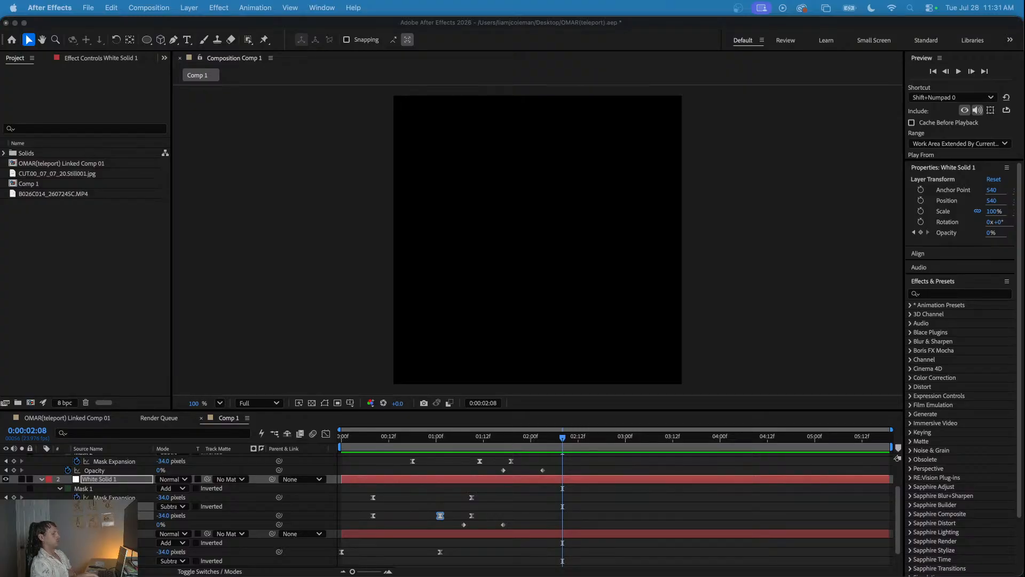
- Replay the three-ring animation from the start and save the project
{"action": "left_click", "coordinate": [413, 438]}
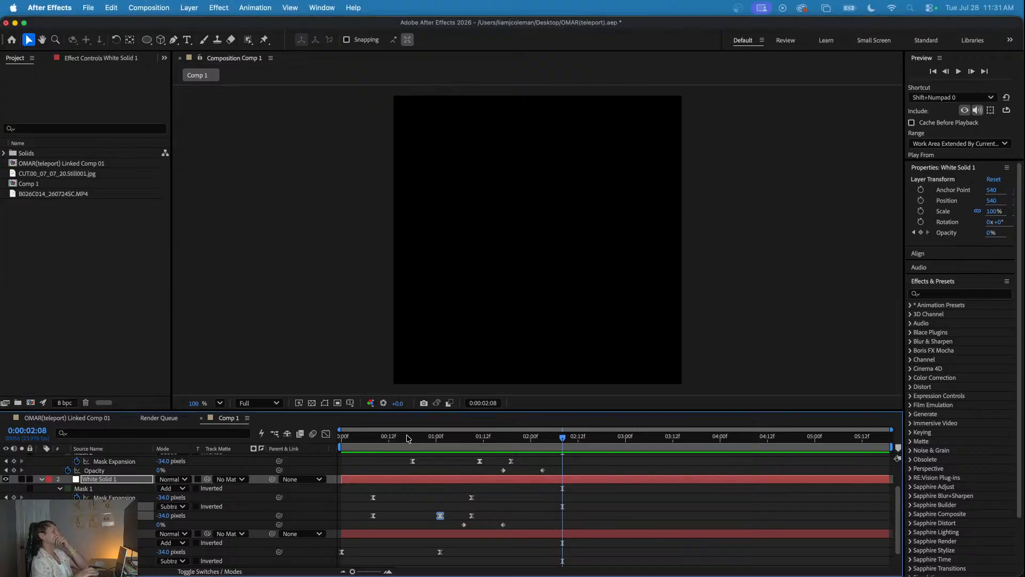
{"action": "left_click", "coordinate": [345, 438]}
{"action": "key", "text": "space"}
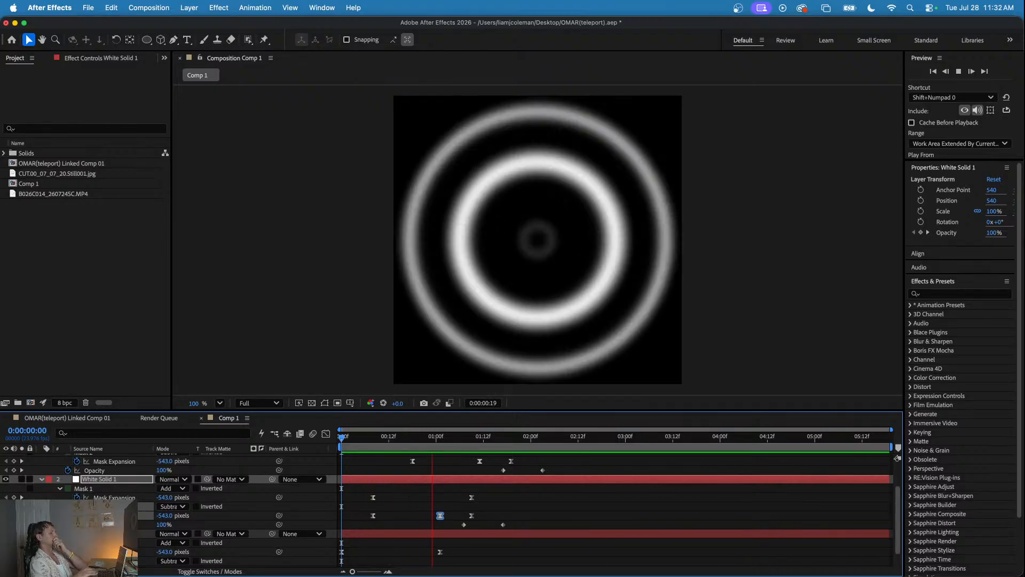
{"action": "key", "text": "space"}
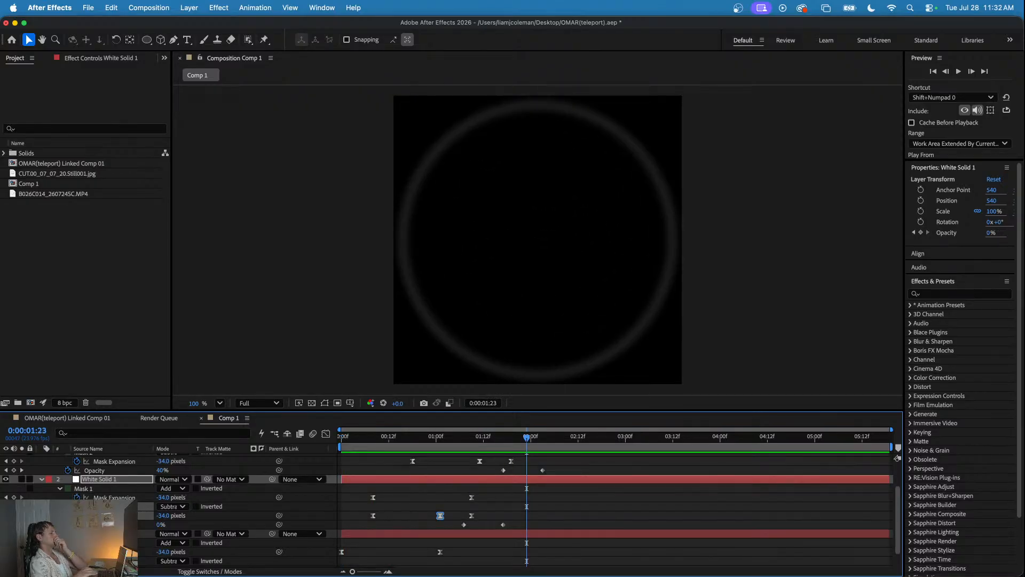
{"action": "key", "text": "space"}
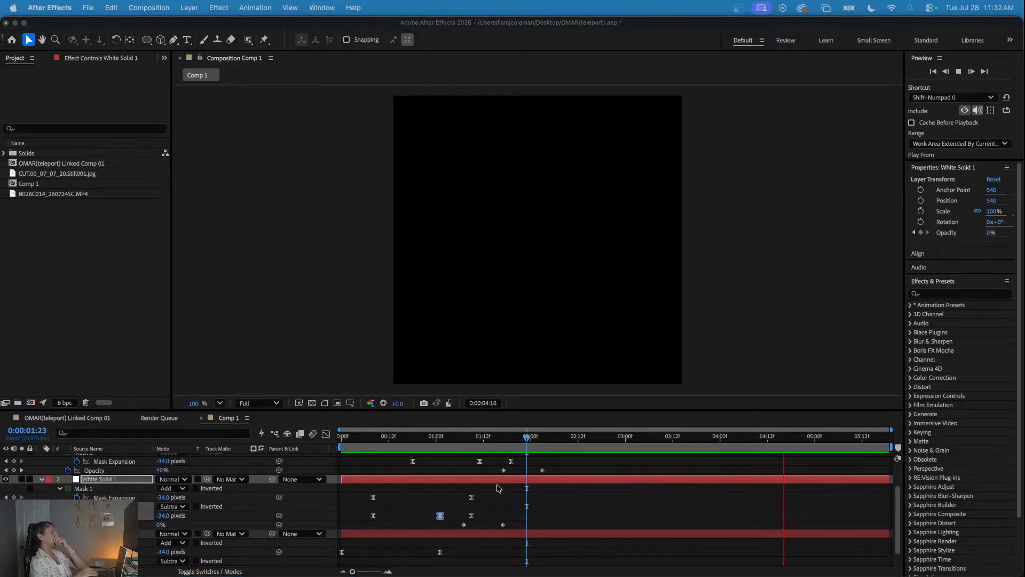
{"action": "left_click", "coordinate": [354, 436]}
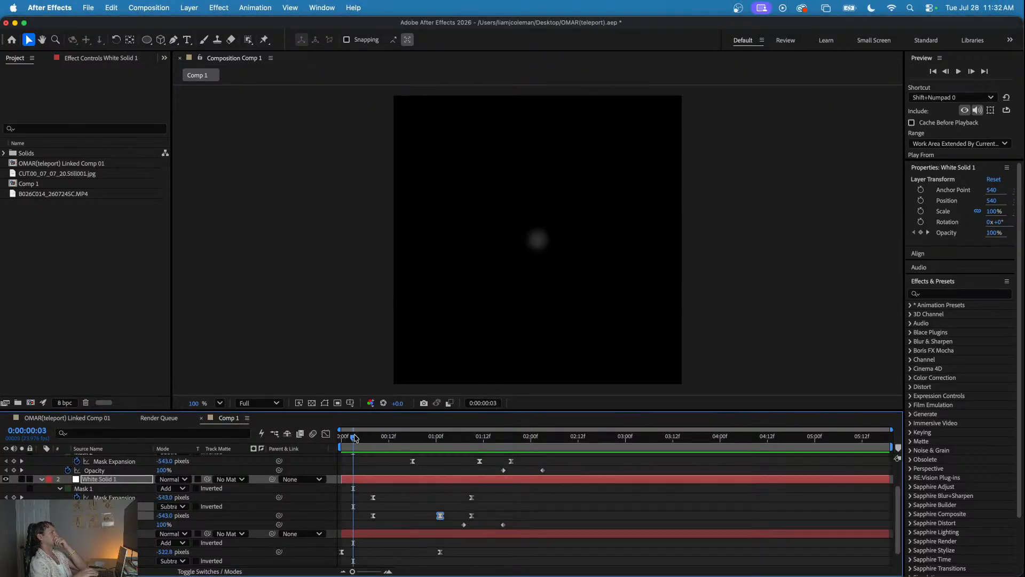
{"action": "key", "text": "super+s"}
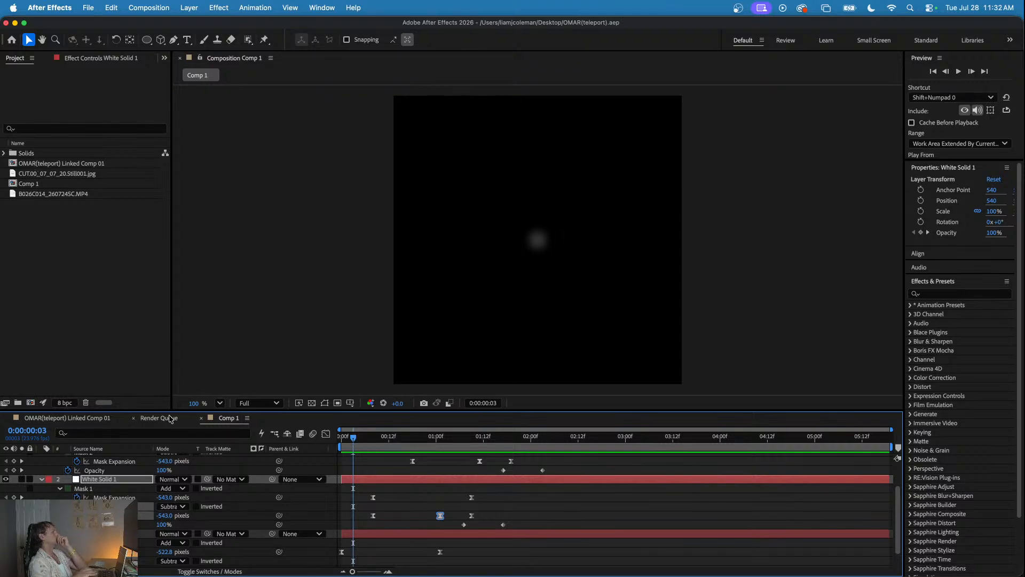
- Add Comp 1 as the top layer of OMAR(teleport) Linked Comp 01, starting at 0:00:00:00, and preview it over the footage
{"action": "left_click", "coordinate": [80, 421]}
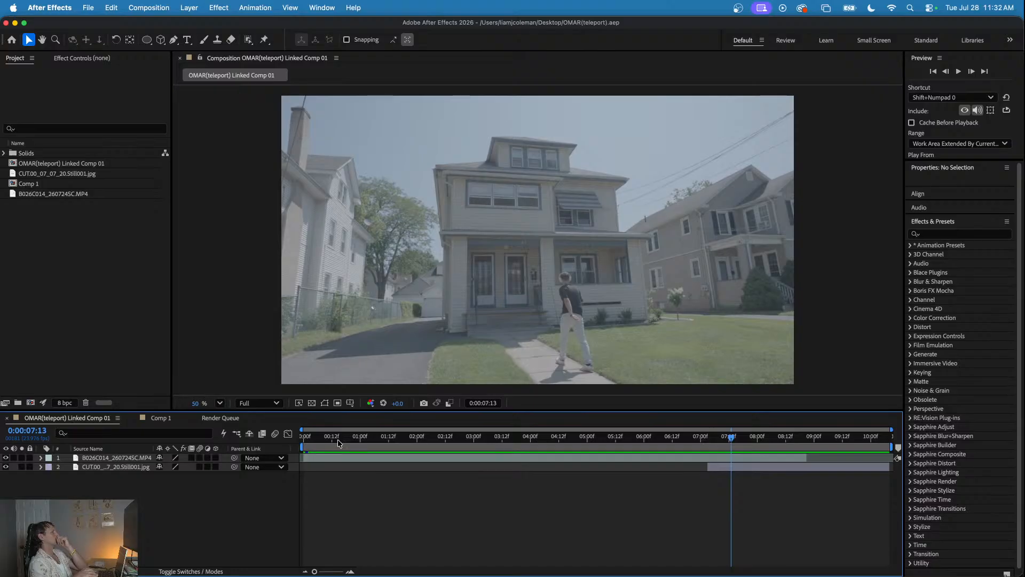
{"action": "left_click", "coordinate": [302, 436]}
{"action": "left_click", "coordinate": [48, 184]}
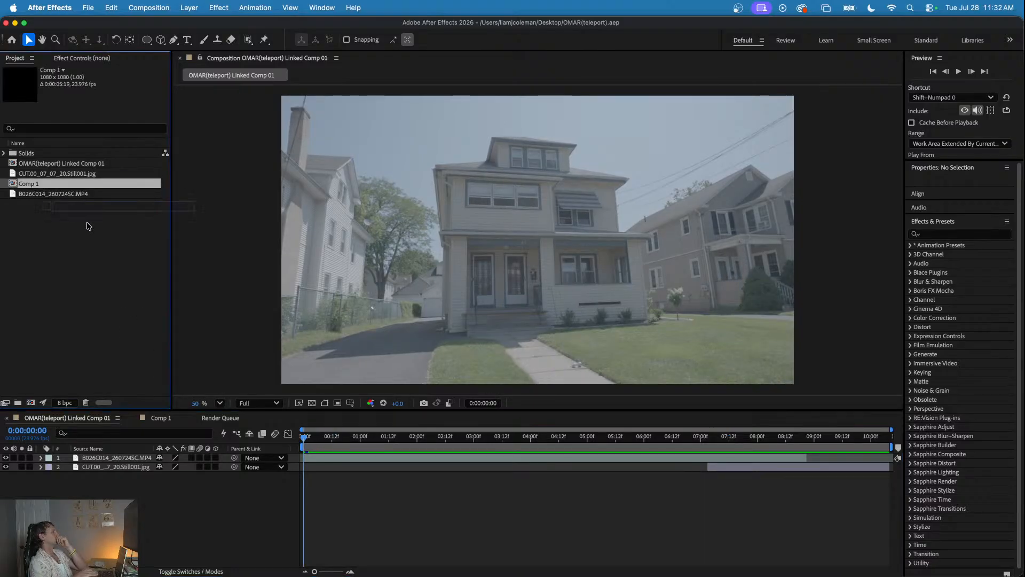
{"action": "left_click_drag", "start_coordinate": [103, 457], "coordinate": [277, 437]}
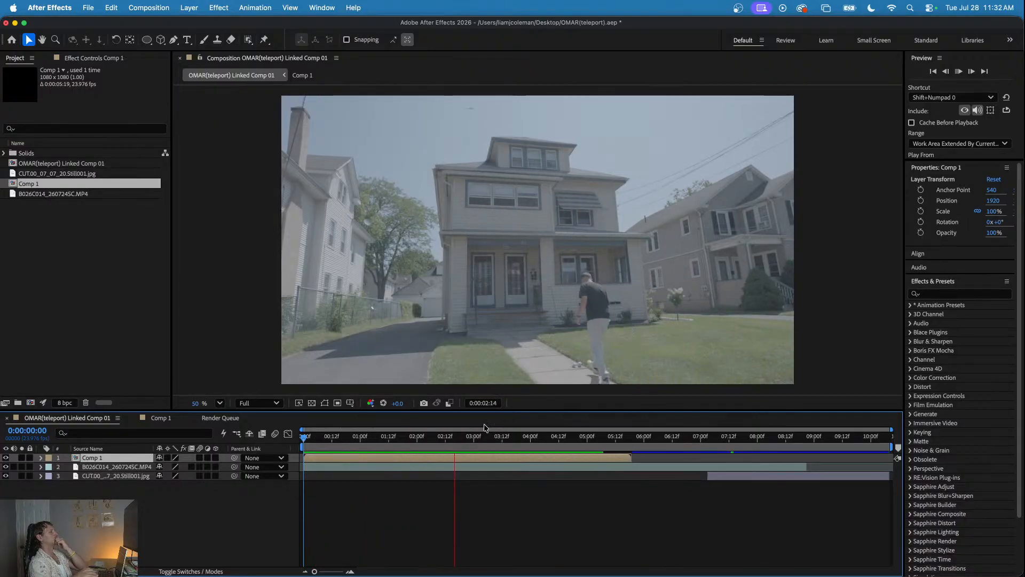
{"action": "key", "text": "space"}
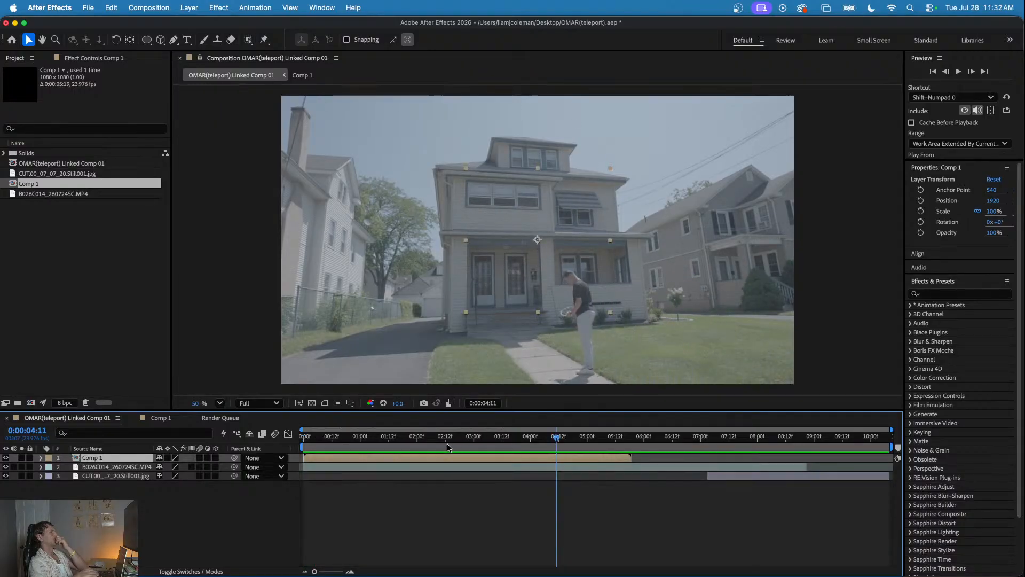
- Split the Comp 1 layer at 0:00:02:08 and delete the part after the split
{"action": "left_click_drag", "start_coordinate": [420, 439], "coordinate": [709, 442]}
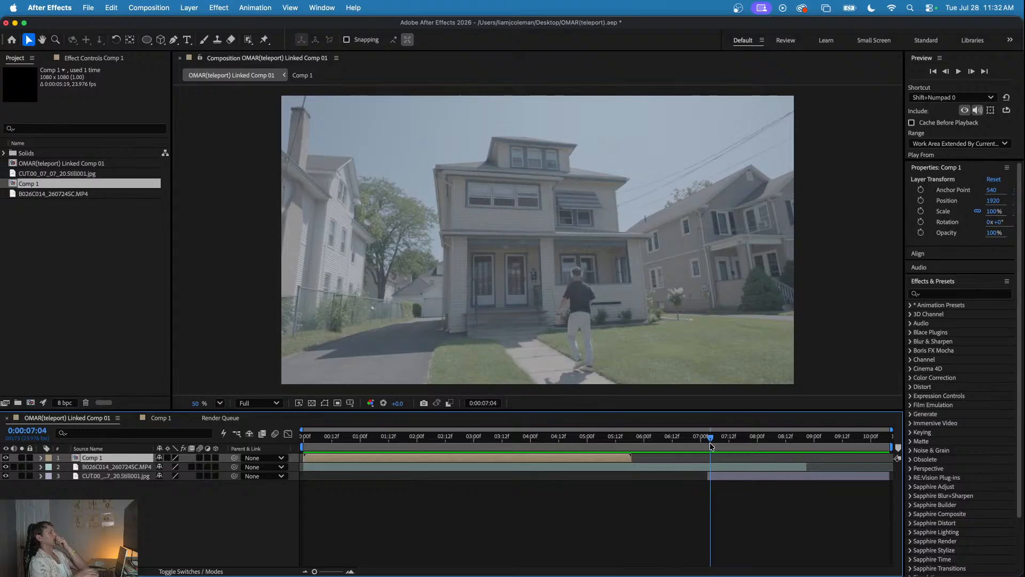
{"action": "left_click_drag", "start_coordinate": [598, 439], "coordinate": [436, 444]}
{"action": "mouse_move", "coordinate": [632, 458]}
{"action": "left_mouse_down"}
{"action": "mouse_move", "coordinate": [463, 455]}
{"action": "mouse_move", "coordinate": [631, 457]}
{"action": "left_mouse_up"}
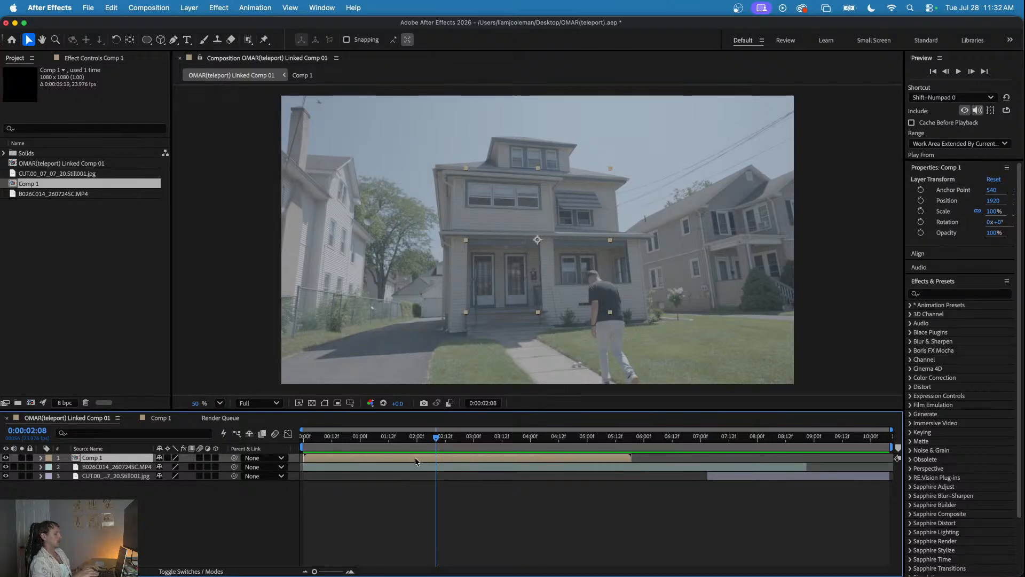
{"action": "key", "text": "super+shift+d"}
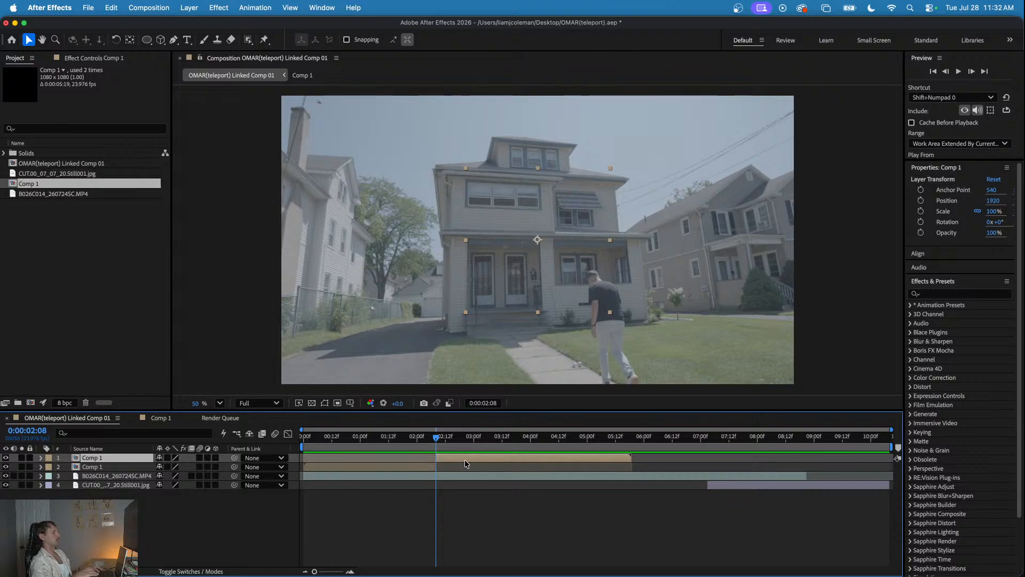
{"action": "key", "text": "Delete"}
- Move the Comp 1 layer to start at about 0:00:08:14 and preview the rings around the clip's disappearance
{"action": "left_click_drag", "start_coordinate": [393, 453], "coordinate": [790, 460]}
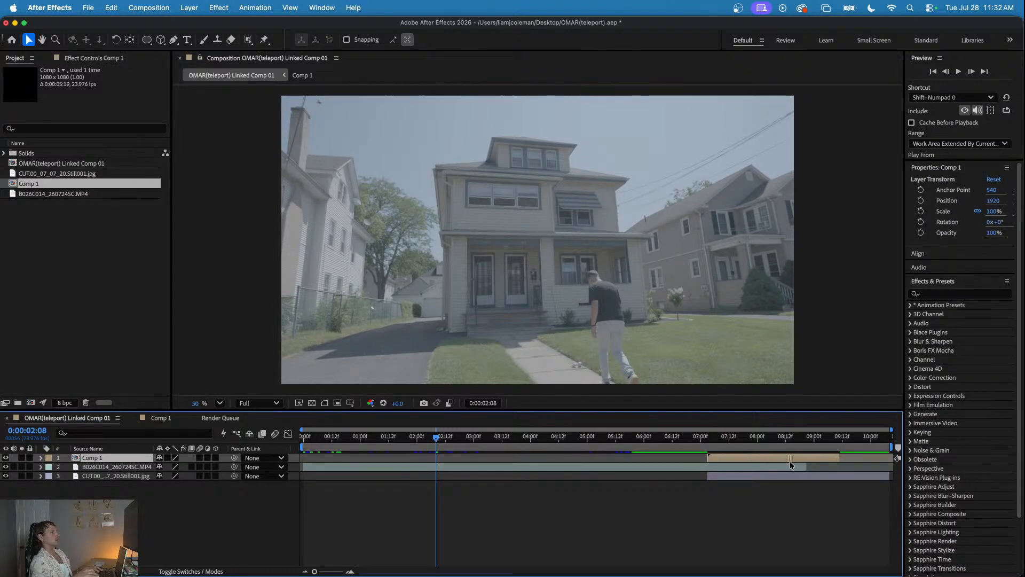
{"action": "left_click", "coordinate": [657, 436]}
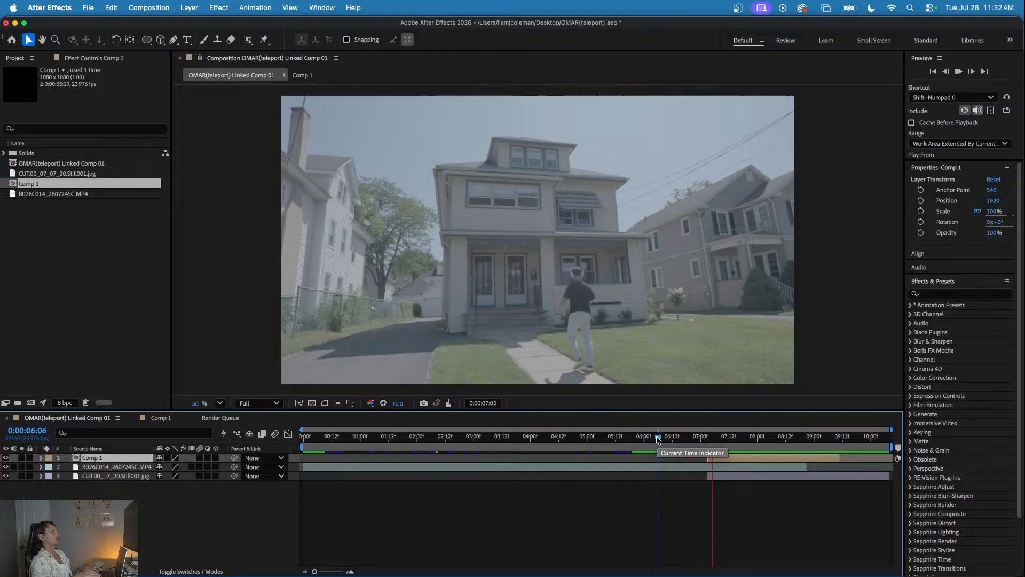
{"action": "left_click_drag", "start_coordinate": [657, 438], "coordinate": [849, 466]}
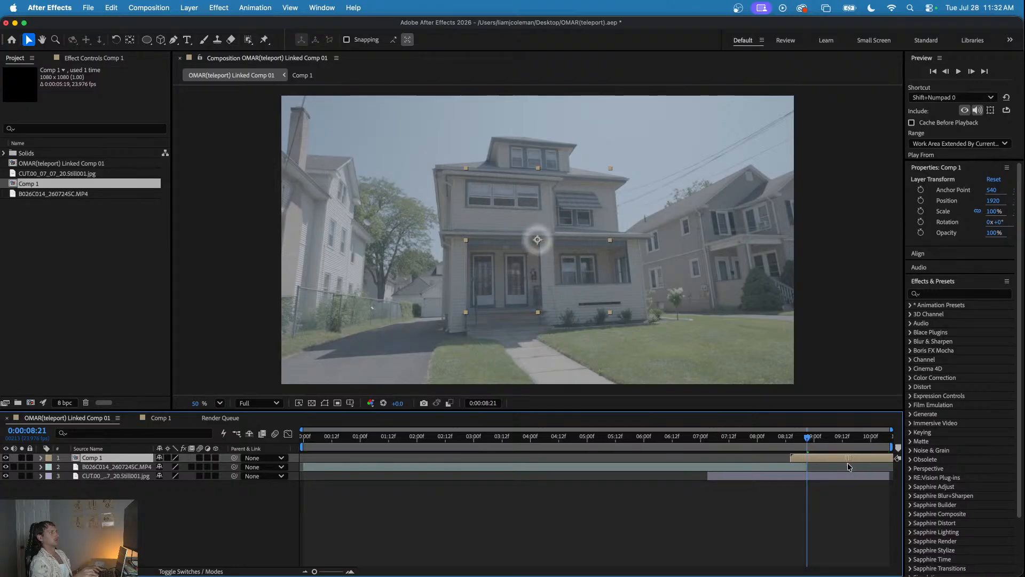
{"action": "left_click_drag", "start_coordinate": [808, 441], "coordinate": [741, 449]}
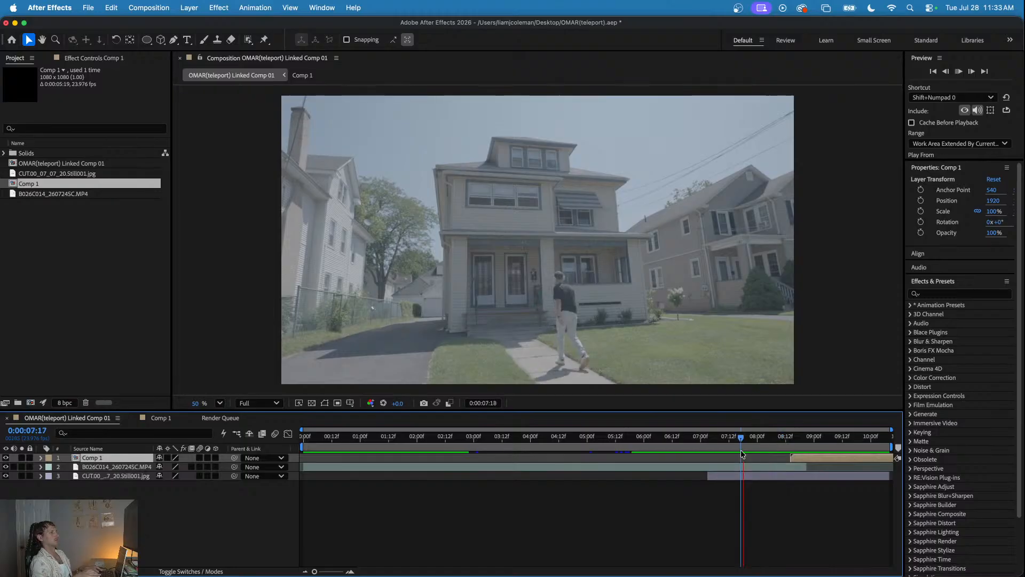
{"action": "key", "text": "space"}
- Shift the Comp 1 layer about 5 frames earlier and preview the timing from about 0:00:08:00
{"action": "key", "text": "space"}
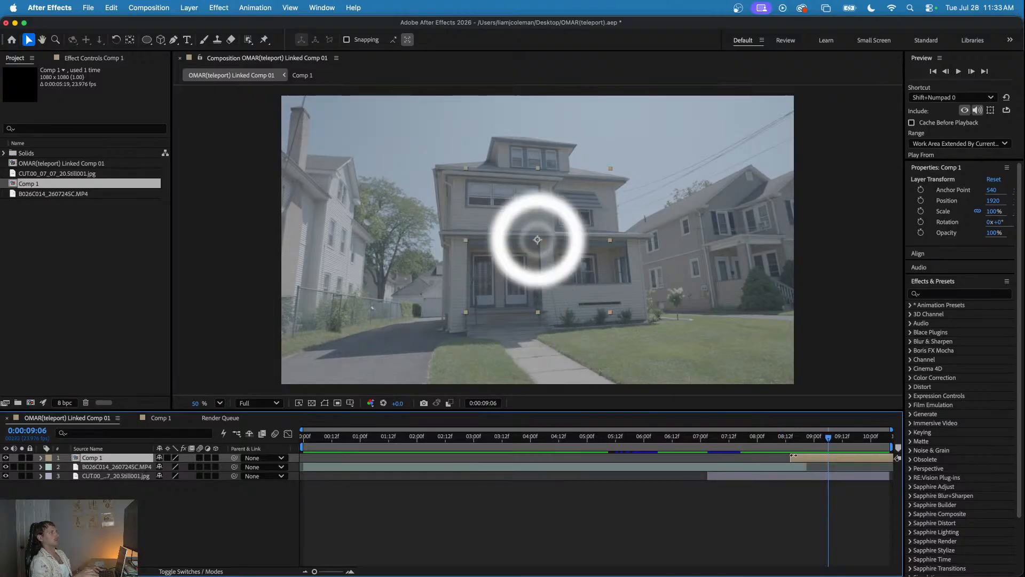
{"action": "left_click_drag", "start_coordinate": [804, 460], "coordinate": [792, 460]}
{"action": "left_click", "coordinate": [758, 442]}
{"action": "key", "text": "space"}
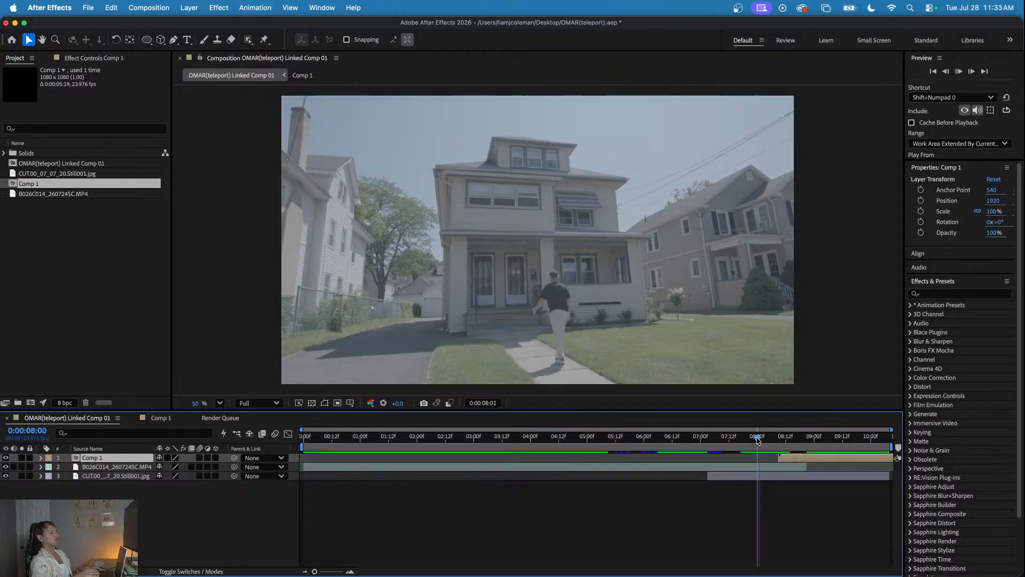
{"action": "key", "text": "space"}
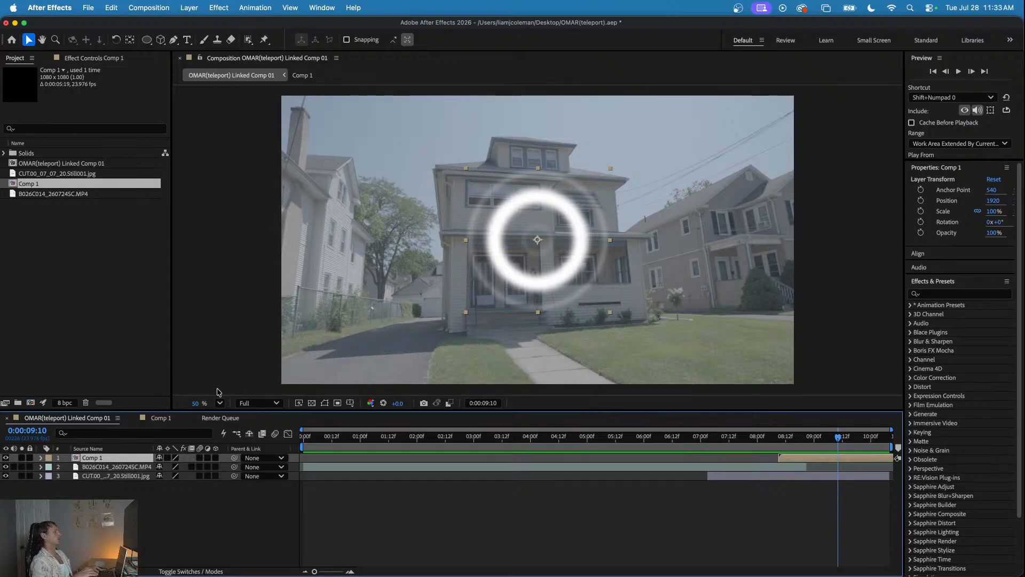
- In Comp 1, move the later mask expansion and opacity keyframes of all three rings about 7 to 10 frames earlier, and preview
{"action": "left_click", "coordinate": [160, 420]}
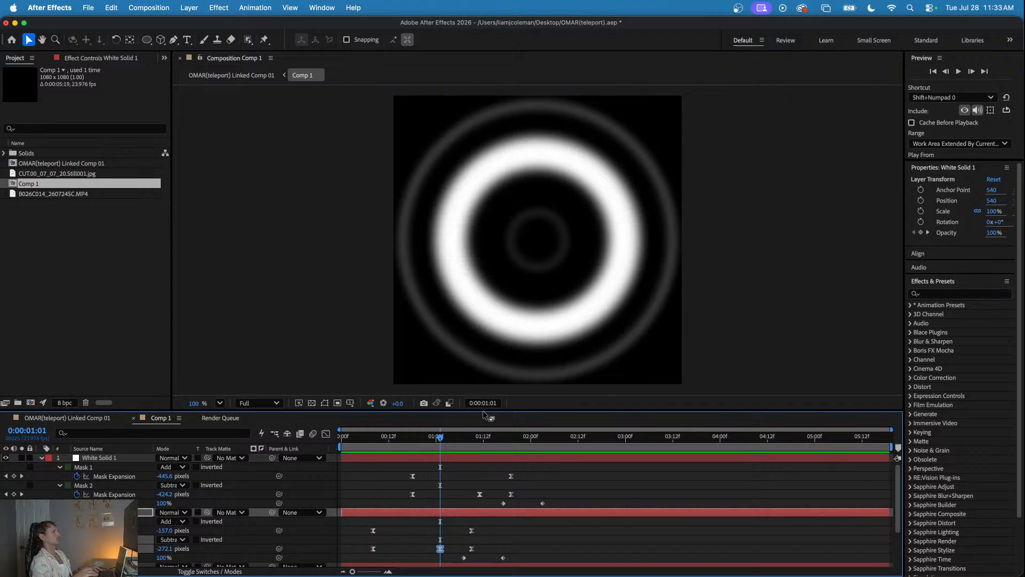
{"action": "left_click_drag", "start_coordinate": [520, 410], "coordinate": [519, 276]}
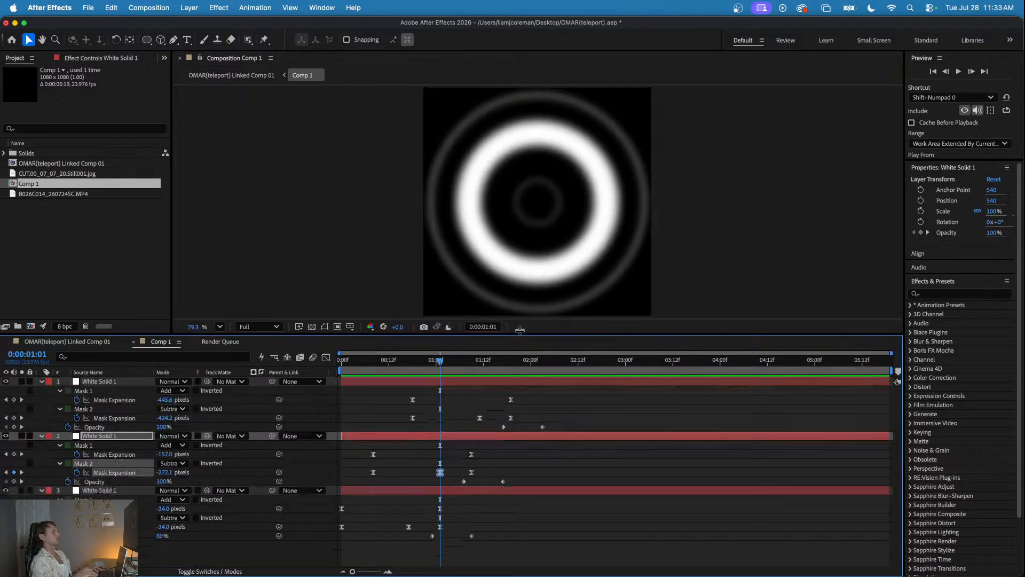
{"action": "left_click_drag", "start_coordinate": [483, 495], "coordinate": [381, 479]}
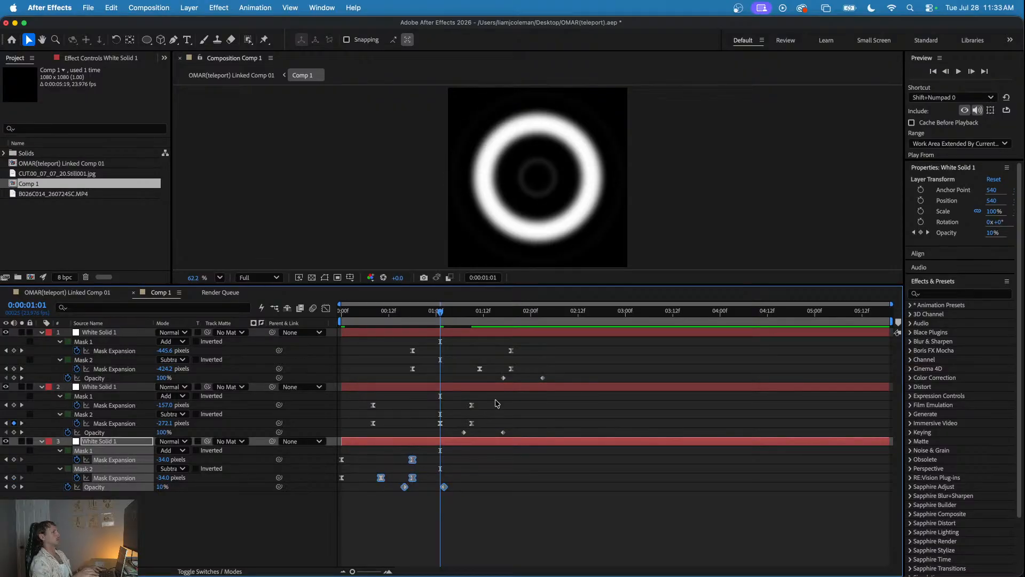
{"action": "left_click_drag", "start_coordinate": [518, 398], "coordinate": [402, 429]}
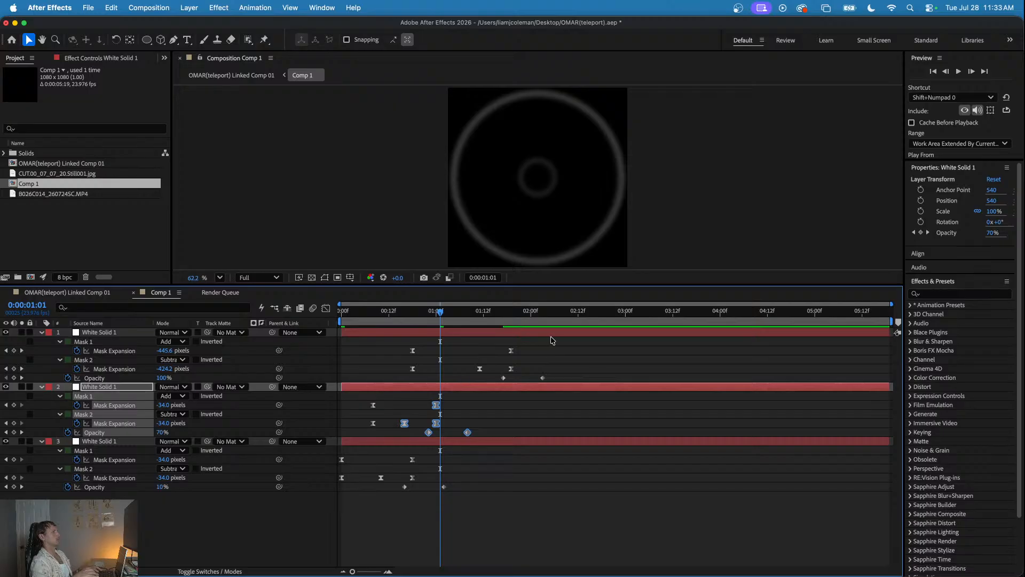
{"action": "left_click_drag", "start_coordinate": [553, 340], "coordinate": [439, 372]}
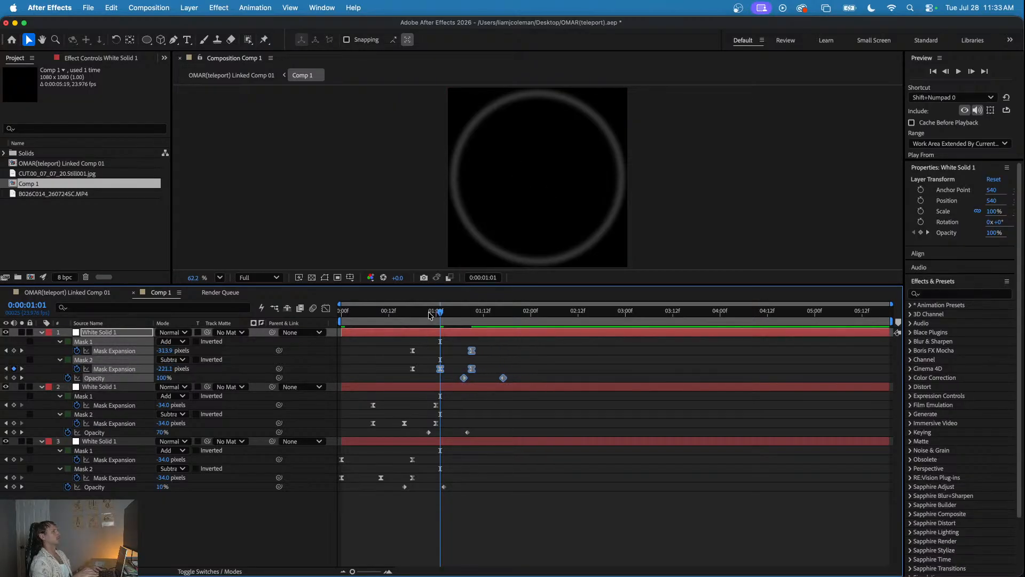
{"action": "key", "text": "space"}
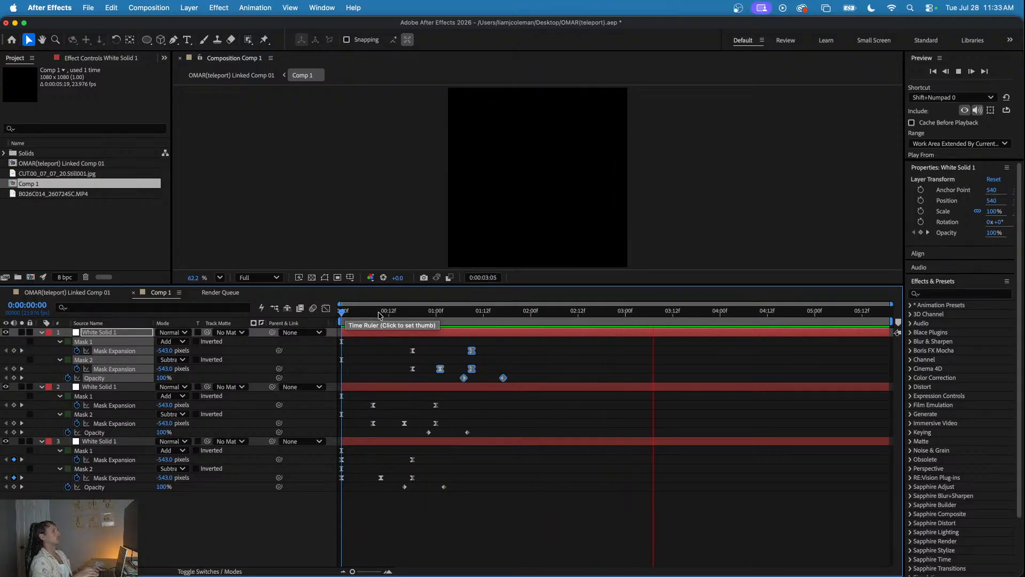
{"action": "left_click_drag", "start_coordinate": [377, 313], "coordinate": [300, 314]}
{"action": "key", "text": "space"}
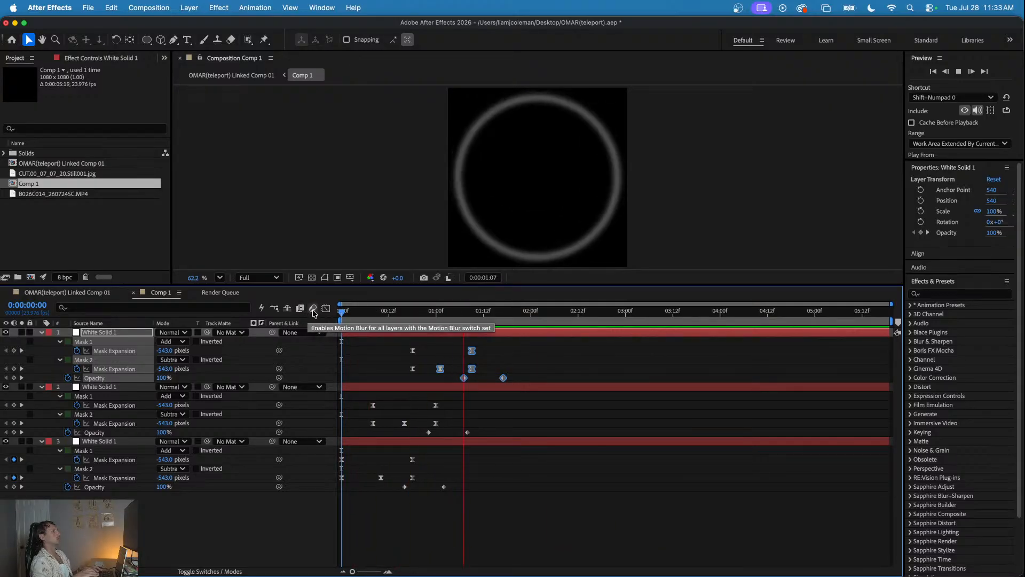
{"action": "key", "text": "space"}
- Preview the faster rings over the footage in OMAR(teleport) Linked Comp 01 from about 0:00:07:09 and 0:00:07:17
{"action": "left_click", "coordinate": [94, 292]}
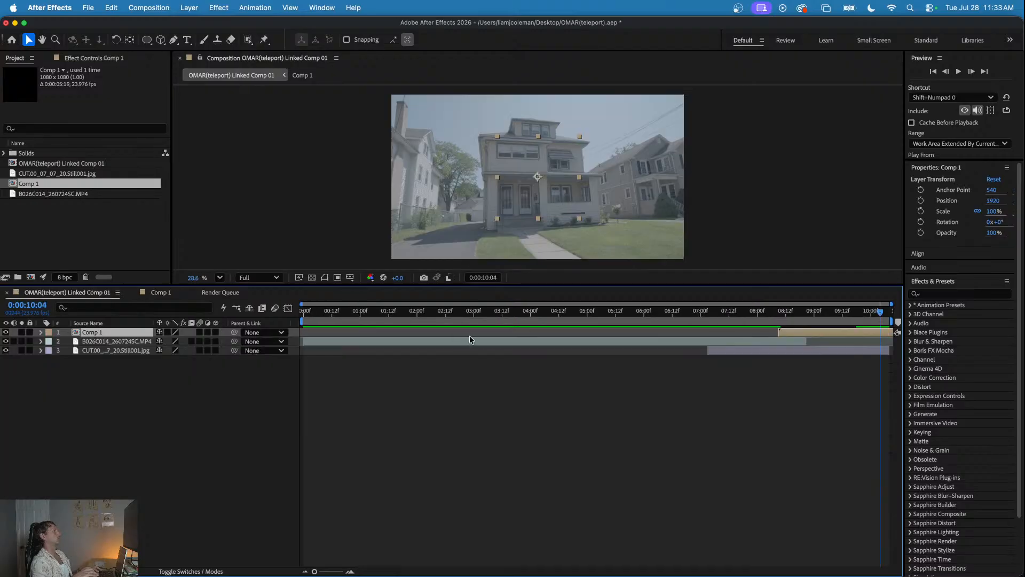
{"action": "left_click_drag", "start_coordinate": [683, 318], "coordinate": [721, 320]}
{"action": "key", "text": "space"}
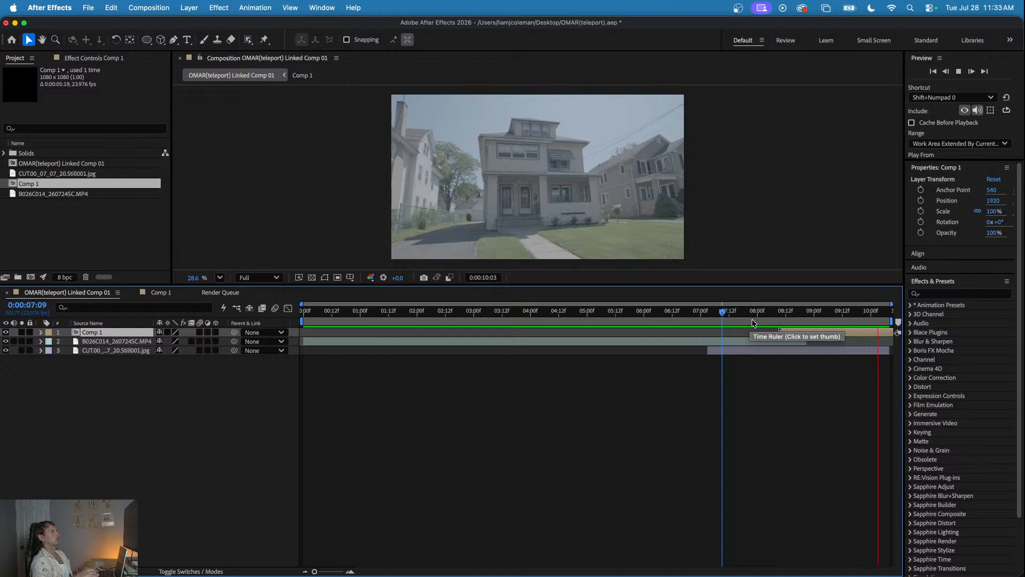
{"action": "left_click", "coordinate": [741, 315]}
{"action": "key", "text": "space"}
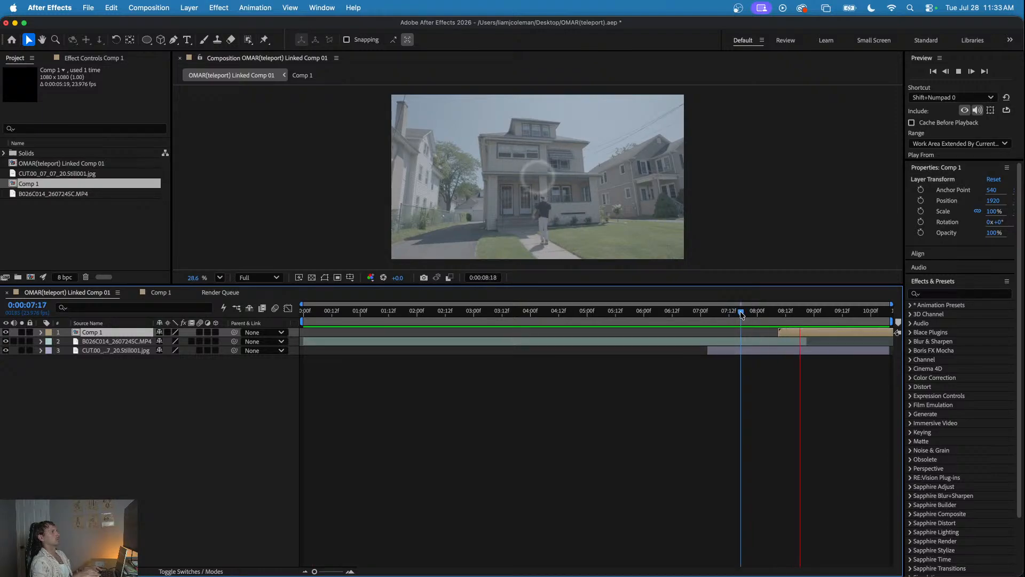
{"action": "key", "text": "space"}
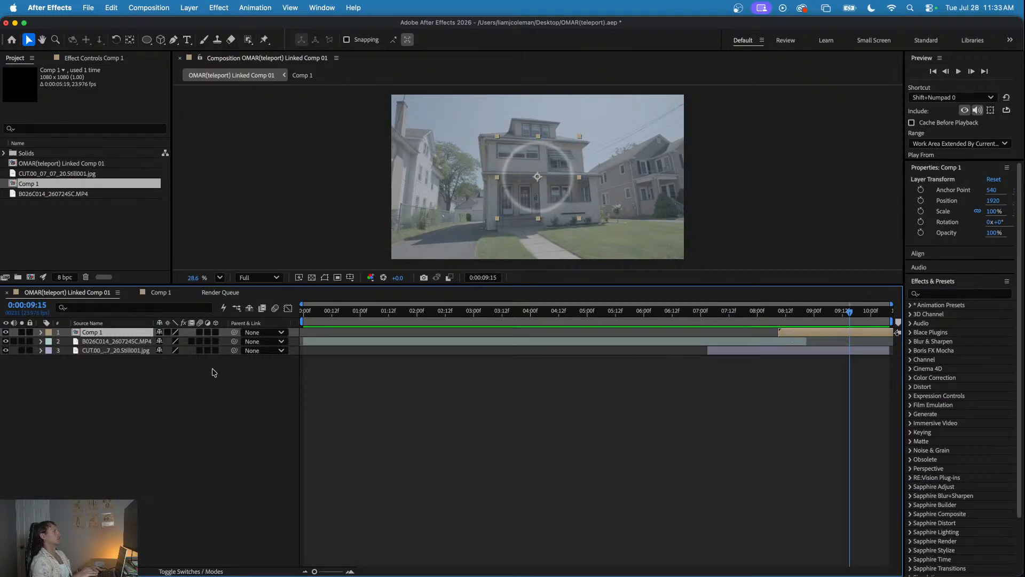
- In Comp 1, set the bottom ring layer's Mask 2 Expansion to about -384 pixels at 0:00:00:10 and preview the animation
{"action": "left_click", "coordinate": [173, 294]}
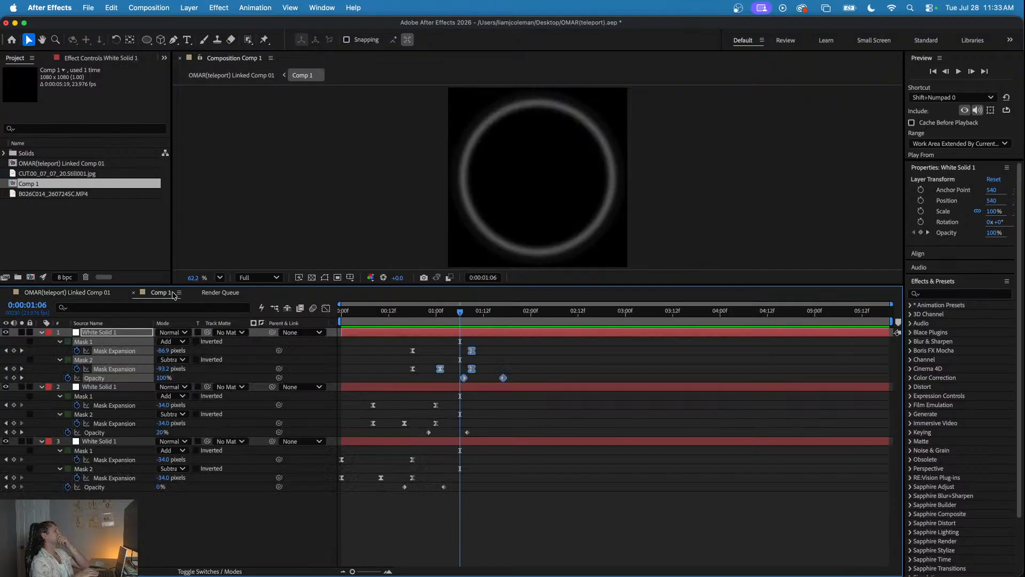
{"action": "left_click_drag", "start_coordinate": [459, 320], "coordinate": [380, 335]}
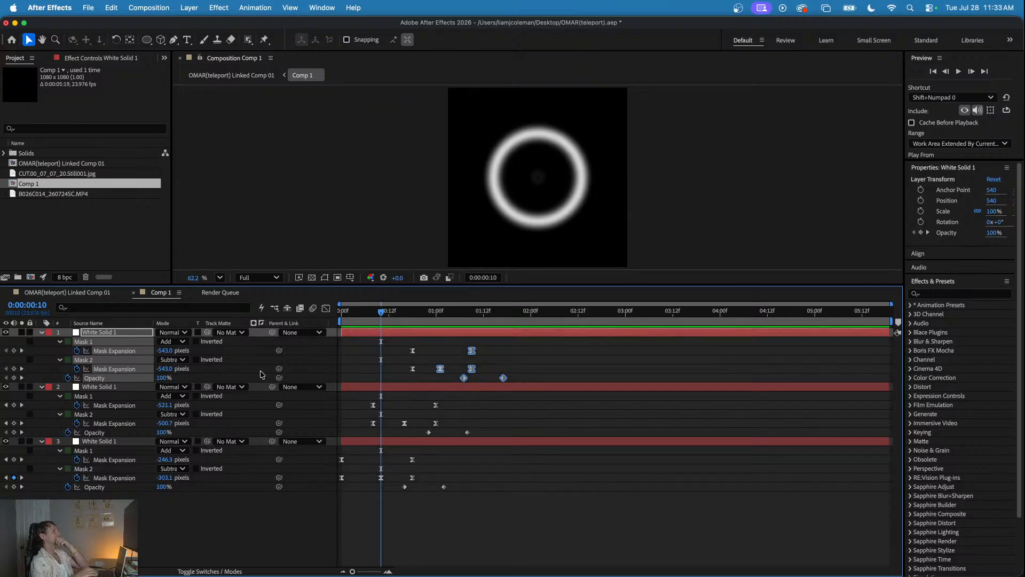
{"action": "left_click_drag", "start_coordinate": [162, 477], "coordinate": [116, 475]}
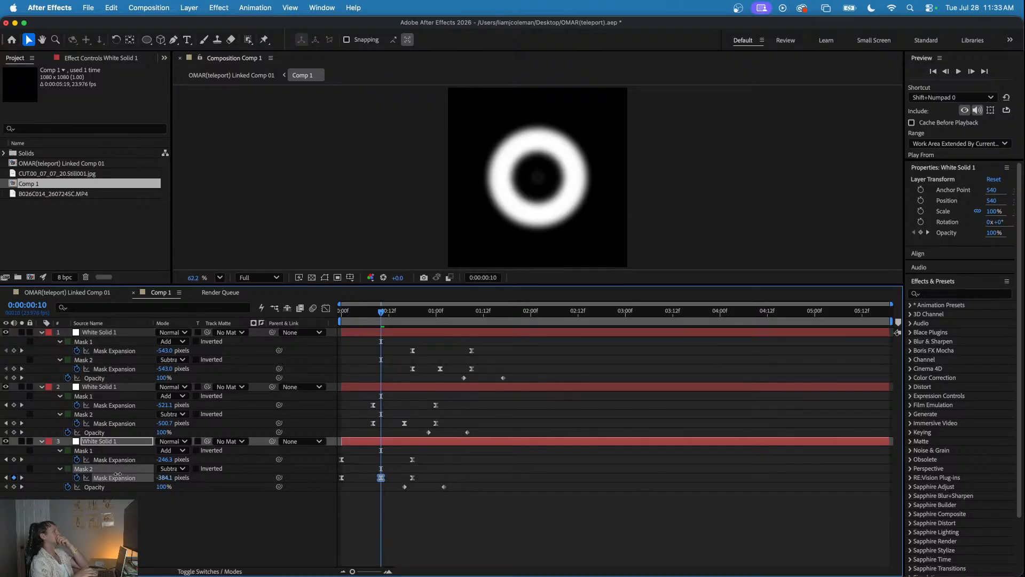
{"action": "key", "text": "space"}
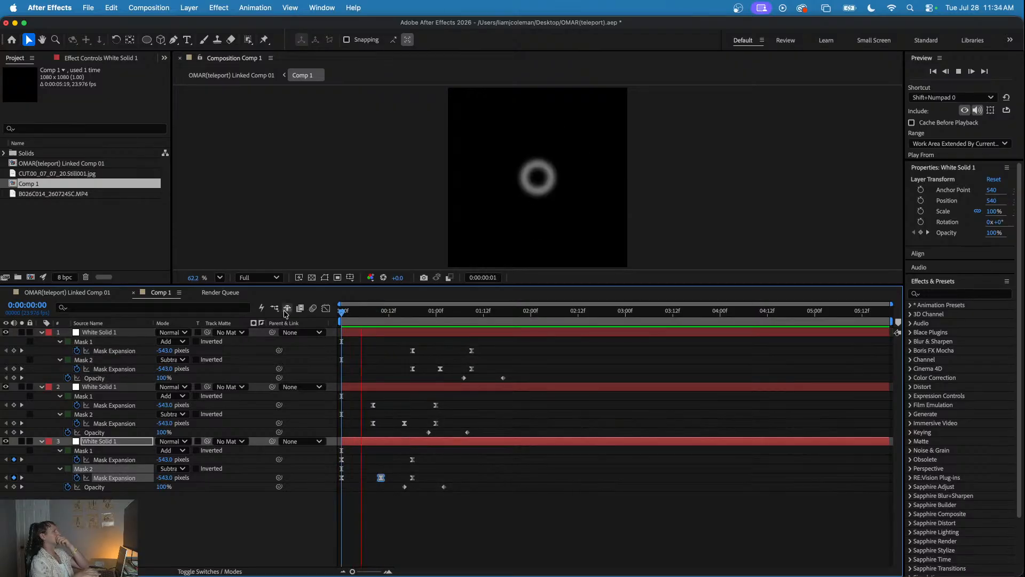
{"action": "key", "text": "space"}
- Set the middle ring layer's Mask 2 Expansion to about -407 pixels at 0:00:00:16 and preview from the start
{"action": "left_click_drag", "start_coordinate": [341, 311], "coordinate": [404, 334]}
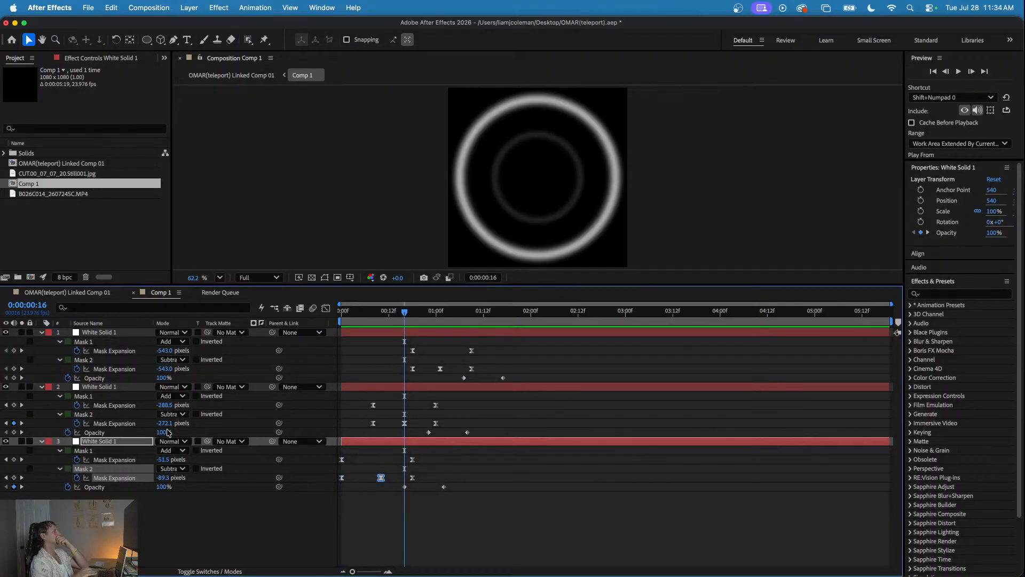
{"action": "left_click_drag", "start_coordinate": [166, 425], "coordinate": [113, 425]}
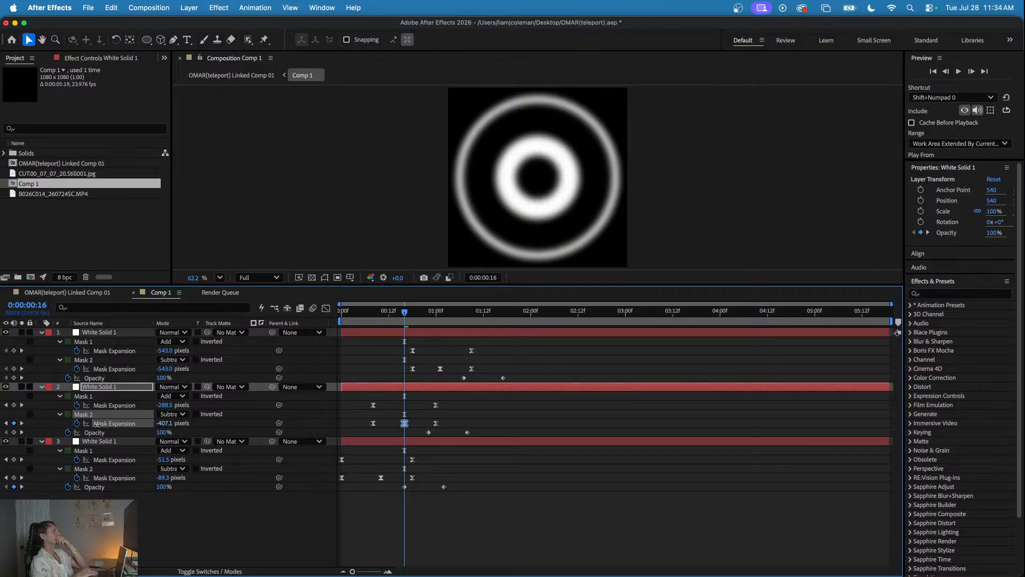
{"action": "left_click", "coordinate": [344, 313]}
{"action": "key", "text": "space"}
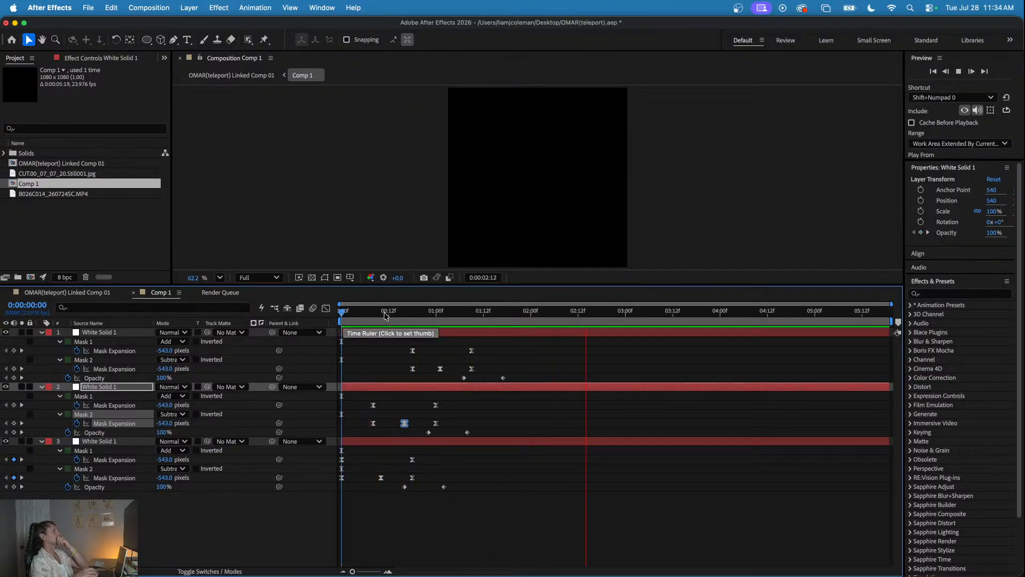
- Shift all mask expansion and opacity keyframes of the top ring layer about 3 frames earlier
{"action": "left_click_drag", "start_coordinate": [381, 314], "coordinate": [361, 313]}
{"action": "left_click_drag", "start_coordinate": [402, 341], "coordinate": [528, 383]}
{"action": "left_click", "coordinate": [415, 354]}
{"action": "left_click_drag", "start_coordinate": [402, 342], "coordinate": [545, 385]}
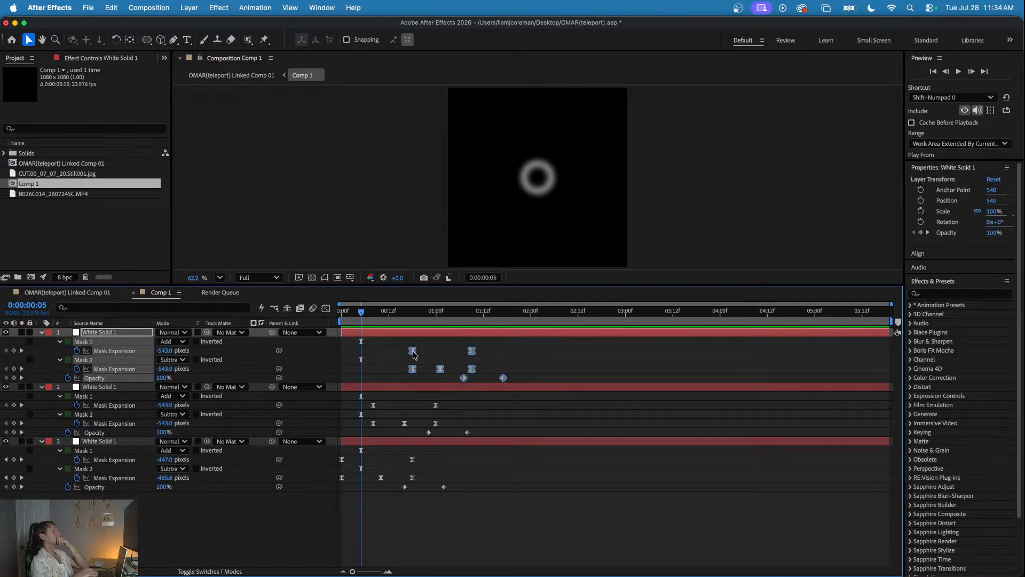
{"action": "left_click_drag", "start_coordinate": [413, 354], "coordinate": [405, 354]}
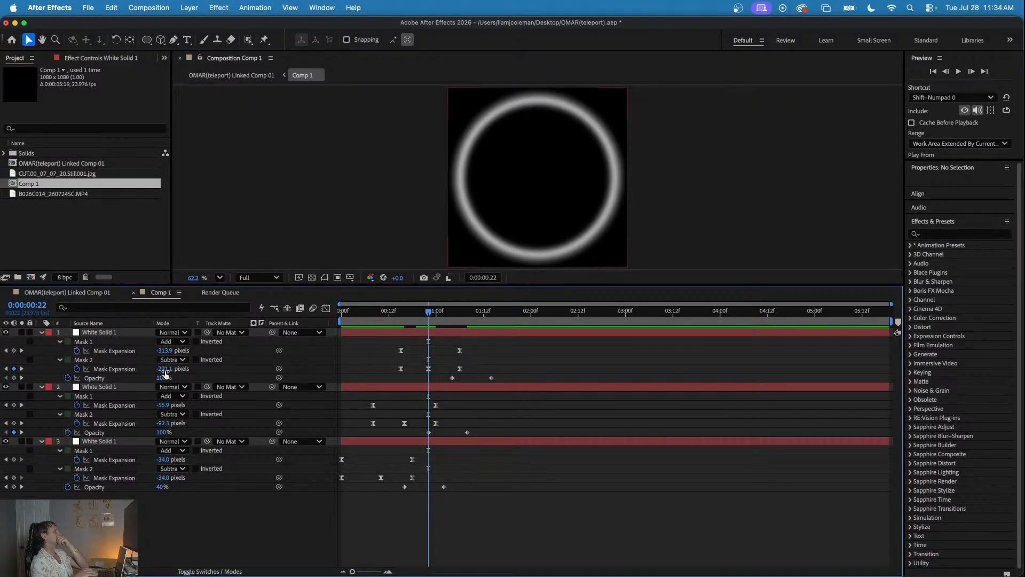
- Try a Mask 2 Expansion of about -203 pixels on the top ring layer at 0:00:00:22
{"action": "left_click", "coordinate": [149, 369]}
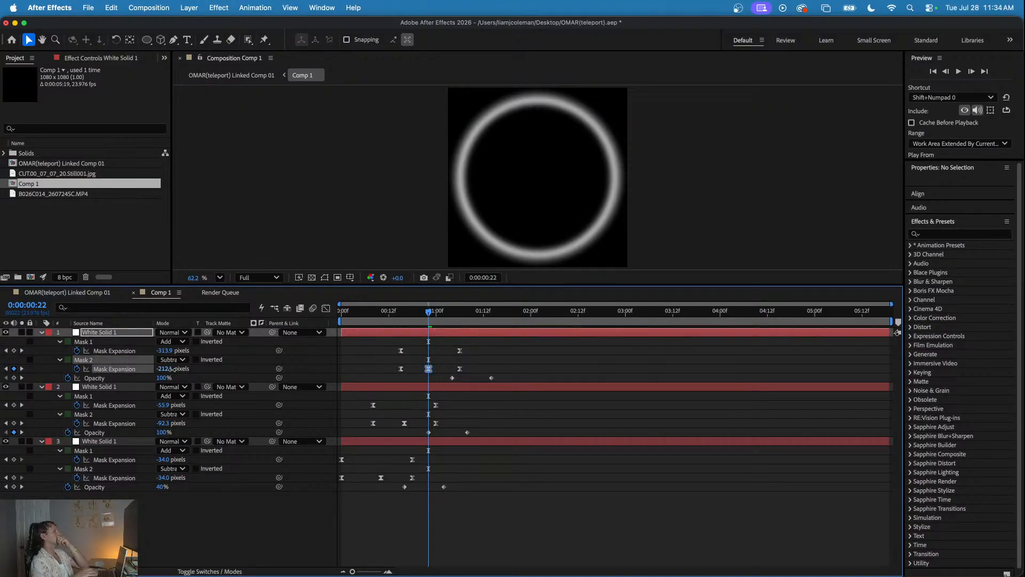
{"action": "left_click_drag", "start_coordinate": [178, 368], "coordinate": [179, 372]}
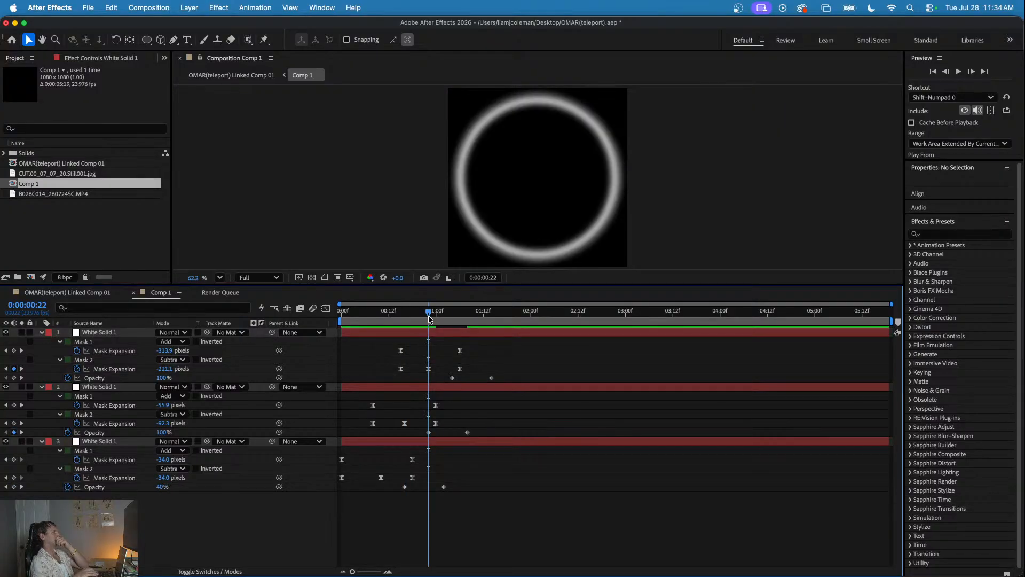
{"action": "left_click_drag", "start_coordinate": [430, 319], "coordinate": [428, 344]}
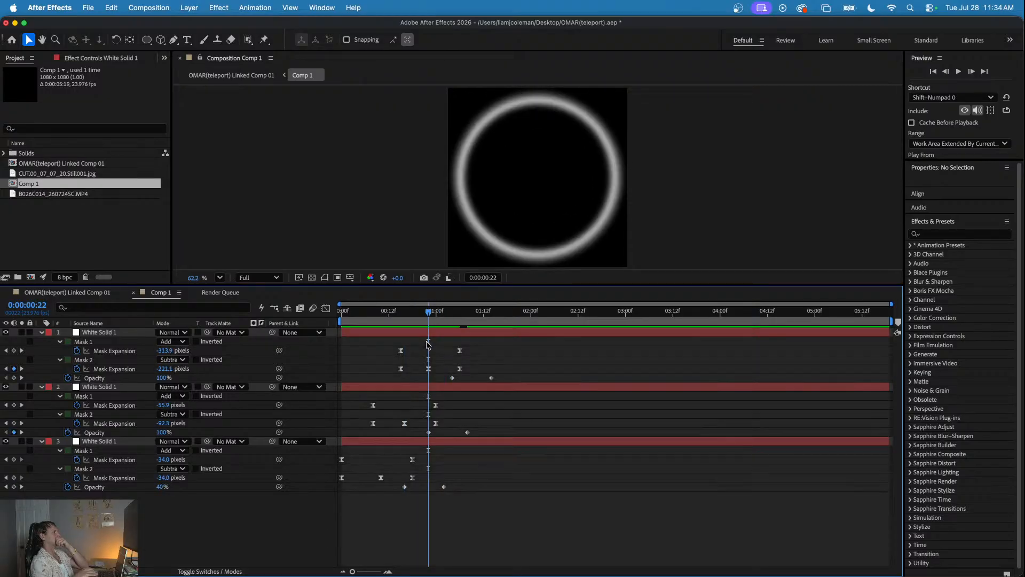
{"action": "left_click", "coordinate": [429, 369]}
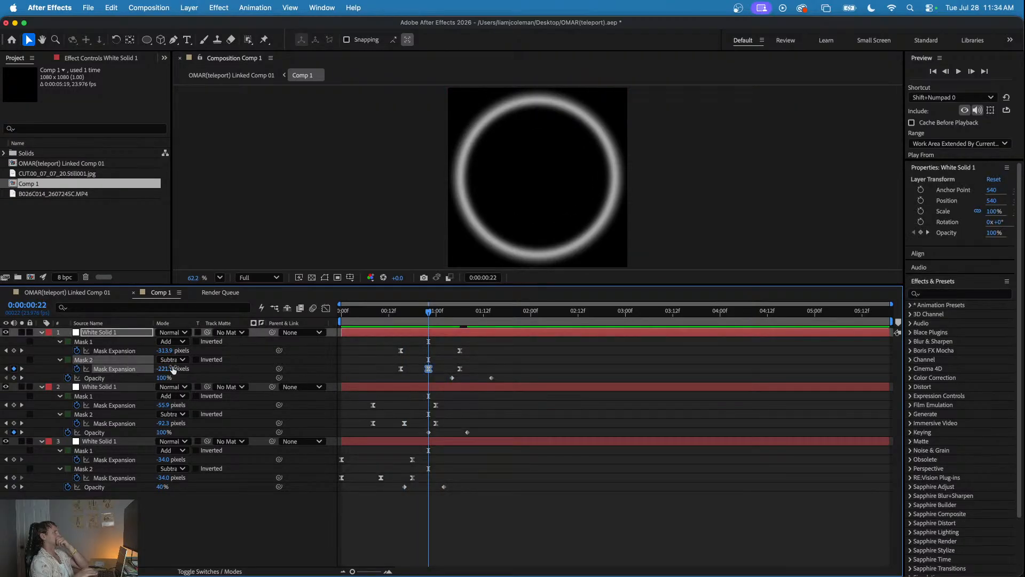
{"action": "mouse_move", "coordinate": [164, 368]}
{"action": "left_mouse_down"}
{"action": "mouse_move", "coordinate": [141, 369]}
{"action": "mouse_move", "coordinate": [166, 368]}
{"action": "left_mouse_up"}
- Review the rings' overlap, shift all of the top ring layer's keyframes about 5 frames earlier, and preview from the start
{"action": "left_click_drag", "start_coordinate": [396, 312], "coordinate": [468, 322]}
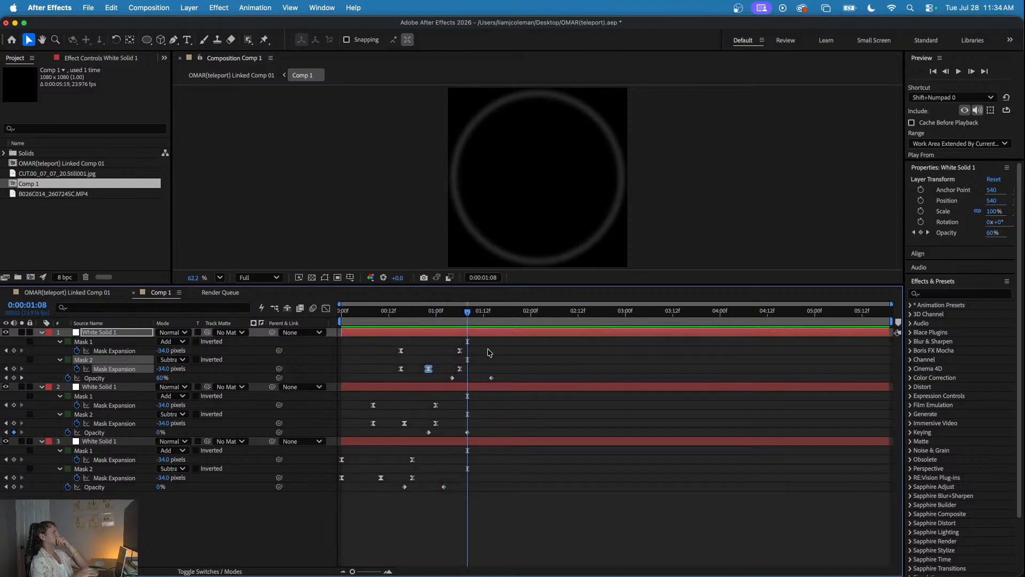
{"action": "left_click", "coordinate": [494, 360]}
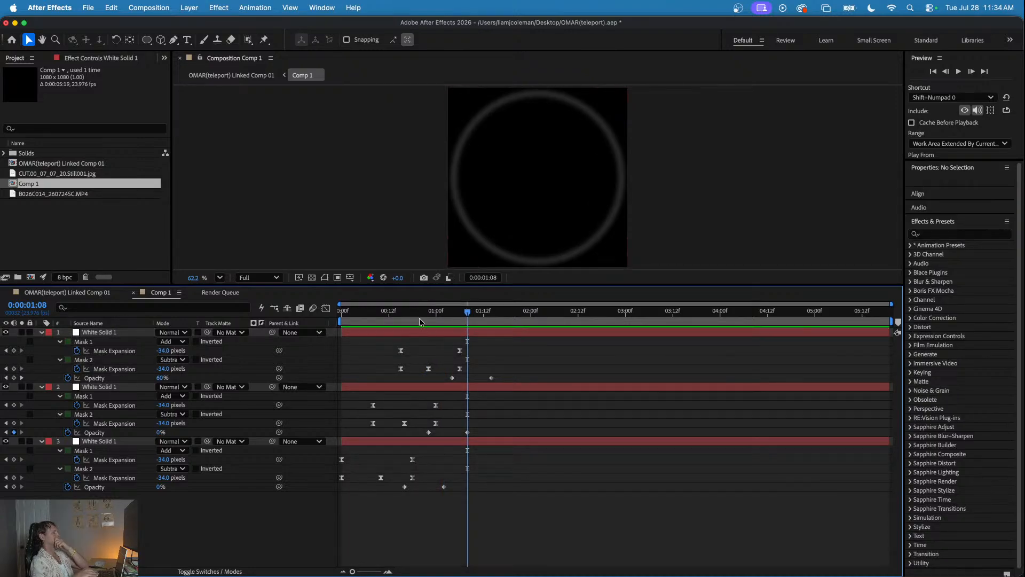
{"action": "left_click_drag", "start_coordinate": [401, 322], "coordinate": [463, 358]}
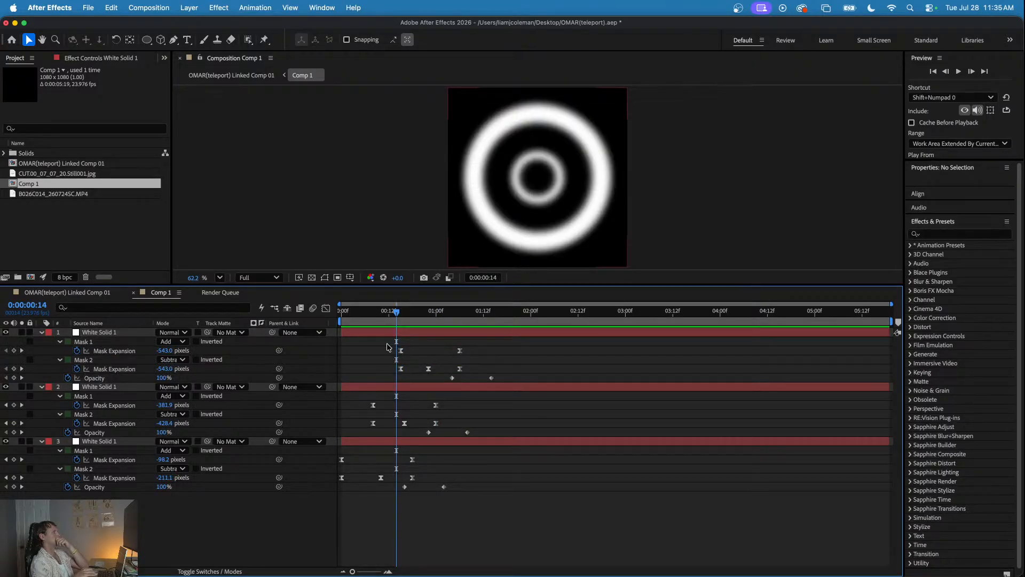
{"action": "left_click_drag", "start_coordinate": [388, 347], "coordinate": [544, 375]}
{"action": "left_click_drag", "start_coordinate": [402, 353], "coordinate": [383, 353]}
{"action": "left_click", "coordinate": [365, 311]}
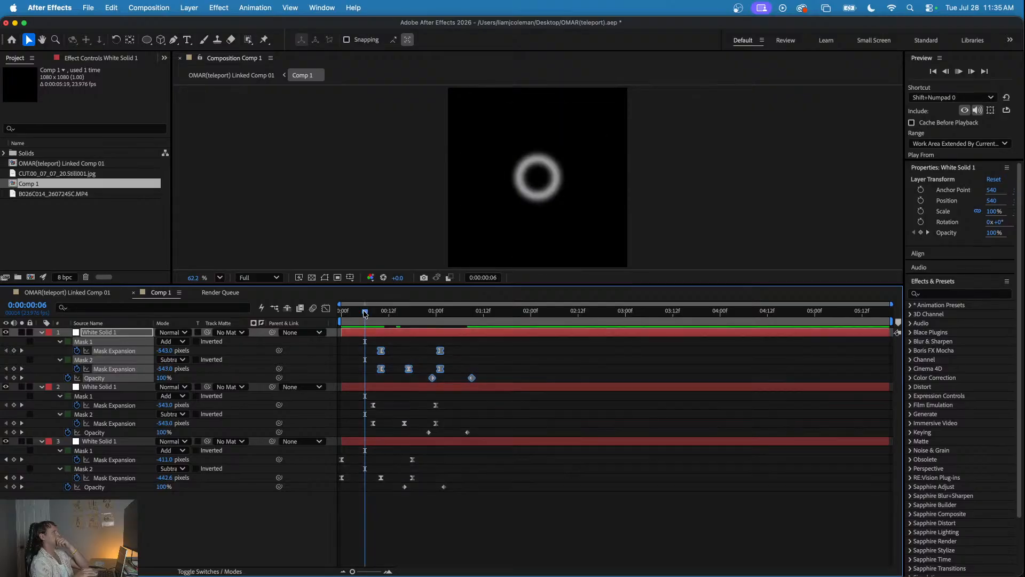
{"action": "key", "text": "space"}
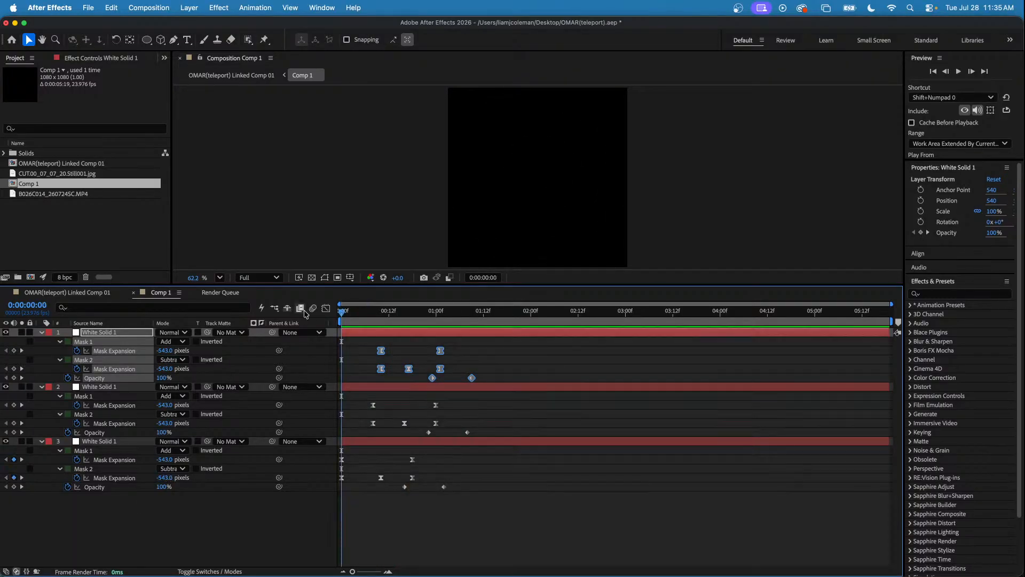
{"action": "key", "text": "space"}
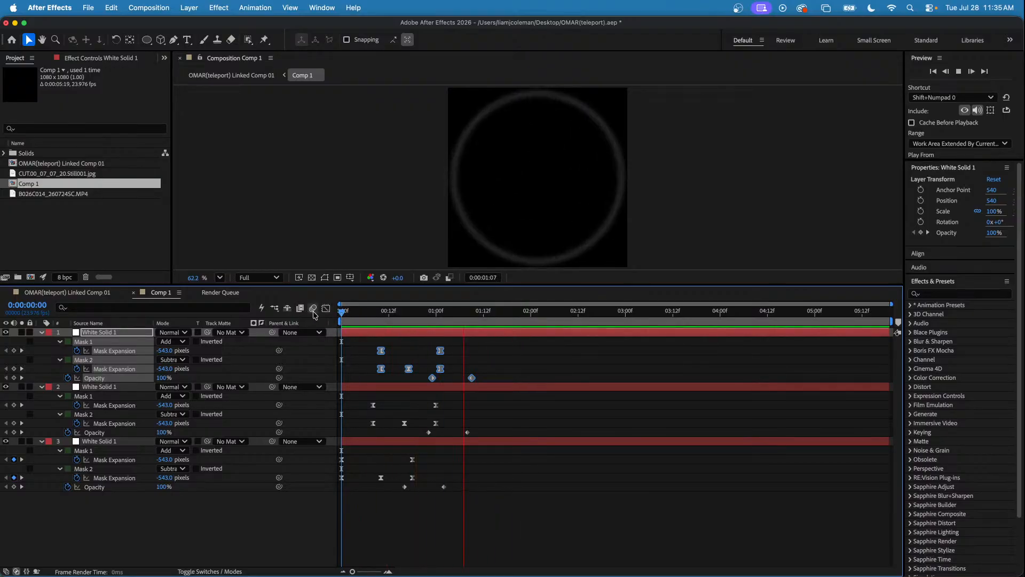
{"action": "key", "text": "space"}
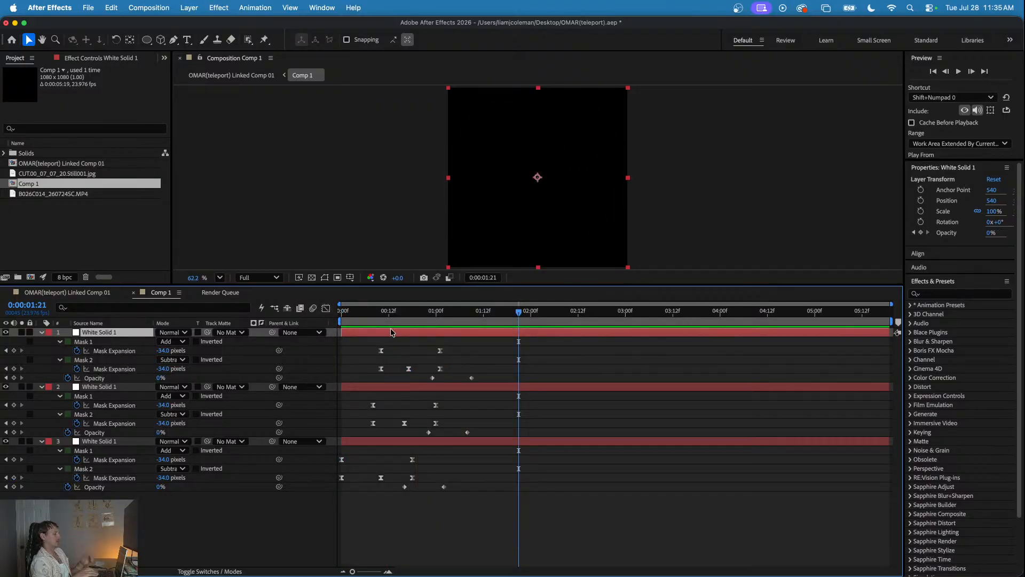
- Duplicate the top ring layer, reveal the copy's keyframes, shift them about 3 frames later, and preview
{"action": "key", "text": "super+d"}
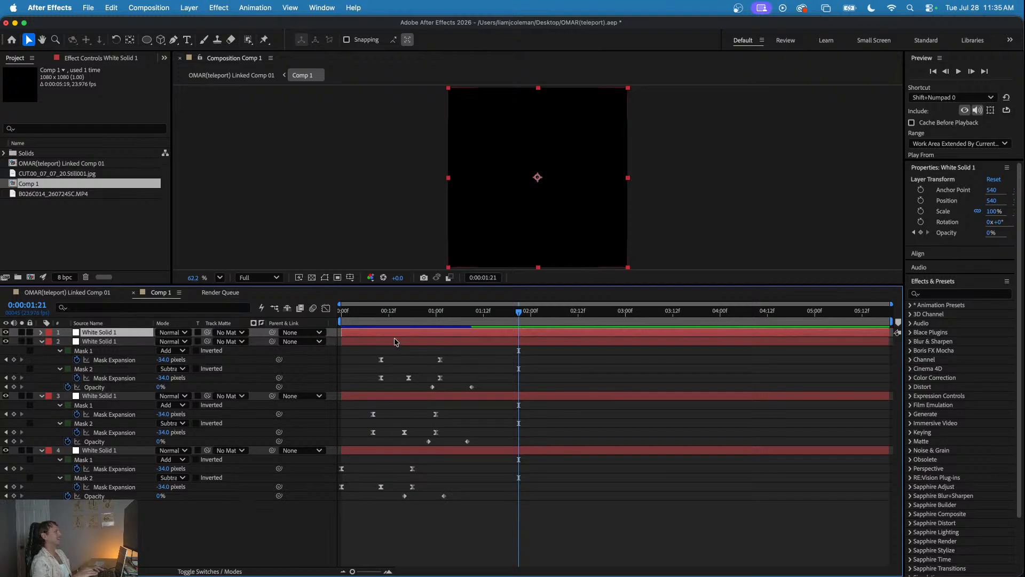
{"action": "key", "text": "u"}
{"action": "left_click_drag", "start_coordinate": [503, 338], "coordinate": [392, 325]}
{"action": "key", "text": "space"}
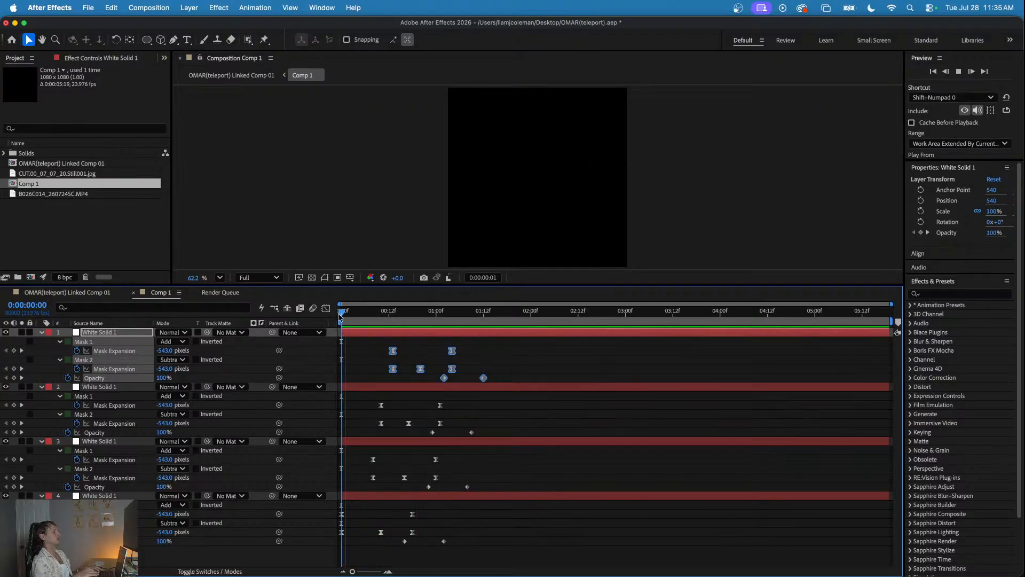
{"action": "key", "text": "space"}
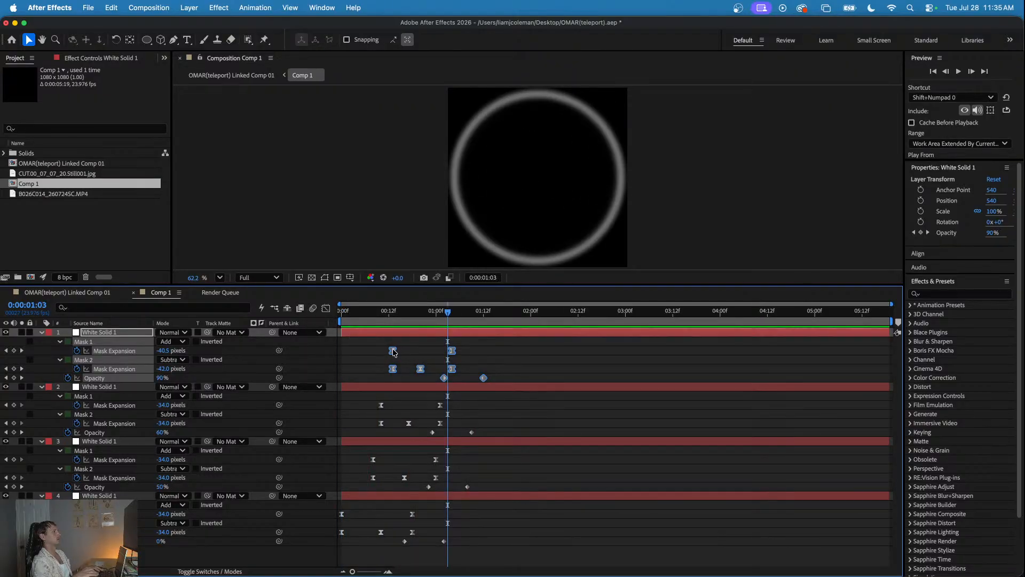
- Shift the duplicated ring's keyframes about 2 more frames later and preview all four rings from the start
{"action": "left_click_drag", "start_coordinate": [392, 350], "coordinate": [401, 351]}
{"action": "left_click", "coordinate": [450, 338]}
{"action": "key", "text": "space"}
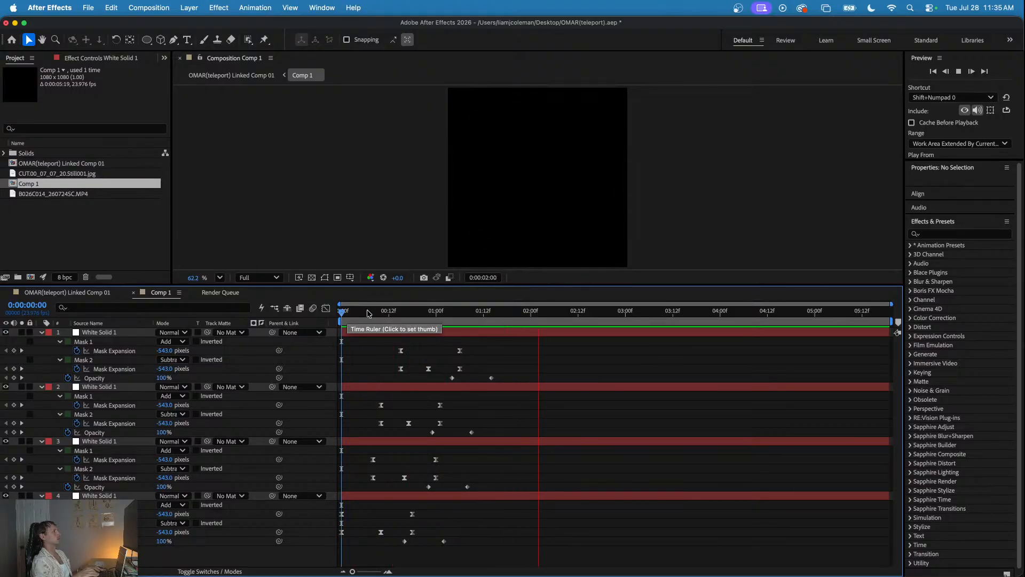
{"action": "key", "text": "space"}
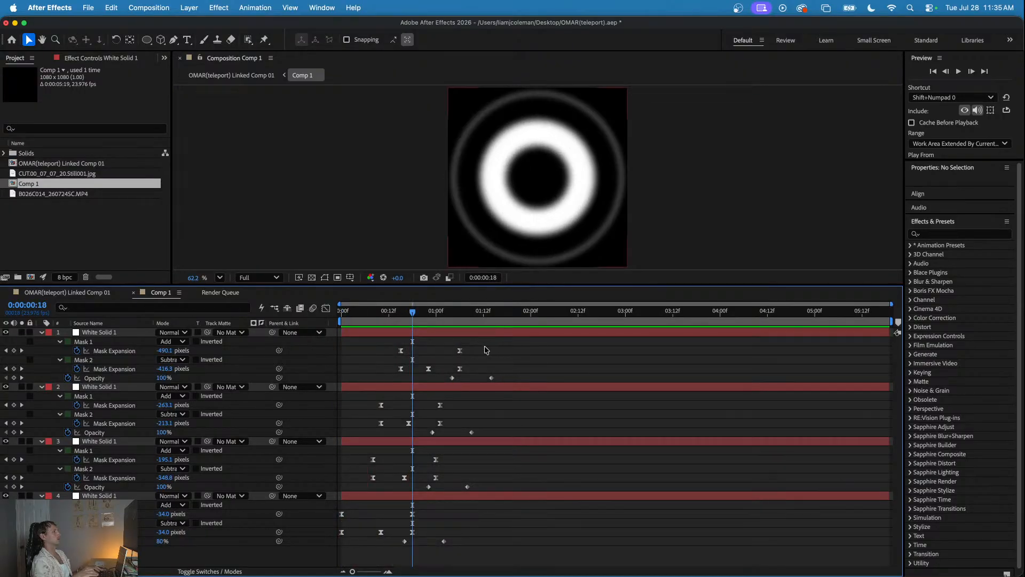
- Try moving the top ring layer's final Mask 1 and Mask 2 Expansion keyframes to about 0:00:01:12 and preview the slower expansion
{"action": "left_click_drag", "start_coordinate": [428, 323], "coordinate": [484, 371]}
{"action": "left_click", "coordinate": [385, 319]}
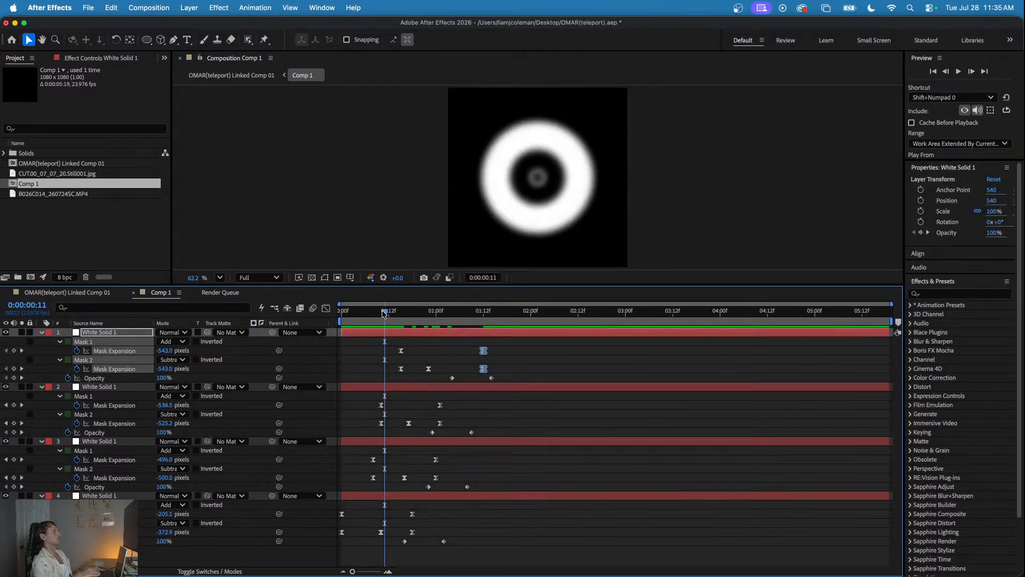
{"action": "key", "text": "space"}
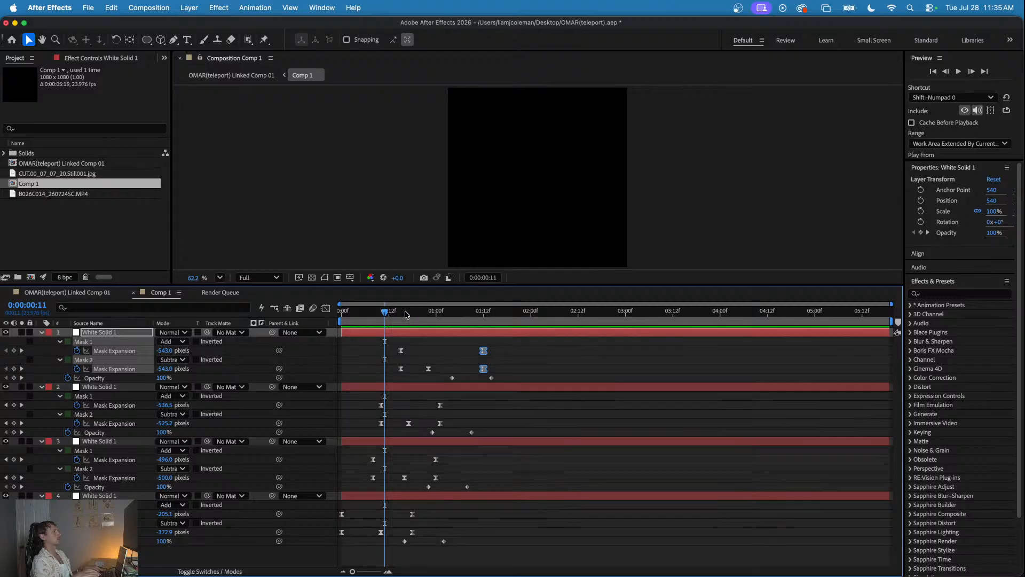
{"action": "left_click", "coordinate": [377, 315]}
{"action": "key", "text": "space"}
{"action": "key", "text": "space"}
- Try shifting all of the top ring layer's Mask Expansion keyframes about 2 frames earlier and check the rings' overlap
{"action": "left_click_drag", "start_coordinate": [377, 341], "coordinate": [516, 373]}
{"action": "left_click_drag", "start_coordinate": [400, 369], "coordinate": [393, 369]}
{"action": "left_click", "coordinate": [431, 350]}
{"action": "left_click_drag", "start_coordinate": [407, 314], "coordinate": [446, 354]}
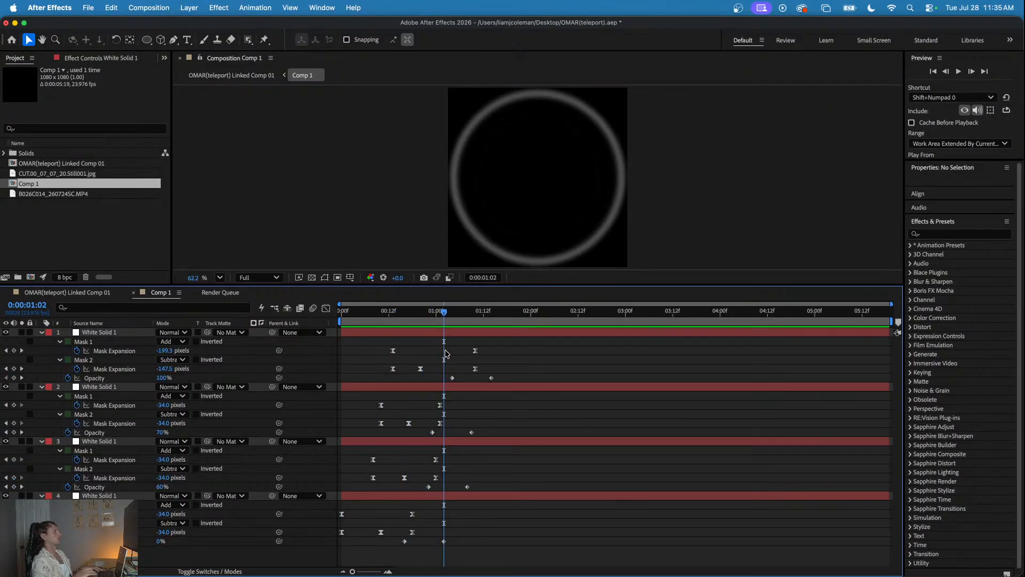
- Try the top ring layer at the bottom of the stack, preview from the start, and return it to the top
{"action": "left_click", "coordinate": [101, 333]}
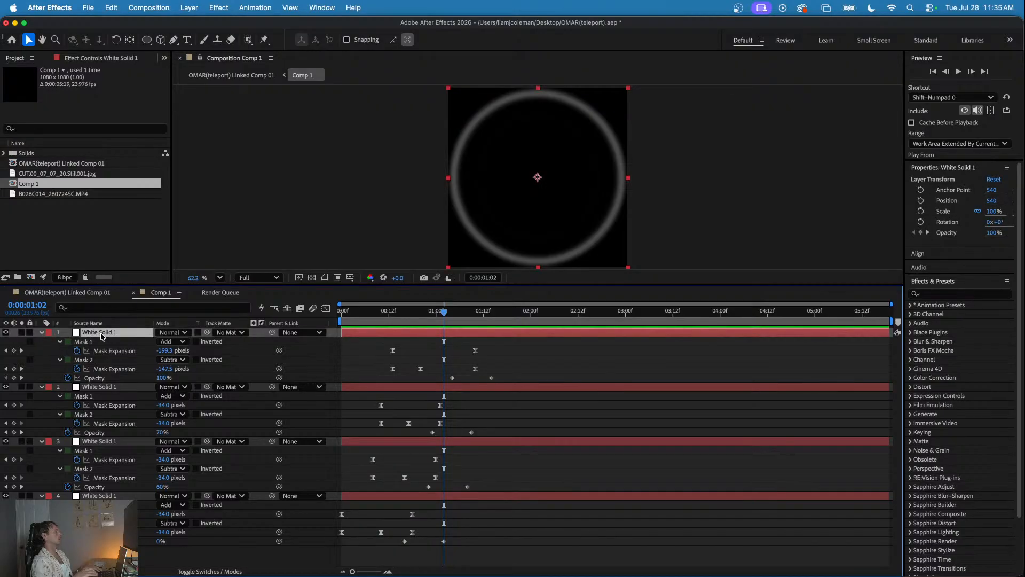
{"action": "left_click_drag", "start_coordinate": [102, 335], "coordinate": [101, 550]}
{"action": "left_click_drag", "start_coordinate": [389, 312], "coordinate": [285, 310]}
{"action": "key", "text": "space"}
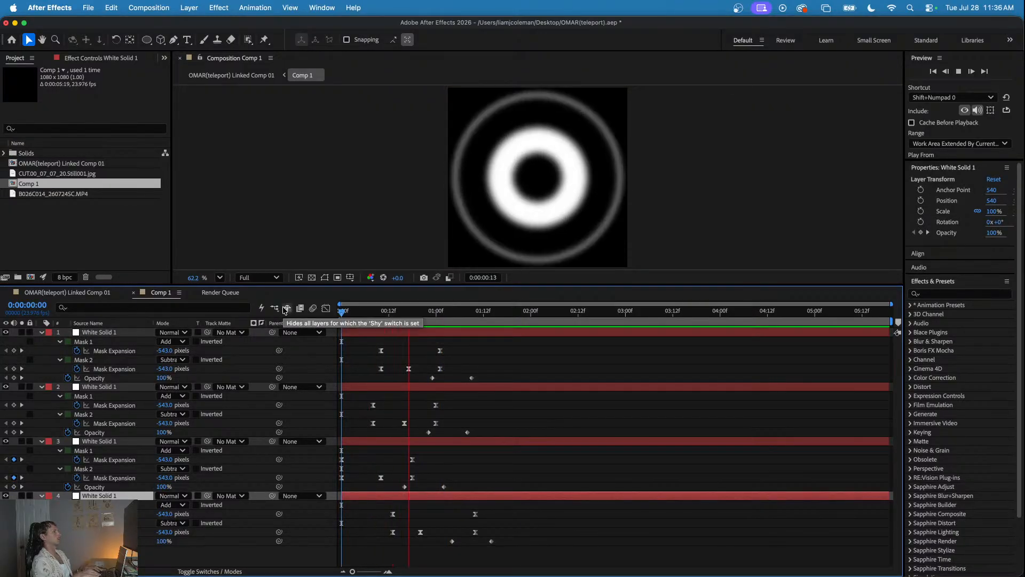
{"action": "key", "text": "space"}
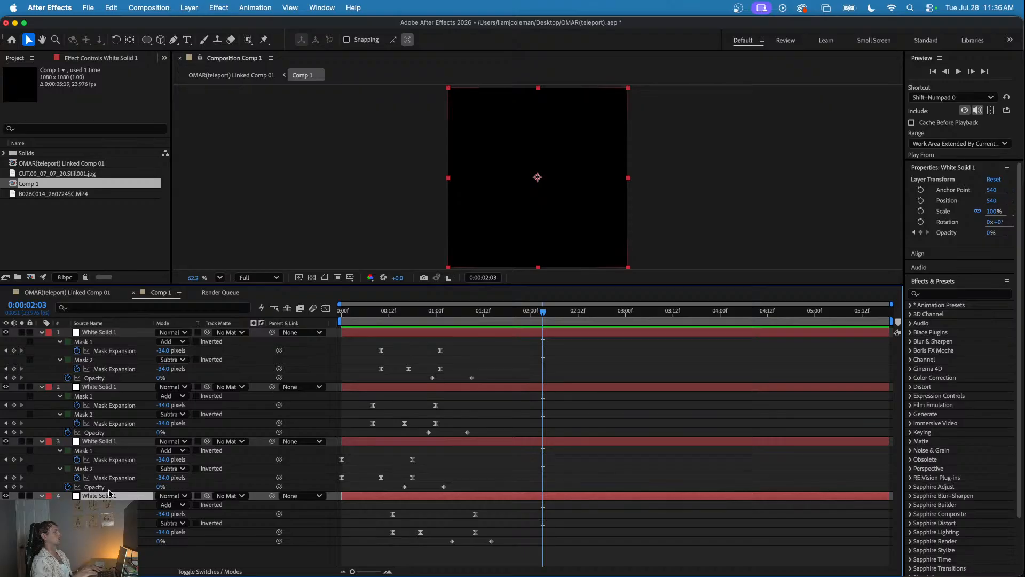
{"action": "left_click_drag", "start_coordinate": [105, 496], "coordinate": [106, 333]}
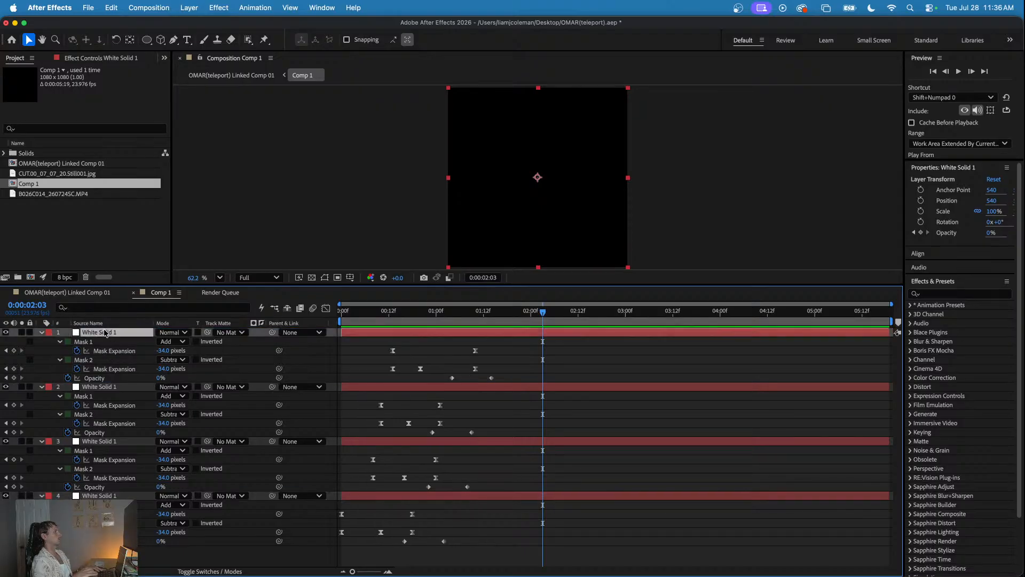
- Preview the rings from 0:00:00:11, delete the top ring layer, and preview the remaining three rings
{"action": "left_click_drag", "start_coordinate": [441, 322], "coordinate": [385, 349]}
{"action": "key", "text": "space"}
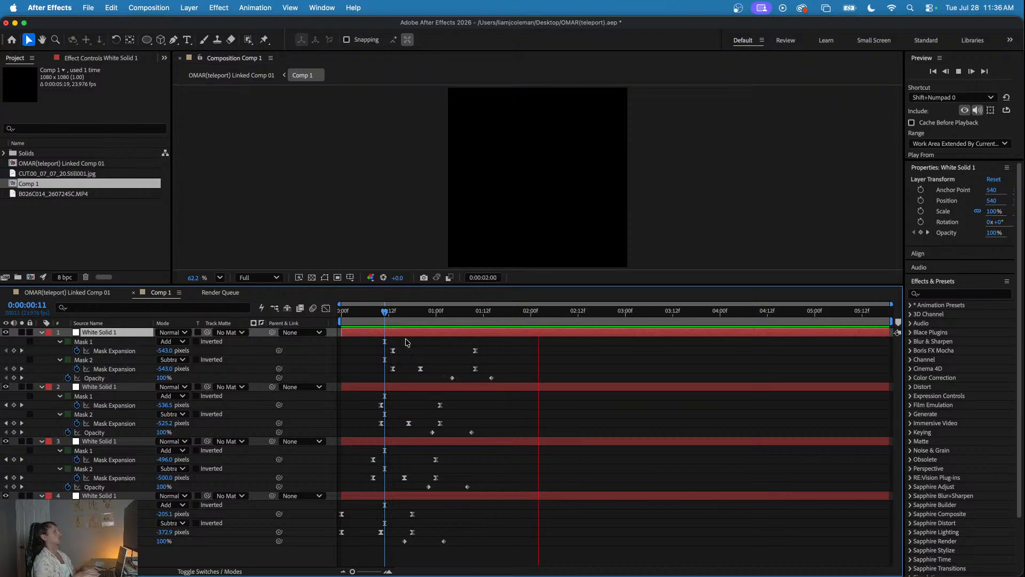
{"action": "key", "text": "space"}
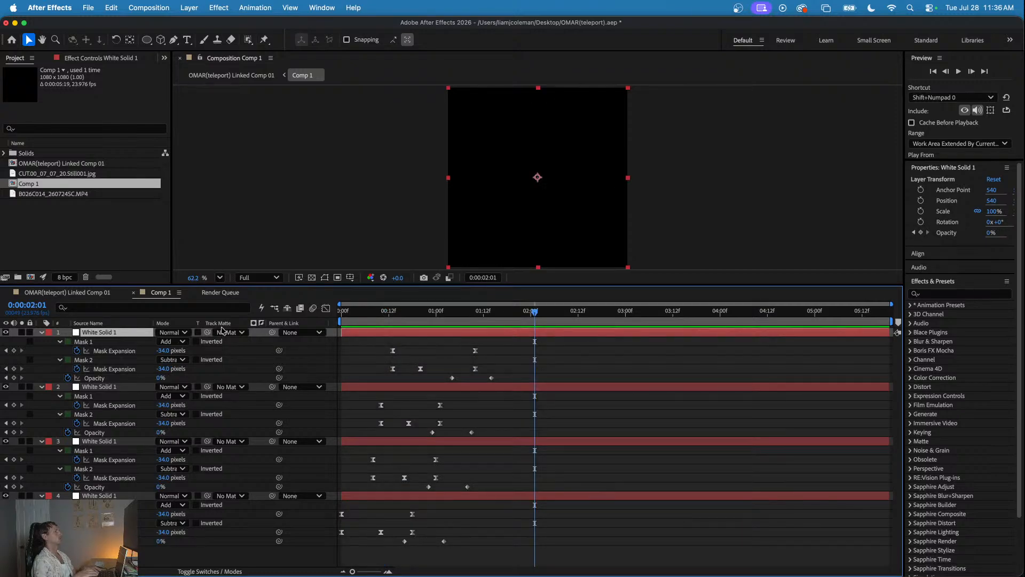
{"action": "key", "text": "Delete"}
{"action": "key", "text": "space"}
- In OMAR(teleport) Linked Comp 01, preview the rings and shift the Comp 1 layer earlier to start at about 0:00:08:04
{"action": "key", "text": "space"}
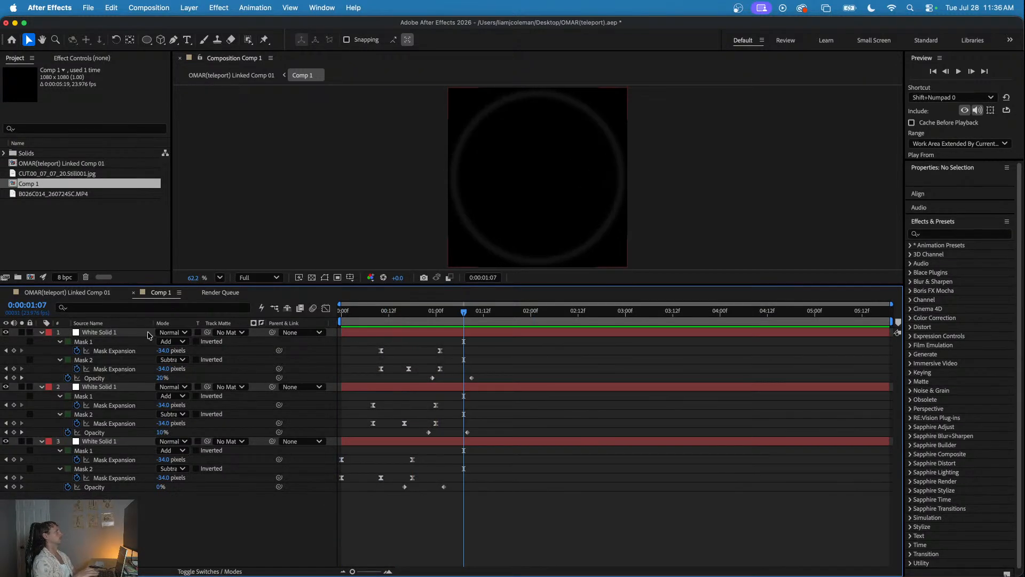
{"action": "left_click", "coordinate": [88, 295]}
{"action": "left_click", "coordinate": [711, 311]}
{"action": "key", "text": "space"}
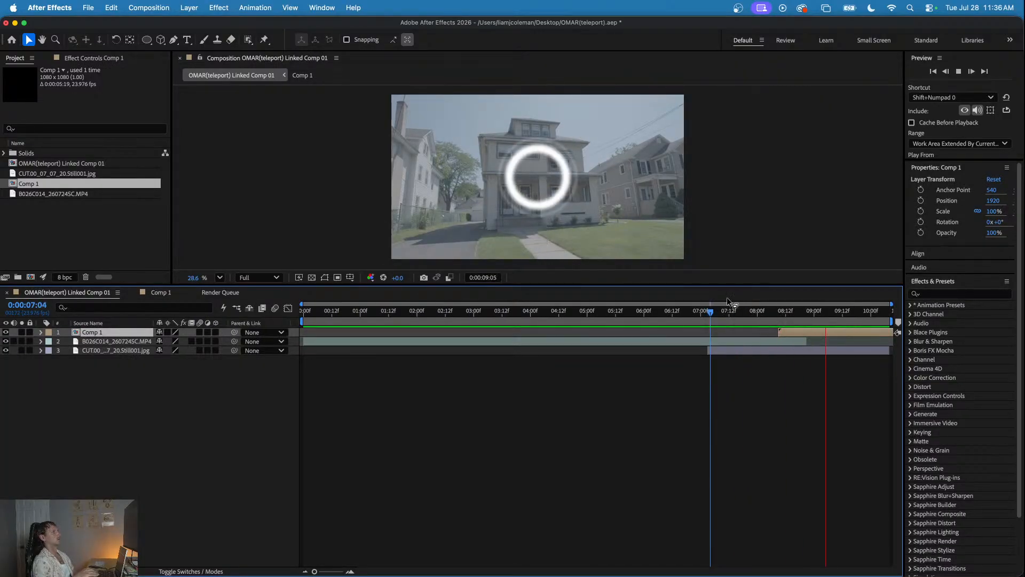
{"action": "left_click", "coordinate": [755, 315]}
{"action": "left_click_drag", "start_coordinate": [755, 316], "coordinate": [779, 336]}
{"action": "left_click", "coordinate": [747, 311]}
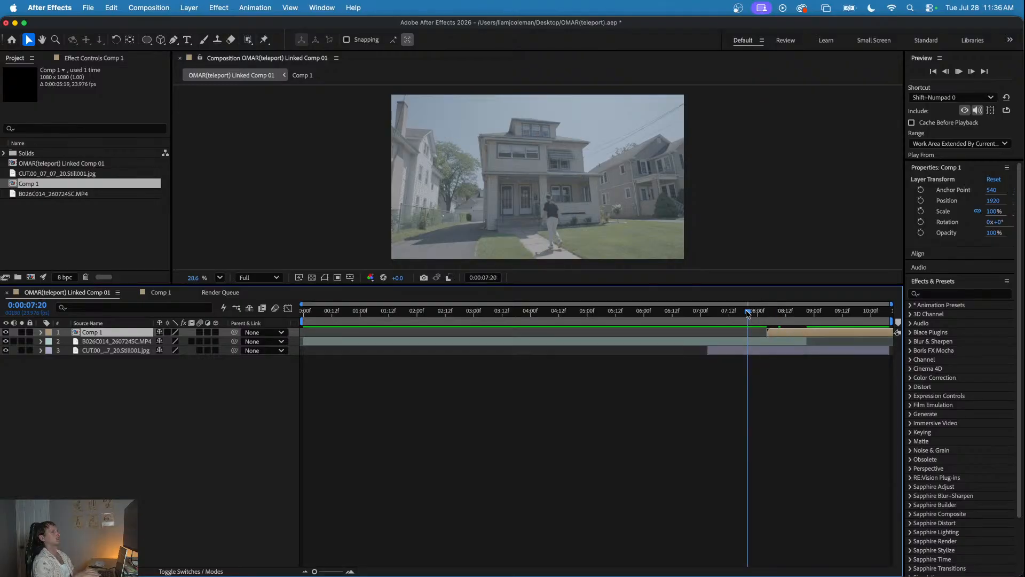
- Preview the retimed rings over the footage several times, starting between about 0:00:07:15 and 0:00:07:22
{"action": "key", "text": "space"}
{"action": "key", "text": "space"}
{"action": "left_click", "coordinate": [737, 312]}
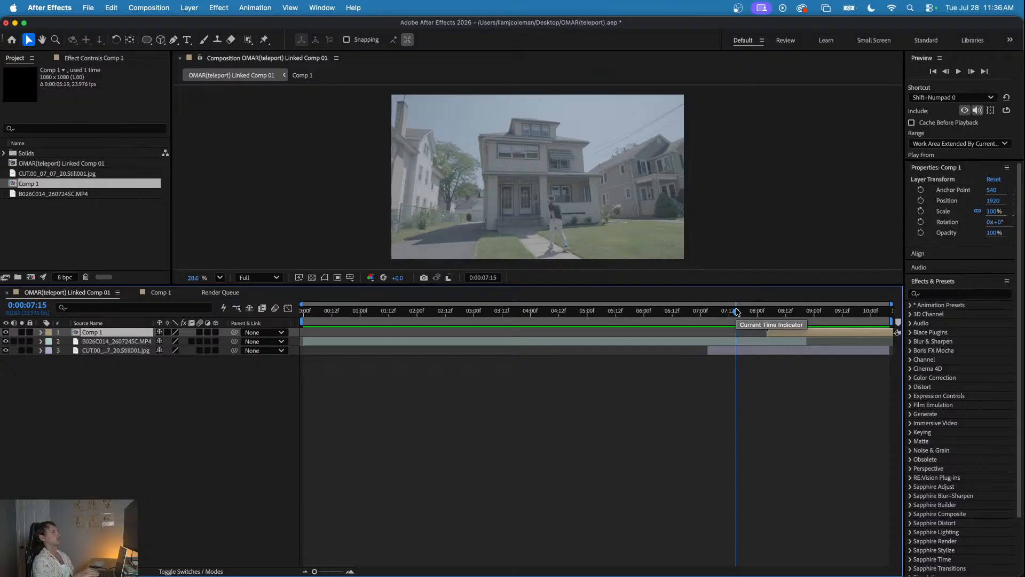
{"action": "key", "text": "space"}
{"action": "left_click", "coordinate": [738, 312]}
{"action": "key", "text": "space"}
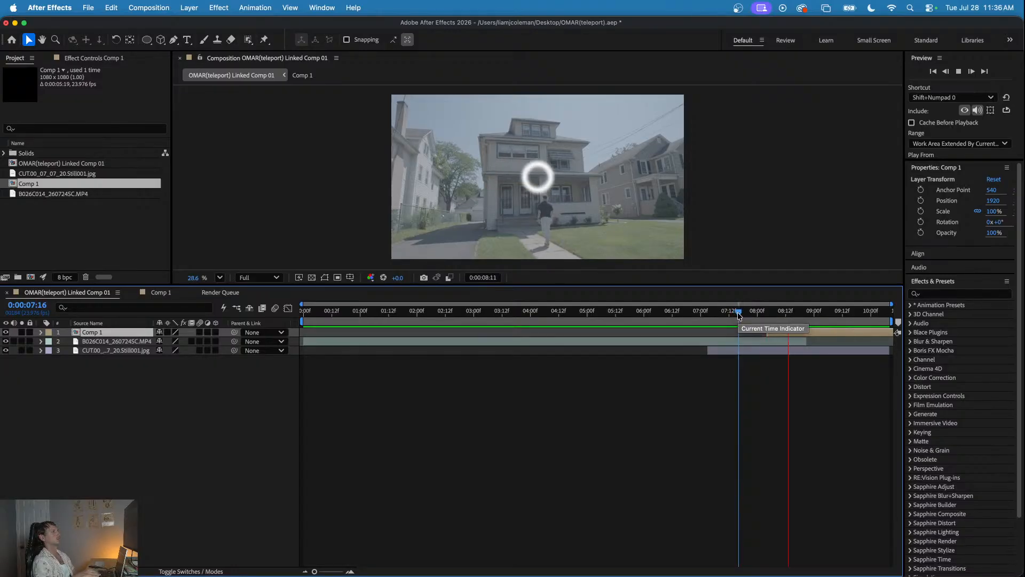
{"action": "left_click", "coordinate": [753, 312]}
{"action": "key", "text": "space"}
- Reposition the Comp 1 rings over the man on the walkway at X position about 2032 and preview from 0:00:07:15
{"action": "left_click", "coordinate": [784, 334]}
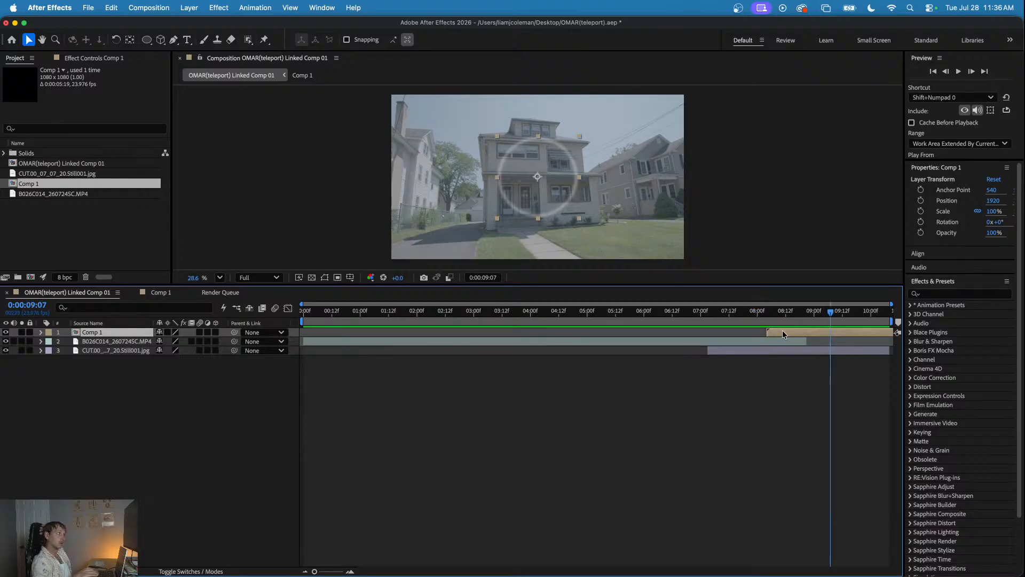
{"action": "left_click_drag", "start_coordinate": [546, 190], "coordinate": [562, 216]}
{"action": "left_click_drag", "start_coordinate": [759, 311], "coordinate": [786, 327]}
{"action": "left_click_drag", "start_coordinate": [566, 215], "coordinate": [565, 230]}
{"action": "left_click", "coordinate": [735, 311]}
{"action": "key", "text": "space"}
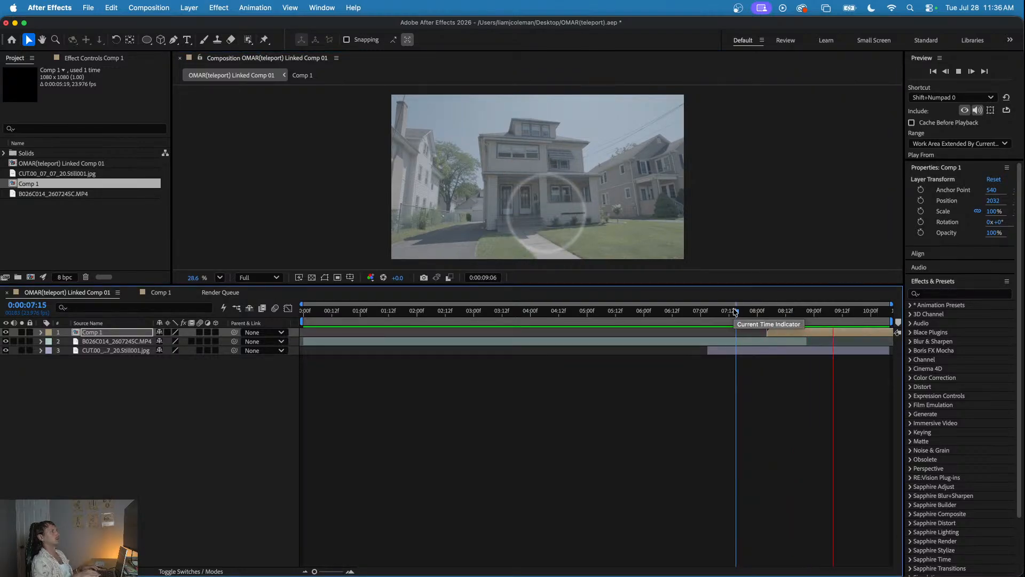
- At 0:00:08:20, move the Comp 1 rings to X position about 1997 and preview them from 0:00:07:22
{"action": "left_click", "coordinate": [790, 315]}
{"action": "left_click_drag", "start_coordinate": [790, 317], "coordinate": [804, 320]}
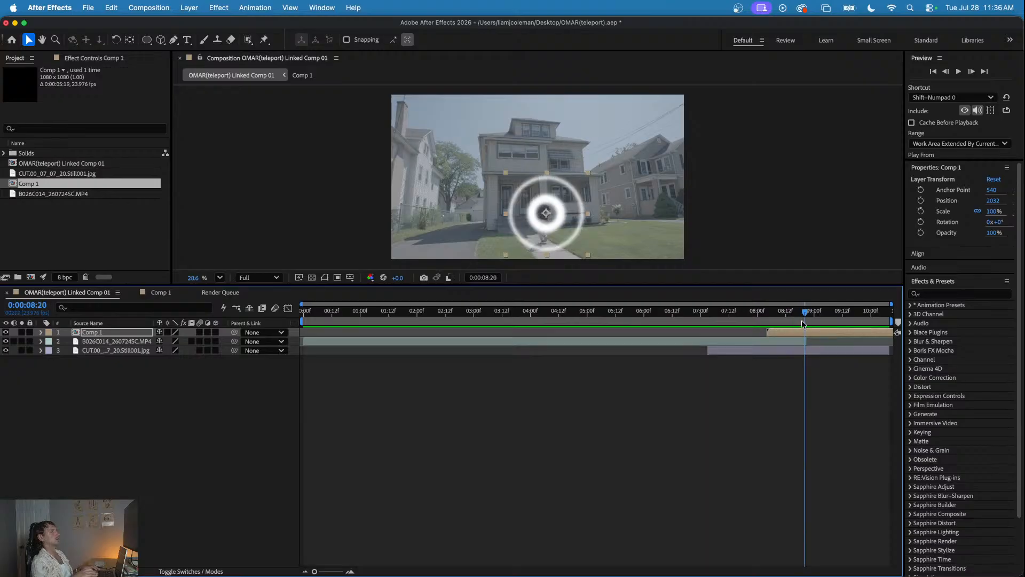
{"action": "left_click_drag", "start_coordinate": [564, 227], "coordinate": [562, 229]}
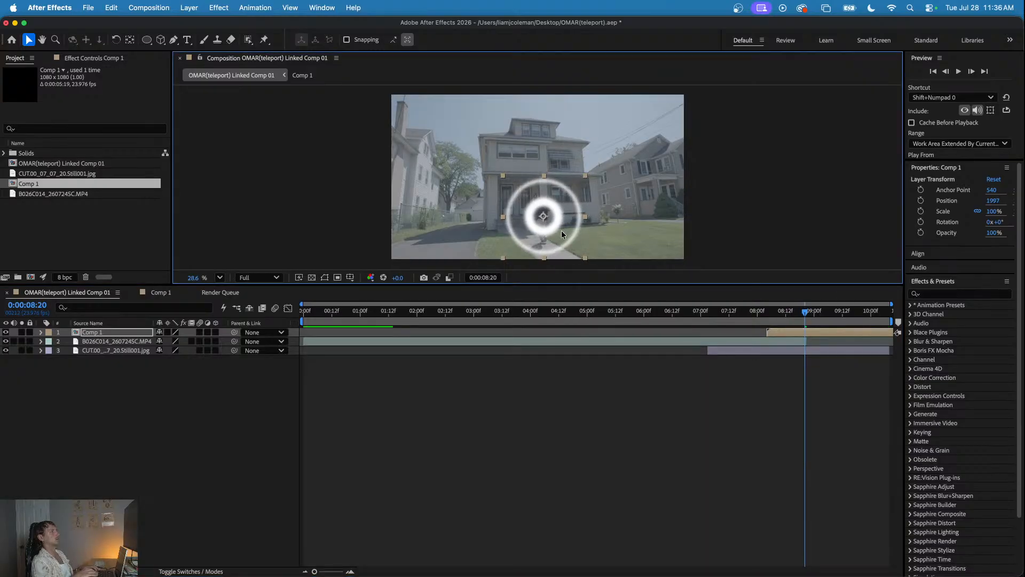
{"action": "left_click", "coordinate": [753, 315]}
{"action": "key", "text": "space"}
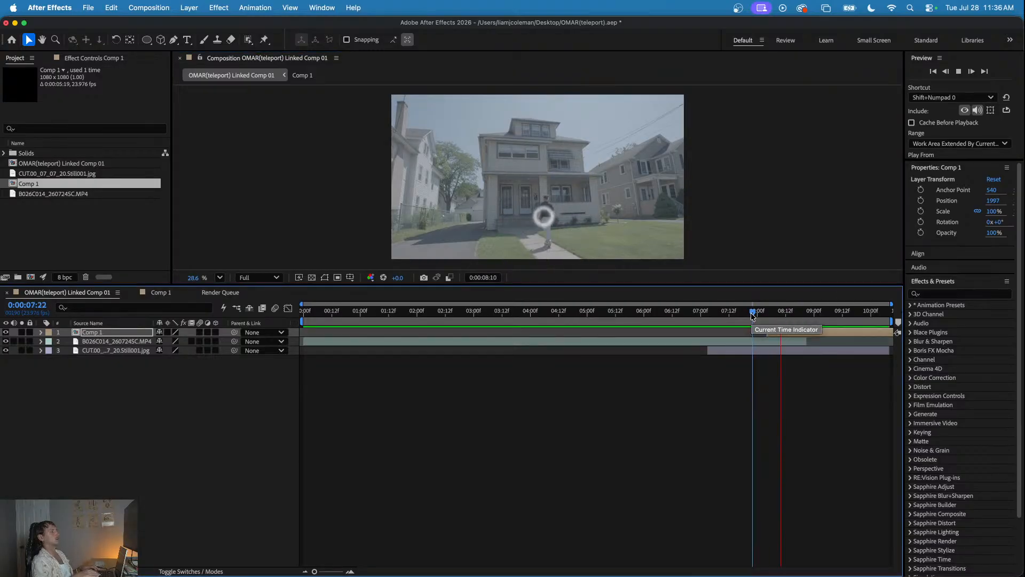
{"action": "mouse_move", "coordinate": [753, 315]}
{"action": "left_mouse_down"}
{"action": "mouse_move", "coordinate": [734, 314]}
{"action": "mouse_move", "coordinate": [779, 315]}
{"action": "mouse_move", "coordinate": [768, 319]}
{"action": "left_mouse_up"}
{"action": "key", "text": "space"}
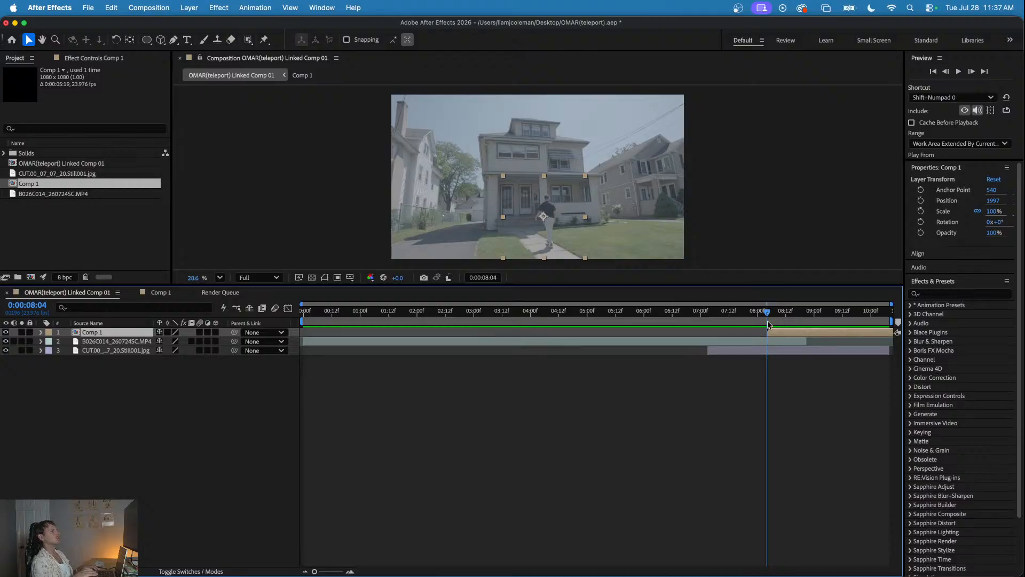
- Duplicate the CUT.00_07_07_20.Still001.jpg layer in the linked composition
{"action": "left_click", "coordinate": [100, 342]}
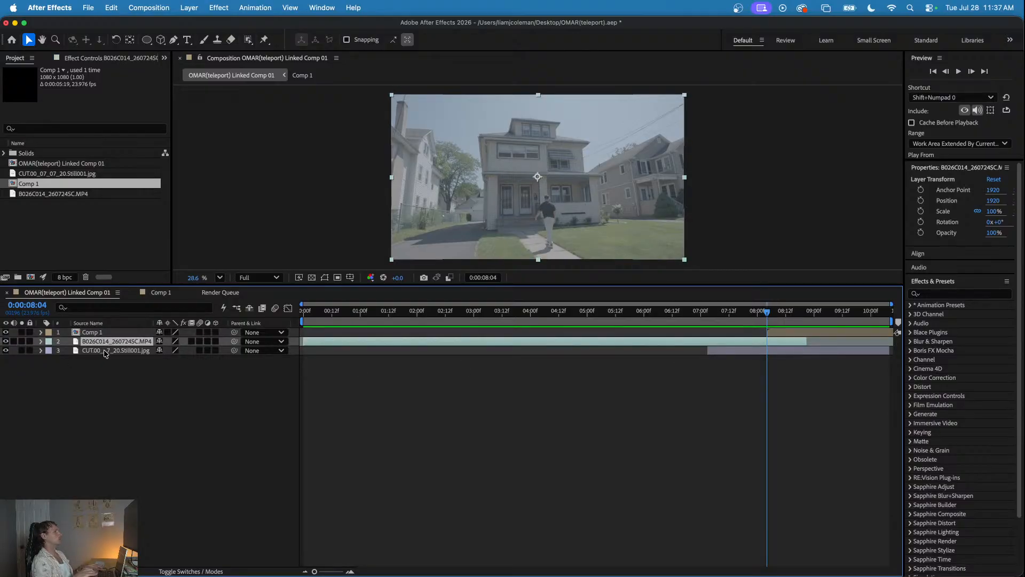
{"action": "left_click", "coordinate": [105, 352], "text": "shift"}
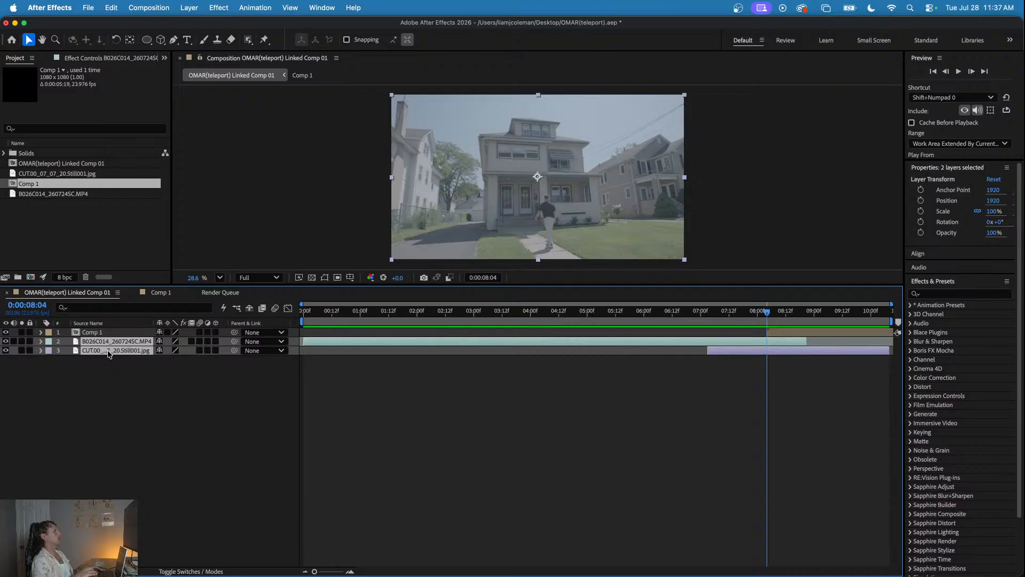
{"action": "left_click", "coordinate": [272, 393]}
{"action": "left_click", "coordinate": [130, 352]}
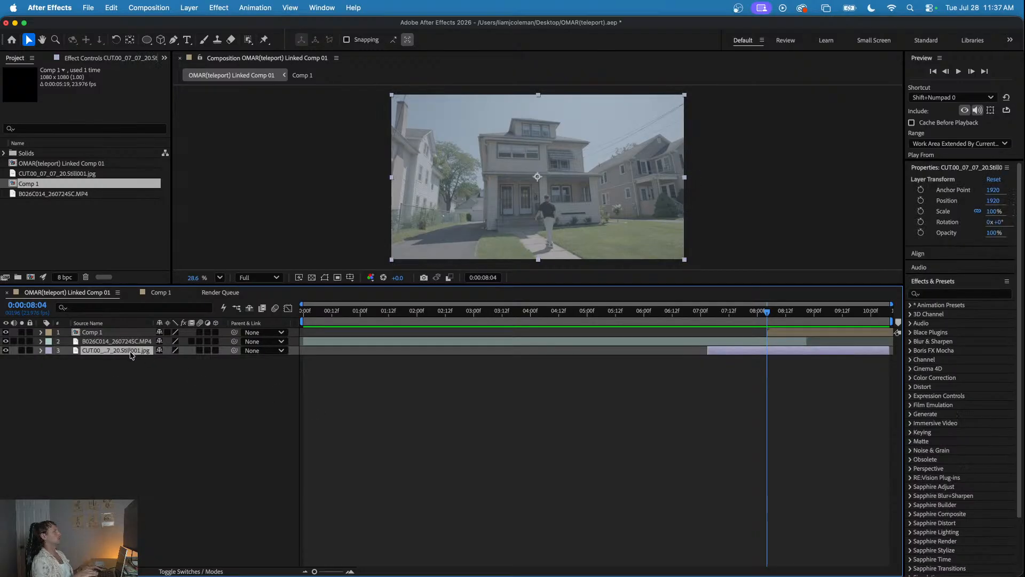
{"action": "key", "text": "super+d"}
- Pre-compose the B026C014_260724SC.MP4 layer together with the upper copy of the still image layer
{"action": "left_click", "coordinate": [127, 345]}
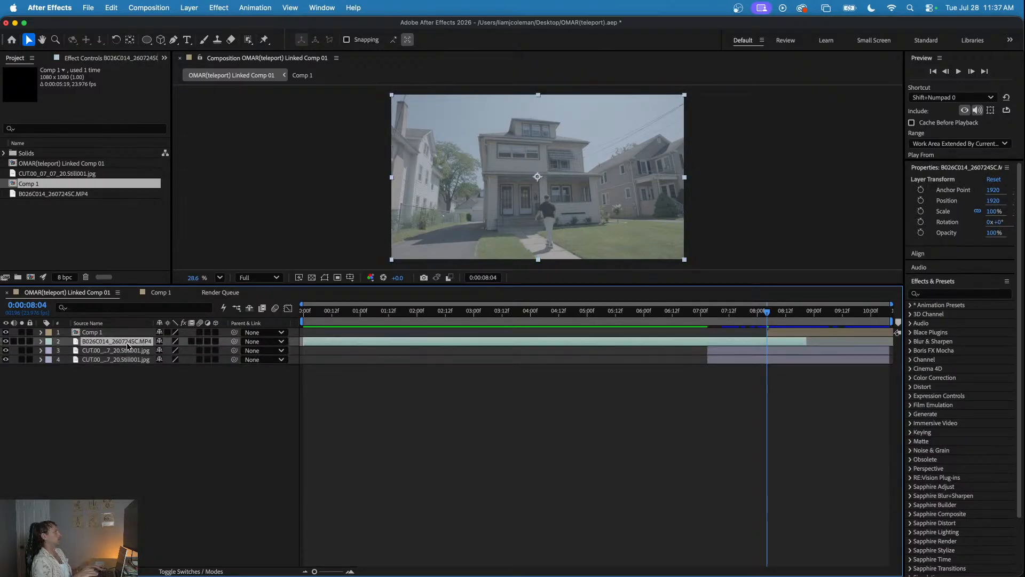
{"action": "left_click", "coordinate": [128, 352], "text": "shift"}
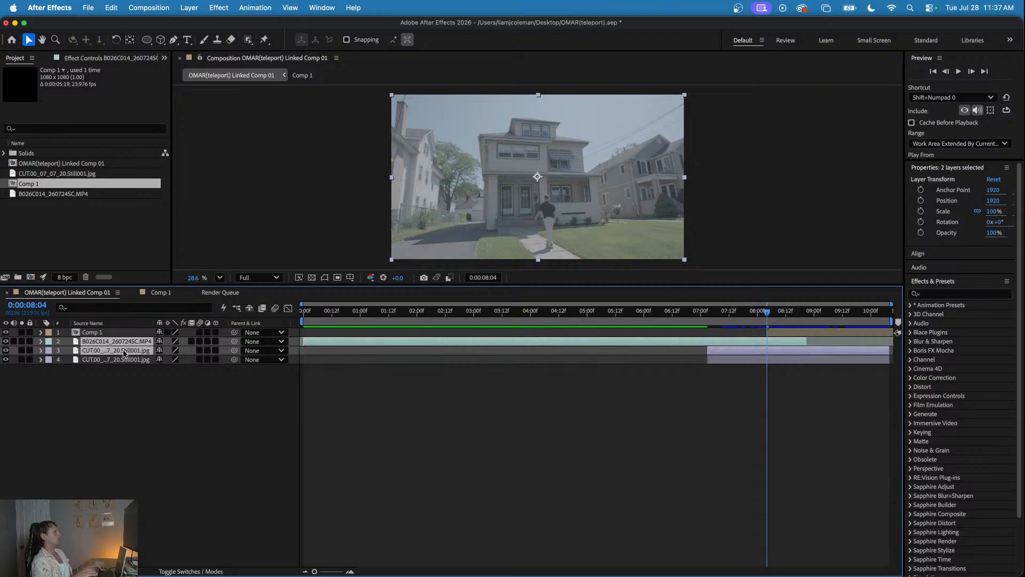
{"action": "right_click", "coordinate": [128, 352]}
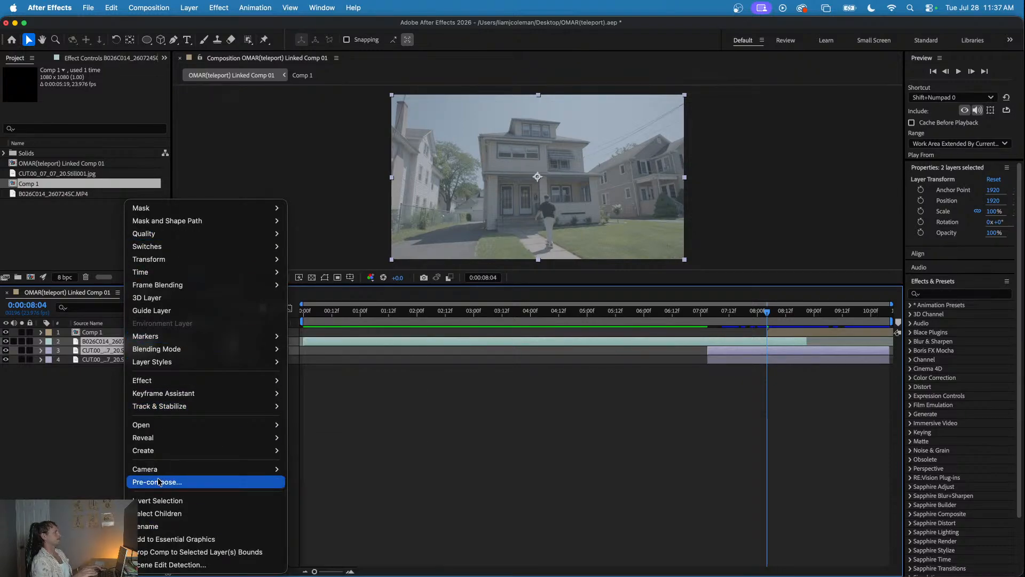
{"action": "left_click", "coordinate": [207, 482]}
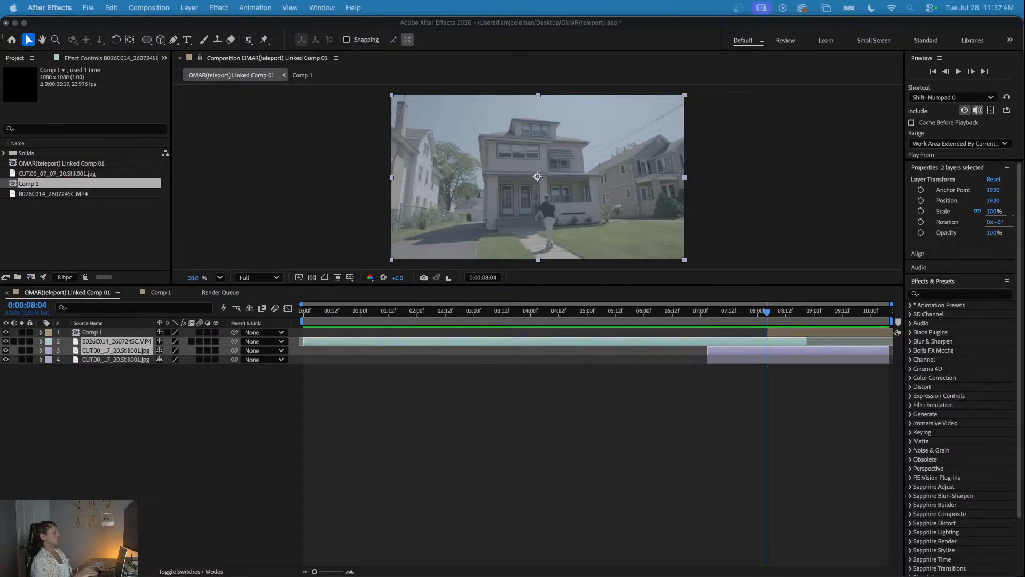
{"action": "left_click", "coordinate": [620, 526]}
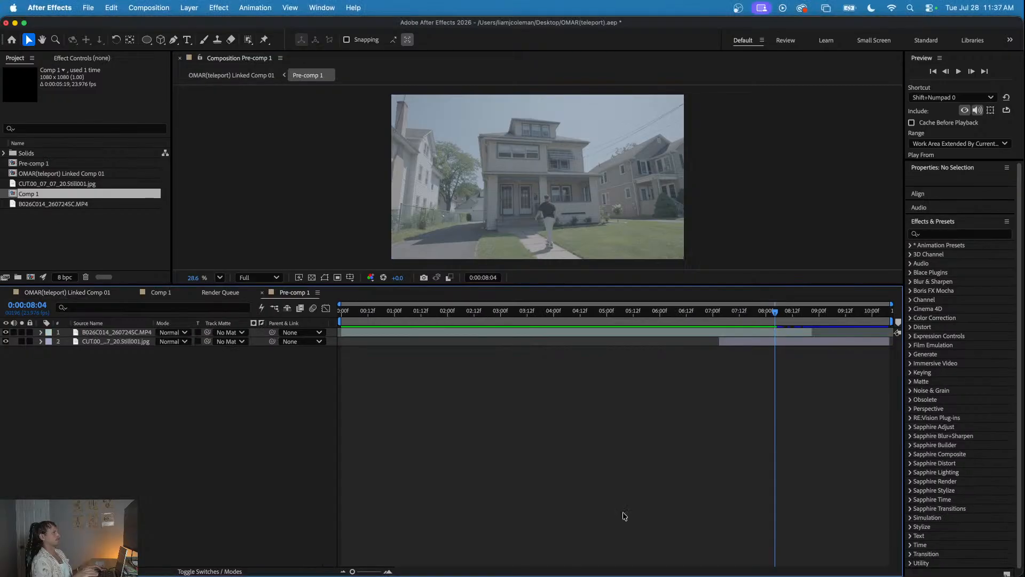
- Review the footage inside the new pre-comp and preview the rings over it in the linked composition
{"action": "left_click_drag", "start_coordinate": [755, 318], "coordinate": [531, 321]}
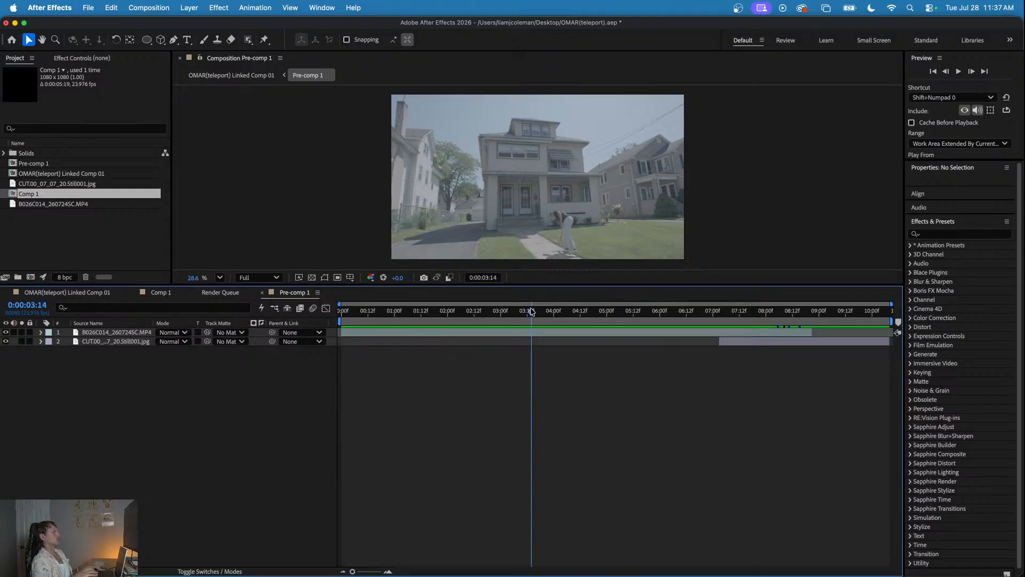
{"action": "left_click", "coordinate": [158, 293]}
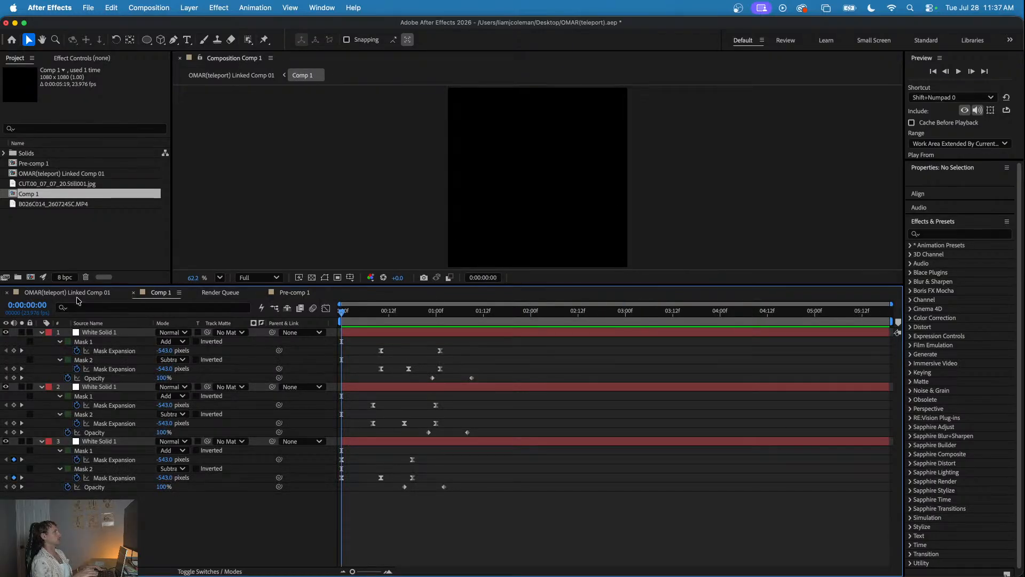
{"action": "left_click", "coordinate": [75, 293]}
{"action": "left_click_drag", "start_coordinate": [690, 317], "coordinate": [774, 341]}
{"action": "key", "text": "space"}
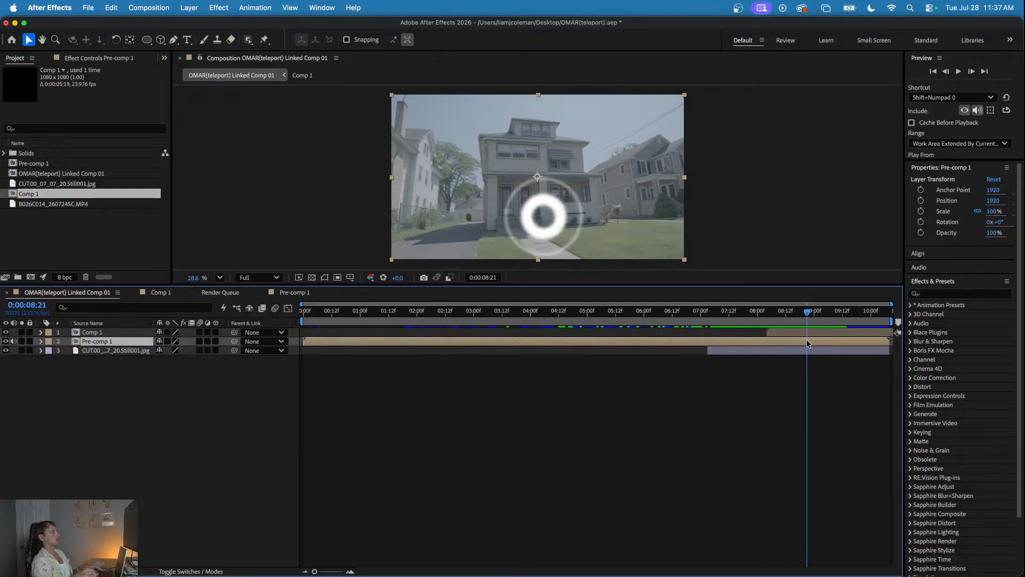
- Find the Displacement Map effect by searching for "disp" and apply it to the Pre-comp 1 layer at 0:00:08:04
{"action": "left_click_drag", "start_coordinate": [771, 315], "coordinate": [767, 316]}
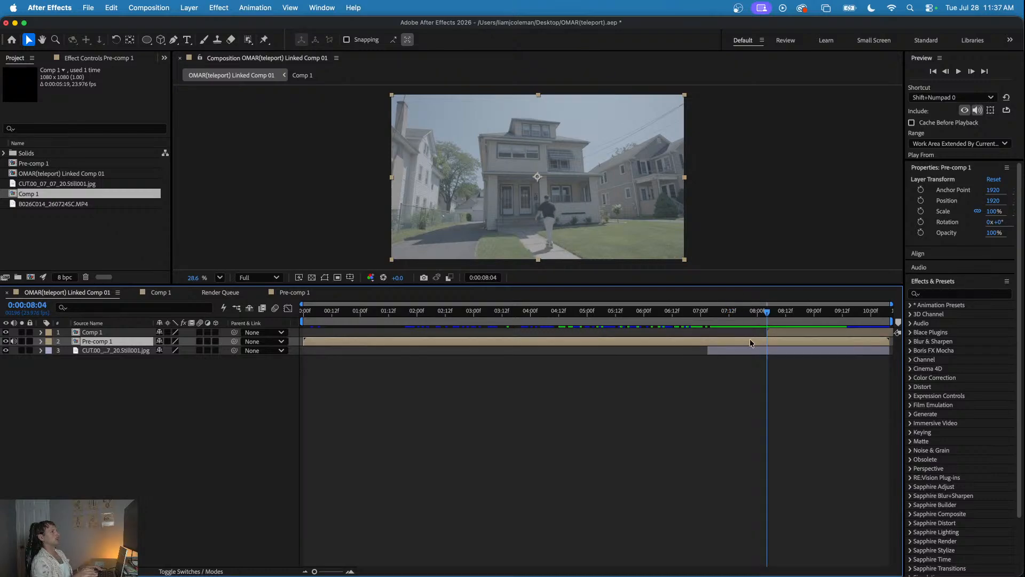
{"action": "left_click", "coordinate": [930, 295]}
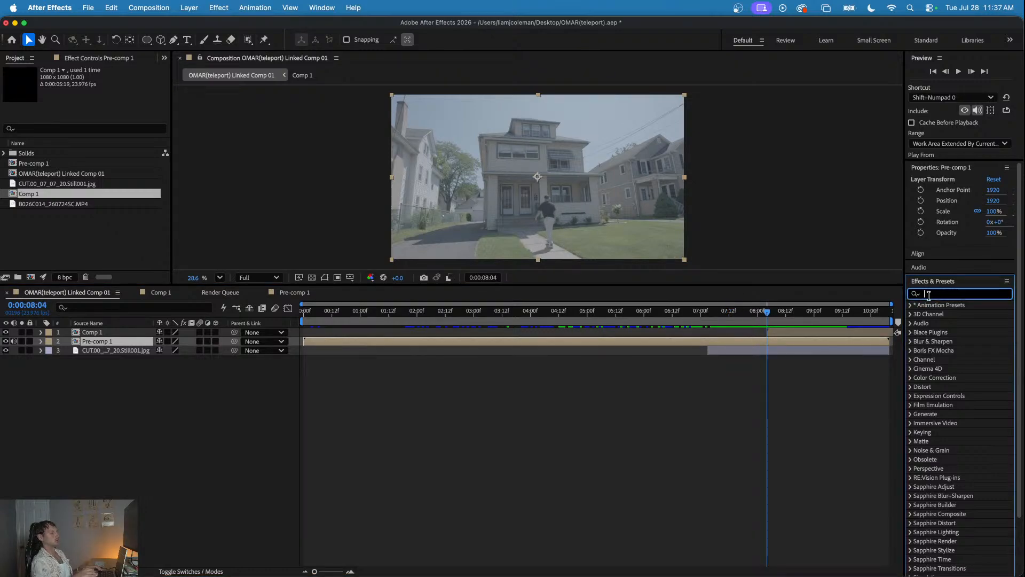
{"action": "type", "text": "disp"}
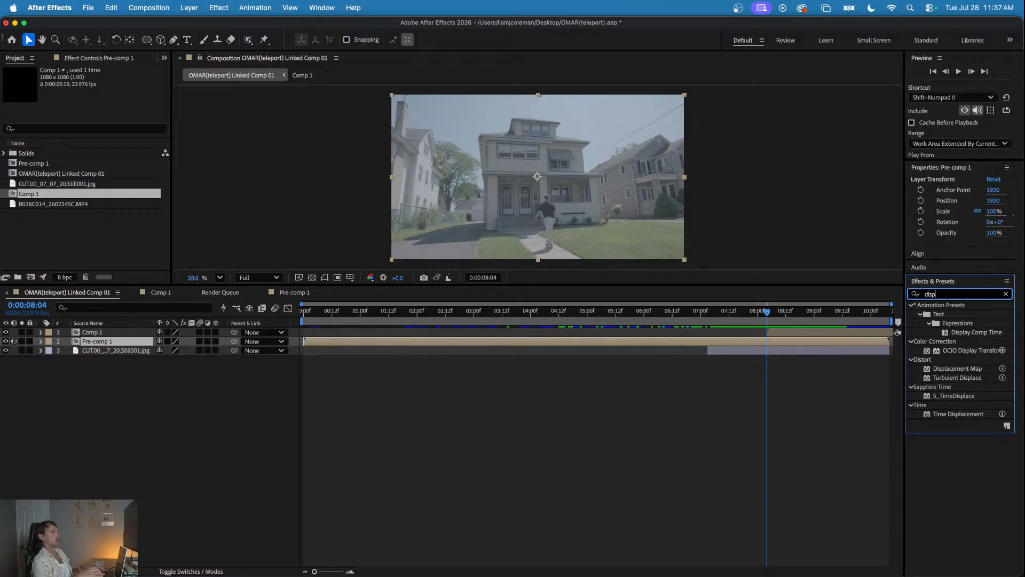
{"action": "left_click_drag", "start_coordinate": [954, 372], "coordinate": [768, 341]}
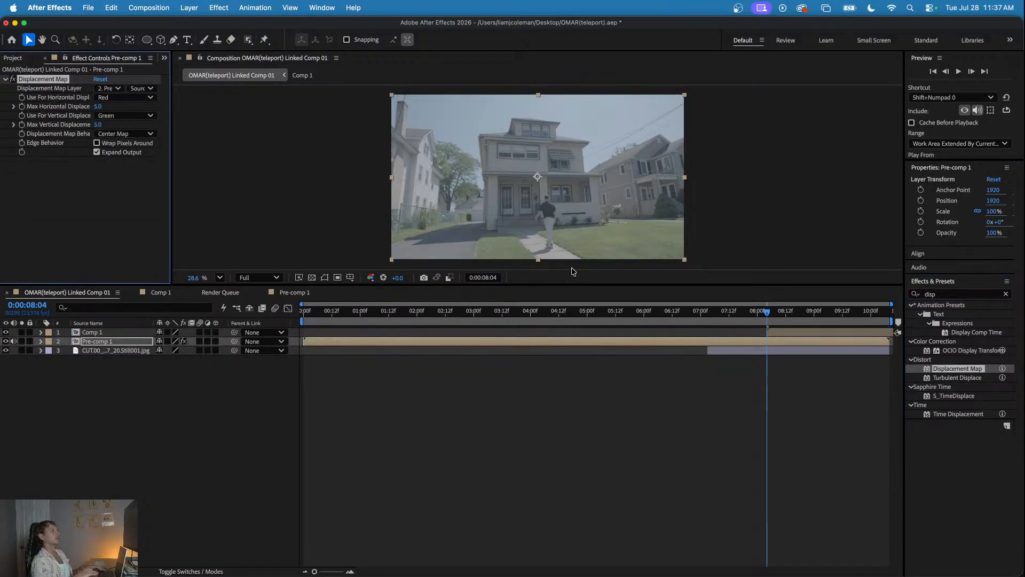
- Use Comp 1 as the displacement map layer on Pre-comp 1, with maximum displacement 391 horizontally and 350 vertically
{"action": "left_click", "coordinate": [106, 89]}
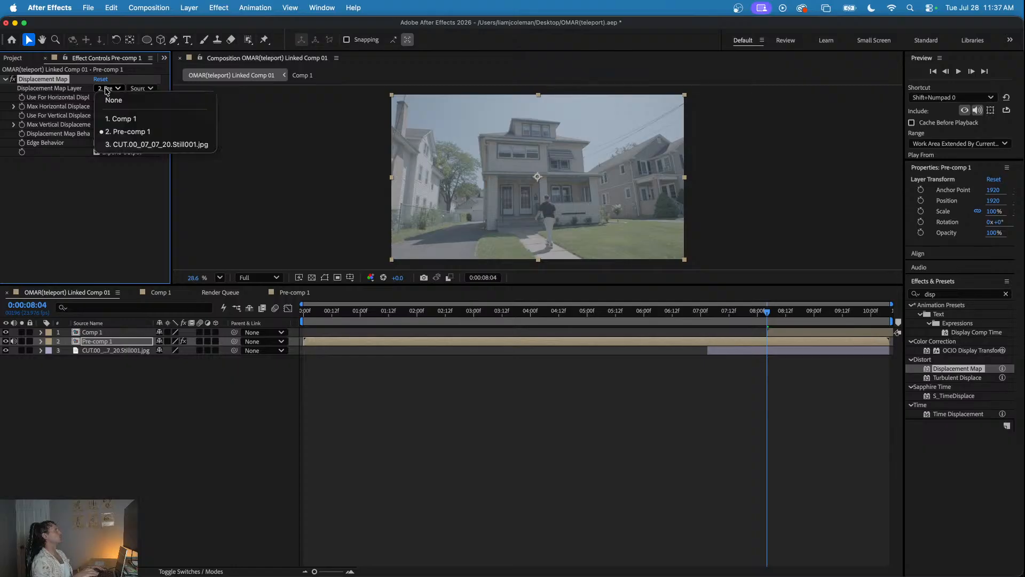
{"action": "left_click", "coordinate": [126, 119]}
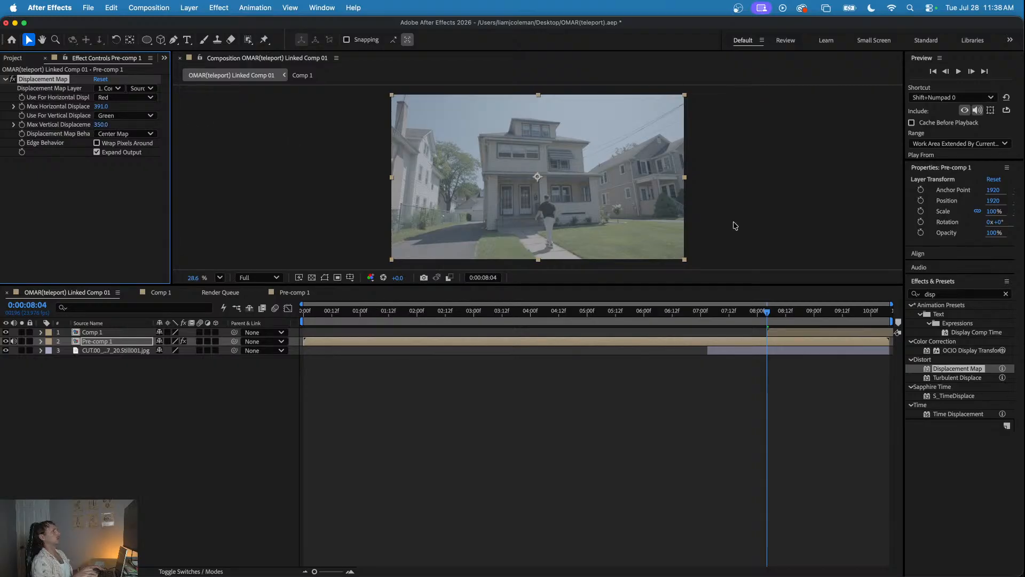
{"action": "left_click_drag", "start_coordinate": [783, 314], "coordinate": [803, 316]}
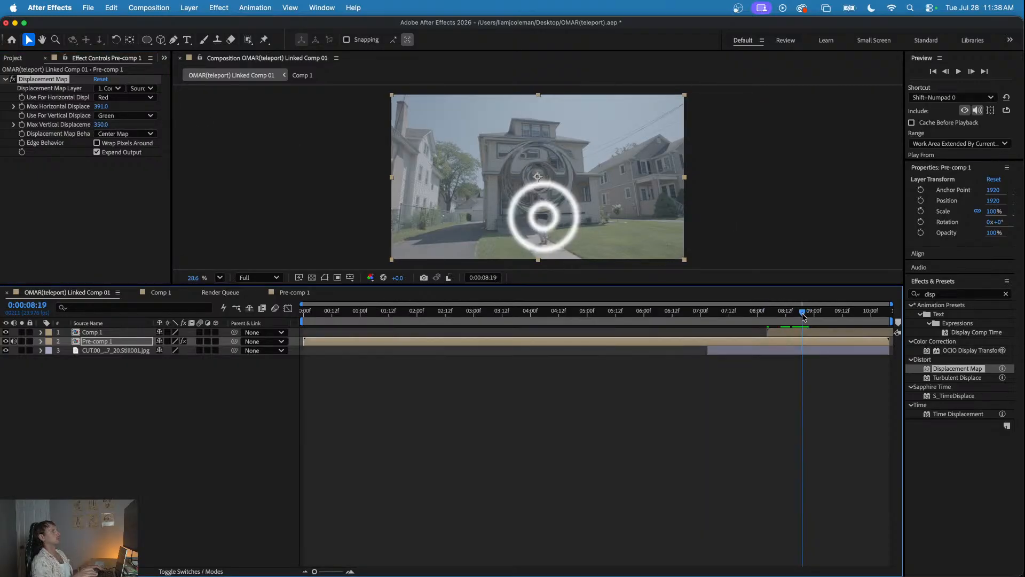
- Hide the Comp 1 ring layer and preview the displaced footage around 0:00:08:20
{"action": "left_click", "coordinate": [5, 332]}
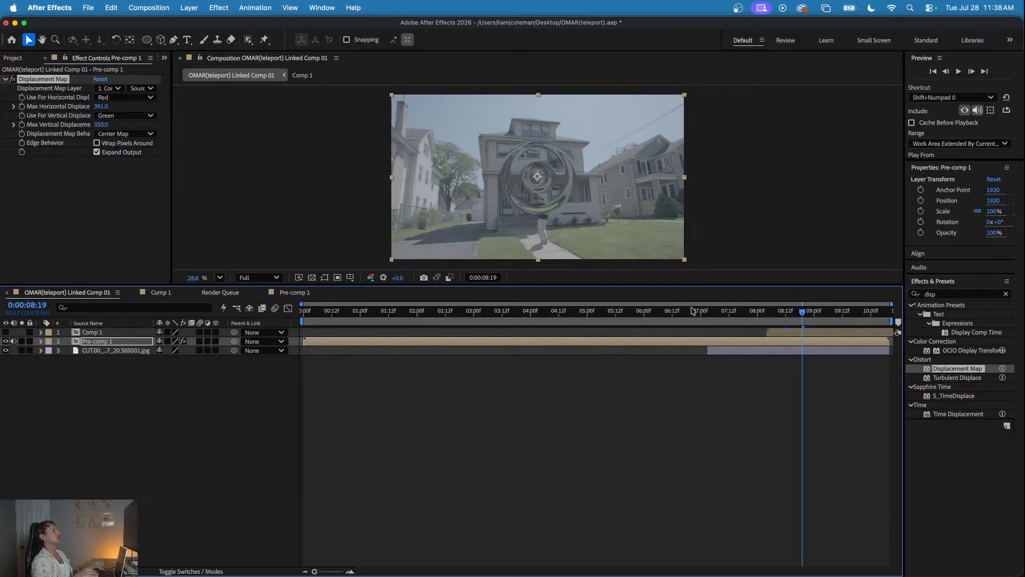
{"action": "mouse_move", "coordinate": [771, 310]}
{"action": "left_mouse_down"}
{"action": "mouse_move", "coordinate": [737, 316]}
{"action": "mouse_move", "coordinate": [826, 322]}
{"action": "mouse_move", "coordinate": [761, 322]}
{"action": "left_mouse_up"}
{"action": "key", "text": "space"}
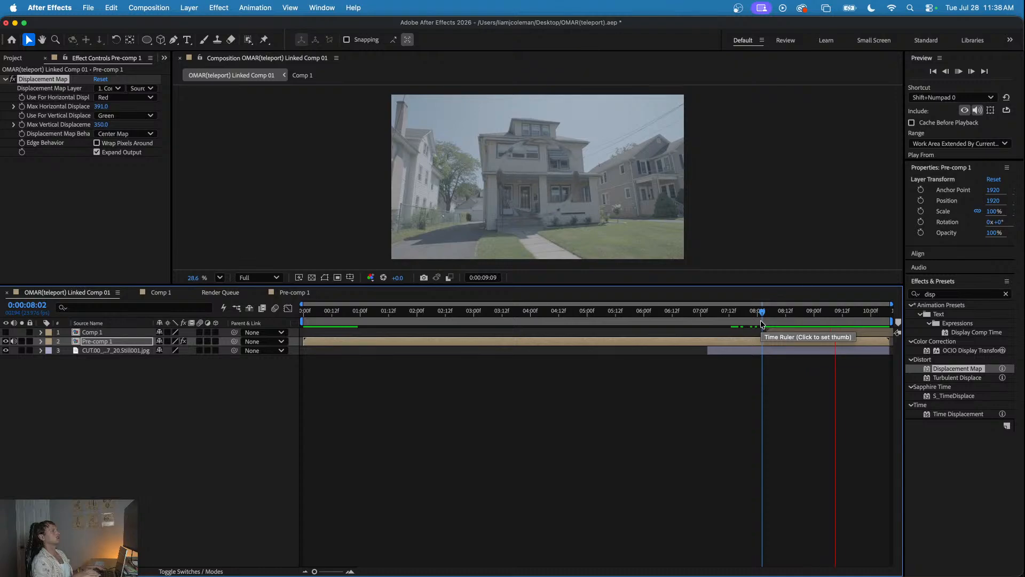
{"action": "left_click", "coordinate": [734, 314]}
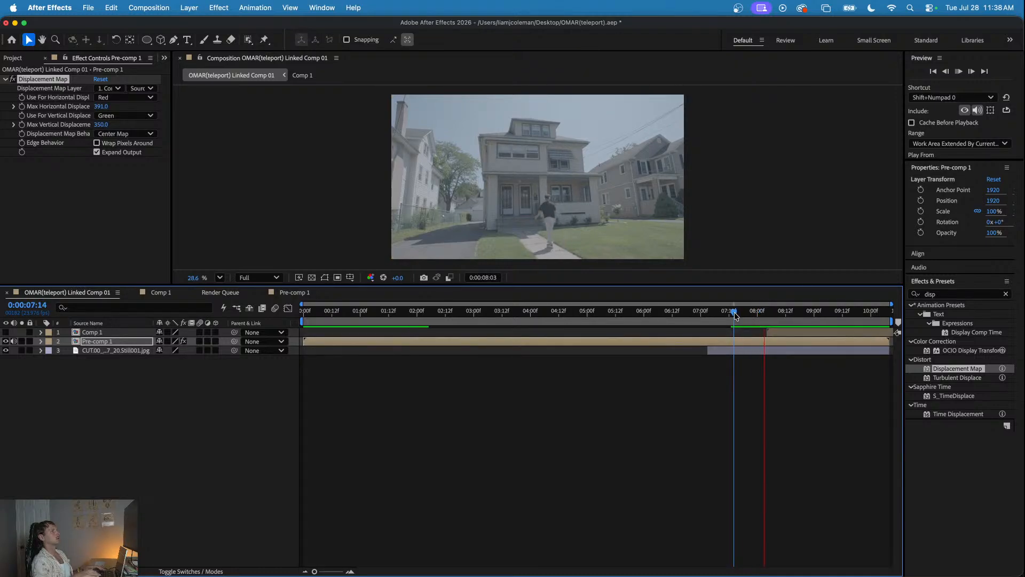
{"action": "left_click_drag", "start_coordinate": [734, 315], "coordinate": [726, 315]}
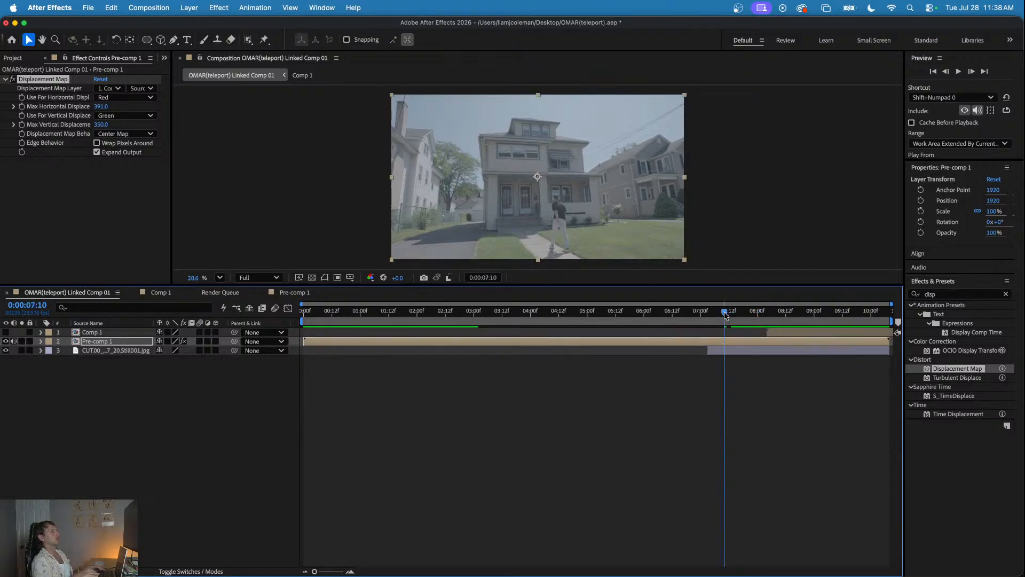
{"action": "key", "text": "space"}
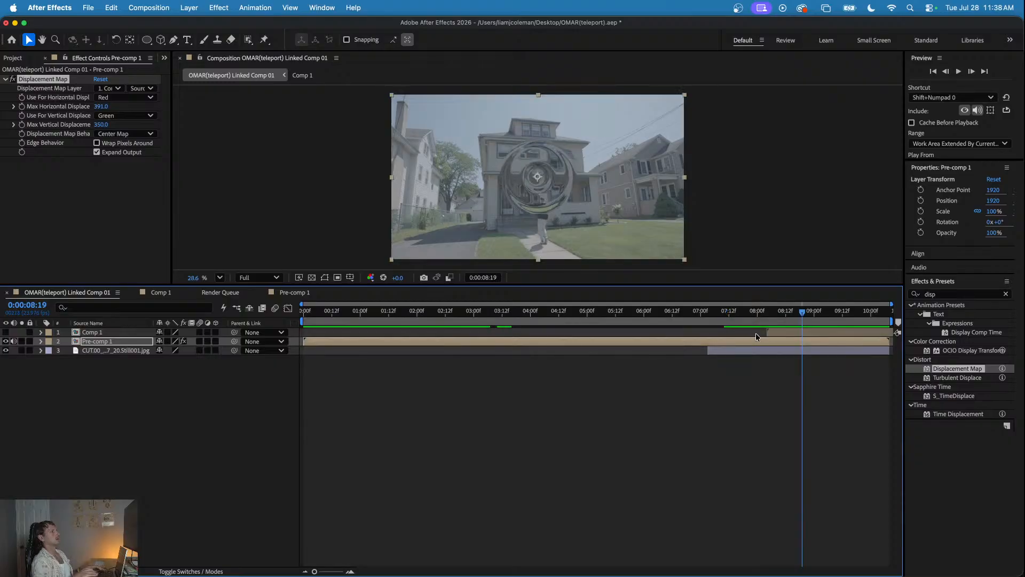
{"action": "left_click", "coordinate": [780, 332]}
{"action": "left_click_drag", "start_coordinate": [759, 318], "coordinate": [804, 319]}
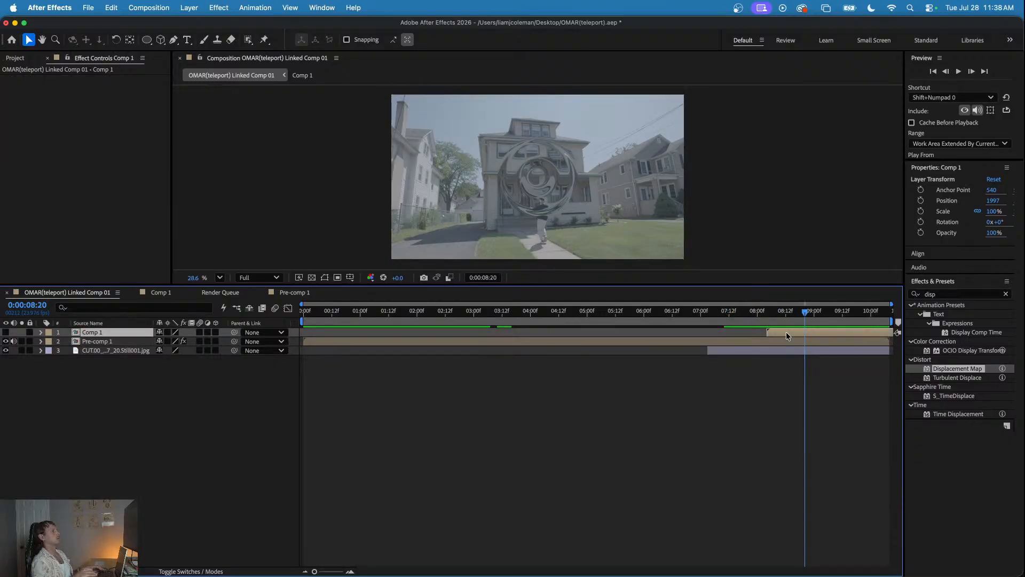
- Try Stretch Map to Fit as Pre-comp 1's displacement map behavior, preview it, and return to Center Map
{"action": "left_click", "coordinate": [803, 342]}
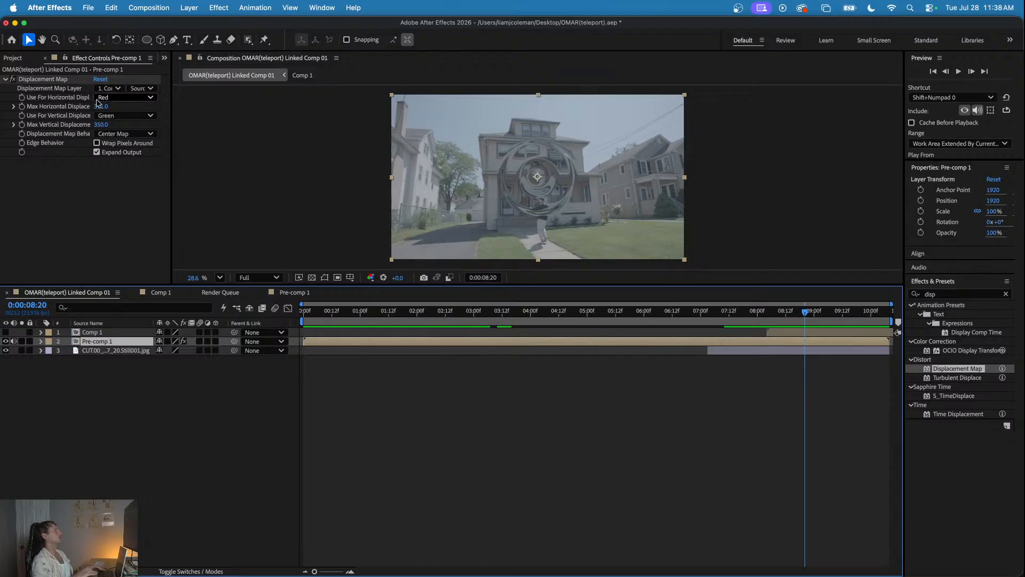
{"action": "left_click", "coordinate": [115, 133]}
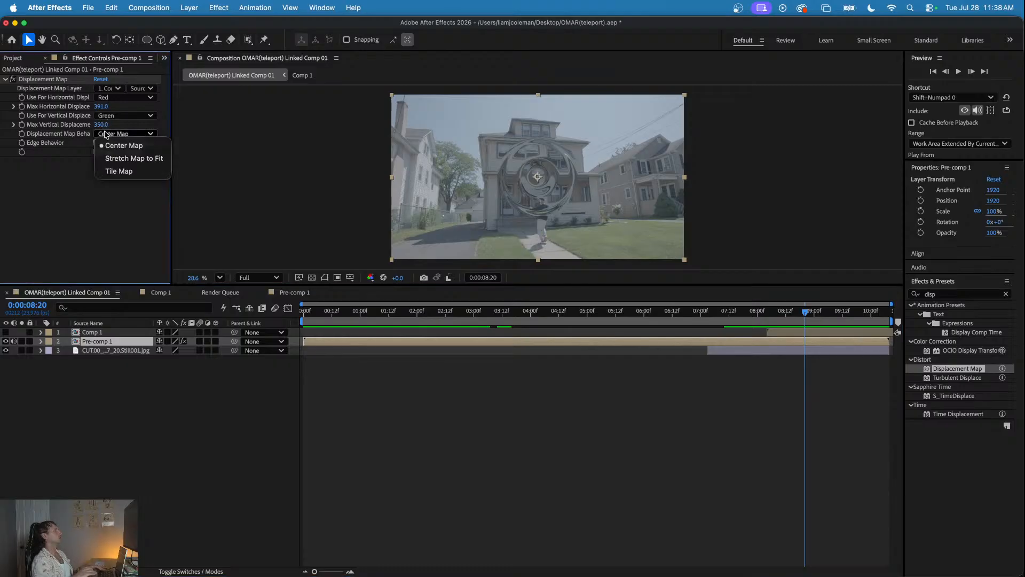
{"action": "left_click", "coordinate": [123, 159]}
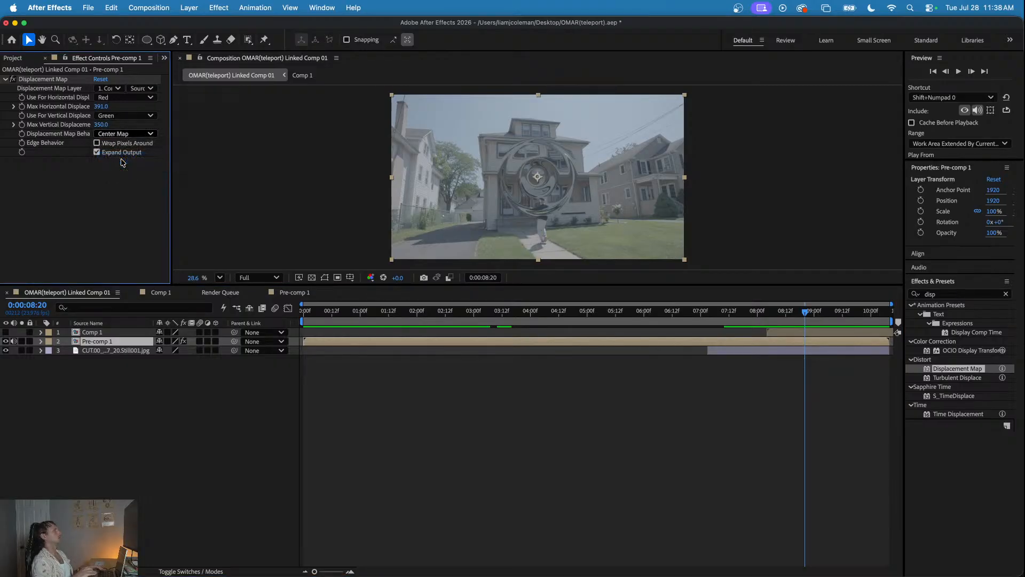
{"action": "key", "text": "space"}
{"action": "key", "text": "space"}
{"action": "left_click", "coordinate": [140, 134]}
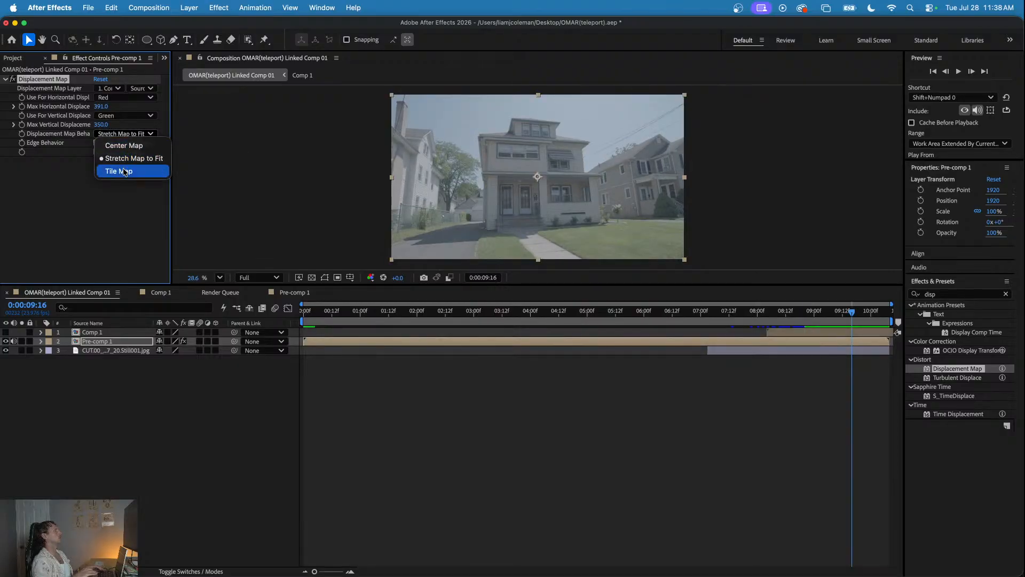
{"action": "left_click", "coordinate": [115, 139]}
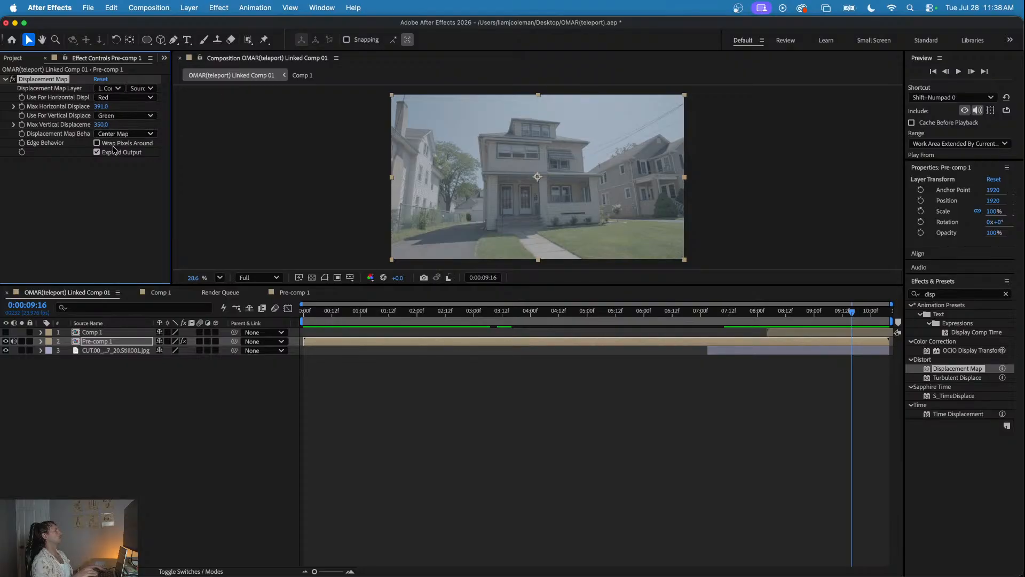
- Set the maximum vertical and horizontal displacement on Pre-comp 1 to 200 and check the distortion up to 0:00:09:03
{"action": "left_click", "coordinate": [101, 124]}
{"action": "type", "text": "200"}
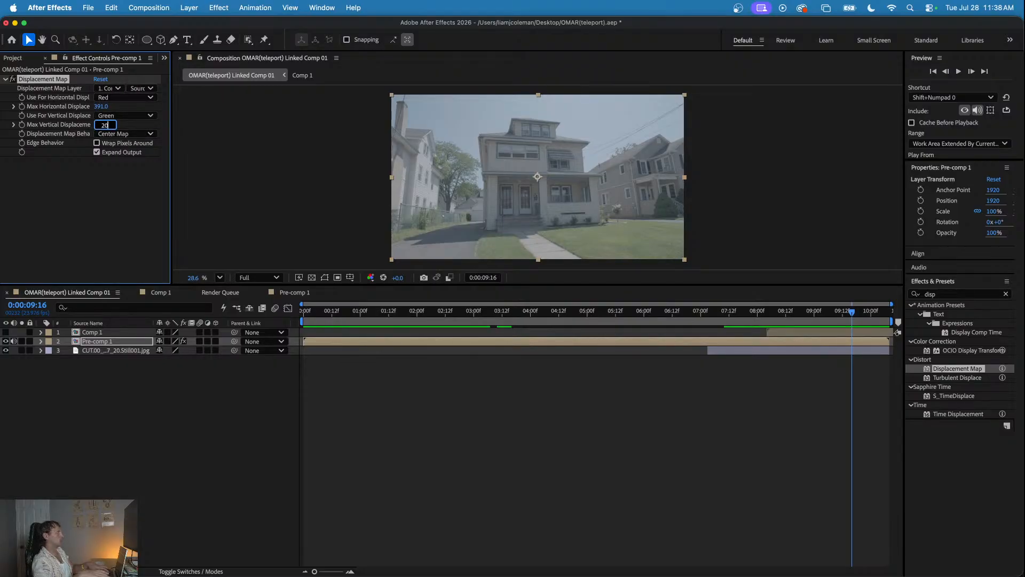
{"action": "left_click", "coordinate": [101, 106]}
{"action": "type", "text": "200"}
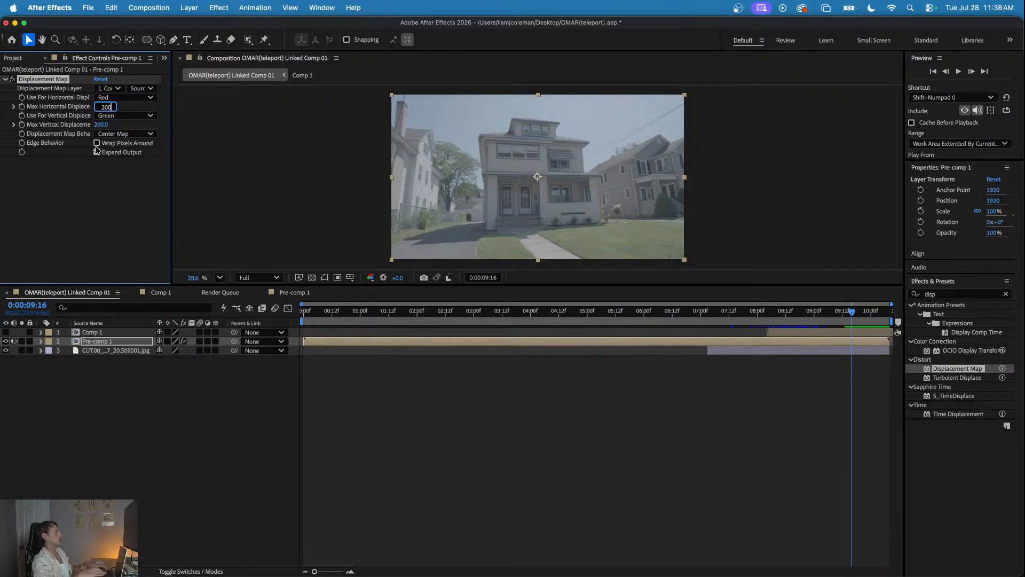
{"action": "left_click", "coordinate": [97, 208]}
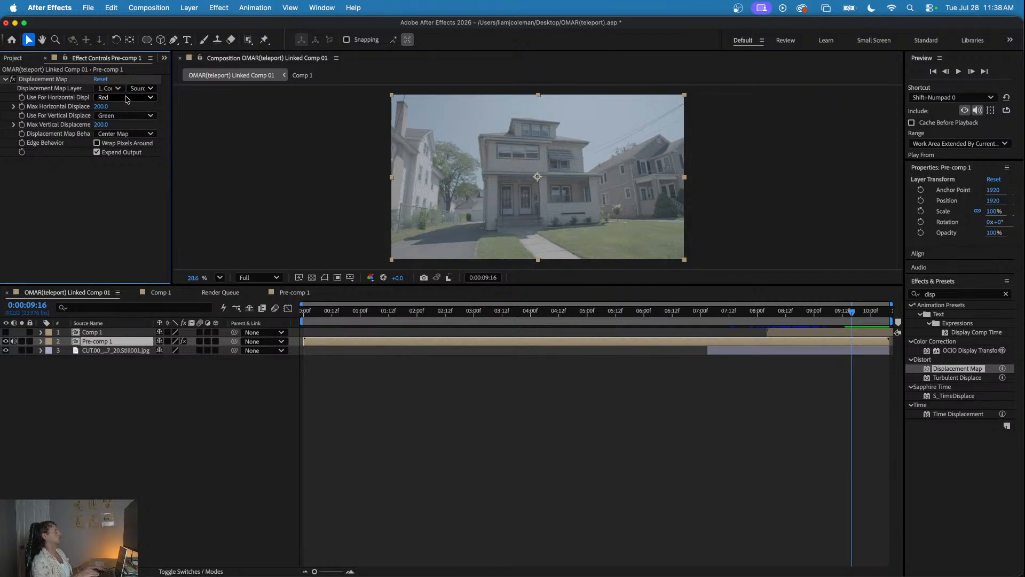
{"action": "left_click", "coordinate": [725, 311]}
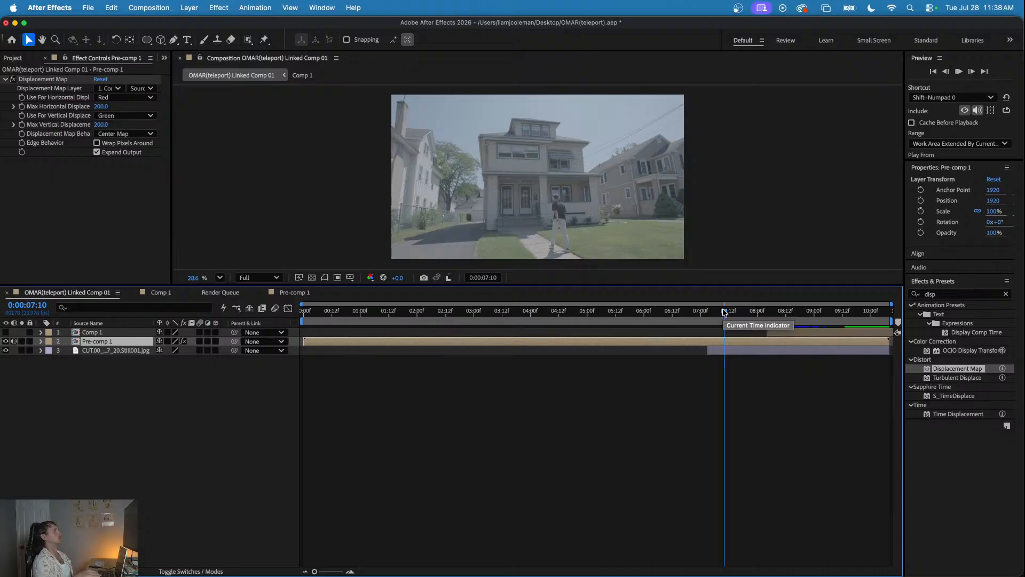
{"action": "left_click_drag", "start_coordinate": [725, 311], "coordinate": [821, 327]}
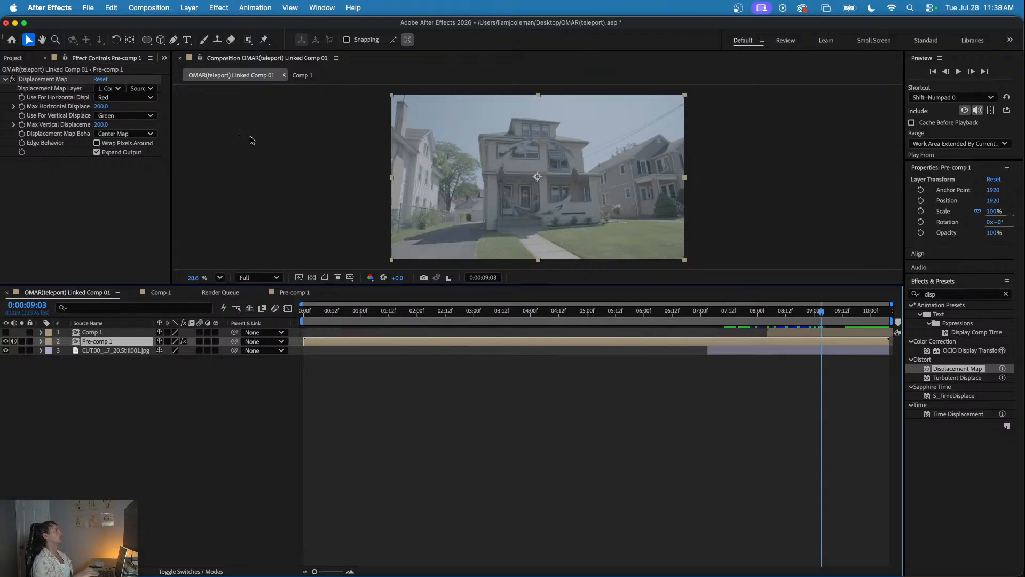
- Use Luminance for both the horizontal and vertical displacement in Pre-comp 1's Displacement Map effect
{"action": "left_click", "coordinate": [118, 98]}
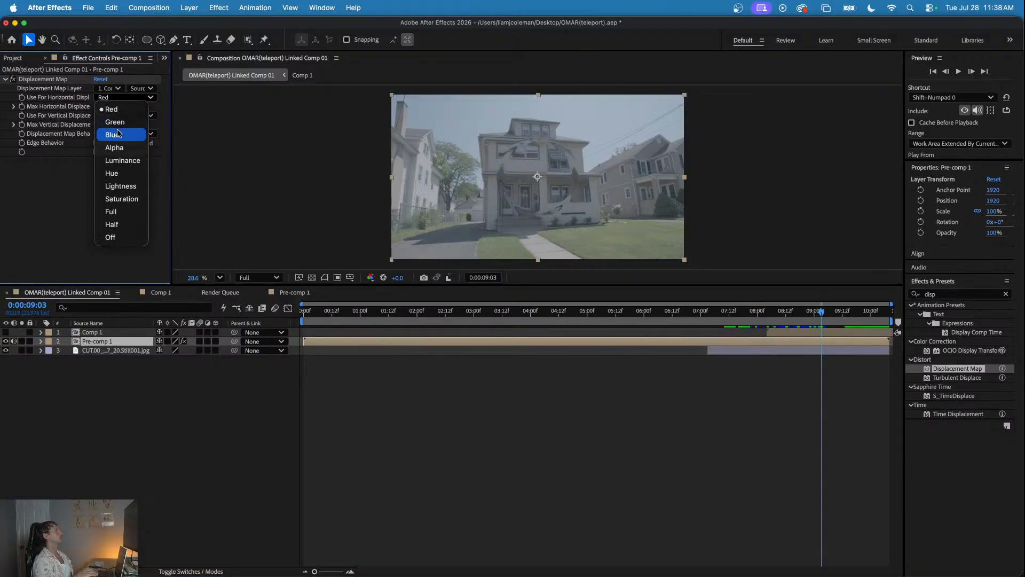
{"action": "left_click", "coordinate": [117, 160]}
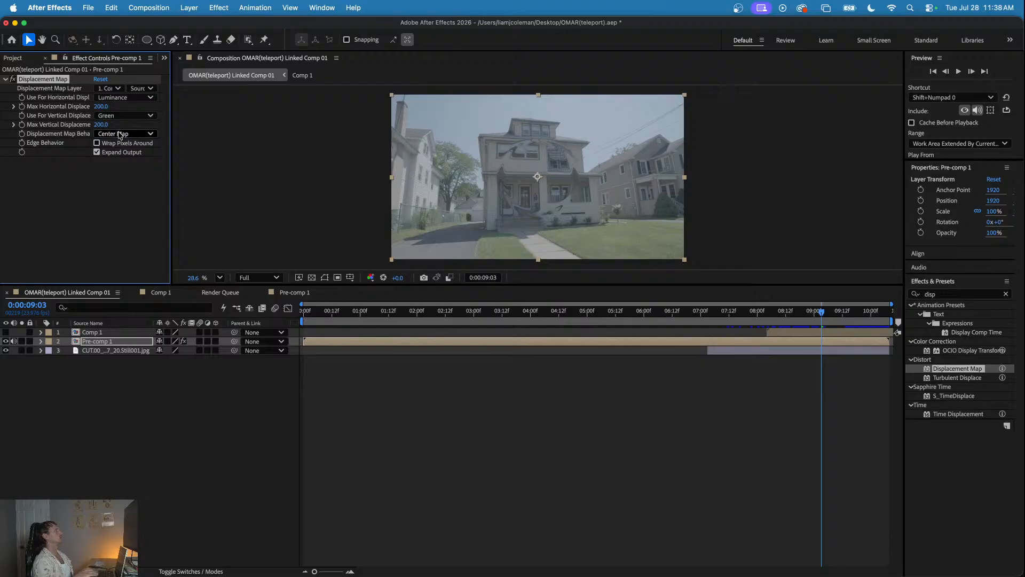
{"action": "left_click", "coordinate": [119, 116]}
{"action": "left_click", "coordinate": [122, 180]}
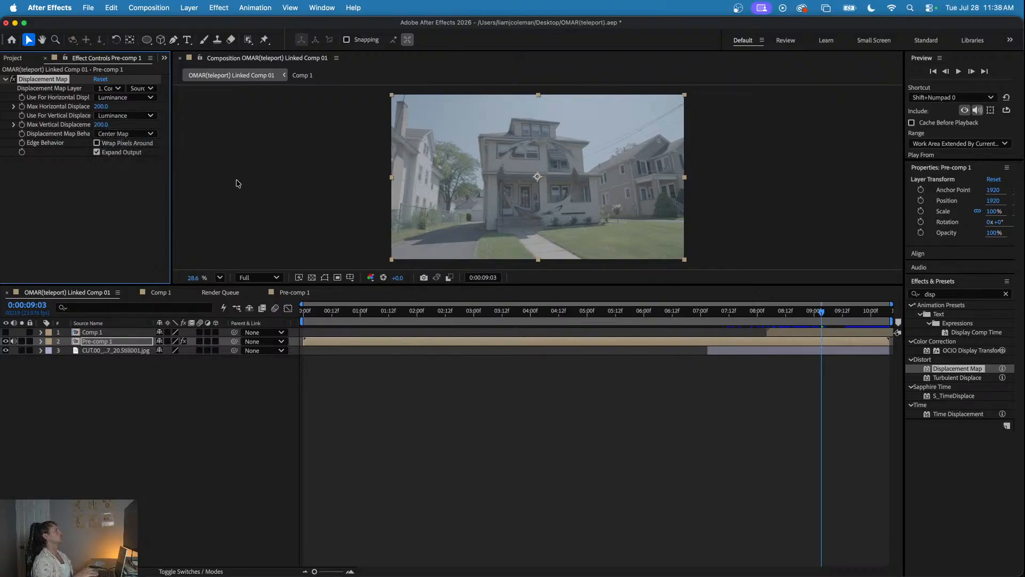
- Try Tile Map and Stretch Map to Fit as the displacement map behavior and go back to Center Map
{"action": "left_click", "coordinate": [128, 134]}
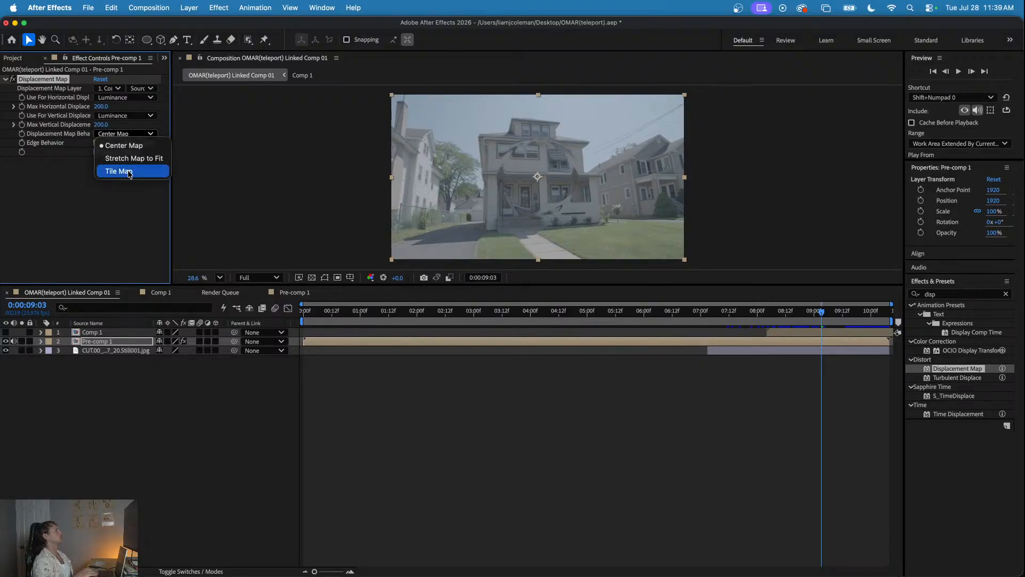
{"action": "left_click", "coordinate": [117, 169]}
{"action": "left_click", "coordinate": [128, 133]}
{"action": "left_click", "coordinate": [131, 156]}
{"action": "left_click", "coordinate": [137, 134]}
{"action": "left_click", "coordinate": [128, 140]}
- Preview the luminance-based displacement from 0:00:07:00 and 0:00:06:06, and inspect the distortion at 0:00:08:16
{"action": "left_click", "coordinate": [701, 310]}
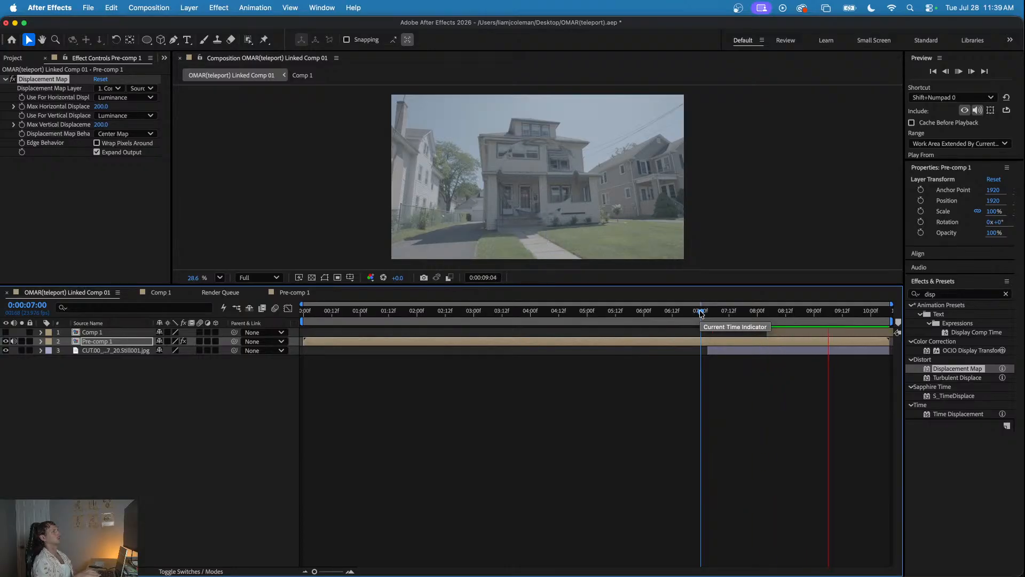
{"action": "left_click", "coordinate": [660, 311]}
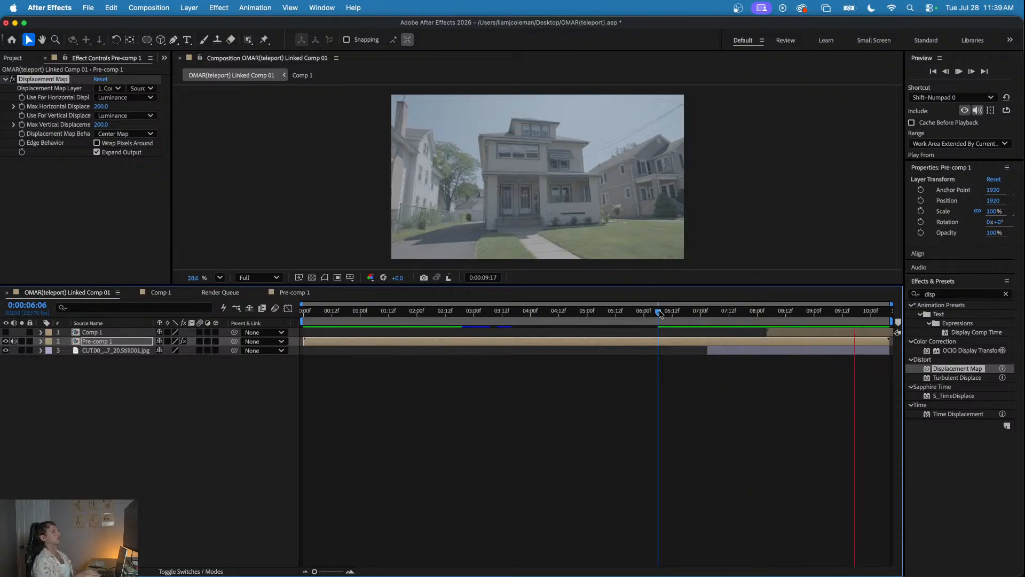
{"action": "key", "text": "space"}
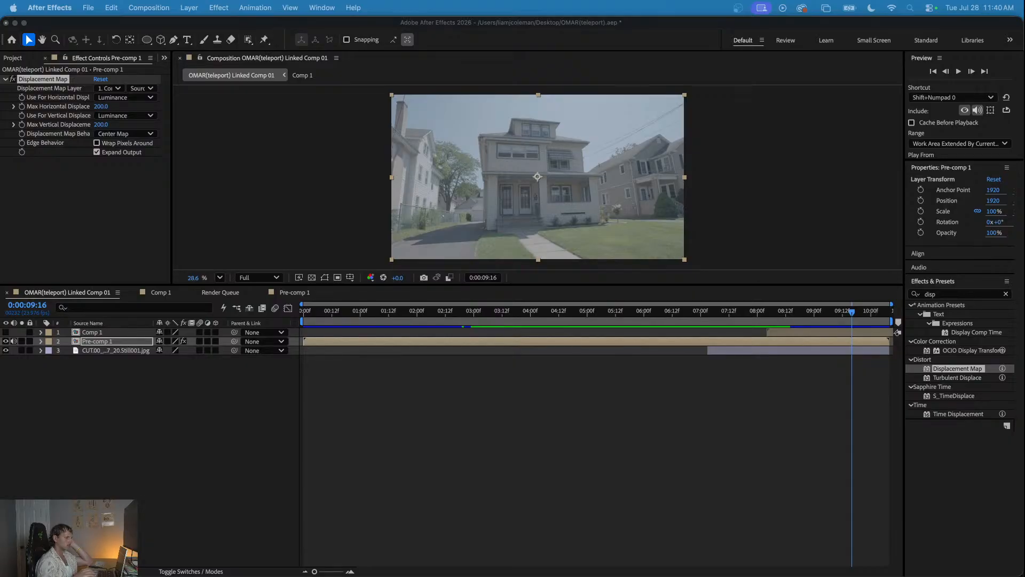
{"action": "left_click", "coordinate": [764, 316]}
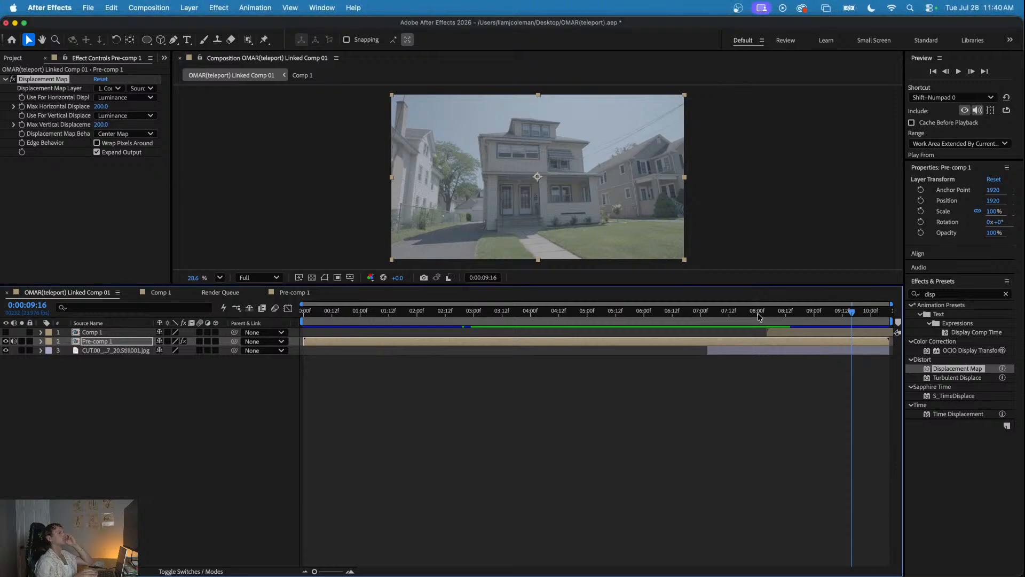
{"action": "left_click_drag", "start_coordinate": [764, 315], "coordinate": [797, 318]}
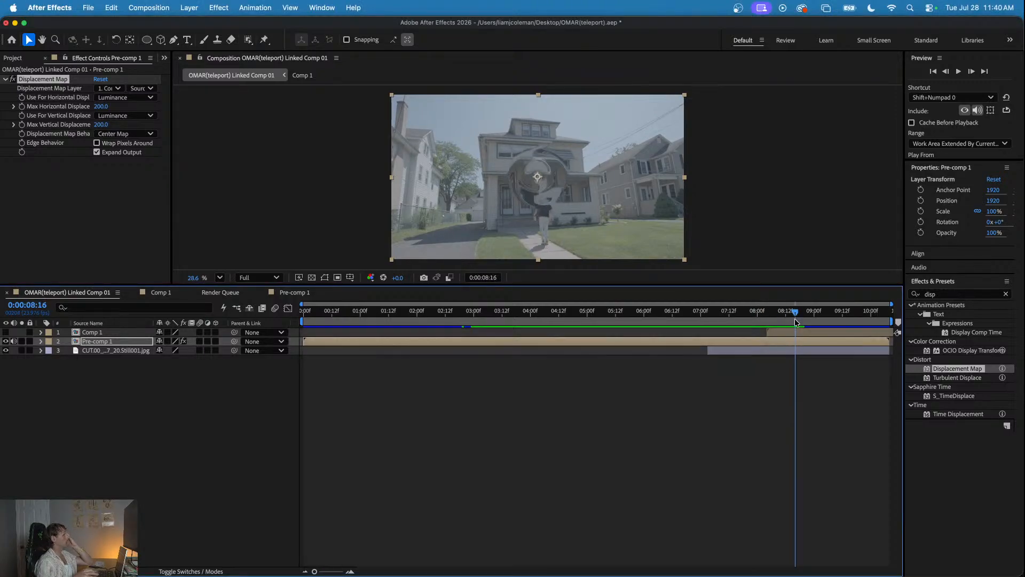
- Pre-compose the Comp 1 ring layer in the linked composition and open the new composition
{"action": "left_click", "coordinate": [790, 332]}
{"action": "right_click", "coordinate": [791, 335]}
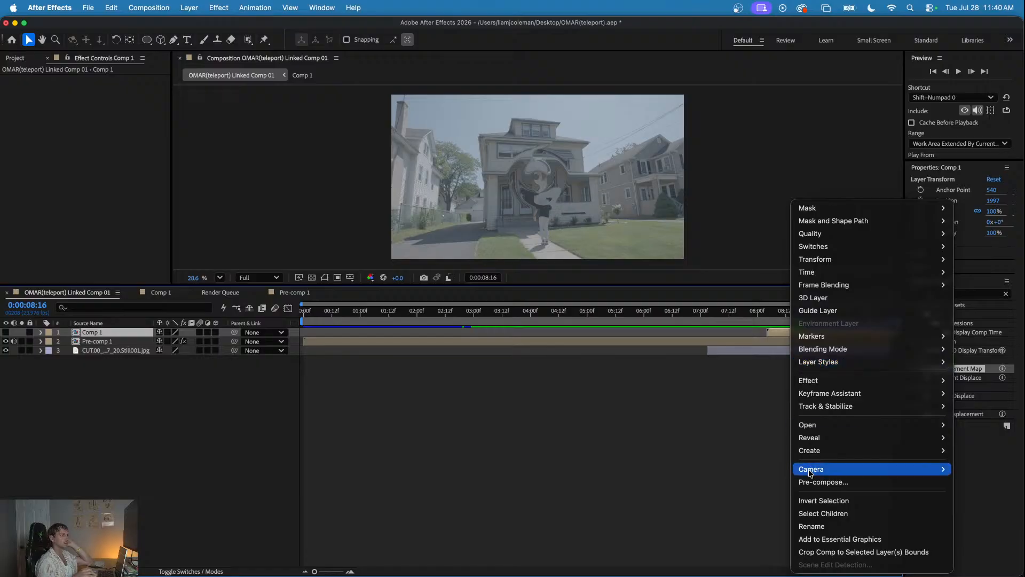
{"action": "left_click", "coordinate": [823, 481]}
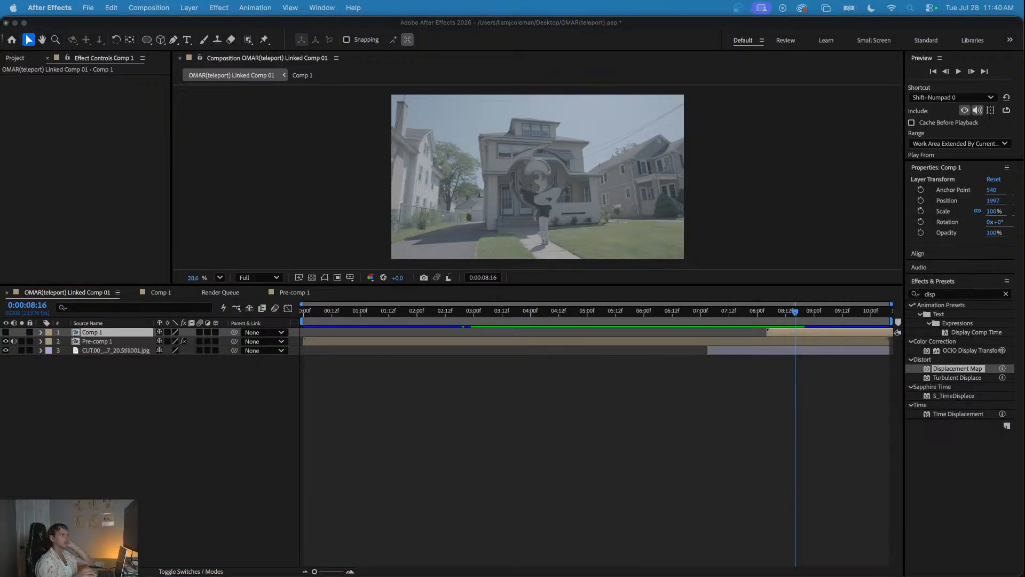
{"action": "key", "text": "Return"}
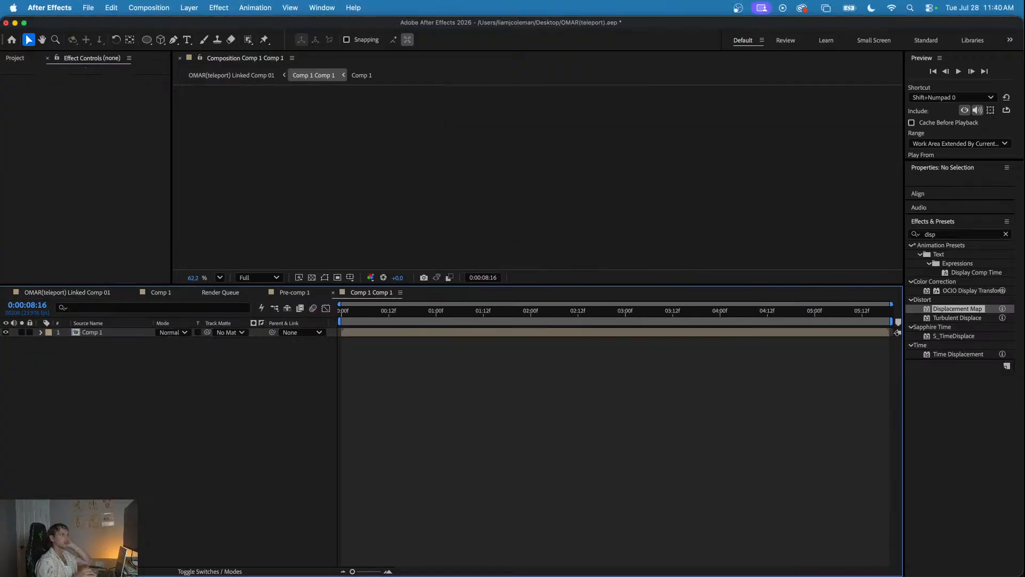
- Check the ring animation in Comp 1, return to the linked composition, and review the displacement around the teleport moment
{"action": "left_click", "coordinate": [157, 292]}
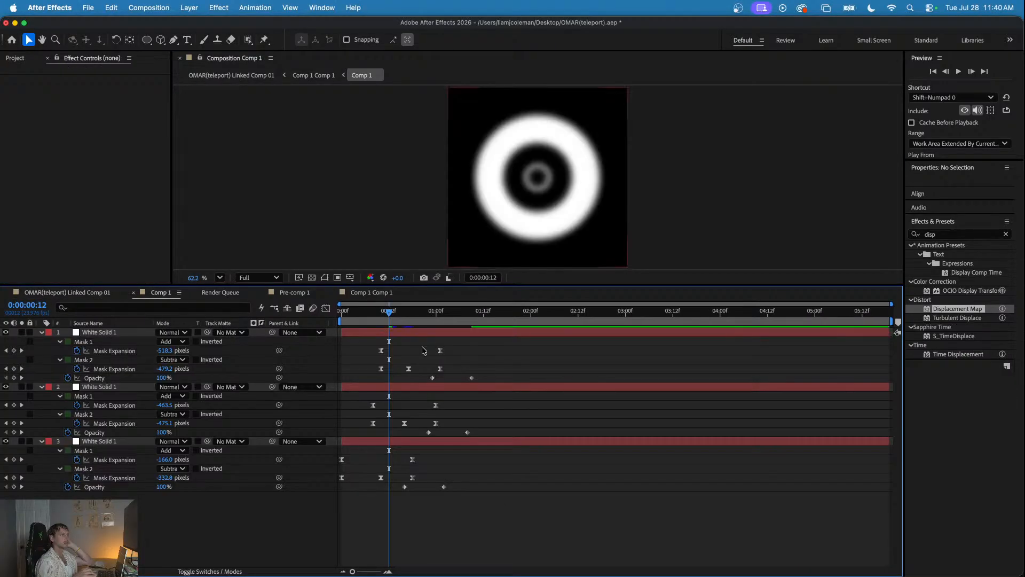
{"action": "left_click", "coordinate": [68, 292]}
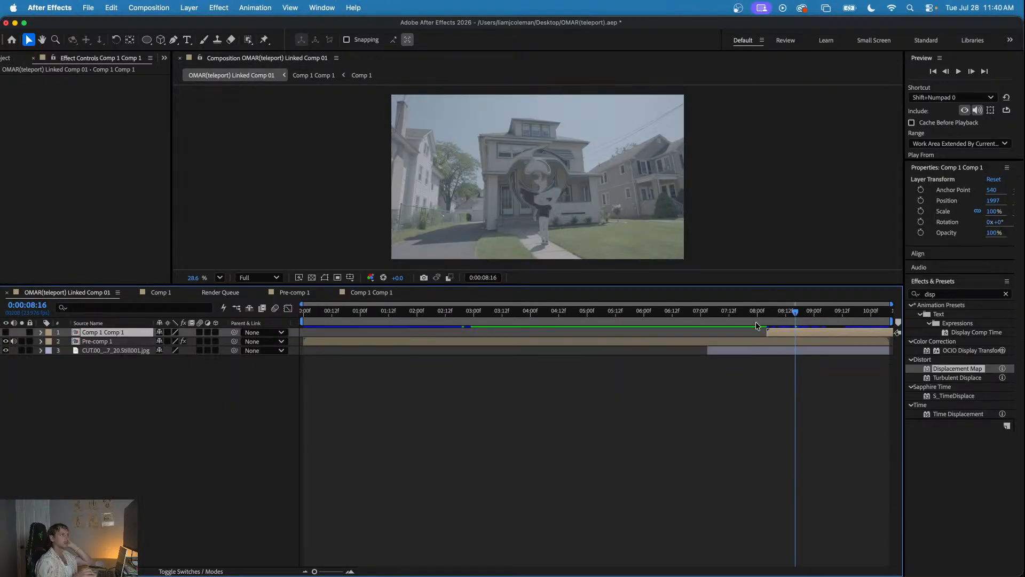
{"action": "left_click_drag", "start_coordinate": [759, 313], "coordinate": [800, 321]}
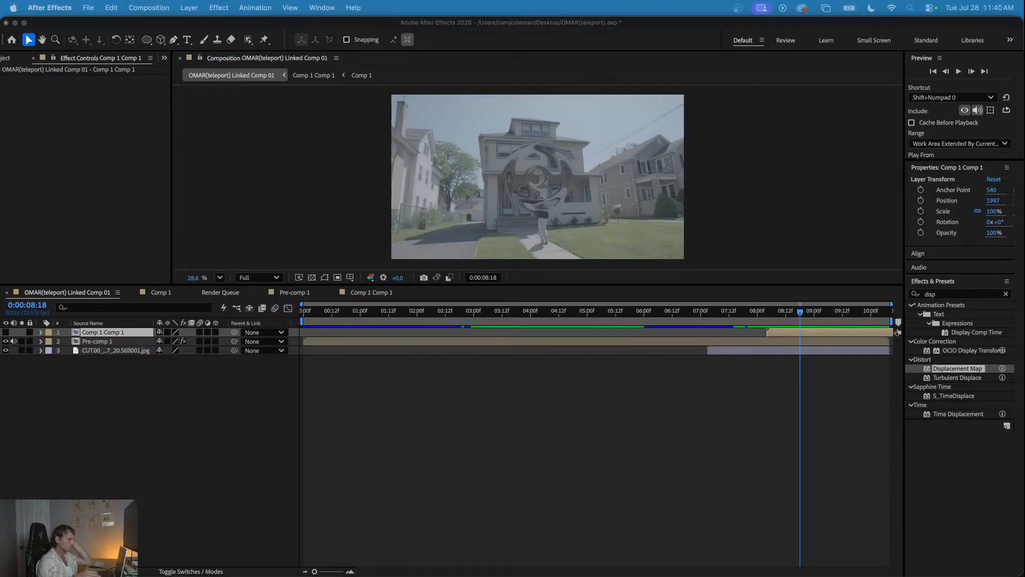
{"action": "left_click", "coordinate": [577, 399]}
{"action": "left_click_drag", "start_coordinate": [641, 315], "coordinate": [726, 350]}
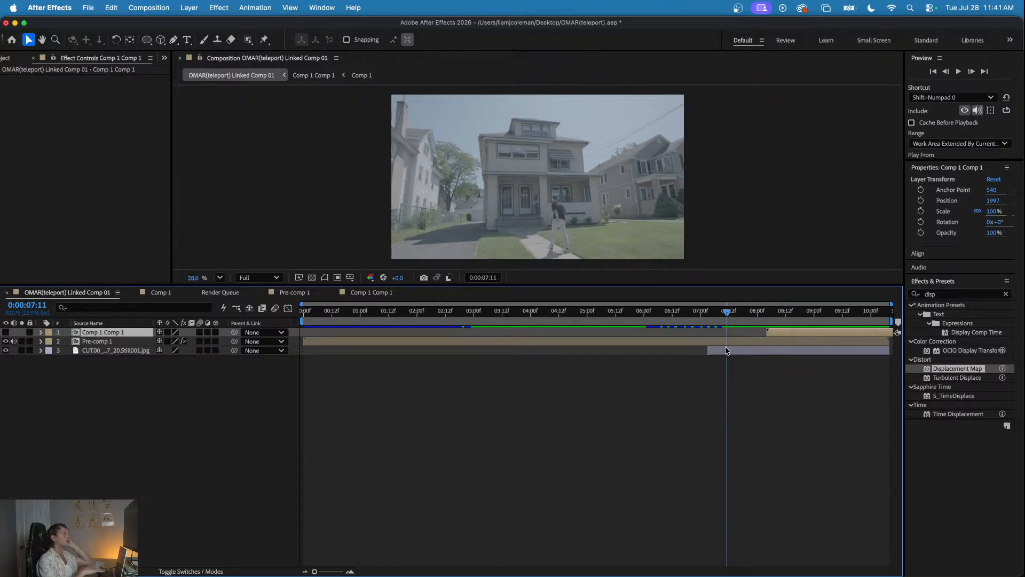
- Undo the pre-compose of the Comp 1 ring layer and the Luminance settings of Pre-comp 1's Displacement Map
{"action": "key", "text": "super+z"}
{"action": "key", "text": "super+z"}
{"action": "key", "text": "super+z"}
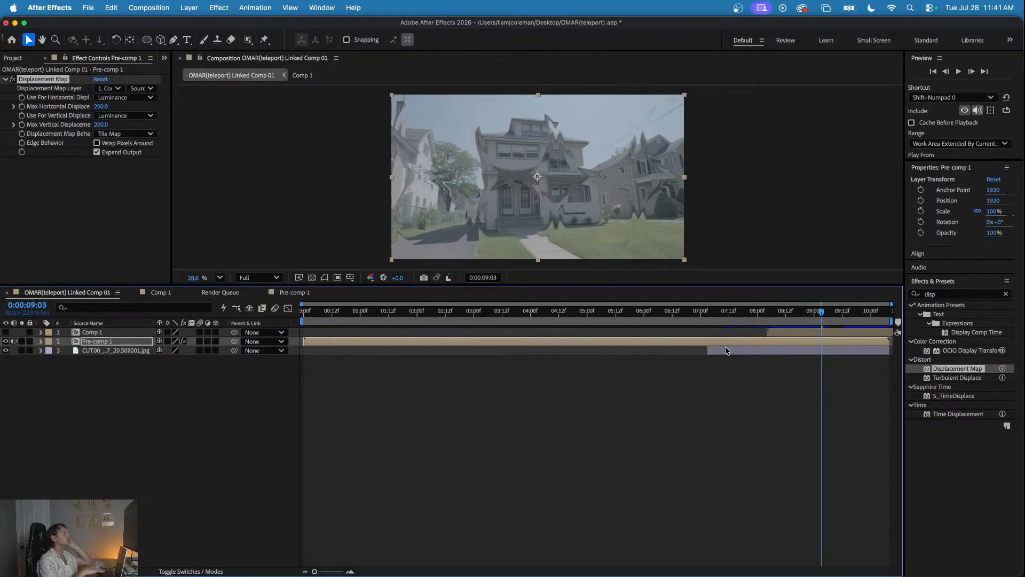
{"action": "key", "text": "super+z"}
{"action": "key", "text": "super+z"}
{"action": "key", "text": "super+z"}
{"action": "key", "text": "super+z"}
{"action": "key", "text": "super+z"}
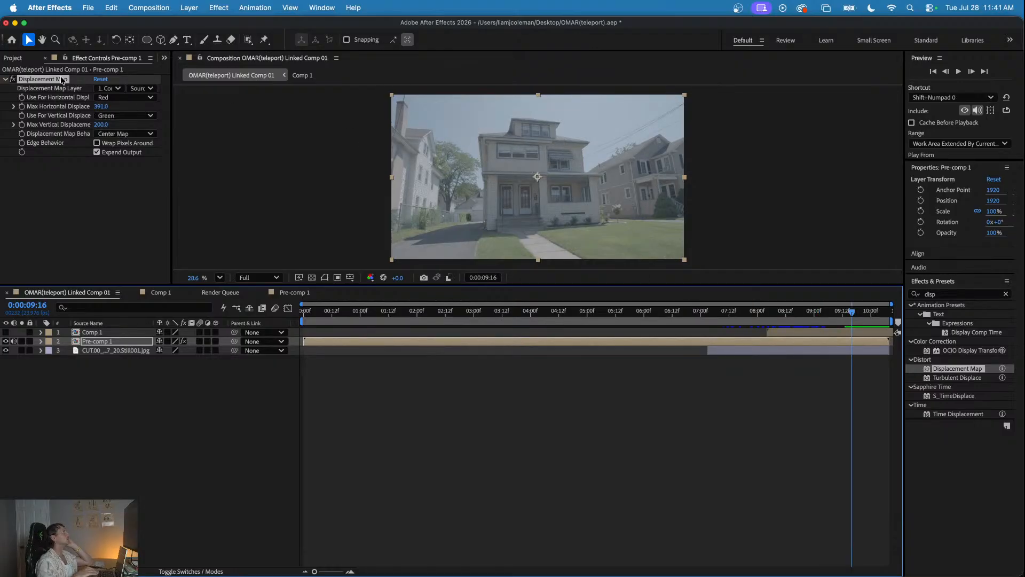
- Remove the Displacement Map from Pre-comp 1 and add an adjustment layer at the head of the layer stack
{"action": "key", "text": "super+z"}
{"action": "left_click_drag", "start_coordinate": [693, 313], "coordinate": [830, 313]}
{"action": "right_click", "coordinate": [554, 422]}
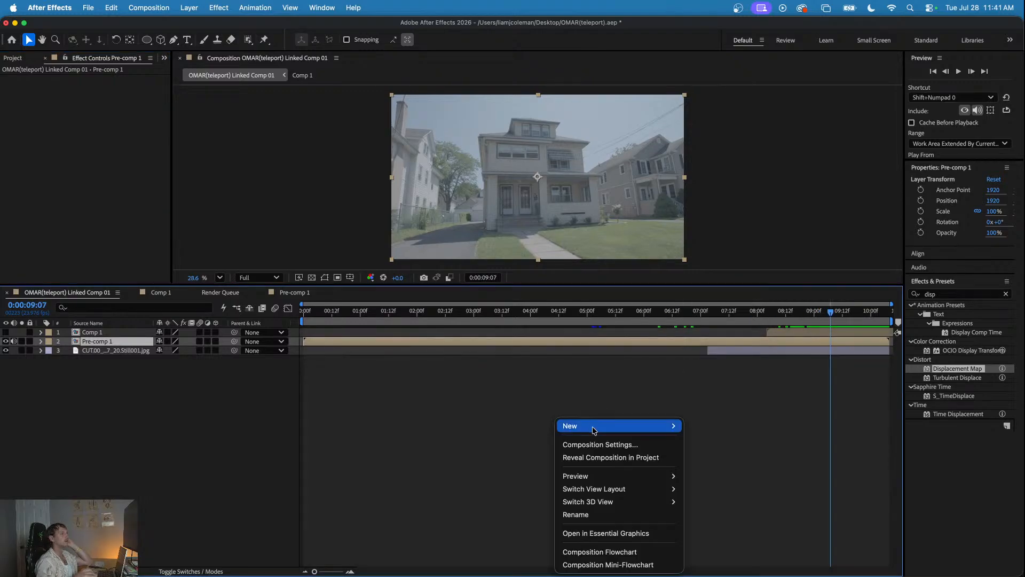
{"action": "mouse_move", "coordinate": [594, 429]}
{"action": "left_click", "coordinate": [715, 443]}
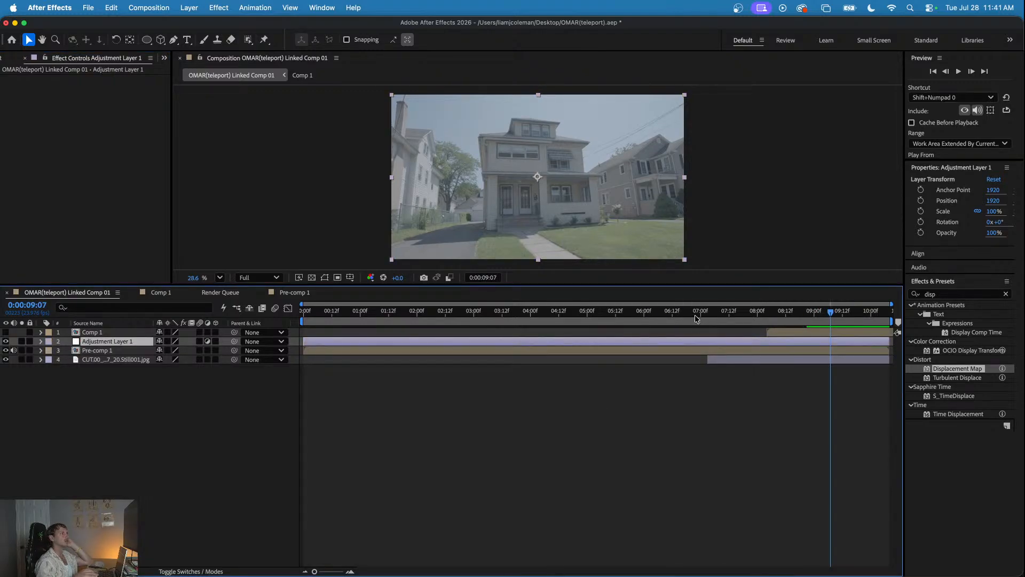
{"action": "left_click_drag", "start_coordinate": [129, 342], "coordinate": [129, 329]}
- Apply a Displacement Map to Adjustment Layer 1 with Comp 1 as its displacement map layer
{"action": "left_click_drag", "start_coordinate": [957, 368], "coordinate": [766, 313]}
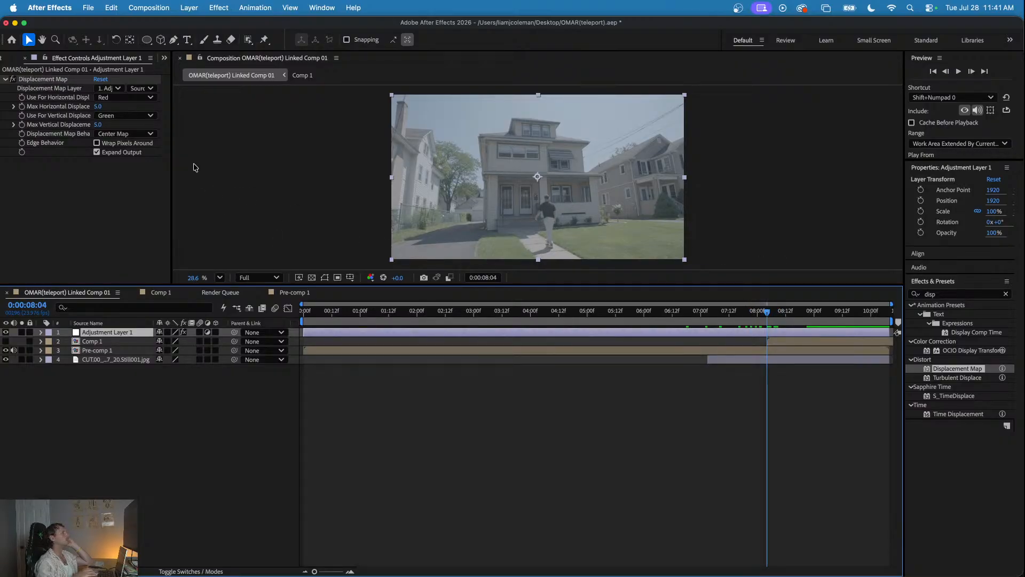
{"action": "left_click", "coordinate": [110, 88]}
{"action": "left_click", "coordinate": [124, 132]}
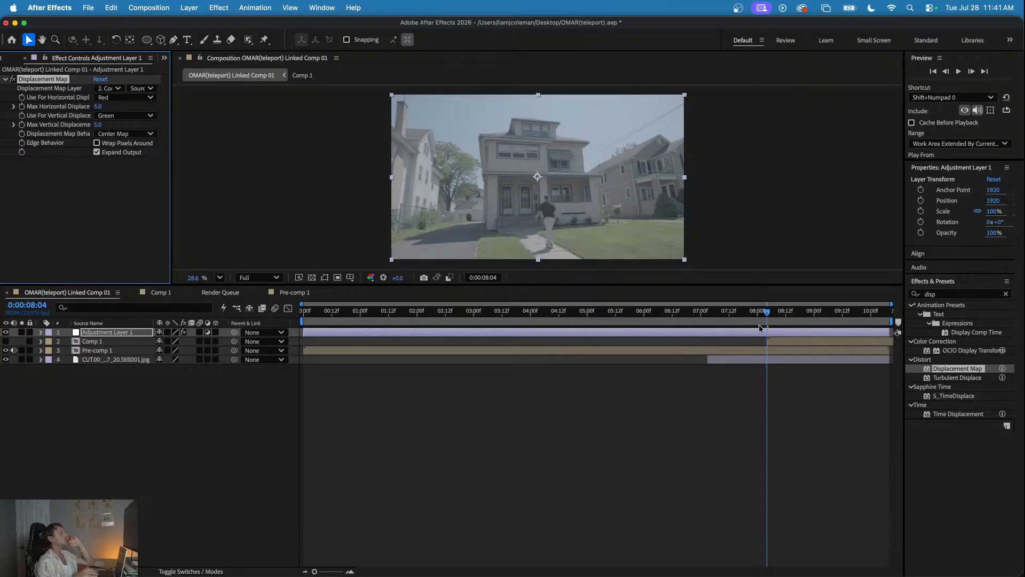
{"action": "left_click_drag", "start_coordinate": [766, 315], "coordinate": [808, 319]}
{"action": "mouse_move", "coordinate": [833, 321]}
{"action": "left_mouse_down"}
{"action": "mouse_move", "coordinate": [771, 319]}
{"action": "mouse_move", "coordinate": [825, 321]}
{"action": "left_mouse_up"}
- Set both displacement channels to Luminance and both maximum displacements to 200, and scrub through the distortion to 0:00:08:20
{"action": "left_click", "coordinate": [123, 97]}
{"action": "left_click", "coordinate": [122, 160]}
{"action": "left_click", "coordinate": [120, 117]}
{"action": "left_click", "coordinate": [116, 178]}
{"action": "left_click", "coordinate": [104, 105]}
{"action": "type", "text": "200"}
{"action": "key", "text": "Tab"}
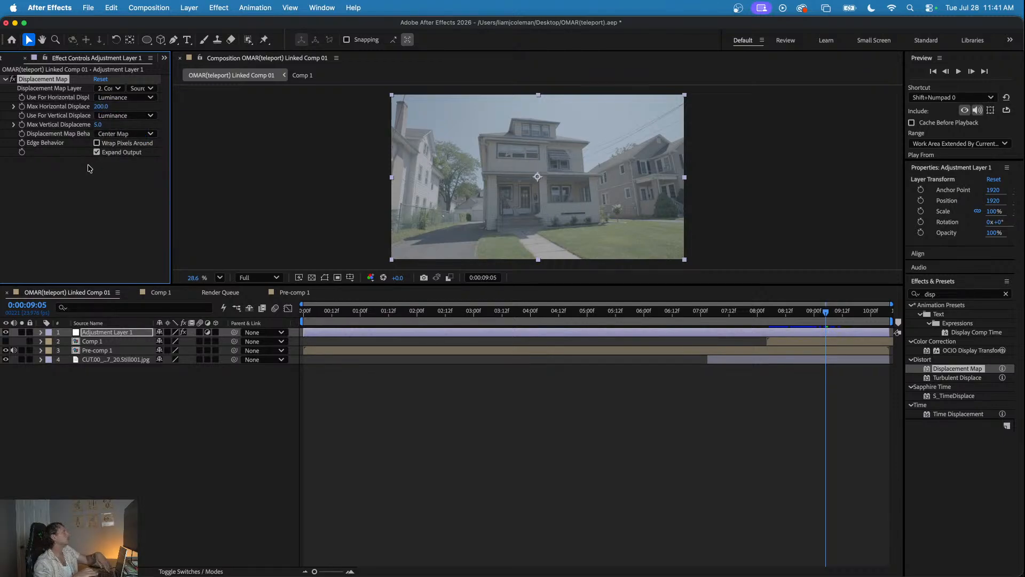
{"action": "type", "text": "200"}
{"action": "key", "text": "Return"}
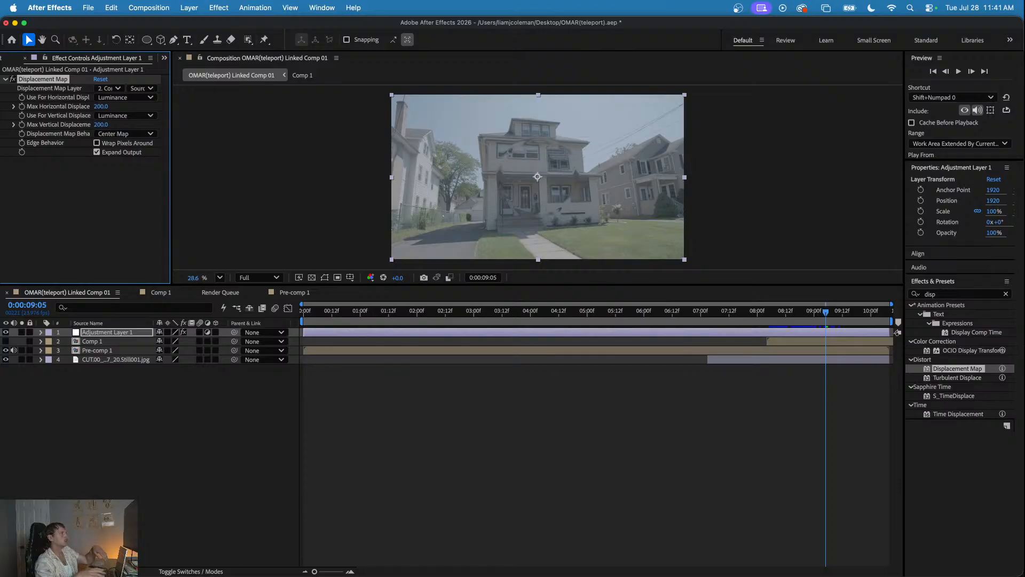
{"action": "left_click_drag", "start_coordinate": [772, 311], "coordinate": [804, 326]}
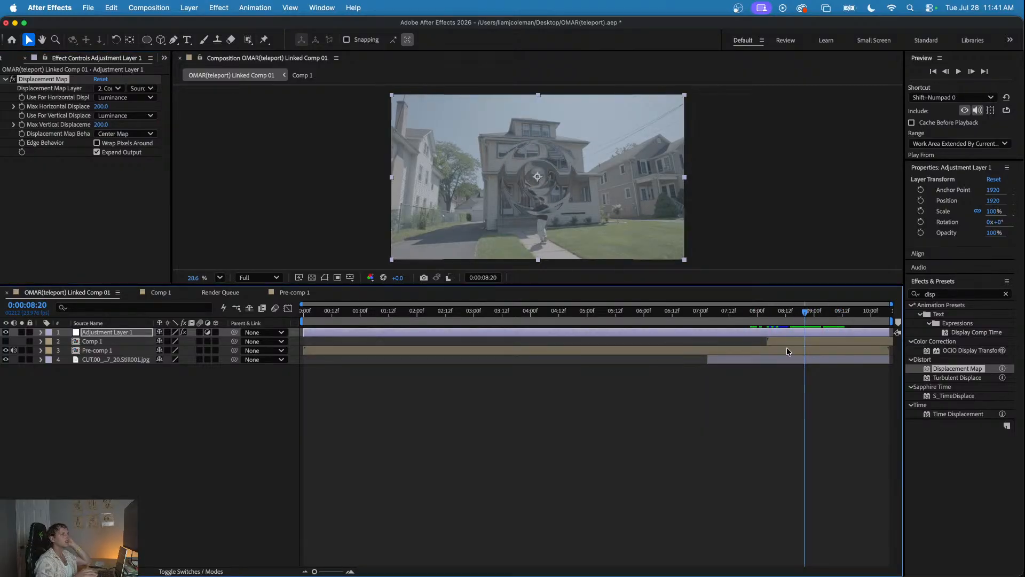
- Pre-compose the Comp 1 ring layer in the linked composition and open the new composition
{"action": "left_click", "coordinate": [790, 342]}
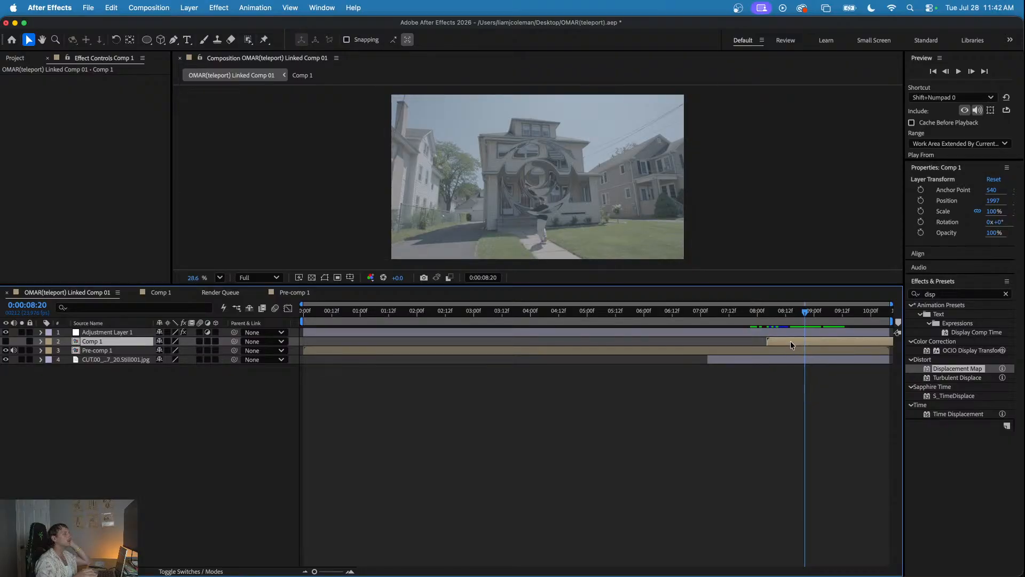
{"action": "right_click", "coordinate": [791, 345]}
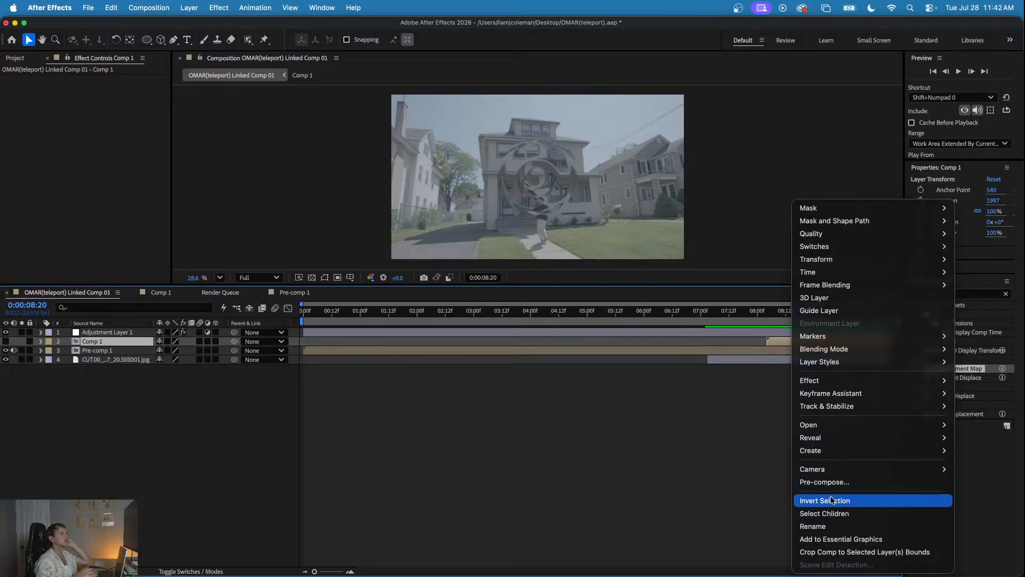
{"action": "left_click", "coordinate": [827, 482]}
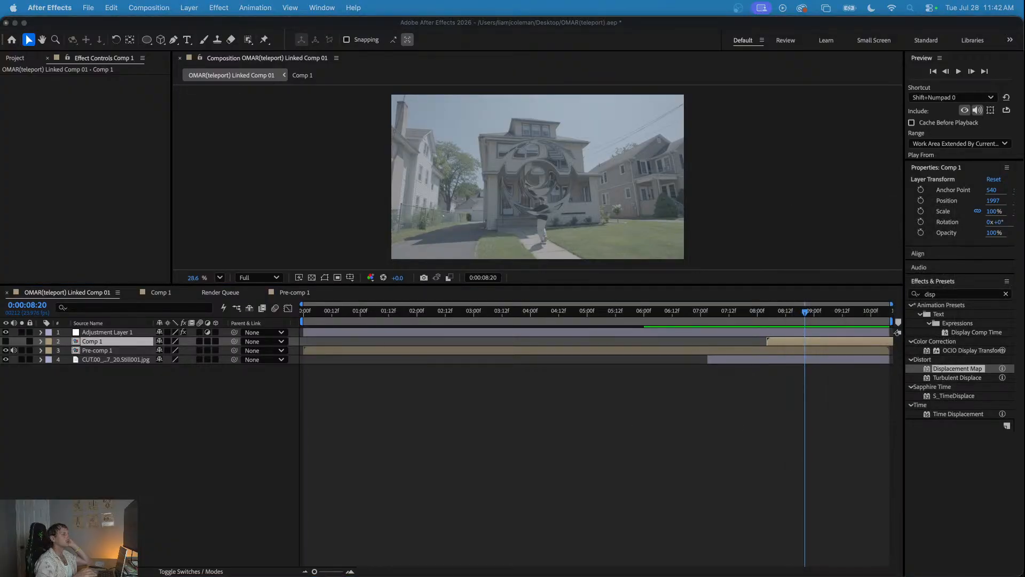
{"action": "key", "text": "Return"}
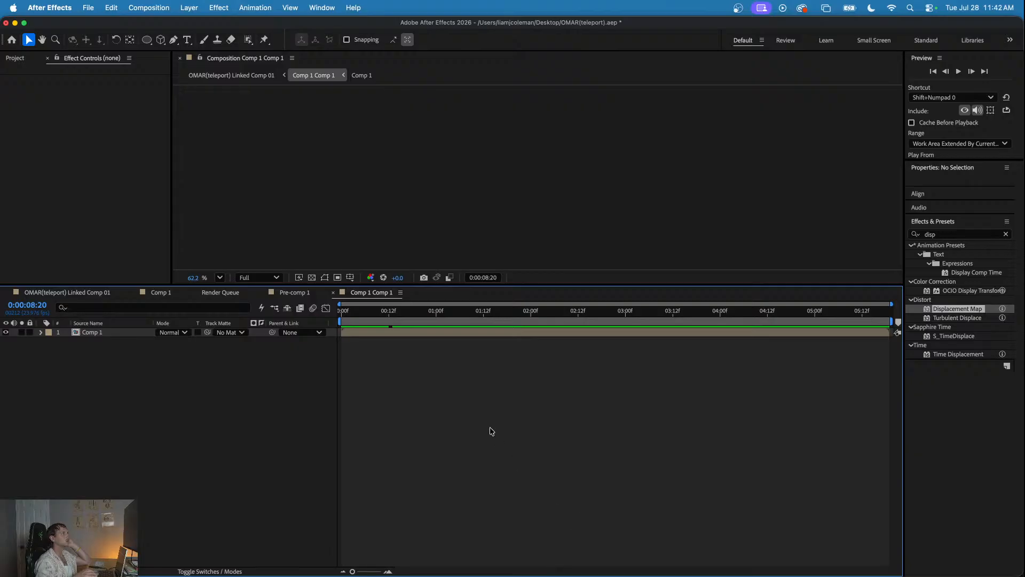
- Check the rings in Comp 1, return to the linked composition, and preview the displacement through 0:00:09:00
{"action": "left_click", "coordinate": [160, 292]}
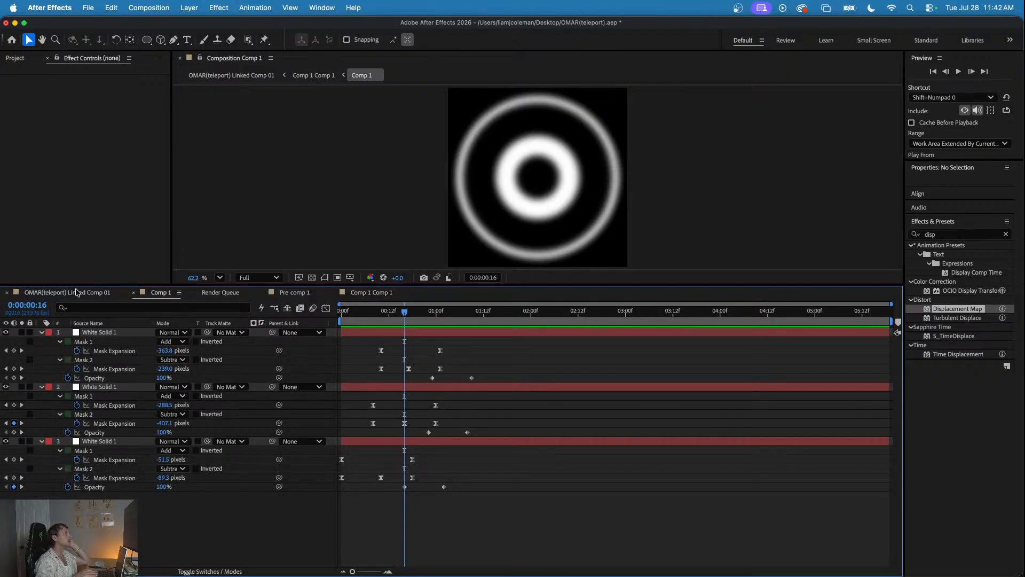
{"action": "left_click", "coordinate": [77, 292]}
{"action": "left_click", "coordinate": [740, 315]}
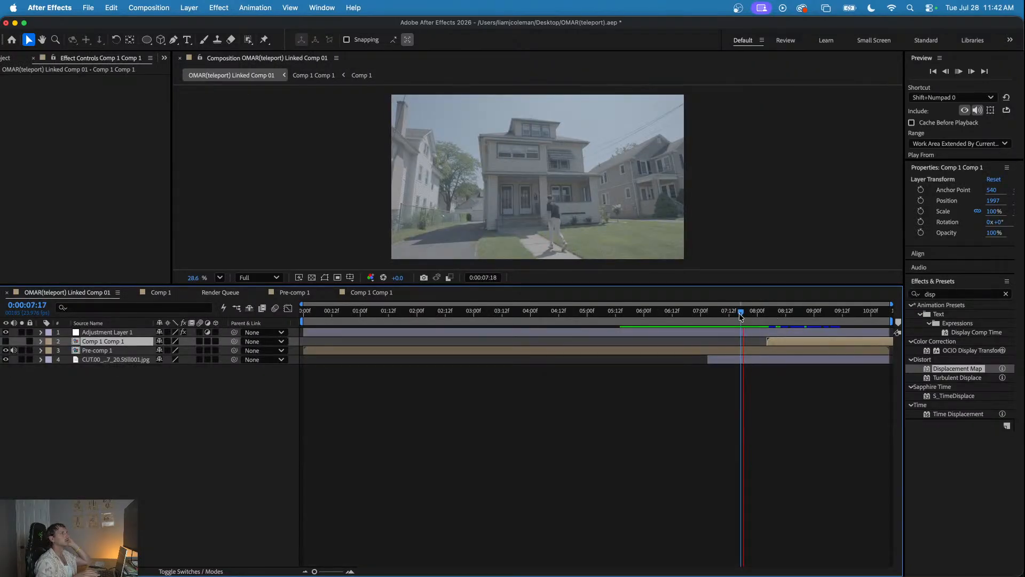
{"action": "key", "text": "space"}
{"action": "key", "text": "space"}
{"action": "left_click_drag", "start_coordinate": [756, 315], "coordinate": [810, 342]}
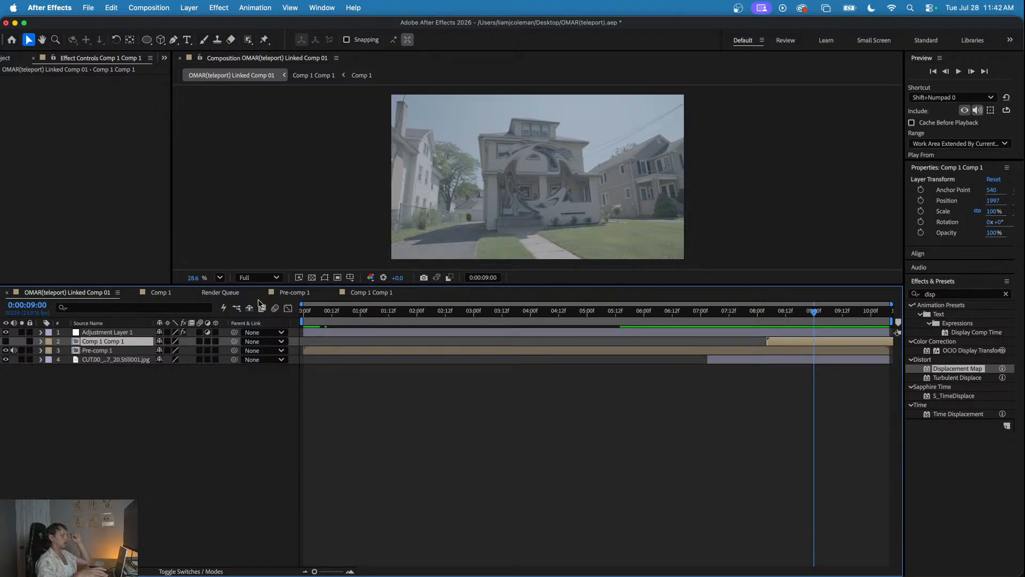
- Try shifting the X position of Comp 1 Comp 1 to 1914 and of Adjustment Layer 1 to 1854, and restore both
{"action": "key", "text": "p"}
{"action": "left_click_drag", "start_coordinate": [155, 354], "coordinate": [132, 351]}
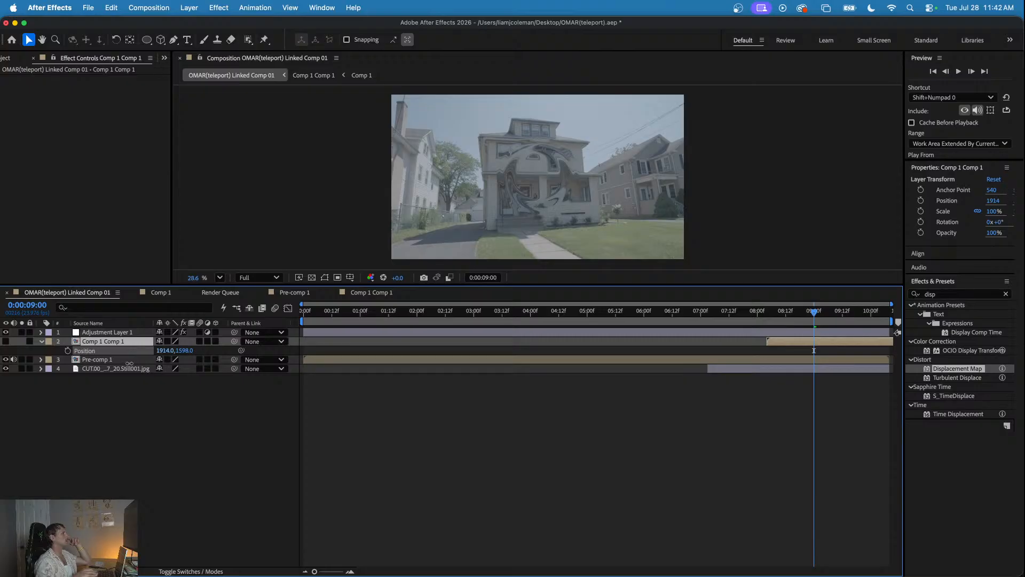
{"action": "key", "text": "cmd+z"}
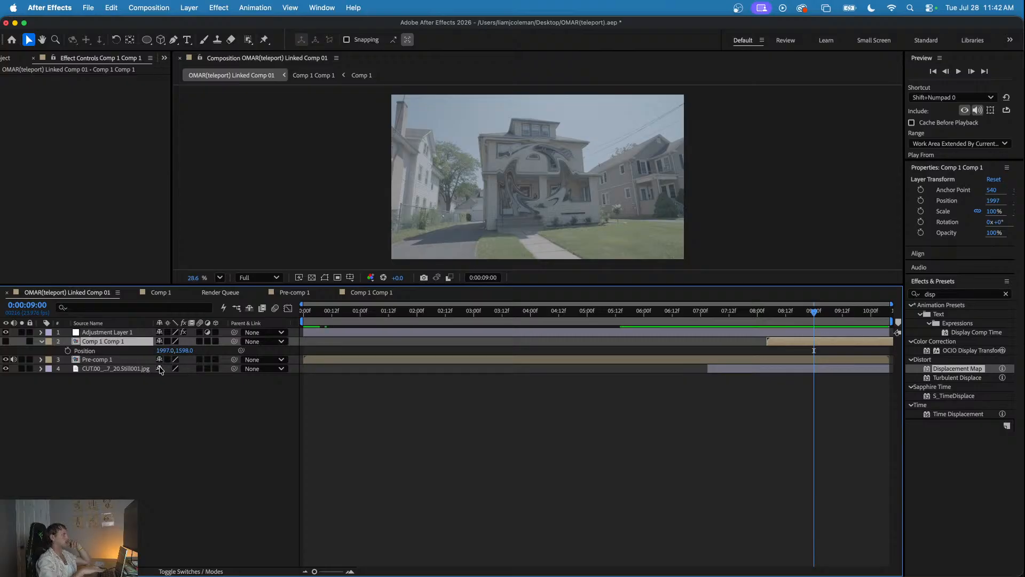
{"action": "left_click", "coordinate": [595, 334]}
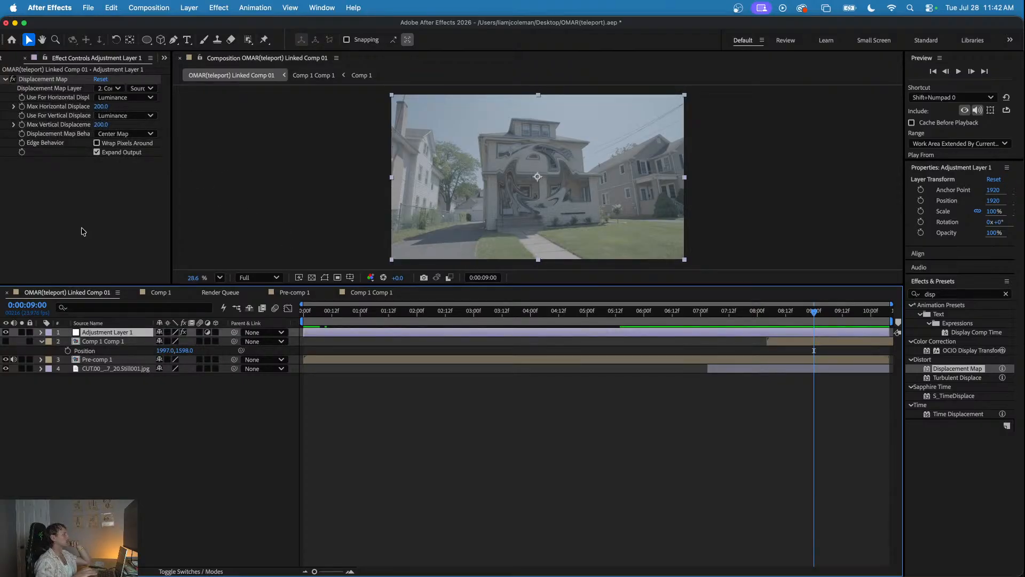
{"action": "key", "text": "p"}
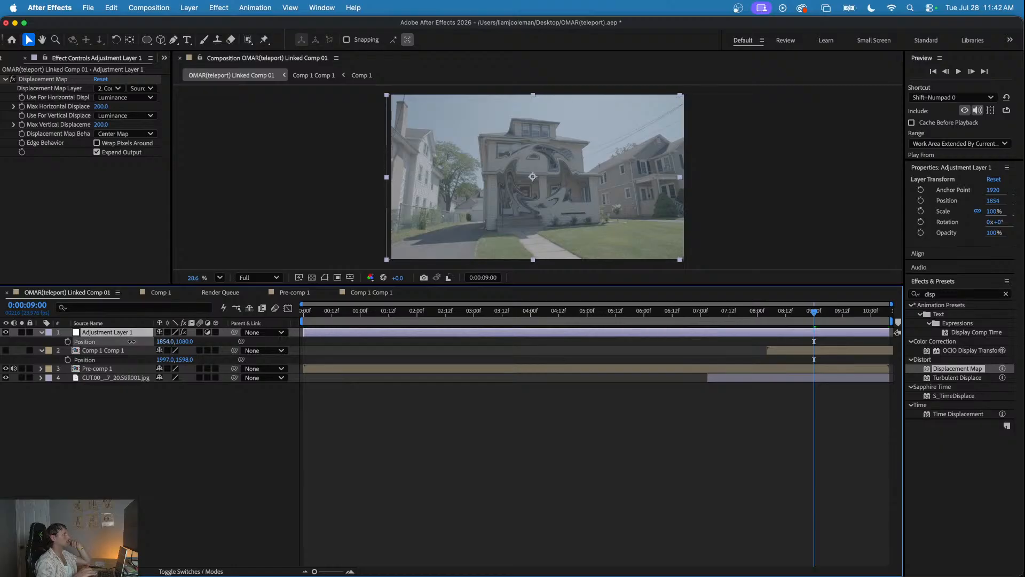
{"action": "left_click", "coordinate": [509, 462]}
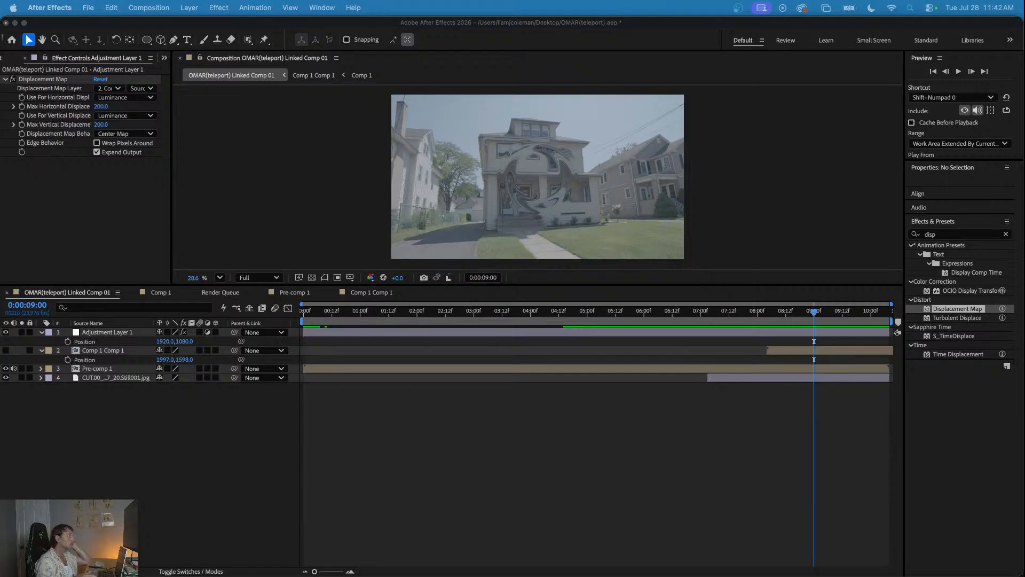
- Set the adjustment layer's displacement map source to Effects & Masks and check the footage at 0:00:07:23
{"action": "left_click", "coordinate": [149, 95]}
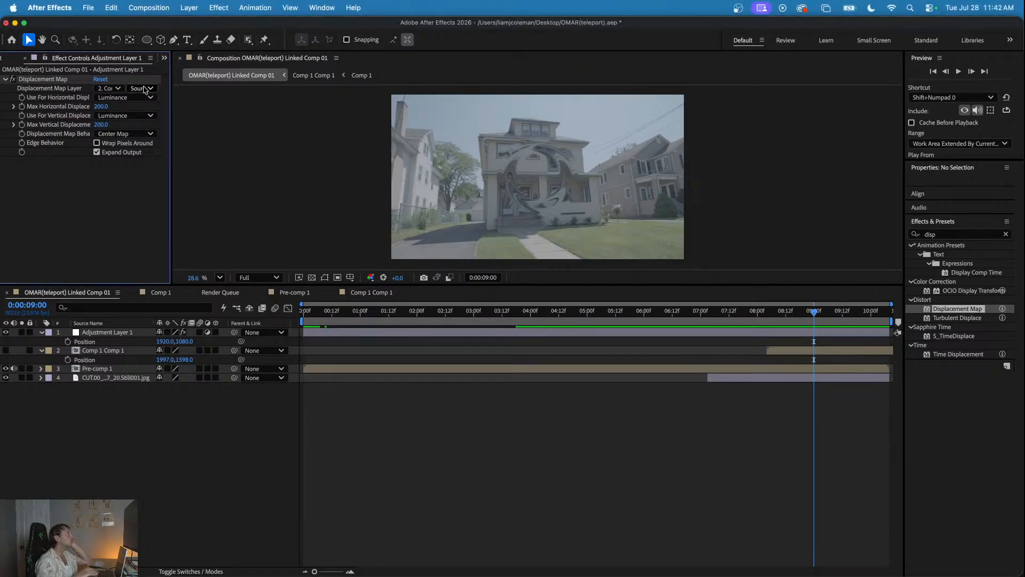
{"action": "left_click", "coordinate": [143, 88]}
{"action": "left_click", "coordinate": [151, 127]}
{"action": "mouse_move", "coordinate": [749, 319]}
{"action": "left_mouse_down"}
{"action": "mouse_move", "coordinate": [713, 323]}
{"action": "mouse_move", "coordinate": [815, 328]}
{"action": "mouse_move", "coordinate": [723, 333]}
{"action": "mouse_move", "coordinate": [754, 334]}
{"action": "left_mouse_up"}
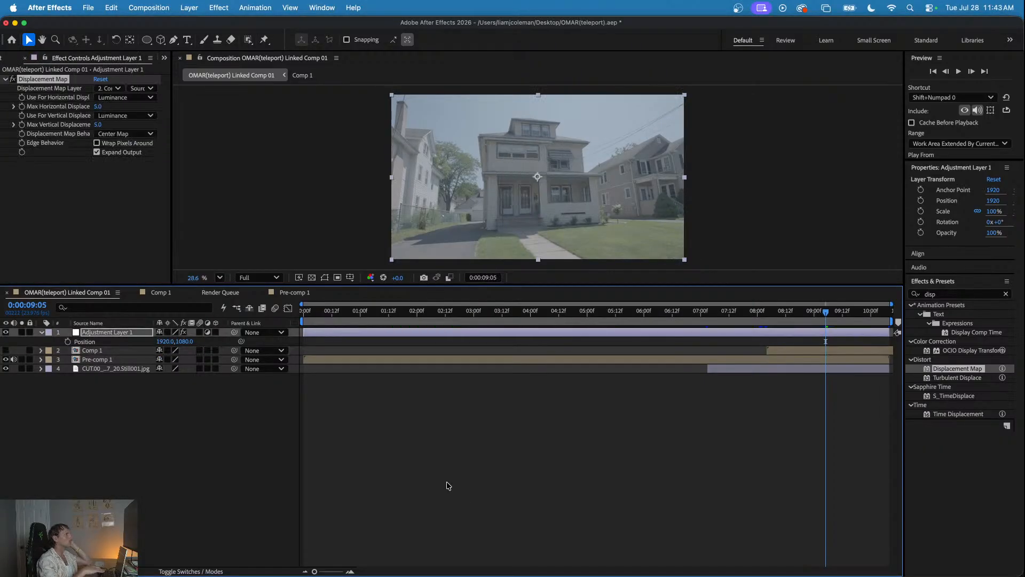
- Undo back to the Displacement Map on Pre-comp 1 with Red and Green channels, 391 horizontal and 350 vertical displacement
{"action": "key", "text": "super+z"}
{"action": "key", "text": "super+z"}
{"action": "key", "text": "super+z"}
{"action": "key", "text": "super+z"}
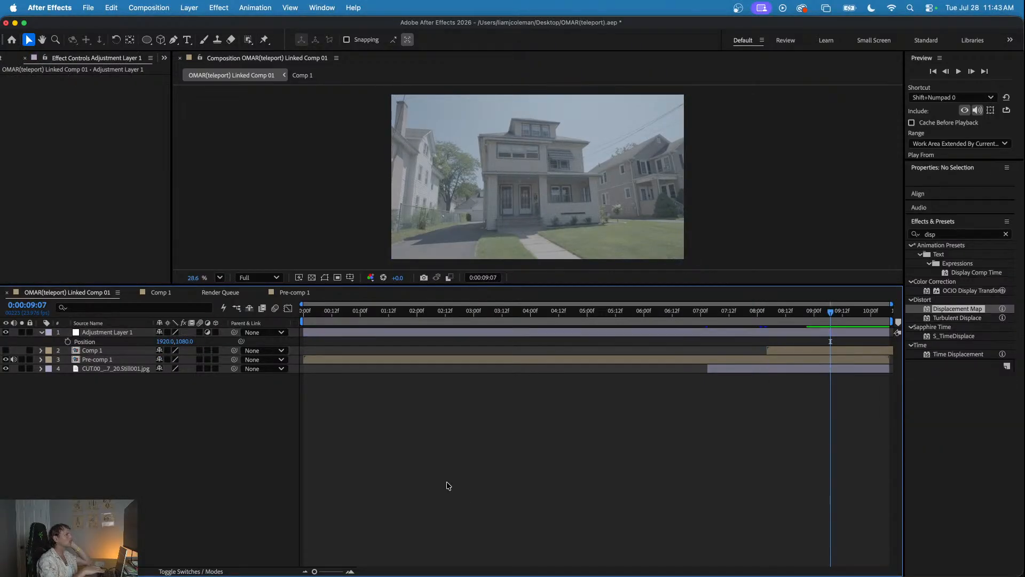
{"action": "key", "text": "super+z"}
{"action": "key", "text": "super+z"}
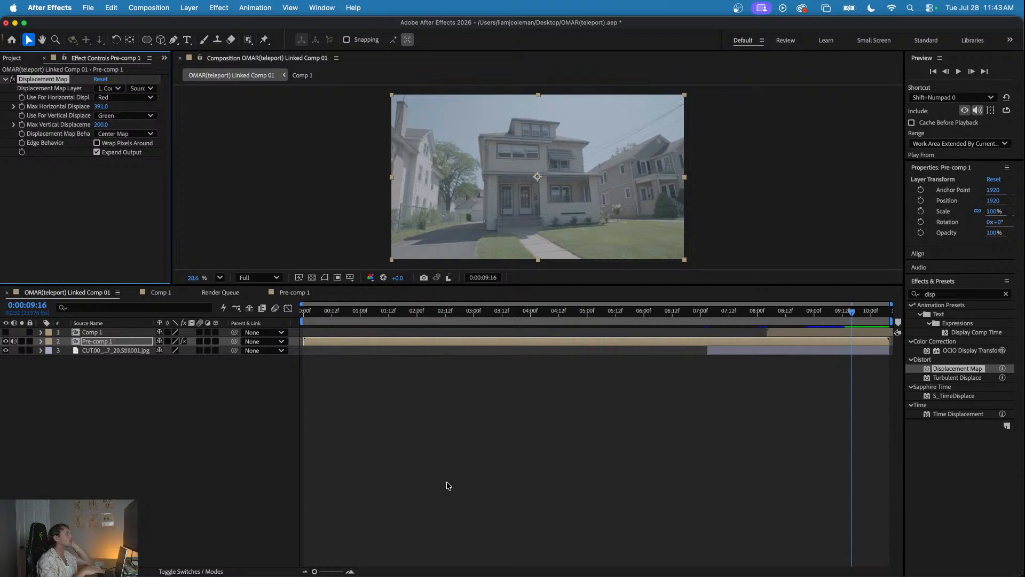
{"action": "key", "text": "super+z"}
{"action": "key", "text": "super+z"}
{"action": "key", "text": "super+z"}
{"action": "key", "text": "super+z"}
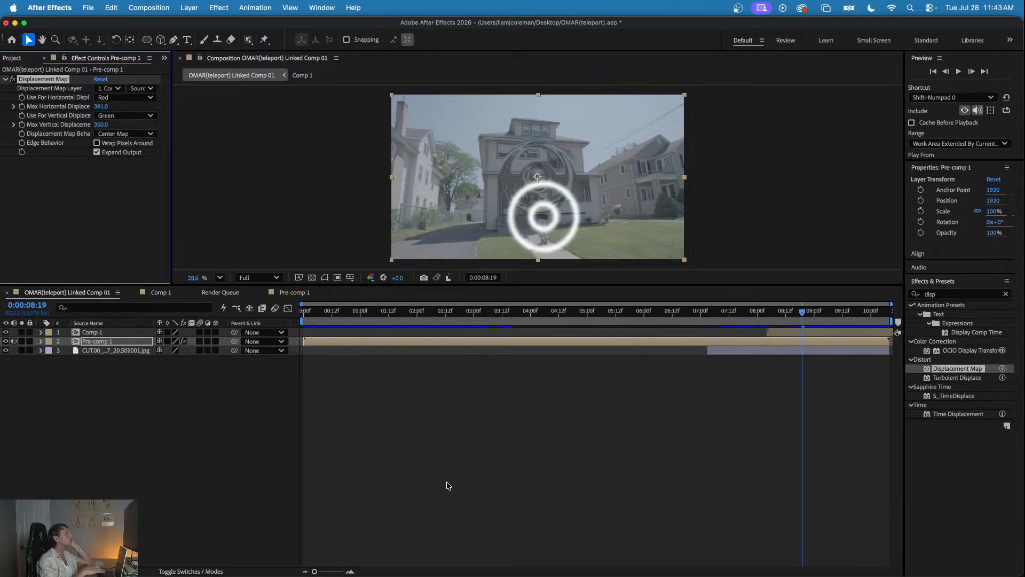
{"action": "key", "text": "super+z"}
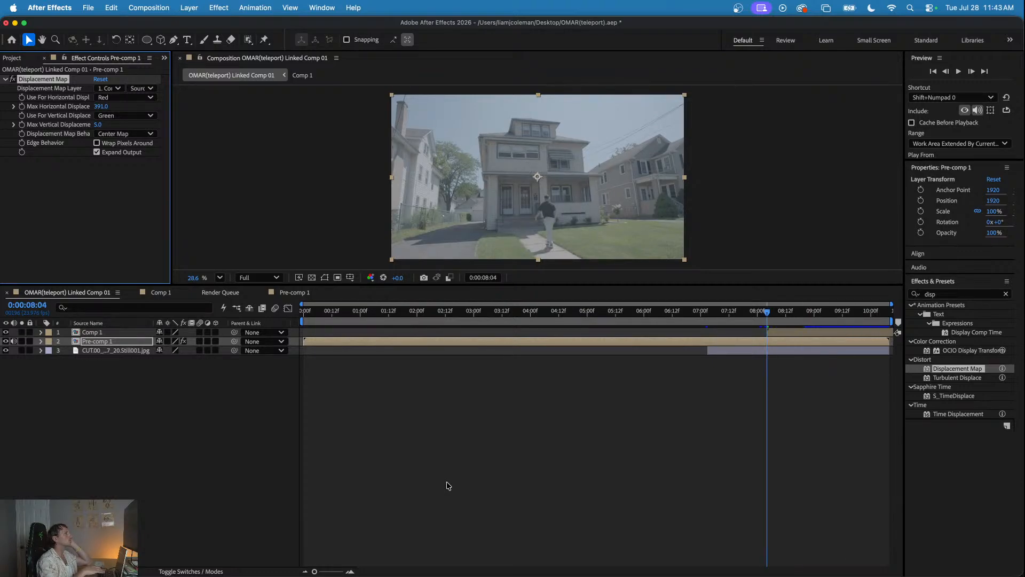
{"action": "key", "text": "super+shift+z"}
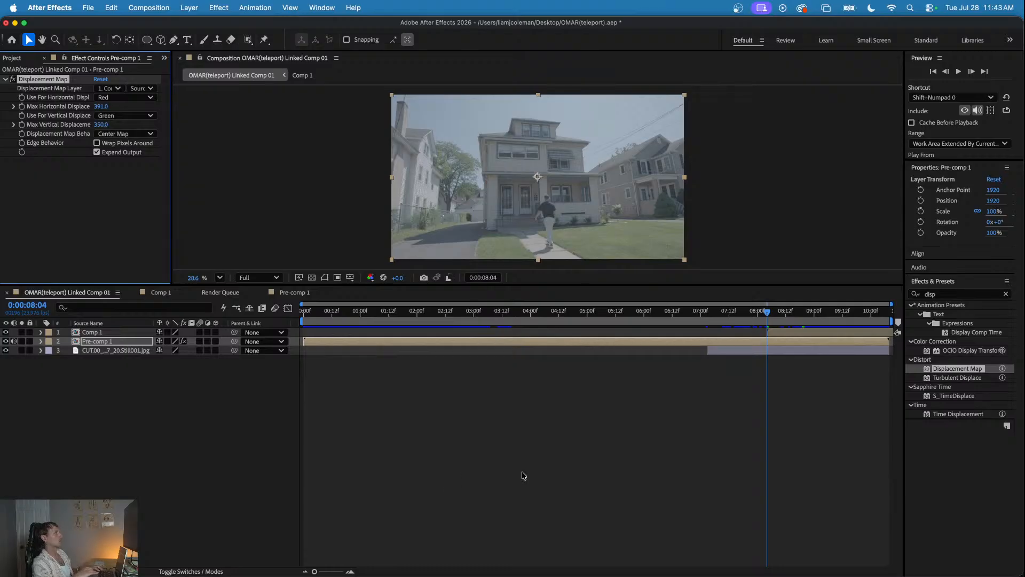
- Set the map source of Pre-comp 1's Displacement Map to Effects & Masks and review the distortion at 0:00:08:19
{"action": "left_click_drag", "start_coordinate": [542, 315], "coordinate": [787, 356]}
{"action": "key", "text": "space"}
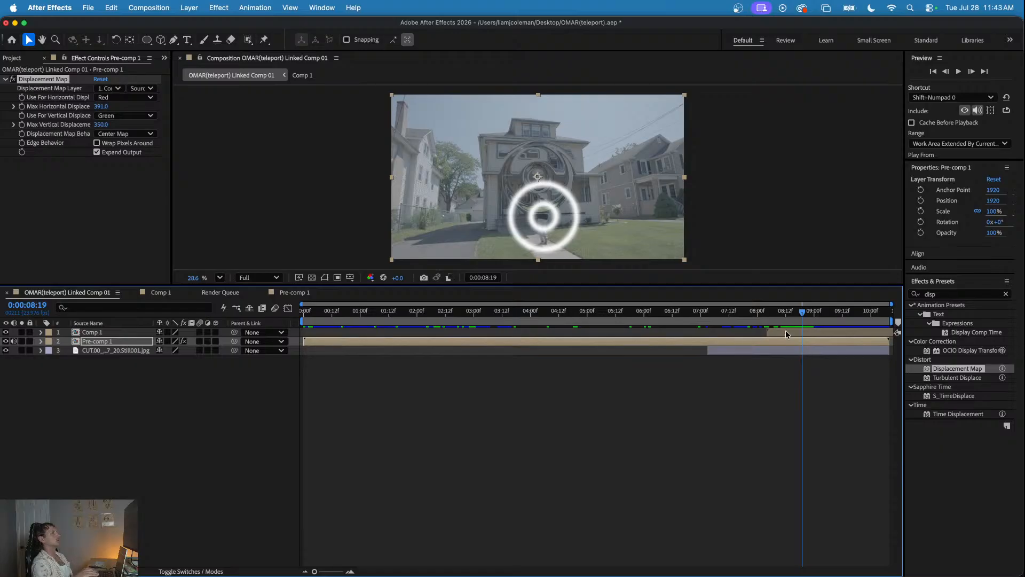
{"action": "left_click", "coordinate": [786, 335]}
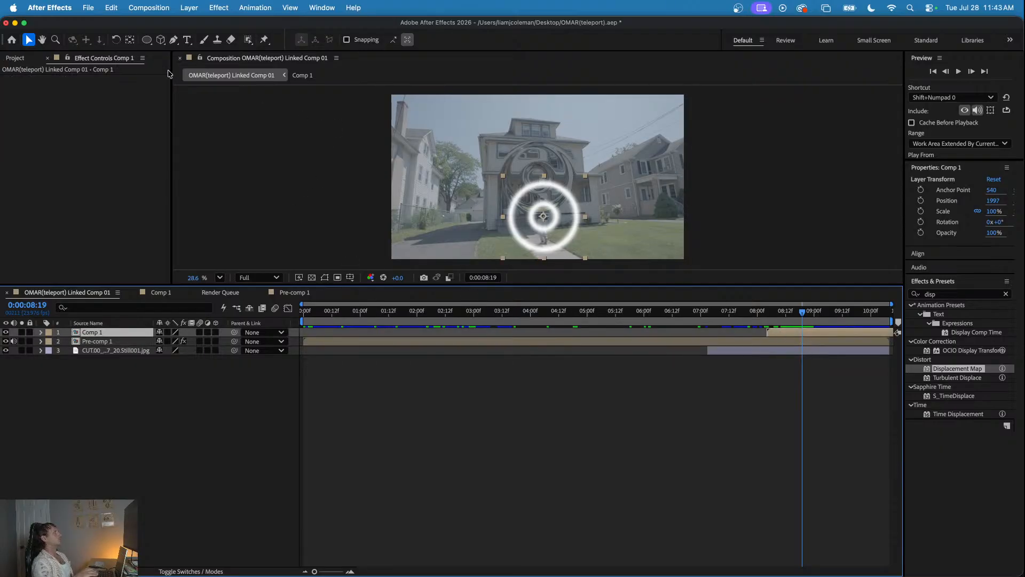
{"action": "left_click", "coordinate": [758, 341]}
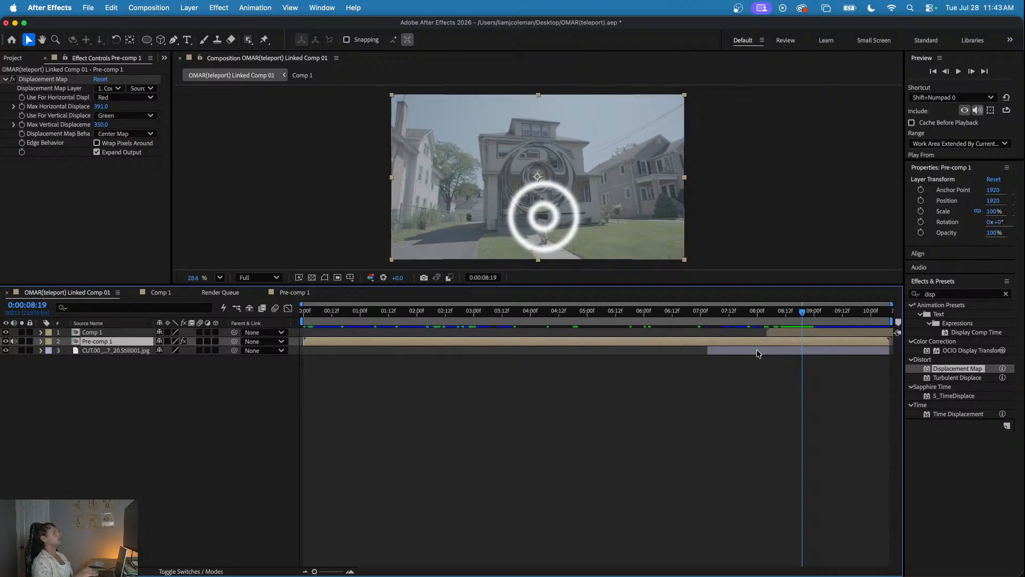
{"action": "left_click", "coordinate": [158, 88]}
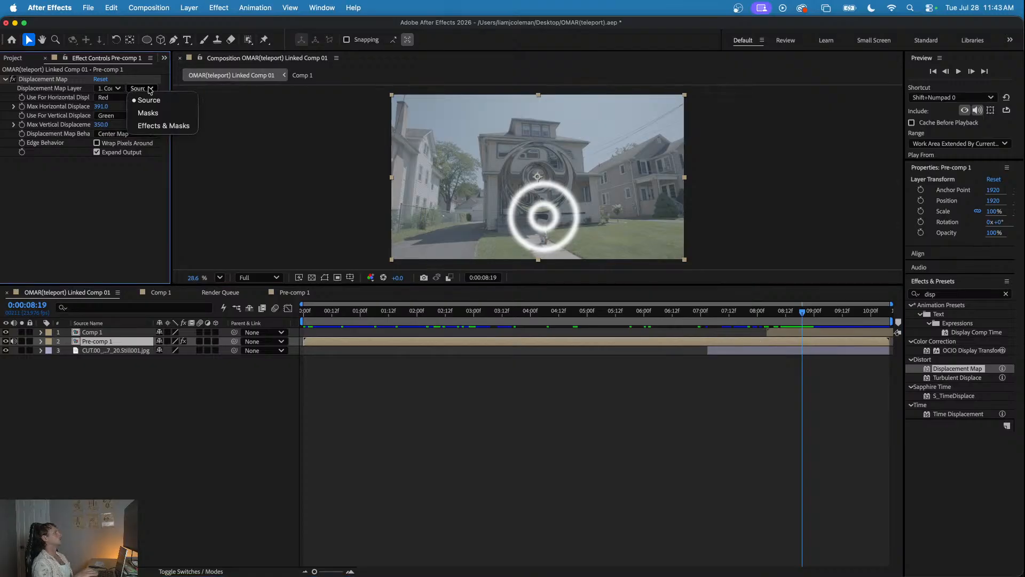
{"action": "left_click", "coordinate": [156, 126]}
{"action": "left_click", "coordinate": [696, 312]}
{"action": "left_click_drag", "start_coordinate": [694, 314], "coordinate": [801, 321]}
- Select the Displacement Map effect on Pre-comp 1 and add a new adjustment layer above Comp 1
{"action": "left_click", "coordinate": [789, 332]}
{"action": "left_click", "coordinate": [776, 350]}
{"action": "left_click", "coordinate": [761, 341]}
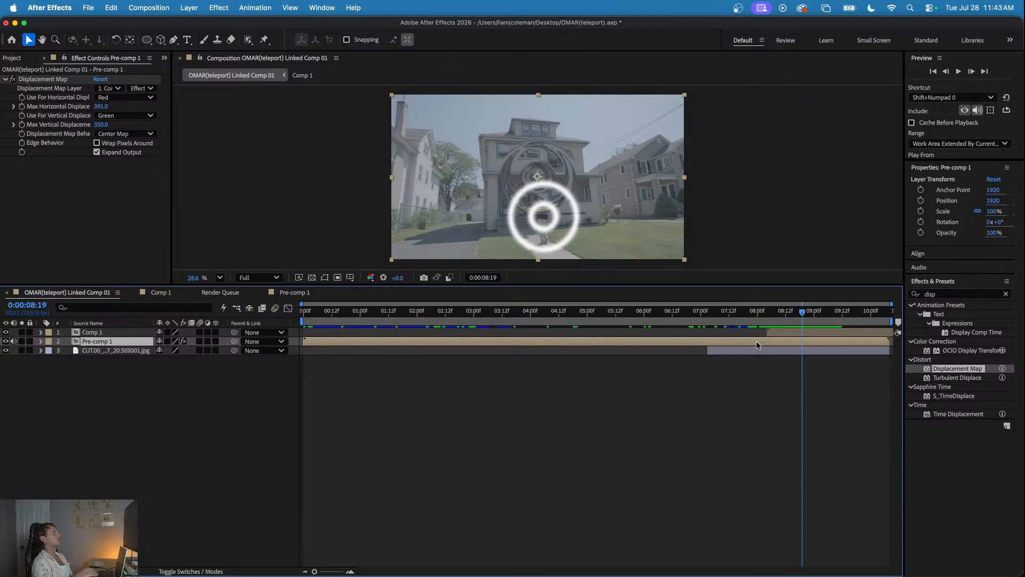
{"action": "right_click", "coordinate": [757, 342]}
{"action": "left_click", "coordinate": [748, 342]}
{"action": "left_click", "coordinate": [60, 80]}
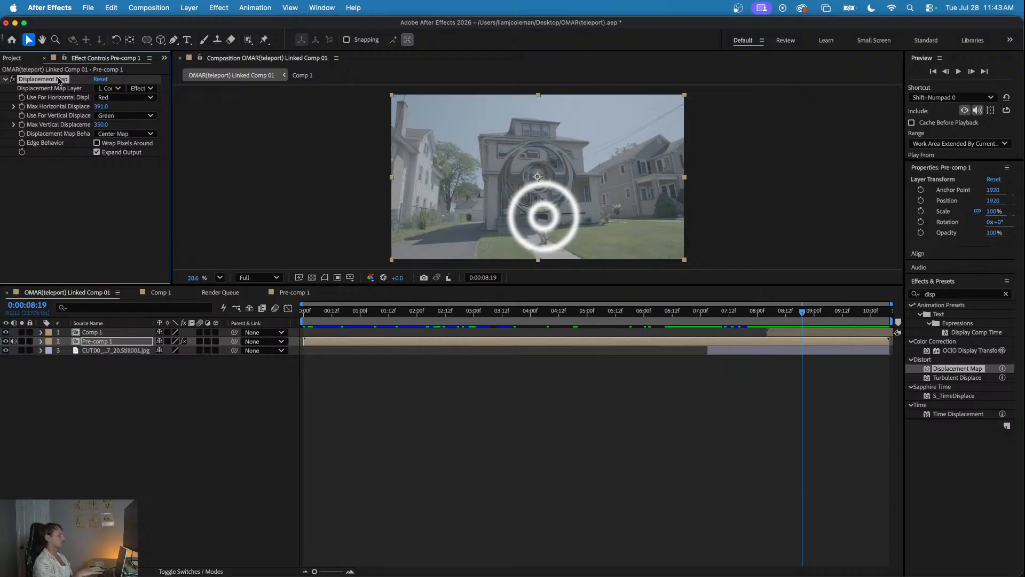
{"action": "right_click", "coordinate": [91, 384]}
{"action": "mouse_move", "coordinate": [217, 397]}
{"action": "left_click", "coordinate": [254, 443]}
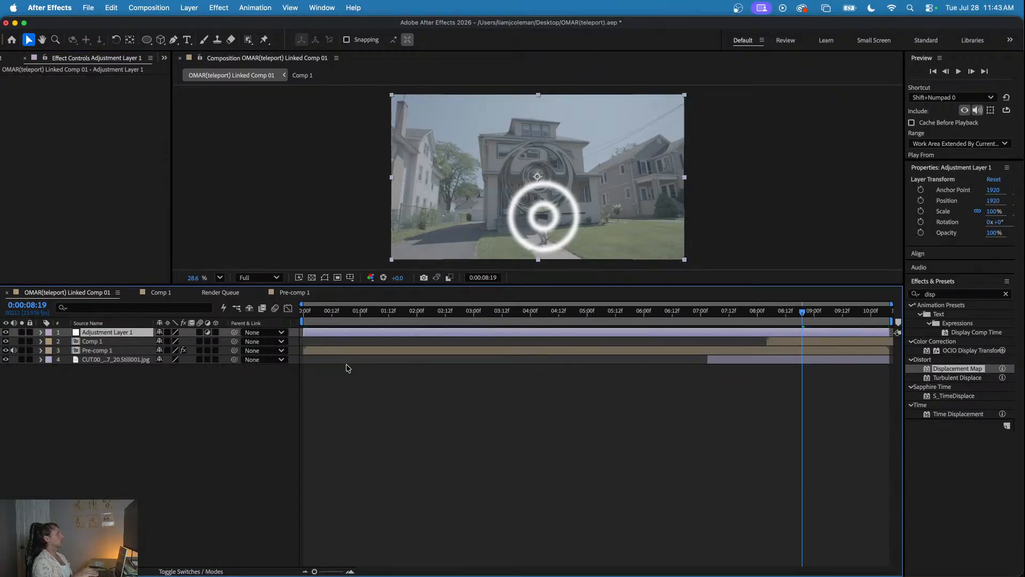
- Apply the copied Displacement Map to the adjustment layer and delete that effect from Pre-comp 1
{"action": "key", "text": "space"}
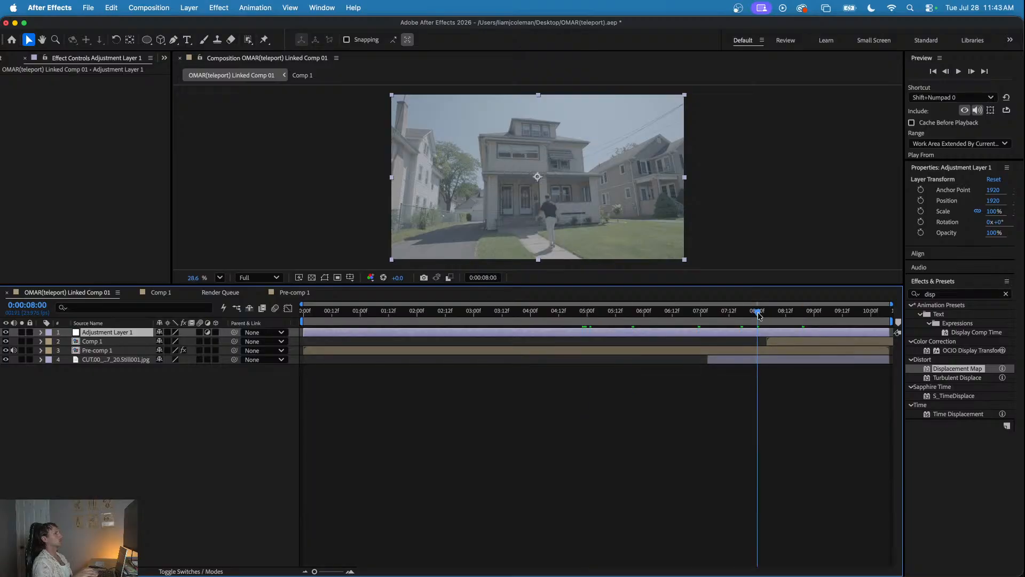
{"action": "left_click", "coordinate": [84, 169]}
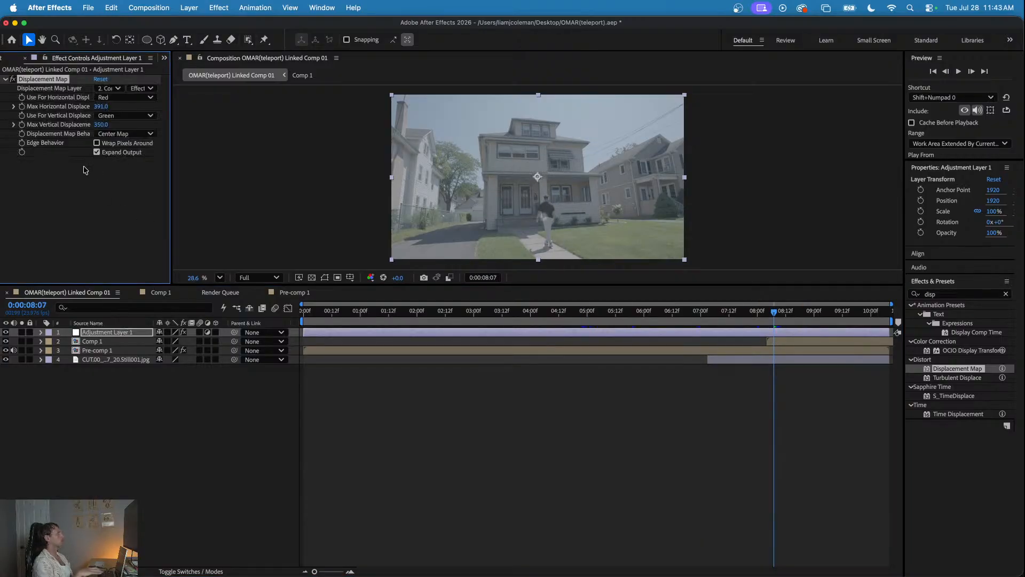
{"action": "left_click", "coordinate": [125, 351]}
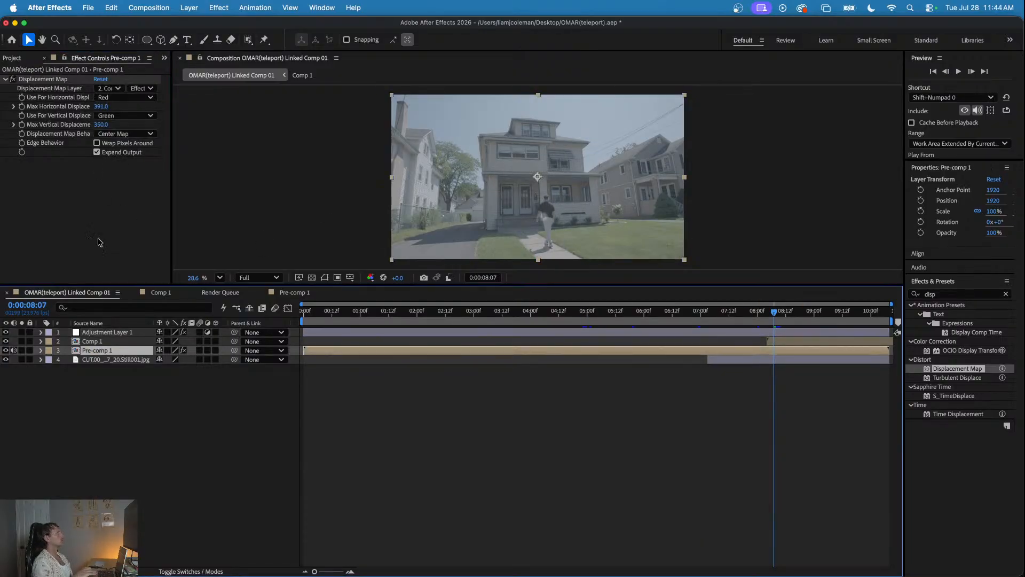
{"action": "left_click", "coordinate": [66, 82]}
{"action": "key", "text": "Delete"}
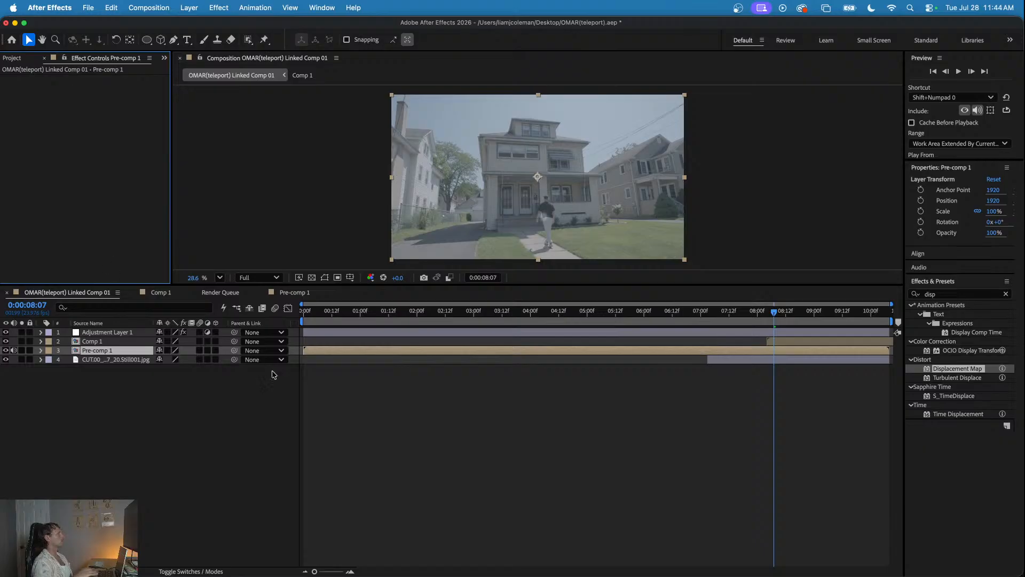
- Hide the Comp 1 rings layer and check the distortion alone up to 0:00:08:18
{"action": "left_click", "coordinate": [406, 314]}
{"action": "left_click_drag", "start_coordinate": [407, 314], "coordinate": [795, 329]}
{"action": "left_click", "coordinate": [5, 341]}
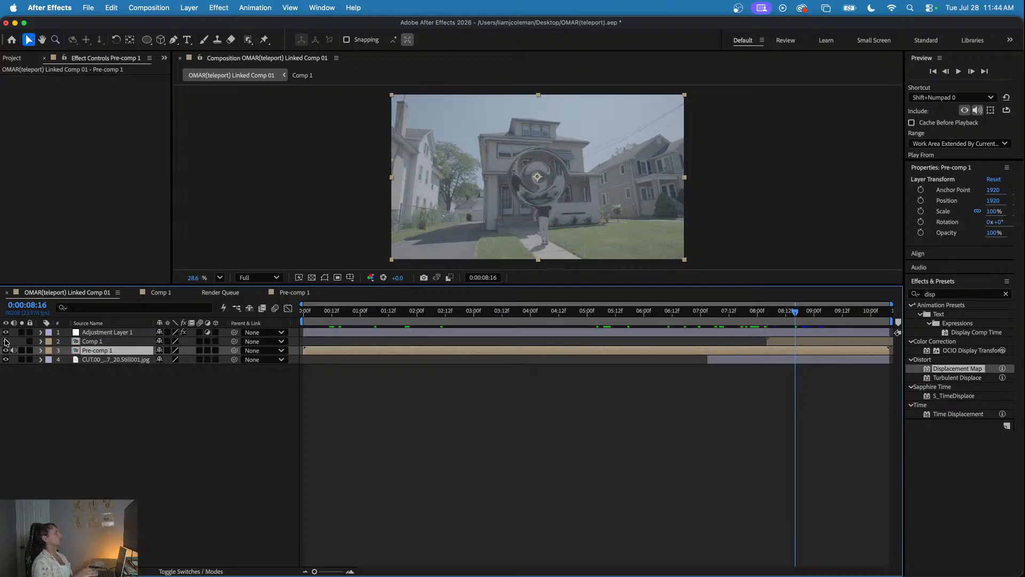
{"action": "mouse_move", "coordinate": [790, 317]}
{"action": "left_mouse_down"}
{"action": "mouse_move", "coordinate": [759, 316]}
{"action": "mouse_move", "coordinate": [800, 323]}
{"action": "left_mouse_up"}
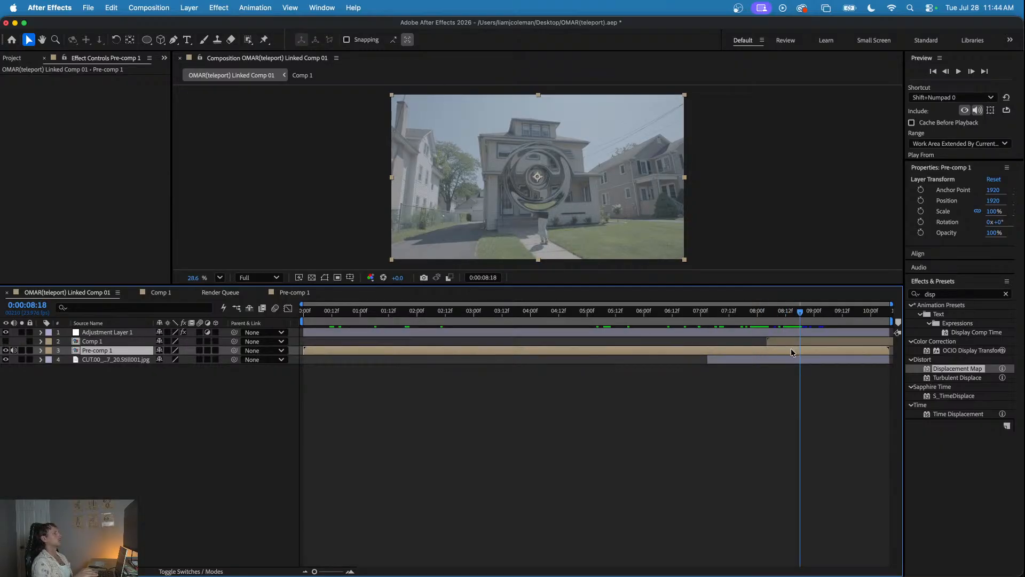
- Pre-compose the Comp 1 rings layer and return to the OMAR(teleport) Linked Comp 01 timeline
{"action": "left_click", "coordinate": [790, 342]}
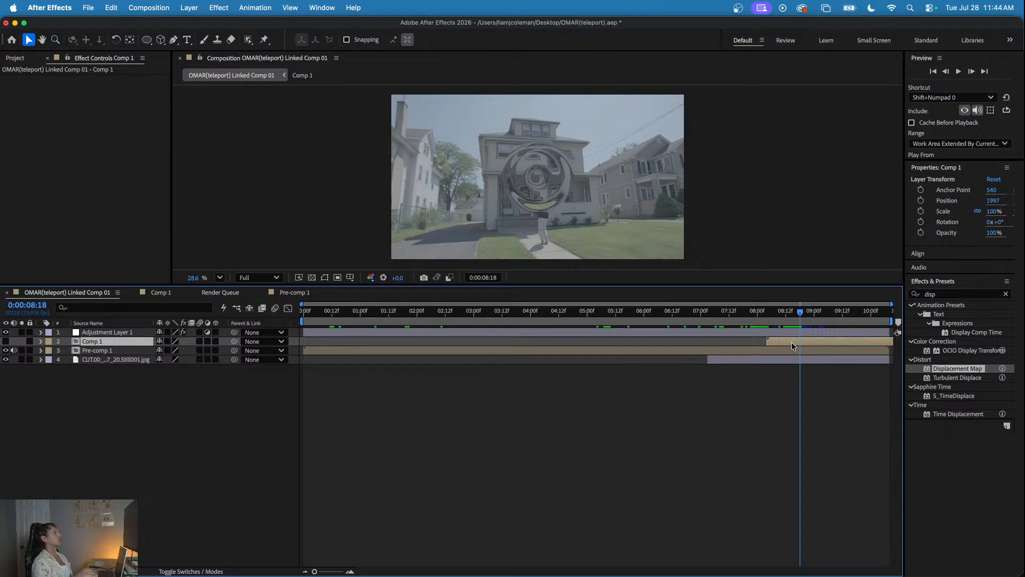
{"action": "right_click", "coordinate": [789, 345]}
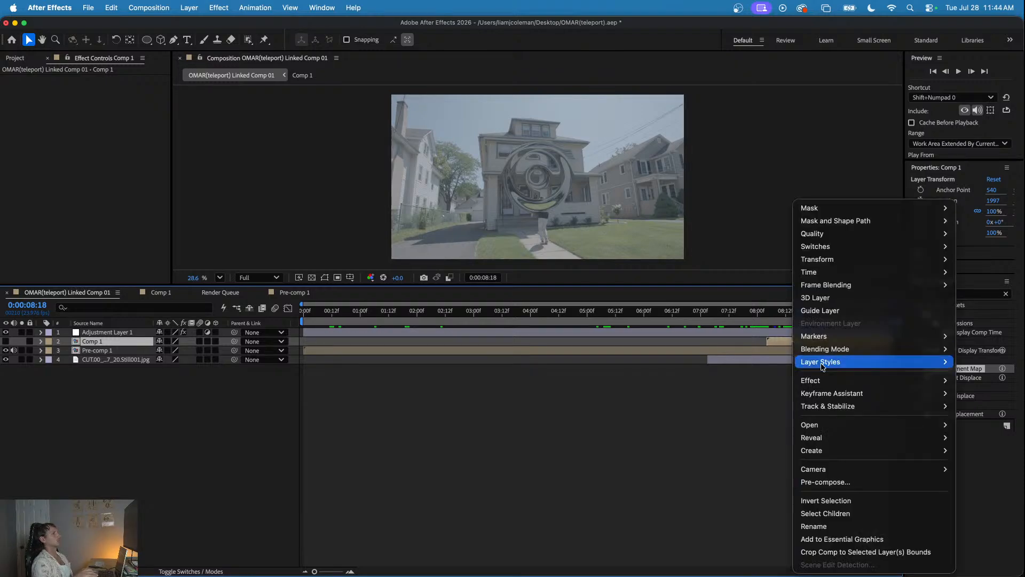
{"action": "left_click", "coordinate": [820, 481]}
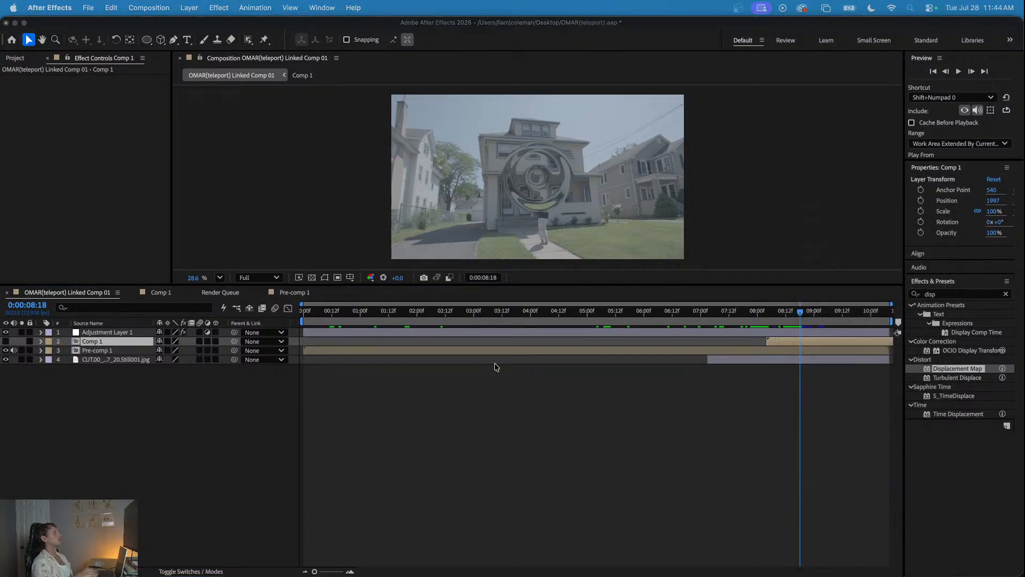
{"action": "key", "text": "Return"}
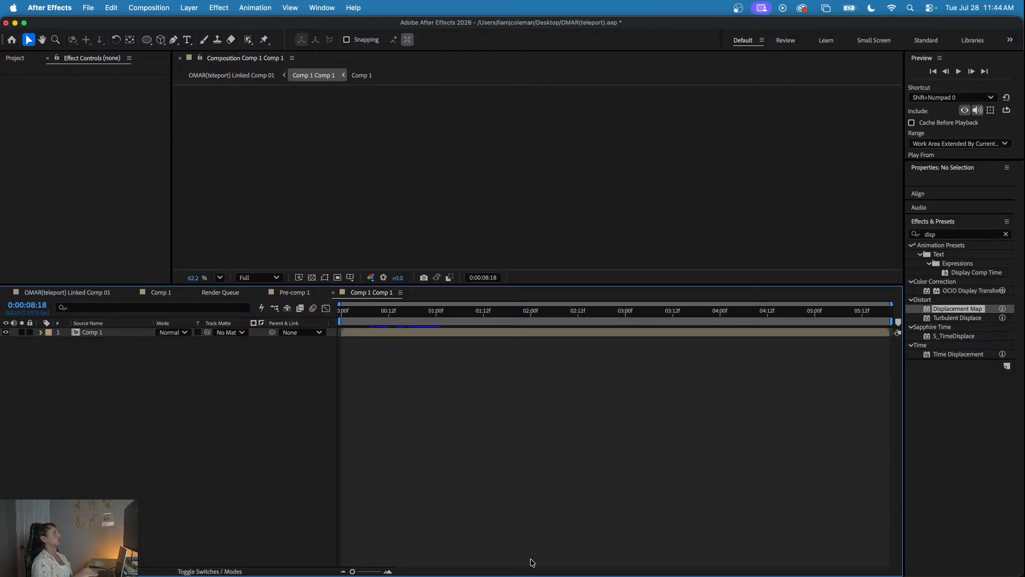
{"action": "left_click", "coordinate": [80, 293]}
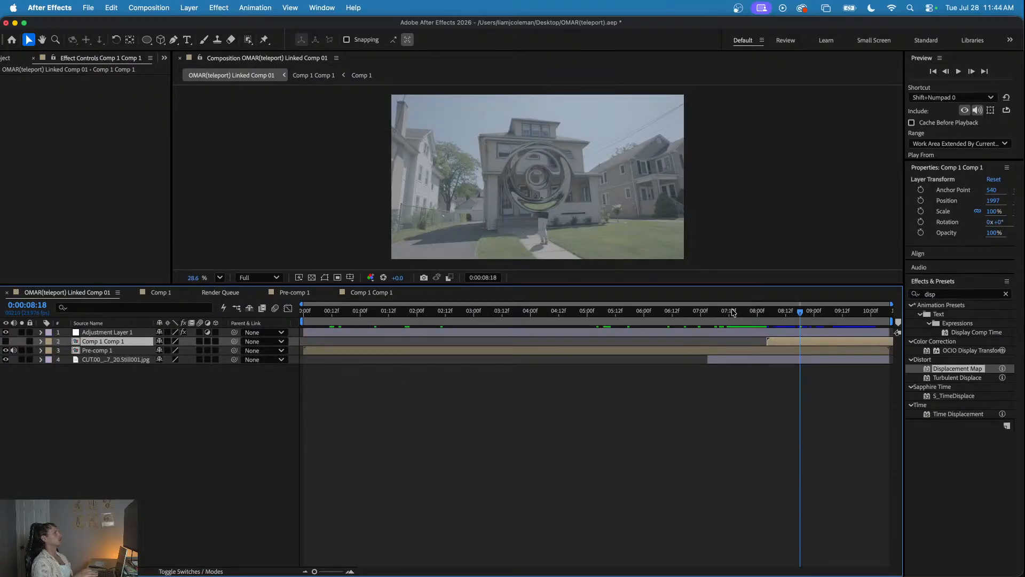
- Preview the displacement from 0:00:06:14 and review the frames between 0:00:07:23 and 0:00:08:19
{"action": "left_click_drag", "start_coordinate": [761, 312], "coordinate": [677, 315]}
{"action": "key", "text": "space"}
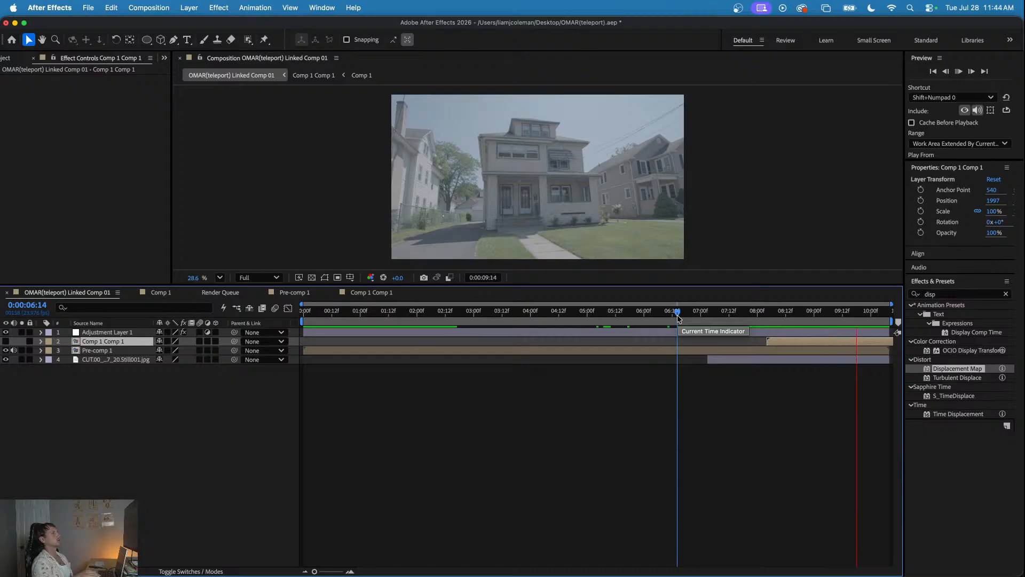
{"action": "key", "text": "space"}
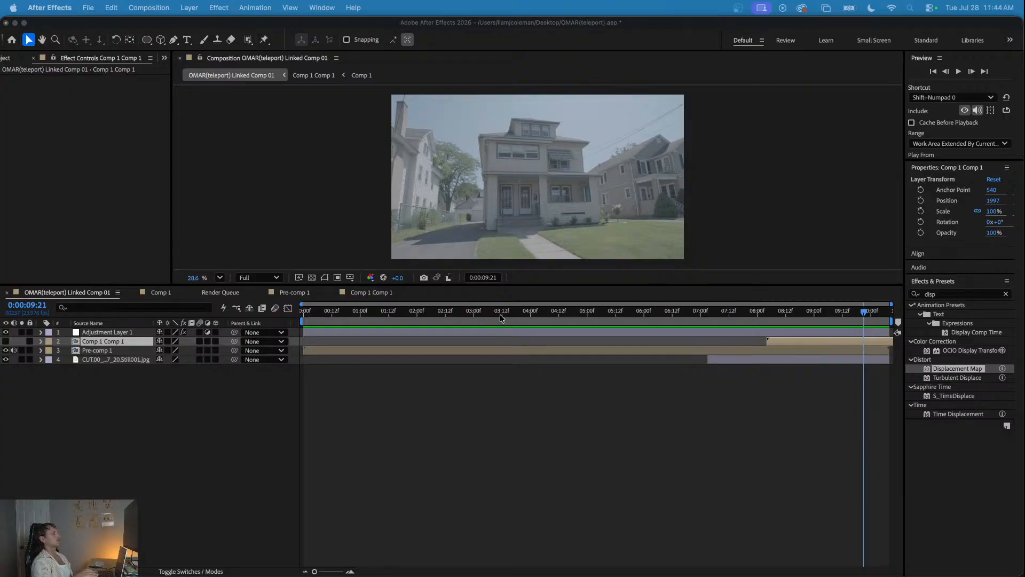
{"action": "left_click", "coordinate": [451, 318]}
{"action": "left_click_drag", "start_coordinate": [451, 317], "coordinate": [403, 316]}
{"action": "left_click_drag", "start_coordinate": [517, 319], "coordinate": [801, 322]}
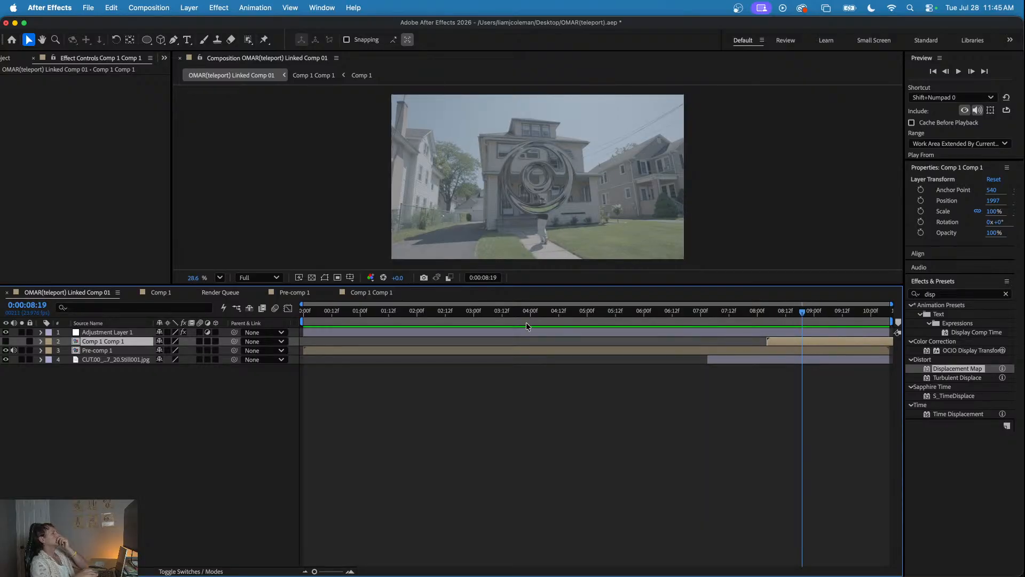
{"action": "left_click_drag", "start_coordinate": [506, 315], "coordinate": [755, 315]}
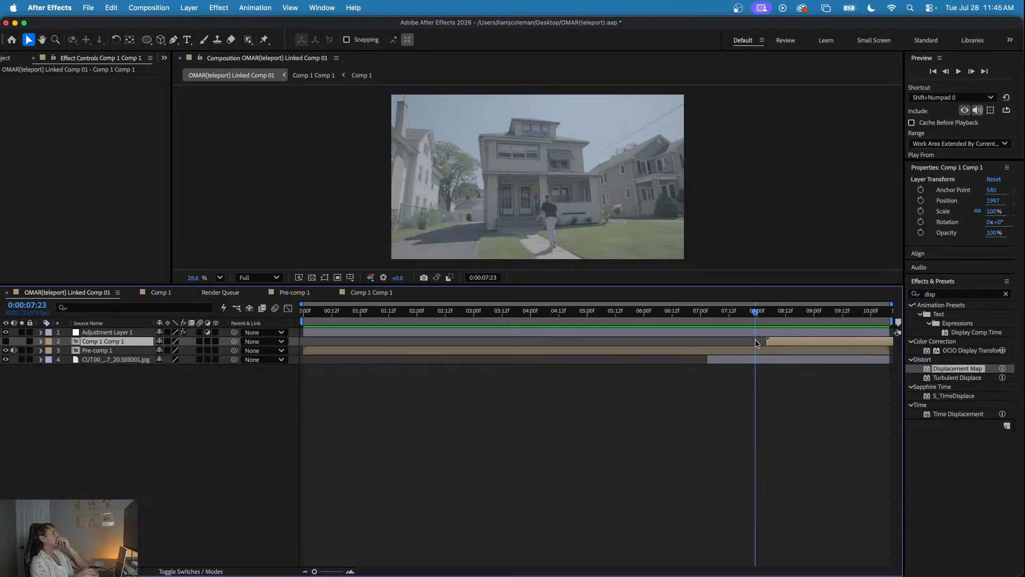
- Delete the adjustment layer and the pre-composed rings layer, and move the playhead to 0:00:07:03
{"action": "left_click", "coordinate": [745, 333]}
{"action": "key", "text": "Delete"}
{"action": "left_click", "coordinate": [777, 334]}
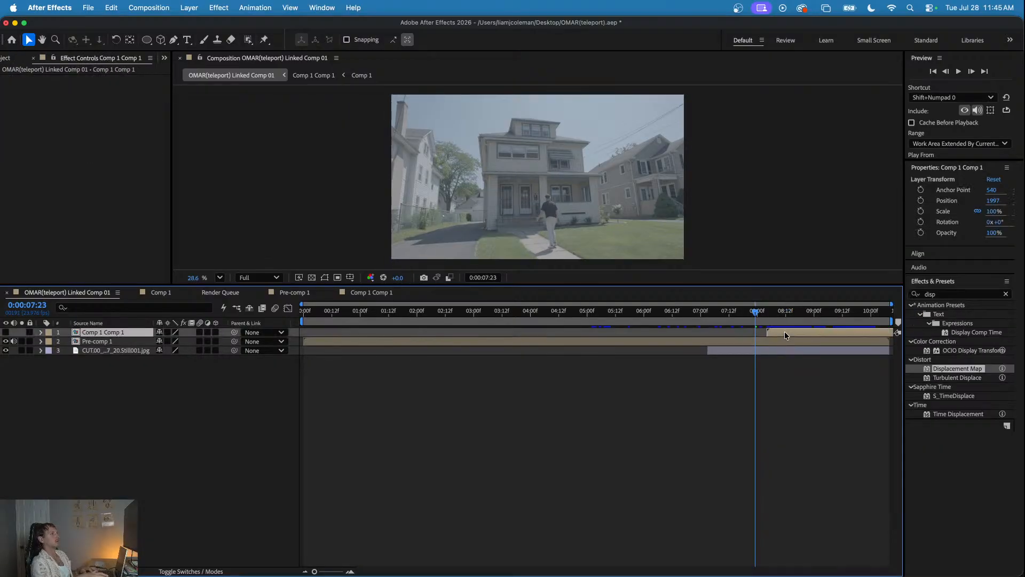
{"action": "key", "text": "Delete"}
{"action": "left_click", "coordinate": [707, 313]}
{"action": "mouse_move", "coordinate": [694, 315]}
{"action": "left_mouse_down"}
{"action": "mouse_move", "coordinate": [550, 315]}
{"action": "mouse_move", "coordinate": [730, 319]}
{"action": "mouse_move", "coordinate": [707, 315]}
{"action": "left_mouse_up"}
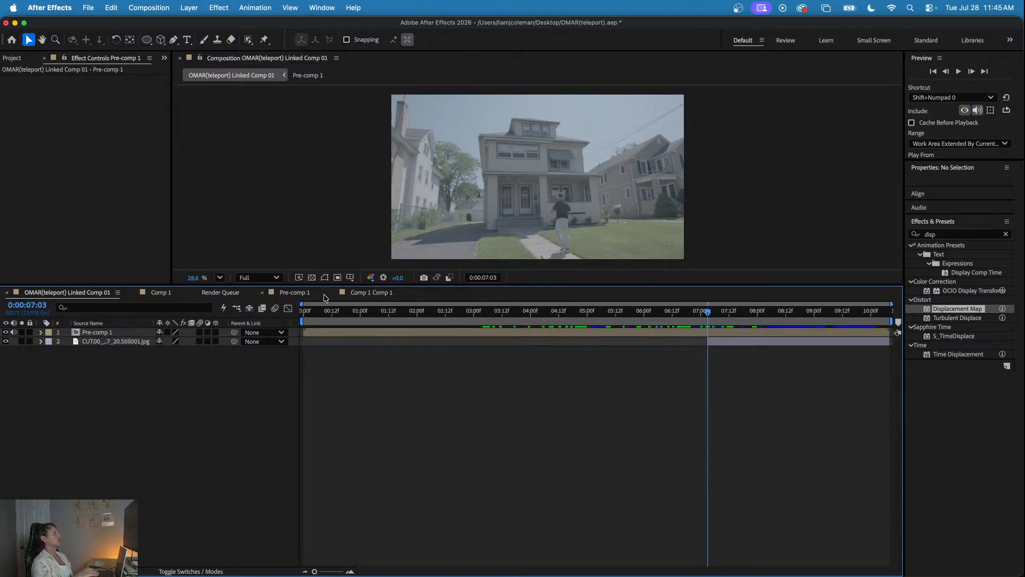
- Close the Pre-comp 1 and Comp 1 Comp 1 timelines and return to OMAR(teleport) Linked Comp 01
{"action": "left_click", "coordinate": [262, 292]}
{"action": "left_click", "coordinate": [262, 292]}
{"action": "left_click", "coordinate": [220, 292]}
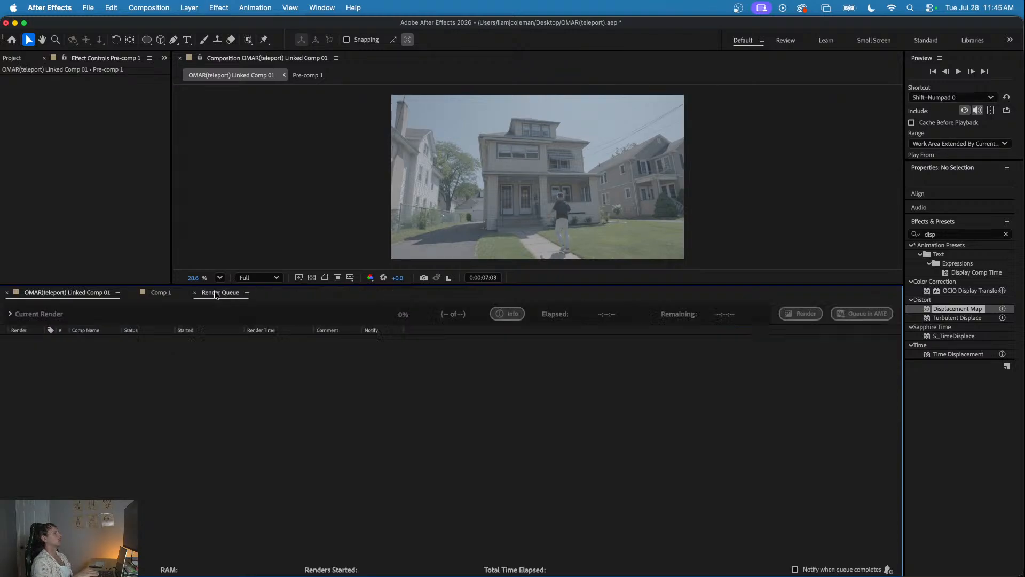
{"action": "left_click", "coordinate": [162, 293]}
{"action": "left_click", "coordinate": [96, 293]}
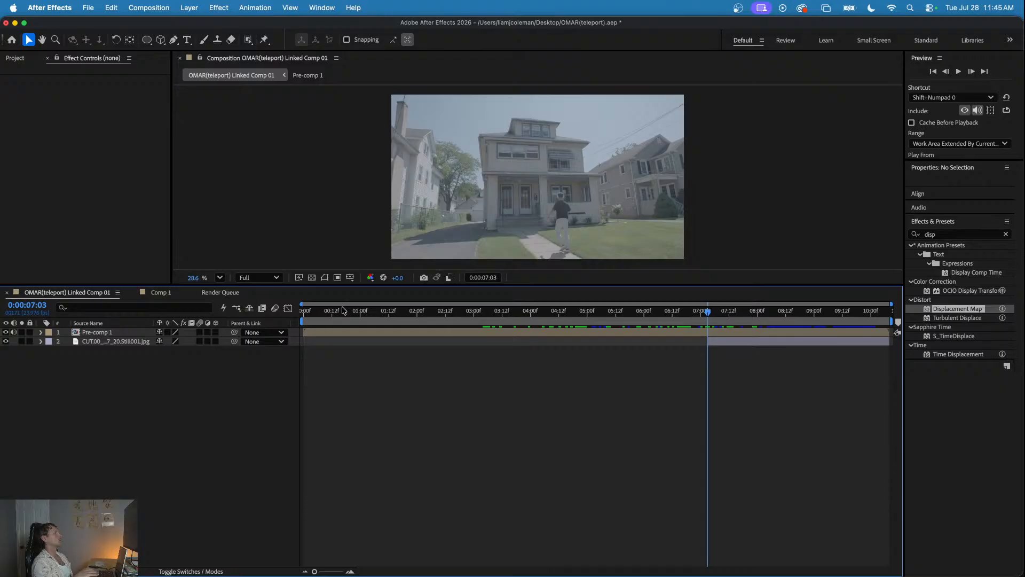
- Open Pre-comp 1 and compare its layers with those of the main composition
{"action": "left_click", "coordinate": [569, 333]}
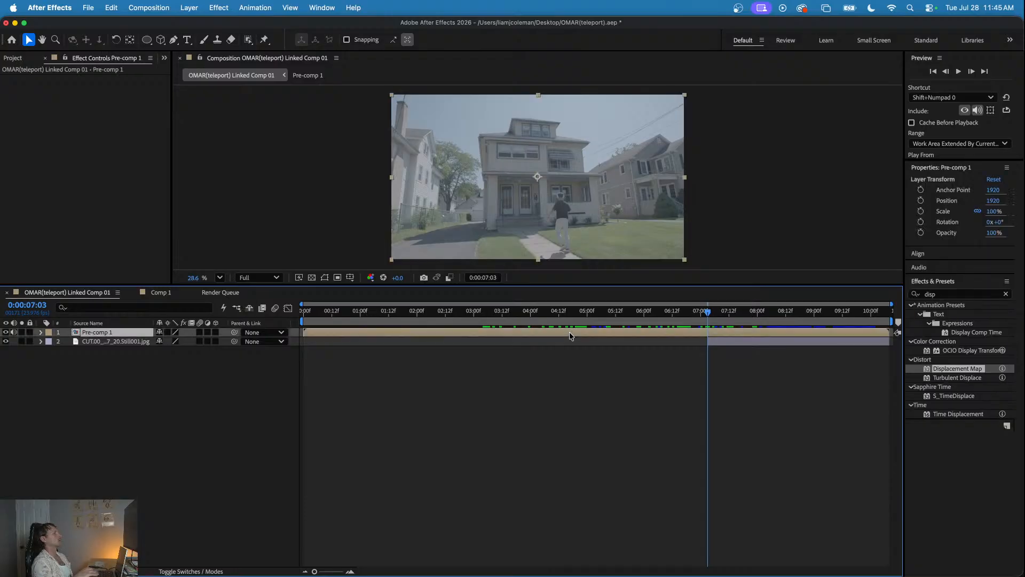
{"action": "double_click", "coordinate": [672, 334]}
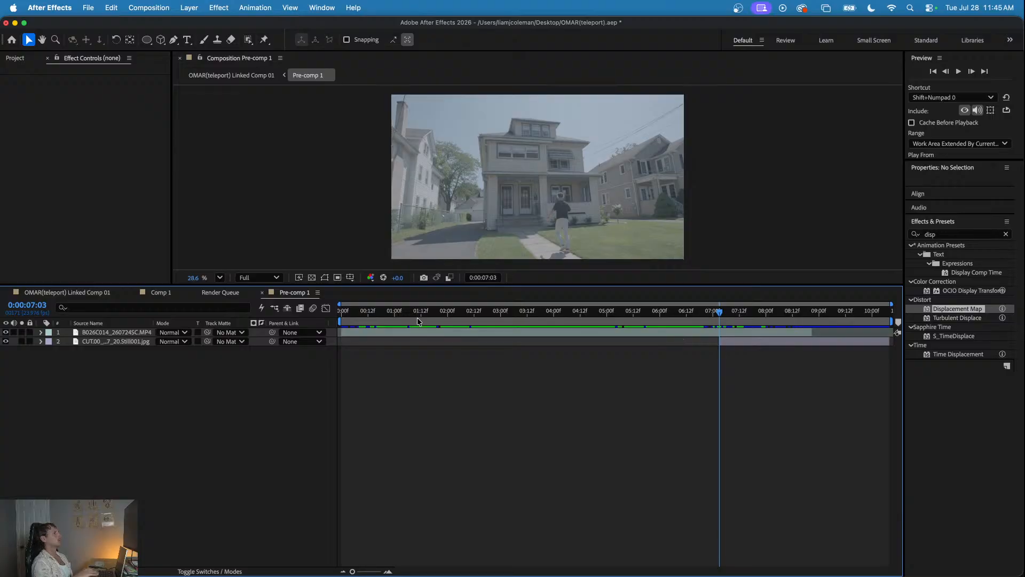
{"action": "left_click", "coordinate": [85, 292]}
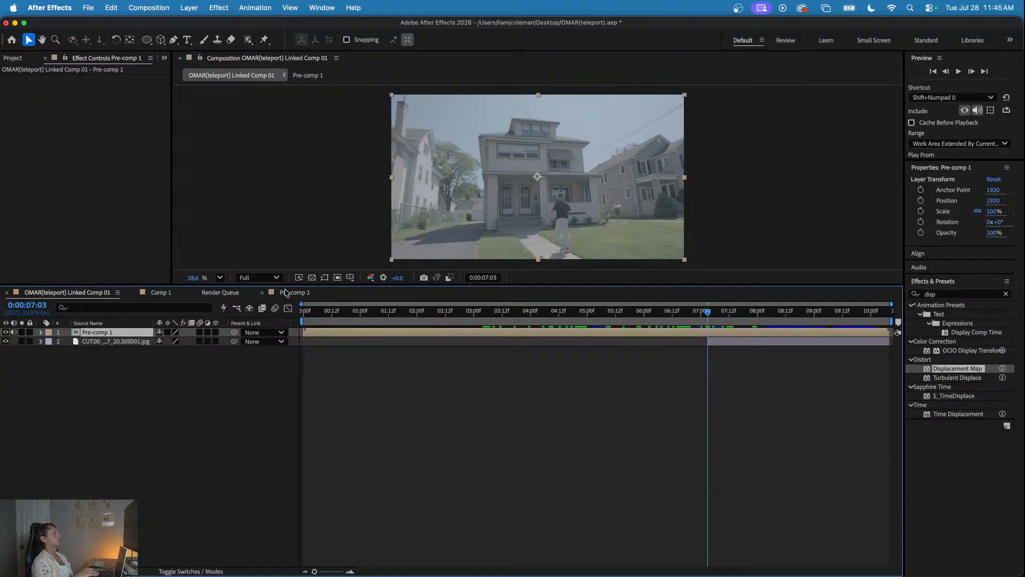
{"action": "left_click", "coordinate": [290, 294]}
{"action": "left_click", "coordinate": [90, 294]}
{"action": "left_click", "coordinate": [292, 294]}
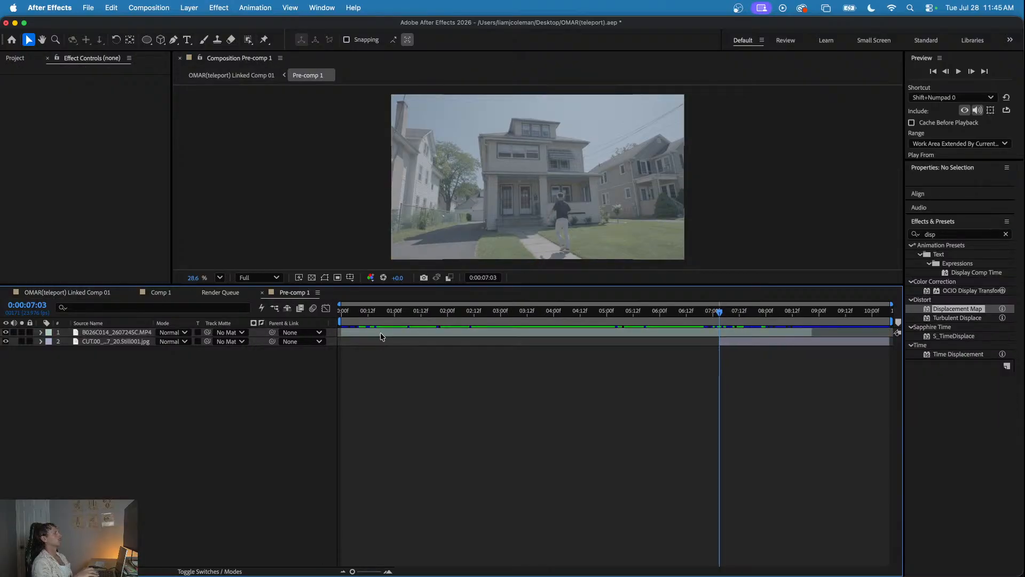
{"action": "left_click", "coordinate": [69, 293]}
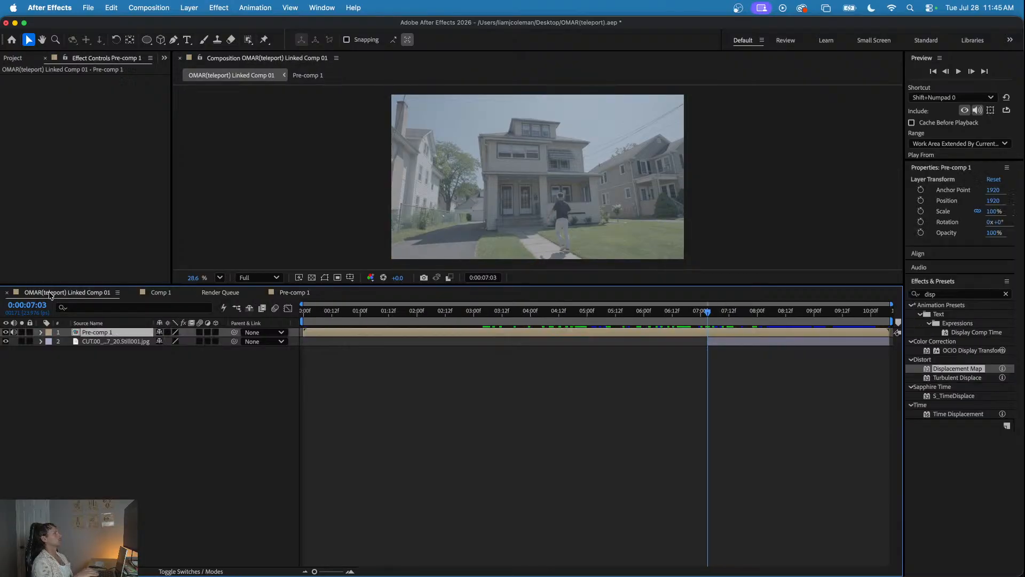
- Review the main composition's footage up to 0:00:07:06 and clear the layer selection
{"action": "left_click", "coordinate": [568, 314]}
{"action": "left_click_drag", "start_coordinate": [561, 313], "coordinate": [710, 314]}
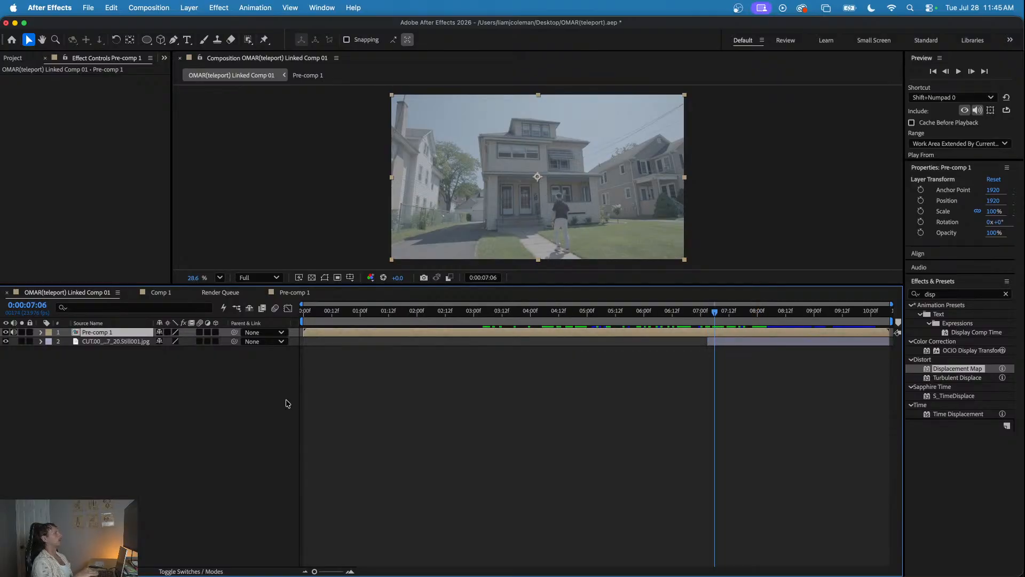
{"action": "left_click", "coordinate": [243, 402]}
{"action": "key", "text": "super+Tab"}
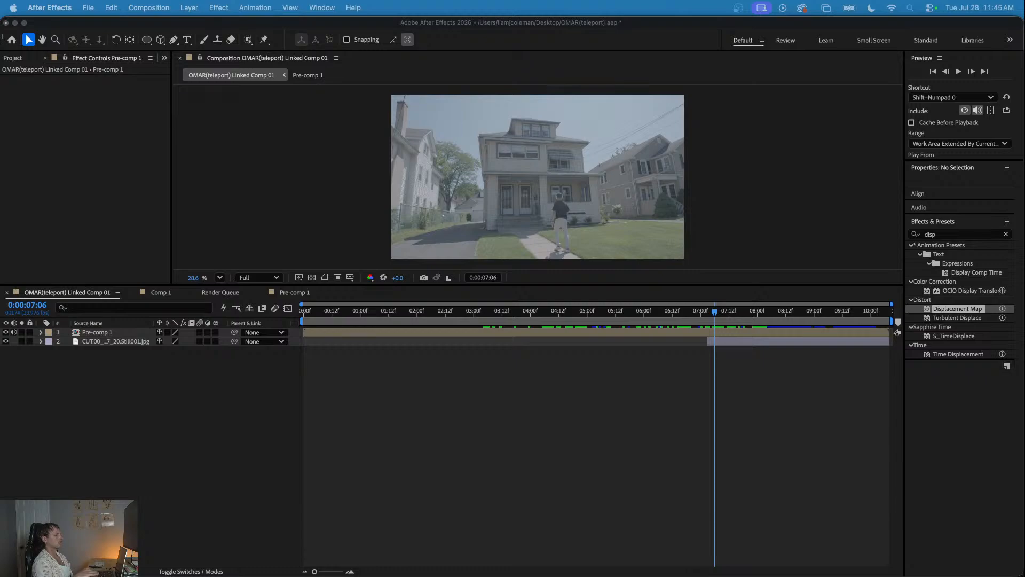
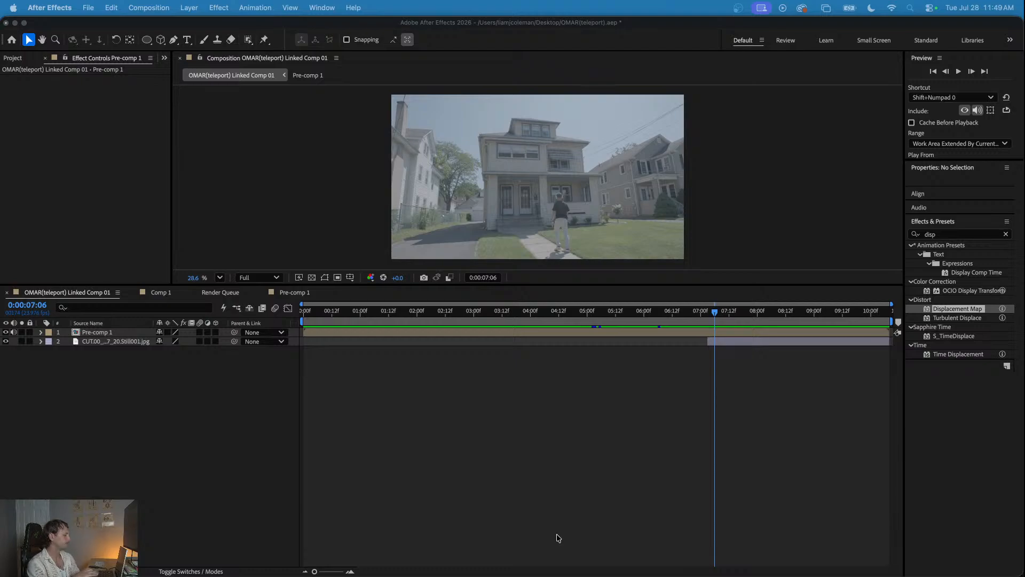
- Close the Render Queue and Pre-comp 1 timelines
{"action": "left_click", "coordinate": [450, 323]}
{"action": "left_click_drag", "start_coordinate": [450, 323], "coordinate": [708, 335]}
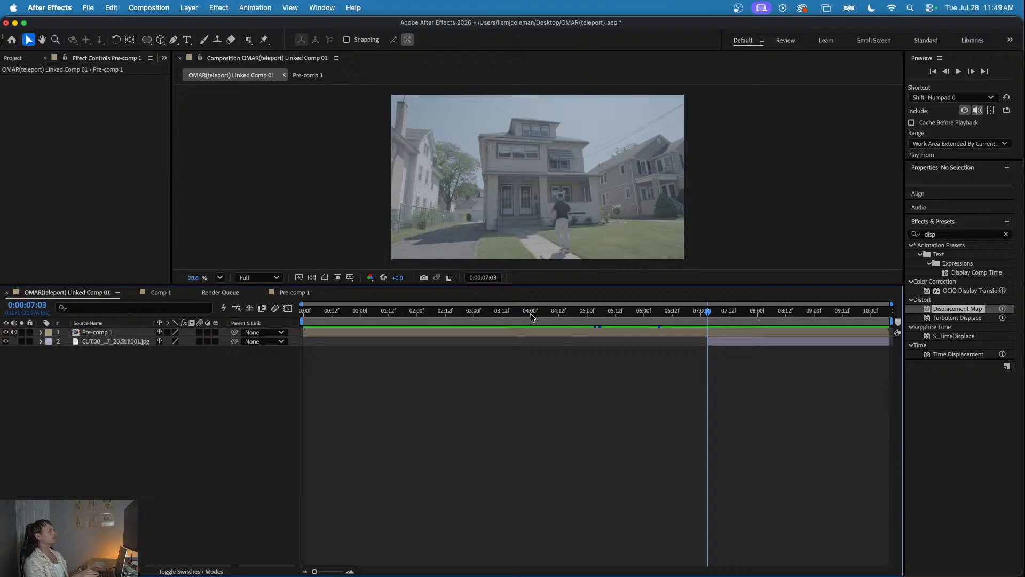
{"action": "key", "text": "Page_Up"}
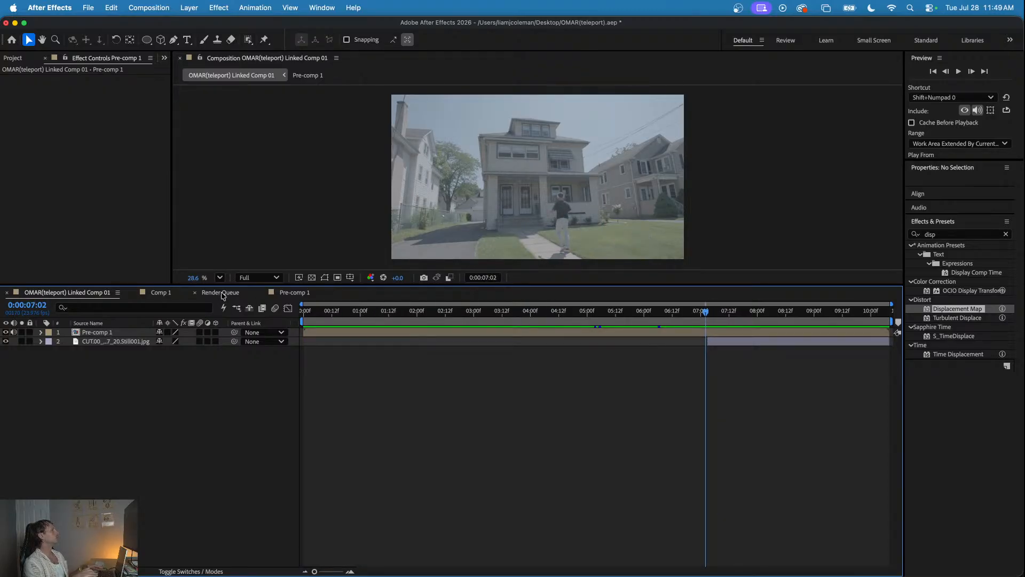
{"action": "left_click", "coordinate": [223, 293]}
{"action": "left_click", "coordinate": [194, 292]}
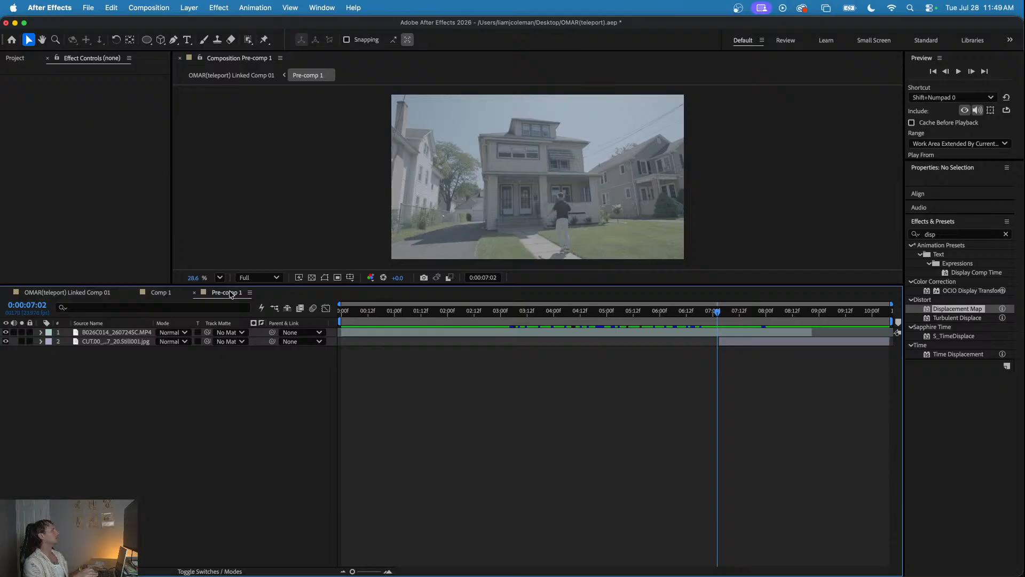
{"action": "left_click", "coordinate": [195, 292]}
- Review the ring animation in Comp 1 and the main composition's footage around 0:00:07:04, with the project items listed
{"action": "left_click_drag", "start_coordinate": [379, 314], "coordinate": [408, 330]}
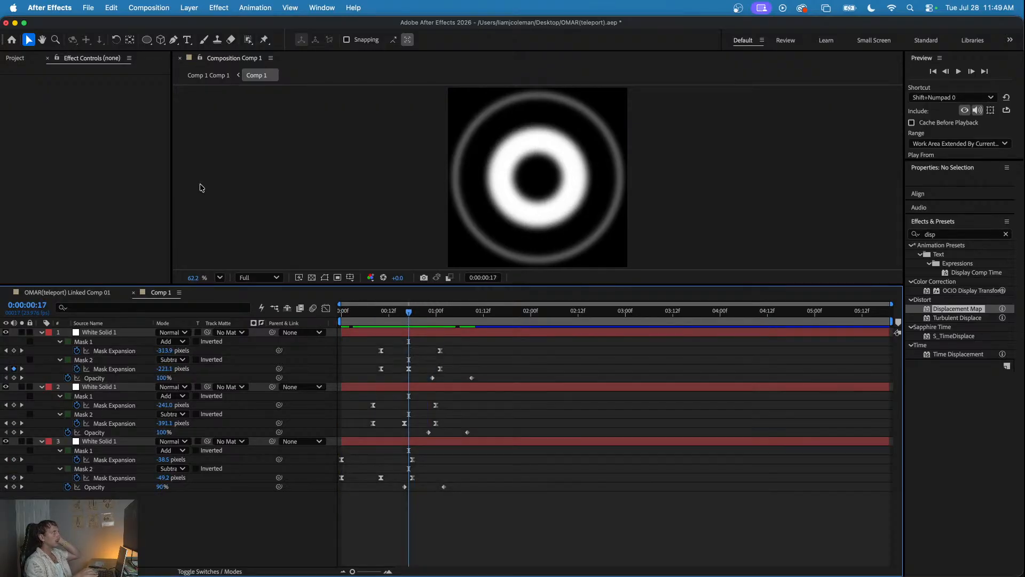
{"action": "left_click", "coordinate": [75, 293]}
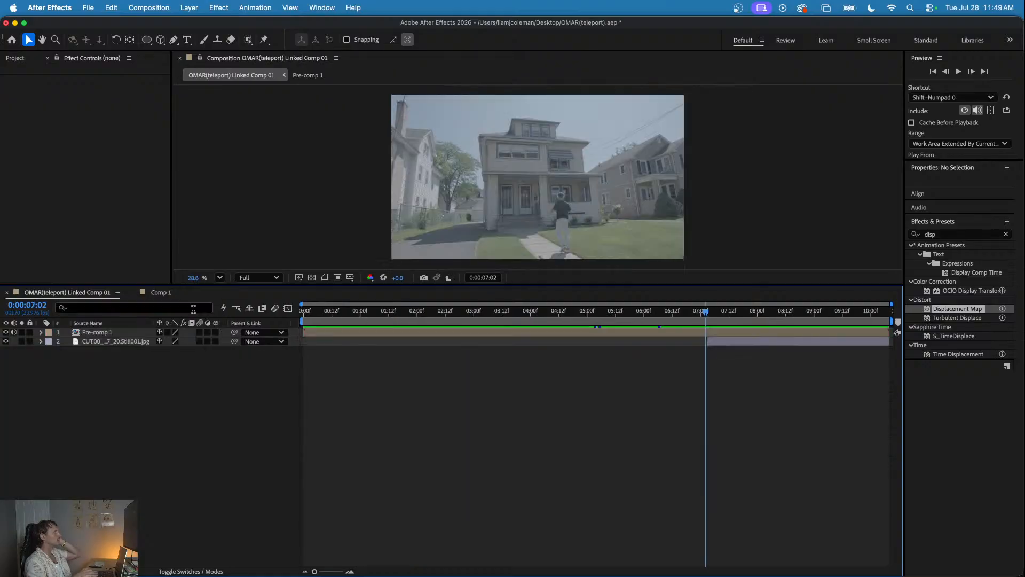
{"action": "left_click_drag", "start_coordinate": [293, 322], "coordinate": [710, 328]}
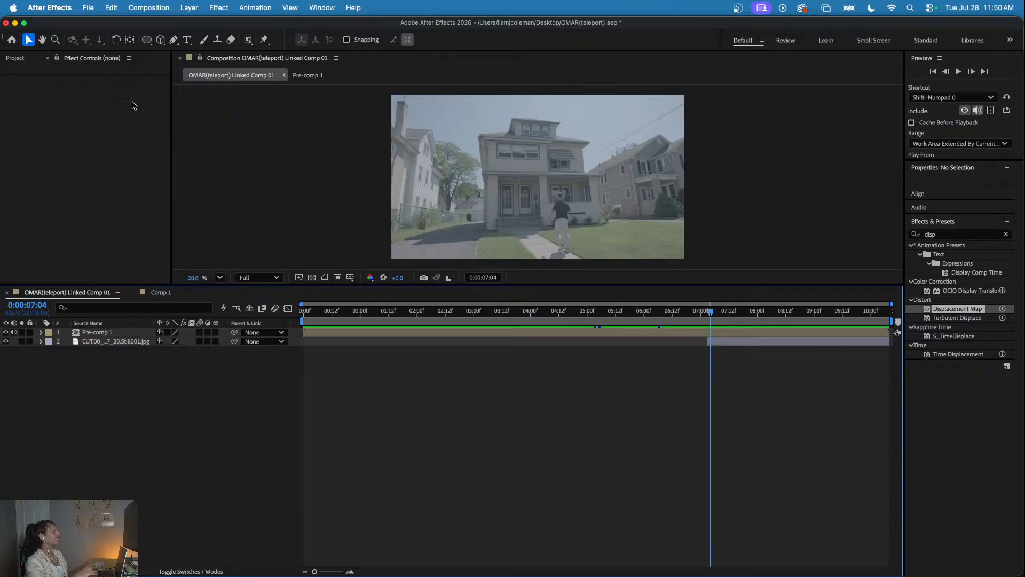
{"action": "left_click", "coordinate": [54, 56]}
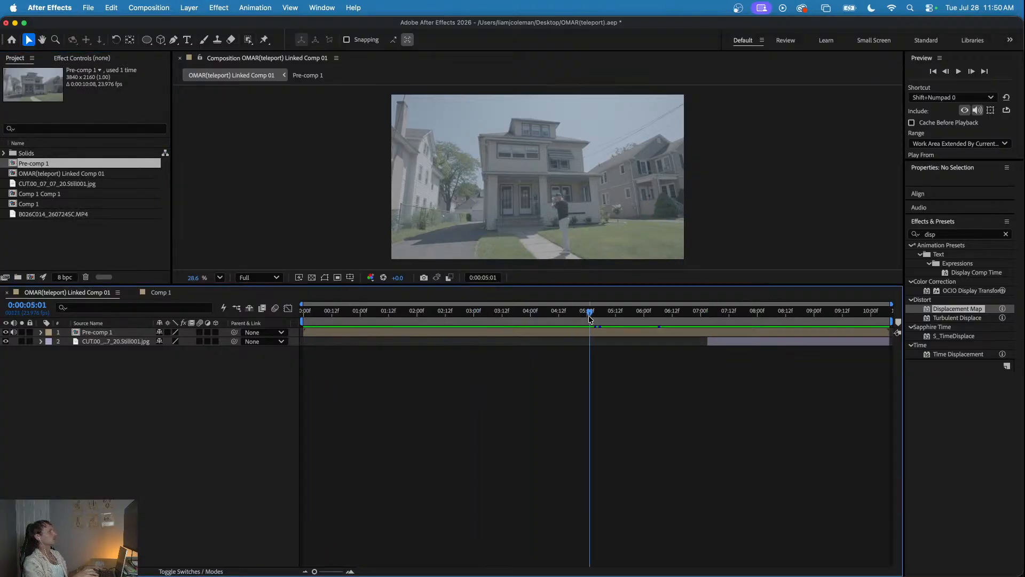
{"action": "mouse_move", "coordinate": [710, 321]}
{"action": "left_mouse_down"}
{"action": "mouse_move", "coordinate": [739, 321]}
{"action": "mouse_move", "coordinate": [710, 319]}
{"action": "left_mouse_up"}
{"action": "key", "text": "super+Tab"}
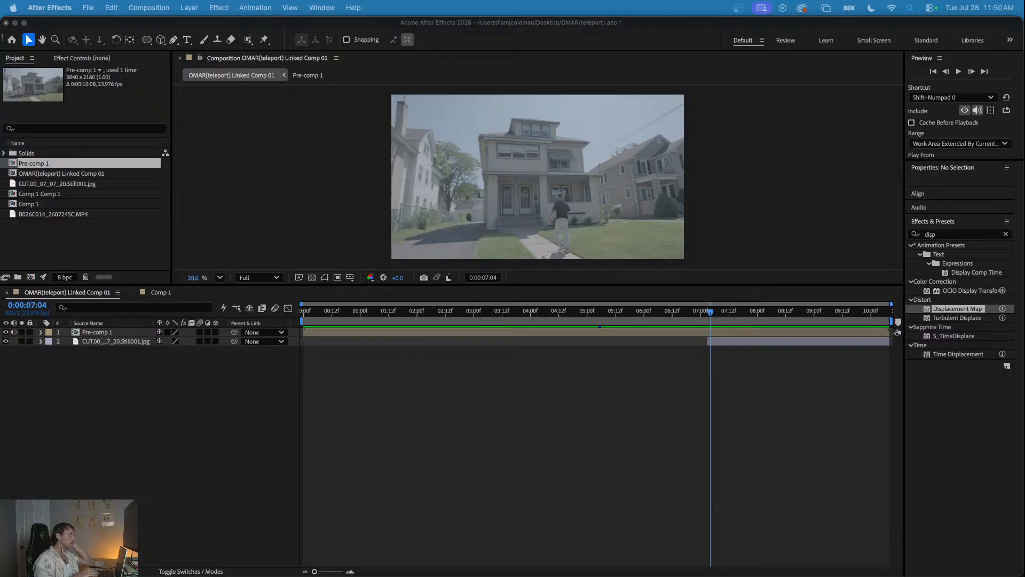
- Add Comp 1 as the top layer of OMAR(teleport) Linked Comp 01 and preview it from the start
{"action": "left_click", "coordinate": [160, 293]}
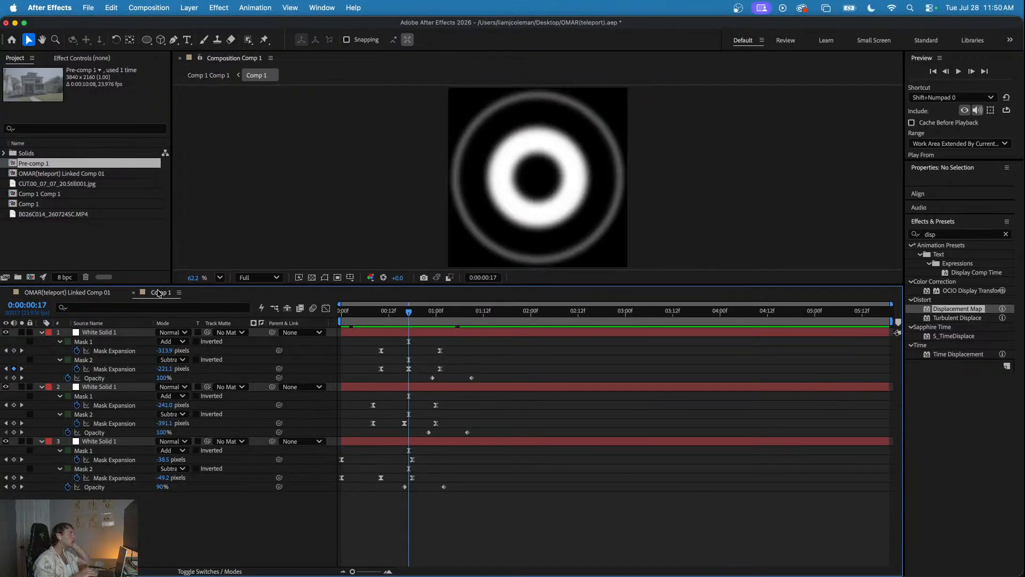
{"action": "left_click", "coordinate": [122, 296]}
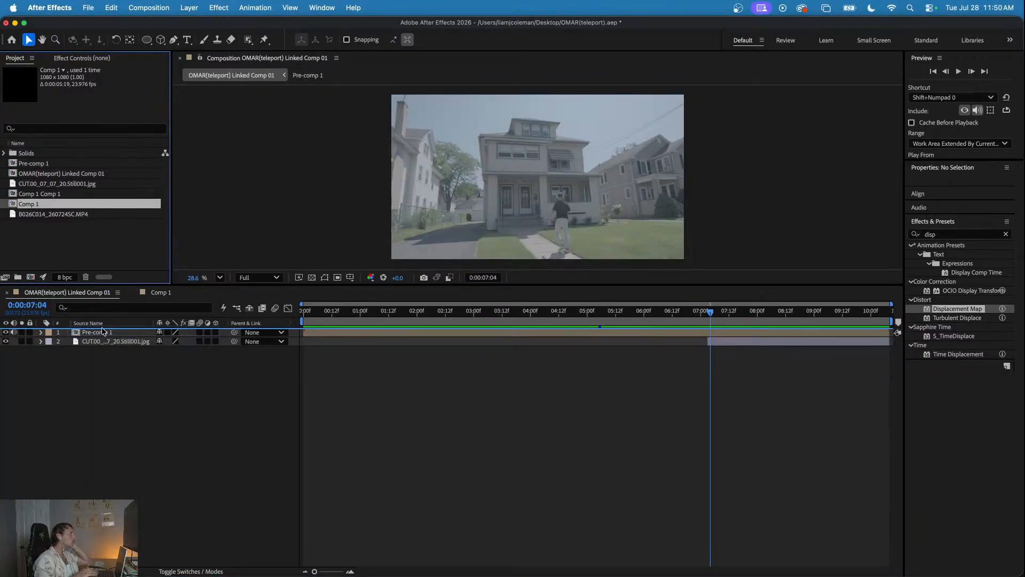
{"action": "left_click_drag", "start_coordinate": [103, 331], "coordinate": [101, 330]}
{"action": "left_click", "coordinate": [175, 504]}
{"action": "left_click_drag", "start_coordinate": [352, 314], "coordinate": [295, 313]}
{"action": "key", "text": "space"}
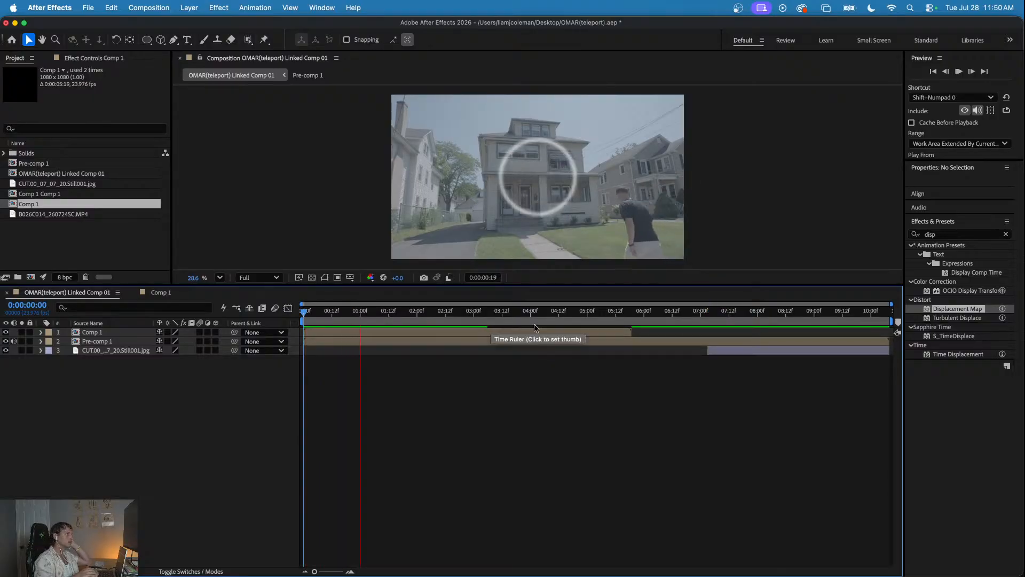
{"action": "key", "text": "space"}
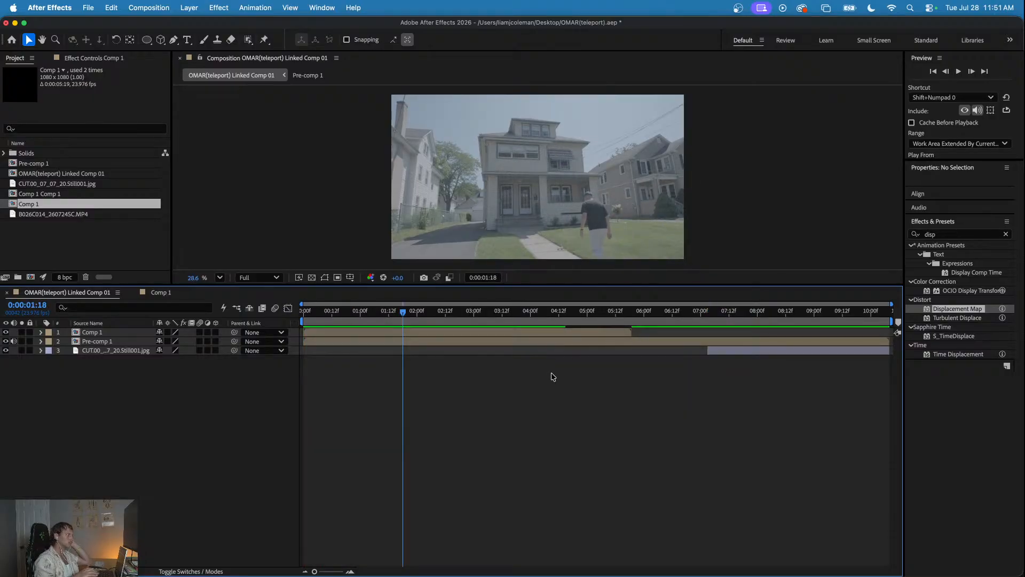
- Make the Comp 1 layer a 3D layer and check the ring at 0:00:00:22
{"action": "left_click", "coordinate": [215, 332]}
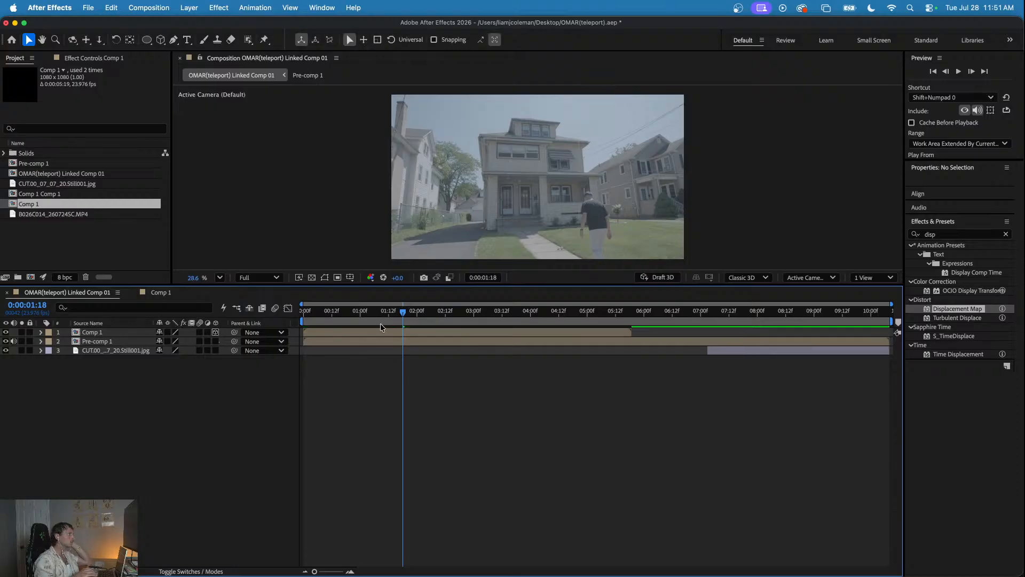
{"action": "key", "text": "space"}
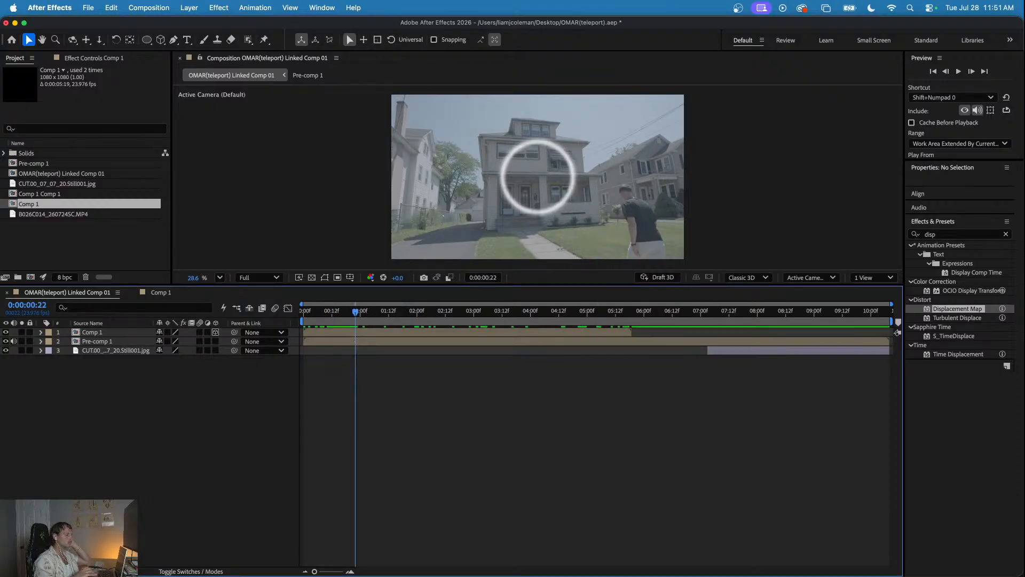
{"action": "key", "text": "super+Tab"}
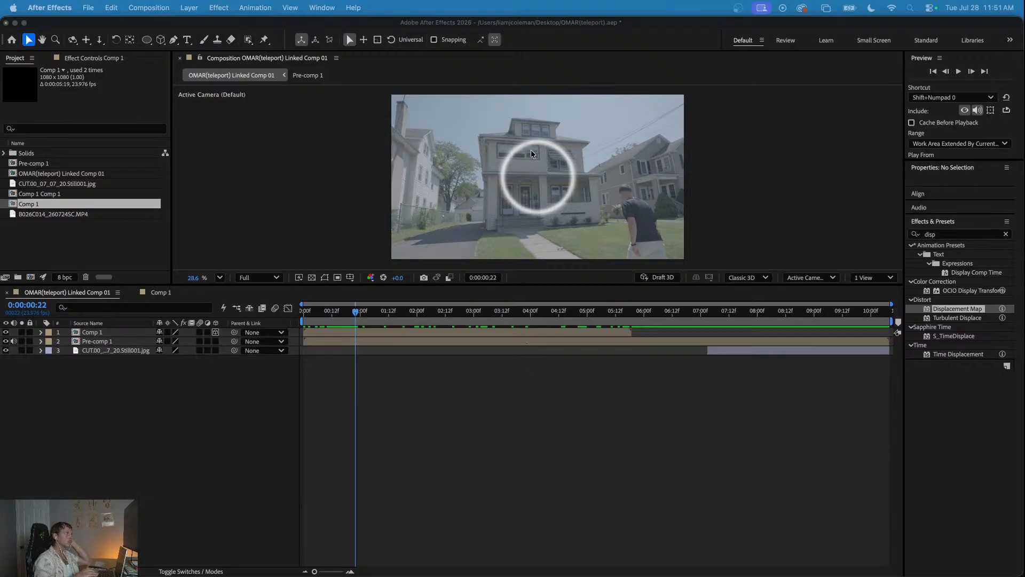
{"action": "key", "text": "super+Tab"}
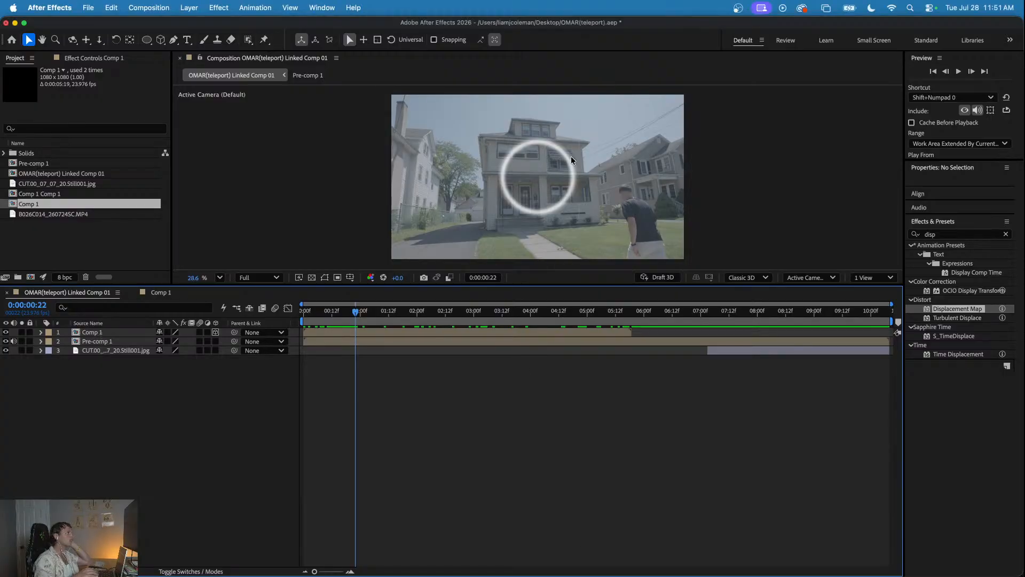
- Move the ring over the walkway in front of the house, to an X position of about 2245.6, and preview it
{"action": "left_click", "coordinate": [538, 216]}
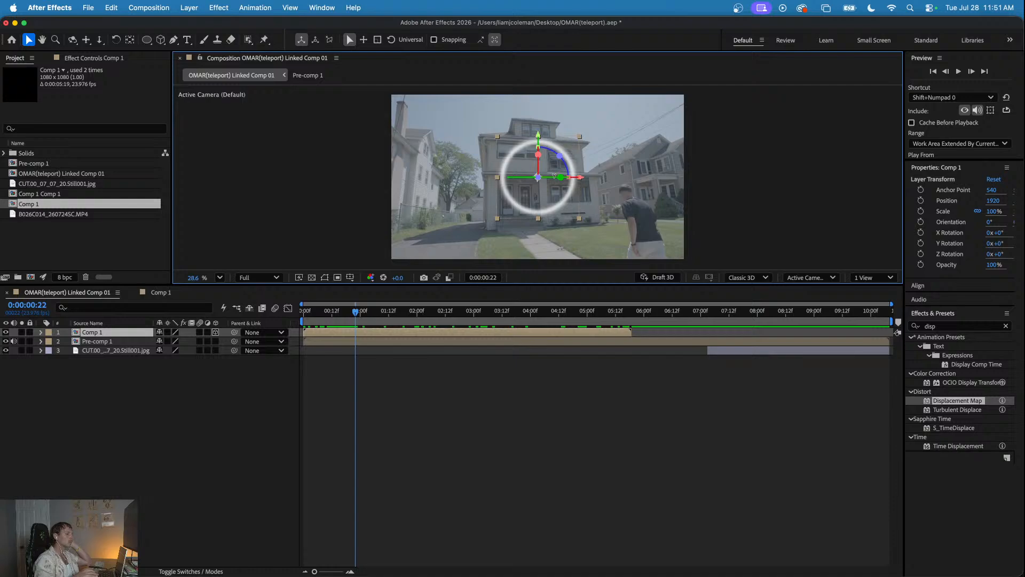
{"action": "left_click_drag", "start_coordinate": [554, 178], "coordinate": [544, 175]}
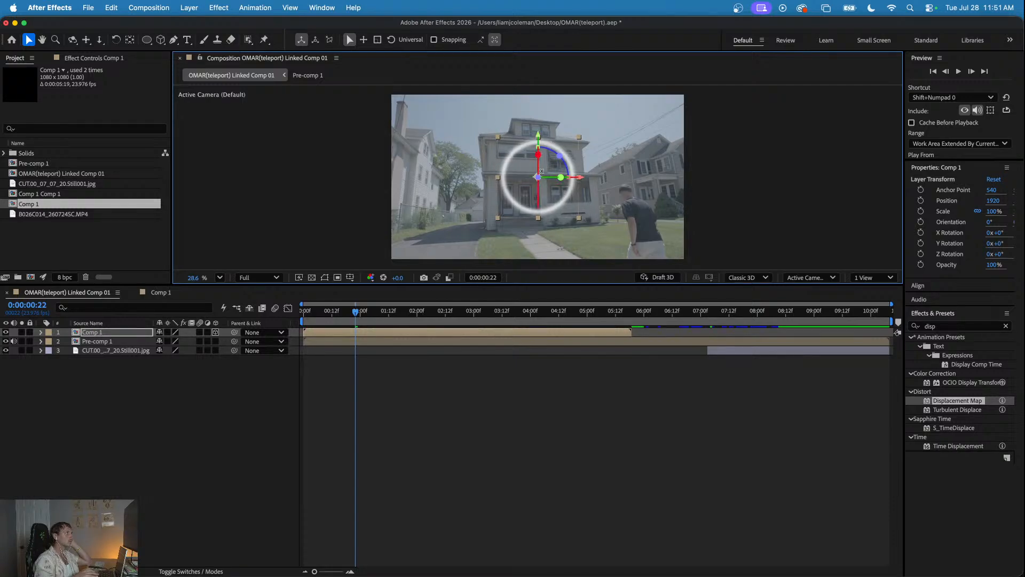
{"action": "left_click_drag", "start_coordinate": [537, 177], "coordinate": [563, 214]}
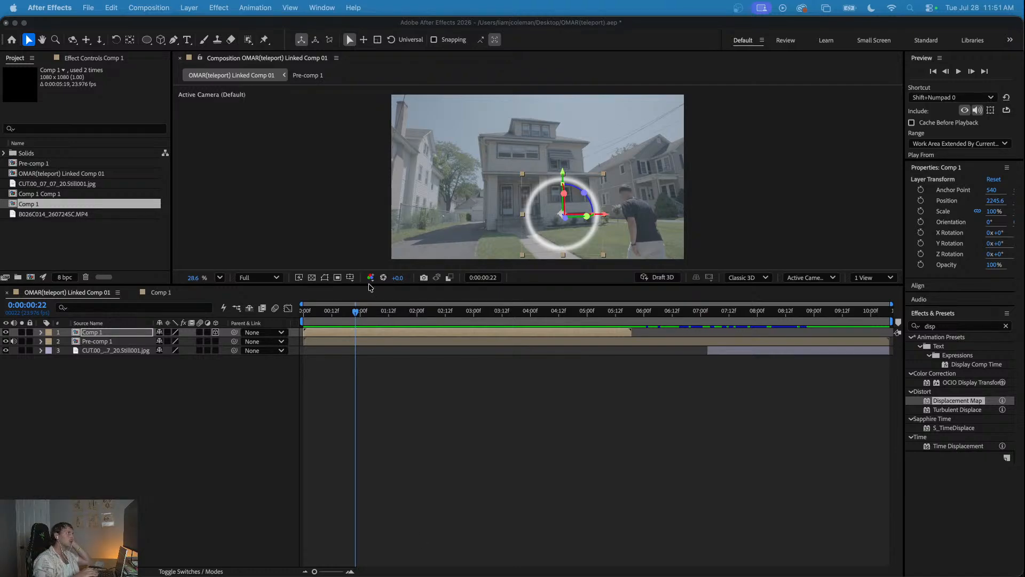
{"action": "left_click", "coordinate": [353, 310]}
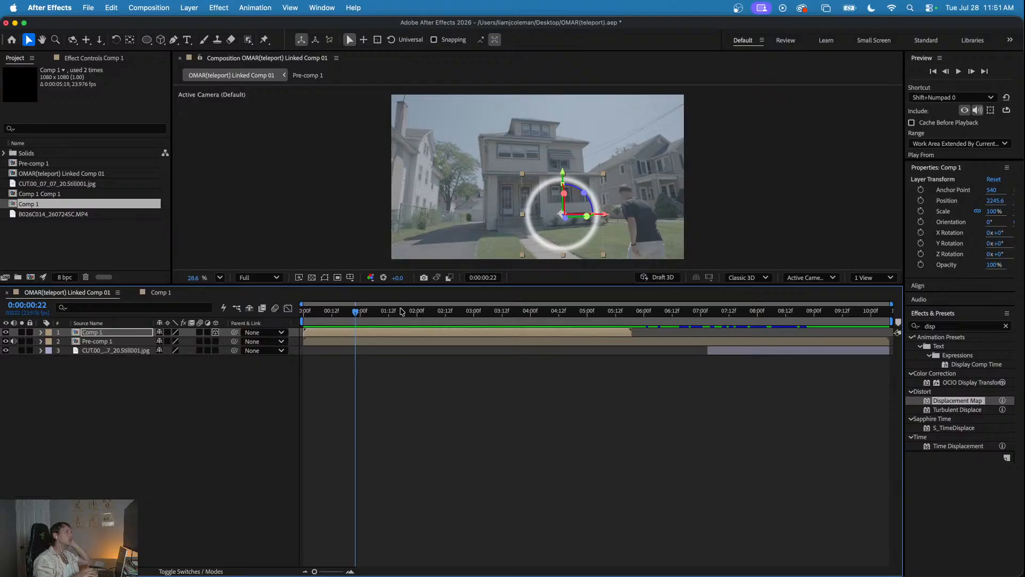
{"action": "key", "text": "space"}
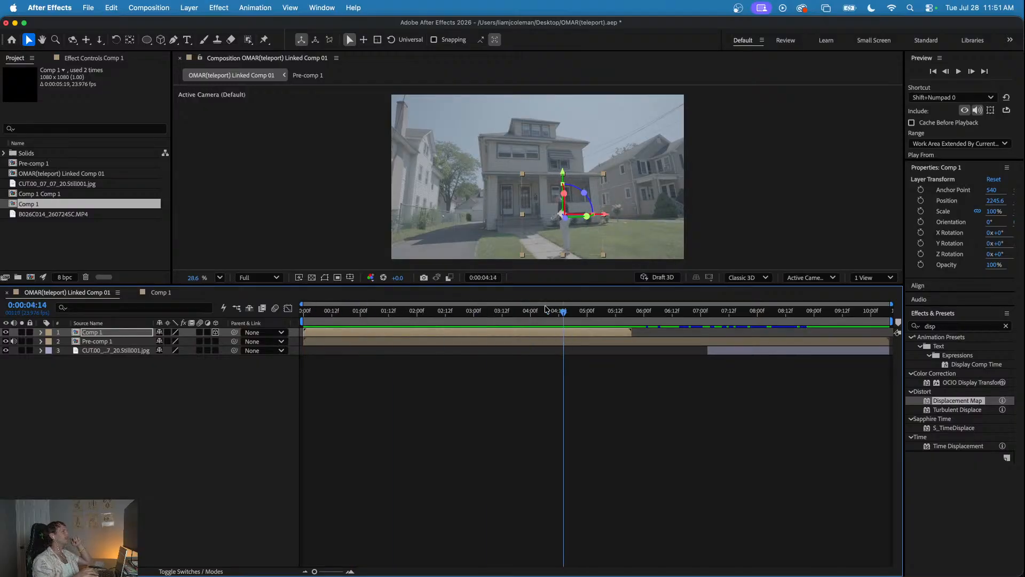
- Add a new adjustment layer above the Comp 1 layer
{"action": "mouse_move", "coordinate": [386, 306]}
{"action": "left_mouse_down"}
{"action": "mouse_move", "coordinate": [351, 304]}
{"action": "mouse_move", "coordinate": [426, 313]}
{"action": "mouse_move", "coordinate": [377, 323]}
{"action": "left_mouse_up"}
{"action": "left_click", "coordinate": [354, 408]}
{"action": "right_click", "coordinate": [180, 396]}
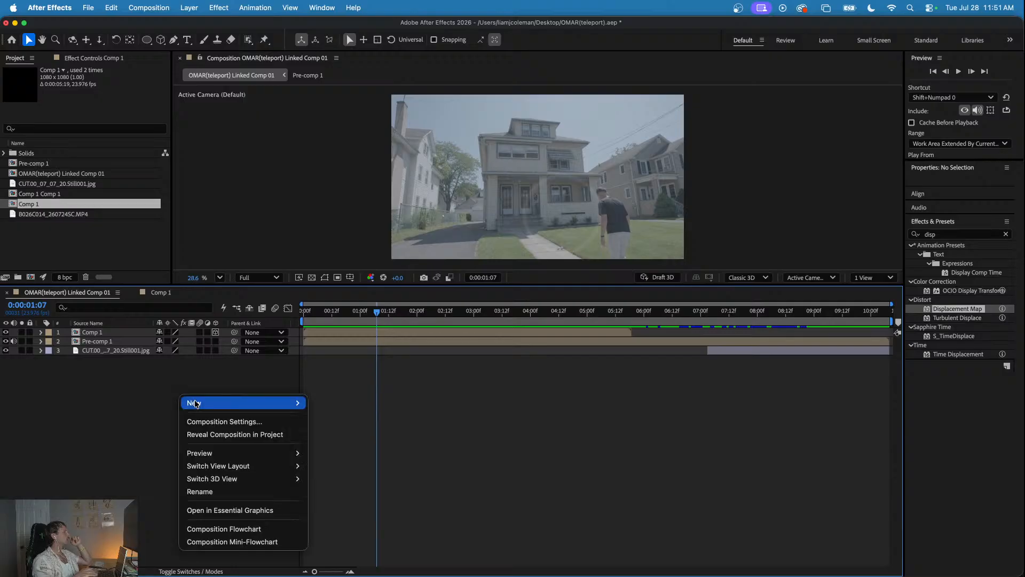
{"action": "mouse_move", "coordinate": [262, 403]}
{"action": "left_click", "coordinate": [341, 443]}
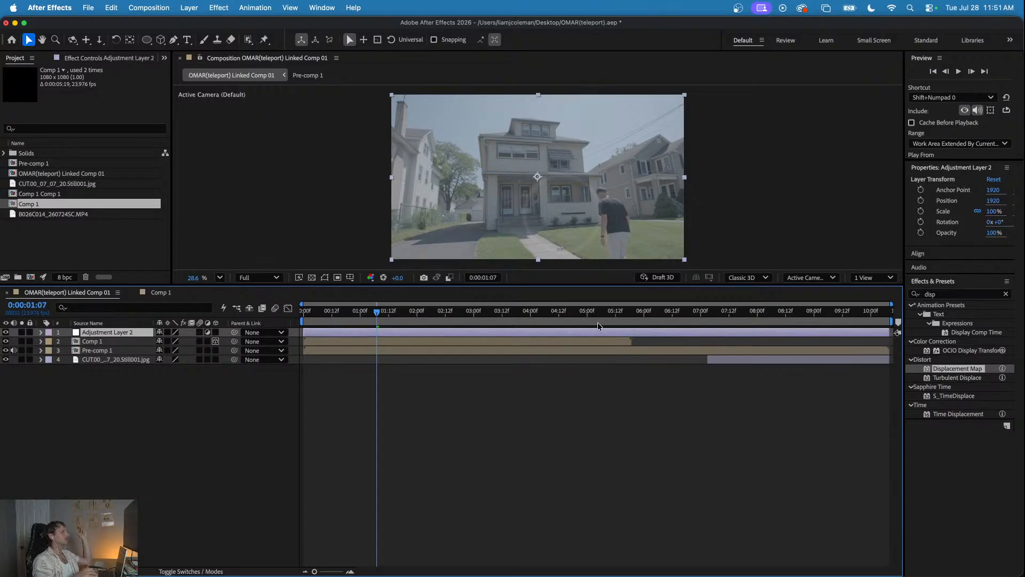
- Split the adjustment layer at 0:00:05:18, delete the second part, and align the remaining part's end with Comp 1
{"action": "left_click_drag", "start_coordinate": [631, 310], "coordinate": [630, 308]}
{"action": "key", "text": "super+shift+d"}
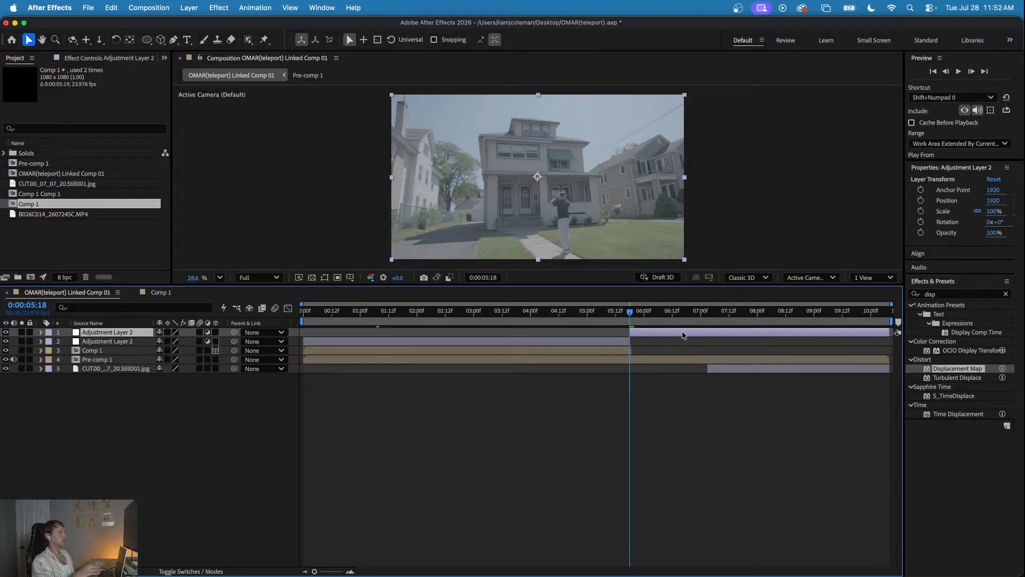
{"action": "key", "text": "Delete"}
{"action": "left_click", "coordinate": [613, 311]}
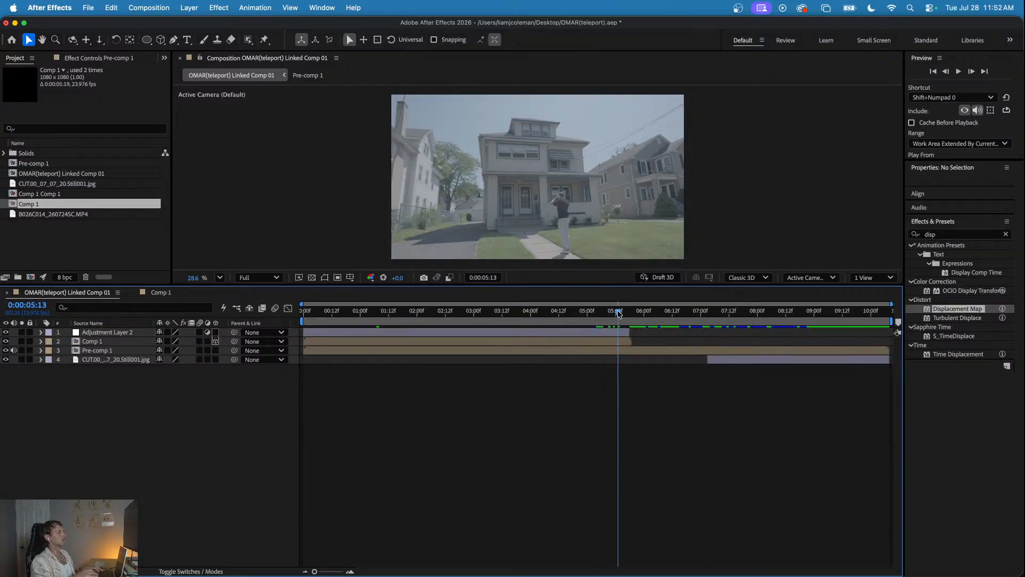
{"action": "left_click", "coordinate": [628, 329]}
{"action": "left_click_drag", "start_coordinate": [618, 310], "coordinate": [521, 314]}
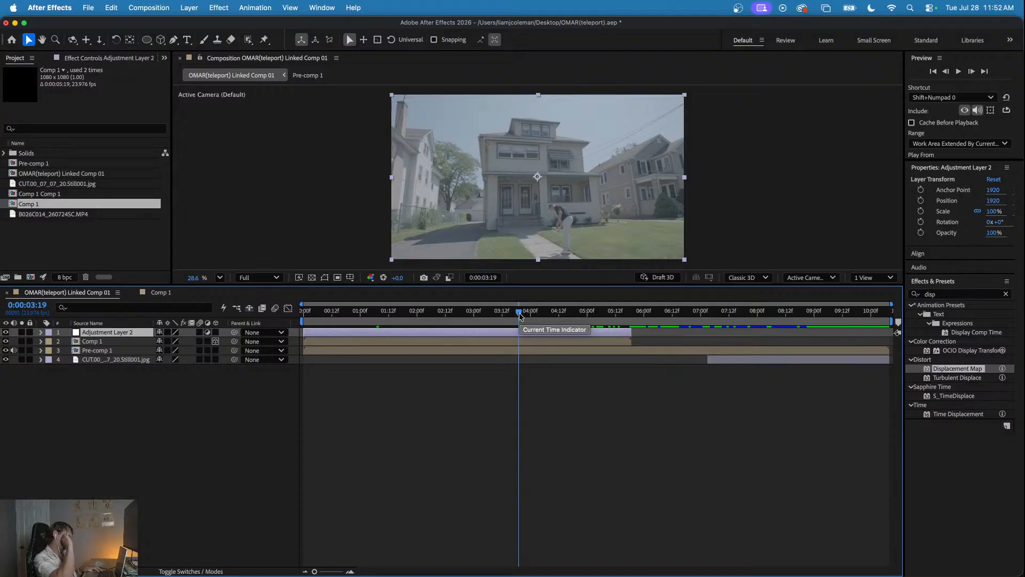
- Apply the Displacement Map effect to Adjustment Layer 2 and set its displacement map layer to Comp 1
{"action": "left_click", "coordinate": [490, 315]}
{"action": "left_click_drag", "start_coordinate": [940, 370], "coordinate": [563, 329]}
{"action": "left_click_drag", "start_coordinate": [493, 315], "coordinate": [443, 312]}
{"action": "left_click", "coordinate": [448, 332]}
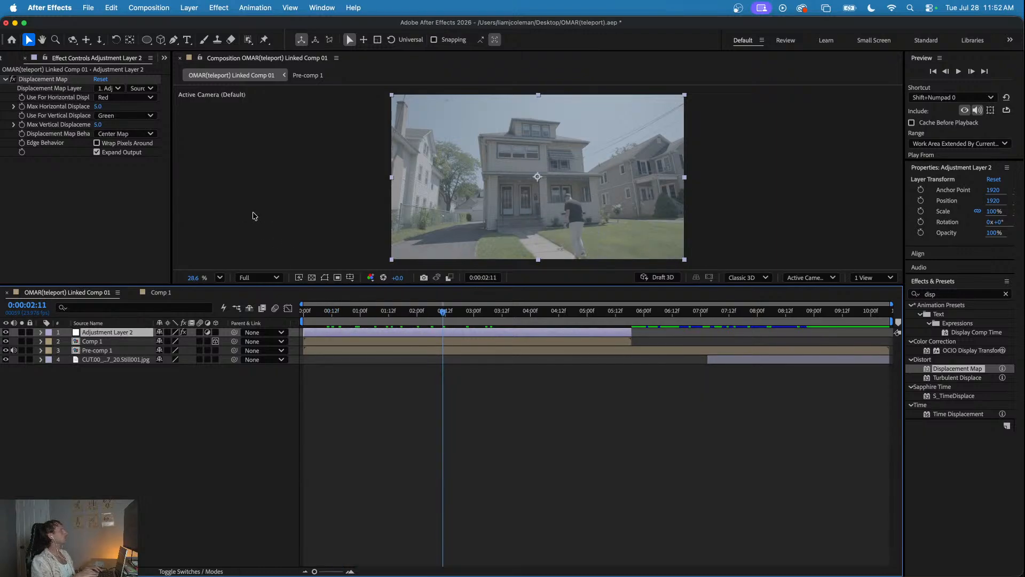
{"action": "left_click", "coordinate": [110, 88]}
{"action": "left_click", "coordinate": [120, 130]}
- Hide the Comp 1 layer and preview the displacement on the footage
{"action": "left_click_drag", "start_coordinate": [442, 311], "coordinate": [339, 323]}
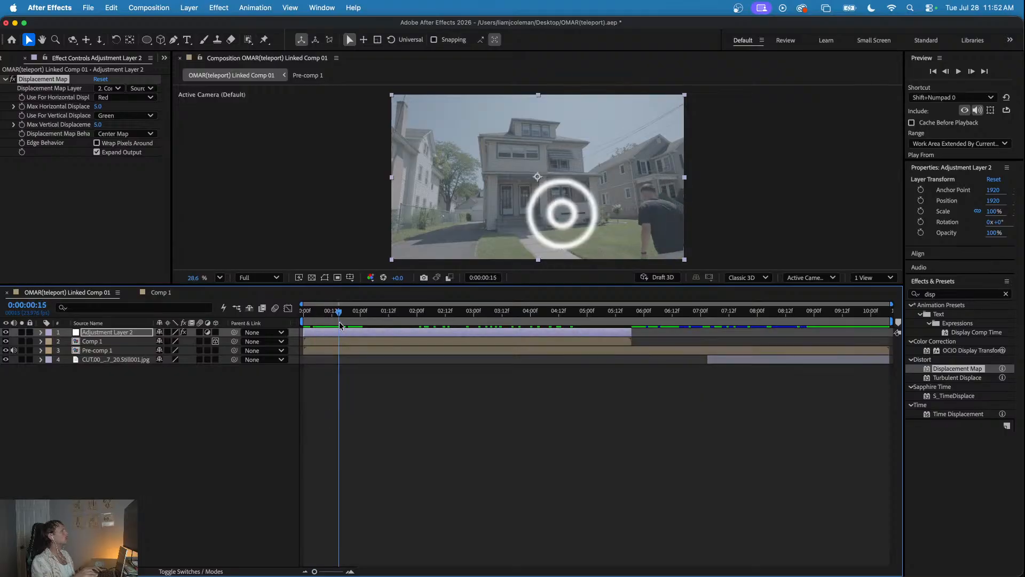
{"action": "left_click", "coordinate": [6, 342]}
{"action": "left_click_drag", "start_coordinate": [338, 319], "coordinate": [391, 325]}
{"action": "key", "text": "space"}
{"action": "key", "text": "space"}
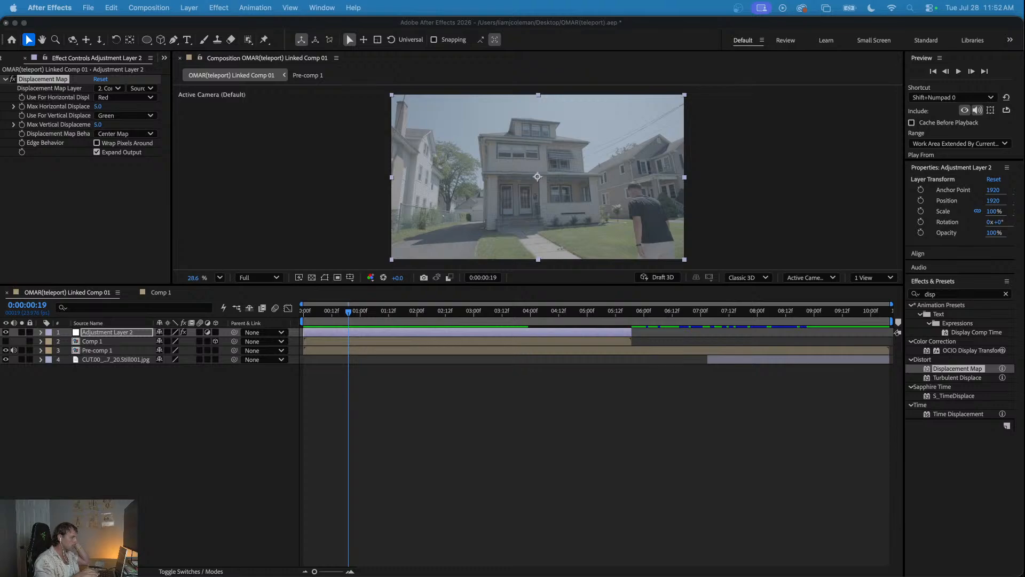
- Set the Displacement Map's maximum horizontal and vertical displacement to 260 and preview the distortion from 0:00:00:04
{"action": "left_click", "coordinate": [99, 107]}
{"action": "left_click_drag", "start_coordinate": [99, 108], "coordinate": [256, 127]}
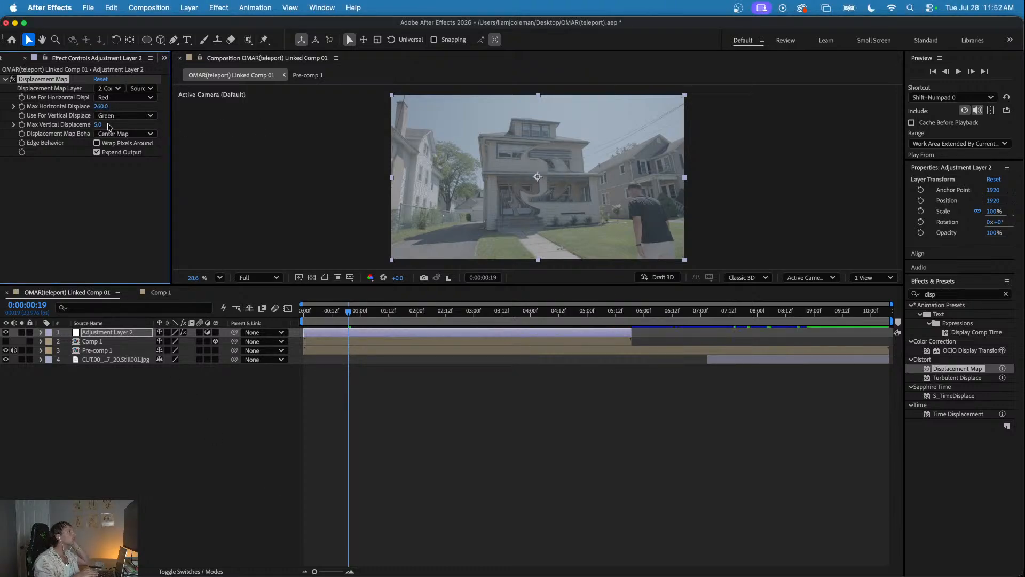
{"action": "left_click_drag", "start_coordinate": [98, 123], "coordinate": [245, 135]}
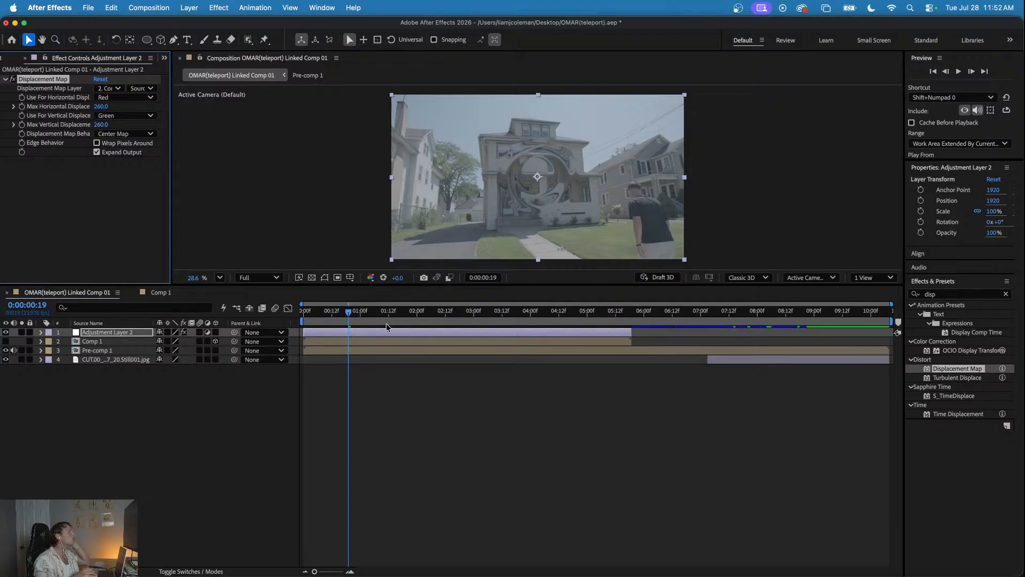
{"action": "left_click", "coordinate": [354, 313]}
{"action": "left_click", "coordinate": [313, 312]}
{"action": "key", "text": "space"}
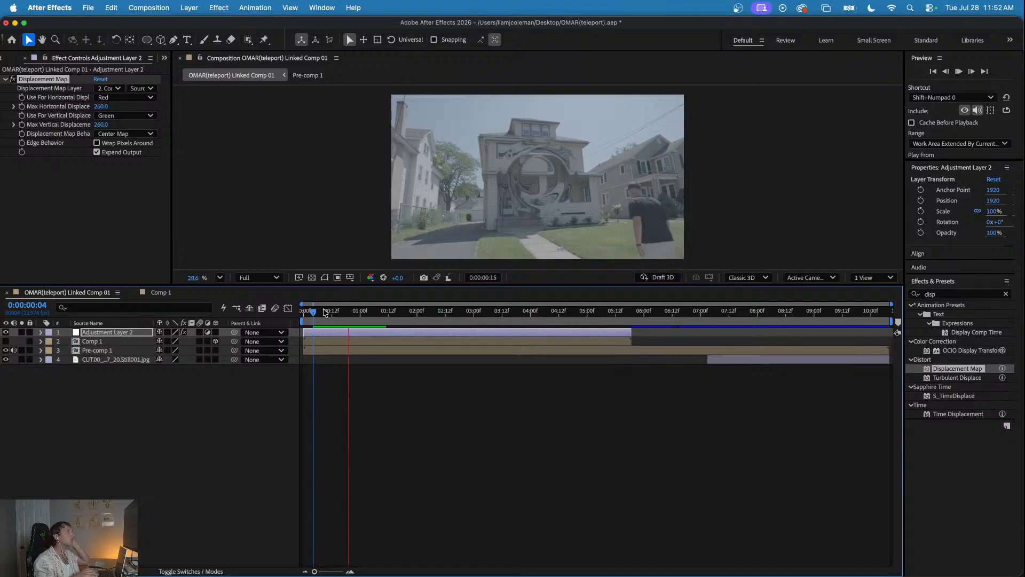
{"action": "key", "text": "space"}
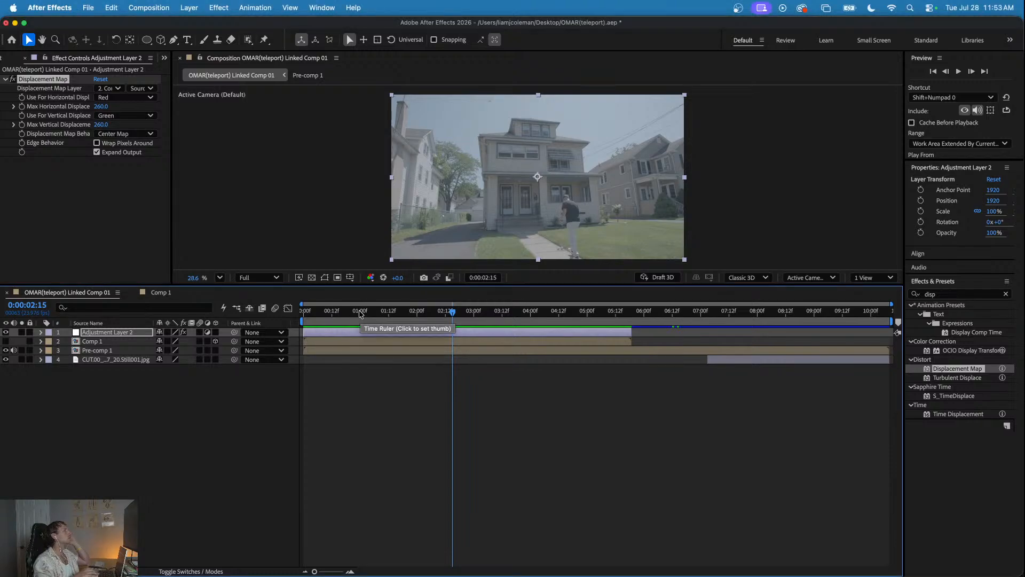
- Pre-compose the Comp 1 ring layer and preview the displacement on the footage
{"action": "left_click", "coordinate": [379, 313]}
{"action": "left_click_drag", "start_coordinate": [393, 316], "coordinate": [355, 315]}
{"action": "left_click", "coordinate": [346, 342]}
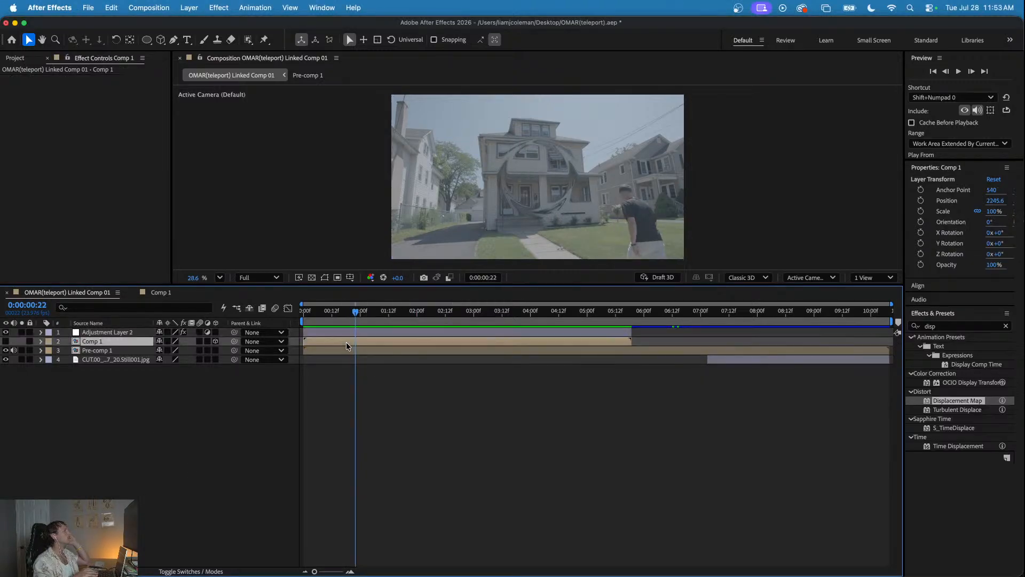
{"action": "right_click", "coordinate": [328, 344]}
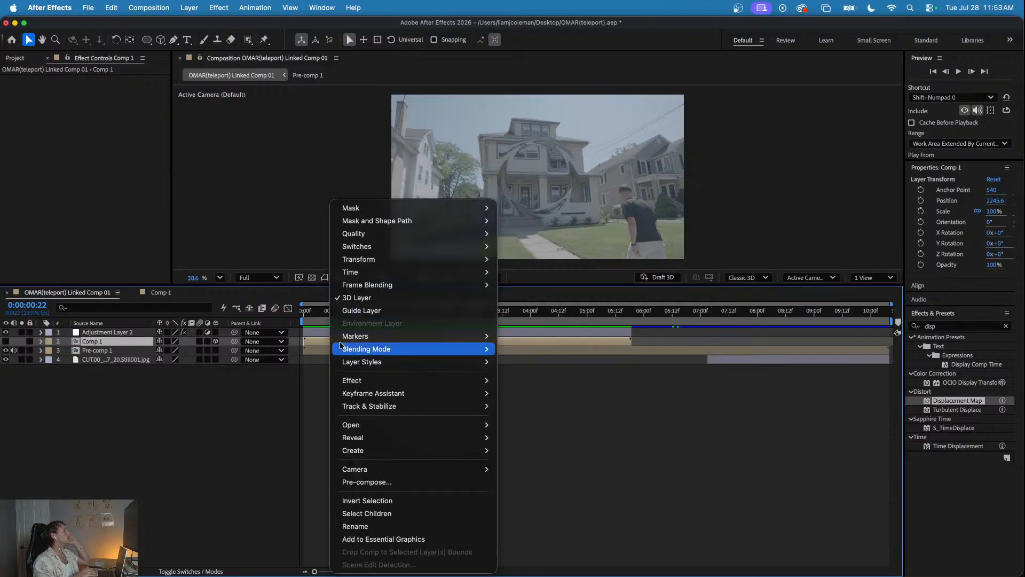
{"action": "left_click", "coordinate": [388, 482]}
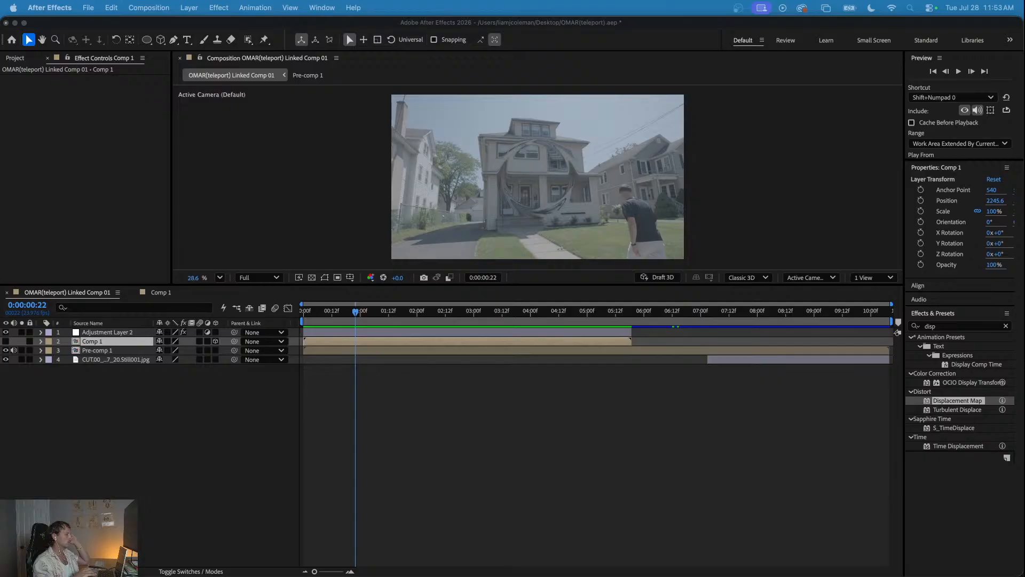
{"action": "key", "text": "Return"}
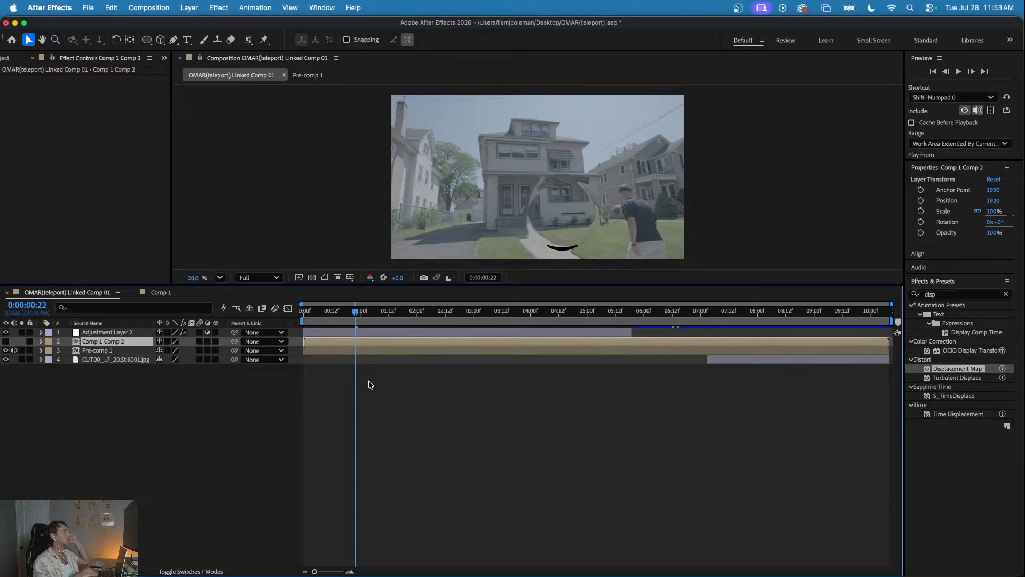
{"action": "key", "text": "space"}
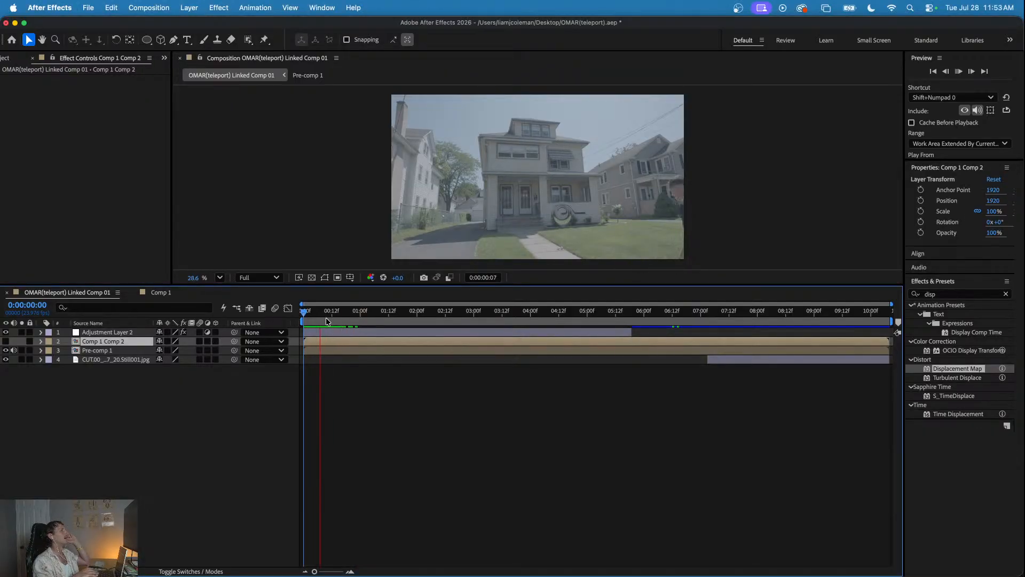
{"action": "left_click", "coordinate": [426, 313]}
{"action": "left_click_drag", "start_coordinate": [430, 315], "coordinate": [339, 319]}
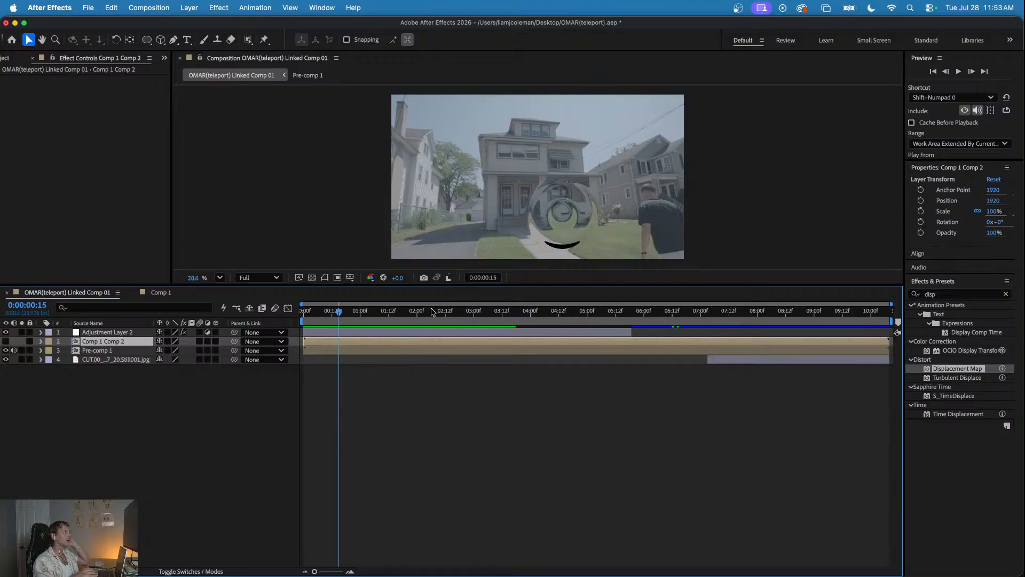
- Enable Wrap Pixels Around in Adjustment Layer 2's Displacement Map and preview the distortion from the start
{"action": "left_click", "coordinate": [346, 331]}
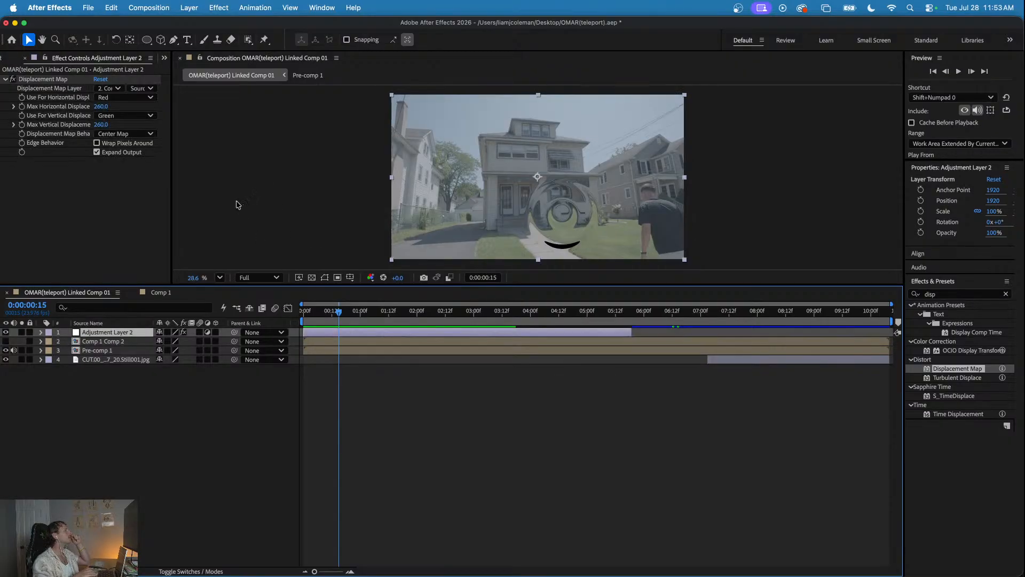
{"action": "left_click", "coordinate": [97, 143]}
{"action": "left_click_drag", "start_coordinate": [346, 313], "coordinate": [272, 308]}
{"action": "key", "text": "space"}
{"action": "key", "text": "space"}
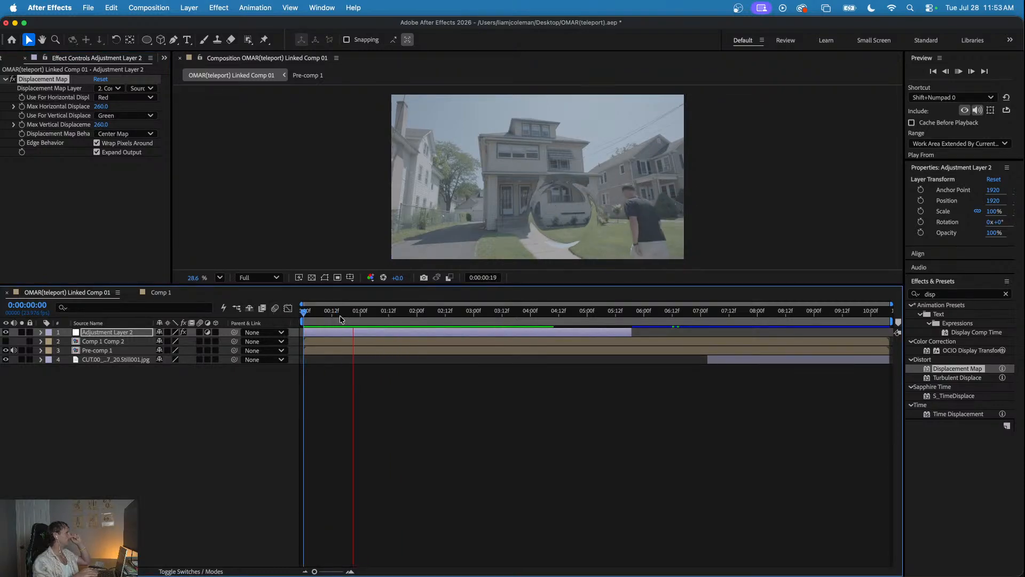
{"action": "key", "text": "space"}
{"action": "left_click_drag", "start_coordinate": [396, 311], "coordinate": [292, 322]}
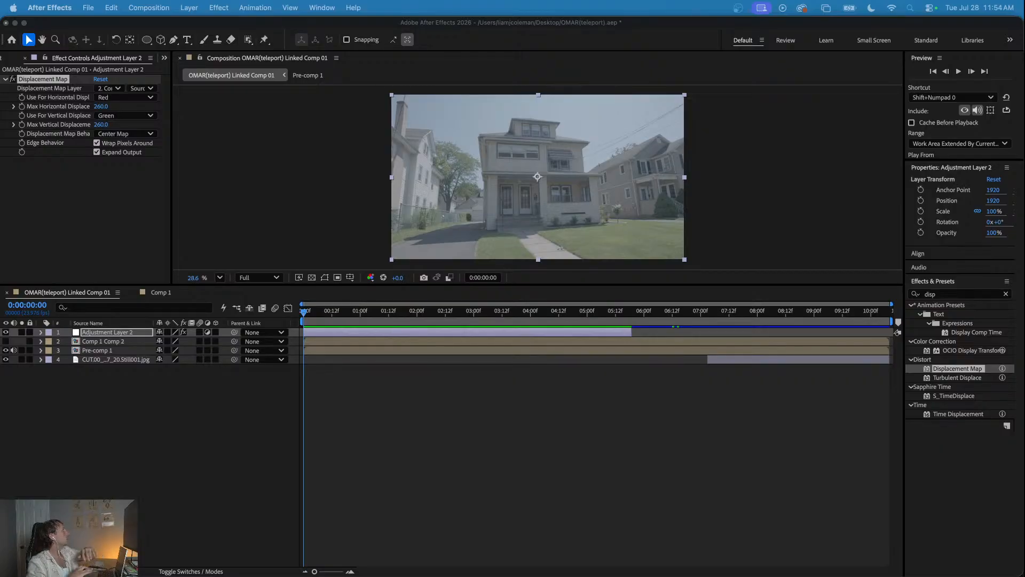
- Set the displacement map layer's source to Effects & Masks and preview the distortion up to 0:00:01:19
{"action": "left_click", "coordinate": [145, 91]}
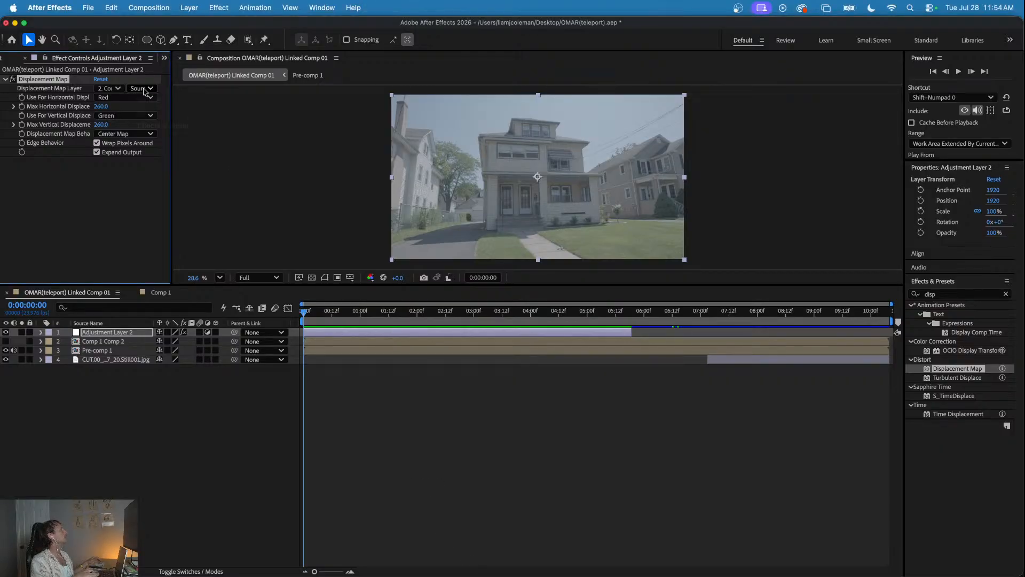
{"action": "left_click", "coordinate": [145, 89]}
{"action": "left_click", "coordinate": [149, 125]}
{"action": "mouse_move", "coordinate": [353, 315]}
{"action": "left_mouse_down"}
{"action": "mouse_move", "coordinate": [315, 315]}
{"action": "mouse_move", "coordinate": [479, 323]}
{"action": "mouse_move", "coordinate": [345, 315]}
{"action": "left_mouse_up"}
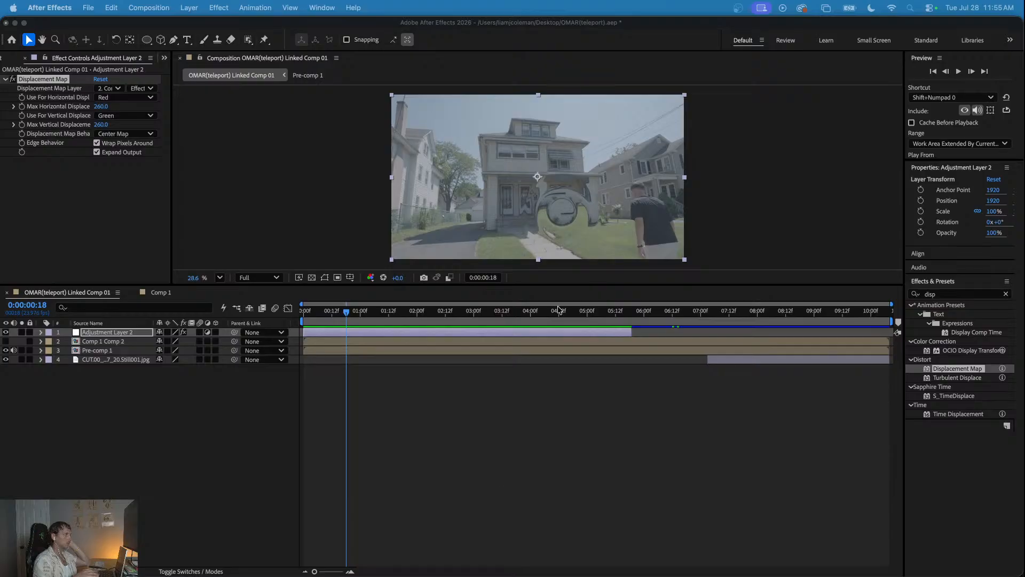
{"action": "left_click", "coordinate": [318, 315]}
{"action": "key", "text": "space"}
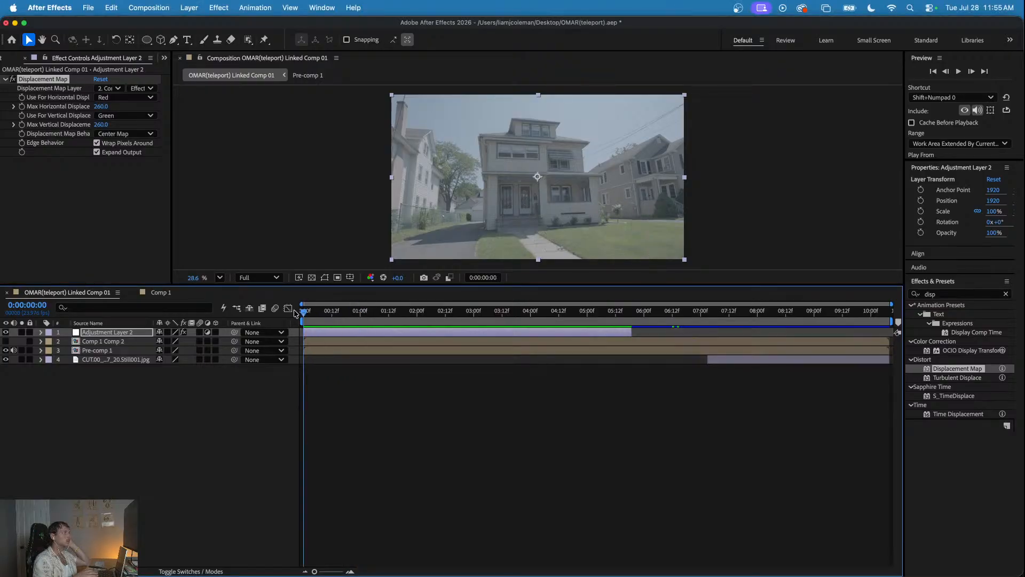
{"action": "key", "text": "space"}
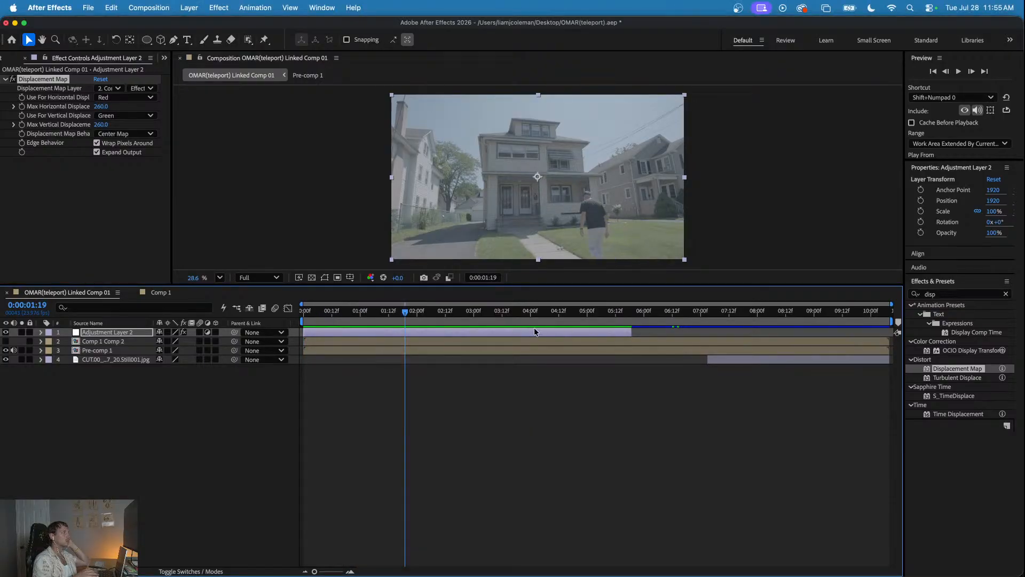
- Try trimming Adjustment Layer 2 alone at 0:00:01:19 and moving it to the still image's start, and undo these changes
{"action": "key", "text": "super+shift+d"}
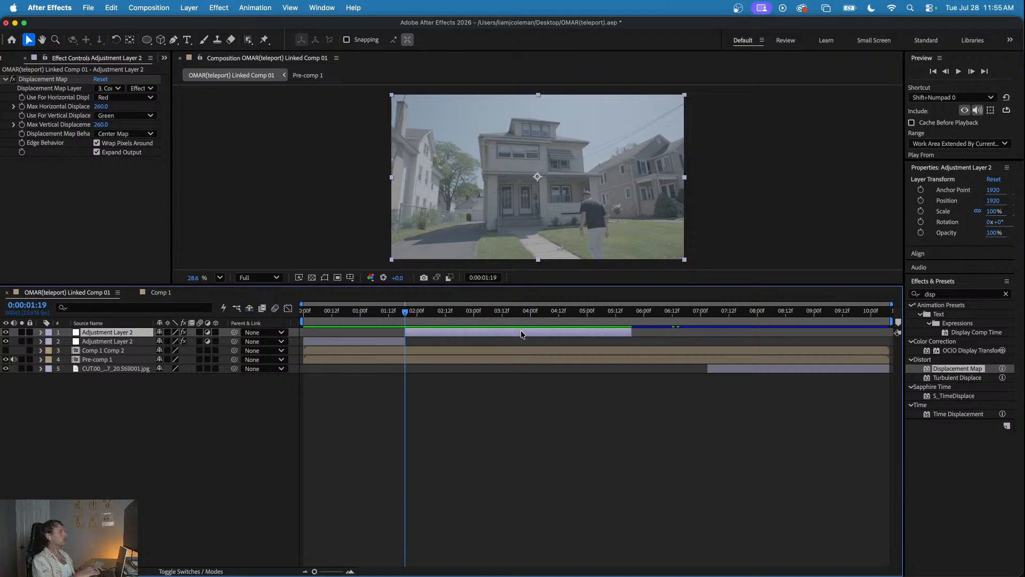
{"action": "key", "text": "Delete"}
{"action": "left_click_drag", "start_coordinate": [398, 311], "coordinate": [737, 312]}
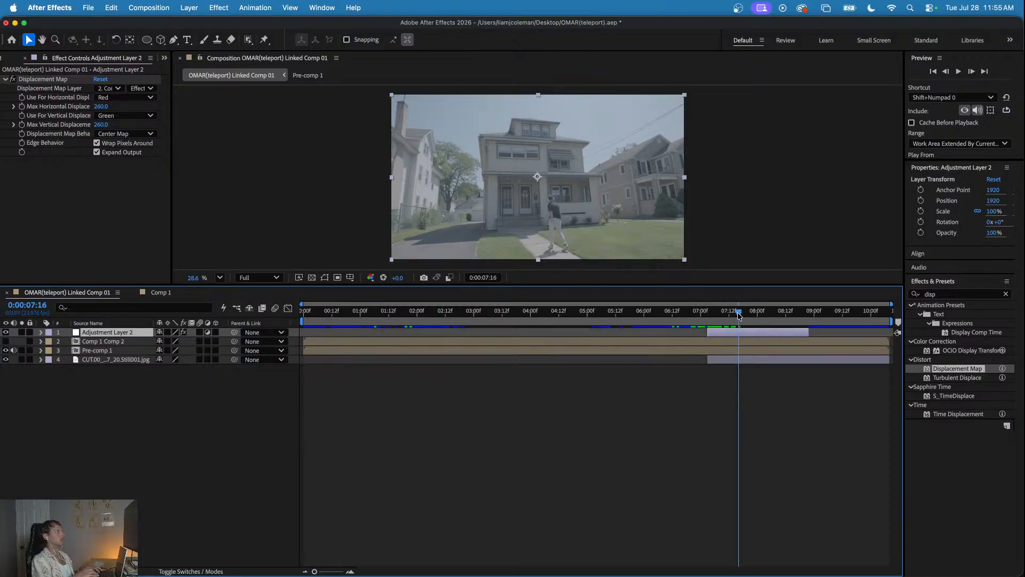
{"action": "key", "text": "super+z"}
{"action": "key", "text": "super+z"}
{"action": "key", "text": "super+z"}
- Split Adjustment Layer 2 and Comp 1 Comp 2 together at 0:00:01:14 and delete their second parts
{"action": "mouse_move", "coordinate": [406, 312]}
{"action": "left_mouse_down"}
{"action": "mouse_move", "coordinate": [299, 313]}
{"action": "mouse_move", "coordinate": [401, 316]}
{"action": "mouse_move", "coordinate": [302, 315]}
{"action": "mouse_move", "coordinate": [391, 319]}
{"action": "left_mouse_up"}
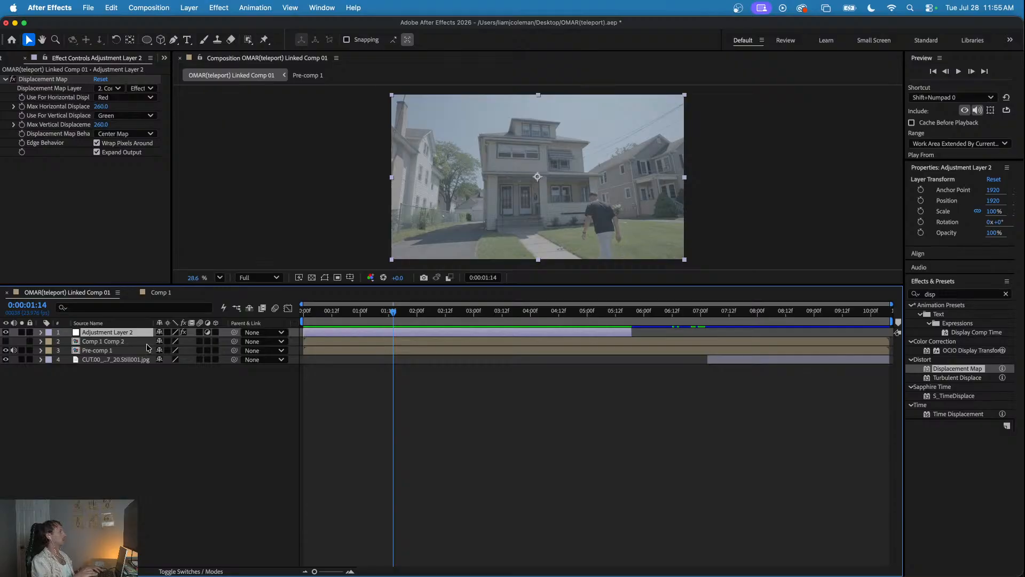
{"action": "left_click", "coordinate": [121, 344], "text": "shift"}
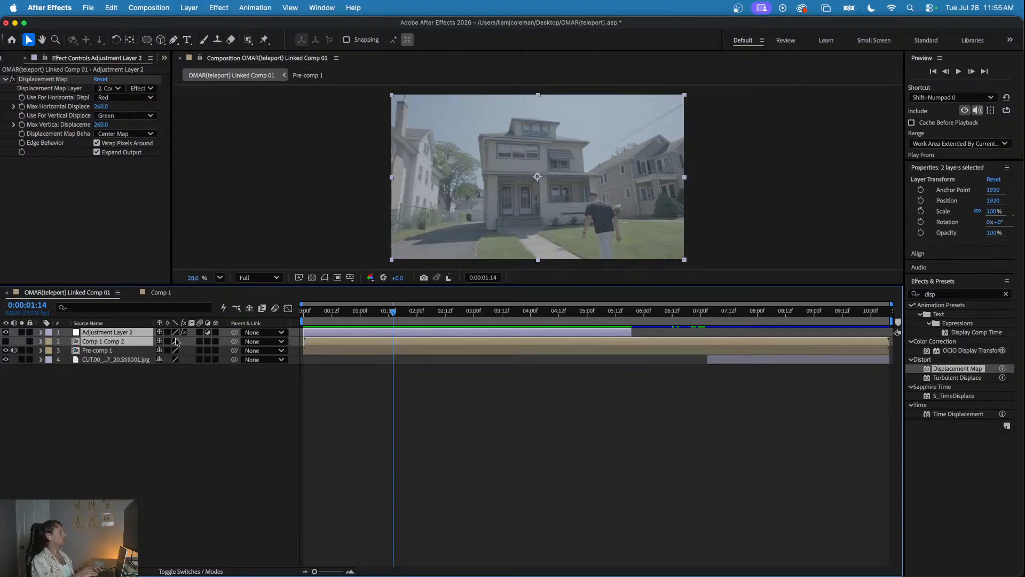
{"action": "key", "text": "super+shift+d"}
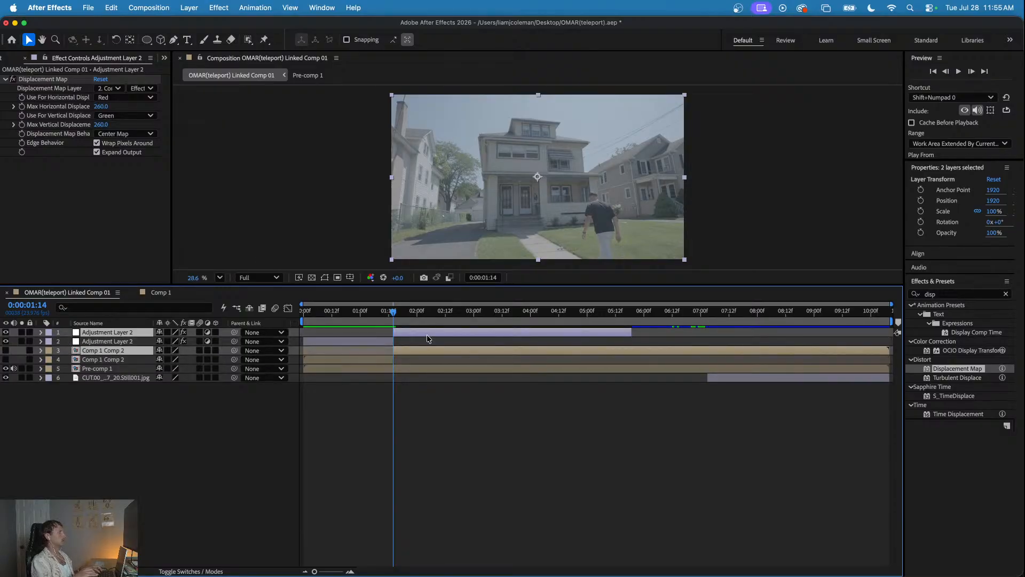
{"action": "key", "text": "Delete"}
- Move Adjustment Layer 2 and Comp 1 Comp 2 together to start at about 0:00:08:02, and preview from 0:00:07:19
{"action": "left_click", "coordinate": [366, 333]}
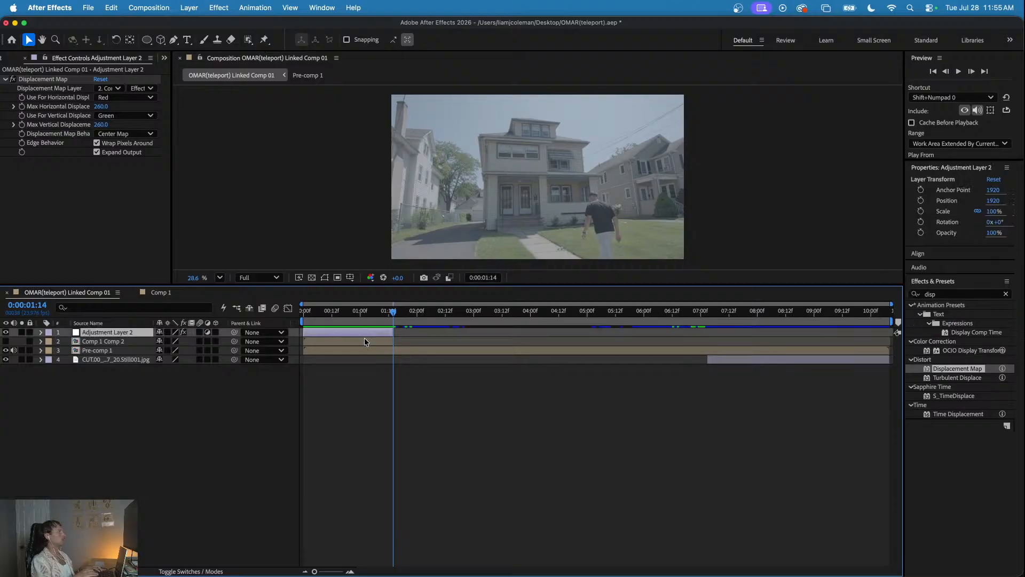
{"action": "left_click", "coordinate": [365, 342], "text": "shift"}
{"action": "left_click_drag", "start_coordinate": [362, 335], "coordinate": [760, 334]}
{"action": "left_click", "coordinate": [695, 312]}
{"action": "left_click_drag", "start_coordinate": [694, 311], "coordinate": [809, 329]}
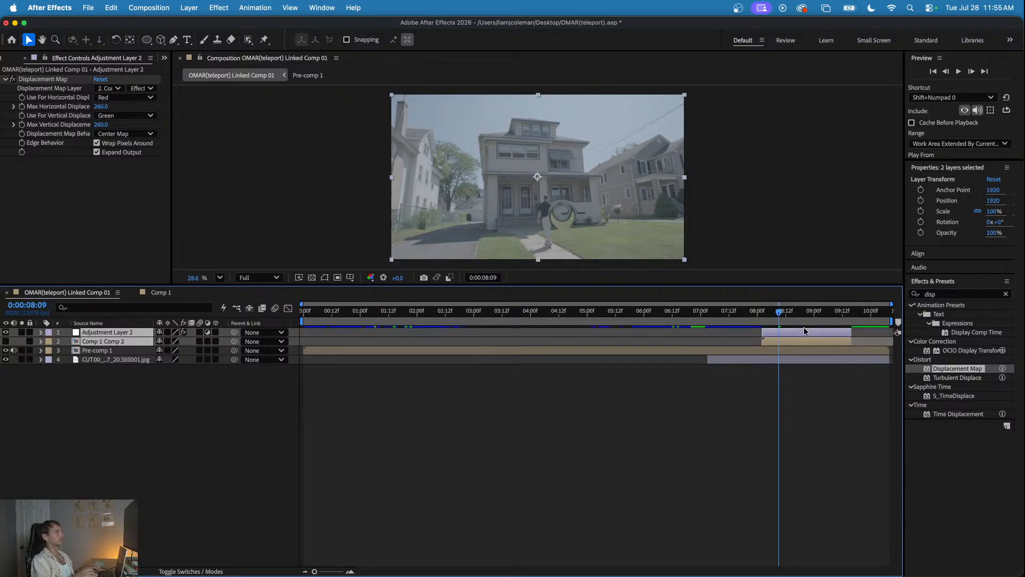
{"action": "left_click", "coordinate": [747, 312]}
{"action": "key", "text": "space"}
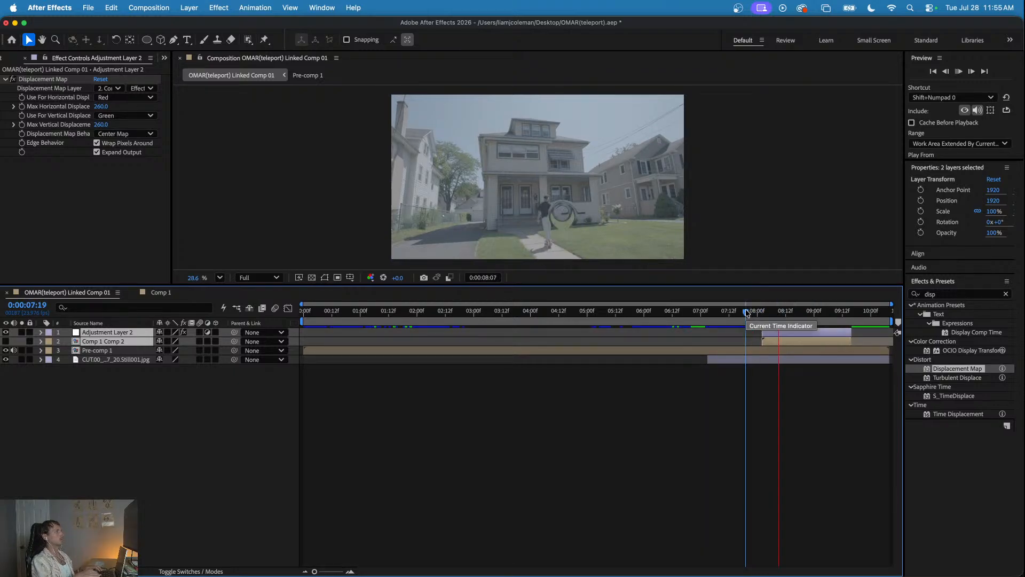
{"action": "left_click", "coordinate": [765, 313]}
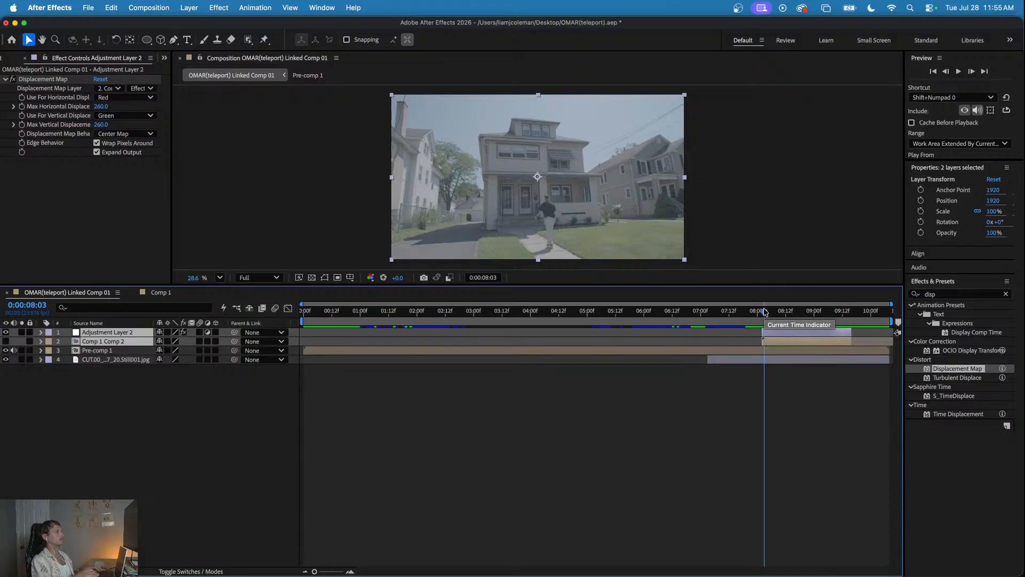
- Inside Comp 1 Comp 2, move the ring left to a horizontal position of about 2153, and preview it in the linked comp
{"action": "left_click", "coordinate": [165, 448]}
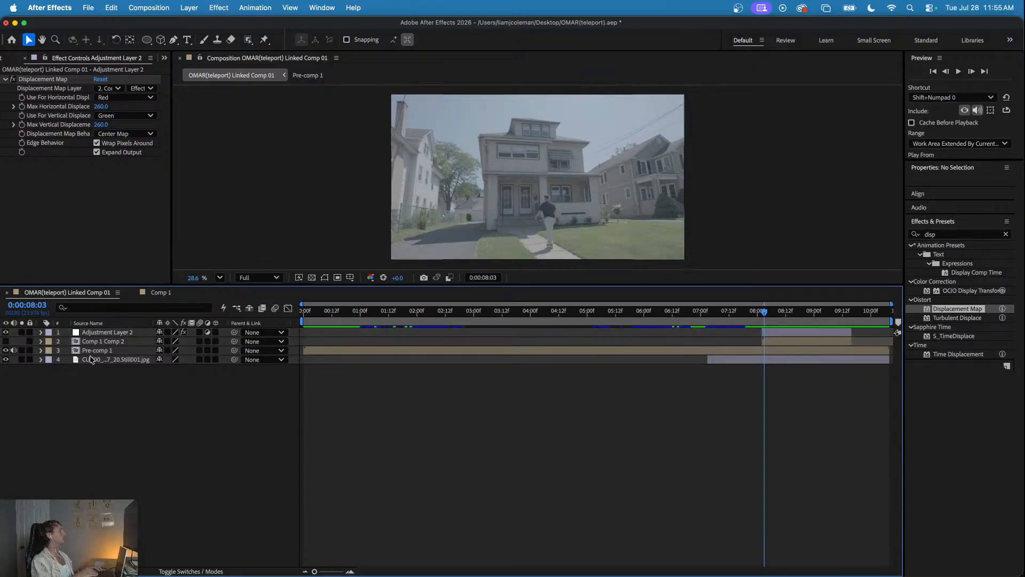
{"action": "left_click", "coordinate": [93, 342]}
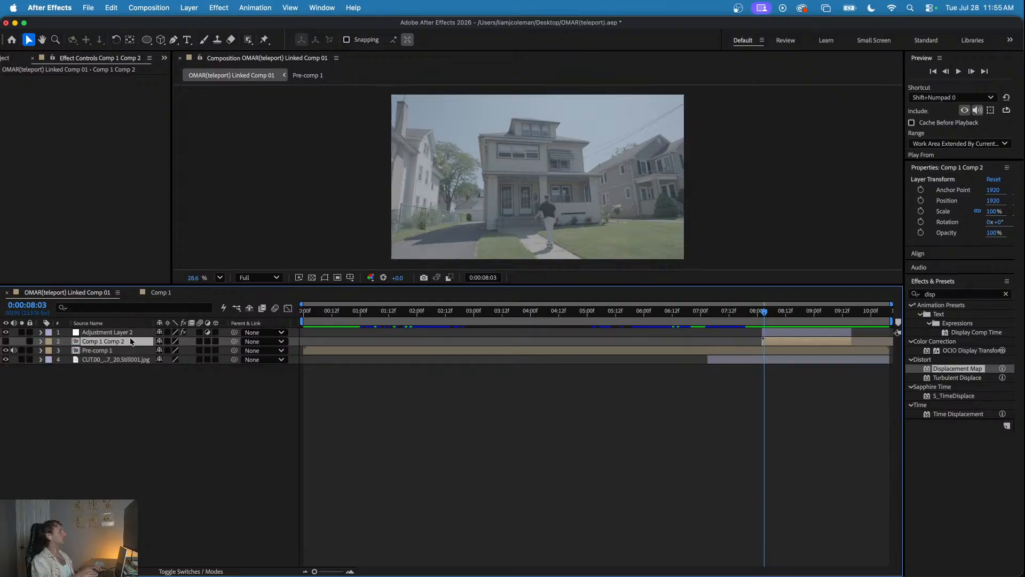
{"action": "double_click", "coordinate": [104, 344]}
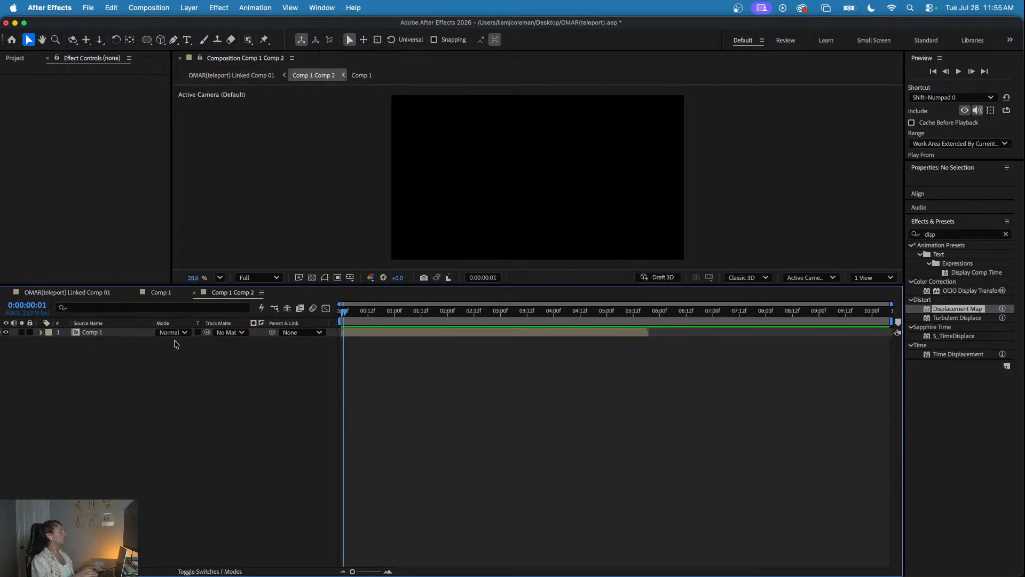
{"action": "mouse_move", "coordinate": [374, 314]}
{"action": "left_mouse_down"}
{"action": "mouse_move", "coordinate": [421, 318]}
{"action": "mouse_move", "coordinate": [379, 320]}
{"action": "left_mouse_up"}
{"action": "left_click", "coordinate": [369, 332]}
{"action": "left_click_drag", "start_coordinate": [563, 214], "coordinate": [555, 211]}
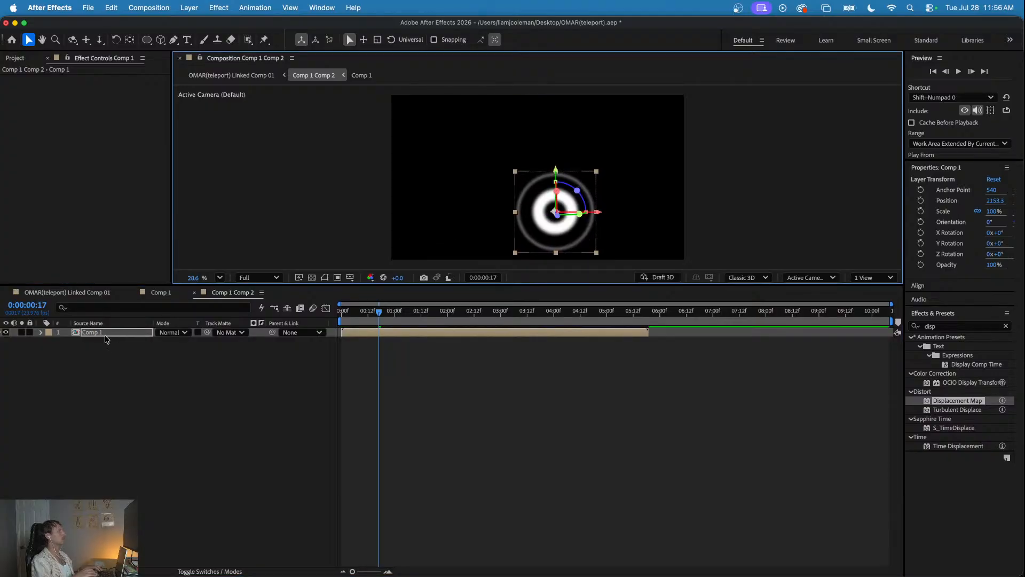
{"action": "left_click", "coordinate": [62, 293]}
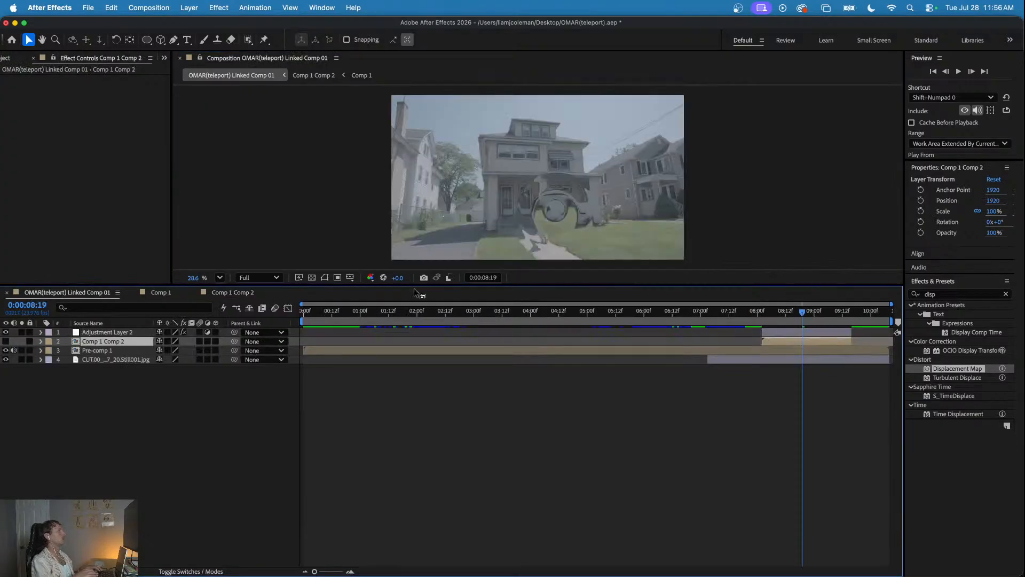
{"action": "left_click", "coordinate": [734, 312]}
{"action": "key", "text": "space"}
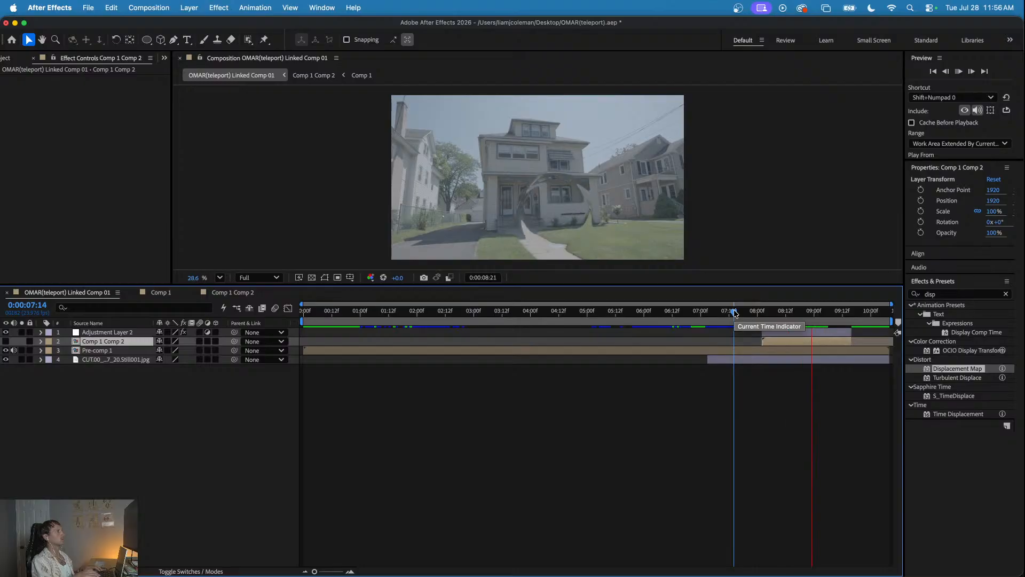
{"action": "key", "text": "space"}
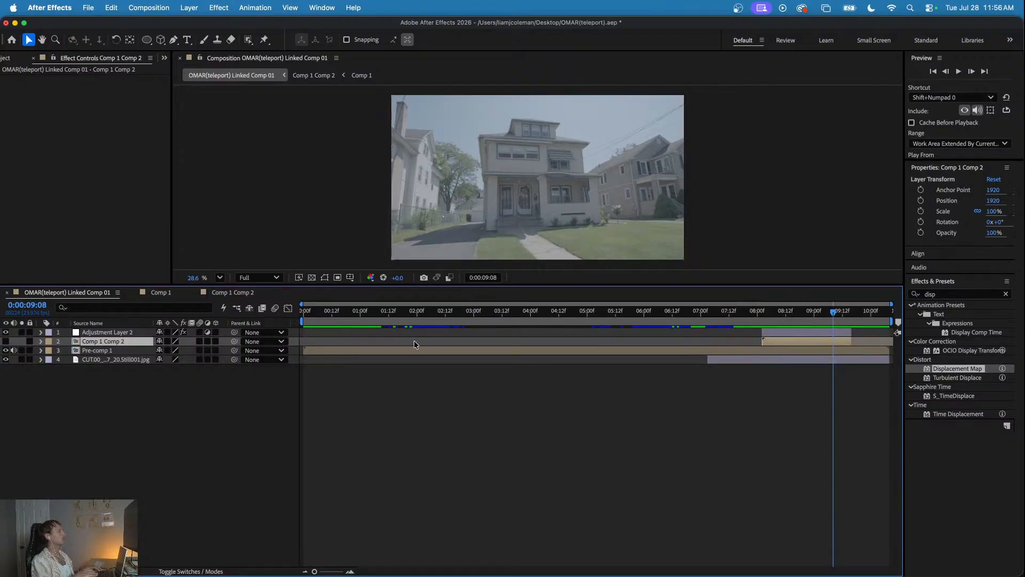
- Move the ring slightly further left inside Comp 1 Comp 2, and review the displacement in the linked comp up to 0:00:08:19
{"action": "left_click", "coordinate": [234, 293]}
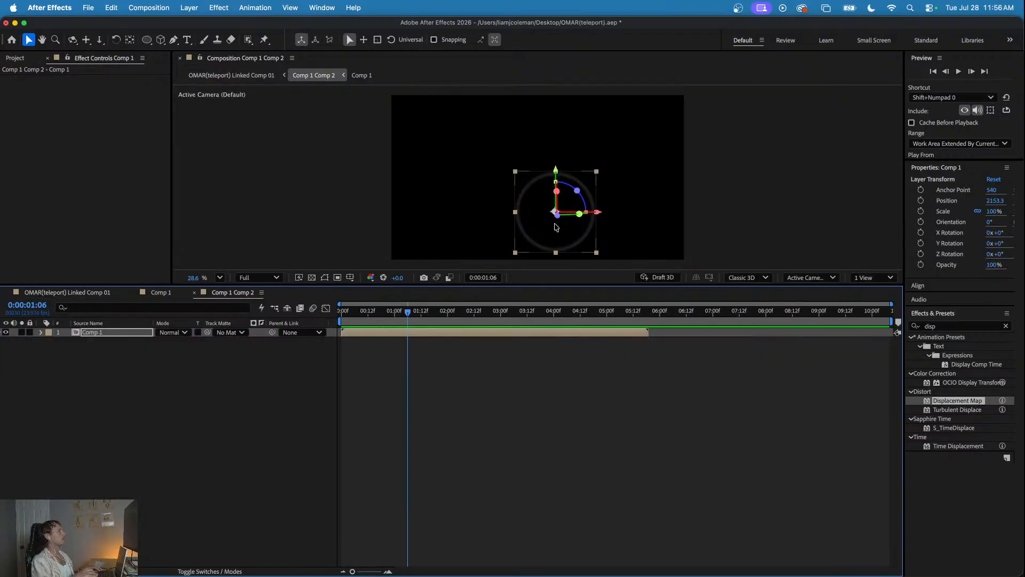
{"action": "left_click_drag", "start_coordinate": [553, 214], "coordinate": [545, 212]}
{"action": "left_click", "coordinate": [160, 292]}
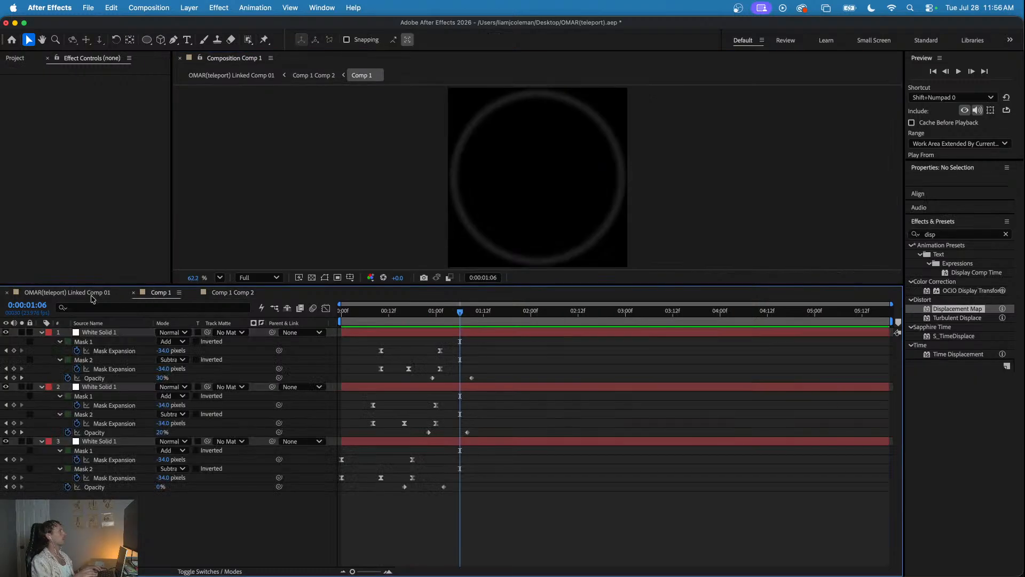
{"action": "left_click", "coordinate": [67, 293]}
{"action": "left_click", "coordinate": [757, 312]}
{"action": "left_click_drag", "start_coordinate": [758, 314], "coordinate": [515, 319]}
{"action": "key", "text": "space"}
{"action": "left_click_drag", "start_coordinate": [680, 309], "coordinate": [802, 334]}
{"action": "left_click", "coordinate": [750, 333]}
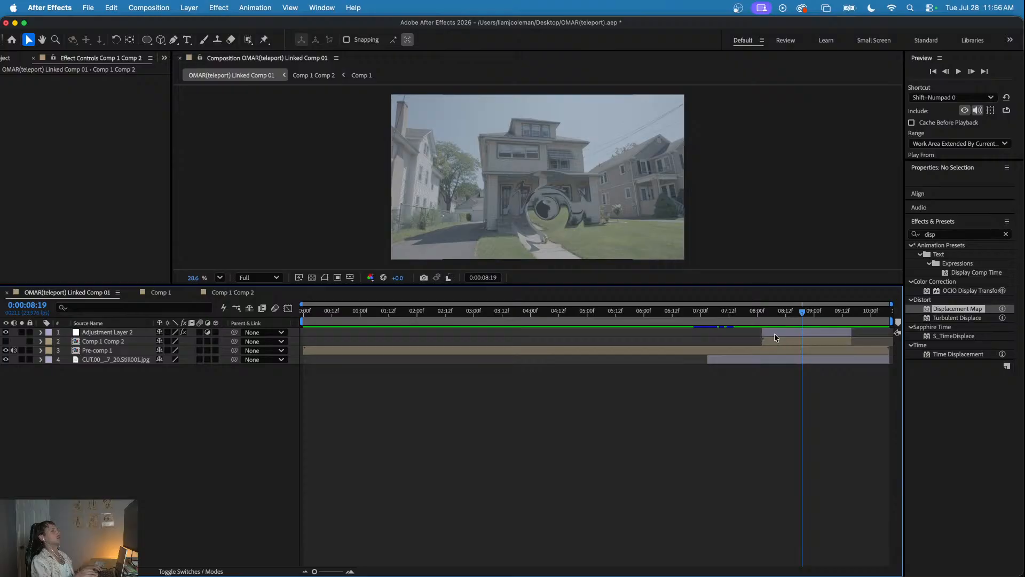
- Shift Adjustment Layer 2 and Comp 1 Comp 2 together to start at about 0:00:08:05
{"action": "left_click", "coordinate": [768, 332]}
{"action": "left_click", "coordinate": [771, 343], "text": "shift"}
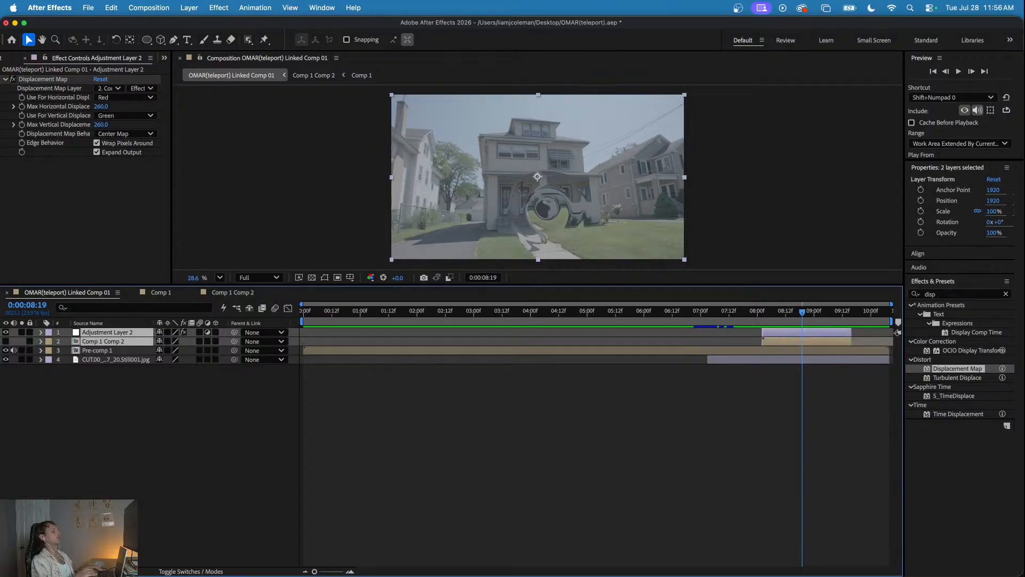
{"action": "left_click_drag", "start_coordinate": [776, 332], "coordinate": [806, 325]}
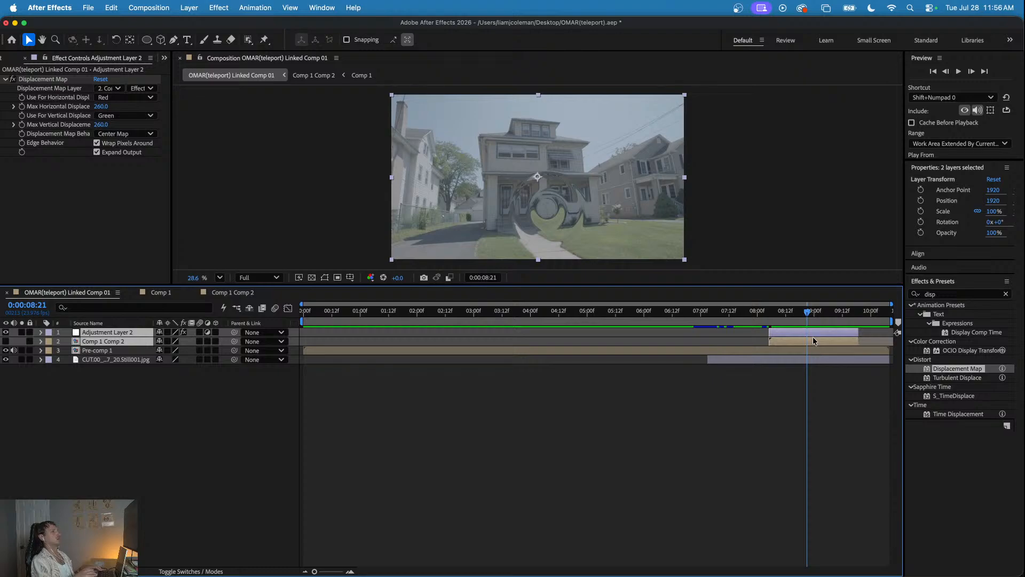
{"action": "left_click", "coordinate": [787, 333]}
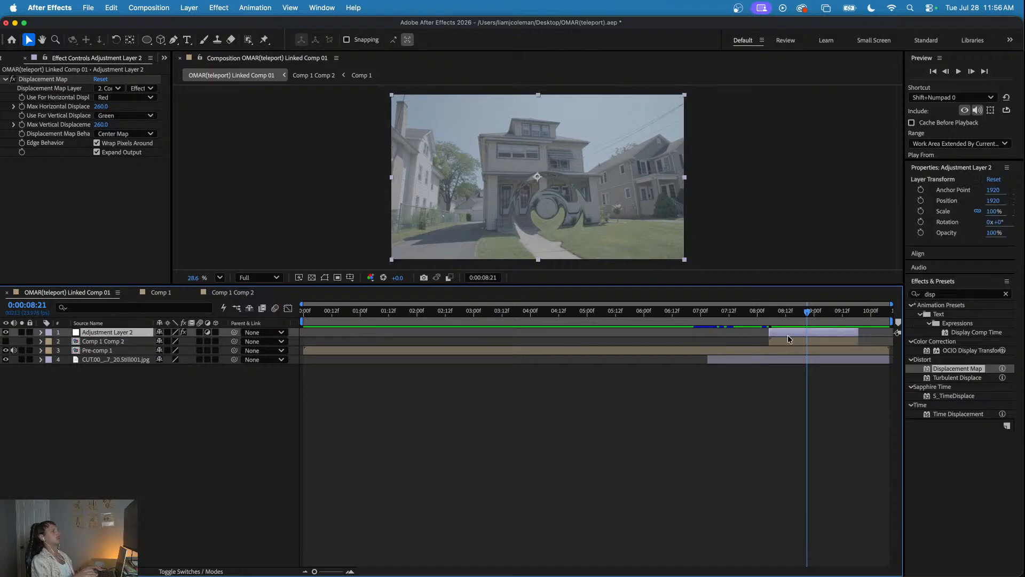
- Keyframe Max Horizontal and Max Vertical Displacement at 260 at 0:00:08:21, and set both to 0 at 0:00:08:08
{"action": "left_click", "coordinate": [24, 107]}
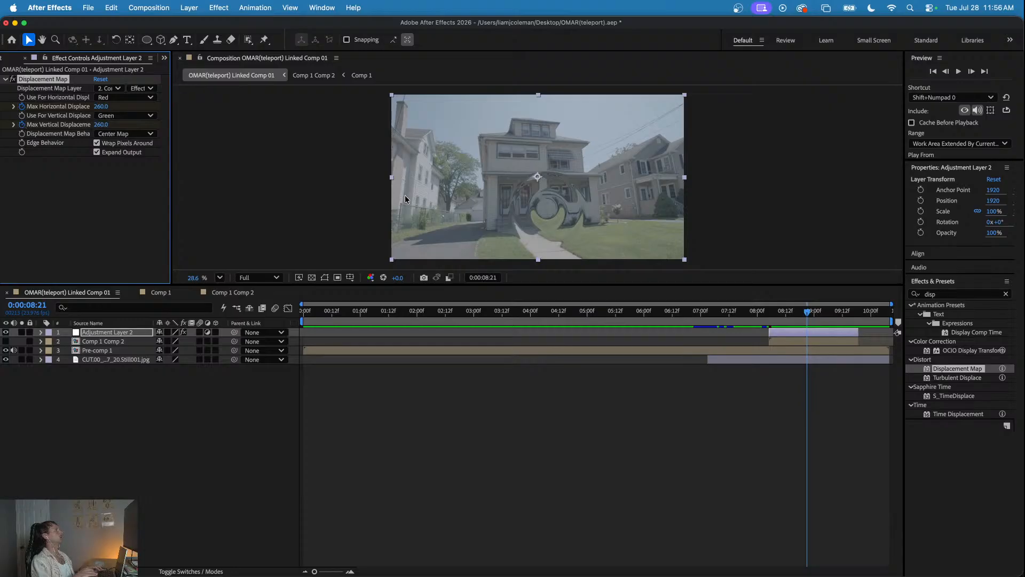
{"action": "key", "text": "Page_Up"}
{"action": "key", "text": "Page_Up"}
{"action": "key", "text": "Page_Up"}
{"action": "key", "text": "Page_Up"}
{"action": "key", "text": "Page_Up"}
{"action": "key", "text": "Page_Up"}
{"action": "key", "text": "Page_Up"}
{"action": "key", "text": "Page_Up"}
{"action": "key", "text": "Page_Up"}
{"action": "key", "text": "Page_Up"}
{"action": "key", "text": "Page_Up"}
{"action": "key", "text": "Page_Up"}
{"action": "key", "text": "Page_Up"}
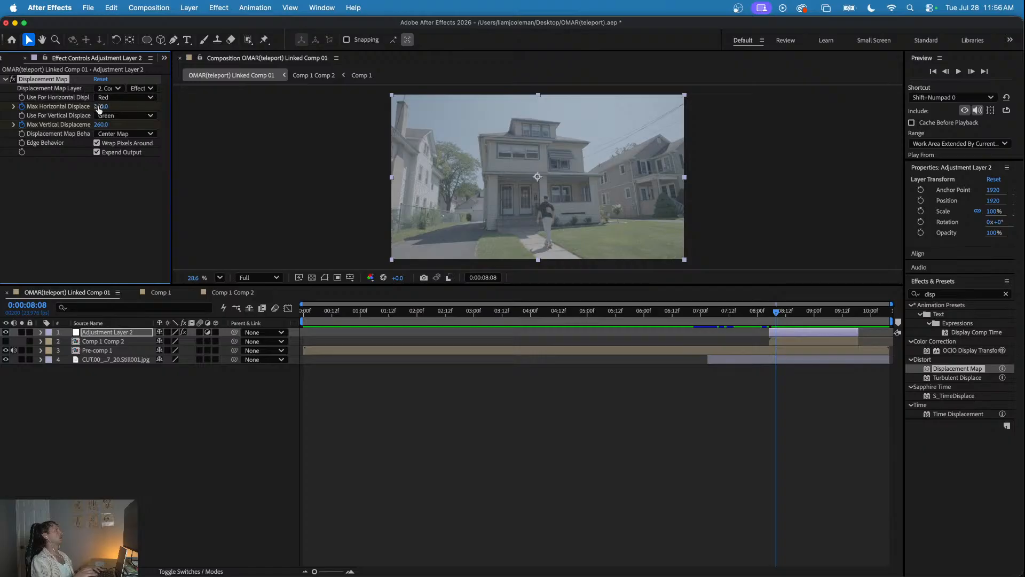
{"action": "key", "text": "Return"}
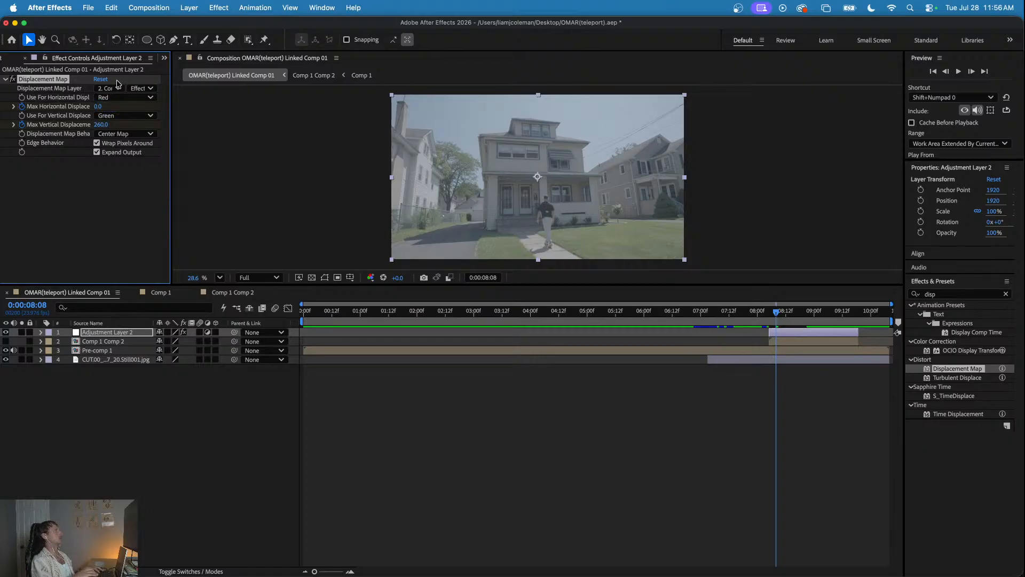
{"action": "left_click", "coordinate": [101, 125]}
{"action": "key", "text": "Return"}
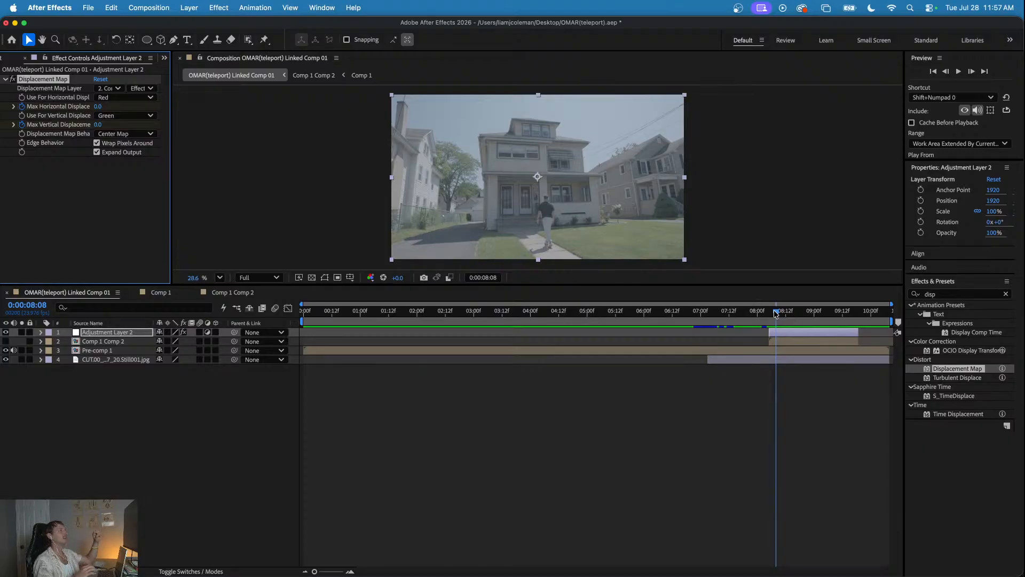
- Preview the animated displacement from 0:00:07:22
{"action": "left_click", "coordinate": [117, 134]}
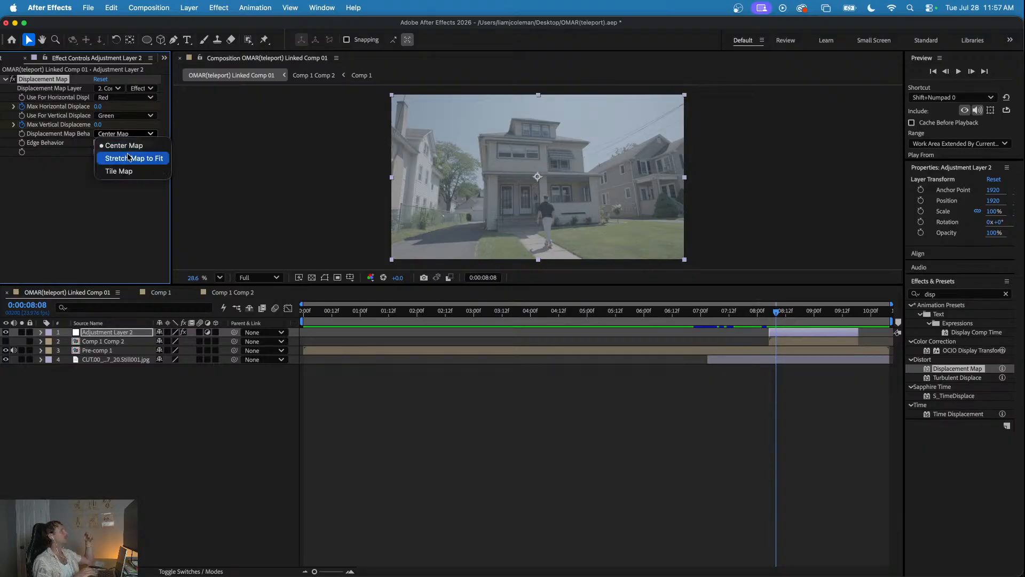
{"action": "left_click", "coordinate": [770, 320]}
{"action": "left_click_drag", "start_coordinate": [772, 313], "coordinate": [752, 312]}
{"action": "key", "text": "space"}
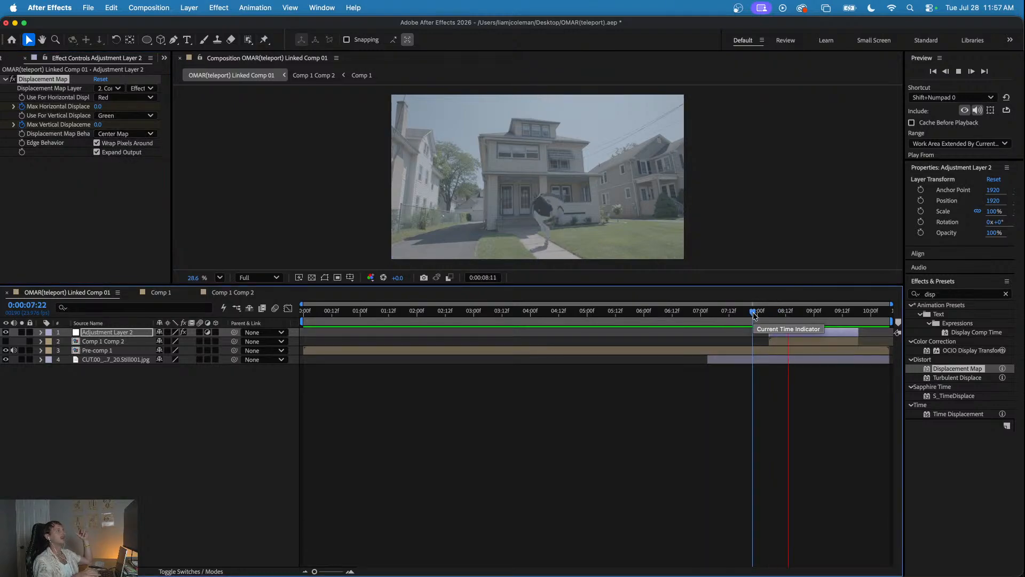
- Reveal Adjustment Layer 2's keyframes, copy both zero-displacement keyframes to about 0:00:09:05, and preview from 0:00:08:05
{"action": "left_click_drag", "start_coordinate": [754, 312], "coordinate": [792, 316]}
{"action": "key", "text": "u"}
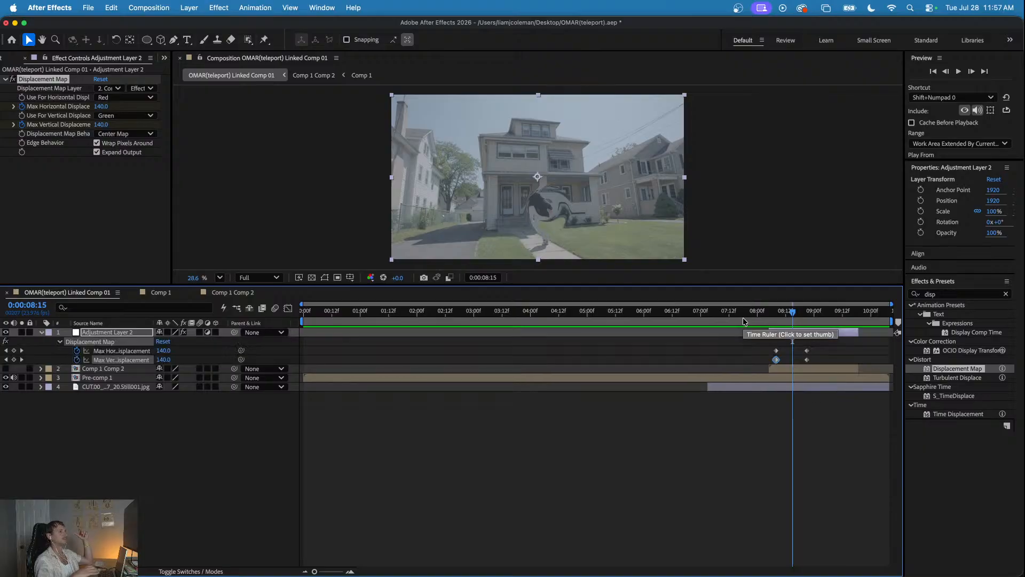
{"action": "left_click_drag", "start_coordinate": [794, 314], "coordinate": [771, 358]}
{"action": "mouse_move", "coordinate": [773, 313]}
{"action": "left_mouse_down"}
{"action": "mouse_move", "coordinate": [826, 321]}
{"action": "mouse_move", "coordinate": [768, 313]}
{"action": "left_mouse_up"}
{"action": "key", "text": "super+v"}
{"action": "key", "text": "space"}
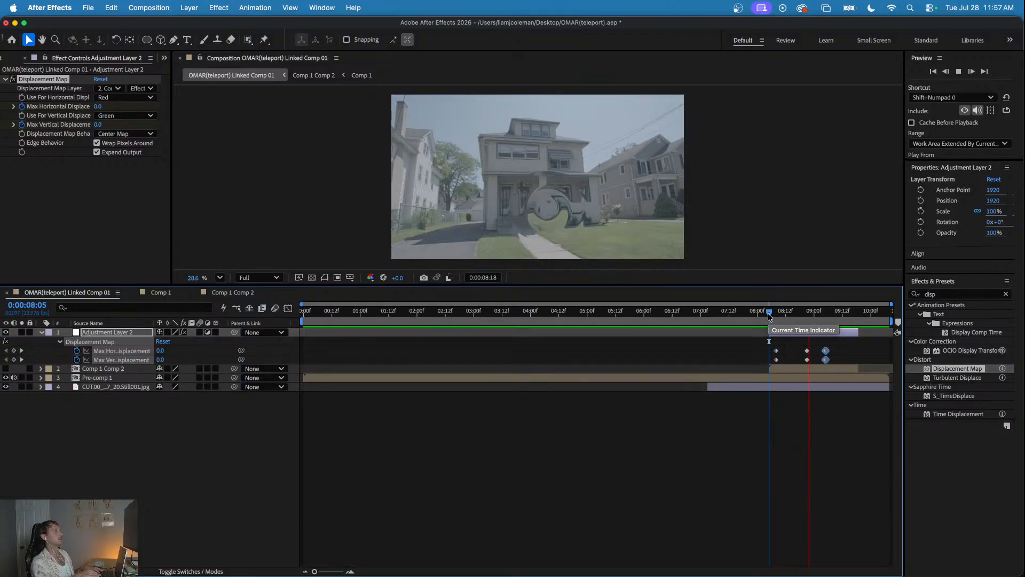
{"action": "key", "text": "space"}
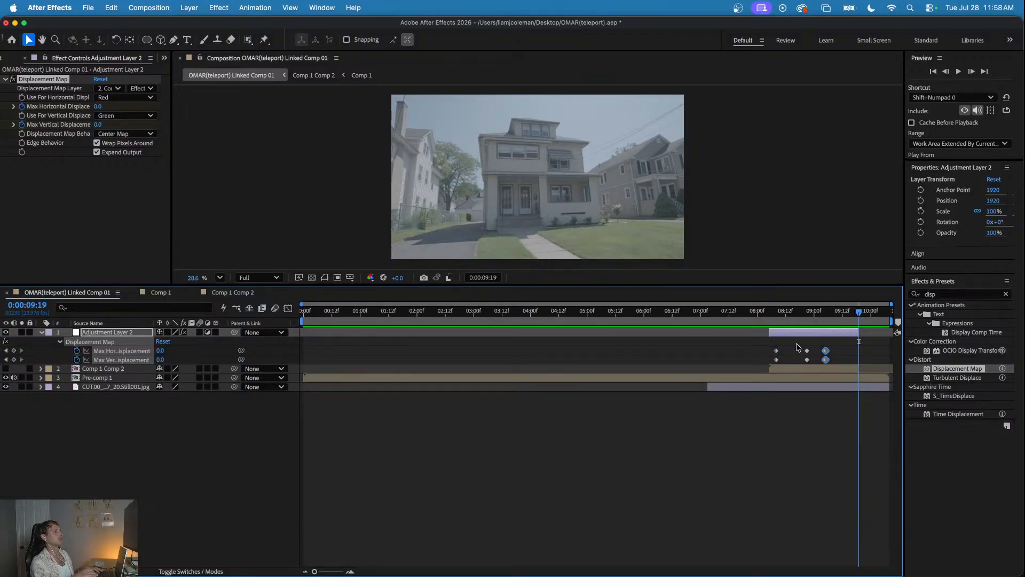
- Apply Easy Ease to all the horizontal and vertical displacement keyframes on Adjustment Layer 2
{"action": "left_click_drag", "start_coordinate": [834, 343], "coordinate": [768, 365]}
{"action": "right_click", "coordinate": [807, 352]}
{"action": "mouse_move", "coordinate": [851, 532]}
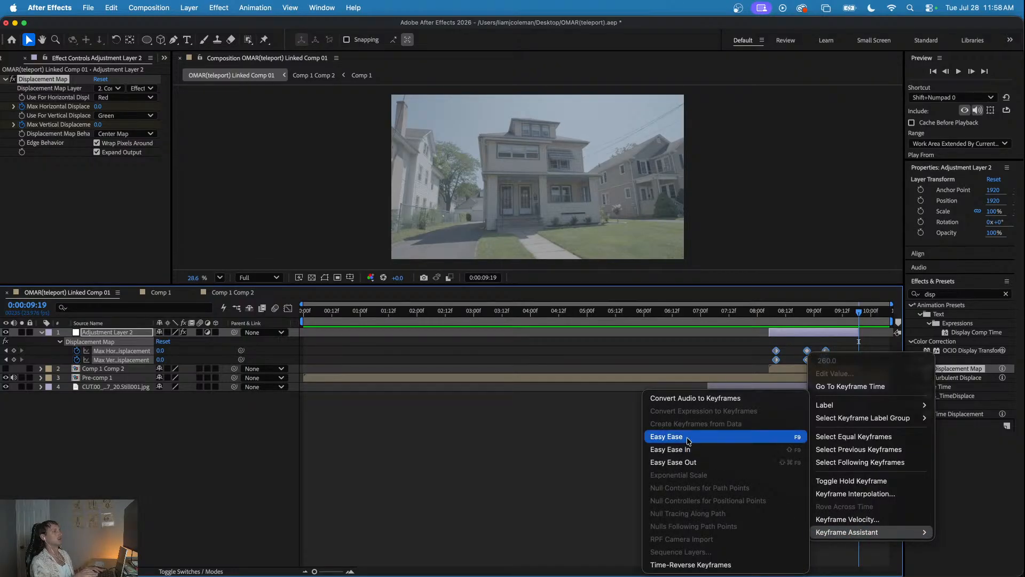
{"action": "left_click", "coordinate": [713, 436]}
- Preview the eased displacement repeatedly from start points between about 0:00:08:04 and 0:00:08:08 to judge its timing
{"action": "left_click", "coordinate": [771, 314]}
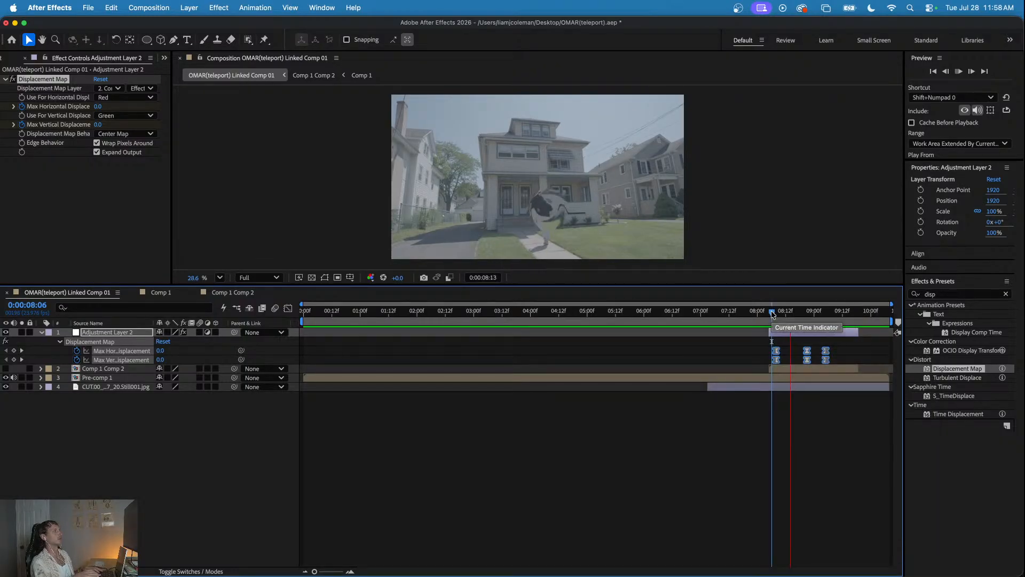
{"action": "left_click", "coordinate": [770, 313]}
{"action": "key", "text": "space"}
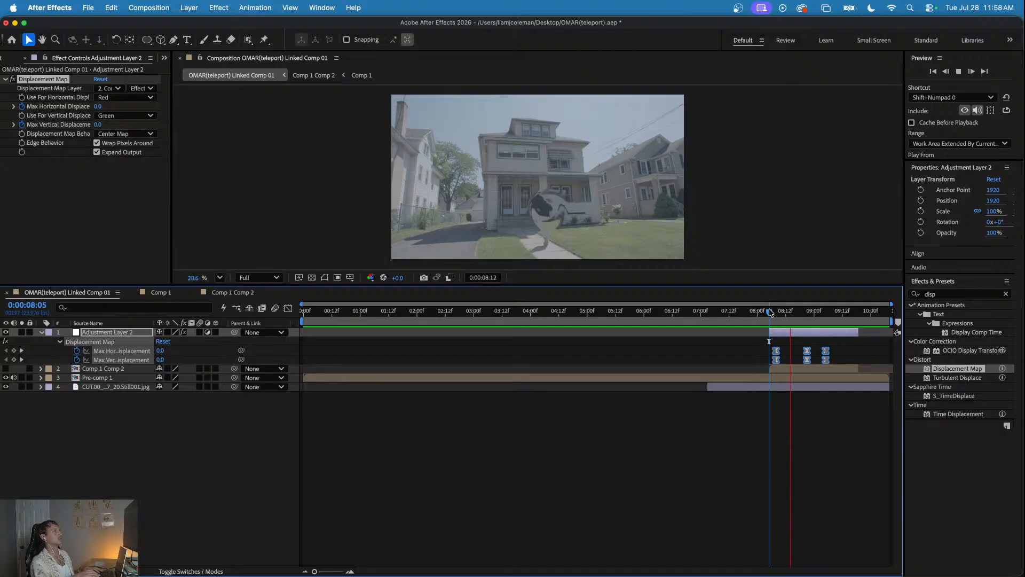
{"action": "left_click", "coordinate": [772, 313]}
{"action": "key", "text": "space"}
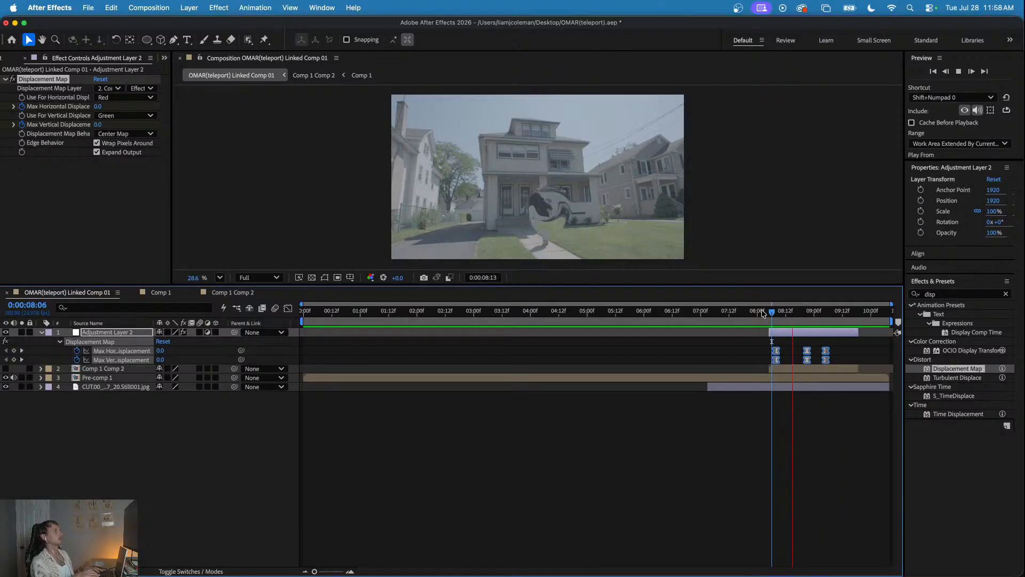
{"action": "left_click", "coordinate": [766, 312]}
{"action": "key", "text": "space"}
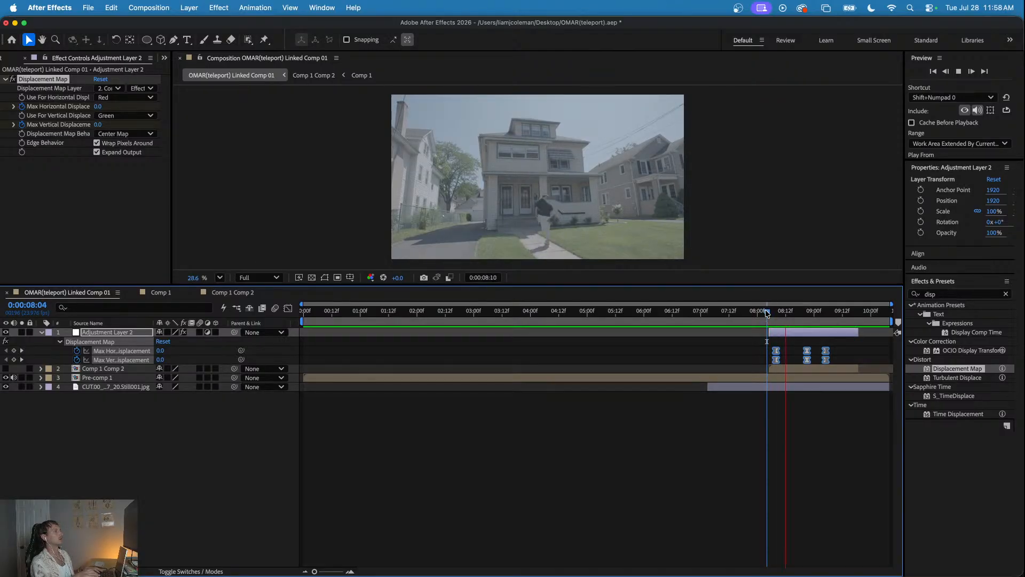
{"action": "left_click", "coordinate": [771, 313]}
{"action": "key", "text": "space"}
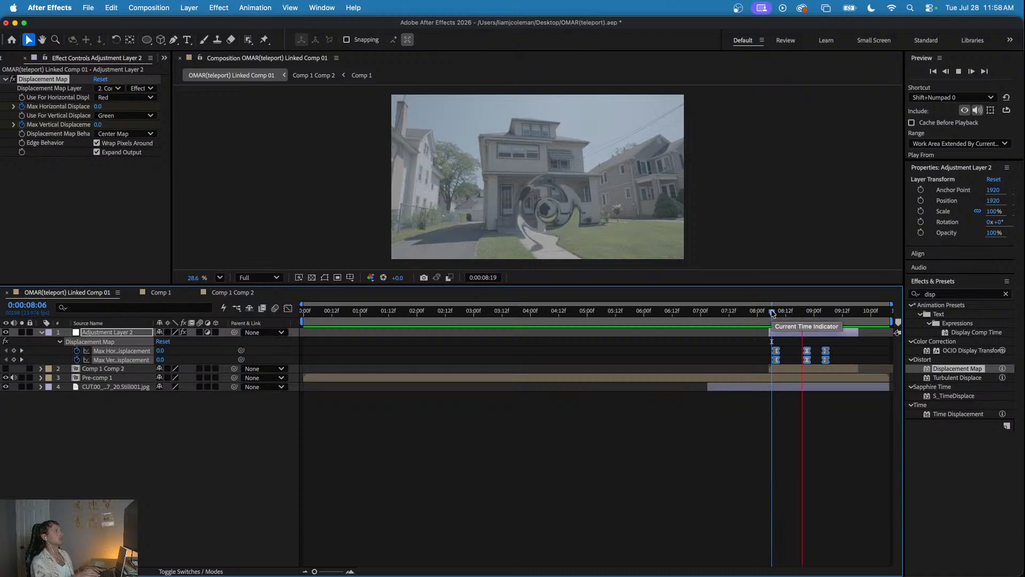
{"action": "left_click", "coordinate": [777, 313]}
{"action": "key", "text": "space"}
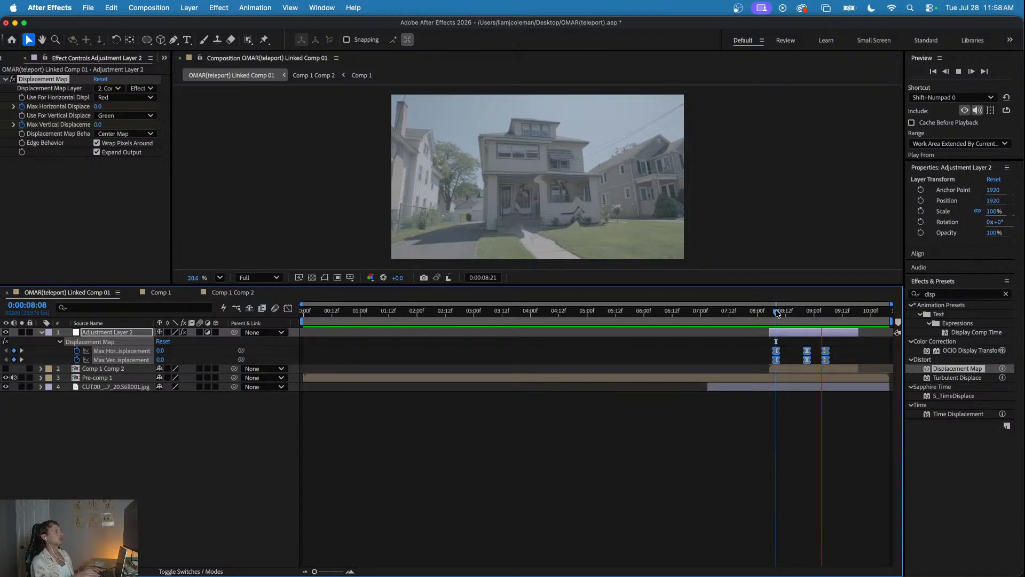
{"action": "left_click", "coordinate": [767, 311]}
{"action": "key", "text": "space"}
{"action": "key", "text": "space"}
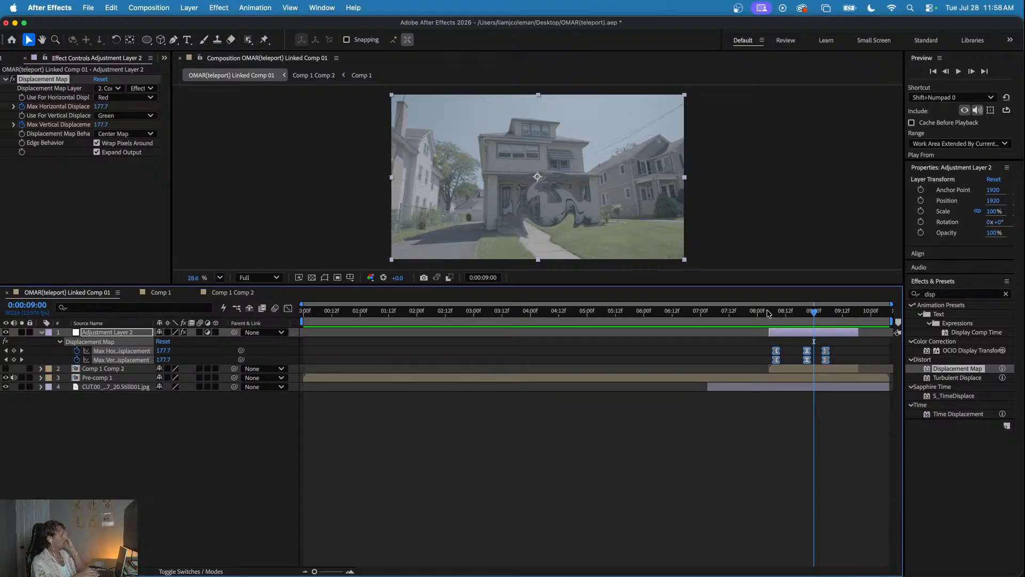
- In the speed graph, lengthen the ease out of both opening displacement keyframes and the middle horizontal one, undoing the last handle adjustment
{"action": "mouse_move", "coordinate": [796, 315]}
{"action": "left_mouse_down"}
{"action": "mouse_move", "coordinate": [777, 312]}
{"action": "mouse_move", "coordinate": [806, 318]}
{"action": "left_mouse_up"}
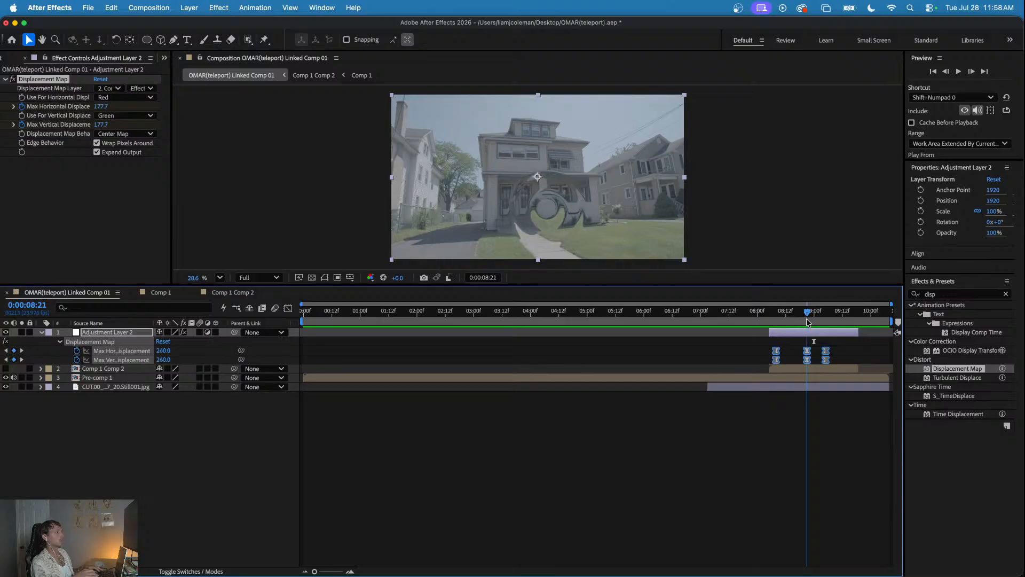
{"action": "left_click", "coordinate": [287, 309]}
{"action": "left_click", "coordinate": [808, 415]}
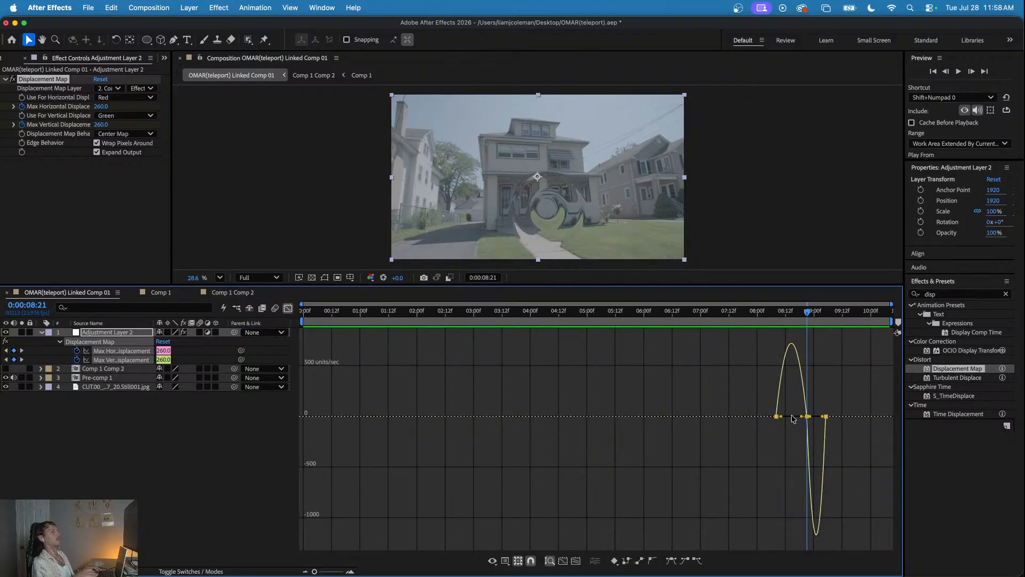
{"action": "left_click_drag", "start_coordinate": [783, 418], "coordinate": [791, 417]}
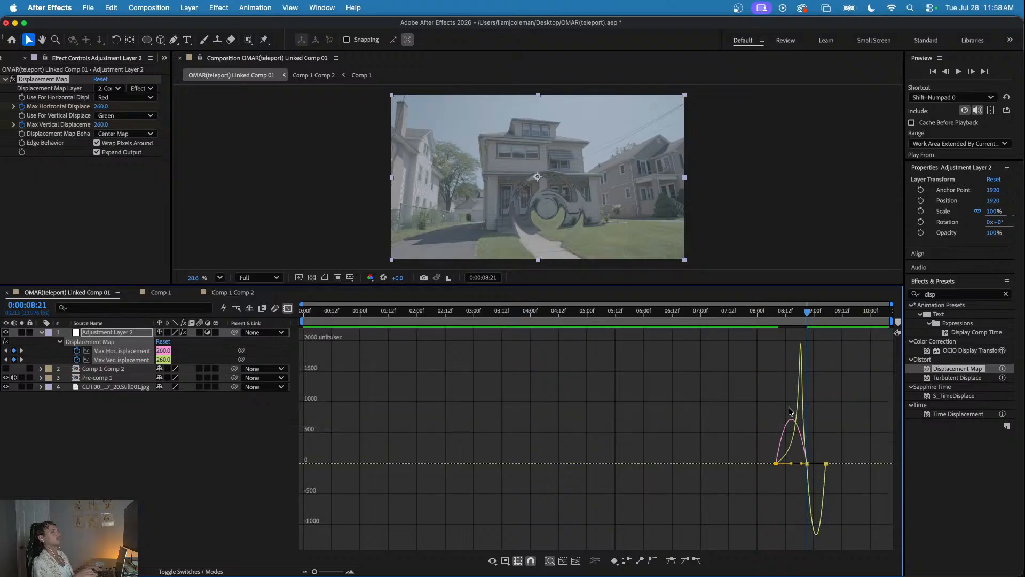
{"action": "left_click", "coordinate": [783, 445]}
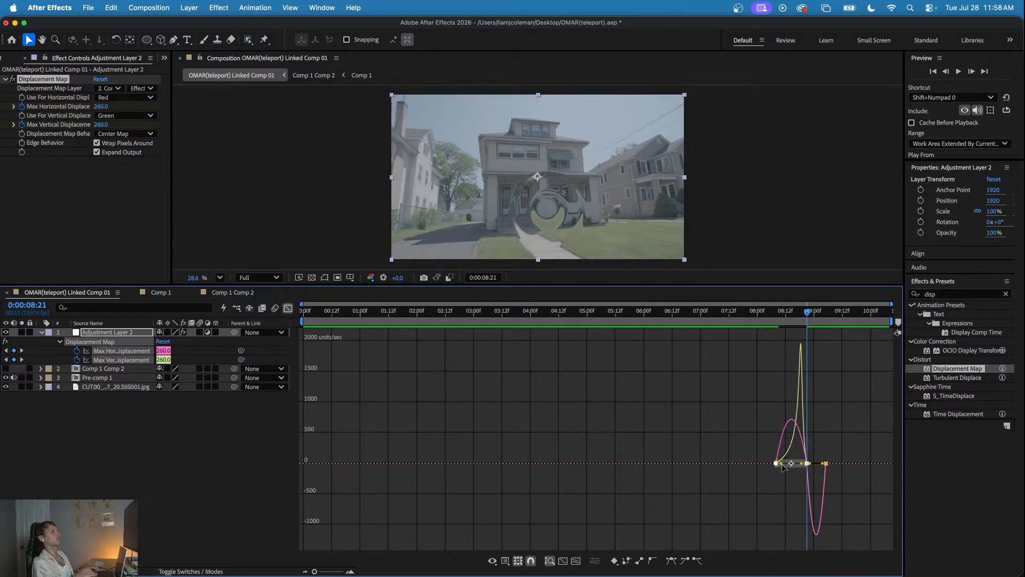
{"action": "left_click_drag", "start_coordinate": [782, 463], "coordinate": [796, 463]}
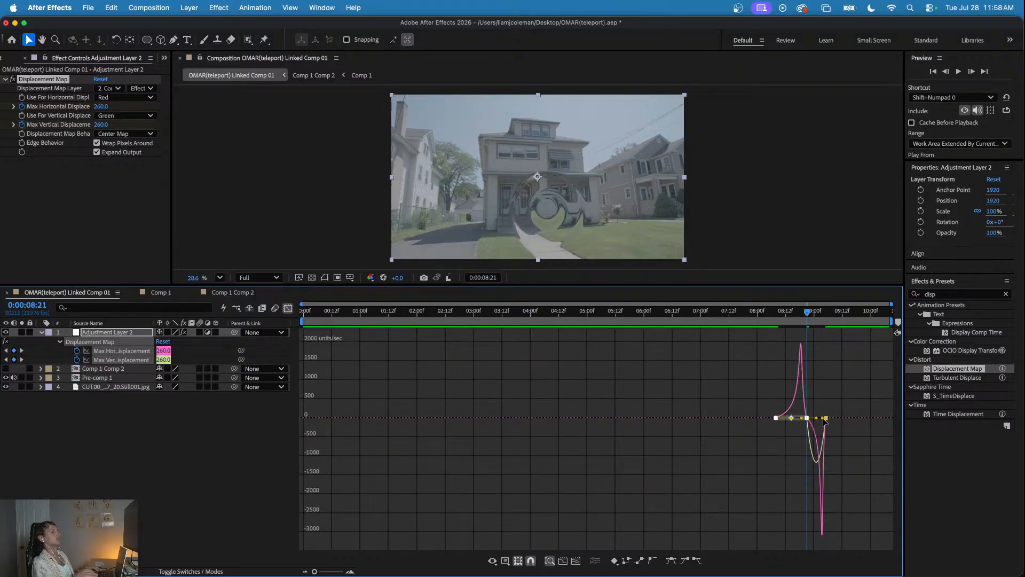
{"action": "left_click_drag", "start_coordinate": [824, 419], "coordinate": [814, 420]}
{"action": "key", "text": "super+z"}
{"action": "left_click", "coordinate": [822, 419]}
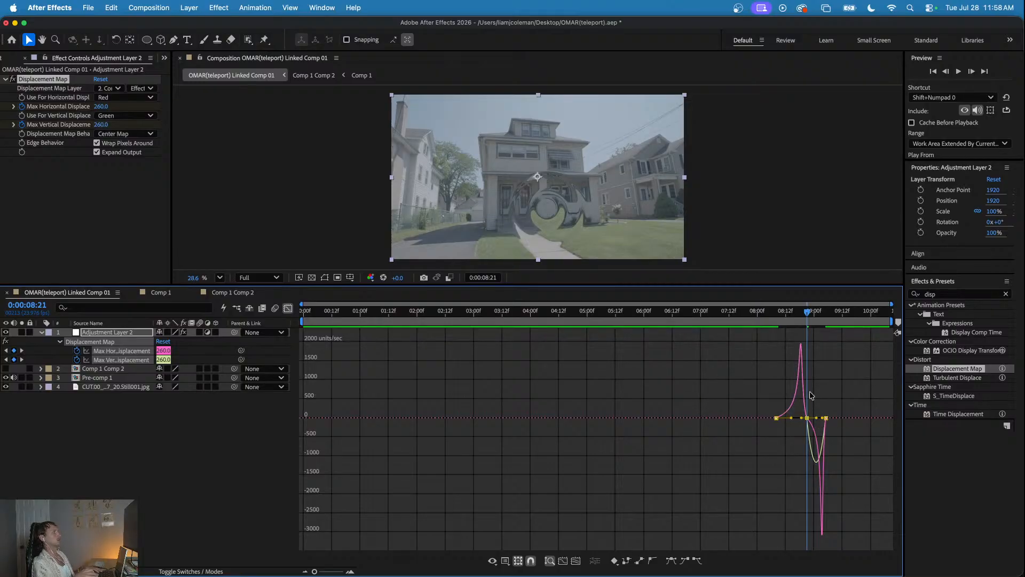
- Preview the reshaped easing from 0:00:08:04, close the graph editor, replay from 0:00:07:21, and stop at 0:00:08:21
{"action": "left_click", "coordinate": [766, 314]}
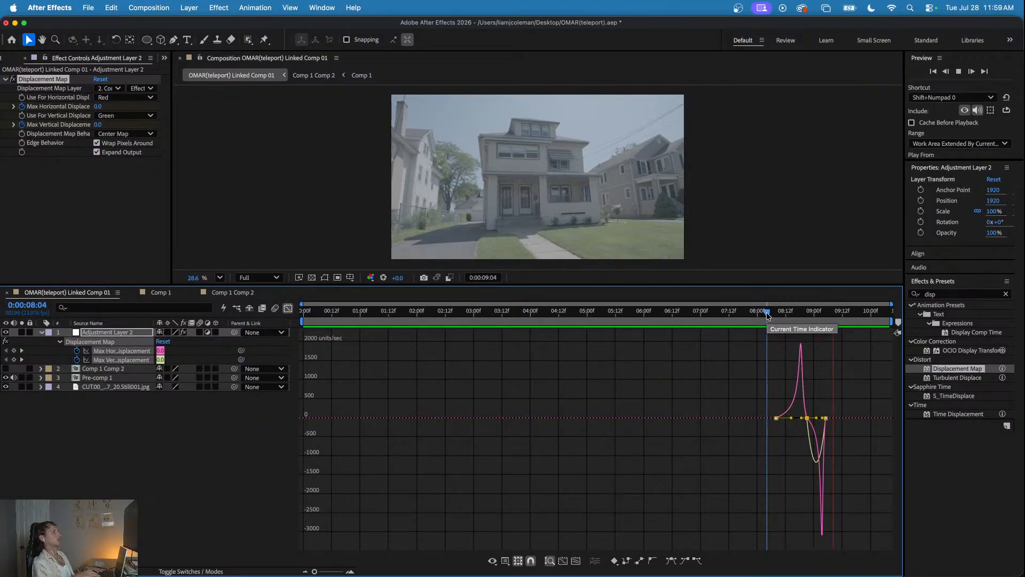
{"action": "key", "text": "space"}
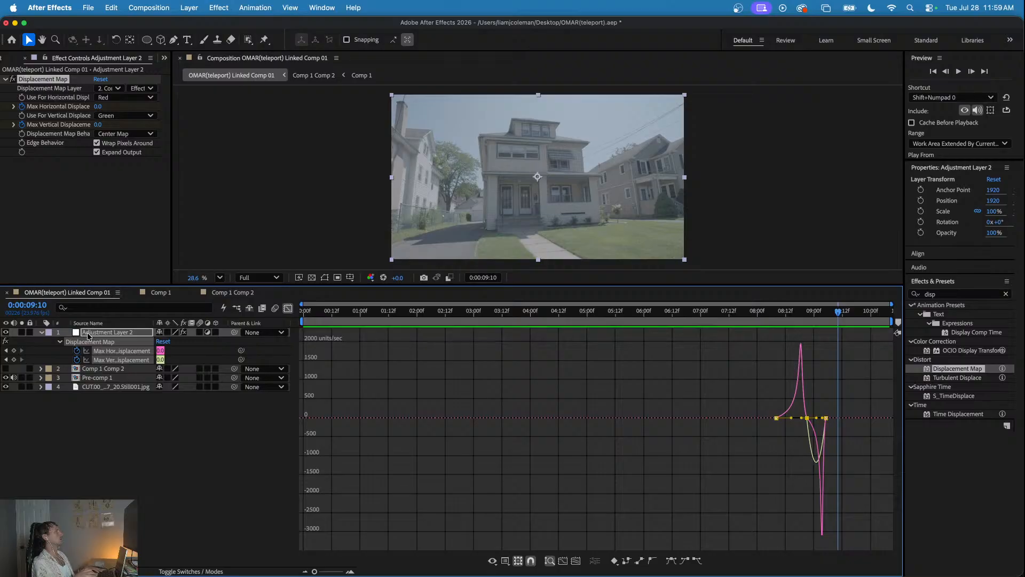
{"action": "left_click", "coordinate": [288, 308]}
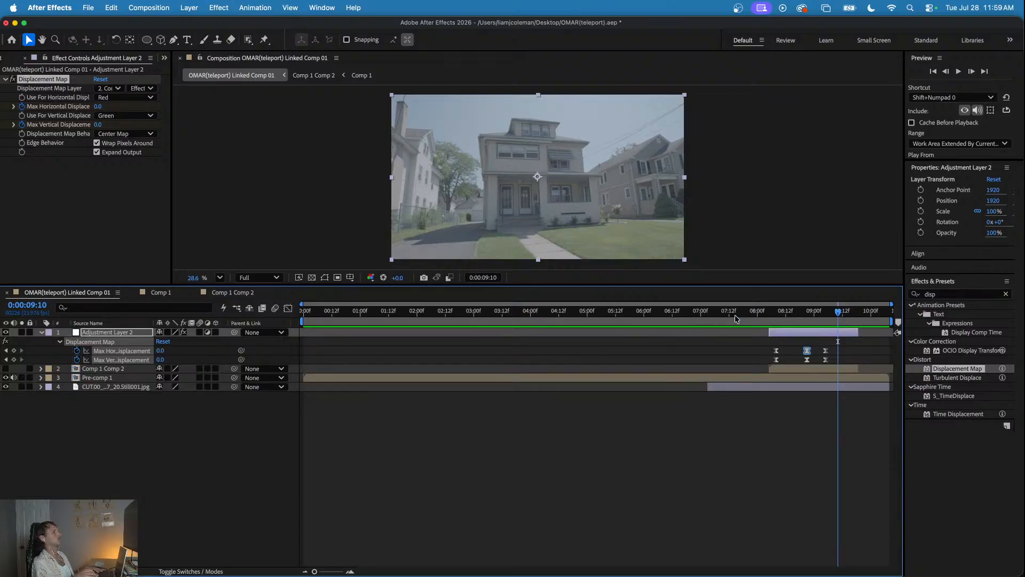
{"action": "left_click", "coordinate": [750, 313]}
{"action": "key", "text": "space"}
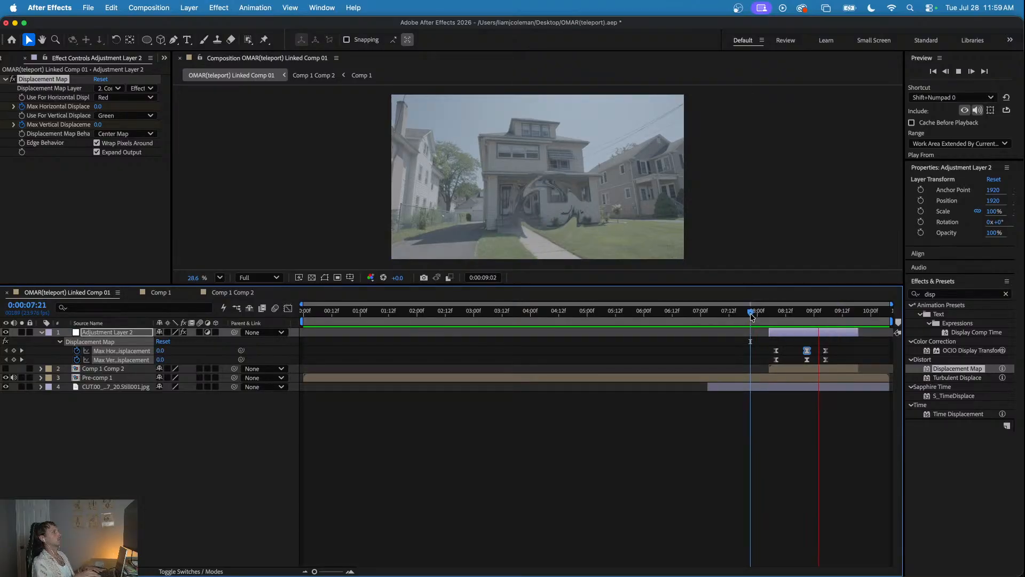
{"action": "left_click_drag", "start_coordinate": [750, 313], "coordinate": [760, 314]}
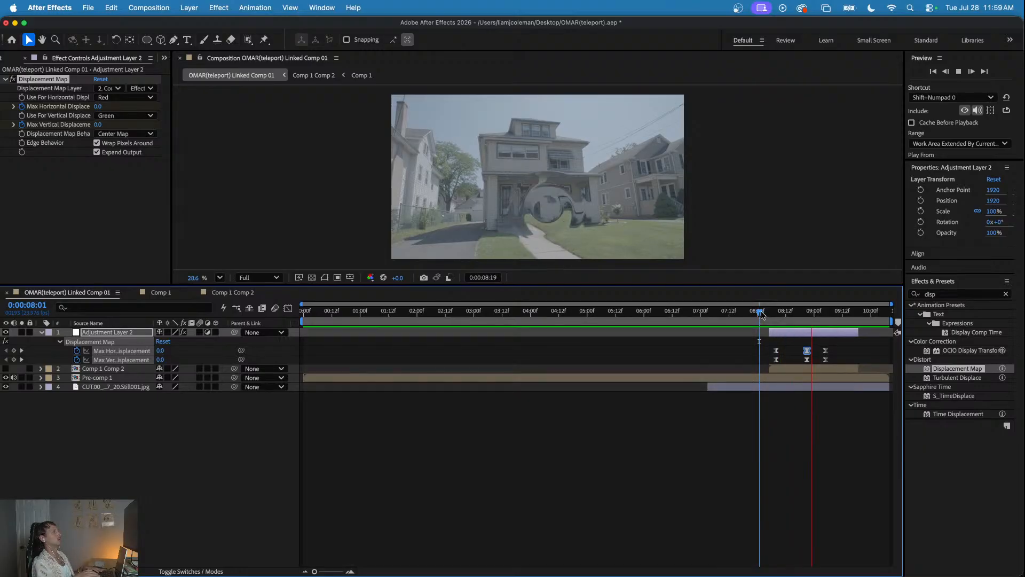
{"action": "left_click_drag", "start_coordinate": [761, 314], "coordinate": [807, 321]}
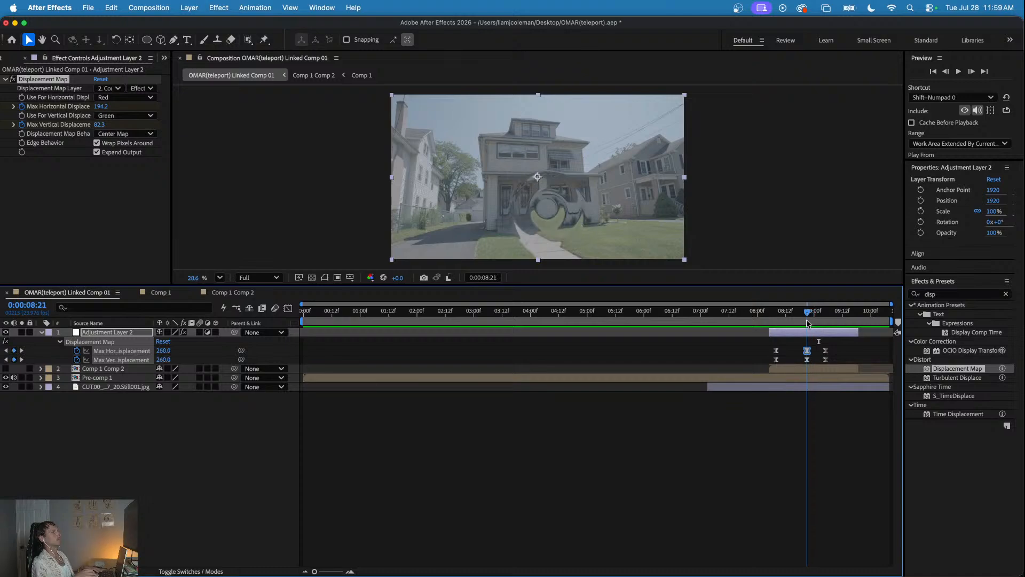
- Inside Comp 1 Comp 2, shift the ring to a horizontal position of about 2026.8, push it back in depth, and check it in the linked comp
{"action": "left_click", "coordinate": [251, 293]}
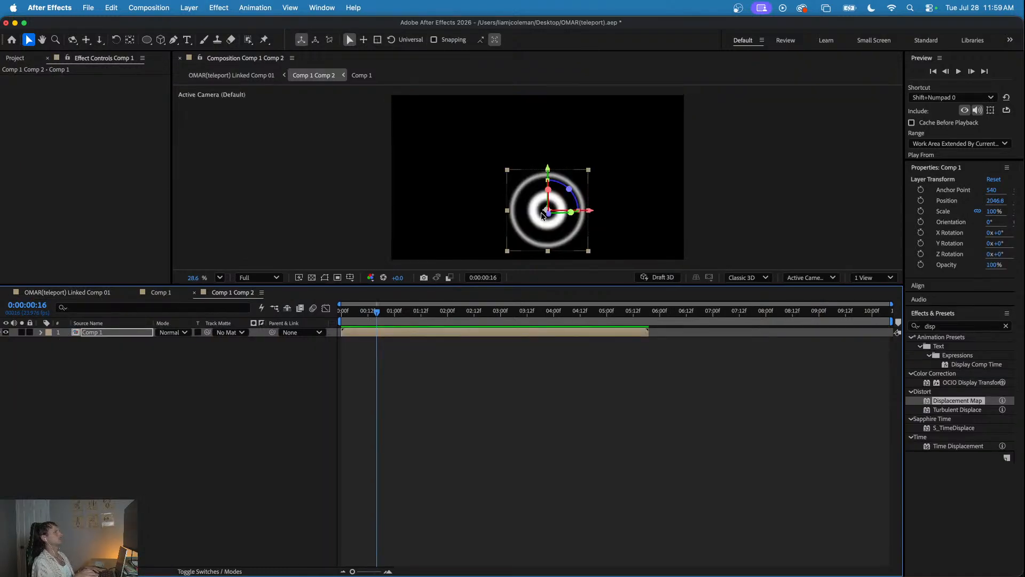
{"action": "left_click_drag", "start_coordinate": [547, 211], "coordinate": [544, 214]}
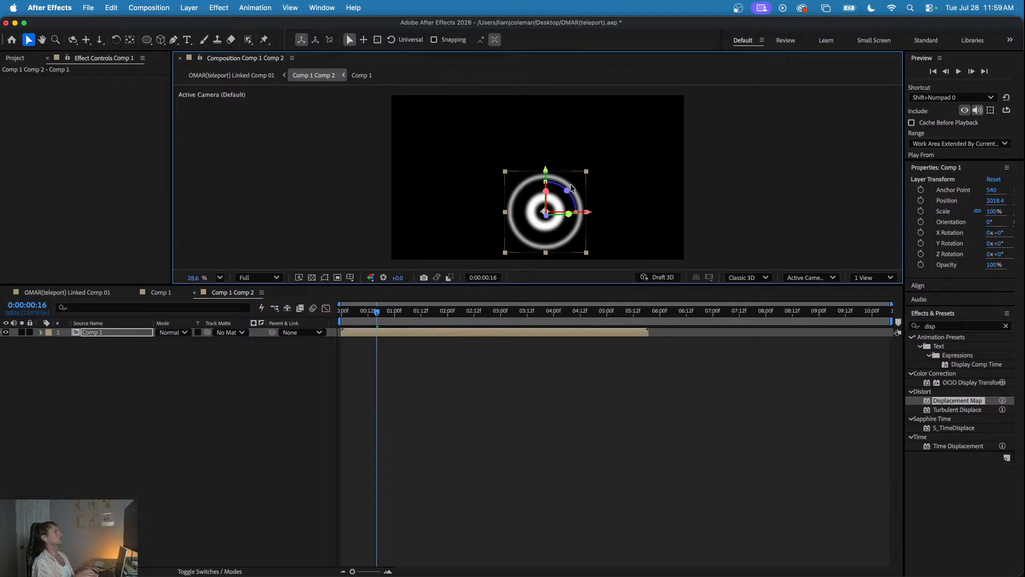
{"action": "left_click_drag", "start_coordinate": [545, 218], "coordinate": [562, 146]}
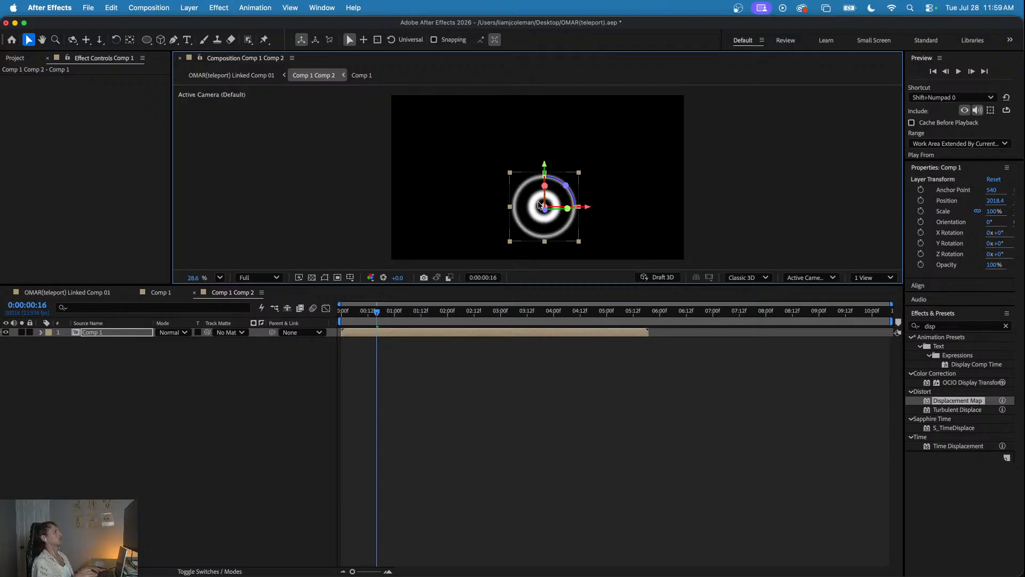
{"action": "left_click_drag", "start_coordinate": [542, 207], "coordinate": [543, 208]}
{"action": "left_click", "coordinate": [96, 292]}
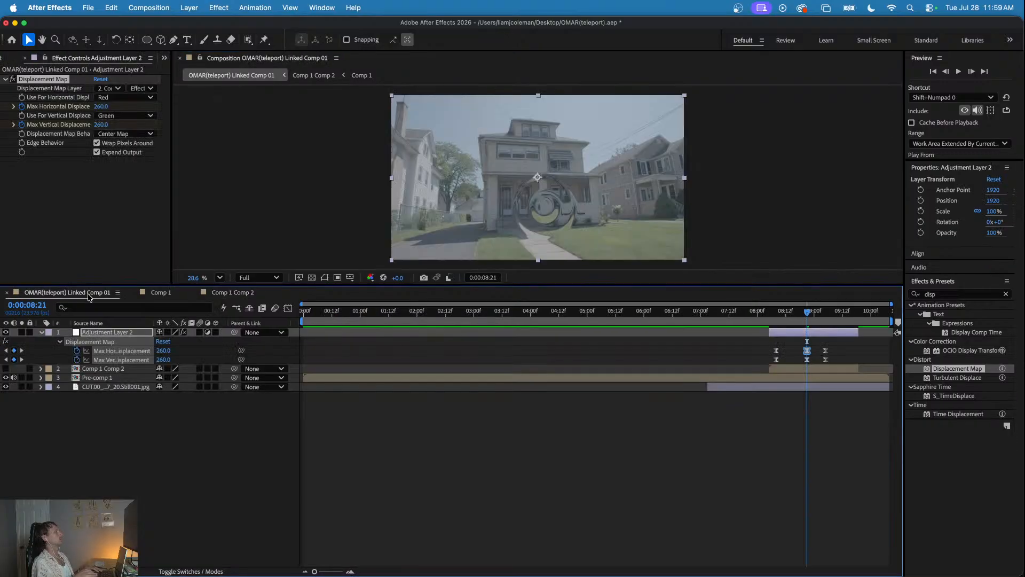
{"action": "left_click_drag", "start_coordinate": [771, 314], "coordinate": [806, 323]}
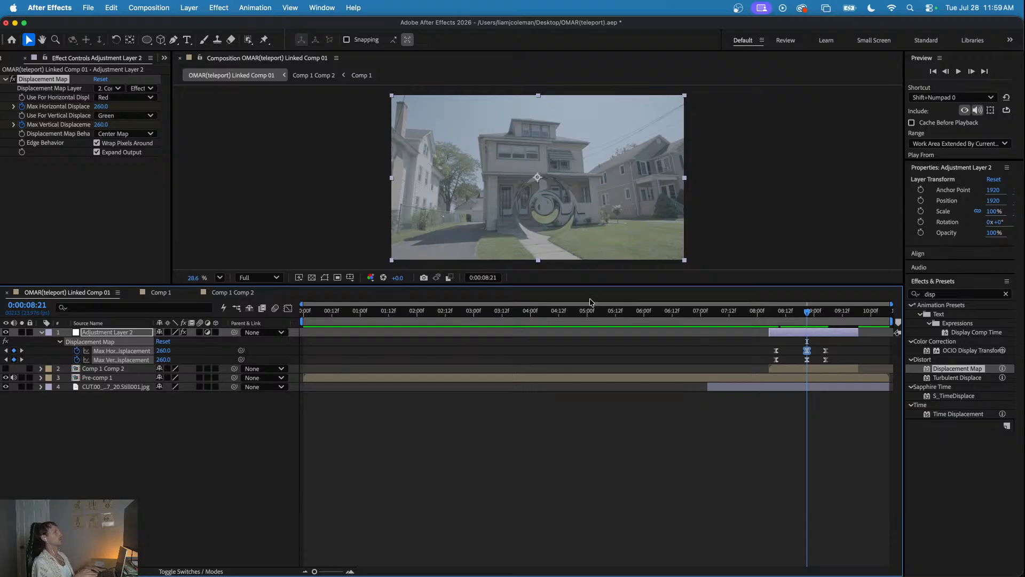
- Inside Comp 1 Comp 2, move the ring slightly lower in the frame
{"action": "left_click", "coordinate": [233, 292]}
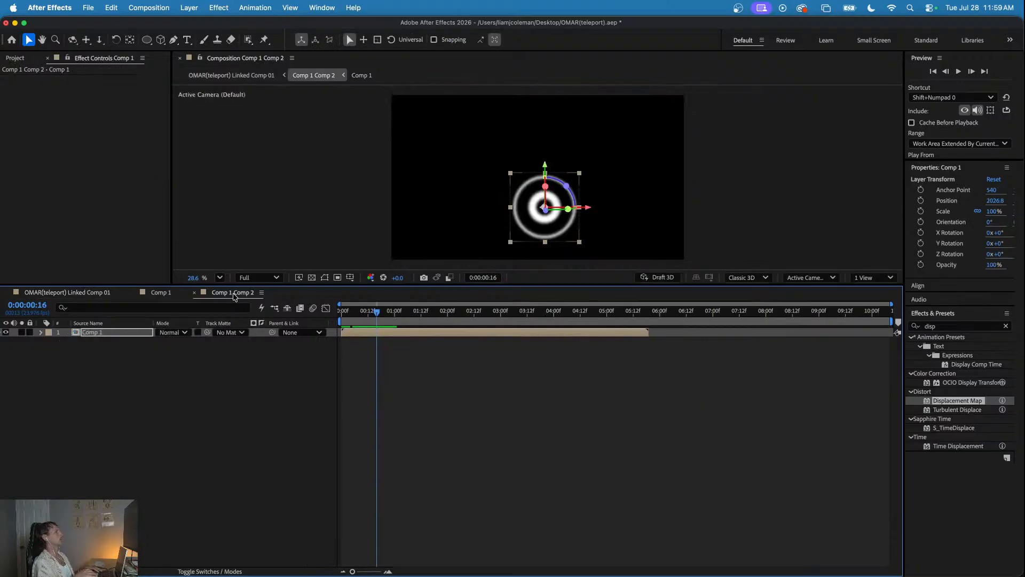
{"action": "left_click", "coordinate": [543, 209]}
{"action": "left_click_drag", "start_coordinate": [543, 209], "coordinate": [543, 214]}
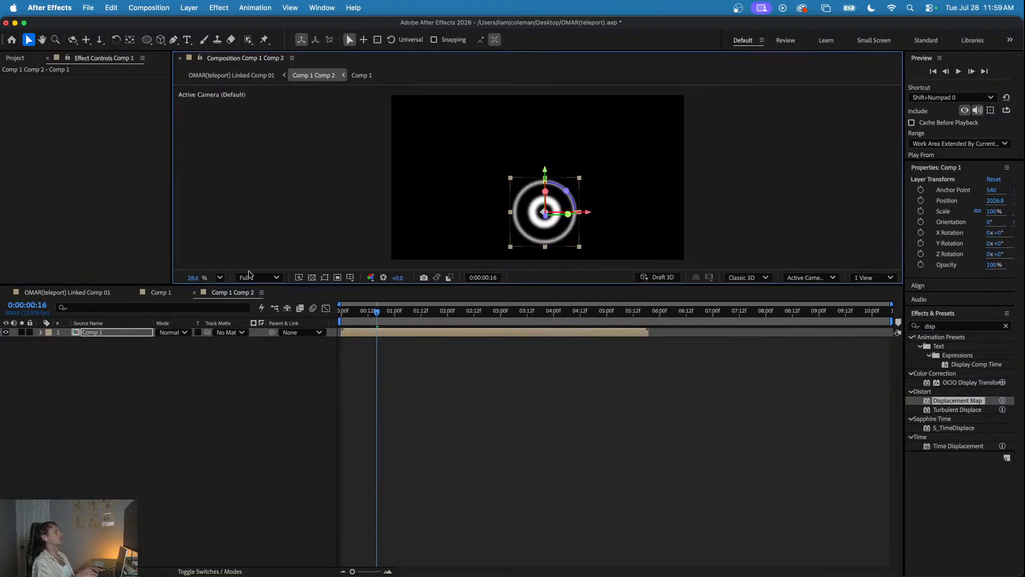
- Preview the lowered ring in the linked comp from about 0:00:08:00 and return to 0:00:08:21
{"action": "left_click", "coordinate": [80, 293]}
{"action": "left_click_drag", "start_coordinate": [801, 316], "coordinate": [757, 313]}
{"action": "key", "text": "space"}
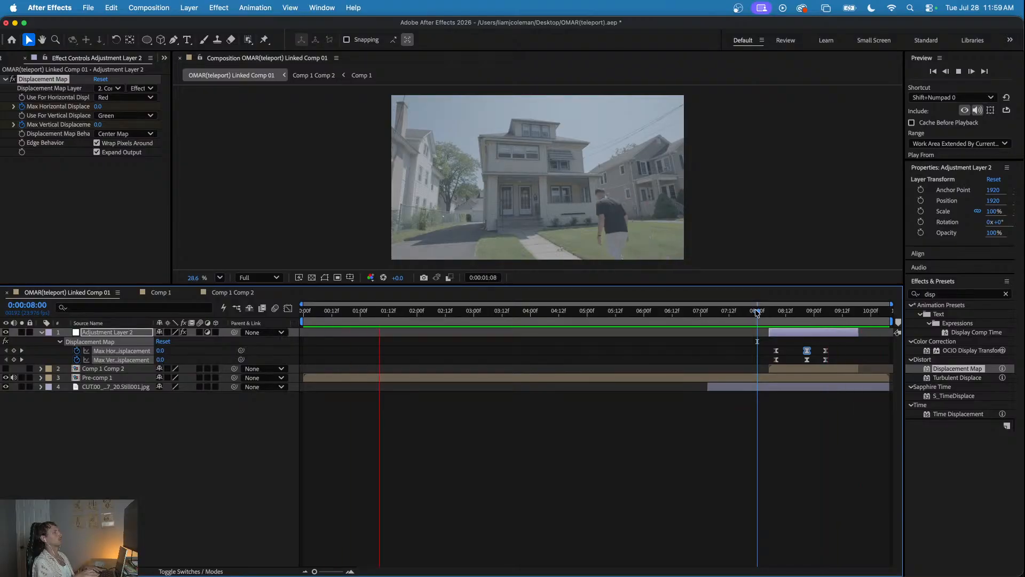
{"action": "left_click", "coordinate": [762, 313]}
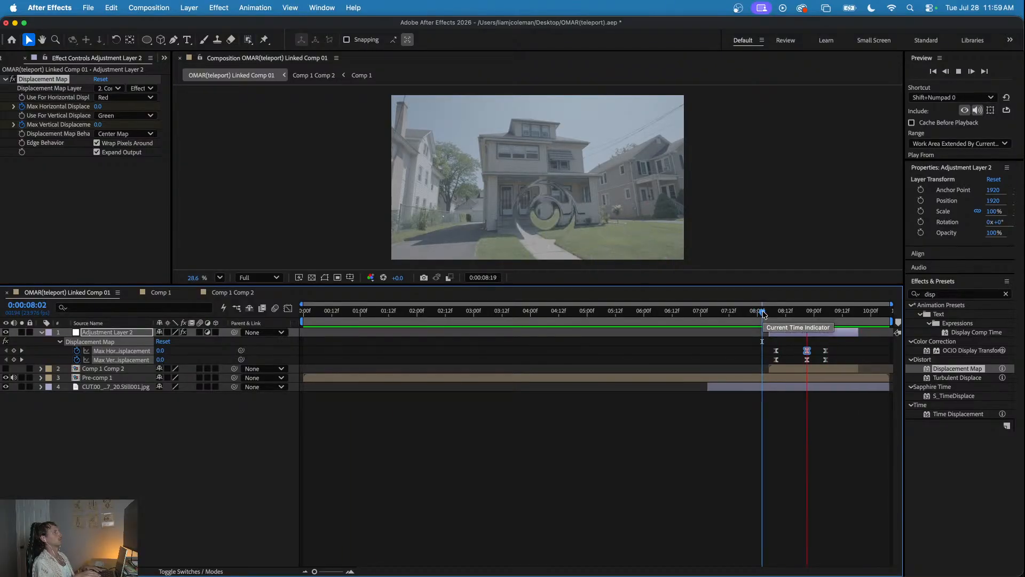
{"action": "key", "text": "space"}
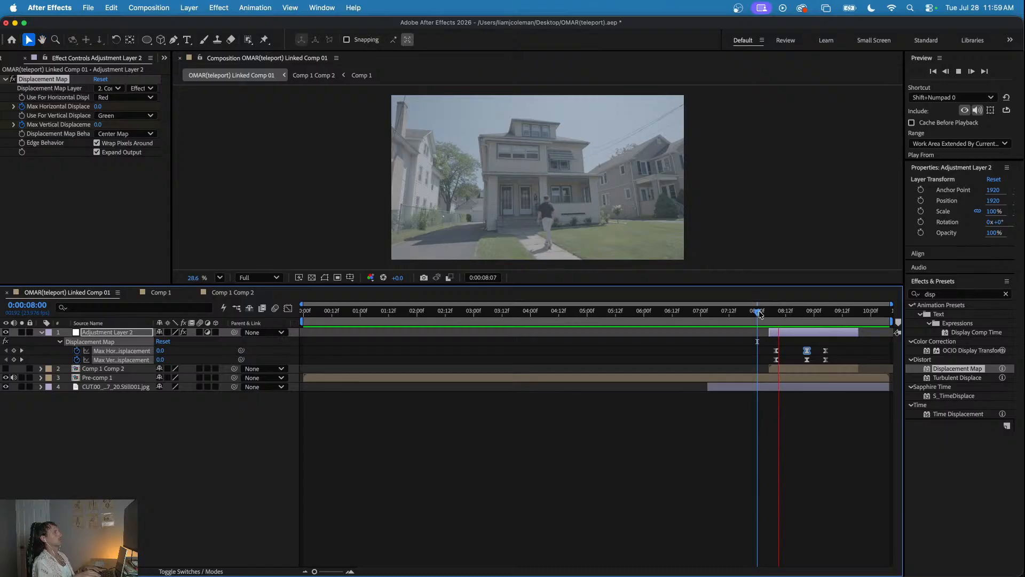
{"action": "key", "text": "space"}
{"action": "left_click_drag", "start_coordinate": [760, 315], "coordinate": [806, 318]}
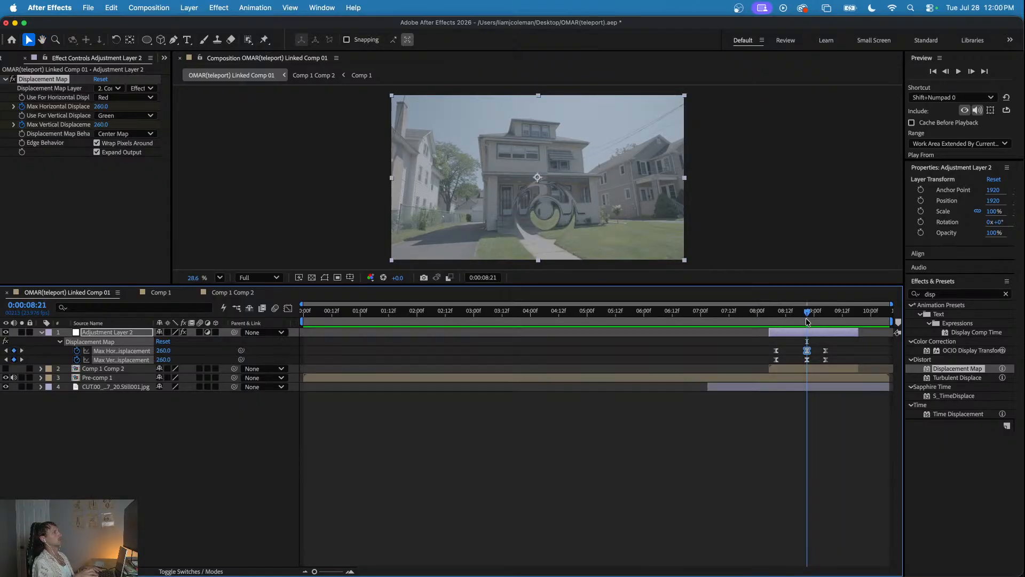
- Return to Comp 1 Comp 2 and search the effects for "chromat"
{"action": "left_click", "coordinate": [233, 294]}
{"action": "left_click_drag", "start_coordinate": [449, 311], "coordinate": [483, 317]}
{"action": "left_click", "coordinate": [944, 328]}
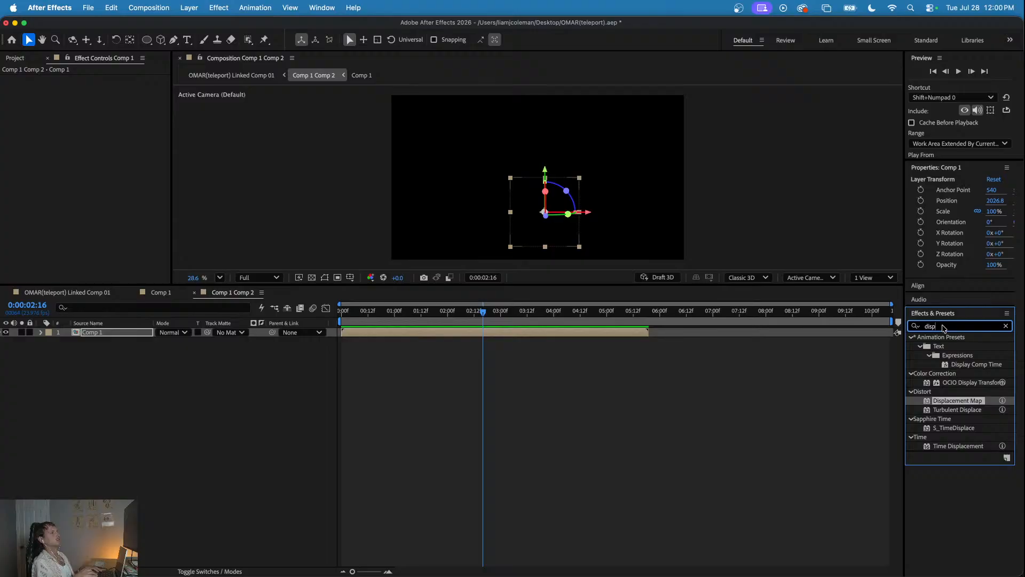
{"action": "type", "text": "chromatuc"}
{"action": "key", "text": "BackSpace"}
{"action": "key", "text": "BackSpace"}
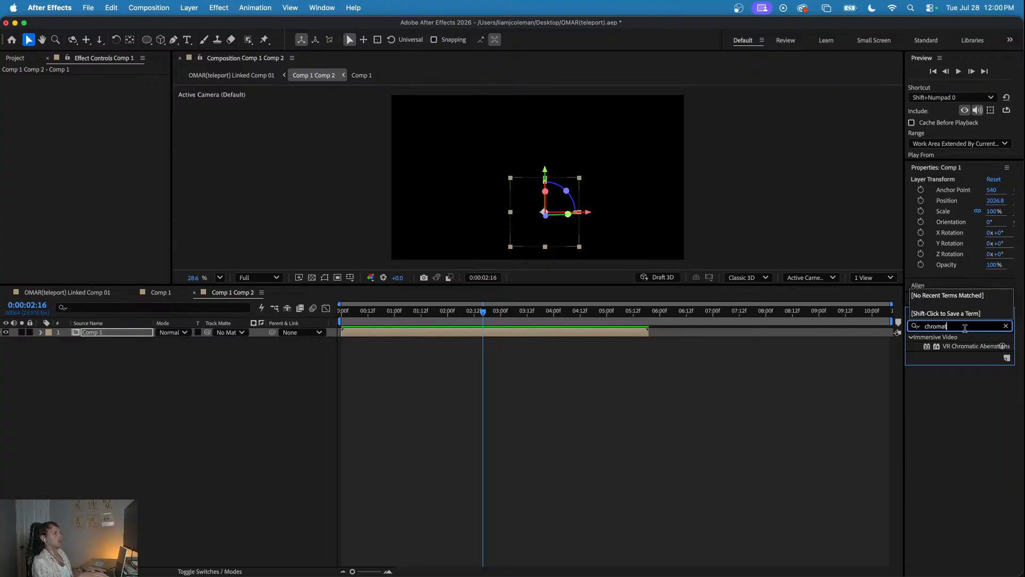
- Try VR Chromatic Aberrations on the ring's Comp 1 layer, check it in the linked comp, and delete the effect
{"action": "left_click_drag", "start_coordinate": [965, 344], "coordinate": [545, 334]}
{"action": "left_click_drag", "start_coordinate": [484, 314], "coordinate": [461, 320]}
{"action": "left_click", "coordinate": [86, 292]}
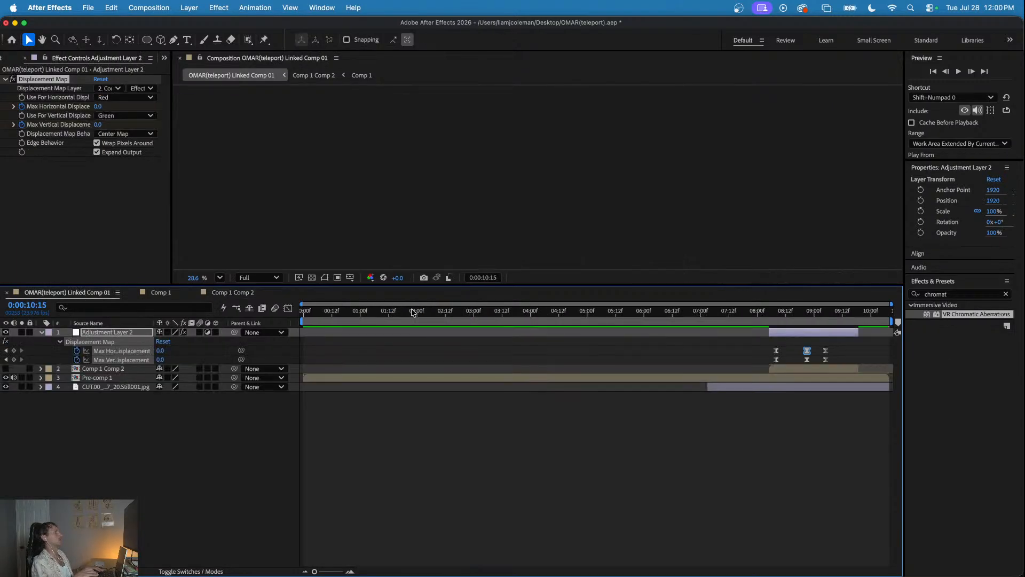
{"action": "left_click_drag", "start_coordinate": [734, 315], "coordinate": [802, 320]}
{"action": "left_click", "coordinate": [233, 292]}
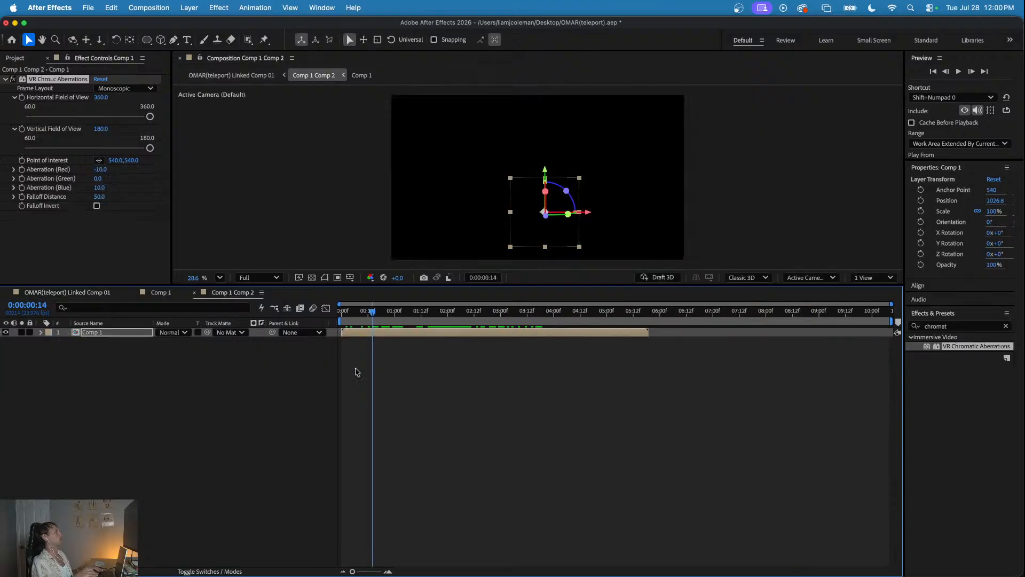
{"action": "left_click", "coordinate": [49, 81]}
{"action": "key", "text": "Delete"}
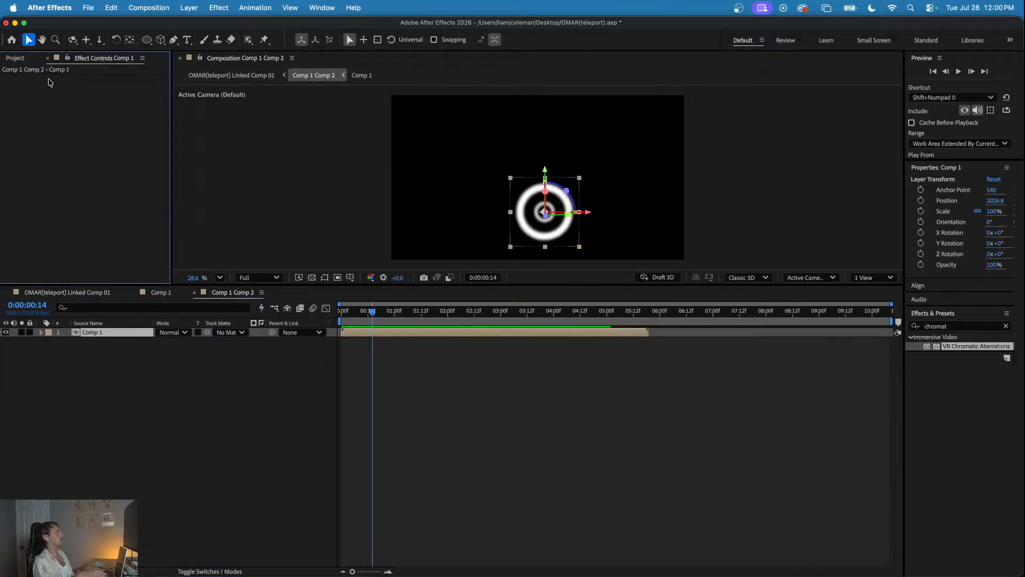
- In the linked comp at 0:00:08:21, apply VR Chromatic Aberrations to Pre-comp 1 and keyframe its three aberration channels and Falloff Distance
{"action": "left_click", "coordinate": [67, 292]}
{"action": "left_click_drag", "start_coordinate": [546, 313], "coordinate": [809, 338]}
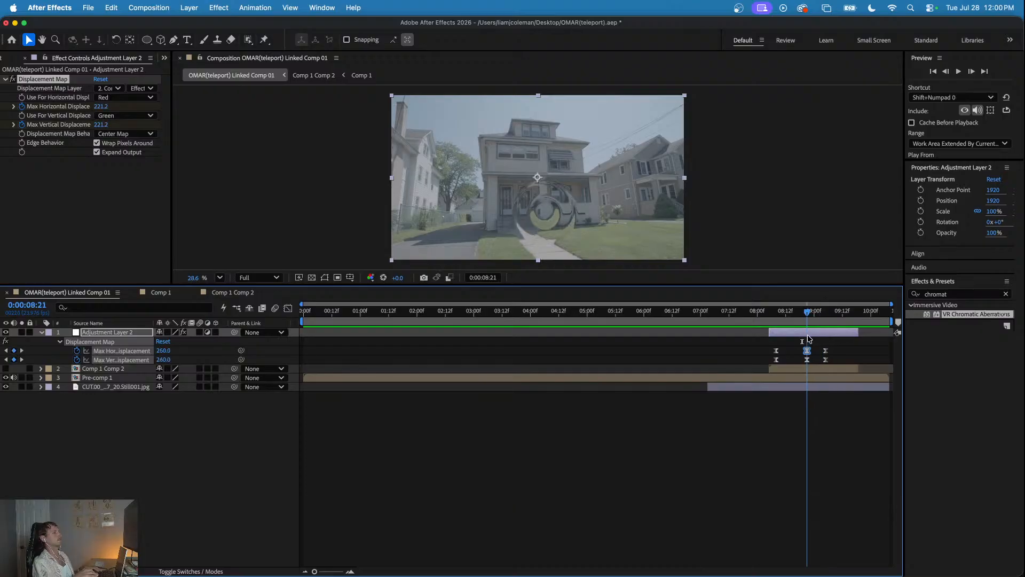
{"action": "left_click", "coordinate": [784, 368]}
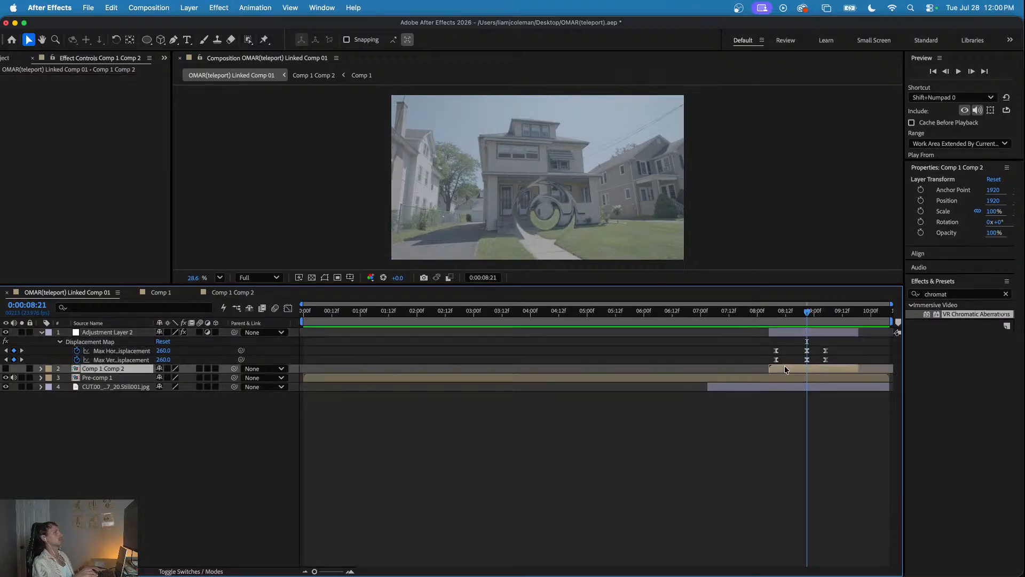
{"action": "left_click", "coordinate": [782, 377]}
{"action": "left_click_drag", "start_coordinate": [948, 316], "coordinate": [825, 376]}
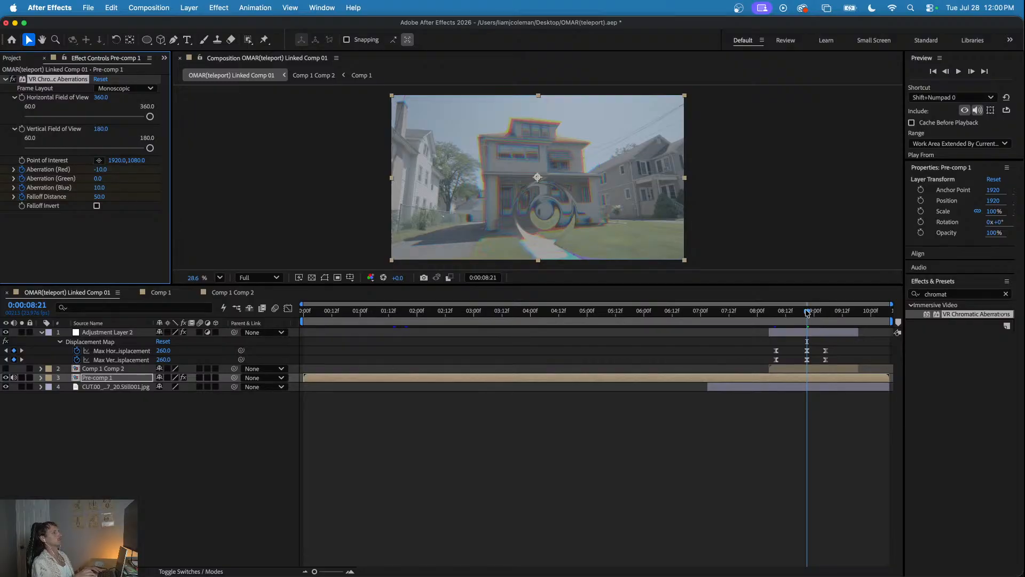
{"action": "key", "text": "u"}
- At 0:00:08:08, set Aberration (Red), Aberration (Blue) and Falloff Distance to 0 on Pre-comp 1
{"action": "left_click_drag", "start_coordinate": [807, 312], "coordinate": [776, 315]}
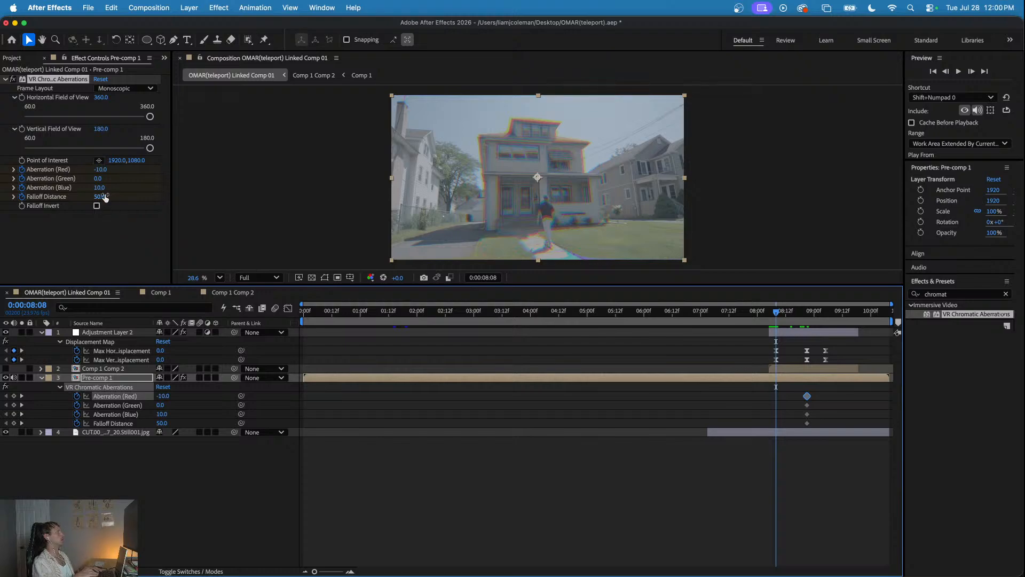
{"action": "left_click", "coordinate": [100, 169]}
{"action": "type", "text": "0"}
{"action": "key", "text": "Return"}
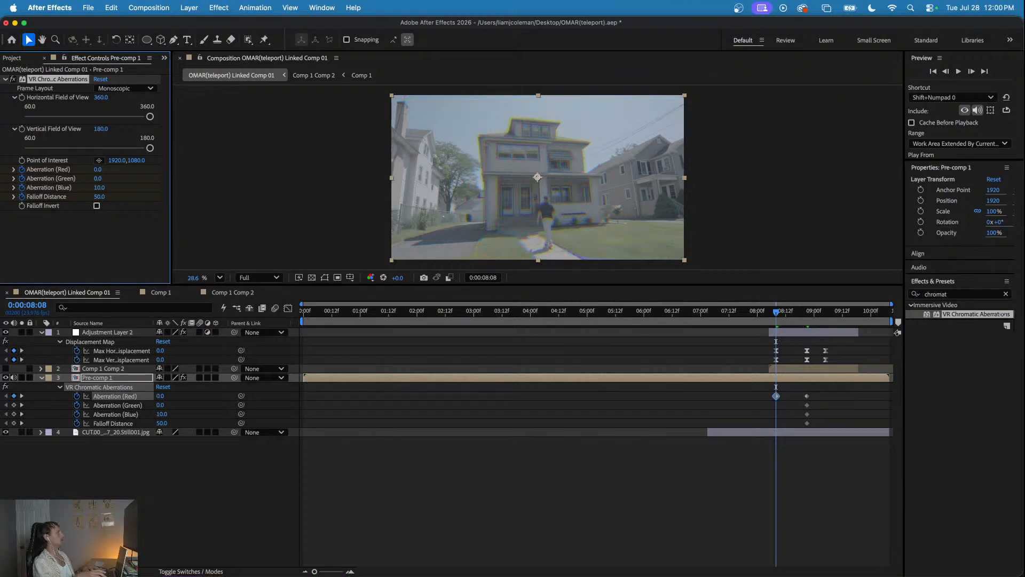
{"action": "type", "text": "0"}
{"action": "key", "text": "Return"}
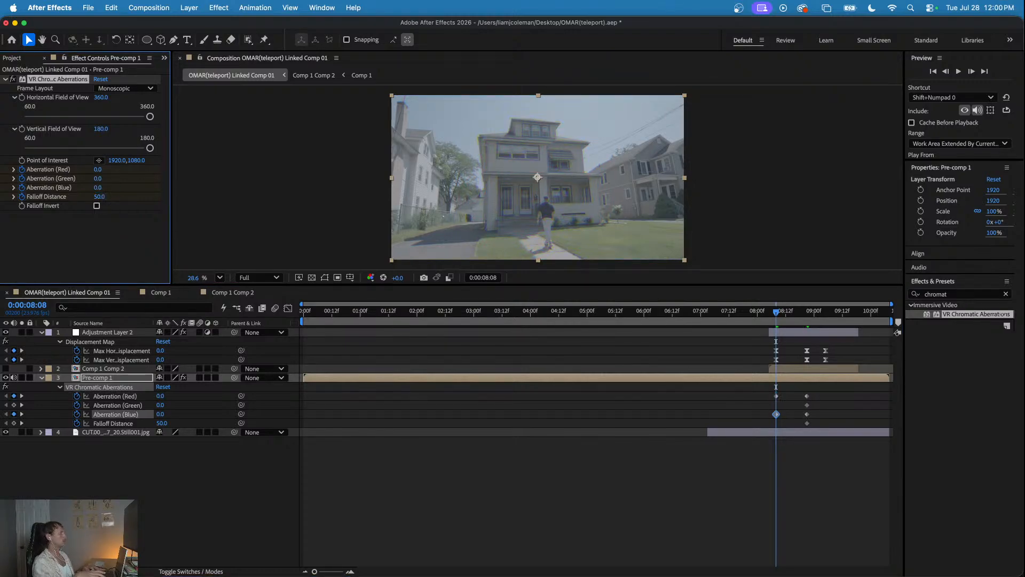
{"action": "type", "text": "0"}
{"action": "key", "text": "Return"}
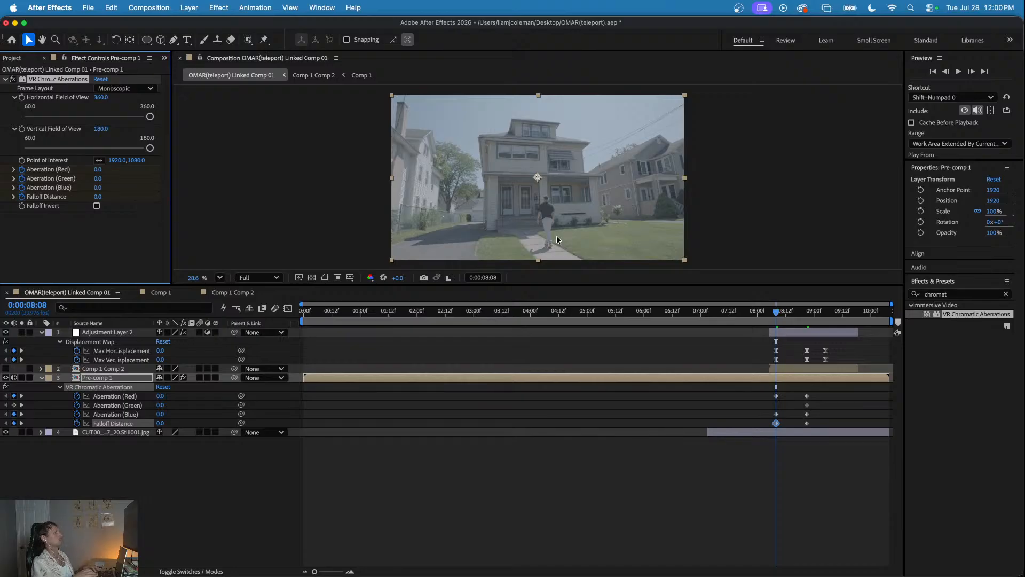
- Copy the zero-value red, blue and falloff keyframes from 0:00:08:08 to 0:00:09:05
{"action": "left_click", "coordinate": [825, 312]}
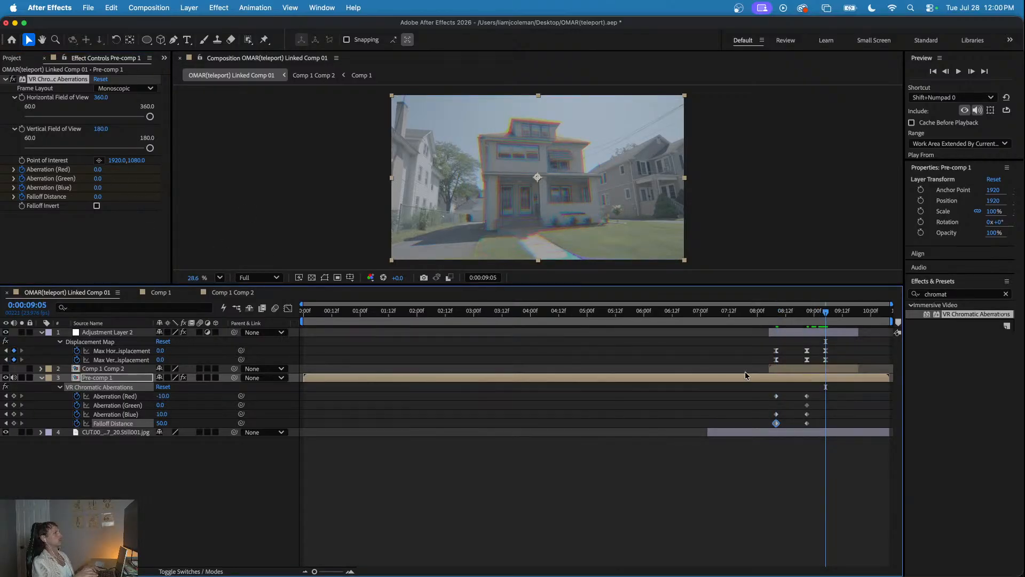
{"action": "left_click_drag", "start_coordinate": [769, 390], "coordinate": [787, 424]}
{"action": "key", "text": "super+c"}
{"action": "key", "text": "super+v"}
- Preview the animated chromatic aberration from about 0:00:08:05 and stop at the peak frame, 0:00:08:21
{"action": "left_click", "coordinate": [772, 311]}
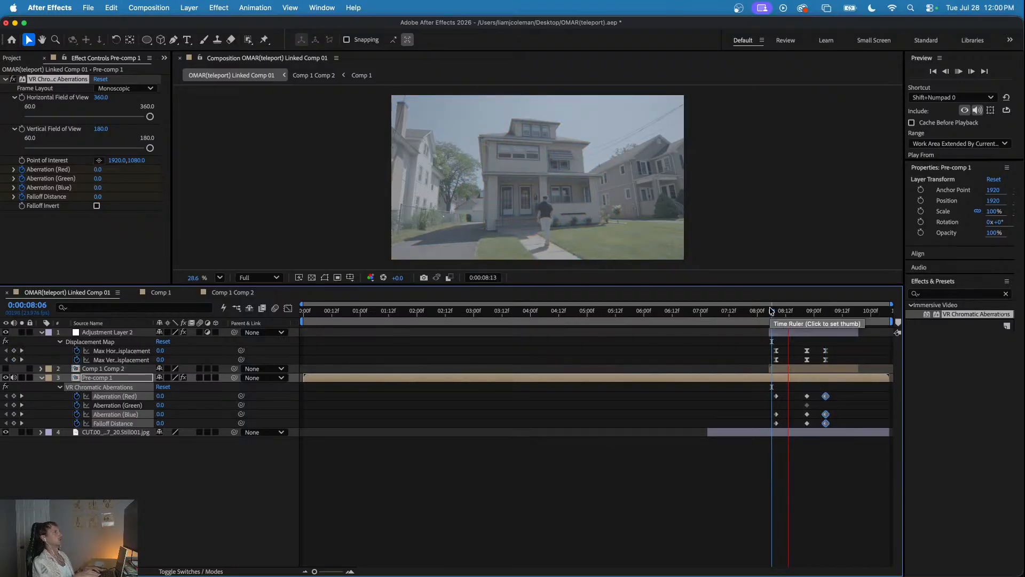
{"action": "left_click", "coordinate": [770, 311]}
{"action": "key", "text": "space"}
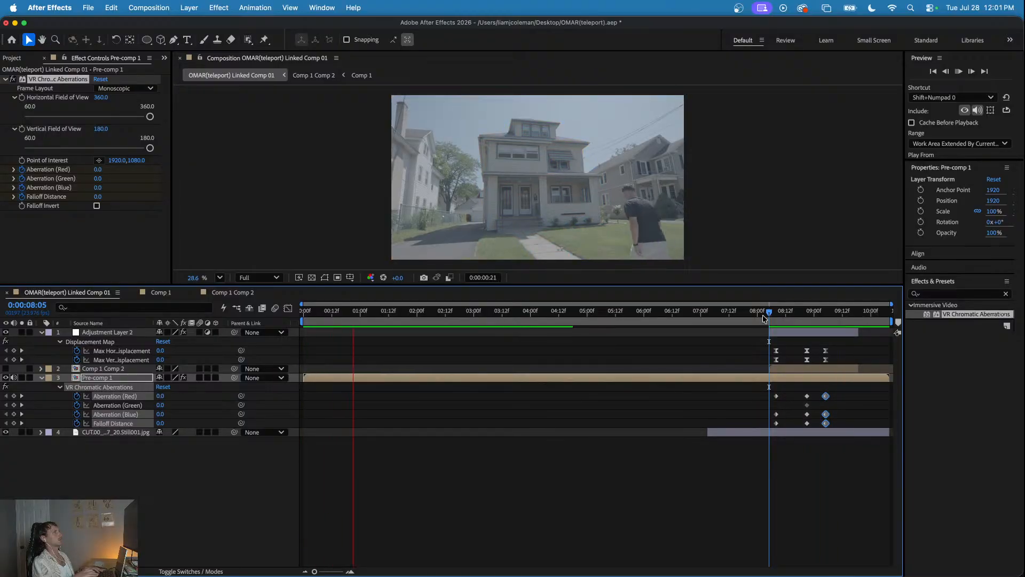
{"action": "left_click", "coordinate": [704, 358]}
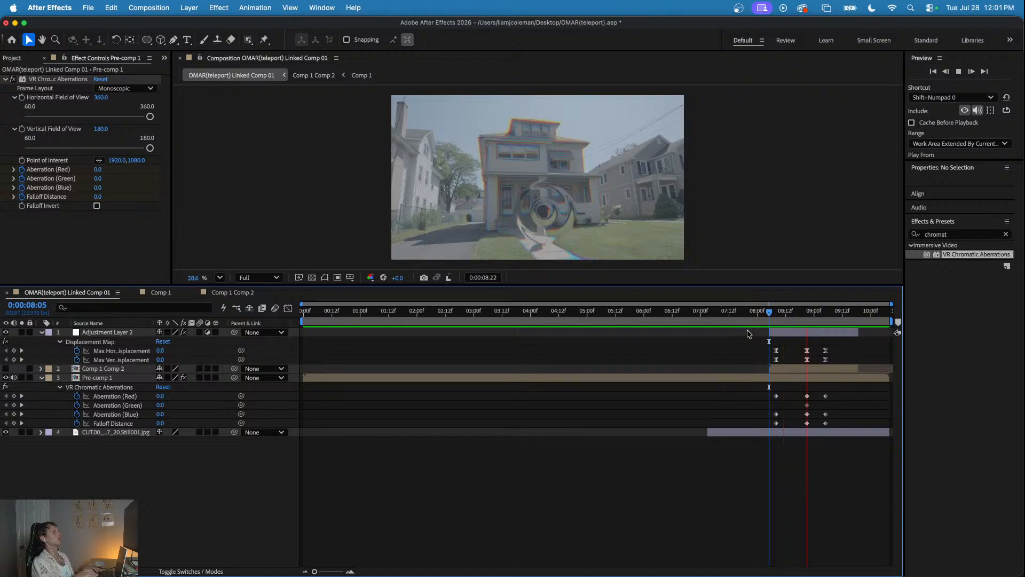
{"action": "left_click_drag", "start_coordinate": [774, 309], "coordinate": [807, 310]}
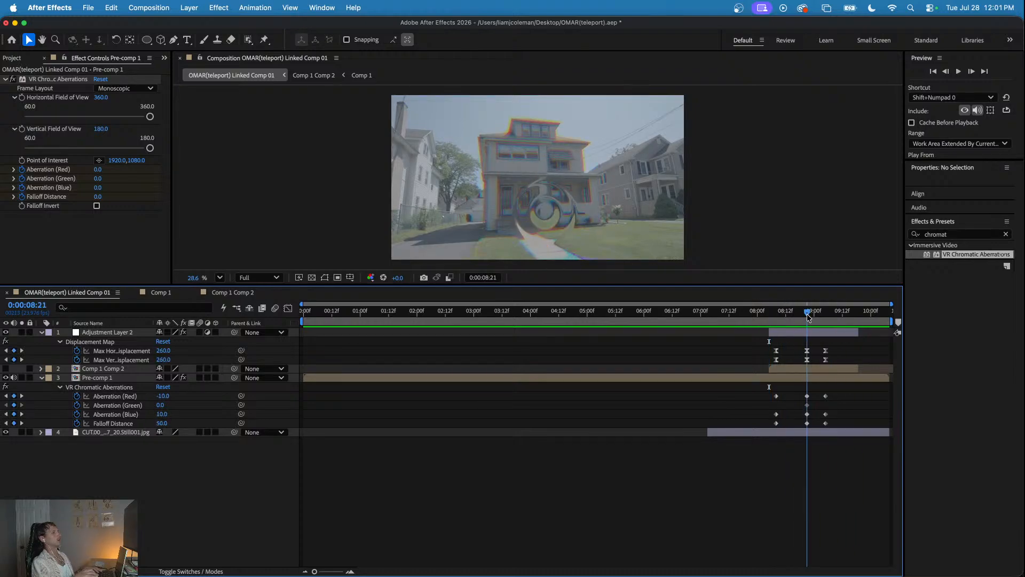
- Inside Comp 1 Comp 2, search the effects for "turb" and apply Turbulent Displace to the ring's Comp 1 layer
{"action": "left_click", "coordinate": [233, 292]}
{"action": "left_click_drag", "start_coordinate": [480, 311], "coordinate": [374, 313]}
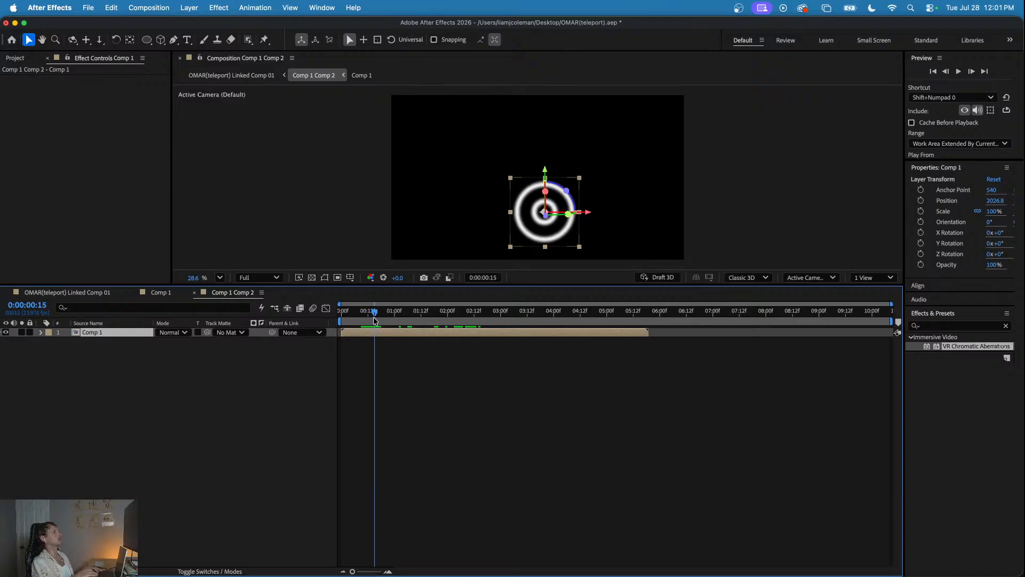
{"action": "left_click", "coordinate": [937, 329]}
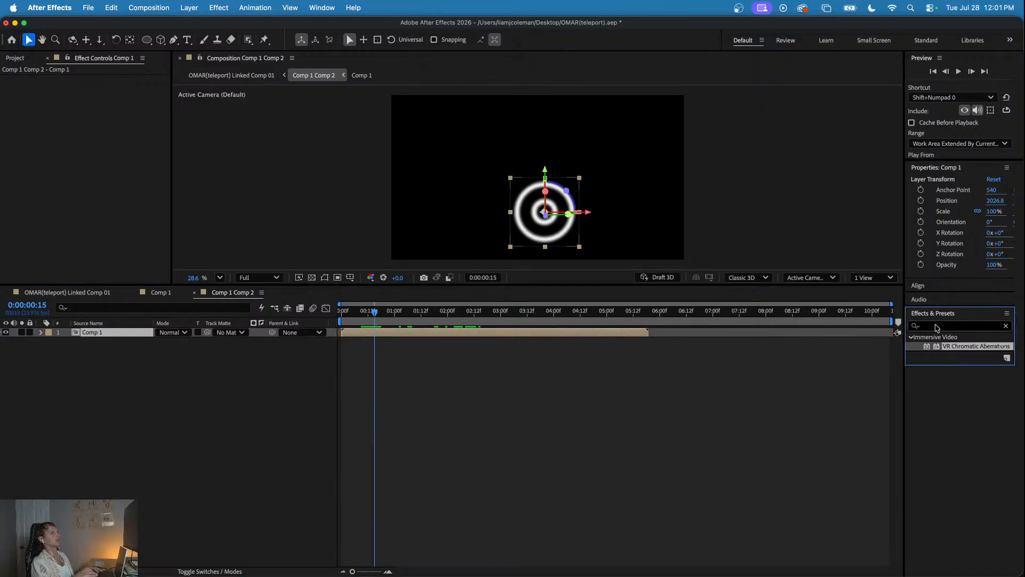
{"action": "left_click", "coordinate": [1004, 327]}
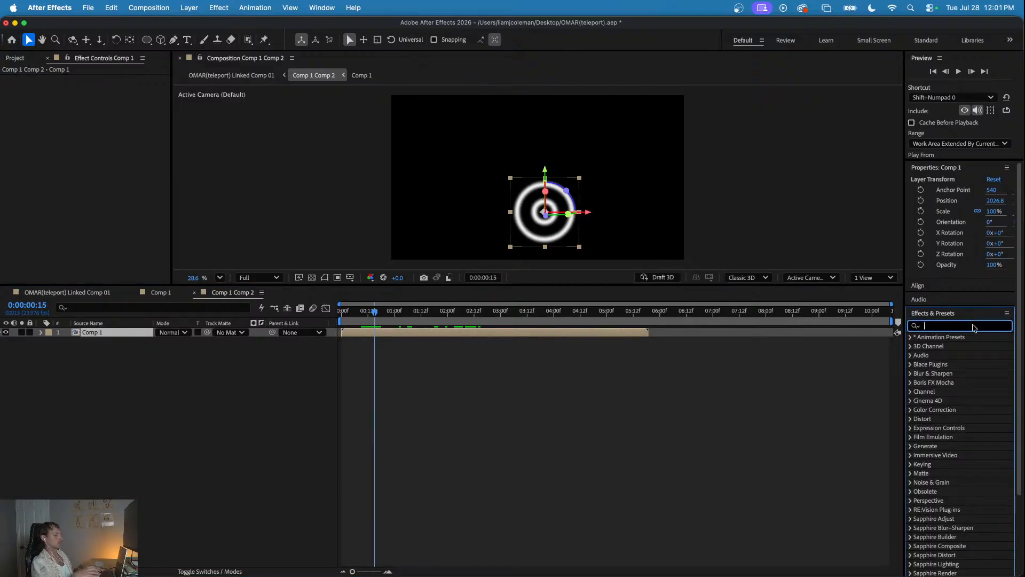
{"action": "type", "text": "turb"}
{"action": "left_click_drag", "start_coordinate": [970, 348], "coordinate": [596, 332]}
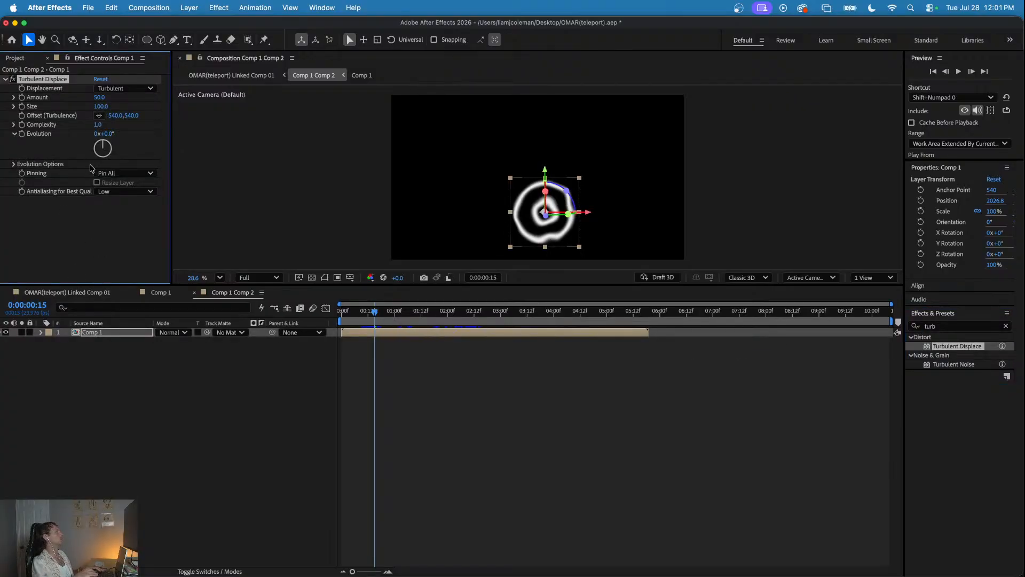
- Check the turbulent ring distortion by previewing the linked comp from start points between 0:00:08:02 and 0:00:08:07
{"action": "left_click_drag", "start_coordinate": [380, 311], "coordinate": [405, 315]}
{"action": "left_click", "coordinate": [67, 292]}
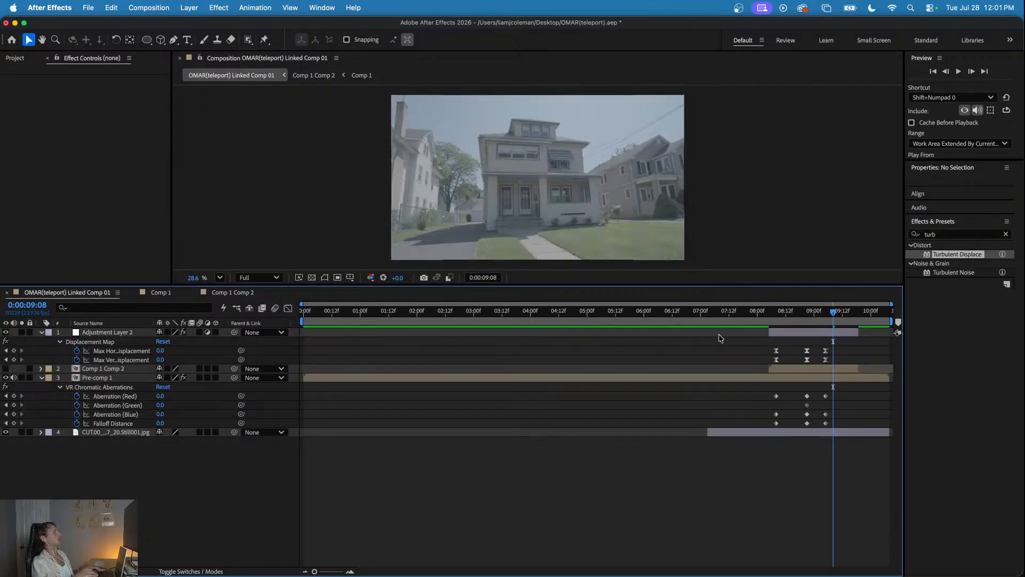
{"action": "left_click", "coordinate": [774, 312]}
{"action": "key", "text": "space"}
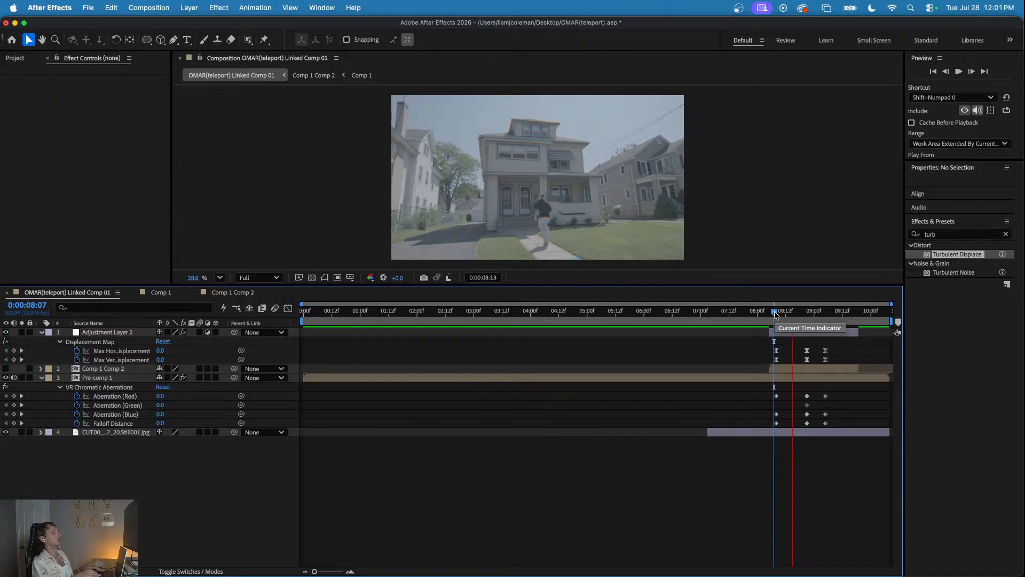
{"action": "key", "text": "space"}
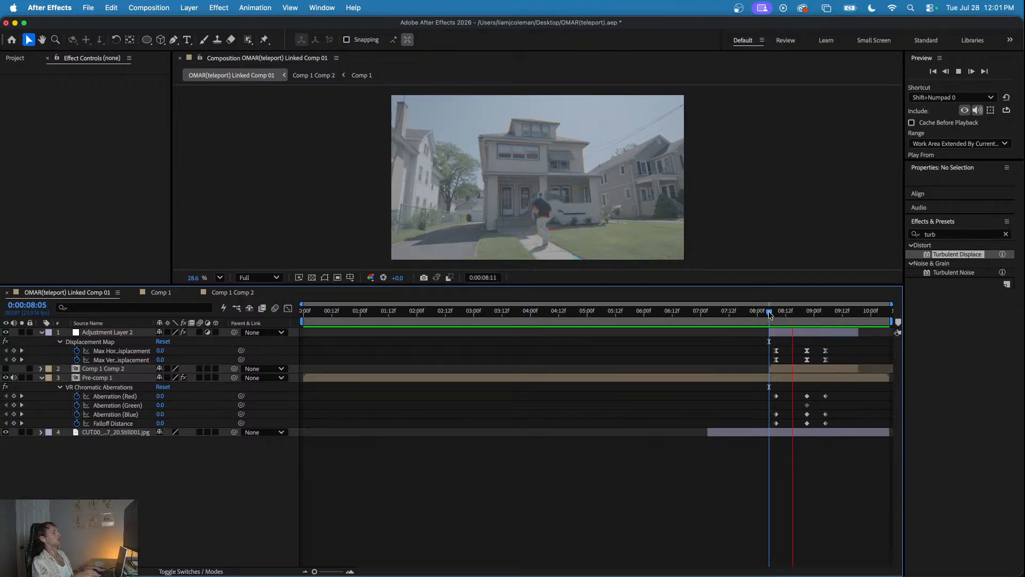
{"action": "left_click", "coordinate": [762, 314]}
{"action": "key", "text": "space"}
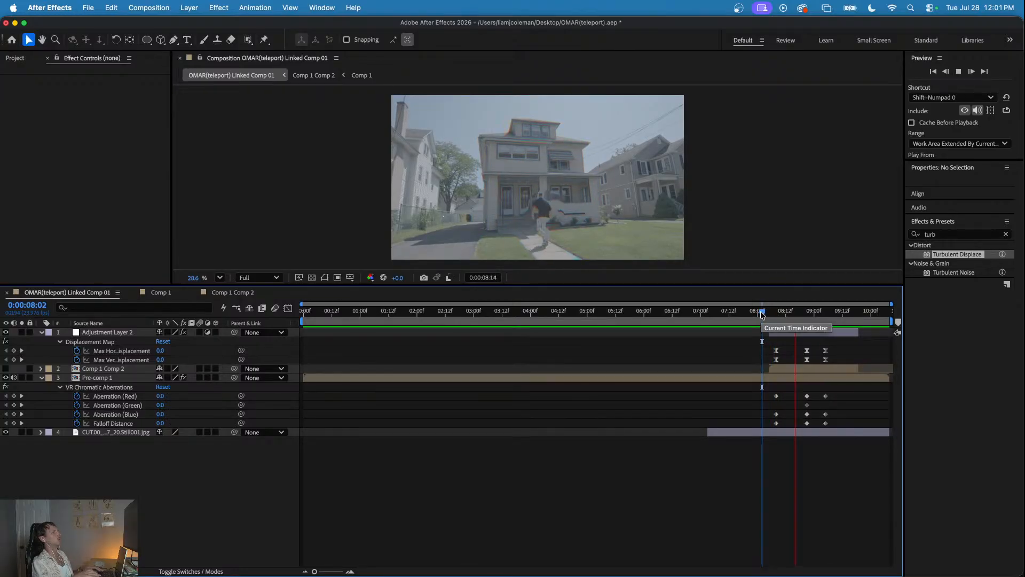
{"action": "key", "text": "space"}
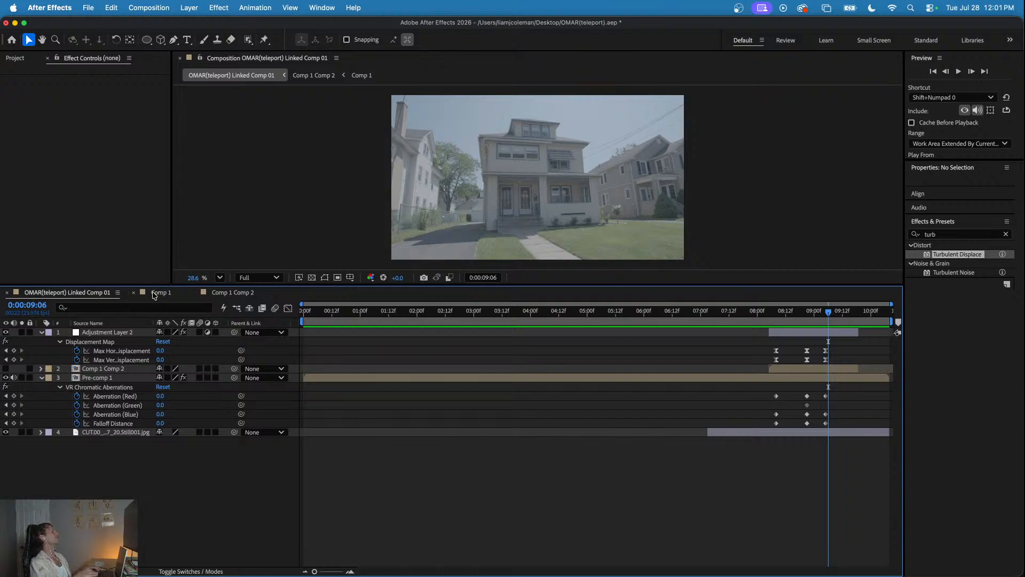
- At 0:00:00:16 in Comp 1 Comp 2, keyframe the Turbulent Displace Amount at -66 and Size at 157
{"action": "left_click", "coordinate": [232, 292]}
{"action": "left_click_drag", "start_coordinate": [427, 315], "coordinate": [377, 323]}
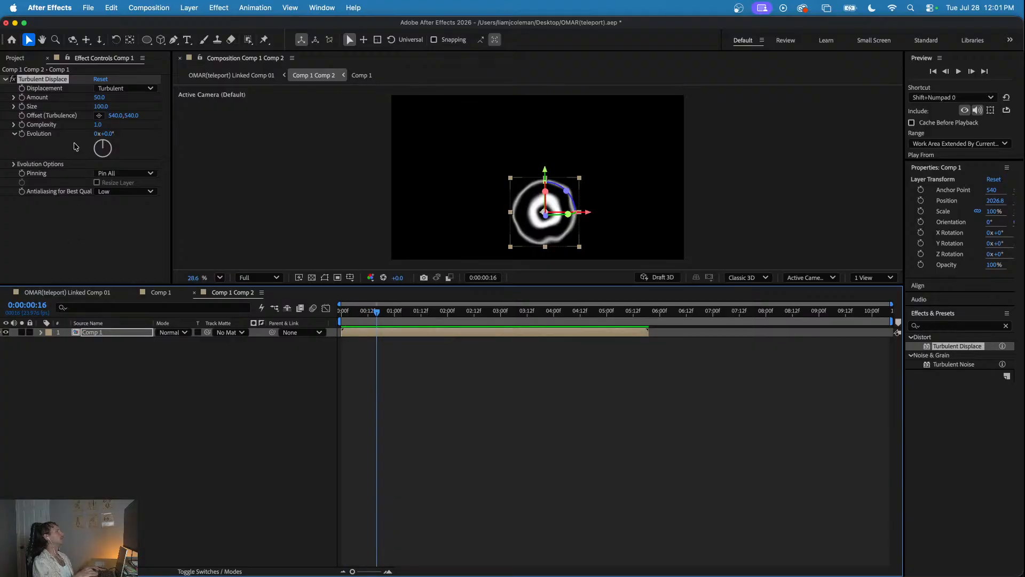
{"action": "left_click", "coordinate": [22, 98]}
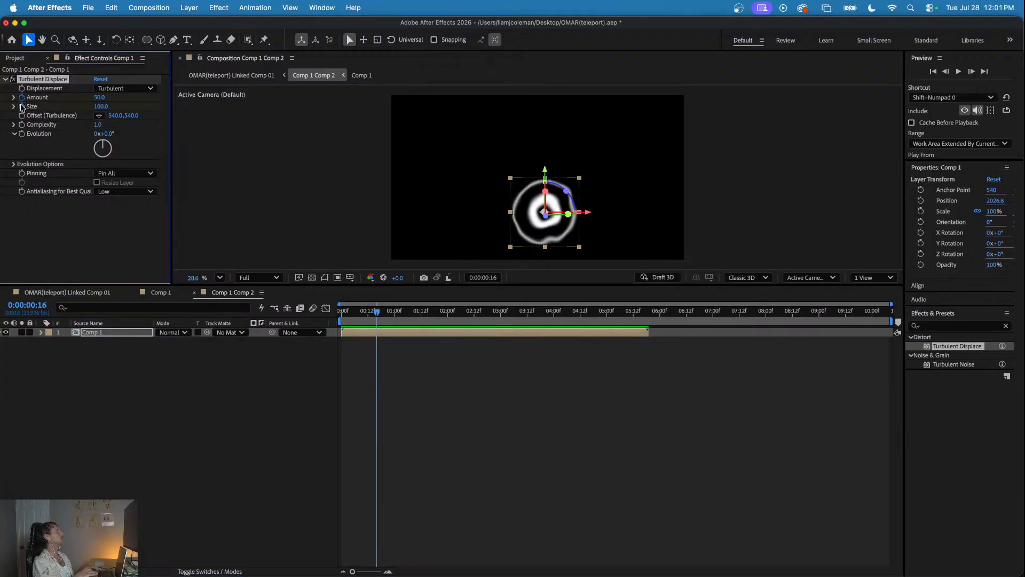
{"action": "left_click_drag", "start_coordinate": [101, 99], "coordinate": [134, 111]}
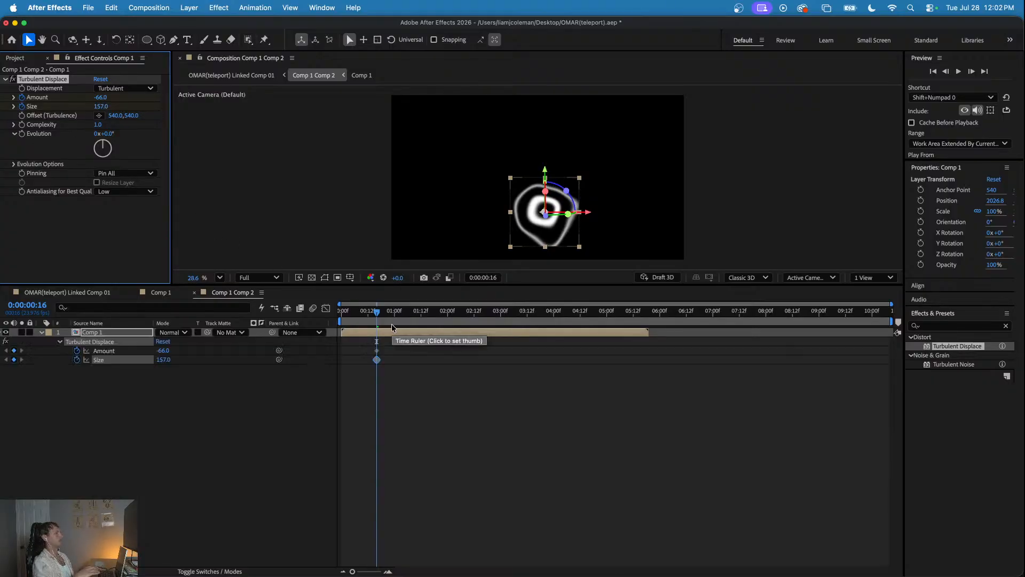
- Keyframe the ring's Turbulent Displace Amount at -47 and Size at 68, and place both keyframes near the start of Comp 1 Comp 2
{"action": "key", "text": "u"}
{"action": "mouse_move", "coordinate": [377, 311]}
{"action": "left_mouse_down"}
{"action": "mouse_move", "coordinate": [352, 315]}
{"action": "mouse_move", "coordinate": [367, 321]}
{"action": "left_mouse_up"}
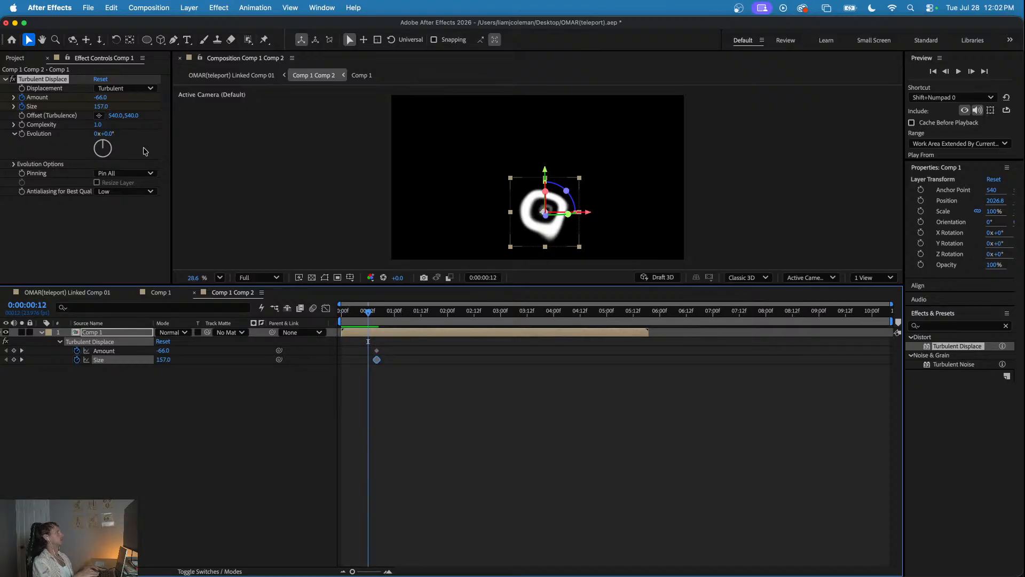
{"action": "left_click_drag", "start_coordinate": [106, 99], "coordinate": [56, 108]}
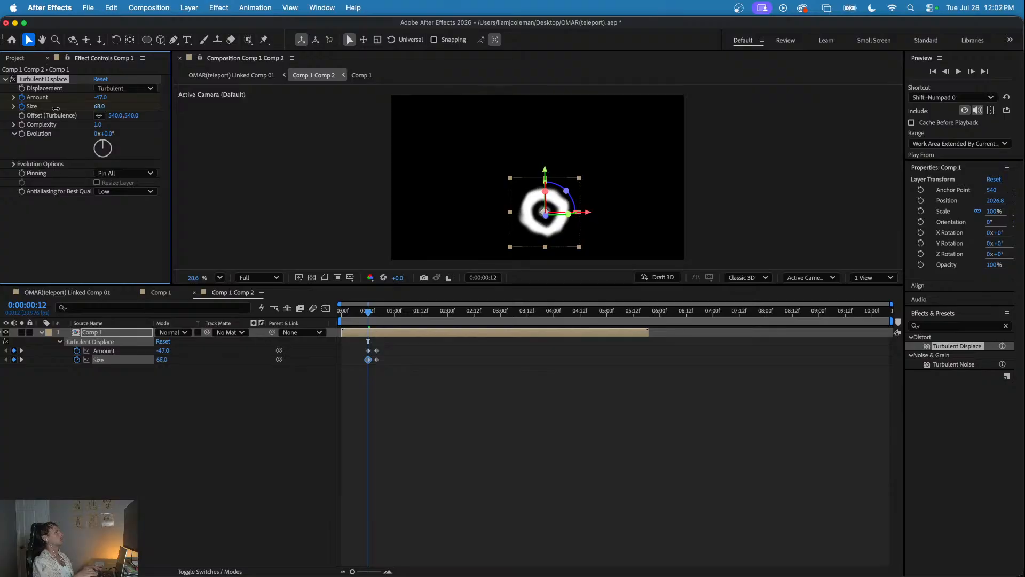
{"action": "mouse_move", "coordinate": [357, 343]}
{"action": "left_mouse_down"}
{"action": "mouse_move", "coordinate": [371, 366]}
{"action": "mouse_move", "coordinate": [342, 345]}
{"action": "mouse_move", "coordinate": [364, 343]}
{"action": "mouse_move", "coordinate": [343, 351]}
{"action": "left_mouse_up"}
- At 0:00:01:04 in Comp 1 Comp 2, keyframe the Turbulent Displace Amount at 100 and Size at 74
{"action": "left_click", "coordinate": [373, 312]}
{"action": "left_click_drag", "start_coordinate": [374, 313], "coordinate": [403, 313]}
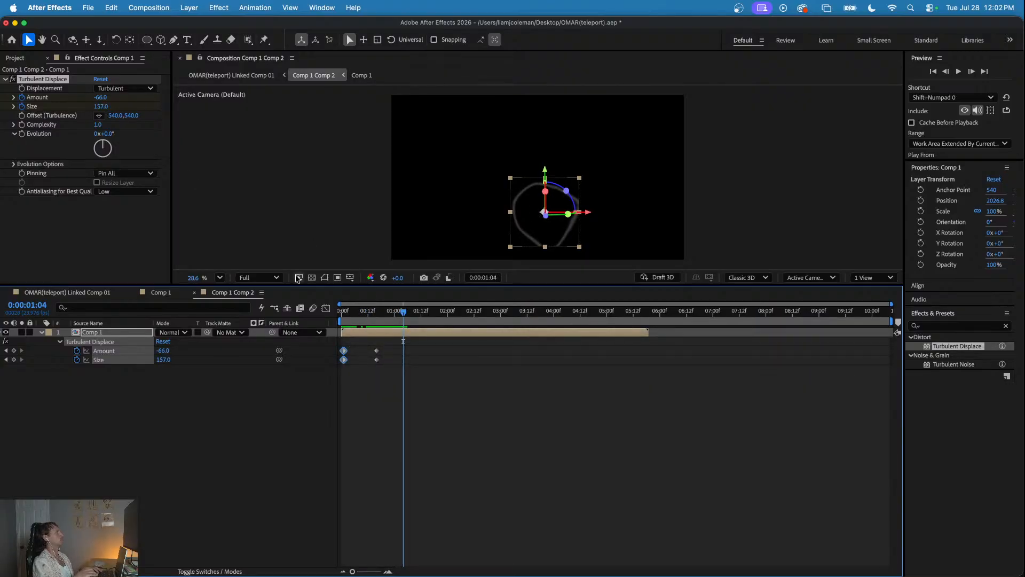
{"action": "left_click_drag", "start_coordinate": [100, 97], "coordinate": [182, 102]}
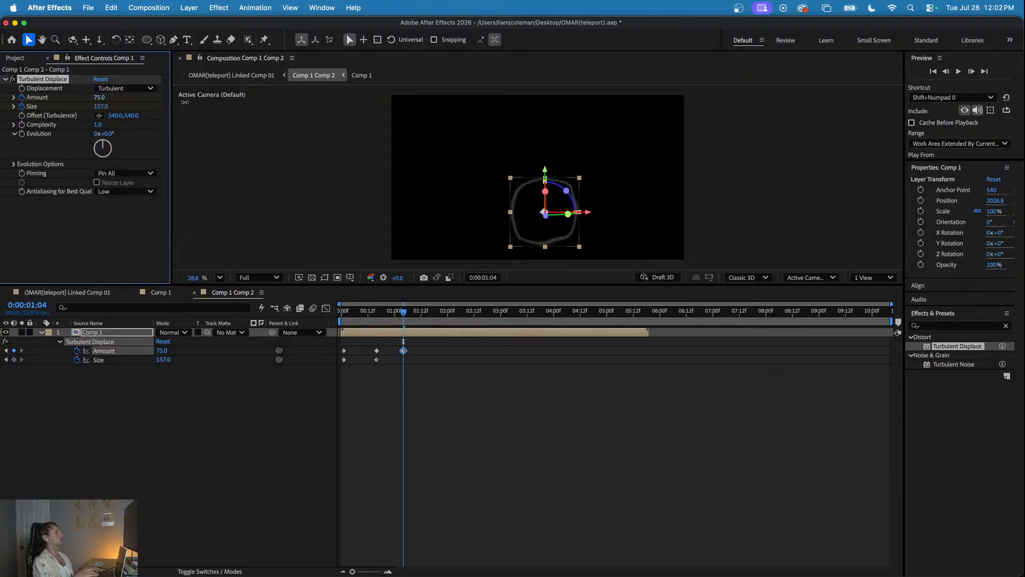
{"action": "left_click_drag", "start_coordinate": [102, 106], "coordinate": [82, 109]}
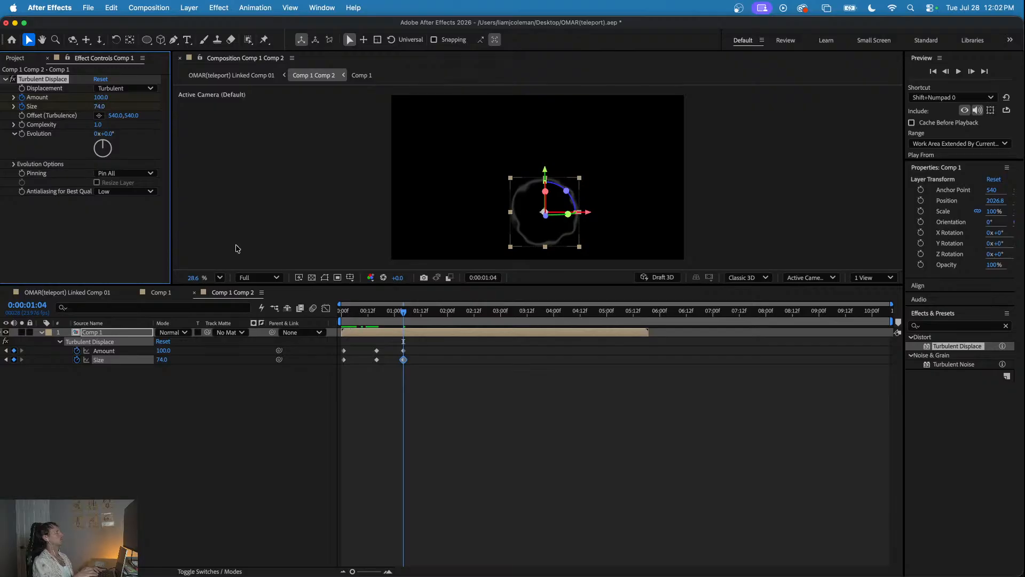
{"action": "left_click_drag", "start_coordinate": [397, 315], "coordinate": [417, 314]}
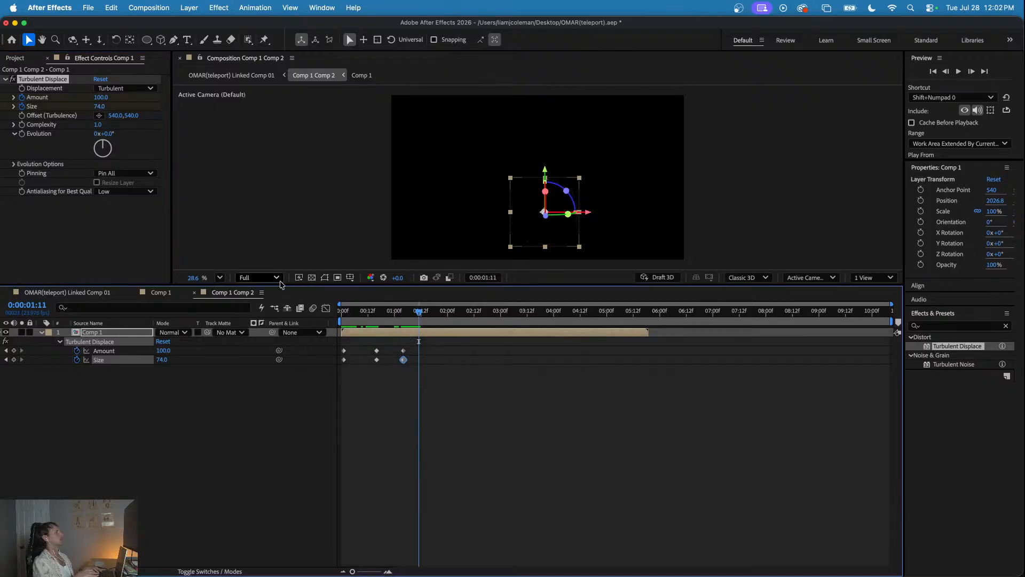
- Check the animated ring turbulence by previewing OMAR(teleport) Linked Comp 01 from start points between 0:00:07:13 and 0:00:08:03
{"action": "left_click", "coordinate": [67, 292]}
{"action": "left_click", "coordinate": [764, 315]}
{"action": "key", "text": "space"}
{"action": "mouse_move", "coordinate": [764, 313]}
{"action": "left_mouse_down"}
{"action": "mouse_move", "coordinate": [816, 324]}
{"action": "mouse_move", "coordinate": [764, 330]}
{"action": "left_mouse_up"}
{"action": "key", "text": "space"}
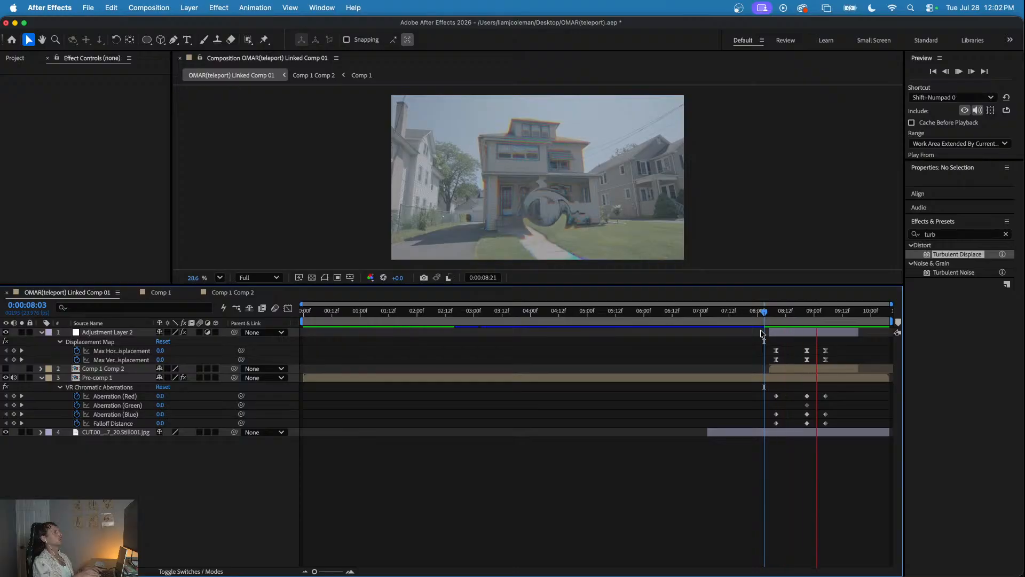
{"action": "key", "text": "space"}
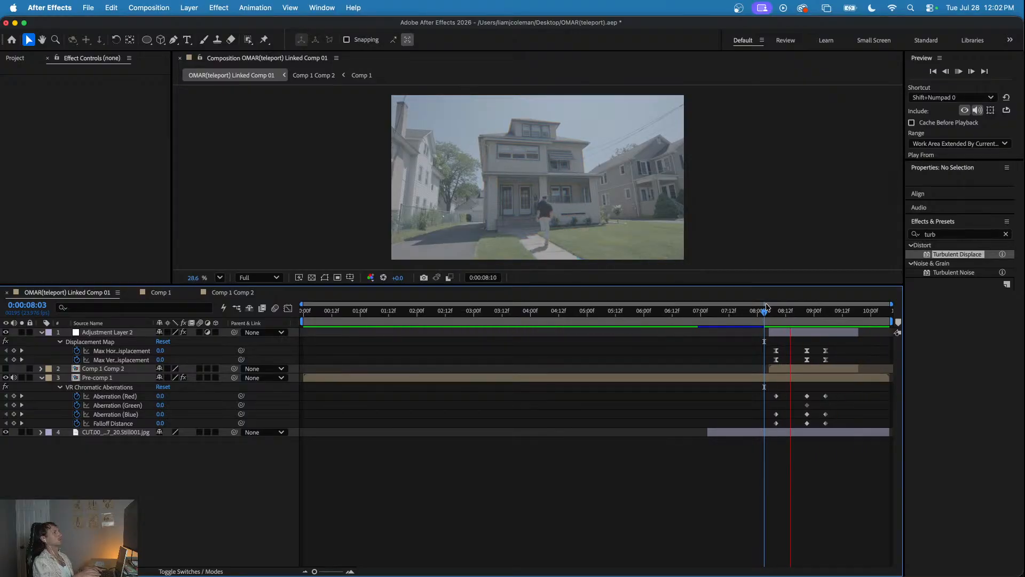
{"action": "left_click", "coordinate": [755, 314]}
{"action": "key", "text": "space"}
{"action": "key", "text": "space"}
{"action": "left_click", "coordinate": [766, 318]}
{"action": "key", "text": "space"}
{"action": "left_click", "coordinate": [753, 314]}
{"action": "key", "text": "space"}
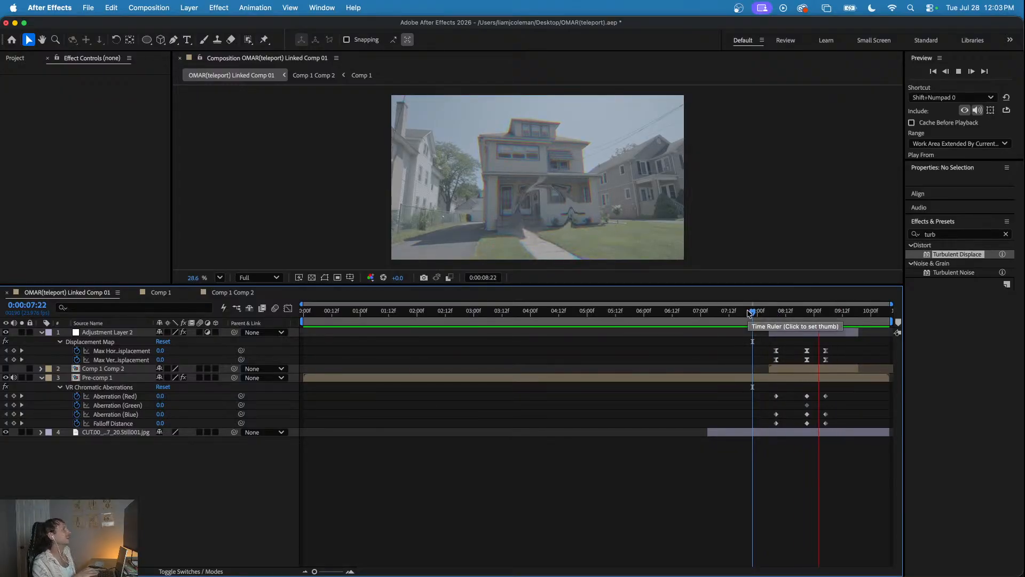
{"action": "left_click", "coordinate": [783, 315]}
{"action": "left_click", "coordinate": [731, 315]}
{"action": "key", "text": "space"}
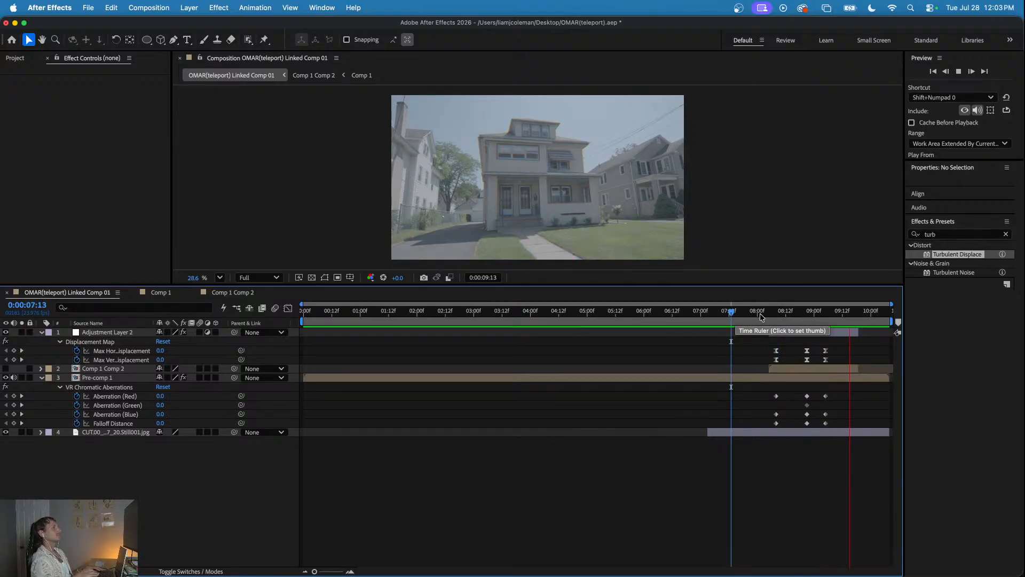
{"action": "left_click", "coordinate": [747, 314]}
{"action": "key", "text": "space"}
{"action": "key", "text": "space"}
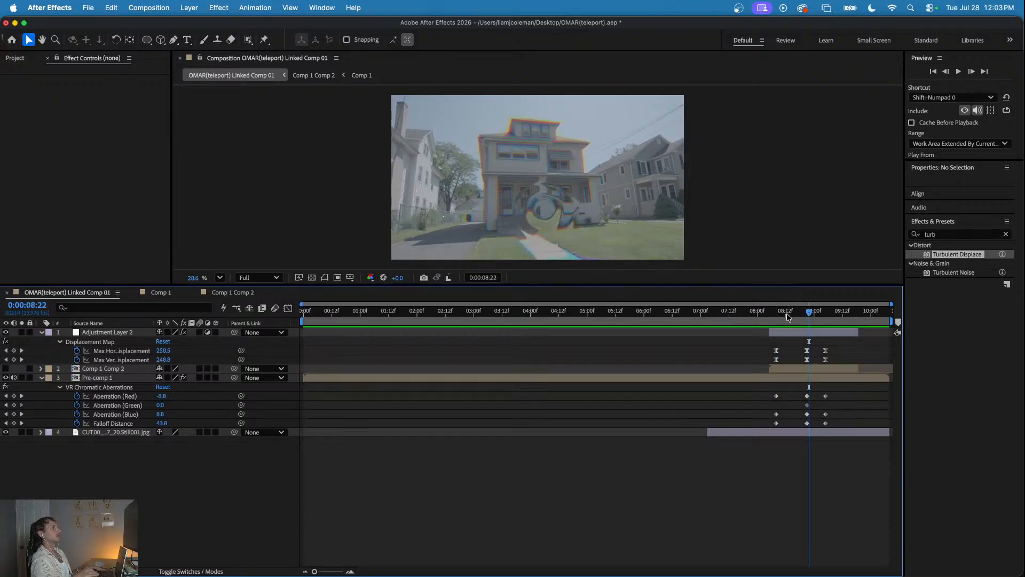
- Collapse the expanded layers' properties and add a new adjustment layer above the others, with the playhead at 0:00:08:21
{"action": "key", "text": "Page_Up"}
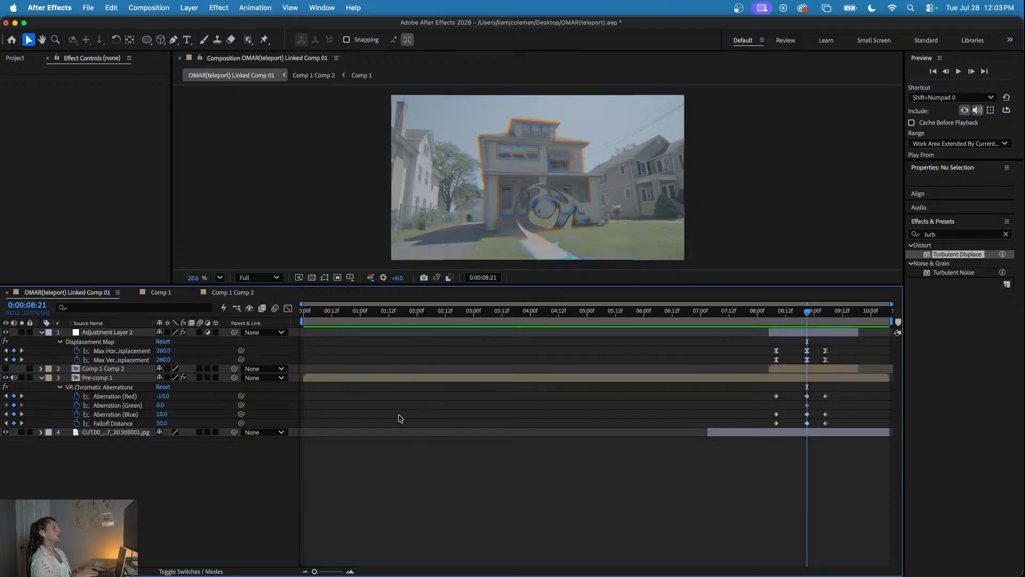
{"action": "left_click", "coordinate": [42, 332]}
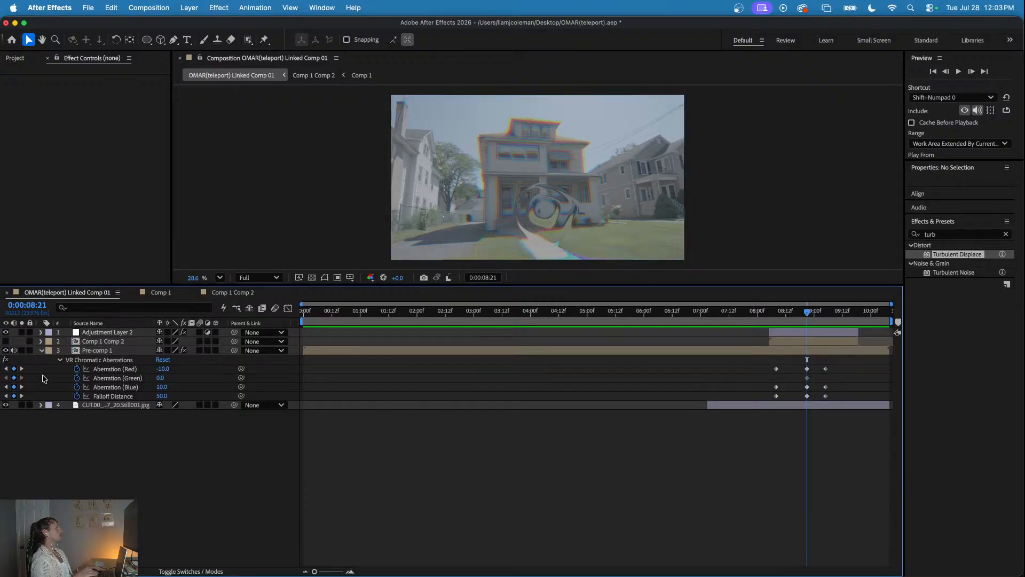
{"action": "left_click", "coordinate": [42, 350]}
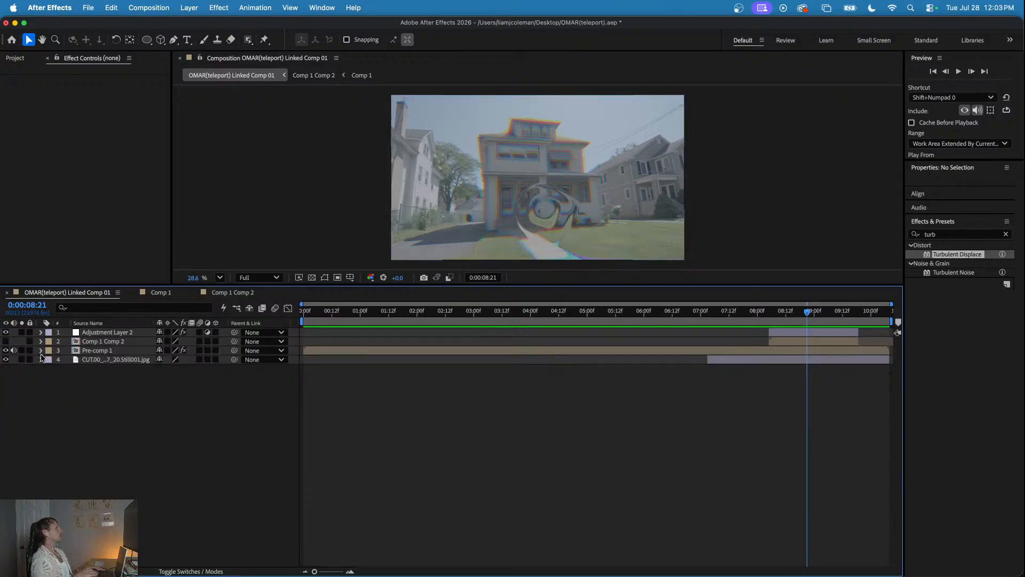
{"action": "right_click", "coordinate": [117, 399]}
{"action": "mouse_move", "coordinate": [224, 405]}
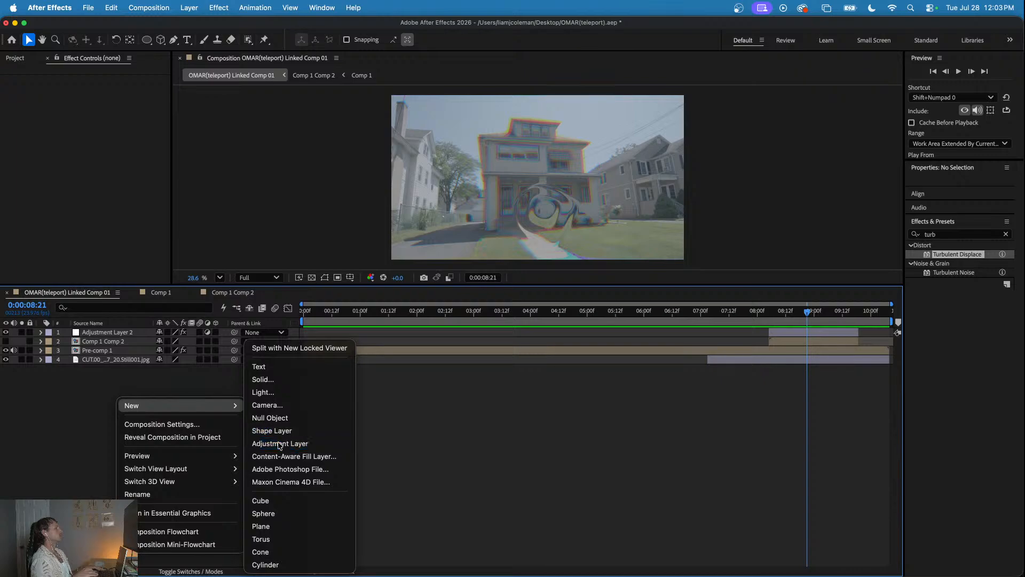
{"action": "left_click", "coordinate": [279, 444]}
{"action": "left_click_drag", "start_coordinate": [756, 311], "coordinate": [806, 319]}
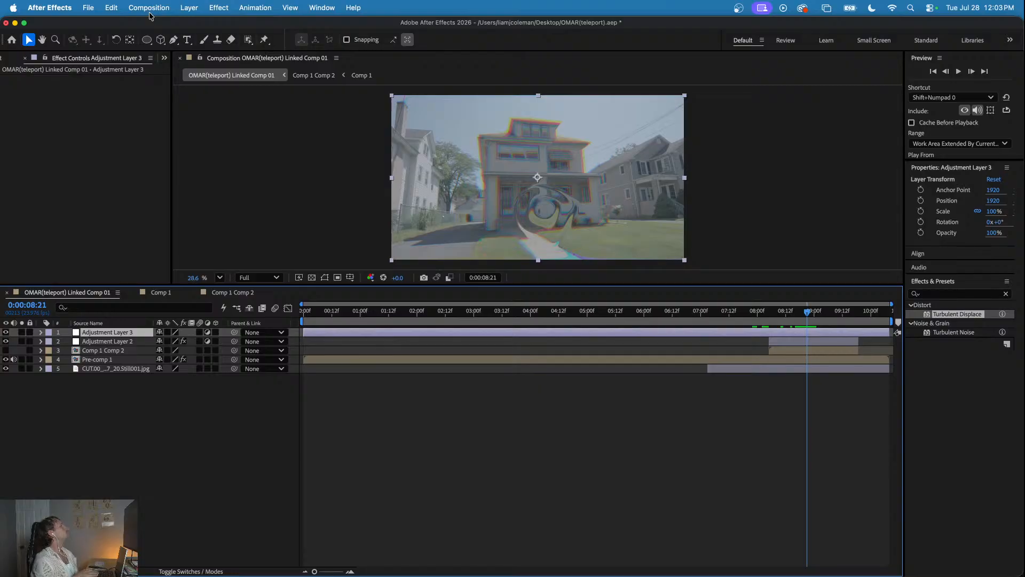
- Apply the keyframed Quick preset from the Shake Sauce 2 extension to the new adjustment layer at 0:00:08:21, and close the extension
{"action": "left_click", "coordinate": [323, 8]}
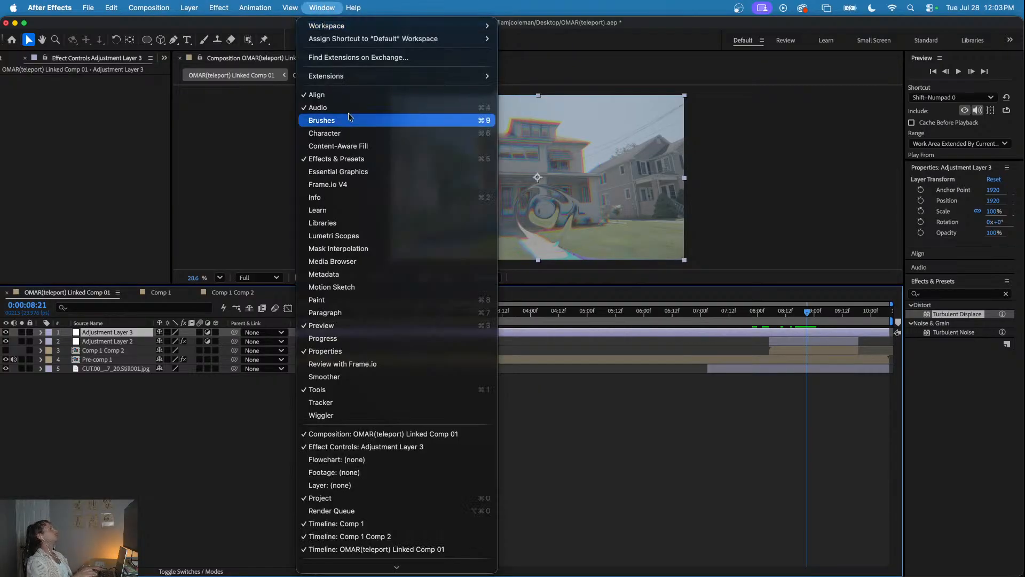
{"action": "mouse_move", "coordinate": [483, 76]}
{"action": "left_click", "coordinate": [543, 90]}
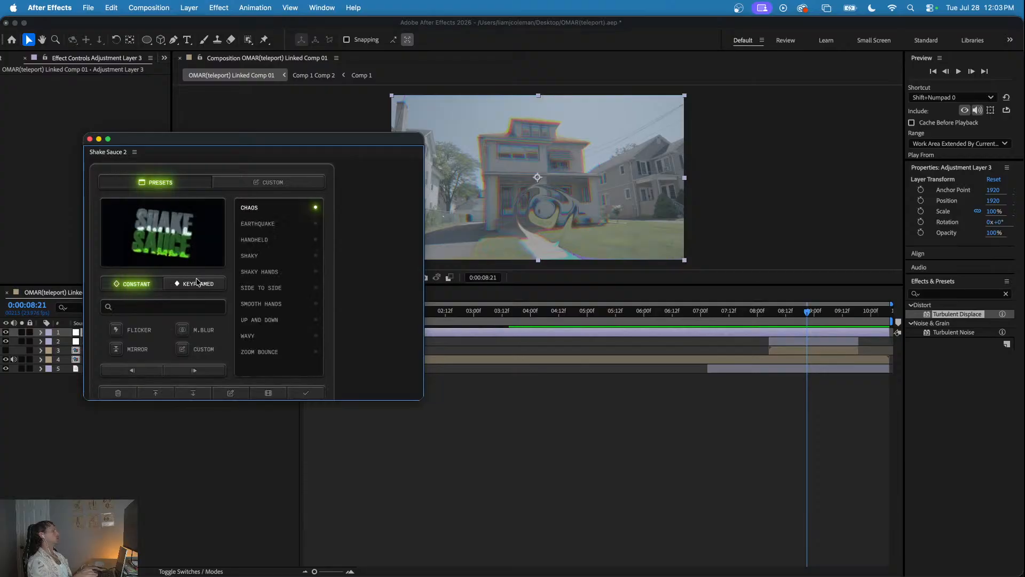
{"action": "left_click", "coordinate": [197, 282]}
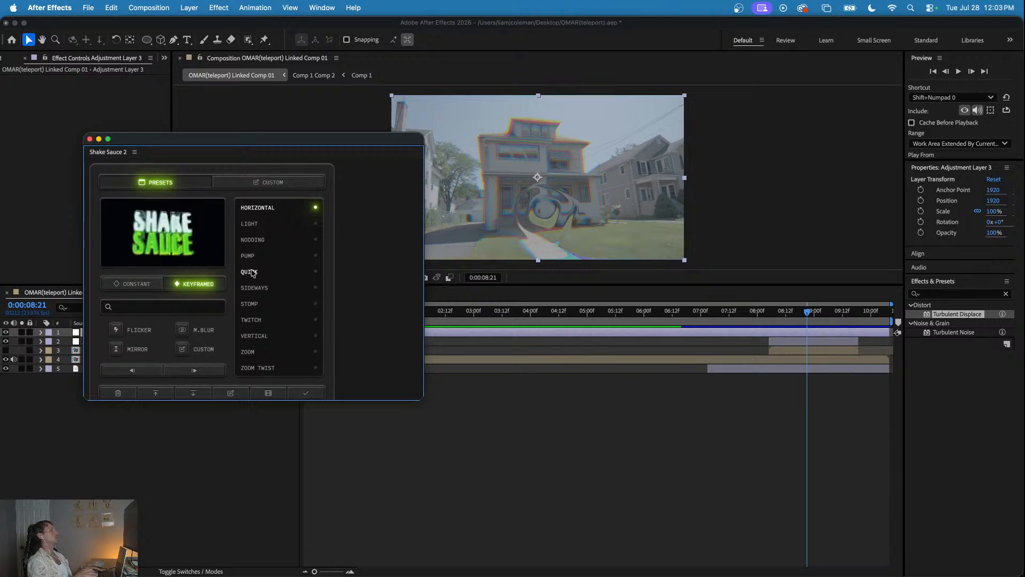
{"action": "left_click", "coordinate": [251, 271]}
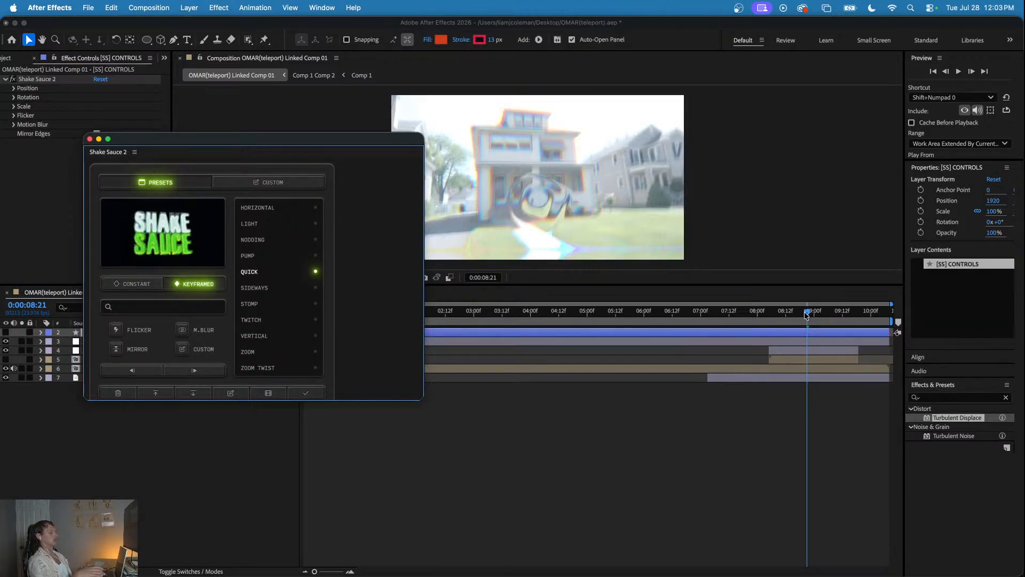
{"action": "left_click", "coordinate": [89, 139]}
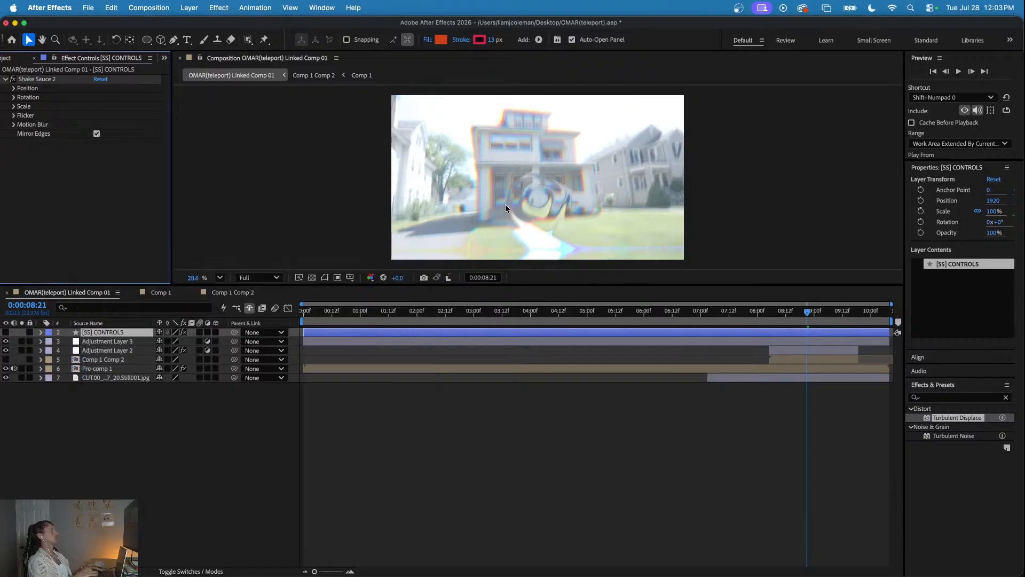
- Reveal the [SS] CONTROLS keyframes and set the position amplitude to 100 and rotation amplitude to 3 at 0:00:08:21
{"action": "left_click_drag", "start_coordinate": [767, 313], "coordinate": [806, 321]}
{"action": "key", "text": "u"}
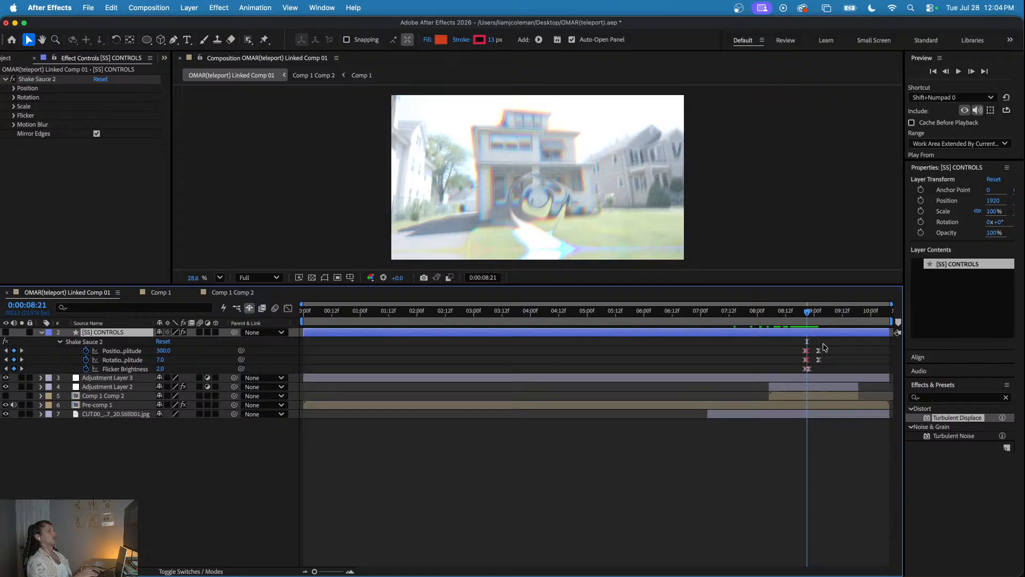
{"action": "key", "text": "equal"}
{"action": "key", "text": "equal"}
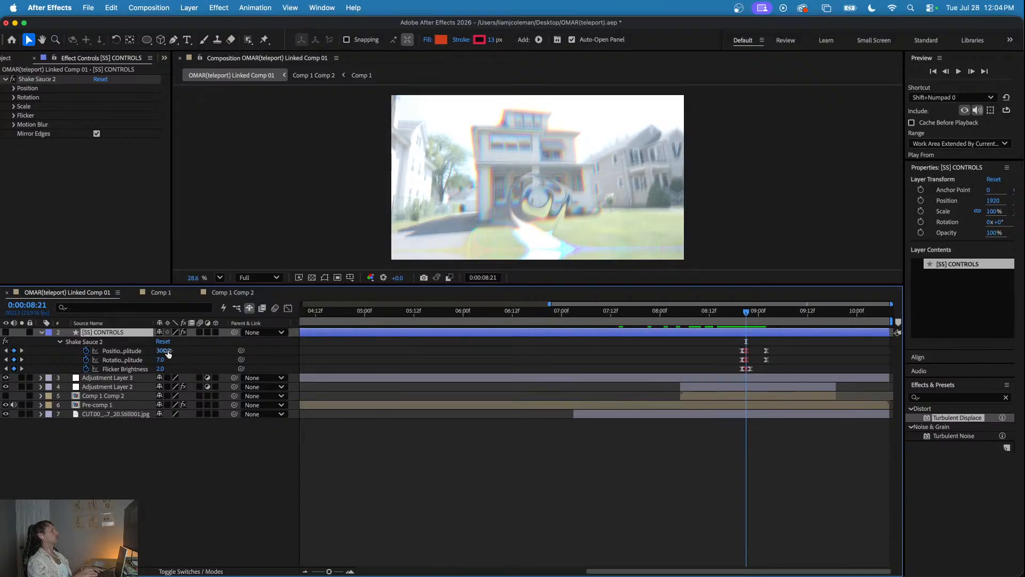
{"action": "type", "text": "100"}
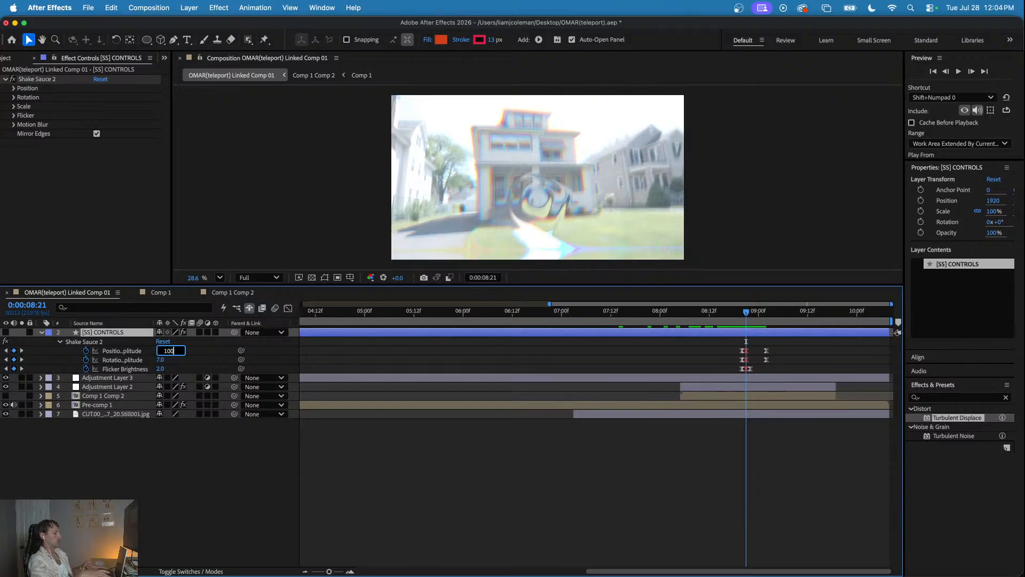
{"action": "key", "text": "Return"}
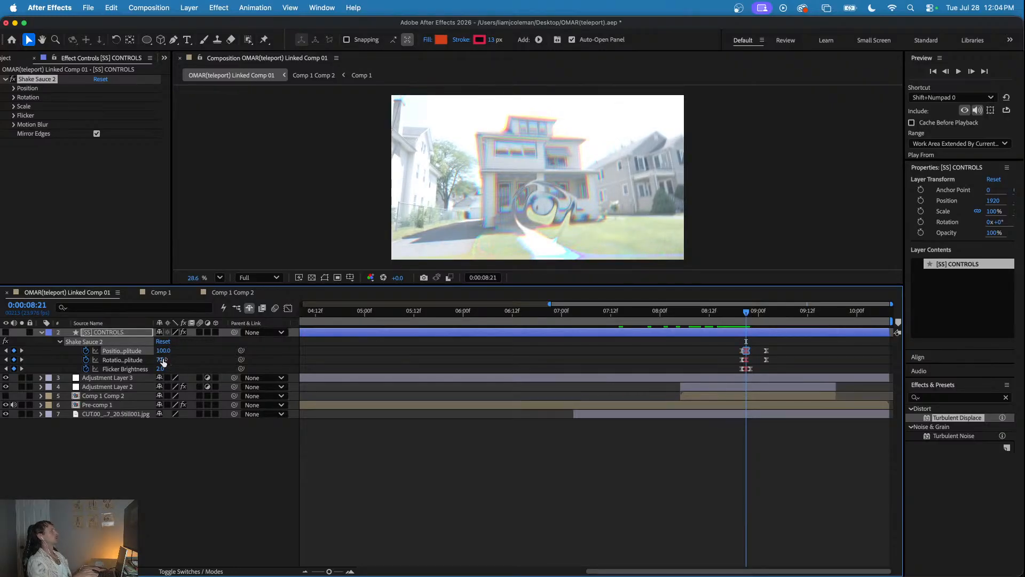
{"action": "type", "text": "3"}
{"action": "key", "text": "Return"}
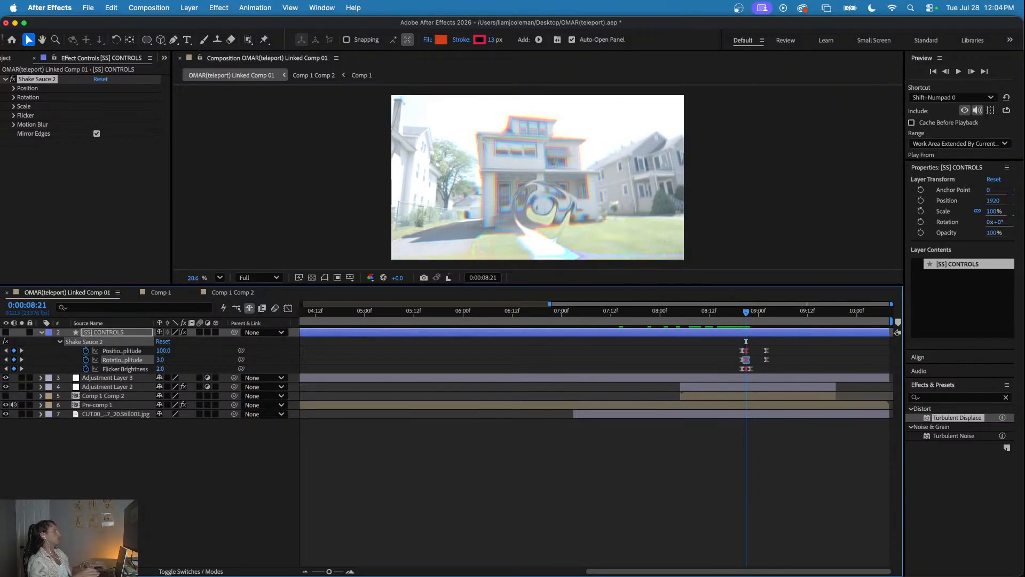
- Preview the reduced camera shake from start points such as 0:00:08:17 and 0:00:08:07, stopping at 0:00:08:15
{"action": "left_click", "coordinate": [730, 310]}
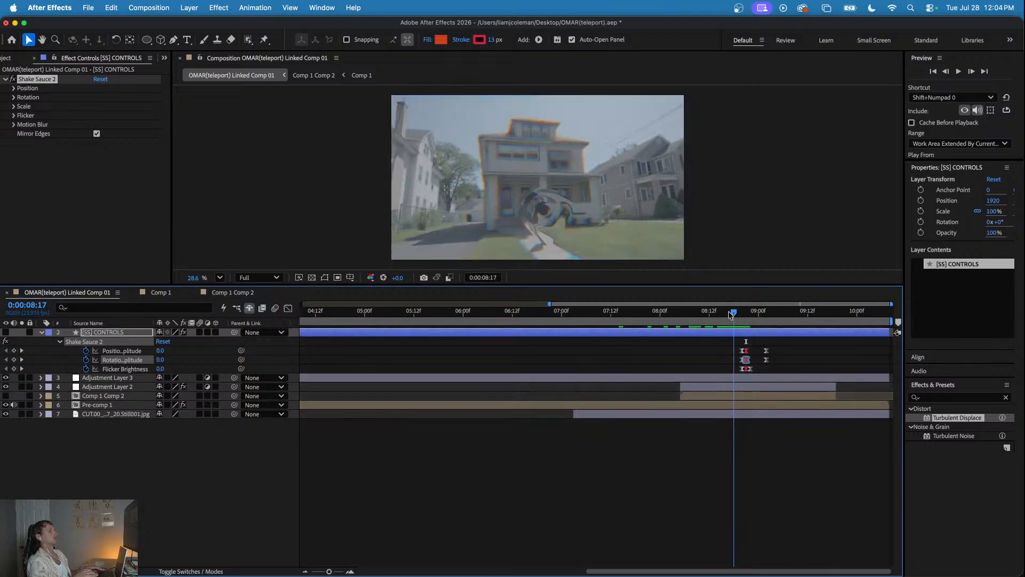
{"action": "left_click", "coordinate": [726, 310]}
{"action": "key", "text": "space"}
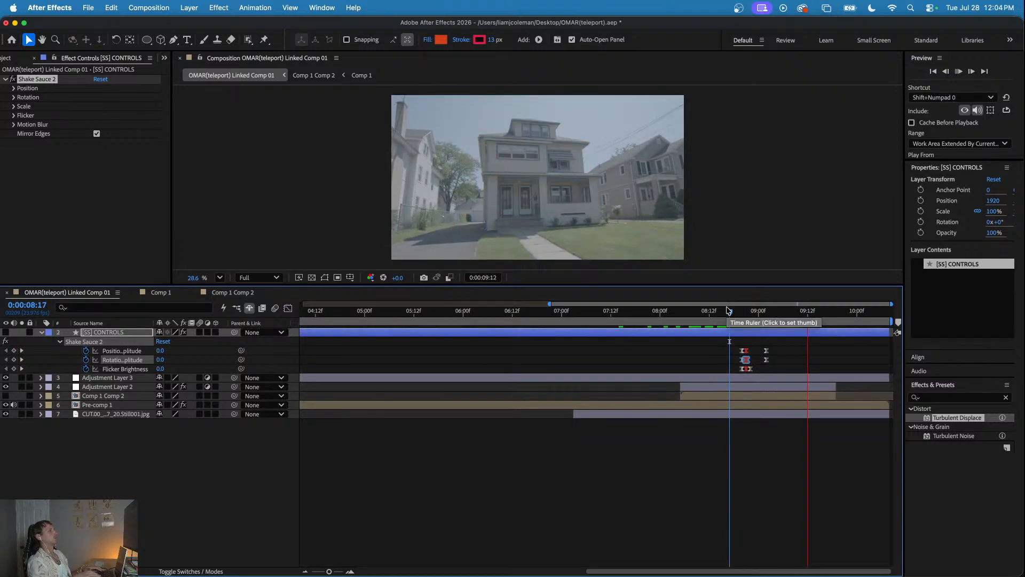
{"action": "left_click", "coordinate": [689, 310]}
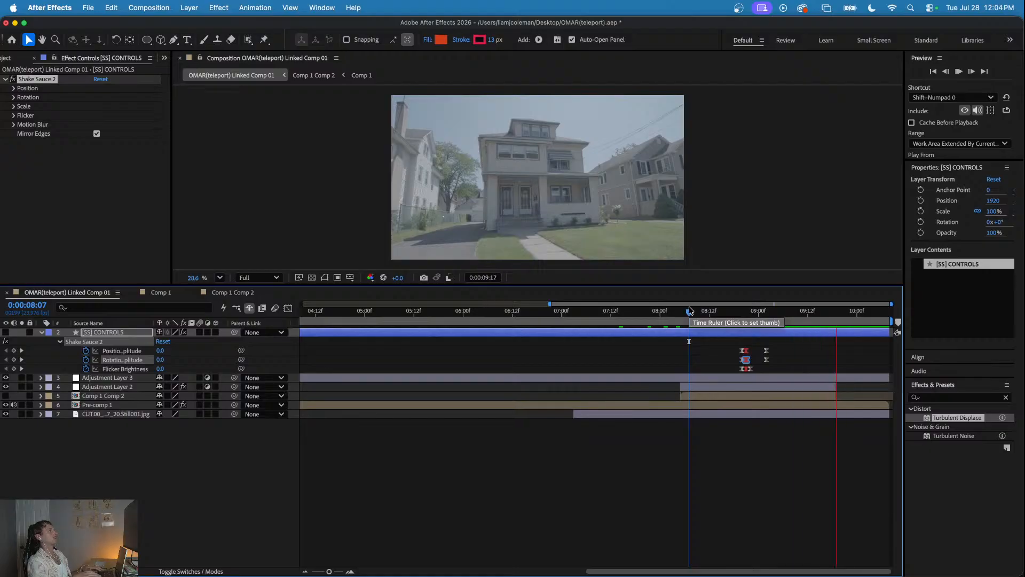
{"action": "key", "text": "space"}
{"action": "key", "text": "minus"}
{"action": "key", "text": "minus"}
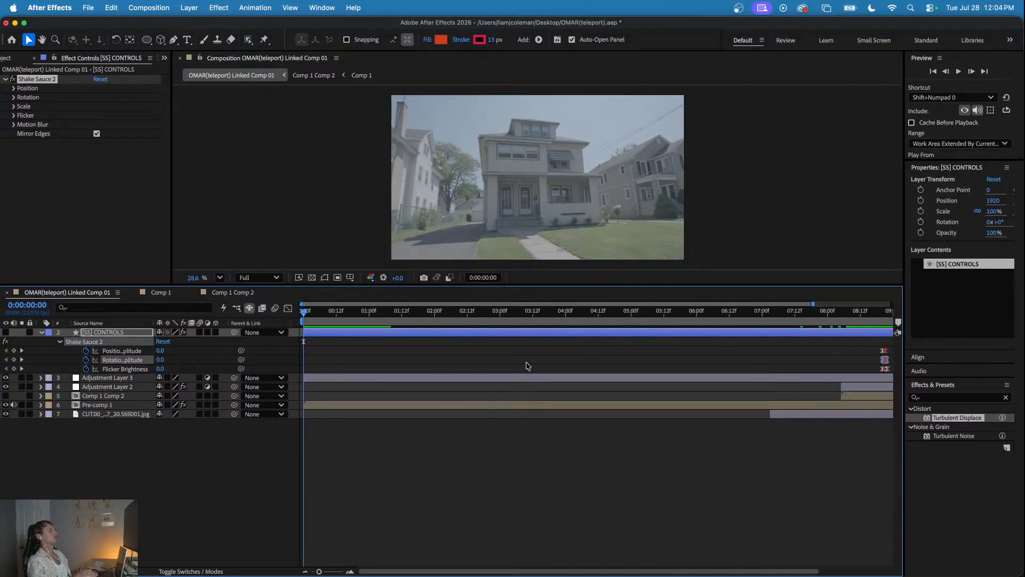
{"action": "left_click", "coordinate": [766, 311]}
{"action": "key", "text": "space"}
{"action": "key", "text": "space"}
- Move the first position, rotation and flicker shake keyframes to 0:00:08:15 and the last Flicker Brightness keyframe to about 0:00:09:00
{"action": "key", "text": "equal"}
{"action": "key", "text": "equal"}
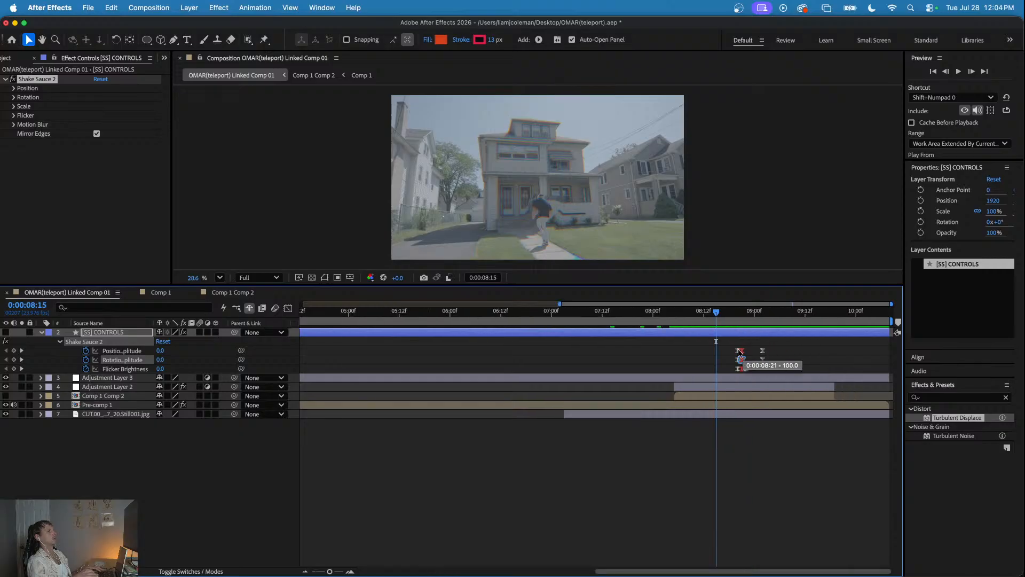
{"action": "left_click_drag", "start_coordinate": [740, 353], "coordinate": [717, 353]}
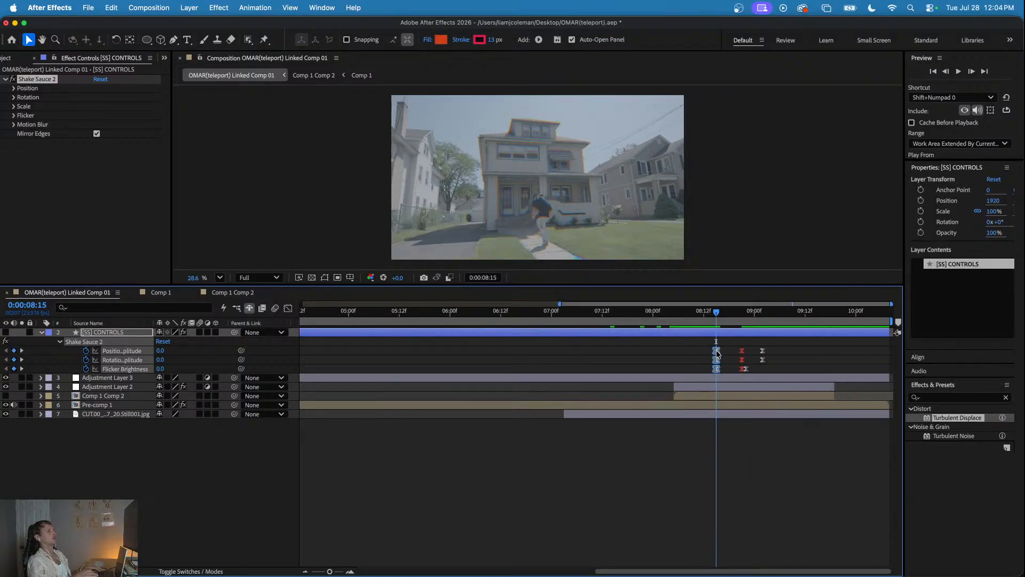
{"action": "left_click", "coordinate": [749, 369]}
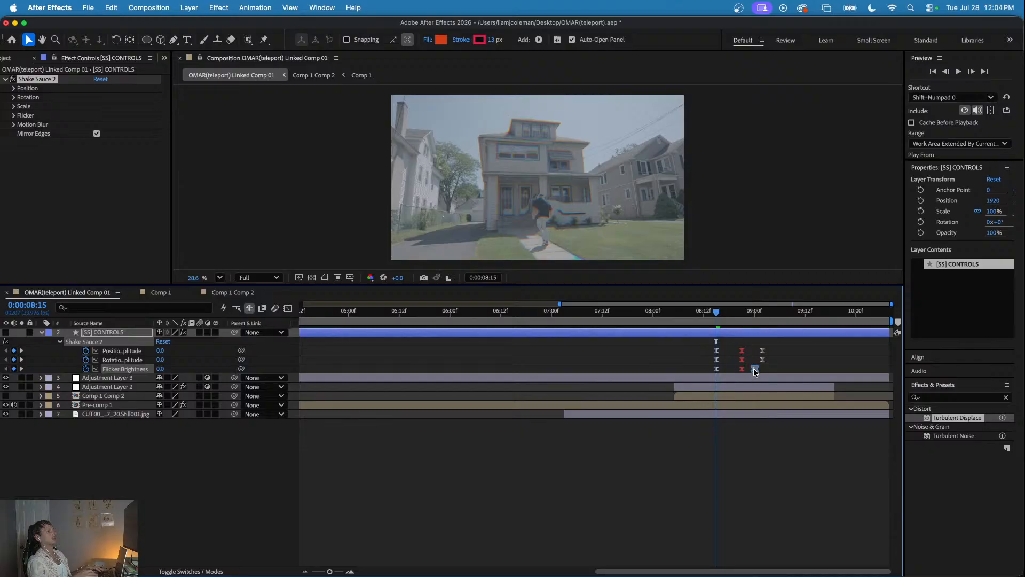
- Preview the retimed shake and flicker from 0:00:08:15 and again from 0:00:08:04
{"action": "key", "text": "space"}
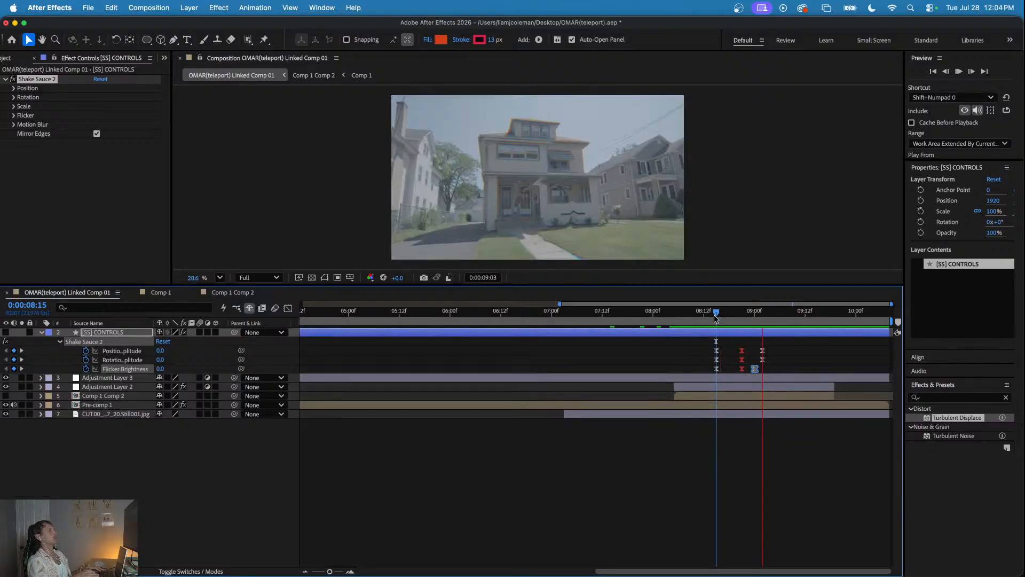
{"action": "left_click_drag", "start_coordinate": [716, 312], "coordinate": [673, 312]}
{"action": "key", "text": "space"}
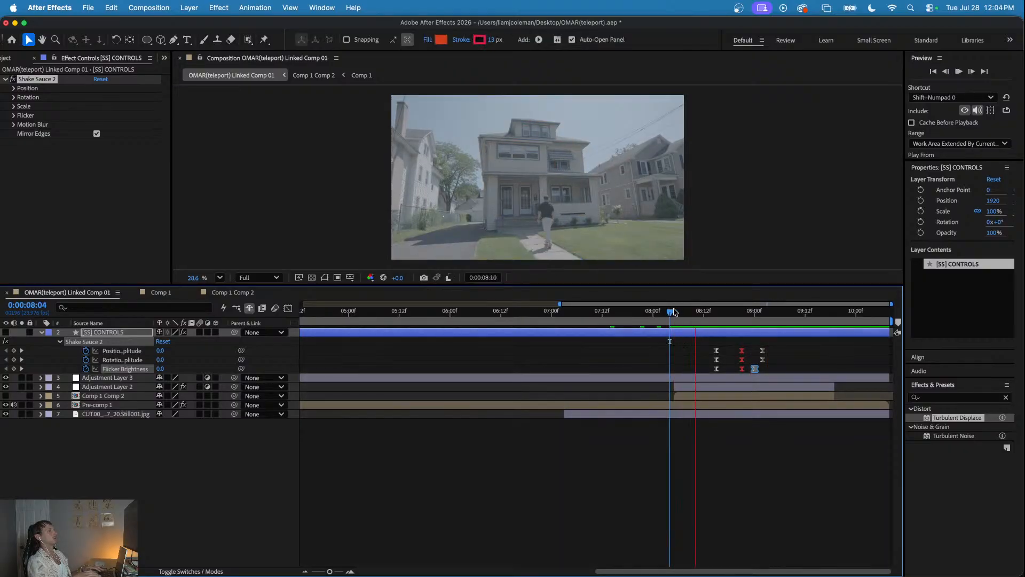
- In Comp 1 Comp 2, keyframe Comp 1's position at 0:00:00:00, with a second keyframe at X 1981.8 moved to about 0:00:02:09
{"action": "left_click", "coordinate": [674, 312]}
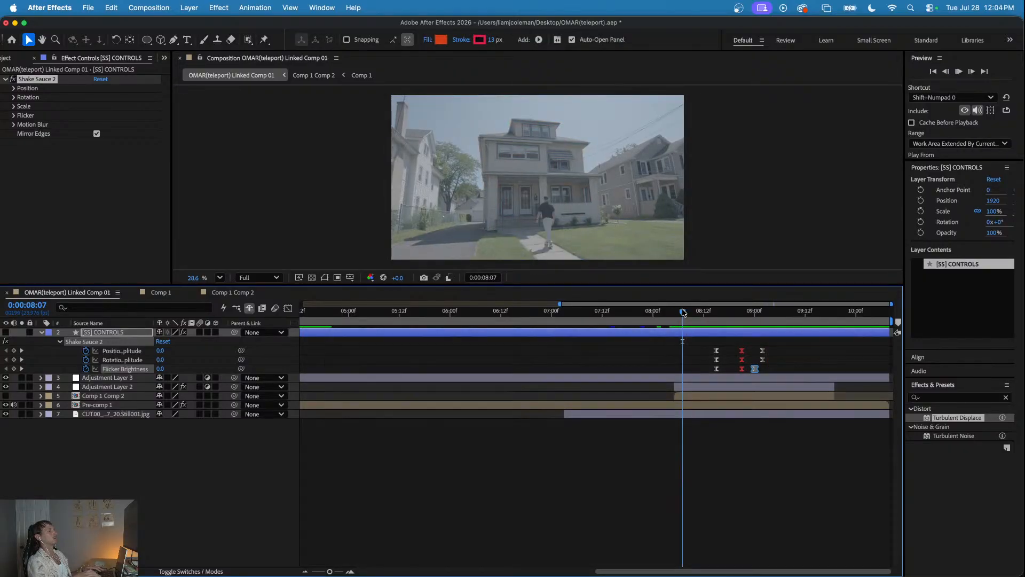
{"action": "left_click_drag", "start_coordinate": [674, 312], "coordinate": [712, 330]}
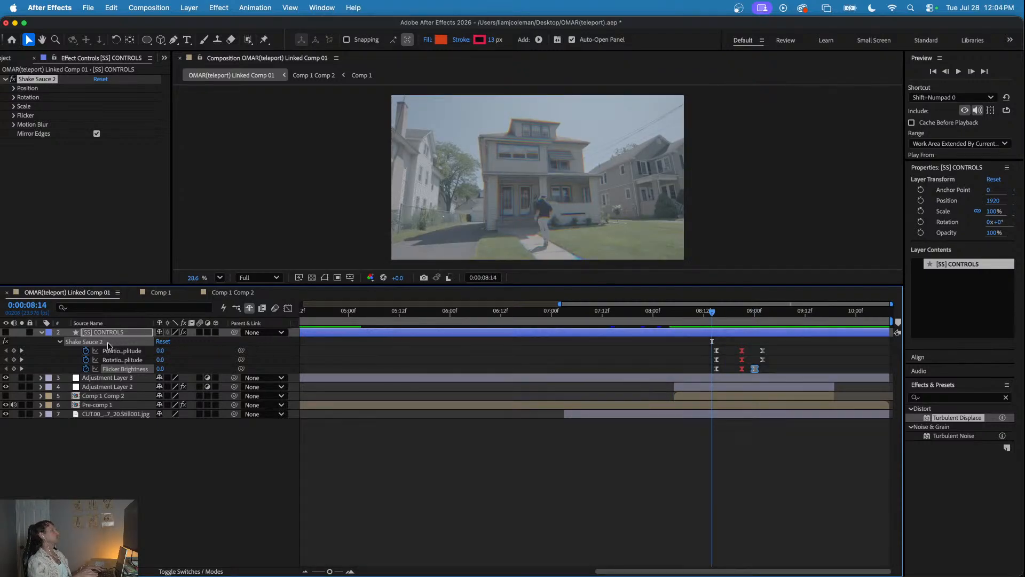
{"action": "left_click", "coordinate": [221, 293]}
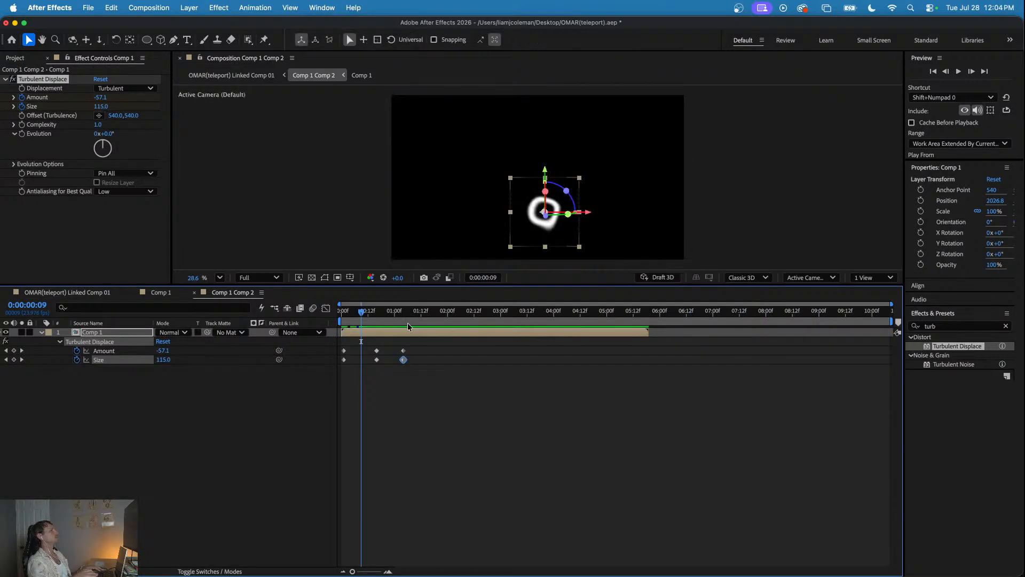
{"action": "left_click_drag", "start_coordinate": [382, 313], "coordinate": [331, 322]}
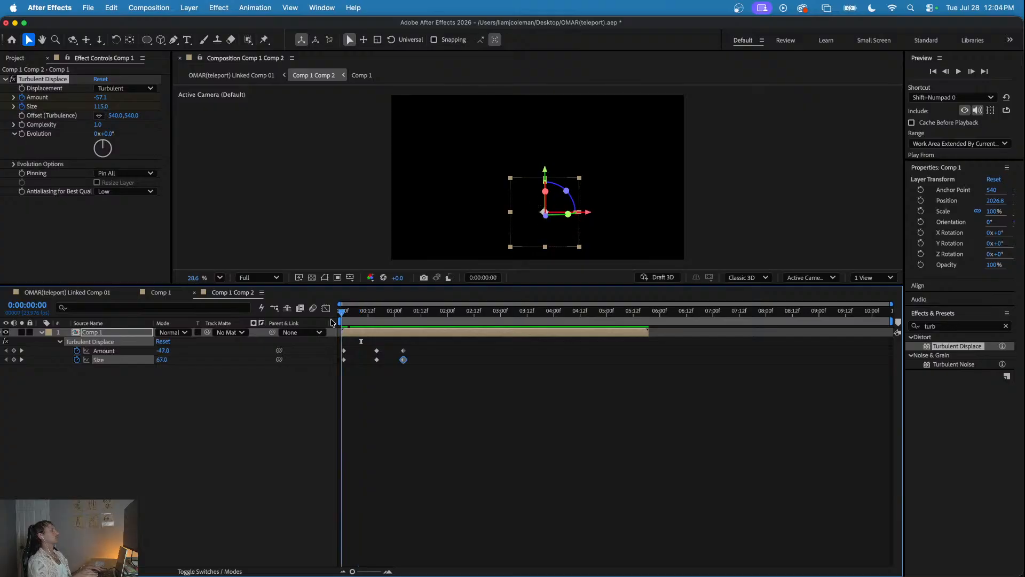
{"action": "key", "text": "p"}
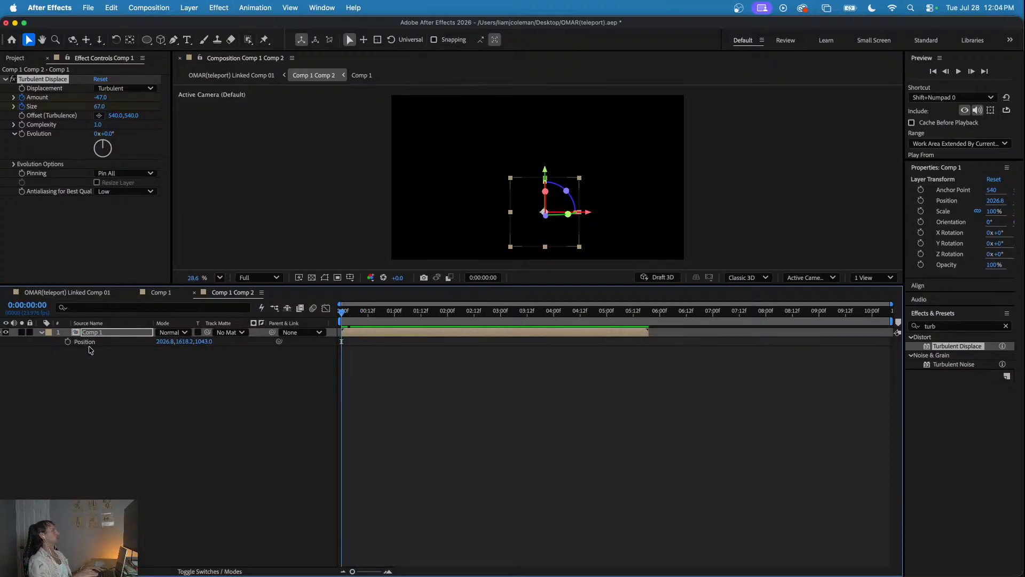
{"action": "left_click", "coordinate": [68, 341]}
{"action": "left_click_drag", "start_coordinate": [358, 312], "coordinate": [424, 315]}
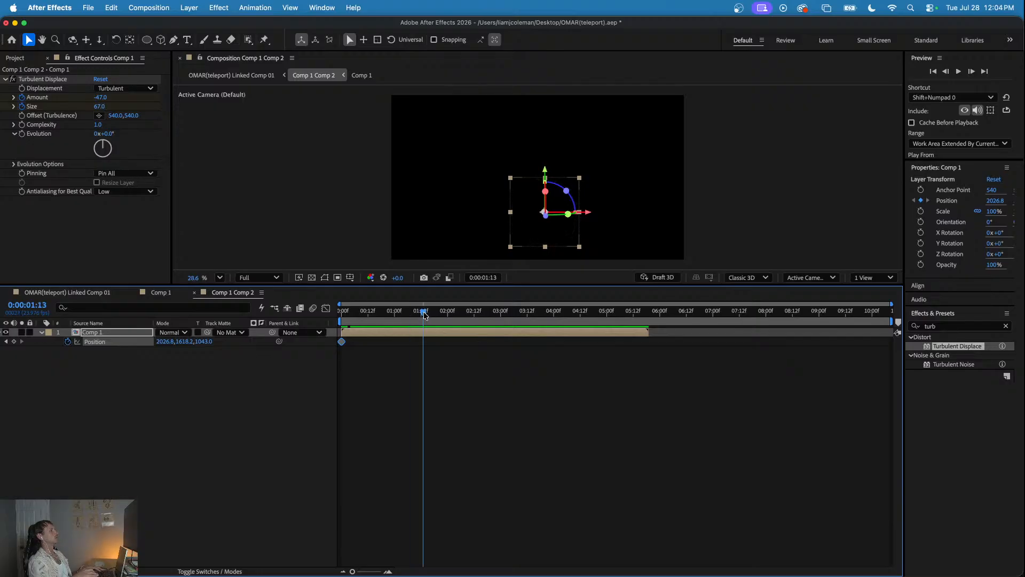
{"action": "left_click_drag", "start_coordinate": [168, 342], "coordinate": [159, 342]}
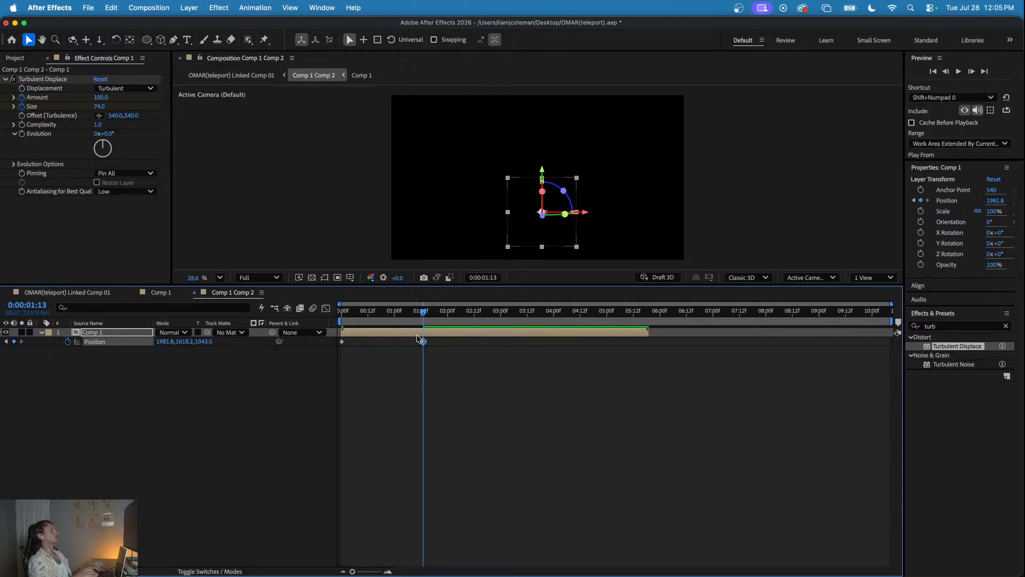
{"action": "left_click_drag", "start_coordinate": [422, 319], "coordinate": [468, 313]}
{"action": "left_click_drag", "start_coordinate": [424, 342], "coordinate": [470, 344]}
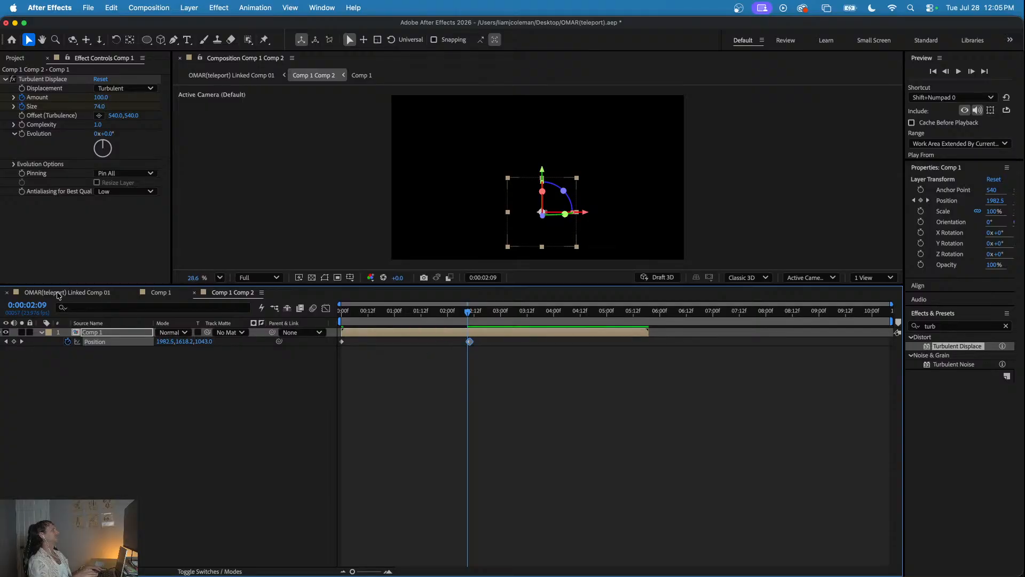
- Preview the teleport in OMAR(teleport) Linked Comp 01 from start points such as 0:00:08:08, 0:00:07:13 and 0:00:08:02, and return to the start
{"action": "left_click", "coordinate": [59, 293]}
{"action": "left_click_drag", "start_coordinate": [705, 315], "coordinate": [688, 318]}
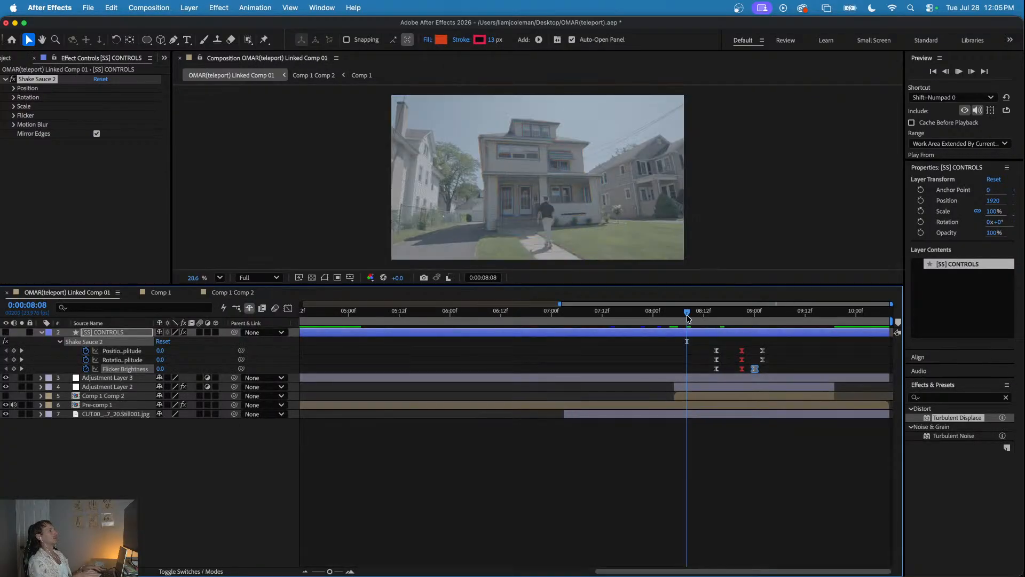
{"action": "key", "text": "space"}
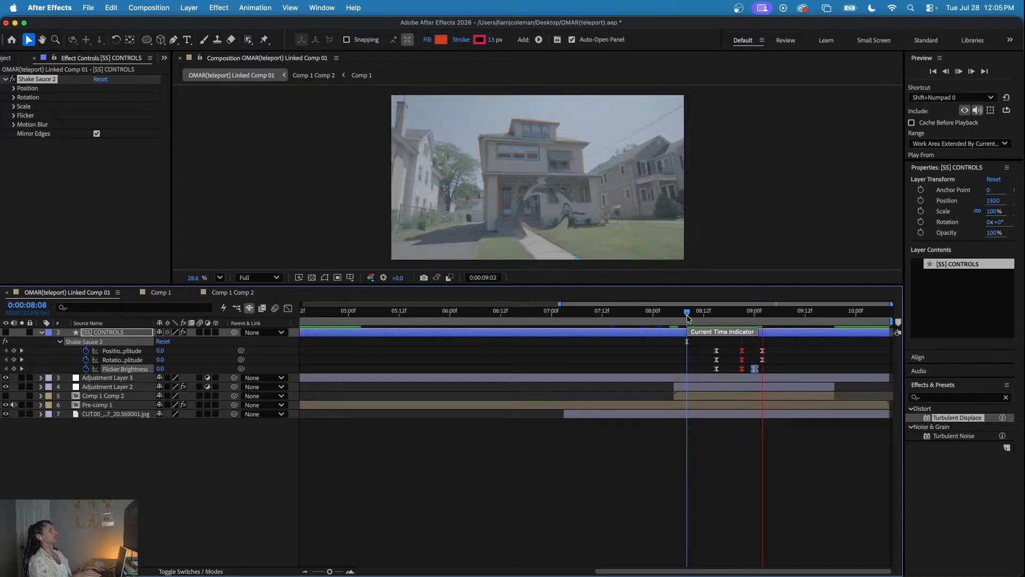
{"action": "left_click_drag", "start_coordinate": [688, 318], "coordinate": [678, 315]}
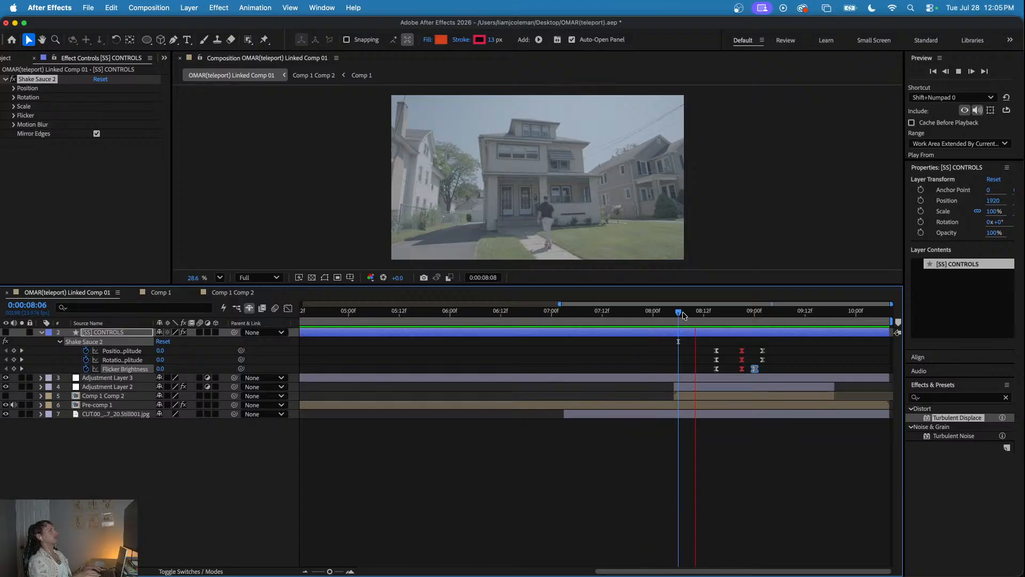
{"action": "scroll", "coordinate": [660, 414], "scroll_direction": "down", "scroll_amount": 5}
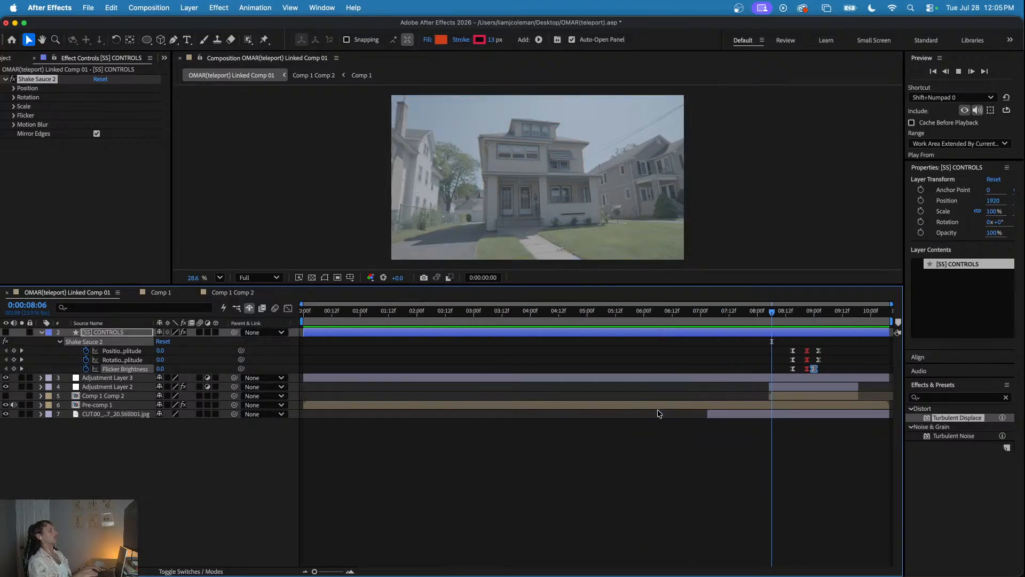
{"action": "left_click_drag", "start_coordinate": [773, 317], "coordinate": [731, 312]}
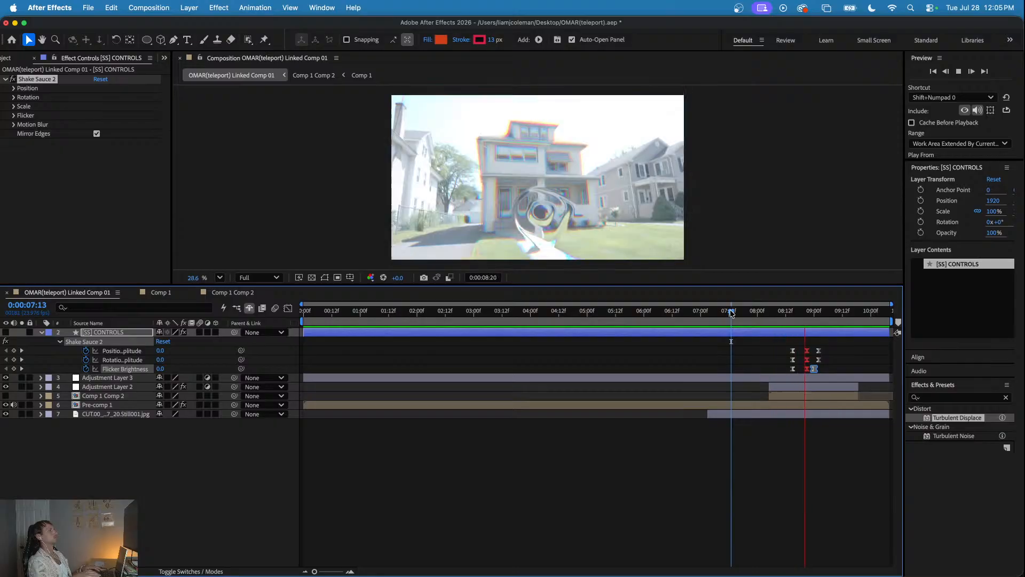
{"action": "left_click", "coordinate": [746, 312]}
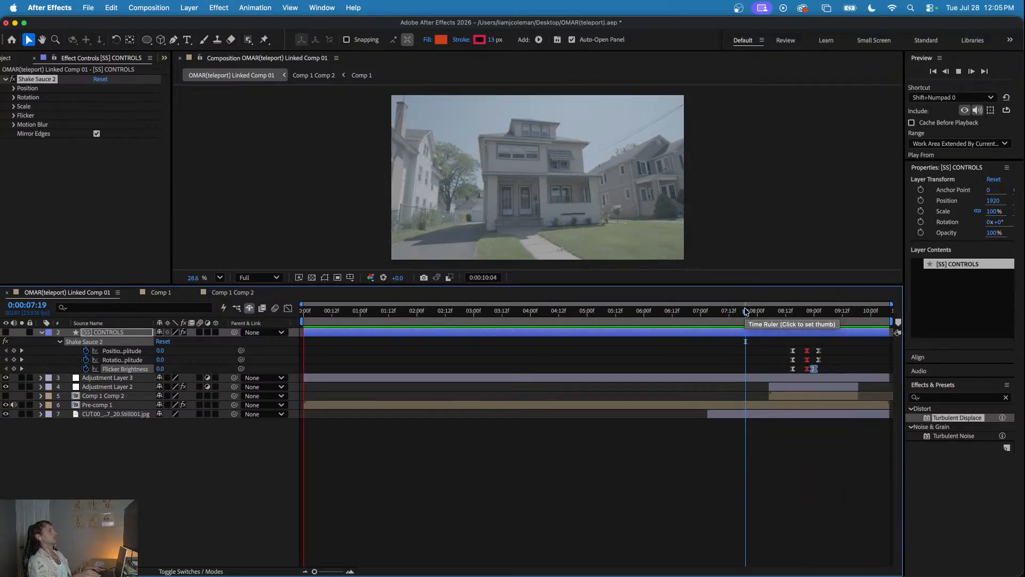
{"action": "left_click", "coordinate": [755, 312]}
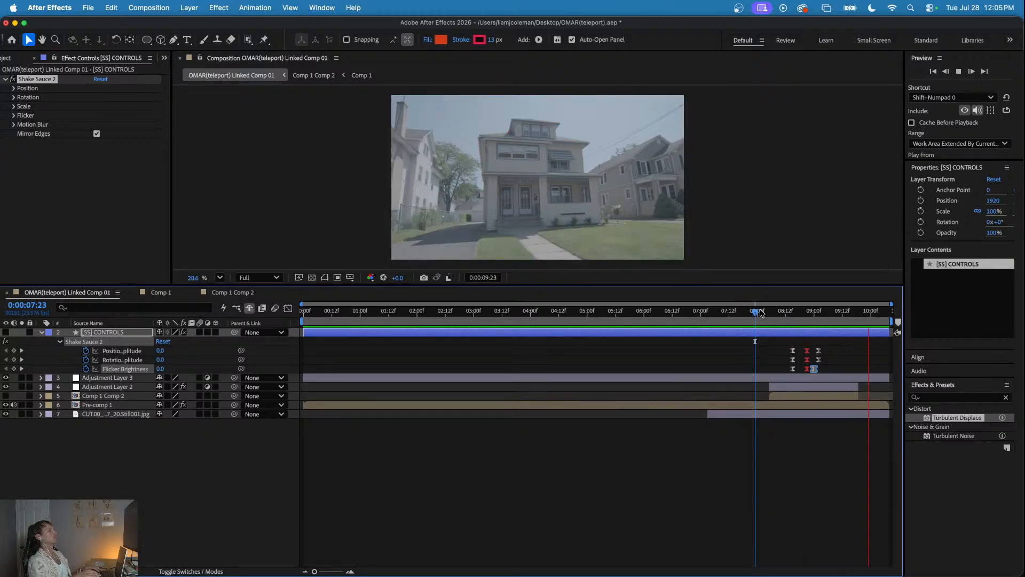
{"action": "left_click", "coordinate": [762, 312]}
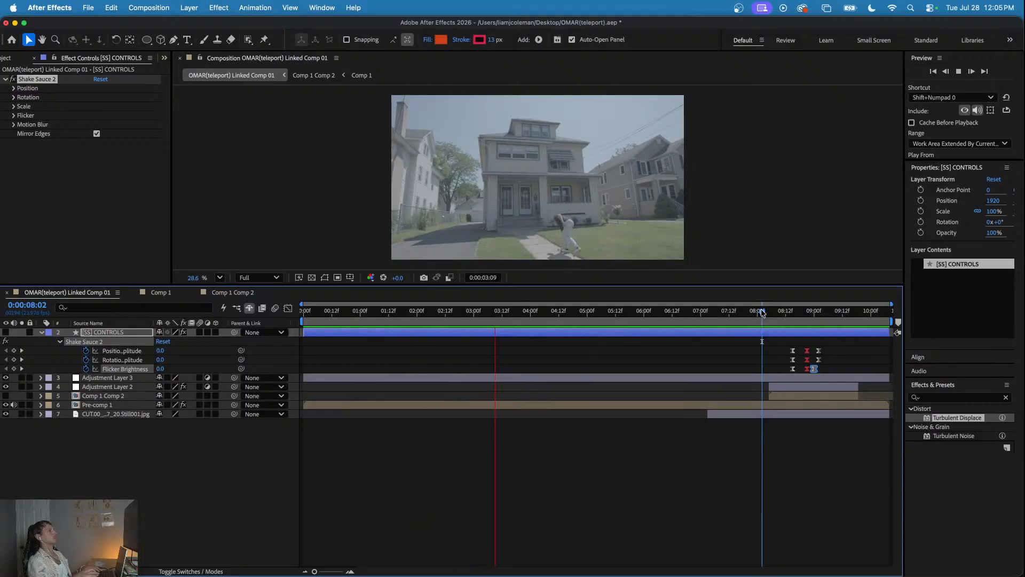
{"action": "left_click_drag", "start_coordinate": [762, 312], "coordinate": [300, 346]}
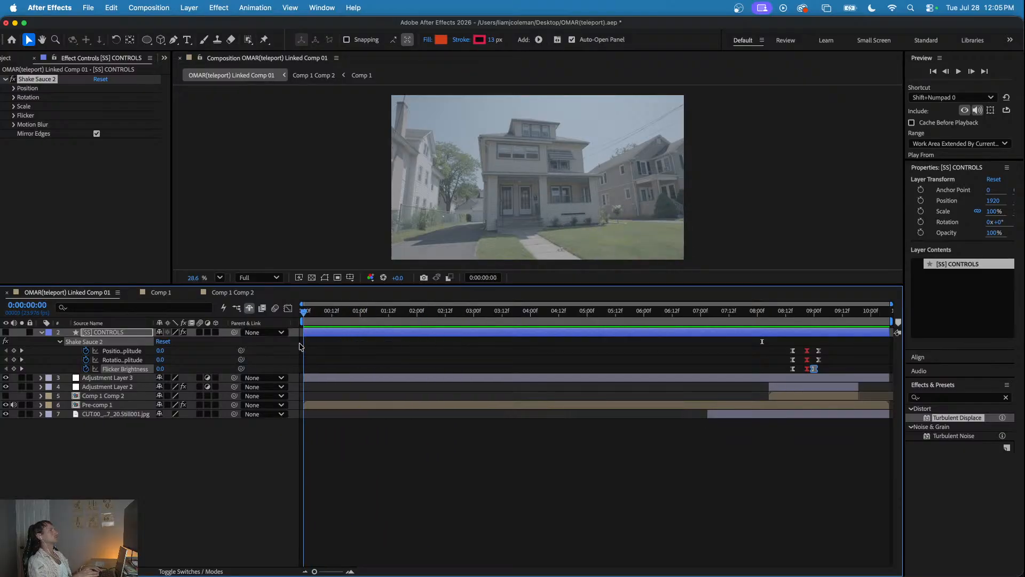
- Hide Adjustment Layer 3, Adjustment Layer 2 and Pre-comp 1 at 0:00:08:22 to inspect the background still, and show them again
{"action": "left_click_drag", "start_coordinate": [784, 315], "coordinate": [810, 321]}
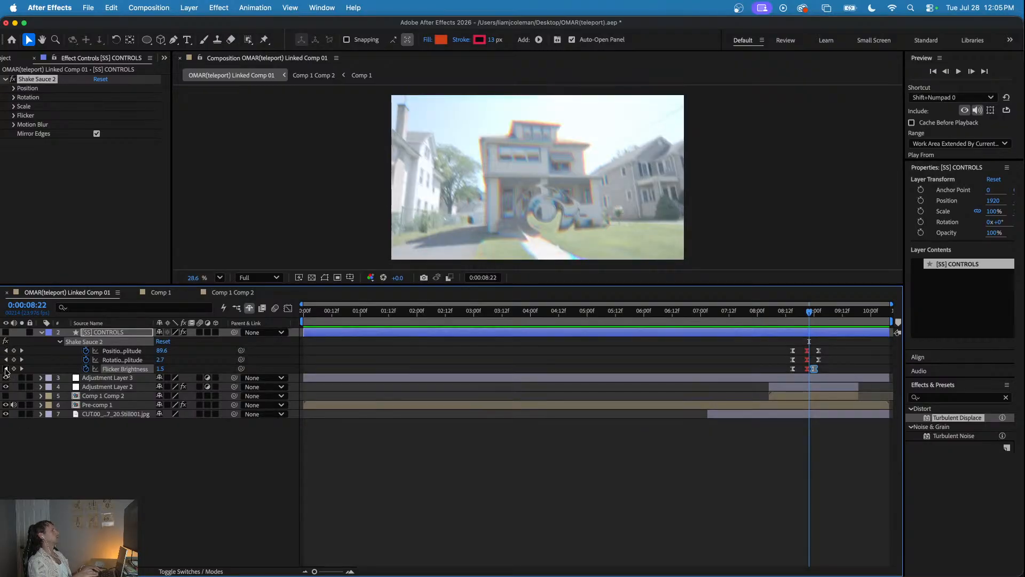
{"action": "left_click", "coordinate": [5, 378]}
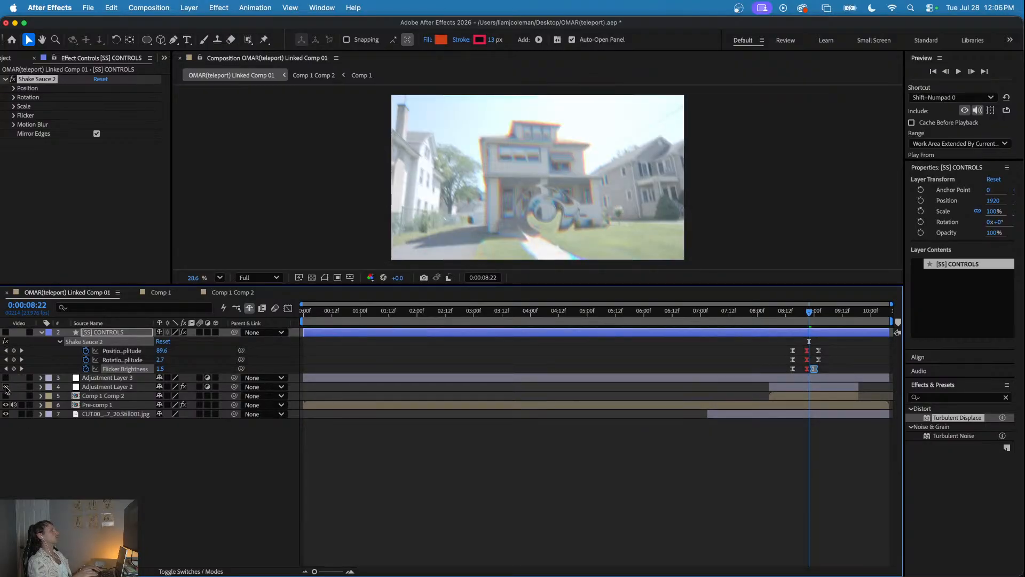
{"action": "left_click", "coordinate": [5, 386]}
{"action": "left_click", "coordinate": [5, 406]}
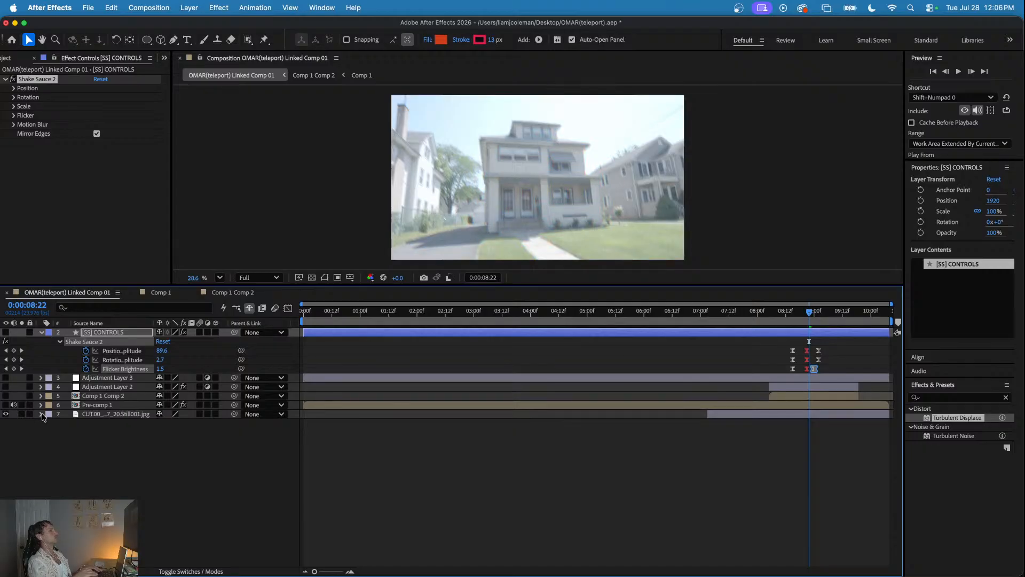
{"action": "left_click", "coordinate": [6, 386]}
{"action": "left_click", "coordinate": [5, 378]}
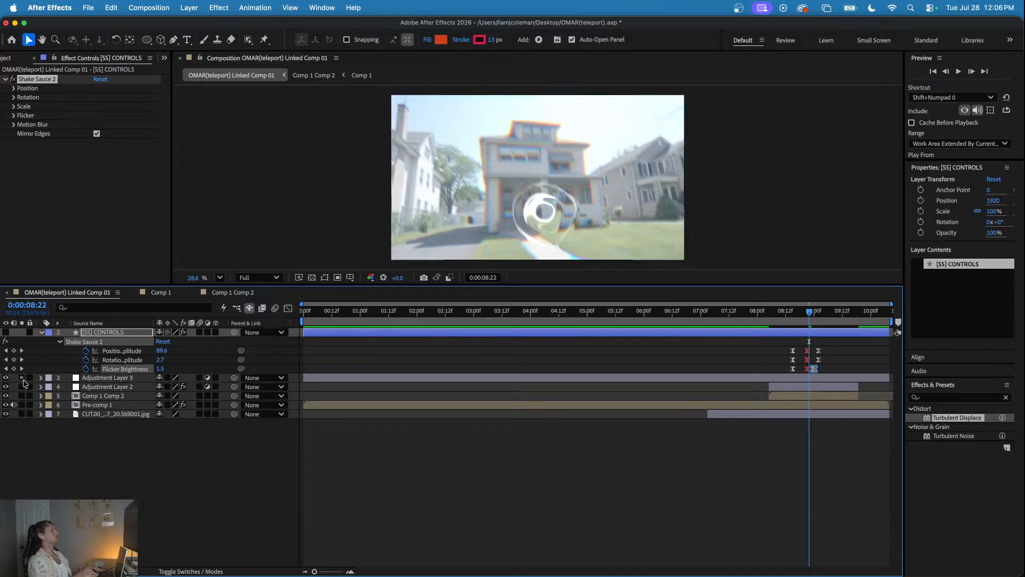
- Examine the displacement ring up to 0:00:09:04 with Comp 1 Comp 2 visible, and hide that layer again
{"action": "left_click", "coordinate": [5, 405]}
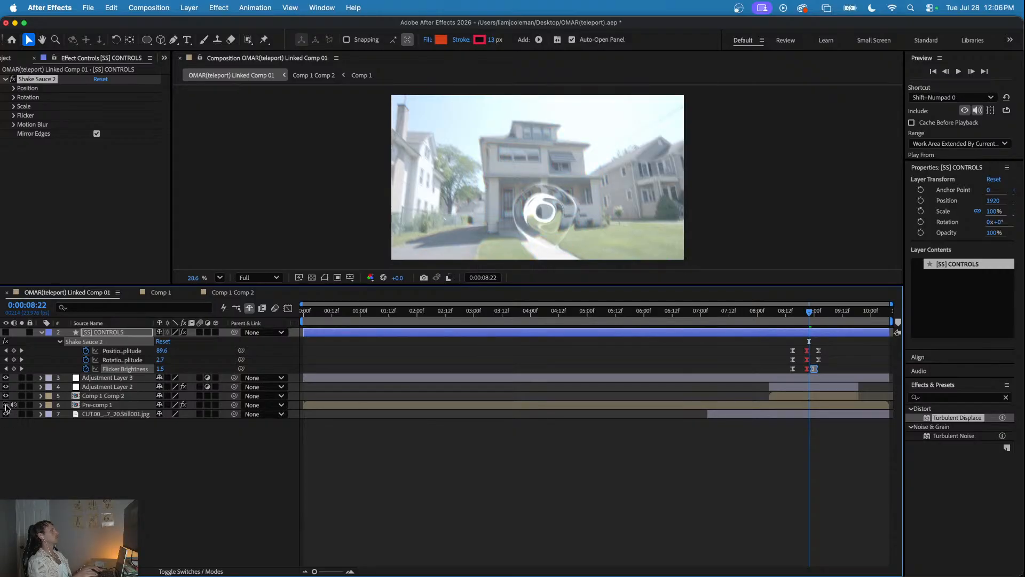
{"action": "left_click_drag", "start_coordinate": [775, 320], "coordinate": [822, 318]}
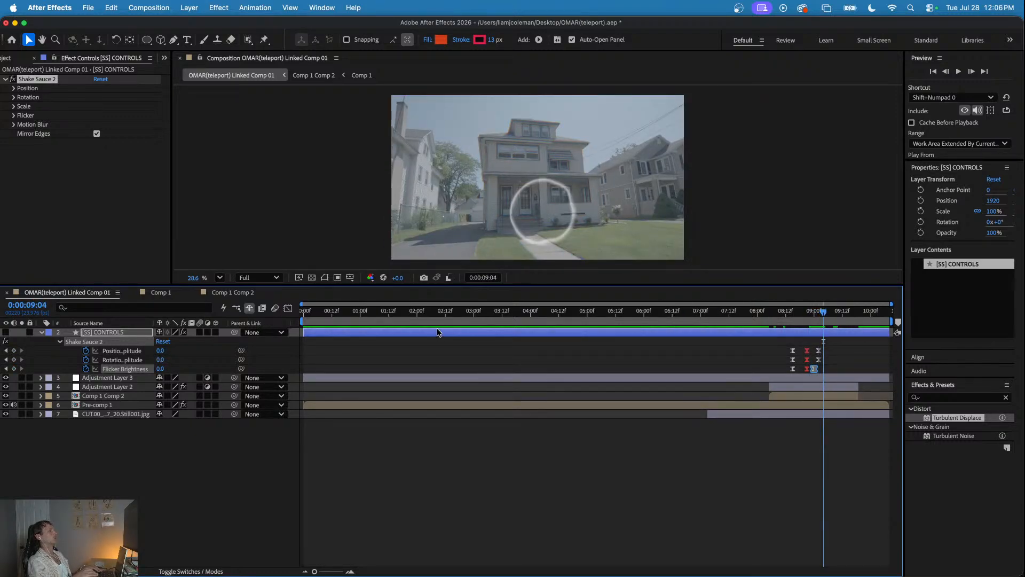
{"action": "left_click", "coordinate": [7, 395]}
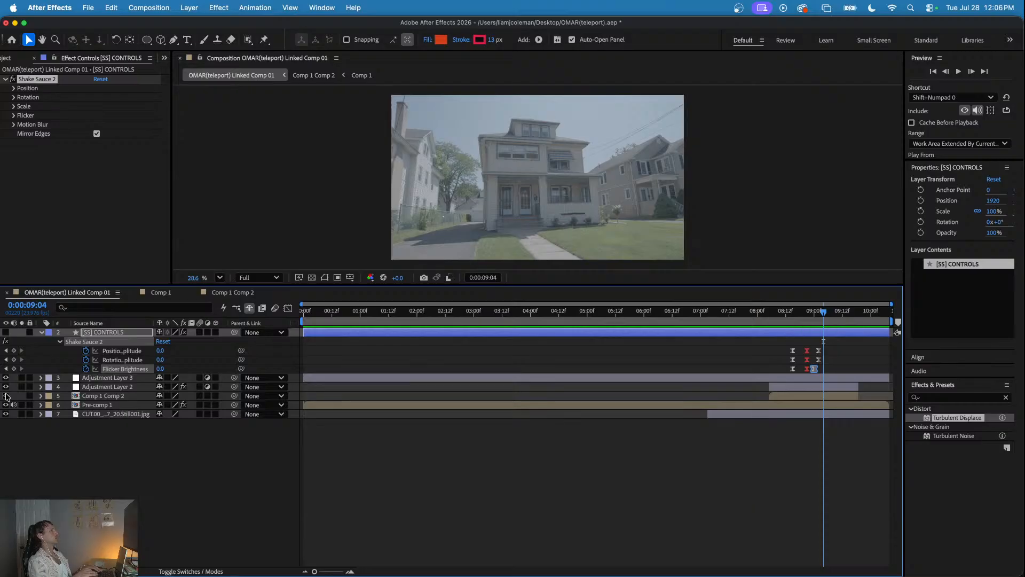
- Preview the finished effect from 0:00:08:08 and check the walking man around 0:00:02:15 and 0:00:03:11
{"action": "left_click_drag", "start_coordinate": [736, 312], "coordinate": [771, 314]}
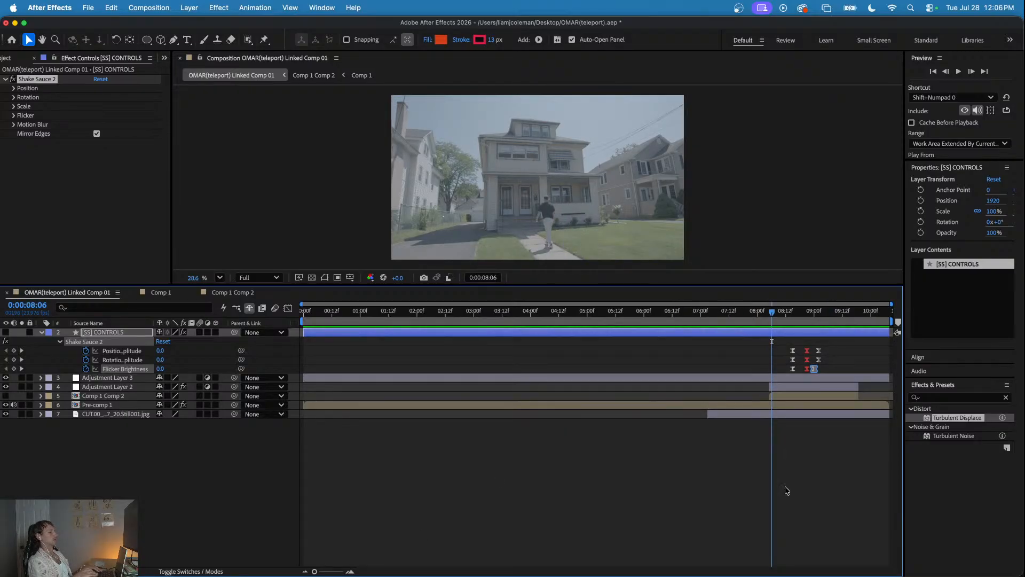
{"action": "left_click_drag", "start_coordinate": [795, 312], "coordinate": [777, 345]}
{"action": "key", "text": "space"}
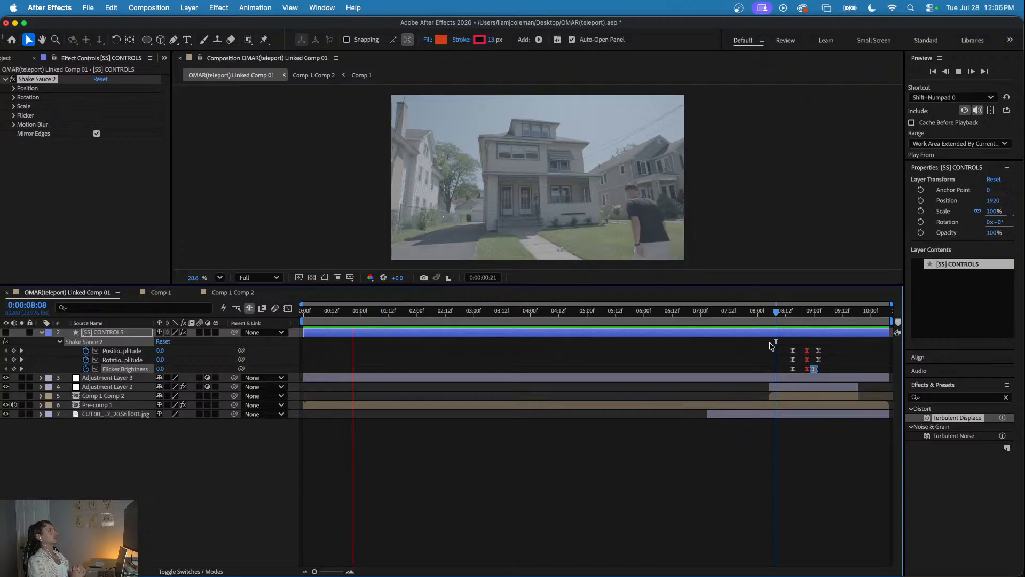
{"action": "key", "text": "space"}
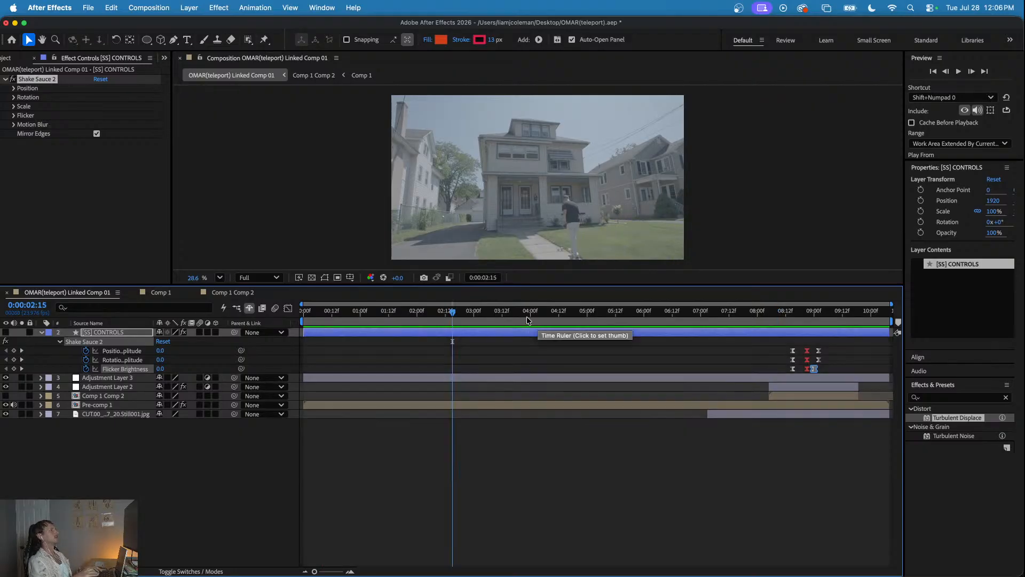
{"action": "left_click", "coordinate": [500, 313]}
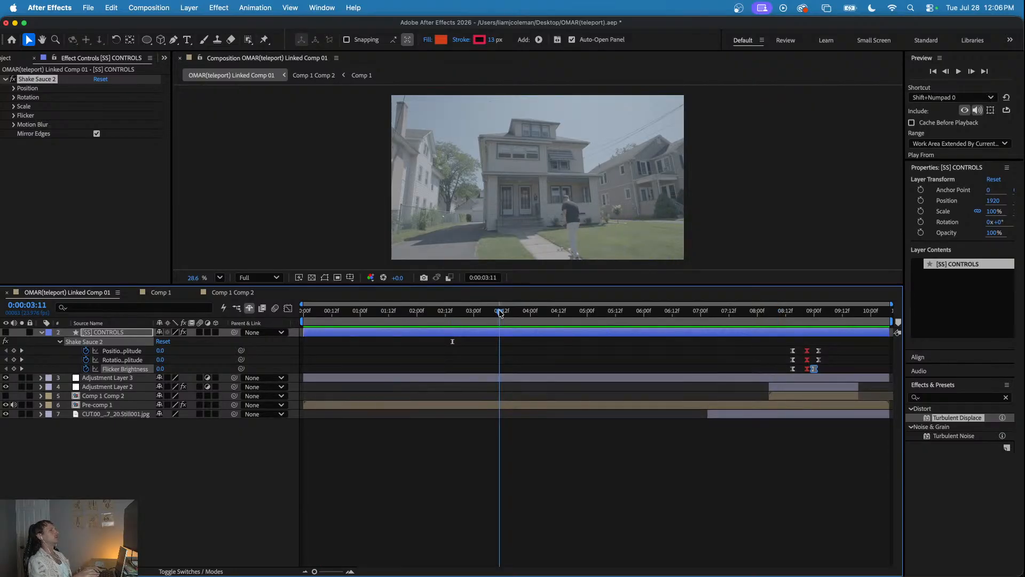
- Duplicate the Still001.jpg background layer and move the lower copy to begin at 0:00:00:00
{"action": "key", "text": "Home"}
{"action": "left_click", "coordinate": [732, 415]}
{"action": "key", "text": "super+d"}
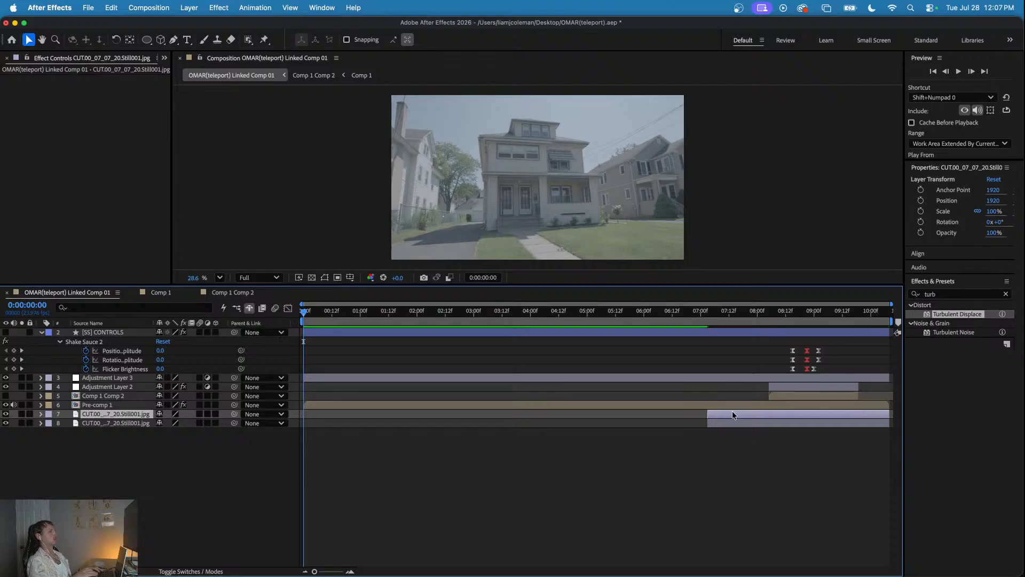
{"action": "left_click_drag", "start_coordinate": [725, 424], "coordinate": [319, 427]}
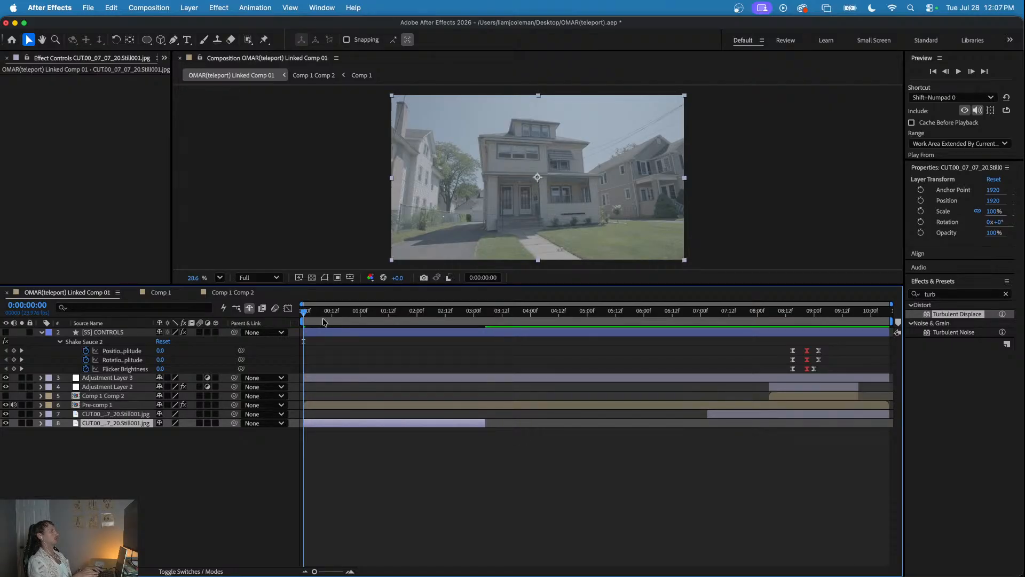
- Fade in Pre-comp 1 with opacity keyframes of 0% at 0:00:00:00 and 100% at 0:00:00:09
{"action": "left_click", "coordinate": [324, 323]}
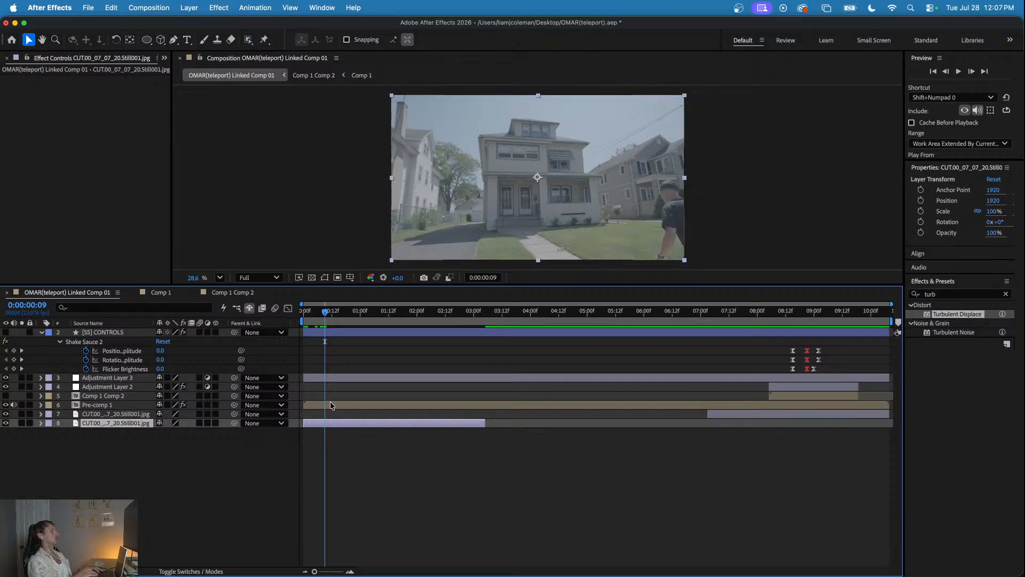
{"action": "left_click", "coordinate": [331, 404]}
{"action": "key", "text": "t"}
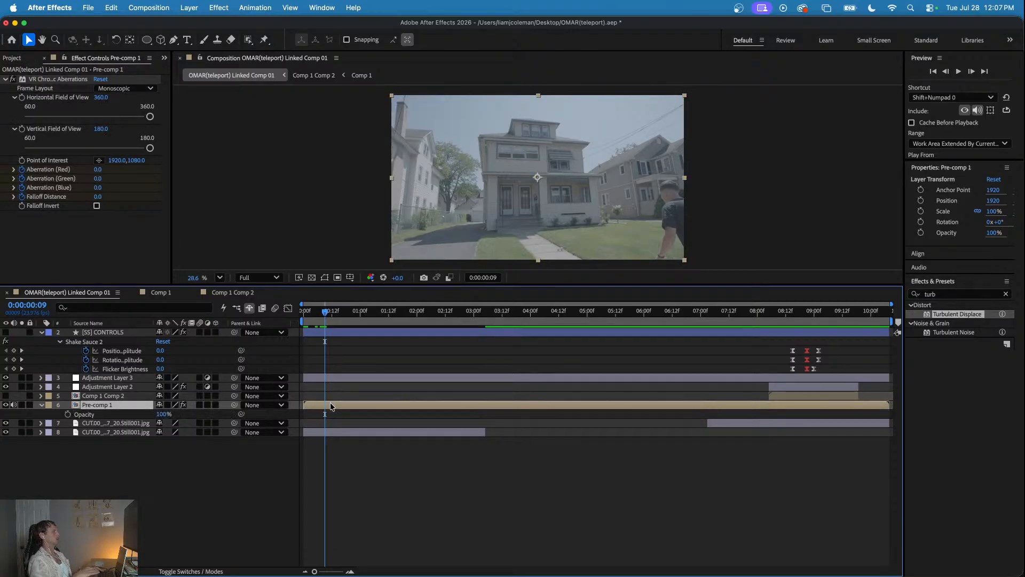
{"action": "left_click", "coordinate": [68, 415]}
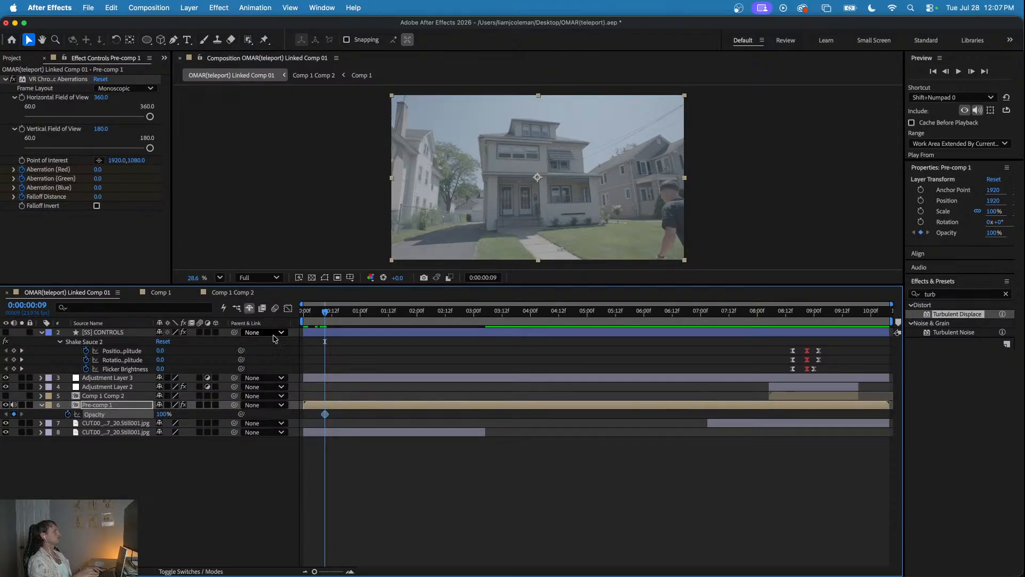
{"action": "left_click_drag", "start_coordinate": [319, 314], "coordinate": [303, 312]}
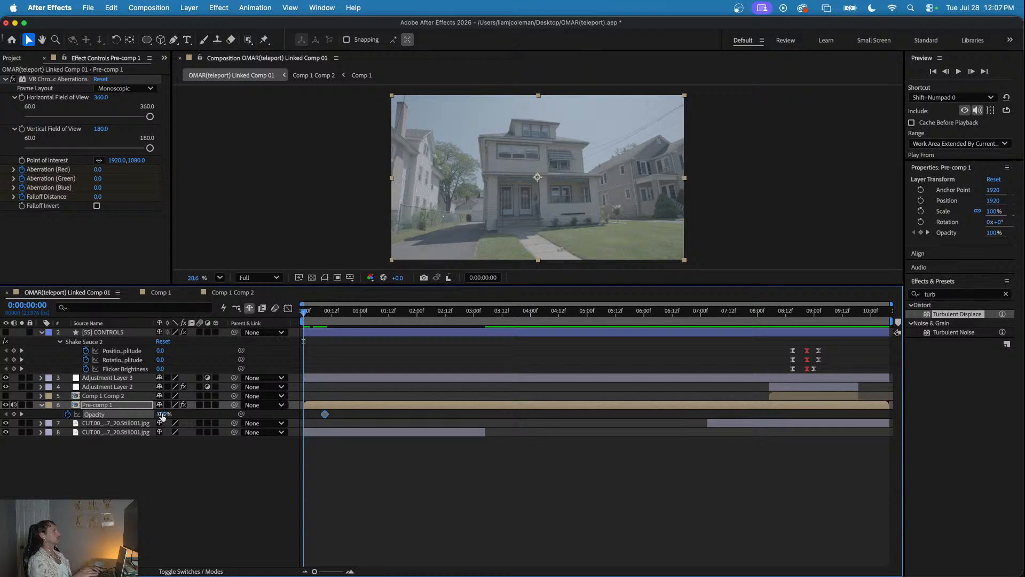
{"action": "left_click_drag", "start_coordinate": [150, 414], "coordinate": [94, 418]}
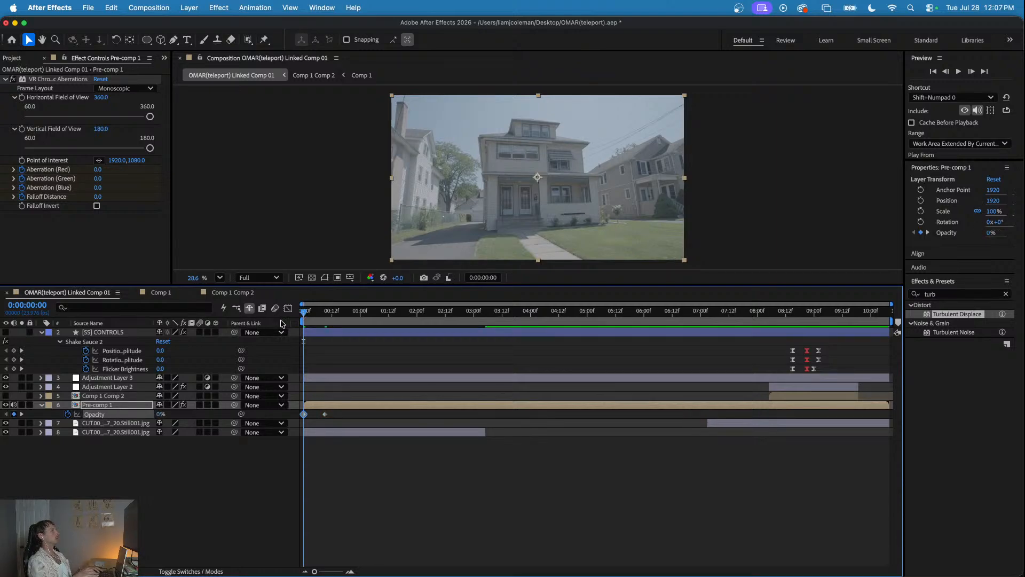
- Preview the opening repeatedly from 0:00:00:00 and step through its first frames to examine the man's fade-in
{"action": "key", "text": "space"}
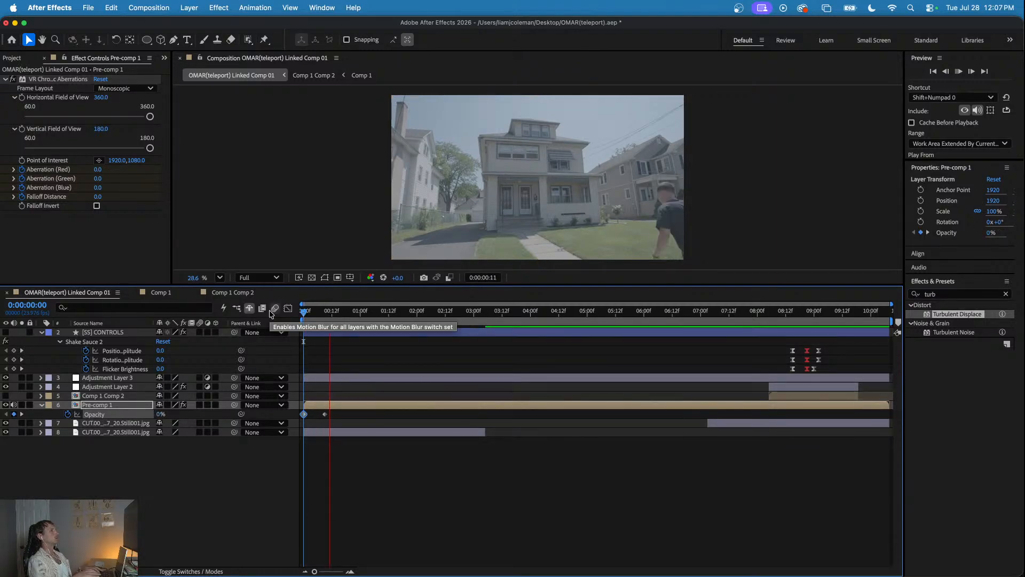
{"action": "key", "text": "space"}
{"action": "key", "text": "space"}
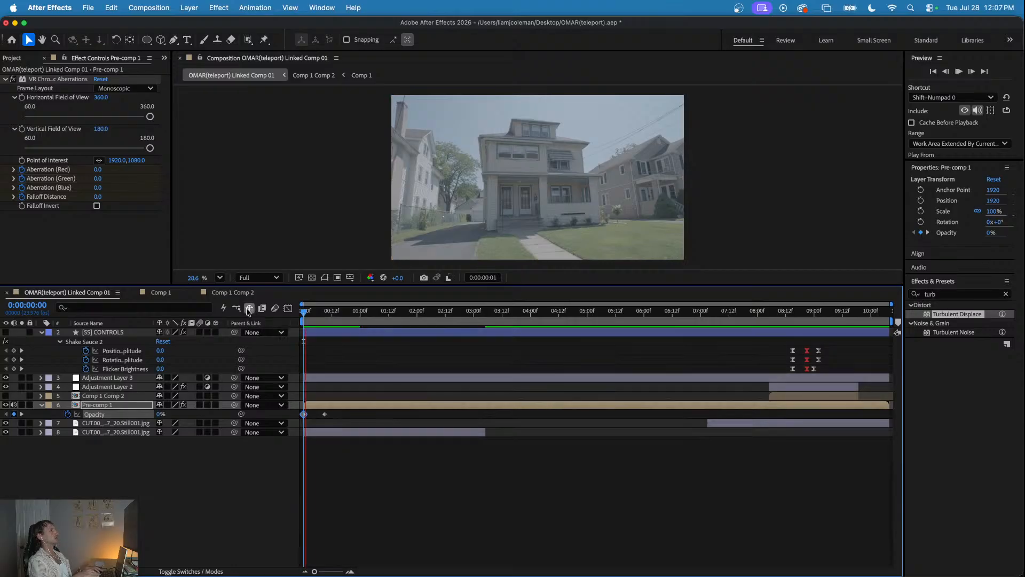
{"action": "key", "text": "space"}
{"action": "key", "text": "space"}
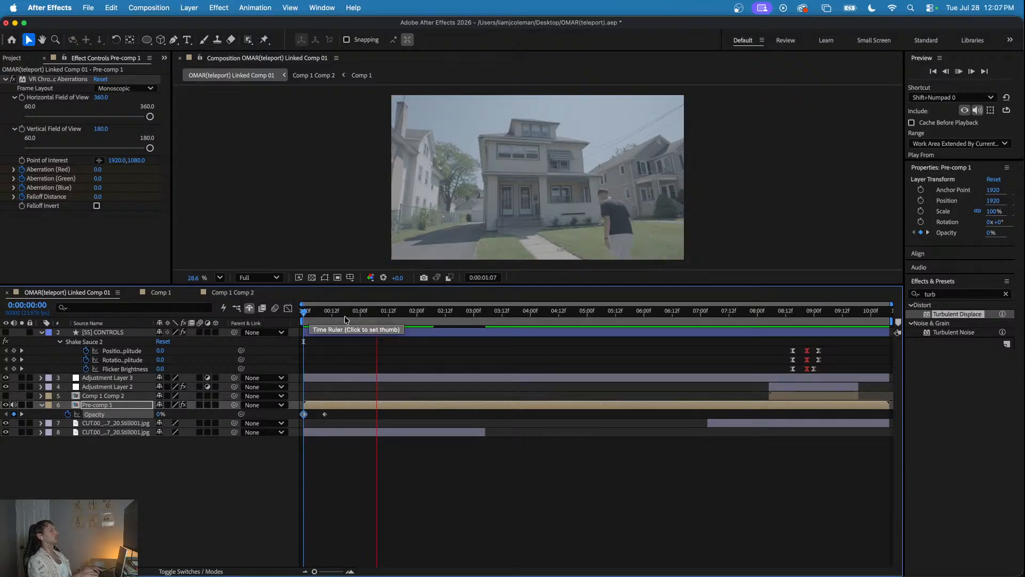
{"action": "key", "text": "space"}
{"action": "key", "text": "Page_Down"}
{"action": "key", "text": "Page_Down"}
{"action": "key", "text": "Page_Down"}
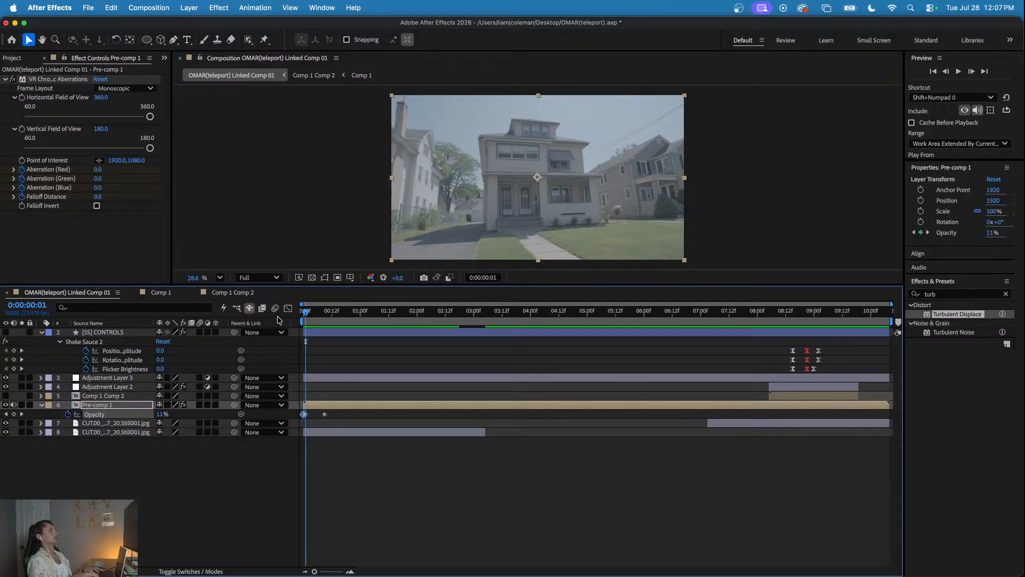
{"action": "key", "text": "Page_Down"}
{"action": "key", "text": "Page_Down"}
{"action": "key", "text": "Page_Down"}
{"action": "key", "text": "Page_Up"}
{"action": "key", "text": "Page_Up"}
{"action": "key", "text": "Page_Up"}
{"action": "key", "text": "Page_Up"}
{"action": "key", "text": "Page_Up"}
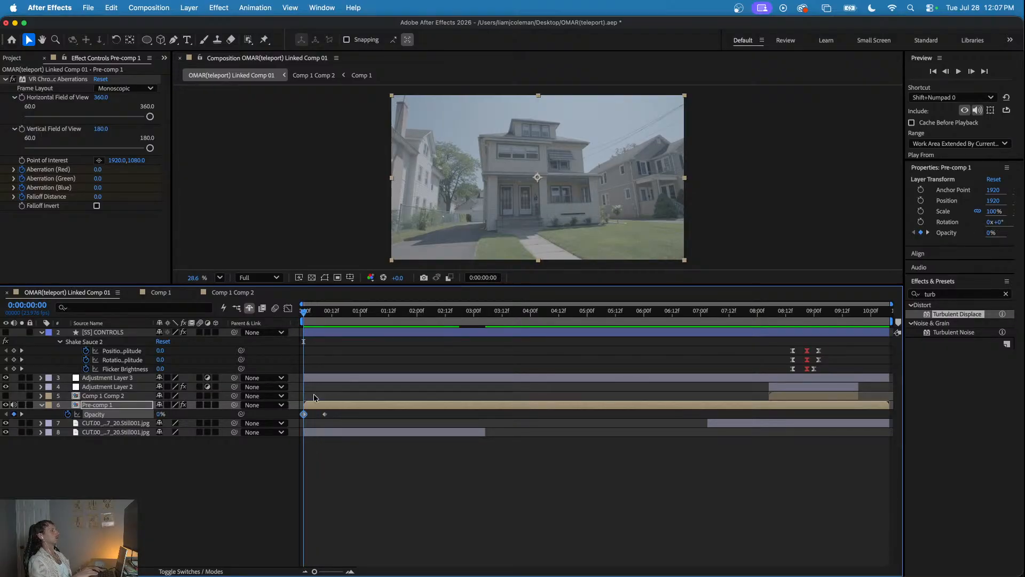
- Shorten Pre-comp 1's fade-in by moving its 100% opacity keyframe to about 0:00:00:05, and check the opening frames
{"action": "left_click_drag", "start_coordinate": [325, 414], "coordinate": [315, 413]}
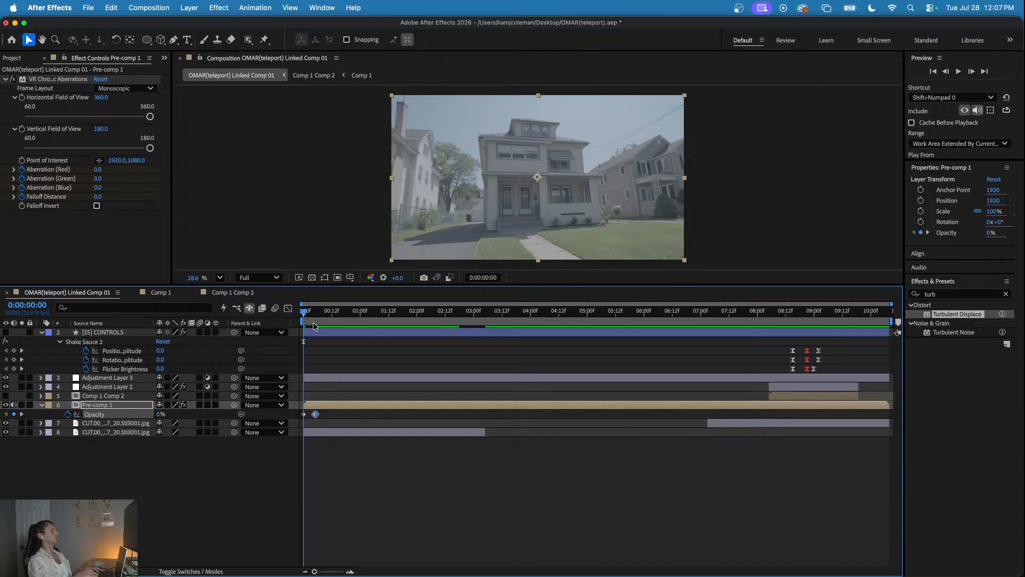
{"action": "key", "text": "space"}
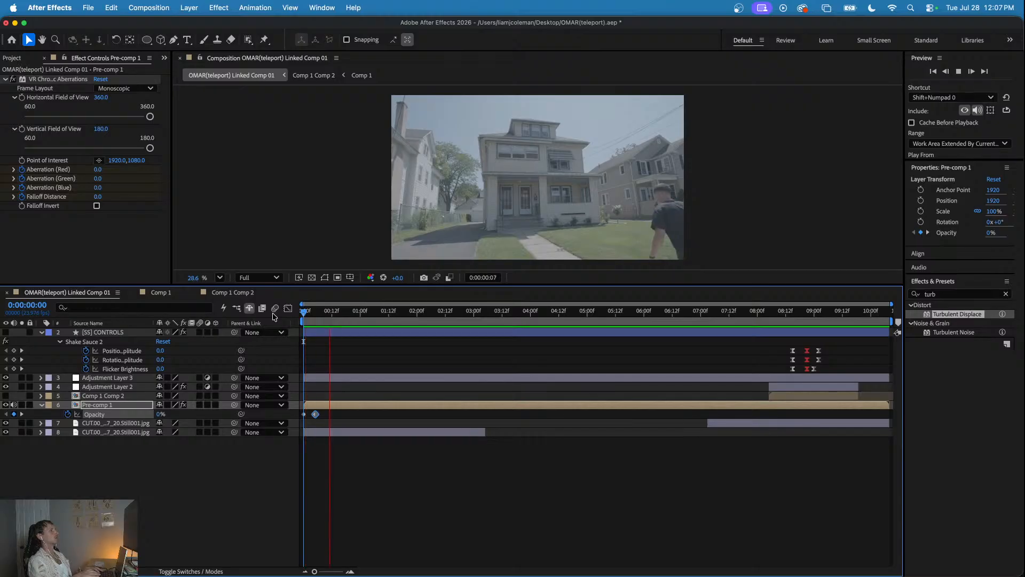
{"action": "key", "text": "space"}
{"action": "key", "text": "Page_Down"}
{"action": "key", "text": "Page_Down"}
{"action": "key", "text": "Page_Down"}
{"action": "key", "text": "Page_Down"}
{"action": "key", "text": "Page_Down"}
{"action": "key", "text": "Page_Up"}
{"action": "key", "text": "Page_Up"}
{"action": "key", "text": "Page_Up"}
{"action": "key", "text": "Page_Up"}
{"action": "key", "text": "Page_Up"}
{"action": "key", "text": "Page_Up"}
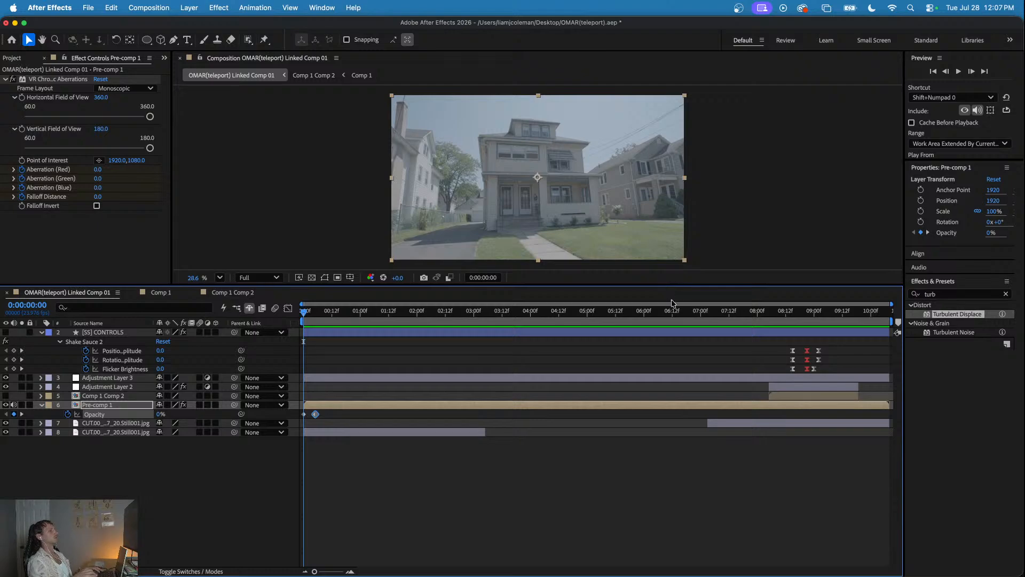
- Play the whole composition from 0:00:00:00 to review the teleport effect, and save the project
{"action": "left_click_drag", "start_coordinate": [744, 313], "coordinate": [303, 321]}
{"action": "key", "text": "space"}
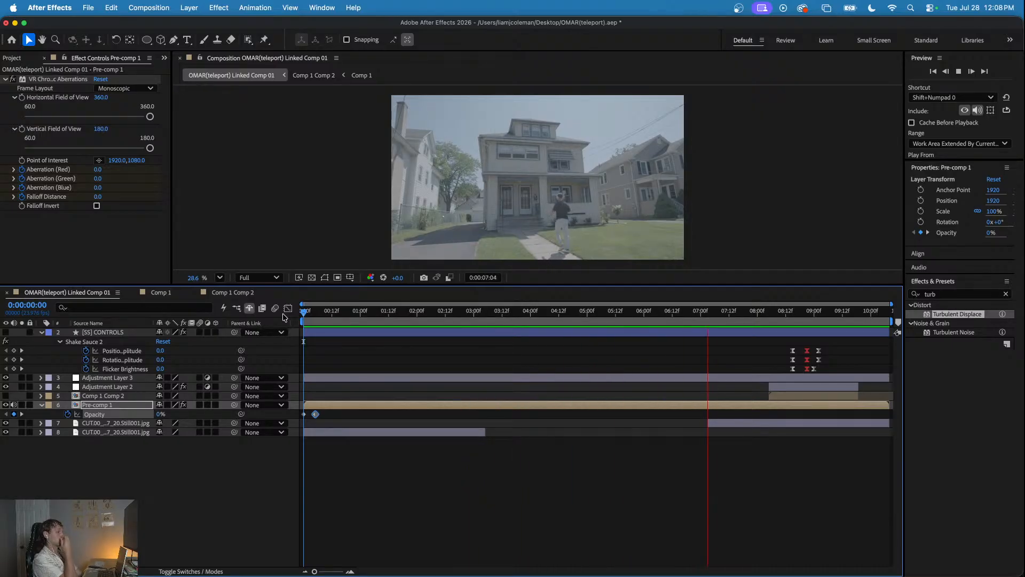
{"action": "key", "text": "space"}
{"action": "key", "text": "space"}
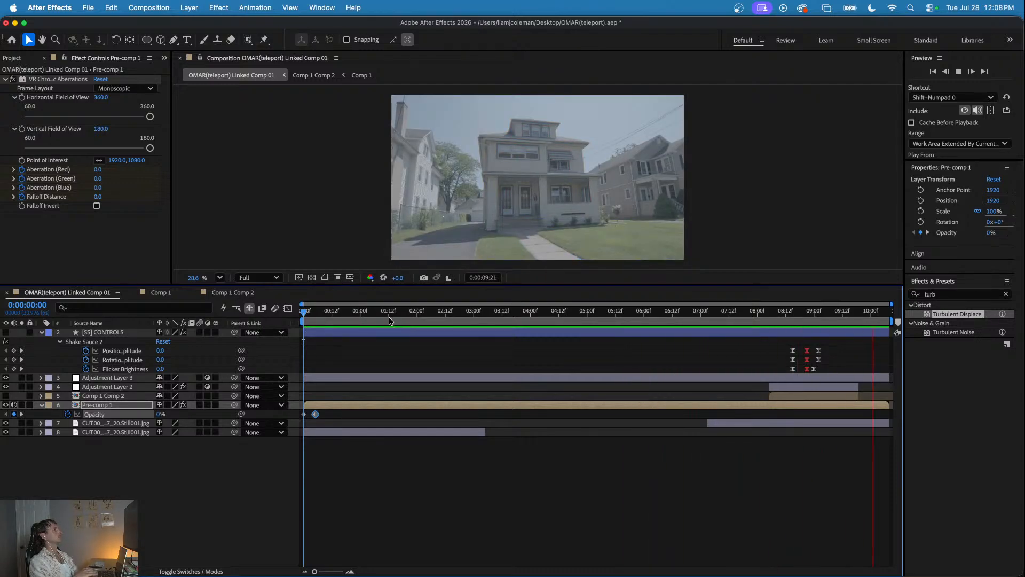
{"action": "key", "text": "space"}
{"action": "key", "text": "super+s"}
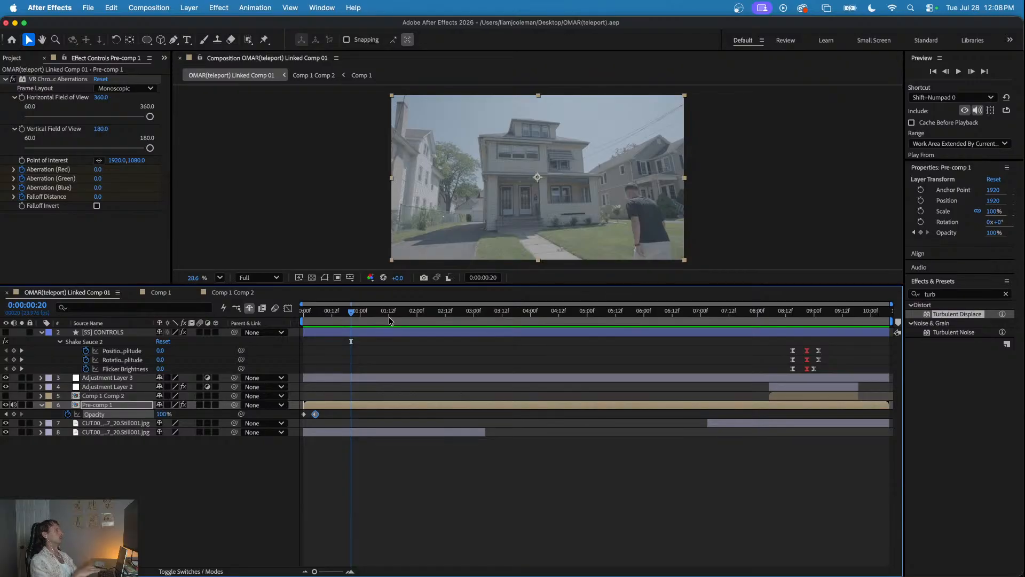
- Preview the saved composition once more from the start through the teleport, stopping at 0:00:09:18
{"action": "key", "text": "Home"}
{"action": "key", "text": "space"}
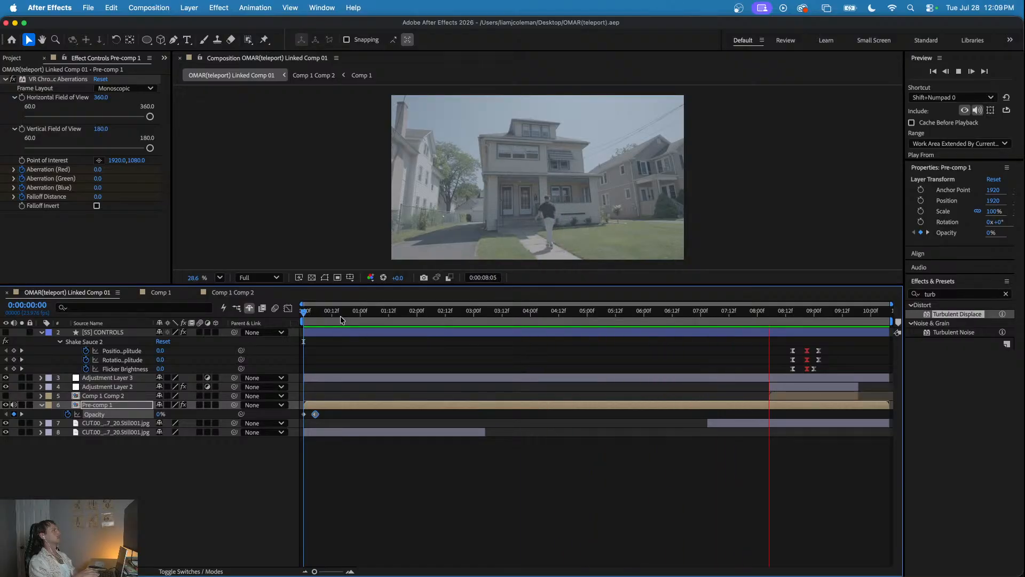
{"action": "key", "text": "space"}
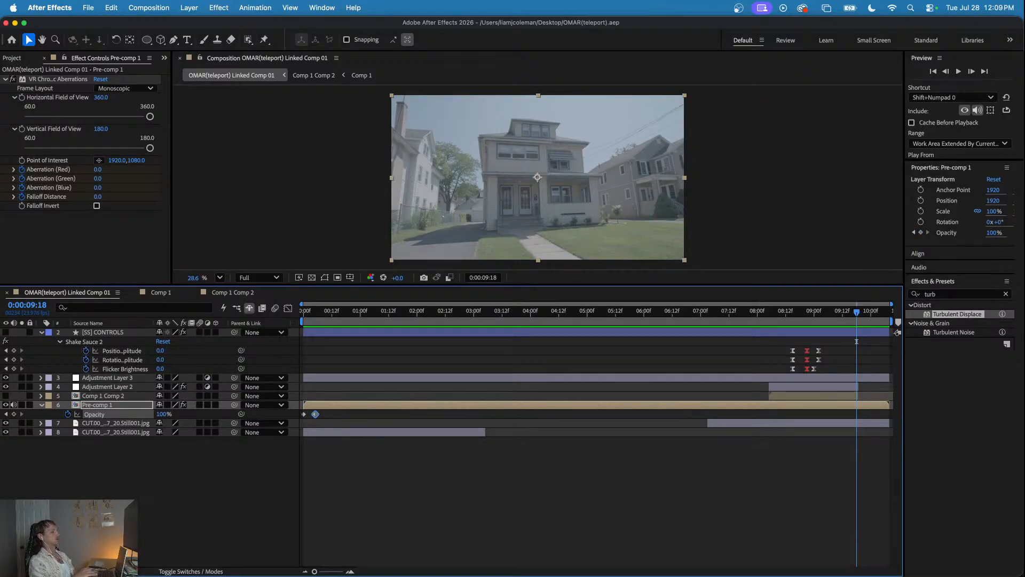
- Switch to Premiere and render the video preview of the linked composition in the CUT sequence
{"action": "key", "text": "super+Tab"}
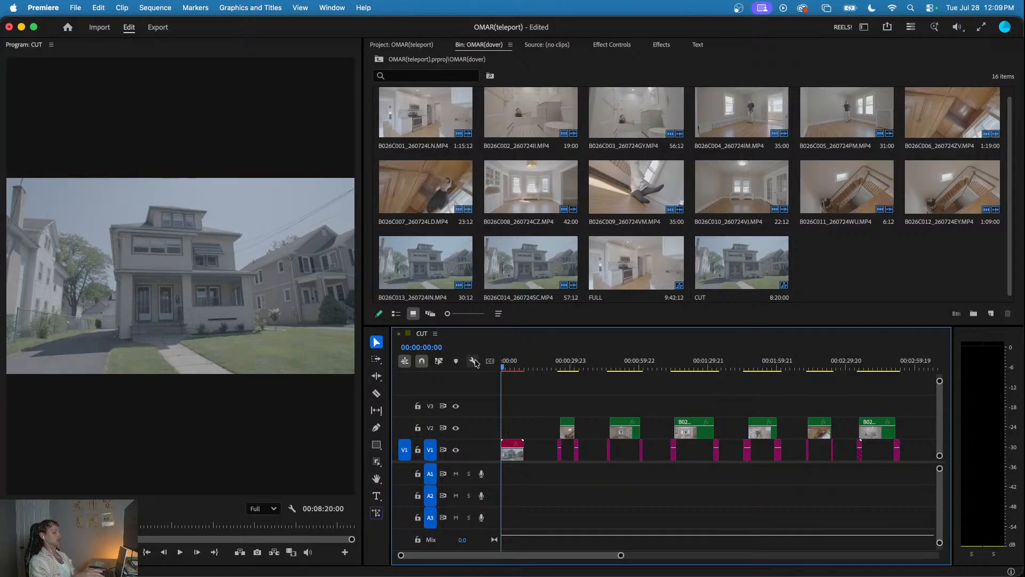
{"action": "key", "text": "Return"}
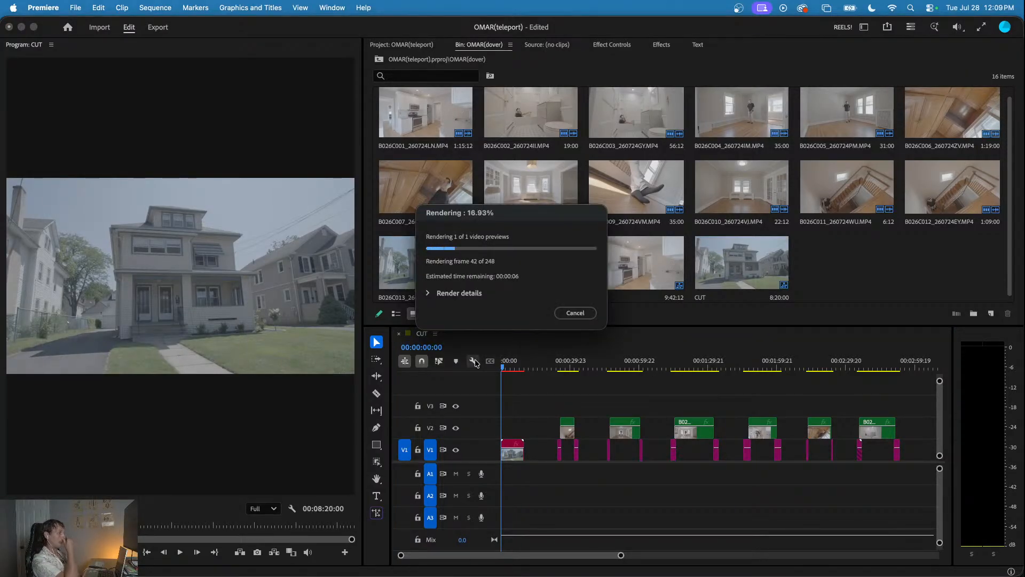
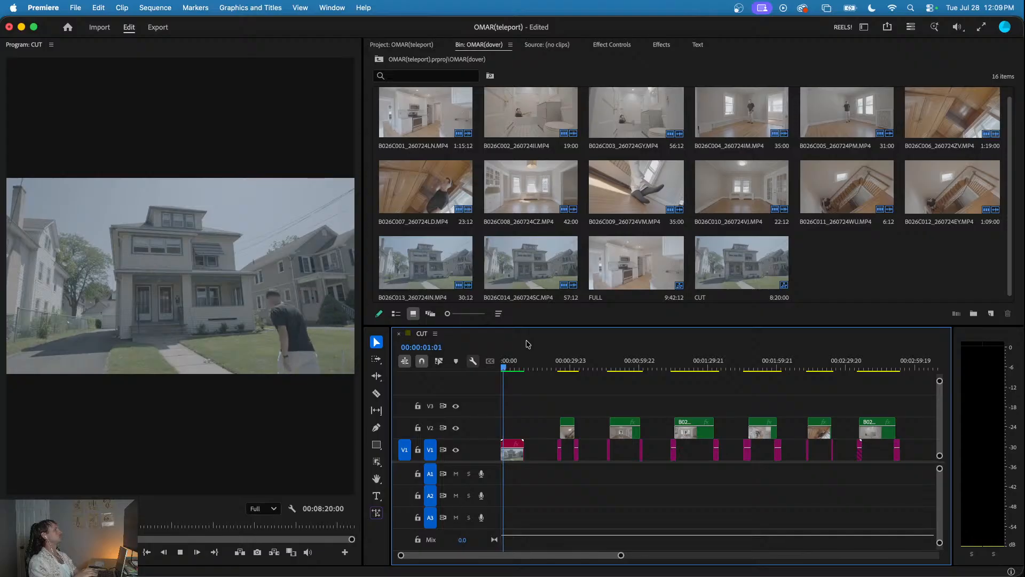
- Play the rendered exterior shot in the CUT sequence, replay its teleport moment near 00:00:08:21, and save the project
{"action": "left_click_drag", "start_coordinate": [506, 368], "coordinate": [462, 366]}
{"action": "key", "text": "space"}
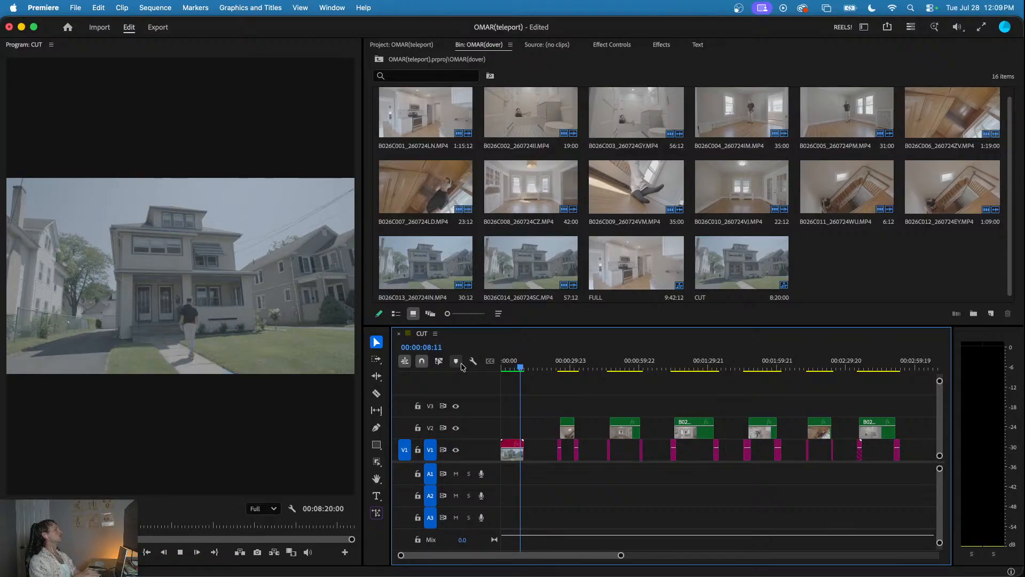
{"action": "left_click", "coordinate": [513, 363]}
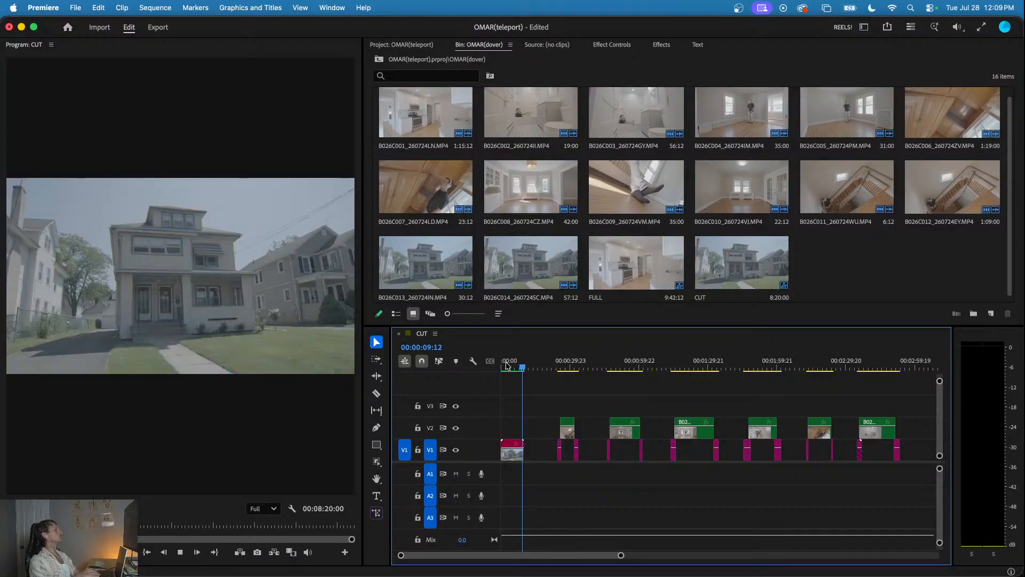
{"action": "left_click", "coordinate": [515, 365]}
{"action": "left_click_drag", "start_coordinate": [516, 365], "coordinate": [519, 366]}
{"action": "key", "text": "space"}
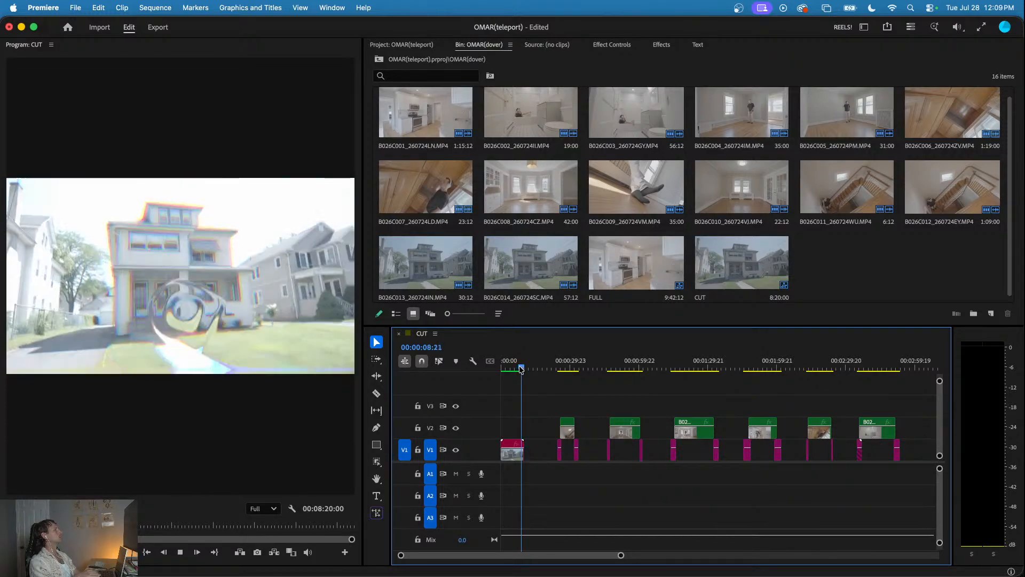
{"action": "left_click", "coordinate": [549, 366]}
{"action": "left_click_drag", "start_coordinate": [550, 366], "coordinate": [565, 366]}
{"action": "key", "text": "super+s"}
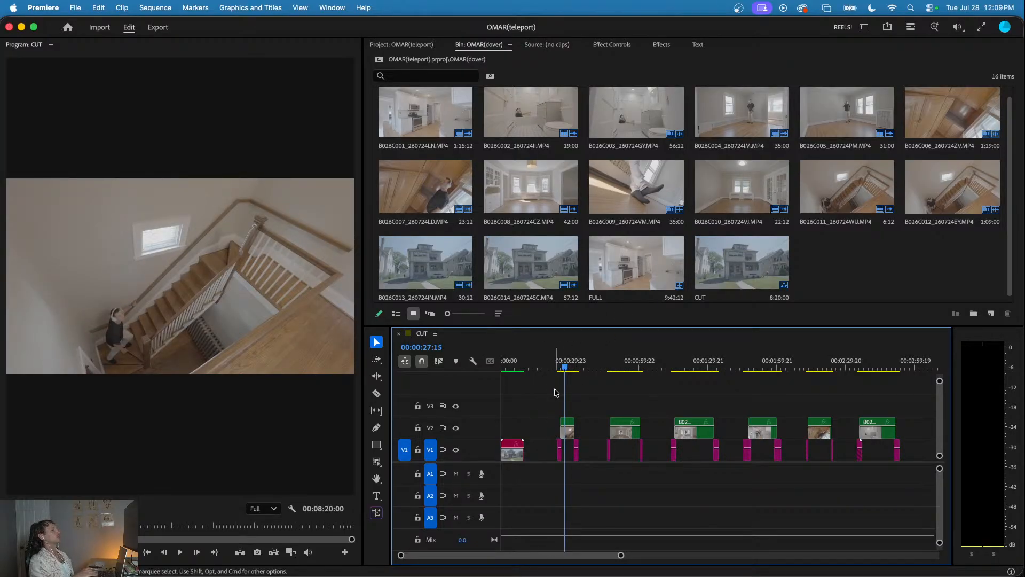
- Replace the three staircase clips around 00:00:29:23 in the CUT sequence with a linked After Effects composition
{"action": "left_click_drag", "start_coordinate": [555, 366], "coordinate": [583, 449]}
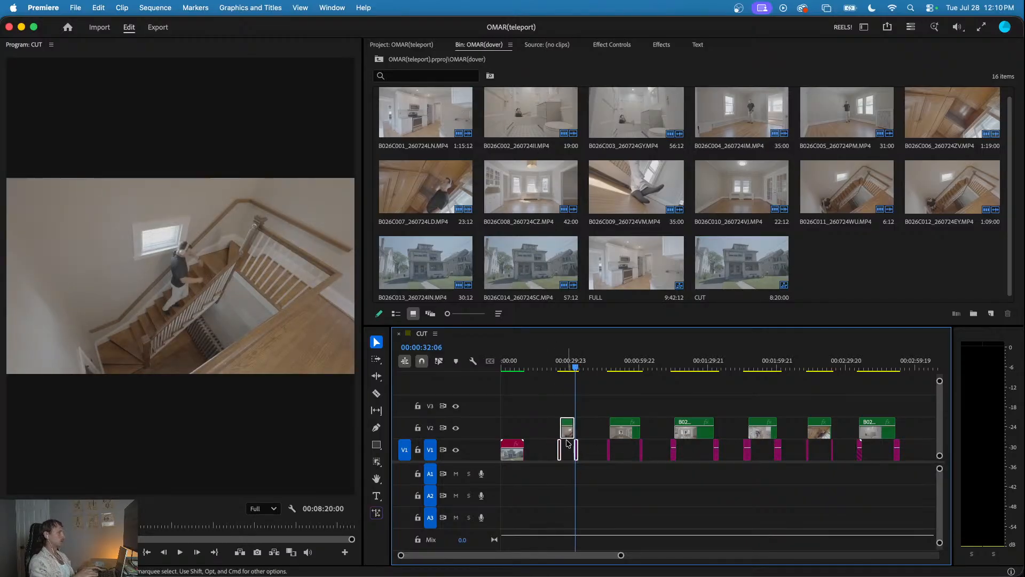
{"action": "right_click", "coordinate": [567, 436]}
{"action": "scroll", "coordinate": [599, 491], "scroll_direction": "down", "scroll_amount": 3}
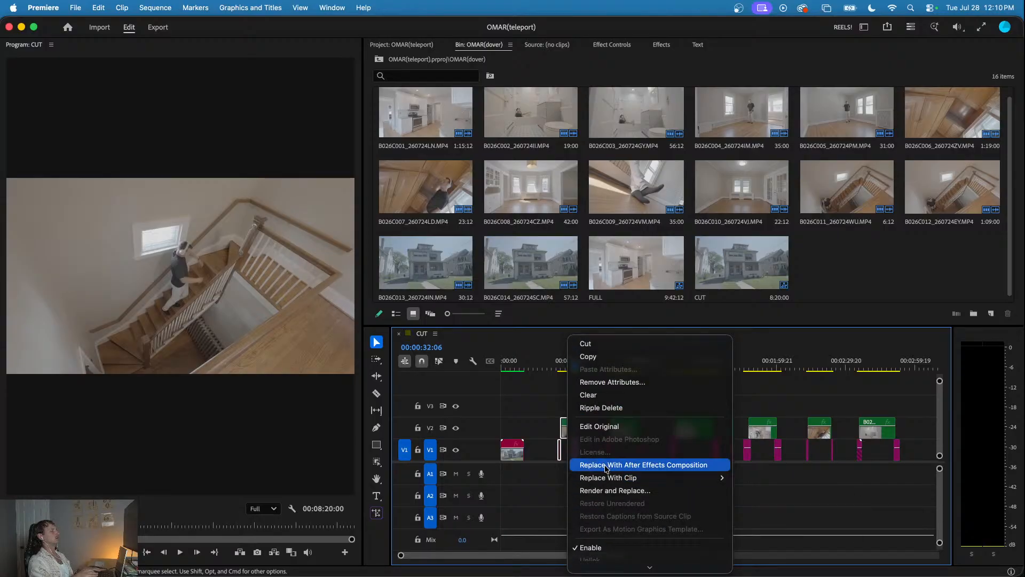
{"action": "left_click", "coordinate": [605, 465]}
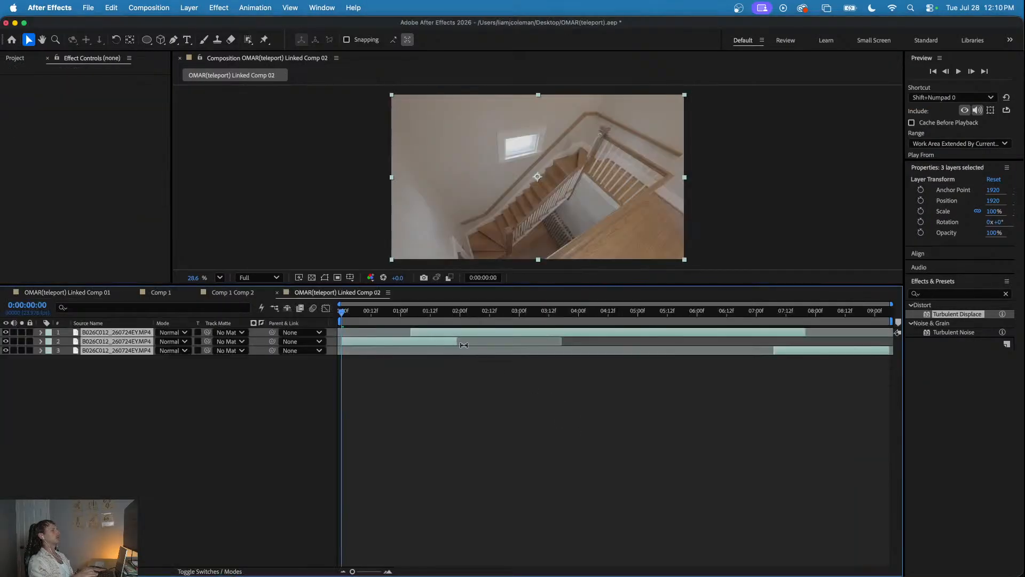
- Play OMAR(teleport) Linked Comp 02 from the start to review the staircase shot
{"action": "key", "text": "space"}
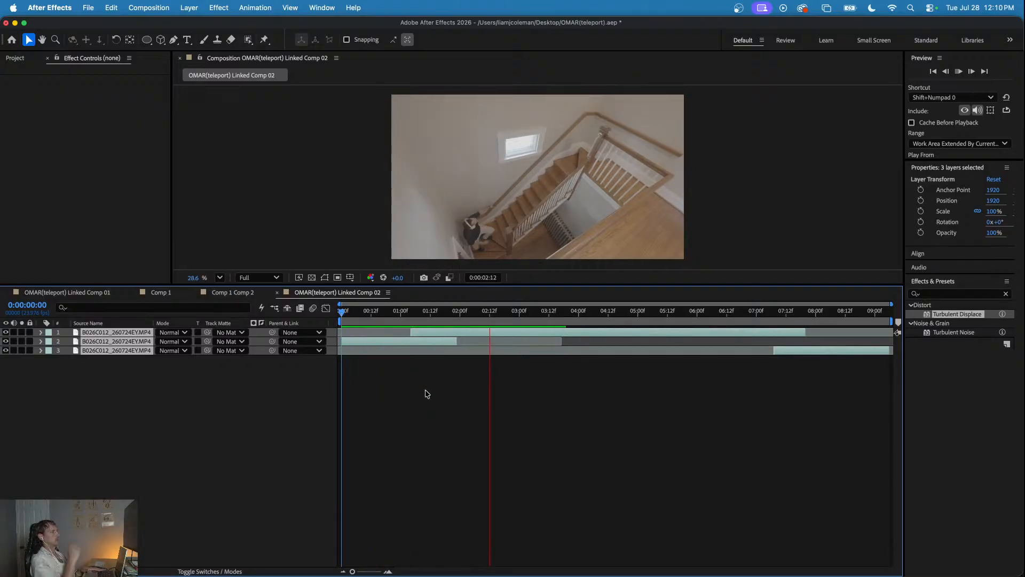
{"action": "key", "text": "space"}
{"action": "left_click", "coordinate": [186, 381]}
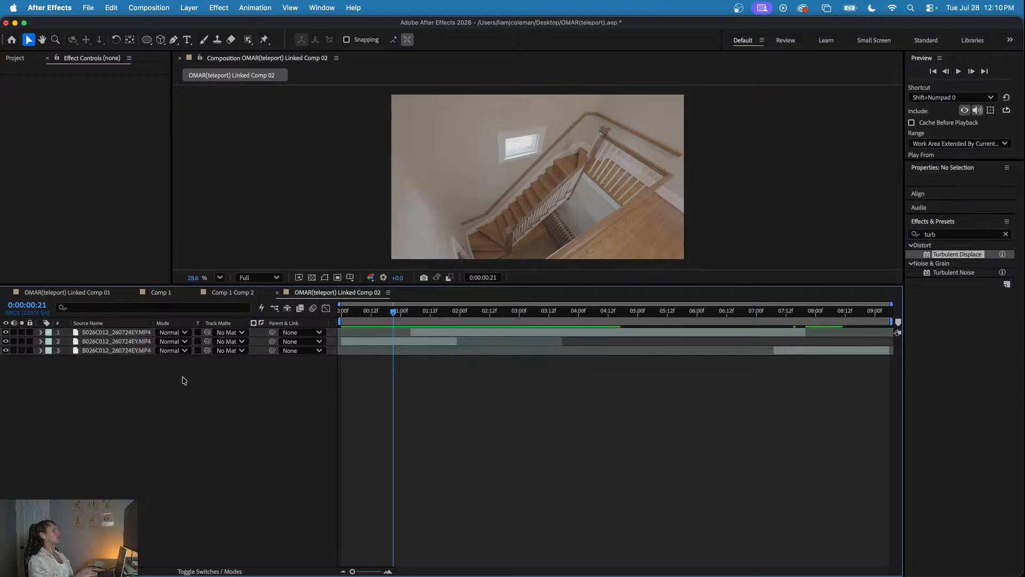
- Try to copy Adjustment Layer 3, Adjustment Layer 2 and Comp 1 Comp 2 from Linked Comp 01 into Linked Comp 02
{"action": "left_click", "coordinate": [102, 294]}
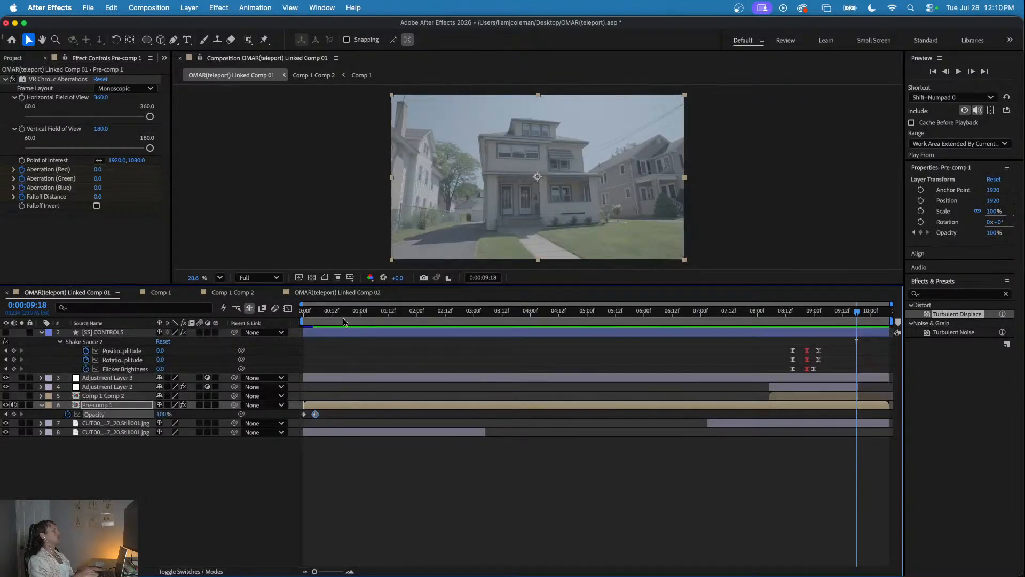
{"action": "left_click_drag", "start_coordinate": [341, 313], "coordinate": [765, 352]}
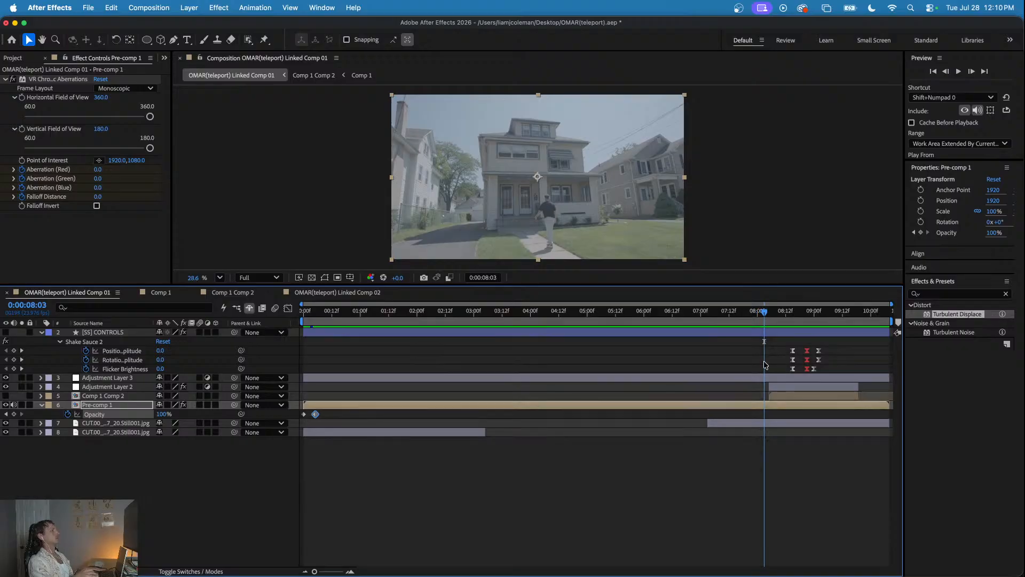
{"action": "left_click_drag", "start_coordinate": [773, 311], "coordinate": [795, 319]}
{"action": "left_click", "coordinate": [519, 378]}
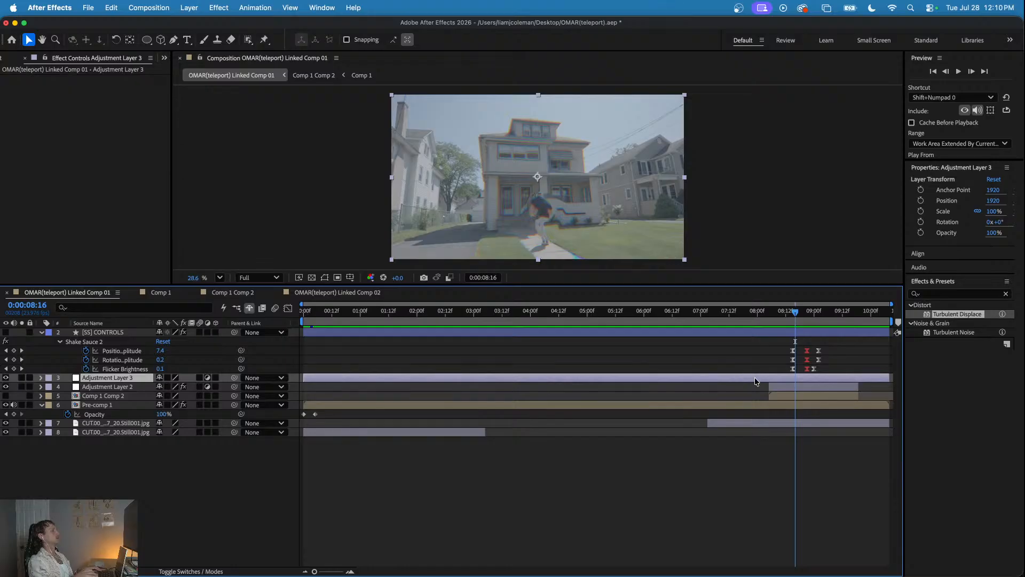
{"action": "left_click", "coordinate": [781, 385]}
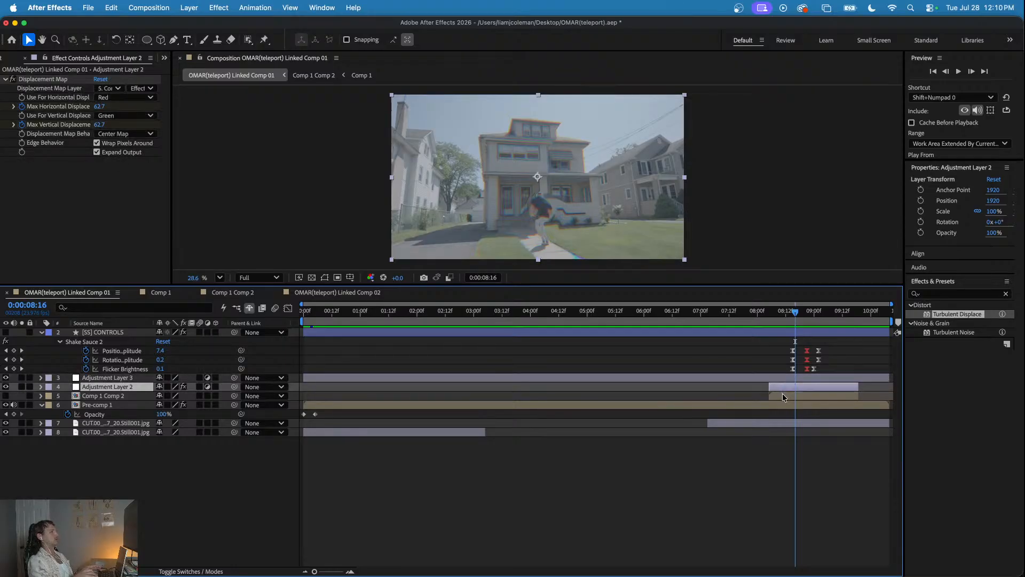
{"action": "left_click", "coordinate": [783, 393], "text": "shift"}
{"action": "left_click", "coordinate": [782, 378], "text": "shift"}
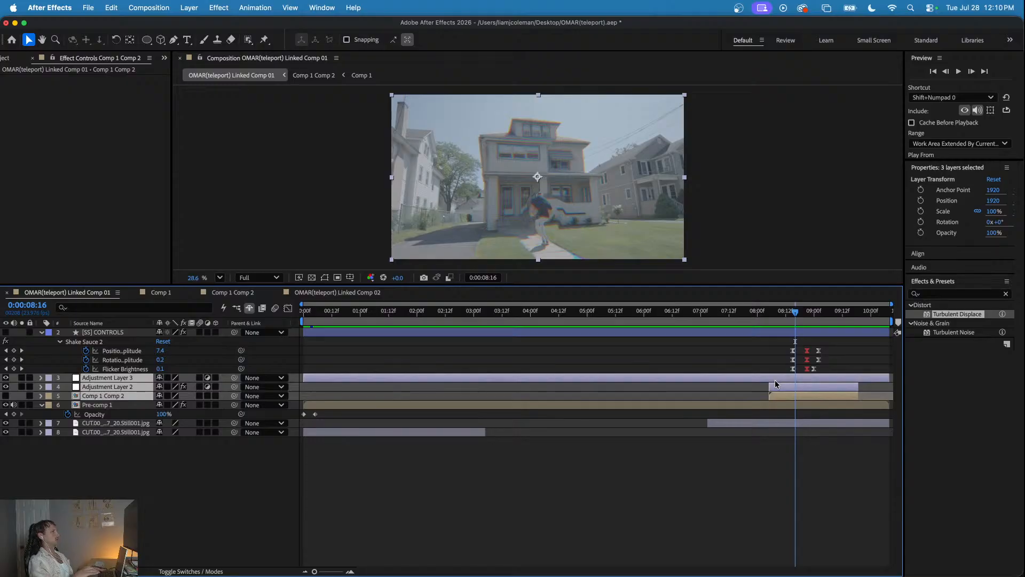
{"action": "left_click", "coordinate": [327, 294]}
{"action": "left_click", "coordinate": [343, 313]}
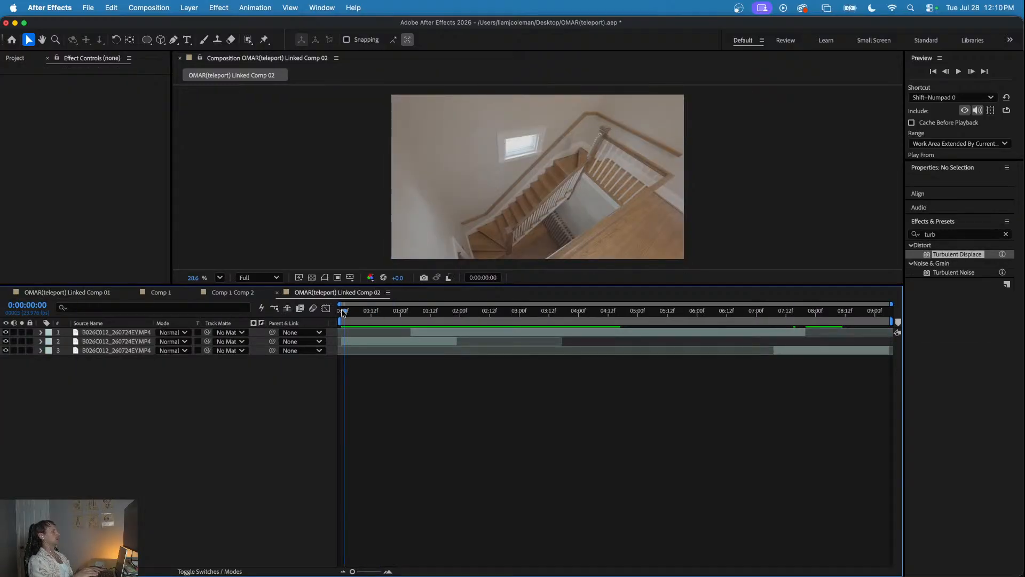
{"action": "key", "text": "super+v"}
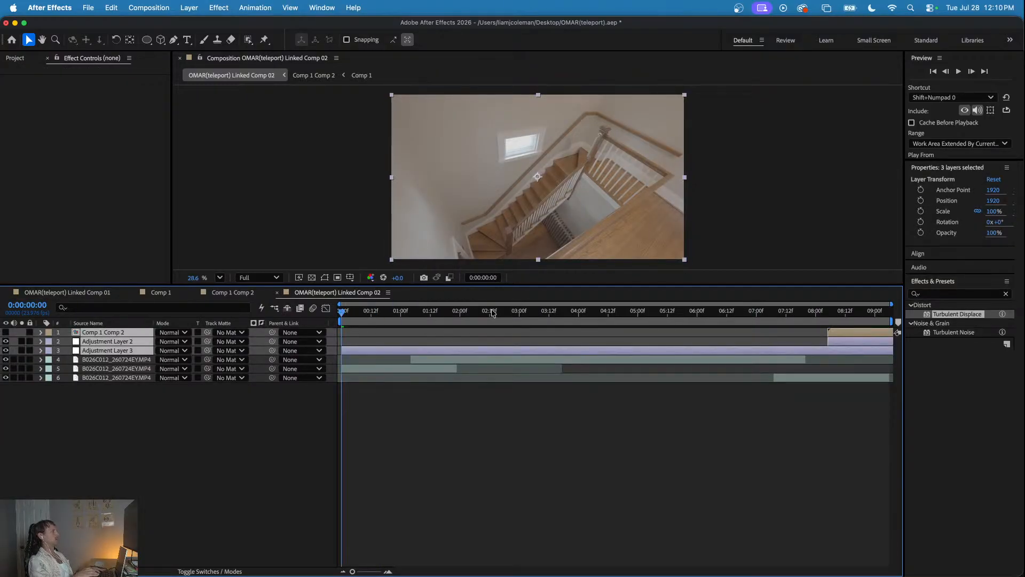
{"action": "left_click_drag", "start_coordinate": [501, 313], "coordinate": [847, 338]}
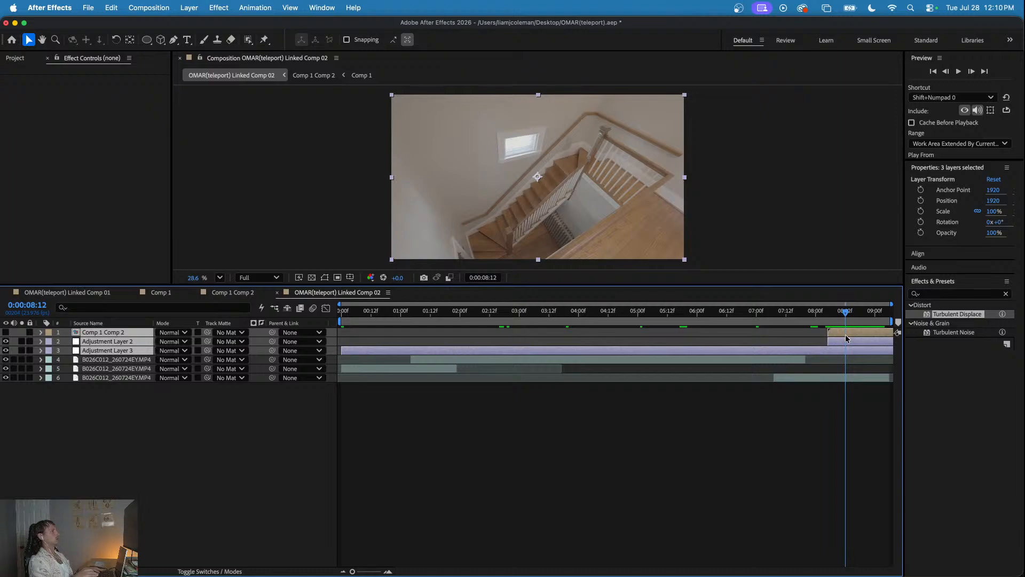
{"action": "left_click", "coordinate": [742, 425]}
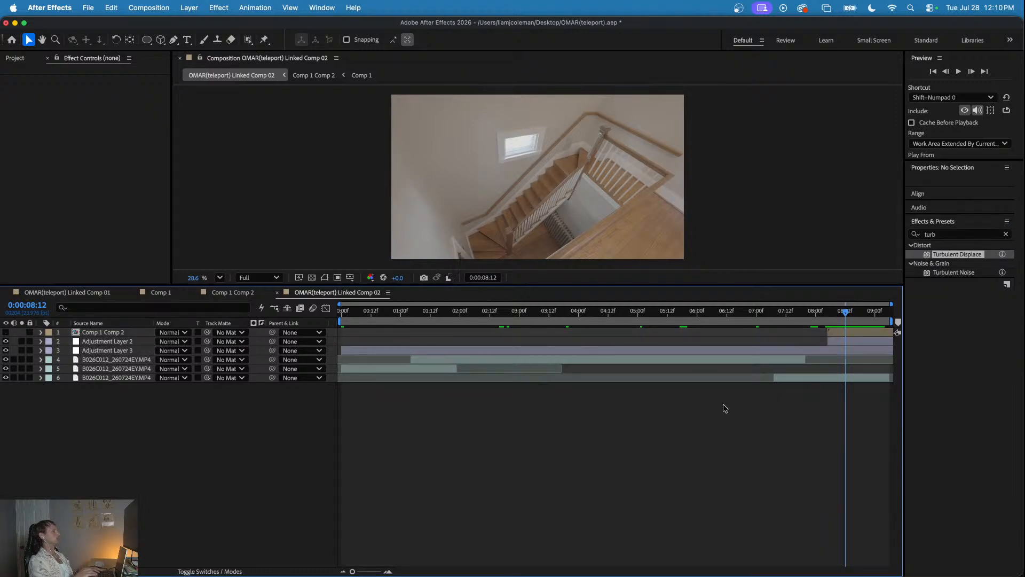
- Add Comp 1 as the top layer of OMAR(teleport) Linked Comp 02, starting at about 0:00:00:22
{"action": "left_click", "coordinate": [220, 294]}
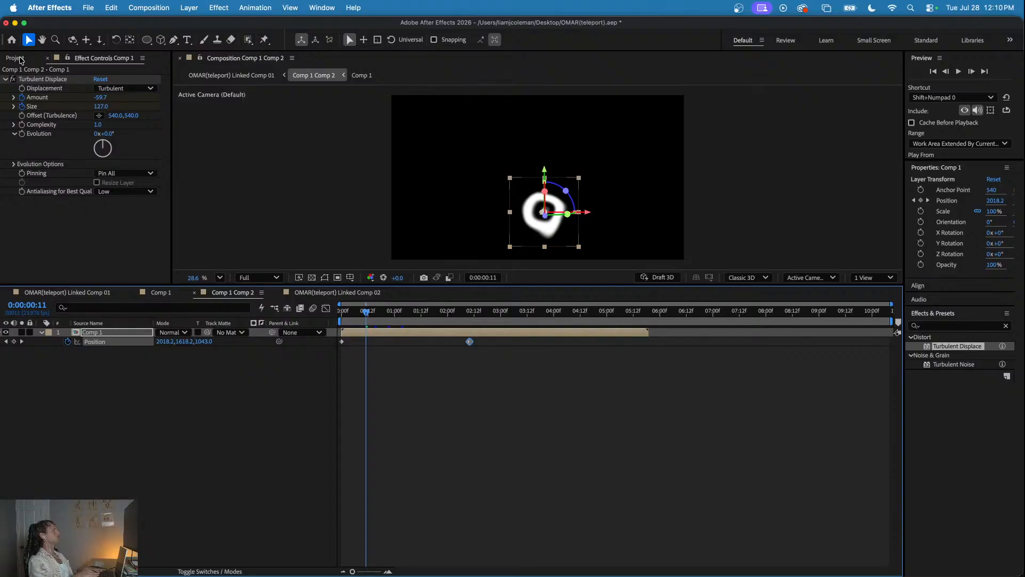
{"action": "key", "text": "super+0"}
{"action": "left_click", "coordinate": [99, 401]}
{"action": "left_click", "coordinate": [337, 292]}
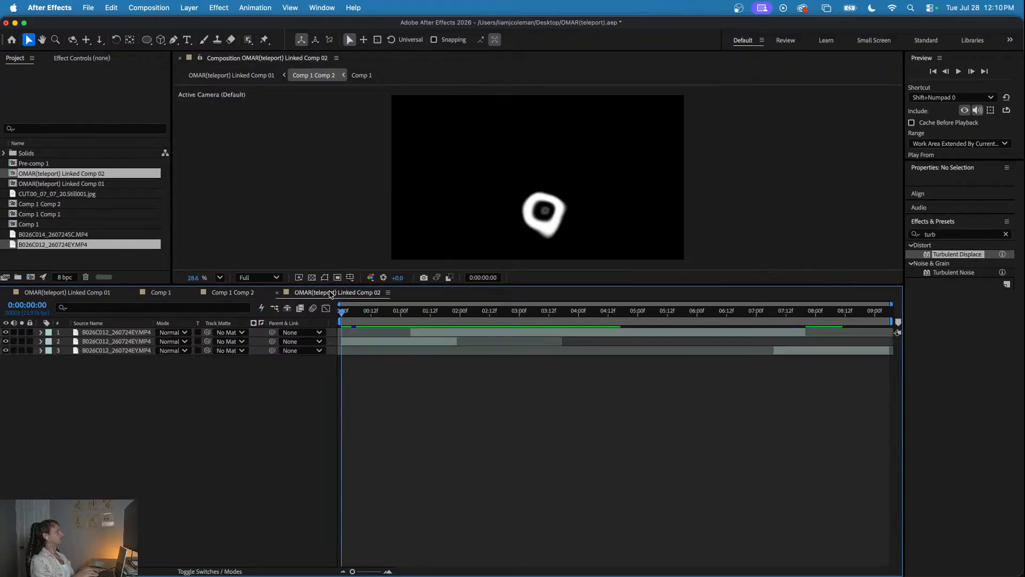
{"action": "left_click_drag", "start_coordinate": [442, 313], "coordinate": [411, 316]}
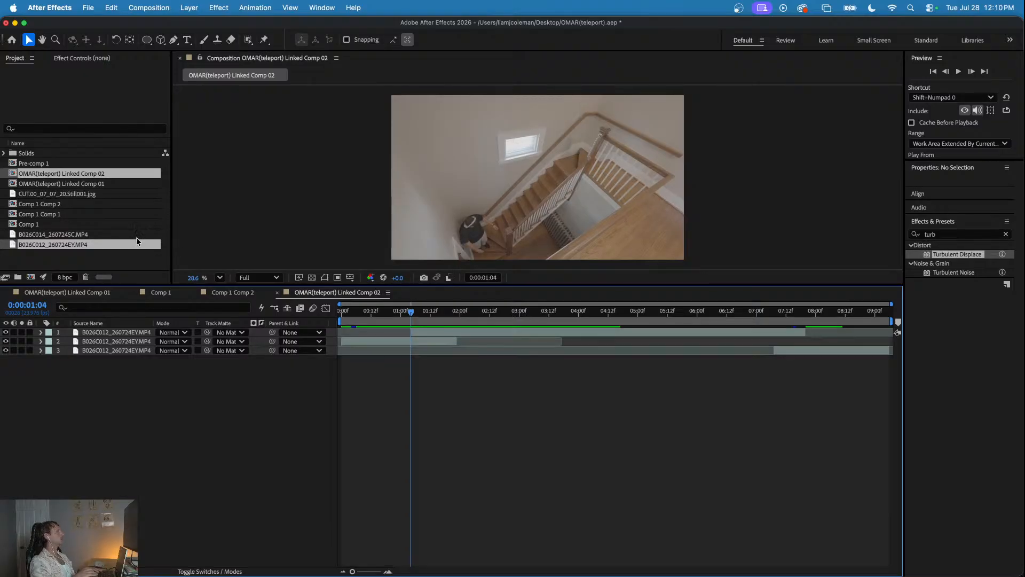
{"action": "left_click", "coordinate": [26, 224]}
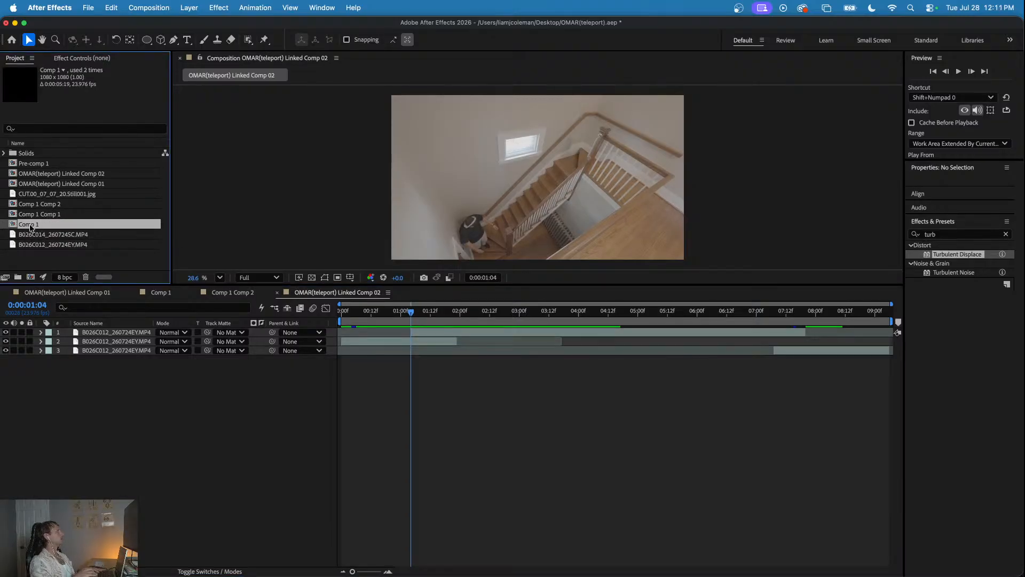
{"action": "left_click_drag", "start_coordinate": [274, 308], "coordinate": [163, 333]}
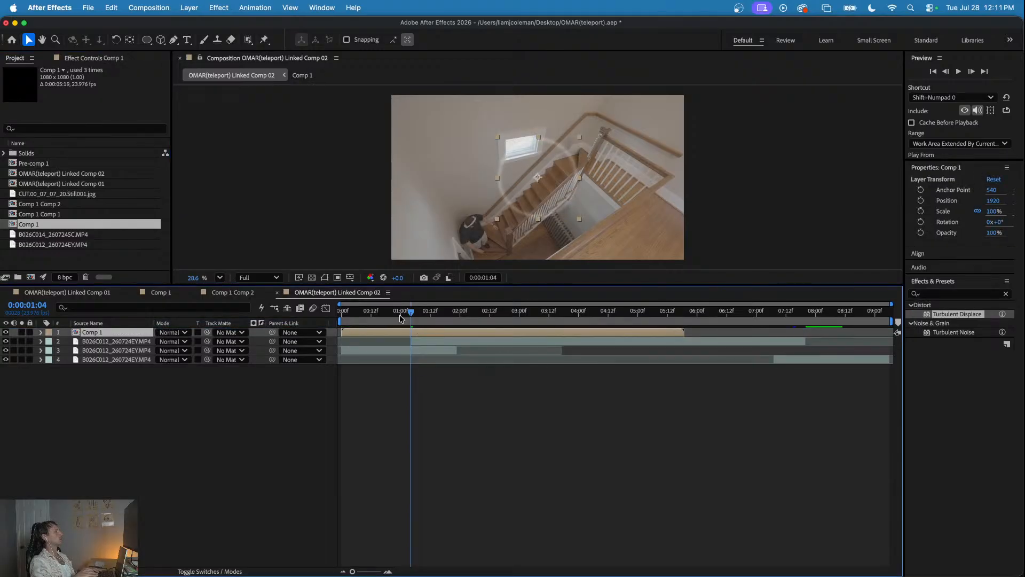
{"action": "mouse_move", "coordinate": [401, 316]}
{"action": "left_mouse_down"}
{"action": "mouse_move", "coordinate": [342, 321]}
{"action": "mouse_move", "coordinate": [430, 333]}
{"action": "mouse_move", "coordinate": [394, 313]}
{"action": "mouse_move", "coordinate": [488, 329]}
{"action": "mouse_move", "coordinate": [388, 321]}
{"action": "mouse_move", "coordinate": [425, 321]}
{"action": "mouse_move", "coordinate": [409, 334]}
{"action": "left_mouse_up"}
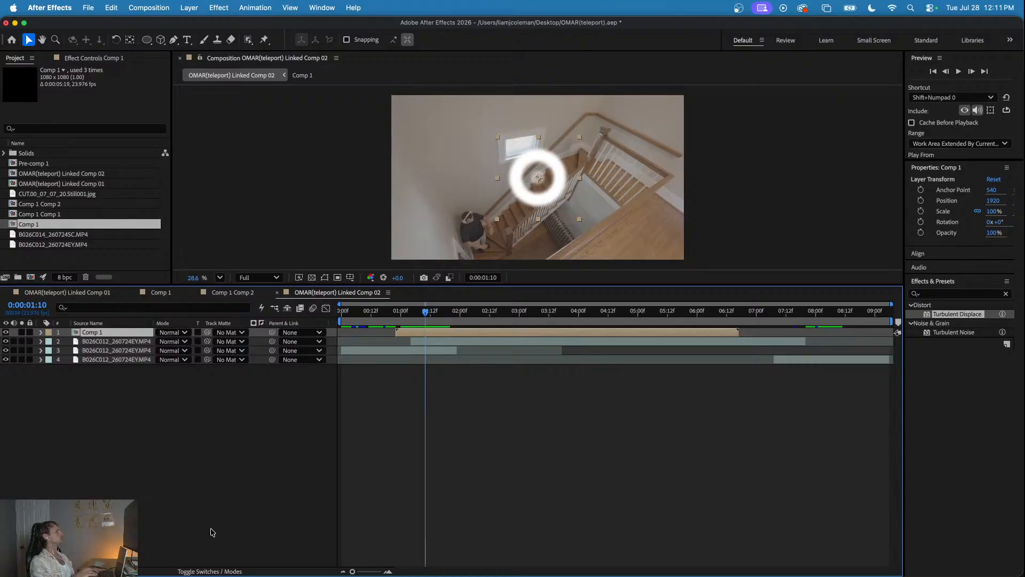
- Make the Comp 1 layer 3D and place its white ring over the man at the foot of the stairs
{"action": "left_click", "coordinate": [209, 569]}
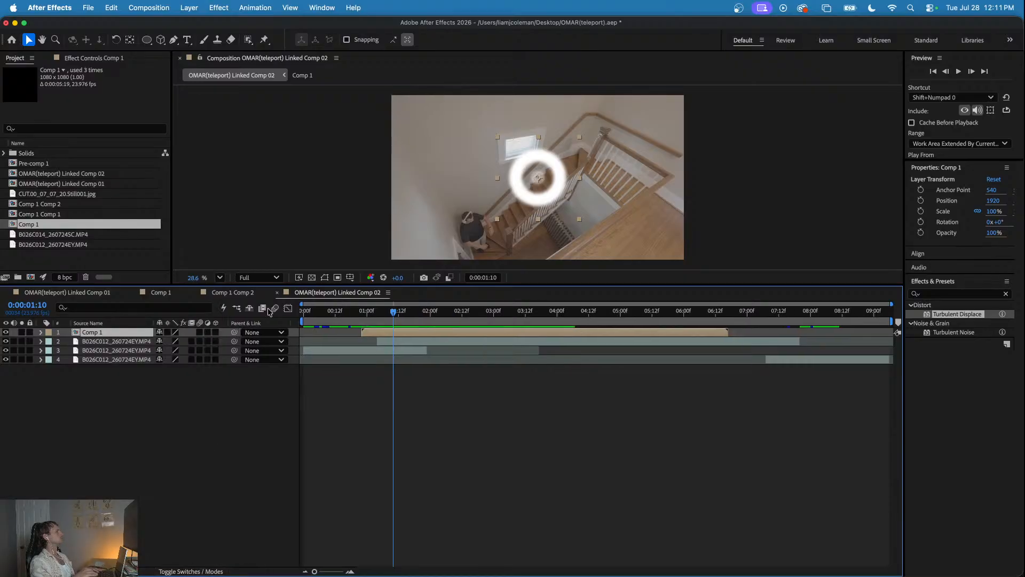
{"action": "left_click", "coordinate": [216, 332]}
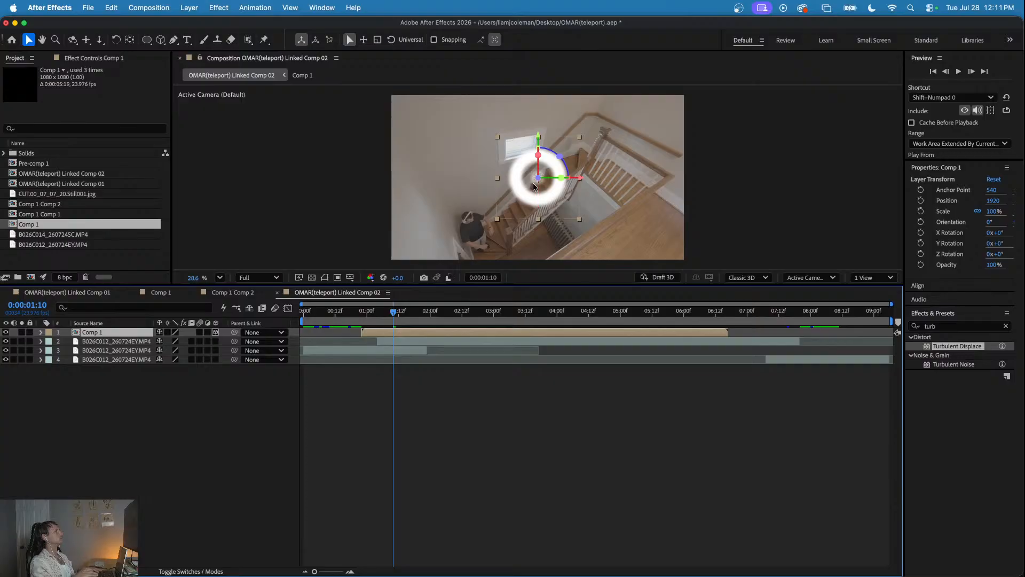
{"action": "left_click_drag", "start_coordinate": [538, 178], "coordinate": [473, 228]}
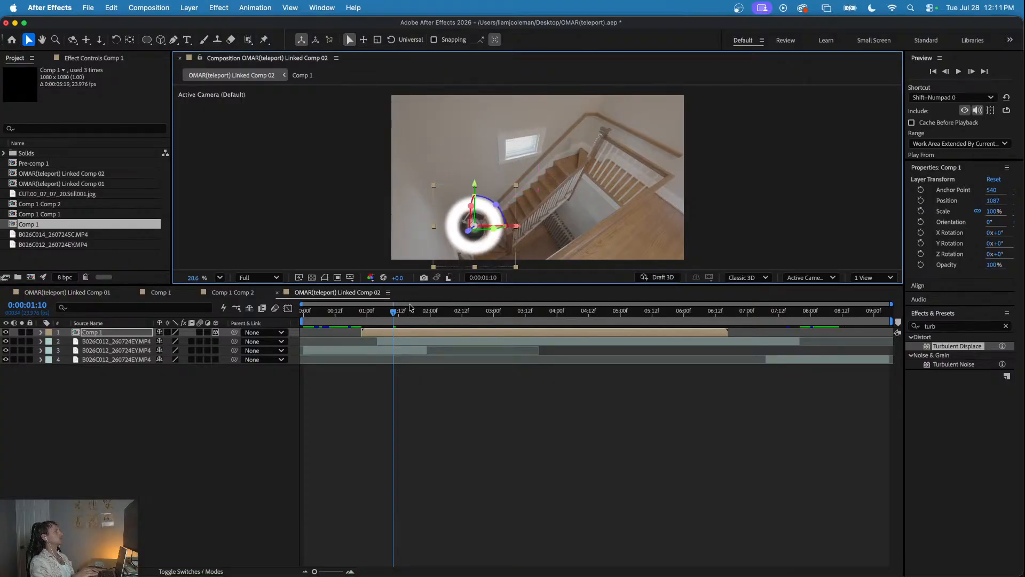
{"action": "left_click_drag", "start_coordinate": [389, 316], "coordinate": [362, 323]}
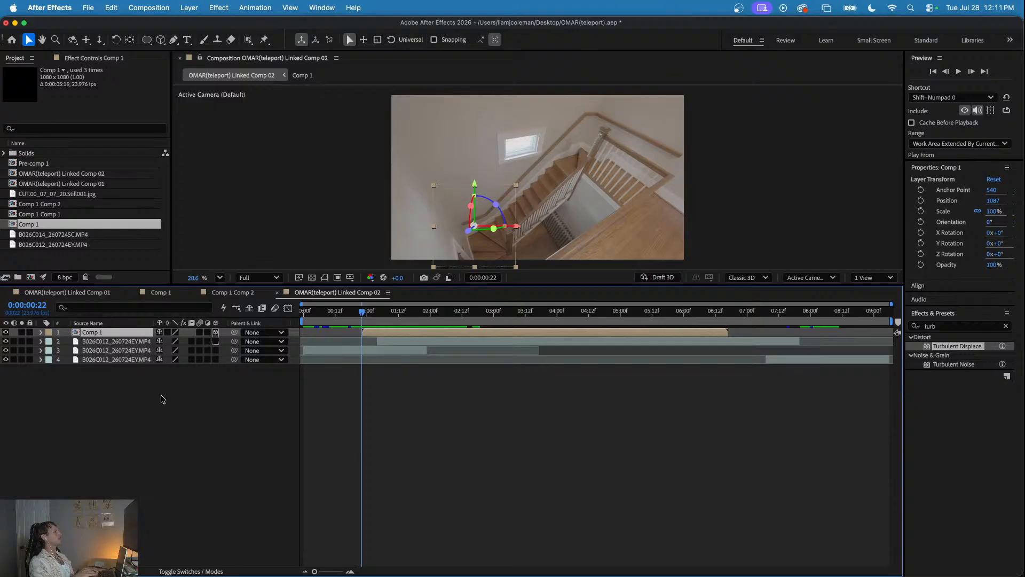
- Add a new adjustment layer above Comp 1 in Linked Comp 02, and set the current time to 0:00:00:22
{"action": "left_click", "coordinate": [166, 396]}
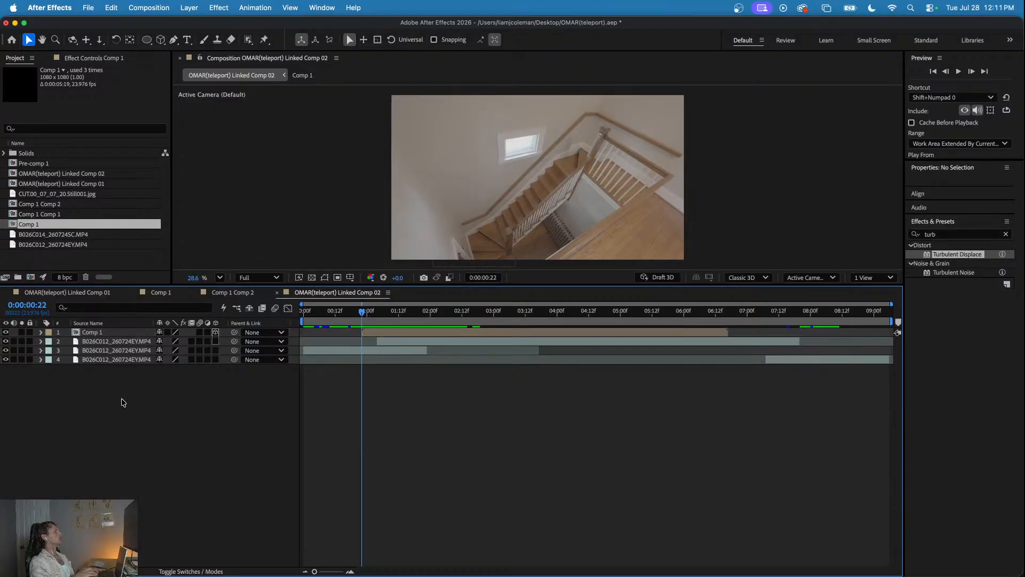
{"action": "right_click", "coordinate": [122, 402]}
{"action": "mouse_move", "coordinate": [131, 408]}
{"action": "left_click", "coordinate": [289, 442]}
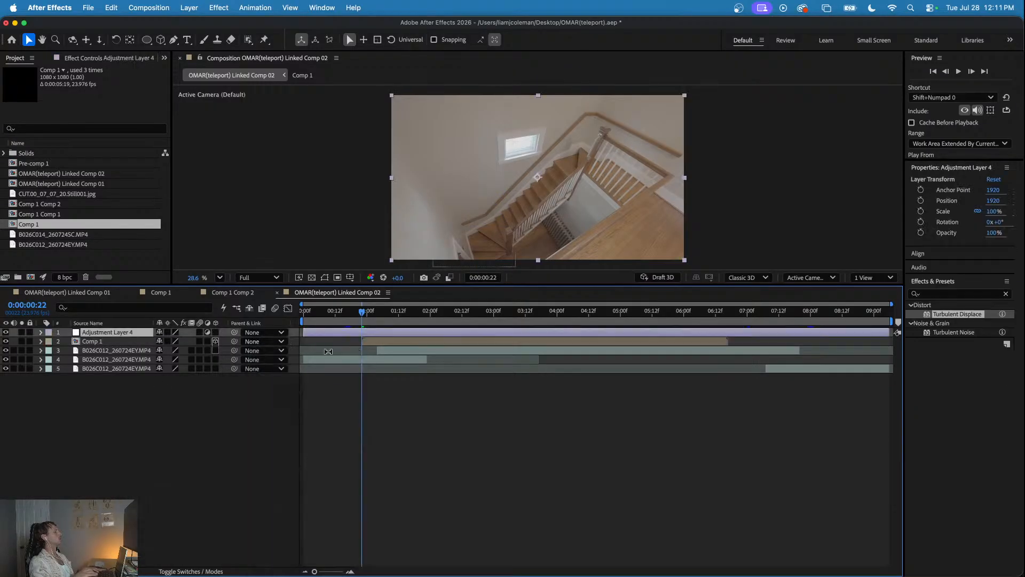
{"action": "left_click_drag", "start_coordinate": [353, 312], "coordinate": [403, 324]}
{"action": "left_click", "coordinate": [365, 311]}
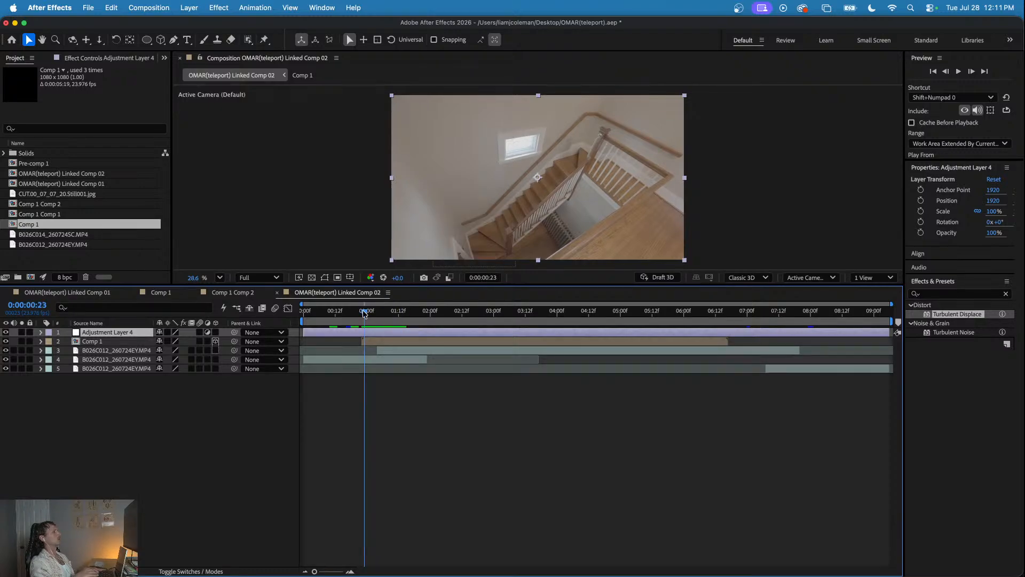
{"action": "left_click", "coordinate": [944, 298]}
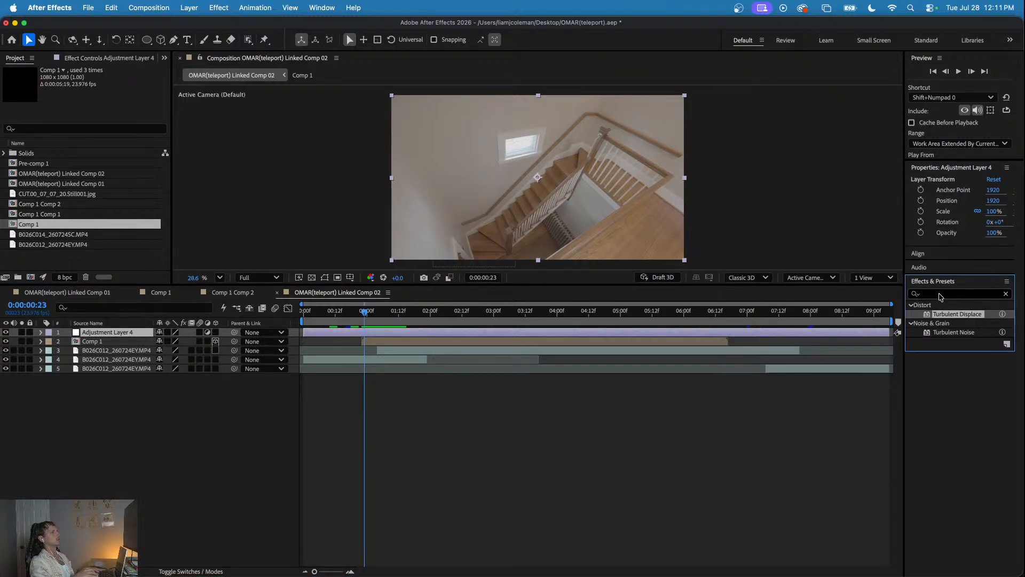
{"action": "left_click", "coordinate": [362, 311]}
- Close the Comp 1 and Comp 1 Comp 2 timelines, and select the [SS] CONTROLS layer in OMAR(teleport) Linked Comp 01
{"action": "left_click", "coordinate": [225, 292]}
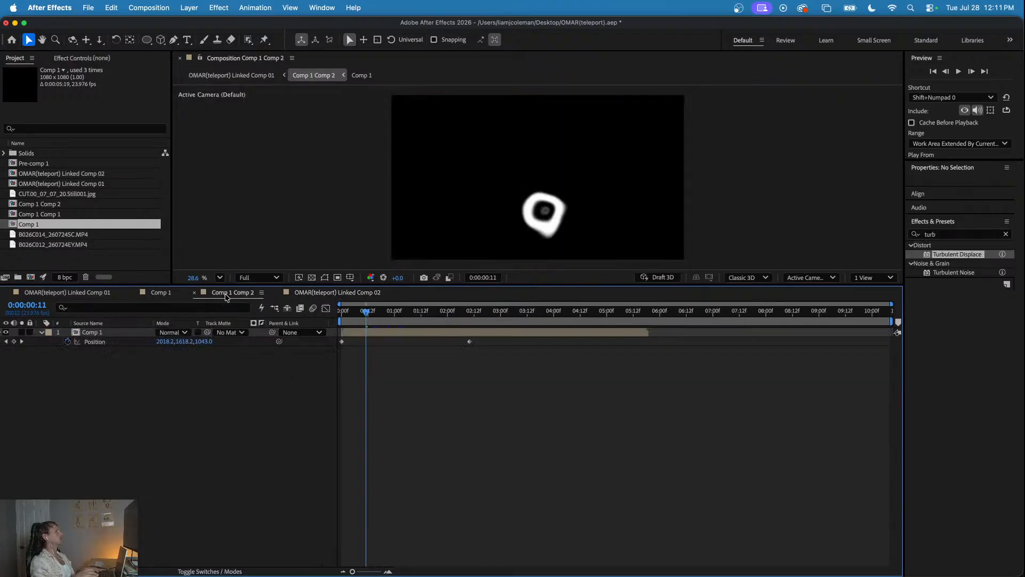
{"action": "left_click", "coordinate": [157, 295]}
{"action": "left_click", "coordinate": [218, 293]}
{"action": "left_click", "coordinate": [195, 292]}
{"action": "left_click", "coordinate": [134, 292]}
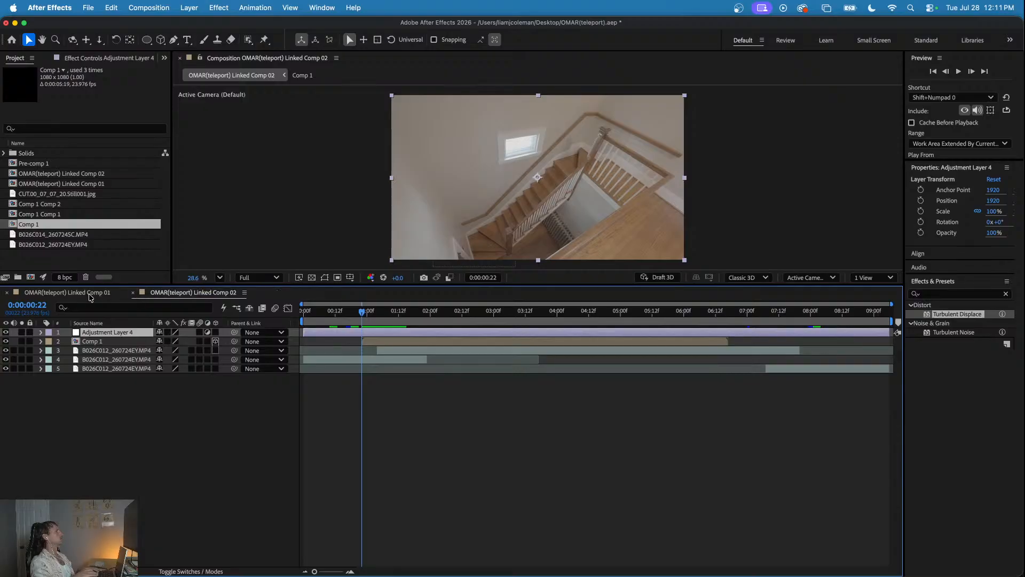
{"action": "left_click", "coordinate": [415, 334]}
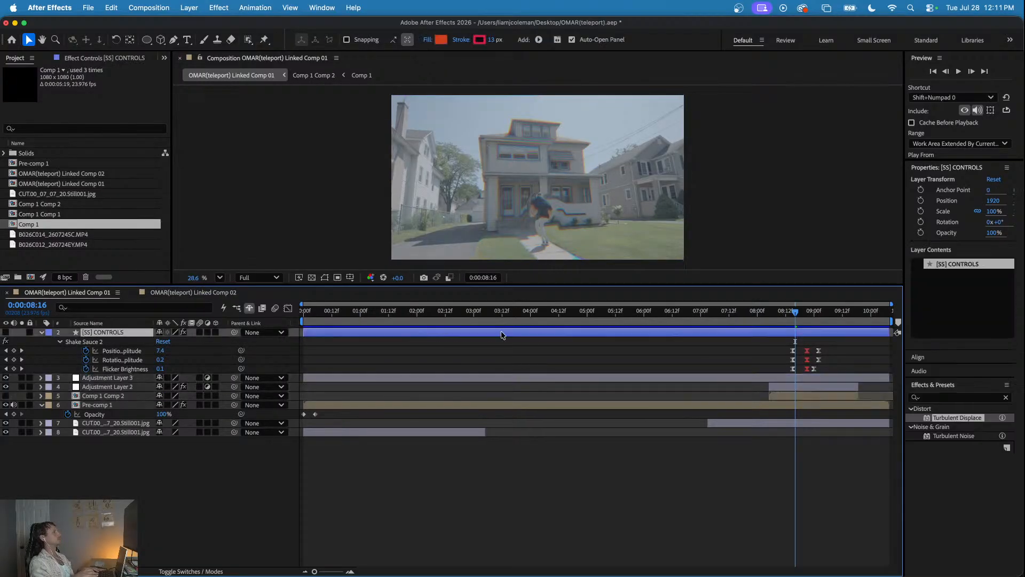
- Copy the Displacement Map effect from Adjustment Layer 2 in OMAR(teleport) Linked Comp 01 onto Adjustment Layer 4 in Linked Comp 02 at 0:00:00:22
{"action": "left_click", "coordinate": [587, 374]}
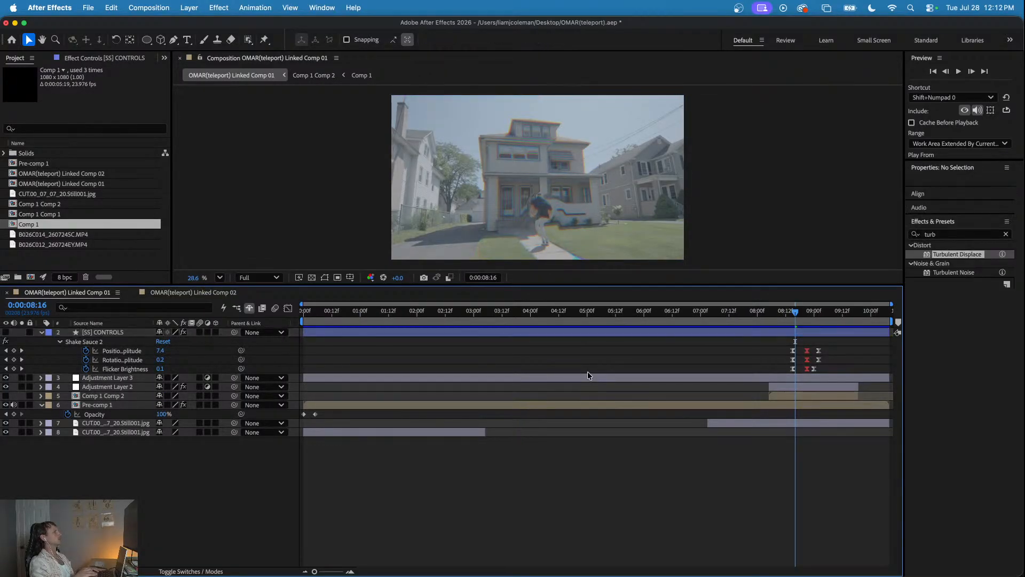
{"action": "left_click", "coordinate": [81, 59]}
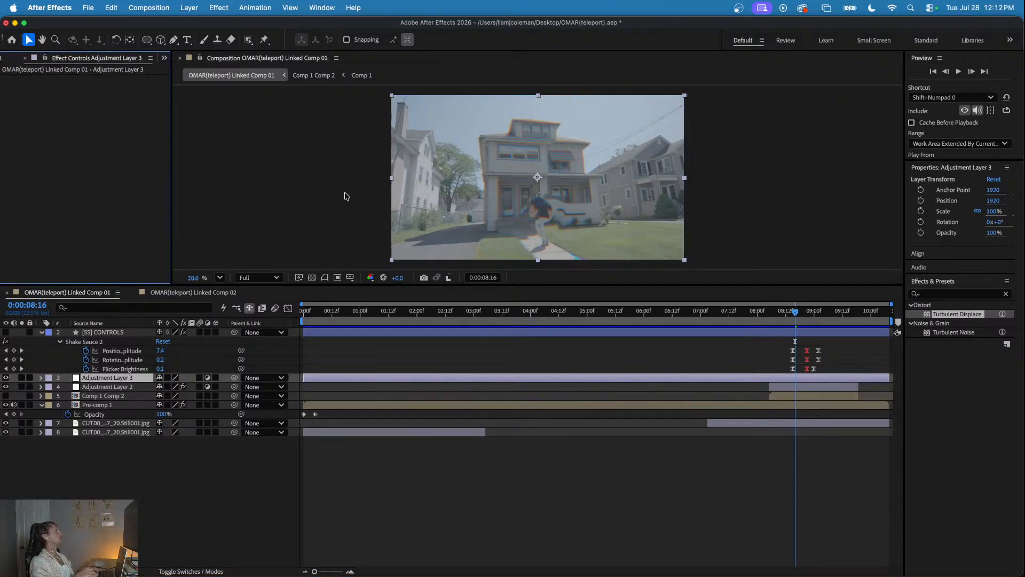
{"action": "left_click", "coordinate": [791, 385]}
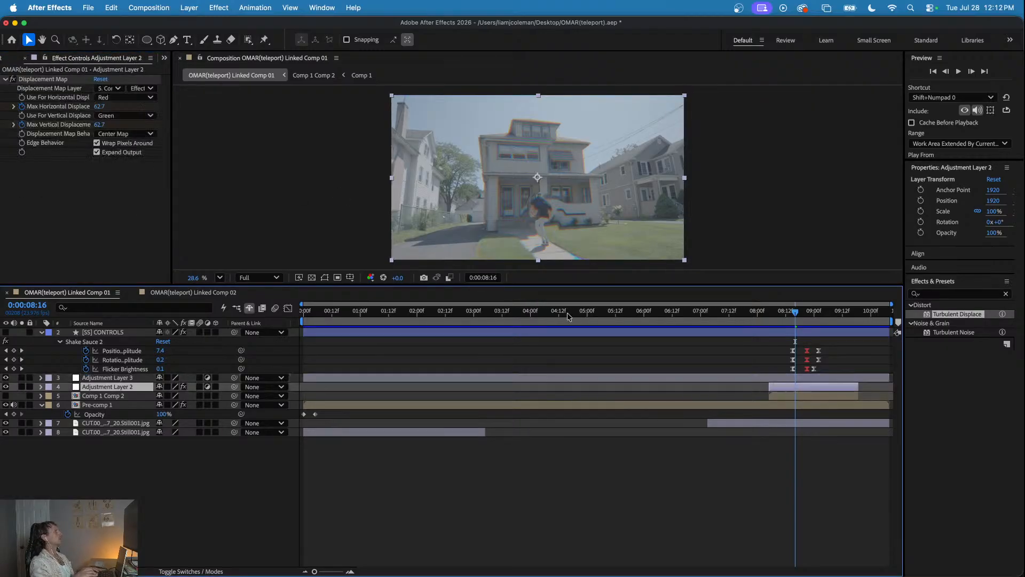
{"action": "left_click", "coordinate": [43, 79]}
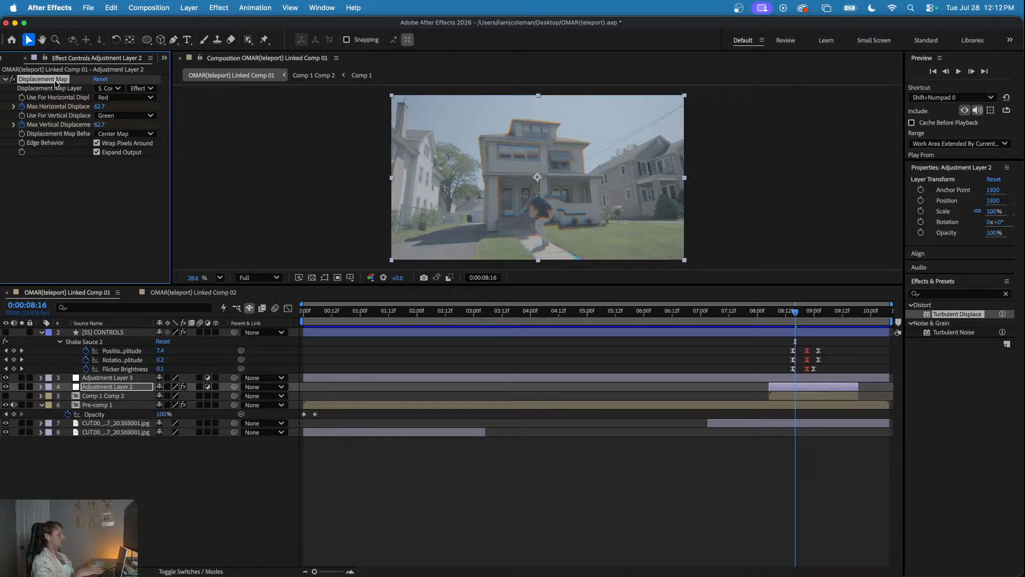
{"action": "left_click", "coordinate": [169, 292]}
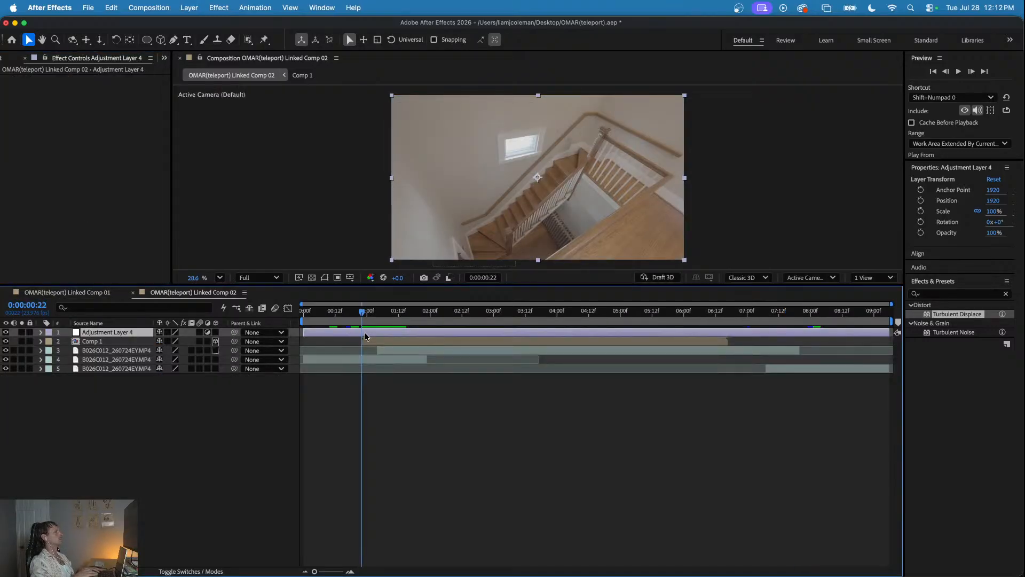
{"action": "left_click", "coordinate": [96, 160]}
{"action": "key", "text": "super+v"}
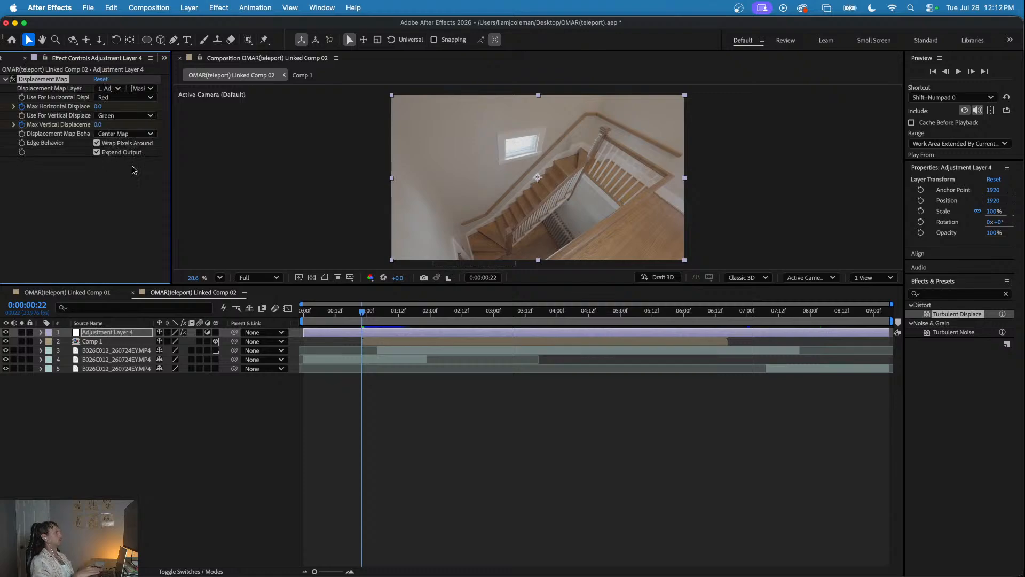
- Hide the Comp 1 layer and set Adjustment Layer 4's Displacement Map Layer to Comp 1
{"action": "left_click_drag", "start_coordinate": [335, 311], "coordinate": [409, 331]}
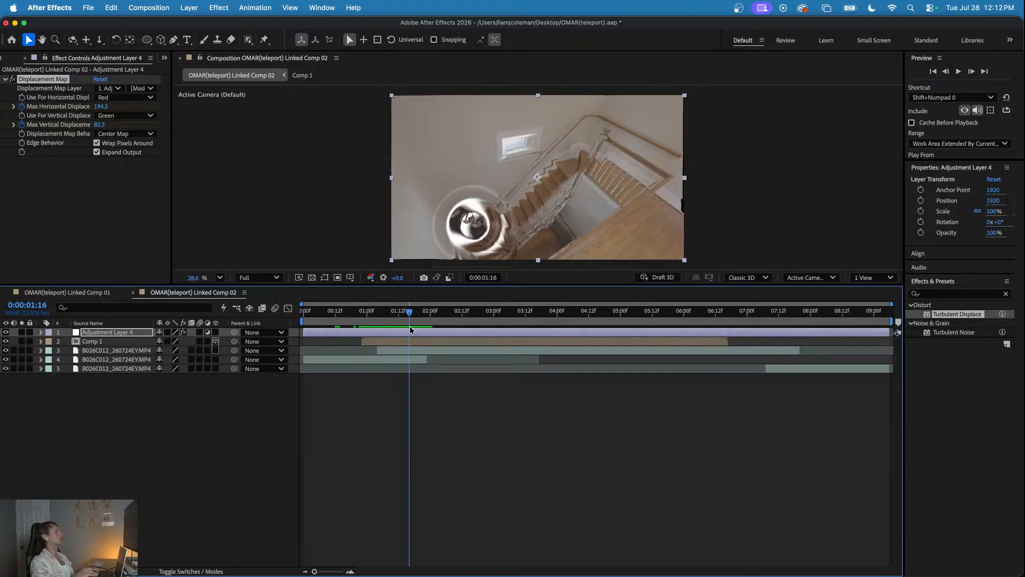
{"action": "left_click", "coordinate": [6, 341]}
{"action": "left_click_drag", "start_coordinate": [359, 314], "coordinate": [378, 348]}
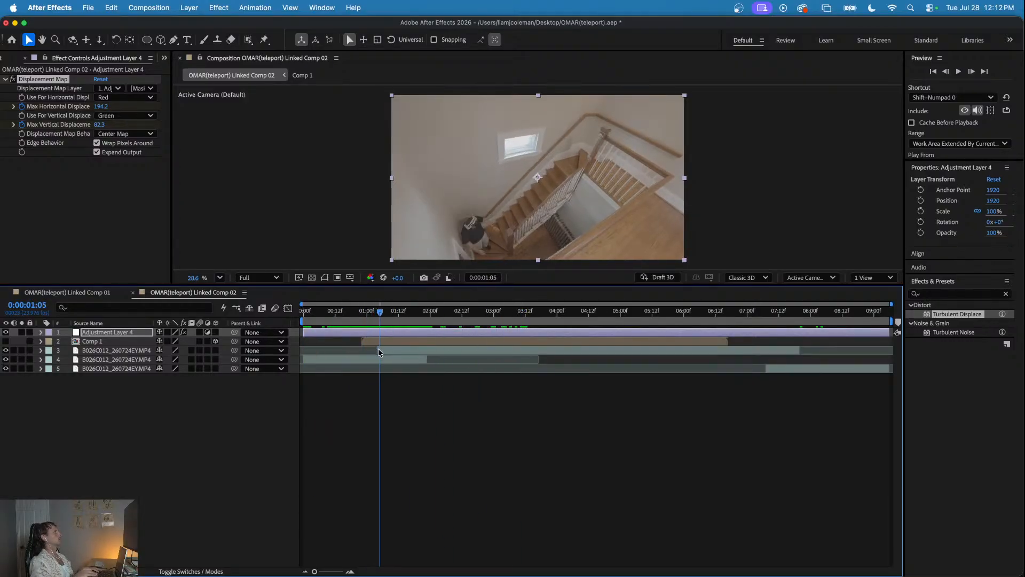
{"action": "left_click", "coordinate": [110, 88]}
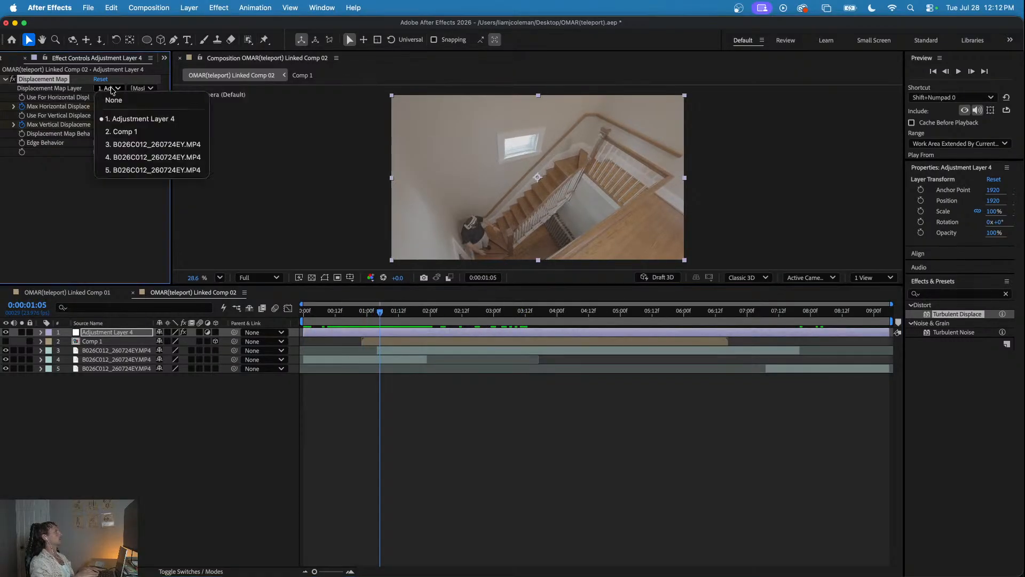
{"action": "left_click", "coordinate": [128, 131]}
{"action": "key", "text": "space"}
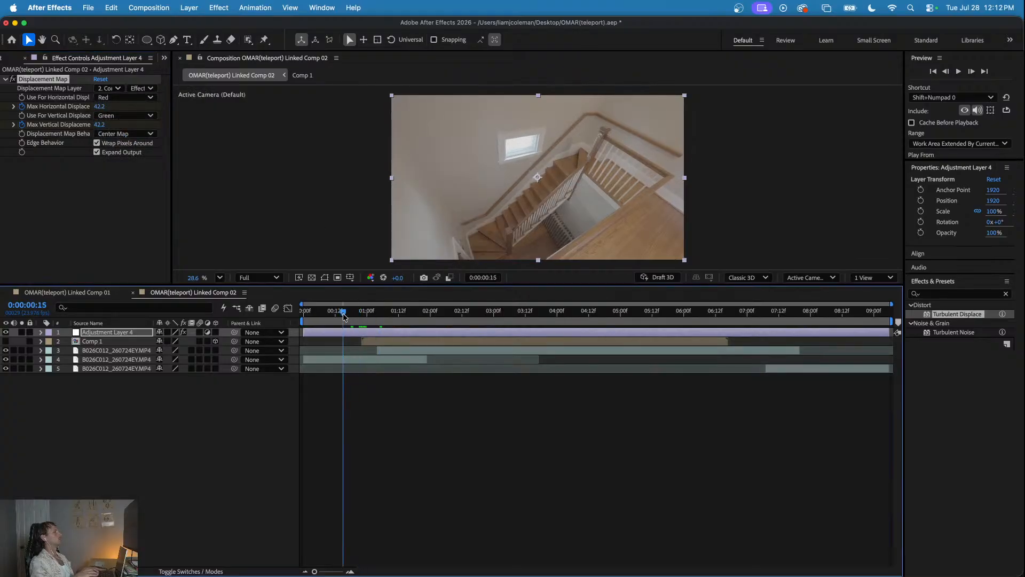
{"action": "left_click", "coordinate": [364, 322]}
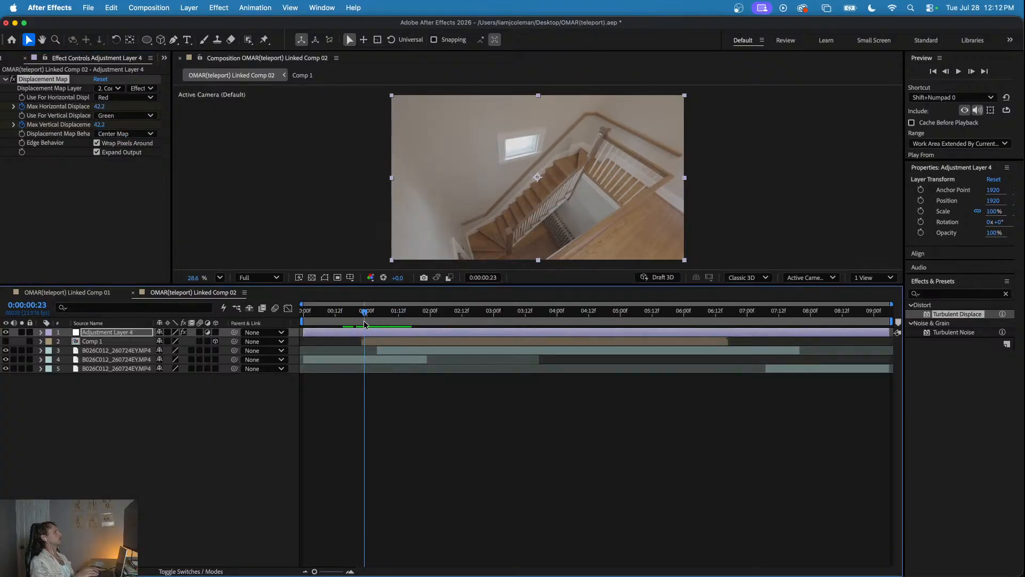
- Pre-compose the Comp 1 layer in Linked Comp 02 and preview the distortion around the man on the stairs
{"action": "left_click", "coordinate": [381, 341]}
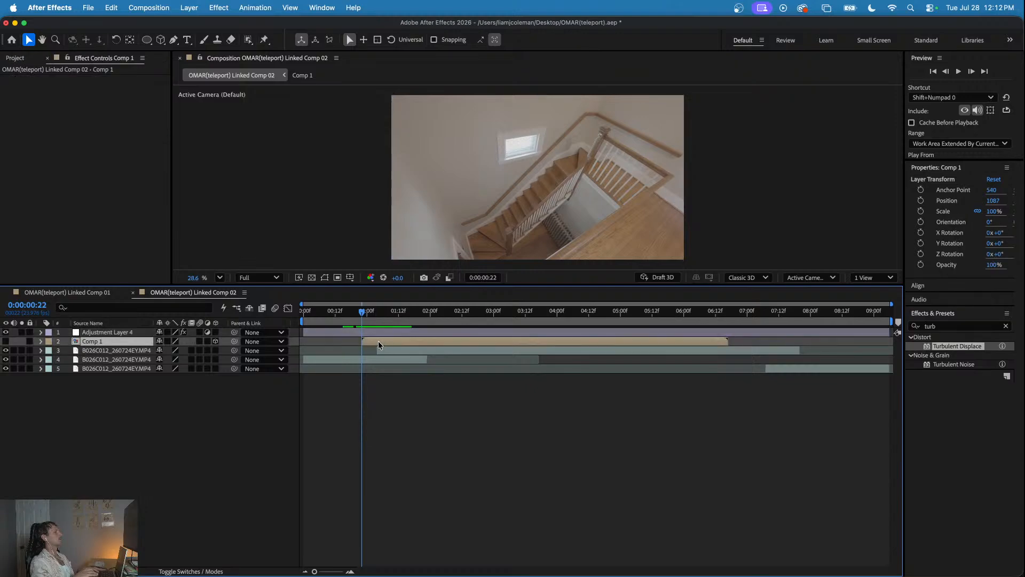
{"action": "right_click", "coordinate": [378, 340]}
{"action": "left_click", "coordinate": [419, 481]}
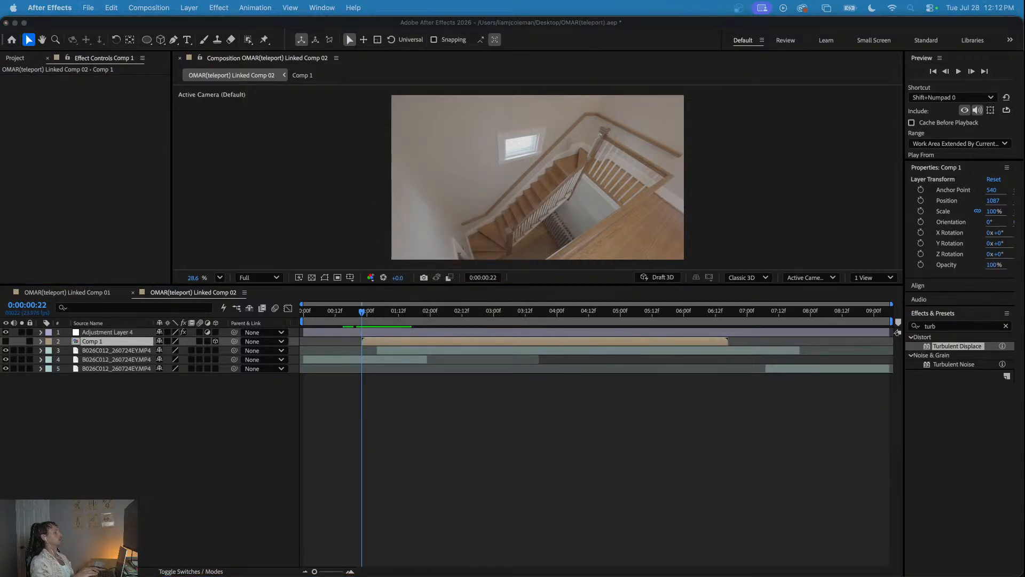
{"action": "key", "text": "Return"}
{"action": "mouse_move", "coordinate": [320, 316]}
{"action": "left_mouse_down"}
{"action": "mouse_move", "coordinate": [423, 320]}
{"action": "mouse_move", "coordinate": [327, 325]}
{"action": "left_mouse_up"}
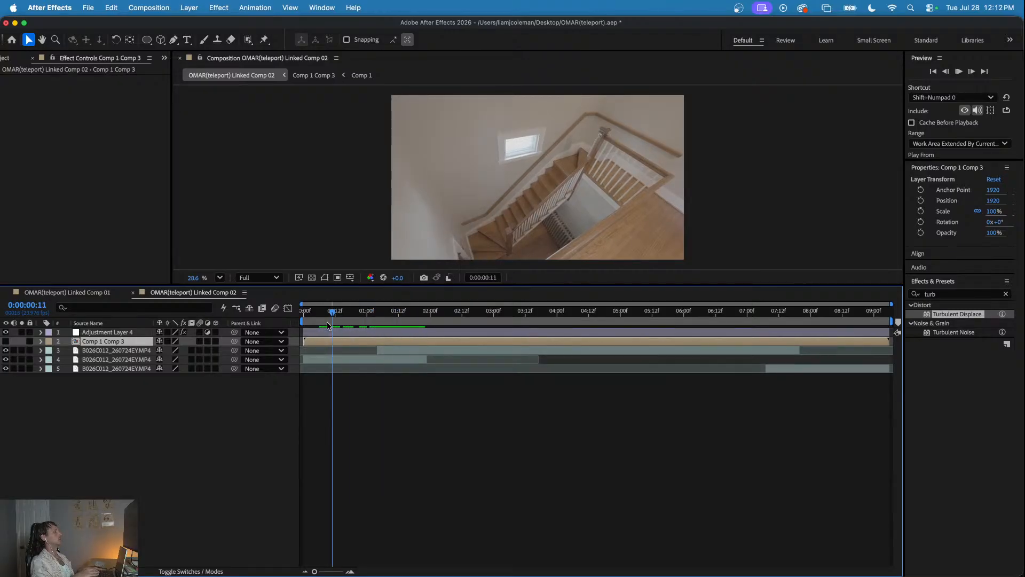
{"action": "key", "text": "space"}
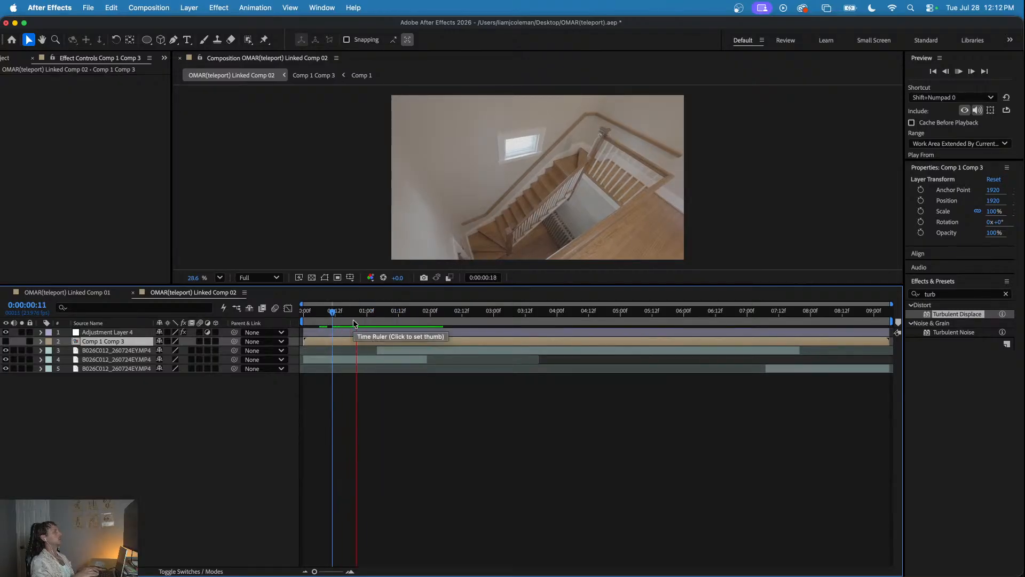
{"action": "left_click", "coordinate": [382, 316]}
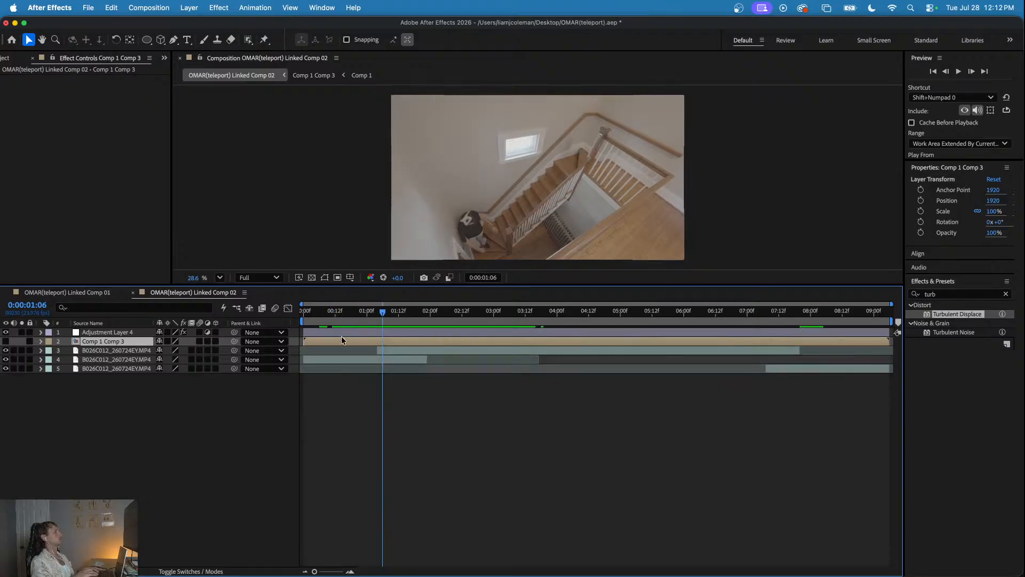
{"action": "left_click", "coordinate": [332, 312]}
{"action": "left_click_drag", "start_coordinate": [332, 311], "coordinate": [370, 321]}
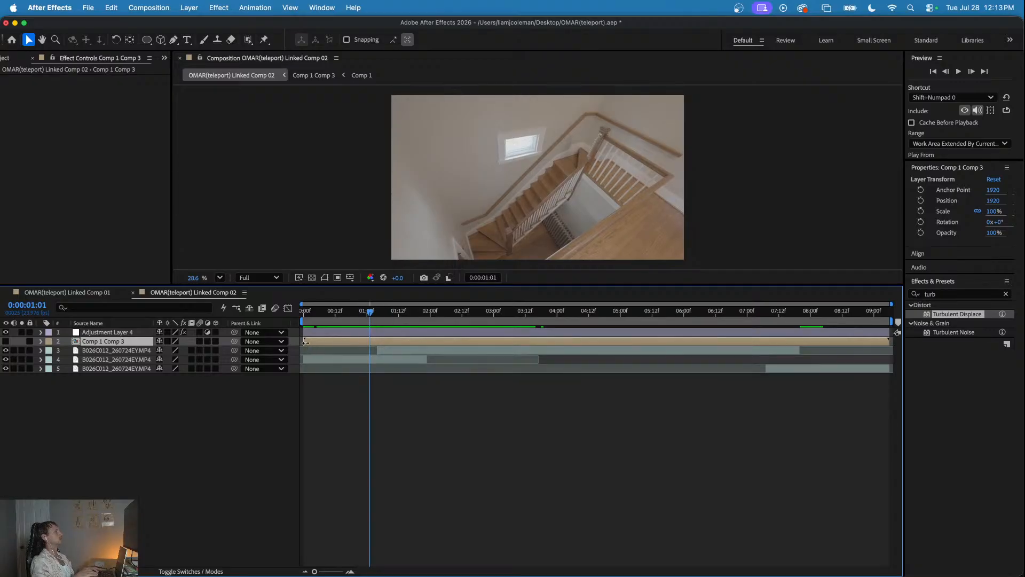
- Try trimming the starts of Comp 1 Comp 3 and Adjustment Layer 4 to about 0:00:00:13 and sliding both layers earlier, and undo it
{"action": "left_click_drag", "start_coordinate": [304, 342], "coordinate": [332, 334]}
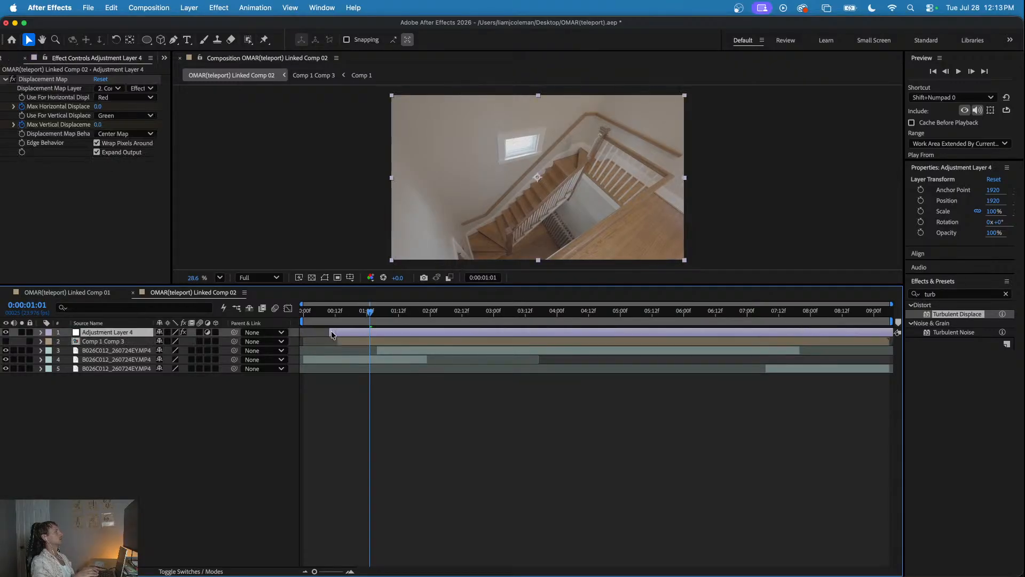
{"action": "left_click", "coordinate": [367, 343], "text": "shift"}
{"action": "left_click_drag", "start_coordinate": [378, 344], "coordinate": [361, 322]}
{"action": "key", "text": "space"}
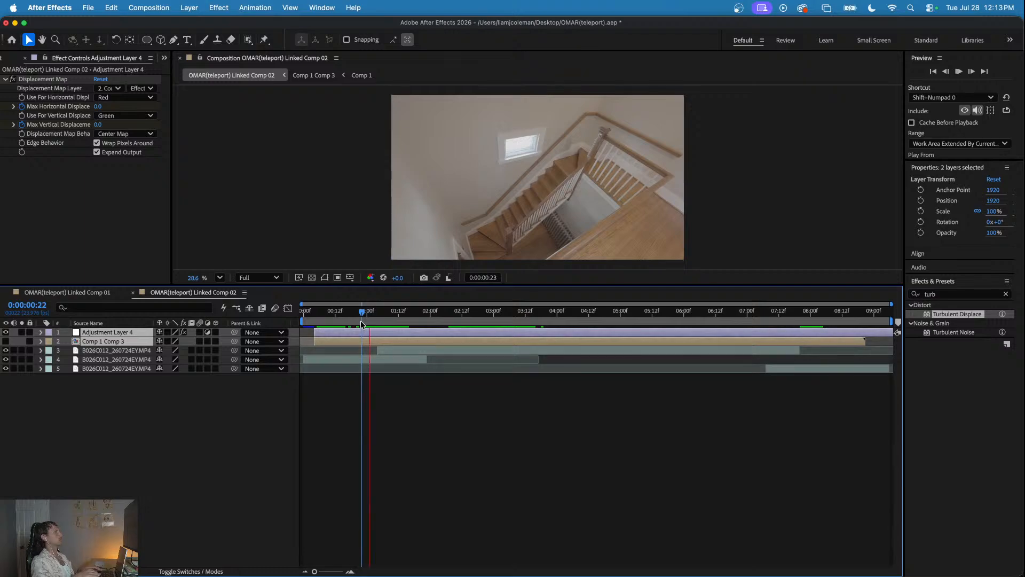
{"action": "key", "text": "space"}
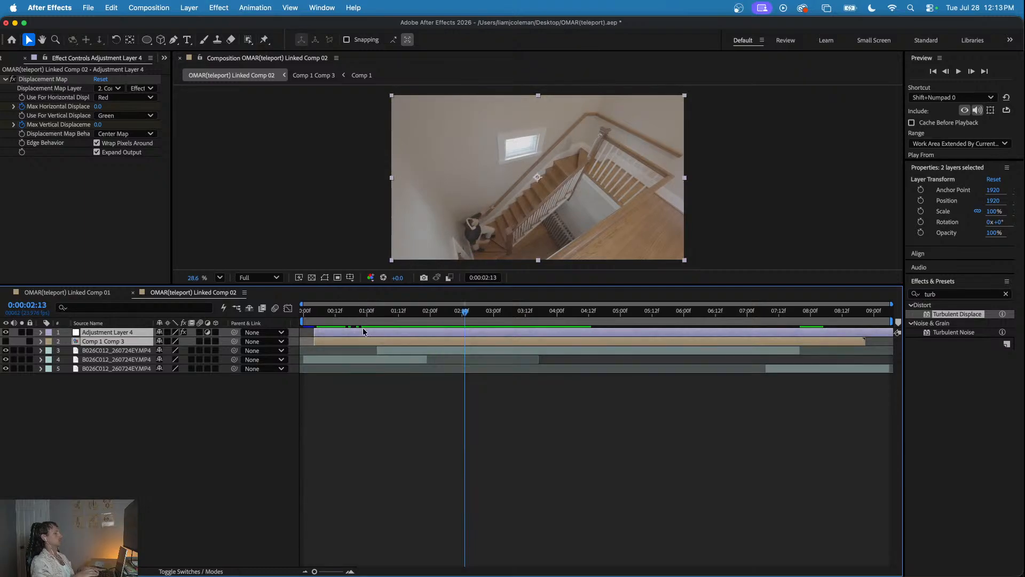
{"action": "key", "text": "super+z"}
{"action": "key", "text": "super+z"}
{"action": "key", "text": "super+z"}
- Move Adjustment Layer 4 and Comp 1 Comp 3 together about 9 frames earlier and preview the timing
{"action": "left_click_drag", "start_coordinate": [332, 311], "coordinate": [351, 321]}
{"action": "left_click", "coordinate": [389, 329]}
{"action": "left_click", "coordinate": [387, 339], "text": "shift"}
{"action": "key", "text": "space"}
{"action": "left_click", "coordinate": [325, 313]}
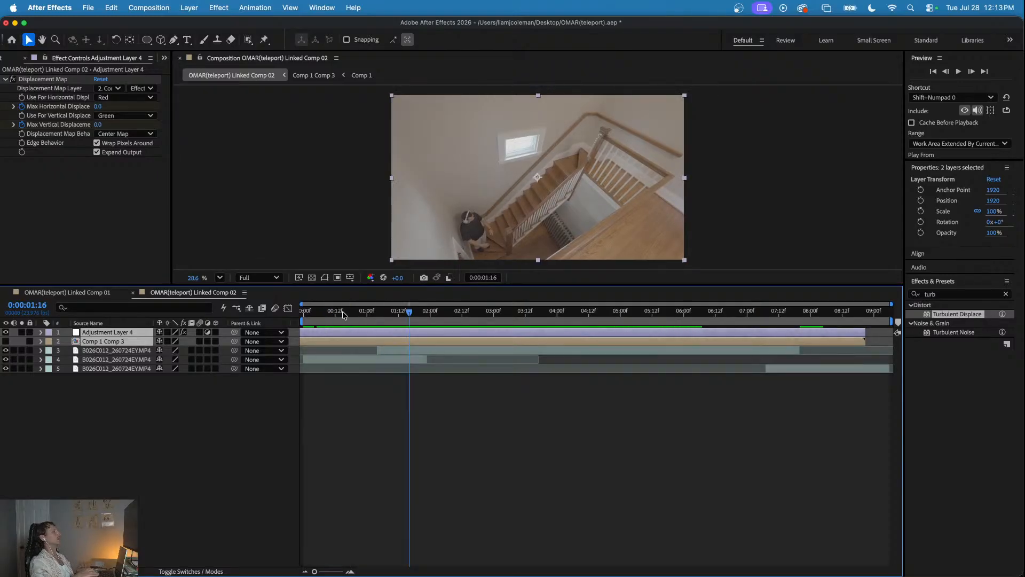
- Select the VR Chromatic Aberrations effect on the Pre-comp 1 layer in OMAR(teleport) Linked Comp 01 and copy it
{"action": "left_click", "coordinate": [98, 291]}
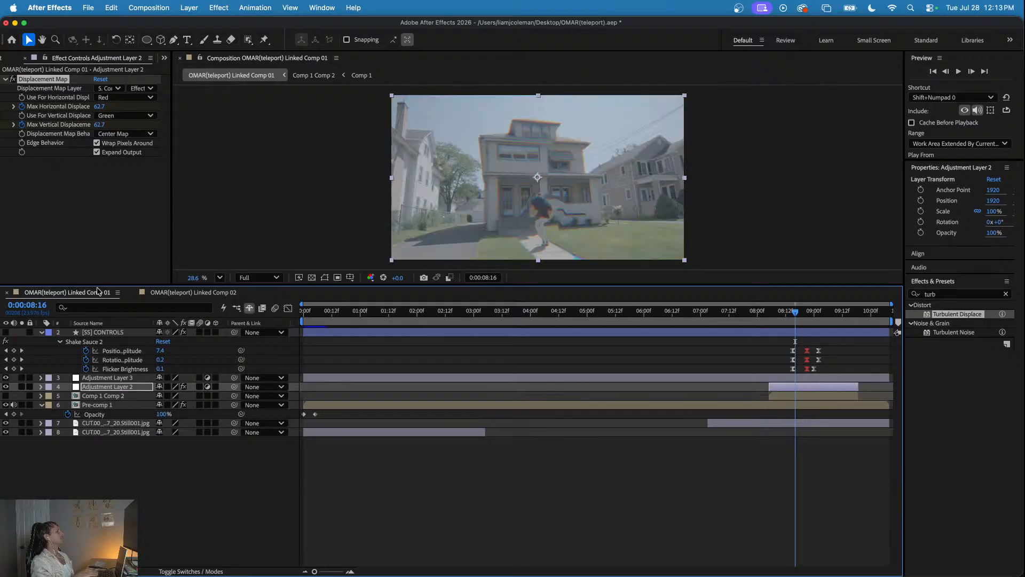
{"action": "left_click", "coordinate": [105, 396]}
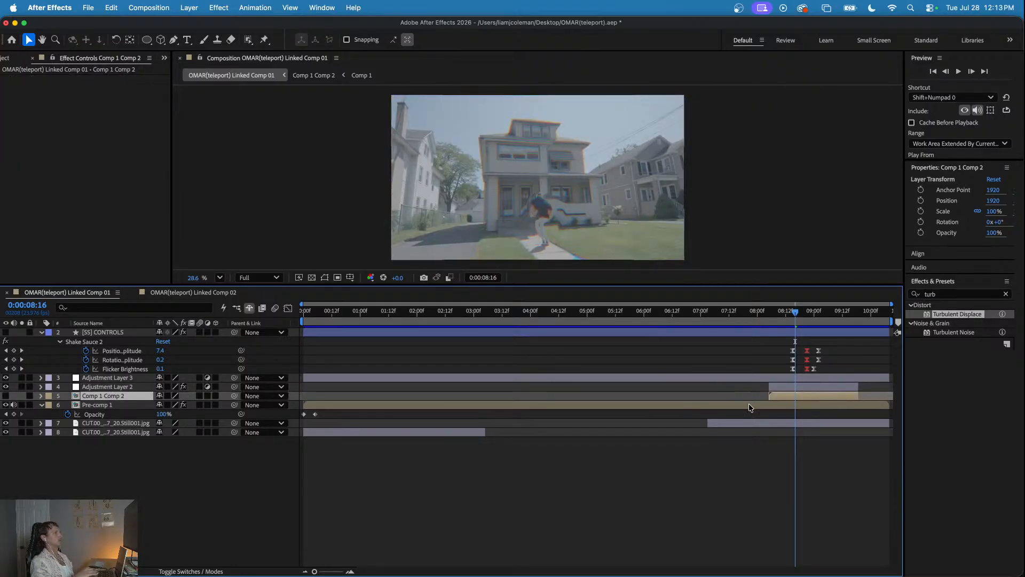
{"action": "left_click", "coordinate": [766, 405]}
{"action": "left_click", "coordinate": [787, 376]}
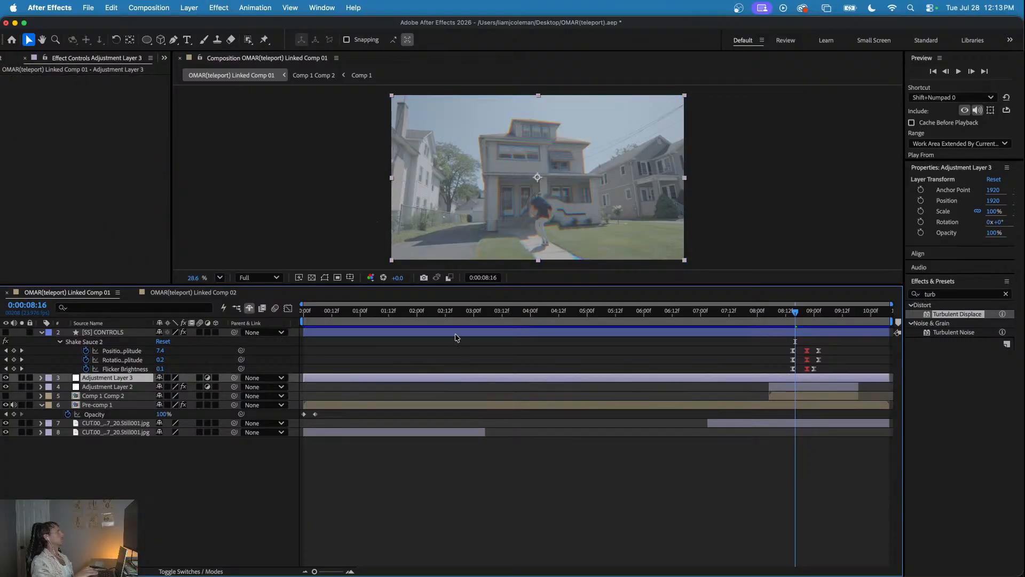
{"action": "left_click", "coordinate": [800, 387]}
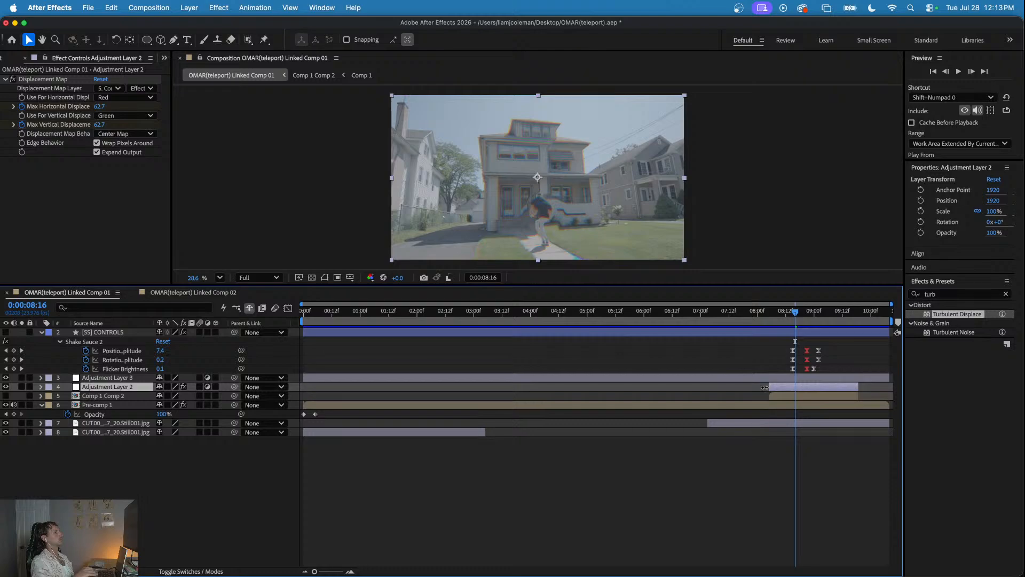
{"action": "left_click", "coordinate": [784, 405]}
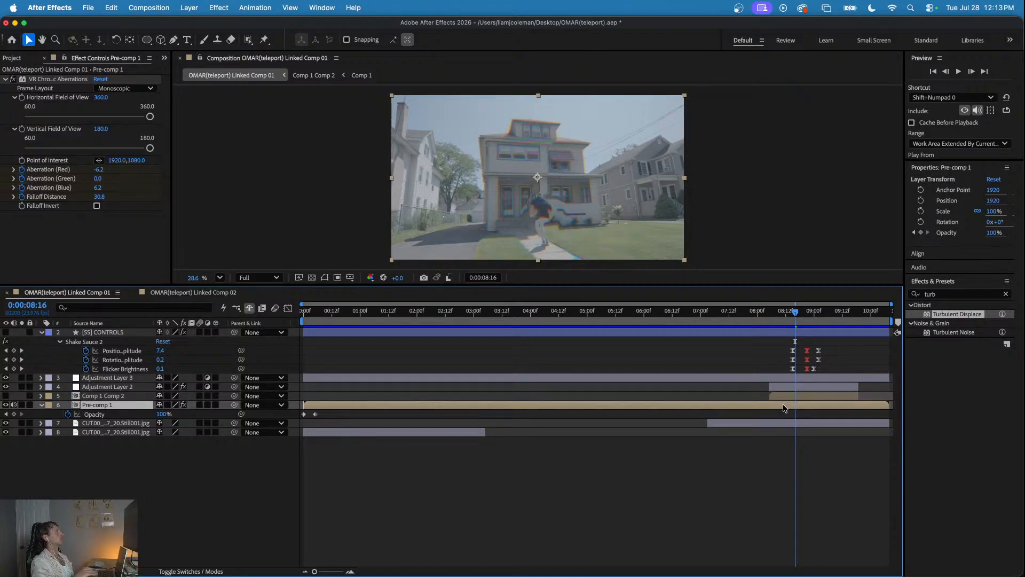
{"action": "left_click", "coordinate": [53, 79]}
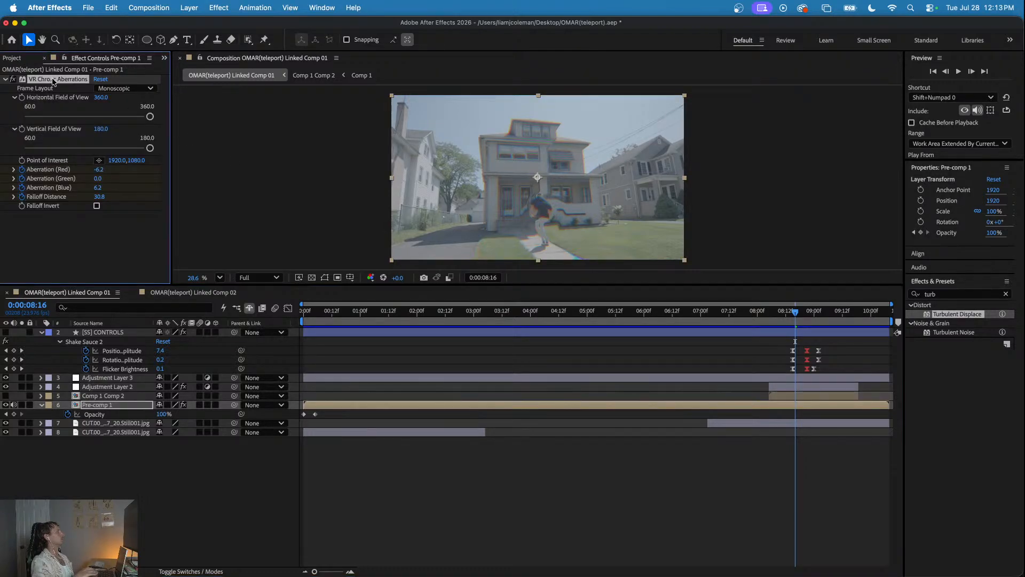
- Try VR Chromatic Aberrations on footage layer 4 (B026C012_260724EY.MP4) in Linked Comp 02, pasted at 0:00:01:04, and remove it again
{"action": "left_click", "coordinate": [180, 293]}
{"action": "left_click_drag", "start_coordinate": [511, 313], "coordinate": [376, 327]}
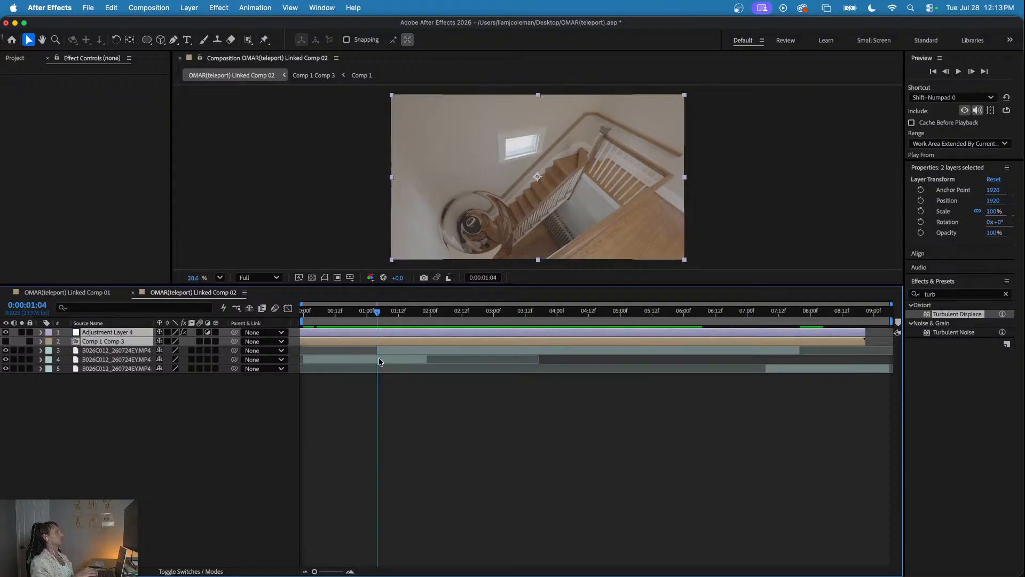
{"action": "left_click", "coordinate": [379, 361]}
{"action": "left_click", "coordinate": [86, 168]}
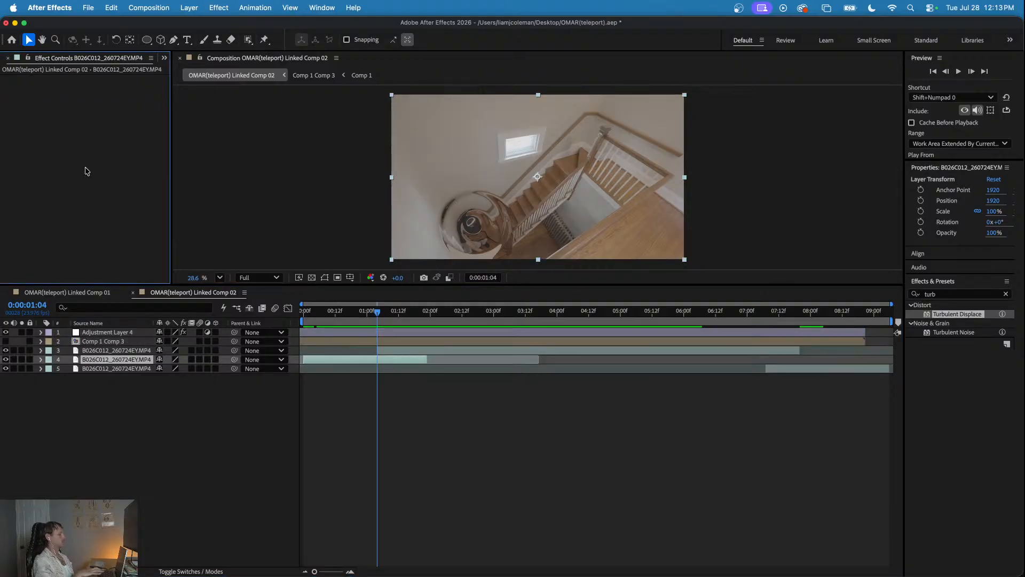
{"action": "key", "text": "super+v"}
{"action": "left_click_drag", "start_coordinate": [363, 311], "coordinate": [380, 333]}
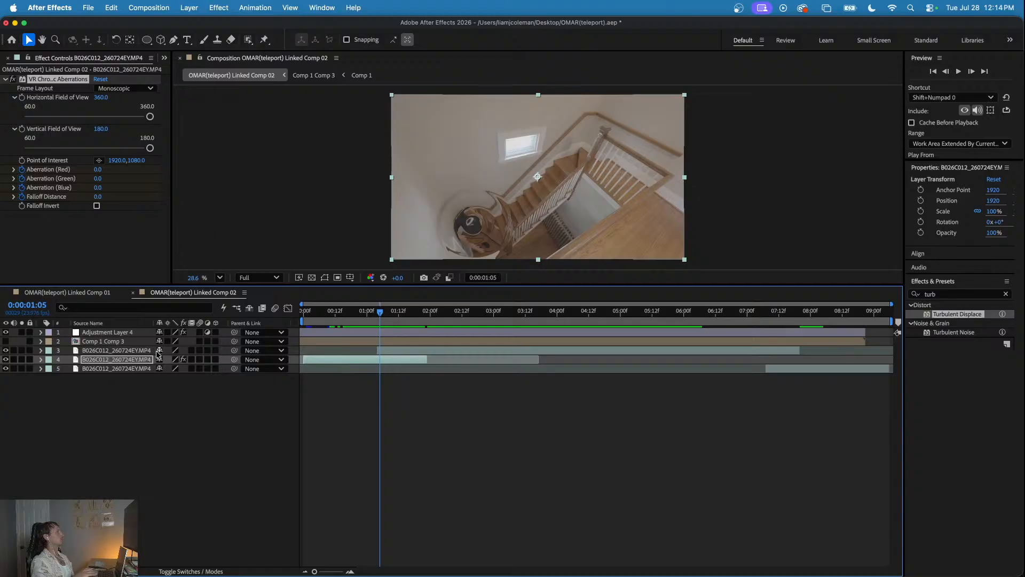
{"action": "left_click", "coordinate": [50, 80]}
- Add a new adjustment layer at the top of Linked Comp 02 and paste the VR Chromatic Aberrations effect onto it at 0:00:01:05
{"action": "left_click", "coordinate": [83, 443]}
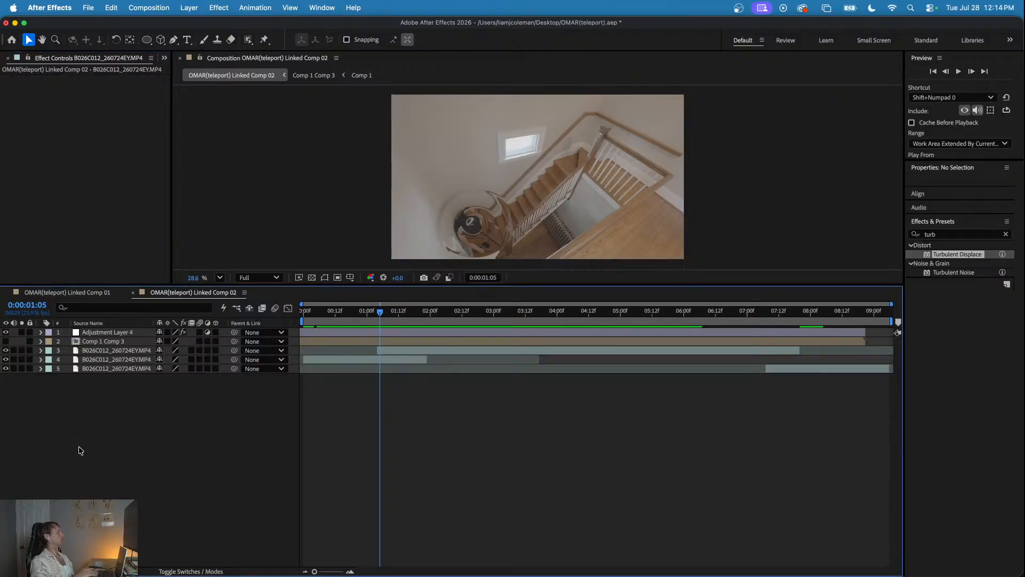
{"action": "right_click", "coordinate": [80, 448]}
{"action": "mouse_move", "coordinate": [109, 431]}
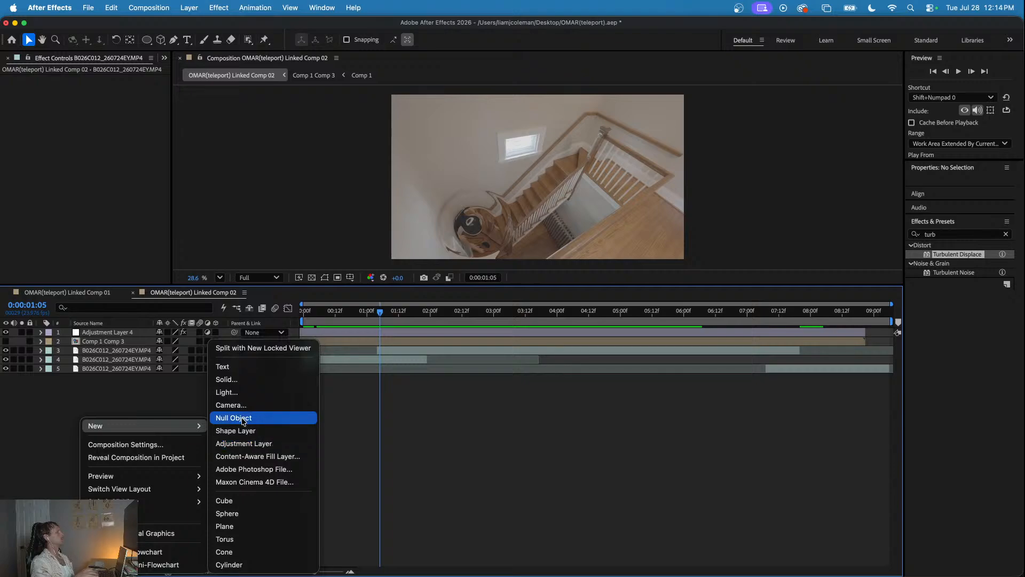
{"action": "left_click", "coordinate": [244, 443]}
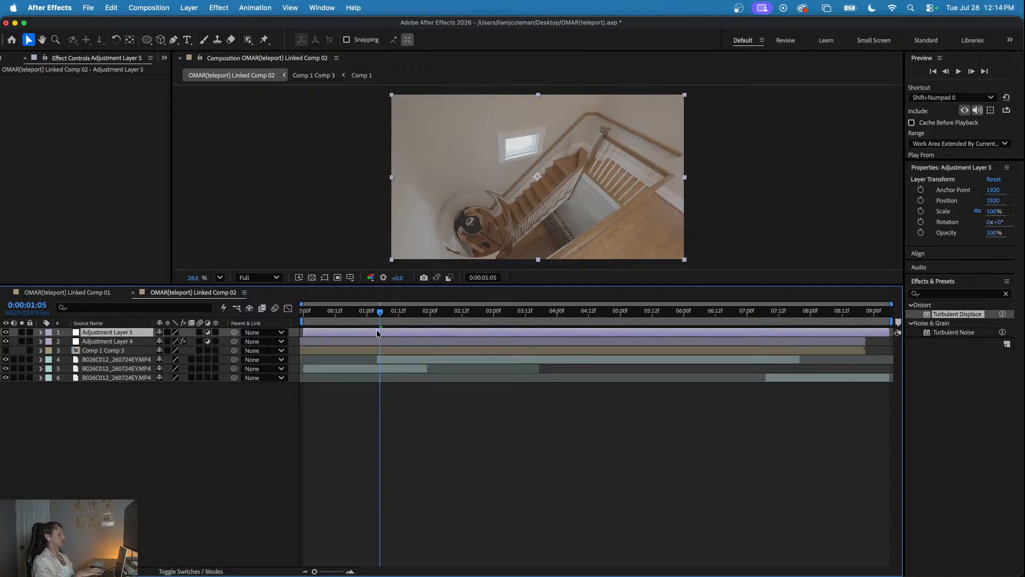
{"action": "key", "text": "super+alt+shift+e"}
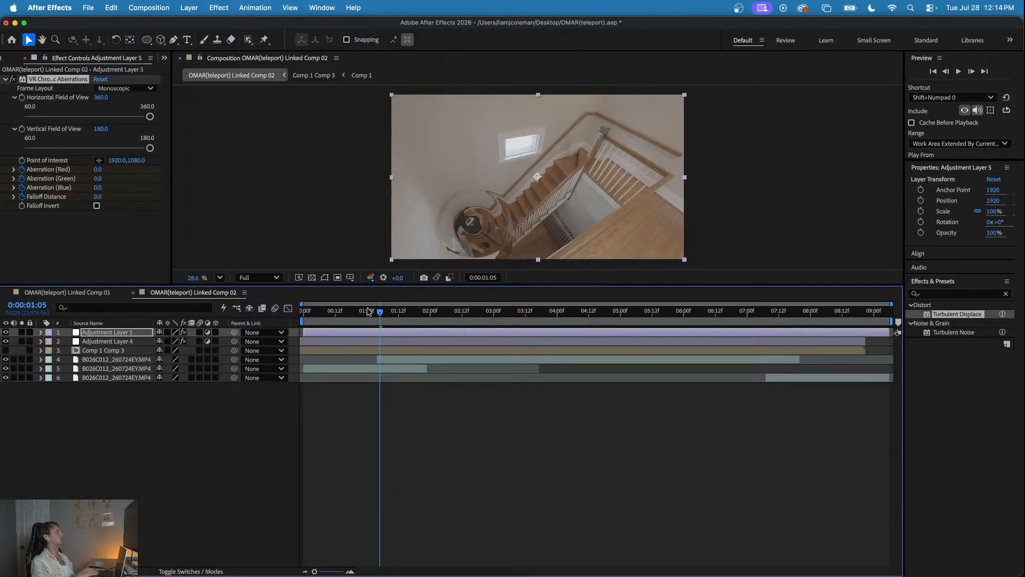
- Set the current time to 0:00:01:03 and reveal the keyframed properties of Adjustment Layer 5
{"action": "mouse_move", "coordinate": [369, 312]}
{"action": "left_mouse_down"}
{"action": "mouse_move", "coordinate": [343, 313]}
{"action": "mouse_move", "coordinate": [402, 315]}
{"action": "mouse_move", "coordinate": [359, 315]}
{"action": "mouse_move", "coordinate": [376, 319]}
{"action": "left_mouse_up"}
{"action": "left_click", "coordinate": [390, 335]}
{"action": "key", "text": "u"}
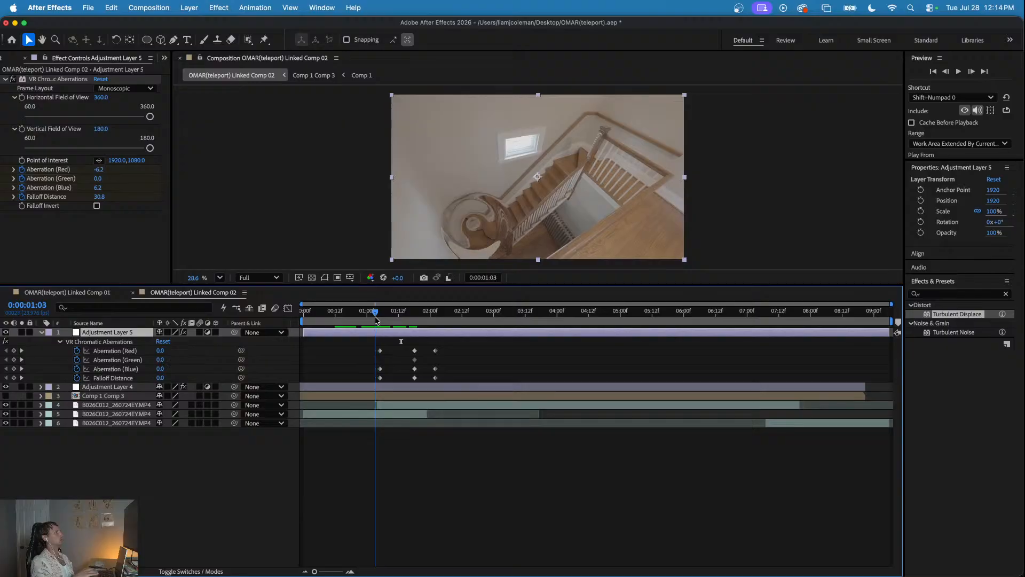
- Shift all VR Chromatic Aberrations keyframes on Adjustment Layer 5 earlier, putting their middle set at 0:00:01:03, and preview the timing
{"action": "left_click_drag", "start_coordinate": [458, 344], "coordinate": [368, 379]}
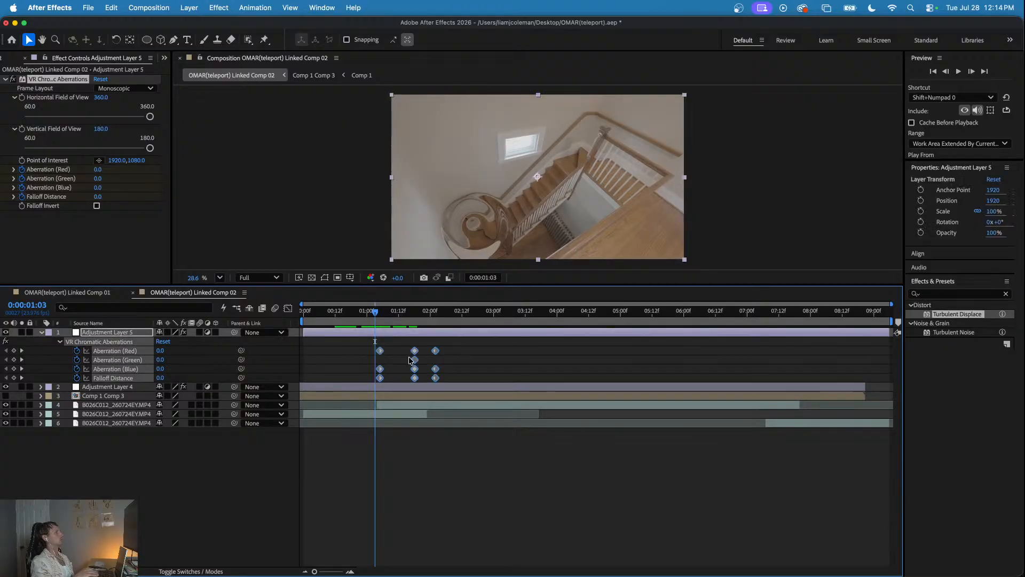
{"action": "left_click_drag", "start_coordinate": [414, 355], "coordinate": [374, 355]}
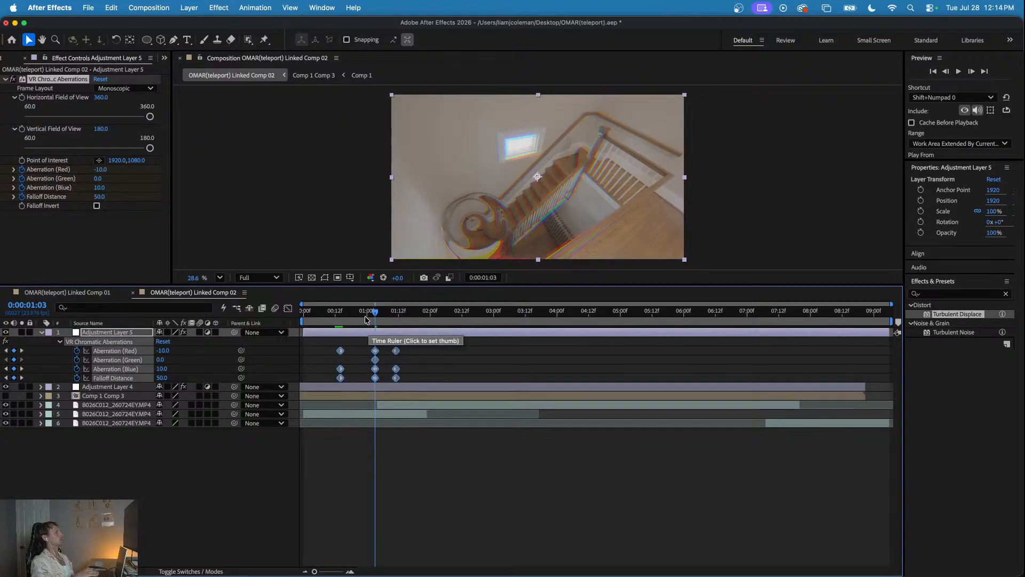
{"action": "left_click", "coordinate": [303, 311]}
{"action": "key", "text": "space"}
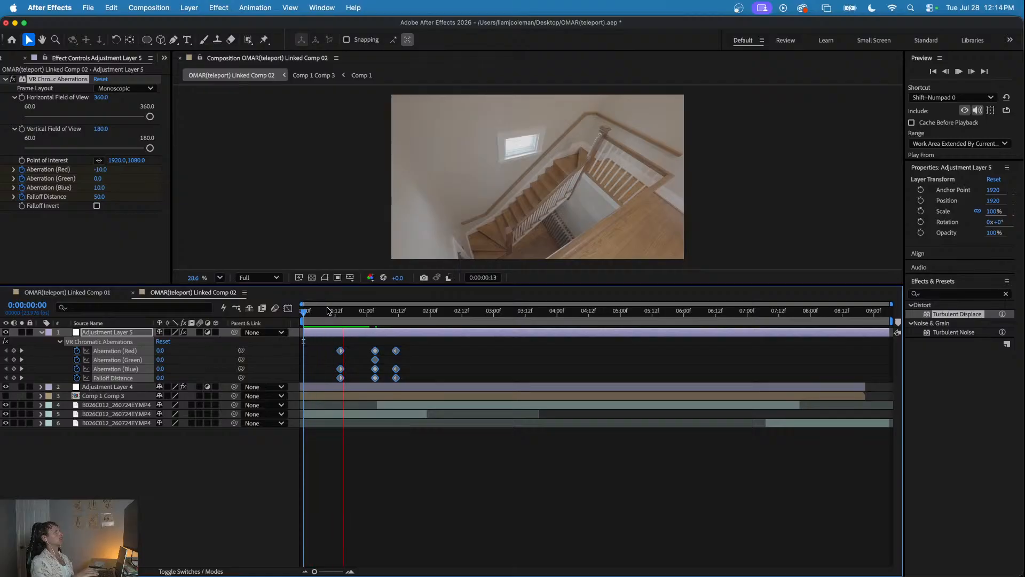
{"action": "left_click", "coordinate": [307, 311]}
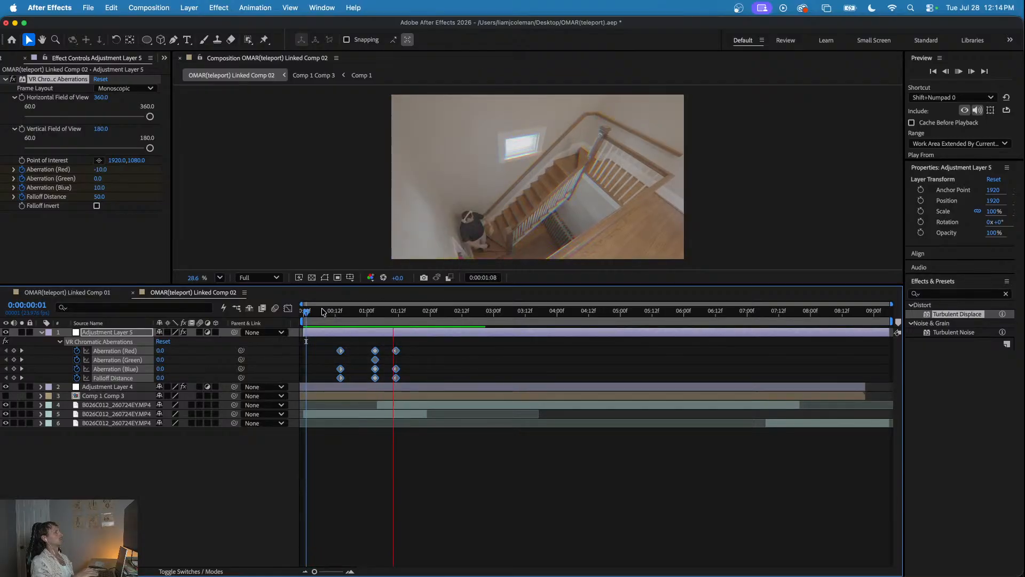
{"action": "left_click_drag", "start_coordinate": [315, 312], "coordinate": [279, 316]}
{"action": "key", "text": "space"}
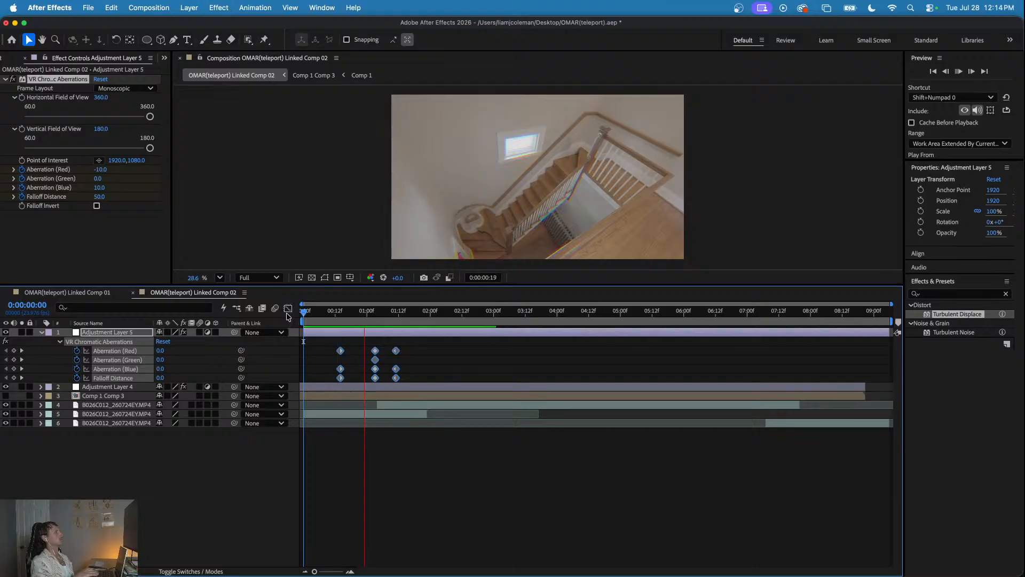
- Set the current time to 0:00:01:03 and open the nested Comp 1 Comp 3
{"action": "left_click", "coordinate": [376, 313]}
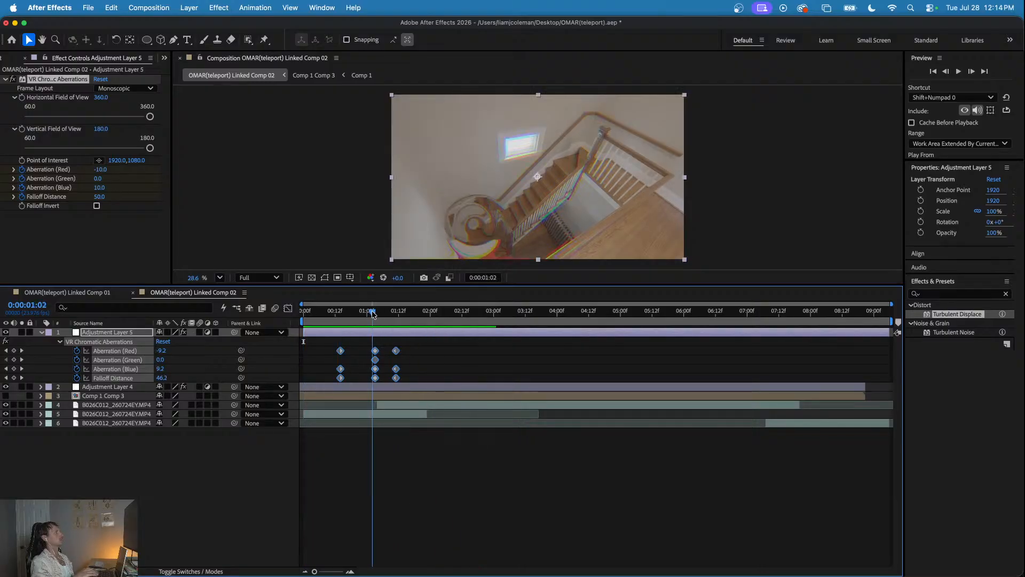
{"action": "left_click", "coordinate": [102, 396]}
{"action": "left_click", "coordinate": [101, 386]}
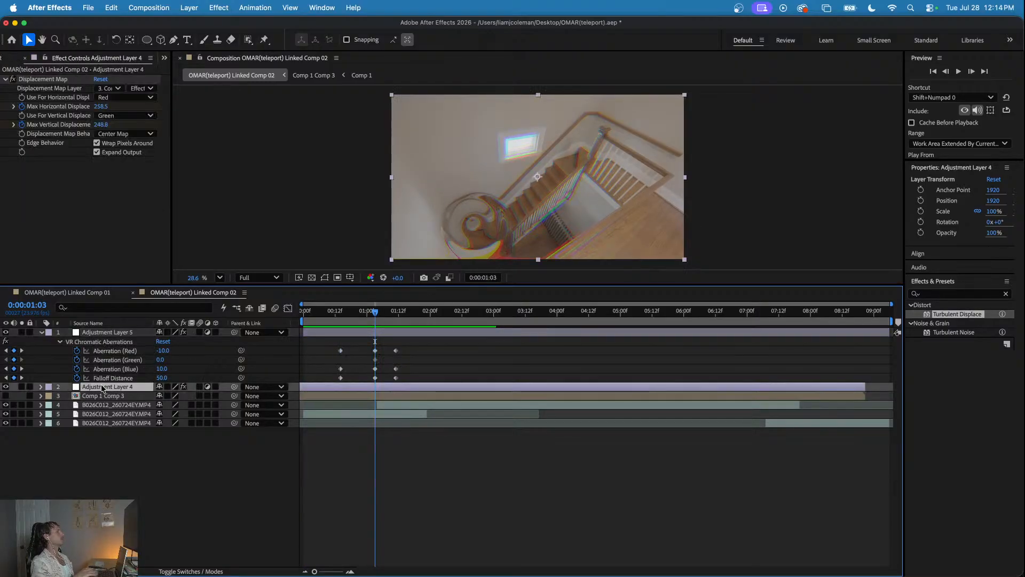
{"action": "left_click", "coordinate": [332, 395]}
{"action": "mouse_move", "coordinate": [357, 313]}
{"action": "left_mouse_down"}
{"action": "mouse_move", "coordinate": [334, 313]}
{"action": "mouse_move", "coordinate": [375, 315]}
{"action": "left_mouse_up"}
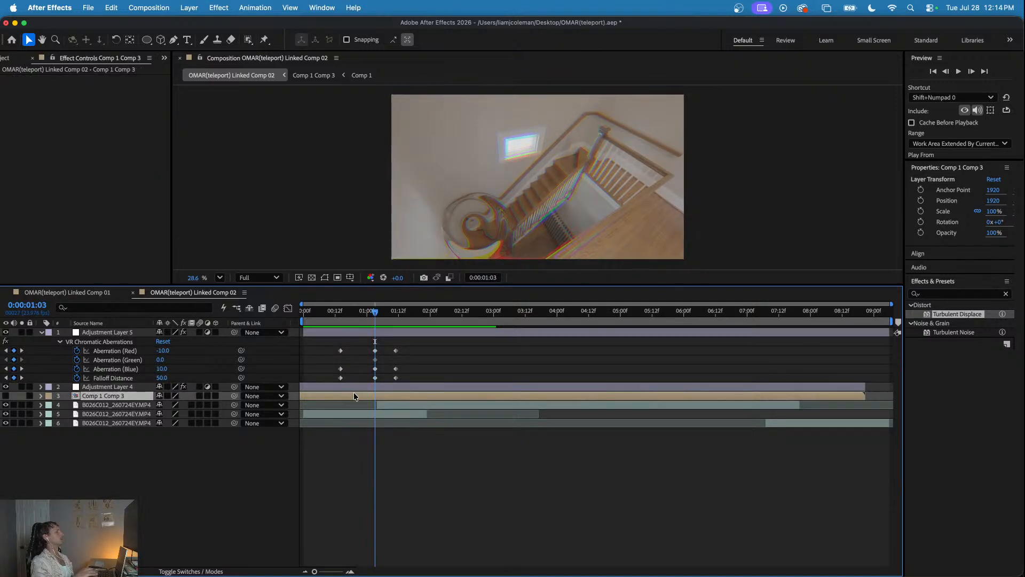
{"action": "double_click", "coordinate": [354, 395]}
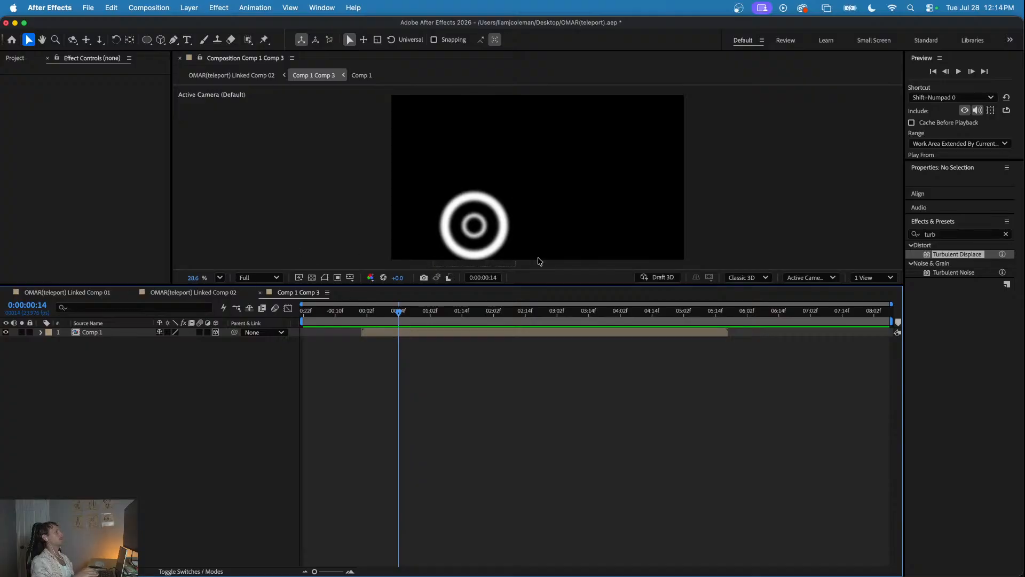
- Apply Turbulent Displace to the Comp 1 layer and keyframe Amount 84 and Size 70 at 0:00:00:14
{"action": "left_click", "coordinate": [955, 257]}
{"action": "left_click_drag", "start_coordinate": [435, 350], "coordinate": [419, 336]}
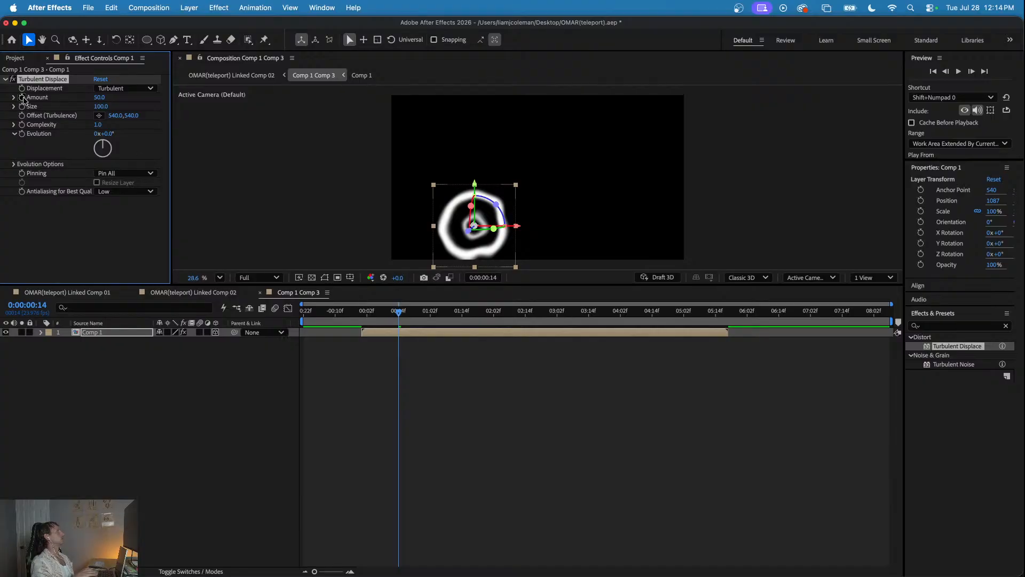
{"action": "mouse_move", "coordinate": [99, 106]}
{"action": "left_mouse_down"}
{"action": "mouse_move", "coordinate": [83, 97]}
{"action": "mouse_move", "coordinate": [115, 96]}
{"action": "left_mouse_up"}
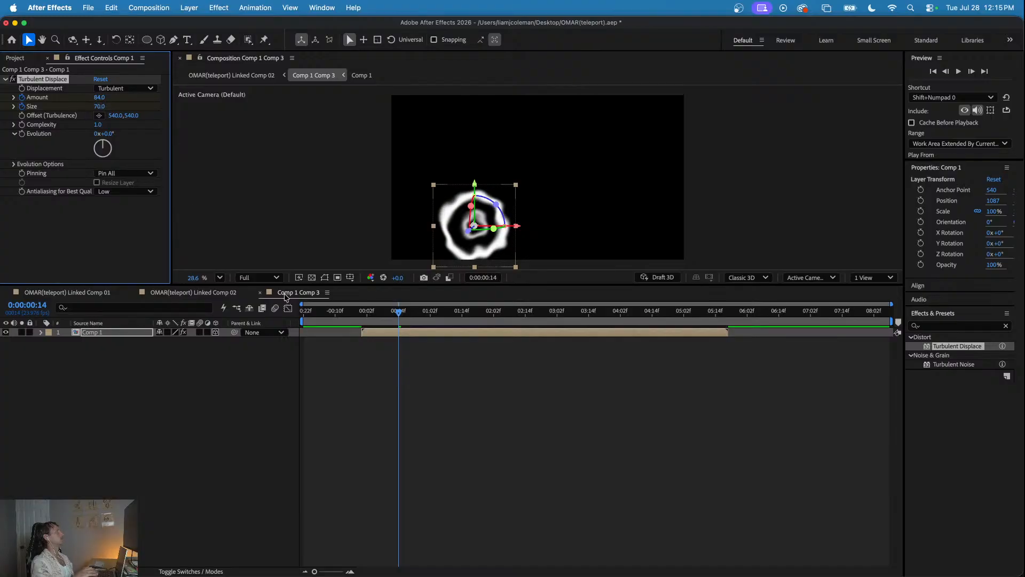
- Reveal the Comp 1 layer's keyframes and set Turbulent Displace Amount to 154 and Size to 59 at 0:00:00:01
{"action": "key", "text": "u"}
{"action": "left_click_drag", "start_coordinate": [388, 313], "coordinate": [366, 313]}
{"action": "mouse_move", "coordinate": [102, 100]}
{"action": "left_mouse_down"}
{"action": "mouse_move", "coordinate": [140, 100]}
{"action": "mouse_move", "coordinate": [94, 107]}
{"action": "left_mouse_up"}
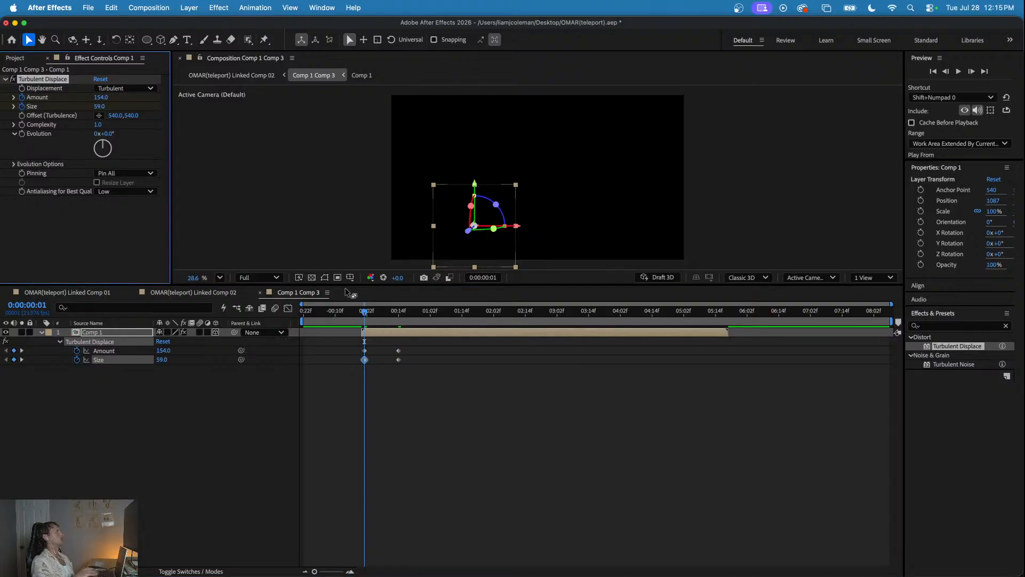
- Play the ring animation and keyframe Turbulent Displace Amount 197 and Size 114 at 0:00:00:21
{"action": "key", "text": "space"}
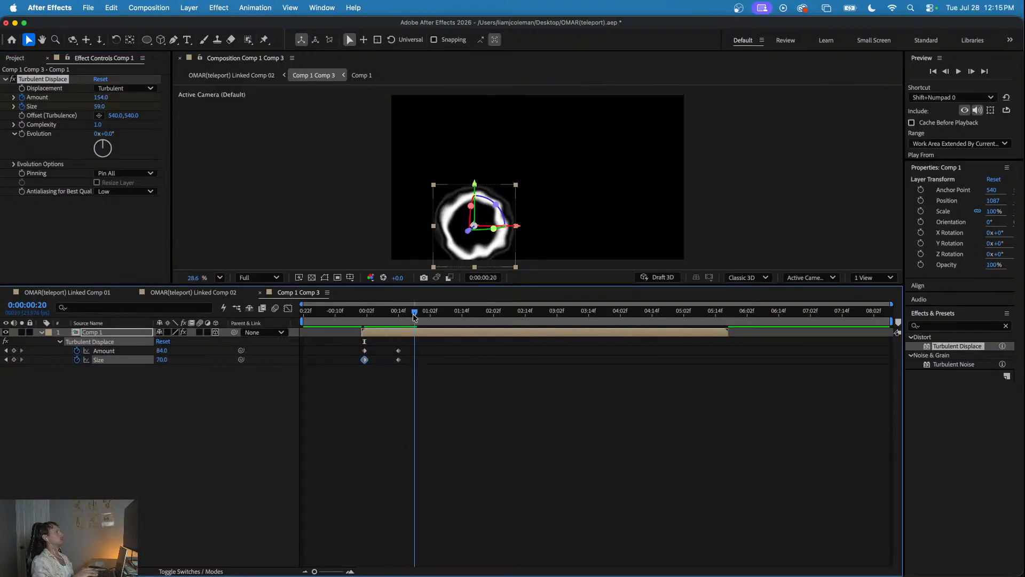
{"action": "left_click_drag", "start_coordinate": [100, 97], "coordinate": [164, 96]}
{"action": "mouse_move", "coordinate": [103, 107]}
{"action": "left_mouse_down"}
{"action": "mouse_move", "coordinate": [81, 106]}
{"action": "mouse_move", "coordinate": [122, 100]}
{"action": "left_mouse_up"}
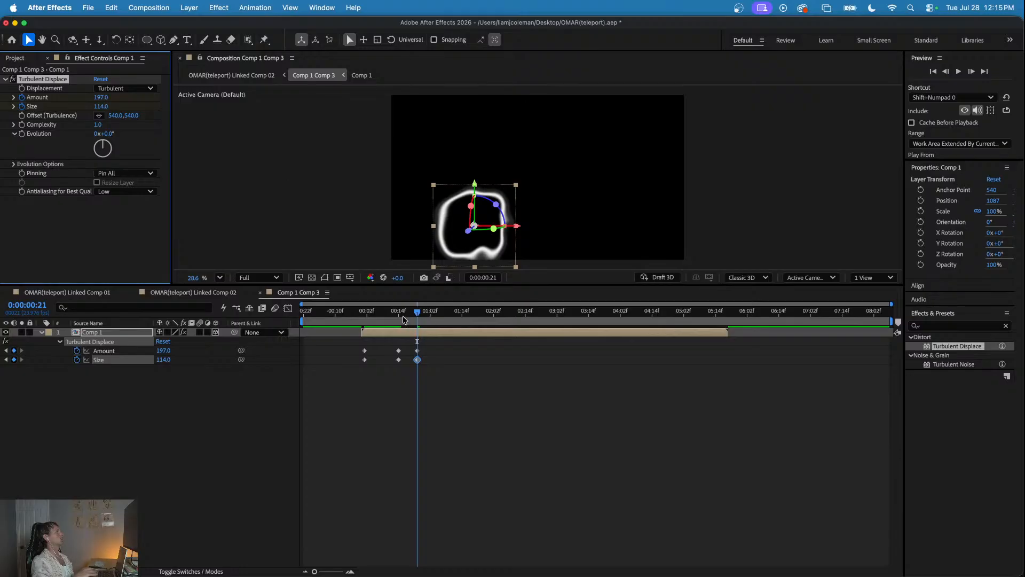
- Preview the turbulent ring distortion in Linked Comp 02 from the start and scrub between 0:00:00:15 and 0:00:01:03
{"action": "left_click", "coordinate": [170, 293]}
{"action": "left_click_drag", "start_coordinate": [396, 311], "coordinate": [328, 315]}
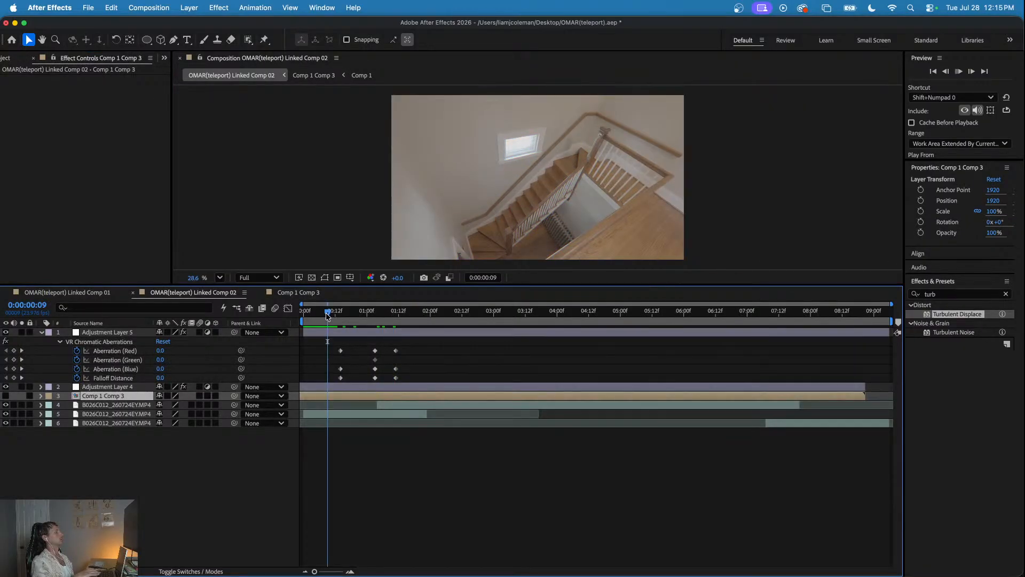
{"action": "key", "text": "space"}
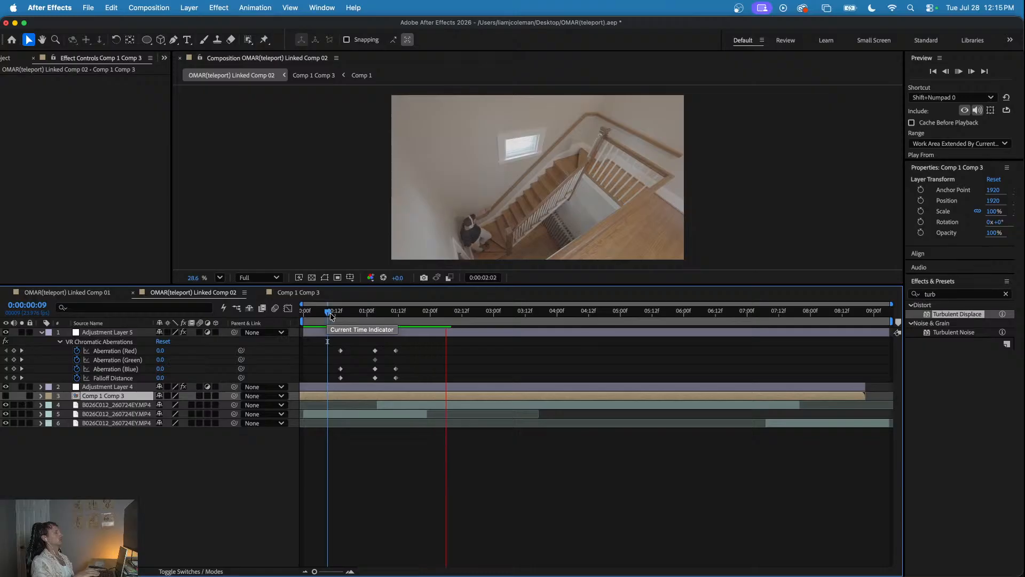
{"action": "left_click_drag", "start_coordinate": [330, 315], "coordinate": [295, 316]}
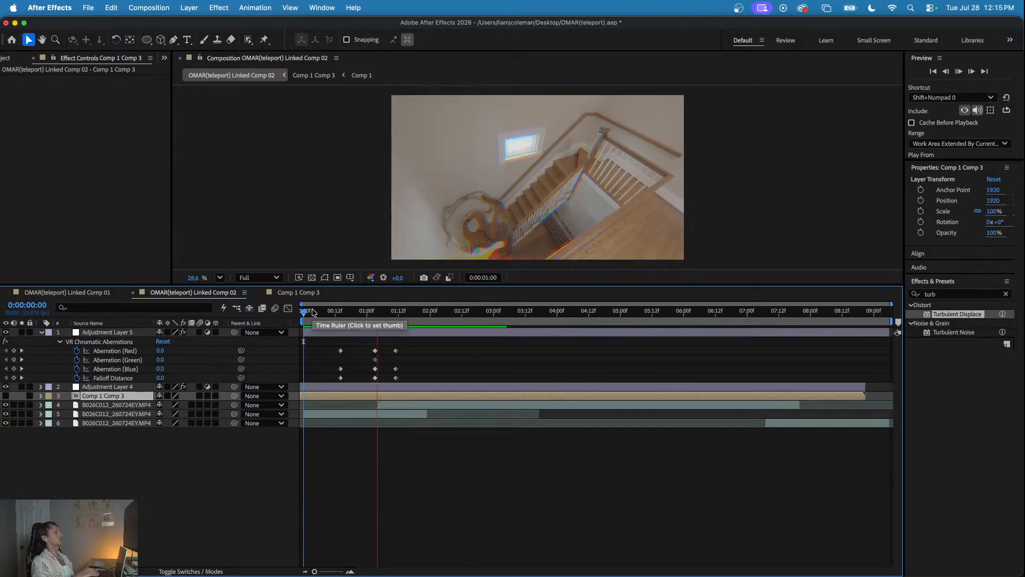
{"action": "left_click", "coordinate": [376, 314]}
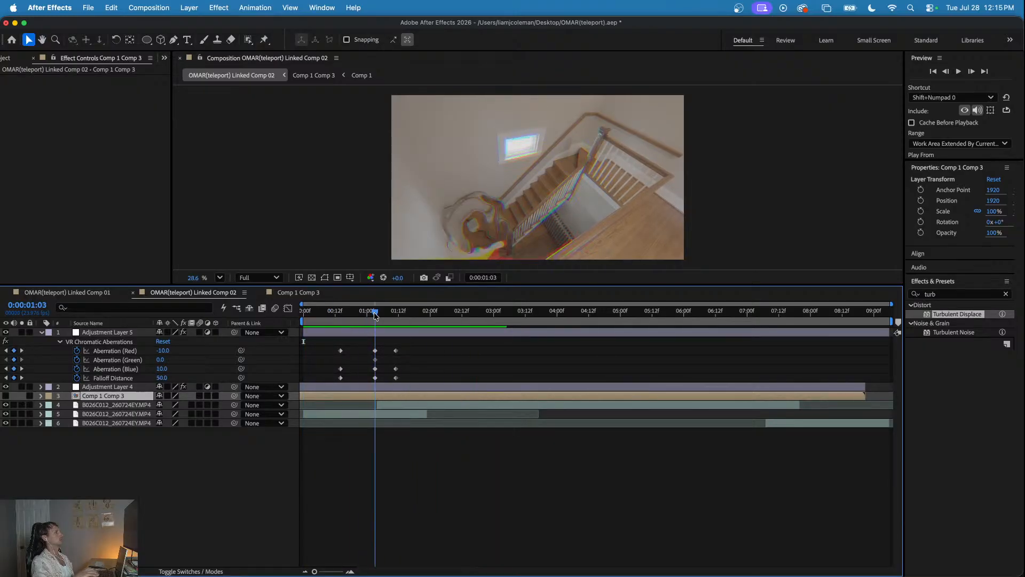
{"action": "left_click_drag", "start_coordinate": [375, 314], "coordinate": [345, 314]}
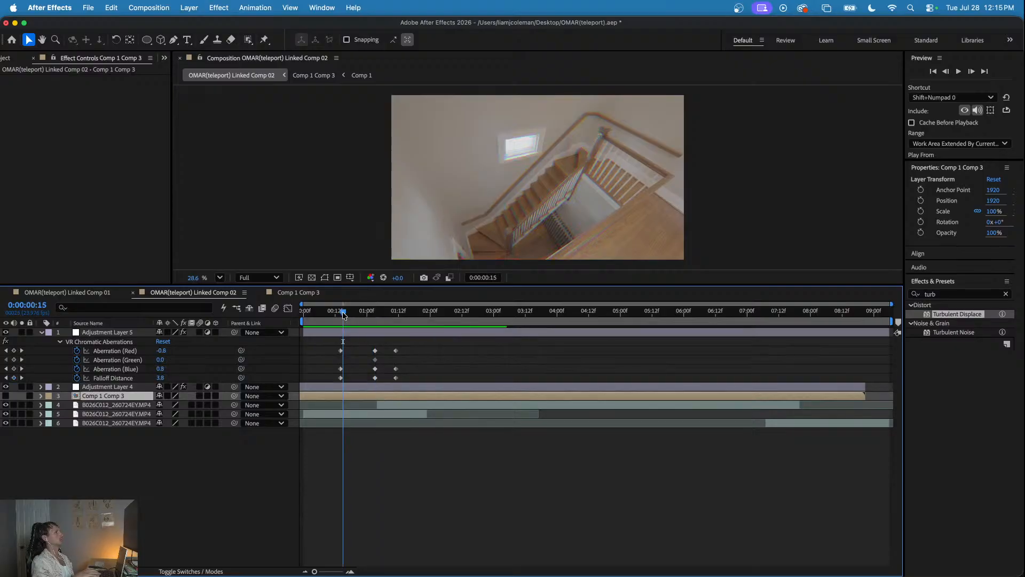
{"action": "key", "text": "space"}
{"action": "left_click_drag", "start_coordinate": [345, 314], "coordinate": [375, 314]}
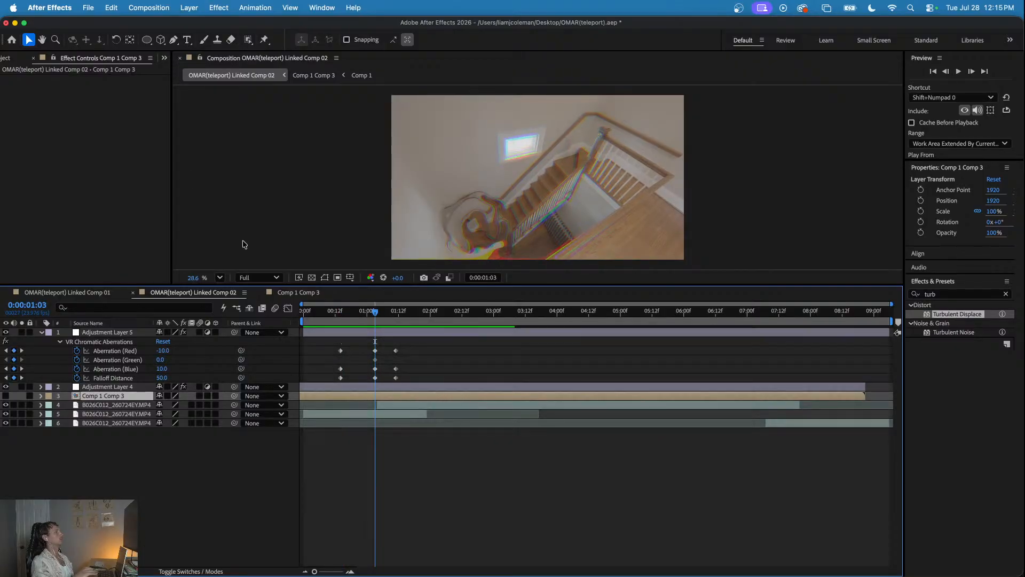
- Select Adjustment Layer 4 and play Linked Comp 02 from the beginning to review the whole teleport shot
{"action": "left_click", "coordinate": [388, 386]}
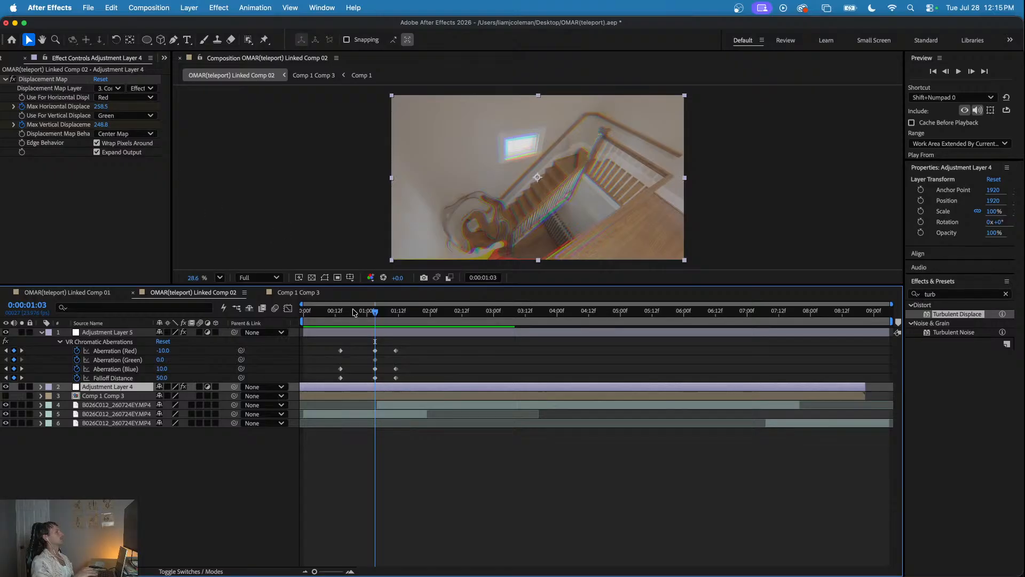
{"action": "key", "text": "space"}
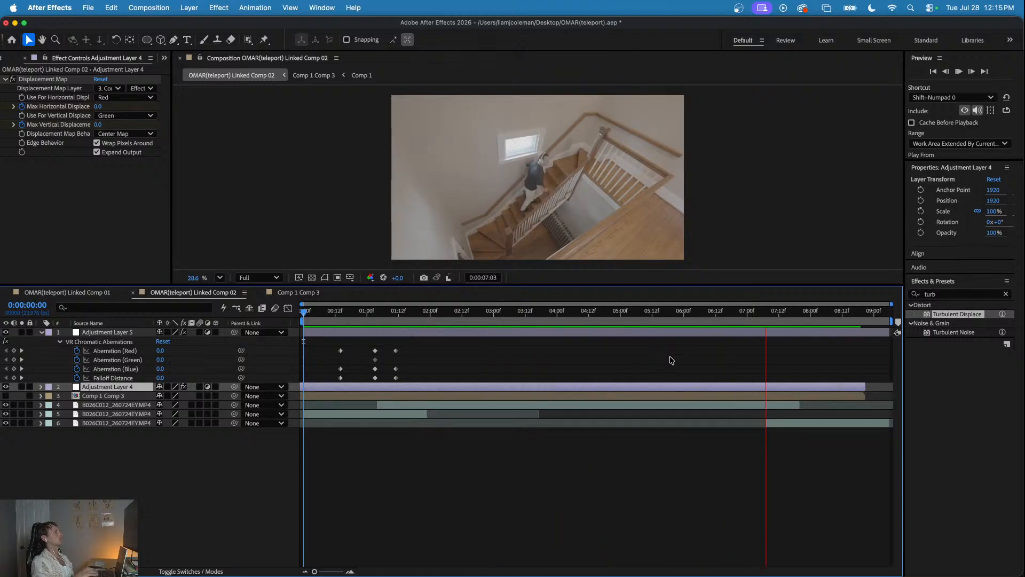
{"action": "left_click_drag", "start_coordinate": [694, 312], "coordinate": [338, 320]}
{"action": "key", "text": "space"}
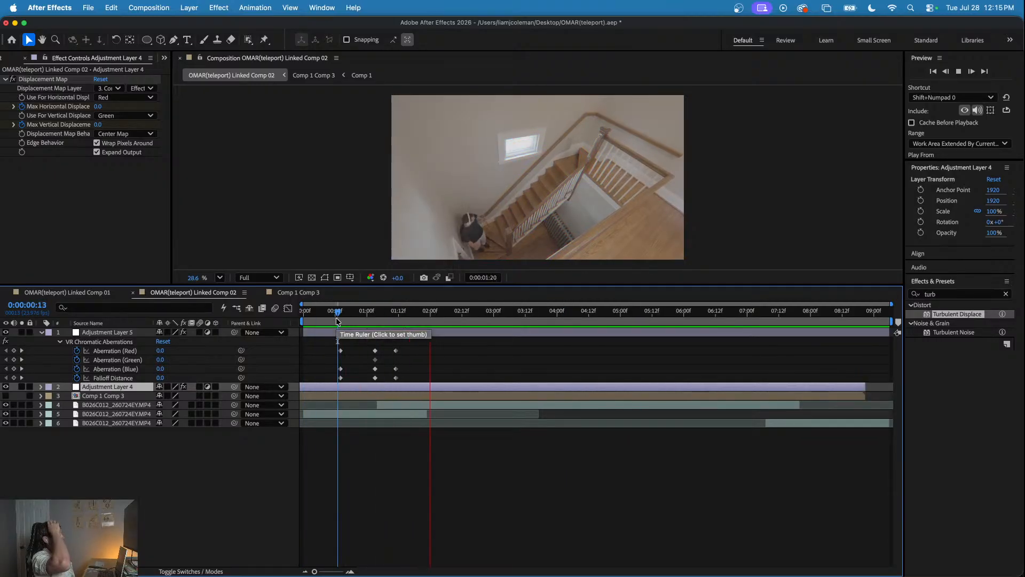
{"action": "left_click_drag", "start_coordinate": [338, 315], "coordinate": [306, 314]}
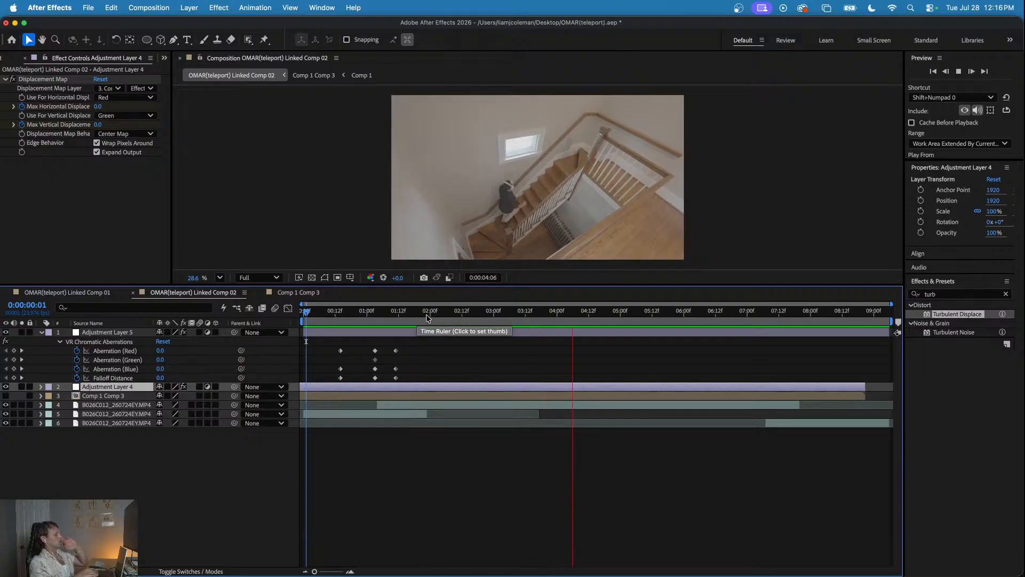
{"action": "key", "text": "space"}
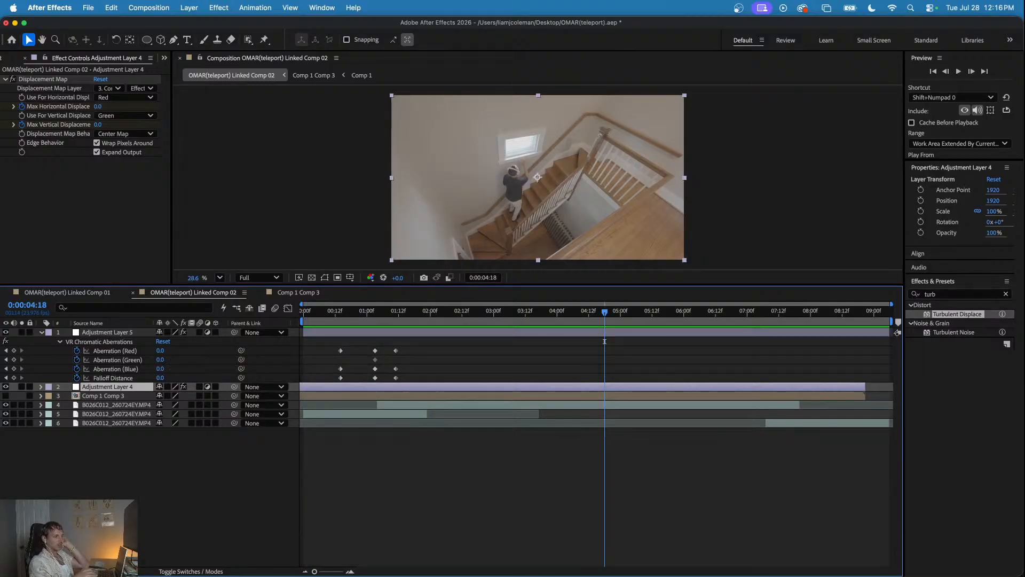
- Set the current time to 0:00:07:20 and collapse the properties of Adjustment Layer 5
{"action": "left_click_drag", "start_coordinate": [360, 311], "coordinate": [801, 349]}
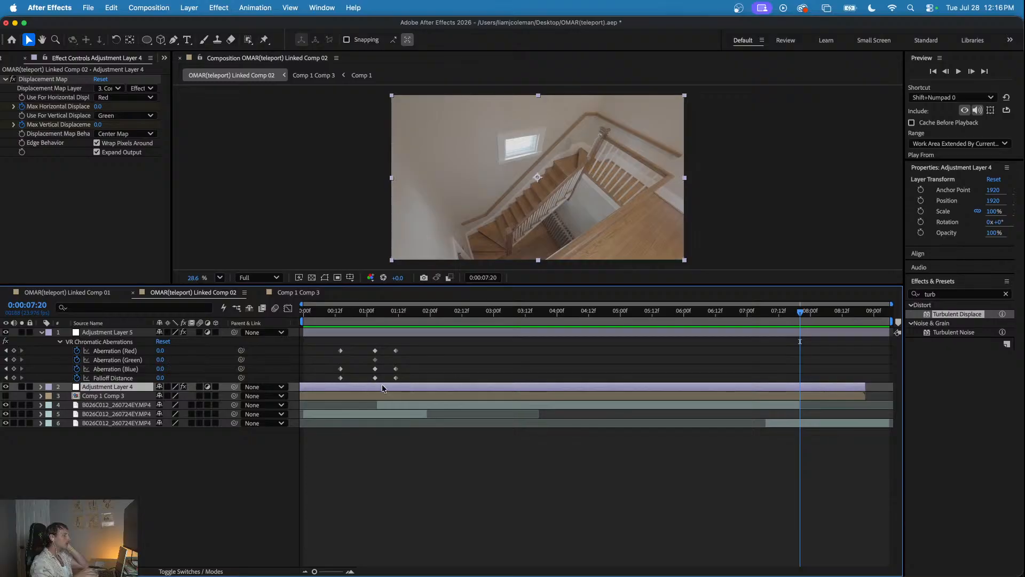
{"action": "left_click", "coordinate": [140, 481]}
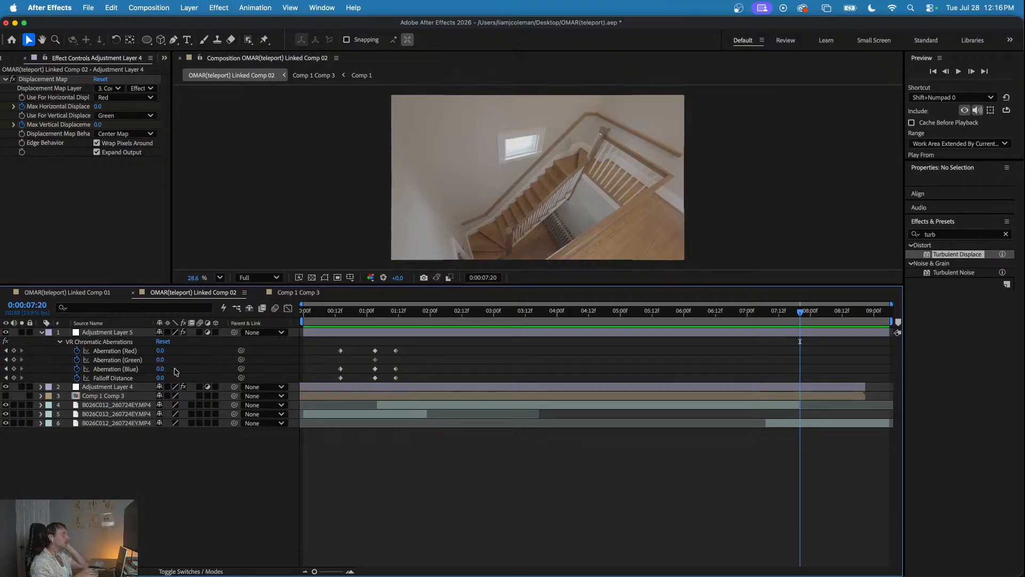
{"action": "left_click", "coordinate": [42, 333]}
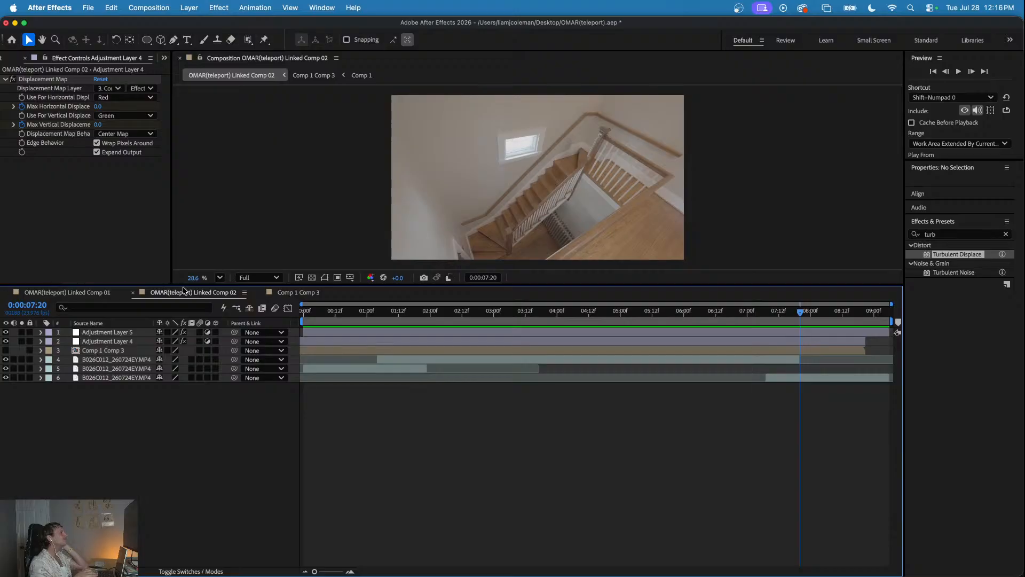
- Add a second Comp 1 Comp 3 from the project on top of Linked Comp 02, starting at about 0:00:07:00, and check its timing
{"action": "left_click", "coordinate": [308, 293]}
{"action": "left_click_drag", "start_coordinate": [367, 310], "coordinate": [396, 314]}
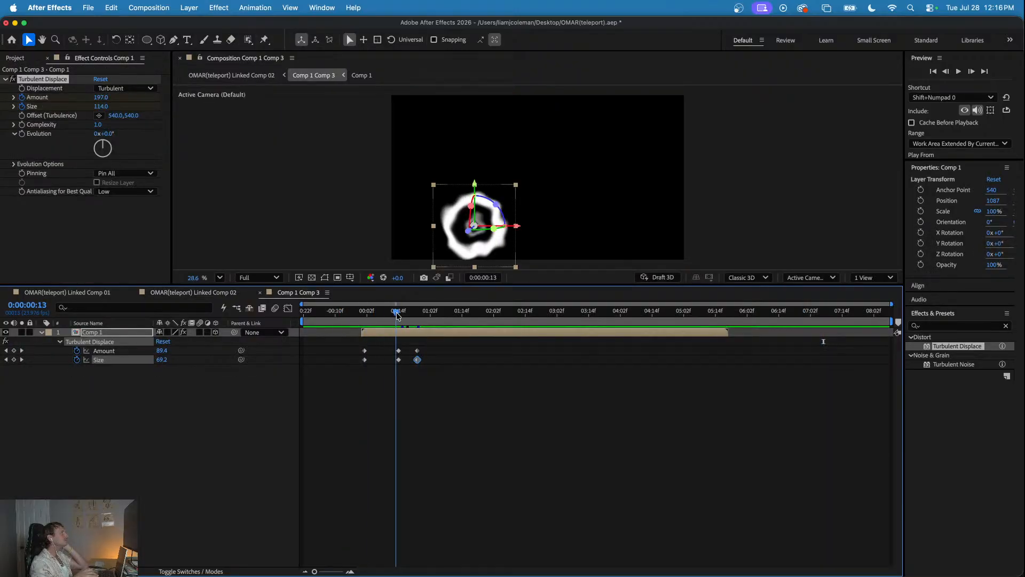
{"action": "left_click", "coordinate": [15, 57]}
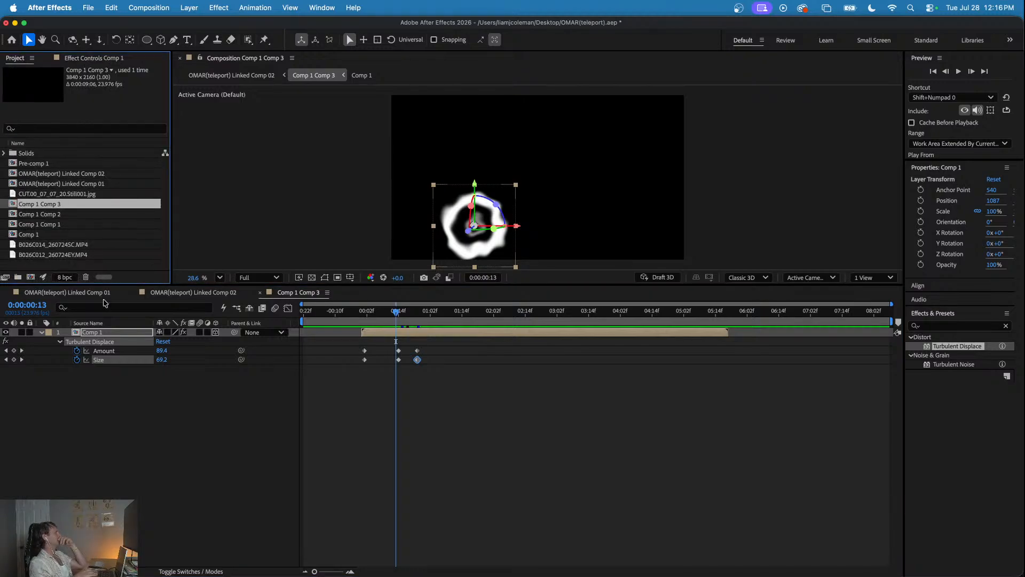
{"action": "left_click", "coordinate": [197, 293]}
{"action": "left_click_drag", "start_coordinate": [59, 207], "coordinate": [823, 331]}
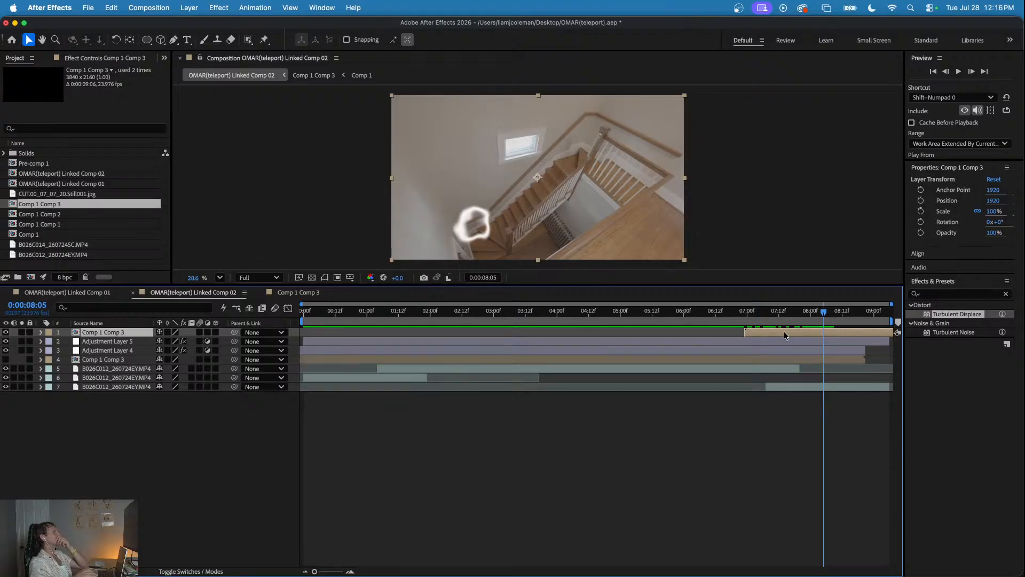
{"action": "left_click", "coordinate": [758, 312]}
{"action": "left_click_drag", "start_coordinate": [758, 312], "coordinate": [829, 322]}
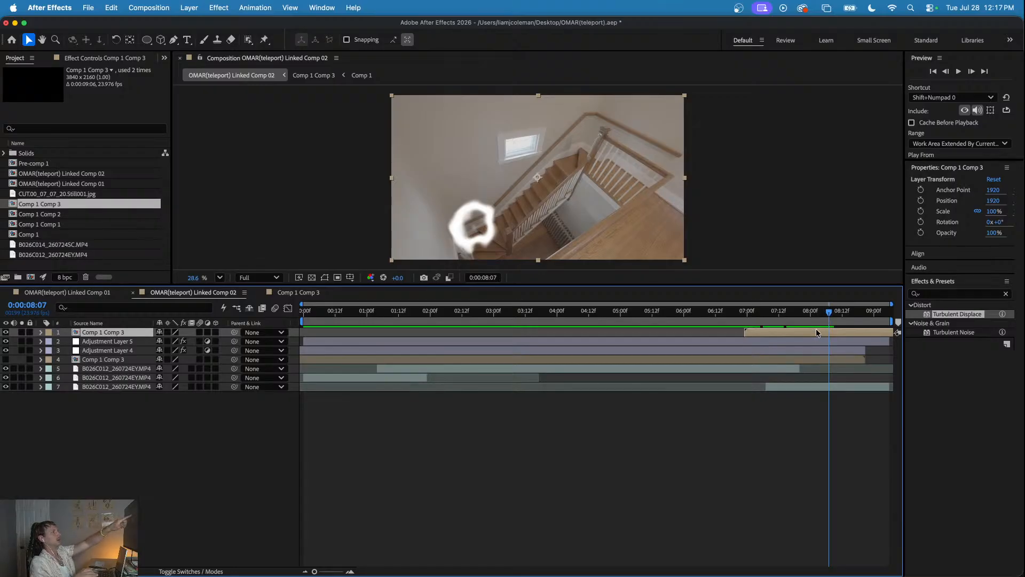
{"action": "mouse_move", "coordinate": [811, 312]}
{"action": "left_mouse_down"}
{"action": "mouse_move", "coordinate": [789, 315]}
{"action": "mouse_move", "coordinate": [807, 317]}
{"action": "mouse_move", "coordinate": [800, 322]}
{"action": "left_mouse_up"}
- Open the added Comp 1 Comp 3 and move the Turbulent Displace offset point slightly off the ring's centre at 0:00:00:14
{"action": "double_click", "coordinate": [798, 334]}
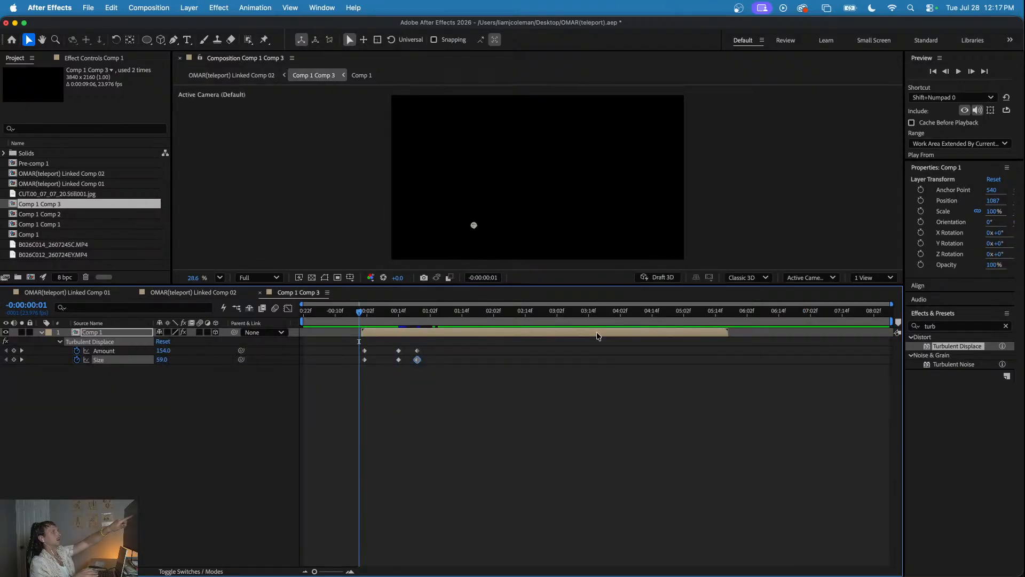
{"action": "left_click_drag", "start_coordinate": [388, 318], "coordinate": [398, 323]}
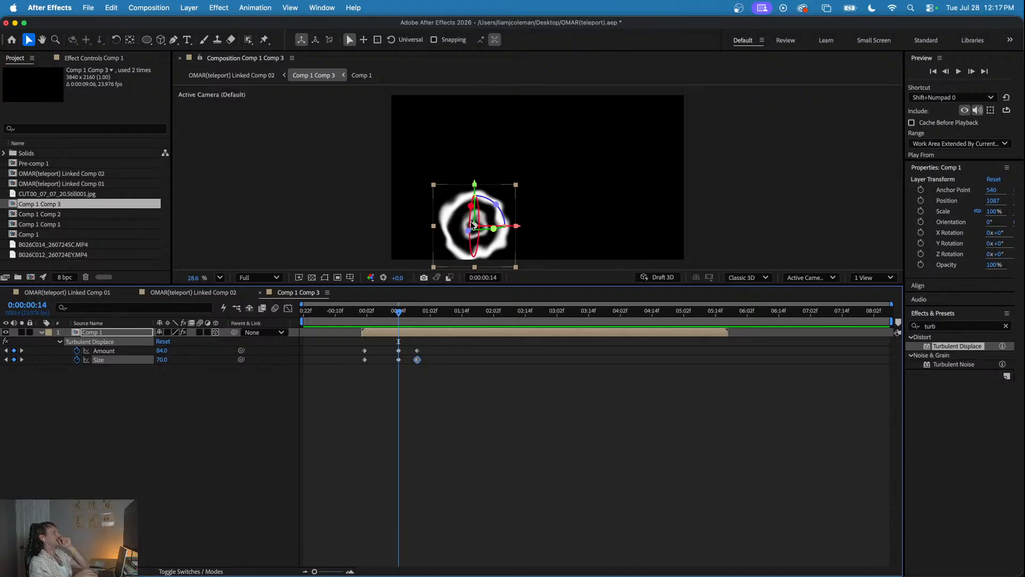
{"action": "left_click", "coordinate": [475, 225]}
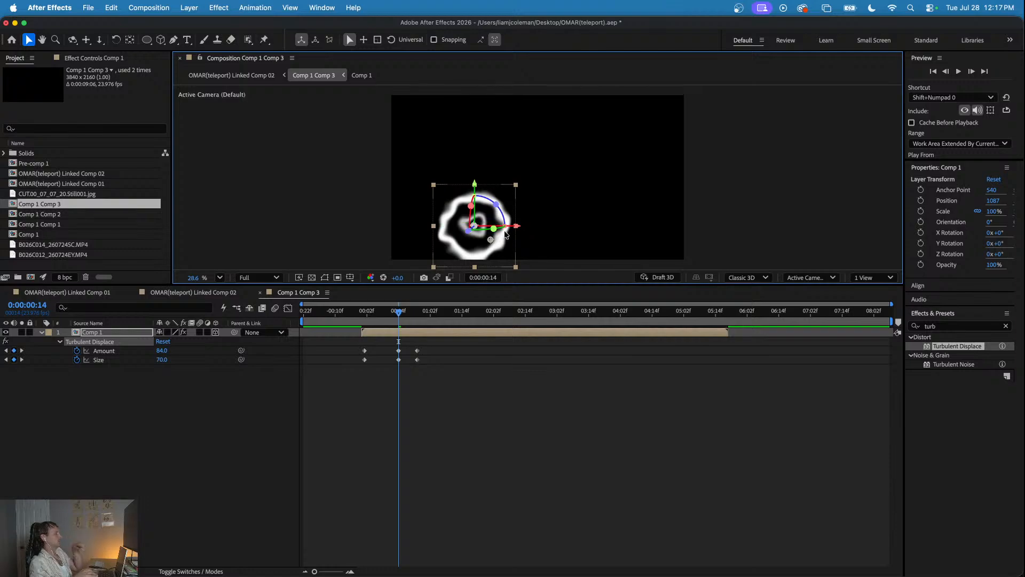
- Try moving the ring in Comp 1 Comp 3 to an X position of 2578, and check the result in Linked Comp 02
{"action": "left_click_drag", "start_coordinate": [493, 215], "coordinate": [607, 140]}
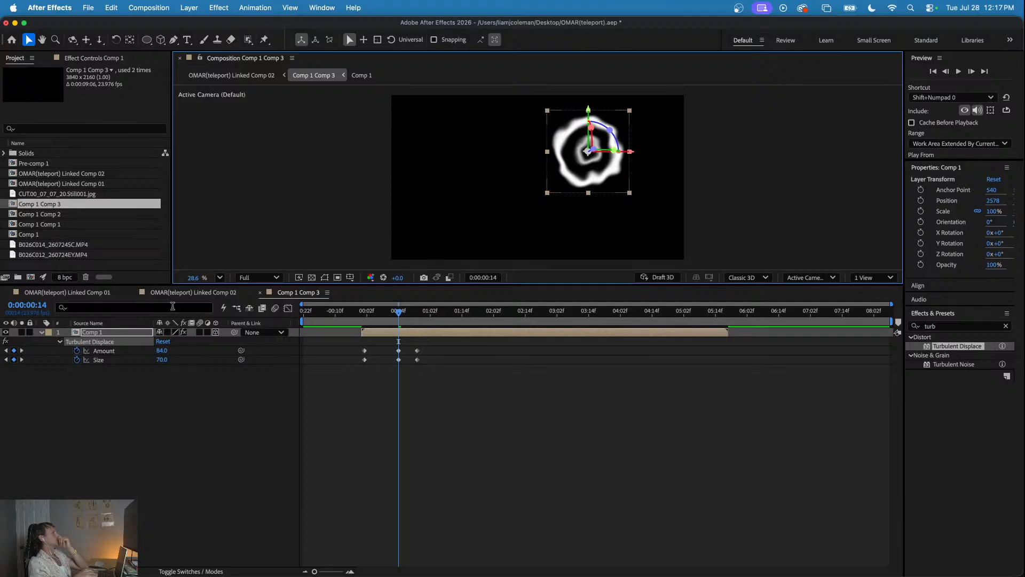
{"action": "left_click", "coordinate": [97, 293]}
{"action": "left_click", "coordinate": [172, 293]}
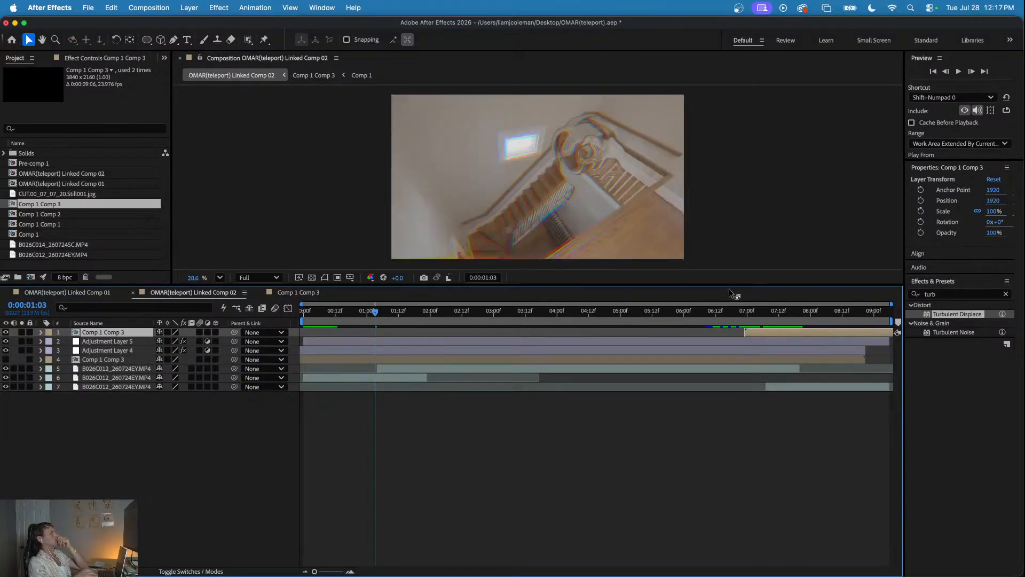
- Delete the second Comp 1 Comp 3 layer from Linked Comp 02 and set the current time to 0:00:07:17
{"action": "left_click_drag", "start_coordinate": [757, 308], "coordinate": [830, 313]}
{"action": "key", "text": "Delete"}
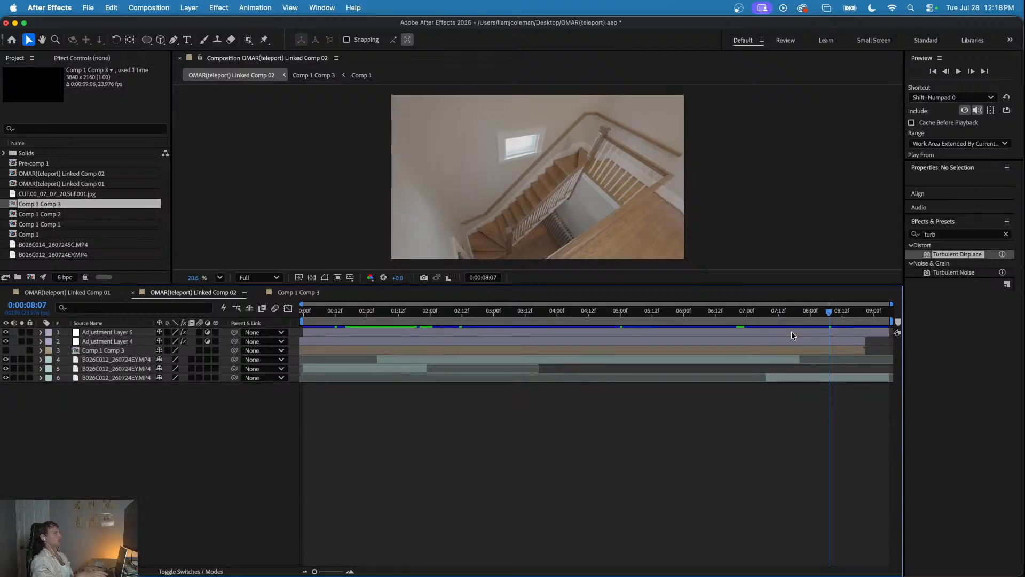
{"action": "left_click_drag", "start_coordinate": [716, 312], "coordinate": [790, 328]}
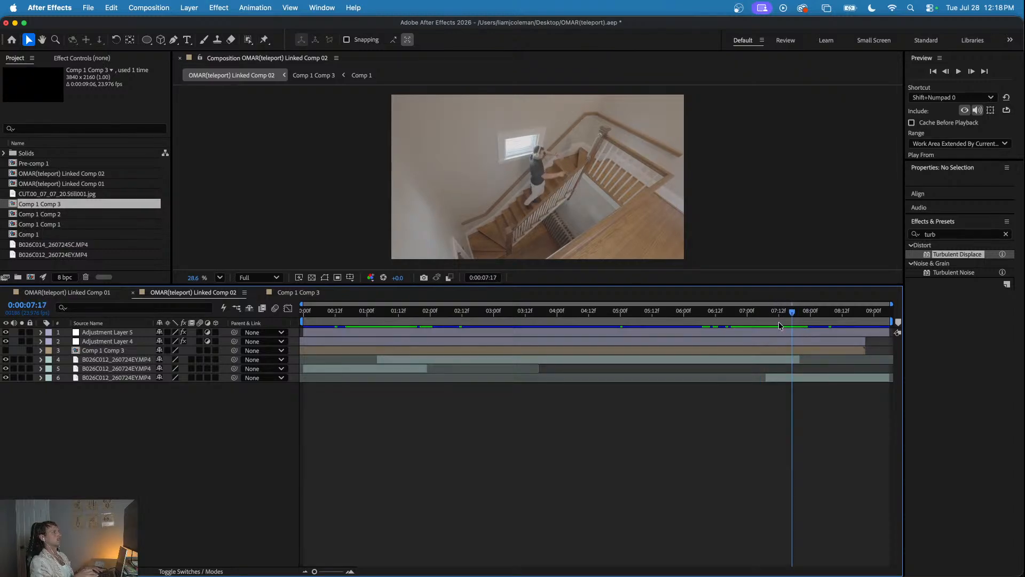
- Add the plain Comp 1 from the project on top of Linked Comp 02, starting at about 0:00:07:17
{"action": "left_click", "coordinate": [57, 235]}
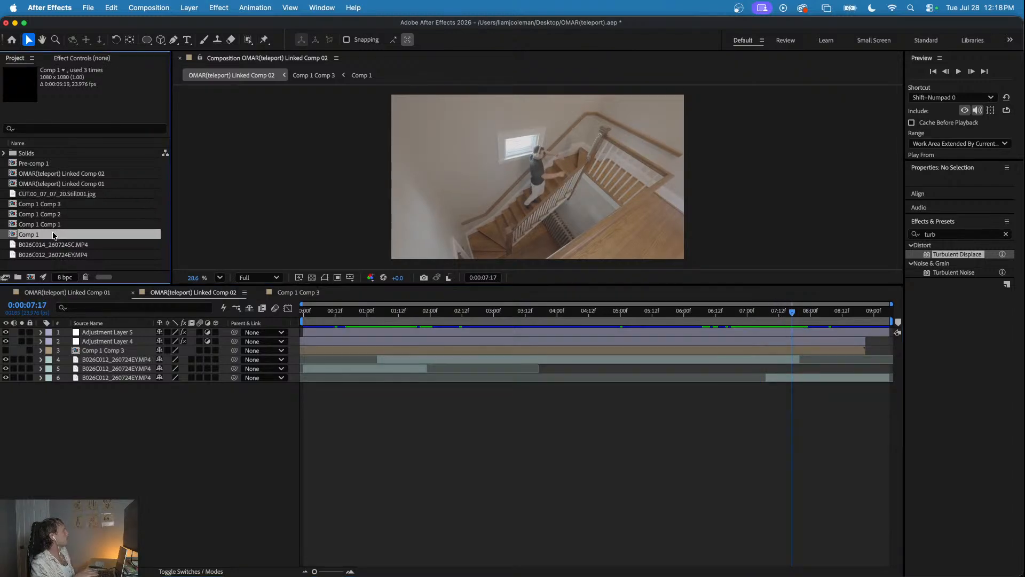
{"action": "left_click", "coordinate": [94, 402]}
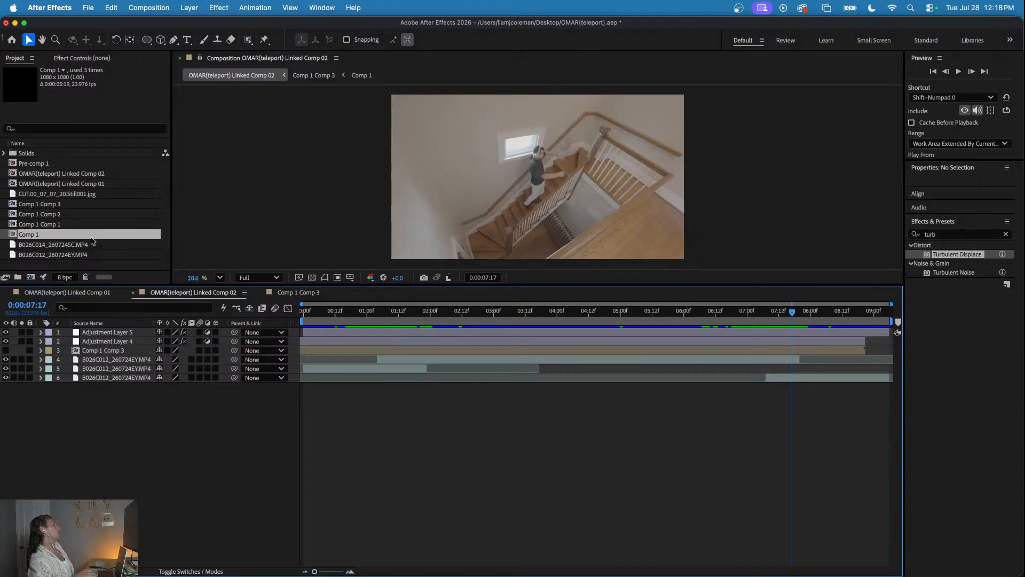
{"action": "mouse_move", "coordinate": [60, 236]}
{"action": "left_mouse_down"}
{"action": "mouse_move", "coordinate": [554, 236]}
{"action": "mouse_move", "coordinate": [784, 332]}
{"action": "mouse_move", "coordinate": [746, 312]}
{"action": "mouse_move", "coordinate": [828, 318]}
{"action": "mouse_move", "coordinate": [779, 315]}
{"action": "left_mouse_up"}
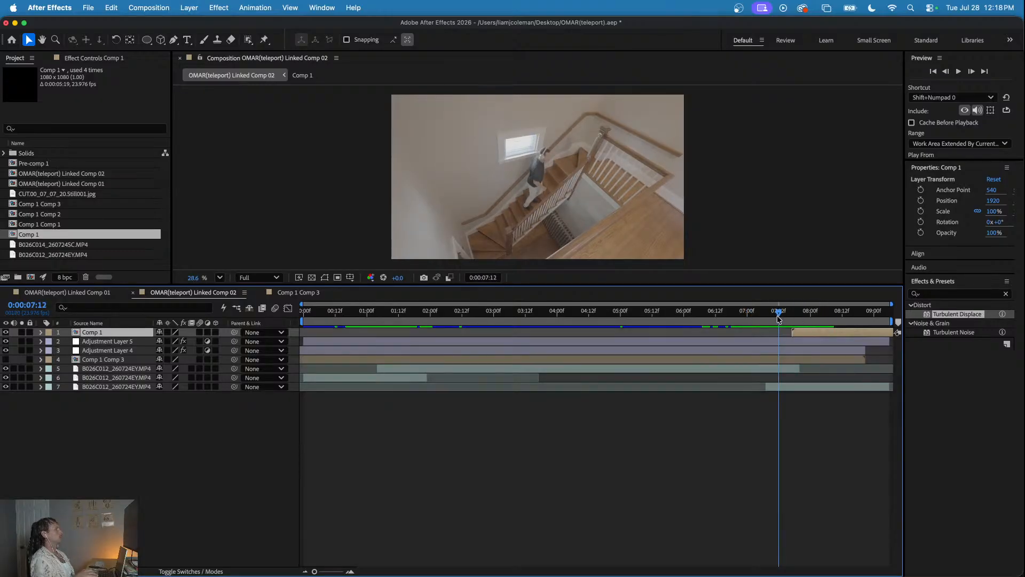
- Review the footage in Linked Comp 01 up to 0:00:06:21 and return to Linked Comp 02
{"action": "left_click", "coordinate": [80, 294]}
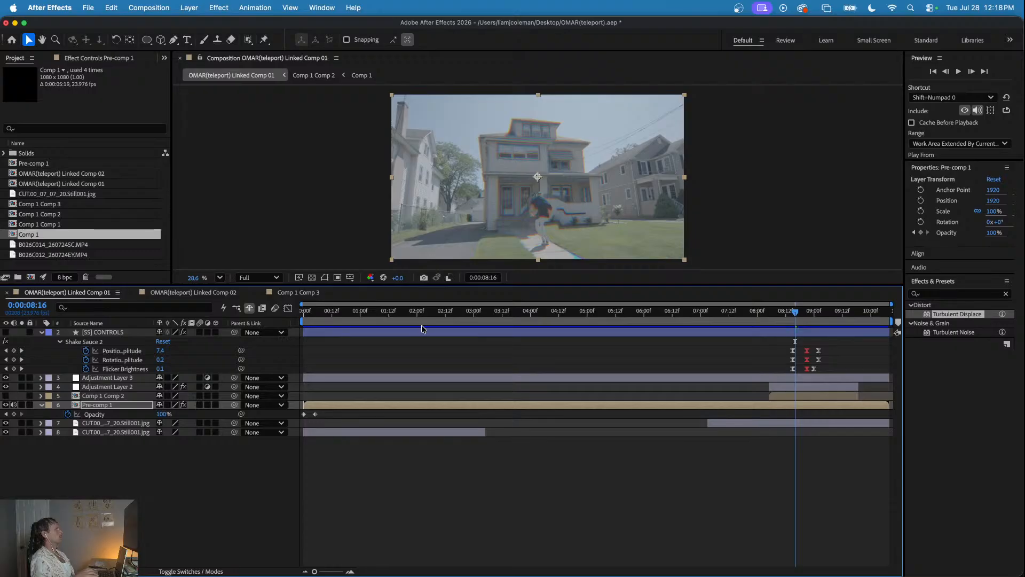
{"action": "left_click_drag", "start_coordinate": [398, 312], "coordinate": [693, 339]}
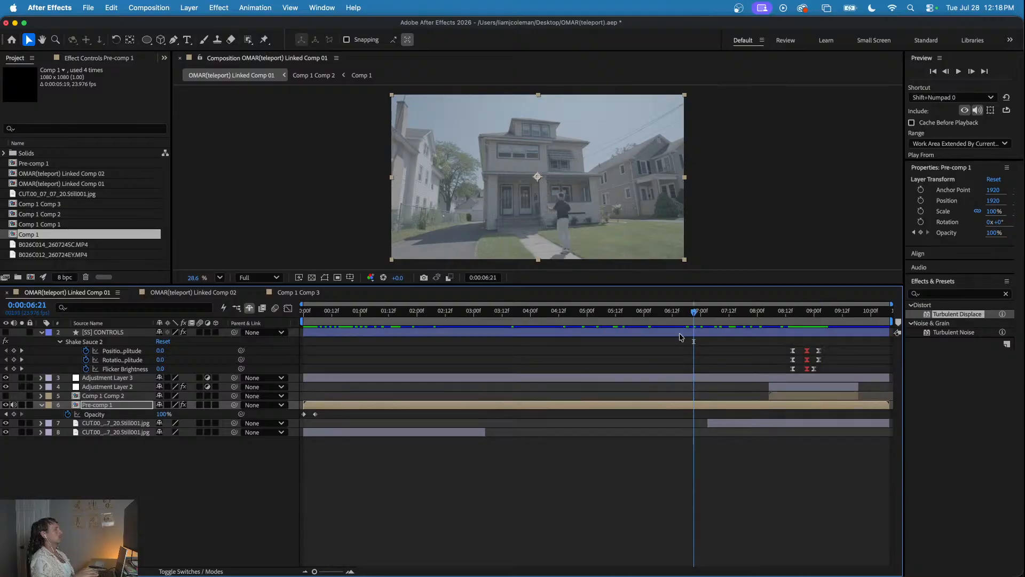
{"action": "left_click", "coordinate": [229, 293]}
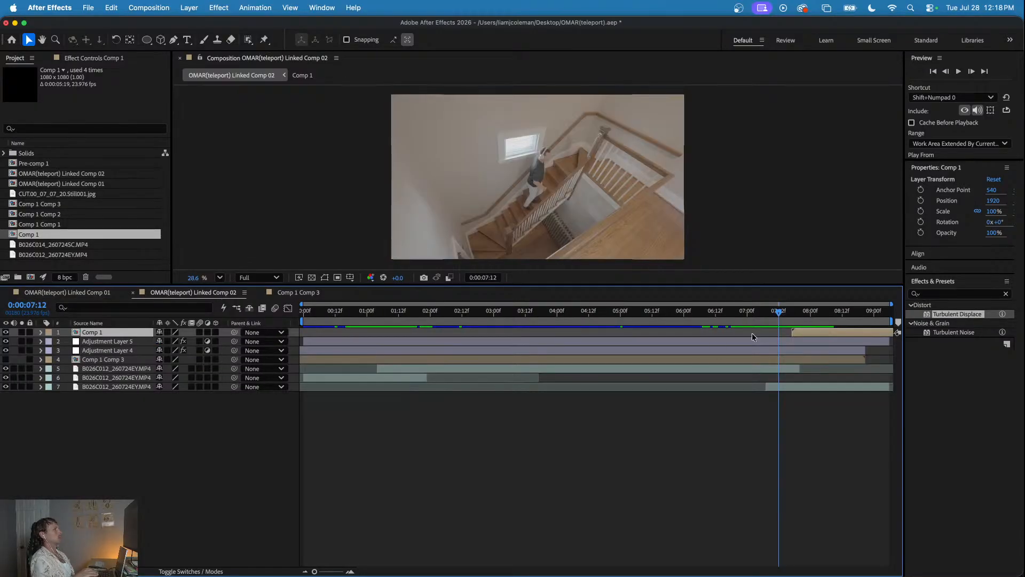
- Make Comp 1 a 3D layer and move its ring higher up the staircase, to an X position of 2150
{"action": "left_click_drag", "start_coordinate": [778, 313], "coordinate": [815, 330]}
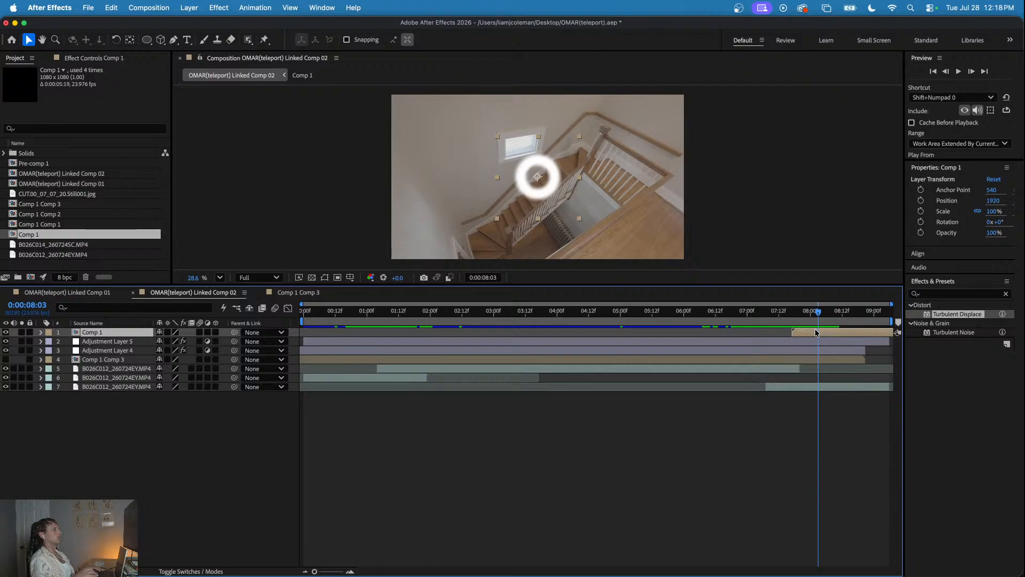
{"action": "left_click", "coordinate": [215, 332]}
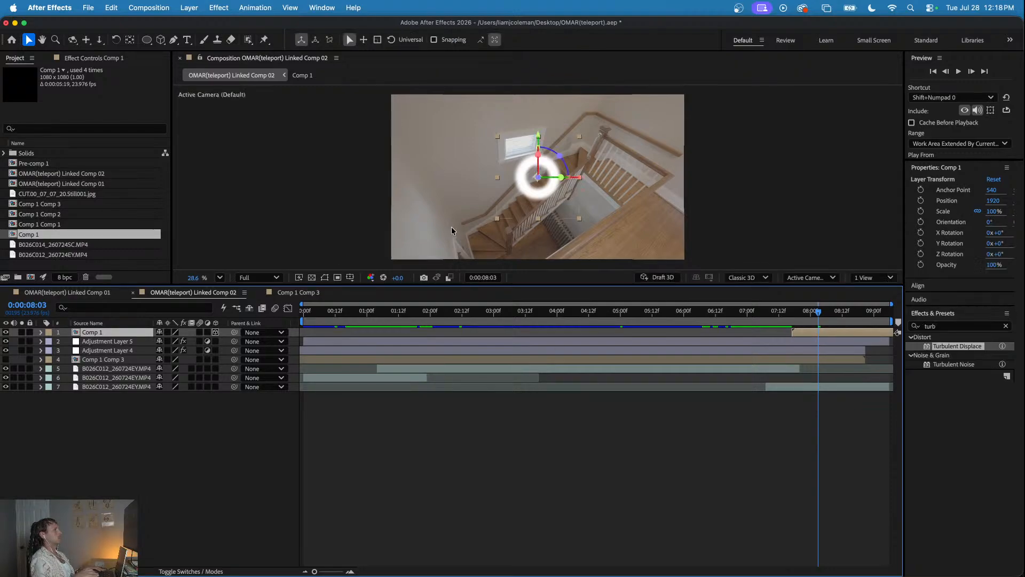
{"action": "left_click_drag", "start_coordinate": [801, 311], "coordinate": [824, 312]}
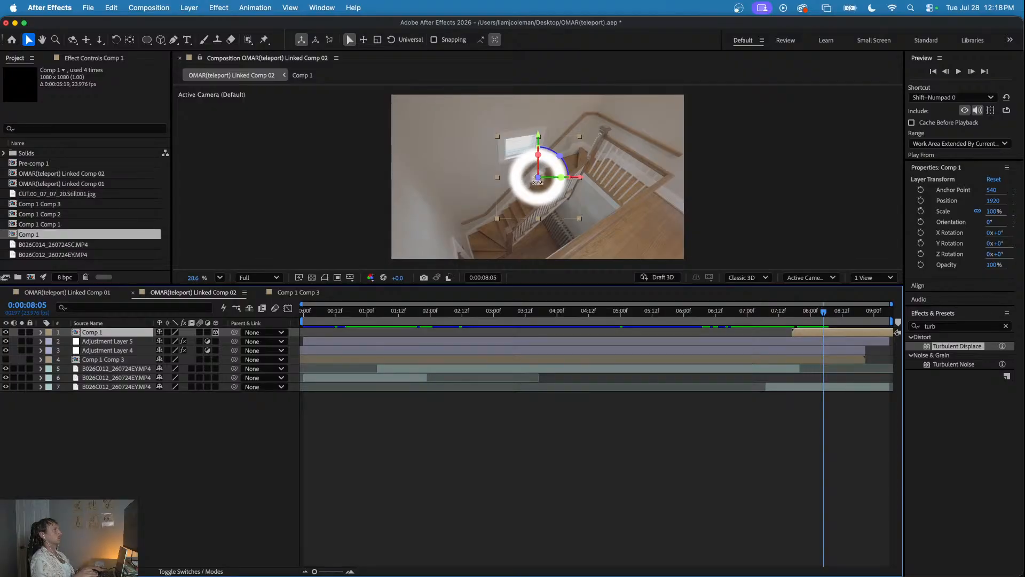
{"action": "left_click_drag", "start_coordinate": [539, 180], "coordinate": [557, 155]}
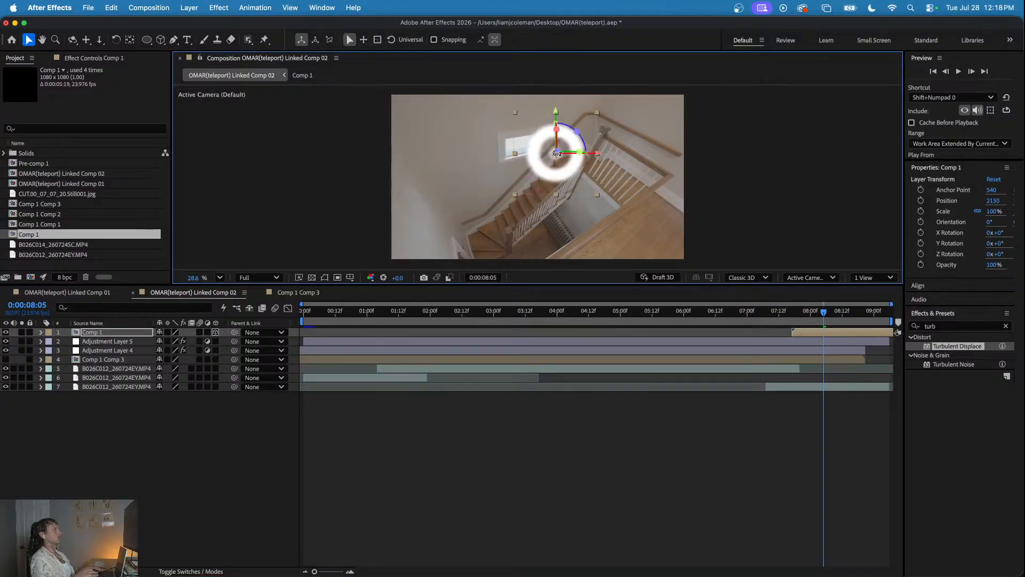
- Start Comp 1 at about 0:00:07:05 and move its ring onto the man on the stairs, at X position 1941
{"action": "mouse_move", "coordinate": [803, 314]}
{"action": "left_mouse_down"}
{"action": "mouse_move", "coordinate": [786, 312]}
{"action": "mouse_move", "coordinate": [810, 314]}
{"action": "mouse_move", "coordinate": [777, 334]}
{"action": "mouse_move", "coordinate": [763, 312]}
{"action": "mouse_move", "coordinate": [789, 314]}
{"action": "left_mouse_up"}
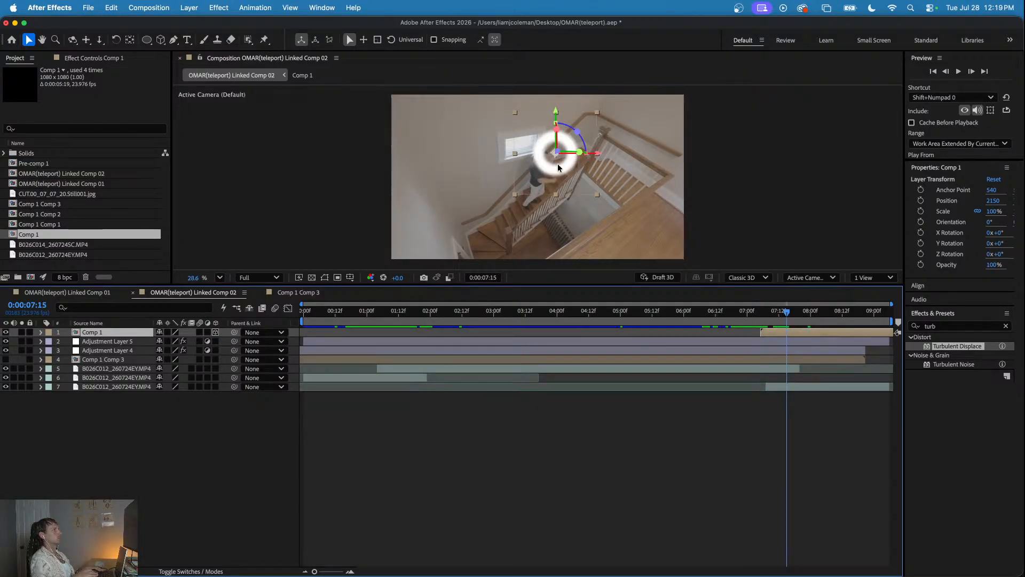
{"action": "left_click_drag", "start_coordinate": [555, 154], "coordinate": [539, 167]}
{"action": "left_click_drag", "start_coordinate": [787, 314], "coordinate": [760, 312]}
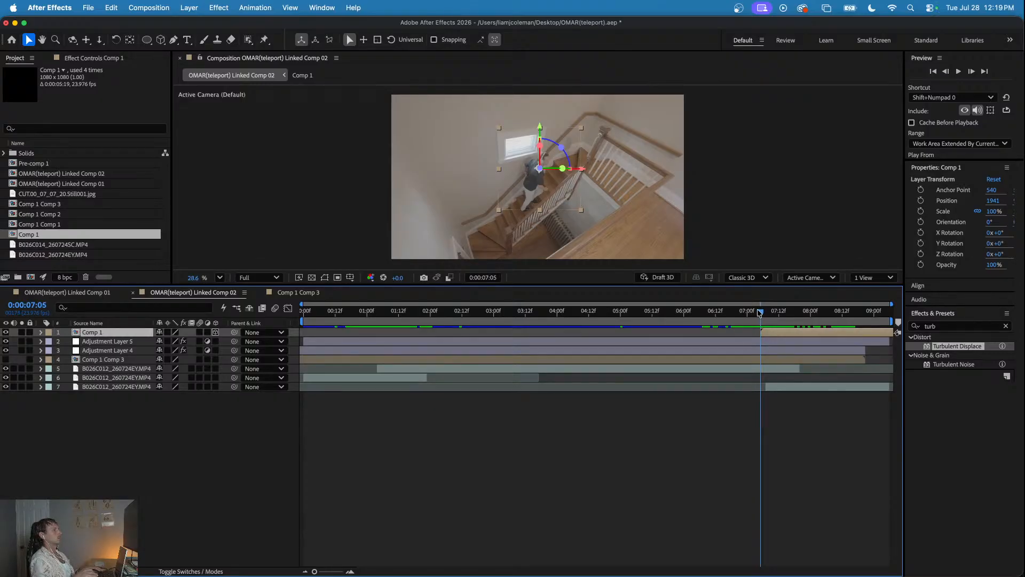
- Create a new adjustment layer above Comp 1 in Linked Comp 02
{"action": "right_click", "coordinate": [721, 414]}
{"action": "mouse_move", "coordinate": [779, 420]}
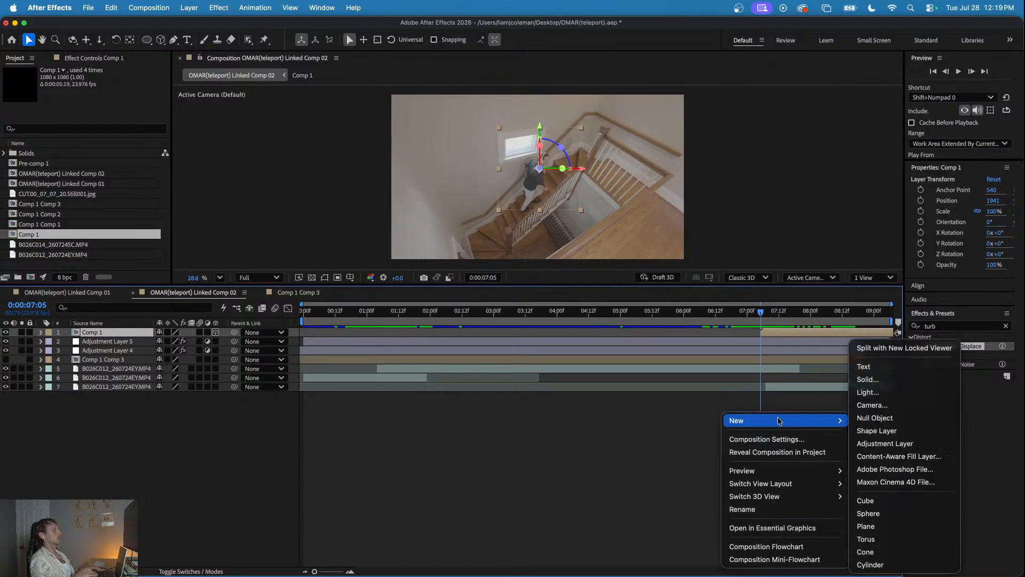
{"action": "left_click", "coordinate": [876, 442]}
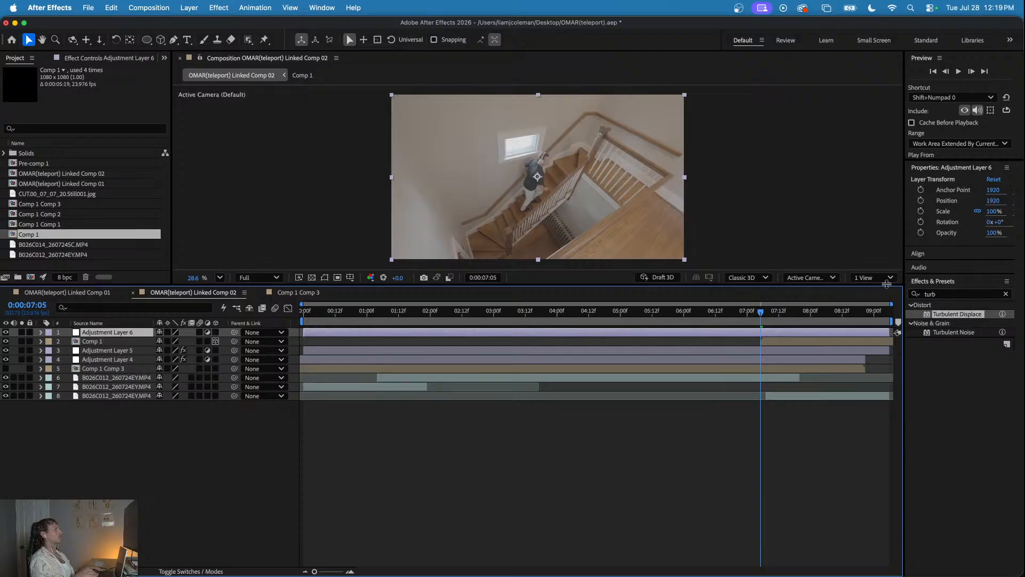
- Copy the Displacement Map effect from Adjustment Layer 4 onto the new Adjustment Layer 6
{"action": "left_click", "coordinate": [444, 350]}
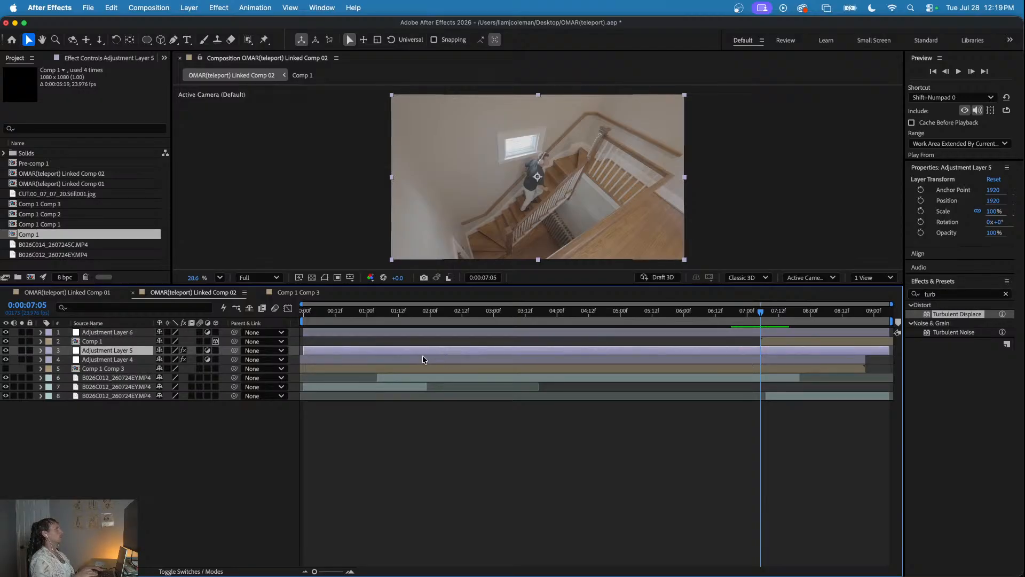
{"action": "left_click", "coordinate": [128, 60]}
{"action": "left_click", "coordinate": [344, 361]}
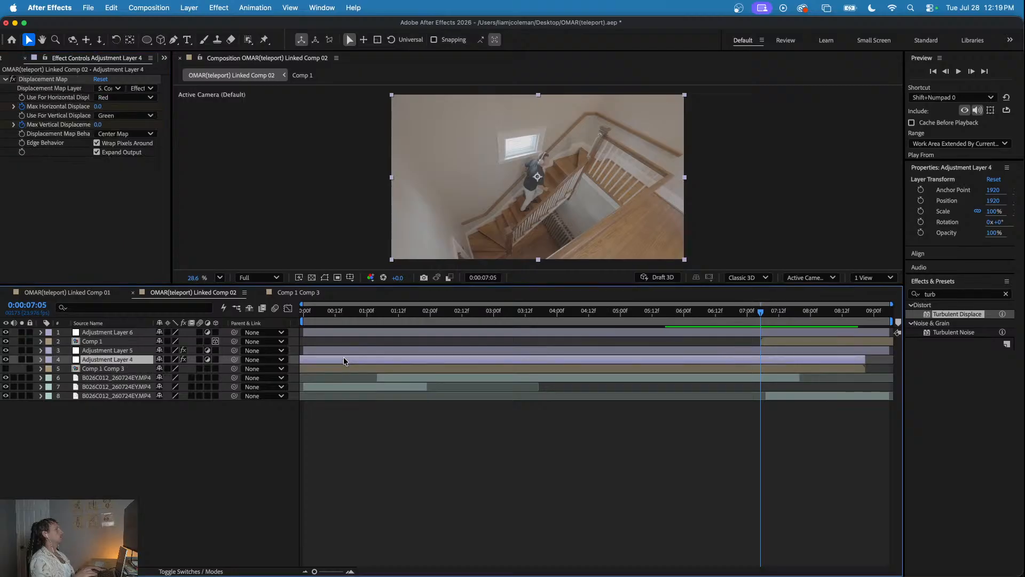
{"action": "left_click", "coordinate": [64, 80]}
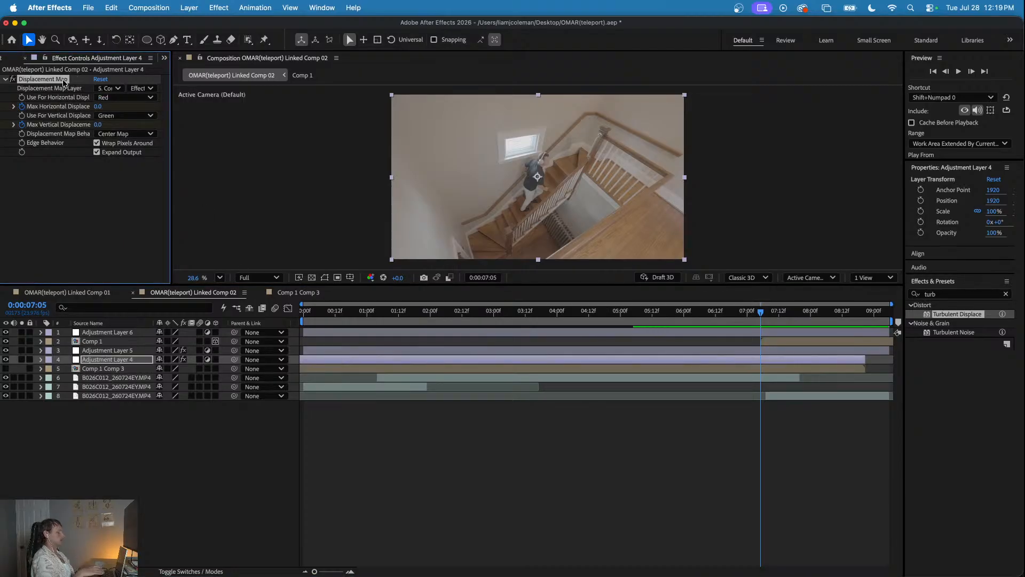
{"action": "left_click", "coordinate": [764, 333]}
{"action": "left_click", "coordinate": [37, 120]}
{"action": "key", "text": "super+v"}
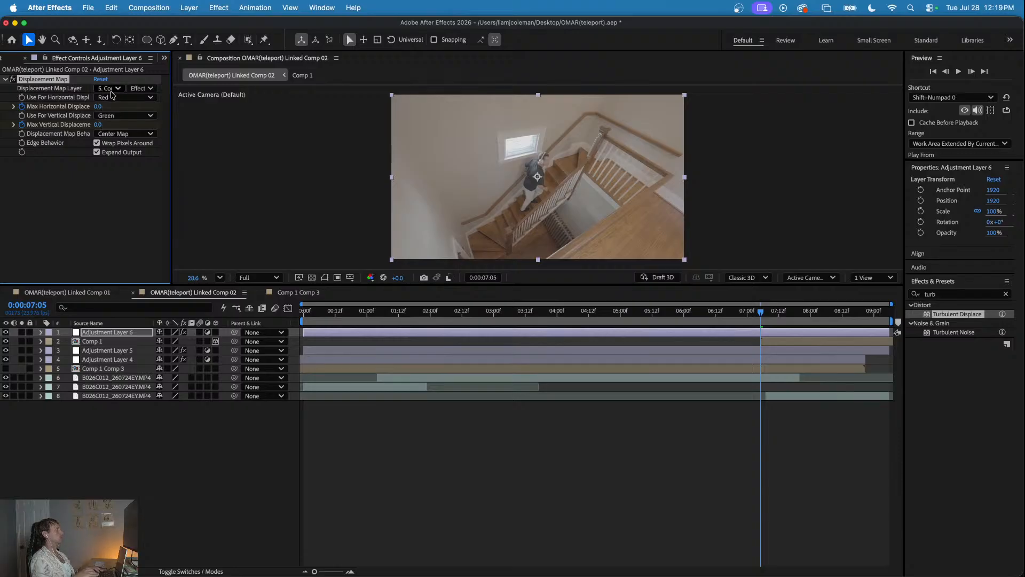
- Set Adjustment Layer 6's displacement map layer to Comp 1, hide Comp 1, and check the distortion at 0:00:07:18
{"action": "left_click", "coordinate": [111, 89]}
{"action": "left_click", "coordinate": [125, 131]}
{"action": "left_click_drag", "start_coordinate": [770, 317], "coordinate": [795, 318]}
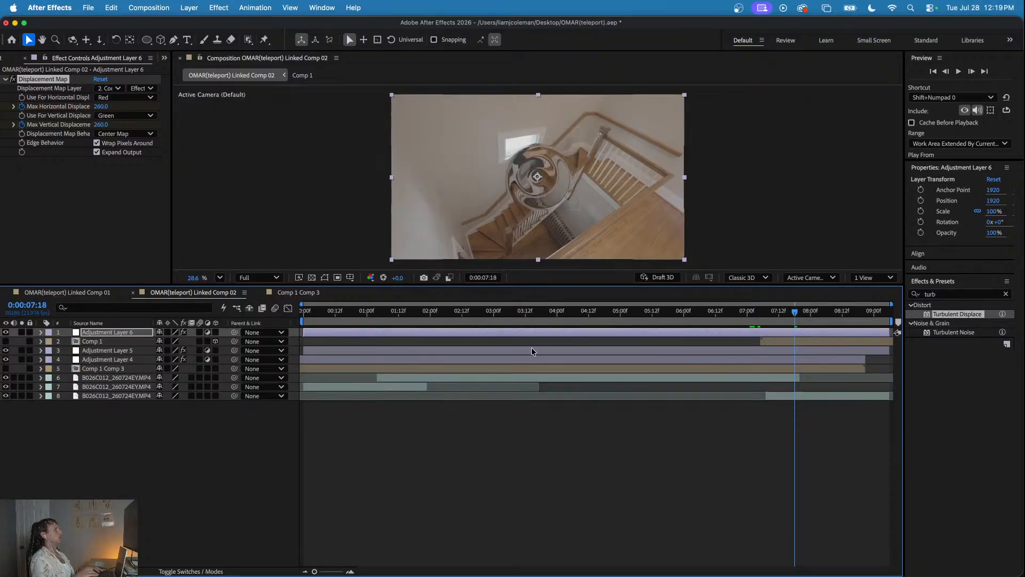
- Compare the teleport distortion in Linked Comp 02 with the one in Linked Comp 01
{"action": "left_click_drag", "start_coordinate": [789, 314], "coordinate": [419, 328]}
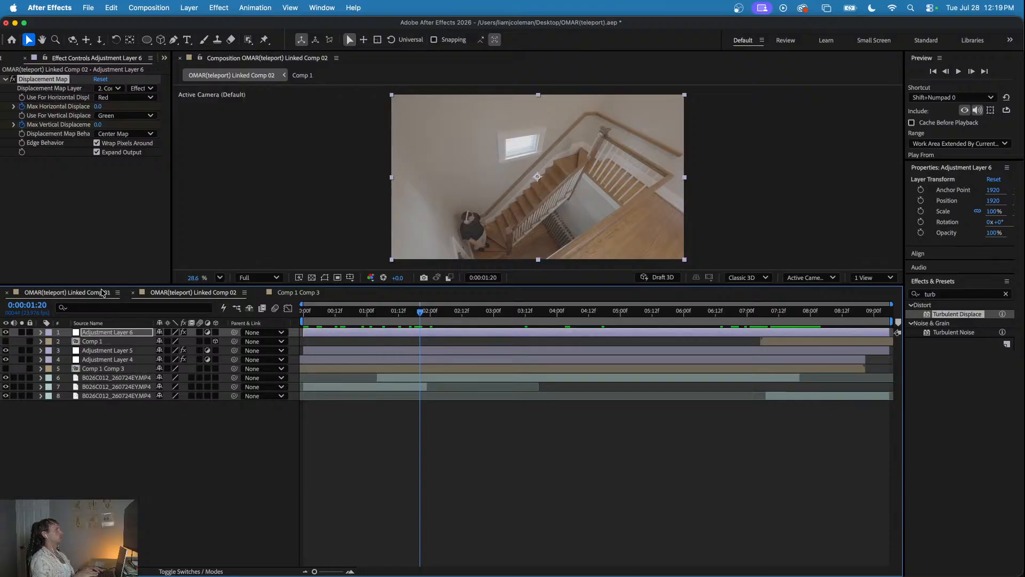
{"action": "left_click", "coordinate": [67, 292]}
{"action": "left_click", "coordinate": [544, 326]}
{"action": "left_click_drag", "start_coordinate": [544, 328], "coordinate": [331, 342]}
{"action": "left_click", "coordinate": [211, 293]}
{"action": "left_click_drag", "start_coordinate": [737, 323], "coordinate": [789, 333]}
- Examine the rings in Comp 1 and Comp 1 Comp 3, and check the second teleport at 0:00:07:20 in Linked Comp 02
{"action": "left_click", "coordinate": [782, 342]}
{"action": "double_click", "coordinate": [782, 342]}
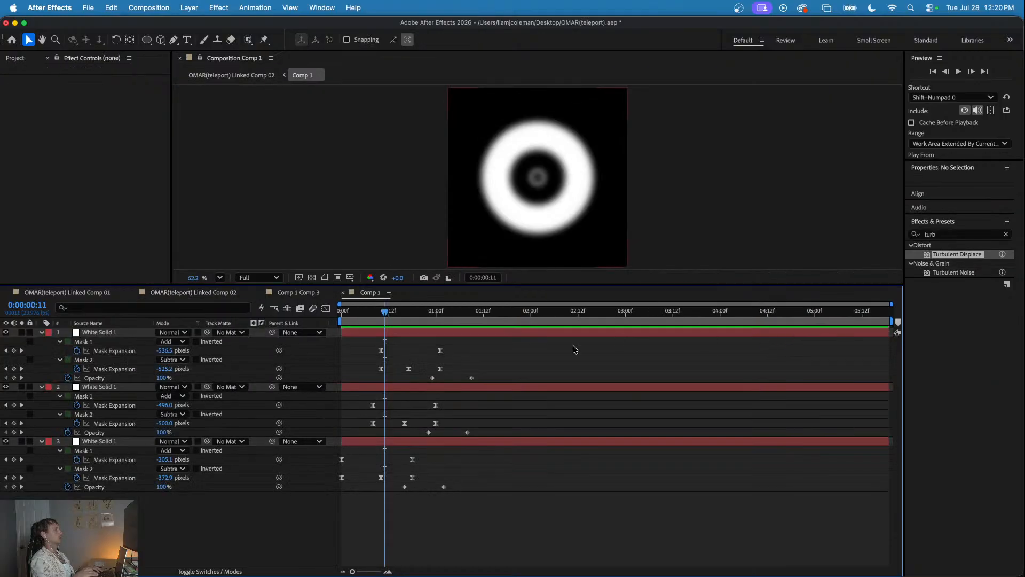
{"action": "left_click", "coordinate": [300, 293]}
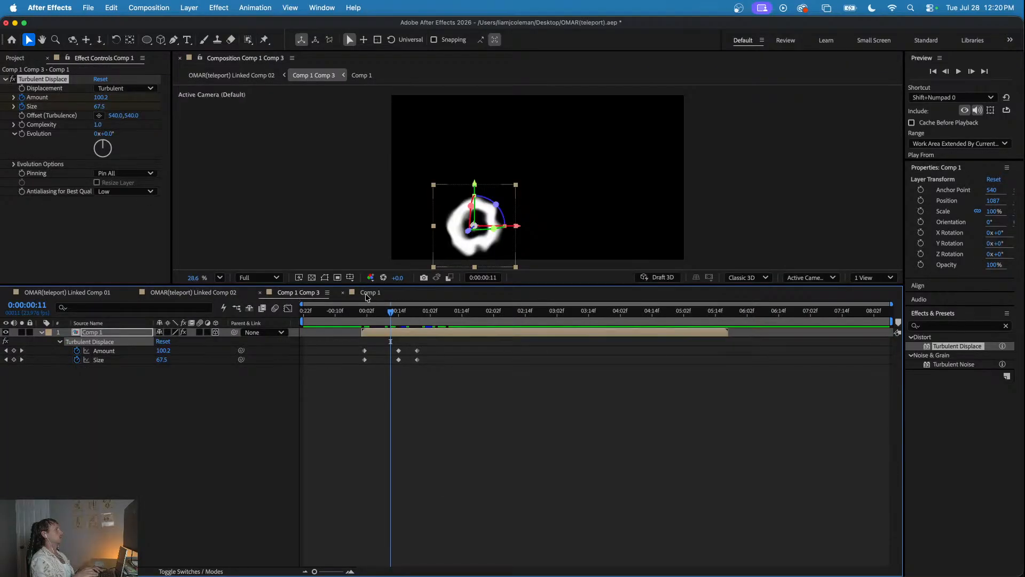
{"action": "left_click", "coordinate": [219, 292]}
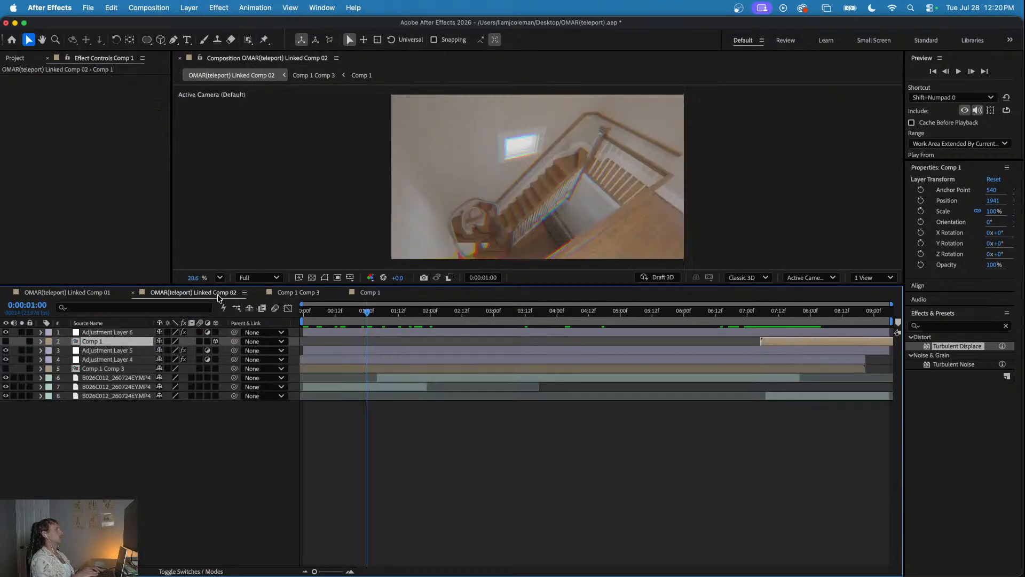
{"action": "left_click_drag", "start_coordinate": [768, 314], "coordinate": [799, 319]}
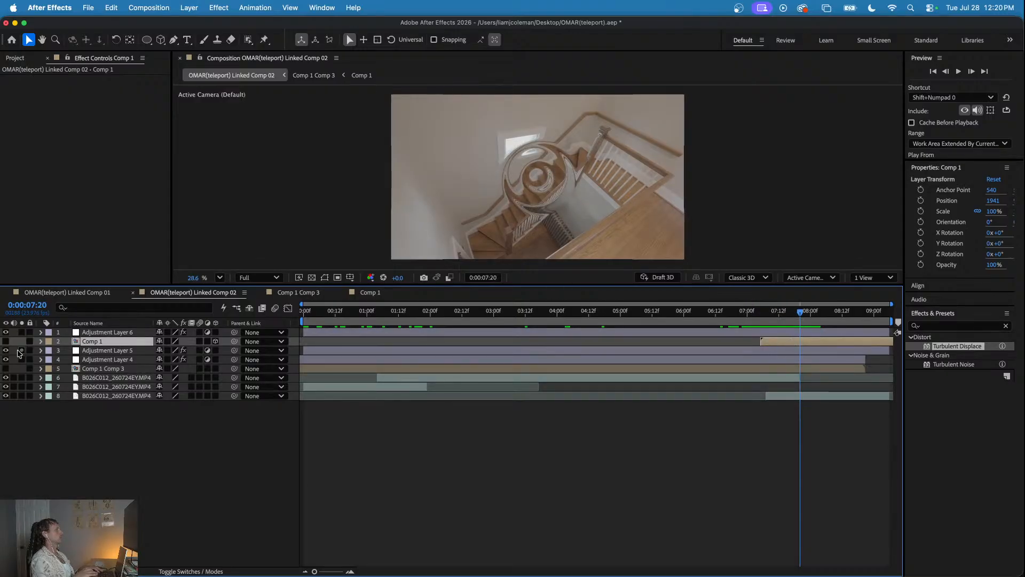
- Show Comp 1, push its ring back in depth so it appears smaller at 0:00:07:20, and hide the layer again
{"action": "left_click", "coordinate": [5, 341]}
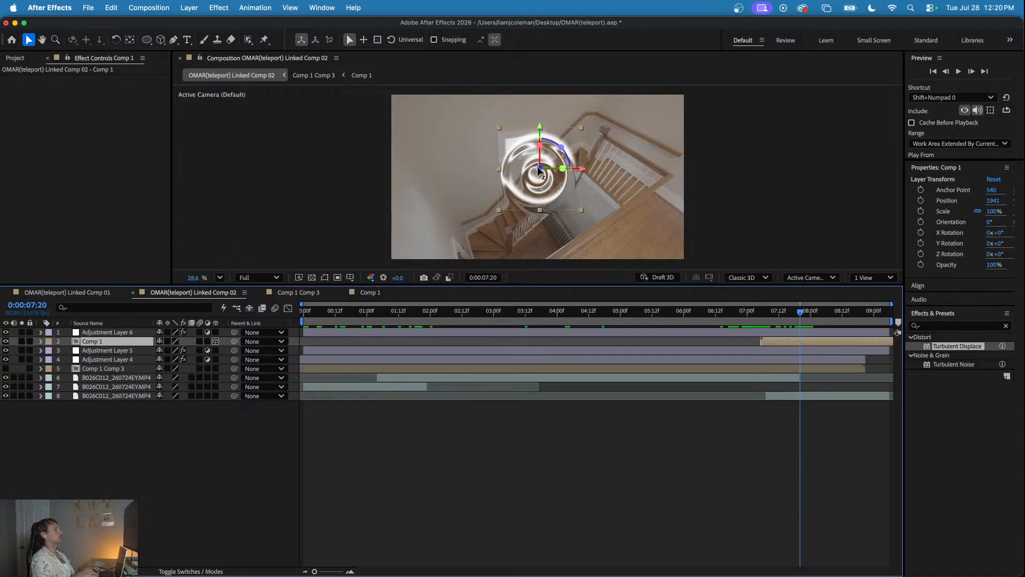
{"action": "left_click_drag", "start_coordinate": [539, 170], "coordinate": [540, 187]}
{"action": "left_click_drag", "start_coordinate": [551, 133], "coordinate": [654, 116]}
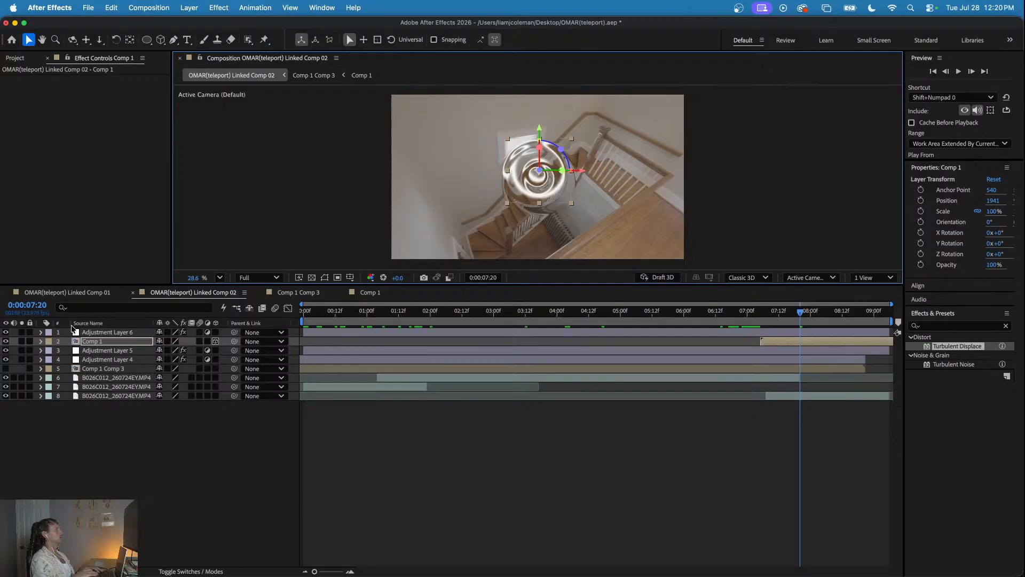
{"action": "left_click", "coordinate": [5, 342]}
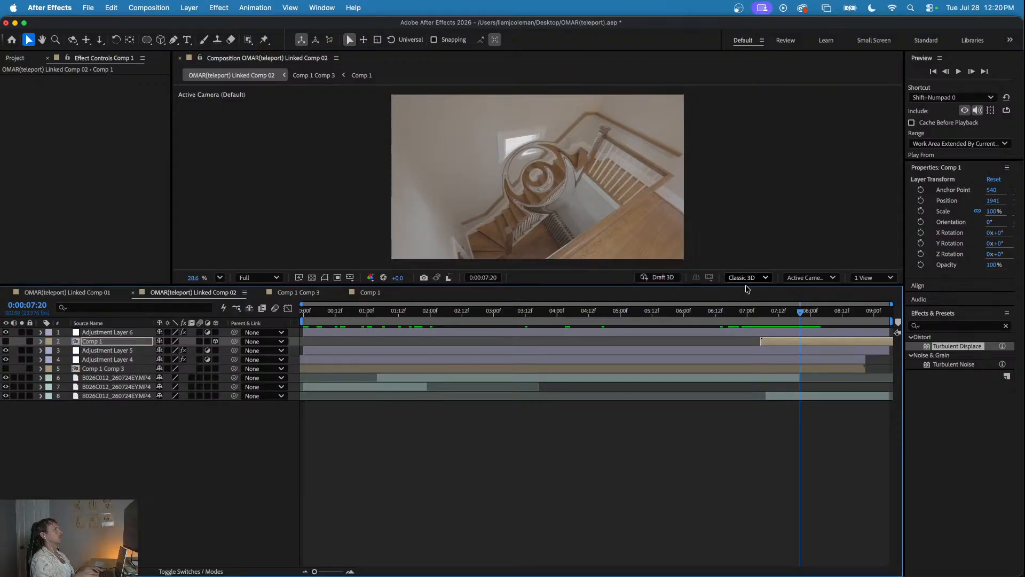
- Show Comp 1 at 0:00:07:11 and push its ring further back in depth until it fits the man
{"action": "mouse_move", "coordinate": [782, 315]}
{"action": "left_mouse_down"}
{"action": "mouse_move", "coordinate": [742, 314]}
{"action": "mouse_move", "coordinate": [817, 312]}
{"action": "mouse_move", "coordinate": [776, 315]}
{"action": "left_mouse_up"}
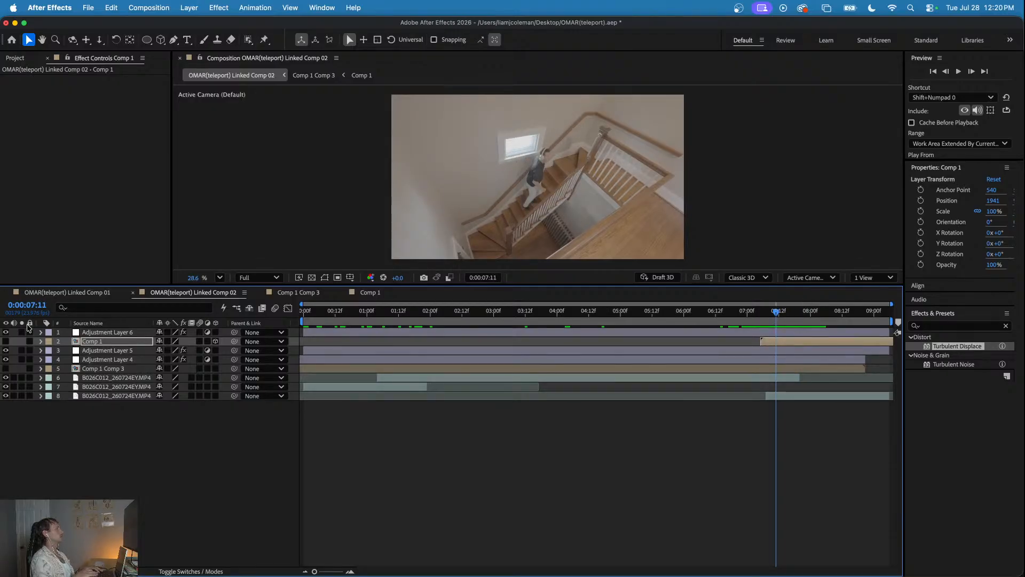
{"action": "left_click", "coordinate": [5, 341]}
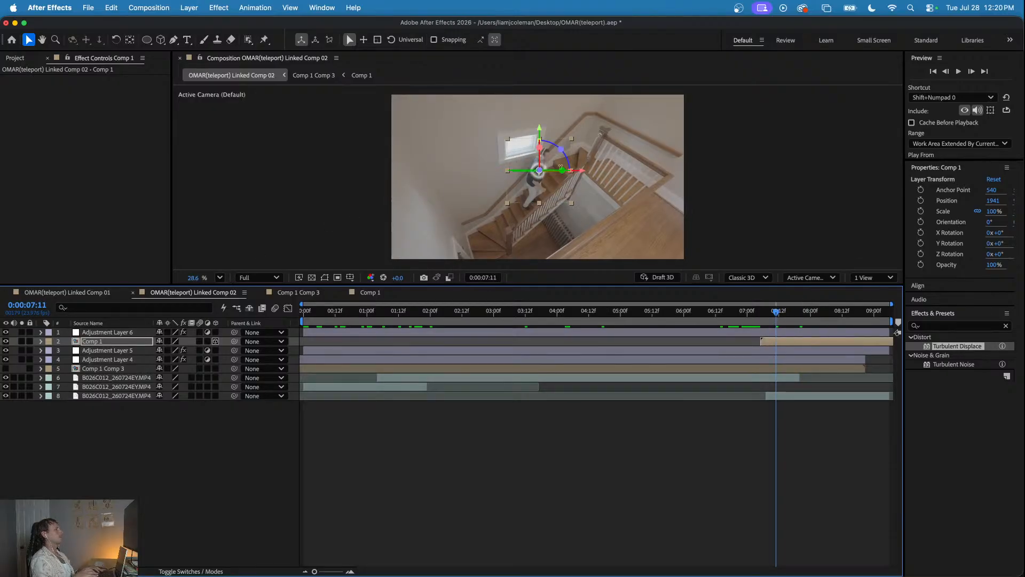
{"action": "left_click_drag", "start_coordinate": [541, 174], "coordinate": [542, 187]}
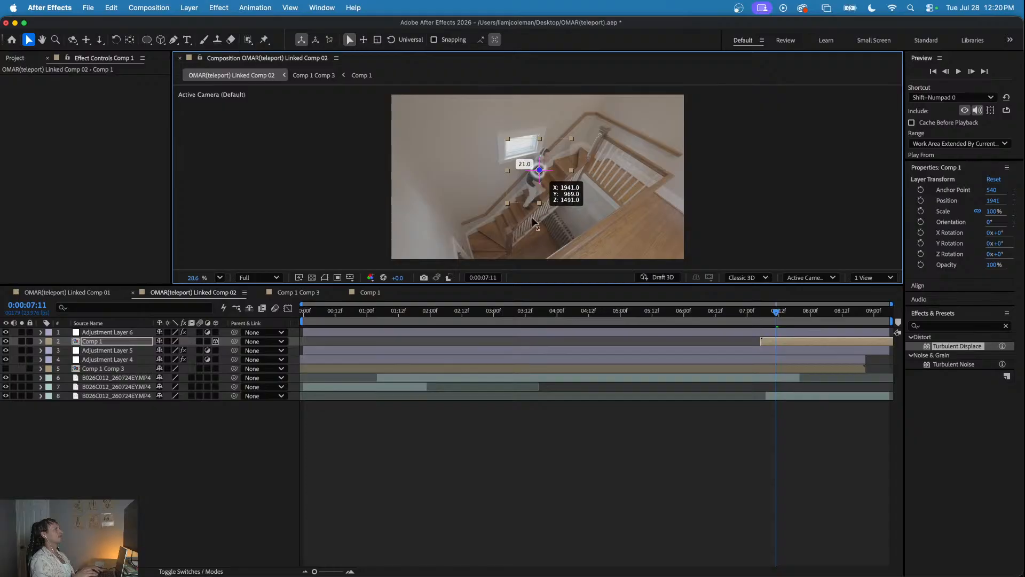
{"action": "left_click_drag", "start_coordinate": [517, 241], "coordinate": [700, 225]}
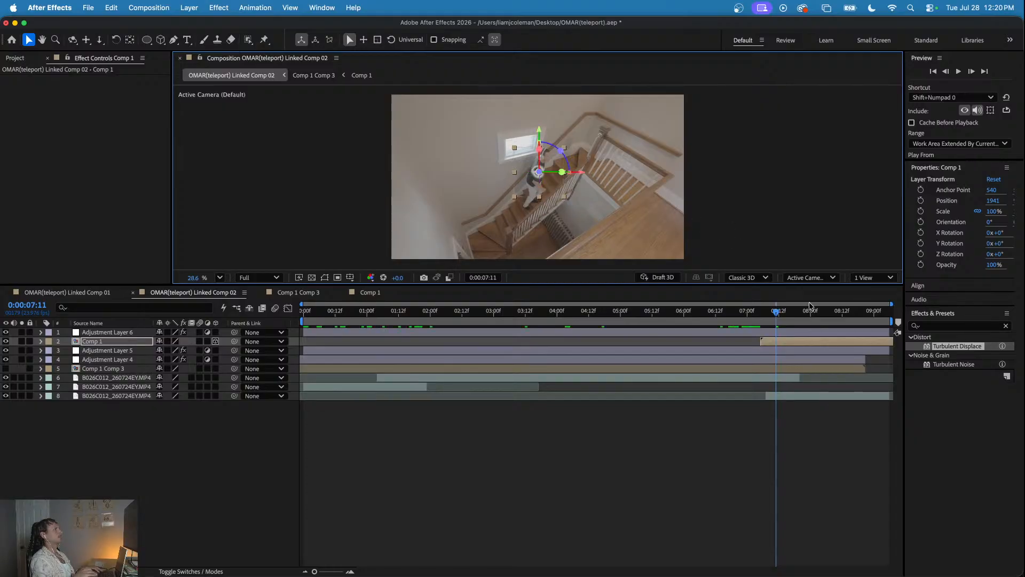
- Preview the second teleport around 0:00:07:13 in Linked Comp 02, hide the Comp 1 layer, and replay the distortion
{"action": "left_click_drag", "start_coordinate": [779, 317], "coordinate": [803, 316]}
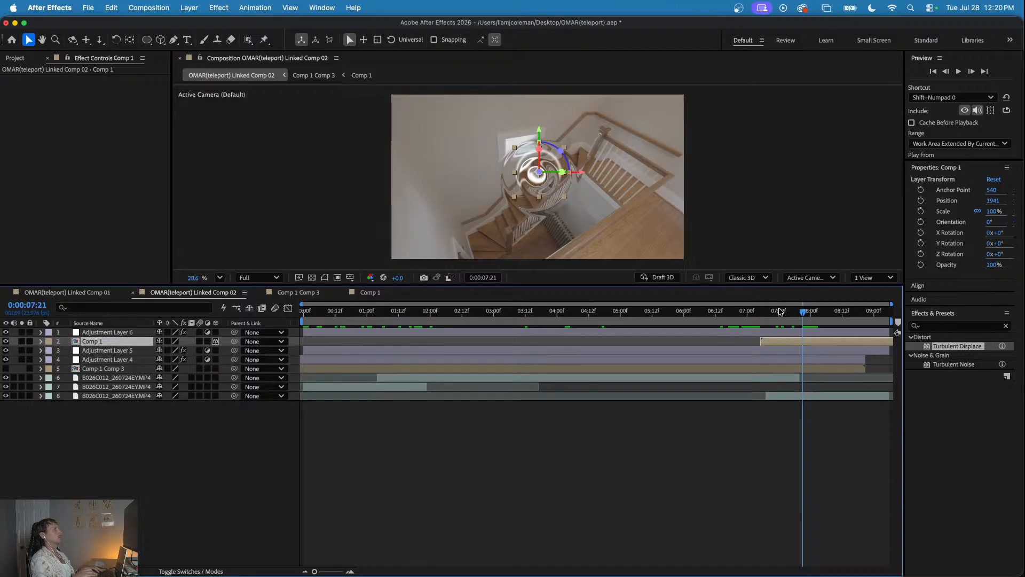
{"action": "left_click", "coordinate": [734, 311]}
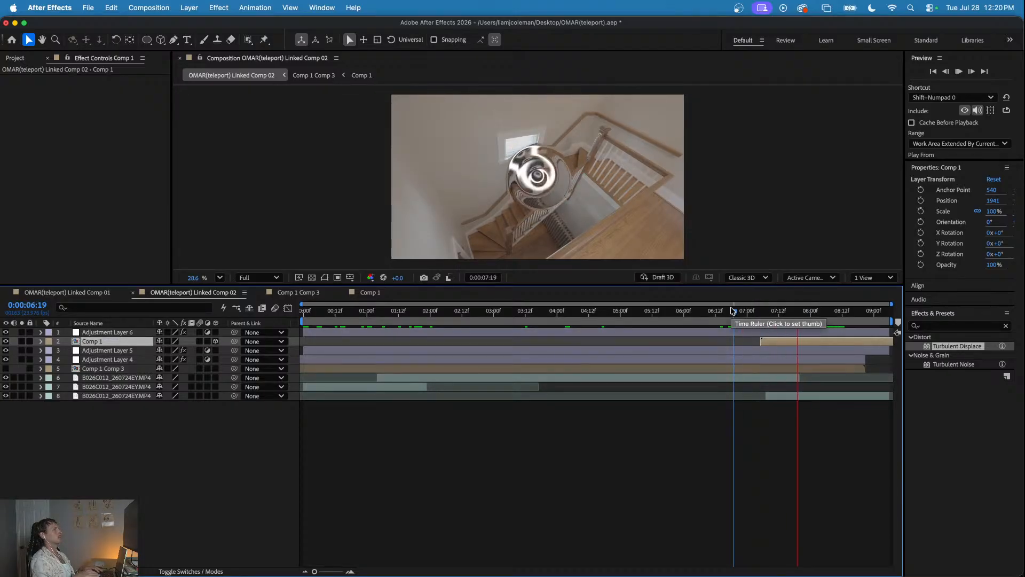
{"action": "key", "text": "space"}
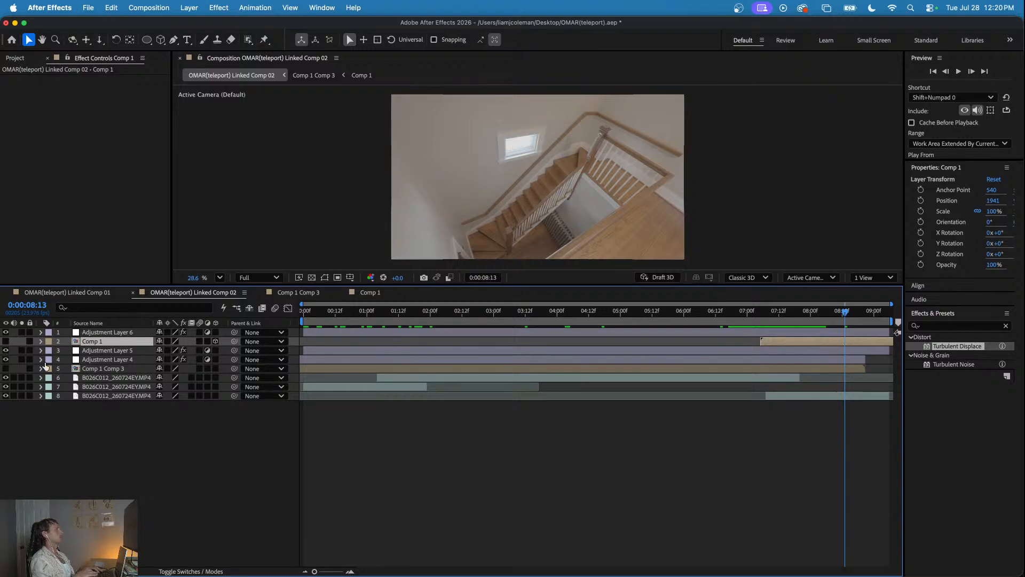
{"action": "left_click", "coordinate": [5, 342]}
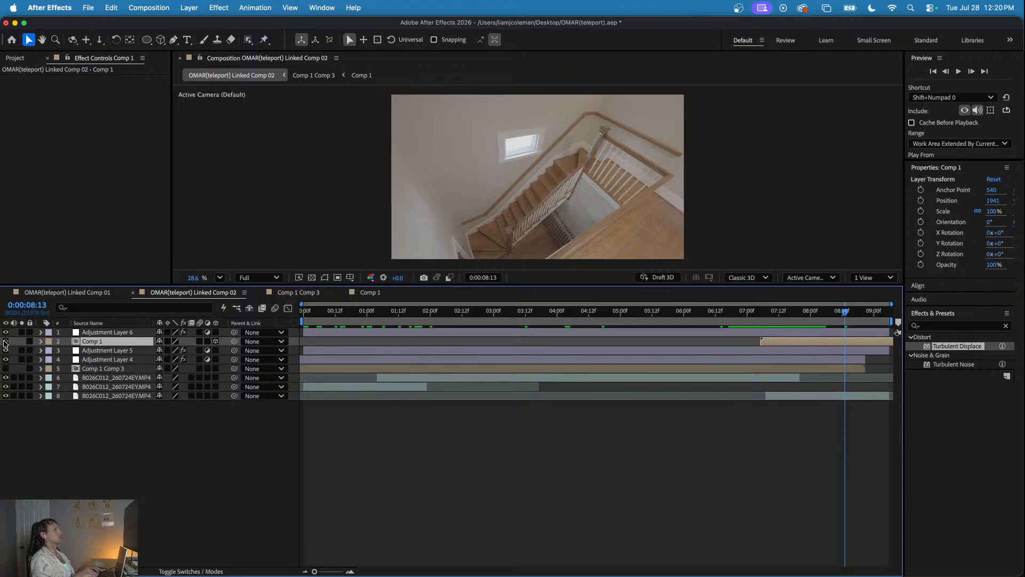
{"action": "left_click", "coordinate": [782, 311]}
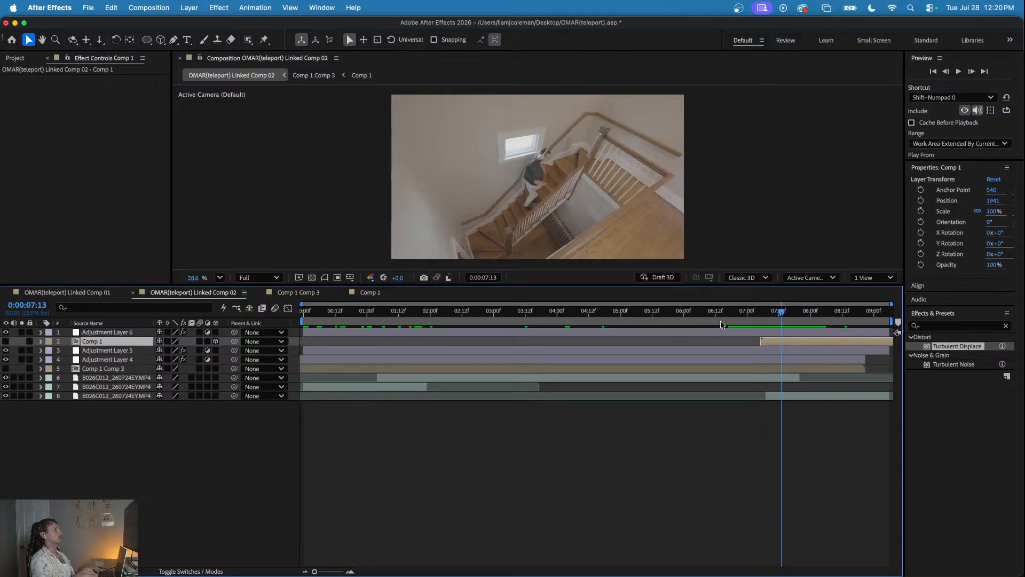
{"action": "left_click", "coordinate": [739, 312]}
{"action": "key", "text": "space"}
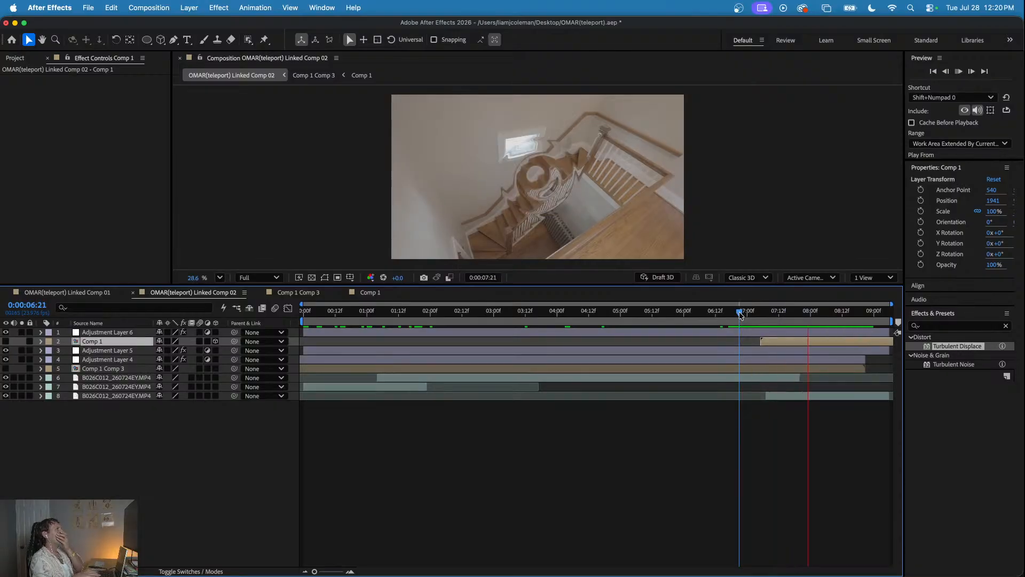
{"action": "left_click", "coordinate": [805, 320]}
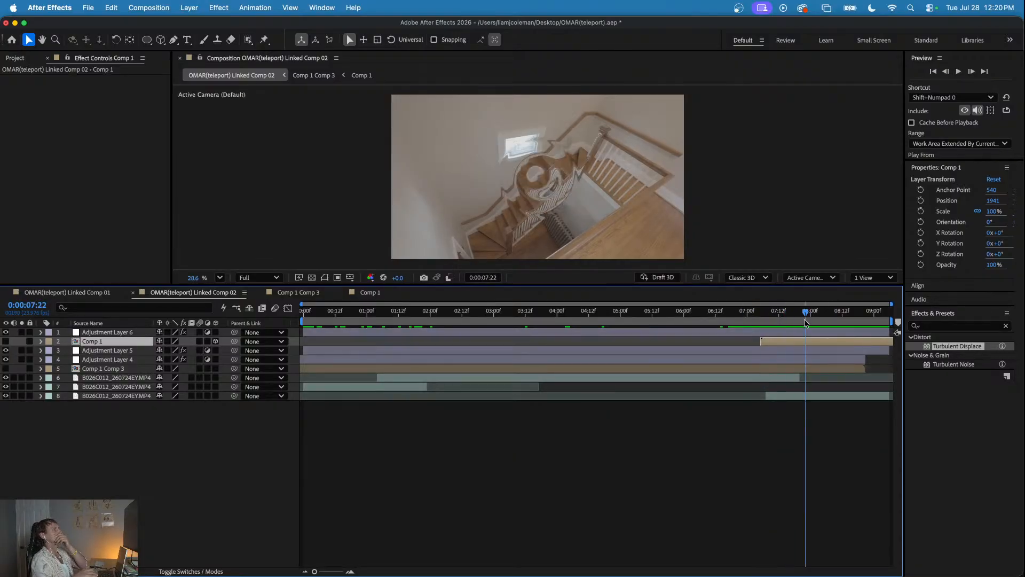
- Examine the rings inside Comp 1 and compare the second teleport in Linked Comp 02 with the one in Linked Comp 01
{"action": "double_click", "coordinate": [793, 342]}
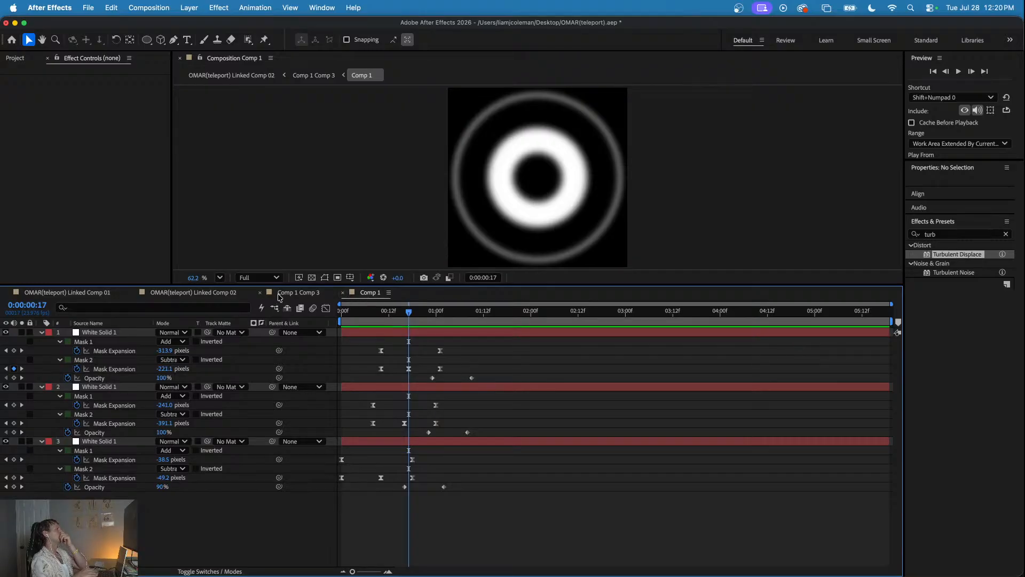
{"action": "left_click", "coordinate": [278, 296]}
{"action": "left_click", "coordinate": [182, 296]}
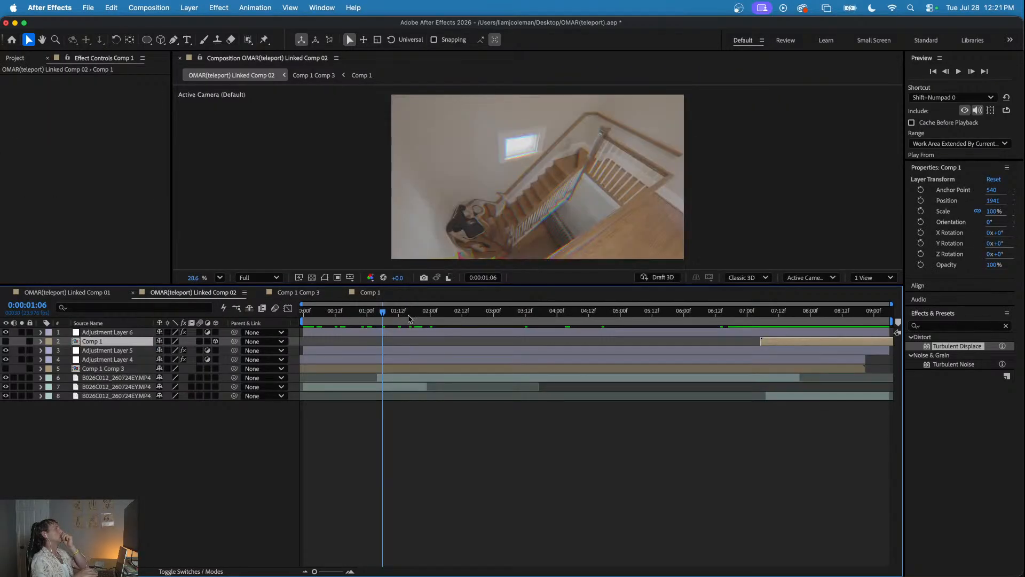
{"action": "mouse_move", "coordinate": [780, 311]}
{"action": "left_mouse_down"}
{"action": "mouse_move", "coordinate": [819, 311]}
{"action": "mouse_move", "coordinate": [756, 329]}
{"action": "mouse_move", "coordinate": [780, 322]}
{"action": "left_mouse_up"}
{"action": "left_click", "coordinate": [92, 295]}
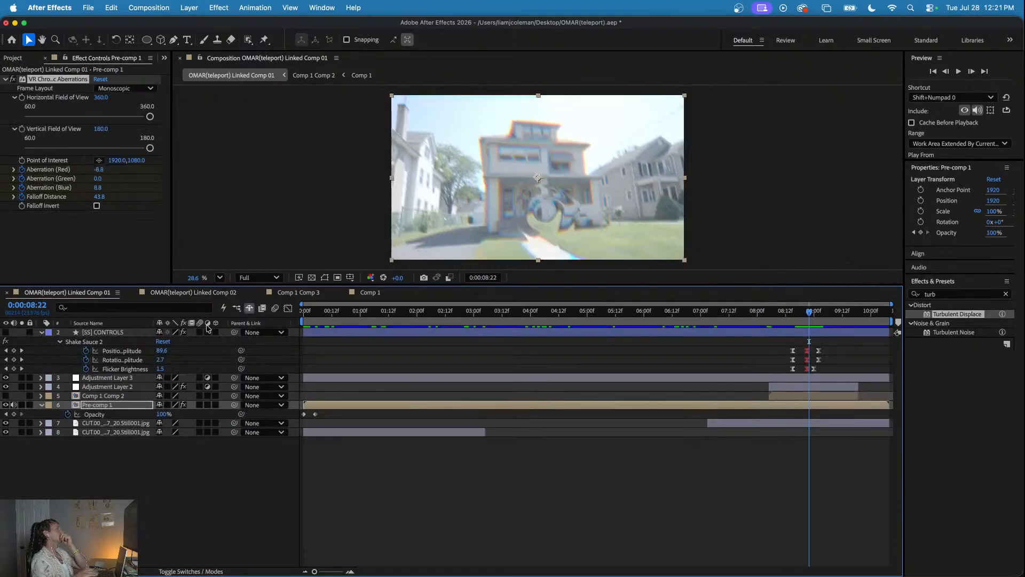
{"action": "left_click_drag", "start_coordinate": [329, 311], "coordinate": [307, 338]}
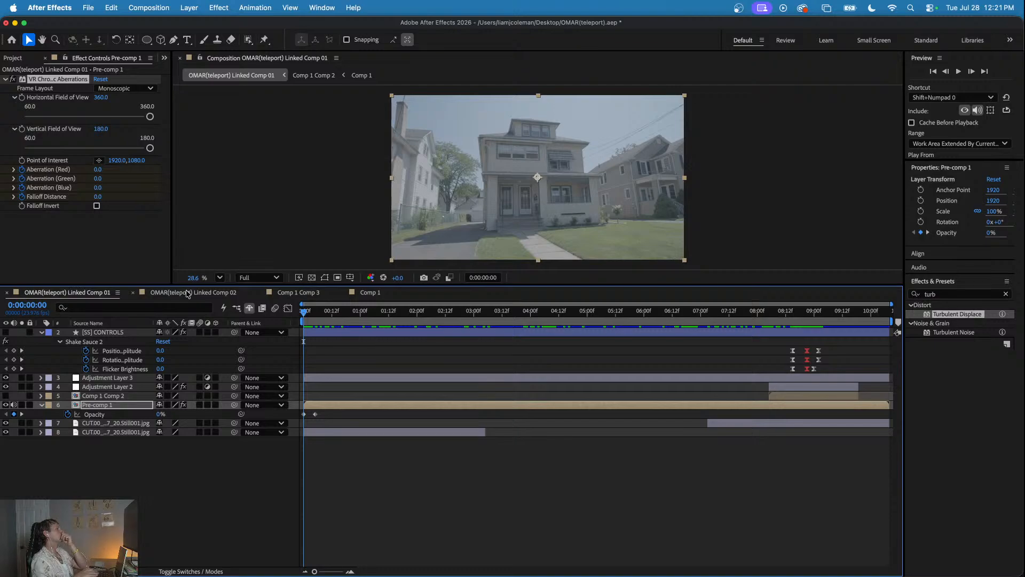
{"action": "left_click", "coordinate": [187, 293]}
{"action": "left_click_drag", "start_coordinate": [760, 312], "coordinate": [809, 330]}
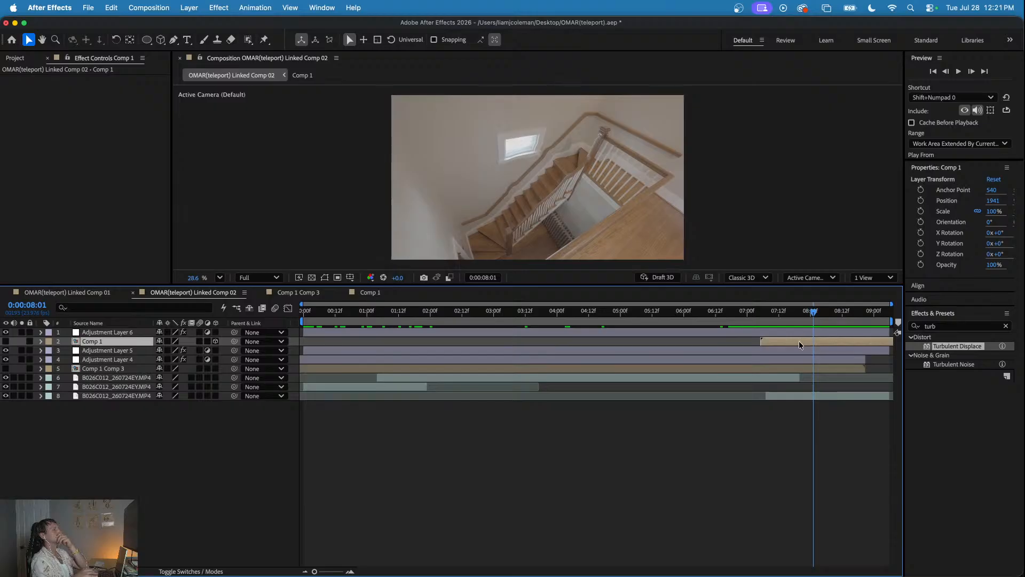
{"action": "double_click", "coordinate": [799, 341]}
{"action": "left_click_drag", "start_coordinate": [417, 314], "coordinate": [373, 314]}
{"action": "left_click", "coordinate": [67, 293]}
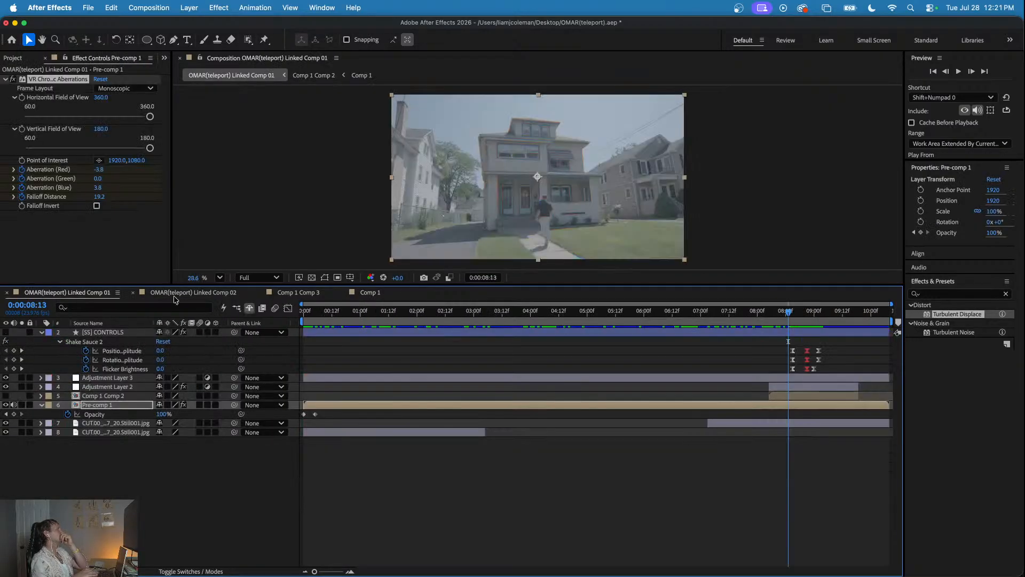
{"action": "left_click", "coordinate": [193, 293]}
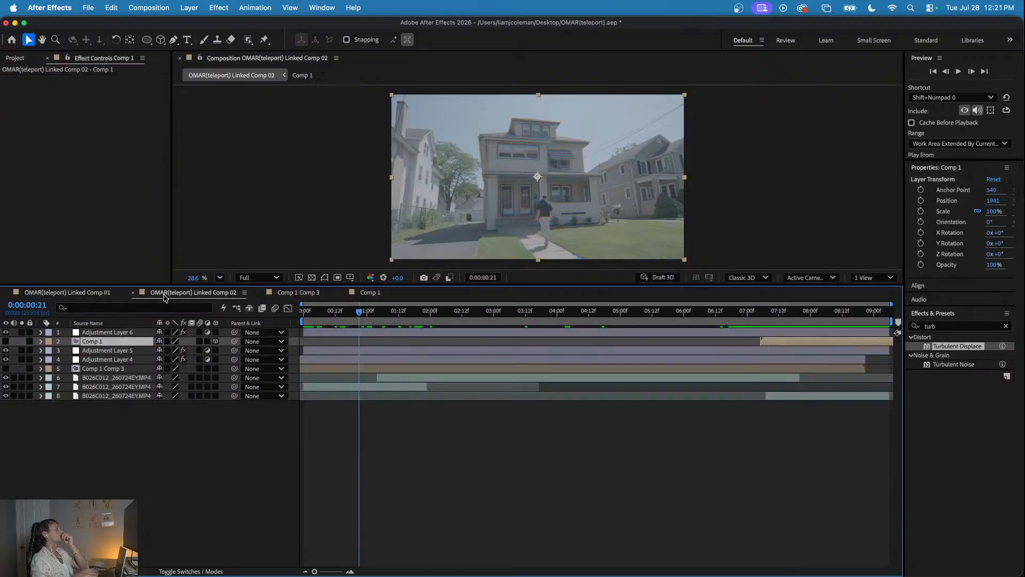
- Pre-compose the Comp 1 layer in Linked Comp 02 into its own composition
{"action": "left_click_drag", "start_coordinate": [752, 315], "coordinate": [795, 318]}
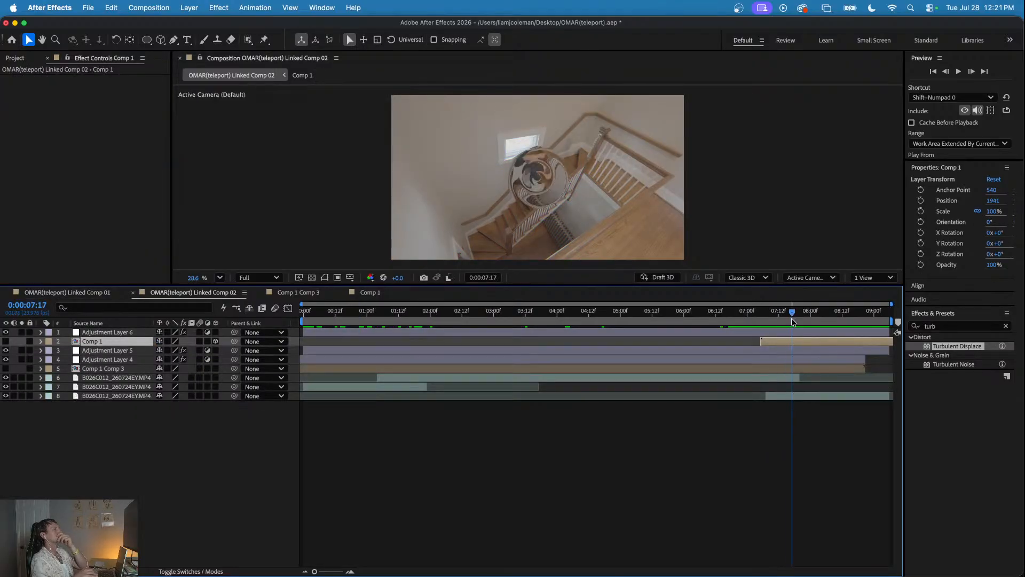
{"action": "right_click", "coordinate": [779, 342]}
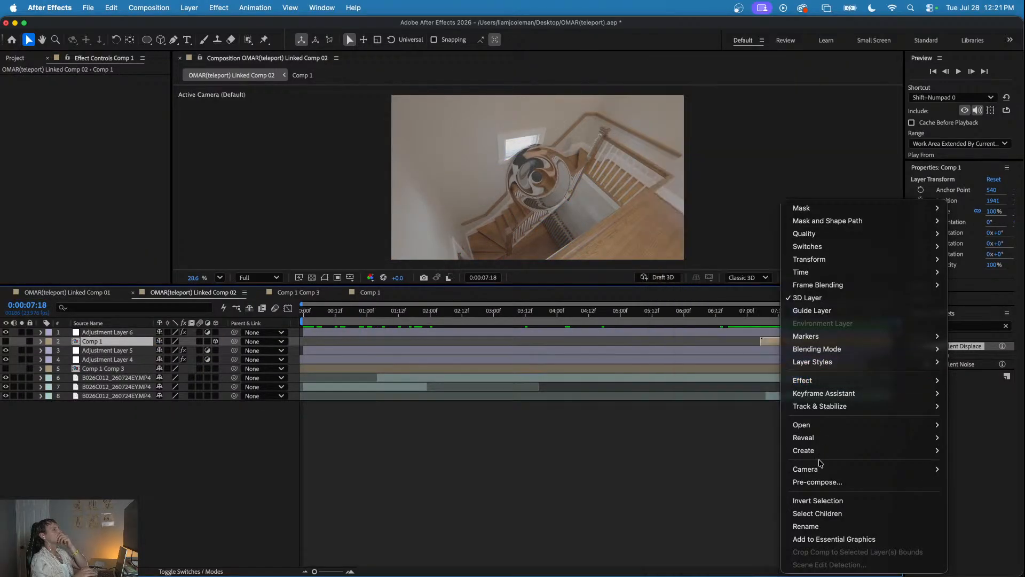
{"action": "left_click", "coordinate": [818, 482]}
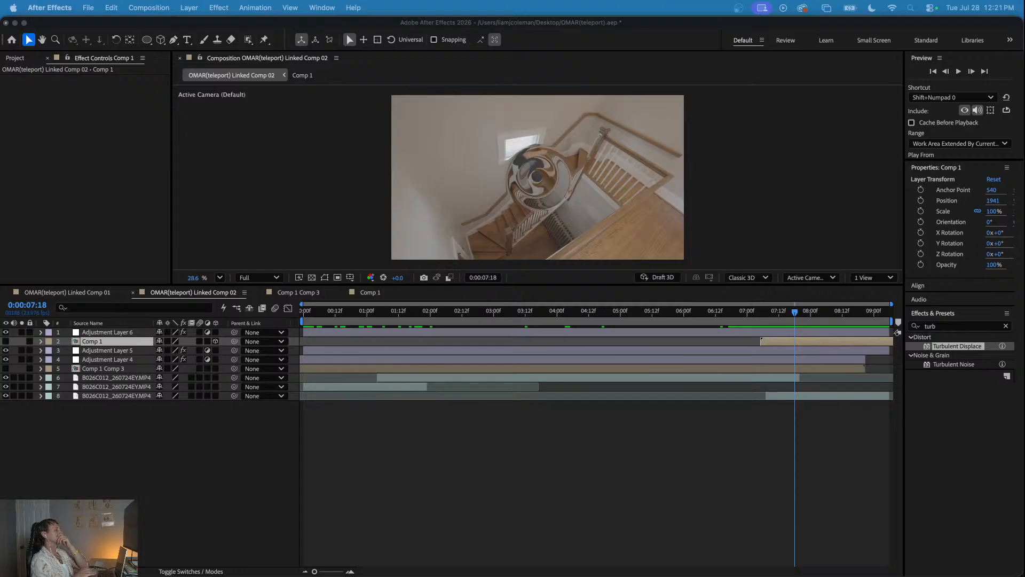
{"action": "key", "text": "Return"}
- Try to split the pre-composed ring layer at 0:00:07:09 and delete its earlier part, and undo both changes
{"action": "mouse_move", "coordinate": [759, 313]}
{"action": "left_mouse_down"}
{"action": "mouse_move", "coordinate": [823, 313]}
{"action": "mouse_move", "coordinate": [771, 324]}
{"action": "left_mouse_up"}
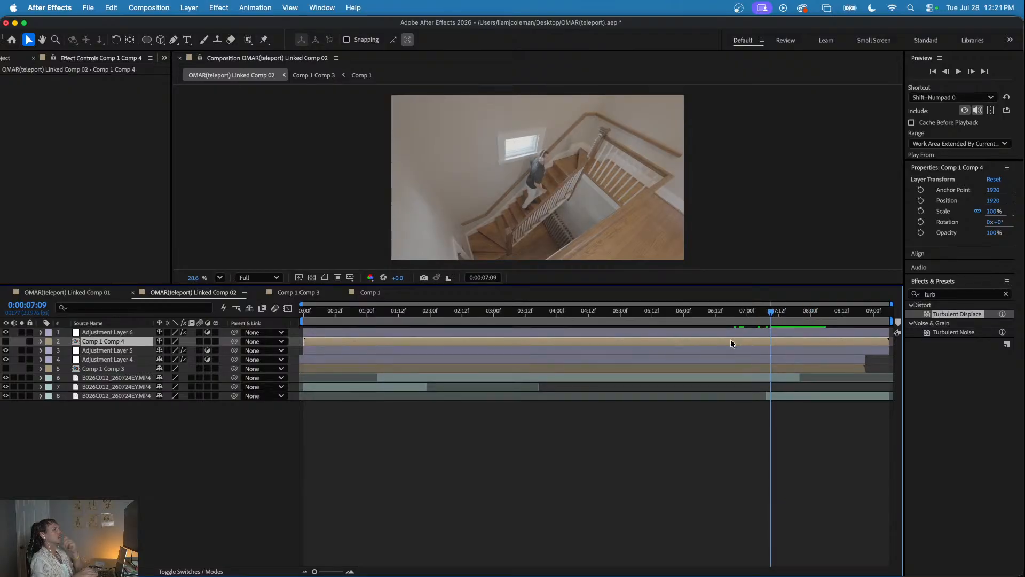
{"action": "key", "text": "super+shift+d"}
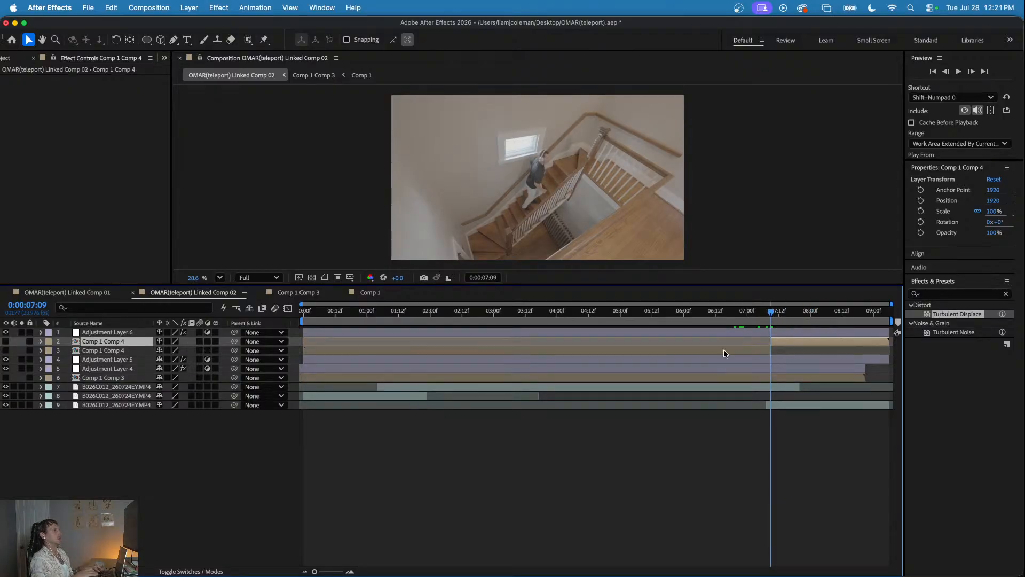
{"action": "left_click", "coordinate": [724, 350]}
{"action": "key", "text": "Delete"}
{"action": "left_click_drag", "start_coordinate": [772, 311], "coordinate": [821, 317]}
{"action": "key", "text": "super+z"}
{"action": "key", "text": "super+z"}
- Open Comp 1 Comp 4 and apply Turbulent Displace to its Comp 1 layer, viewing the ring at 0:00:00:13
{"action": "double_click", "coordinate": [793, 342]}
{"action": "left_click", "coordinate": [952, 255]}
{"action": "left_click_drag", "start_coordinate": [952, 256], "coordinate": [795, 316]}
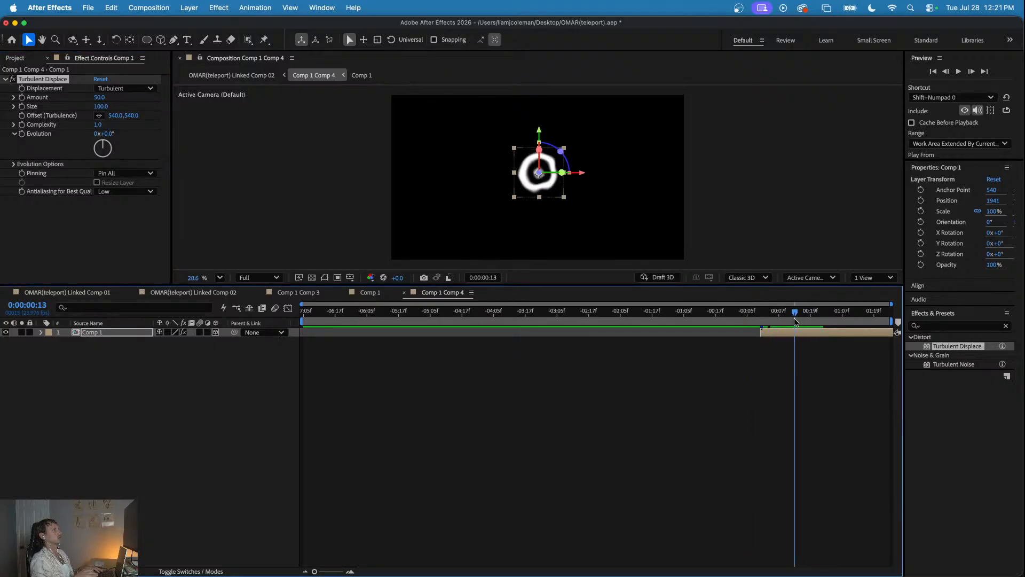
- Keyframe the Turbulent Displace Amount at -62 and Size at 396 at 0:00:00:13, with the displacement type set to Bulge
{"action": "left_click", "coordinate": [22, 98]}
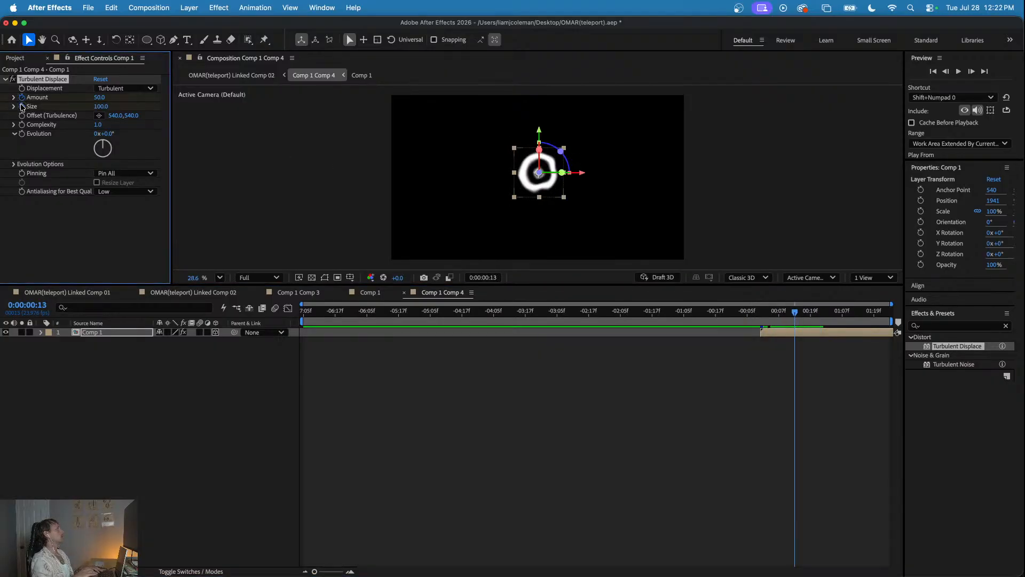
{"action": "left_click_drag", "start_coordinate": [95, 98], "coordinate": [36, 100]}
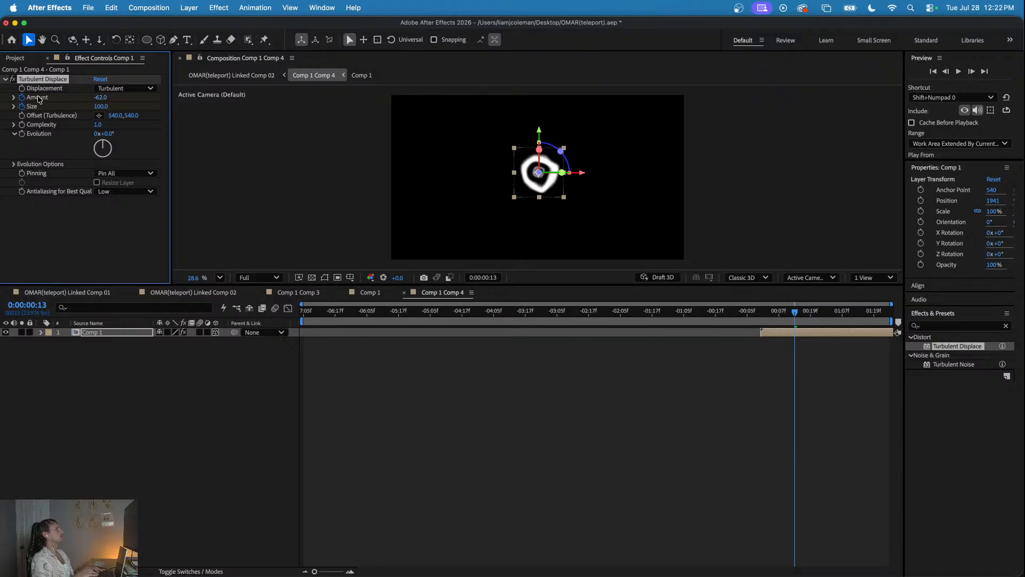
{"action": "left_click", "coordinate": [96, 102]}
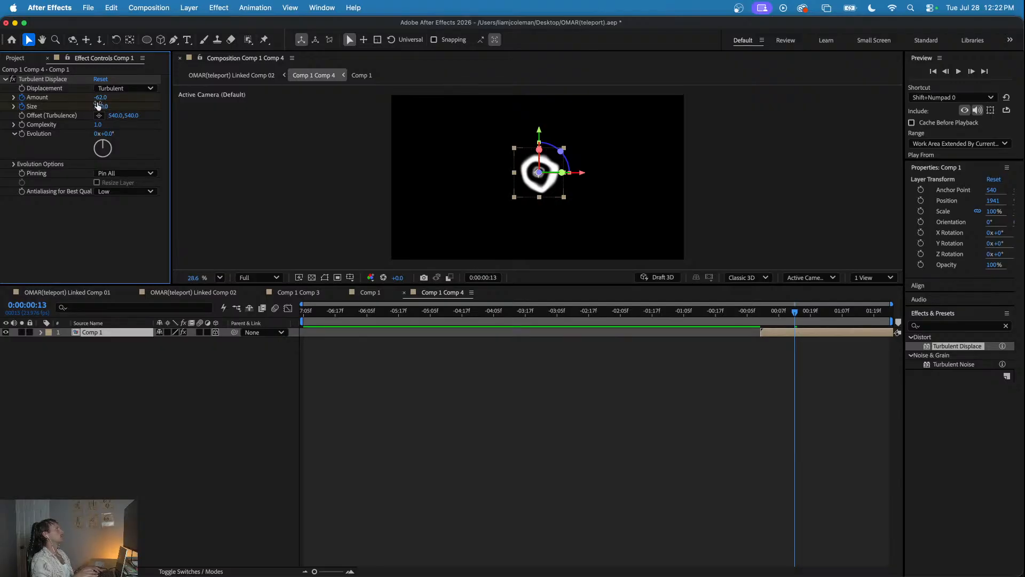
{"action": "left_click_drag", "start_coordinate": [101, 106], "coordinate": [151, 106]}
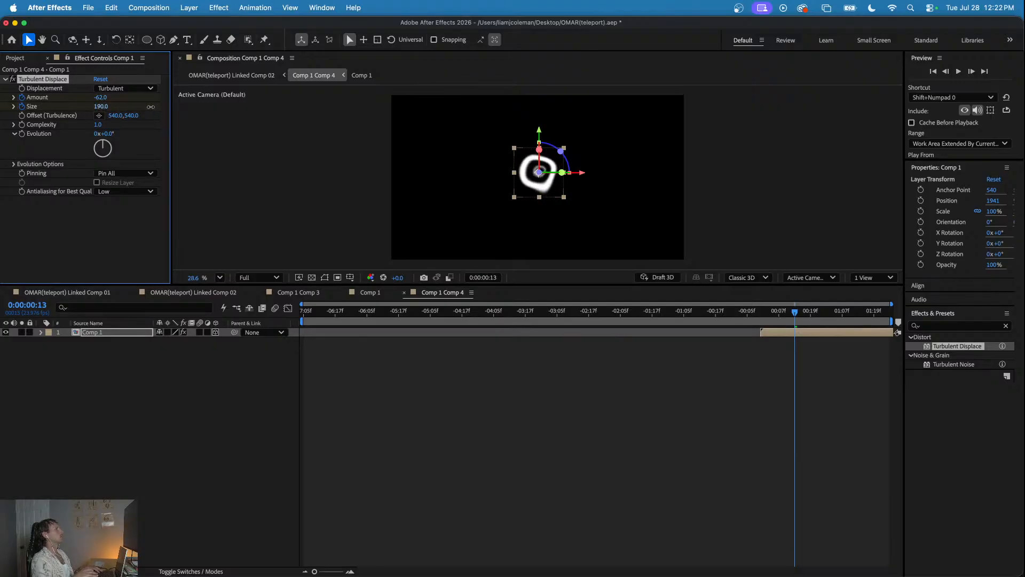
{"action": "left_click", "coordinate": [147, 87]}
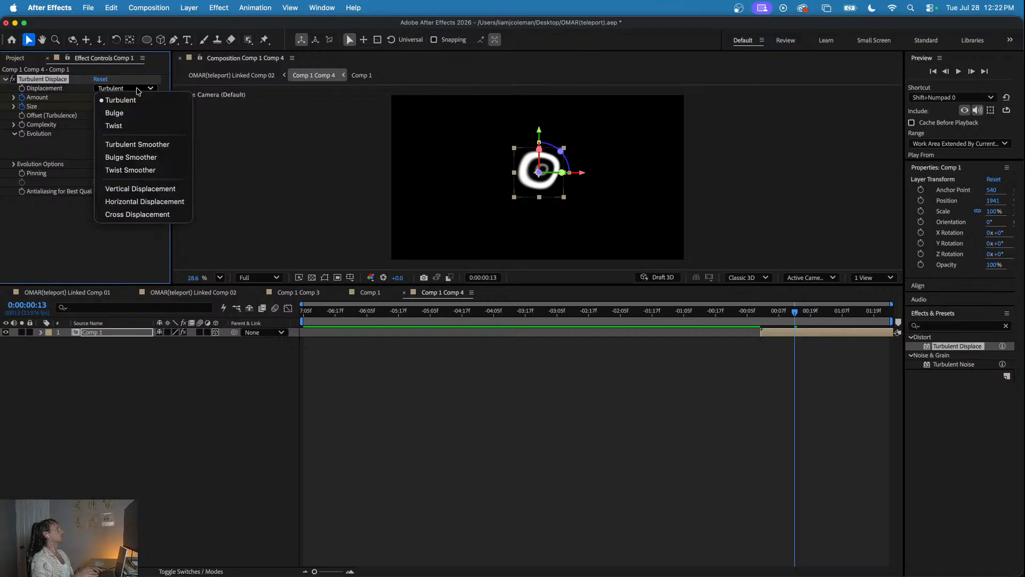
{"action": "left_click", "coordinate": [124, 112]}
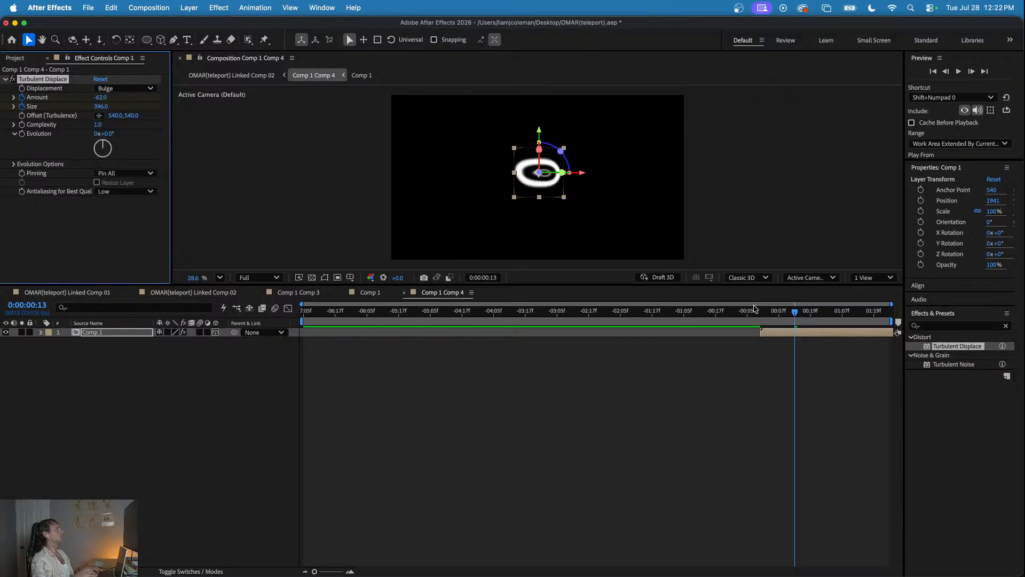
- Adjust the Turbulent Displace Amount and Size at 0:00:00:02 and check the distorted ring through to 0:00:00:15
{"action": "left_click_drag", "start_coordinate": [770, 311], "coordinate": [767, 313]}
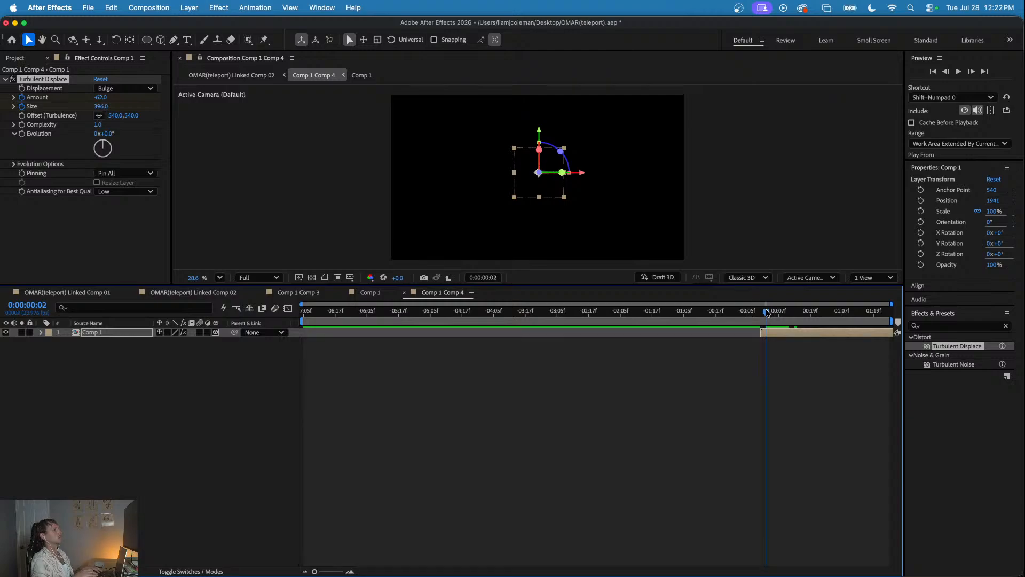
{"action": "left_click", "coordinate": [100, 97]}
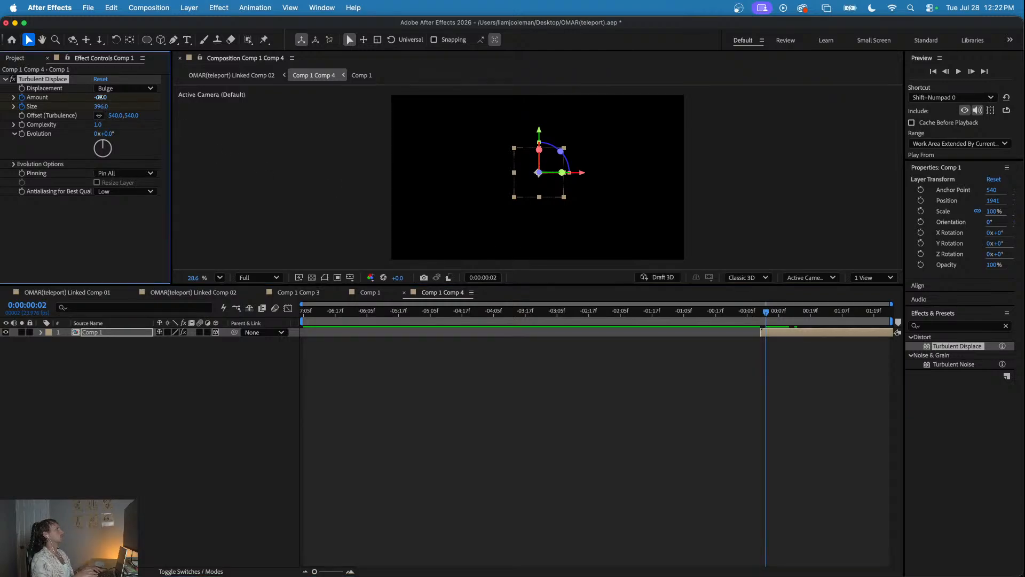
{"action": "left_click_drag", "start_coordinate": [101, 106], "coordinate": [591, 169]}
{"action": "left_click_drag", "start_coordinate": [769, 314], "coordinate": [800, 319]}
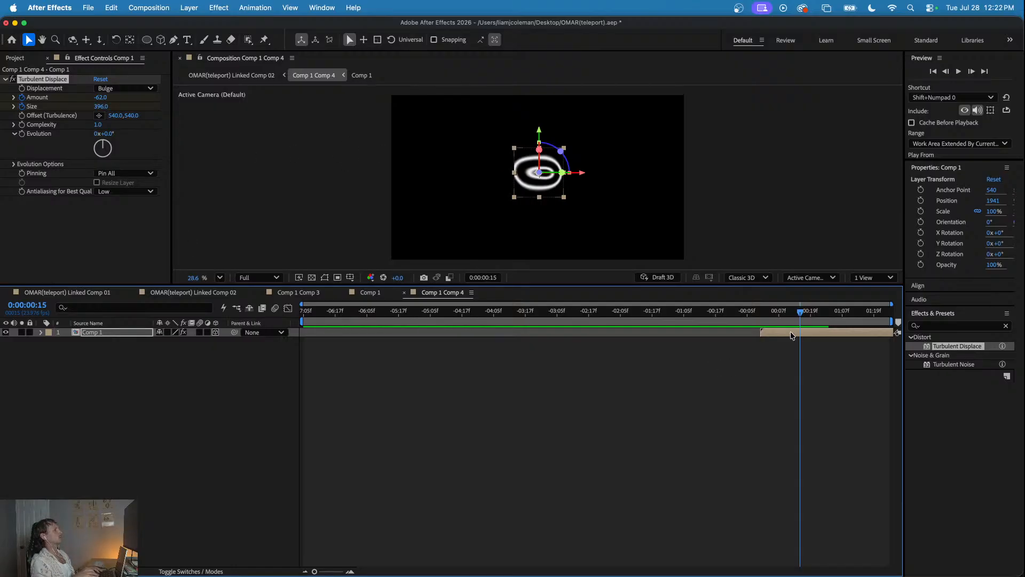
{"action": "key", "text": "Return"}
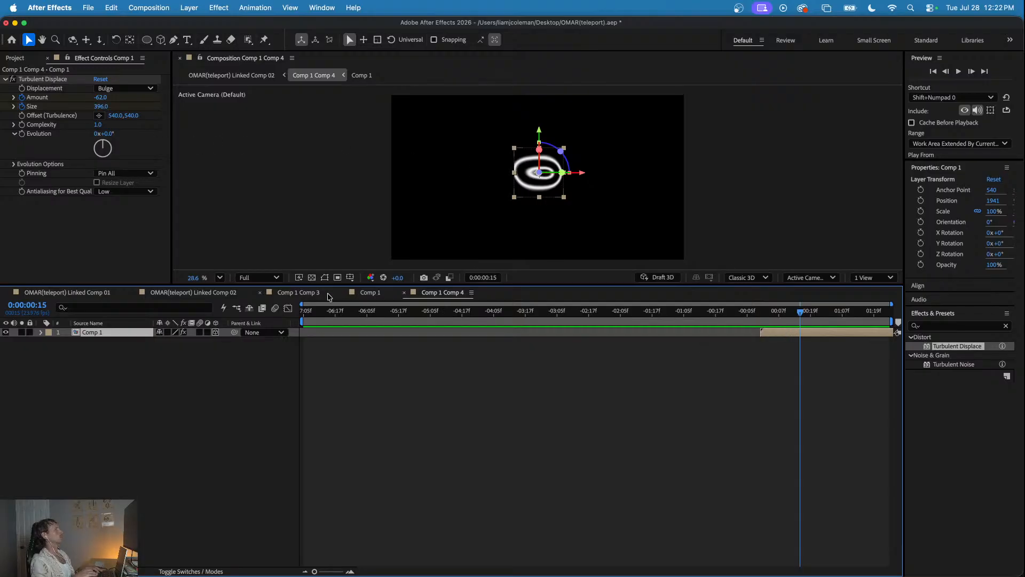
- Enlarge the Comp 1 composition to 2000 x 2000 px in its composition settings
{"action": "left_click", "coordinate": [369, 293]}
{"action": "left_click", "coordinate": [130, 7]}
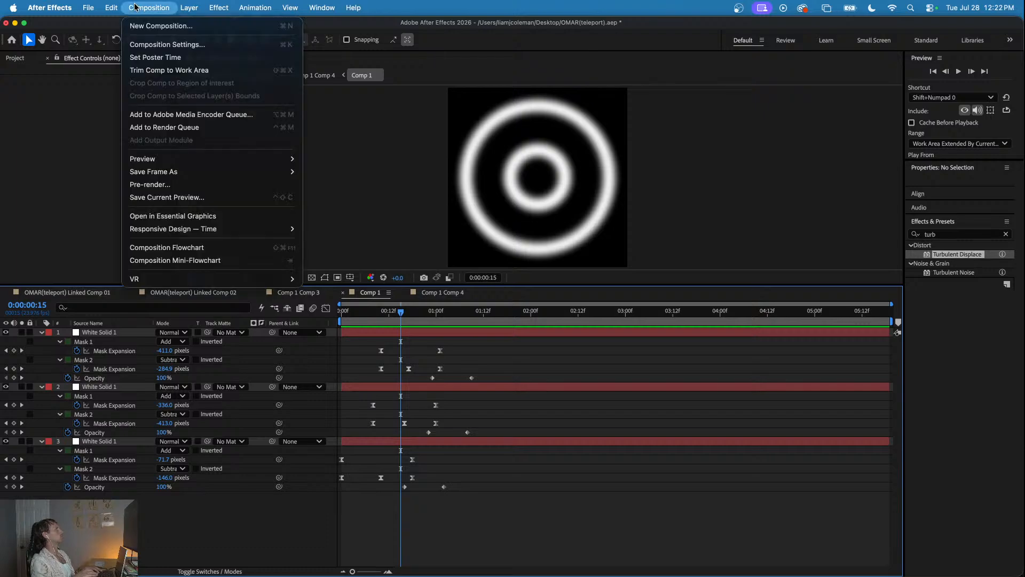
{"action": "left_click", "coordinate": [154, 41]}
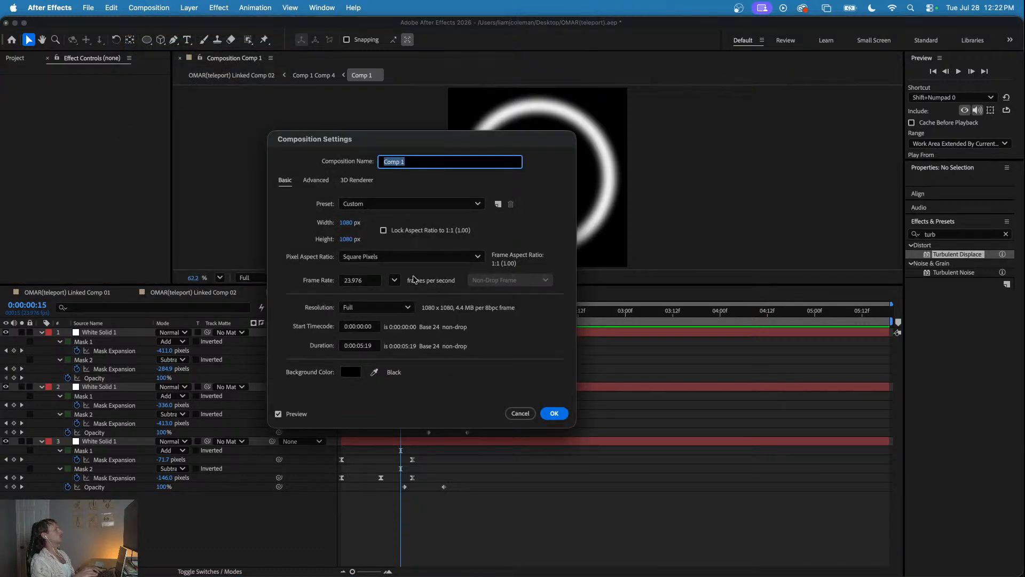
{"action": "left_click", "coordinate": [346, 222]}
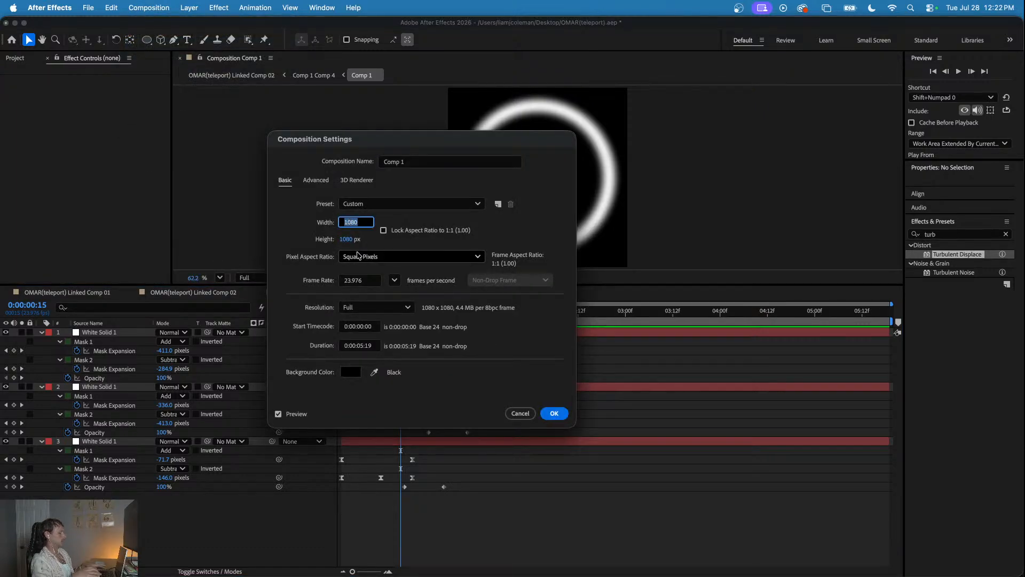
{"action": "key", "text": "Tab"}
{"action": "type", "text": "2000"}
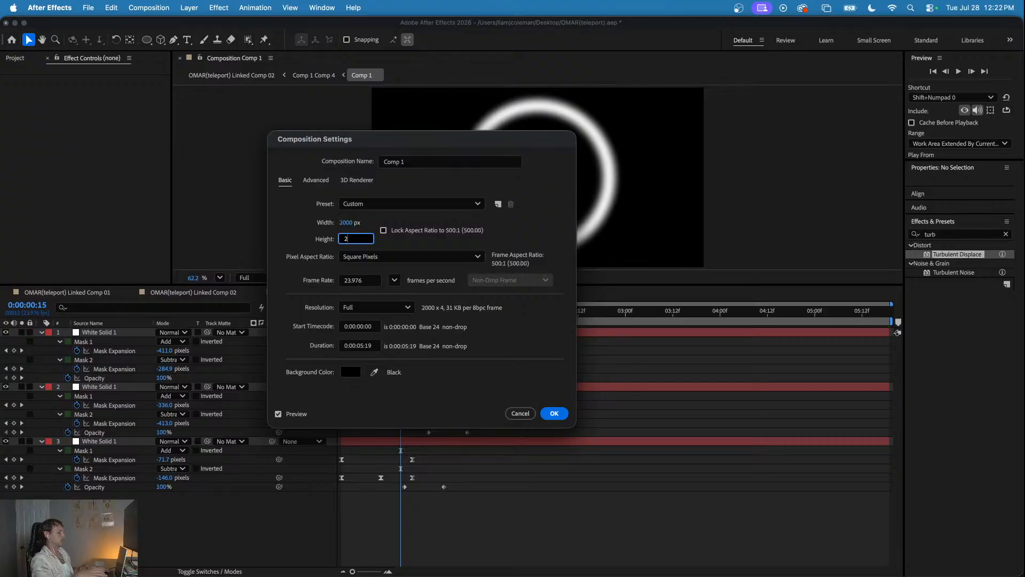
{"action": "left_click", "coordinate": [555, 412]}
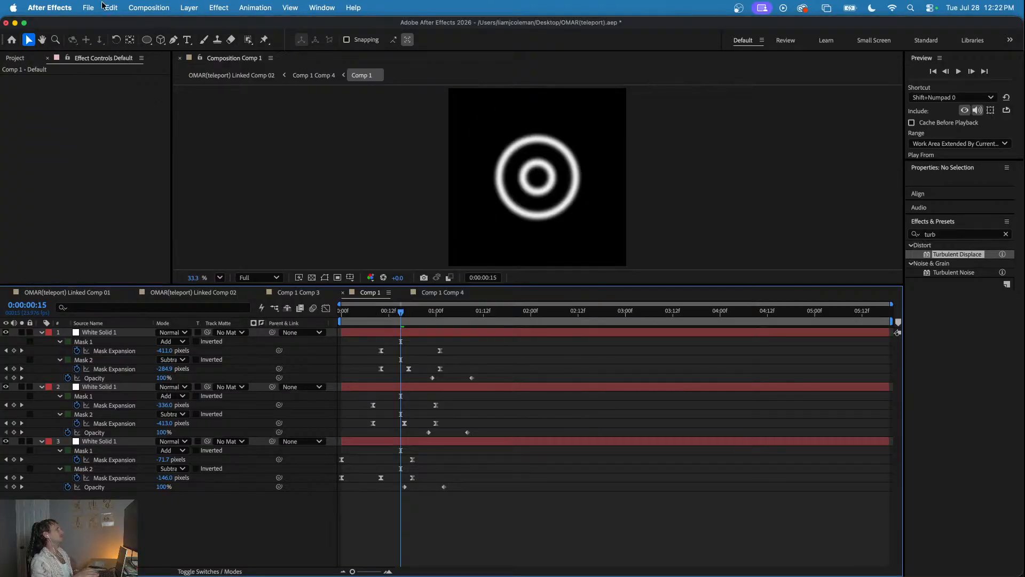
- In Comp 1 Comp 4, keyframe the Turbulent Displace Amount at -134 with a larger Size at 0:00:01:14
{"action": "left_click", "coordinate": [304, 292]}
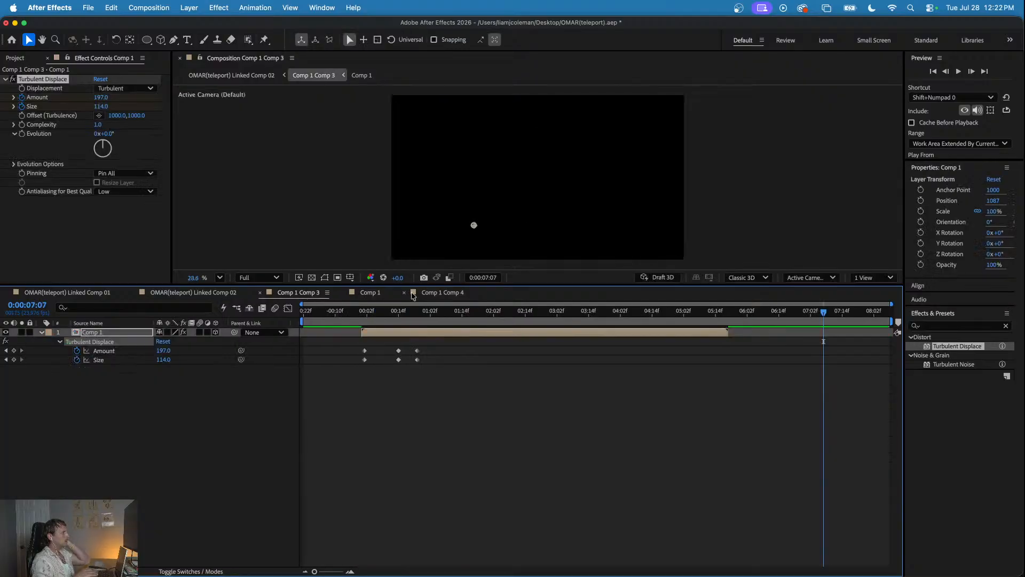
{"action": "left_click", "coordinate": [447, 293]}
{"action": "left_click_drag", "start_coordinate": [796, 311], "coordinate": [861, 322]}
{"action": "key", "text": "space"}
{"action": "key", "text": "space"}
{"action": "left_click_drag", "start_coordinate": [100, 99], "coordinate": [145, 107]}
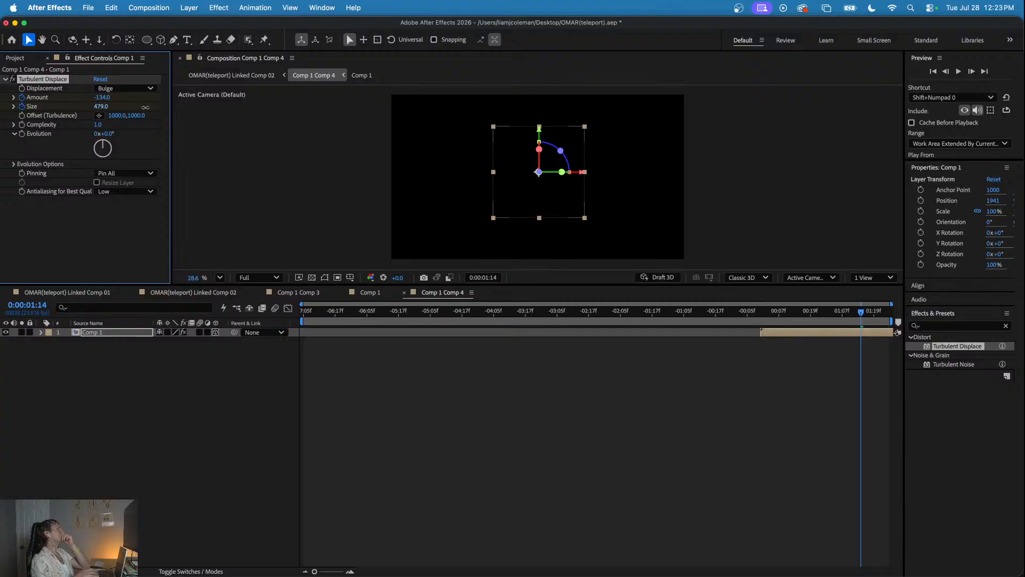
{"action": "left_click_drag", "start_coordinate": [783, 314], "coordinate": [845, 320]}
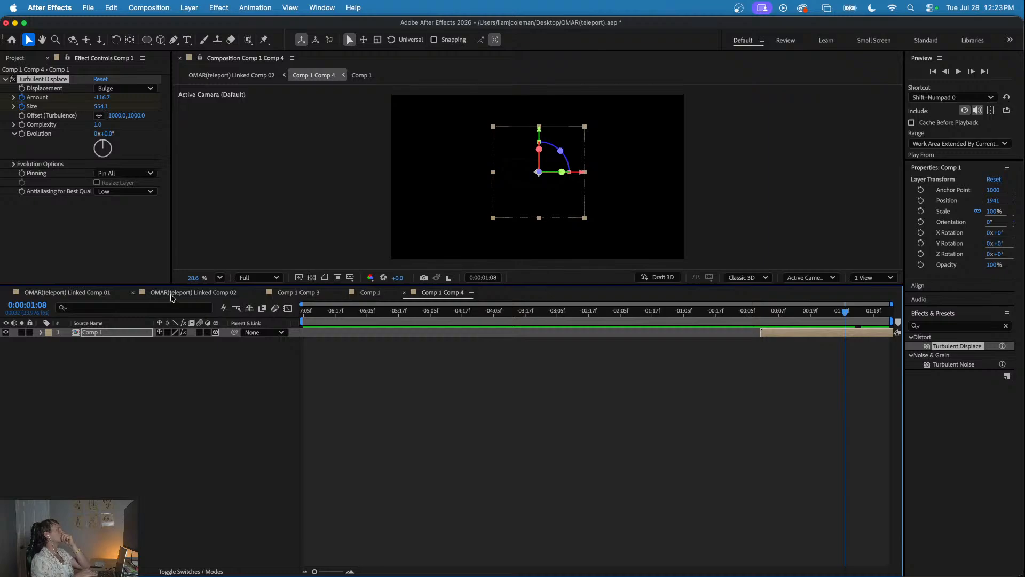
- Check the warp at 0:00:07:23 in Linked Comp 02 and set the Comp 1 layer's Z Rotation in Comp 1 Comp 4 to 93°
{"action": "left_click", "coordinate": [171, 297]}
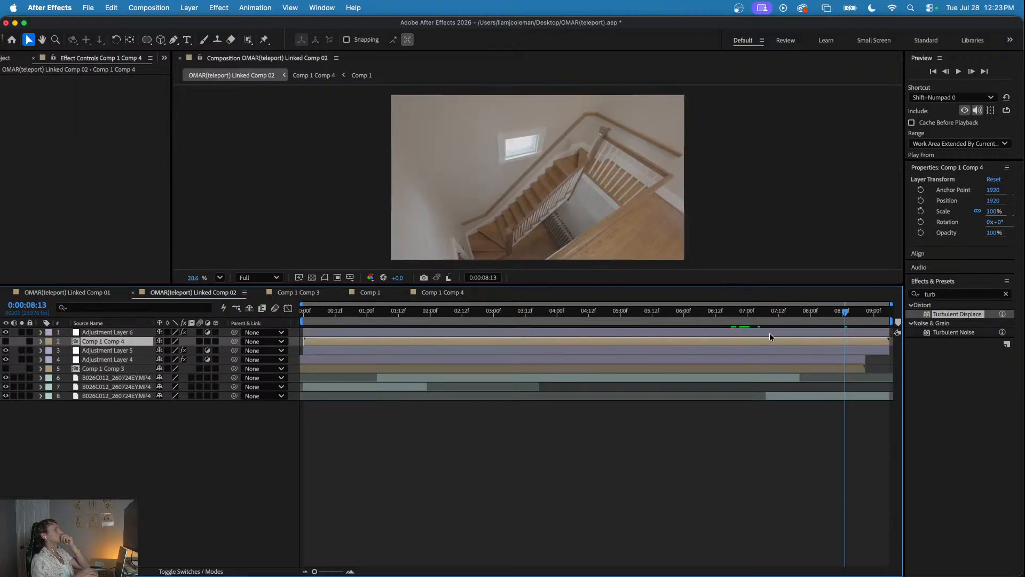
{"action": "left_click_drag", "start_coordinate": [765, 317], "coordinate": [808, 324]}
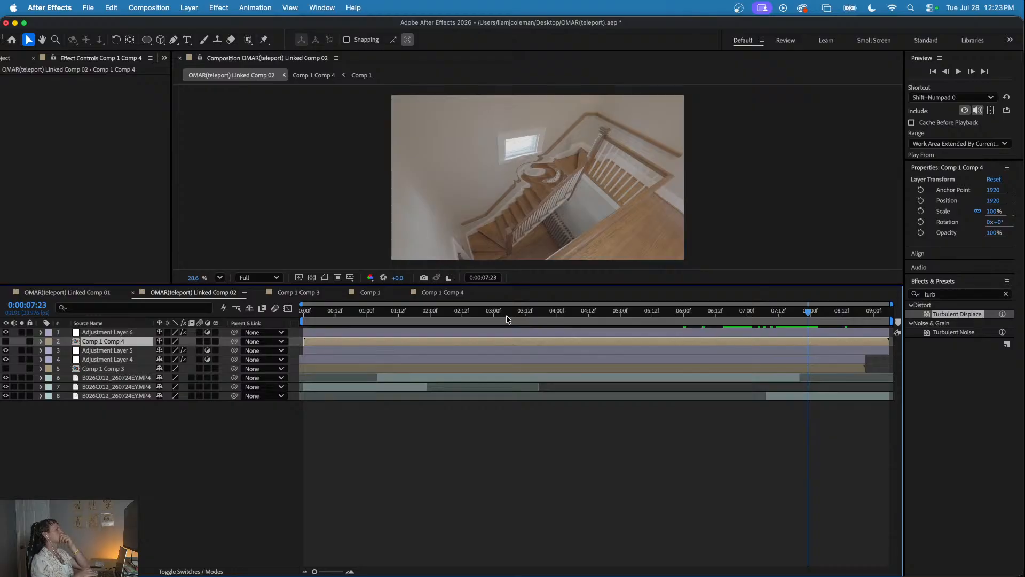
{"action": "left_click", "coordinate": [446, 292]}
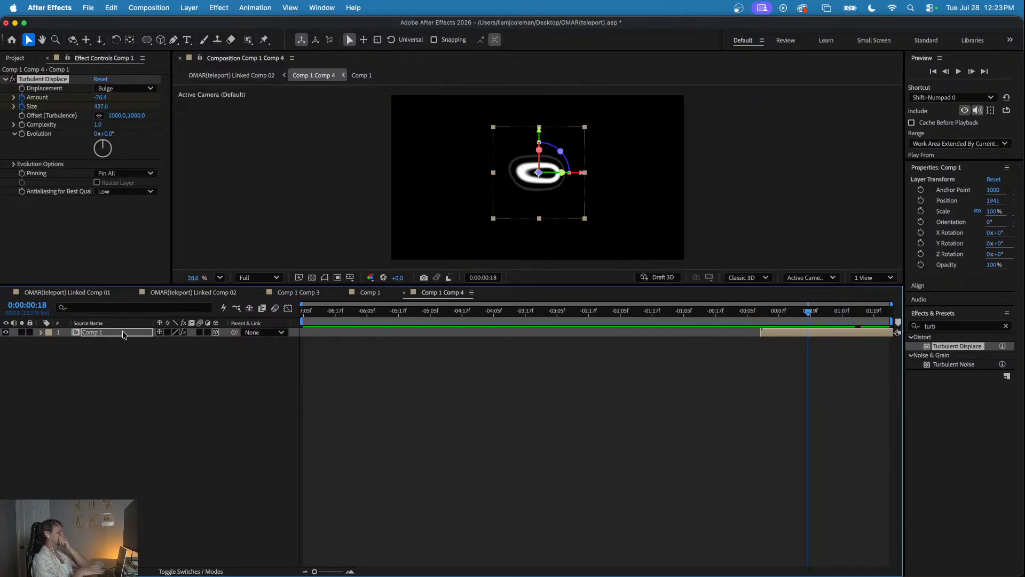
{"action": "key", "text": "r"}
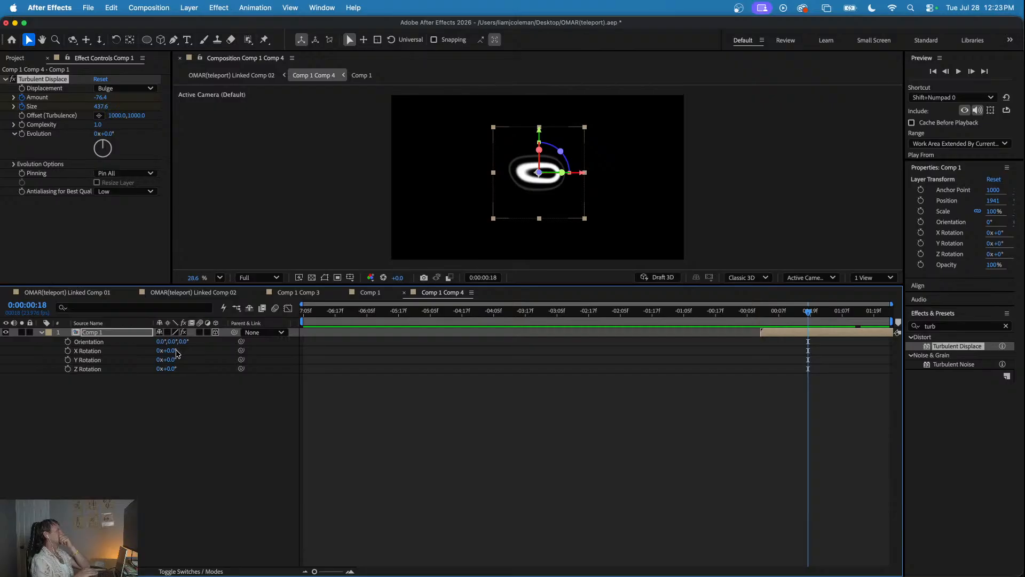
{"action": "left_click_drag", "start_coordinate": [172, 362], "coordinate": [222, 369]}
{"action": "key", "text": "super+z"}
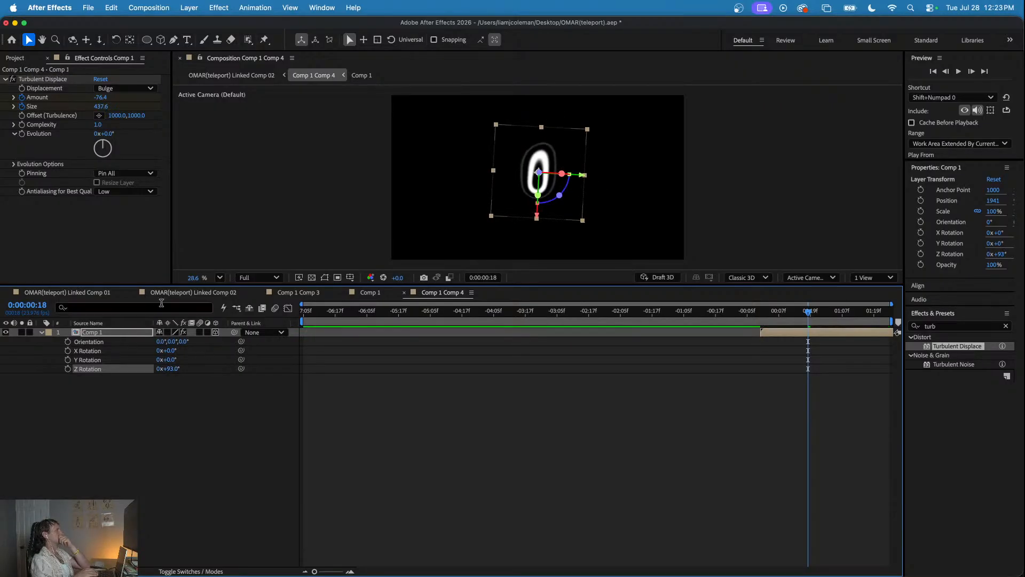
- Examine the rotated ring distortion on the staircase shot in Linked Comp 02 from about 0:00:06:23 to 0:00:07:19
{"action": "left_click", "coordinate": [101, 292]}
{"action": "key", "text": "shift+Page_Up"}
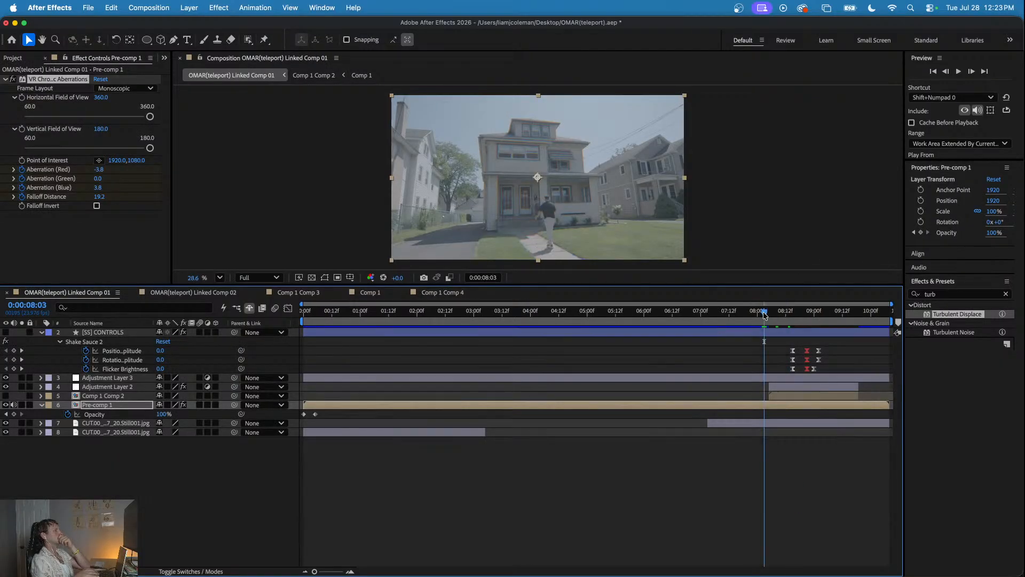
{"action": "left_click", "coordinate": [221, 295]}
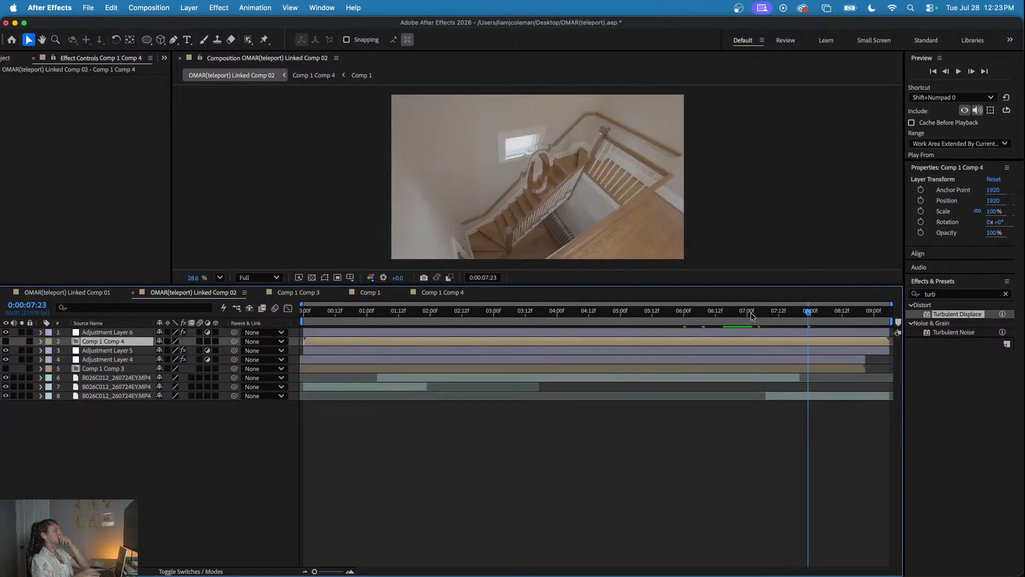
{"action": "left_click", "coordinate": [749, 312]}
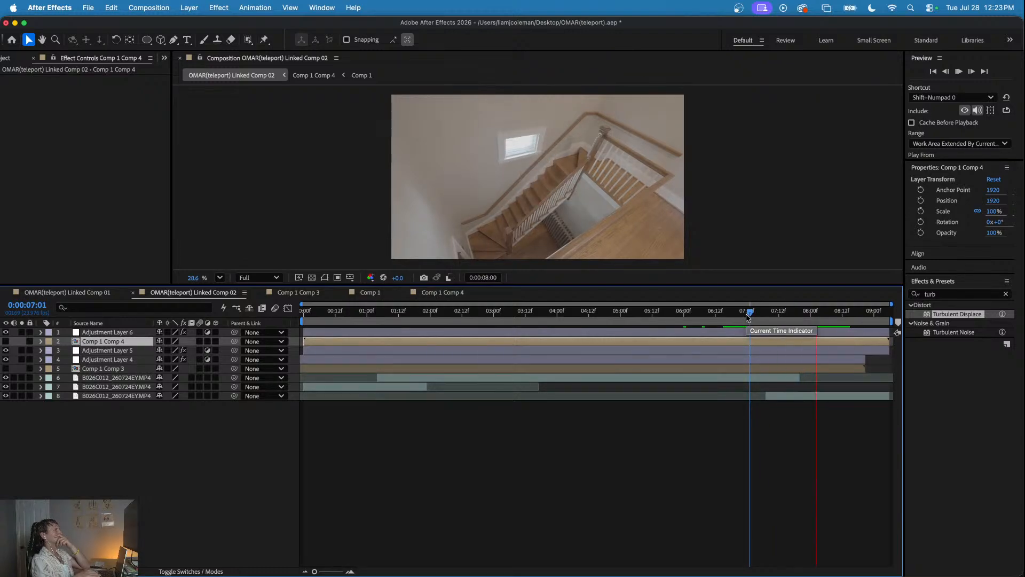
{"action": "left_click", "coordinate": [745, 313]}
{"action": "key", "text": "space"}
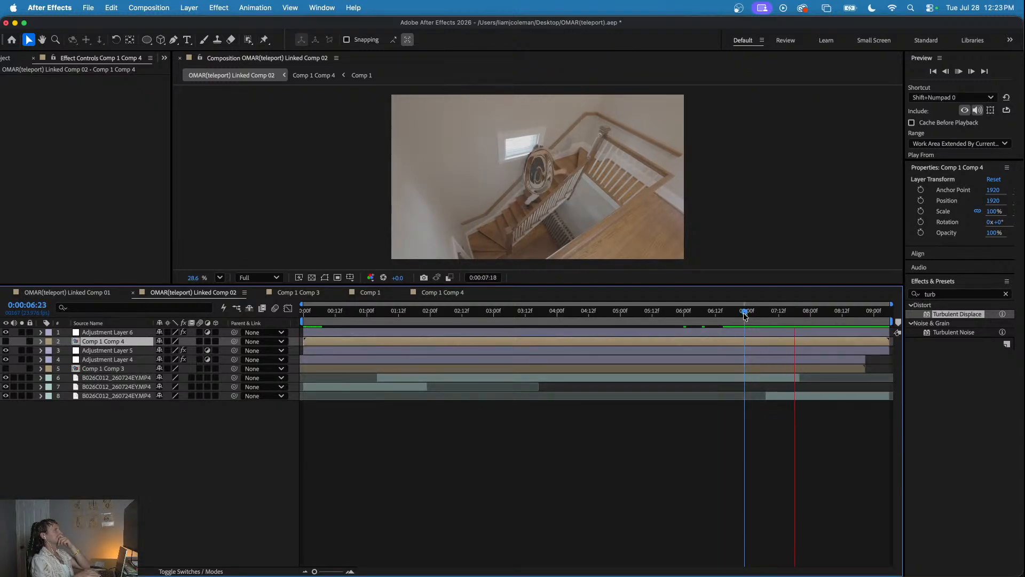
{"action": "left_click", "coordinate": [751, 312]}
{"action": "left_click_drag", "start_coordinate": [749, 310], "coordinate": [797, 323]}
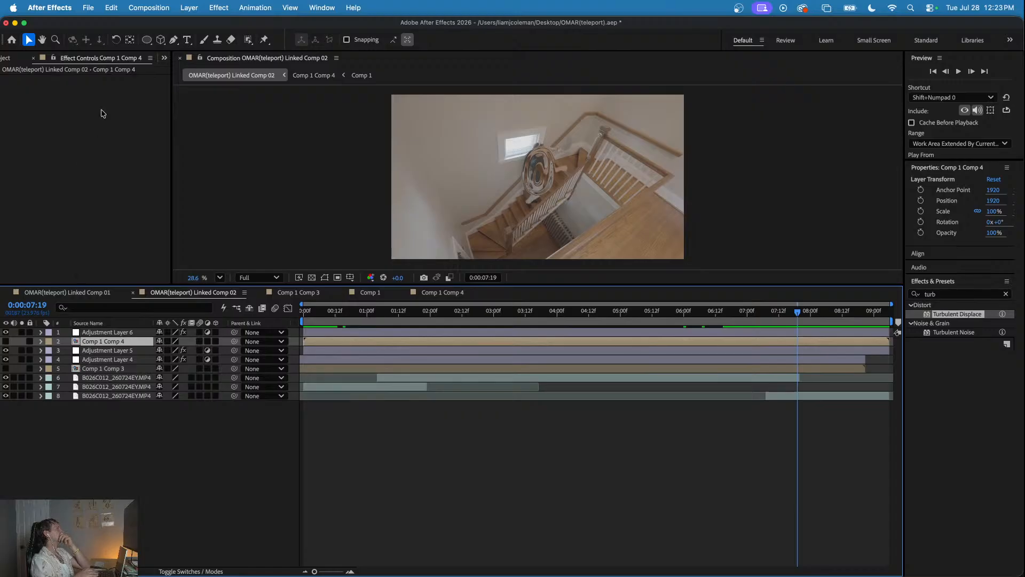
- Change the displacement type of Comp 1's Turbulent Displace in Comp 1 Comp 4 to Turbulent
{"action": "left_click", "coordinate": [446, 294]}
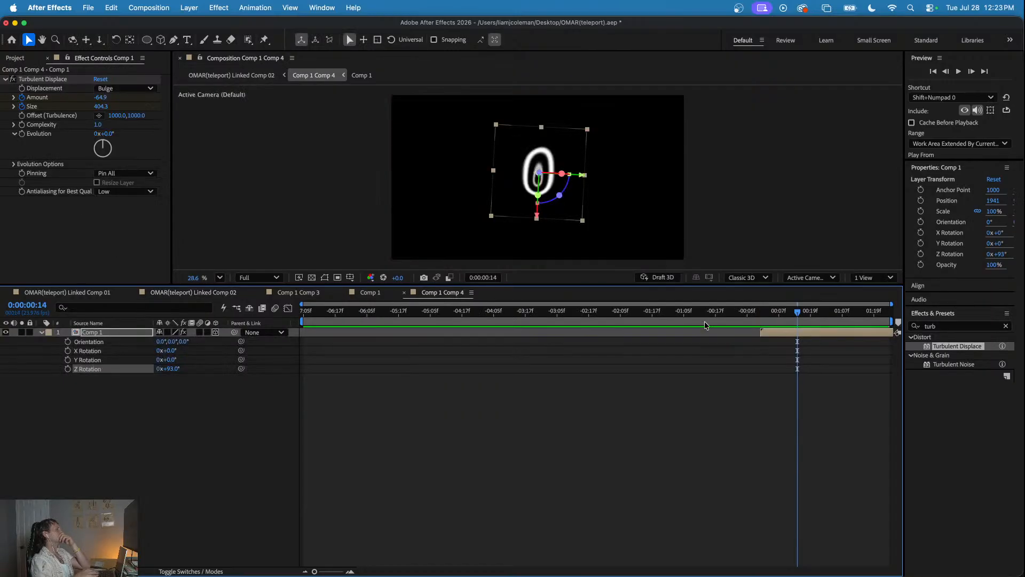
{"action": "left_click", "coordinate": [787, 333]}
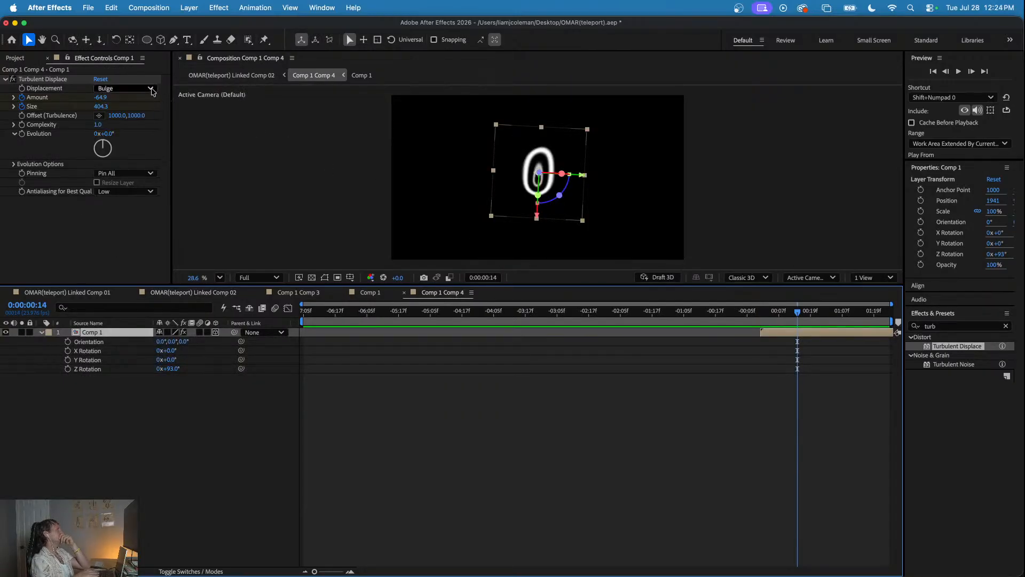
{"action": "left_click", "coordinate": [152, 89]}
{"action": "left_click", "coordinate": [143, 101]}
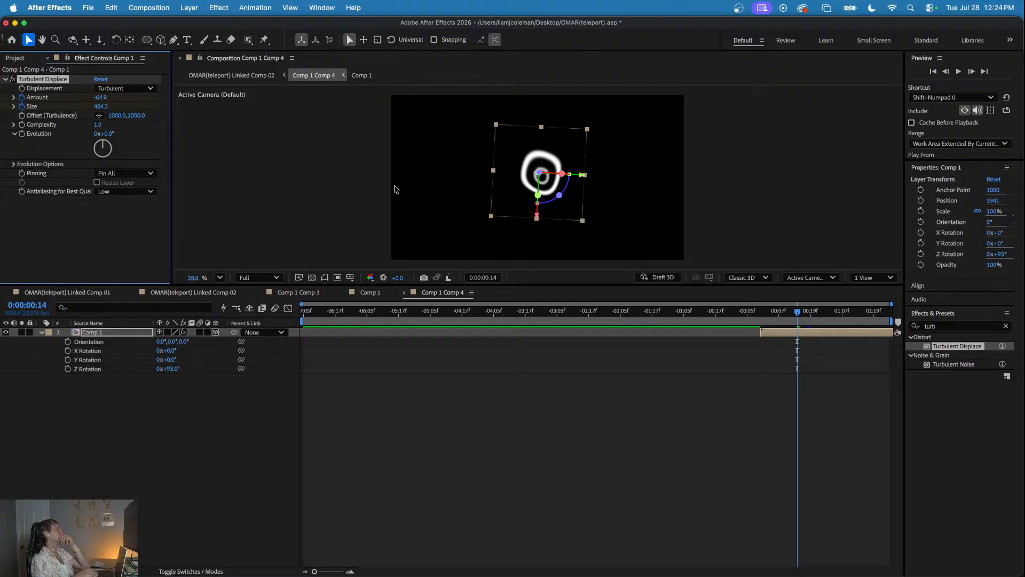
- Play the staircase shot in Linked Comp 02 around 0:00:07:00 and examine the Turbulent-type distortion at 0:00:07:23
{"action": "left_click", "coordinate": [222, 295]}
{"action": "left_click", "coordinate": [749, 311]}
{"action": "key", "text": "space"}
{"action": "left_click", "coordinate": [742, 311]}
{"action": "key", "text": "space"}
{"action": "left_click", "coordinate": [782, 312]}
{"action": "key", "text": "shift+Page_Down"}
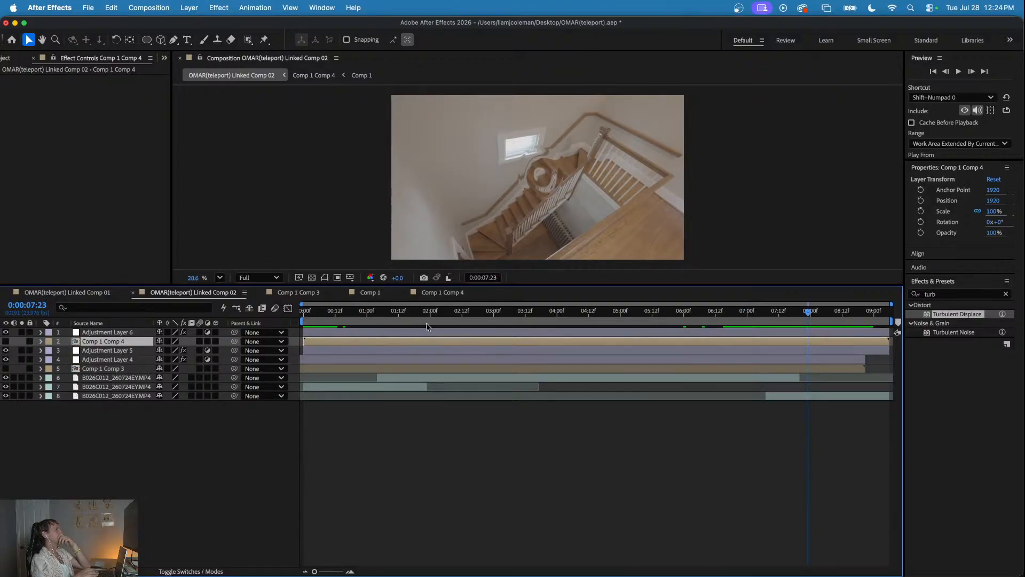
- Enlarge the Comp 1 layer in Comp 1 Comp 4, turn its Z orientation to about 11.5°, and preview Linked Comp 02
{"action": "left_click", "coordinate": [435, 295]}
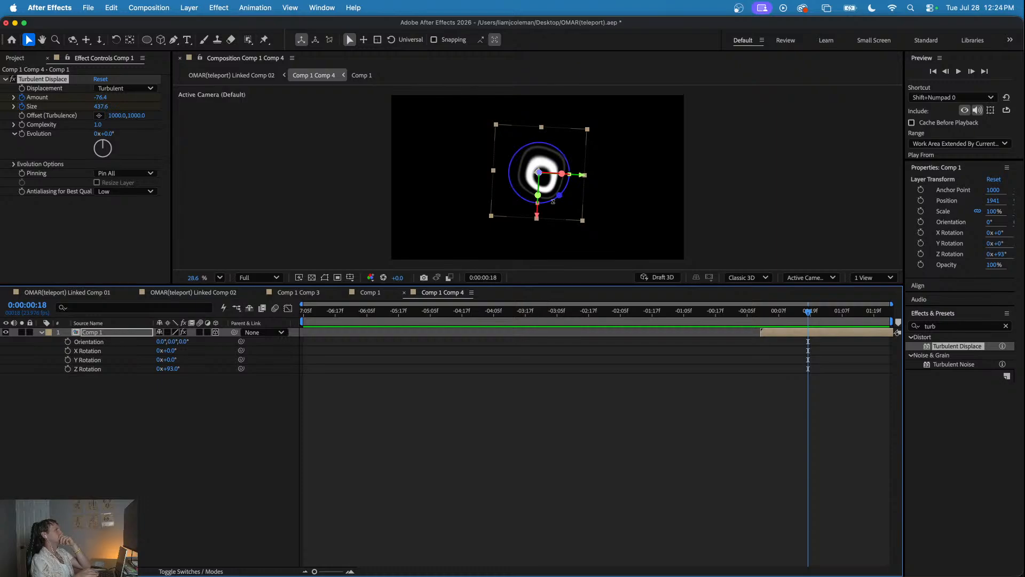
{"action": "left_click_drag", "start_coordinate": [556, 196], "coordinate": [401, 220]}
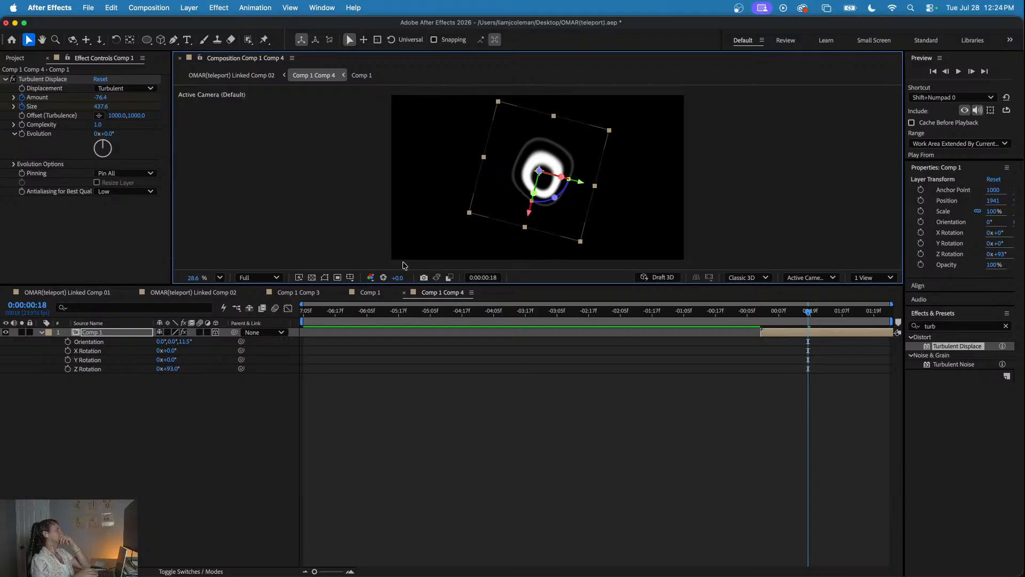
{"action": "left_click", "coordinate": [222, 294]}
{"action": "left_click", "coordinate": [691, 311]}
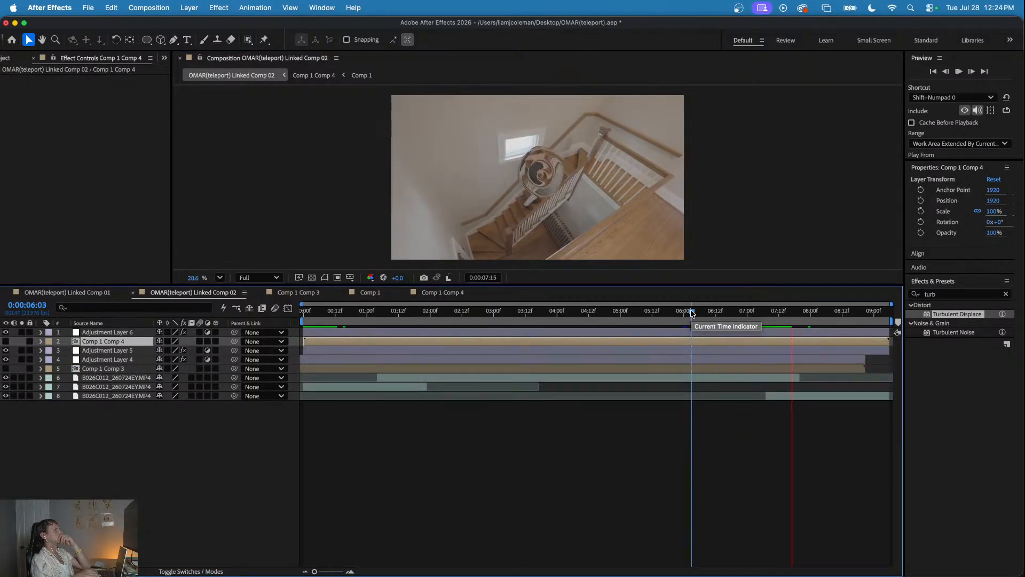
{"action": "left_click", "coordinate": [646, 314]}
{"action": "left_click_drag", "start_coordinate": [646, 315], "coordinate": [258, 365]}
{"action": "key", "text": "space"}
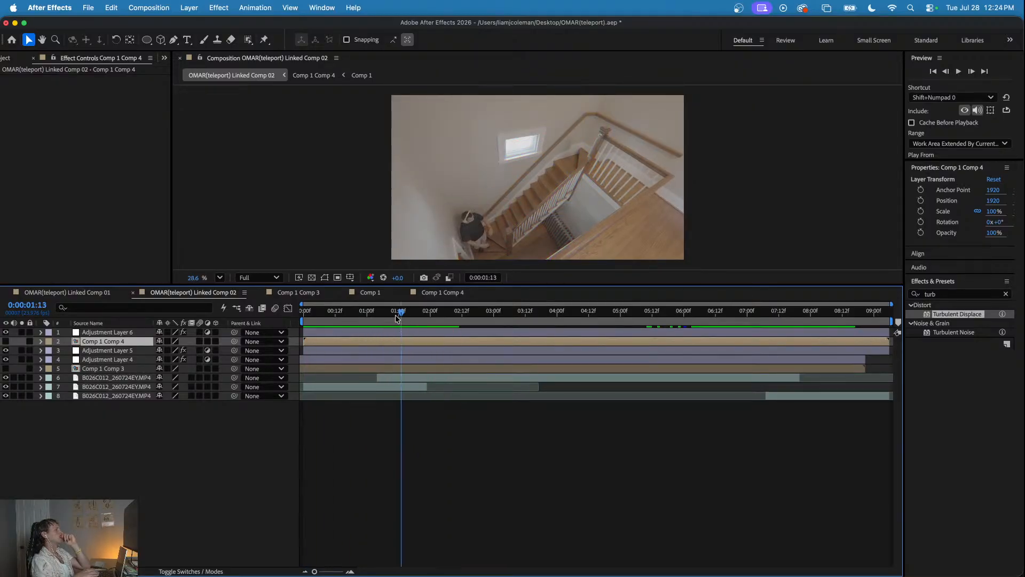
- Copy the keyframed VR Chromatic Aberrations effect from Adjustment Layer 5 in Linked Comp 02
{"action": "left_click", "coordinate": [349, 369]}
{"action": "left_click", "coordinate": [358, 360]}
{"action": "left_click", "coordinate": [356, 349]}
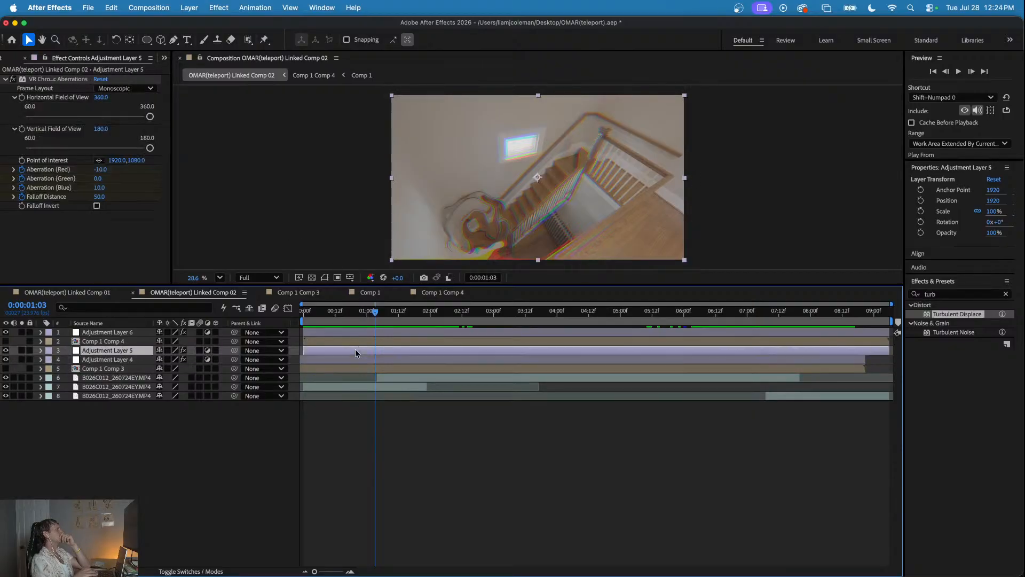
{"action": "left_click", "coordinate": [47, 78]}
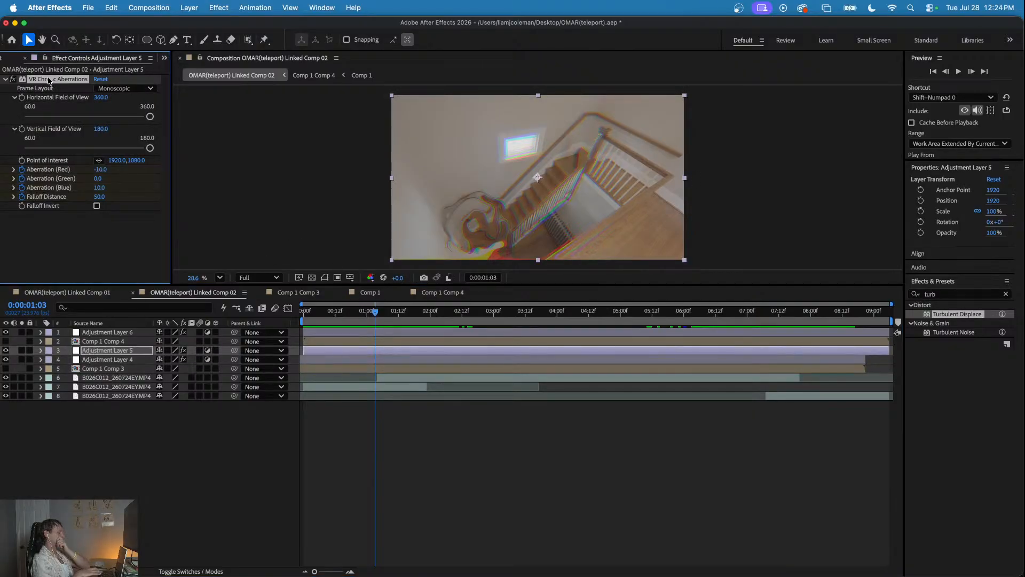
- Add a new adjustment layer above all layers and paste the VR Chromatic Aberrations effect onto it at 0:00:07:17
{"action": "left_click_drag", "start_coordinate": [692, 313], "coordinate": [792, 319]}
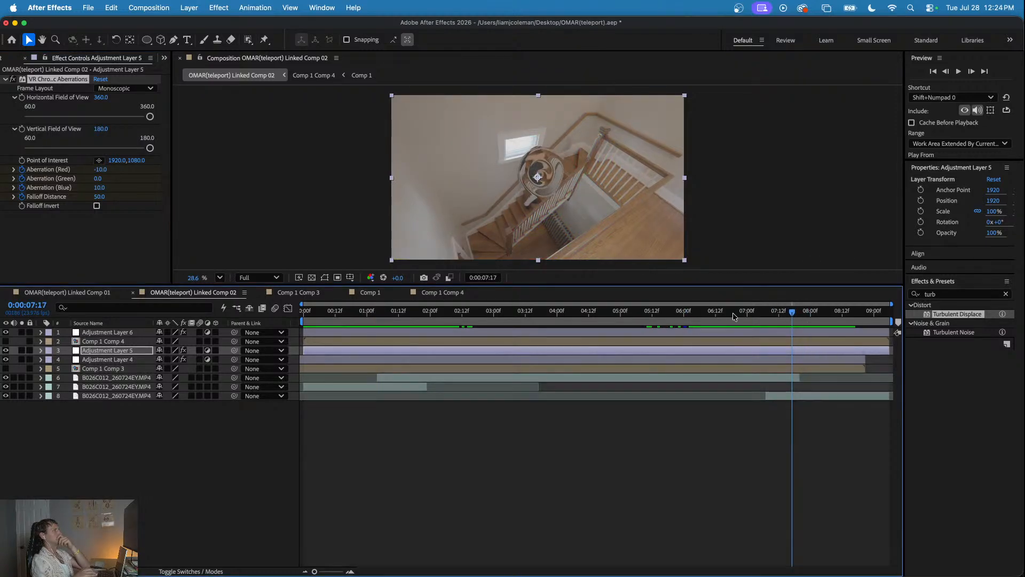
{"action": "left_click", "coordinate": [138, 457]}
{"action": "right_click", "coordinate": [180, 455]}
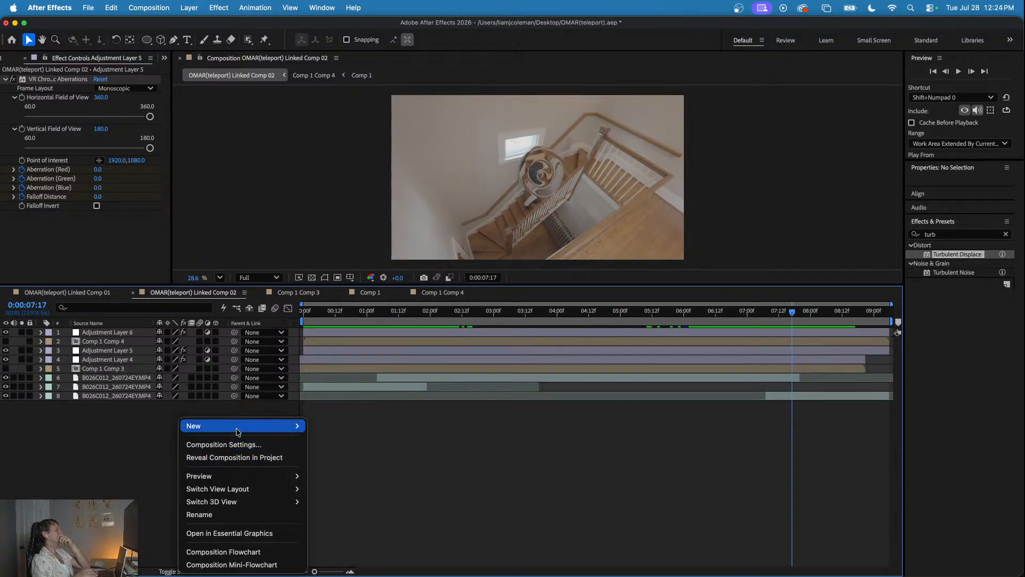
{"action": "mouse_move", "coordinate": [240, 425]}
{"action": "left_click", "coordinate": [352, 443]}
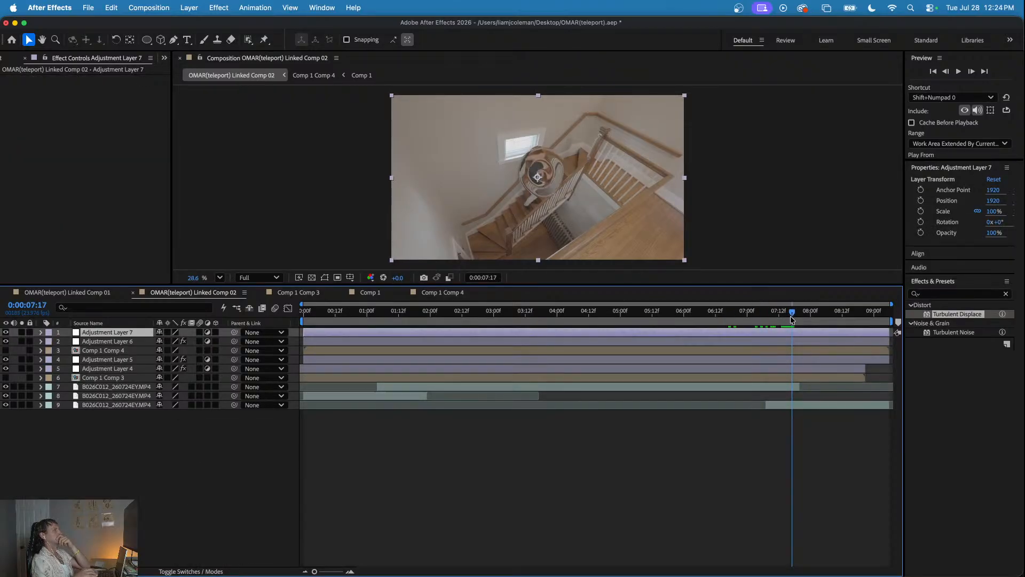
{"action": "left_click", "coordinate": [112, 158]}
{"action": "key", "text": "super+v"}
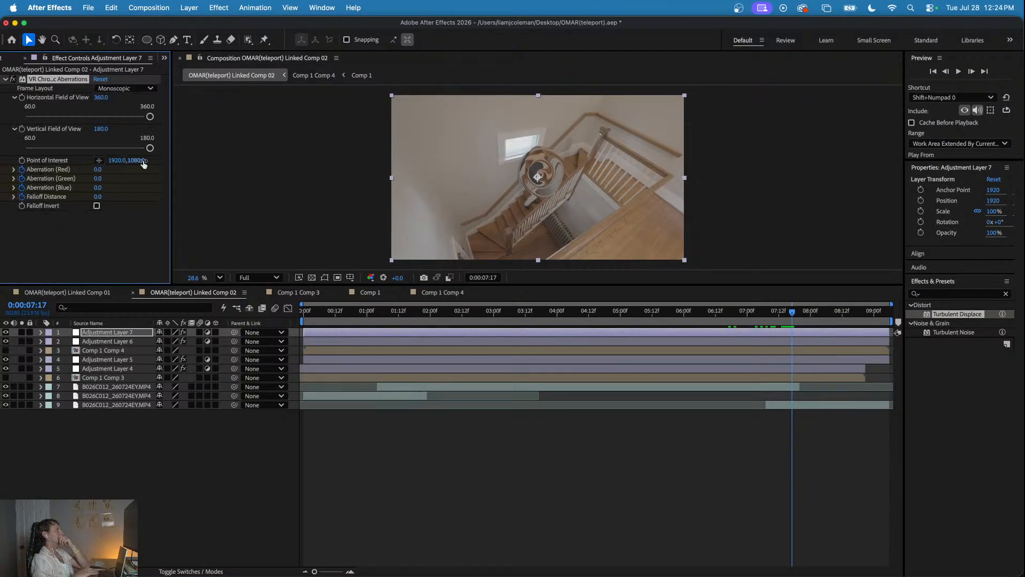
- Shift the new layer's aberration keyframes so their peak sits at 0:00:07:17, and play the result from 0:00:07:00
{"action": "key", "text": "u"}
{"action": "left_click_drag", "start_coordinate": [768, 313], "coordinate": [791, 321]}
{"action": "left_click_drag", "start_coordinate": [860, 359], "coordinate": [794, 352]}
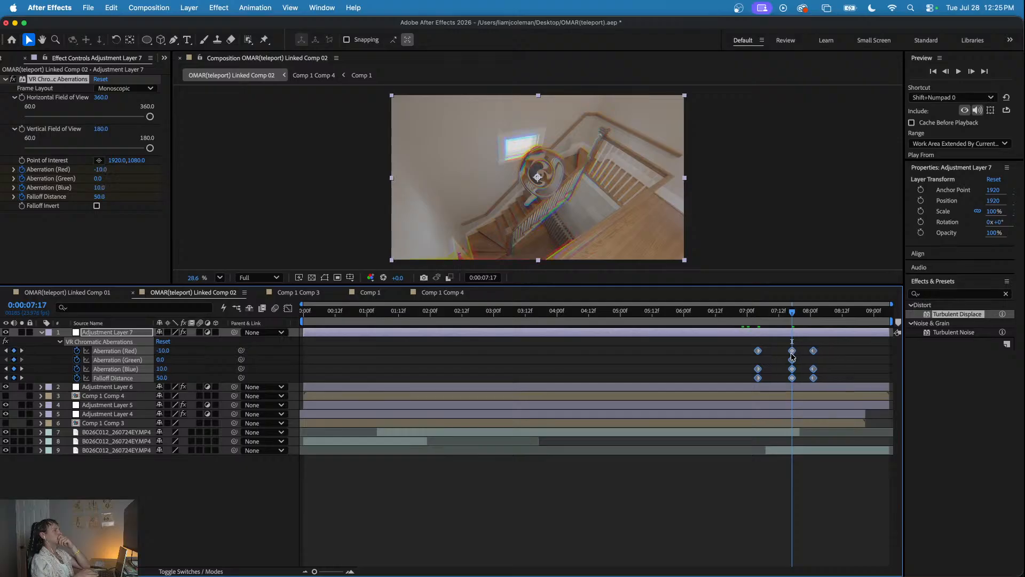
{"action": "left_click", "coordinate": [747, 311]}
{"action": "key", "text": "space"}
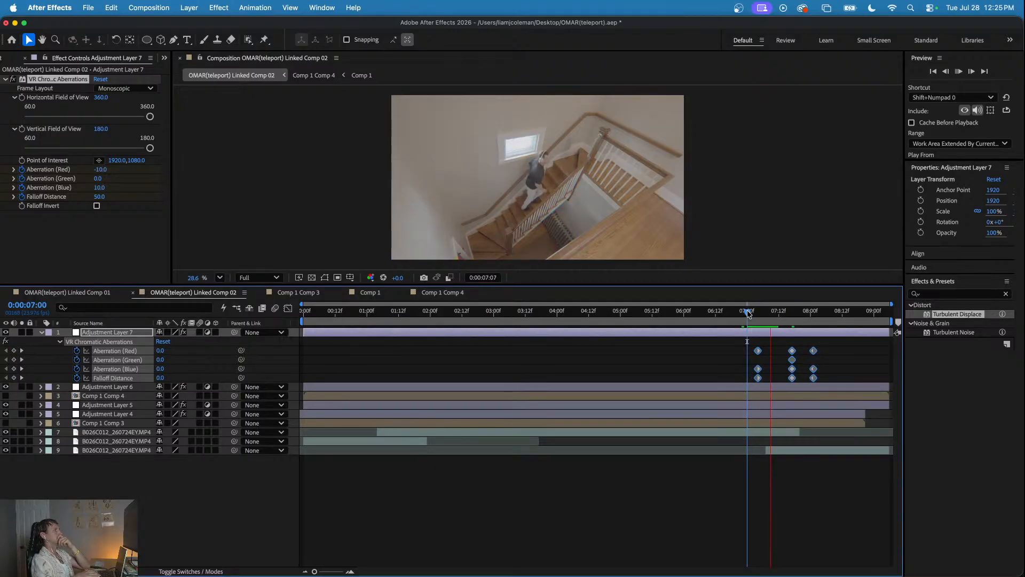
{"action": "key", "text": "space"}
- Move the starting aberration keyframes later to about 0:00:07:11 for a quicker ramp-up, and play back the timing
{"action": "left_click_drag", "start_coordinate": [747, 346], "coordinate": [777, 356]}
{"action": "left_click", "coordinate": [764, 312]}
{"action": "key", "text": "space"}
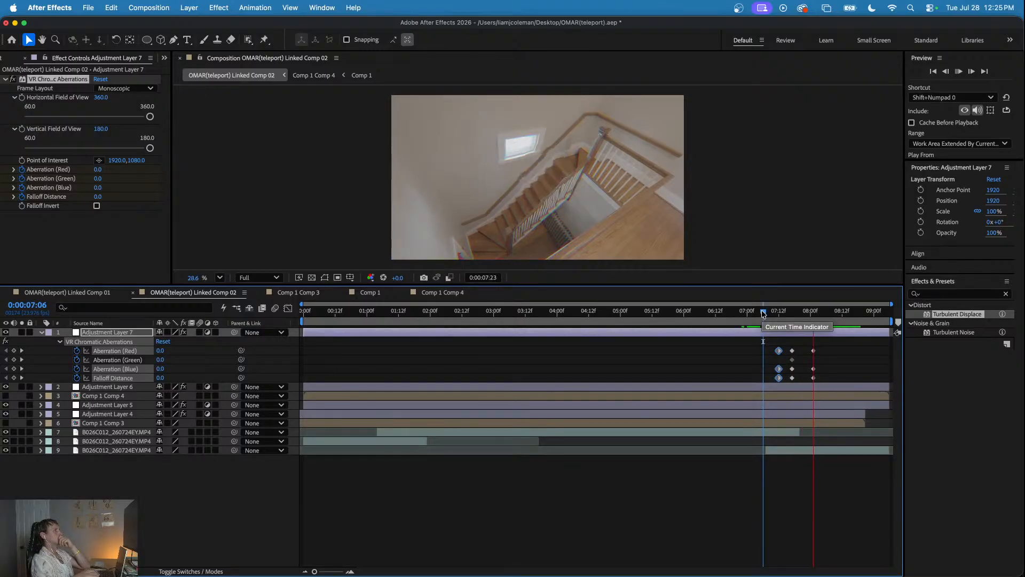
{"action": "left_click_drag", "start_coordinate": [762, 313], "coordinate": [777, 354]}
{"action": "key", "text": "space"}
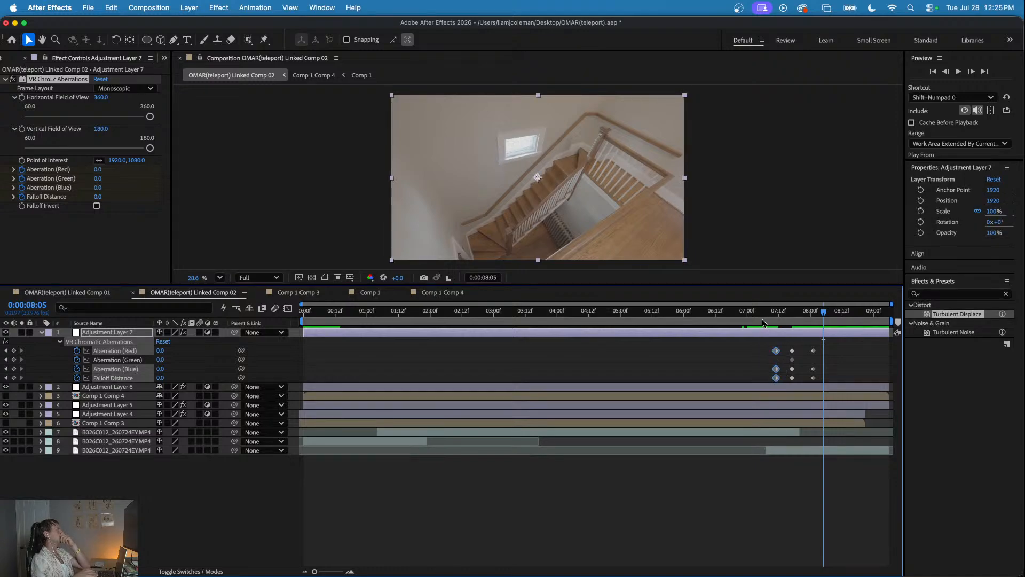
{"action": "left_click", "coordinate": [792, 312]}
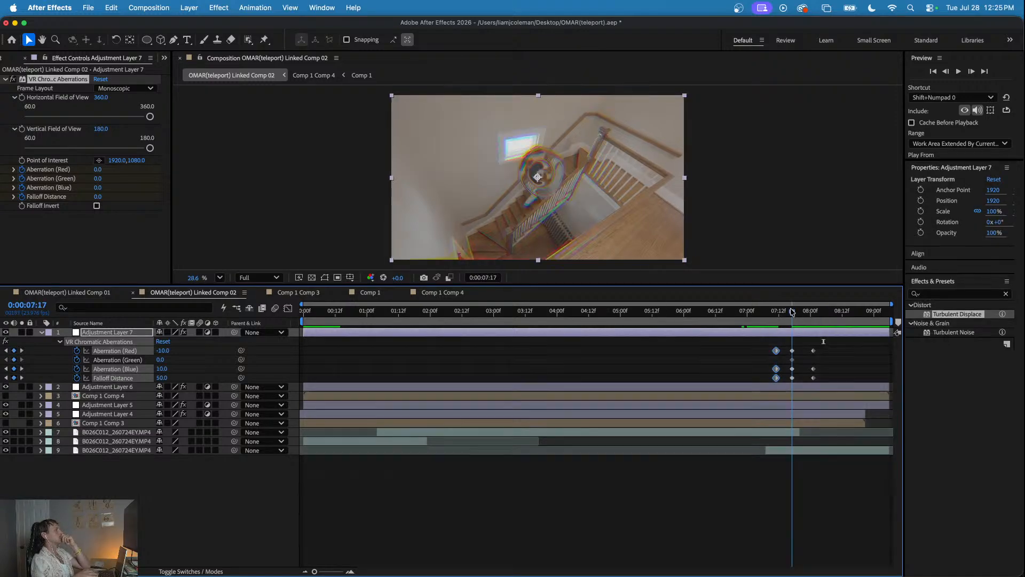
{"action": "left_click", "coordinate": [96, 207]}
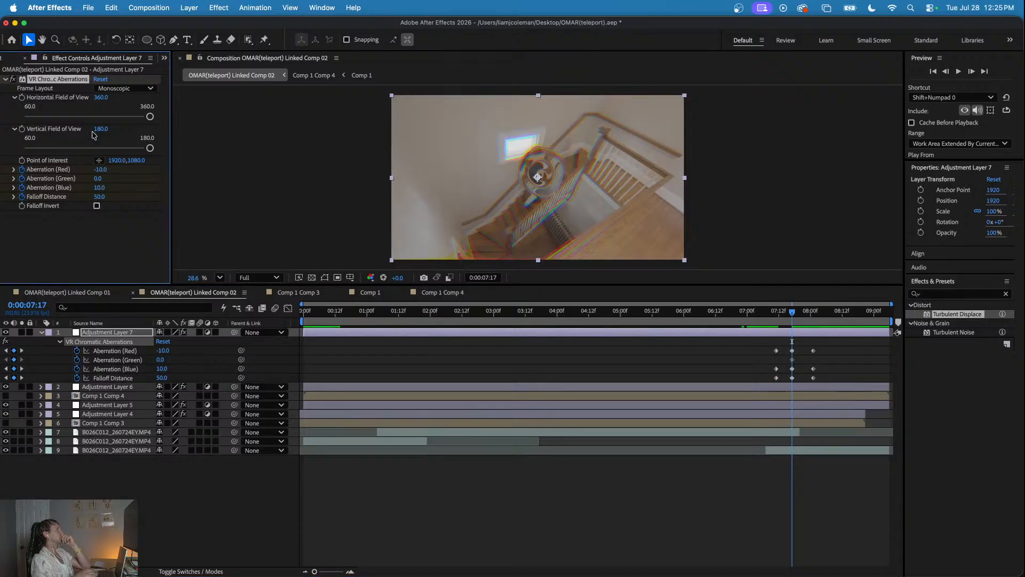
{"action": "left_click", "coordinate": [143, 89]}
{"action": "left_click", "coordinate": [152, 92]}
- Play back the second teleport on the staircase shot from 0:00:07:07 to check the chromatic aberration timing
{"action": "left_click", "coordinate": [753, 311]}
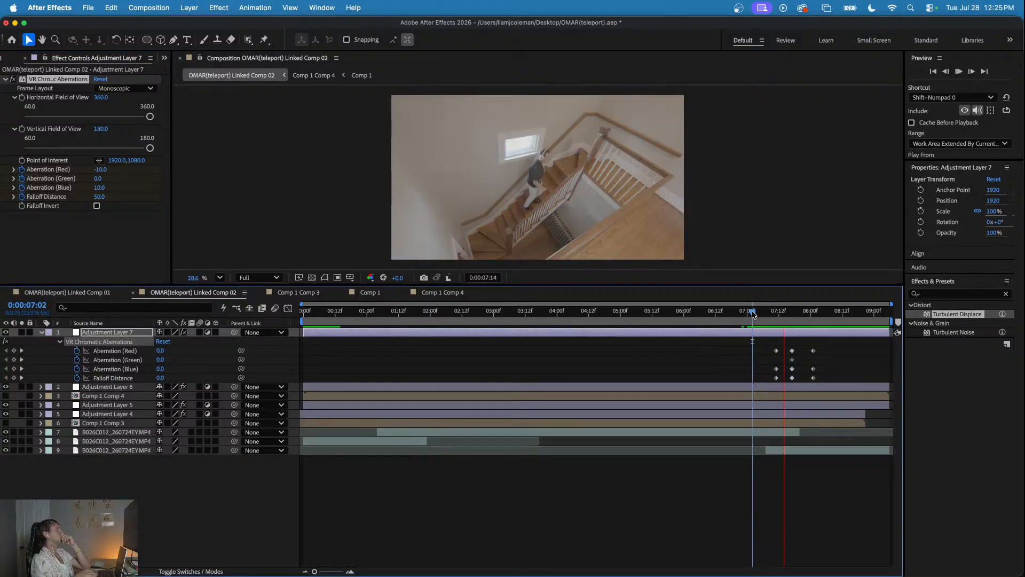
{"action": "left_click", "coordinate": [767, 313]}
{"action": "key", "text": "space"}
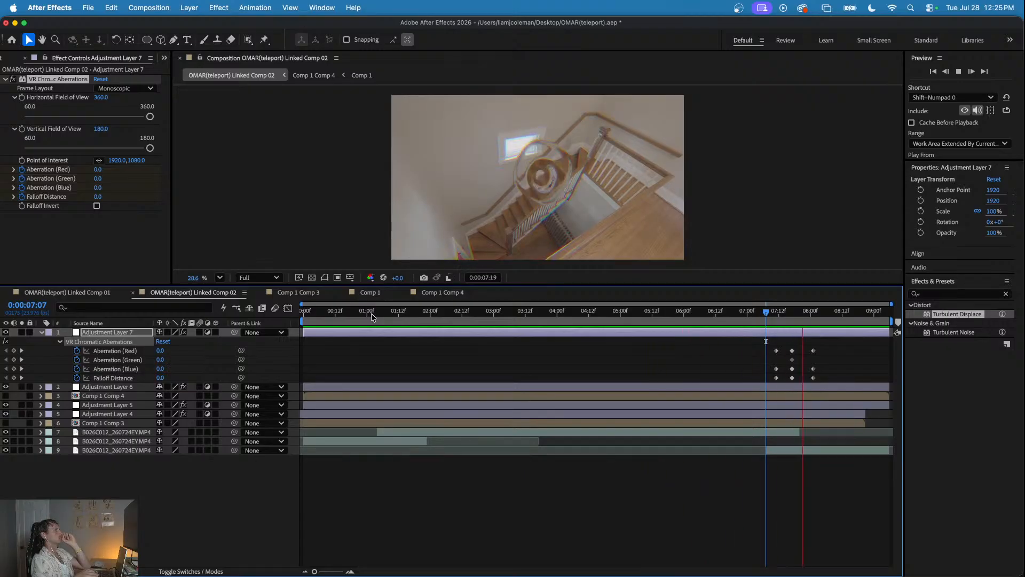
- Go to the first teleport at 0:00:01:04 and add a new adjustment layer above all layers
{"action": "left_click_drag", "start_coordinate": [332, 313], "coordinate": [377, 319]}
{"action": "left_click", "coordinate": [355, 350]}
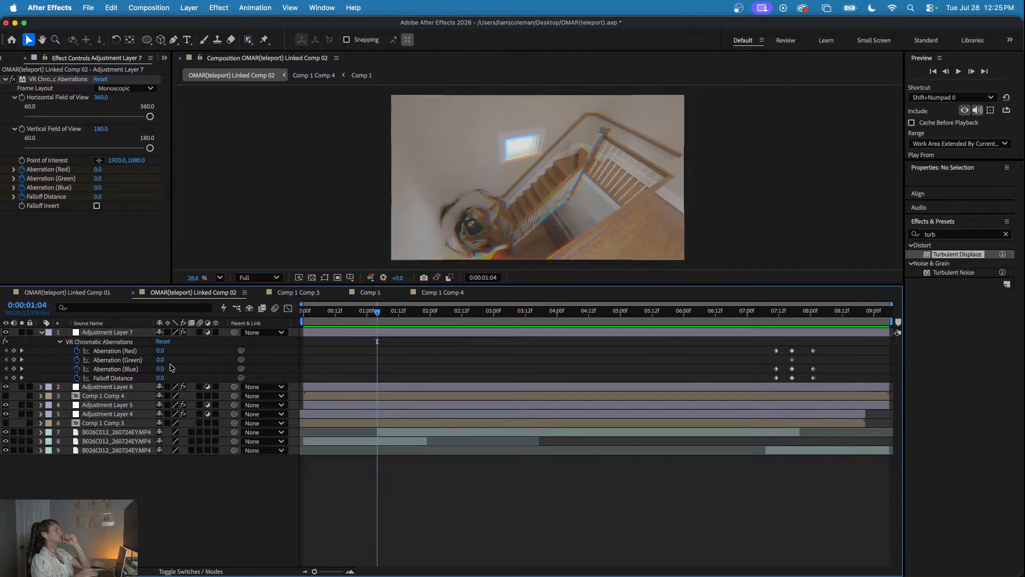
{"action": "right_click", "coordinate": [151, 458]}
{"action": "mouse_move", "coordinate": [213, 425]}
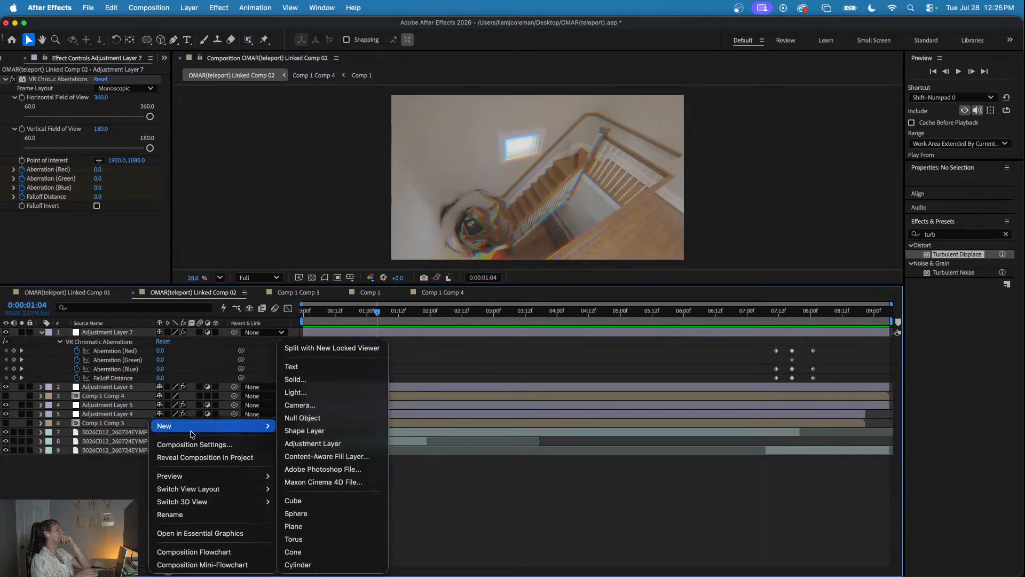
{"action": "left_click", "coordinate": [308, 444]}
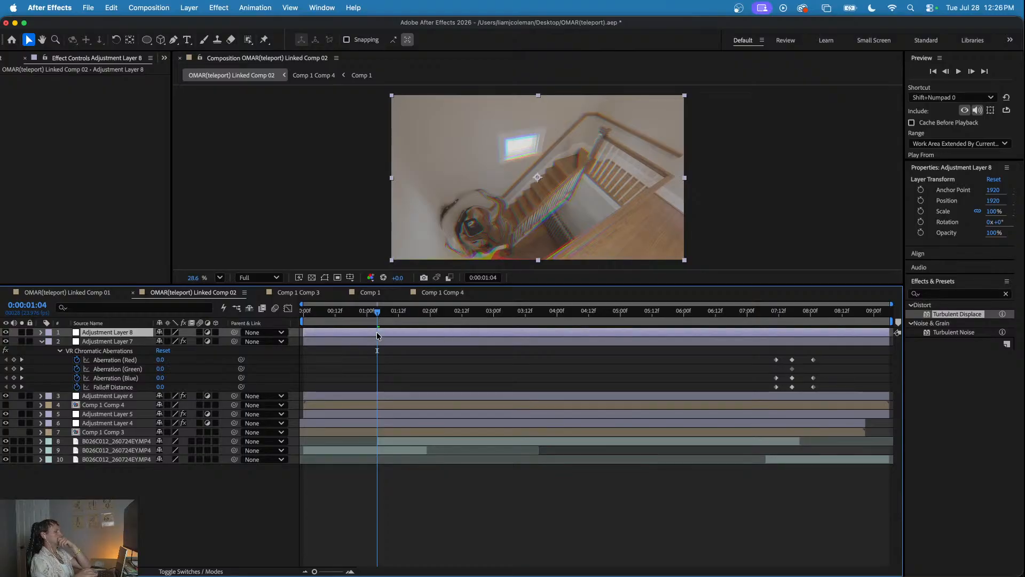
- Try applying the keyframed LJ SHAKE preset from Shake Sauce 2 to the new adjustment layer at 0:00:01:04
{"action": "left_click", "coordinate": [321, 7]}
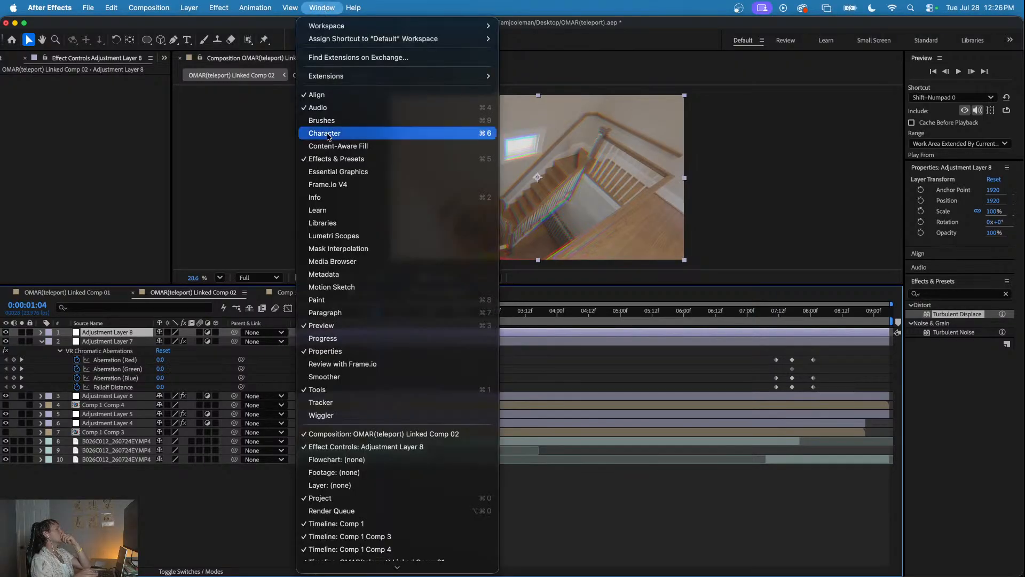
{"action": "mouse_move", "coordinate": [487, 76]}
{"action": "left_click", "coordinate": [529, 89]}
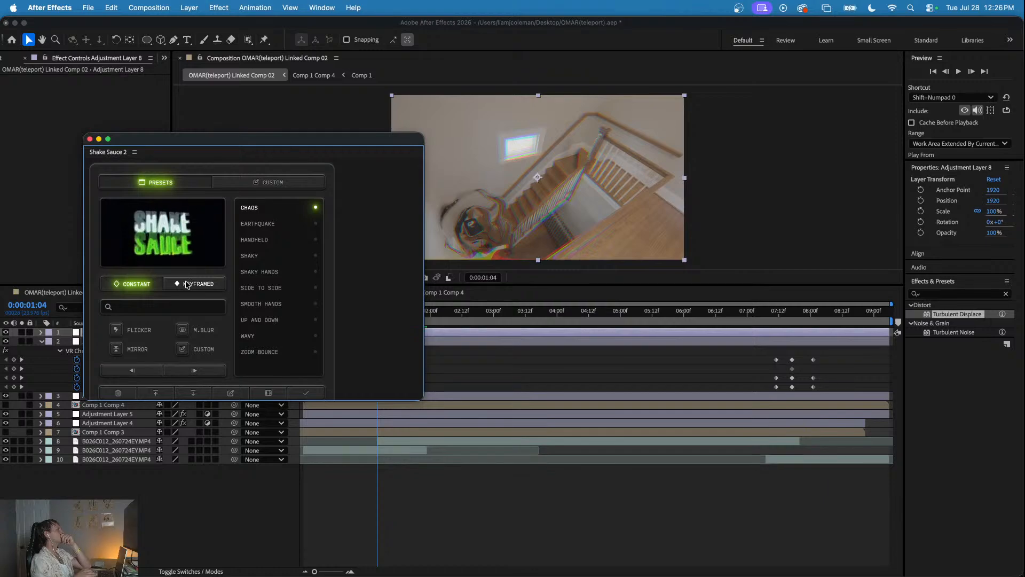
{"action": "left_click", "coordinate": [187, 284]}
{"action": "scroll", "coordinate": [257, 357], "scroll_direction": "down", "scroll_amount": 1}
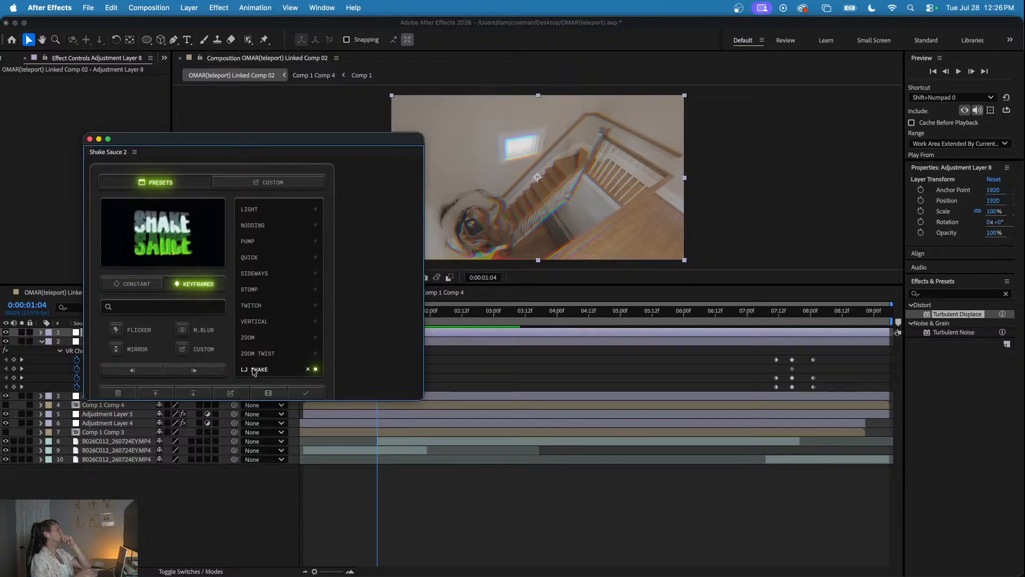
{"action": "left_click", "coordinate": [273, 367]}
- Play back the camera shake on the staircase shot from 0:00:00:19
{"action": "left_click", "coordinate": [436, 311]}
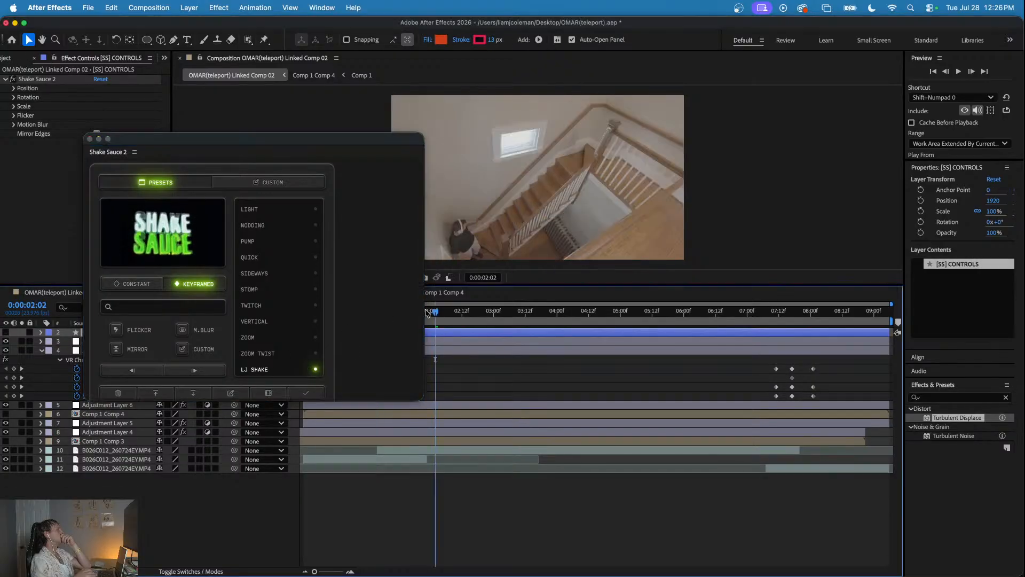
{"action": "left_click_drag", "start_coordinate": [432, 312], "coordinate": [352, 315]}
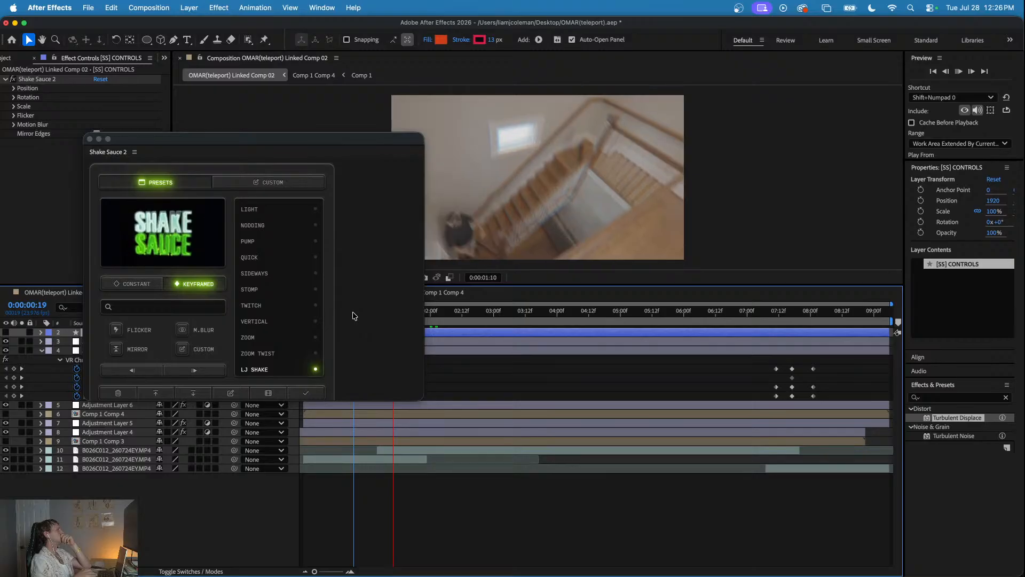
{"action": "key", "text": "space"}
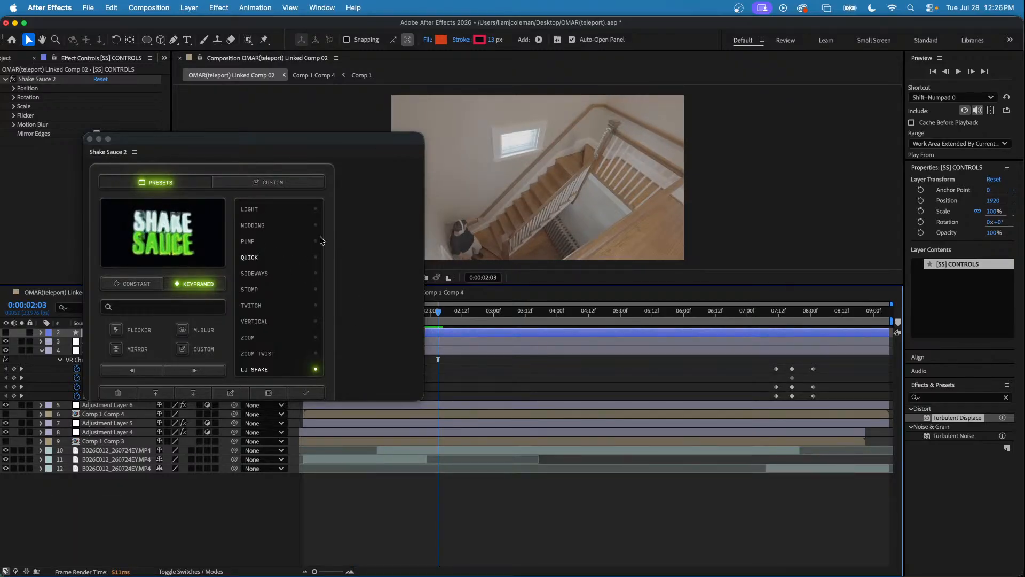
- Try deleting the [SS] CONTROLS layer and undo the deletion
{"action": "left_click_drag", "start_coordinate": [312, 140], "coordinate": [267, 346]}
{"action": "left_click", "coordinate": [376, 334]}
{"action": "key", "text": "Delete"}
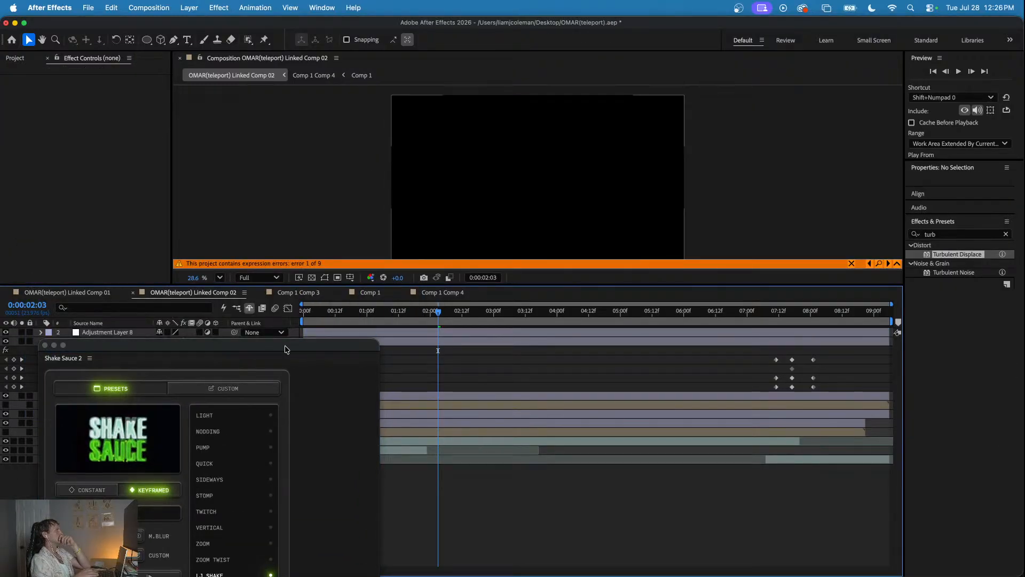
{"action": "left_click_drag", "start_coordinate": [286, 350], "coordinate": [263, 403]}
{"action": "key", "text": "super+z"}
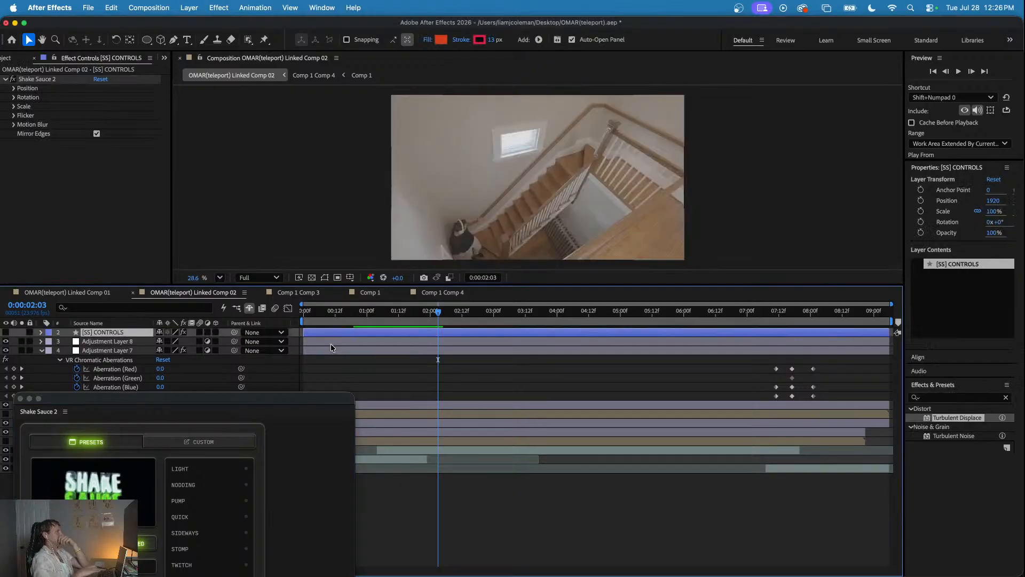
- Replay the shake from 0:00:00:21, undo the LJ SHAKE preset, and clear the Shake Sauce 2 window out of the way
{"action": "mouse_move", "coordinate": [347, 314]}
{"action": "left_mouse_down"}
{"action": "mouse_move", "coordinate": [434, 320]}
{"action": "mouse_move", "coordinate": [359, 326]}
{"action": "left_mouse_up"}
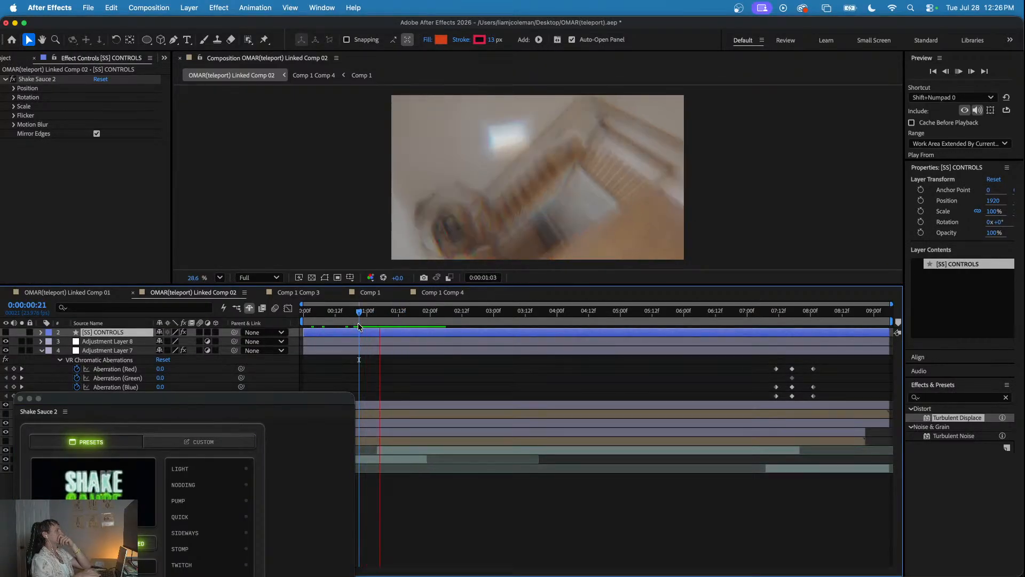
{"action": "key", "text": "space"}
{"action": "key", "text": "super+z"}
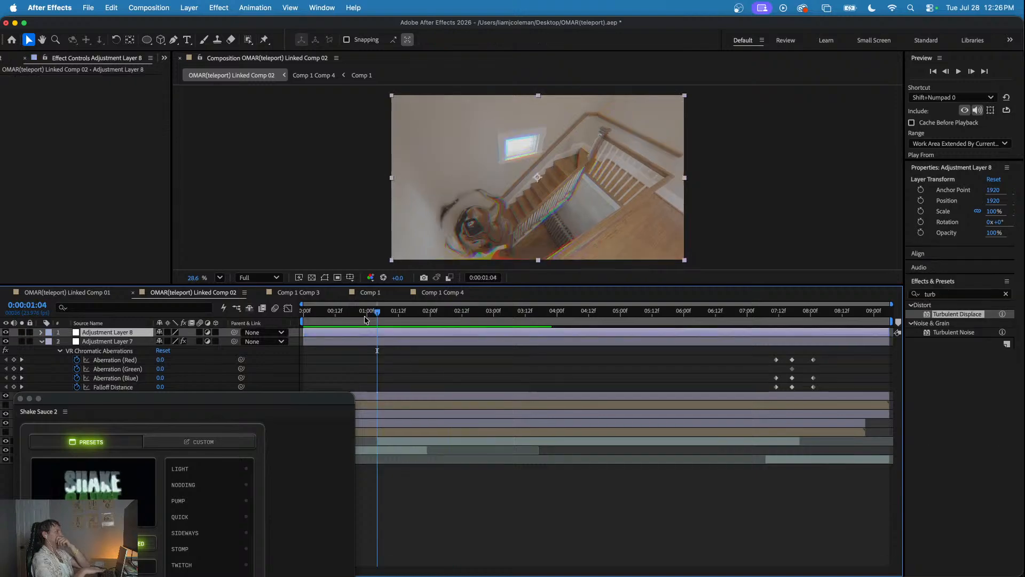
{"action": "mouse_move", "coordinate": [357, 316]}
{"action": "left_mouse_down"}
{"action": "mouse_move", "coordinate": [390, 319]}
{"action": "mouse_move", "coordinate": [373, 319]}
{"action": "left_mouse_up"}
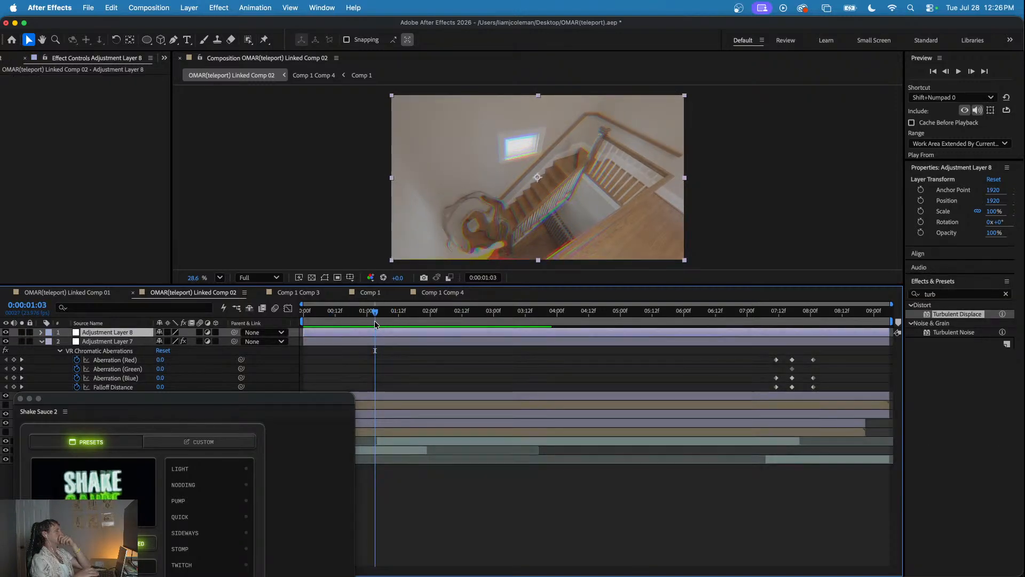
{"action": "left_click_drag", "start_coordinate": [214, 400], "coordinate": [422, 576]}
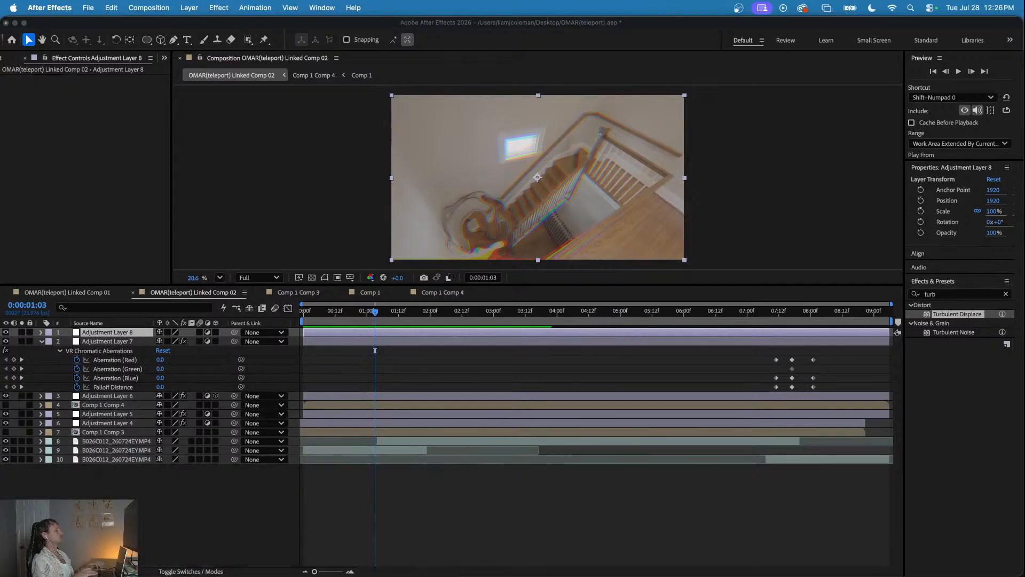
- Add another adjustment layer above all layers and place the playhead on the teleport at 0:00:01:04
{"action": "right_click", "coordinate": [120, 497]}
{"action": "mouse_move", "coordinate": [172, 428]}
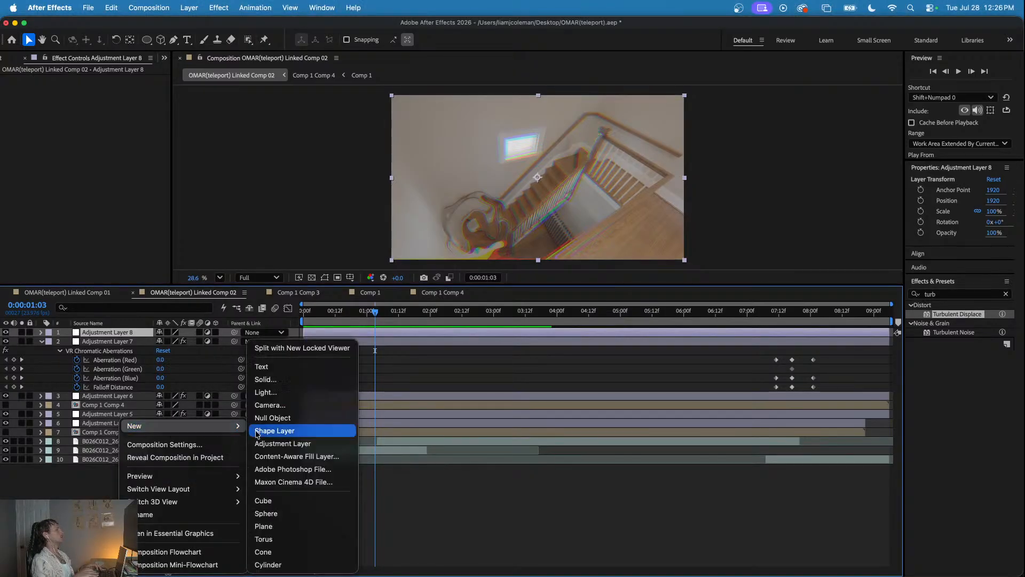
{"action": "left_click", "coordinate": [283, 443]}
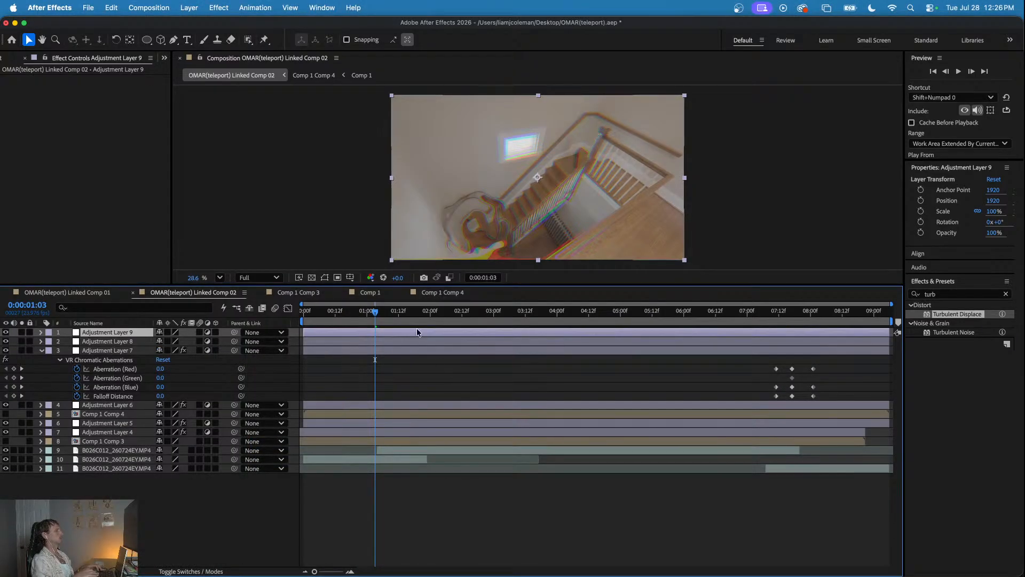
{"action": "mouse_move", "coordinate": [371, 311]}
{"action": "left_mouse_down"}
{"action": "mouse_move", "coordinate": [385, 316]}
{"action": "mouse_move", "coordinate": [377, 319]}
{"action": "left_mouse_up"}
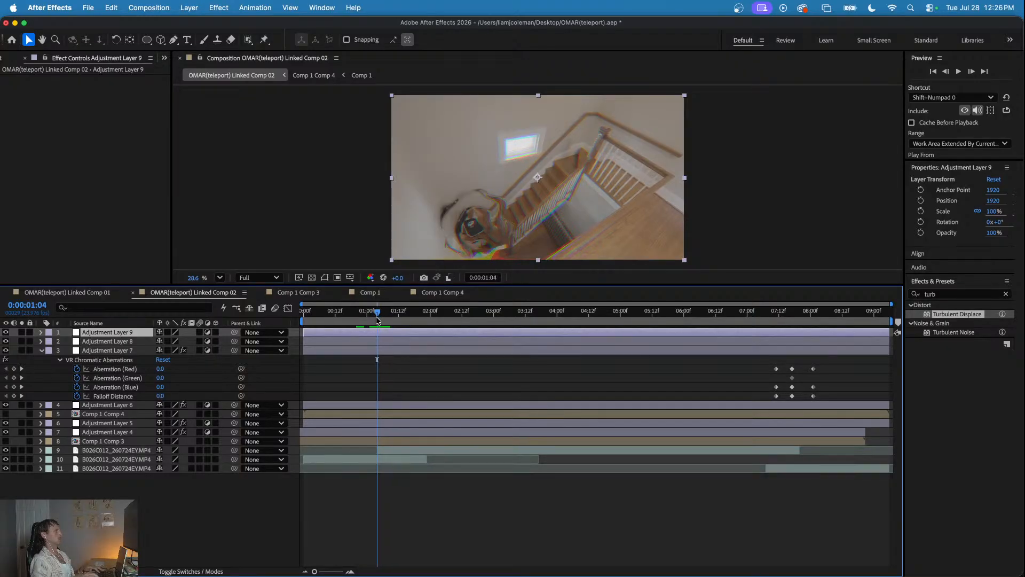
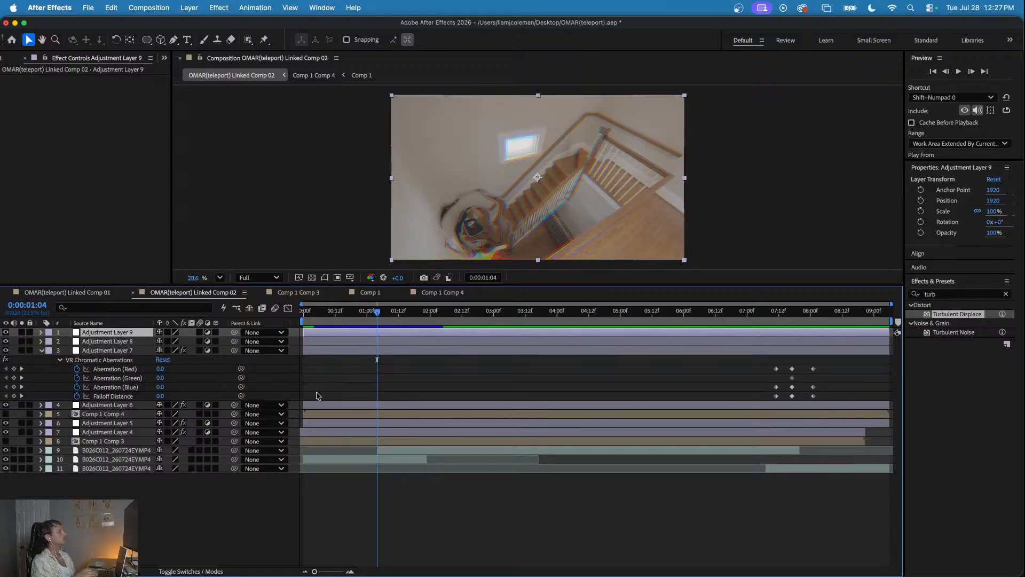
- Select Adjustment Layer 9 and add a Shake Sauce 2 shake above it at 0:00:01:03
{"action": "left_click", "coordinate": [205, 486]}
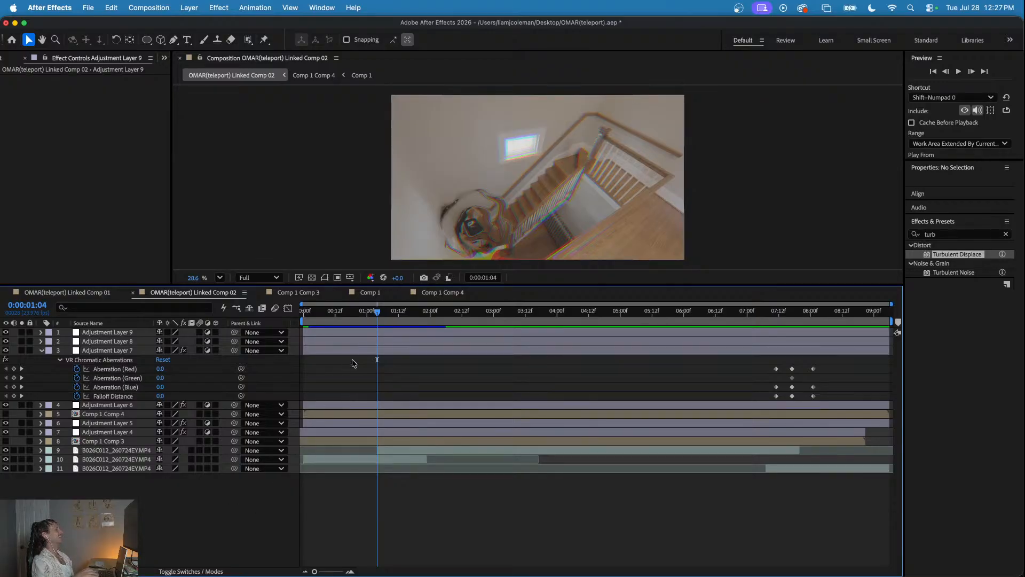
{"action": "left_click", "coordinate": [380, 333]}
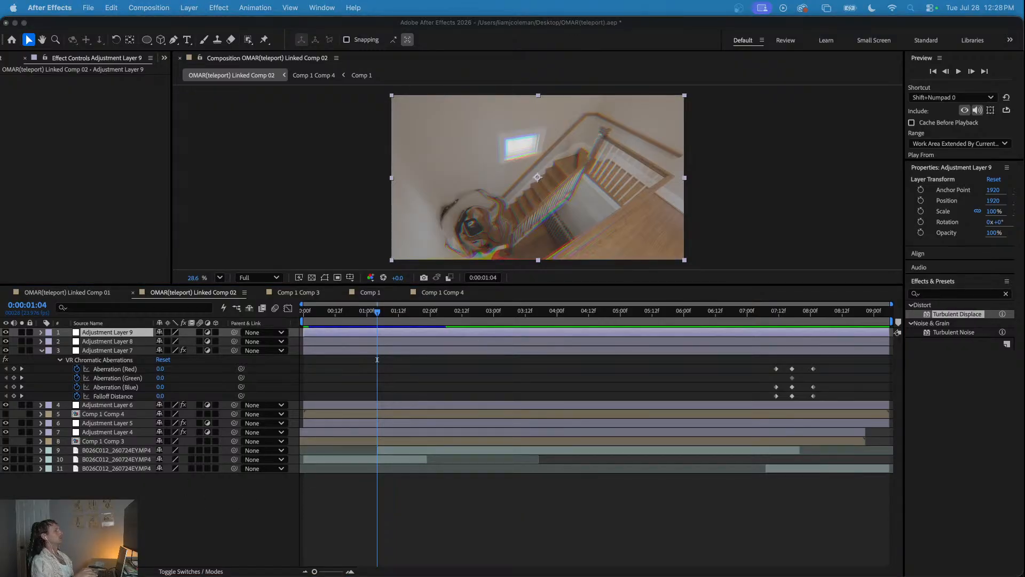
{"action": "left_click_drag", "start_coordinate": [372, 314], "coordinate": [376, 316]}
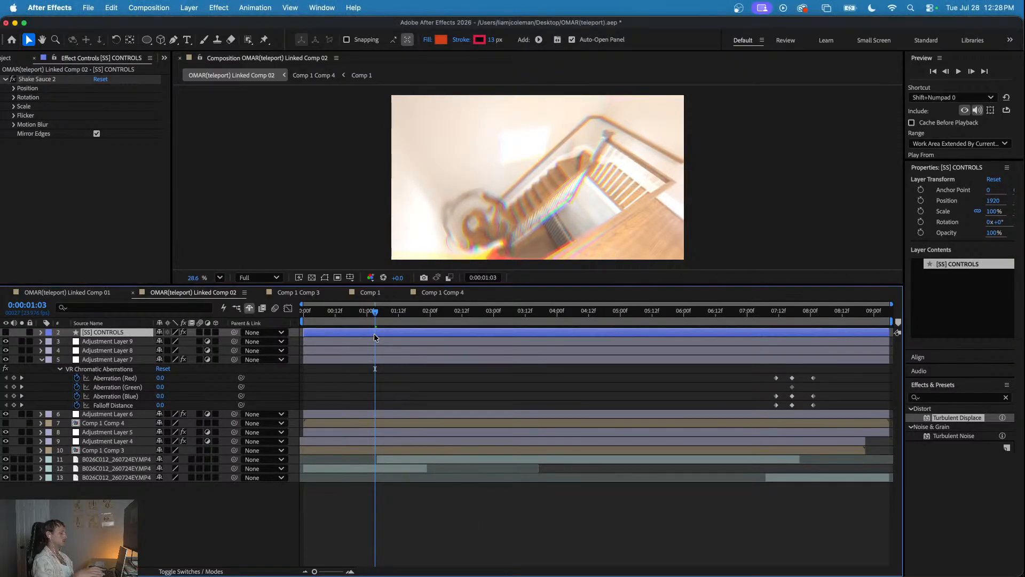
- Shift the Shake Sauce 2 keyframes earlier so the shake starts at 0:00:00:23 and peaks at 0:00:01:02
{"action": "key", "text": "u"}
{"action": "scroll", "coordinate": [368, 340], "scroll_direction": "up", "scroll_amount": 5}
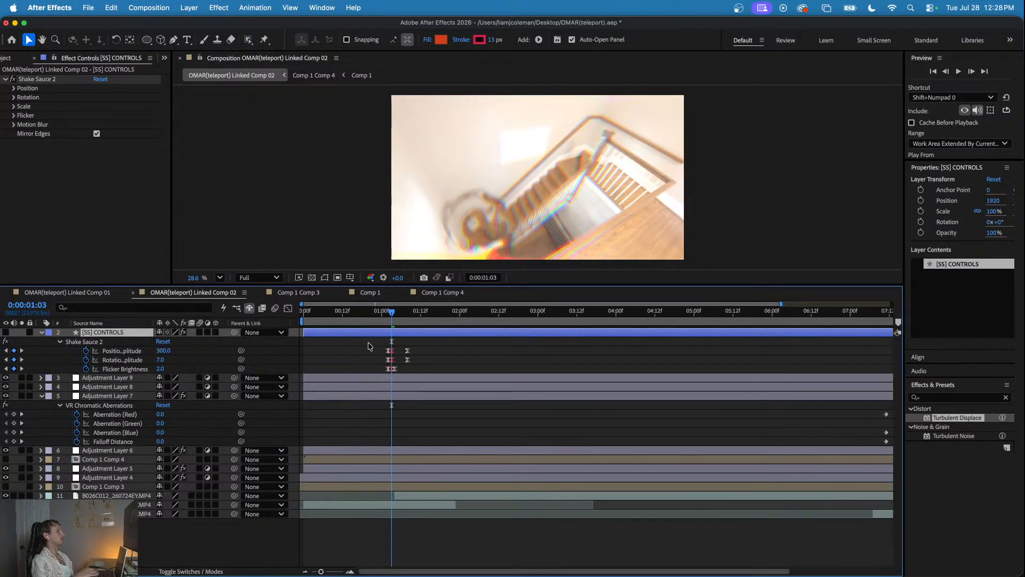
{"action": "left_click_drag", "start_coordinate": [451, 337], "coordinate": [481, 375]}
{"action": "left_click_drag", "start_coordinate": [471, 340], "coordinate": [480, 361]}
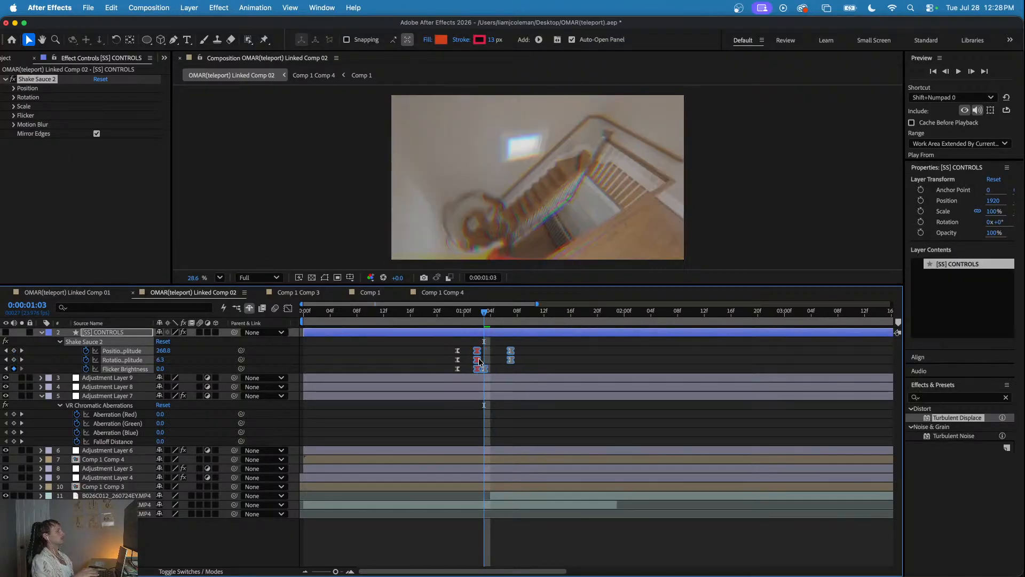
{"action": "left_click_drag", "start_coordinate": [457, 315], "coordinate": [477, 329]}
{"action": "left_click", "coordinate": [497, 342]}
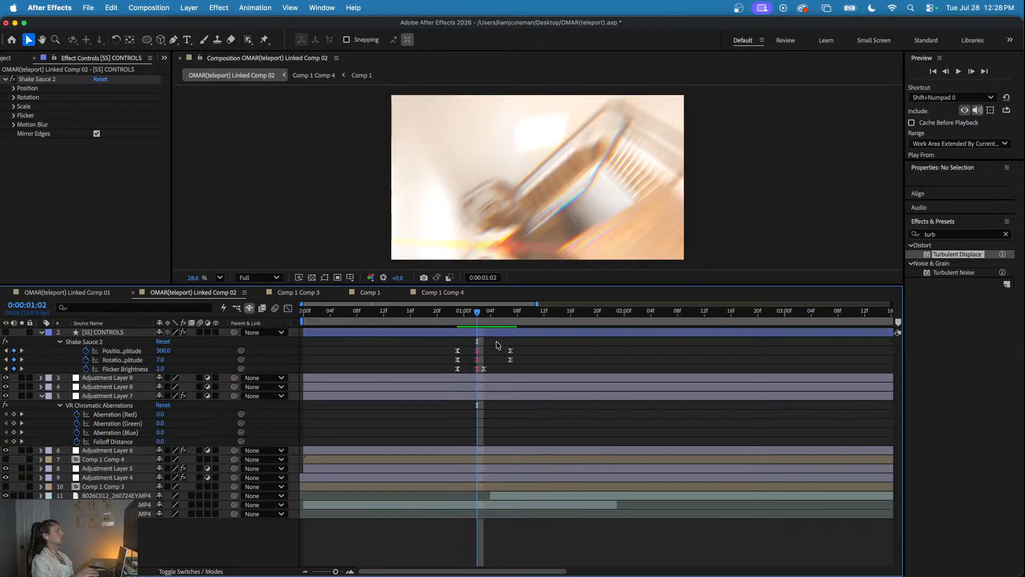
- Set the shake's position amplitude to 133 at its 0:00:01:02 peak and scrub through the shake to check it
{"action": "left_click_drag", "start_coordinate": [162, 350], "coordinate": [72, 351]}
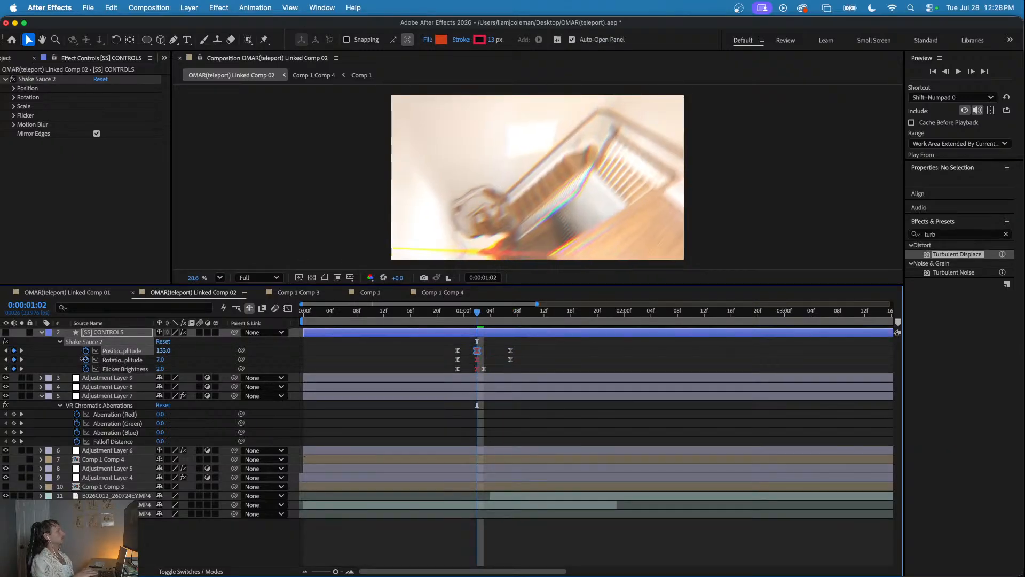
{"action": "left_click", "coordinate": [458, 312]}
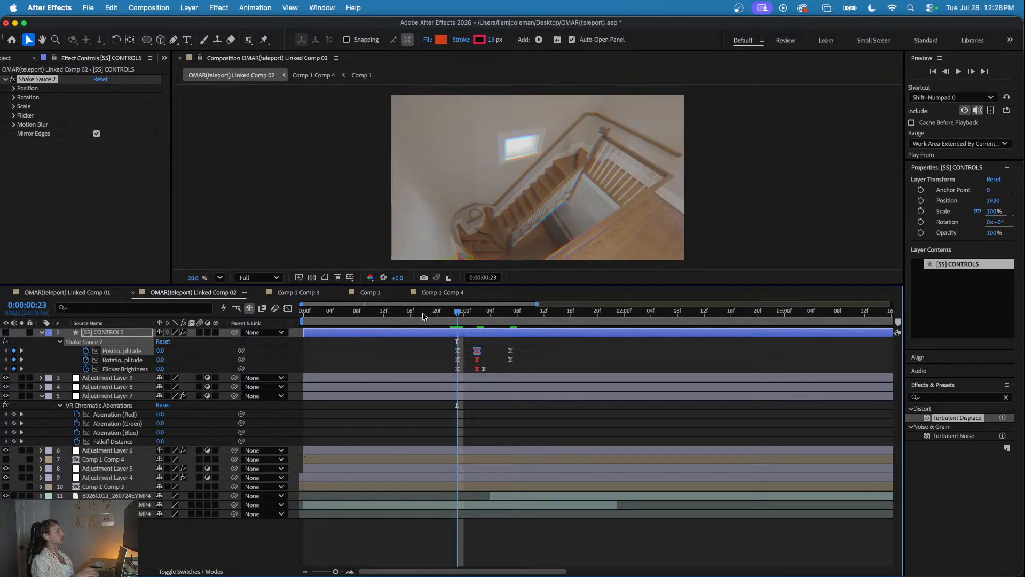
{"action": "left_click_drag", "start_coordinate": [462, 311], "coordinate": [476, 334]}
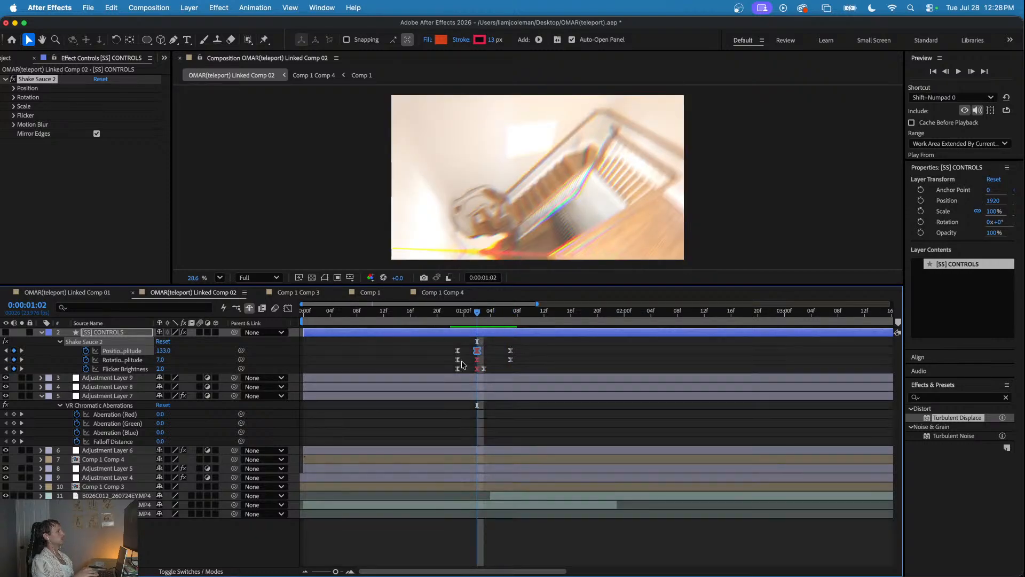
- Examine Adjustment Layers 9, 8 and 7 for chromatic aberration keyframes around the first shake
{"action": "left_click", "coordinate": [472, 378]}
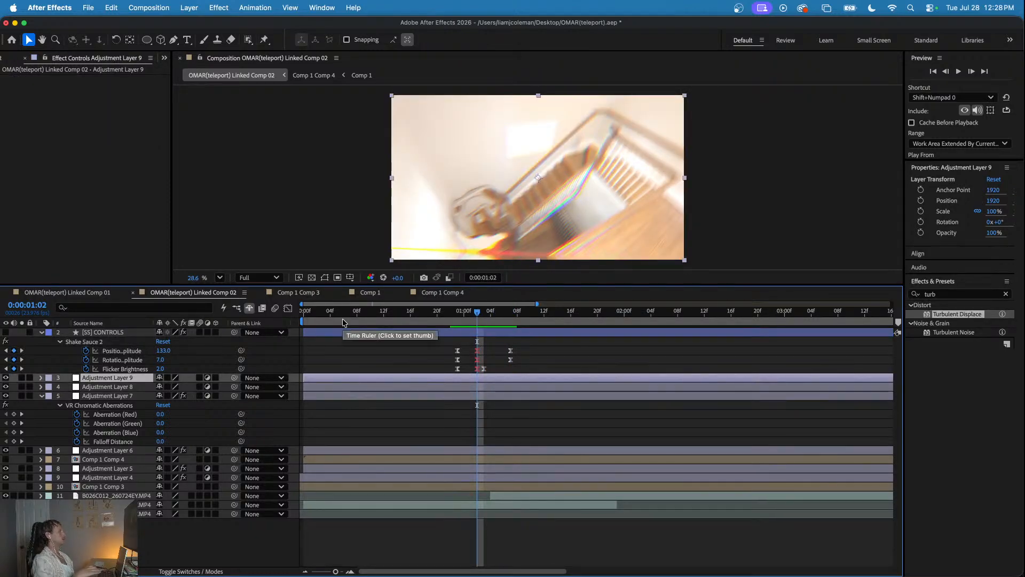
{"action": "left_click", "coordinate": [438, 388]}
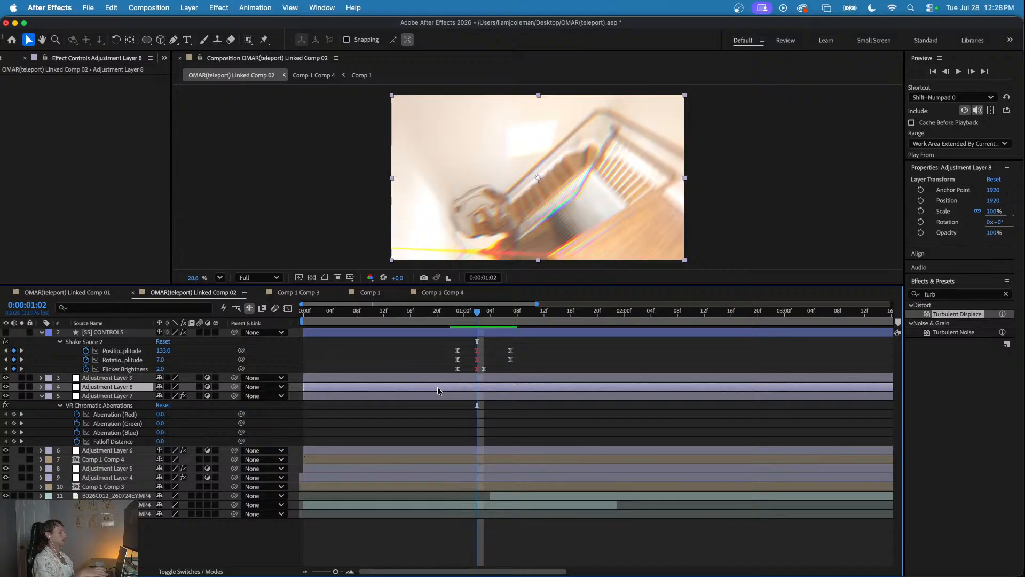
{"action": "left_click", "coordinate": [442, 398]}
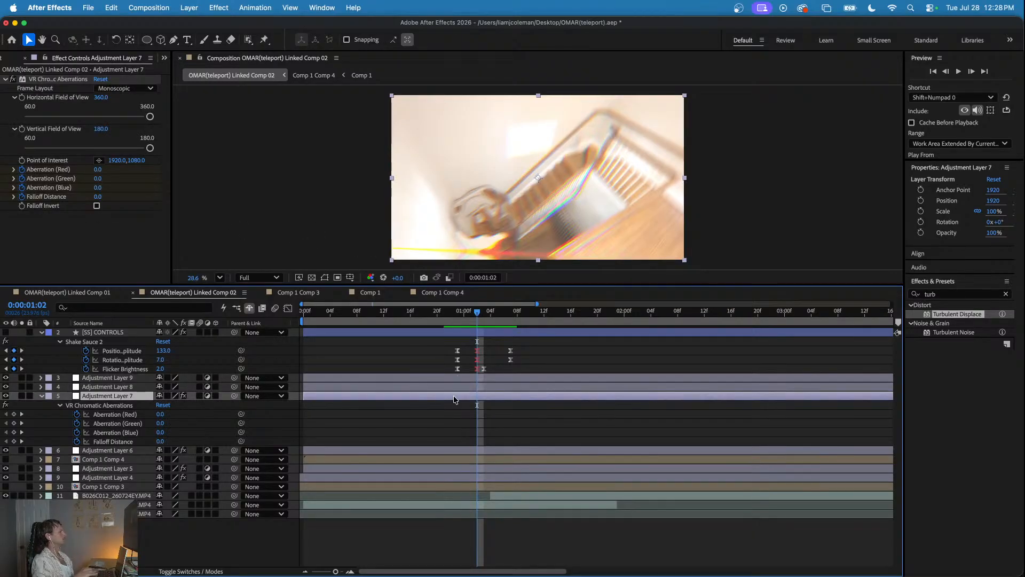
{"action": "key", "text": "u"}
{"action": "key", "text": "u"}
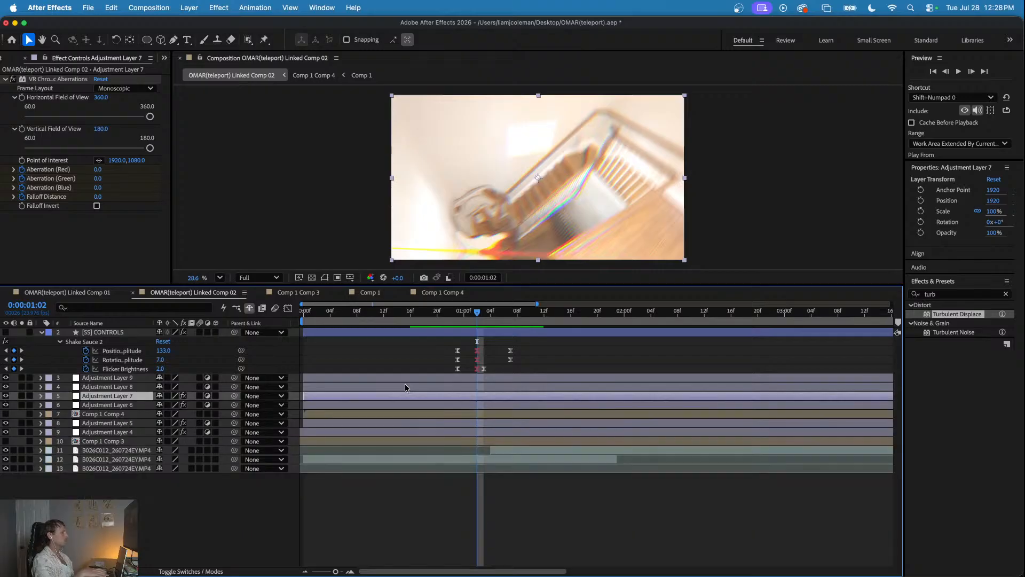
{"action": "key", "text": "minus"}
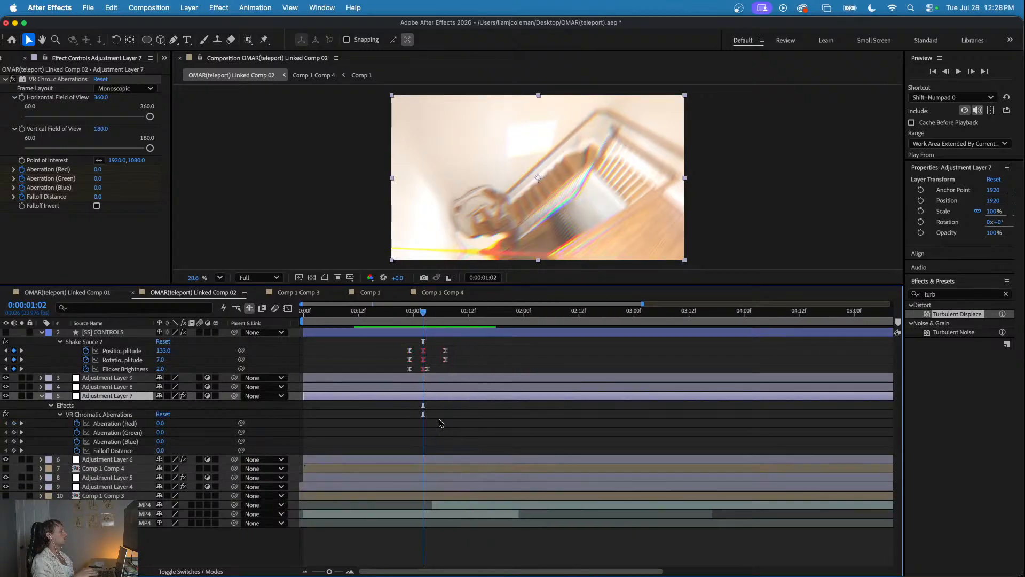
{"action": "mouse_move", "coordinate": [419, 315]}
{"action": "left_mouse_down"}
{"action": "mouse_move", "coordinate": [400, 321]}
{"action": "mouse_move", "coordinate": [416, 323]}
{"action": "mouse_move", "coordinate": [411, 330]}
{"action": "left_mouse_up"}
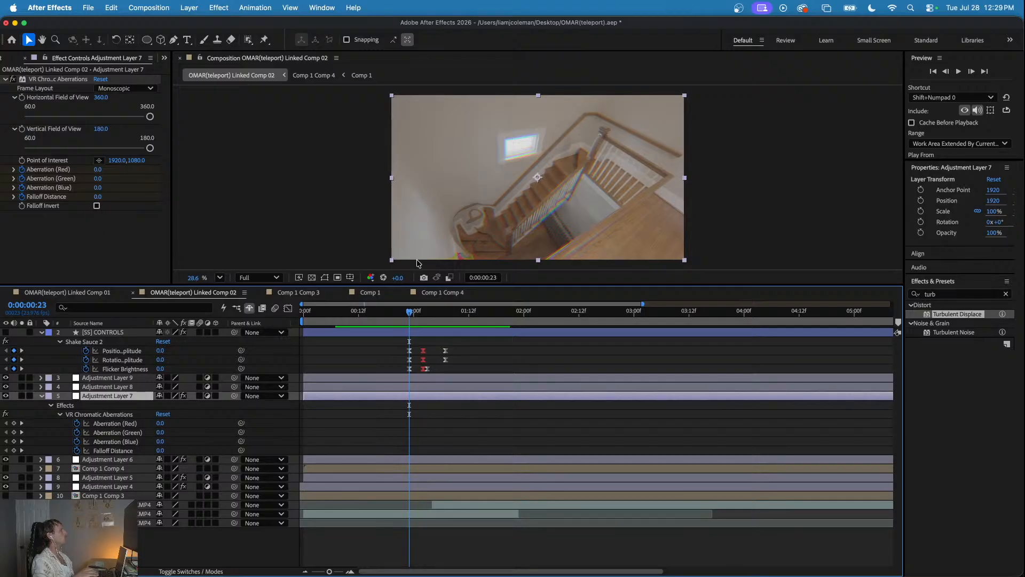
{"action": "key", "text": "Home"}
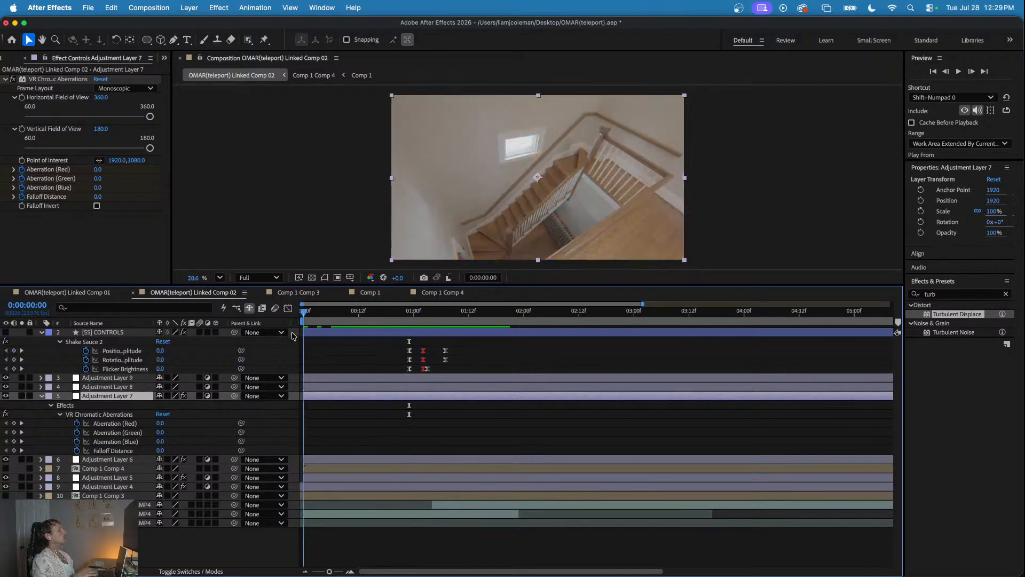
{"action": "scroll", "coordinate": [393, 402], "scroll_direction": "down", "scroll_amount": 5}
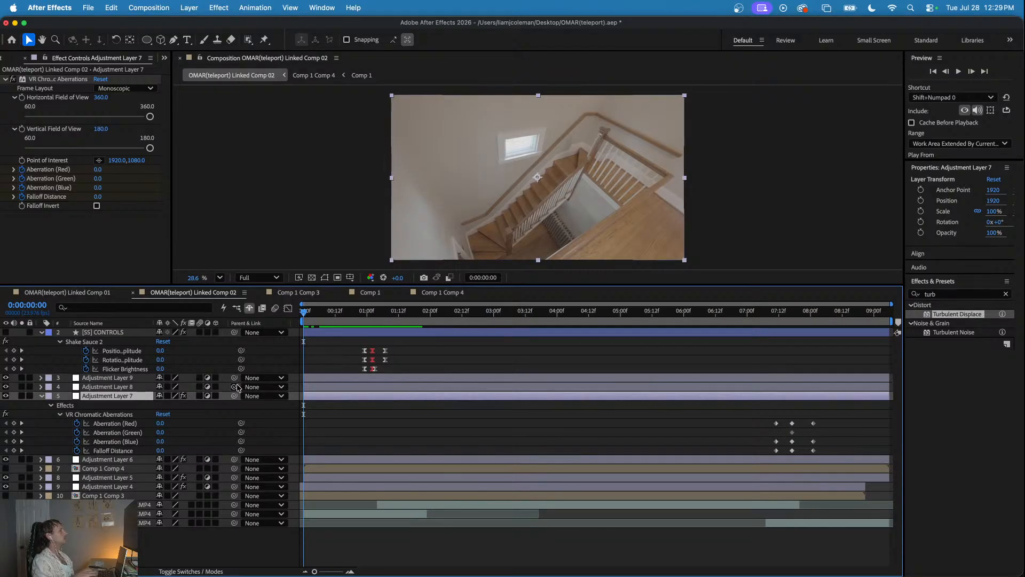
- On Adjustment Layer 5 at 0:00:01:03, set the VR Chromatic Aberrations falloff distance to 7 and red aberration to 5, and preview the result
{"action": "left_click", "coordinate": [329, 476]}
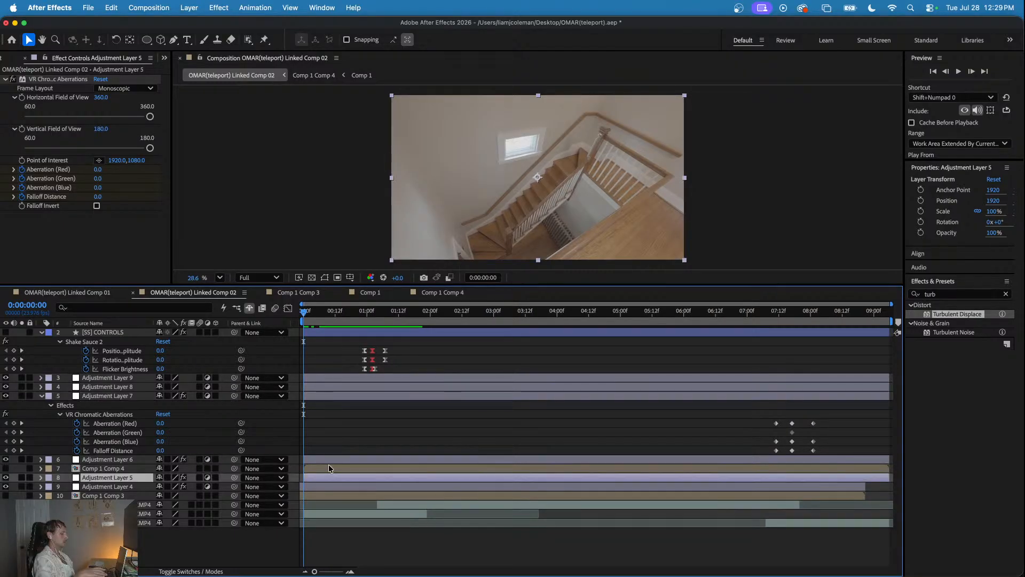
{"action": "key", "text": "u"}
{"action": "left_click", "coordinate": [375, 312]}
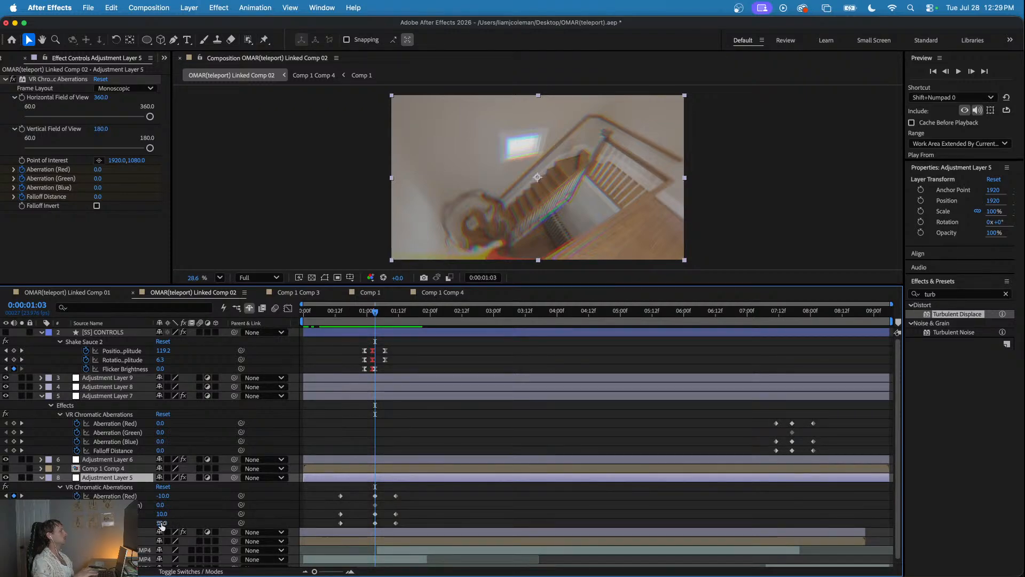
{"action": "left_click_drag", "start_coordinate": [149, 523], "coordinate": [107, 523]}
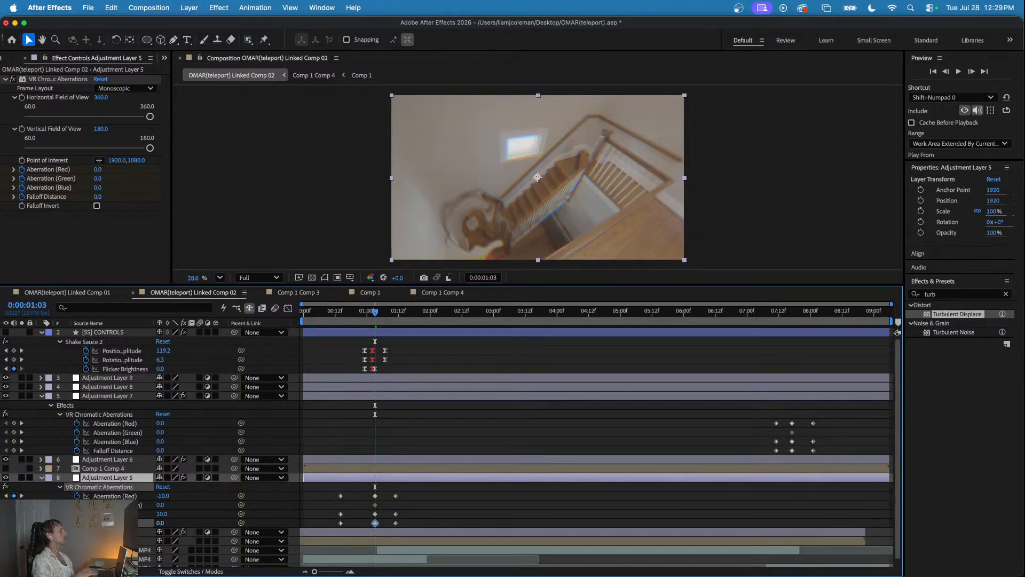
{"action": "left_click", "coordinate": [153, 514]}
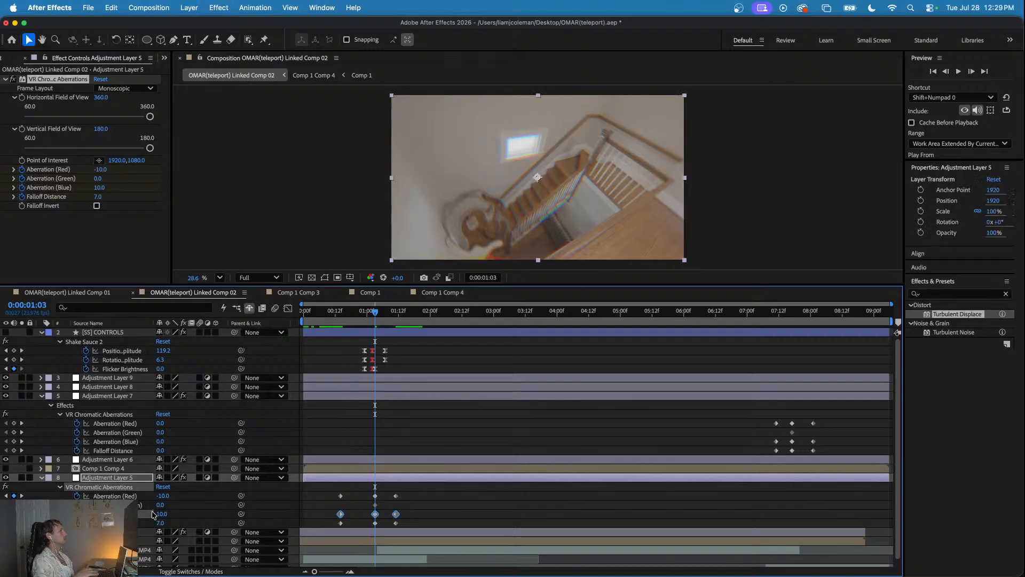
{"action": "left_click_drag", "start_coordinate": [166, 496], "coordinate": [173, 496]}
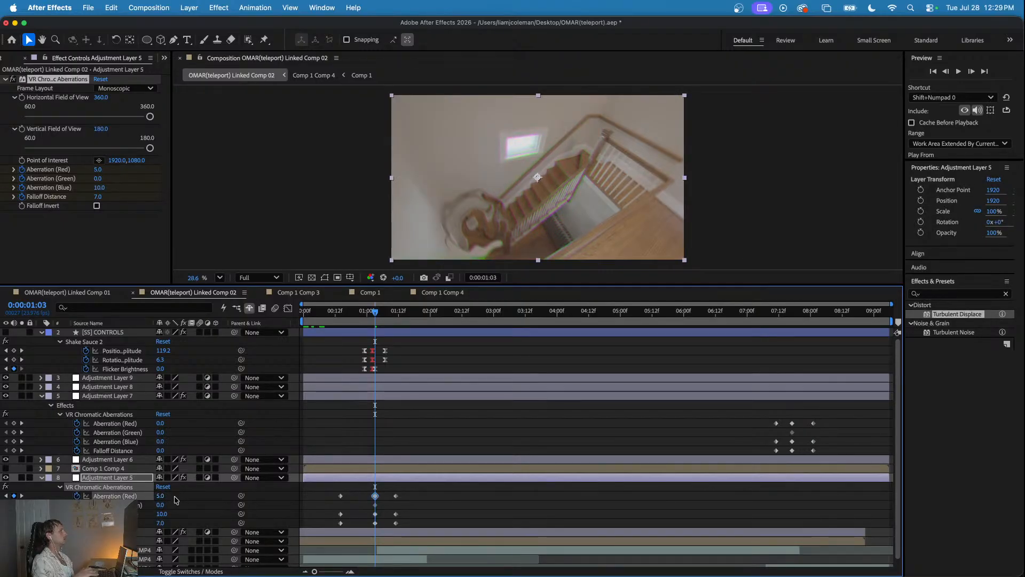
{"action": "left_click", "coordinate": [341, 311]}
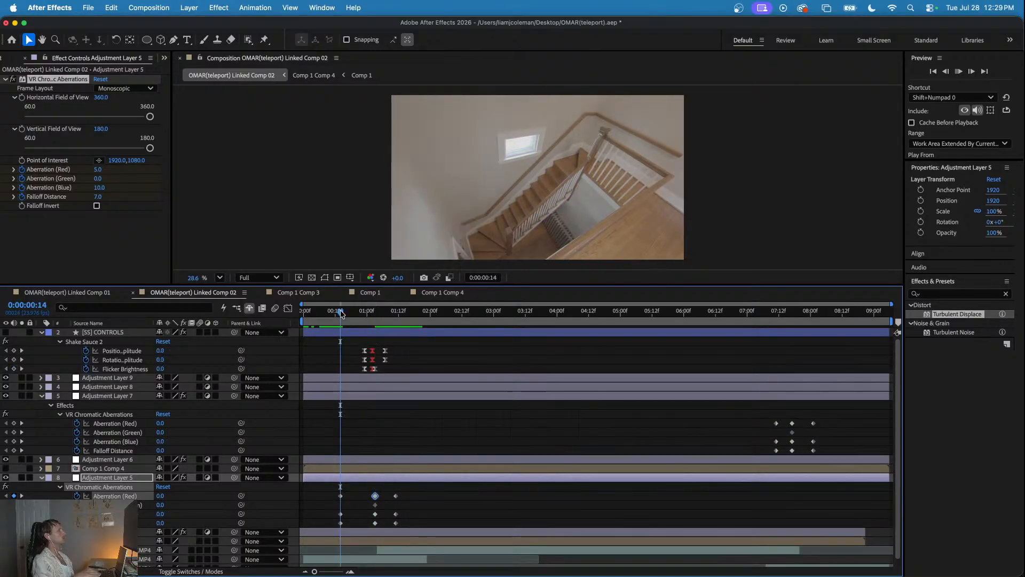
{"action": "key", "text": "space"}
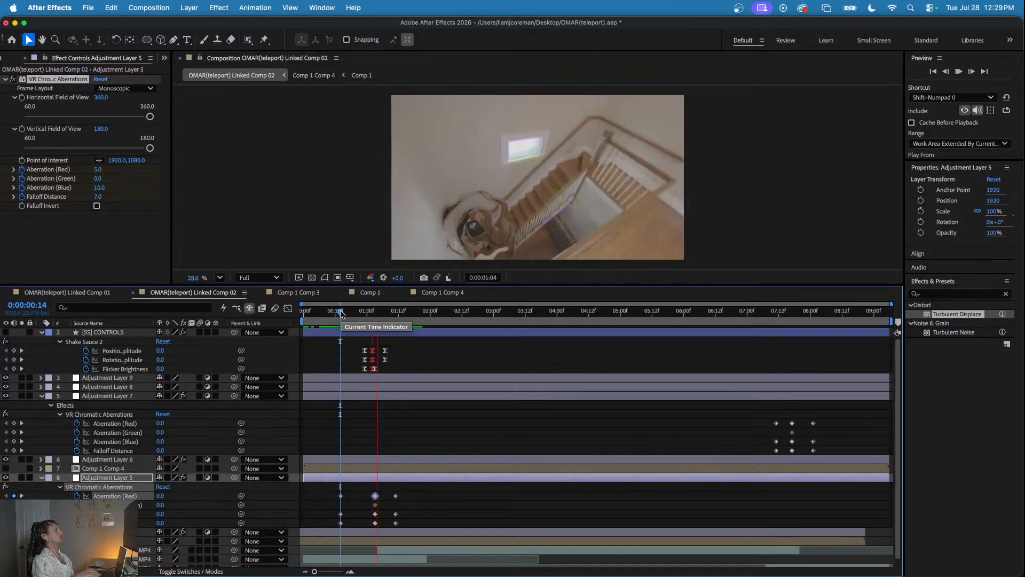
- At 0:00:01:02, set the Shake Sauce 2 position amplitude to 83 and rotation amplitude to 4, and preview the shake
{"action": "left_click", "coordinate": [371, 311]}
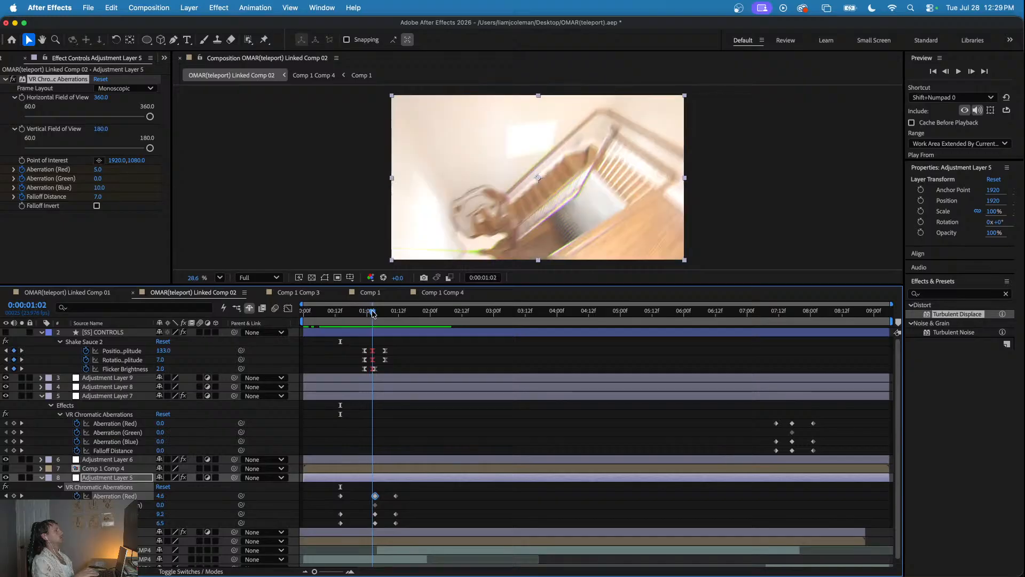
{"action": "key", "text": "equal"}
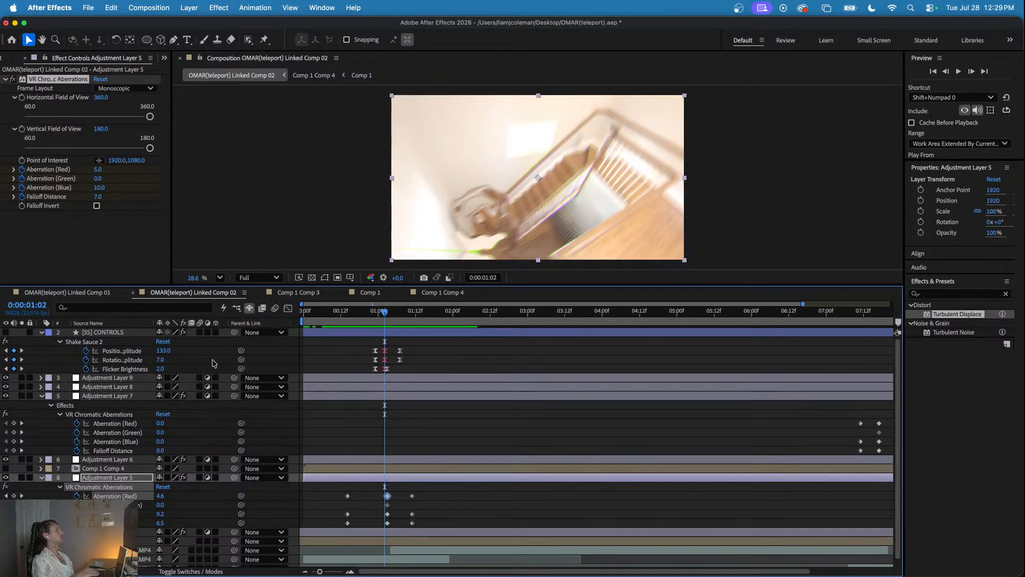
{"action": "mouse_move", "coordinate": [165, 351]}
{"action": "left_mouse_down"}
{"action": "mouse_move", "coordinate": [141, 350]}
{"action": "mouse_move", "coordinate": [157, 362]}
{"action": "left_mouse_up"}
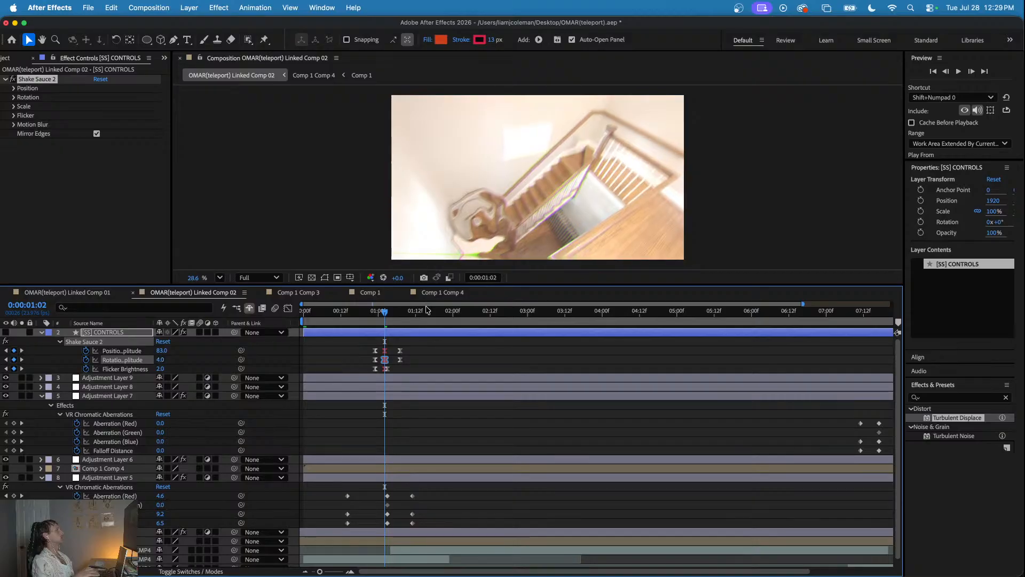
{"action": "left_click_drag", "start_coordinate": [385, 313], "coordinate": [313, 315]}
{"action": "key", "text": "space"}
{"action": "key", "text": "space"}
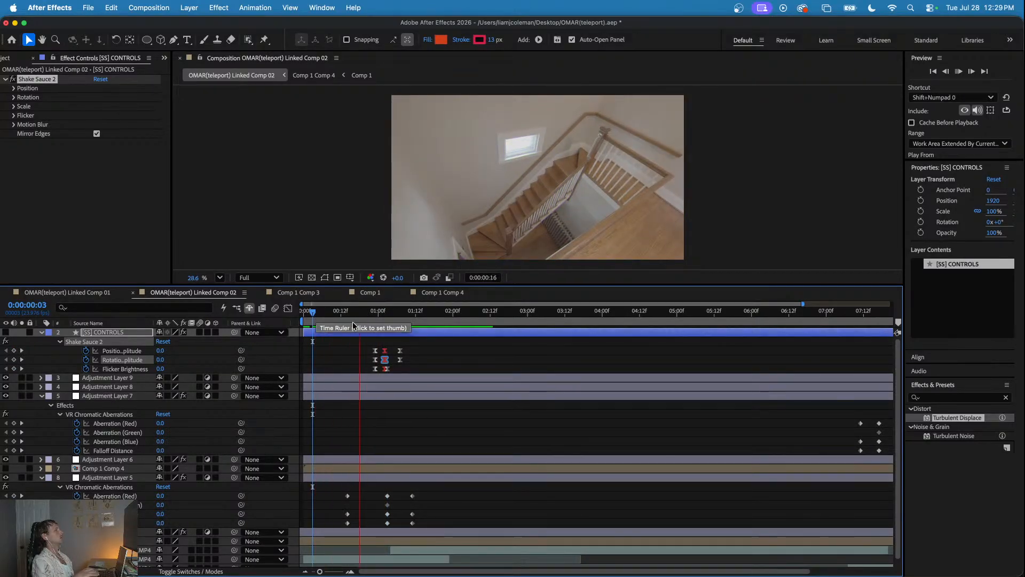
- Copy all the Shake Sauce 2 keyframes to the second teleport, align their peak with 0:00:07:17, and preview it
{"action": "key", "text": "minus"}
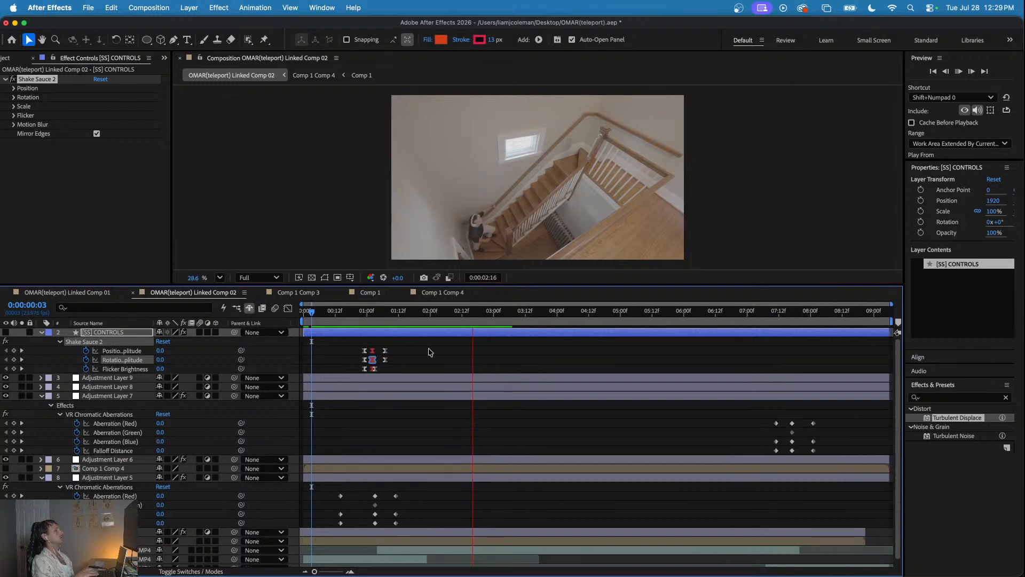
{"action": "left_click", "coordinate": [773, 313]}
{"action": "left_click_drag", "start_coordinate": [773, 314], "coordinate": [792, 314]}
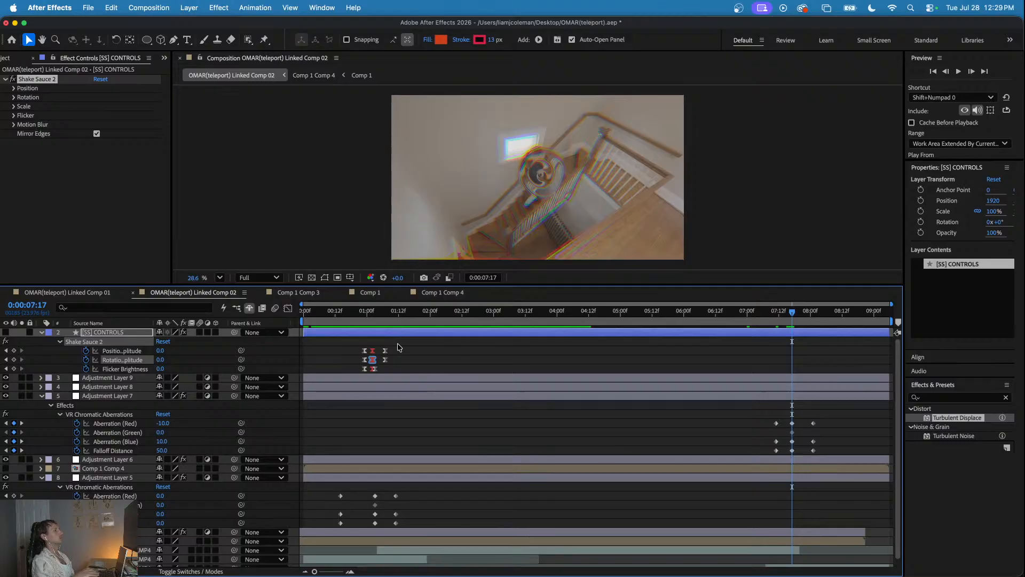
{"action": "left_click_drag", "start_coordinate": [398, 347], "coordinate": [349, 378]}
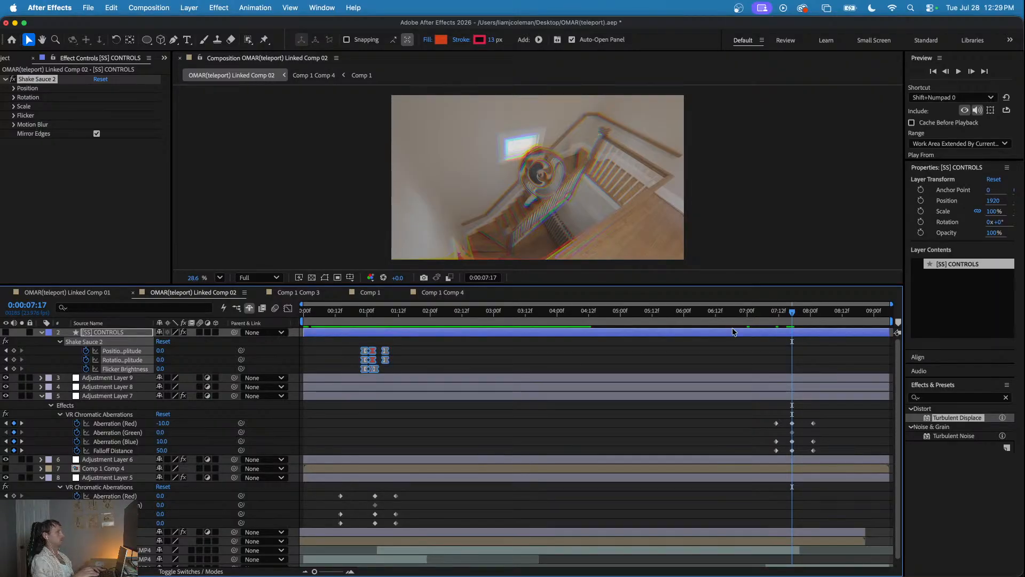
{"action": "key", "text": "super+v"}
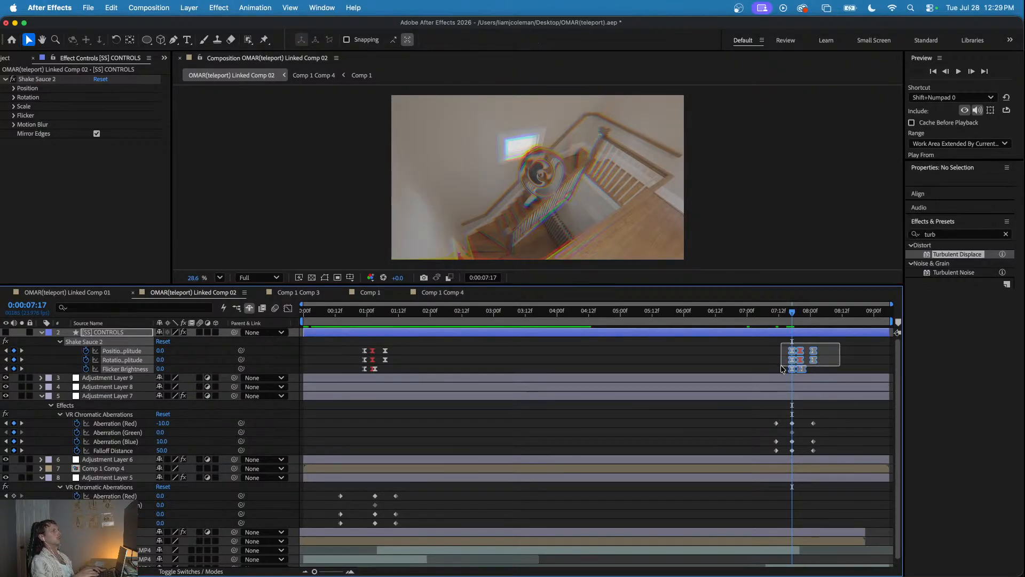
{"action": "left_click_drag", "start_coordinate": [790, 354], "coordinate": [782, 354]}
{"action": "left_click", "coordinate": [767, 313]}
{"action": "key", "text": "space"}
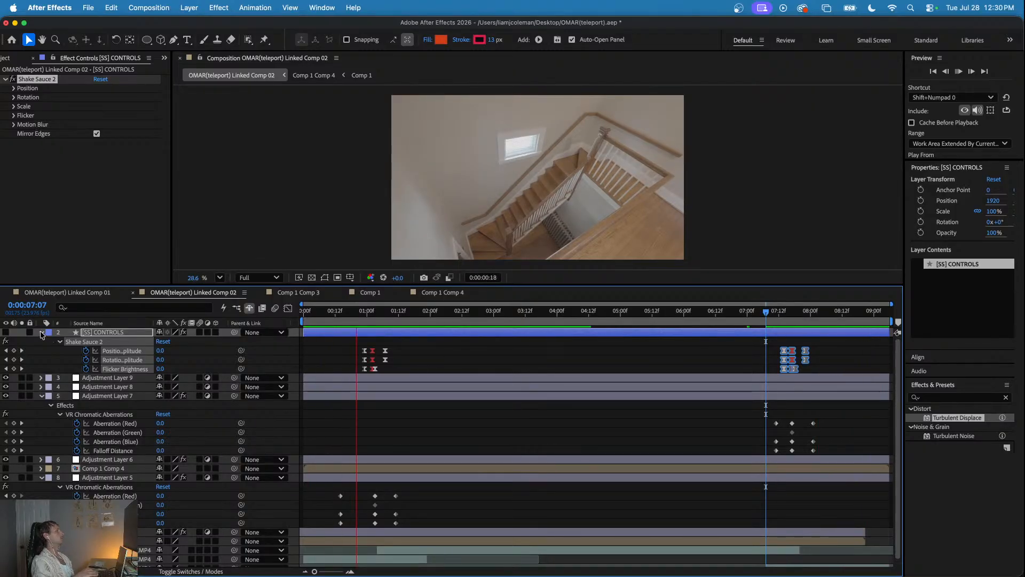
- Collapse the expanded properties of the shake control and adjustment layers, and play the composition from the start
{"action": "left_click", "coordinate": [42, 333]}
{"action": "left_click", "coordinate": [42, 360]}
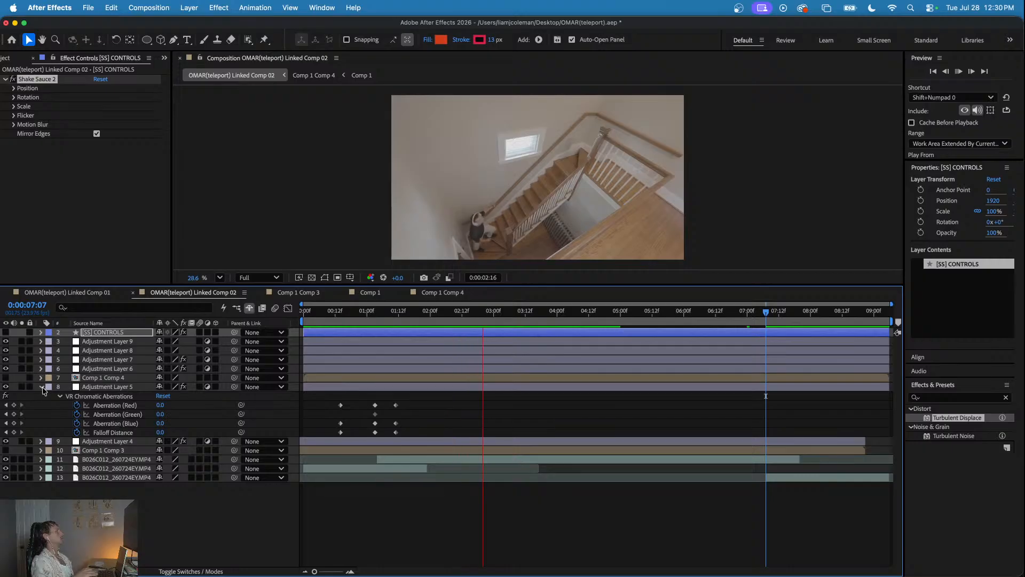
{"action": "left_click", "coordinate": [42, 386]}
{"action": "left_click_drag", "start_coordinate": [336, 315], "coordinate": [254, 316]}
{"action": "key", "text": "space"}
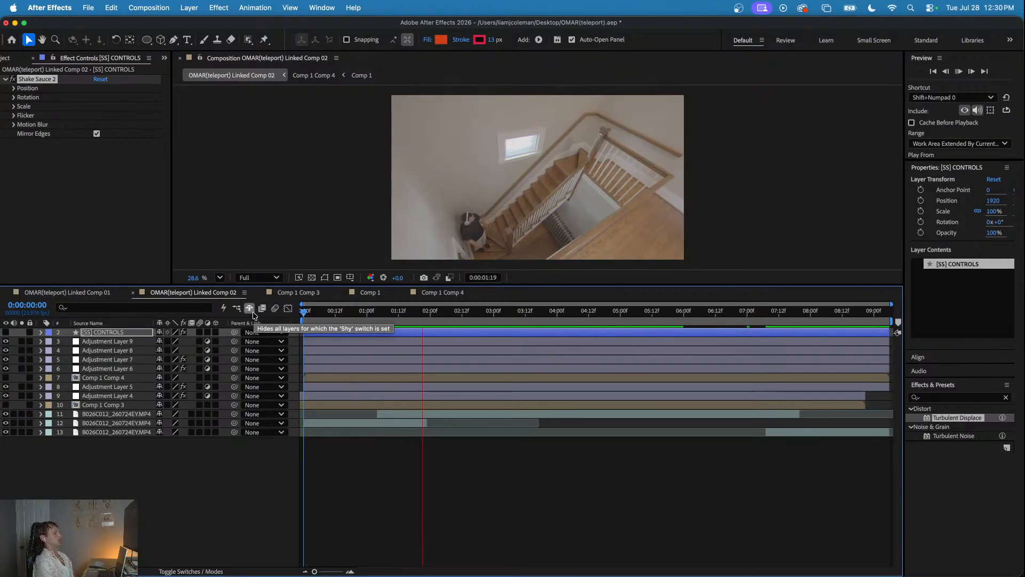
- Play back the composition from the start to review the shake and chromatic aberration
{"action": "key", "text": "space"}
{"action": "key", "text": "space"}
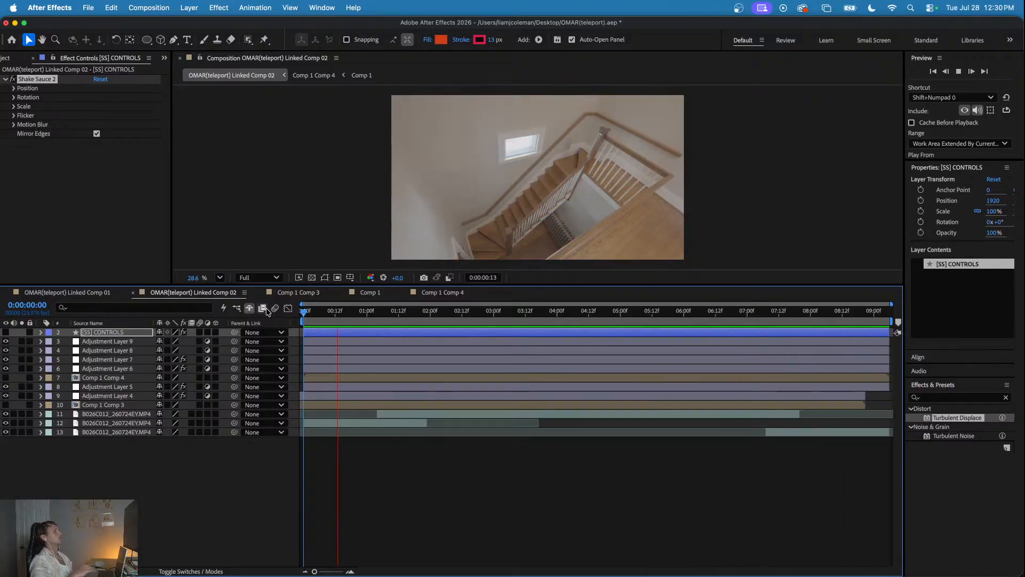
{"action": "key", "text": "space"}
- On Adjustment Layer 7 at 0:00:07:17, set the VR Chromatic Aberrations red to -1 and blue to 2, and preview the result
{"action": "left_click_drag", "start_coordinate": [777, 311], "coordinate": [800, 344]}
{"action": "left_click", "coordinate": [808, 352]}
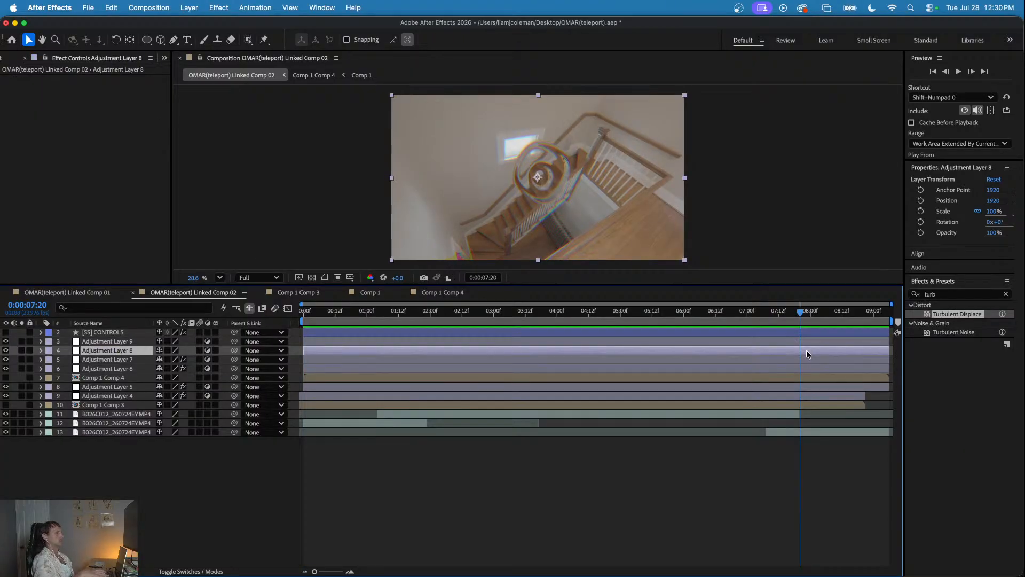
{"action": "left_click", "coordinate": [806, 360]}
{"action": "key", "text": "u"}
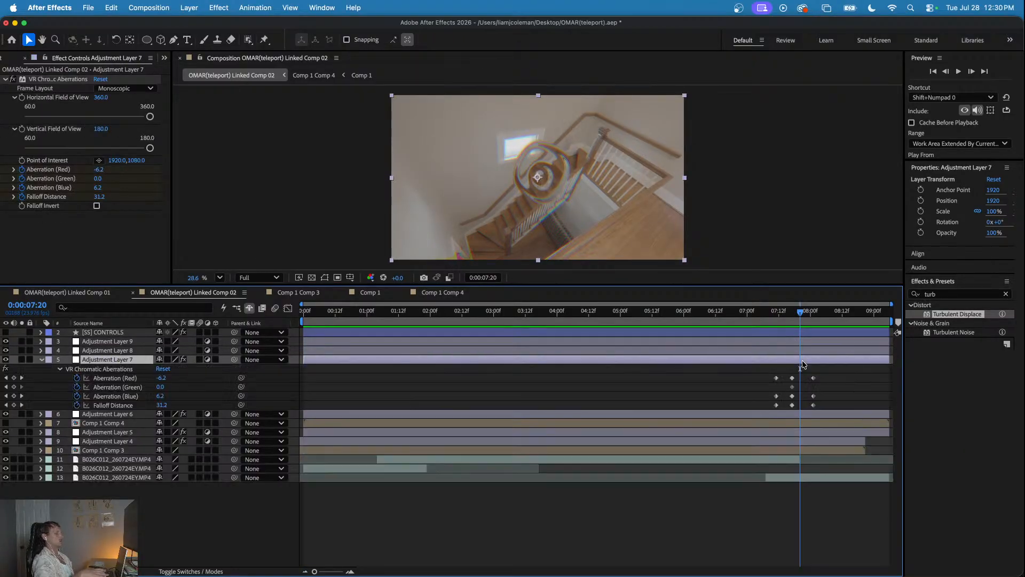
{"action": "left_click_drag", "start_coordinate": [797, 314], "coordinate": [791, 314]}
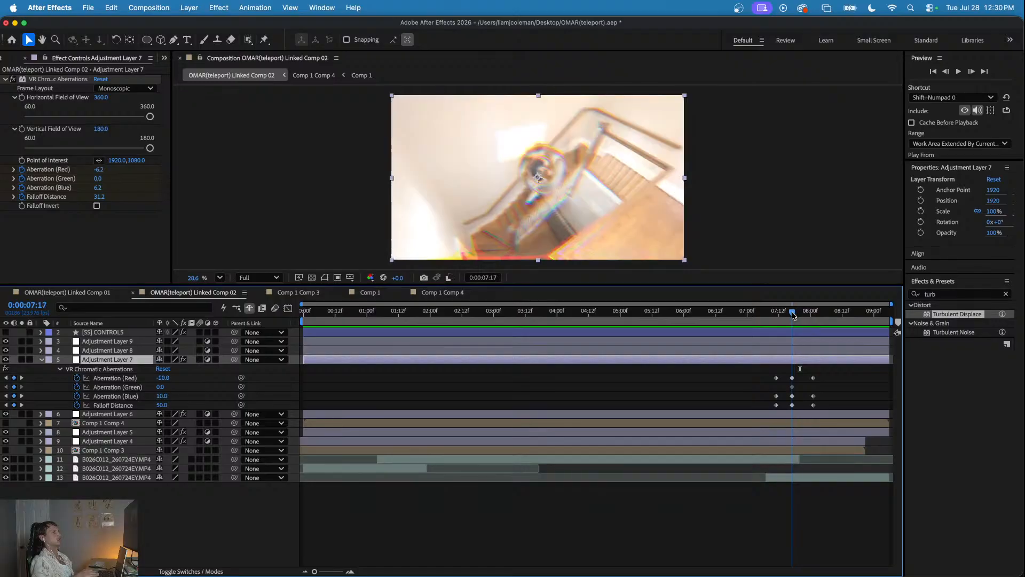
{"action": "mouse_move", "coordinate": [163, 377]}
{"action": "left_mouse_down"}
{"action": "mouse_move", "coordinate": [174, 378]}
{"action": "mouse_move", "coordinate": [158, 396]}
{"action": "left_mouse_up"}
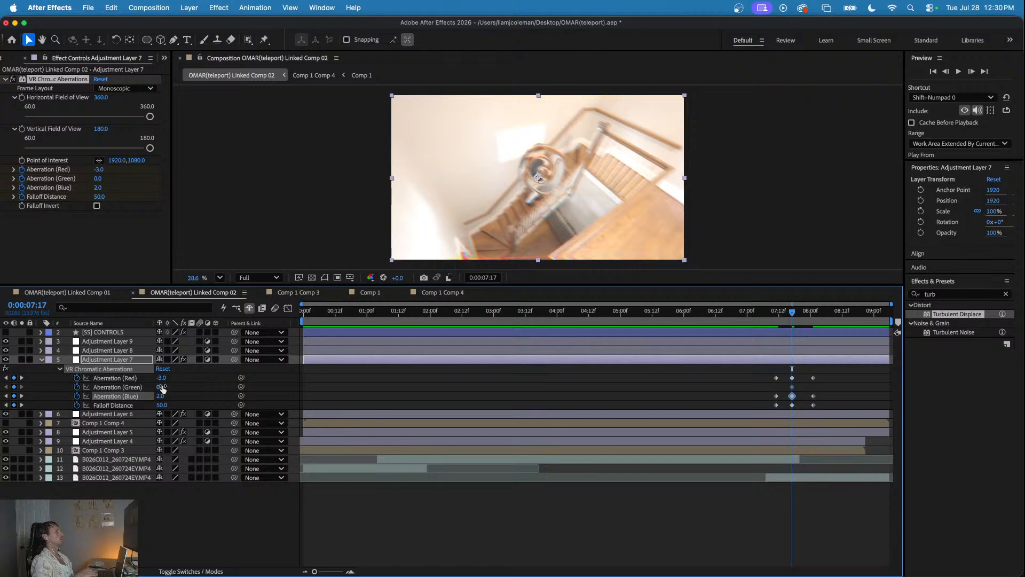
{"action": "left_click_drag", "start_coordinate": [163, 378], "coordinate": [164, 378]}
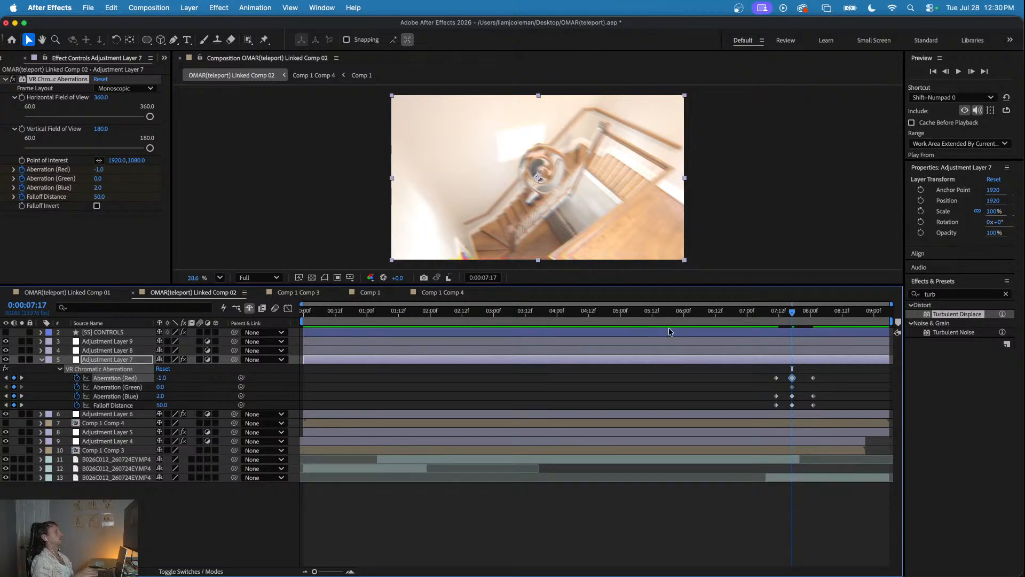
{"action": "key", "text": "space"}
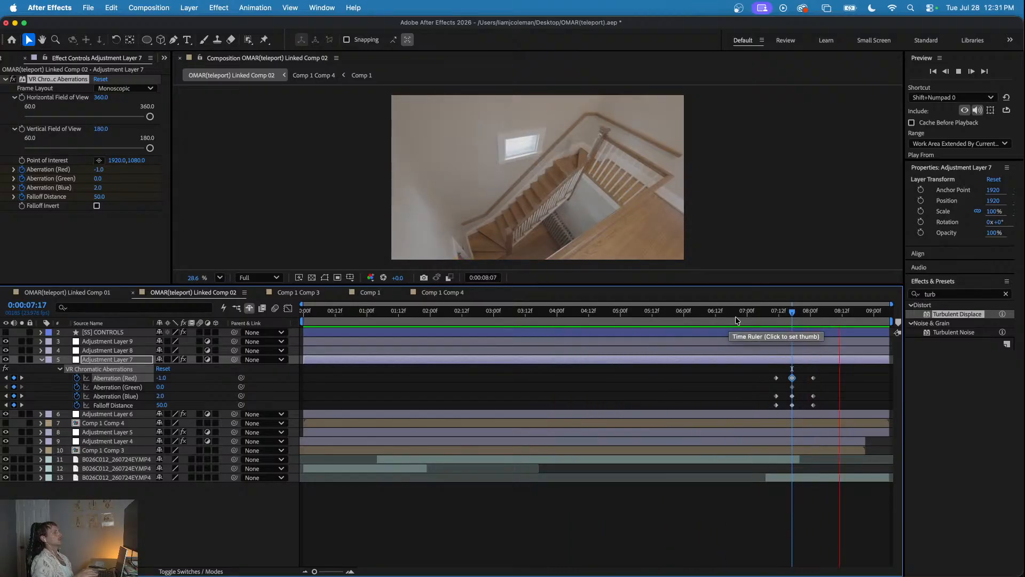
- At 0:00:07:17, toggle the visibility of the layer 11 clip off and on to compare it with the footage underneath
{"action": "left_click", "coordinate": [774, 319]}
{"action": "left_click_drag", "start_coordinate": [773, 319], "coordinate": [792, 335]}
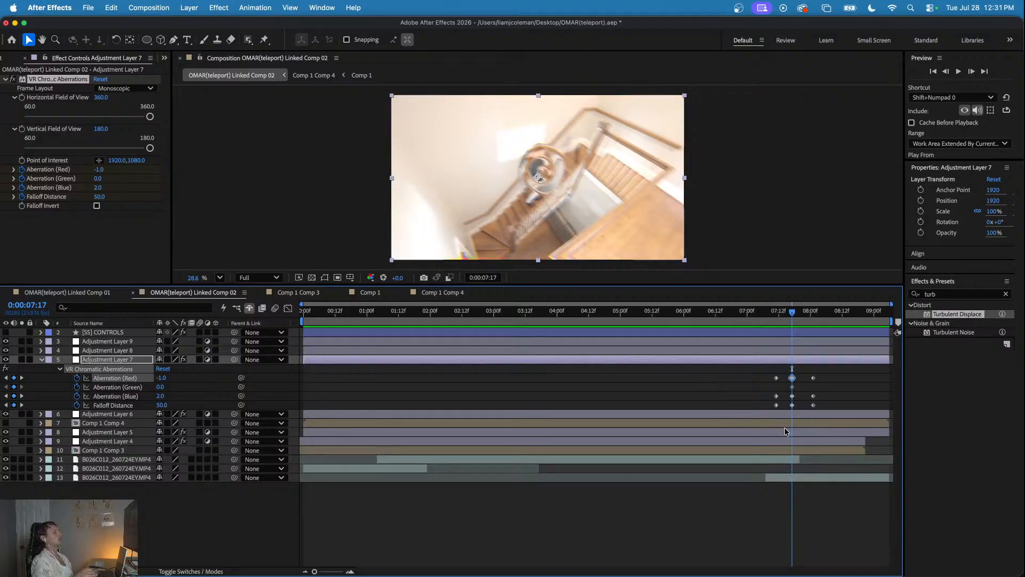
{"action": "left_click", "coordinate": [784, 432]}
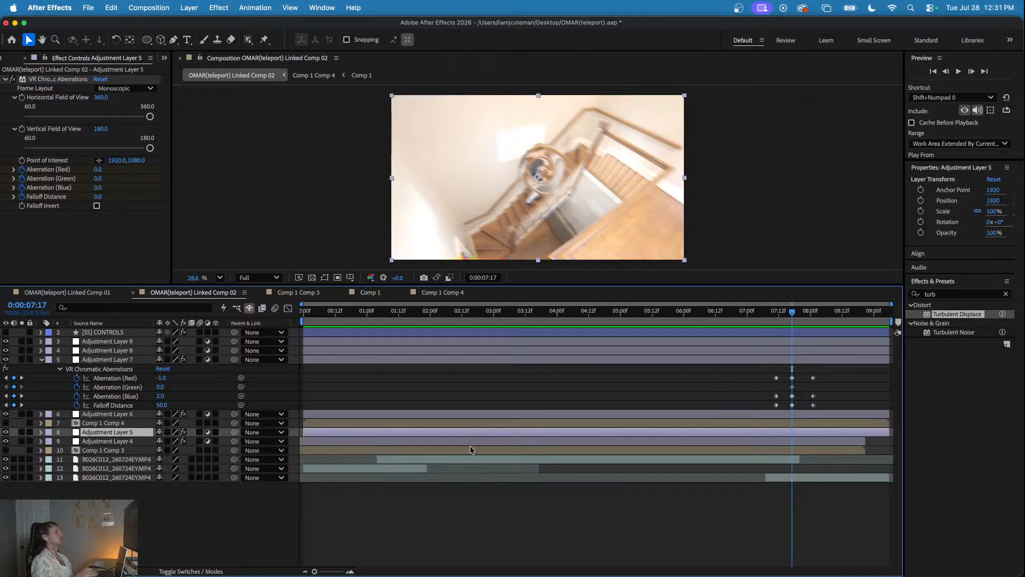
{"action": "left_click", "coordinate": [5, 459]}
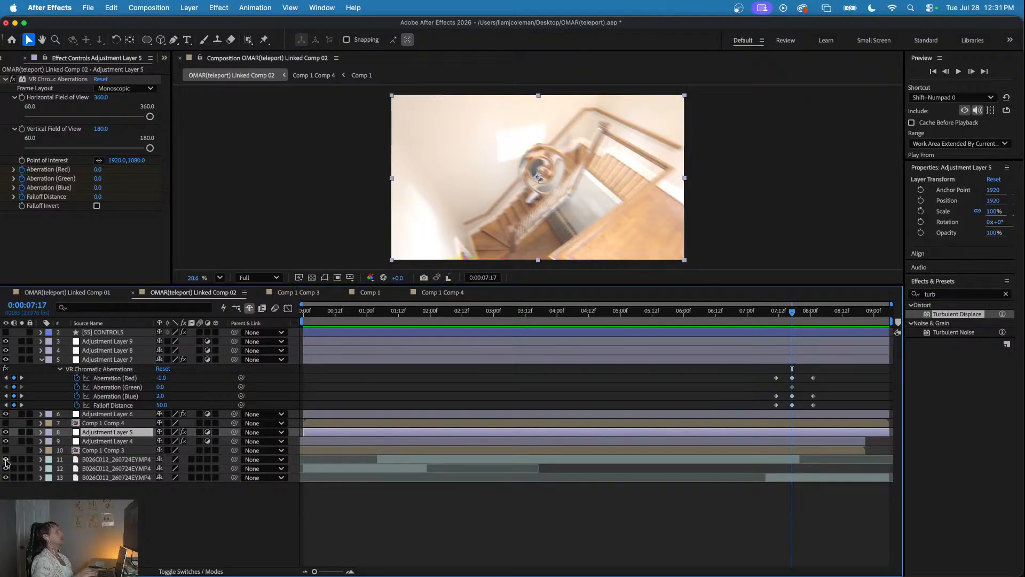
{"action": "left_click", "coordinate": [5, 460]}
{"action": "left_click", "coordinate": [6, 460]}
{"action": "left_click", "coordinate": [6, 460]}
- Fade out the layer 11 clip with opacity keyframes of 100% at 0:00:07:17 and 0% at 0:00:07:20, and preview the second teleport
{"action": "left_click", "coordinate": [102, 460]}
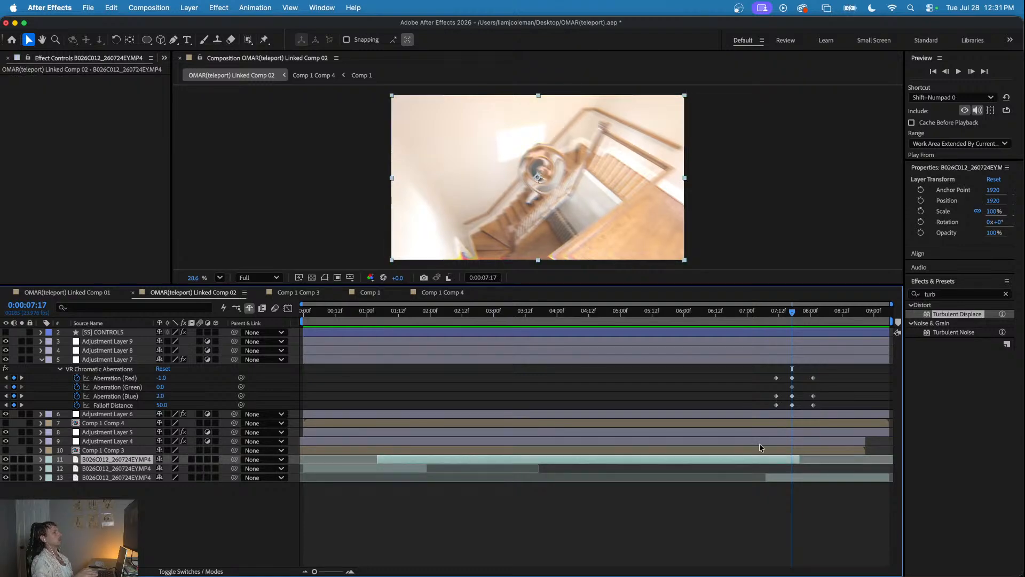
{"action": "key", "text": "equal"}
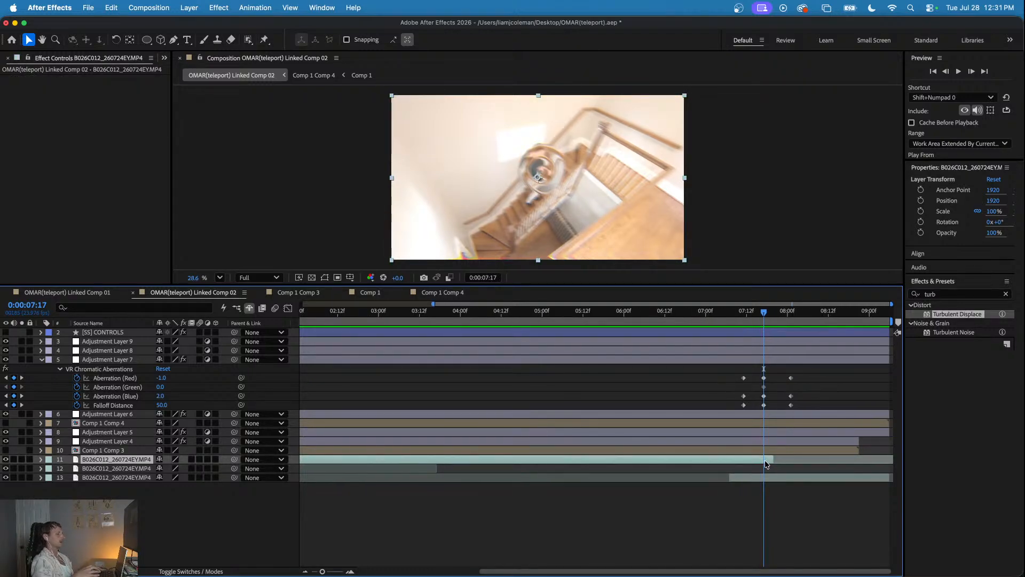
{"action": "key", "text": "t"}
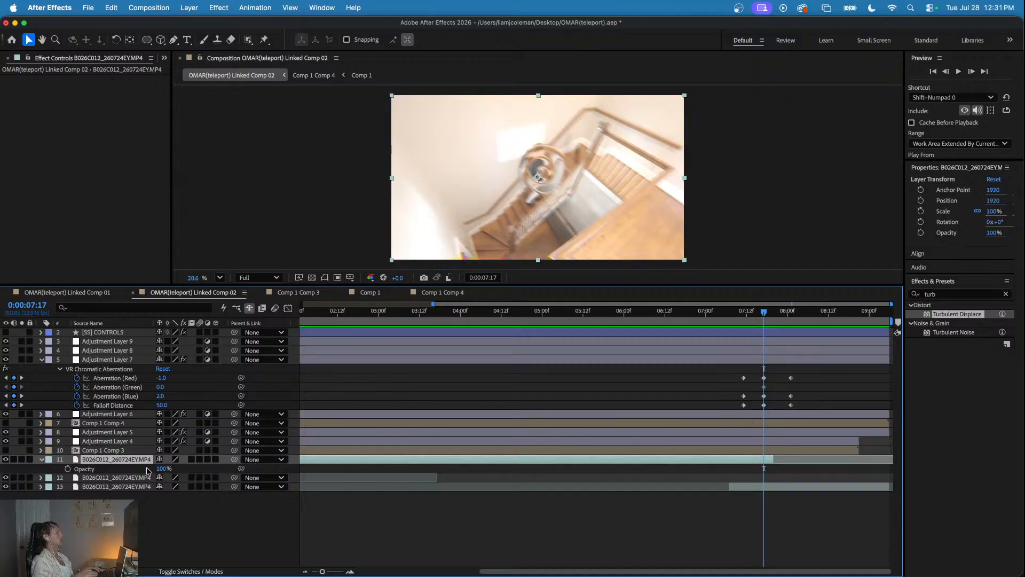
{"action": "left_click", "coordinate": [68, 468]}
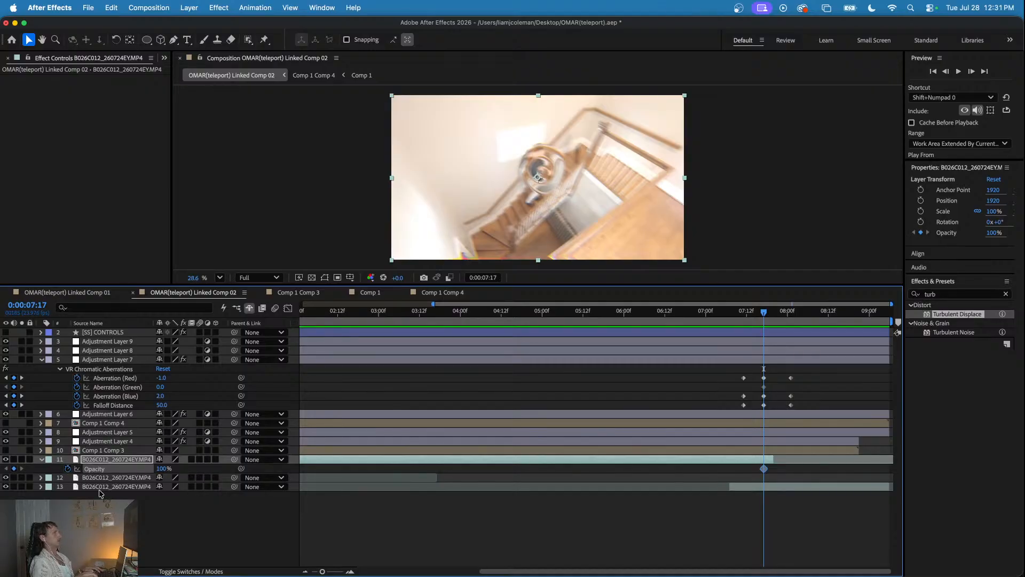
{"action": "key", "text": "super+Right"}
{"action": "key", "text": "super+Right"}
{"action": "key", "text": "super+Right"}
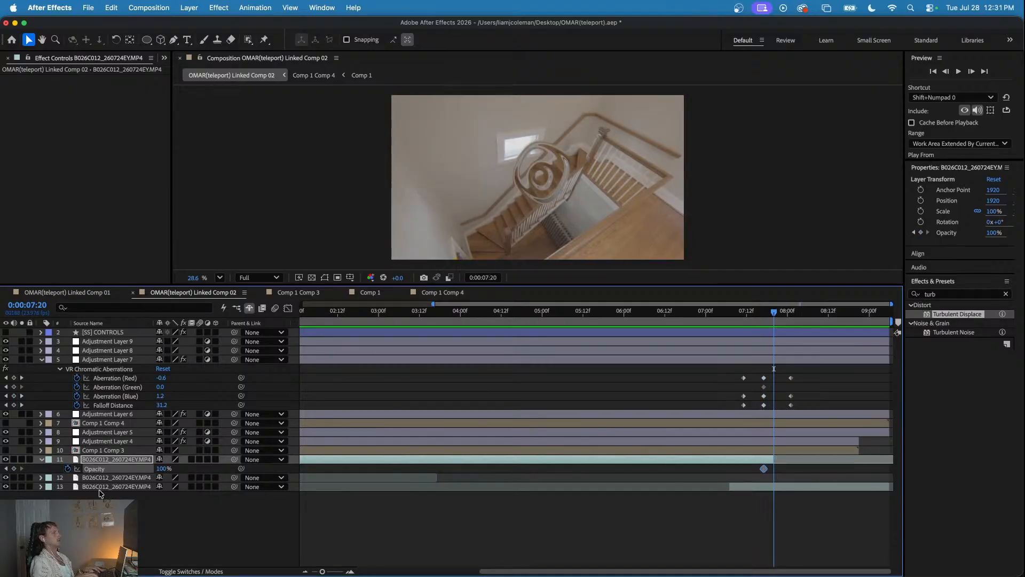
{"action": "left_click_drag", "start_coordinate": [161, 469], "coordinate": [67, 471]}
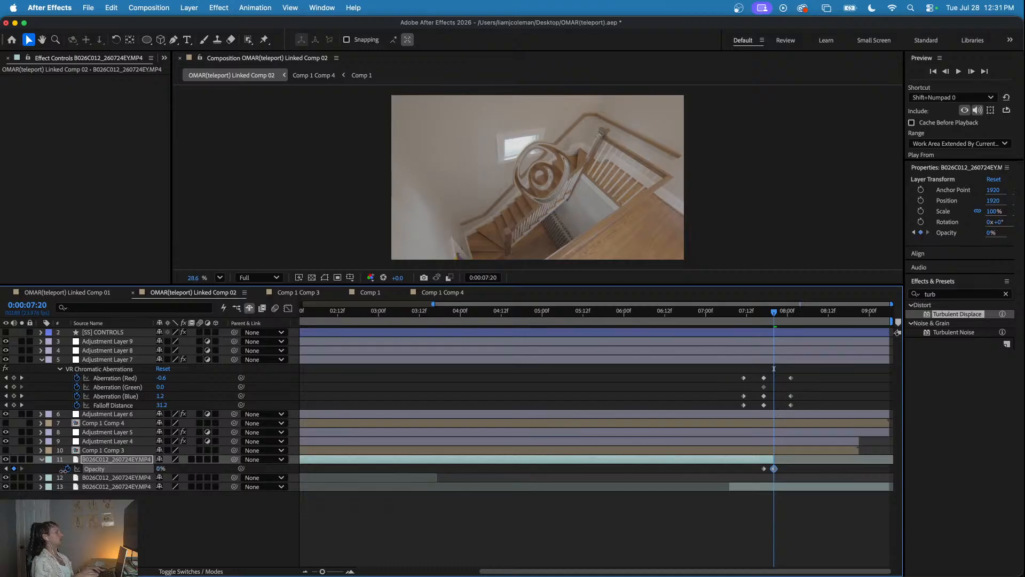
{"action": "left_click", "coordinate": [757, 312]}
{"action": "key", "text": "space"}
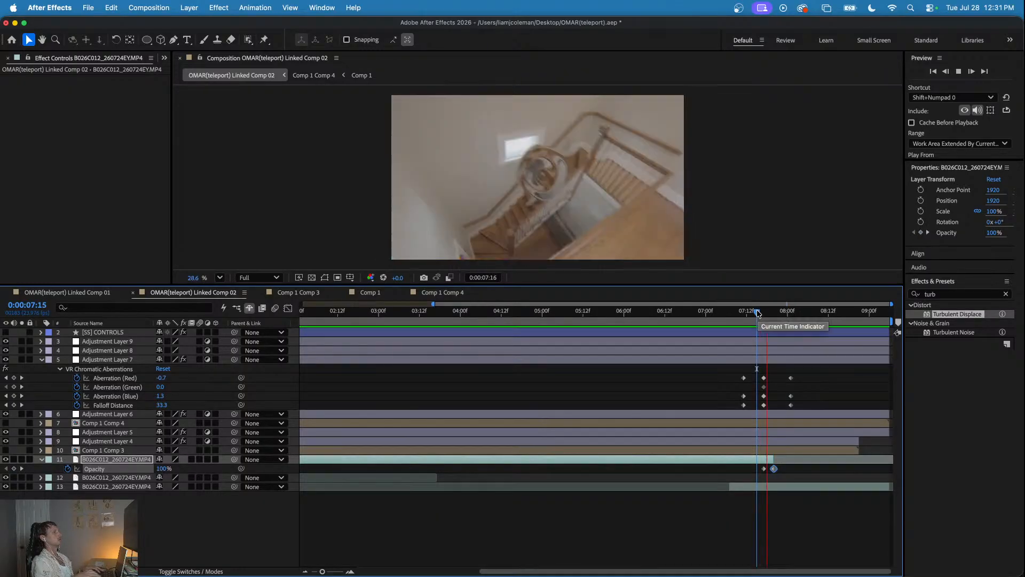
{"action": "left_click_drag", "start_coordinate": [757, 313], "coordinate": [739, 313]}
{"action": "key", "text": "space"}
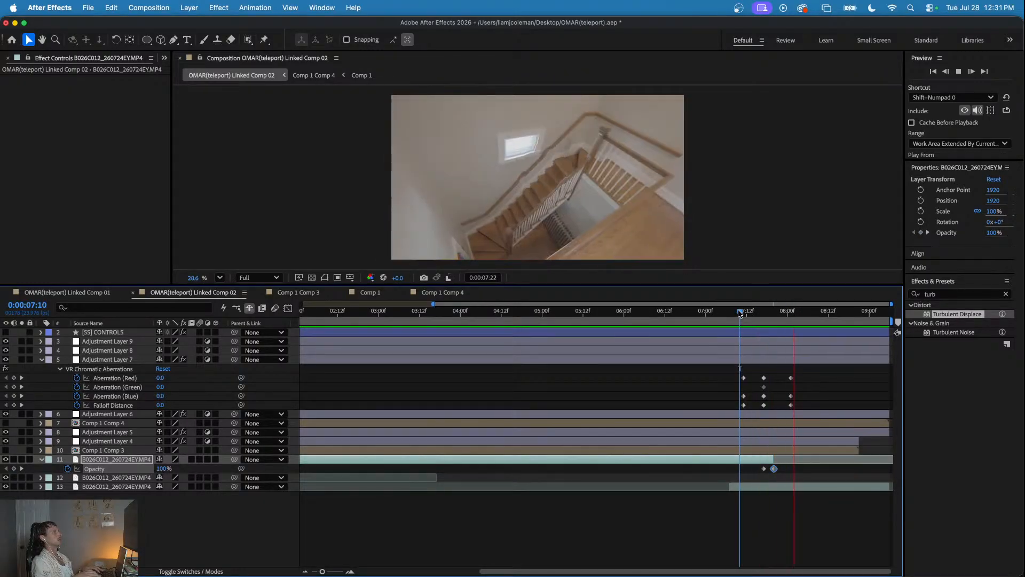
- Step frame by frame around 0:00:07:20 to examine the layer 11 clip's fade-out
{"action": "key", "text": "minus"}
{"action": "left_click", "coordinate": [779, 311]}
{"action": "key", "text": "super+Right"}
{"action": "key", "text": "super+Right"}
{"action": "key", "text": "super+Right"}
{"action": "key", "text": "super+Right"}
{"action": "key", "text": "super+Right"}
{"action": "key", "text": "super+Right"}
{"action": "key", "text": "super+Right"}
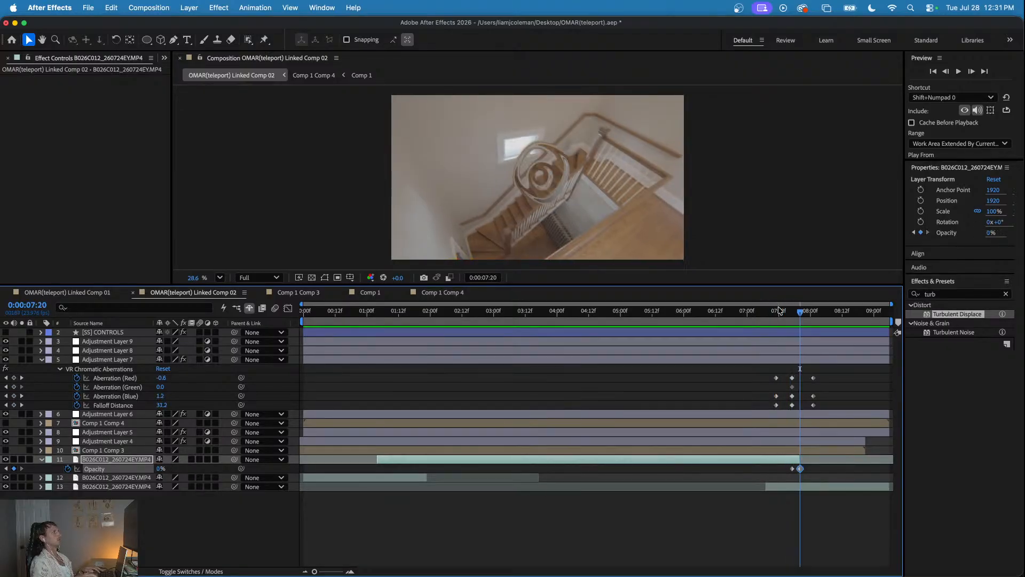
{"action": "key", "text": "super+Left"}
{"action": "key", "text": "super+Left"}
- Reset the layer 11 clip's opacity animation and create a fade-in from 3% at 0:00:01:04 to 100% at 0:00:01:08
{"action": "left_click_drag", "start_coordinate": [414, 314], "coordinate": [378, 315]}
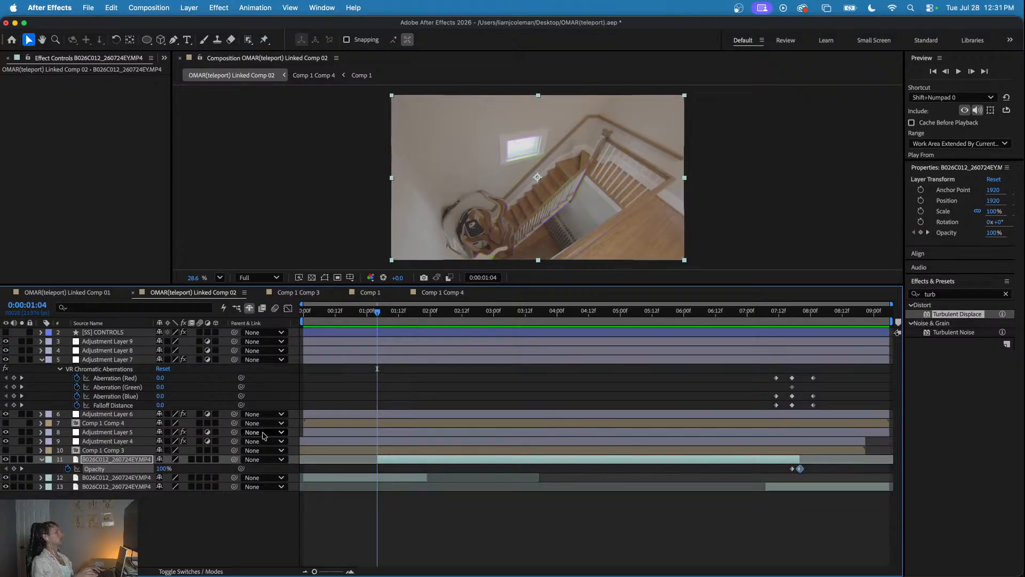
{"action": "key", "text": "Page_Down"}
{"action": "key", "text": "Page_Down"}
{"action": "key", "text": "Page_Down"}
{"action": "key", "text": "Page_Down"}
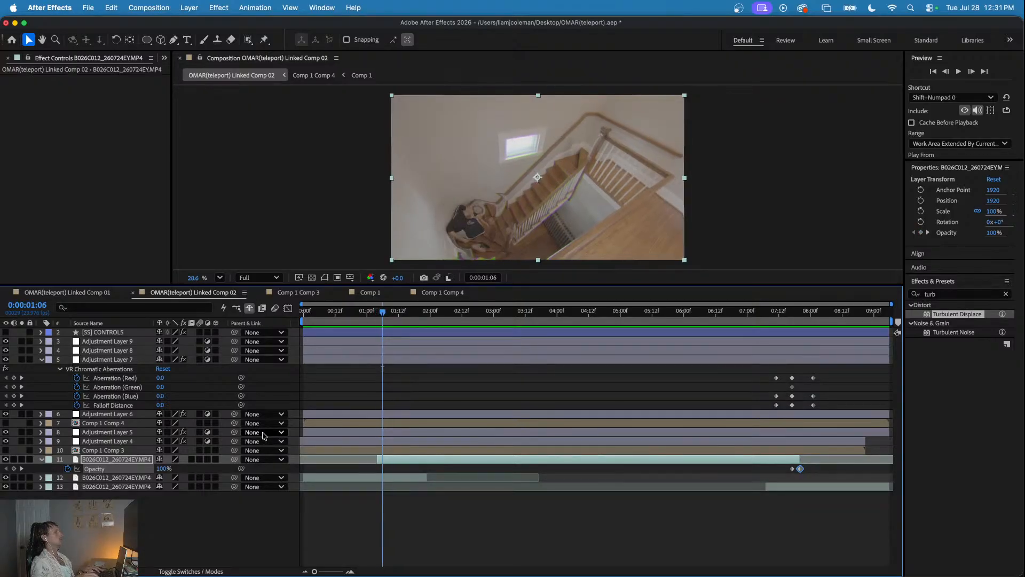
{"action": "left_click", "coordinate": [68, 468]}
{"action": "left_click", "coordinate": [68, 468]}
{"action": "key", "text": "Page_Up"}
{"action": "key", "text": "Page_Up"}
{"action": "key", "text": "Page_Up"}
{"action": "key", "text": "Page_Up"}
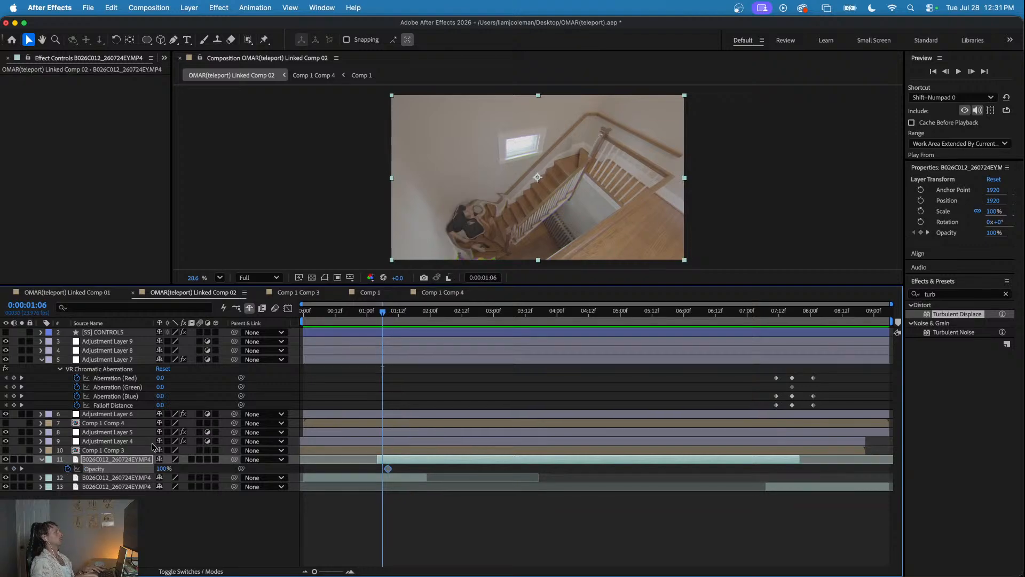
{"action": "left_click_drag", "start_coordinate": [158, 468], "coordinate": [108, 468]}
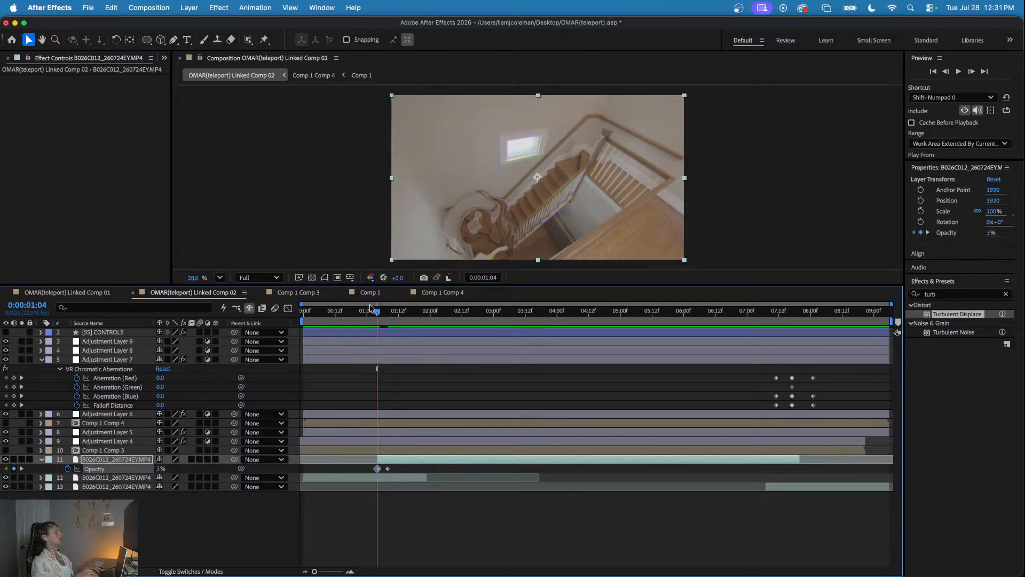
- Preview the layer 11 clip's fade-in at the first teleport, then replay the composition from the start
{"action": "left_click", "coordinate": [355, 305]}
{"action": "key", "text": "space"}
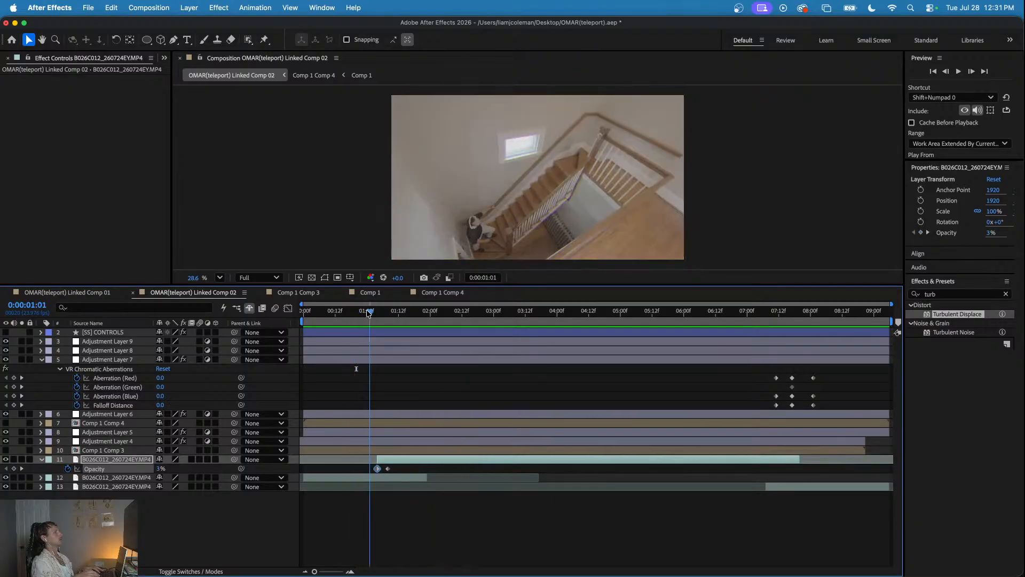
{"action": "key", "text": "Home"}
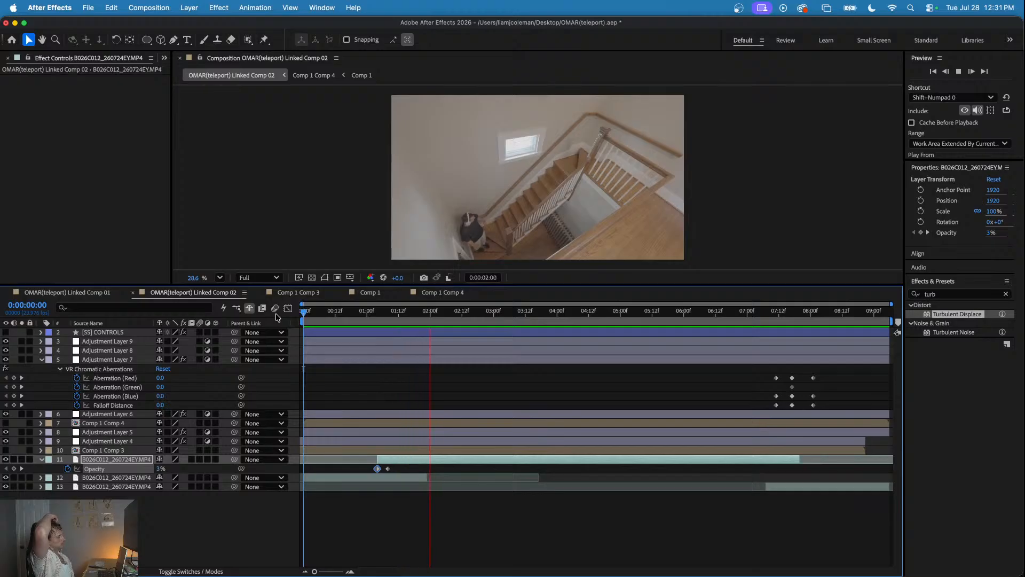
{"action": "key", "text": "space"}
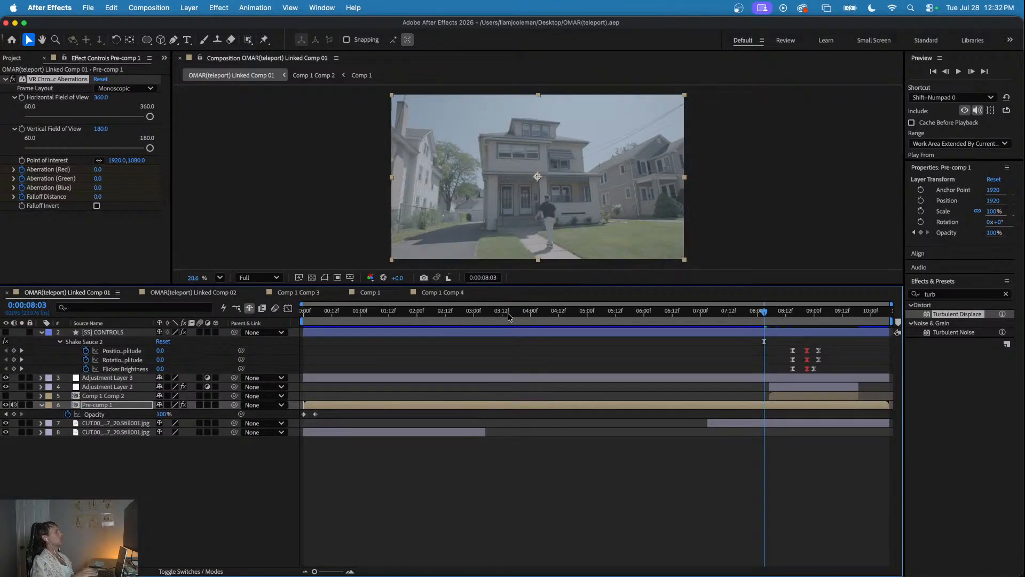
- In OMAR(teleport) Linked Comp 01, review the teleport moment and park the playhead at 0:00:08:20
{"action": "key", "text": "space"}
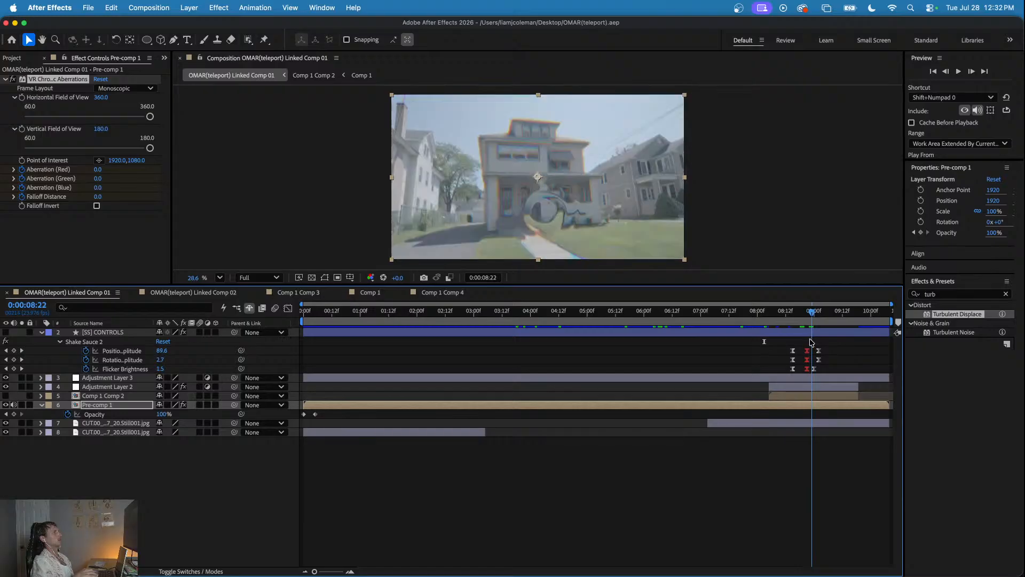
{"action": "key", "text": "space"}
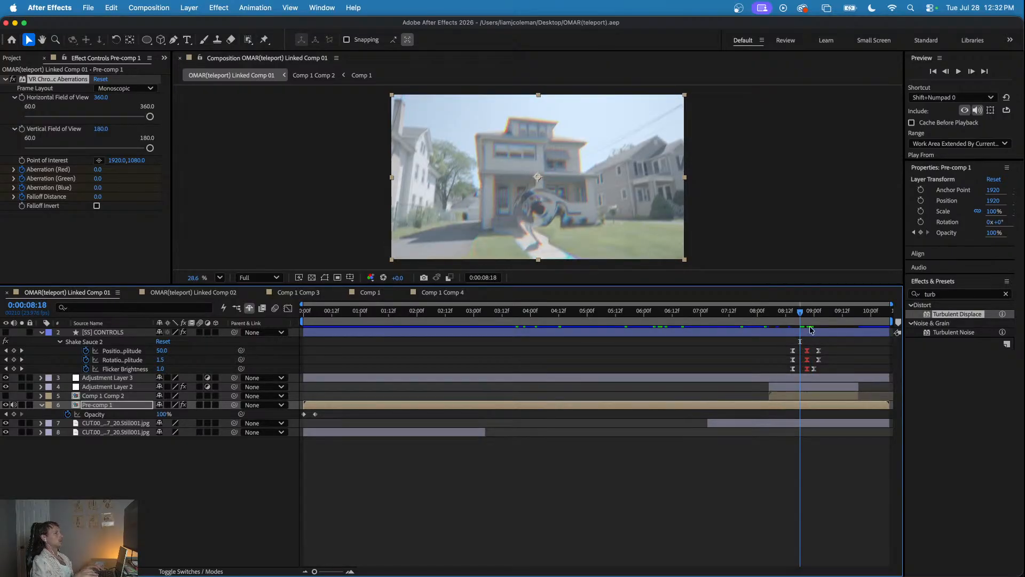
{"action": "left_click_drag", "start_coordinate": [800, 312], "coordinate": [806, 318]}
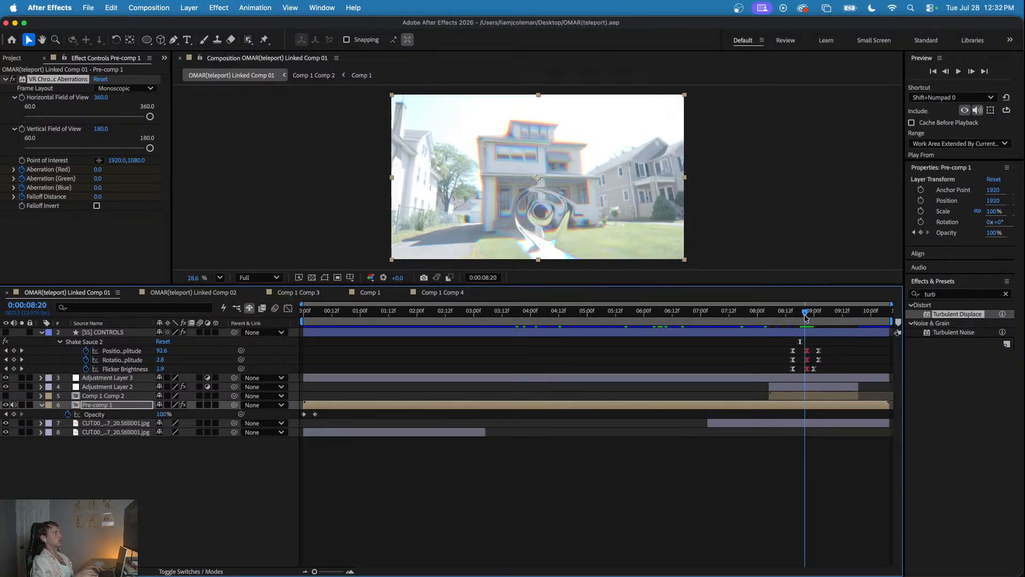
- Fade out the Pre-comp 1 layer by keyframing its opacity from 100% at 0:00:08:16 to 0% at 0:00:08:21
{"action": "left_click", "coordinate": [790, 404]}
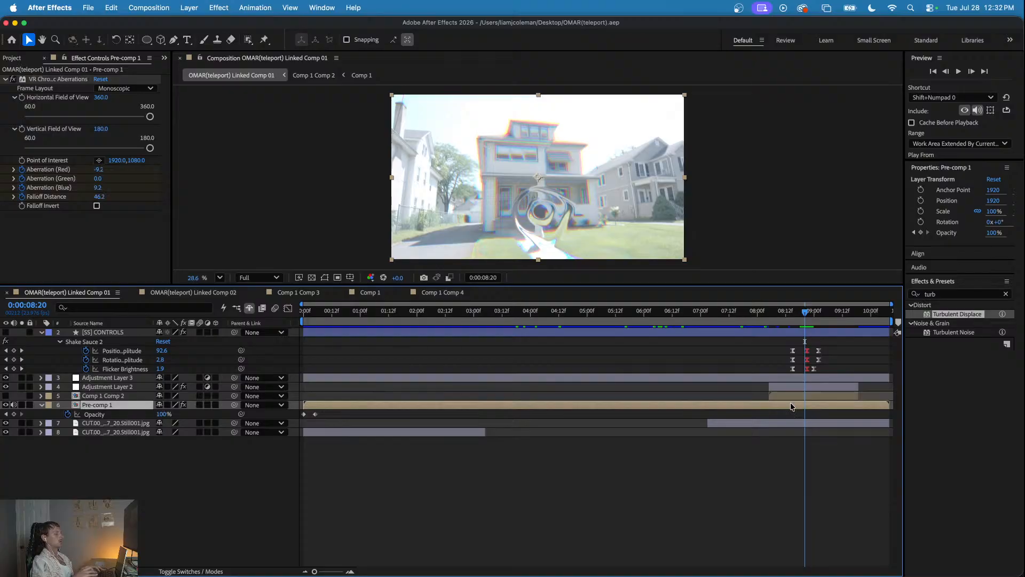
{"action": "key", "text": "u"}
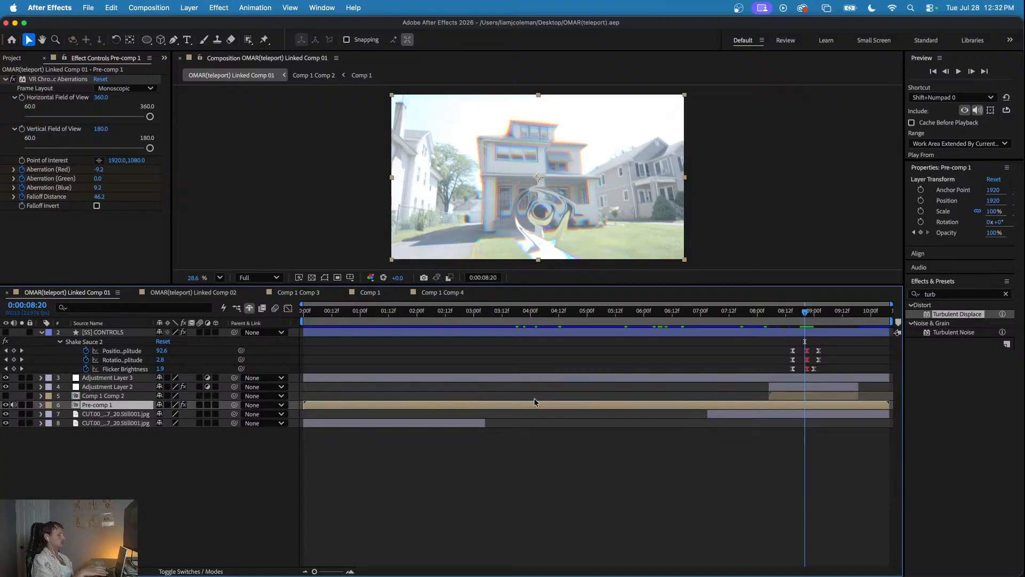
{"action": "key", "text": "u"}
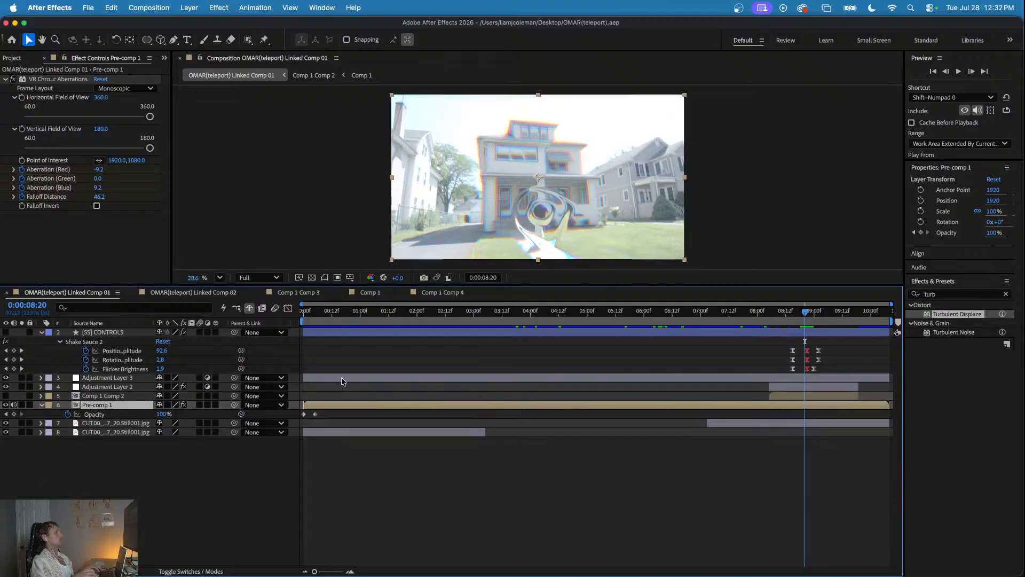
{"action": "key", "text": "Page_Up"}
{"action": "key", "text": "Page_Up"}
{"action": "key", "text": "Page_Up"}
{"action": "key", "text": "Page_Up"}
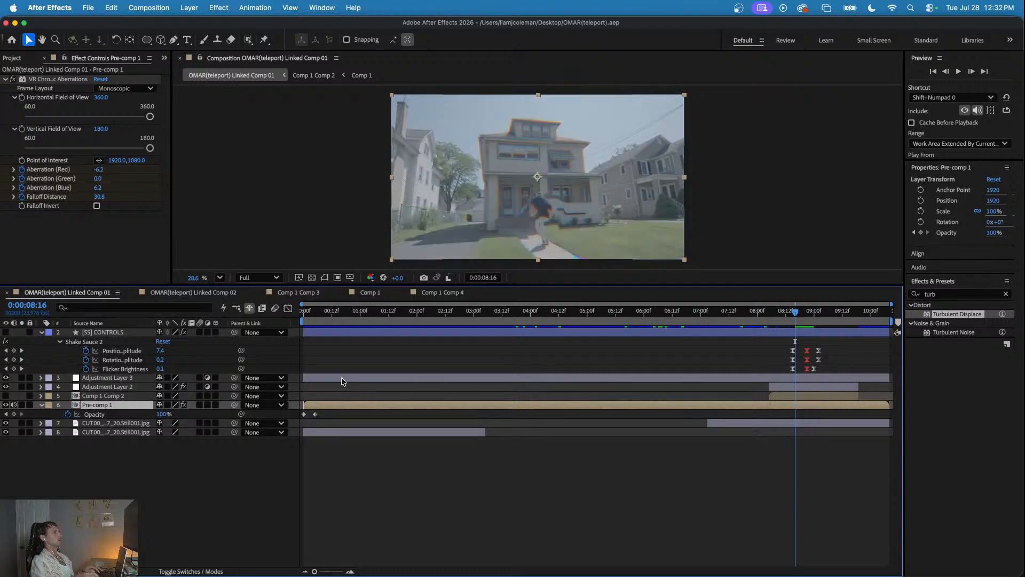
{"action": "key", "text": "alt+shift+t"}
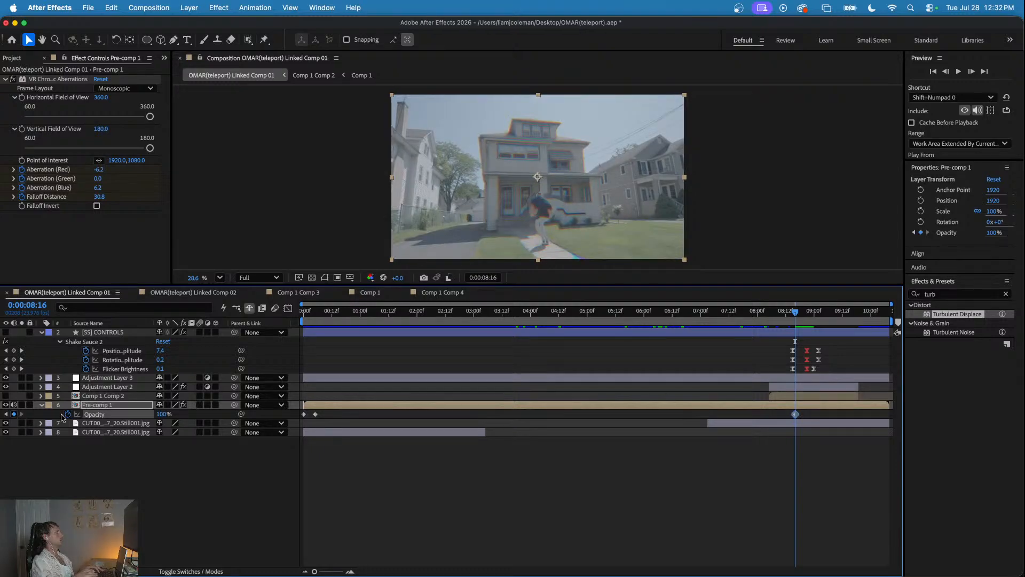
{"action": "key", "text": "Page_Down"}
{"action": "key", "text": "Page_Down"}
{"action": "key", "text": "Page_Down"}
{"action": "key", "text": "Page_Down"}
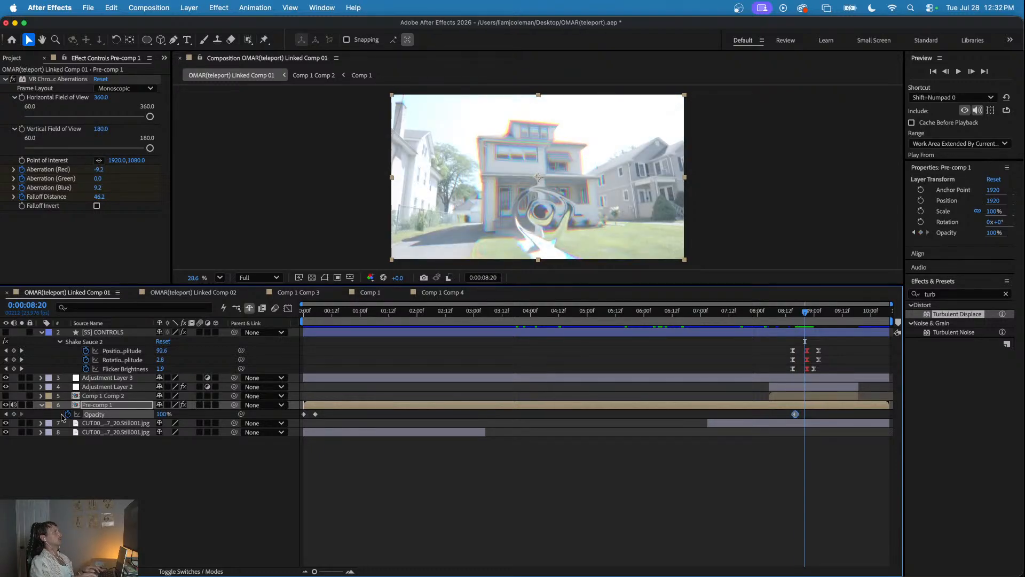
{"action": "key", "text": "Page_Down"}
{"action": "left_click_drag", "start_coordinate": [161, 415], "coordinate": [57, 413]}
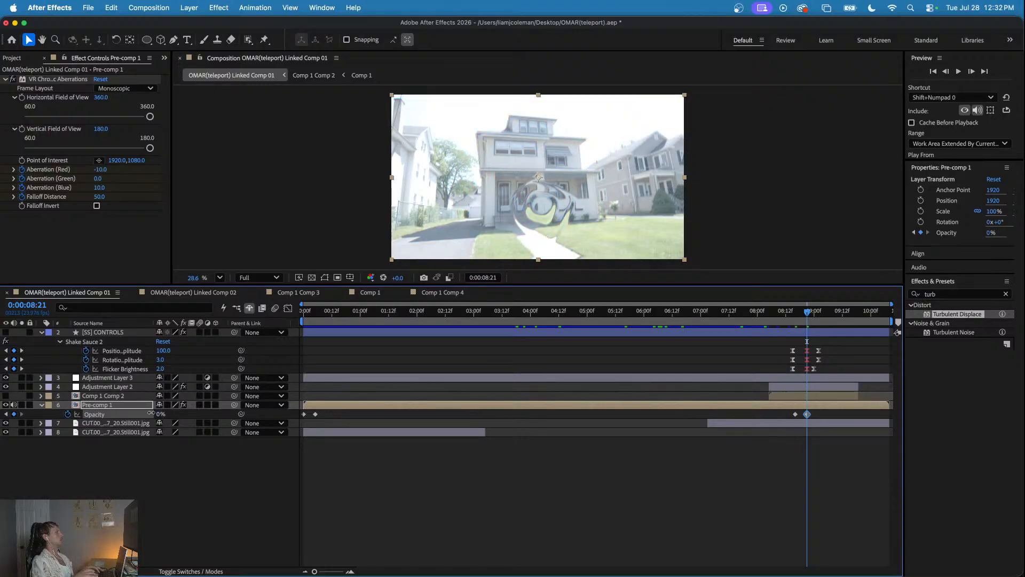
- Preview the Pre-comp 1 fade-out several times, starting shortly before the teleport at about 0:00:08:05 to 0:00:08:12
{"action": "left_click", "coordinate": [768, 307]}
{"action": "key", "text": "space"}
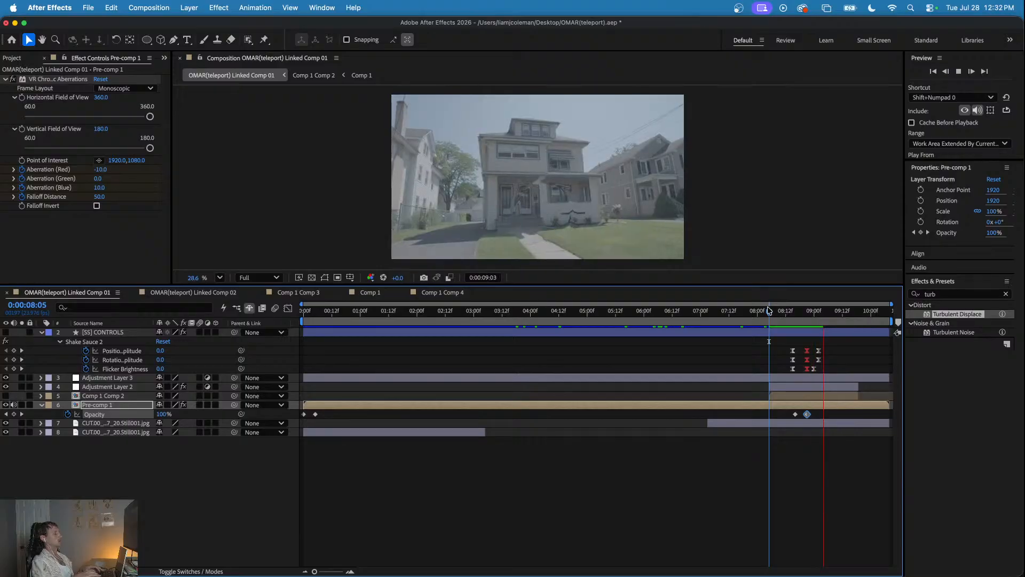
{"action": "key", "text": "space"}
{"action": "left_click", "coordinate": [786, 311]}
{"action": "key", "text": "space"}
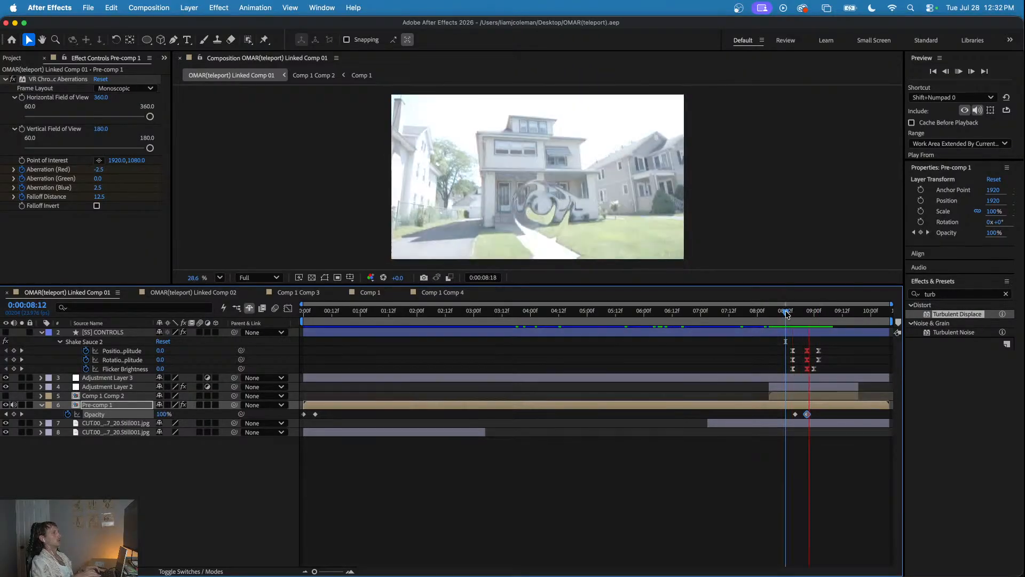
{"action": "left_click", "coordinate": [778, 312]}
{"action": "key", "text": "space"}
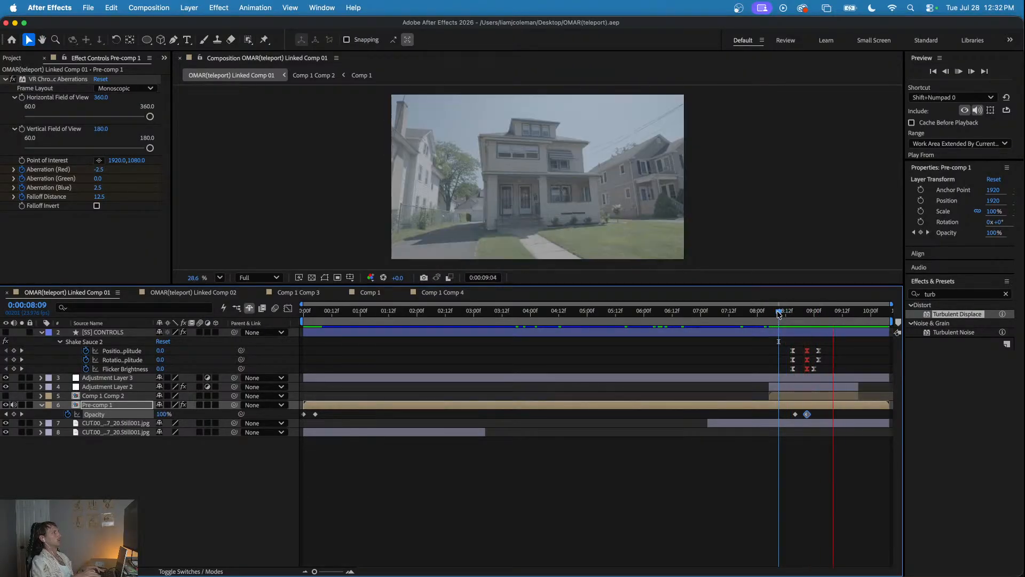
{"action": "key", "text": "space"}
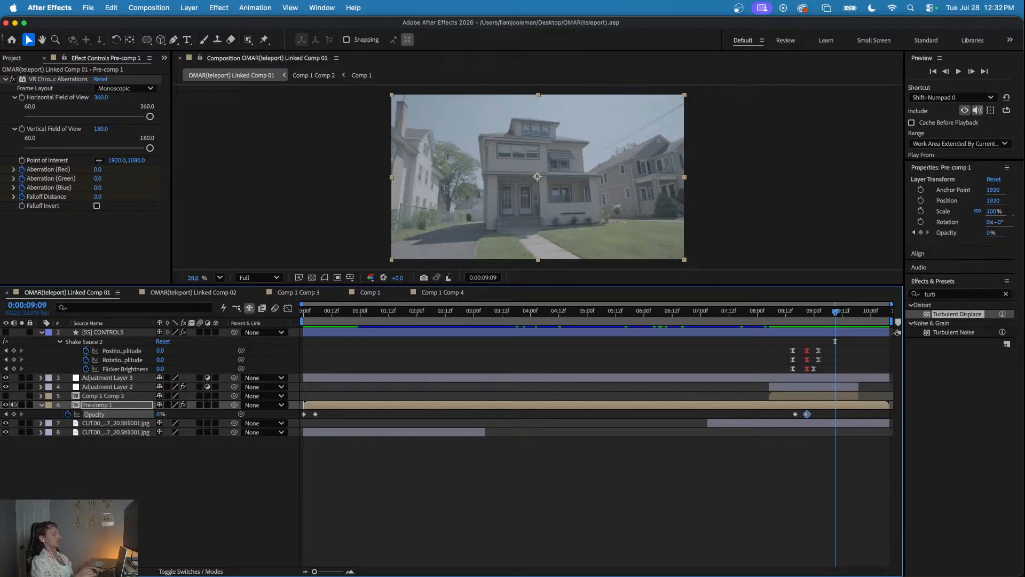
- Switch to Premiere Pro, render the CUT sequence's effects and play back its first two teleport shots
{"action": "key", "text": "super+Tab"}
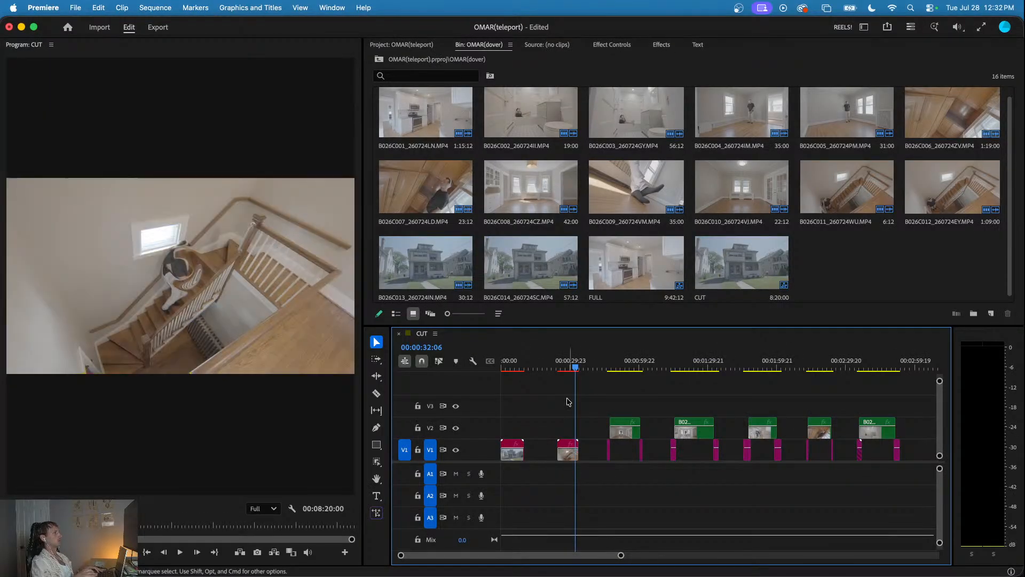
{"action": "key", "text": "minus"}
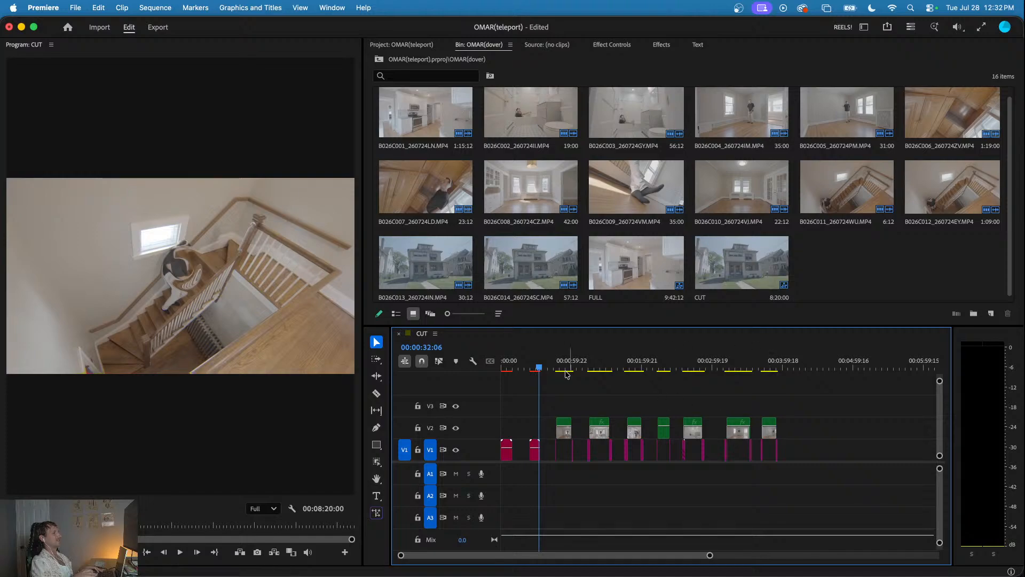
{"action": "key", "text": "Home"}
{"action": "key", "text": "Return"}
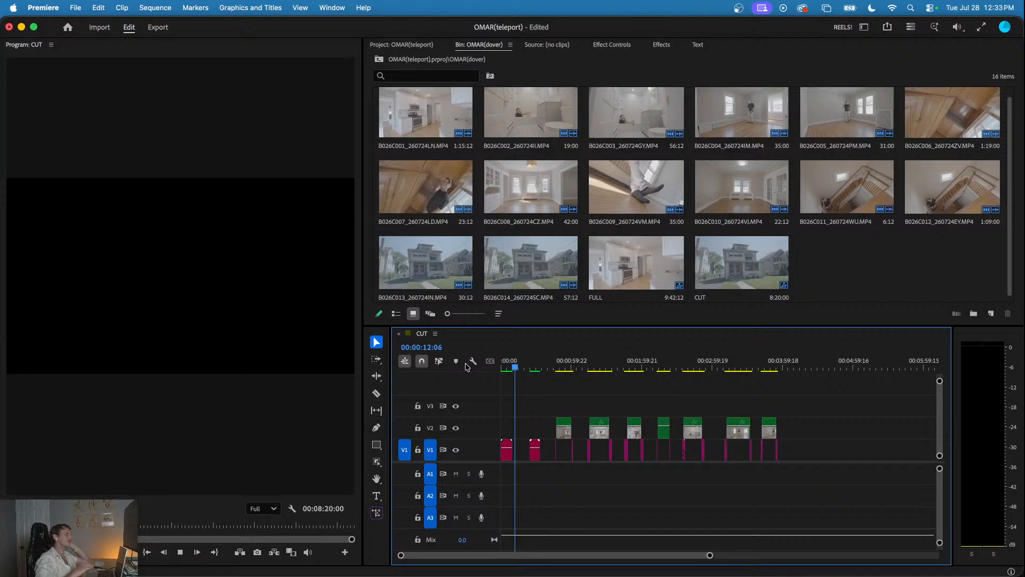
{"action": "left_click", "coordinate": [530, 364]}
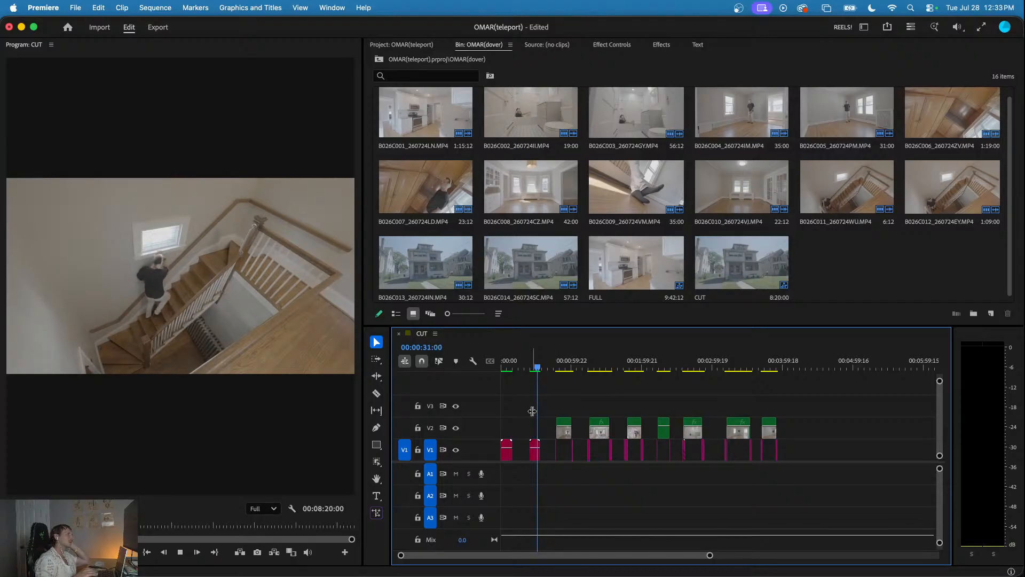
{"action": "key", "text": "space"}
- Review the third teleport shot in the CUT sequence, from about 0:00:46:00 to 0:01:00:10
{"action": "scroll", "coordinate": [556, 407], "scroll_direction": "up", "scroll_amount": 3}
{"action": "left_click", "coordinate": [554, 369]}
{"action": "key", "text": "space"}
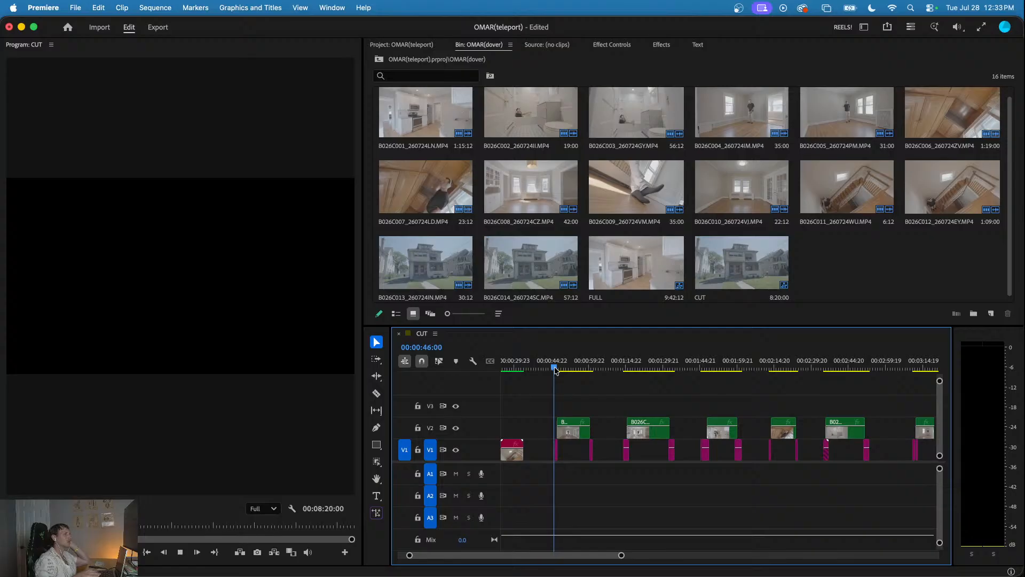
{"action": "scroll", "coordinate": [557, 405], "scroll_direction": "up", "scroll_amount": 1}
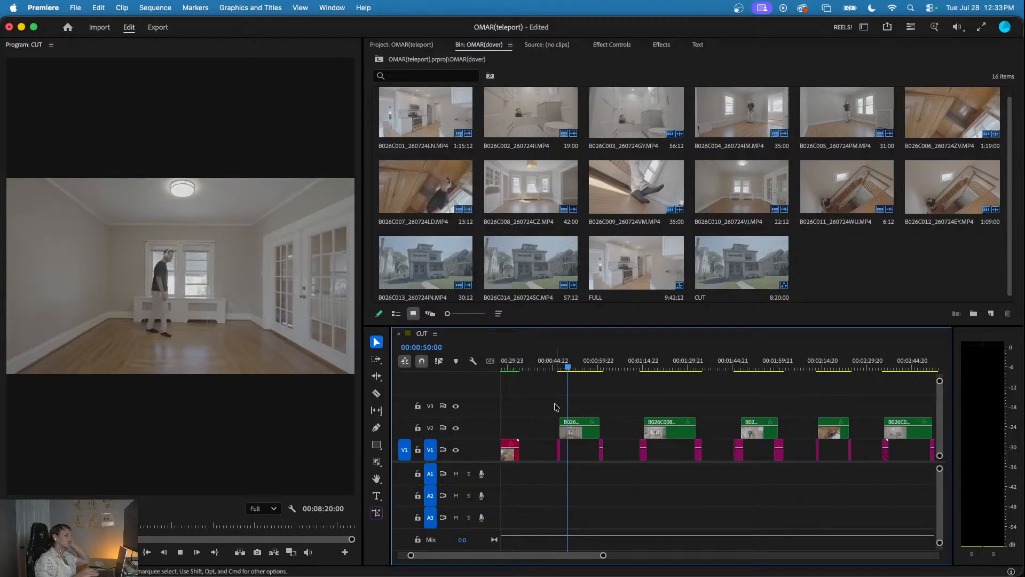
{"action": "left_click", "coordinate": [600, 369]}
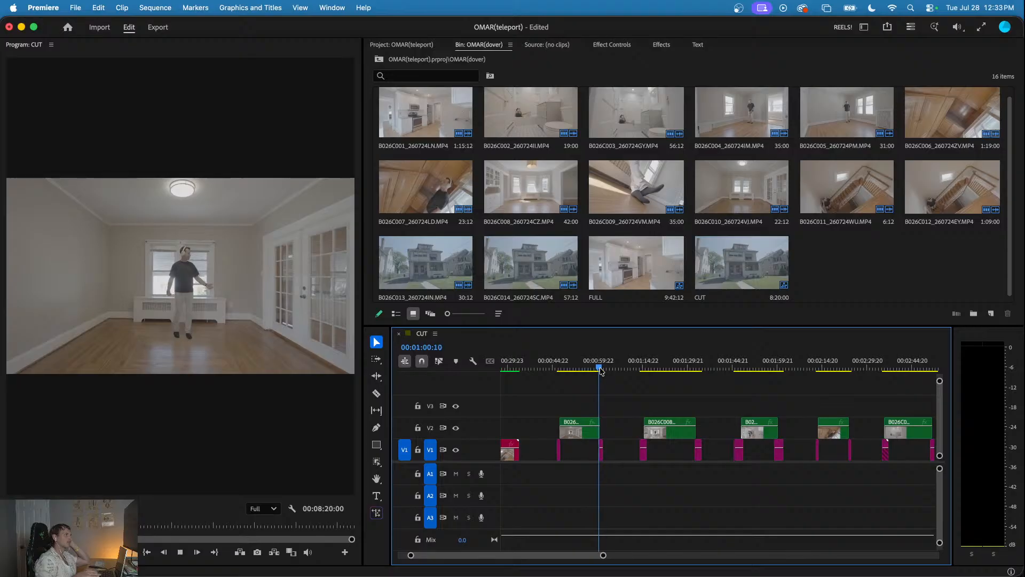
{"action": "left_click", "coordinate": [559, 367]}
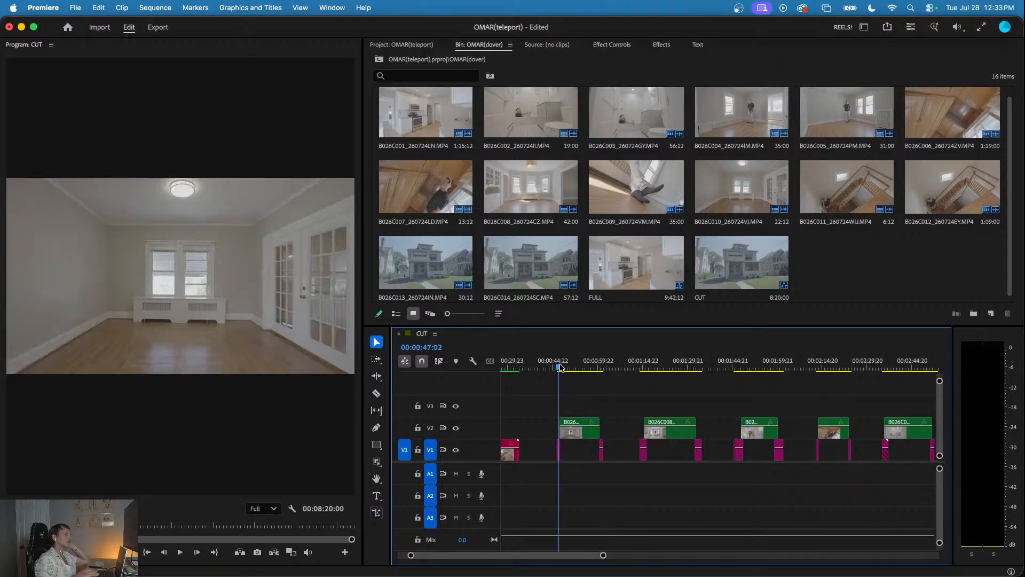
{"action": "scroll", "coordinate": [560, 373], "scroll_direction": "up", "scroll_amount": 3}
{"action": "key", "text": "space"}
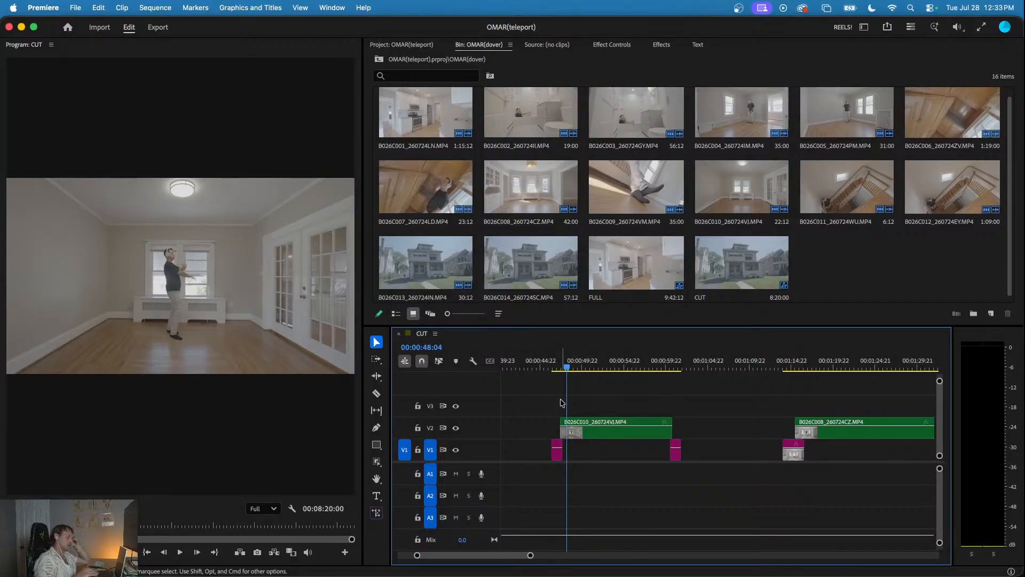
- Replace the B026C010_260724VJ.MP4 clip and the two short clips at its ends with an After Effects composition
{"action": "left_click_drag", "start_coordinate": [544, 398], "coordinate": [709, 459]}
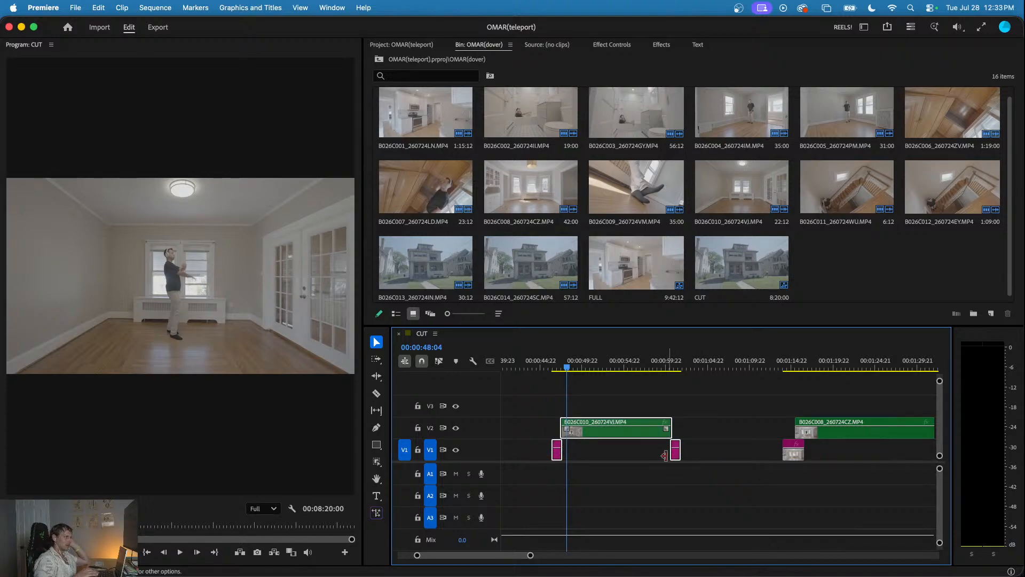
{"action": "right_click", "coordinate": [631, 436]}
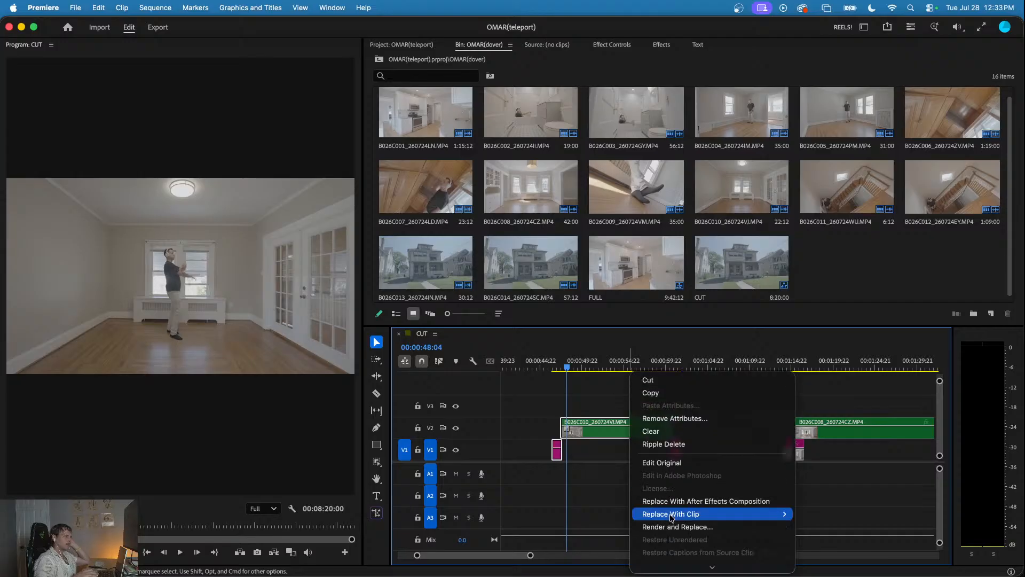
{"action": "left_click", "coordinate": [667, 437]}
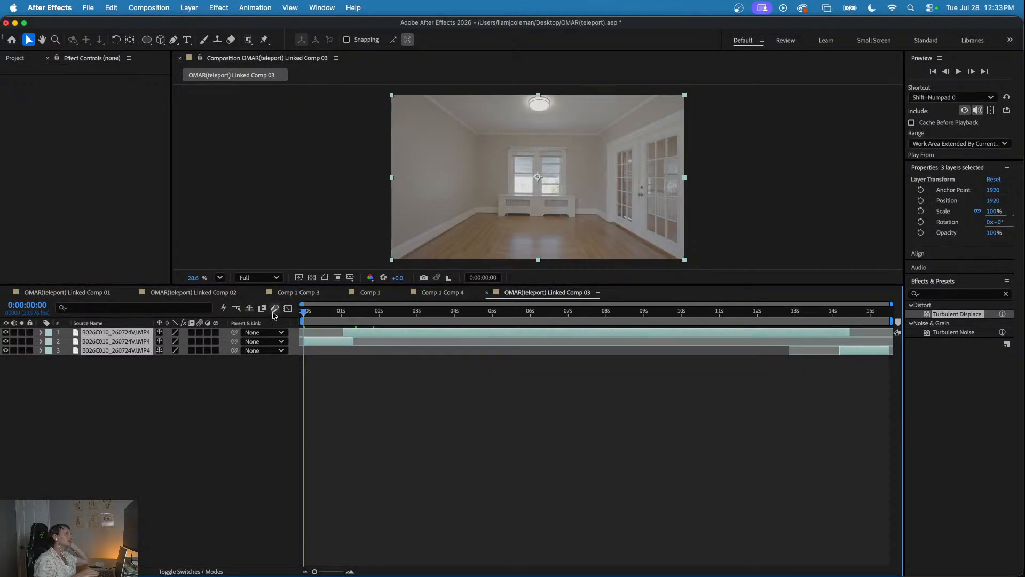
- Close the Comp 1 Comp 3 and Comp 1 Comp 4 timelines and move OMAR(teleport) Linked Comp 03 ahead of Comp 1
{"action": "key", "text": "space"}
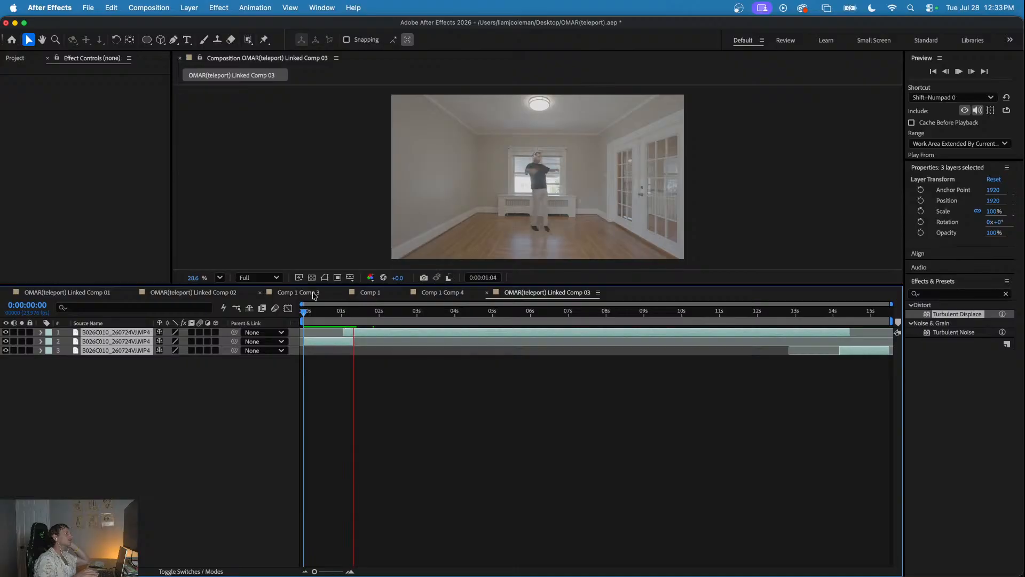
{"action": "left_click", "coordinate": [273, 294]}
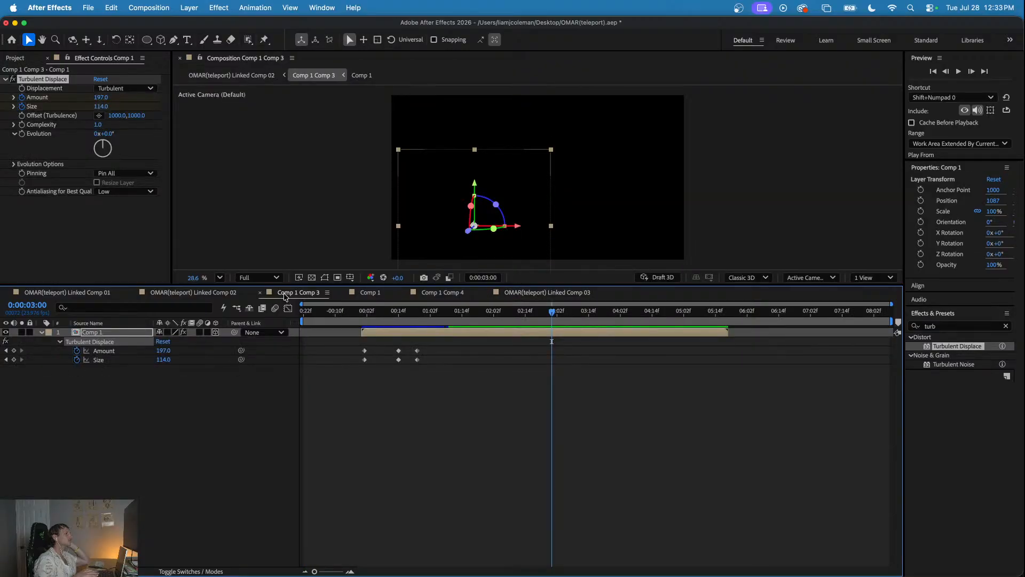
{"action": "key", "text": "space"}
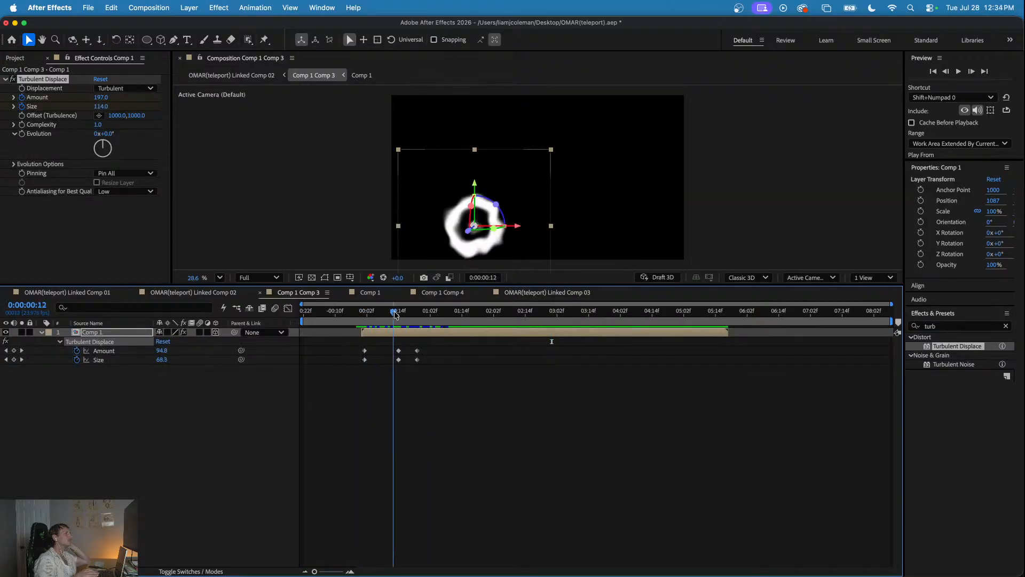
{"action": "key", "text": "space"}
{"action": "left_click", "coordinate": [260, 294]}
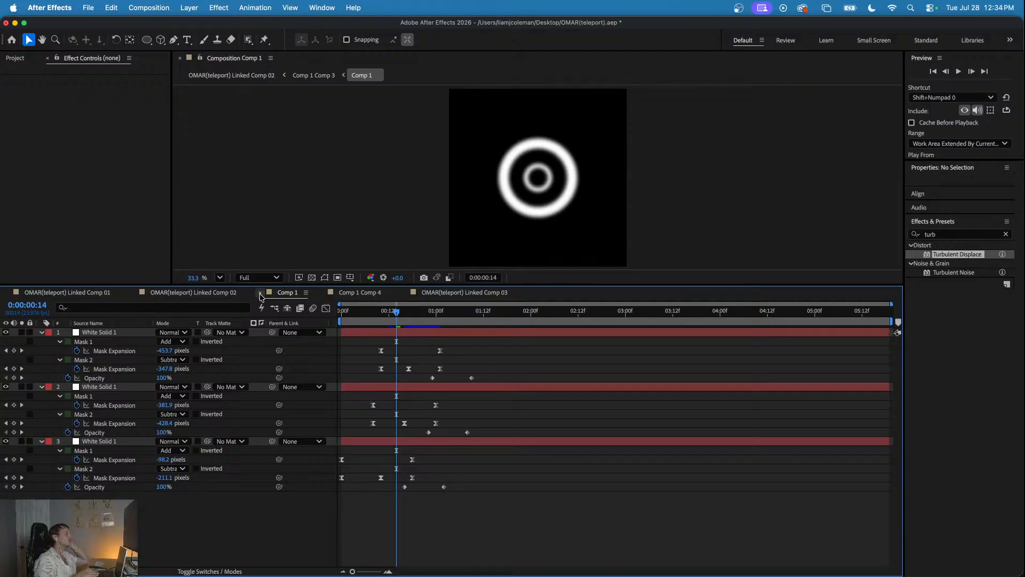
{"action": "left_click", "coordinate": [343, 294]}
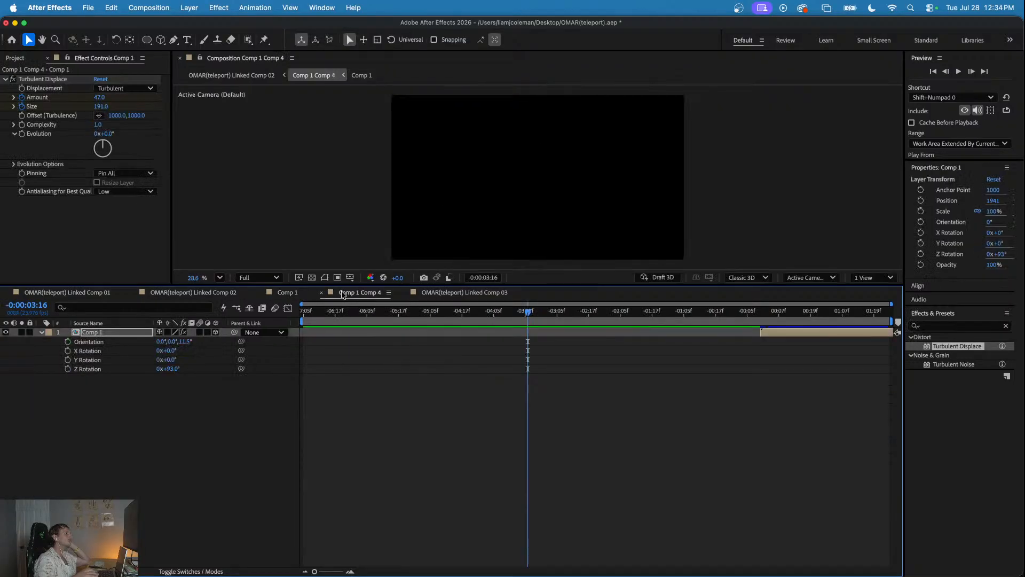
{"action": "left_click", "coordinate": [322, 293]}
{"action": "left_click_drag", "start_coordinate": [348, 295], "coordinate": [285, 295]}
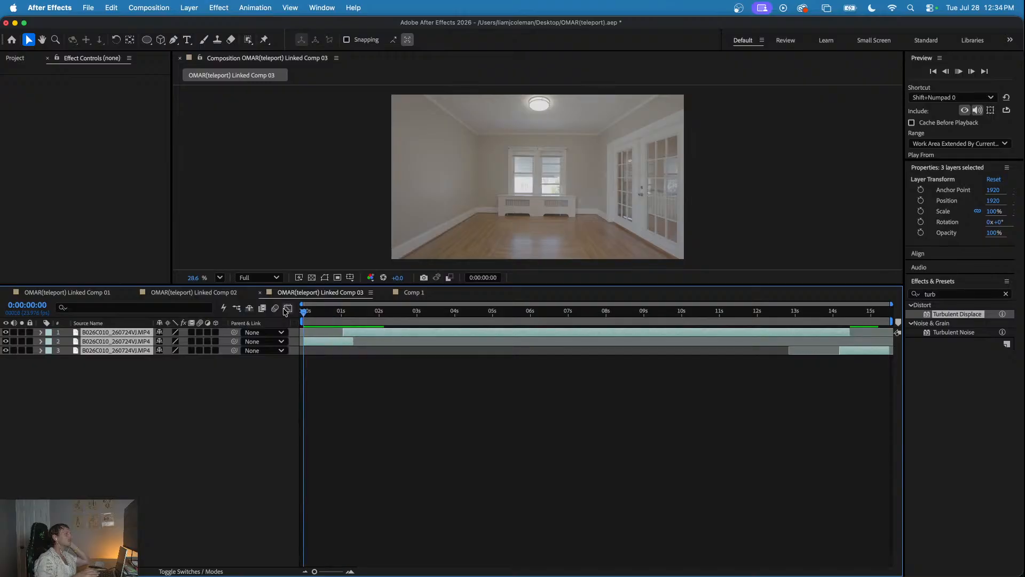
- Preview OMAR(teleport) Linked Comp 03 from the start and park the playhead at 0:00:01:01, where the layer 1 clip begins
{"action": "left_click", "coordinate": [335, 378]}
{"action": "key", "text": "space"}
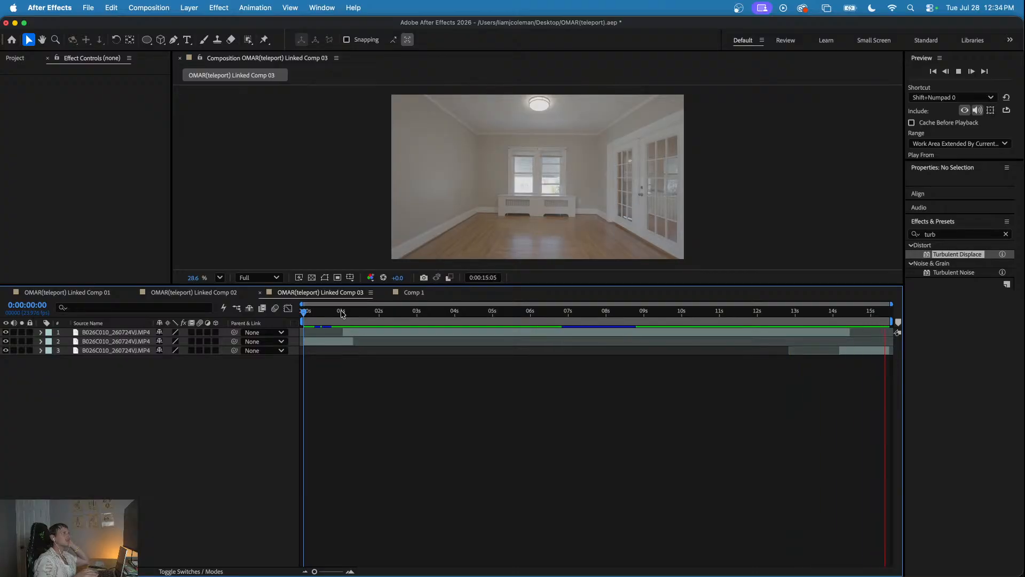
{"action": "left_click_drag", "start_coordinate": [345, 315], "coordinate": [342, 348]}
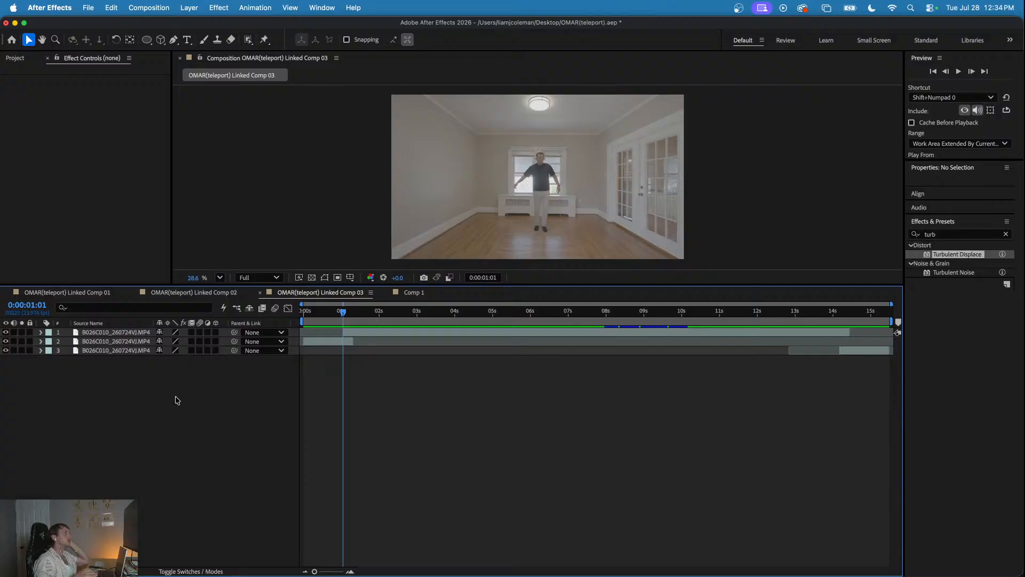
- Add Comp 1 as the top layer of OMAR(teleport) Linked Comp 03 and shift it to start at about 0:00:00:20
{"action": "left_click", "coordinate": [19, 58]}
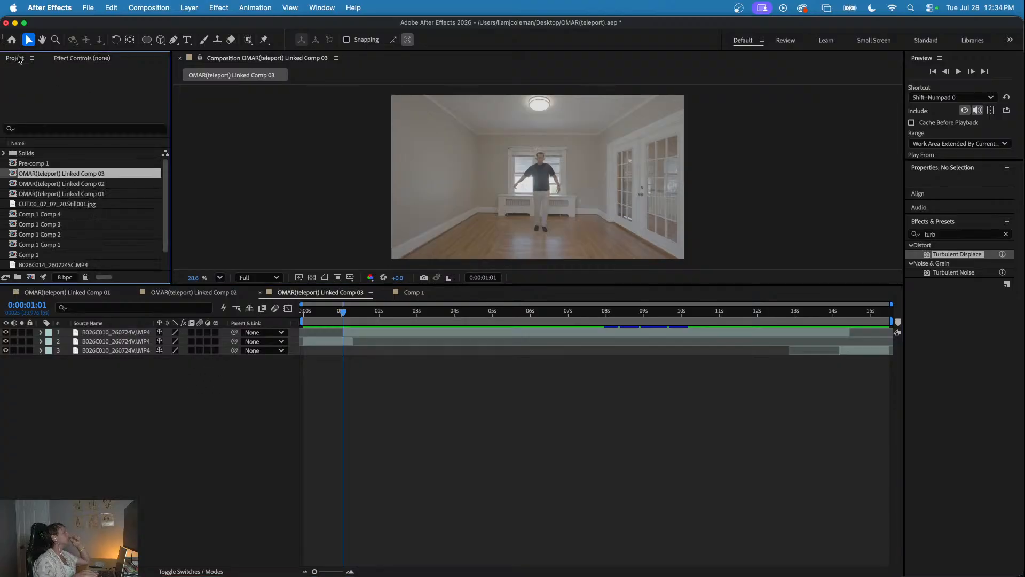
{"action": "left_click_drag", "start_coordinate": [38, 244], "coordinate": [116, 326]}
{"action": "mouse_move", "coordinate": [330, 311]}
{"action": "left_mouse_down"}
{"action": "mouse_move", "coordinate": [293, 312]}
{"action": "mouse_move", "coordinate": [331, 320]}
{"action": "left_mouse_up"}
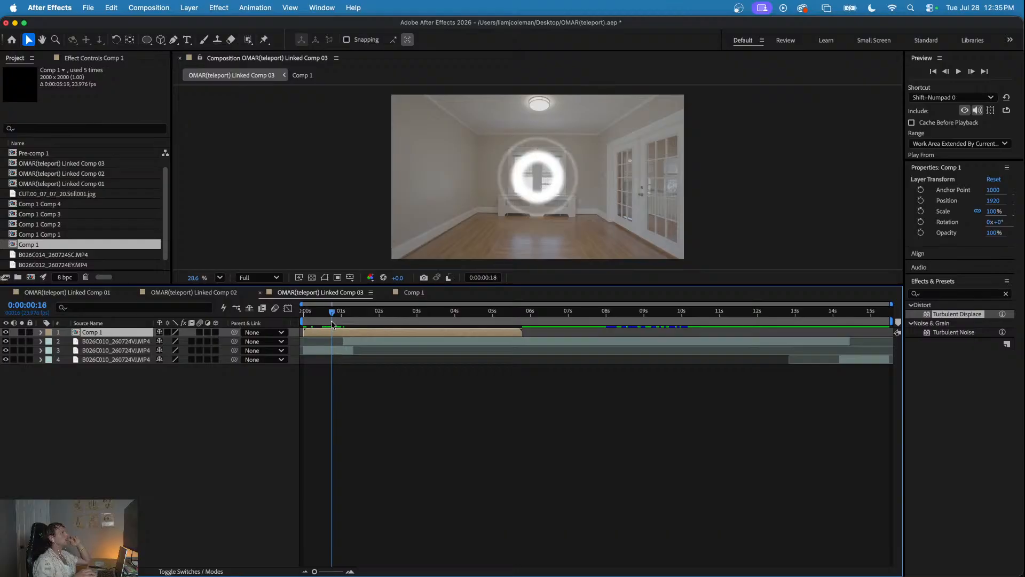
{"action": "left_click_drag", "start_coordinate": [331, 315], "coordinate": [362, 332]}
- Preview the ring timing from 0:00:00:12 and shift the Comp 1 layer slightly earlier, to start at about 0:00:00:18
{"action": "left_click", "coordinate": [323, 311]}
{"action": "key", "text": "space"}
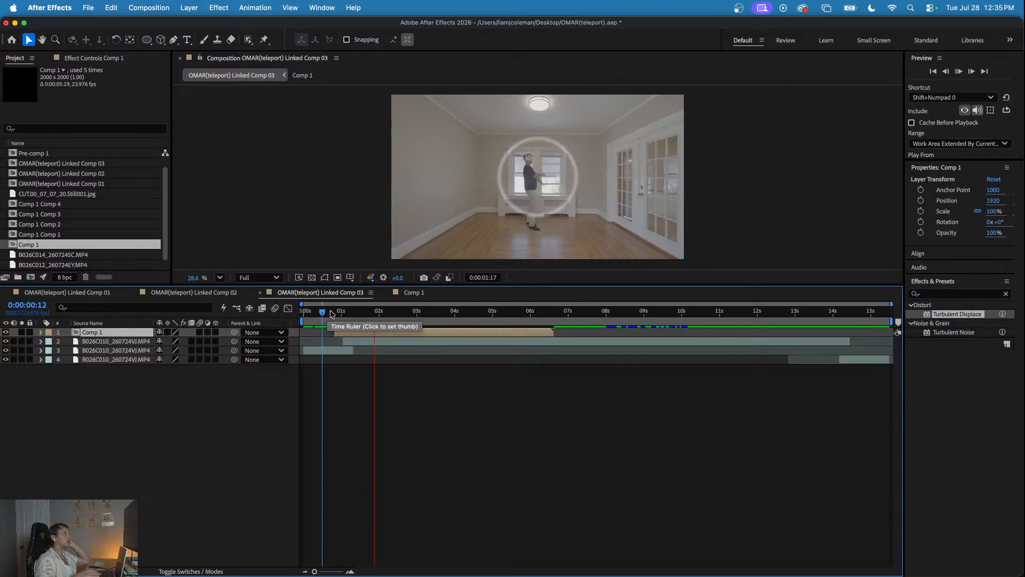
{"action": "key", "text": "space"}
{"action": "left_click_drag", "start_coordinate": [348, 331], "coordinate": [345, 332]}
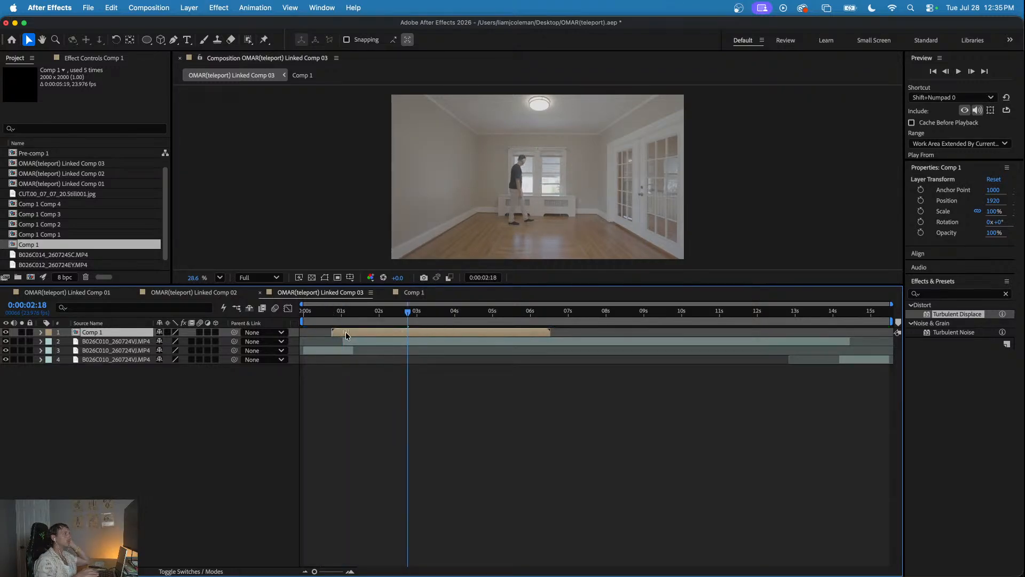
- Preview the ring timing in OMAR(teleport) Linked Comp 03 repeatedly from about 0:00:00:15
{"action": "left_click", "coordinate": [329, 311]}
{"action": "key", "text": "space"}
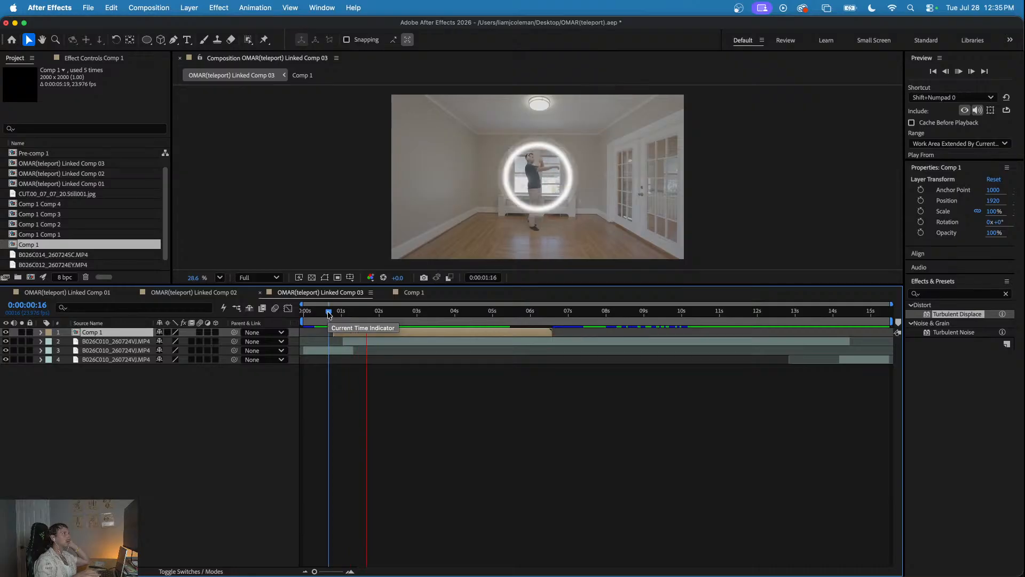
{"action": "left_click", "coordinate": [328, 312]}
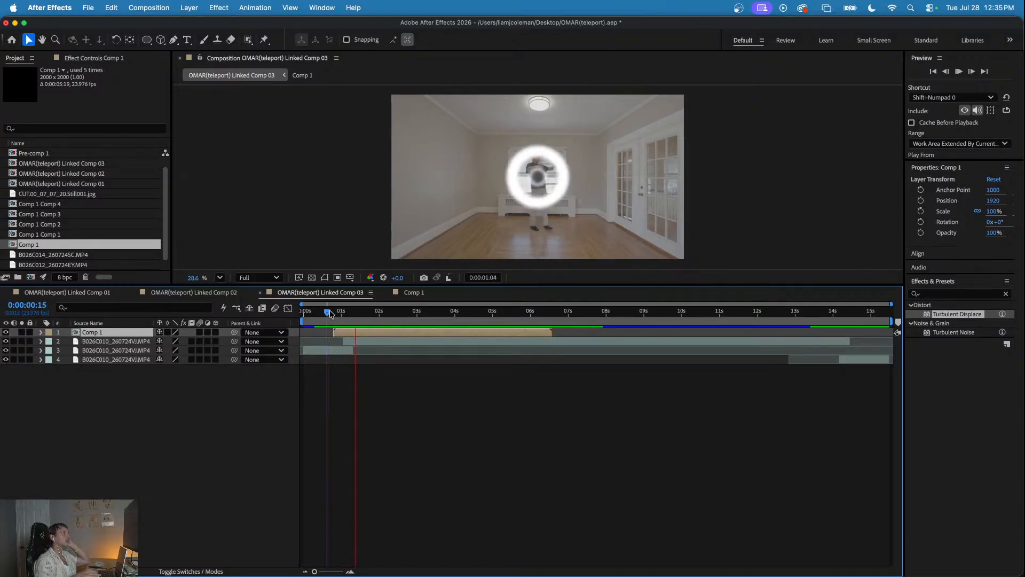
{"action": "key", "text": "space"}
{"action": "left_click_drag", "start_coordinate": [336, 313], "coordinate": [327, 314]}
{"action": "key", "text": "space"}
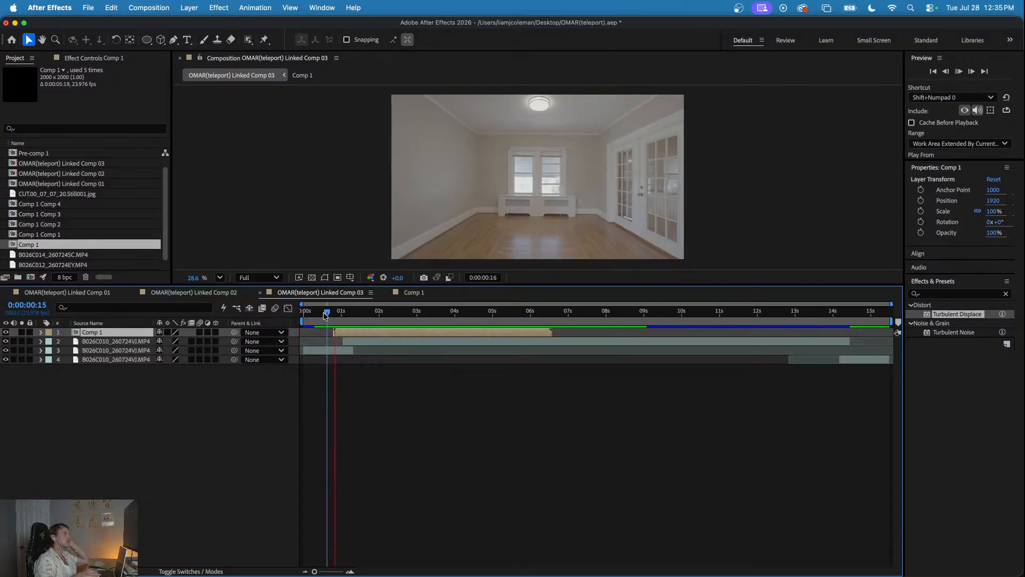
{"action": "key", "text": "space"}
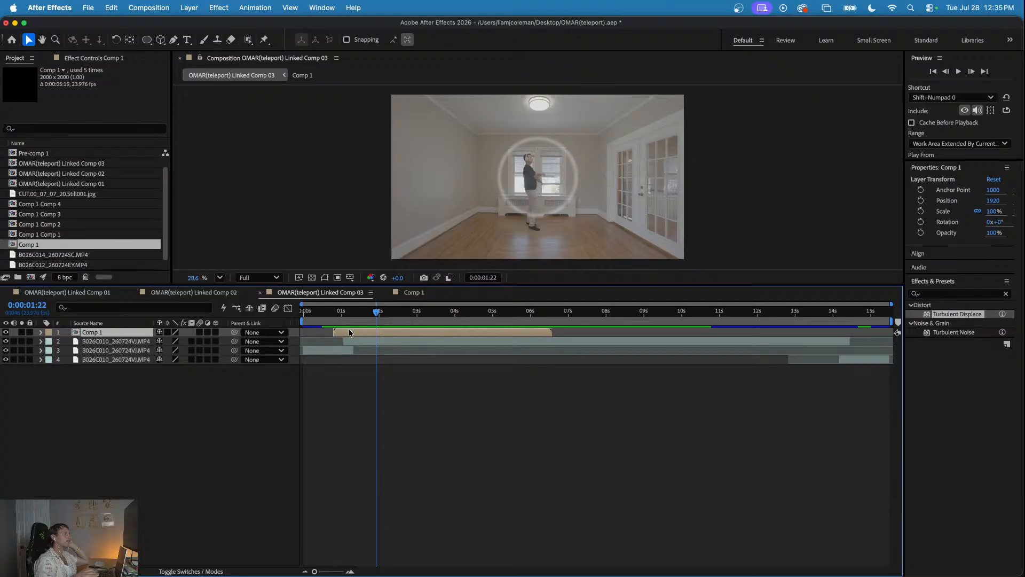
- Make the Comp 1 layer in OMAR(teleport) Linked Comp 03 a 3D layer and look briefly at its ring animation
{"action": "left_click", "coordinate": [216, 332]}
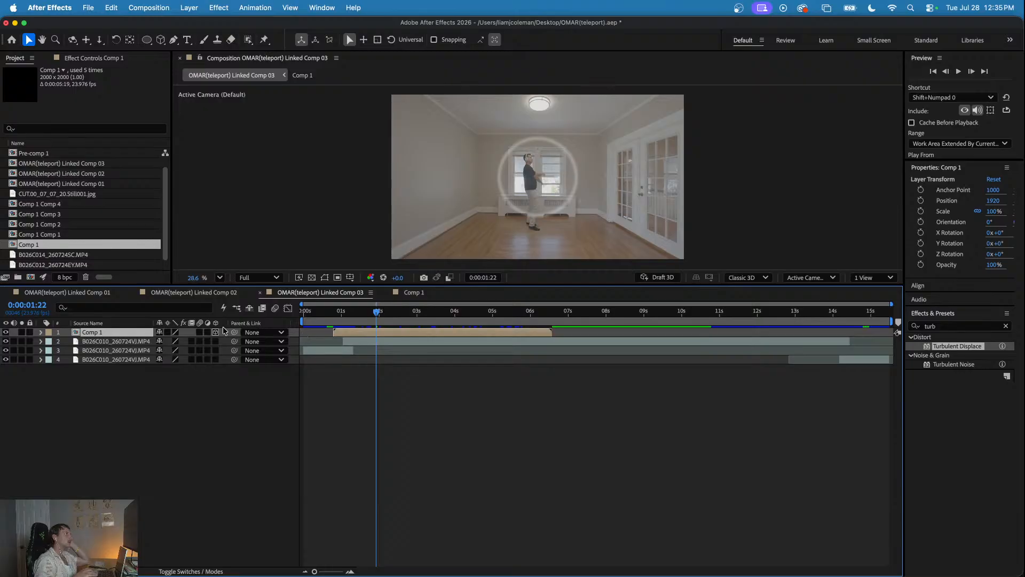
{"action": "left_click", "coordinate": [524, 190]}
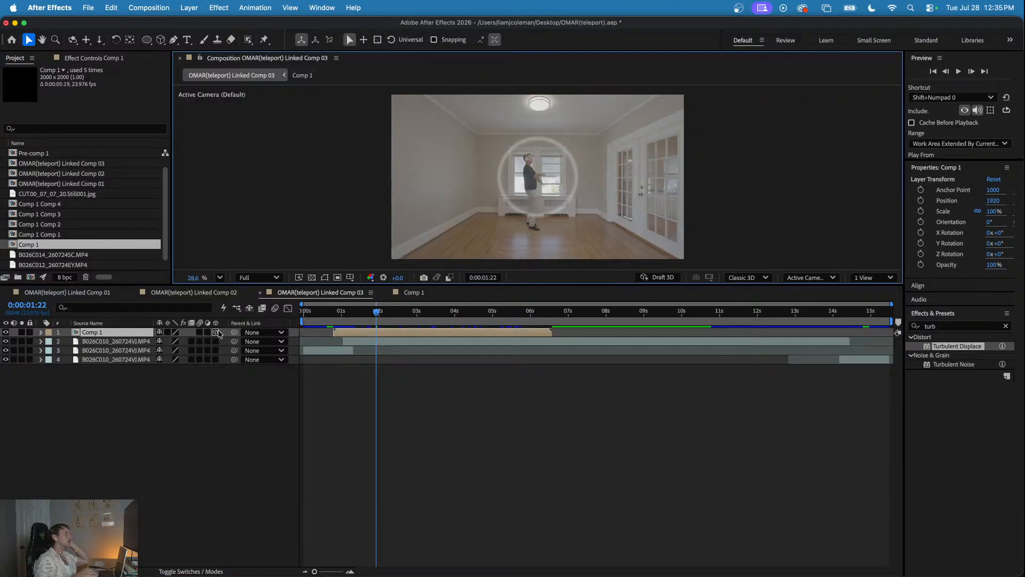
{"action": "double_click", "coordinate": [338, 333]}
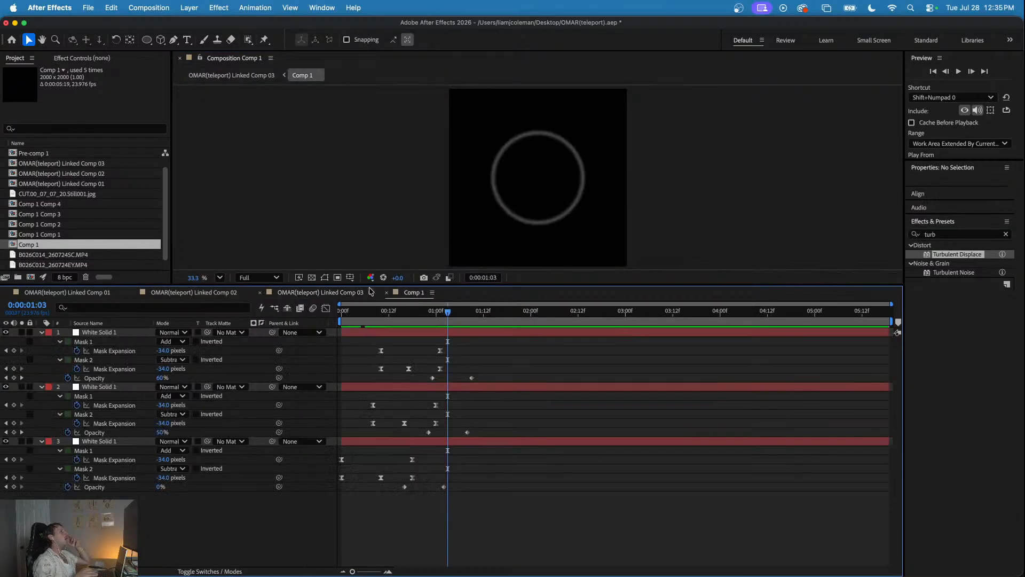
{"action": "left_click", "coordinate": [287, 295]}
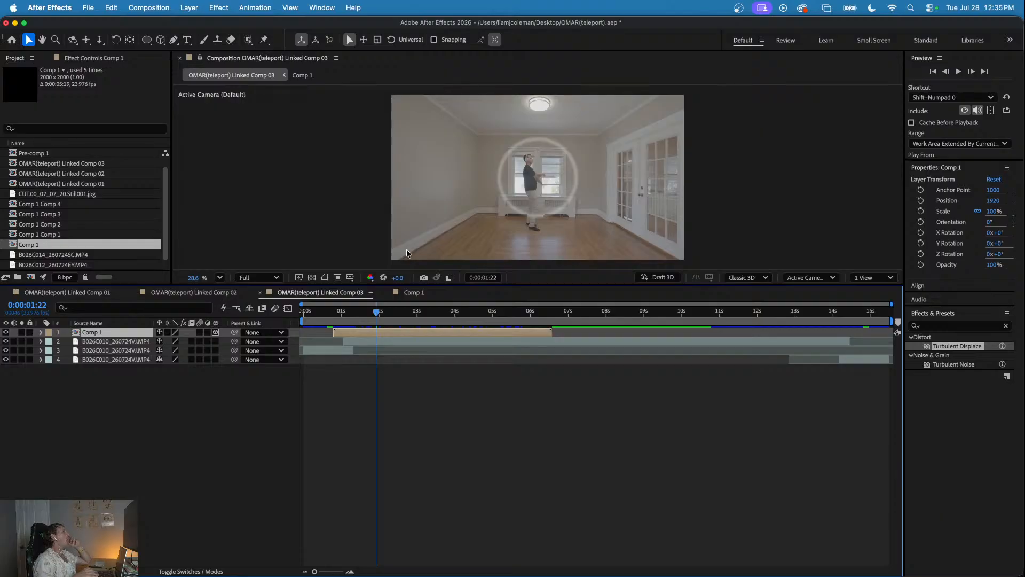
{"action": "left_click", "coordinate": [556, 189]}
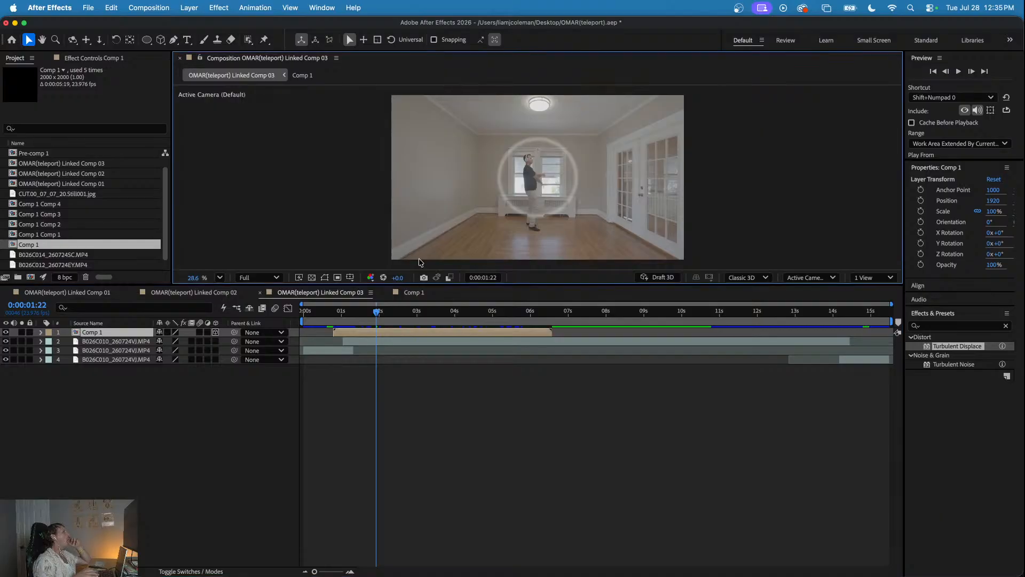
{"action": "left_click", "coordinate": [359, 336]}
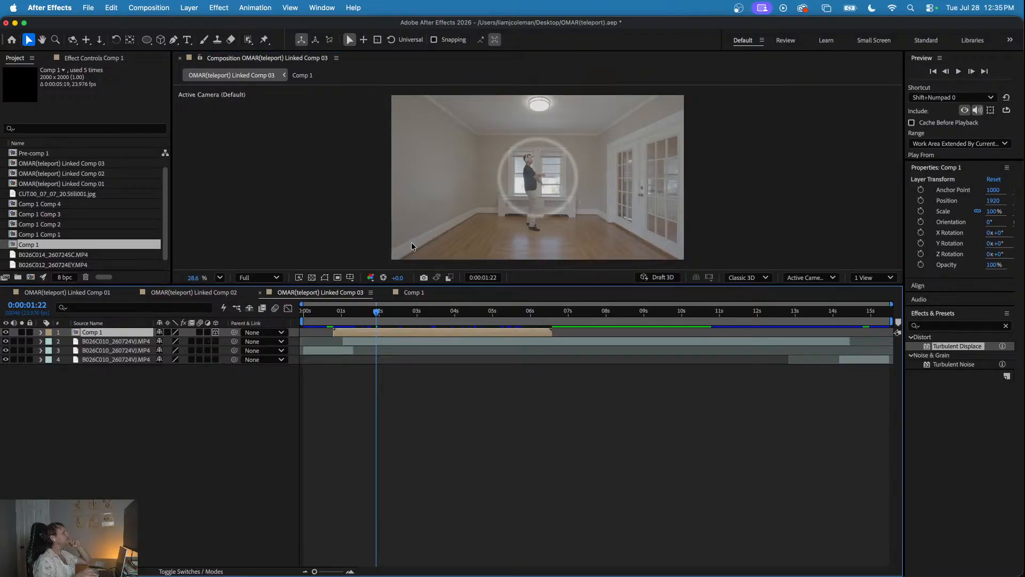
{"action": "left_click", "coordinate": [540, 174]}
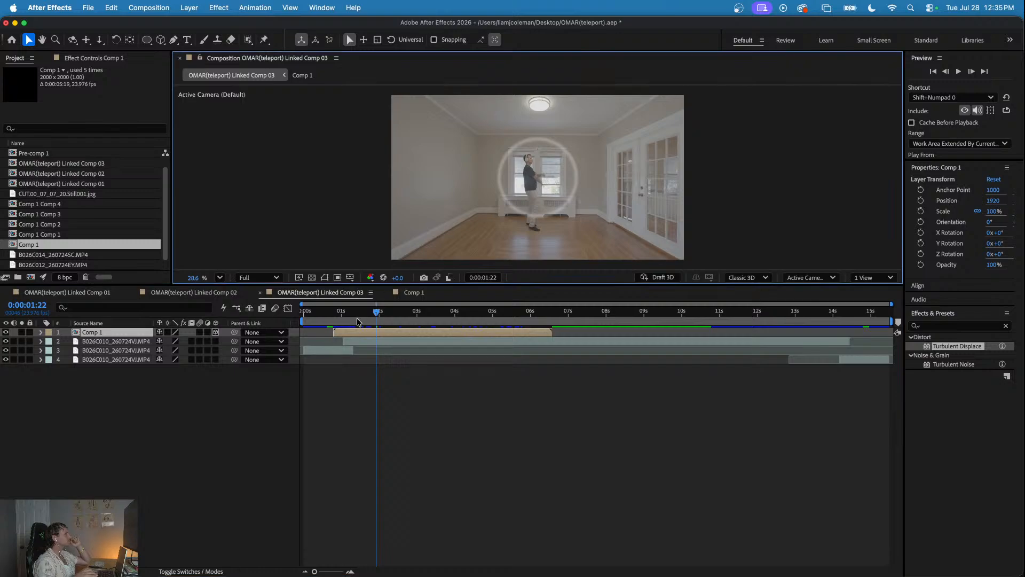
- Move the Comp 1 layer to position 1875, 1223 and return to its start at 0:00:00:19
{"action": "left_click", "coordinate": [351, 332]}
{"action": "key", "text": "p"}
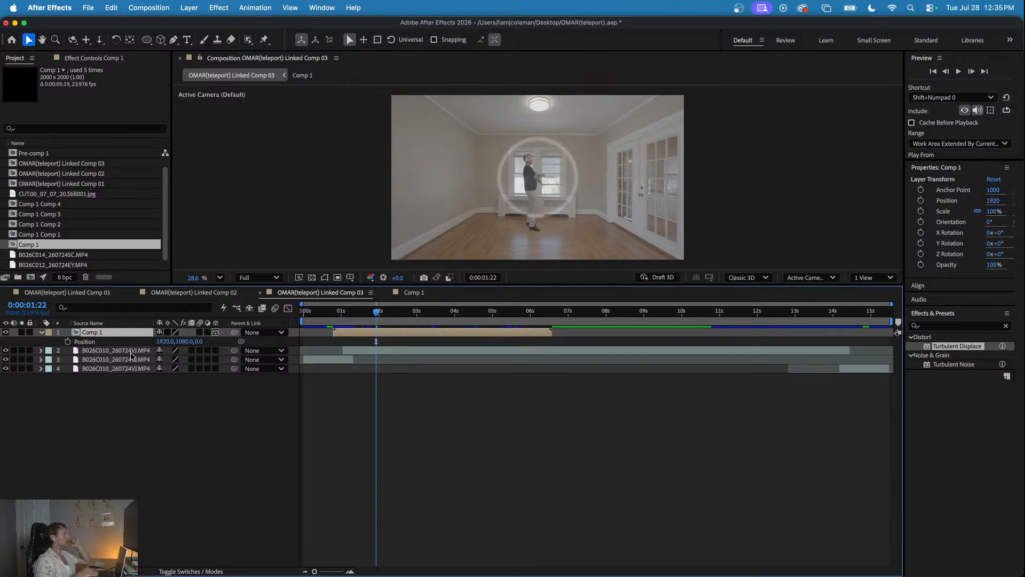
{"action": "left_click", "coordinate": [104, 343]}
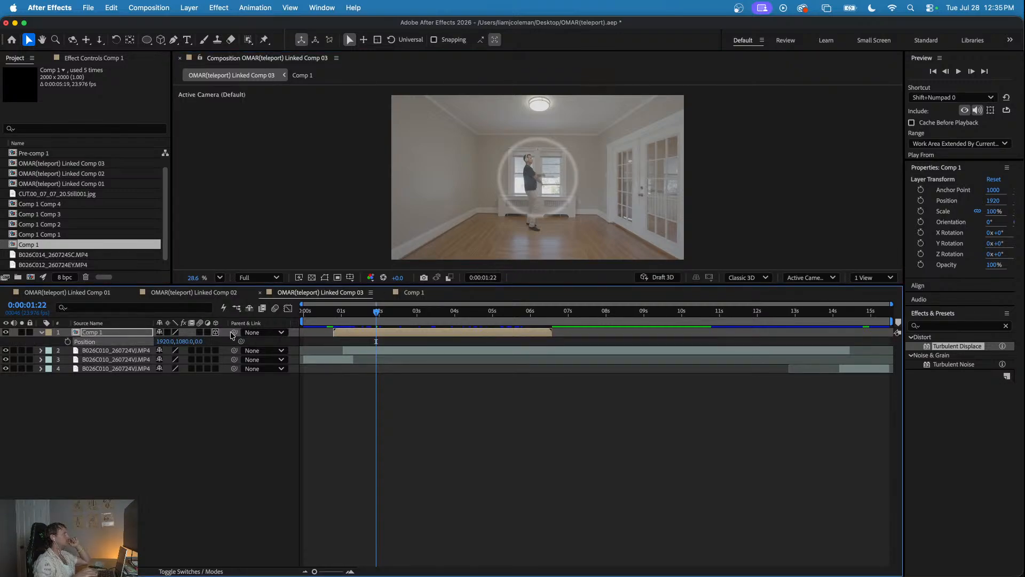
{"action": "left_click_drag", "start_coordinate": [167, 341], "coordinate": [256, 346]}
{"action": "left_click_drag", "start_coordinate": [168, 343], "coordinate": [161, 342]}
{"action": "left_click_drag", "start_coordinate": [380, 313], "coordinate": [333, 330]}
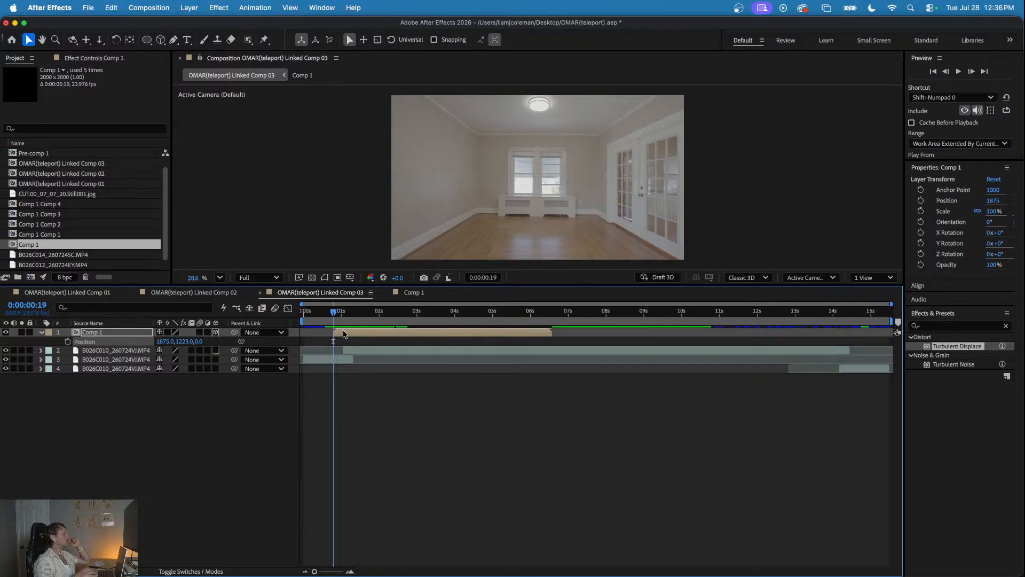
- Add an adjustment layer above Comp 1 in OMAR(teleport) Linked Comp 03
{"action": "left_click", "coordinate": [160, 408]}
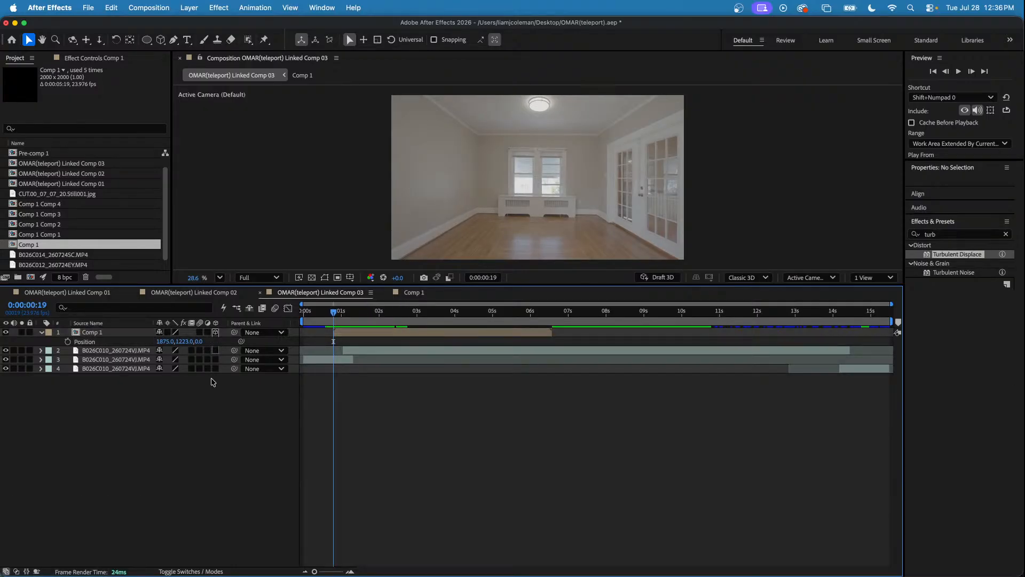
{"action": "key", "text": "space"}
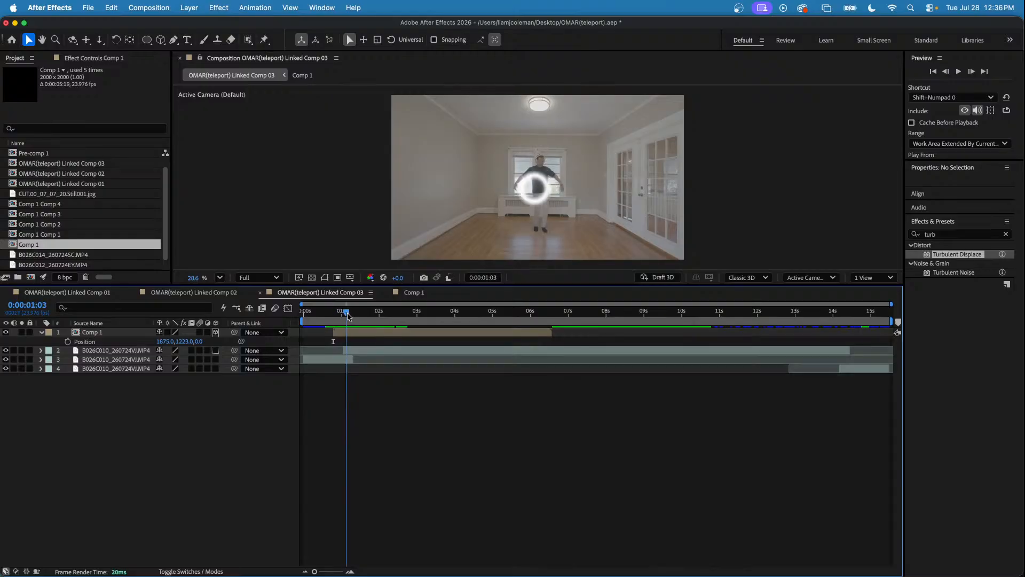
{"action": "right_click", "coordinate": [179, 417]}
{"action": "mouse_move", "coordinate": [256, 425]}
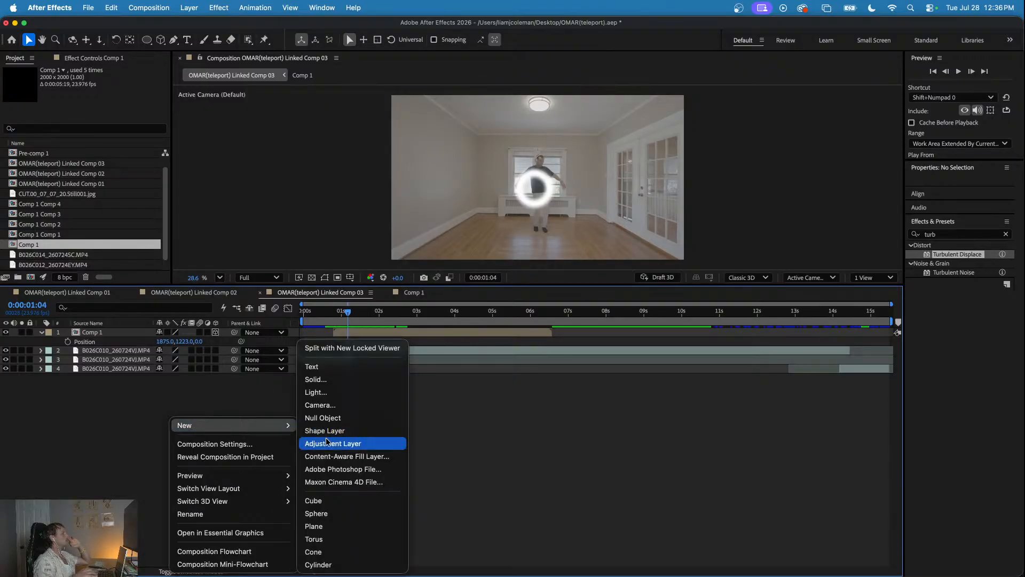
{"action": "left_click", "coordinate": [326, 442]}
{"action": "left_click_drag", "start_coordinate": [337, 315], "coordinate": [359, 315]}
- Examine the Displacement Map effect on Adjustment Layer 4 in OMAR(teleport) Linked Comp 02 between 0:00:00:15 and 0:00:01:01
{"action": "left_click", "coordinate": [190, 292]}
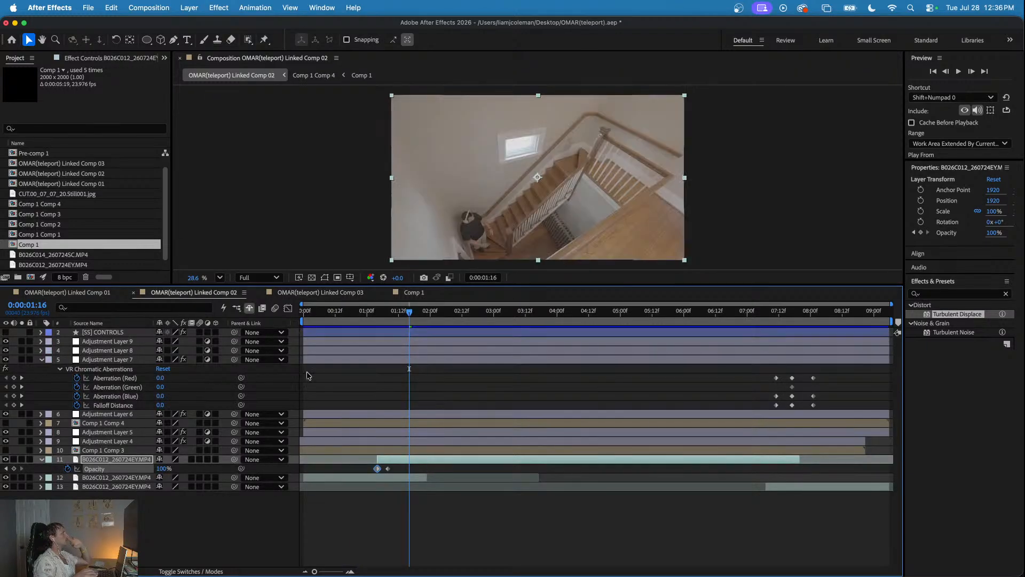
{"action": "mouse_move", "coordinate": [333, 316]}
{"action": "left_mouse_down"}
{"action": "mouse_move", "coordinate": [312, 316]}
{"action": "mouse_move", "coordinate": [344, 320]}
{"action": "left_mouse_up"}
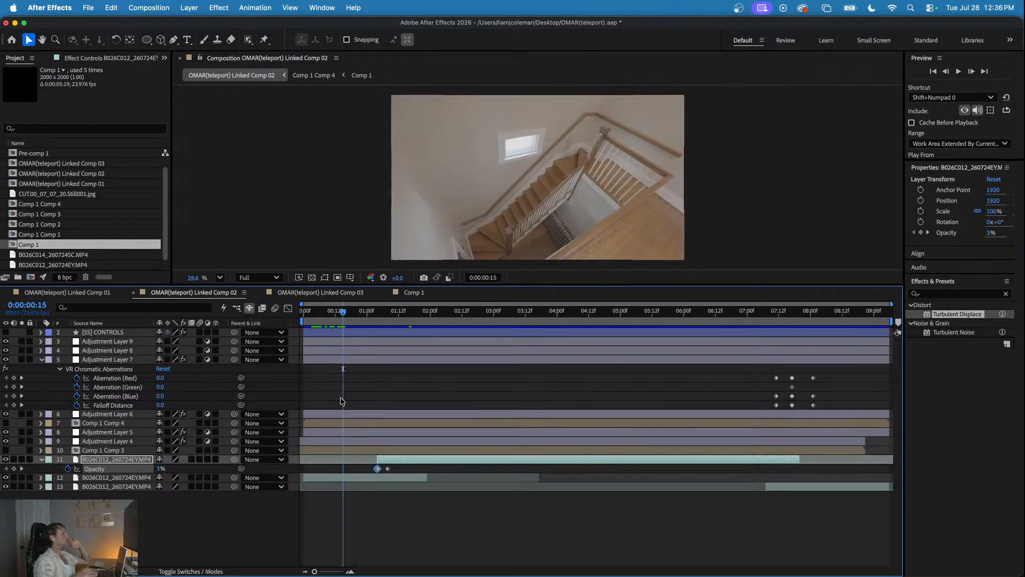
{"action": "left_click", "coordinate": [343, 441]}
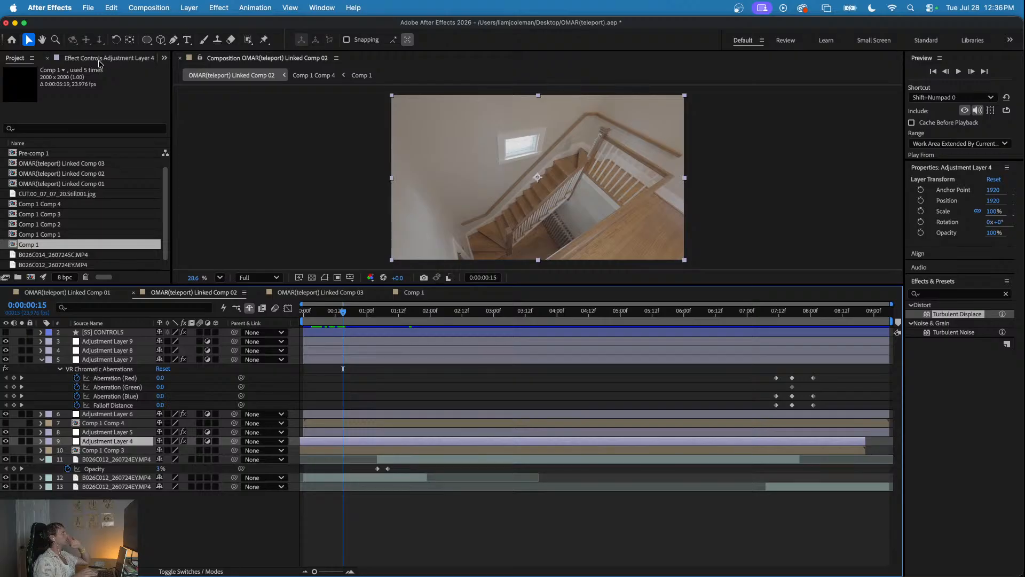
{"action": "left_click", "coordinate": [69, 58]}
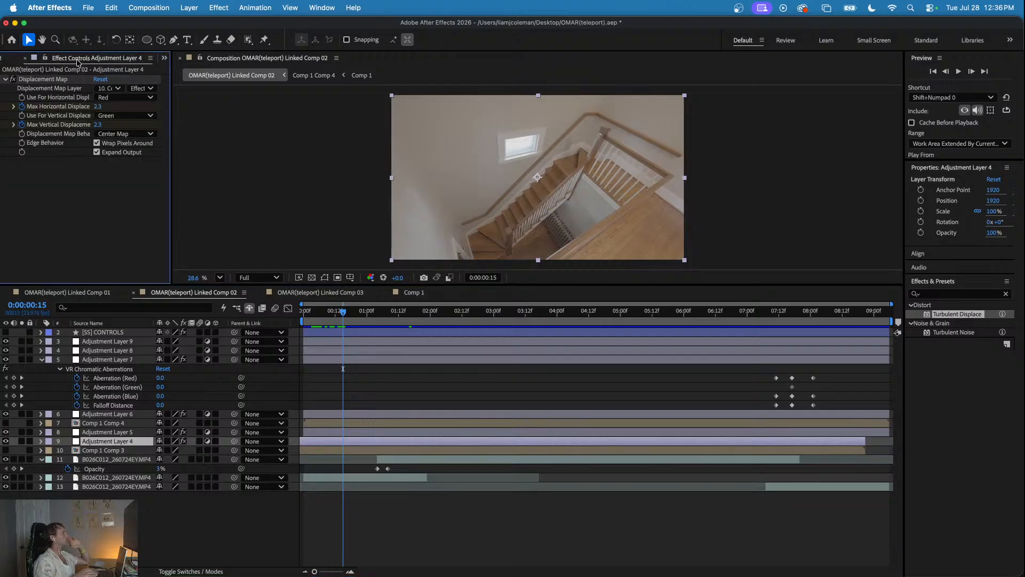
{"action": "left_click", "coordinate": [59, 79]}
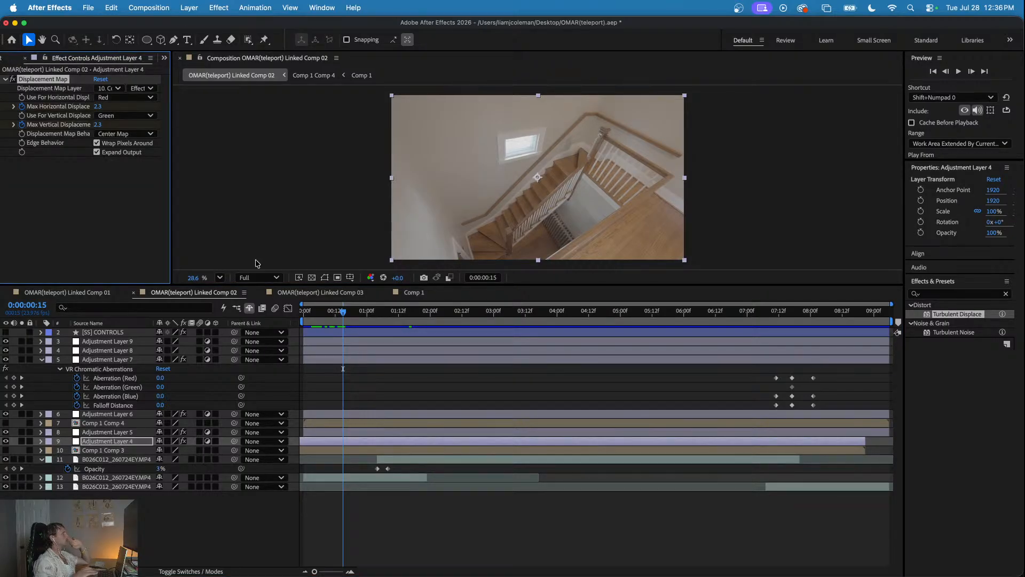
{"action": "left_click", "coordinate": [334, 312]}
{"action": "left_click_drag", "start_coordinate": [334, 311], "coordinate": [362, 320]}
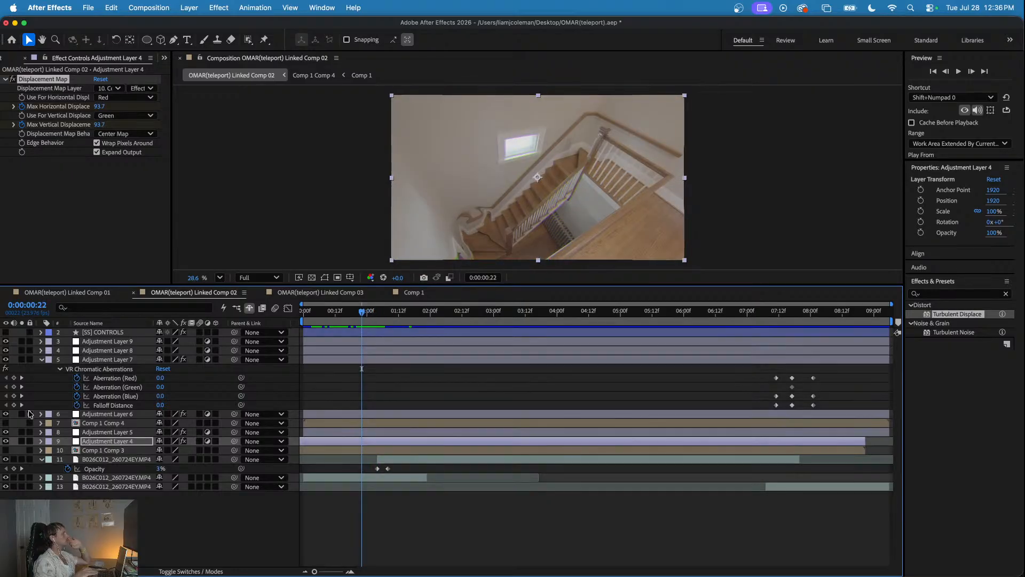
{"action": "left_click", "coordinate": [7, 441]}
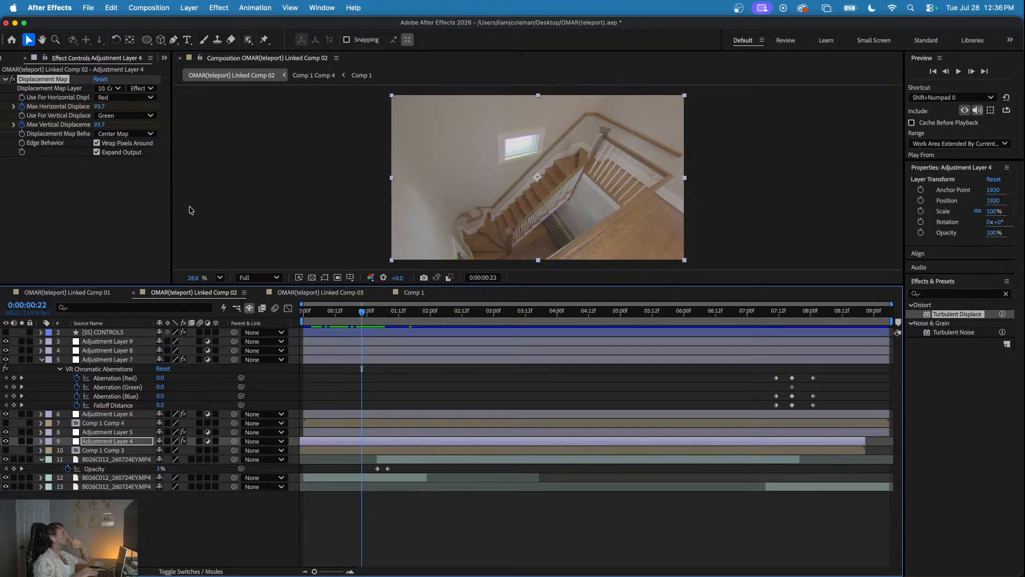
{"action": "mouse_move", "coordinate": [357, 313]}
{"action": "left_mouse_down"}
{"action": "mouse_move", "coordinate": [385, 311]}
{"action": "mouse_move", "coordinate": [361, 311]}
{"action": "mouse_move", "coordinate": [369, 311]}
{"action": "left_mouse_up"}
- Copy that Displacement Map with its keyframes onto the new adjustment layer in OMAR(teleport) Linked Comp 03 at 0:00:01:01
{"action": "left_click", "coordinate": [60, 80]}
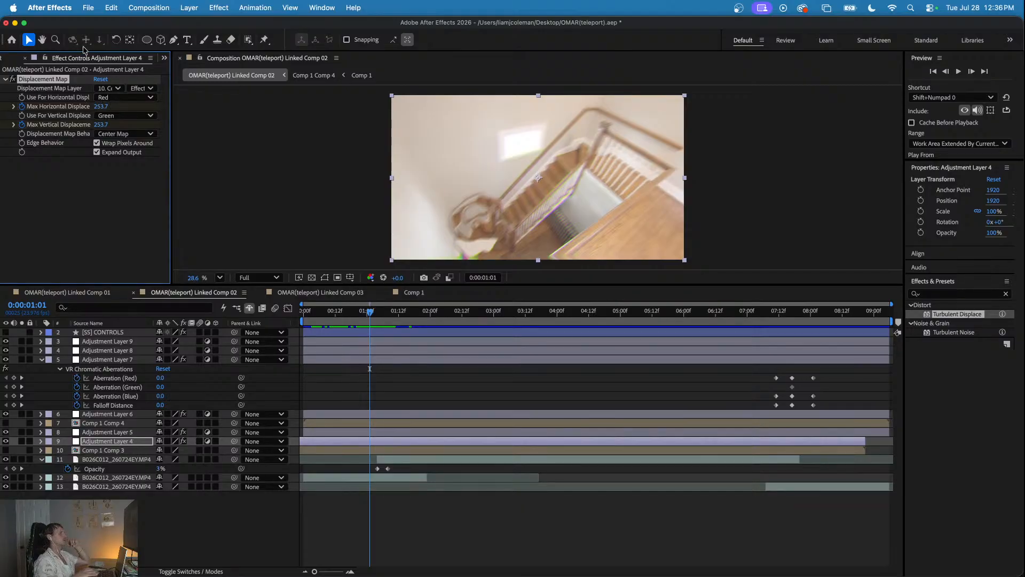
{"action": "left_click", "coordinate": [110, 292]}
{"action": "left_click", "coordinate": [344, 292]}
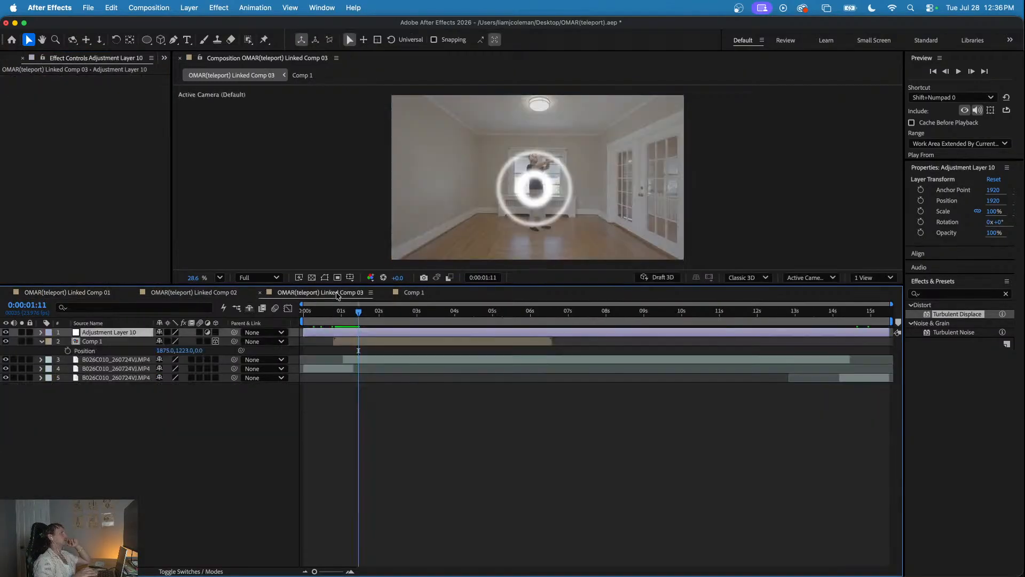
{"action": "left_click_drag", "start_coordinate": [351, 319], "coordinate": [343, 329]}
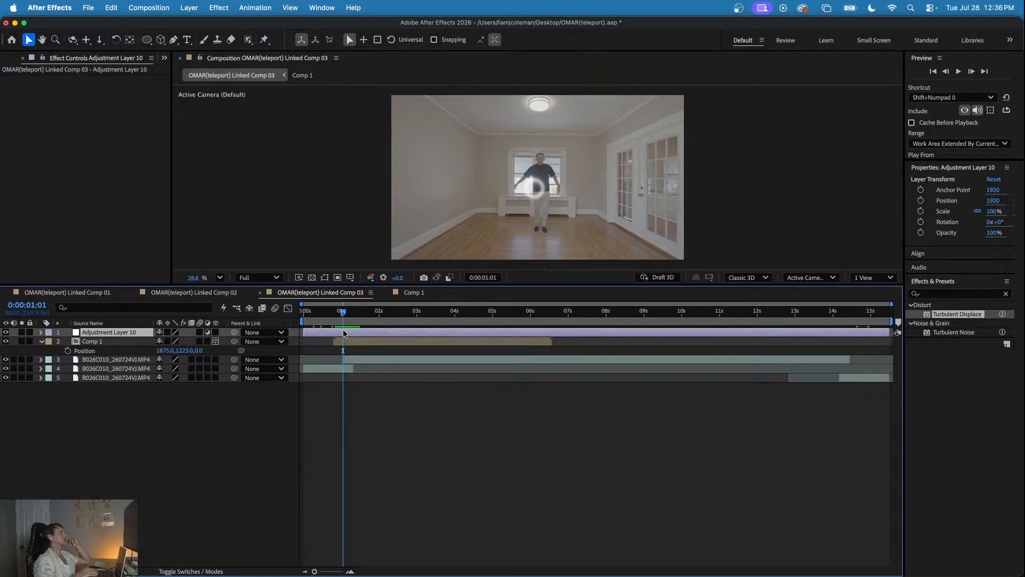
{"action": "left_click", "coordinate": [100, 172]}
{"action": "key", "text": "super+v"}
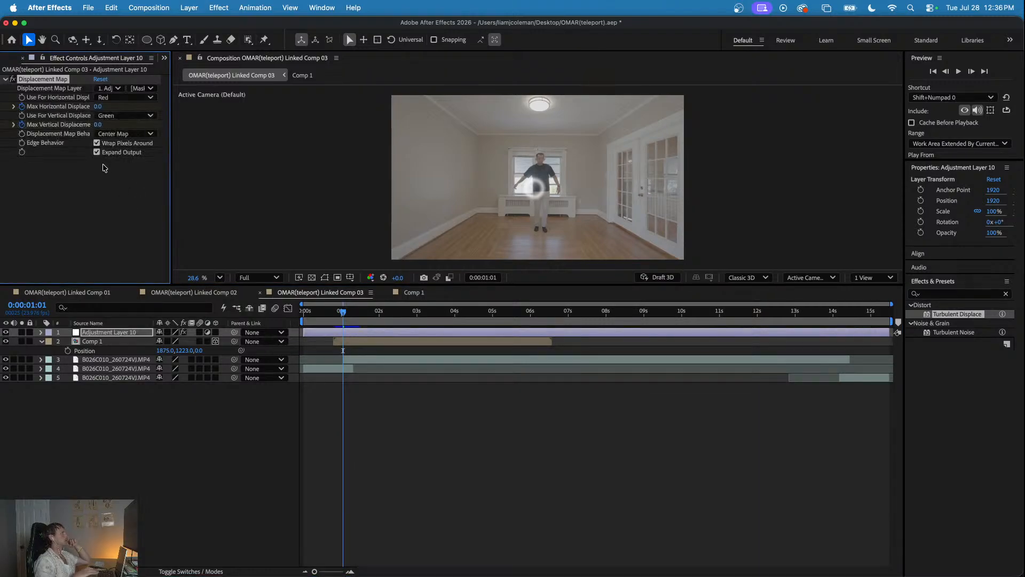
- Shift all of the new adjustment layer's displacement keyframes earlier, so the peak falls at 0:00:01:09
{"action": "key", "text": "u"}
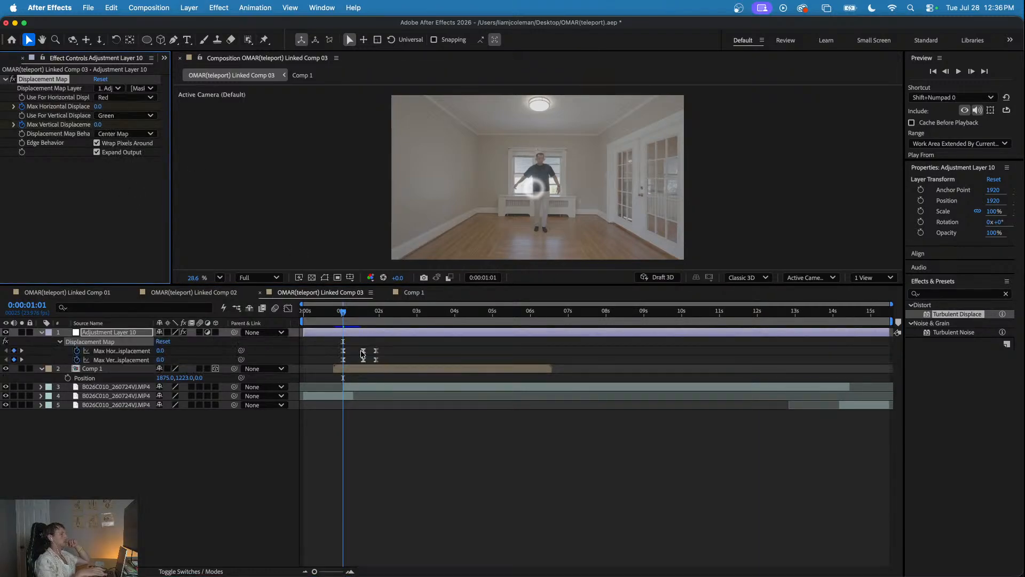
{"action": "left_click_drag", "start_coordinate": [388, 338], "coordinate": [337, 361]}
{"action": "left_click_drag", "start_coordinate": [334, 311], "coordinate": [357, 315]}
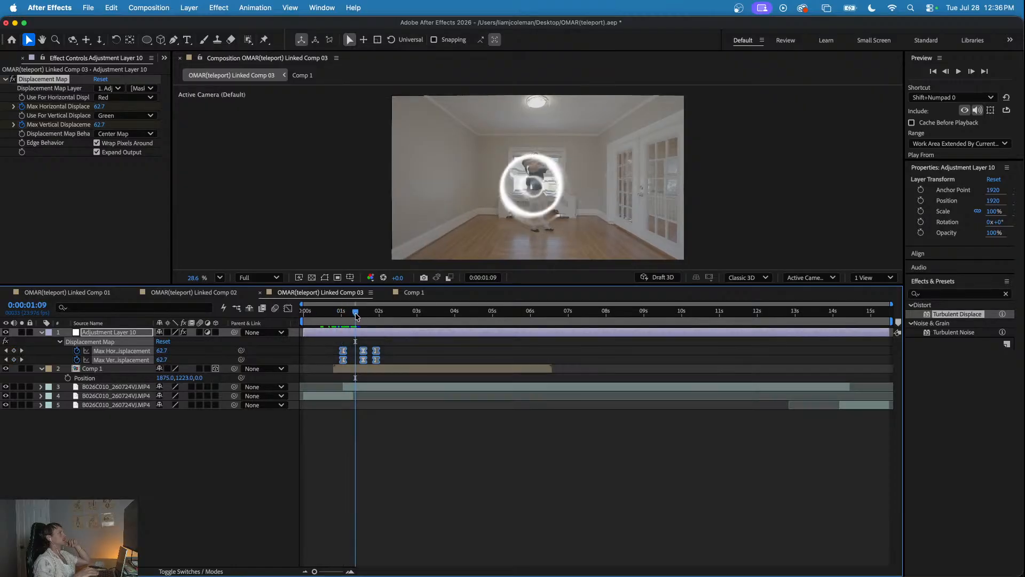
{"action": "left_click_drag", "start_coordinate": [342, 353], "coordinate": [336, 353]}
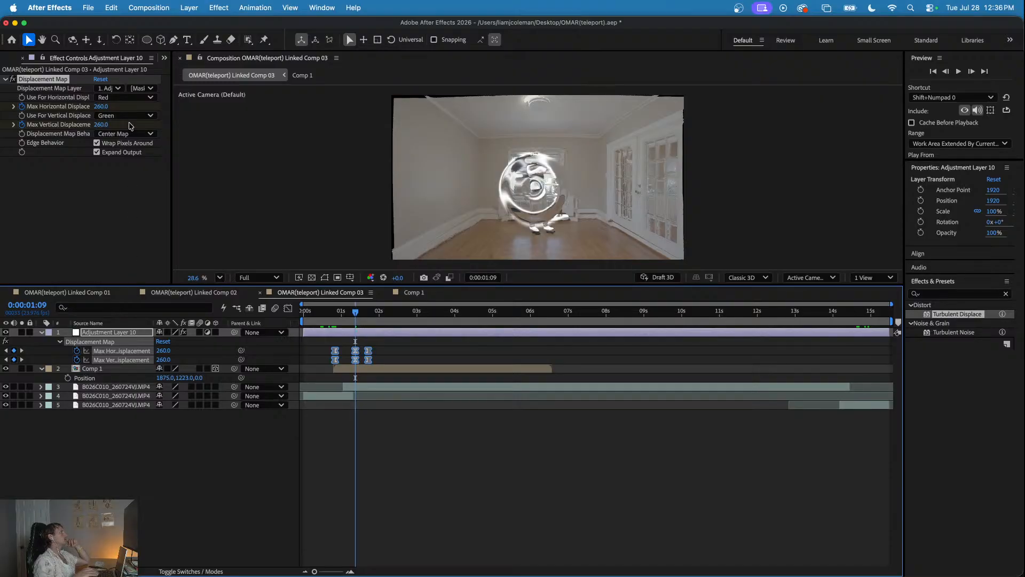
- Use Comp 1 with its effects and masks as the displacement map layer, and hide the Comp 1 layer
{"action": "left_click", "coordinate": [113, 89]}
{"action": "left_click", "coordinate": [126, 134]}
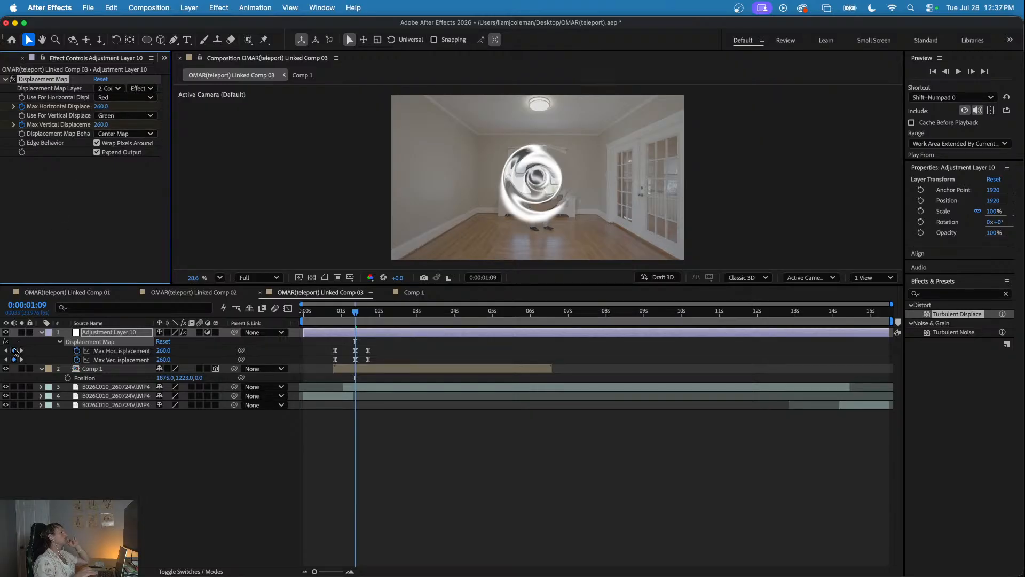
{"action": "left_click", "coordinate": [6, 368]}
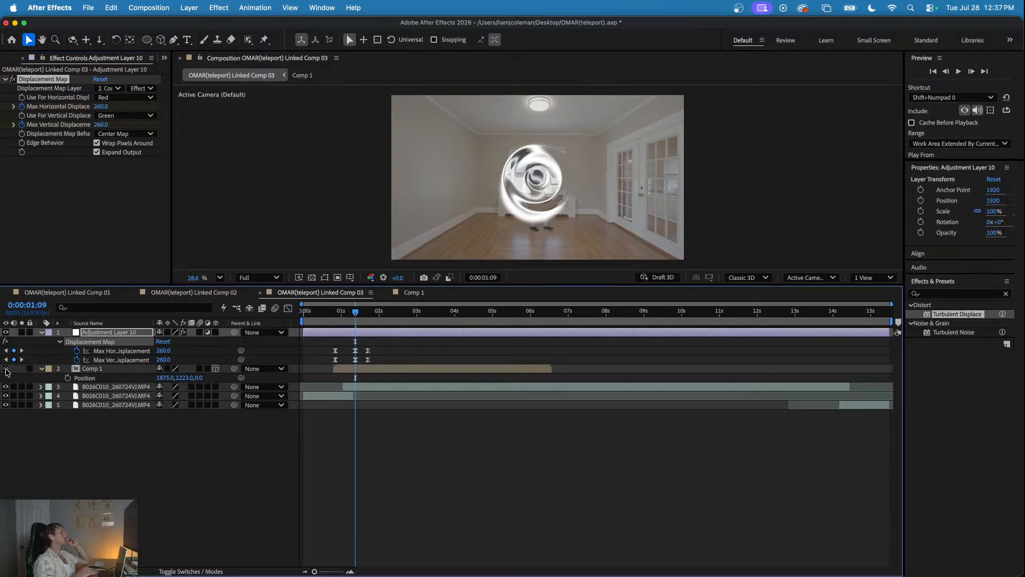
- Pre-compose the Comp 1 layer with all its attributes and preview the displacement from 0:00:00:12
{"action": "left_click", "coordinate": [104, 369]}
{"action": "right_click", "coordinate": [105, 370]}
{"action": "left_click", "coordinate": [139, 476]}
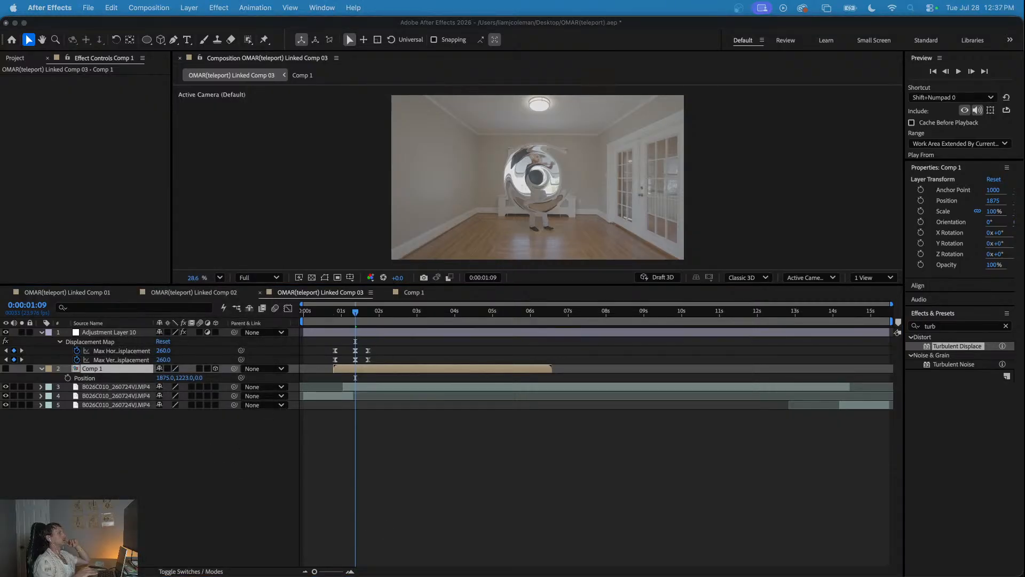
{"action": "key", "text": "Return"}
{"action": "left_click", "coordinate": [322, 312]}
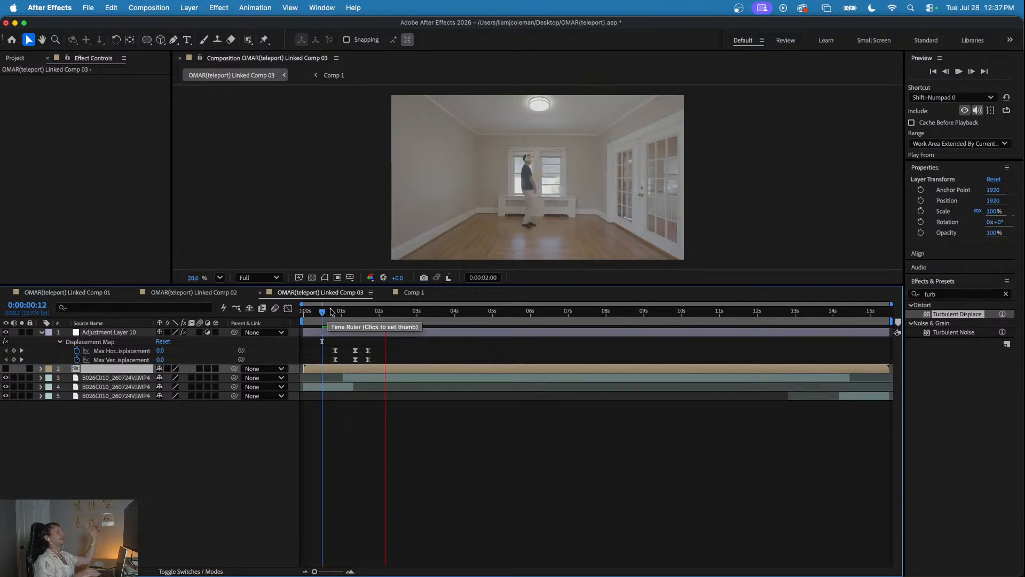
- Shift all of the adjustment layer's displacement keyframes earlier, so the peak falls at 0:00:01:01, and preview the timing
{"action": "left_click", "coordinate": [305, 313]}
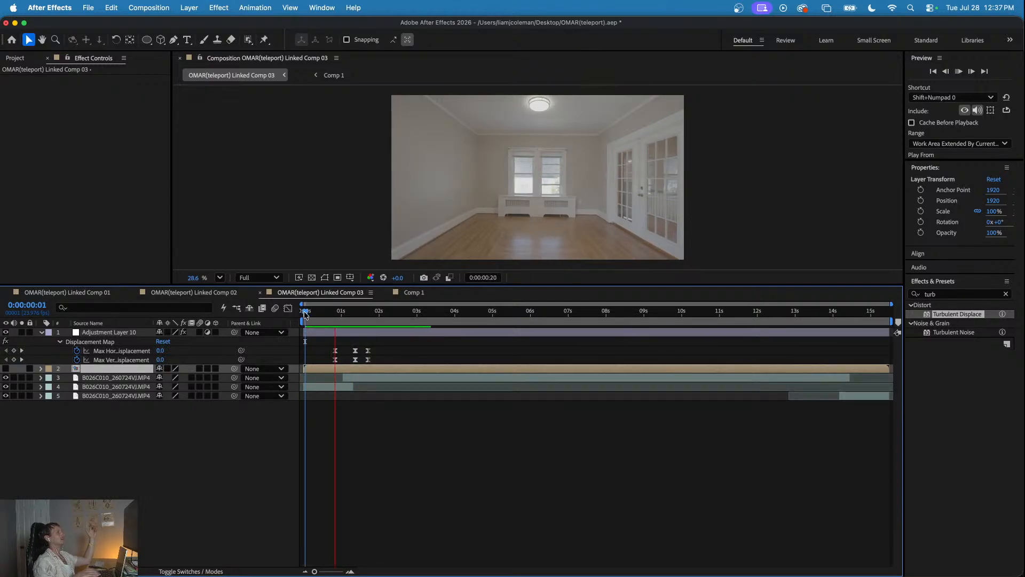
{"action": "left_click", "coordinate": [317, 313]}
{"action": "left_click_drag", "start_coordinate": [317, 313], "coordinate": [343, 353]}
{"action": "left_click_drag", "start_coordinate": [335, 315], "coordinate": [317, 313]}
{"action": "key", "text": "space"}
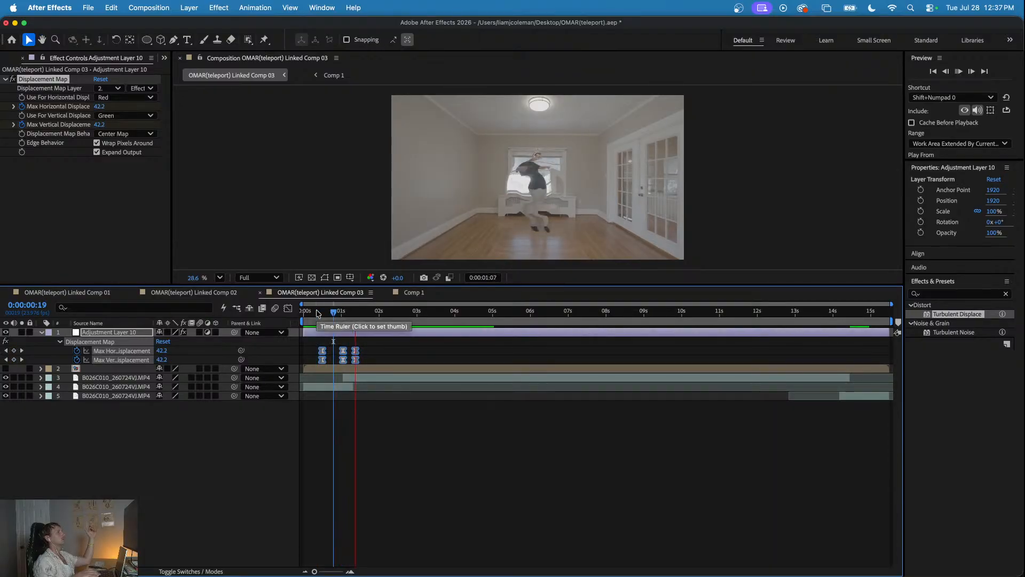
{"action": "left_click", "coordinate": [318, 312]}
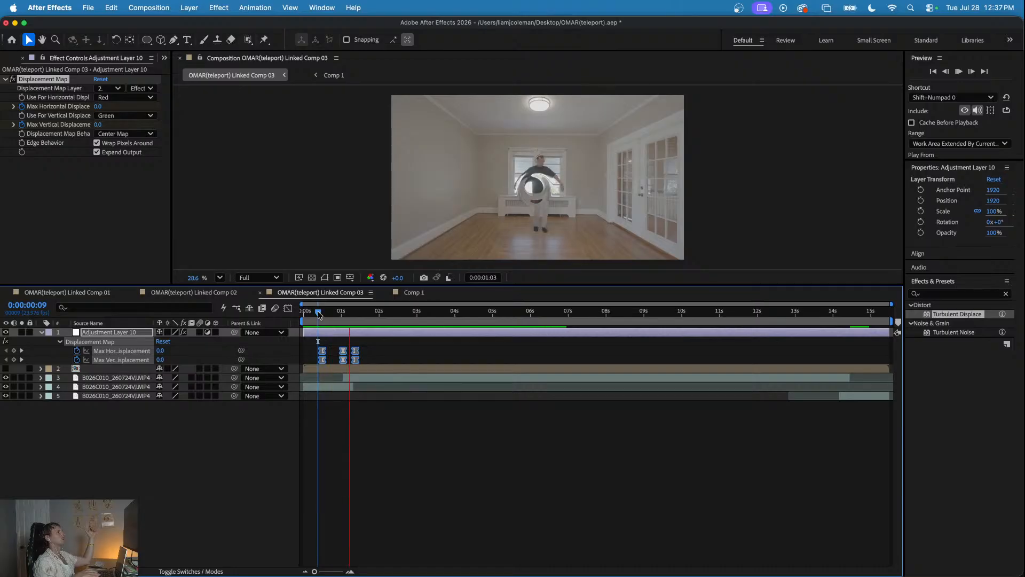
{"action": "key", "text": "space"}
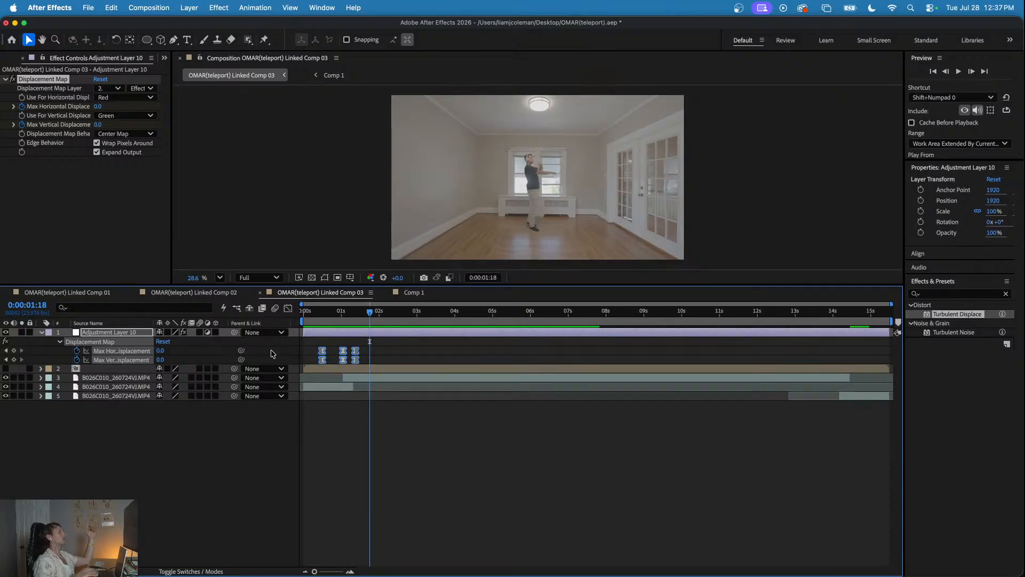
{"action": "key", "text": "space"}
- Move the final pair of displacement keyframes later, to about 0:00:02:01, so the distortion fades out more slowly
{"action": "left_click", "coordinate": [350, 318]}
{"action": "left_click_drag", "start_coordinate": [349, 320], "coordinate": [378, 354]}
{"action": "left_click", "coordinate": [366, 344]}
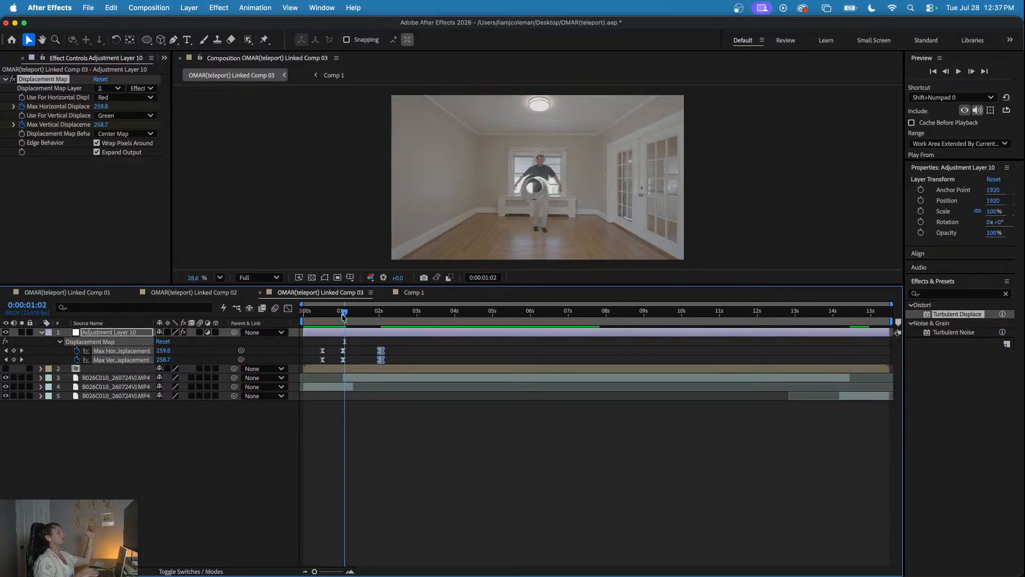
{"action": "key", "text": "space"}
{"action": "left_click", "coordinate": [324, 319]}
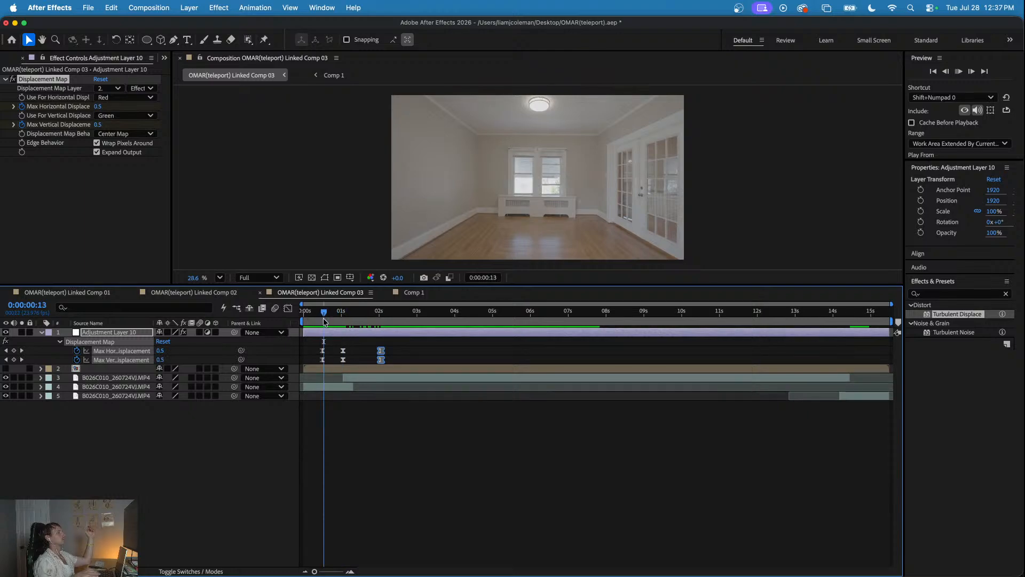
{"action": "key", "text": "space"}
- Play back the opening two seconds repeatedly to check how the lengthened displacement settles
{"action": "left_click_drag", "start_coordinate": [322, 314], "coordinate": [309, 313]}
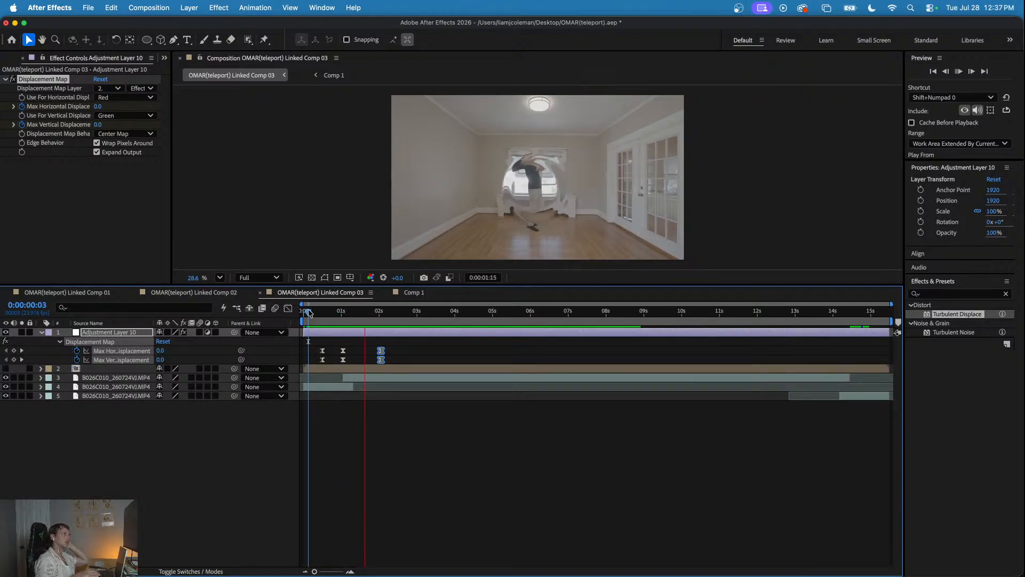
{"action": "left_click", "coordinate": [317, 311]}
{"action": "key", "text": "space"}
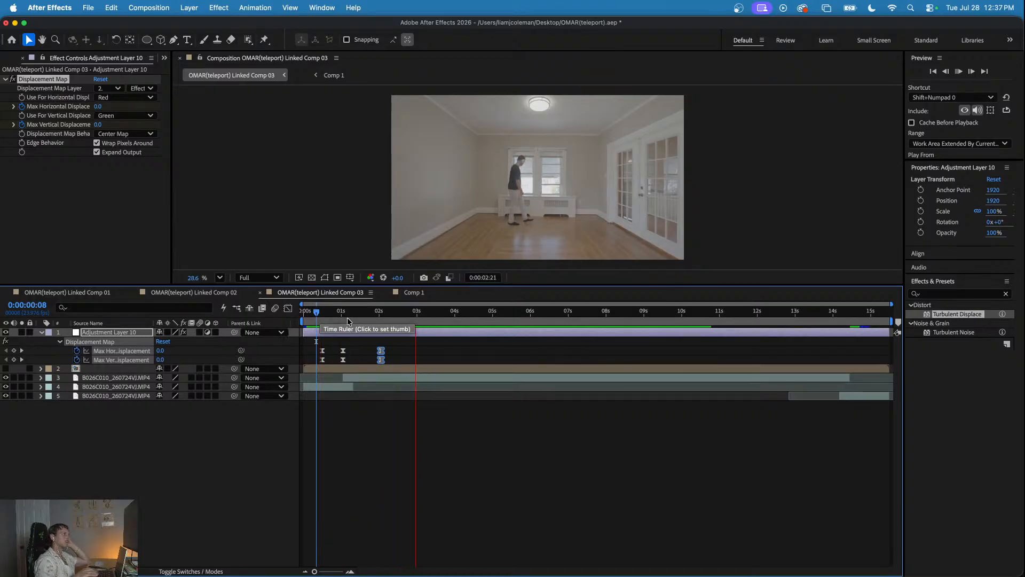
{"action": "left_click", "coordinate": [315, 312]}
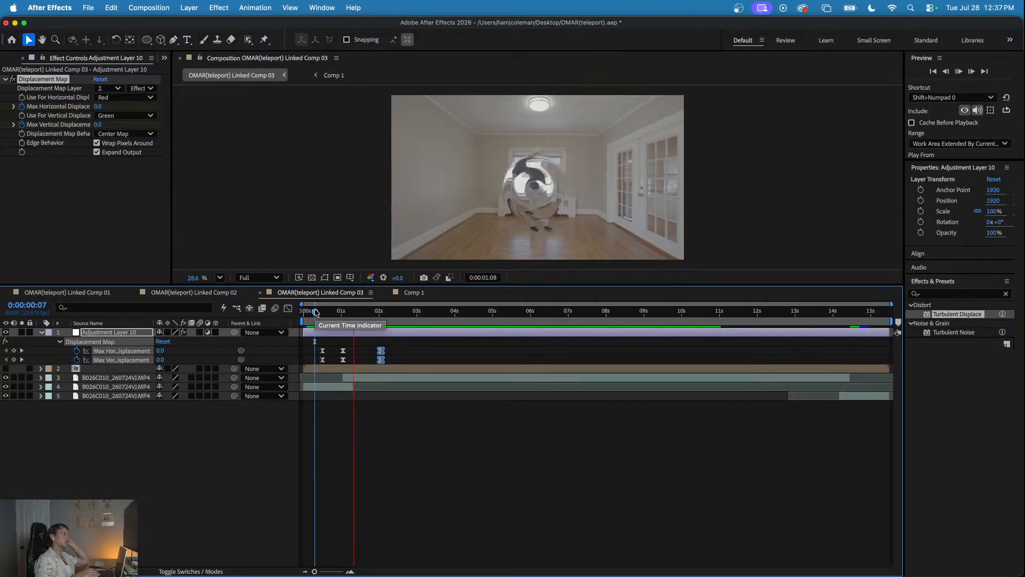
{"action": "key", "text": "space"}
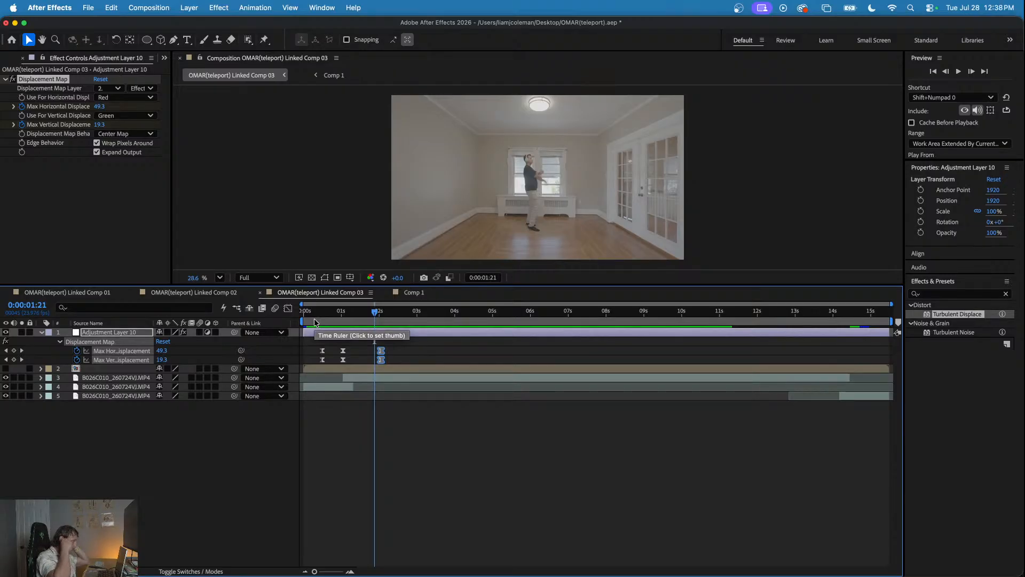
{"action": "left_click", "coordinate": [320, 312]}
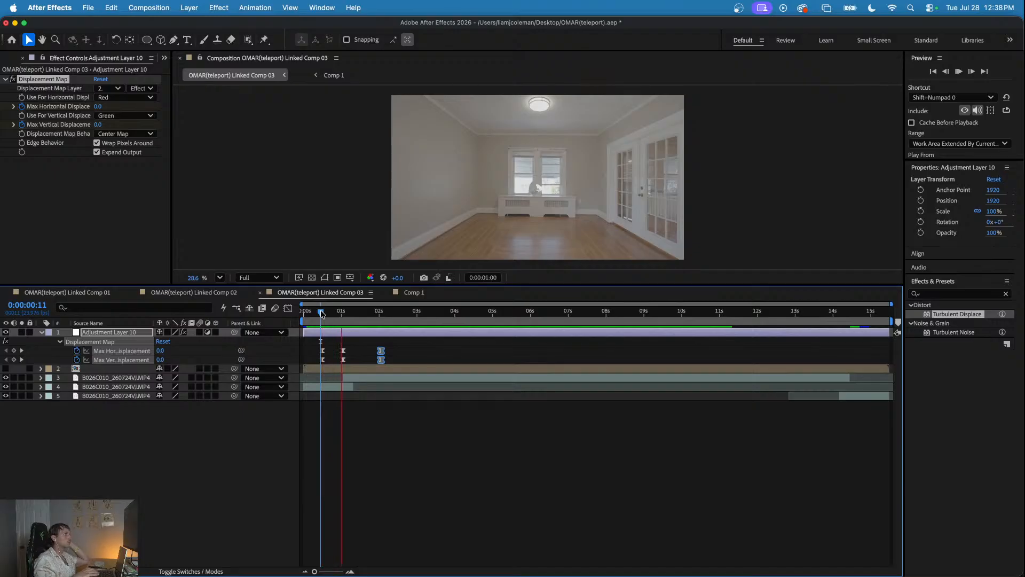
{"action": "left_click", "coordinate": [327, 312]}
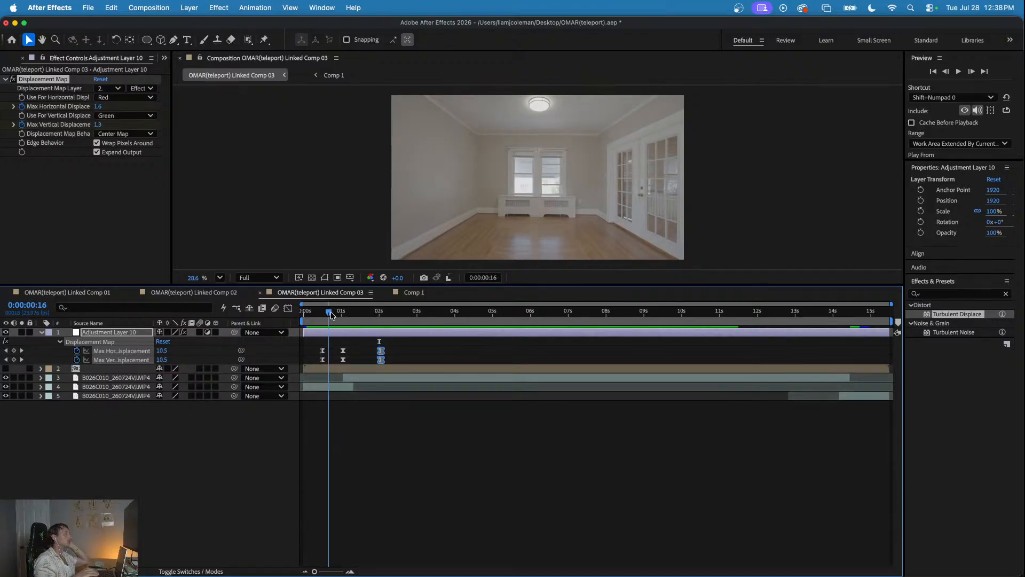
- Keyframe the opacity of footage layer 3 from 2% at 0:00:01:01 to 100% at 0:00:01:06
{"action": "left_click_drag", "start_coordinate": [327, 314], "coordinate": [344, 316]}
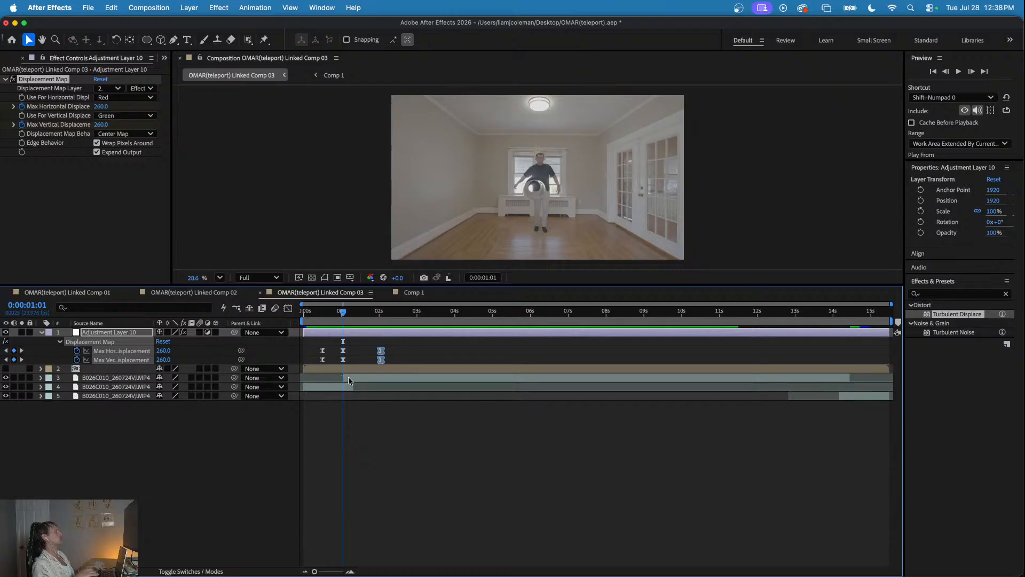
{"action": "scroll", "coordinate": [350, 380], "scroll_direction": "up", "scroll_amount": 2}
{"action": "left_click_drag", "start_coordinate": [340, 305], "coordinate": [361, 315]}
{"action": "left_click", "coordinate": [365, 377]}
{"action": "key", "text": "t"}
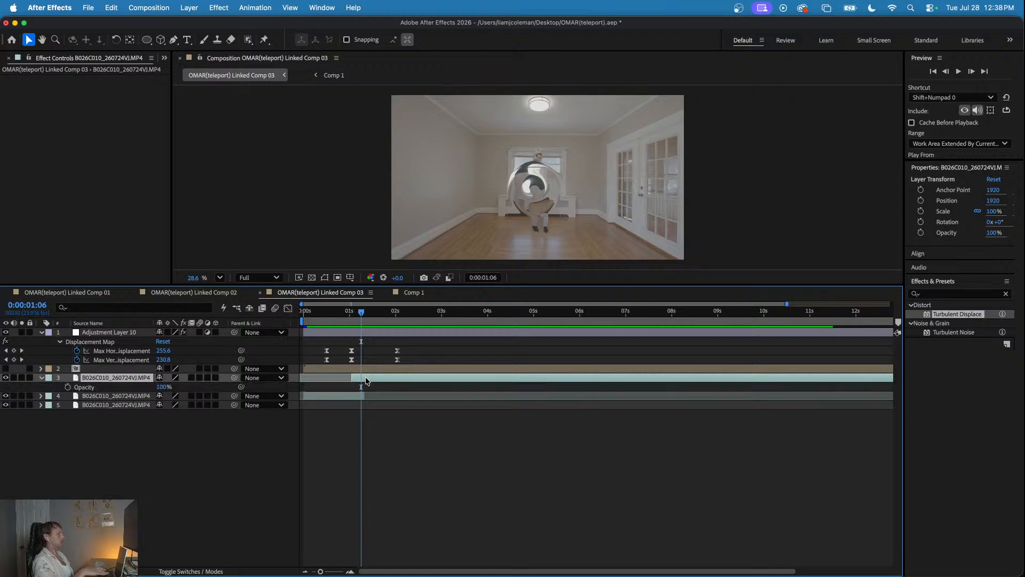
{"action": "left_click", "coordinate": [68, 387]}
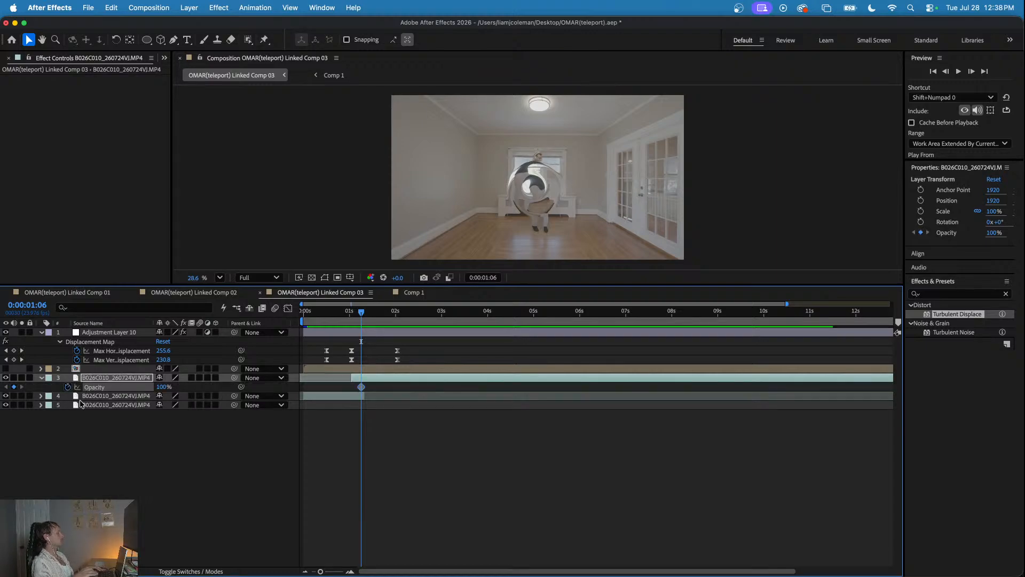
{"action": "key", "text": "Page_Up"}
{"action": "key", "text": "Page_Up"}
{"action": "key", "text": "Page_Up"}
{"action": "key", "text": "Page_Up"}
{"action": "key", "text": "Page_Up"}
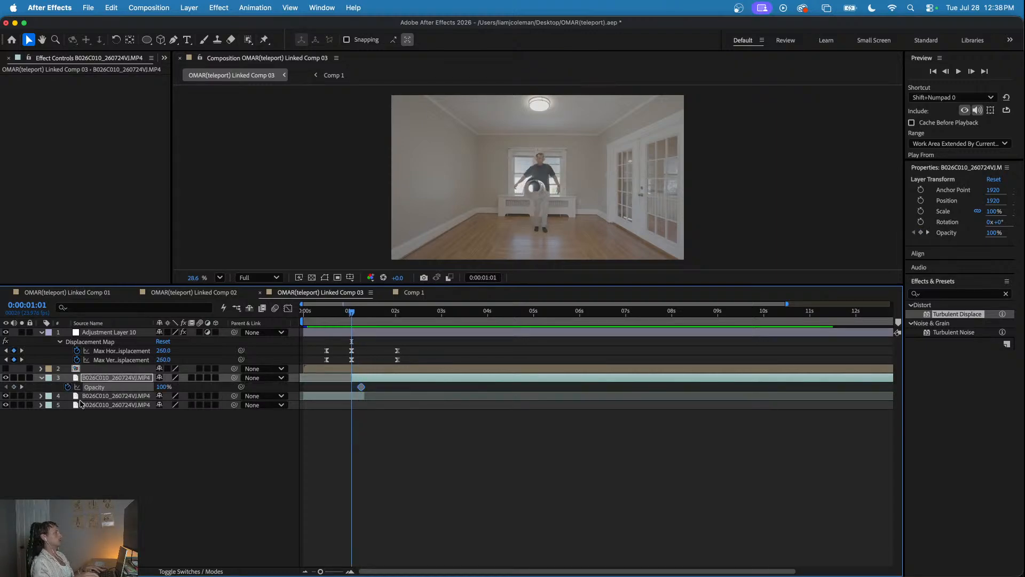
{"action": "left_click_drag", "start_coordinate": [59, 386], "coordinate": [333, 323]}
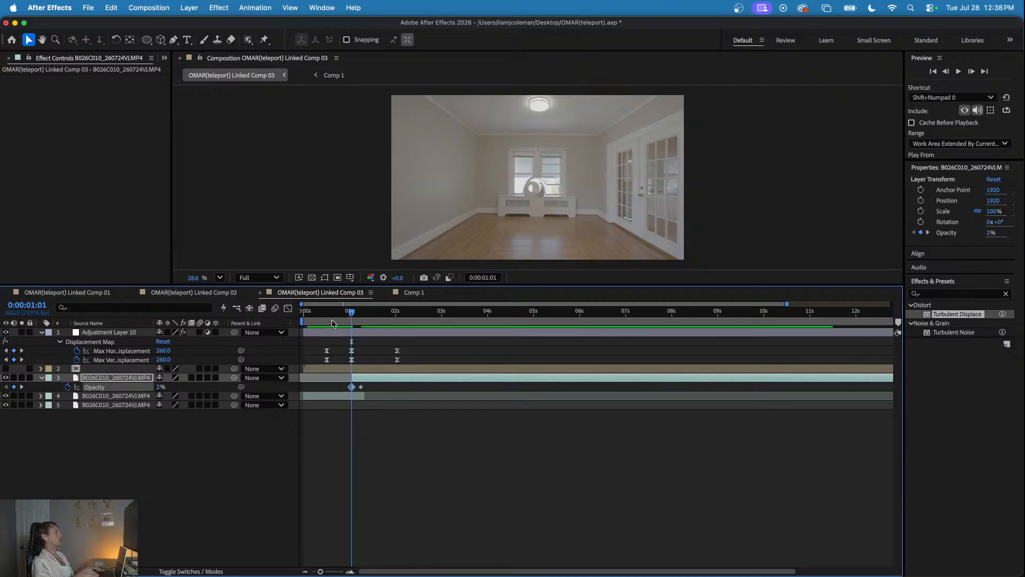
- Preview the layer 3 opacity fade together with the displacement, starting before the teleport
{"action": "left_click", "coordinate": [330, 311]}
{"action": "key", "text": "space"}
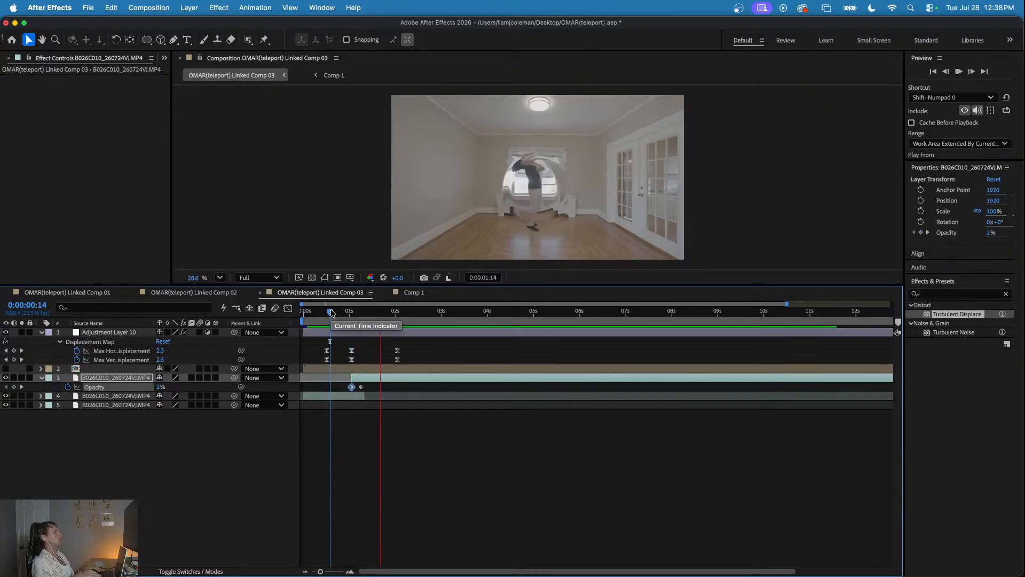
{"action": "left_click", "coordinate": [315, 312]}
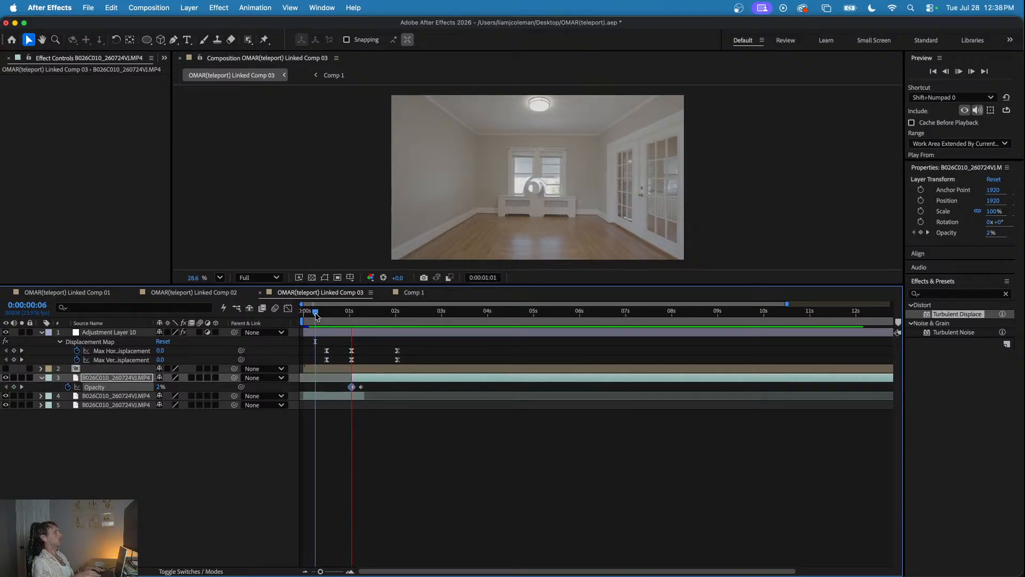
{"action": "left_click_drag", "start_coordinate": [316, 313], "coordinate": [344, 325]}
{"action": "key", "text": "space"}
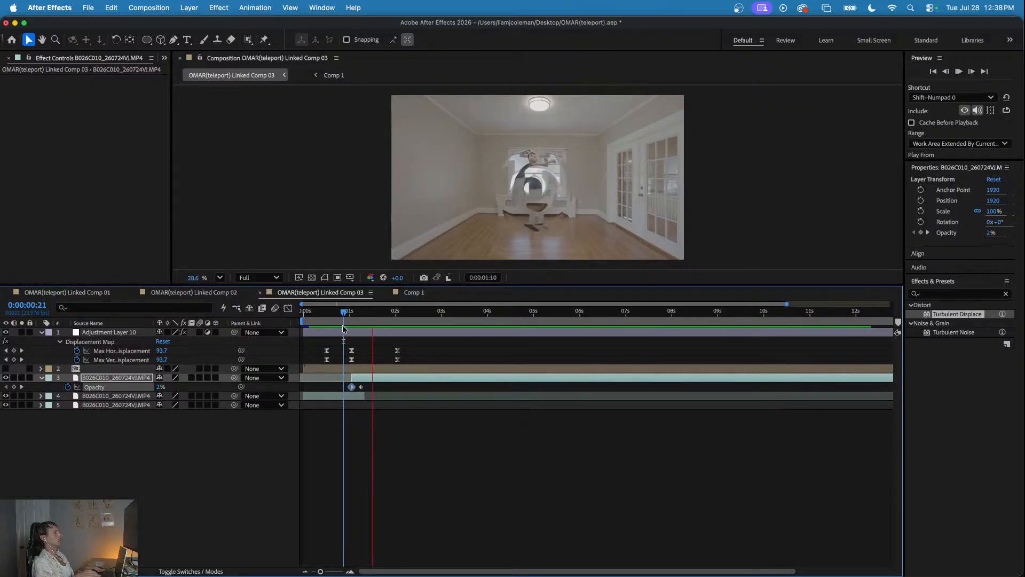
{"action": "key", "text": "space"}
- Shift the displacement keyframes later so the peak falls at about 0:00:01:04, and move the first pair to about 0:00:00:19
{"action": "left_click_drag", "start_coordinate": [320, 340], "coordinate": [415, 365]}
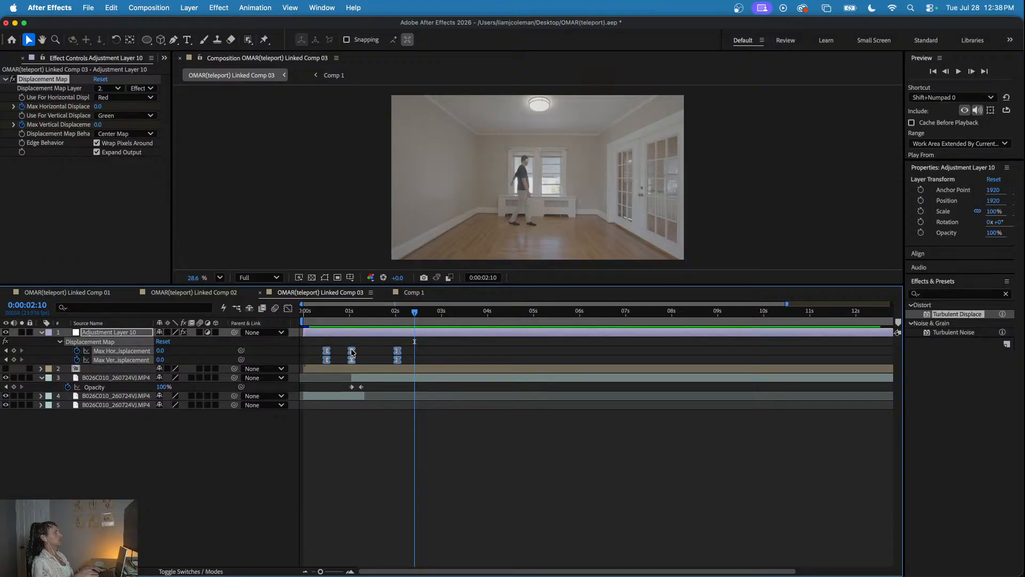
{"action": "left_click_drag", "start_coordinate": [352, 352], "coordinate": [337, 363]}
{"action": "left_click", "coordinate": [329, 342]}
{"action": "left_click", "coordinate": [333, 312]}
{"action": "key", "text": "space"}
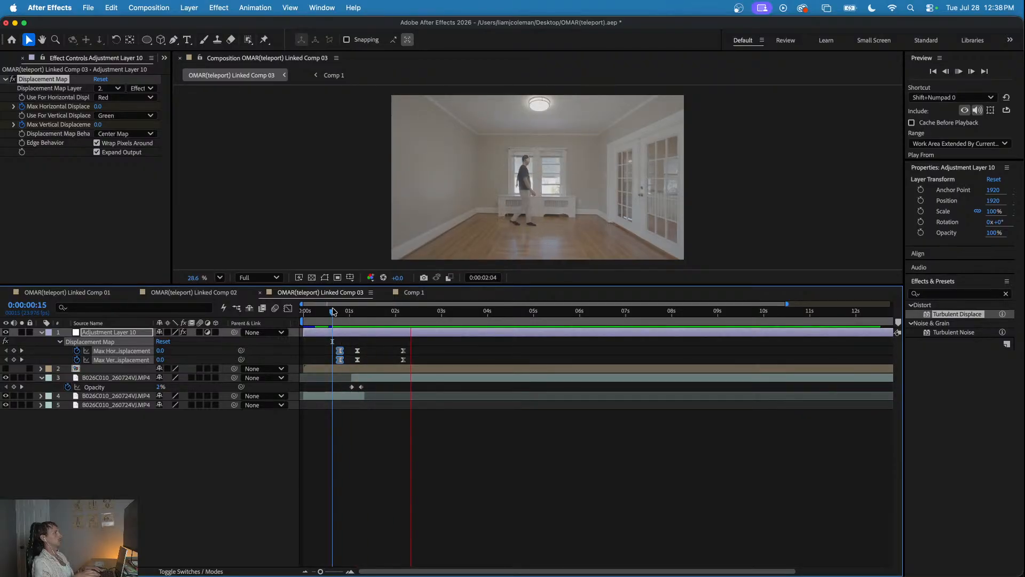
{"action": "key", "text": "space"}
- Move layer 3's opacity keyframes so the fade starts at about 0:00:01:04 and ends at about 0:00:01:08
{"action": "mouse_move", "coordinate": [367, 384]}
{"action": "left_mouse_down"}
{"action": "mouse_move", "coordinate": [348, 390]}
{"action": "mouse_move", "coordinate": [367, 388]}
{"action": "left_mouse_up"}
{"action": "mouse_move", "coordinate": [356, 316]}
{"action": "left_mouse_down"}
{"action": "mouse_move", "coordinate": [330, 314]}
{"action": "mouse_move", "coordinate": [364, 318]}
{"action": "left_mouse_up"}
{"action": "key", "text": "space"}
{"action": "key", "text": "equal"}
{"action": "left_click", "coordinate": [384, 348]}
{"action": "key", "text": "equal"}
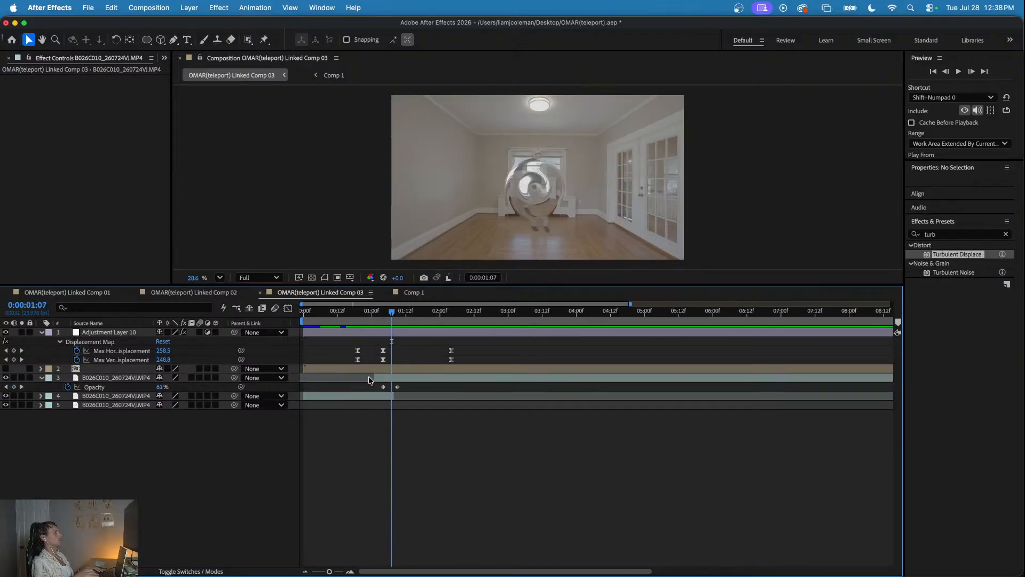
{"action": "left_click_drag", "start_coordinate": [396, 386], "coordinate": [393, 386]}
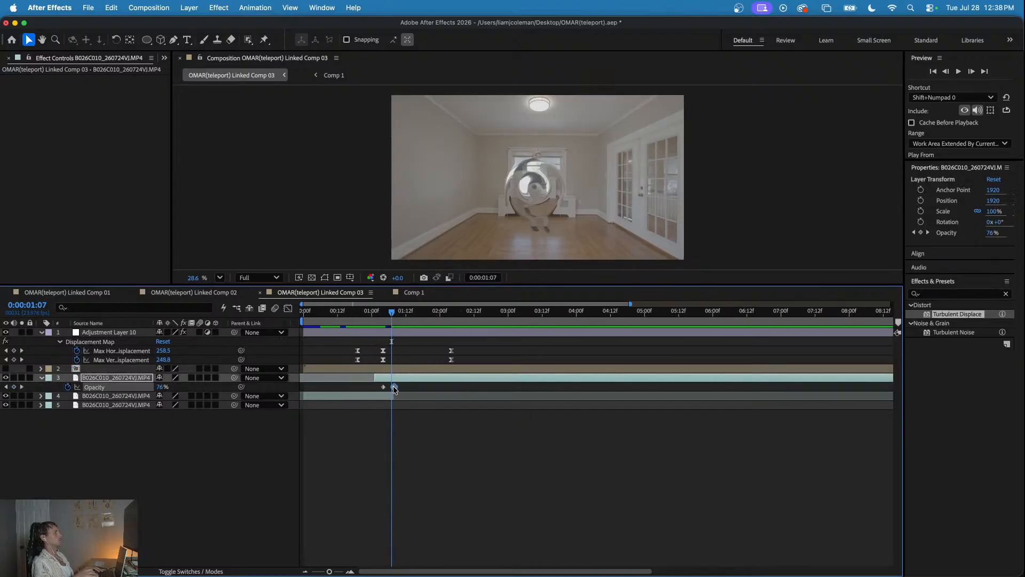
- Play back the retimed fade and displacement from around 0:00:00:21 to judge the teleport
{"action": "left_click", "coordinate": [371, 311]}
{"action": "key", "text": "space"}
{"action": "left_click_drag", "start_coordinate": [371, 311], "coordinate": [363, 311]}
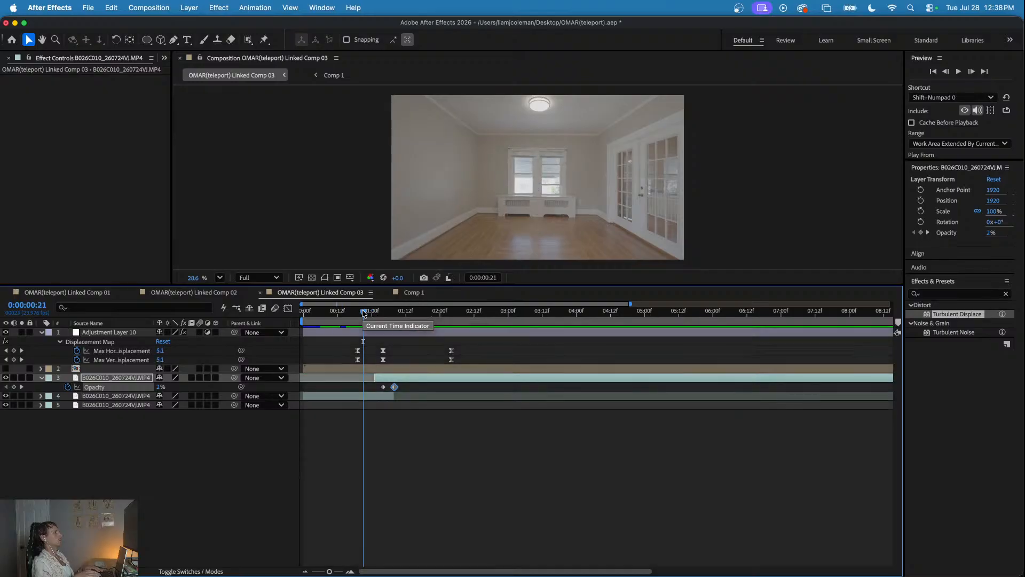
{"action": "key", "text": "space"}
{"action": "left_click", "coordinate": [366, 311]}
{"action": "key", "text": "space"}
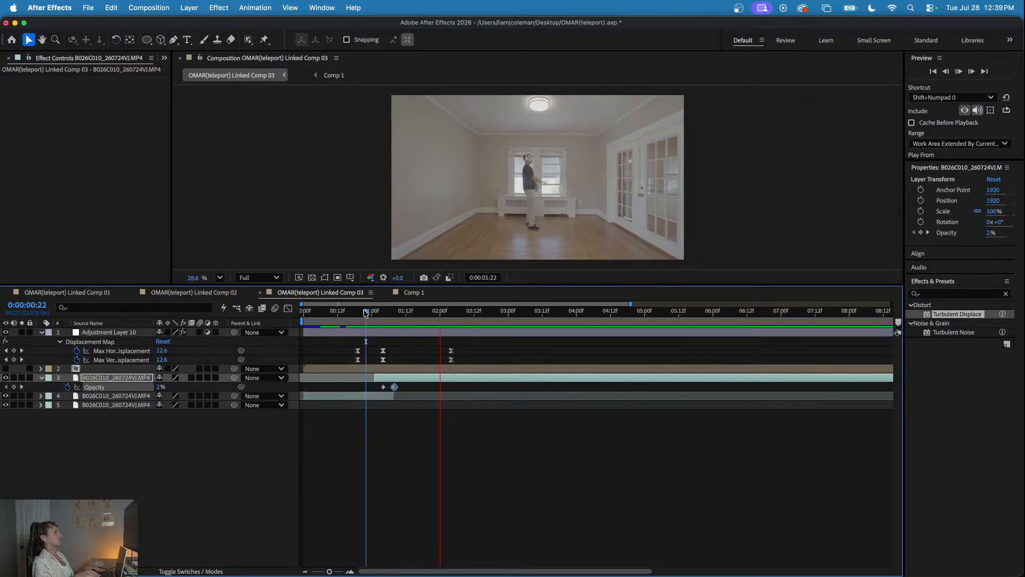
{"action": "key", "text": "space"}
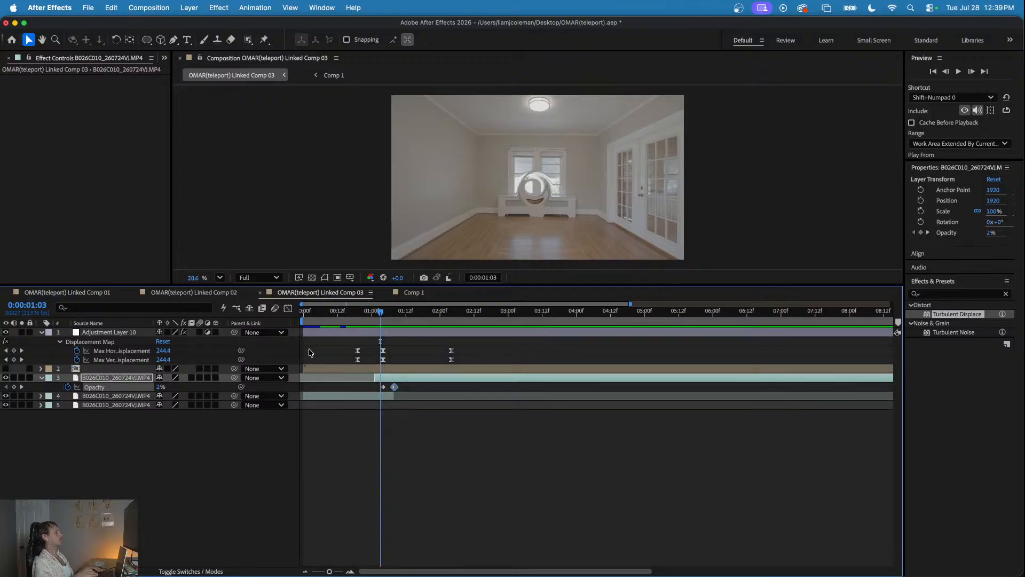
- Open the hidden ring pre-comp from layer 2 and apply Turbulent Displace to its Comp 1 layer
{"action": "double_click", "coordinate": [344, 365]}
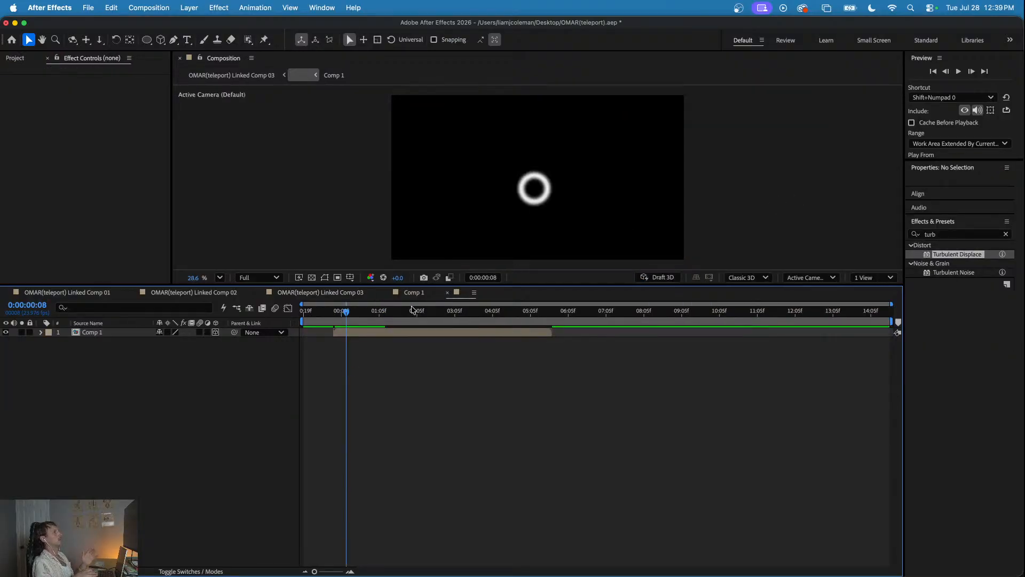
{"action": "mouse_move", "coordinate": [358, 317]}
{"action": "left_mouse_down"}
{"action": "mouse_move", "coordinate": [437, 319]}
{"action": "mouse_move", "coordinate": [358, 330]}
{"action": "left_mouse_up"}
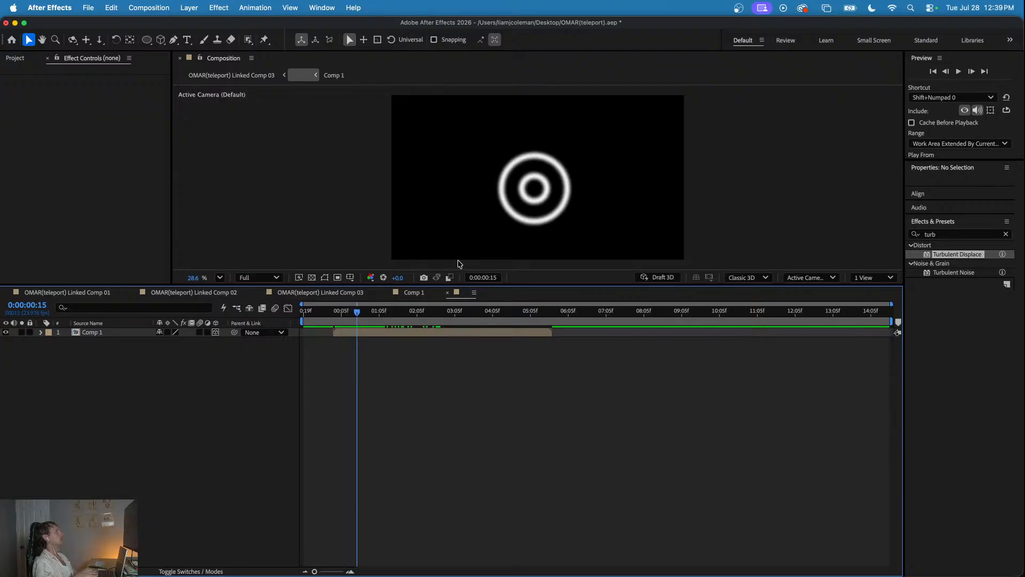
{"action": "left_click_drag", "start_coordinate": [978, 257], "coordinate": [446, 333]}
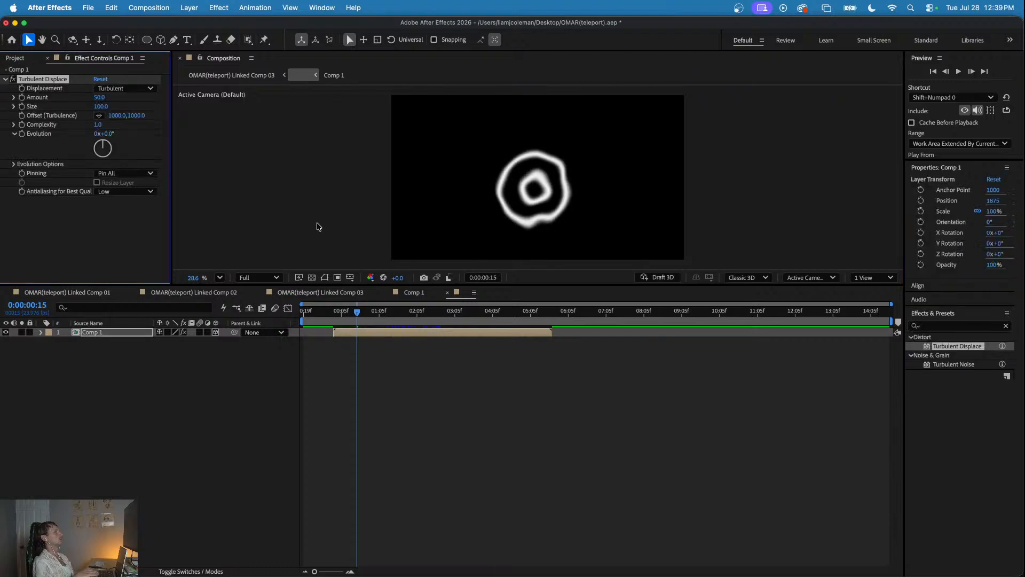
- At 0:00:00:13, keyframe Turbulent Displace on the rings with Amount 176 and Size 65
{"action": "mouse_move", "coordinate": [356, 312]}
{"action": "left_mouse_down"}
{"action": "mouse_move", "coordinate": [339, 311]}
{"action": "mouse_move", "coordinate": [353, 311]}
{"action": "left_mouse_up"}
{"action": "left_click", "coordinate": [23, 96]}
{"action": "left_click_drag", "start_coordinate": [100, 98], "coordinate": [168, 100]}
{"action": "left_click_drag", "start_coordinate": [102, 107], "coordinate": [84, 108]}
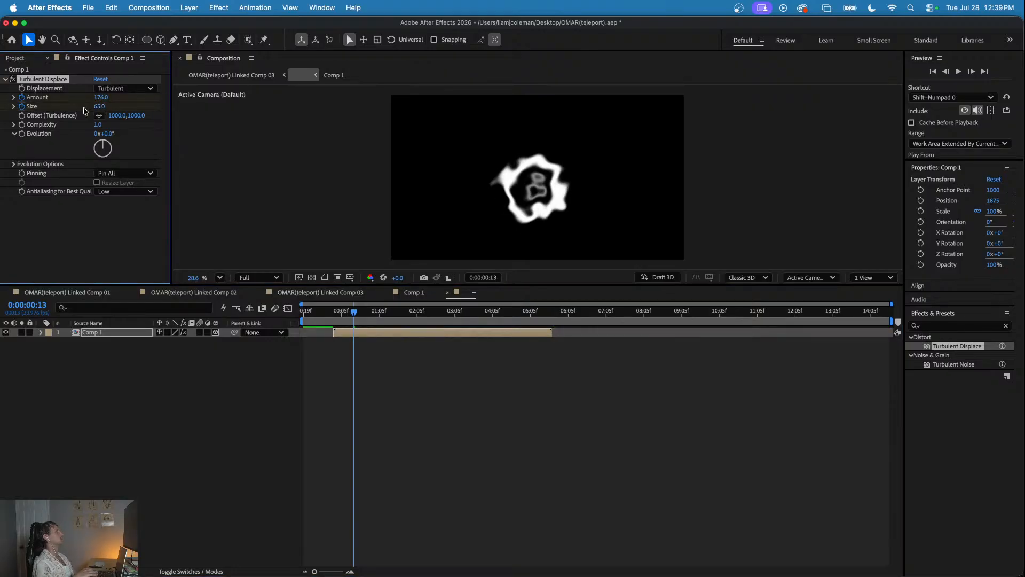
{"action": "left_click", "coordinate": [331, 309]}
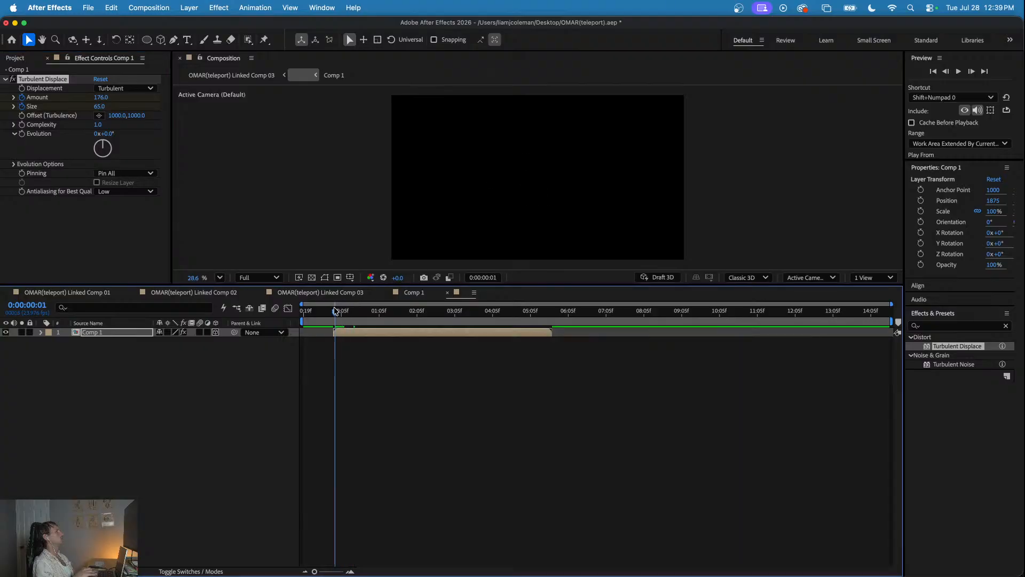
{"action": "left_click_drag", "start_coordinate": [105, 101], "coordinate": [147, 111]}
{"action": "mouse_move", "coordinate": [362, 309]}
{"action": "left_mouse_down"}
{"action": "mouse_move", "coordinate": [343, 310]}
{"action": "mouse_move", "coordinate": [393, 310]}
{"action": "mouse_move", "coordinate": [376, 320]}
{"action": "left_mouse_up"}
{"action": "key", "text": "super+z"}
{"action": "key", "text": "super+z"}
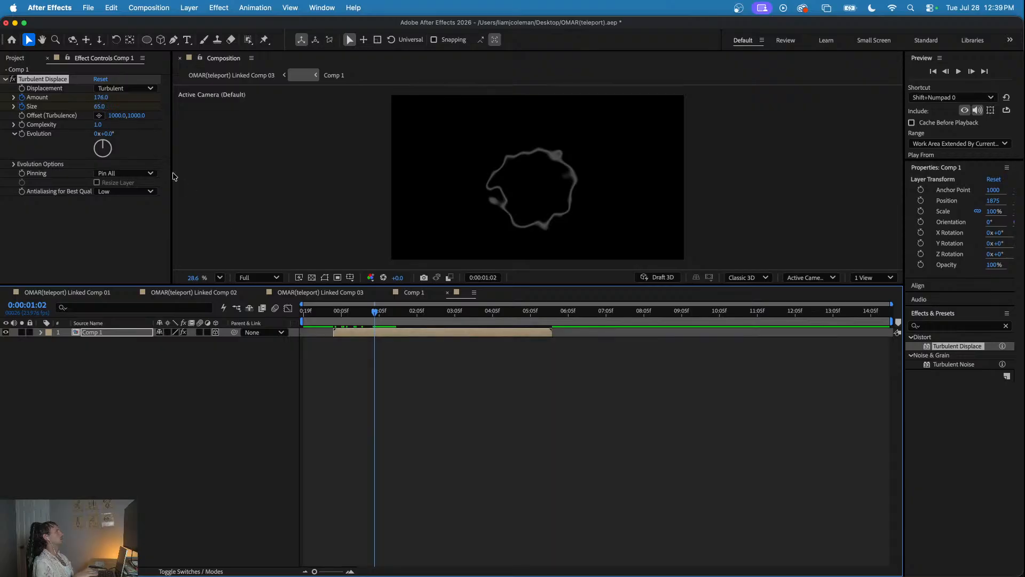
- Keyframe Turbulent Displace to Amount 366 and Size 34 at 0:00:01:02, with Amount 109 and Size 150 near the start, and preview the rings
{"action": "left_click_drag", "start_coordinate": [103, 109], "coordinate": [178, 90]}
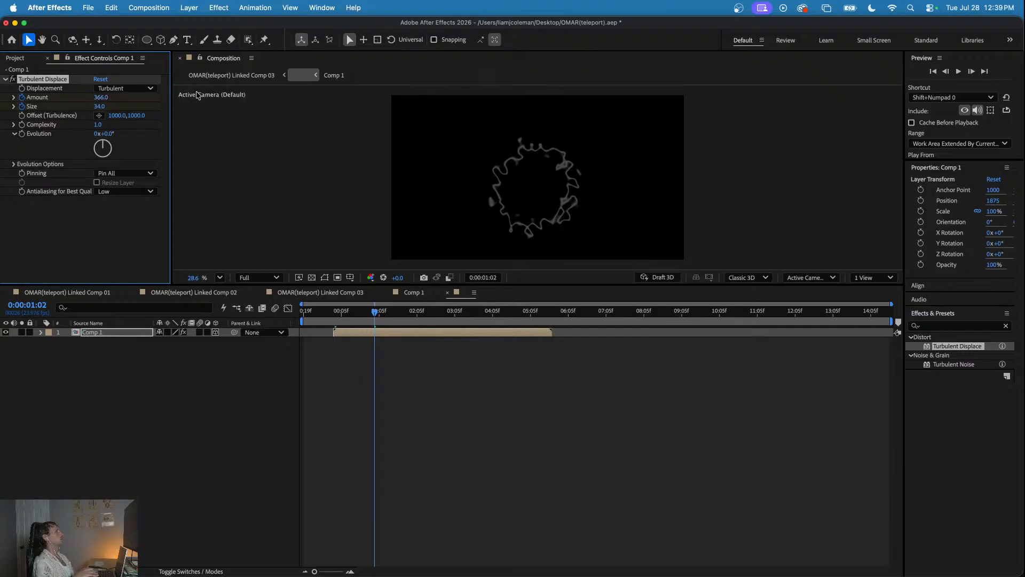
{"action": "left_click", "coordinate": [106, 108]}
{"action": "left_click_drag", "start_coordinate": [100, 107], "coordinate": [189, 120]}
{"action": "left_click_drag", "start_coordinate": [347, 311], "coordinate": [330, 311]}
{"action": "key", "text": "space"}
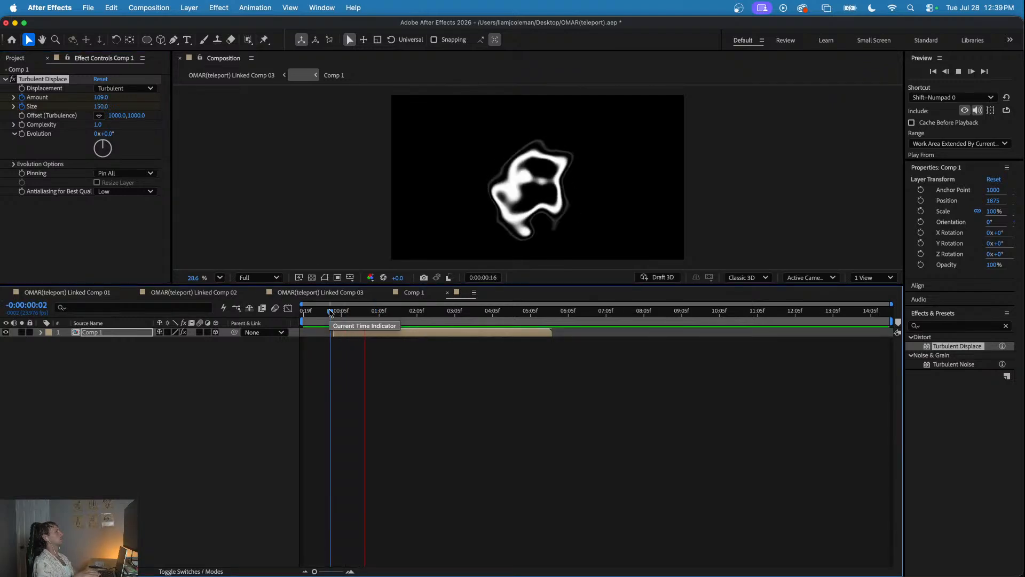
- Return to OMAR(teleport) Linked Comp 03 and play back the turbulent ring displacement from 0:00:00:14
{"action": "key", "text": "space"}
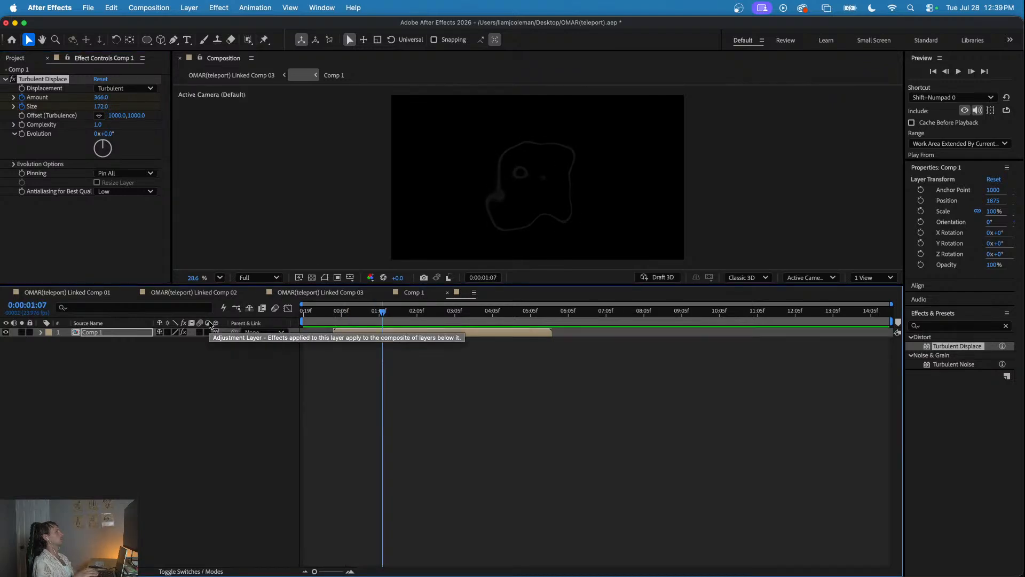
{"action": "left_click", "coordinate": [89, 293]}
{"action": "left_click", "coordinate": [320, 292]}
{"action": "left_click_drag", "start_coordinate": [418, 312], "coordinate": [342, 315]}
{"action": "key", "text": "space"}
{"action": "key", "text": "space"}
{"action": "key", "text": "space"}
{"action": "key", "text": "space"}
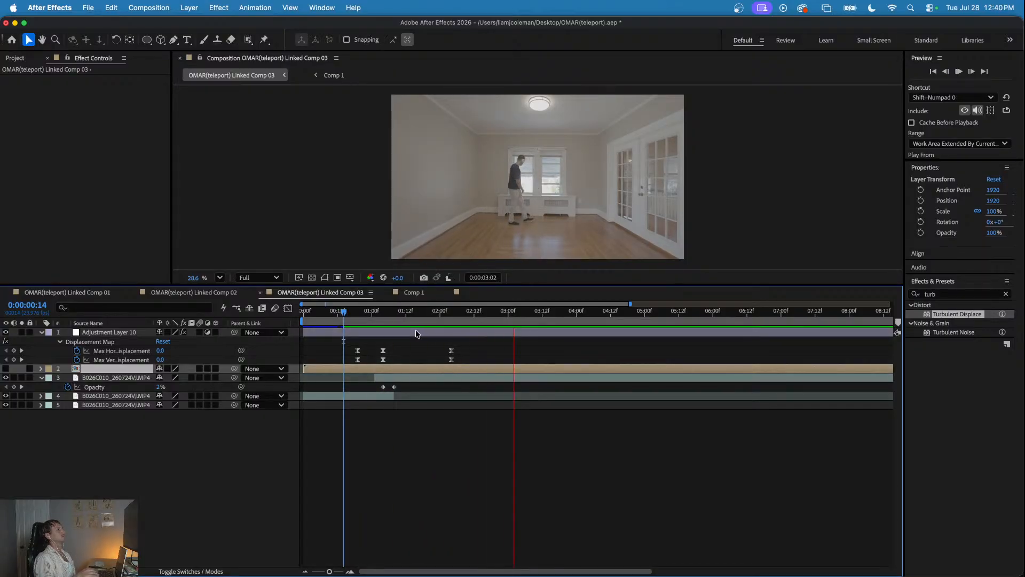
- Create a new adjustment layer at the top of the stack with the time at 0:00:01:04, and save the project
{"action": "left_click", "coordinate": [382, 312]}
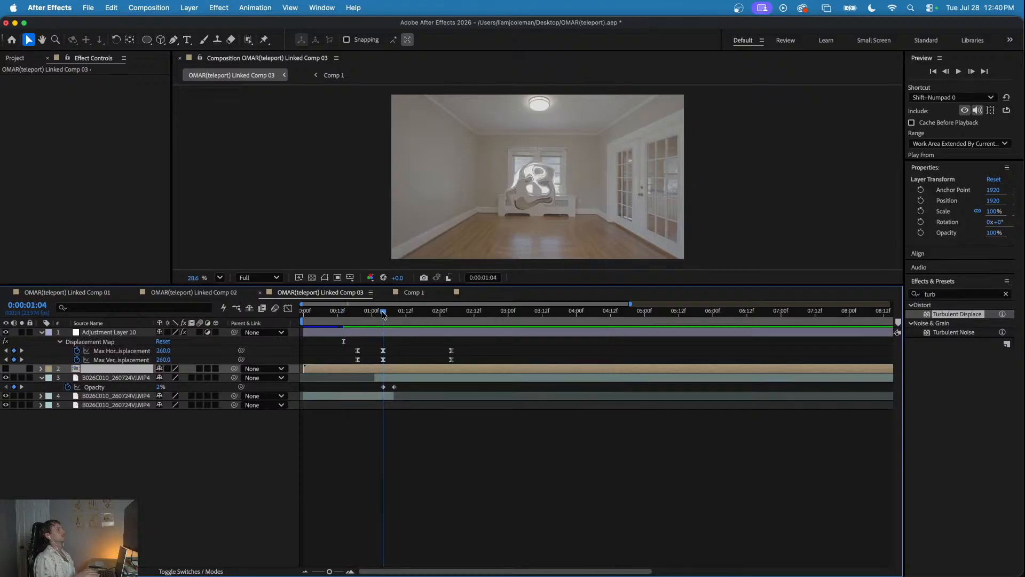
{"action": "left_click", "coordinate": [179, 452]}
{"action": "right_click", "coordinate": [139, 420]}
{"action": "mouse_move", "coordinate": [194, 421]}
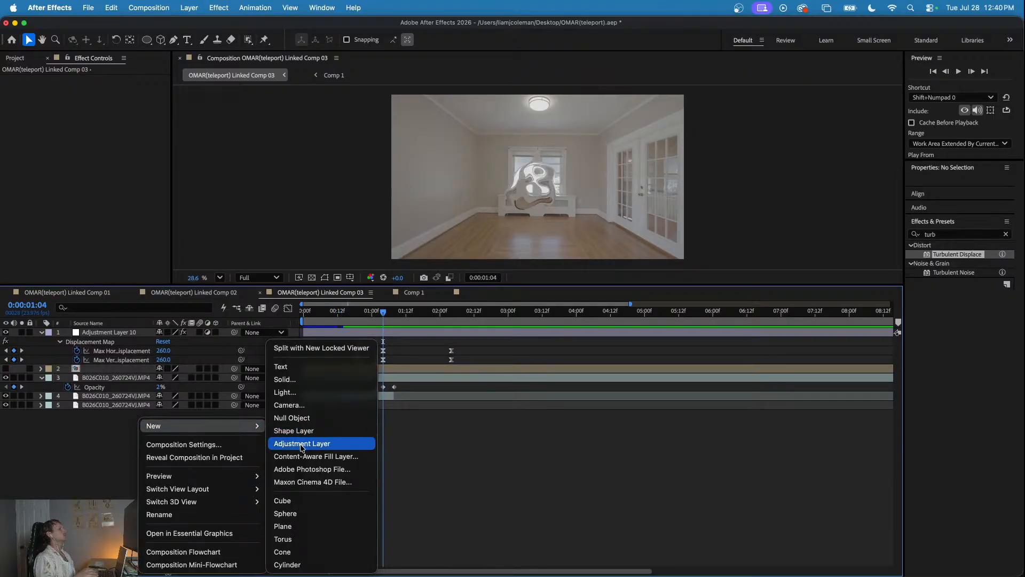
{"action": "left_click", "coordinate": [302, 444]}
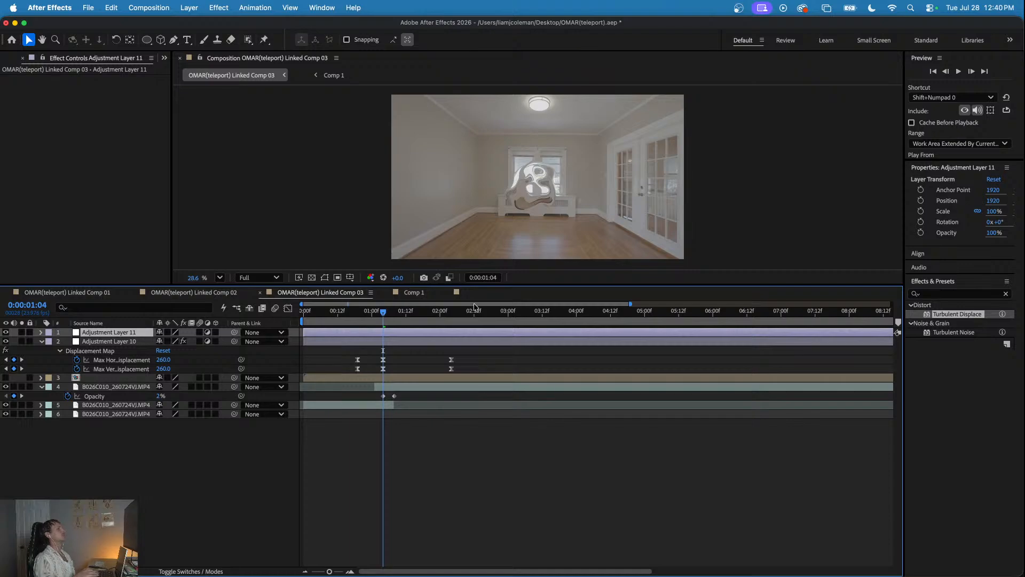
{"action": "left_click", "coordinate": [925, 295]}
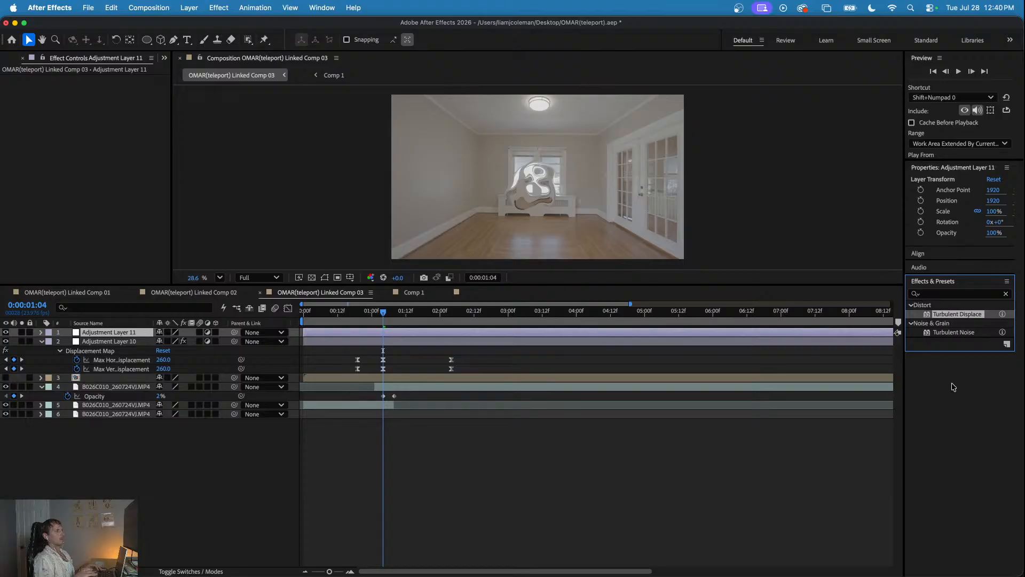
{"action": "left_click", "coordinate": [486, 437]}
{"action": "key", "text": "super+s"}
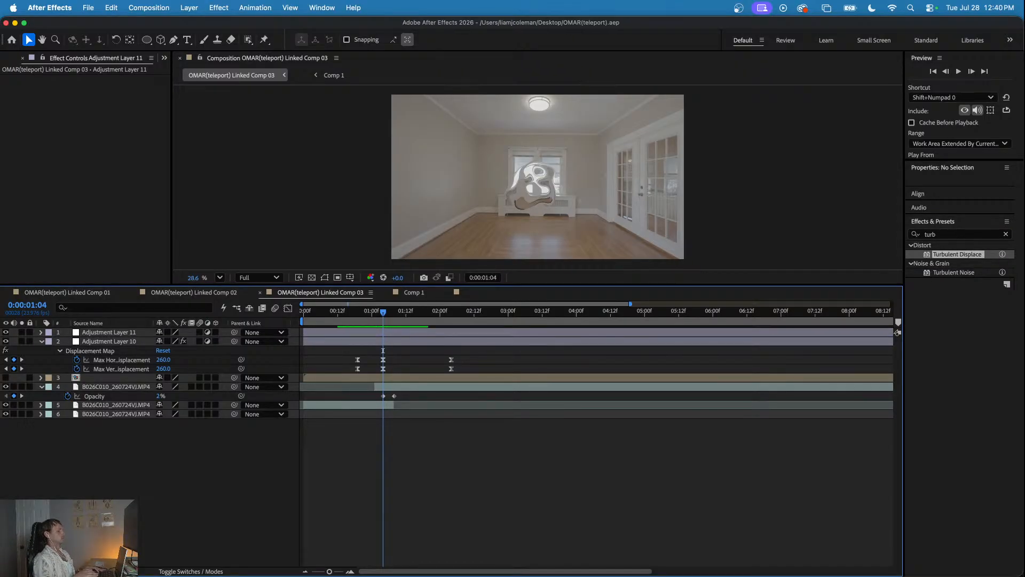
- Apply VR Chromatic Aberrations to the new adjustment layer and keyframe its red, green, blue and falloff values at 0:00:01:04
{"action": "left_click", "coordinate": [954, 235]}
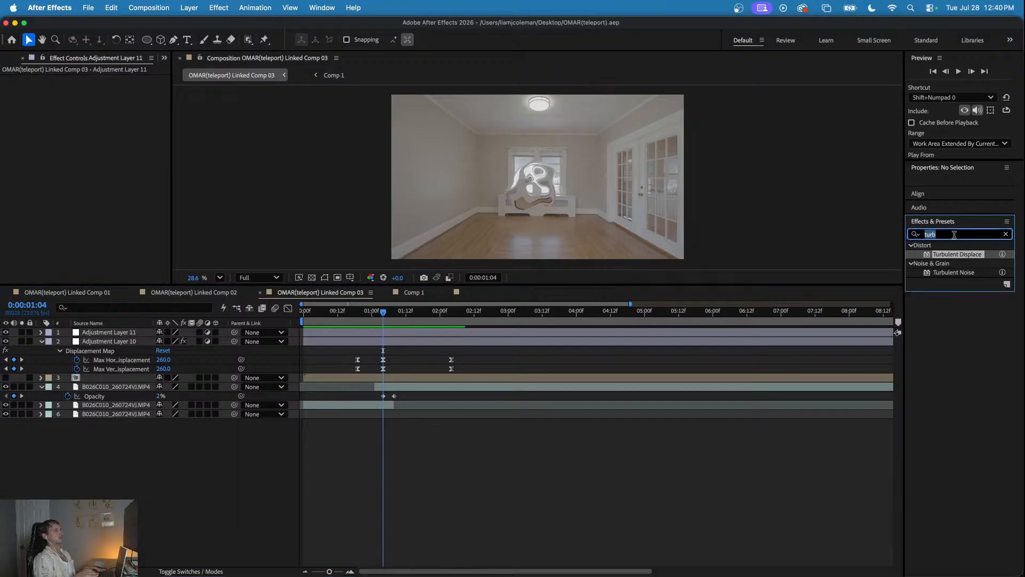
{"action": "type", "text": "chrom"}
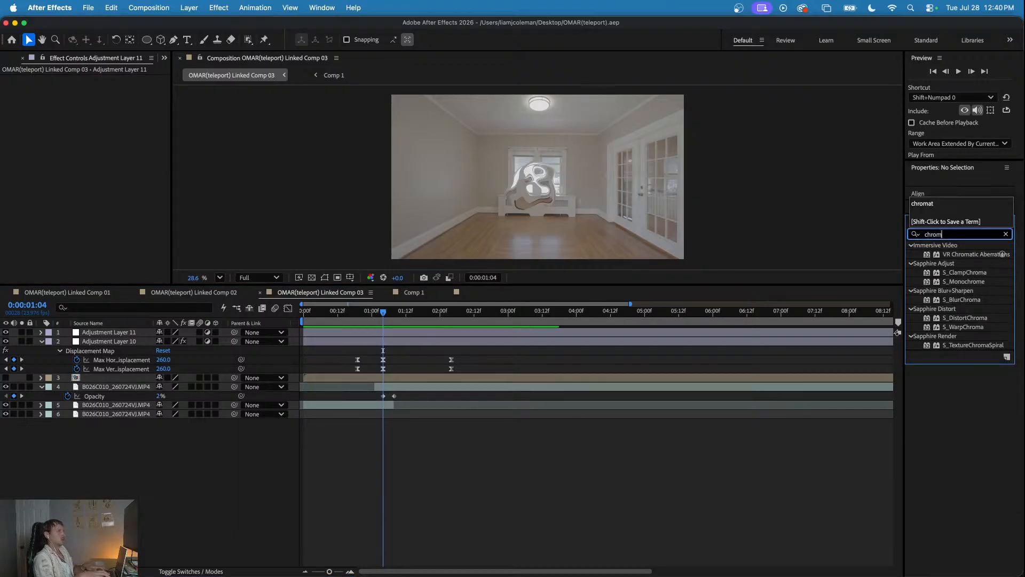
{"action": "type", "text": "atic"}
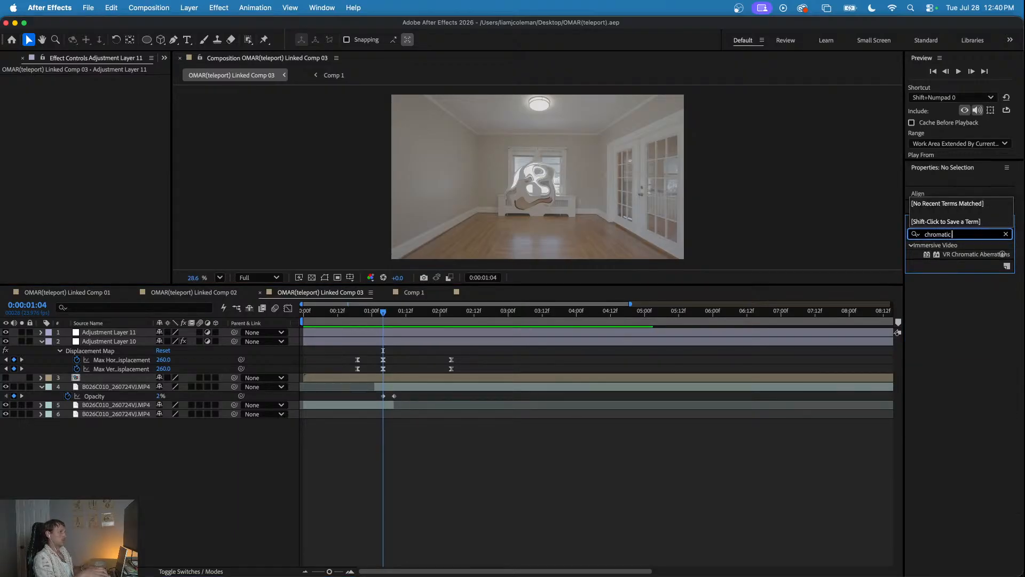
{"action": "left_click_drag", "start_coordinate": [971, 260], "coordinate": [387, 331]}
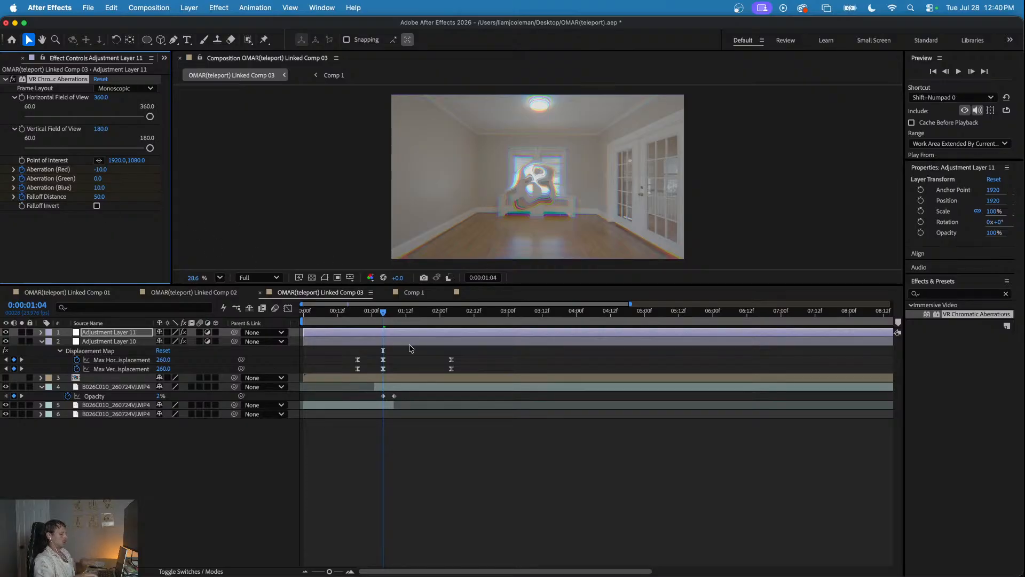
- At 0:00:01:01, set the red and blue aberration and the falloff distance to 0
{"action": "key", "text": "Page_Up"}
{"action": "key", "text": "Page_Up"}
{"action": "key", "text": "Page_Up"}
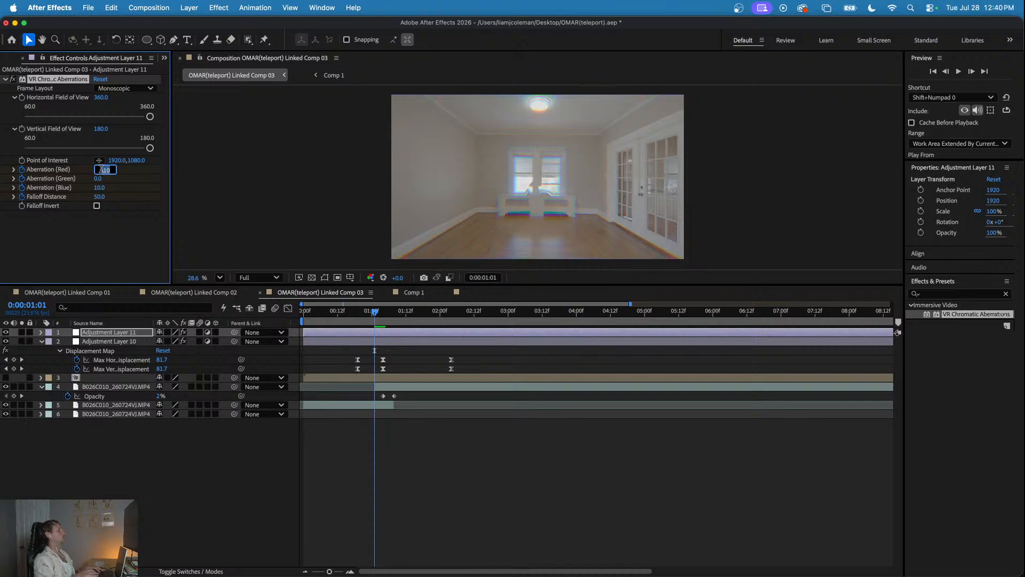
{"action": "type", "text": "0"}
{"action": "key", "text": "Tab"}
{"action": "key", "text": "Tab"}
{"action": "type", "text": "0"}
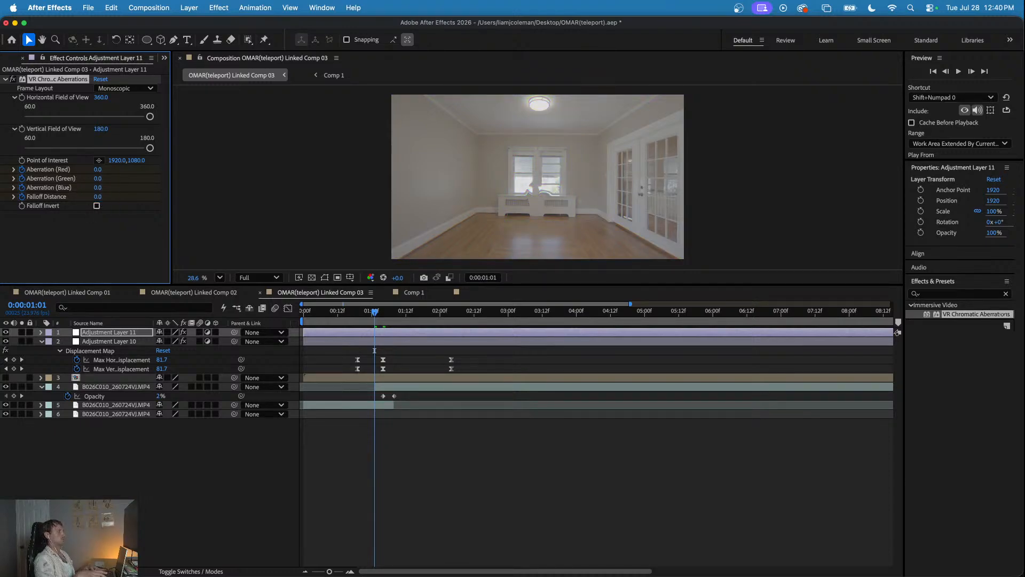
- At 0:00:01:15, return the red and blue aberration and the falloff distance to 0
{"action": "left_click_drag", "start_coordinate": [377, 316], "coordinate": [415, 319]}
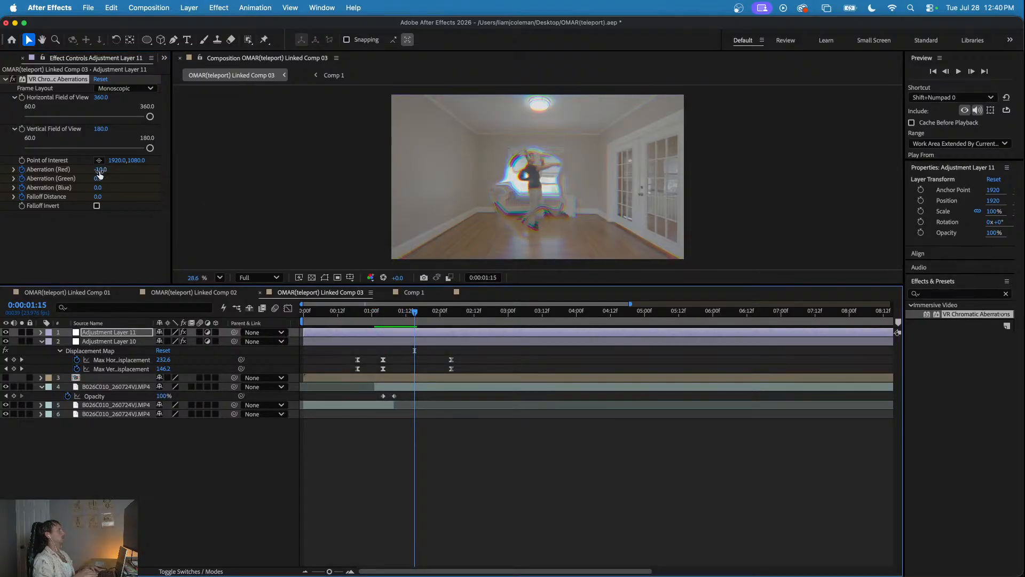
{"action": "left_click", "coordinate": [101, 170]}
{"action": "key", "text": "Return"}
{"action": "key", "text": "Return"}
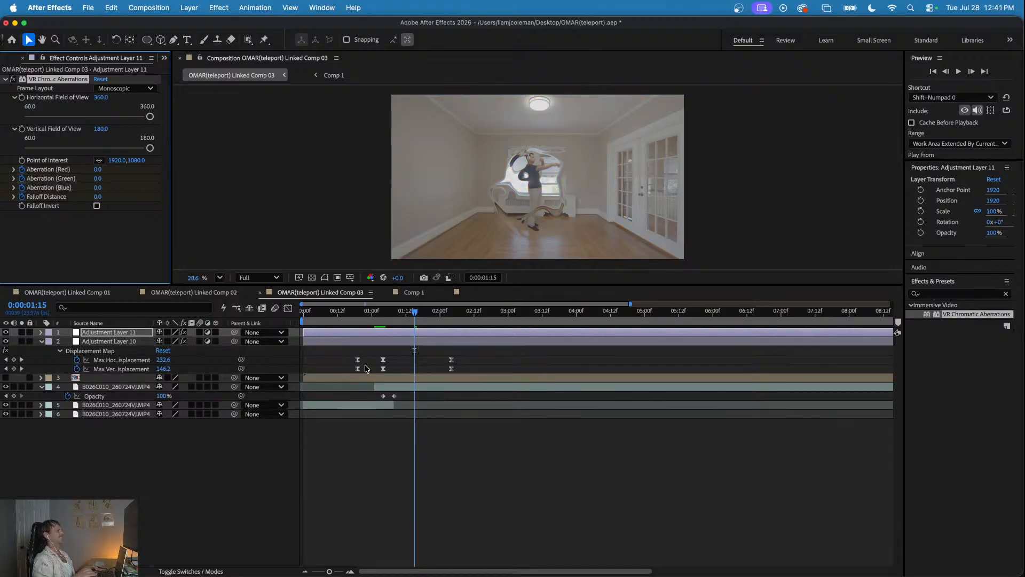
- Play back the teleport with the chromatic aberration burst from 0:00:00:22 and again from 0:00:00:07
{"action": "left_click", "coordinate": [366, 312]}
{"action": "key", "text": "space"}
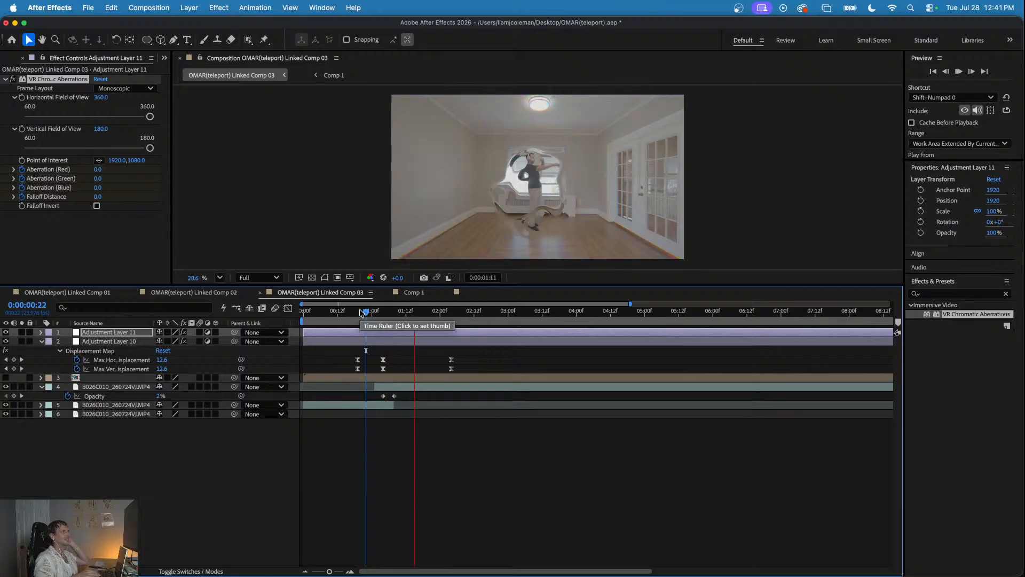
{"action": "left_click", "coordinate": [323, 312]}
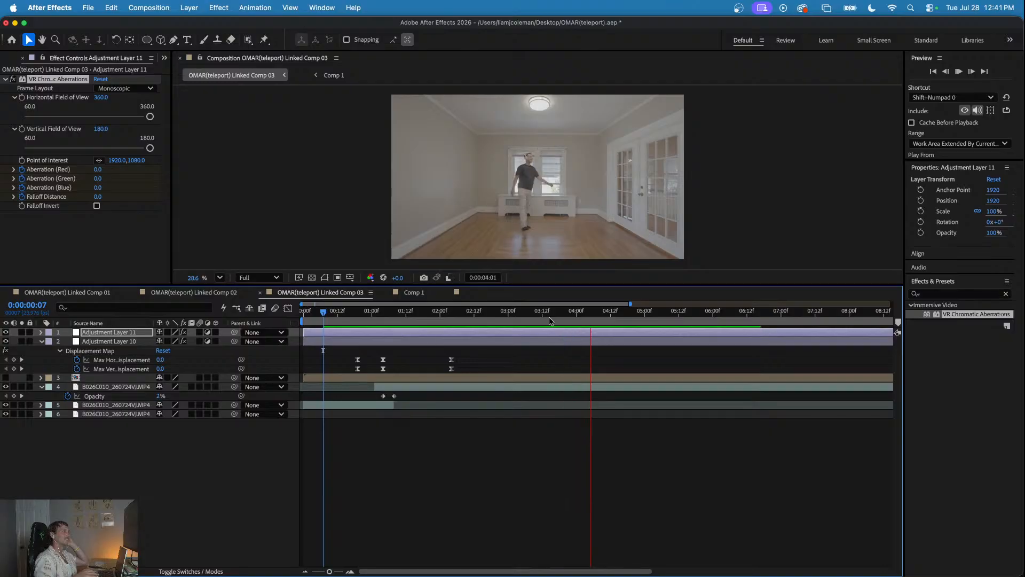
{"action": "key", "text": "space"}
- Go to the closing teleport at 0:00:14:10 and add the Comp 1 rings as the top layer
{"action": "left_click_drag", "start_coordinate": [712, 318], "coordinate": [902, 339]}
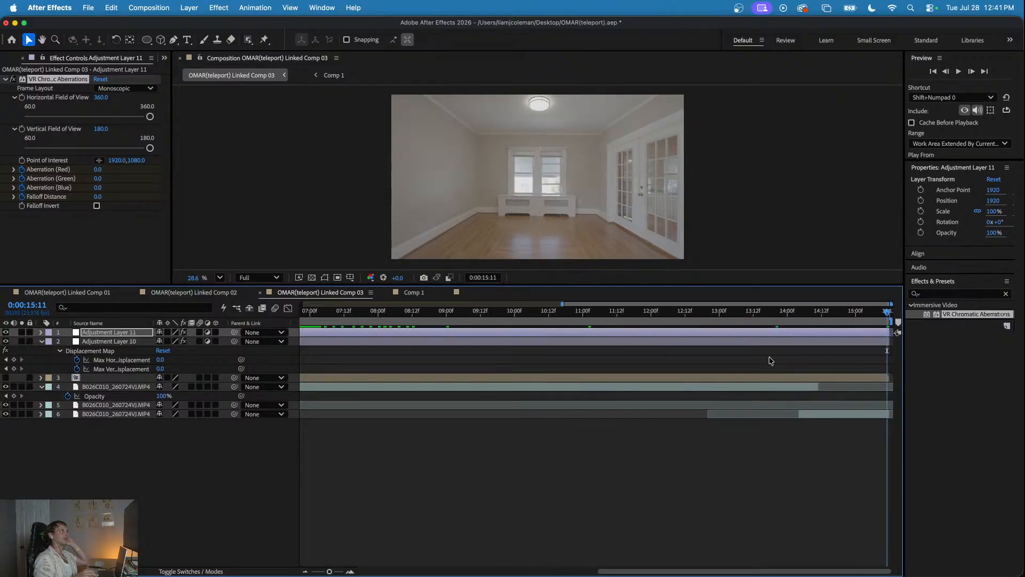
{"action": "key", "text": "minus"}
{"action": "key", "text": "minus"}
{"action": "mouse_move", "coordinate": [860, 309]}
{"action": "left_mouse_down"}
{"action": "mouse_move", "coordinate": [838, 312]}
{"action": "mouse_move", "coordinate": [849, 316]}
{"action": "left_mouse_up"}
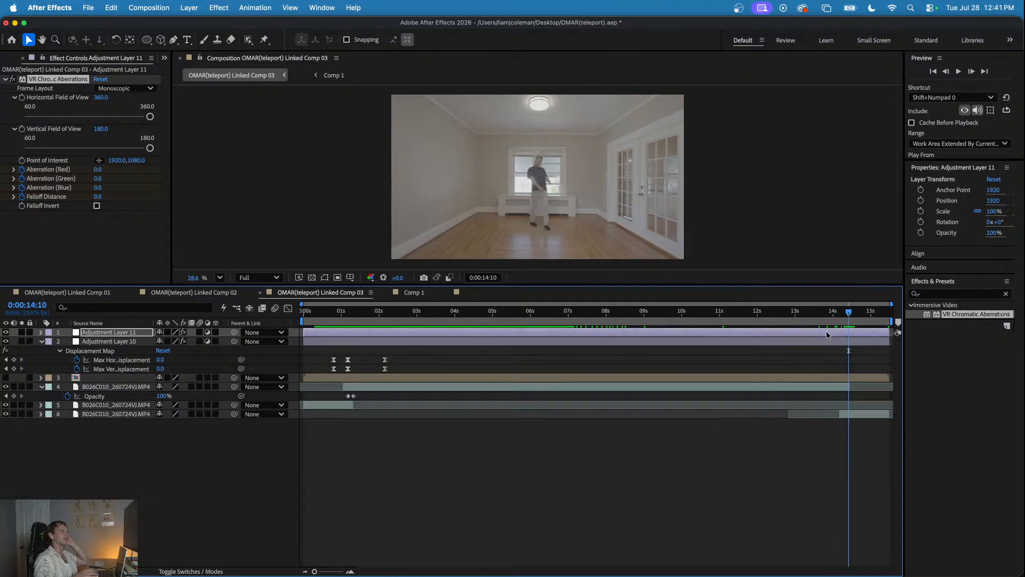
{"action": "left_click", "coordinate": [805, 359]}
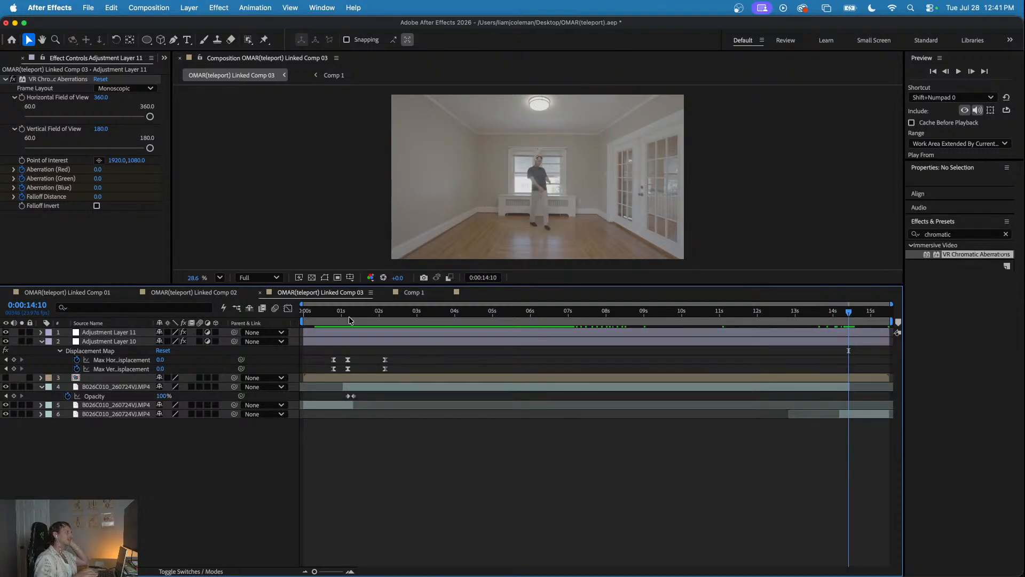
{"action": "scroll", "coordinate": [59, 62], "scroll_direction": "up", "scroll_amount": 1}
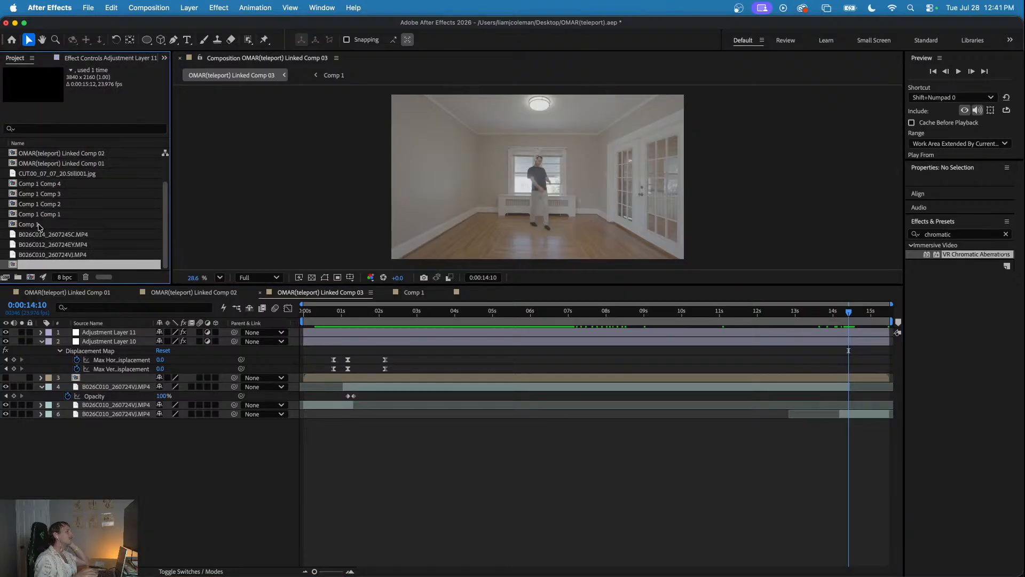
{"action": "left_click_drag", "start_coordinate": [38, 224], "coordinate": [214, 335]}
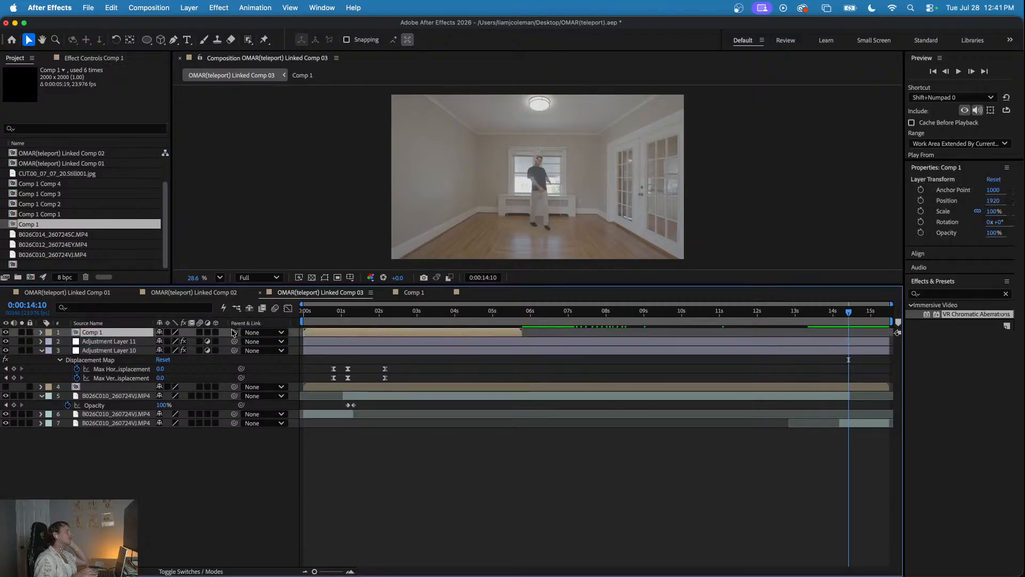
- Slide the Comp 1 layer to start at about 0:00:14:00, and collapse the open properties of the layers below
{"action": "left_click_drag", "start_coordinate": [469, 331], "coordinate": [898, 328]}
{"action": "left_click_drag", "start_coordinate": [823, 315], "coordinate": [771, 318]}
{"action": "key", "text": "space"}
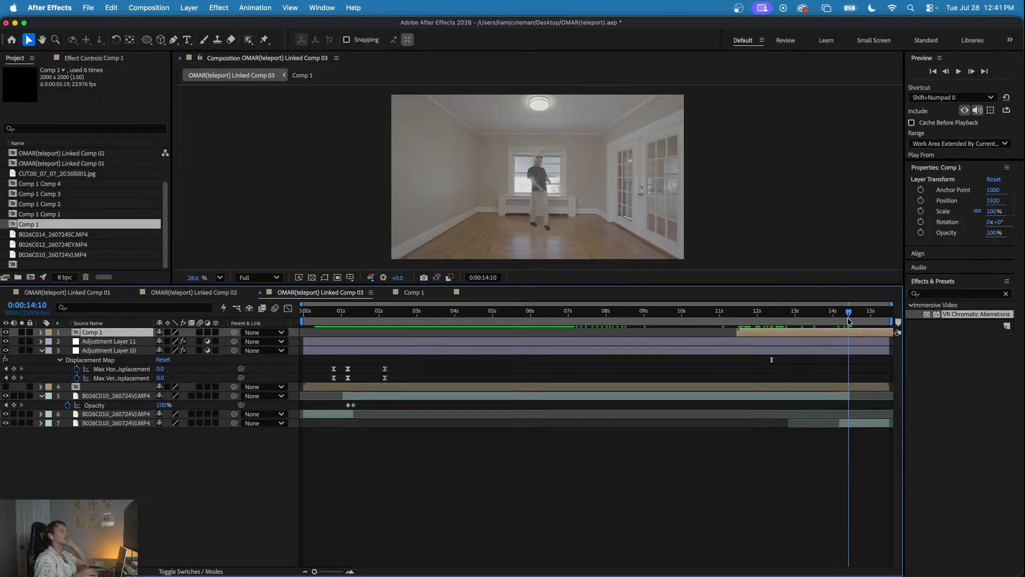
{"action": "left_click_drag", "start_coordinate": [798, 334], "coordinate": [888, 338]}
{"action": "left_click_drag", "start_coordinate": [875, 339], "coordinate": [891, 345]}
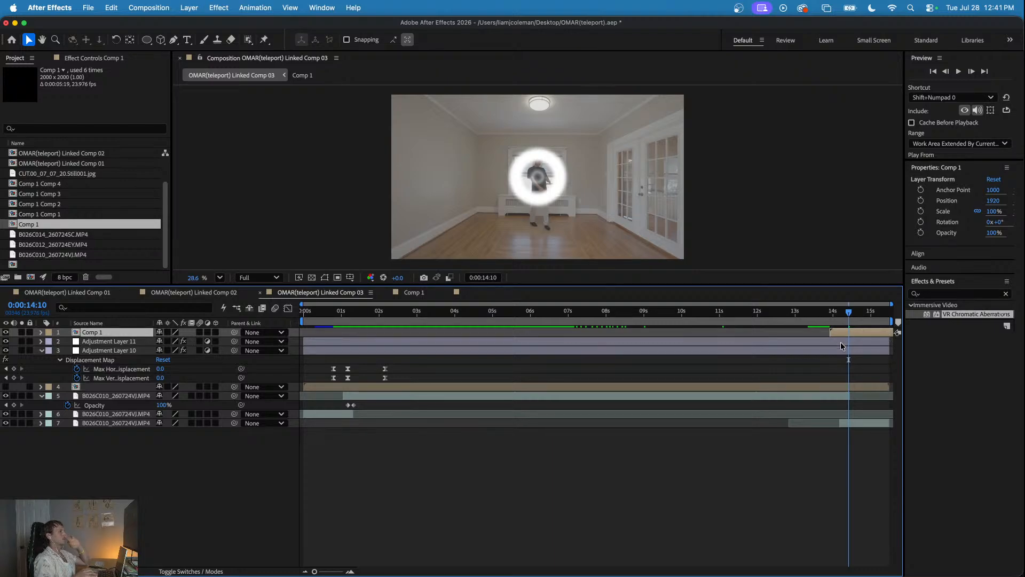
{"action": "left_click", "coordinate": [41, 351]}
{"action": "left_click", "coordinate": [42, 367]}
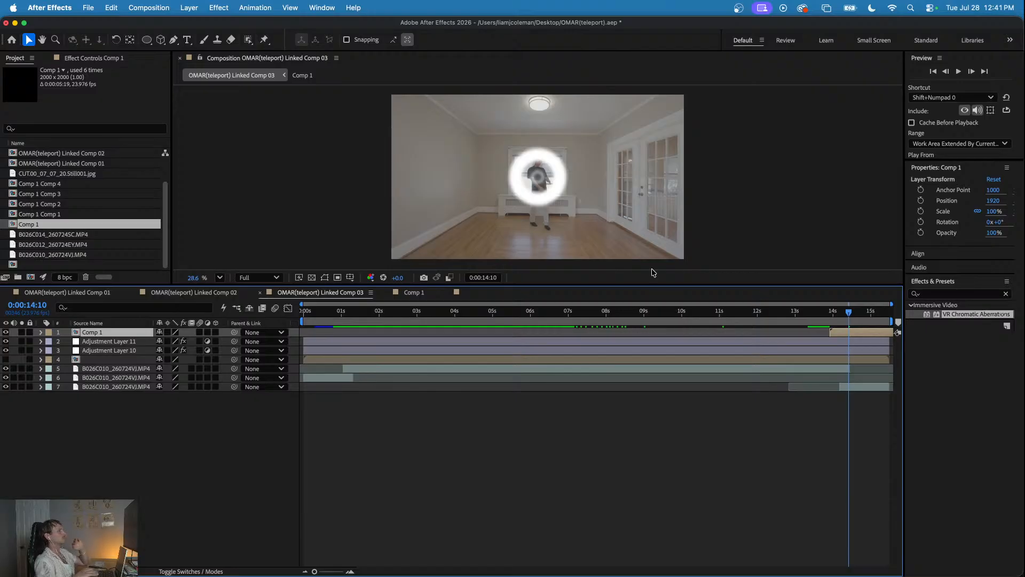
- Make the Comp 1 rings a 3D layer, position them at 1937, 1241, 179 over the man, and preview from 0:00:13:13
{"action": "left_click", "coordinate": [216, 332]}
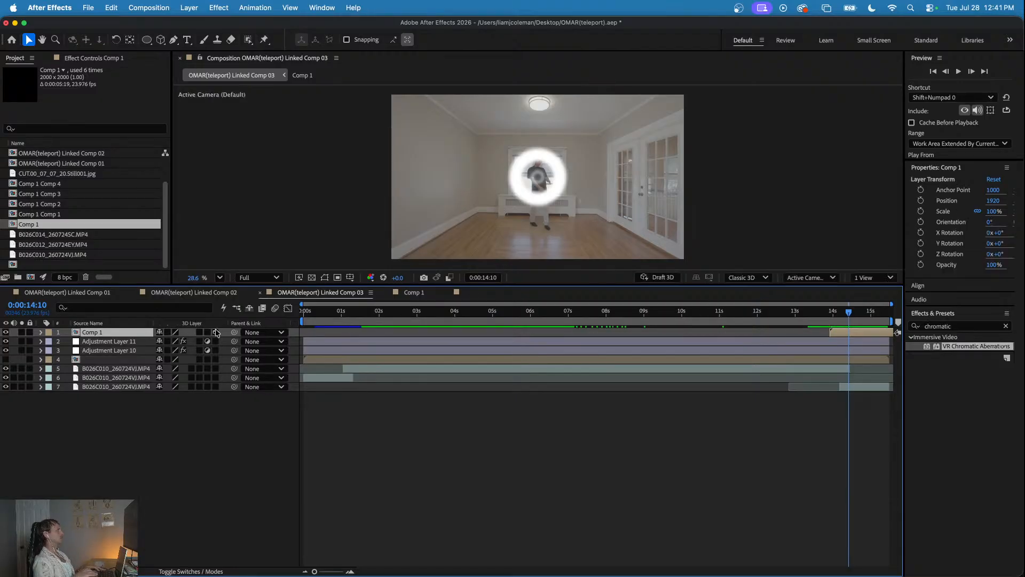
{"action": "left_click", "coordinate": [541, 172]}
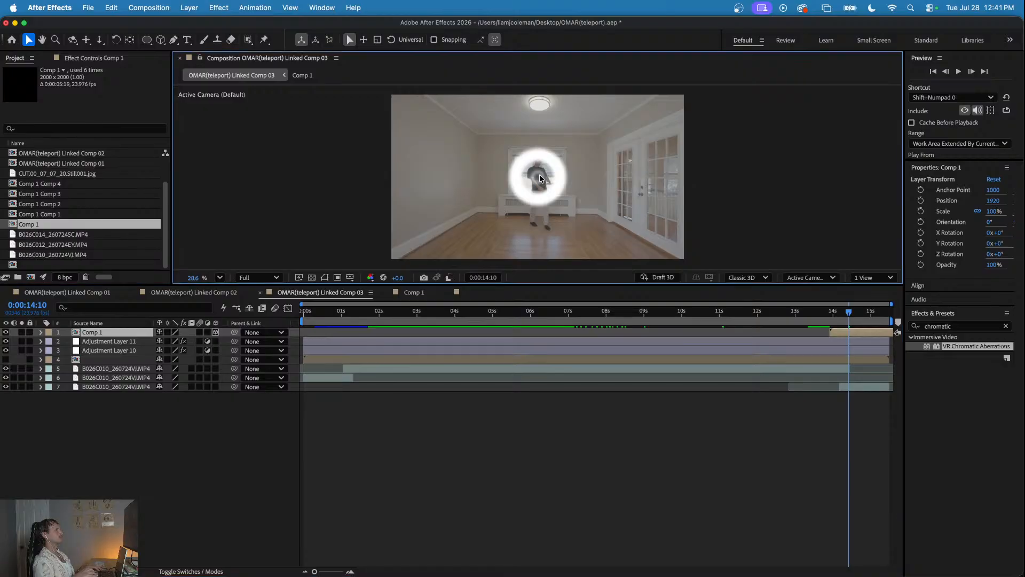
{"action": "key", "text": "p"}
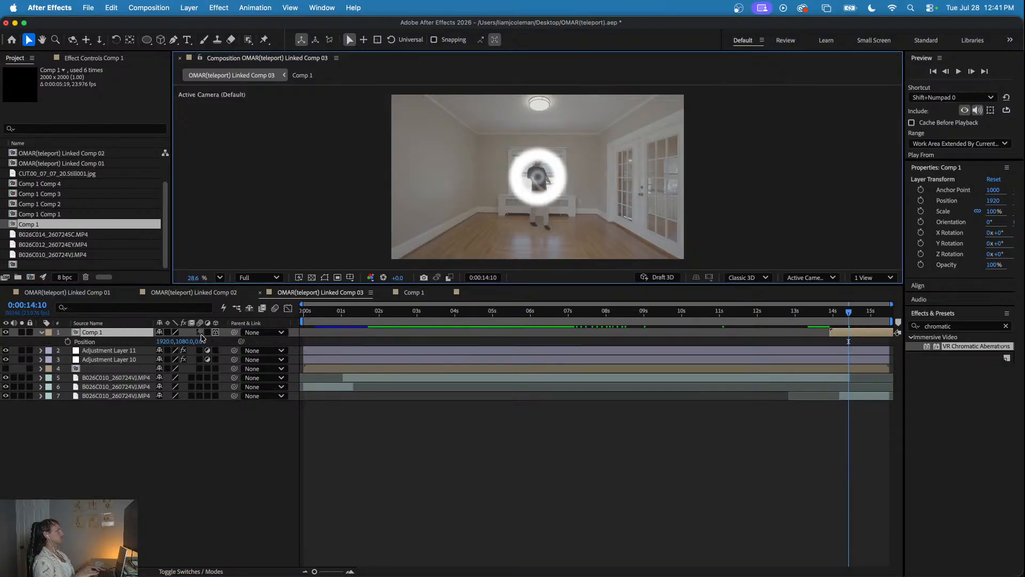
{"action": "left_click_drag", "start_coordinate": [187, 341], "coordinate": [253, 332]}
{"action": "left_click_drag", "start_coordinate": [187, 342], "coordinate": [175, 343]}
{"action": "left_click", "coordinate": [815, 315]}
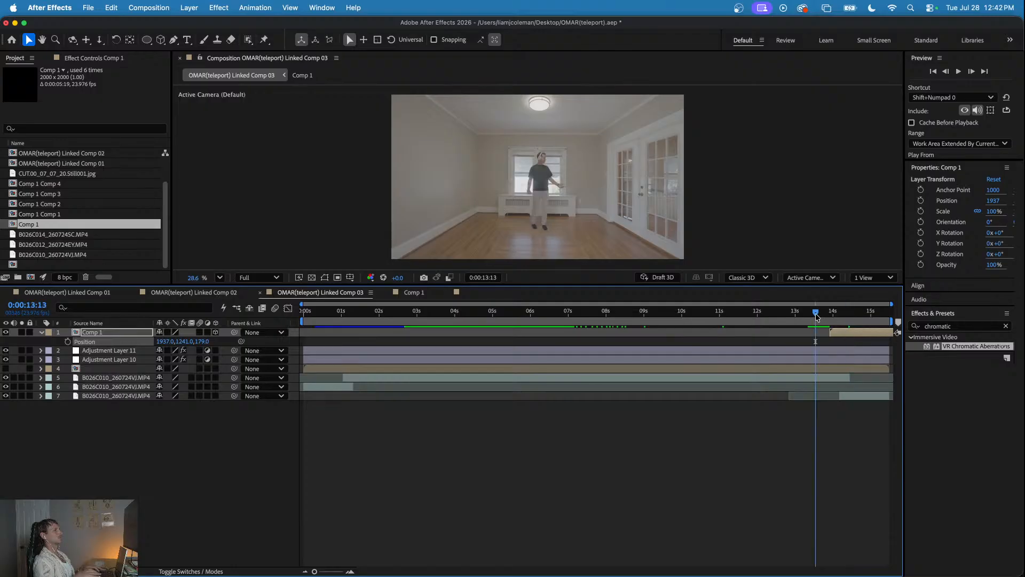
{"action": "key", "text": "space"}
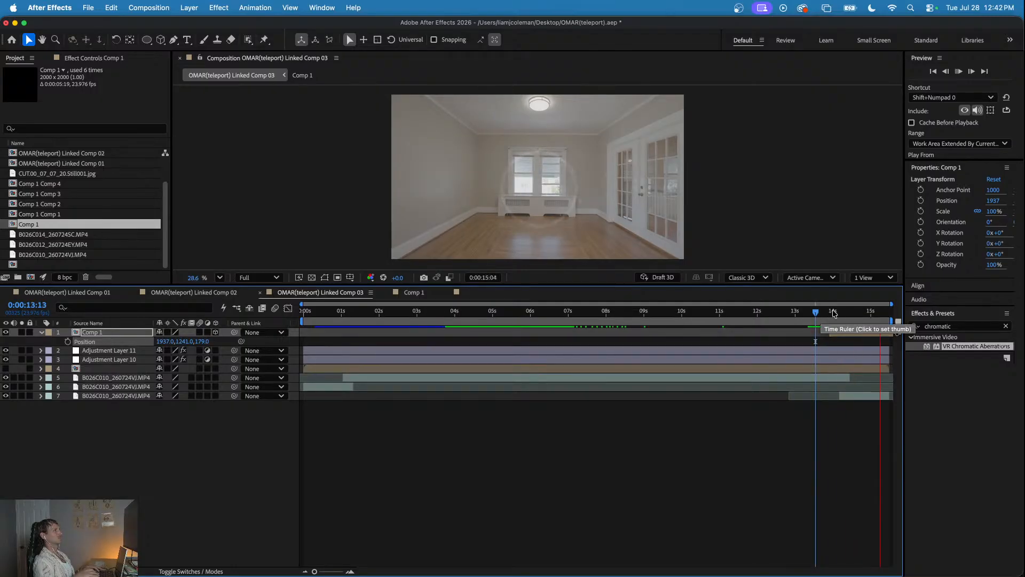
- Create another adjustment layer above the Comp 1 rings with the time at 0:00:14:08
{"action": "left_click_drag", "start_coordinate": [816, 315], "coordinate": [845, 315]}
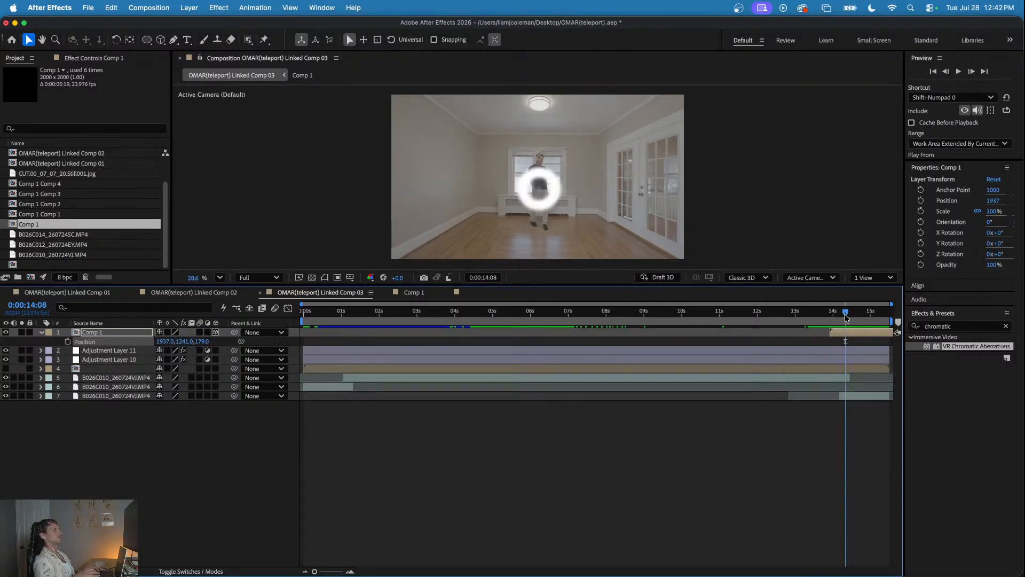
{"action": "right_click", "coordinate": [235, 454]}
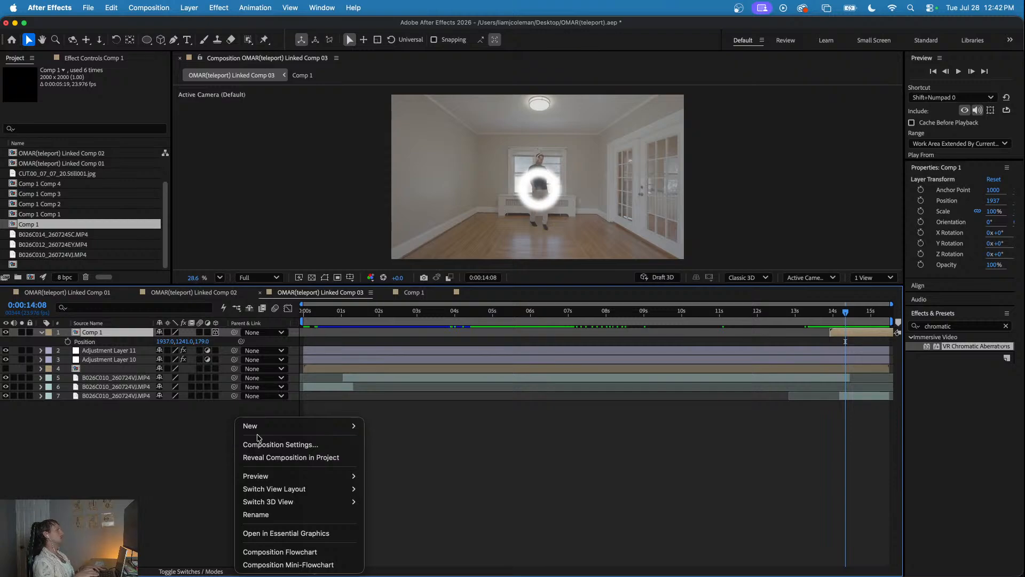
{"action": "mouse_move", "coordinate": [277, 425]}
{"action": "left_click", "coordinate": [395, 443]}
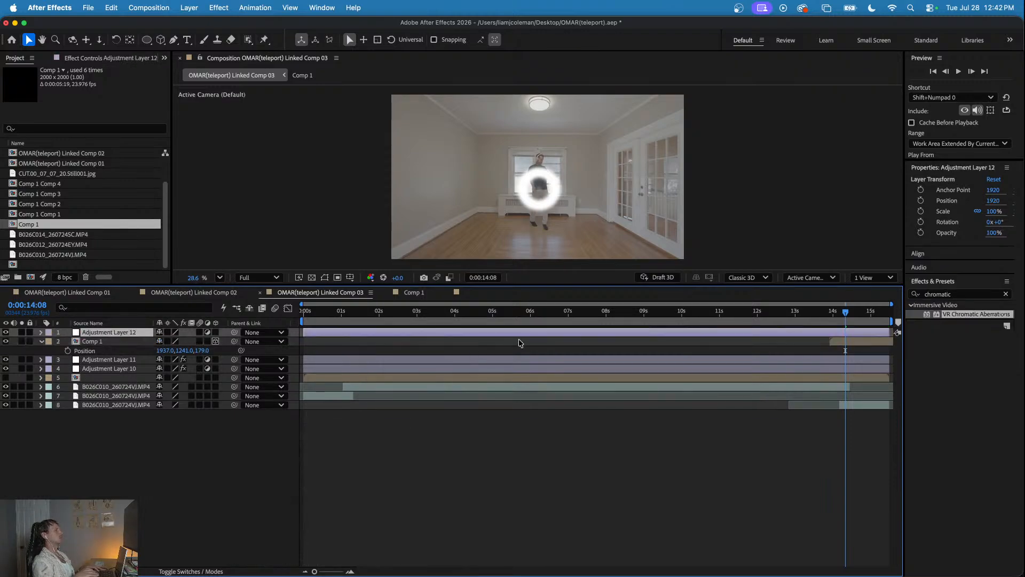
{"action": "left_click", "coordinate": [916, 293]}
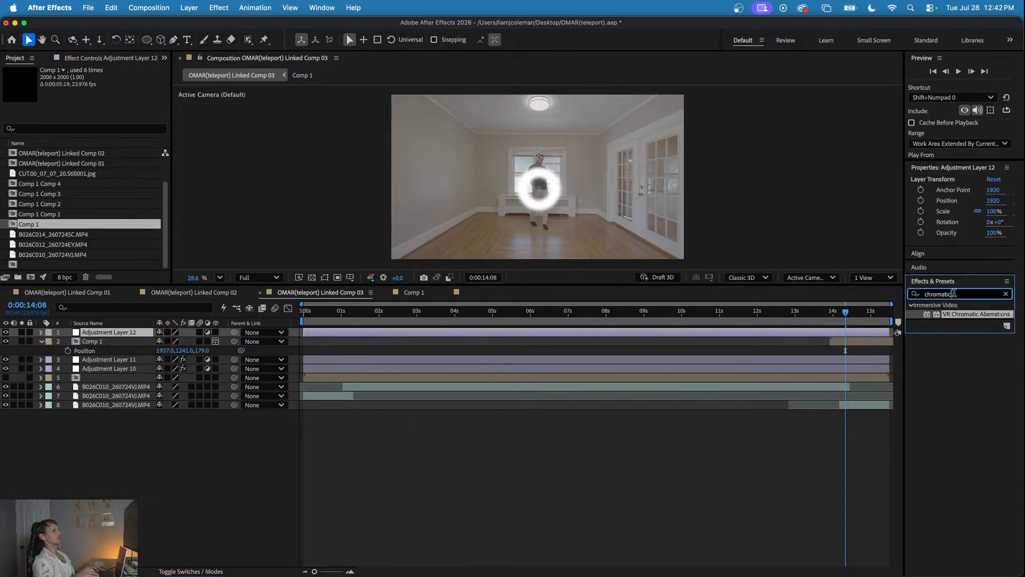
{"action": "left_click", "coordinate": [75, 293]}
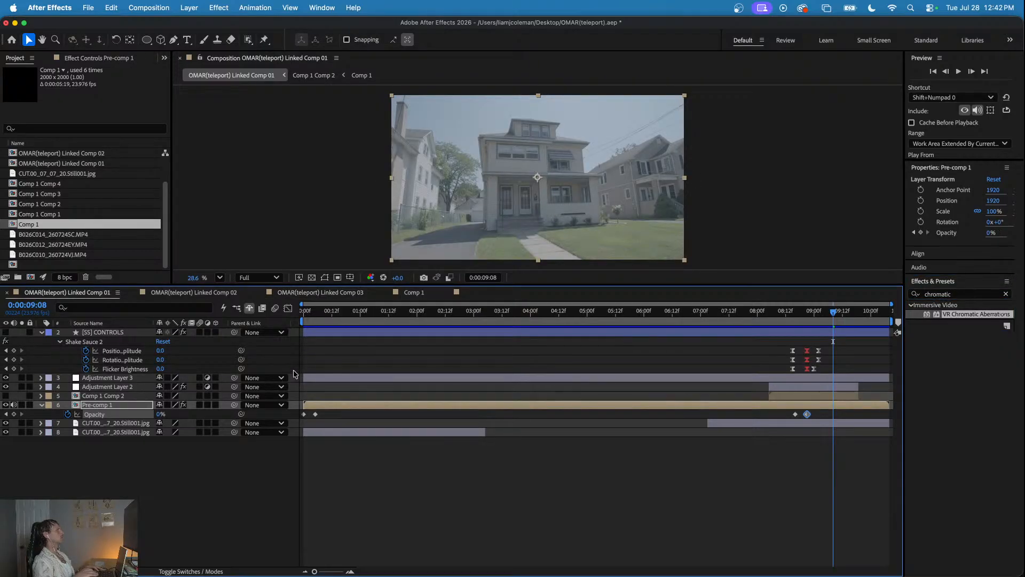
{"action": "left_click", "coordinate": [108, 386]}
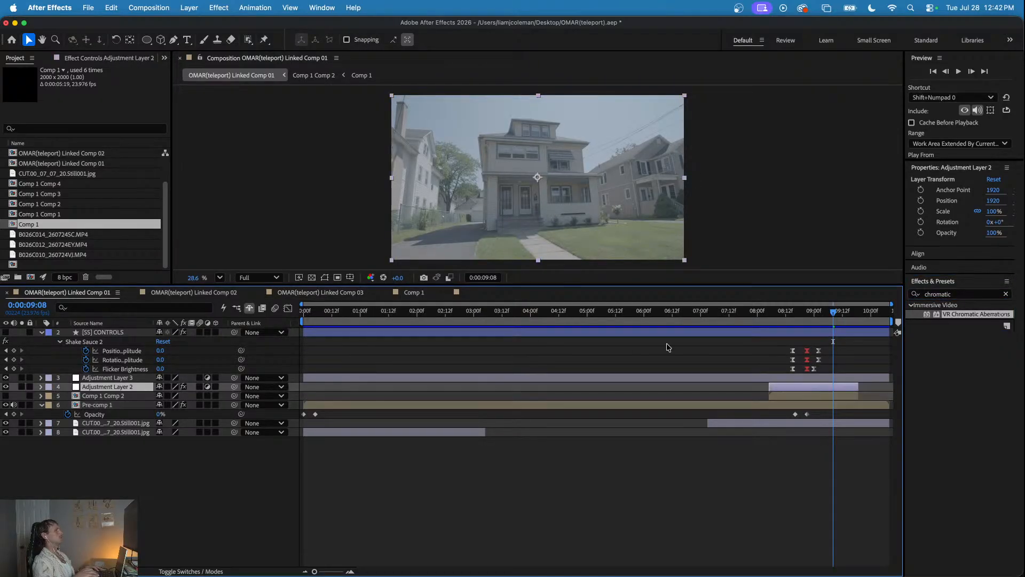
{"action": "left_click", "coordinate": [323, 291]}
- Copy the Displacement Map effect from Adjustment Layer 10 and paste it onto Adjustment Layer 12 at 0:00:13:23
{"action": "left_click", "coordinate": [329, 358]}
{"action": "left_click", "coordinate": [109, 58]}
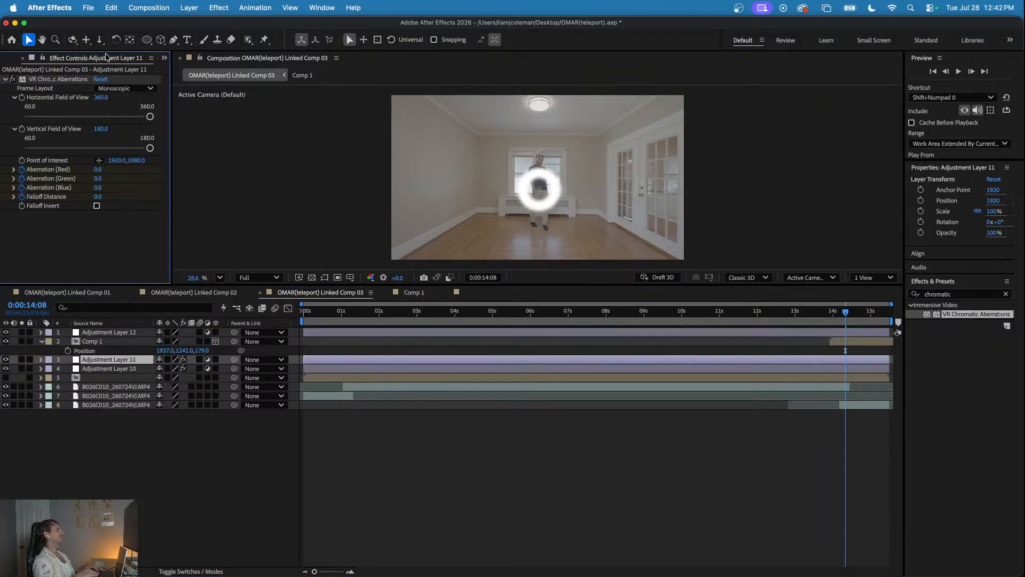
{"action": "left_click", "coordinate": [329, 368]}
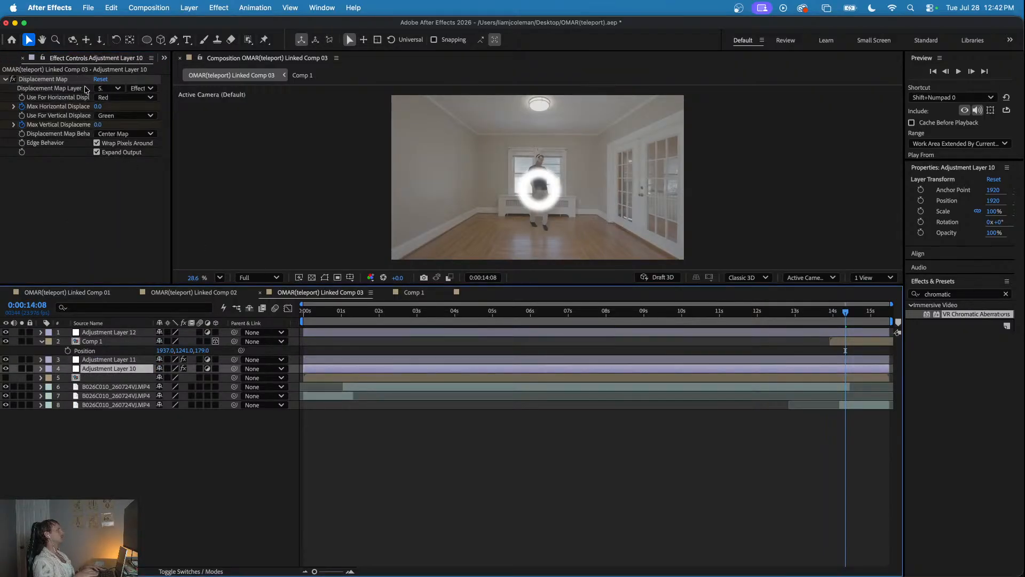
{"action": "left_click", "coordinate": [63, 79]}
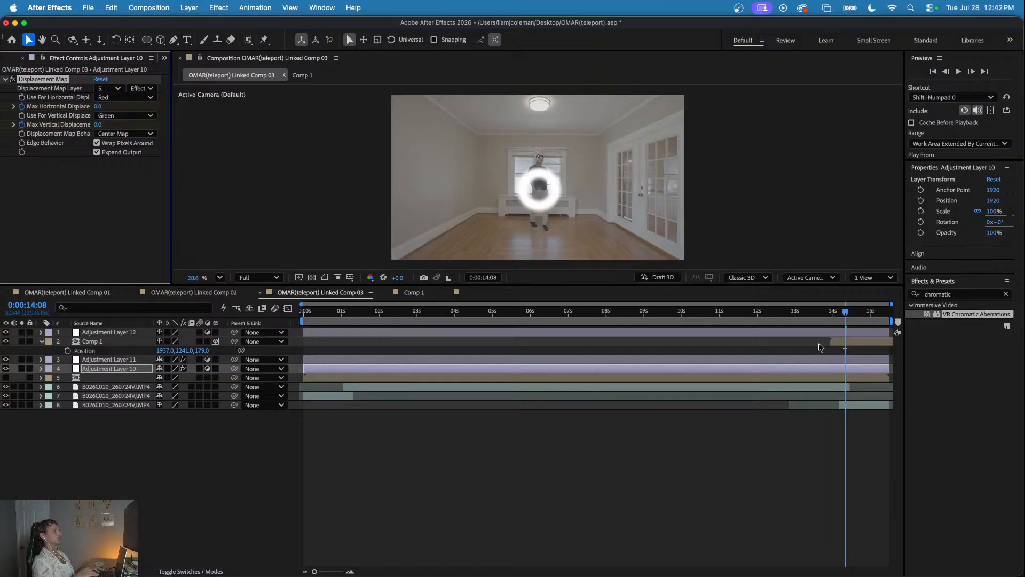
{"action": "left_click", "coordinate": [850, 333]}
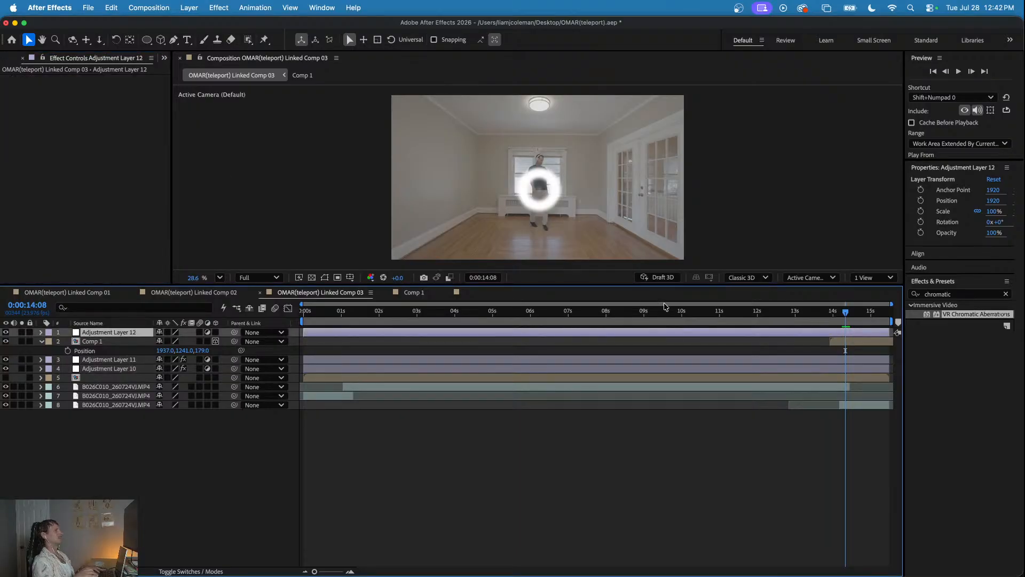
{"action": "left_click_drag", "start_coordinate": [844, 315], "coordinate": [831, 315]}
{"action": "left_click", "coordinate": [36, 148]}
{"action": "key", "text": "cmd+v"}
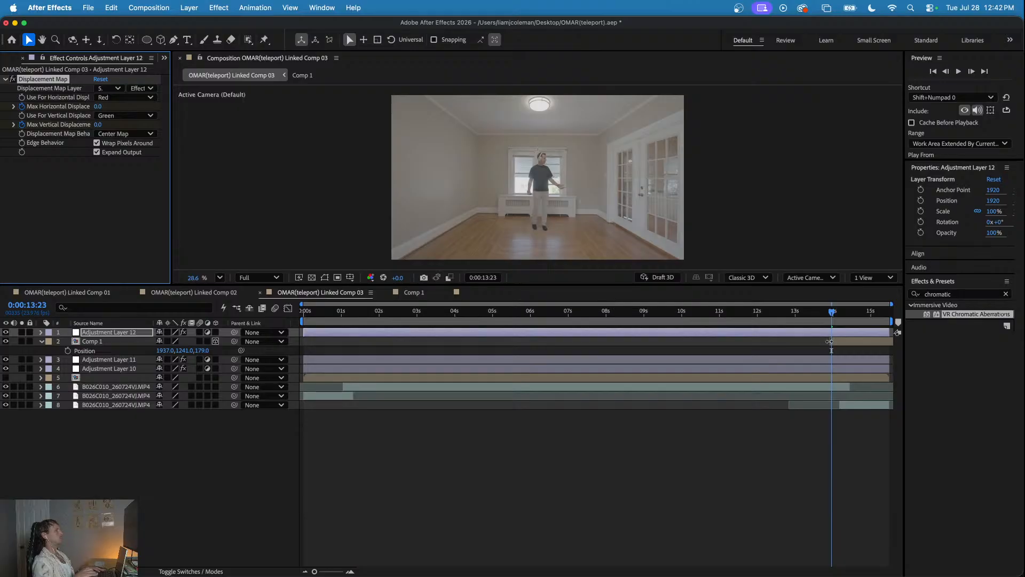
- Reveal Adjustment Layer 12's keyframes, set its displacement map layer to Comp 1 (layer 2), and hide the Comp 1 rings
{"action": "left_click", "coordinate": [836, 332]}
{"action": "key", "text": "u"}
{"action": "left_click_drag", "start_coordinate": [822, 340], "coordinate": [887, 365]}
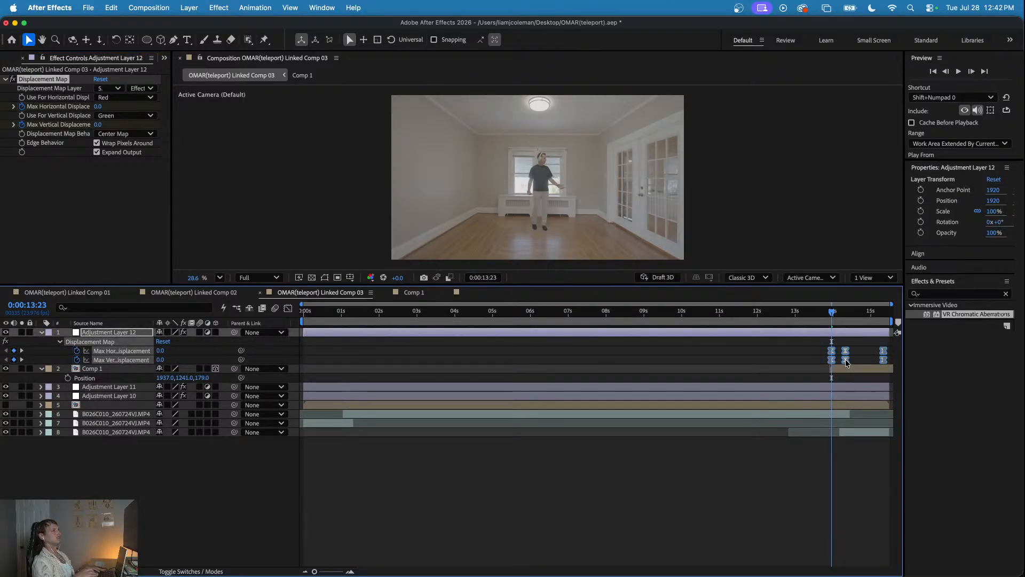
{"action": "left_click_drag", "start_coordinate": [826, 318], "coordinate": [860, 321]}
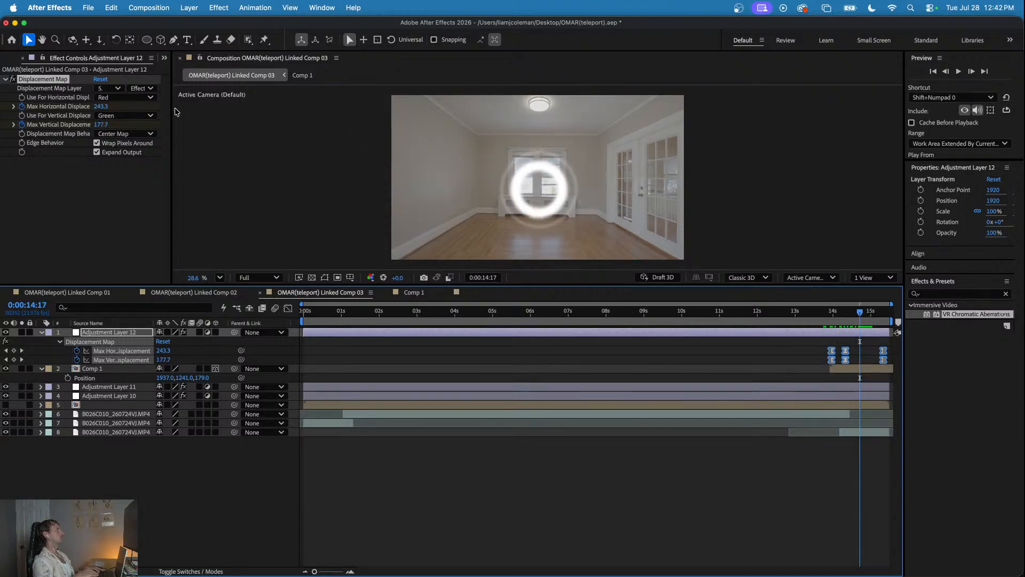
{"action": "left_click", "coordinate": [117, 89]}
{"action": "left_click", "coordinate": [118, 131]}
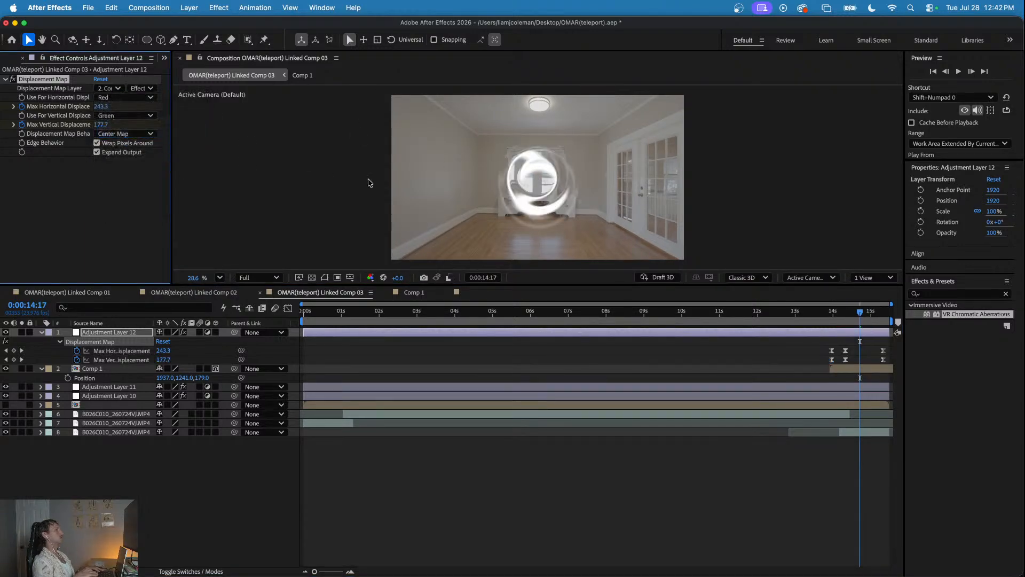
{"action": "left_click", "coordinate": [6, 369]}
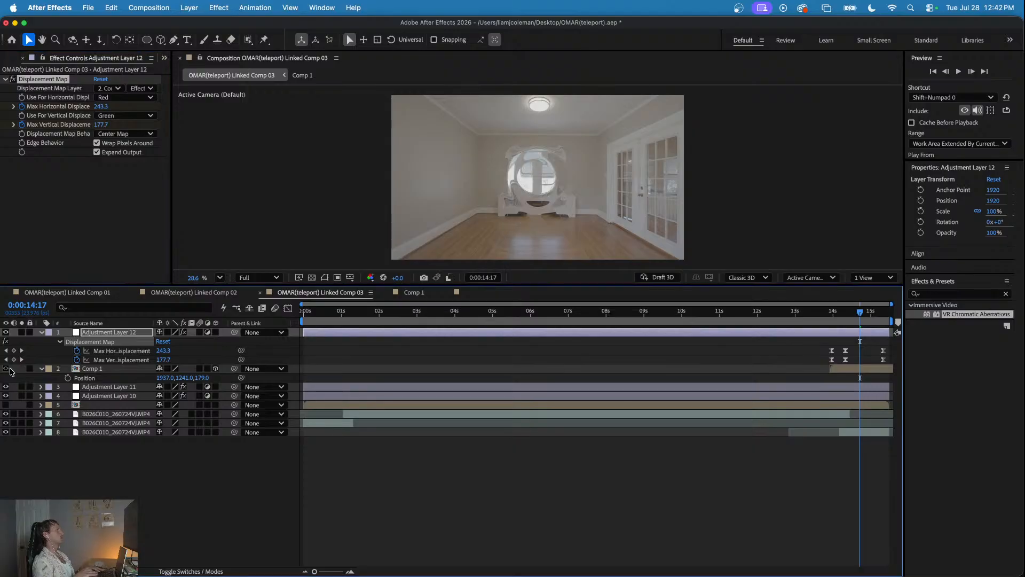
- Pre-compose the Comp 1 rings layer and preview the closing teleport from 0:00:13:09
{"action": "left_click_drag", "start_coordinate": [856, 314], "coordinate": [848, 312]}
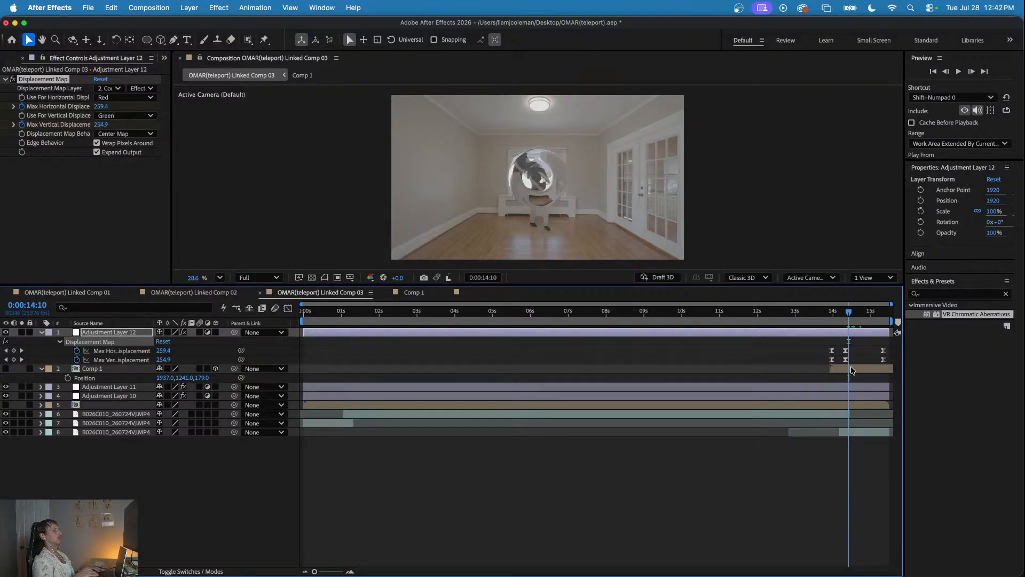
{"action": "left_click", "coordinate": [850, 368]}
{"action": "right_click", "coordinate": [849, 370]}
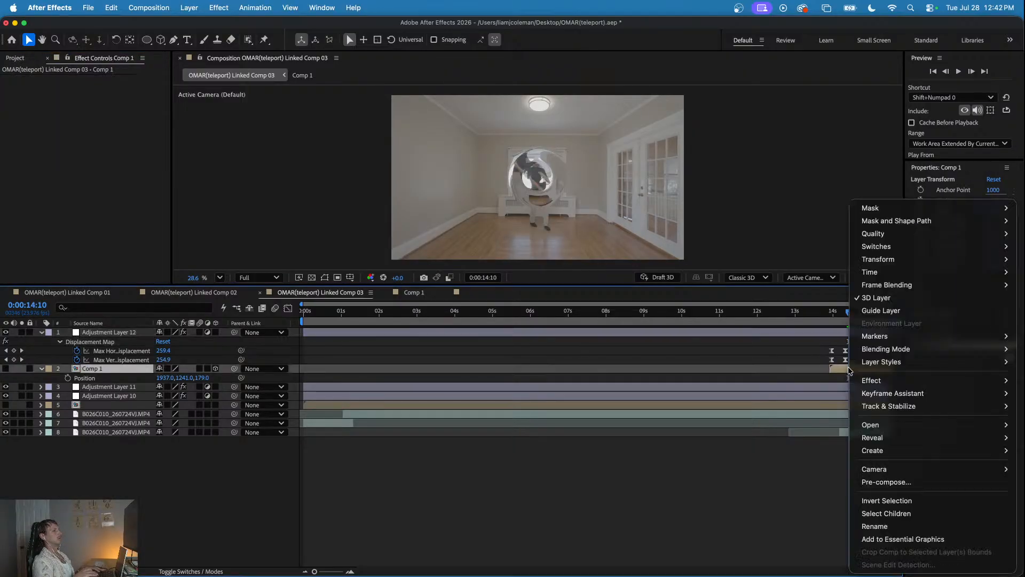
{"action": "left_click", "coordinate": [876, 481]}
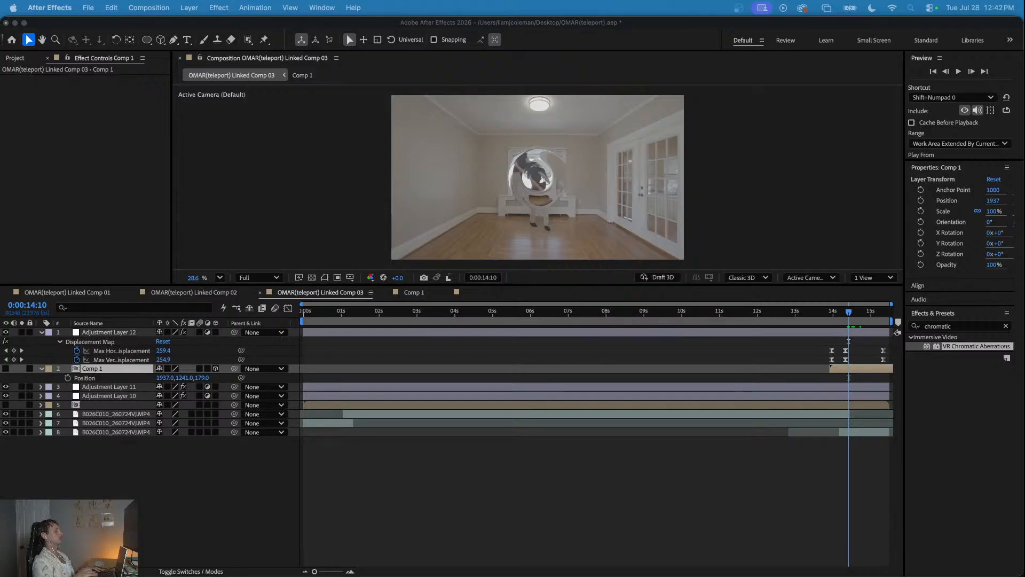
{"action": "key", "text": "Return"}
{"action": "left_click", "coordinate": [810, 310]}
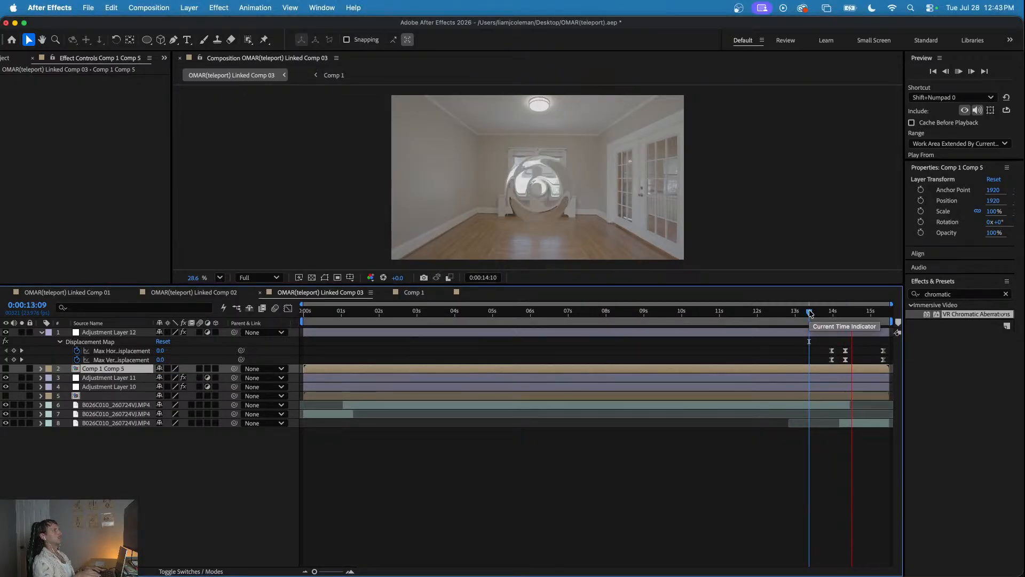
{"action": "left_click", "coordinate": [813, 312]}
{"action": "left_click_drag", "start_coordinate": [814, 314], "coordinate": [850, 327]}
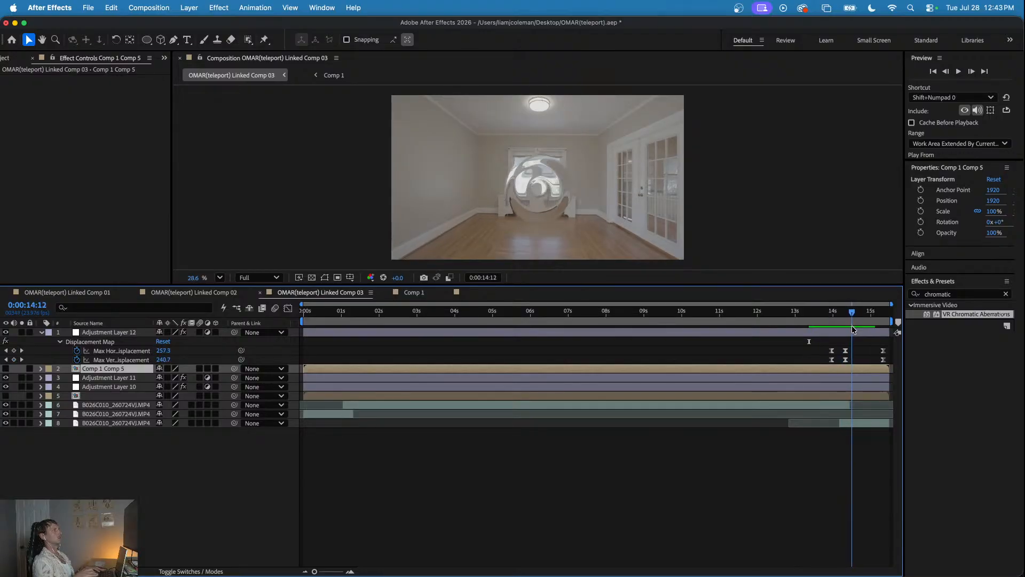
- Add a 100% Opacity keyframe at 0:00:14:06 to the layer 6 clip of the man
{"action": "left_click", "coordinate": [839, 406]}
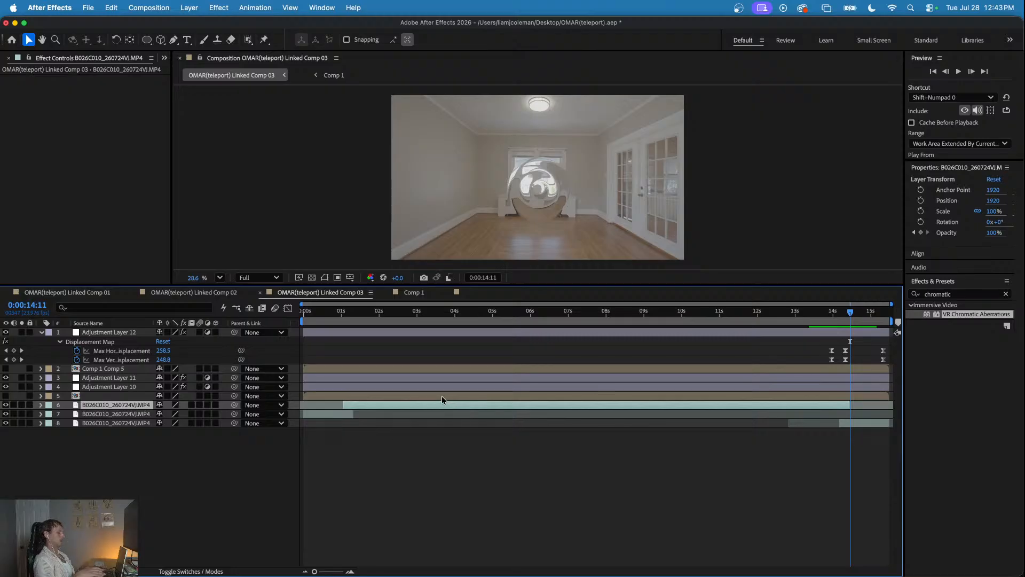
{"action": "key", "text": "t"}
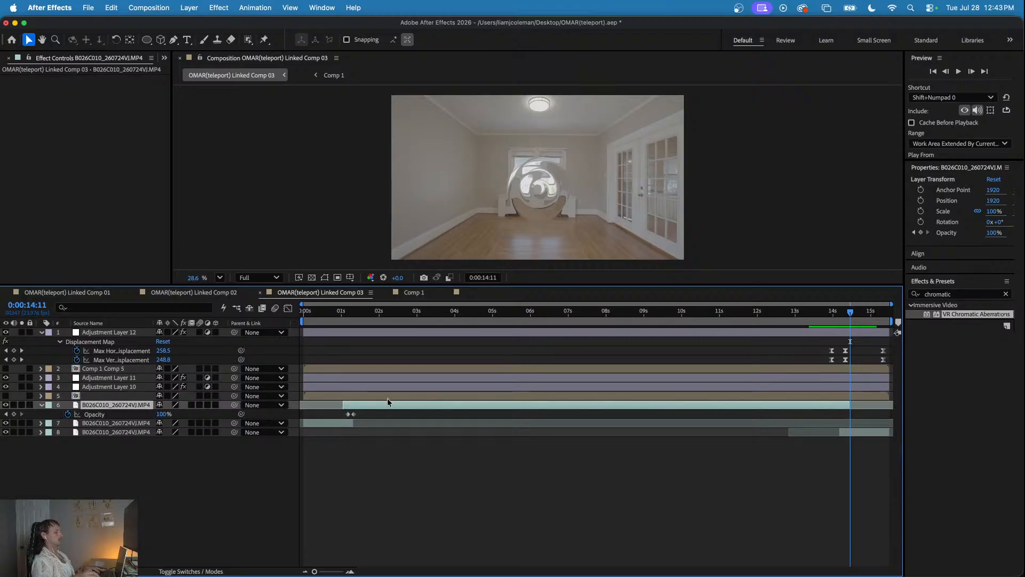
{"action": "key", "text": "Page_Up"}
{"action": "key", "text": "Page_Up"}
{"action": "key", "text": "Page_Up"}
{"action": "key", "text": "Page_Up"}
{"action": "key", "text": "Page_Up"}
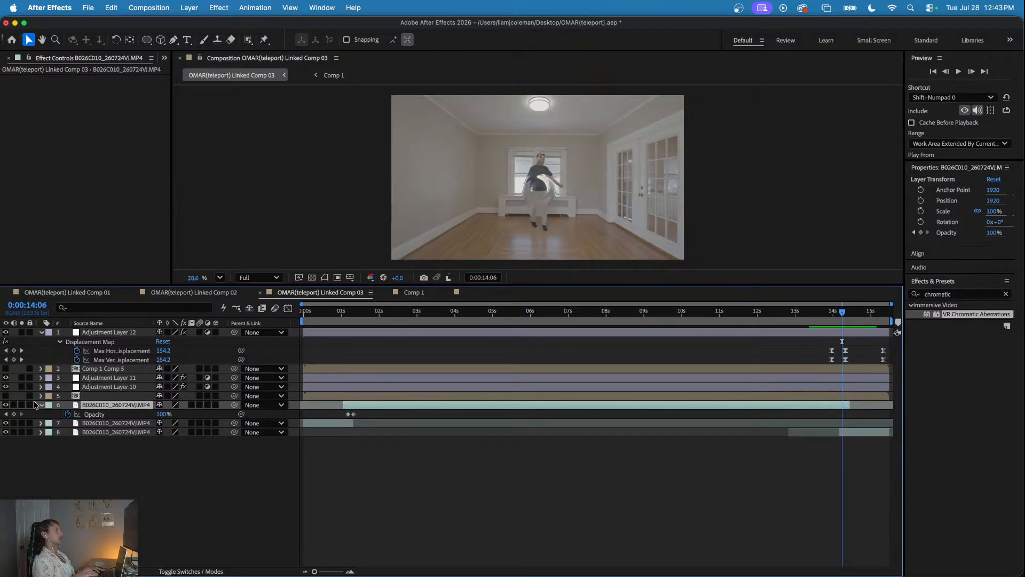
{"action": "left_click", "coordinate": [163, 414]}
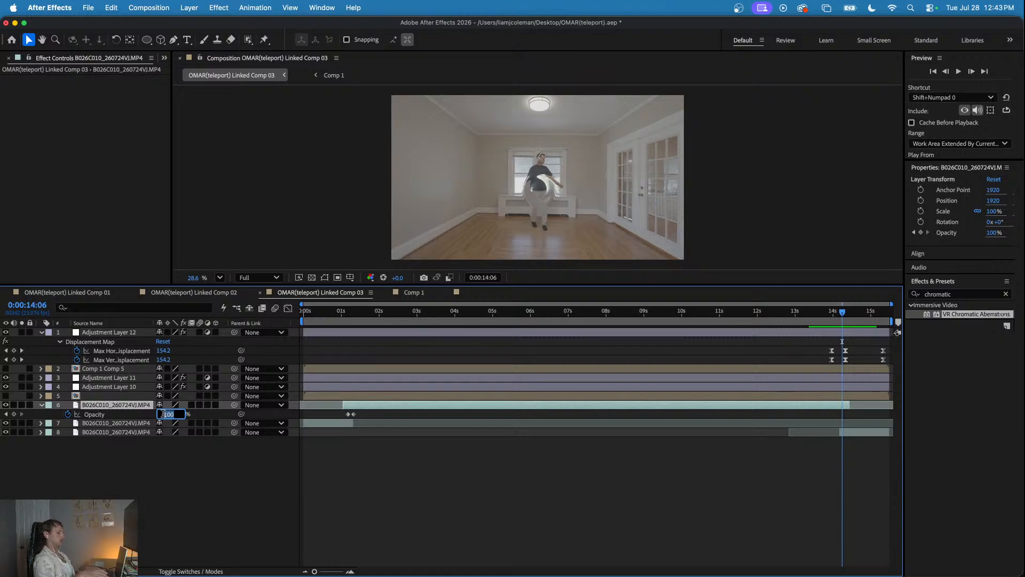
{"action": "left_click", "coordinate": [14, 414]}
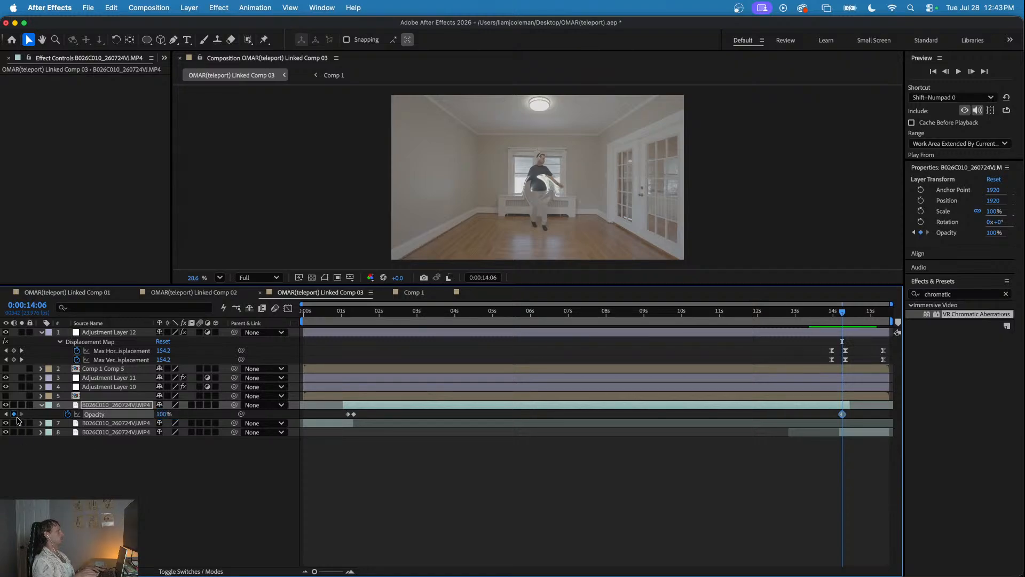
- Key the layer 6 clip's opacity at 0% at 0:00:14:11 and preview the fade from 0:00:13:14
{"action": "key", "text": "Page_Down"}
{"action": "key", "text": "Page_Down"}
{"action": "key", "text": "Page_Down"}
{"action": "key", "text": "Page_Down"}
{"action": "key", "text": "Page_Down"}
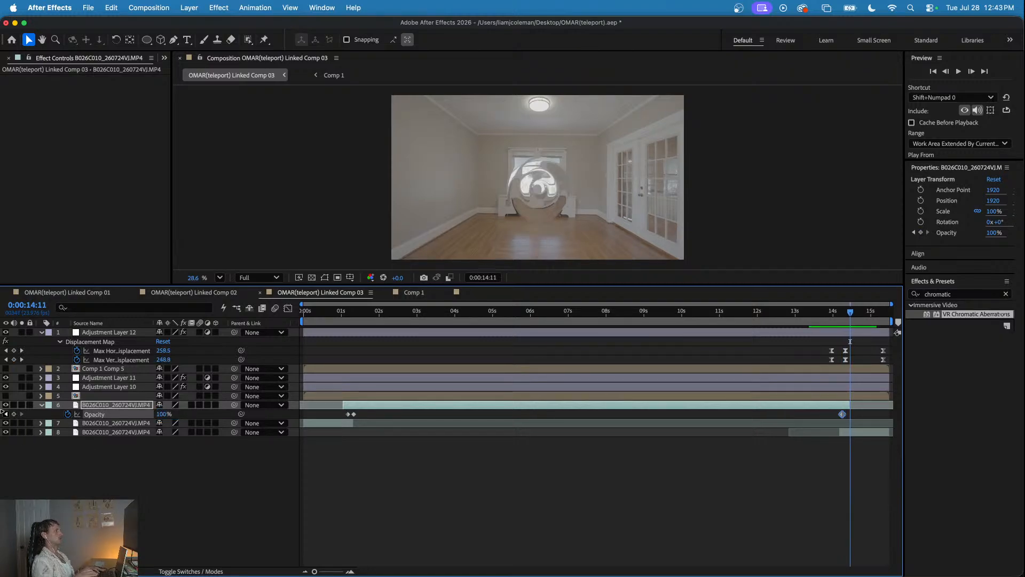
{"action": "type", "text": "0"}
{"action": "key", "text": "Return"}
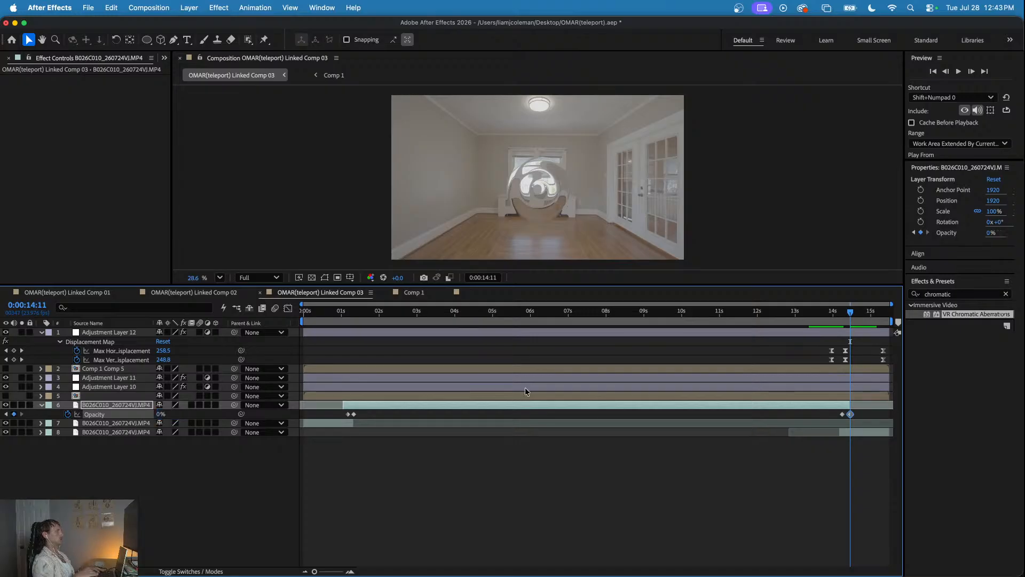
{"action": "left_click", "coordinate": [836, 315]}
{"action": "key", "text": "space"}
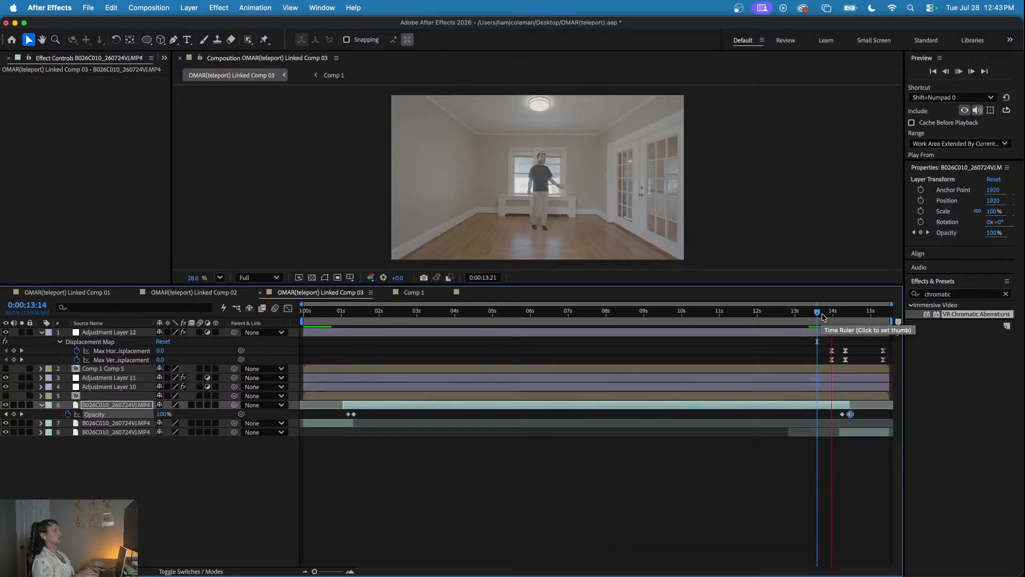
{"action": "key", "text": "space"}
- Open the Comp 1 Comp 5 pre-composition and apply the Turbulent Displace effect to its Comp 1 rings layer
{"action": "left_click", "coordinate": [839, 368]}
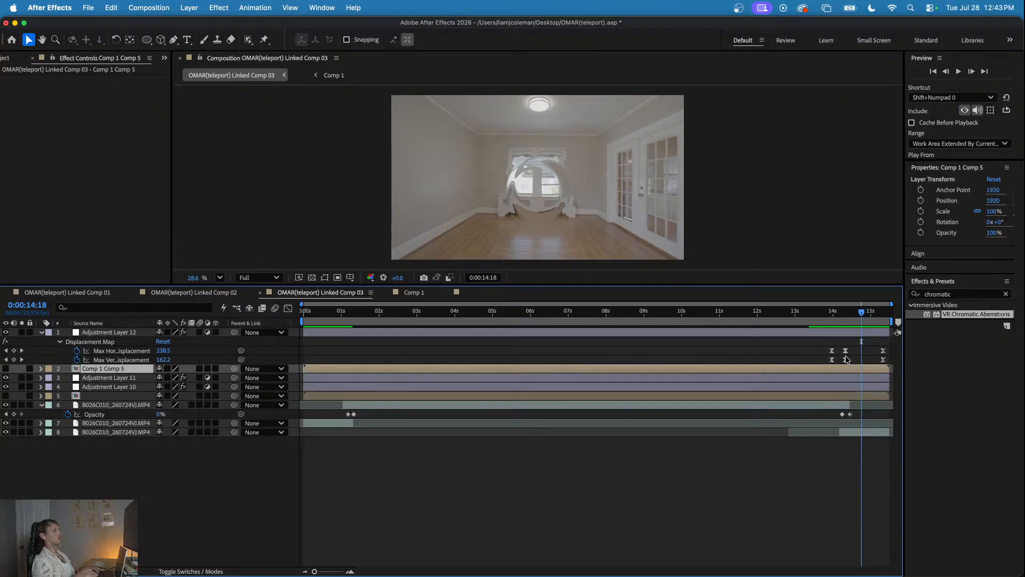
{"action": "double_click", "coordinate": [831, 367]}
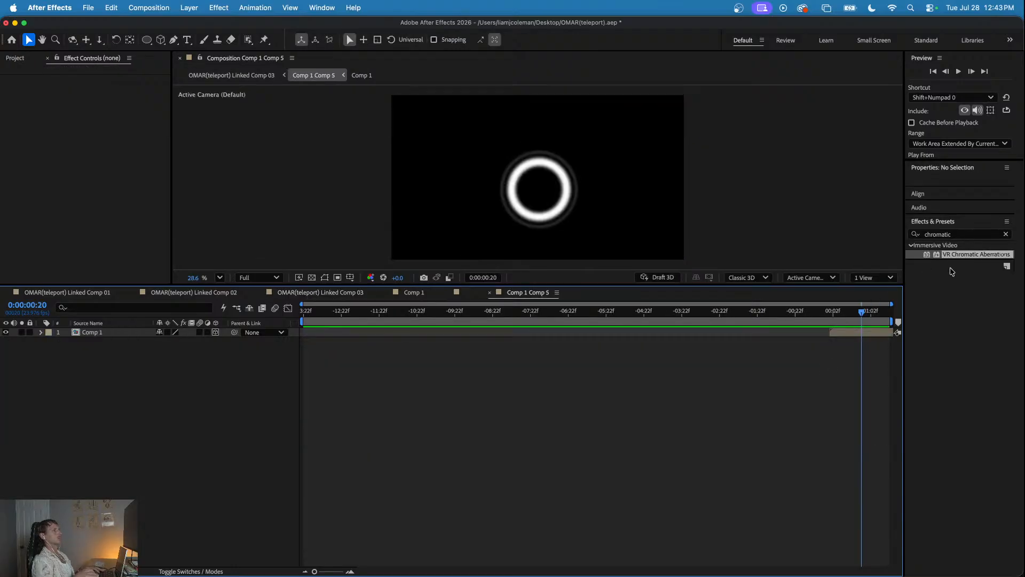
{"action": "double_click", "coordinate": [948, 234]}
{"action": "key", "text": "BackSpace"}
{"action": "type", "text": "turb"}
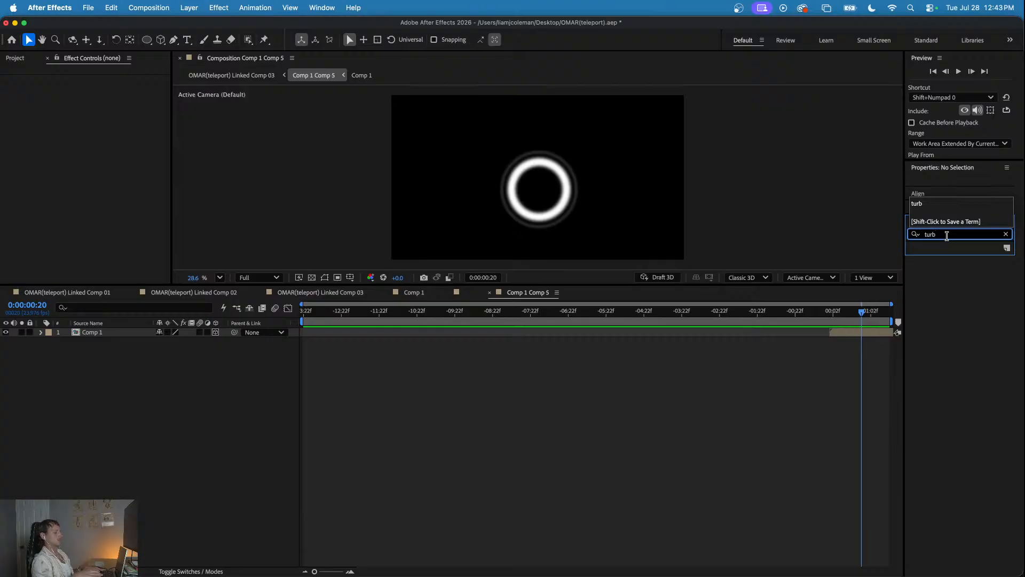
{"action": "type", "text": "u"}
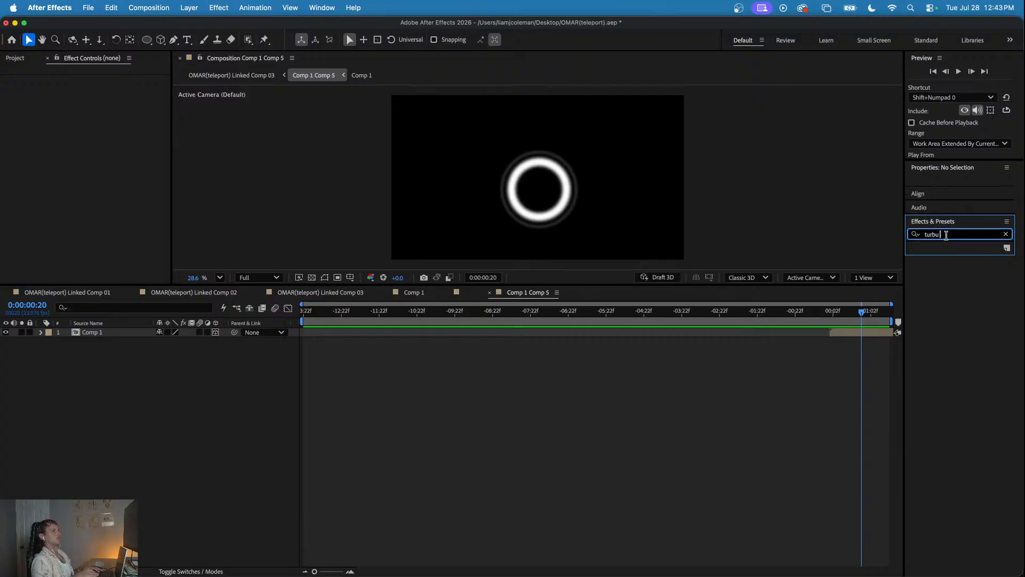
{"action": "left_click", "coordinate": [951, 253]}
{"action": "left_click_drag", "start_coordinate": [879, 318], "coordinate": [863, 330]}
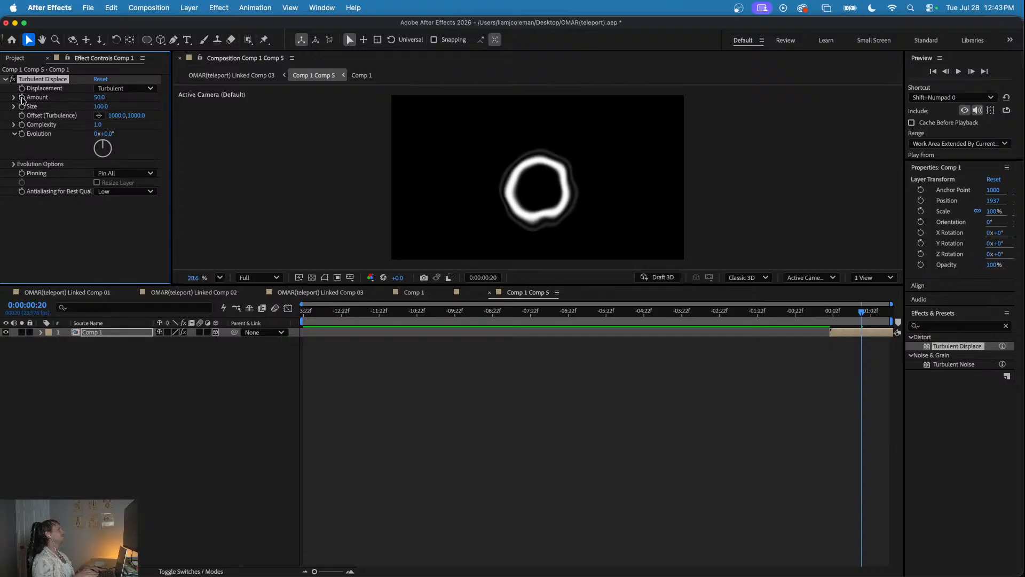
- Keyframe Turbulent Displace Amount and Size: 92 and 182 at 0:00:00:20, -1 and 247 at 0:00:00:01, 235 and 121 at 0:00:00:23
{"action": "left_click_drag", "start_coordinate": [95, 99], "coordinate": [146, 104]}
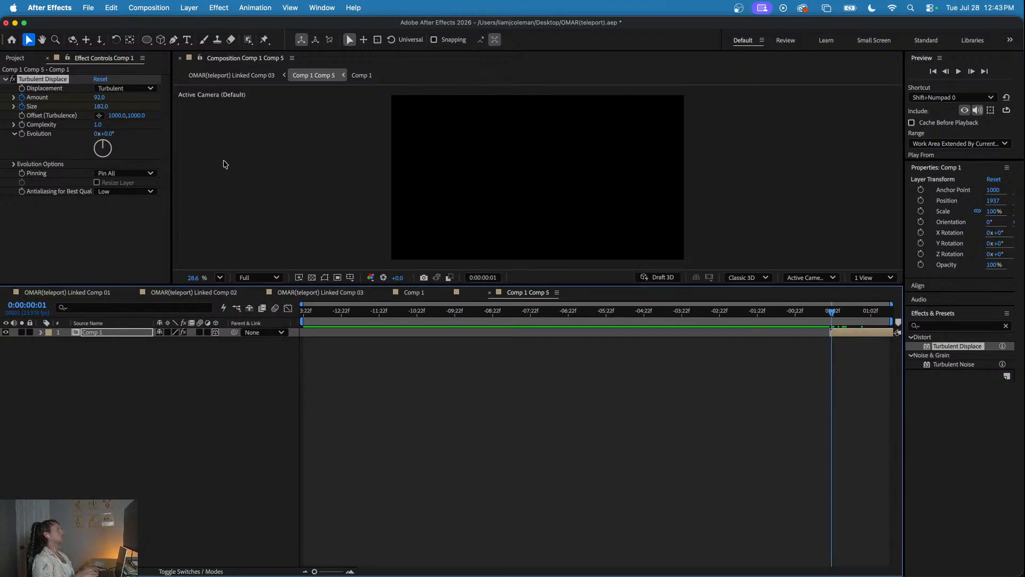
{"action": "left_click_drag", "start_coordinate": [100, 97], "coordinate": [134, 105]}
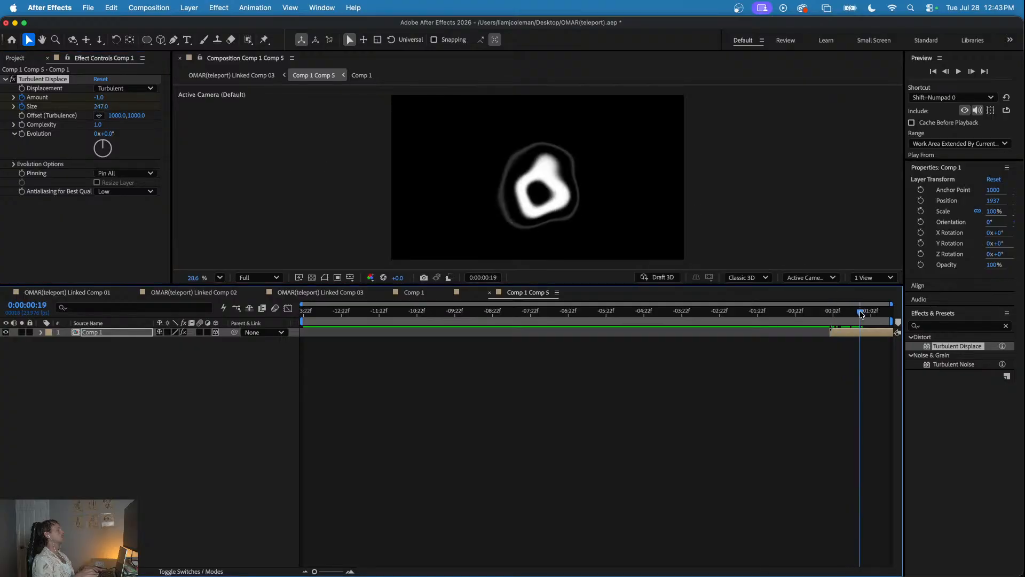
{"action": "left_click_drag", "start_coordinate": [101, 107], "coordinate": [170, 95]}
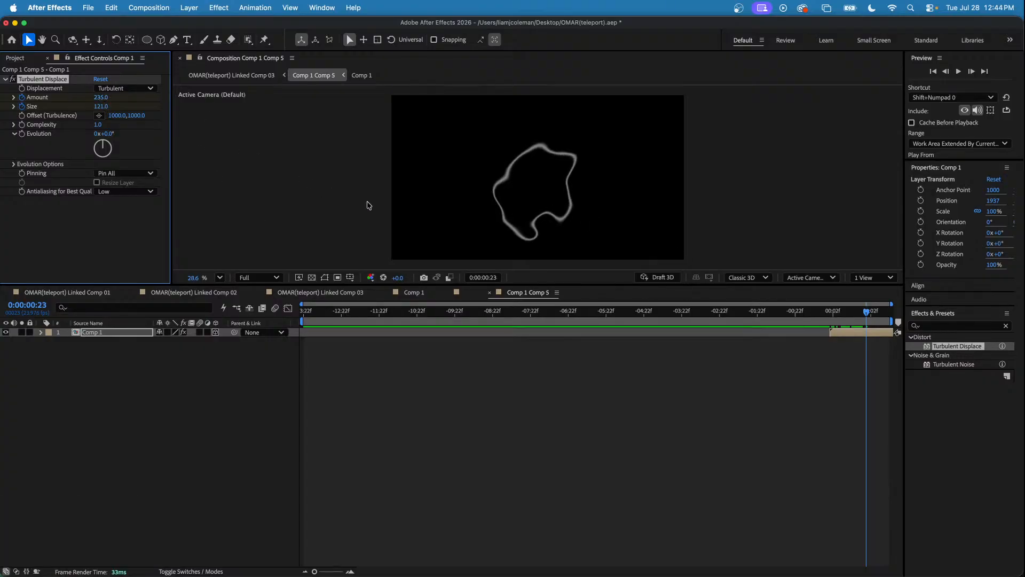
- Move the last Amount and Size keyframes to about 0:00:01:11 and return to OMAR(teleport) Linked Comp 03
{"action": "key", "text": "u"}
{"action": "left_click_drag", "start_coordinate": [871, 345], "coordinate": [884, 360]}
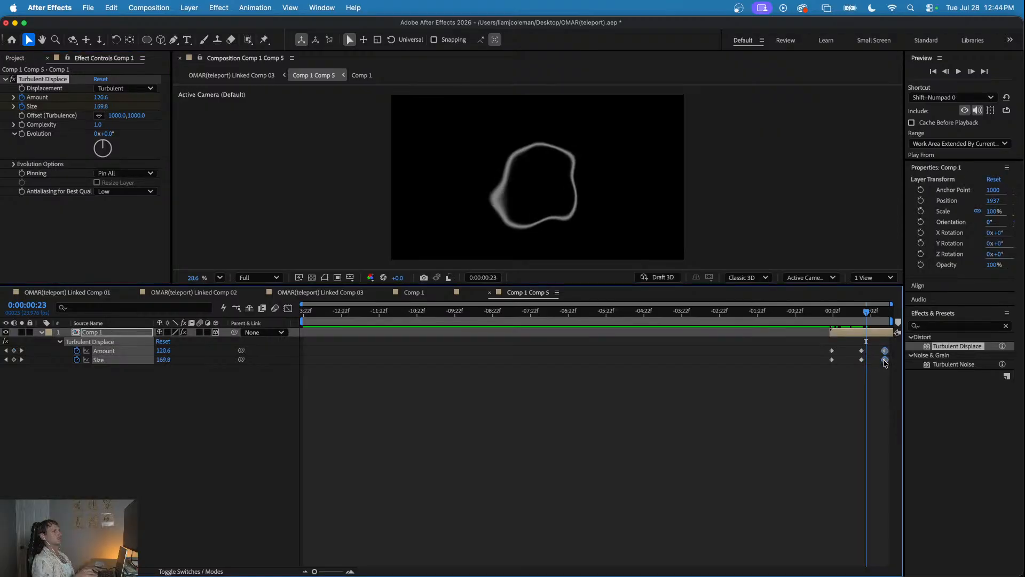
{"action": "left_click", "coordinate": [327, 293]}
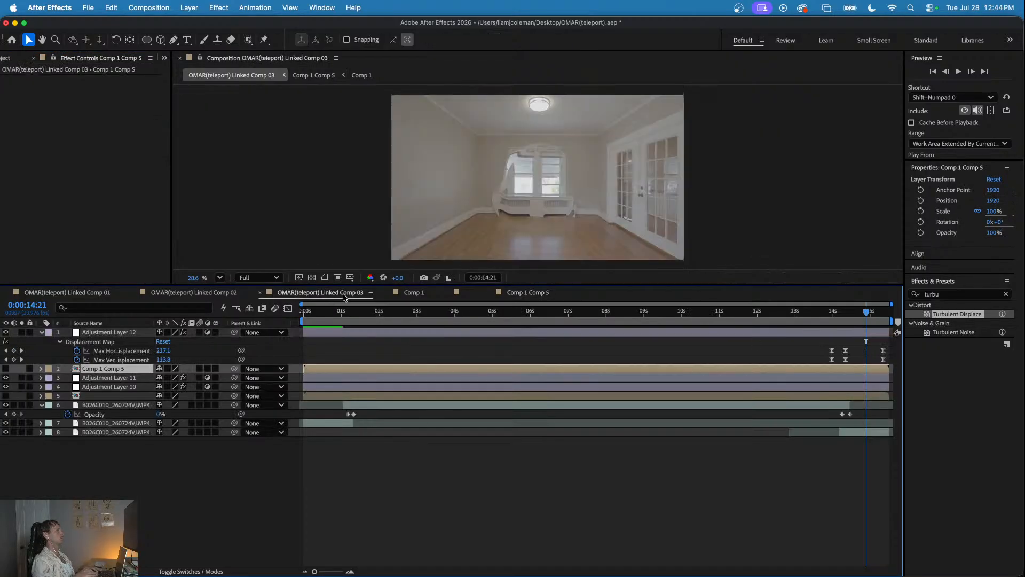
- Preview the closing teleport from 0:00:13:10 and scrub to 0:00:14:08
{"action": "left_click", "coordinate": [811, 312]}
{"action": "key", "text": "space"}
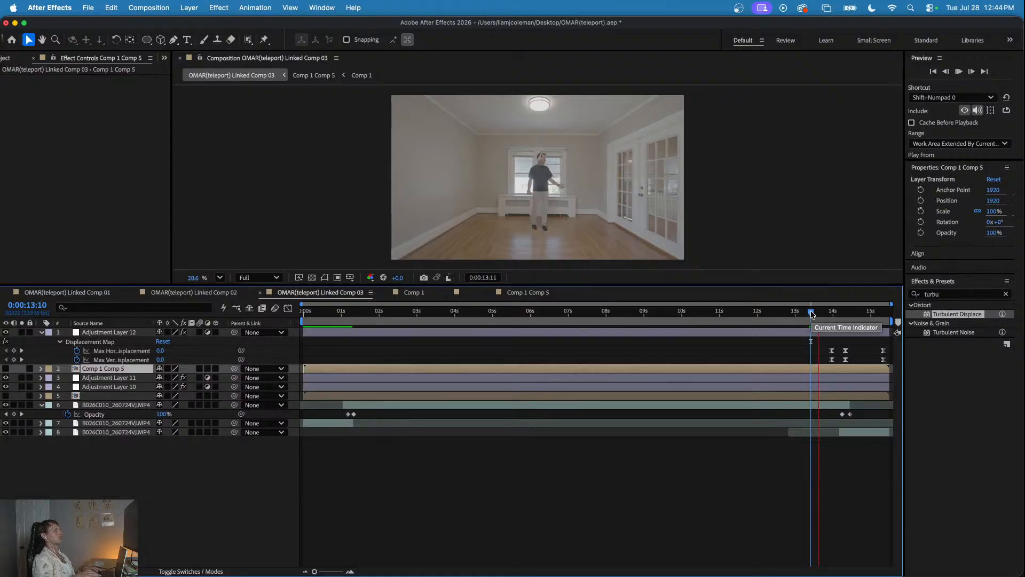
{"action": "left_click", "coordinate": [826, 311]}
{"action": "left_click_drag", "start_coordinate": [825, 309], "coordinate": [845, 316]}
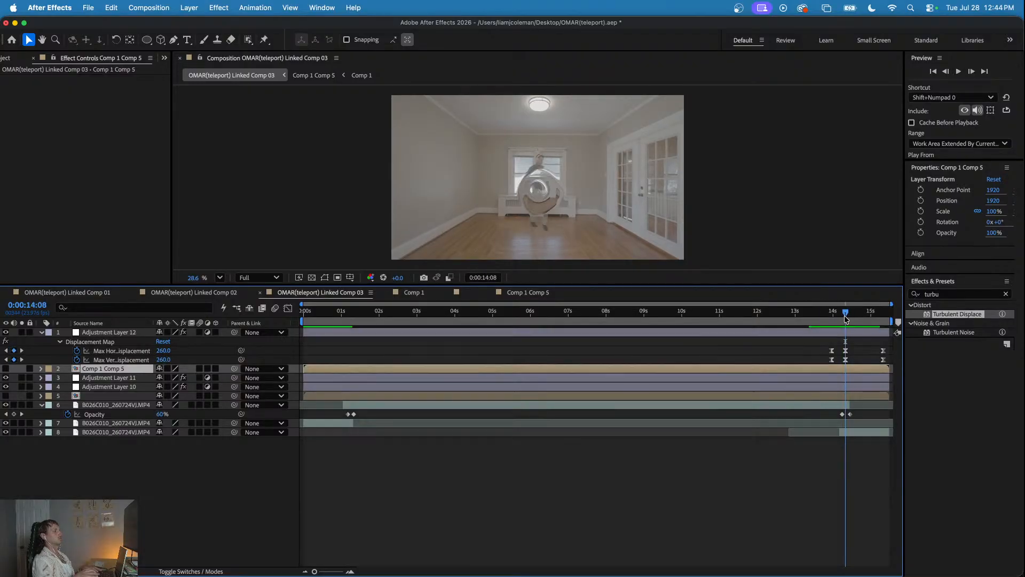
- Add a new adjustment layer at the head of the stack in OMAR(teleport) Linked Comp 03
{"action": "right_click", "coordinate": [155, 462]}
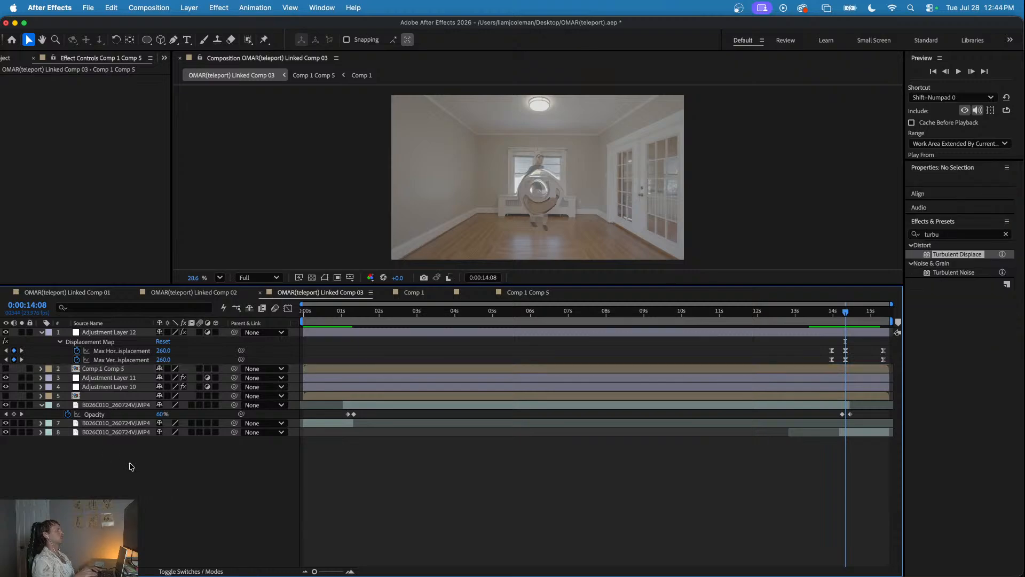
{"action": "mouse_move", "coordinate": [214, 426]}
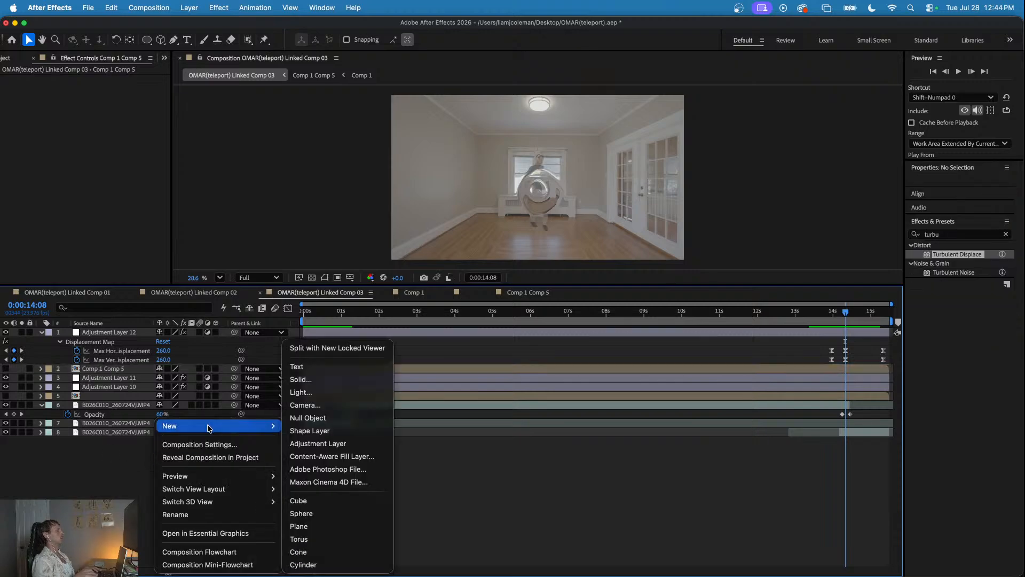
{"action": "left_click", "coordinate": [327, 442]}
{"action": "left_click", "coordinate": [958, 293]}
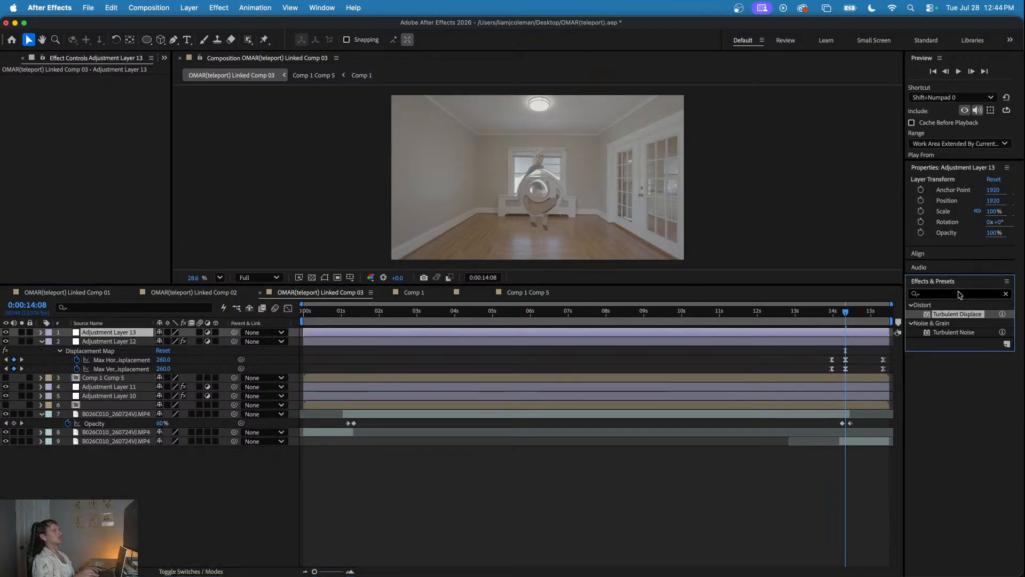
{"action": "key", "text": "h"}
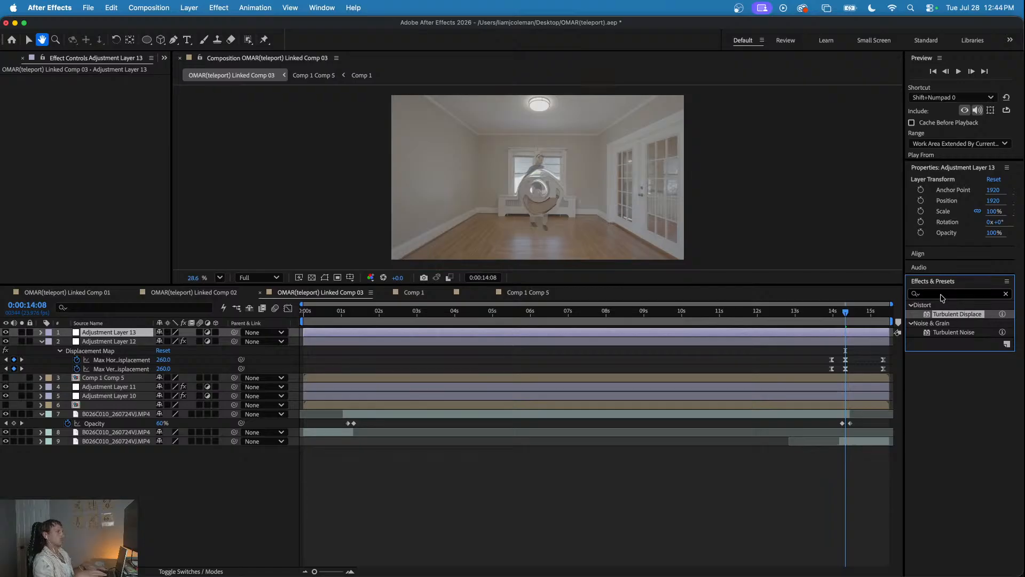
{"action": "left_click", "coordinate": [332, 392]}
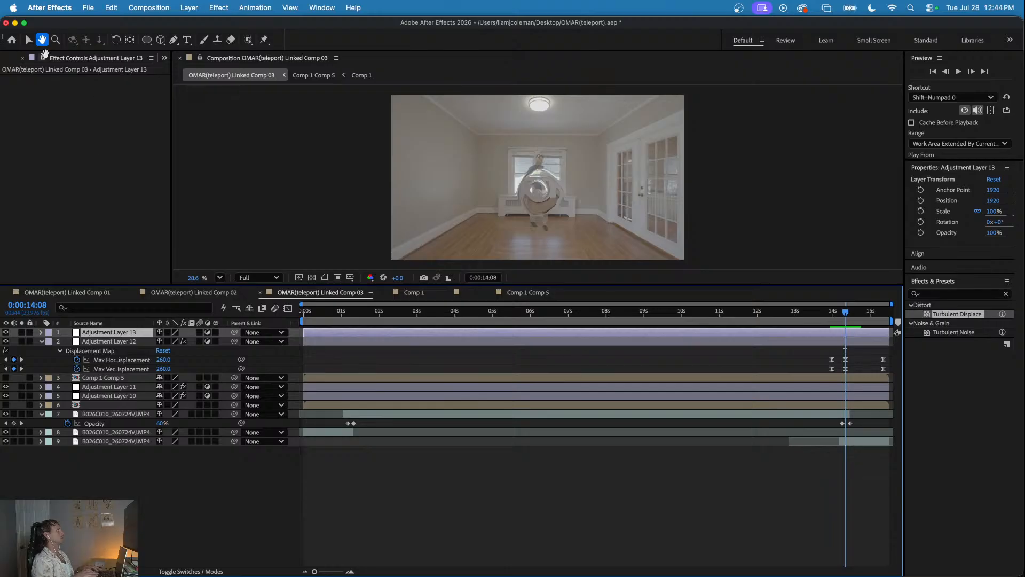
{"action": "left_click", "coordinate": [28, 41]}
- Copy the VR Chromatic Aberrations effect from Adjustment Layer 11 and show its keyframes around 0:00:01:13
{"action": "left_click_drag", "start_coordinate": [316, 312], "coordinate": [362, 319]}
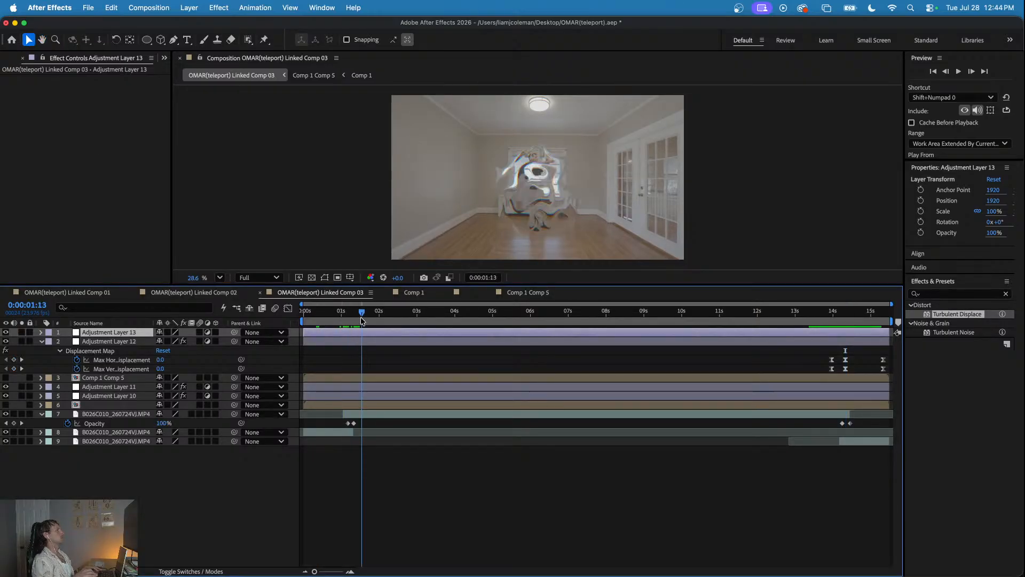
{"action": "left_click", "coordinate": [358, 341]}
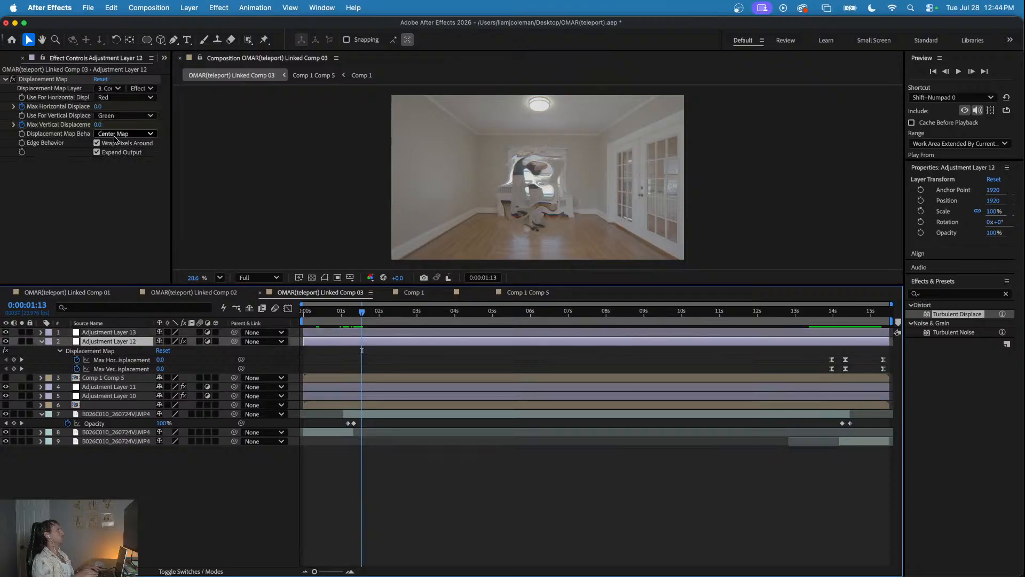
{"action": "left_click", "coordinate": [344, 386]}
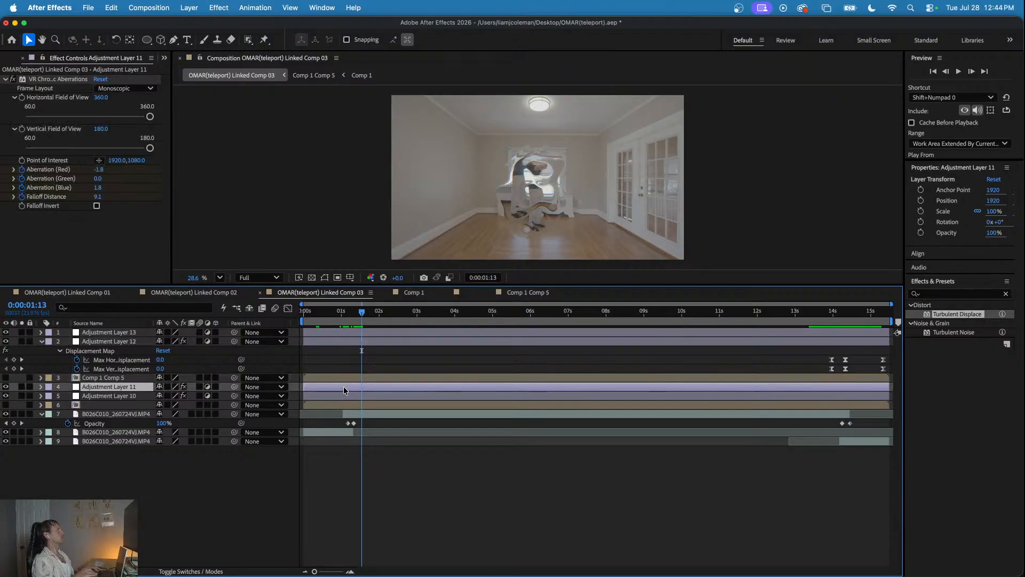
{"action": "left_click", "coordinate": [55, 80]}
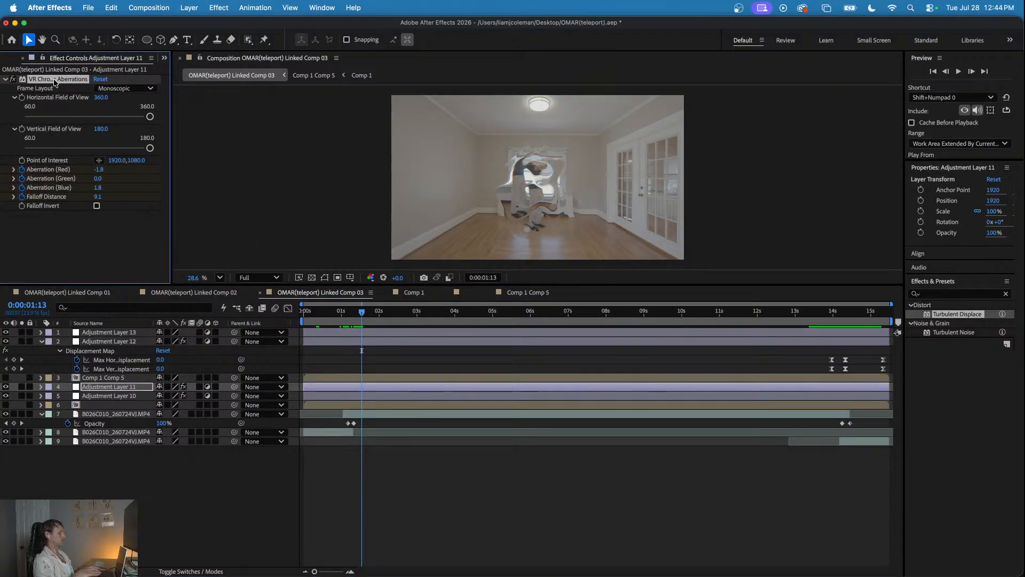
{"action": "key", "text": "u"}
{"action": "left_click_drag", "start_coordinate": [384, 397], "coordinate": [332, 437]}
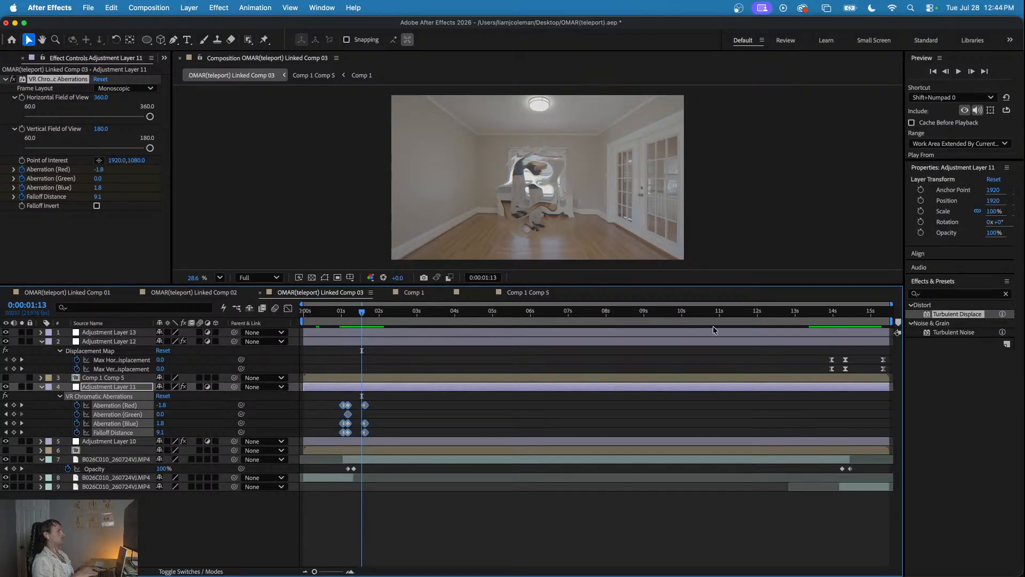
- Paste the chromatic aberration onto Adjustment Layer 13 at 0:00:14:08 and shift its keyframes slightly earlier, starting just before that time
{"action": "left_click", "coordinate": [842, 336]}
{"action": "left_click", "coordinate": [841, 317]}
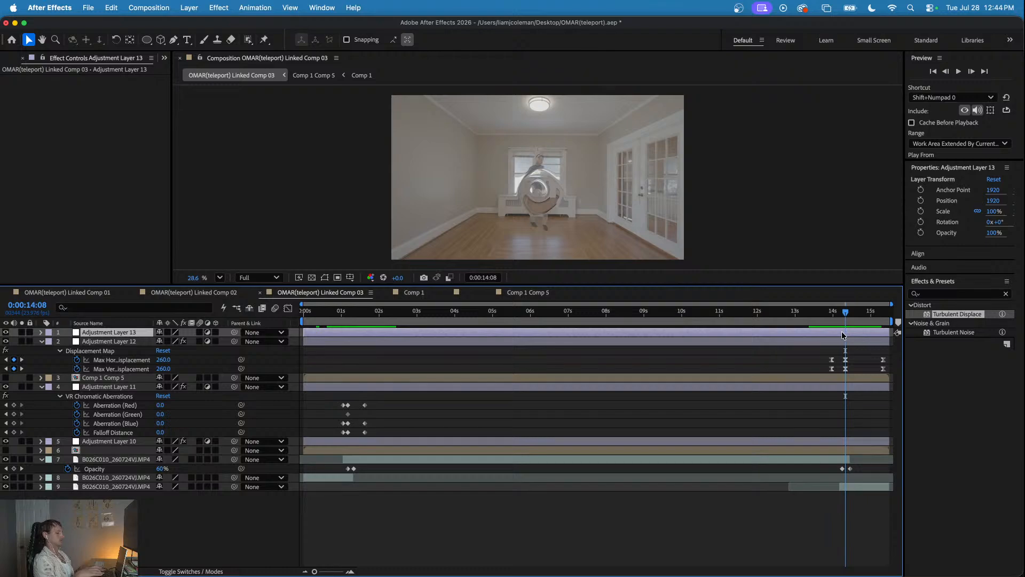
{"action": "key", "text": "super+v"}
{"action": "key", "text": "u"}
{"action": "left_click", "coordinate": [829, 345]}
{"action": "left_click_drag", "start_coordinate": [829, 342], "coordinate": [882, 385]}
{"action": "left_click_drag", "start_coordinate": [853, 352], "coordinate": [849, 353]}
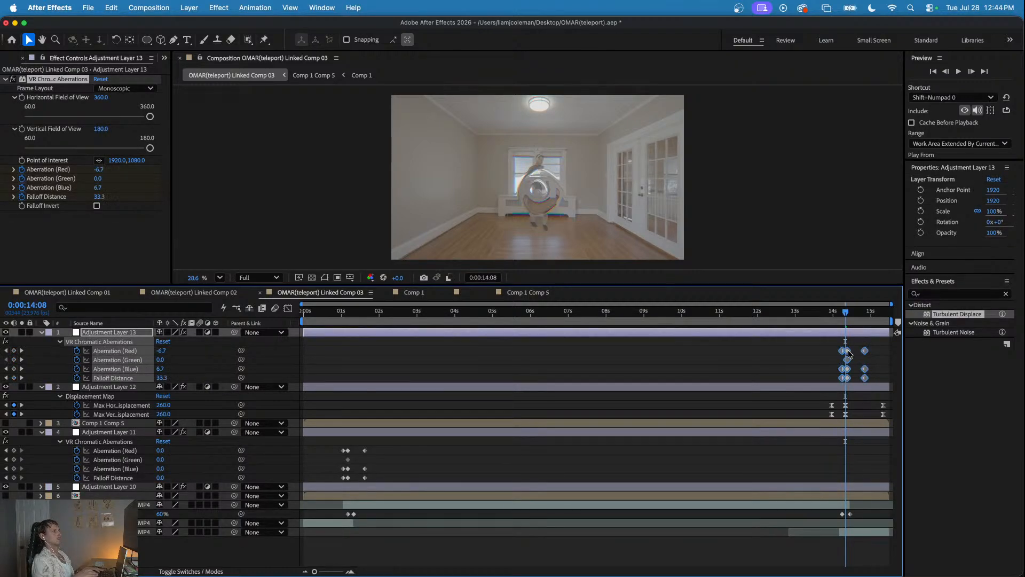
- Preview the closing teleport from 0:00:13:18 and the opening teleport from the start of the comp
{"action": "left_click", "coordinate": [824, 312]}
{"action": "key", "text": "space"}
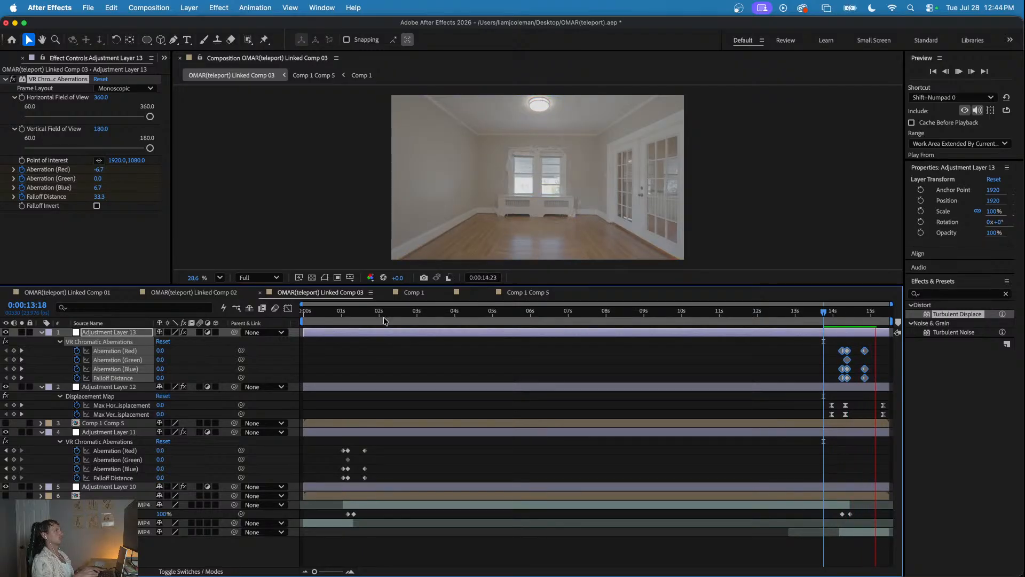
{"action": "key", "text": "Home"}
{"action": "key", "text": "space"}
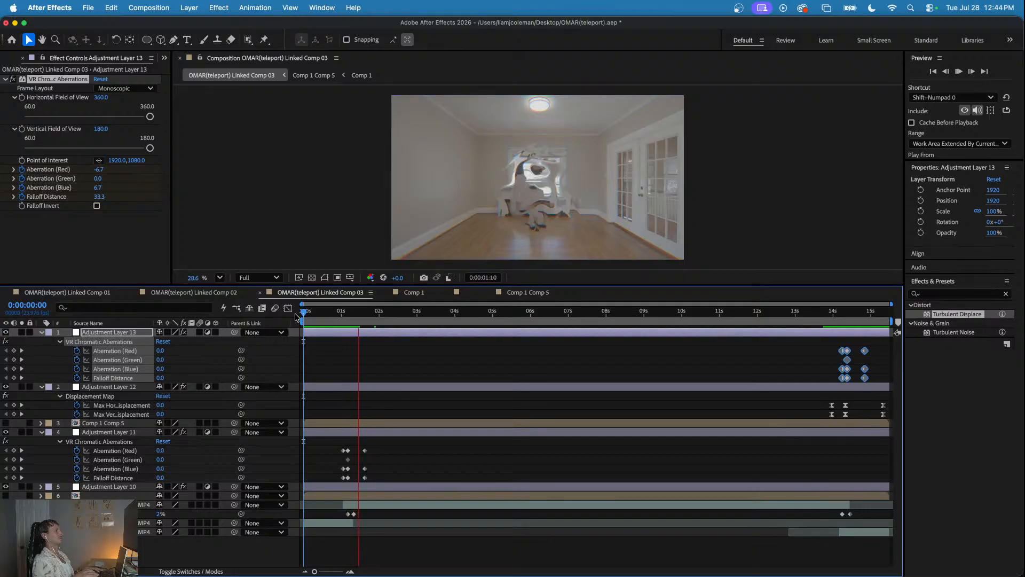
{"action": "left_click", "coordinate": [819, 312]}
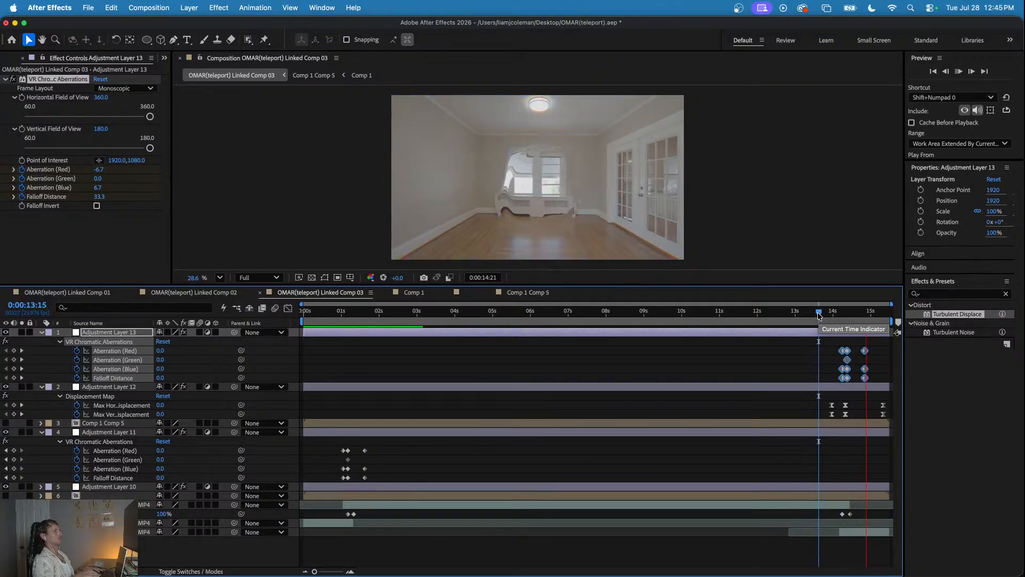
- Collapse the expanded layer properties and add an adjustment layer with the Shake Sauce 2 effect at 0:00:01:04
{"action": "left_click", "coordinate": [484, 314]}
{"action": "left_click_drag", "start_coordinate": [485, 334], "coordinate": [348, 348]}
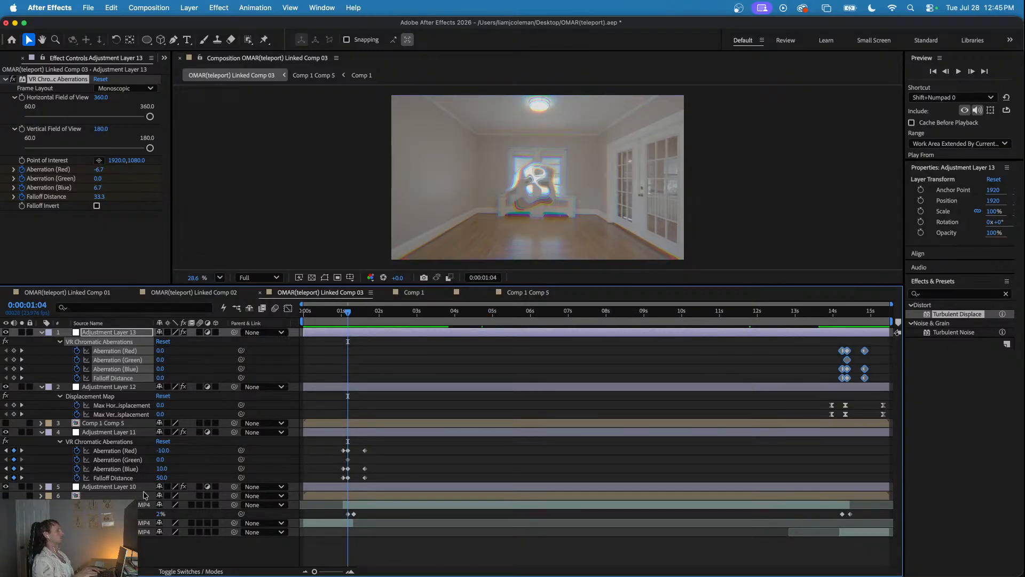
{"action": "left_click", "coordinate": [42, 332]}
{"action": "left_click", "coordinate": [42, 341]}
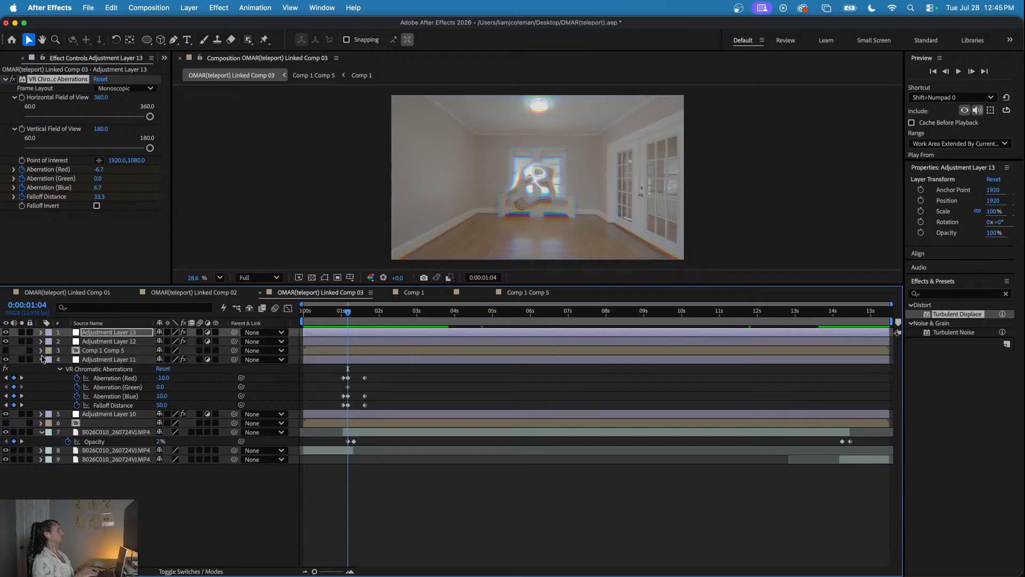
{"action": "left_click", "coordinate": [41, 359]}
{"action": "left_click", "coordinate": [42, 387]}
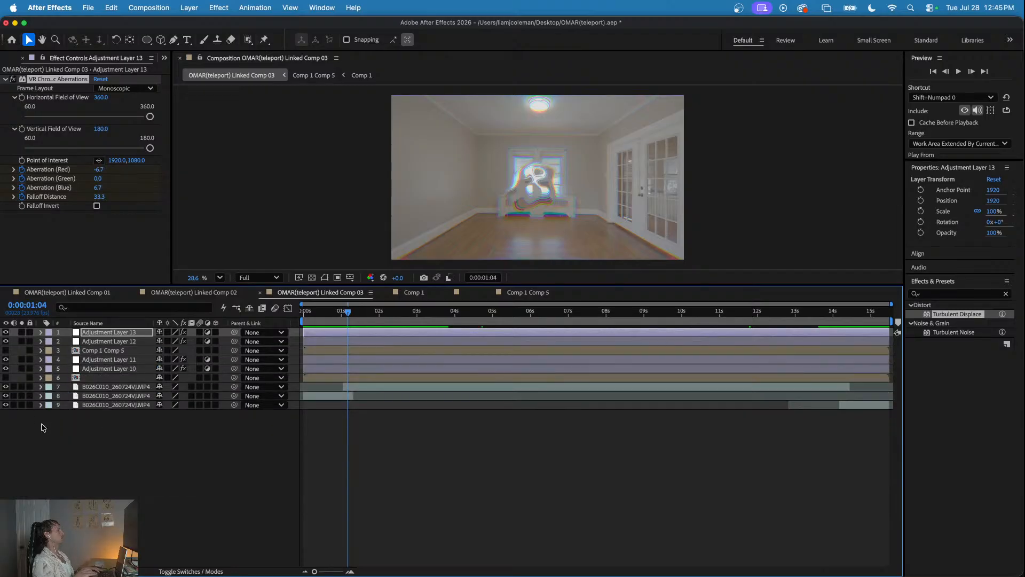
{"action": "right_click", "coordinate": [64, 419]}
{"action": "mouse_move", "coordinate": [119, 425]}
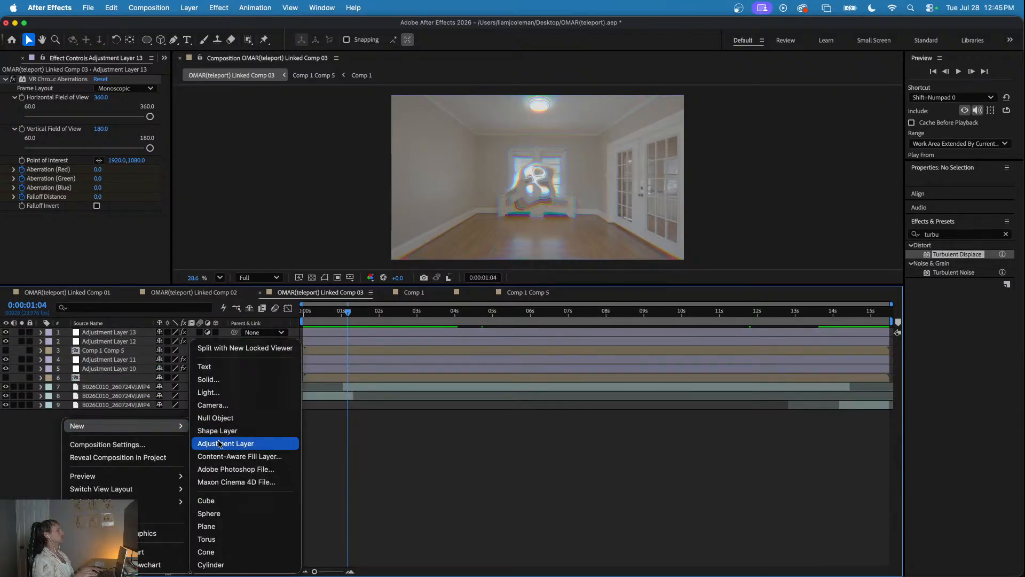
{"action": "left_click", "coordinate": [225, 443]}
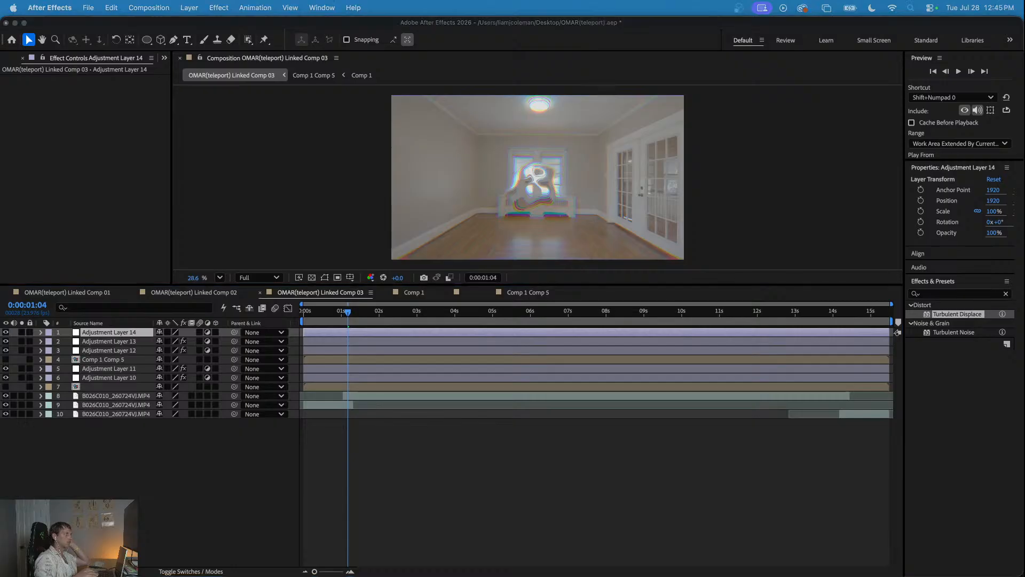
- Reveal the [SS] CONTROLS layer's keyframes and preview the shake from 0:00:00:17, then scrub to 0:00:01:05
{"action": "left_click", "coordinate": [348, 334]}
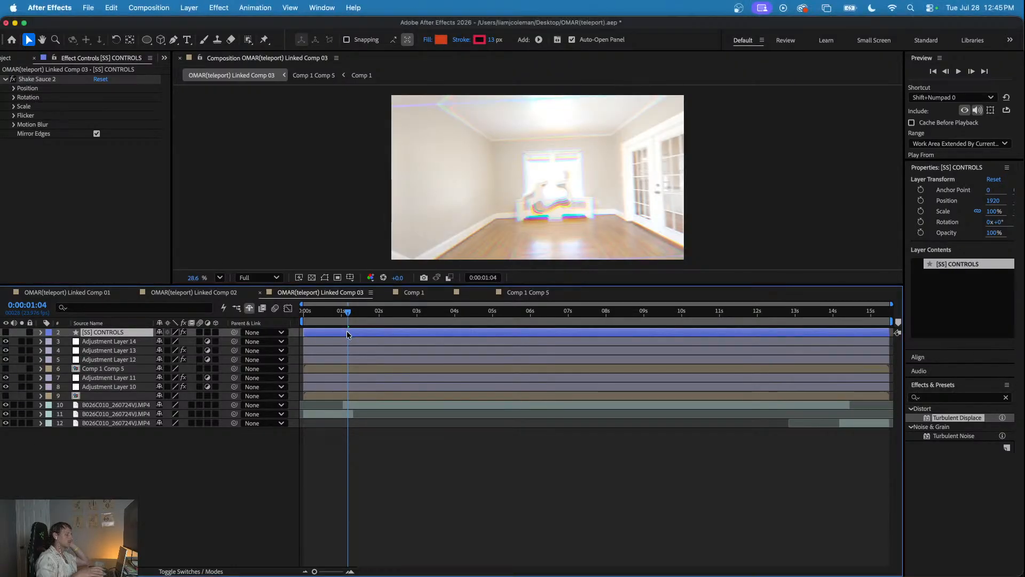
{"action": "key", "text": "u"}
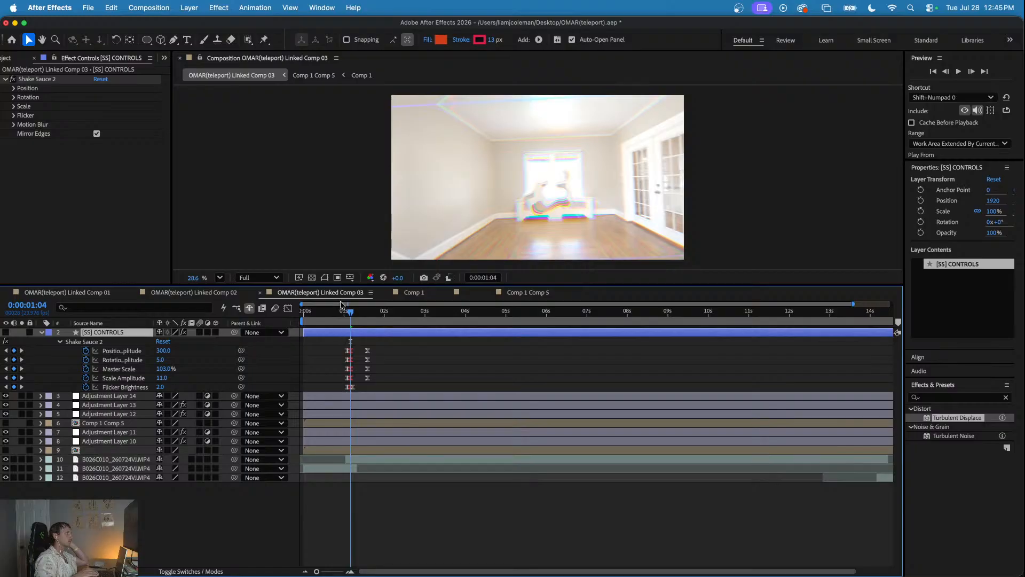
{"action": "left_click", "coordinate": [332, 311]}
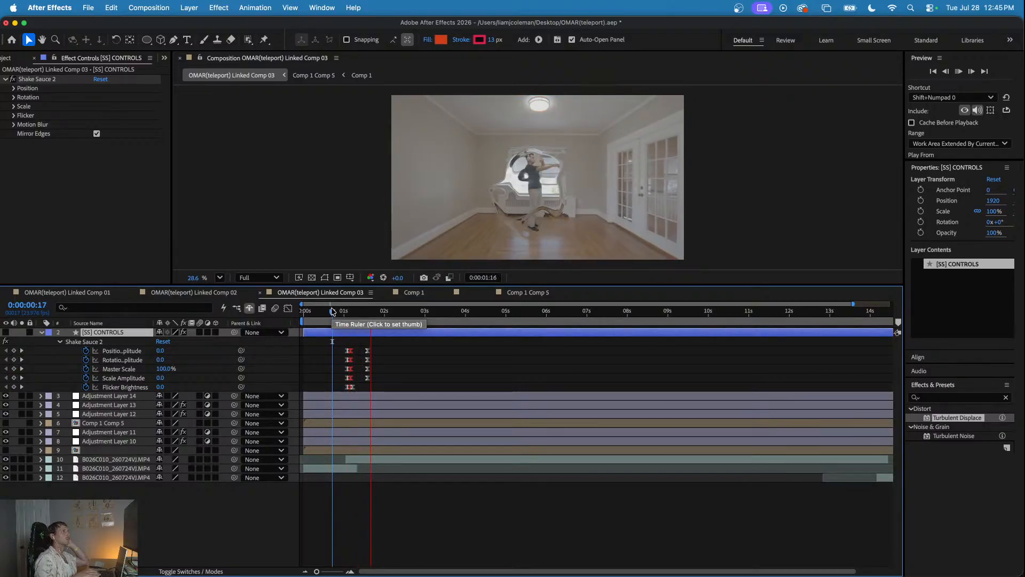
{"action": "left_click_drag", "start_coordinate": [337, 313], "coordinate": [354, 314]}
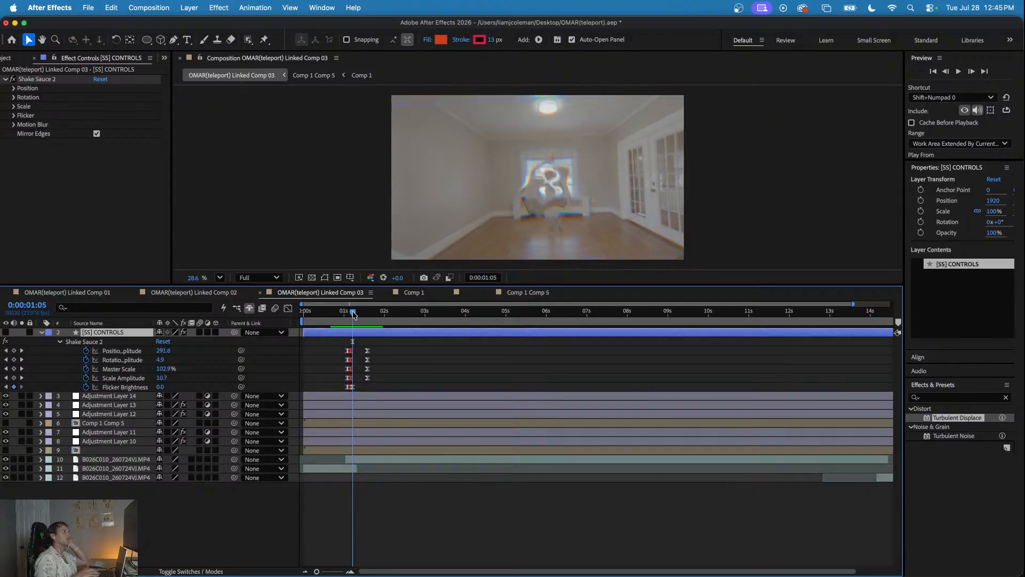
- Shift all Shake Sauce 2 keyframes slightly later so the shake peaks at 0:00:01:05
{"action": "scroll", "coordinate": [353, 334], "scroll_direction": "up", "scroll_amount": 1}
{"action": "left_click_drag", "start_coordinate": [394, 340], "coordinate": [359, 379]}
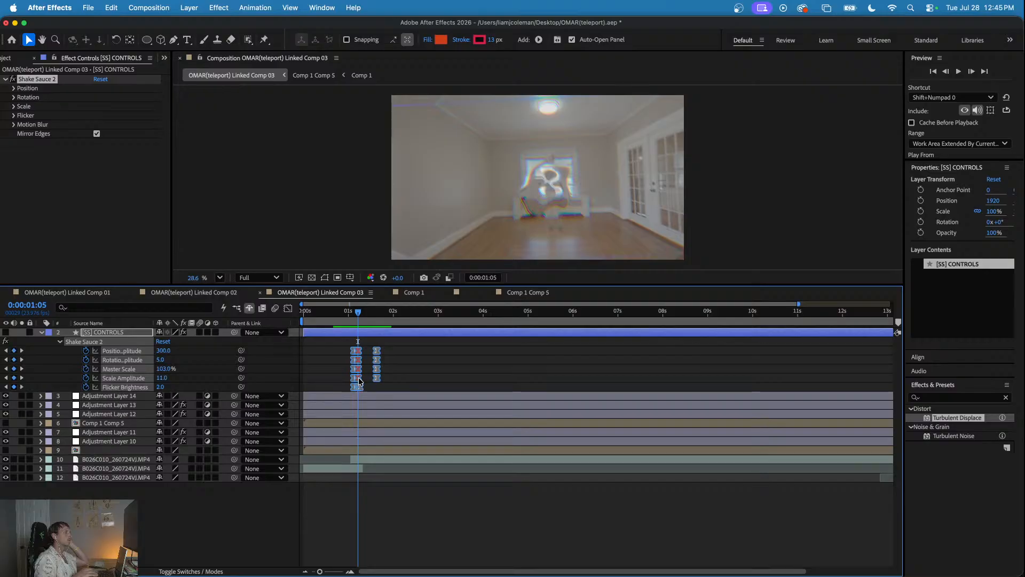
{"action": "key", "text": "equal"}
{"action": "key", "text": "equal"}
{"action": "left_click", "coordinate": [425, 355]}
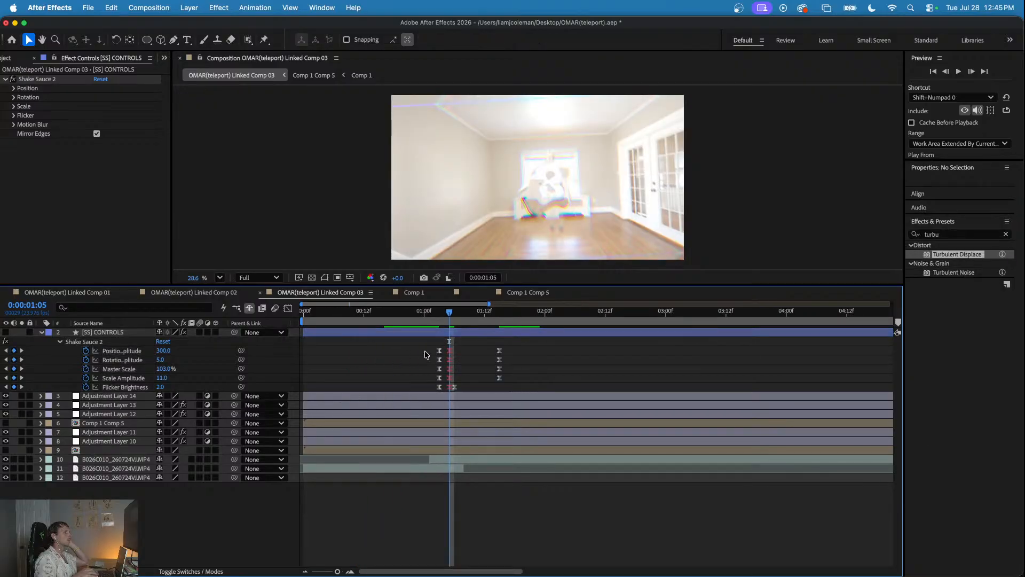
- Move the first Shake Sauce 2 keyframes to about 0:00:01:00 and the last ones to about 0:00:01:13
{"action": "left_click_drag", "start_coordinate": [436, 359], "coordinate": [427, 391]}
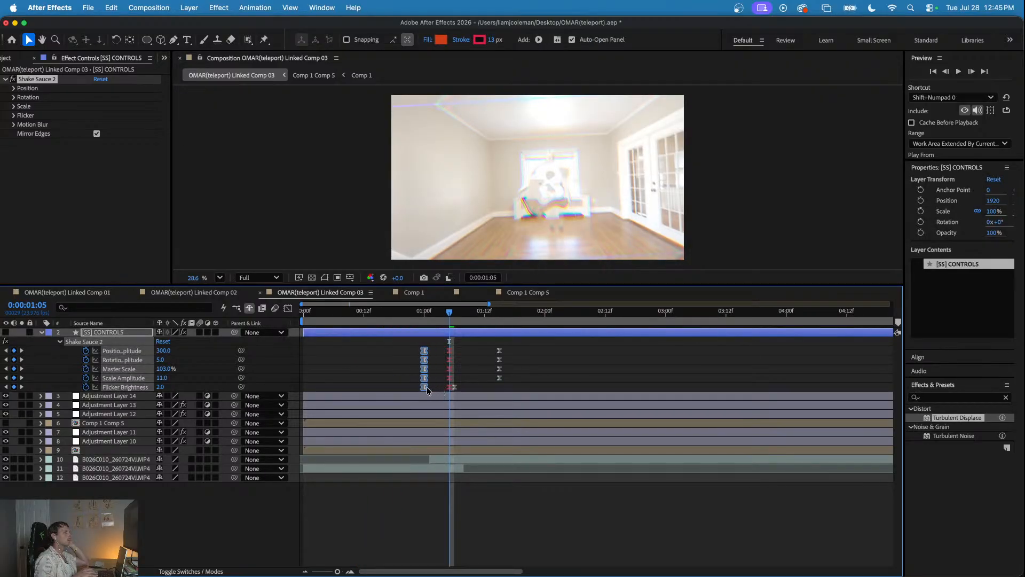
{"action": "left_click_drag", "start_coordinate": [522, 355], "coordinate": [490, 368]}
{"action": "left_click", "coordinate": [506, 366]}
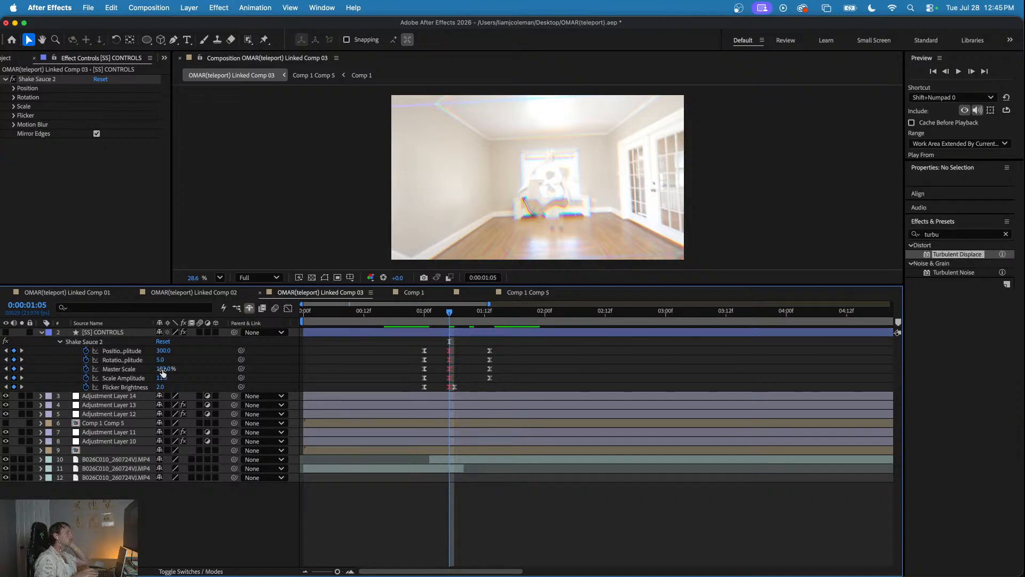
- At 0:00:01:05, set the Shake Sauce 2 position amplitude to 192, rotation amplitude to 3, flicker brightness to 0.5 and scale amplitude to 2
{"action": "left_click_drag", "start_coordinate": [164, 356], "coordinate": [116, 360]}
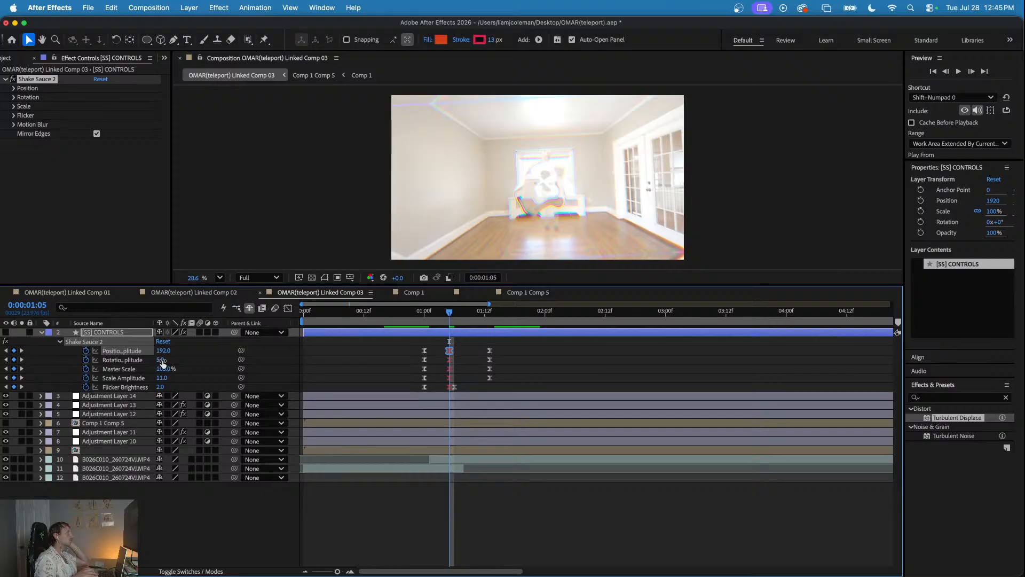
{"action": "left_click_drag", "start_coordinate": [160, 360], "coordinate": [158, 361]}
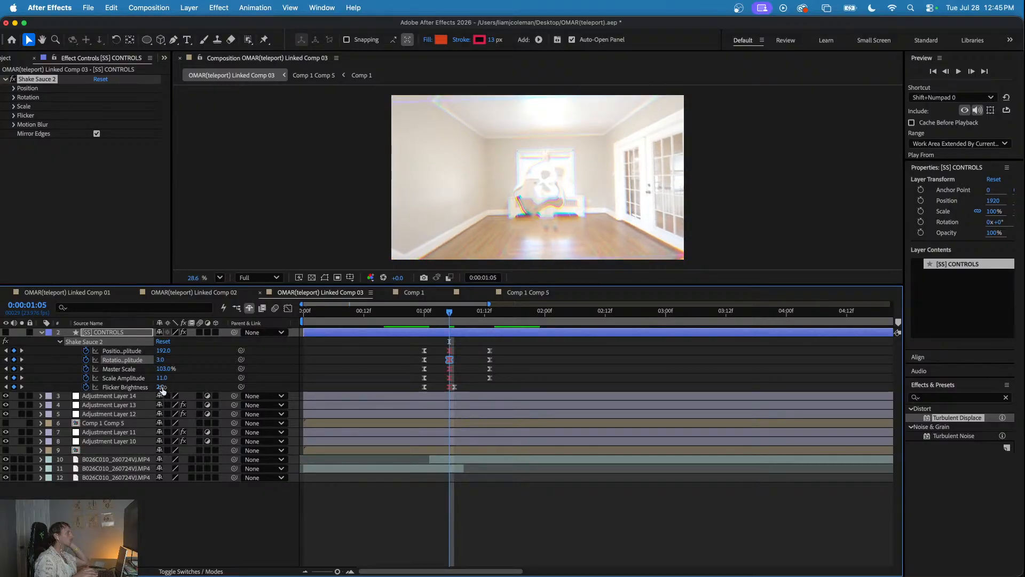
{"action": "type", "text": "5"}
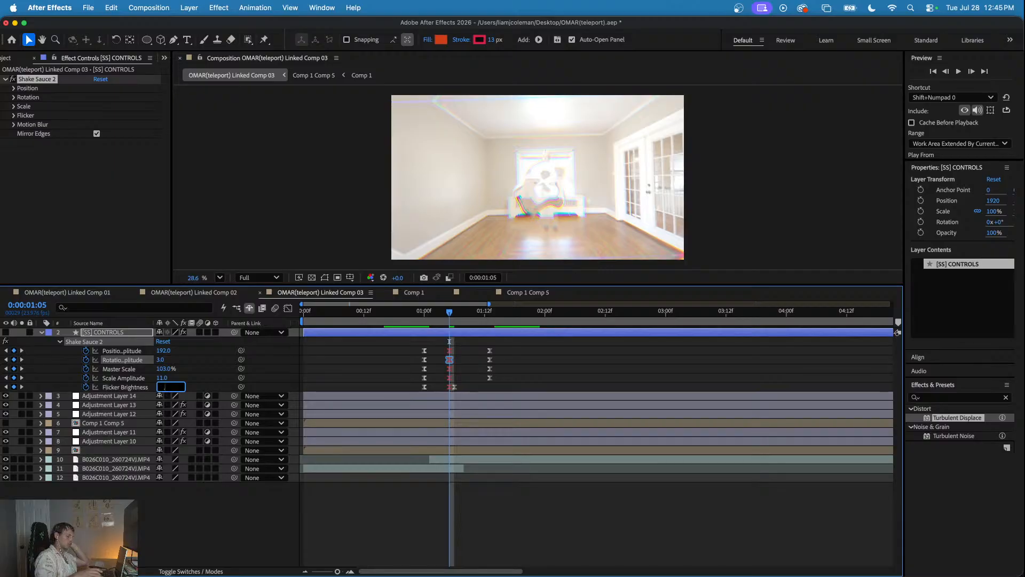
{"action": "key", "text": "Return"}
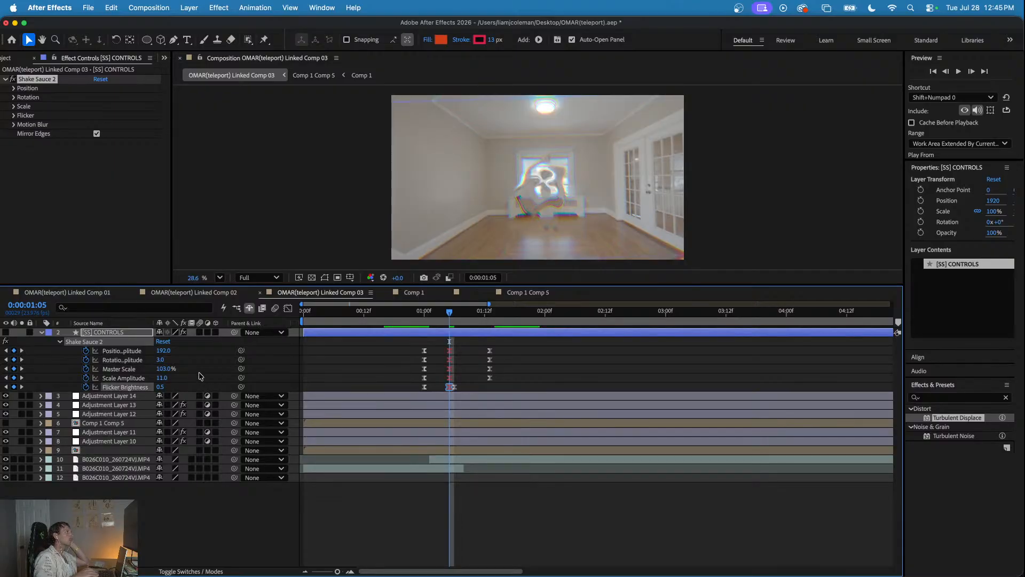
{"action": "left_click", "coordinate": [161, 378]}
{"action": "type", "text": "4"}
{"action": "key", "text": "Return"}
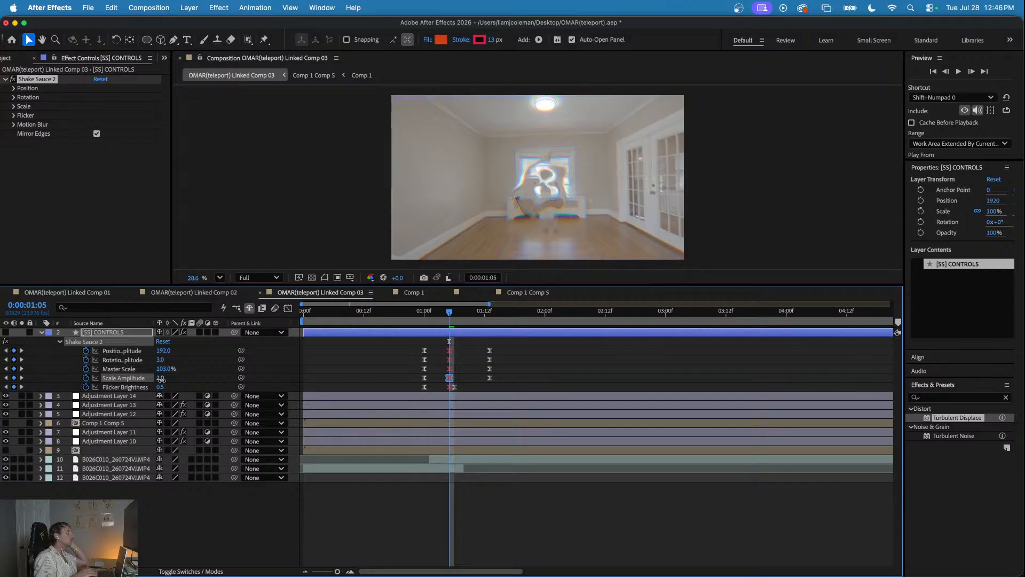
- Preview the shake around 0:00:01:05 from 0:00:00:23, 0:00:00:19 and 0:00:00:16
{"action": "left_click", "coordinate": [419, 311]}
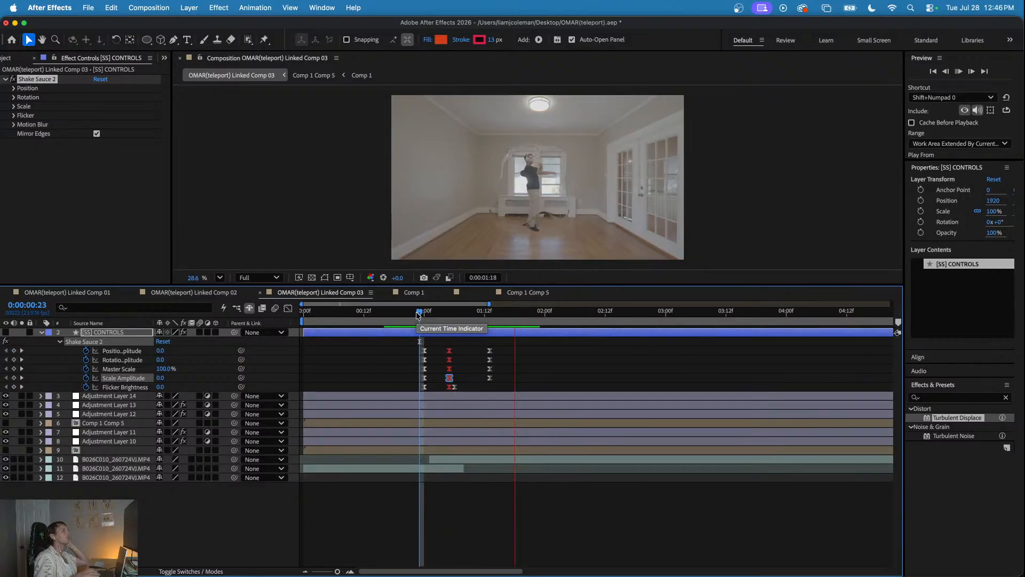
{"action": "left_click", "coordinate": [398, 312]}
{"action": "key", "text": "space"}
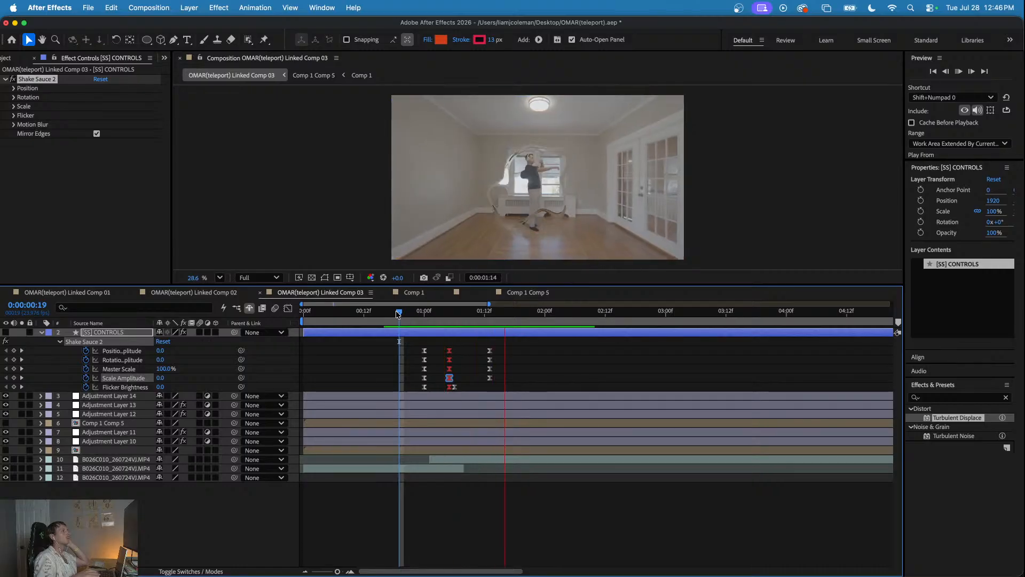
{"action": "left_click", "coordinate": [380, 312]}
{"action": "key", "text": "space"}
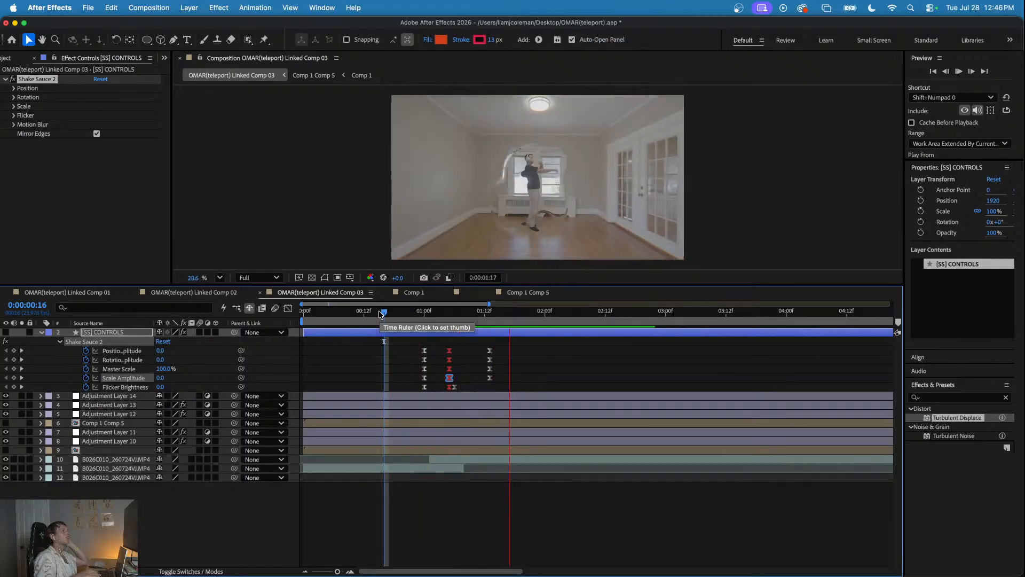
{"action": "scroll", "coordinate": [415, 343], "scroll_direction": "down", "scroll_amount": 6}
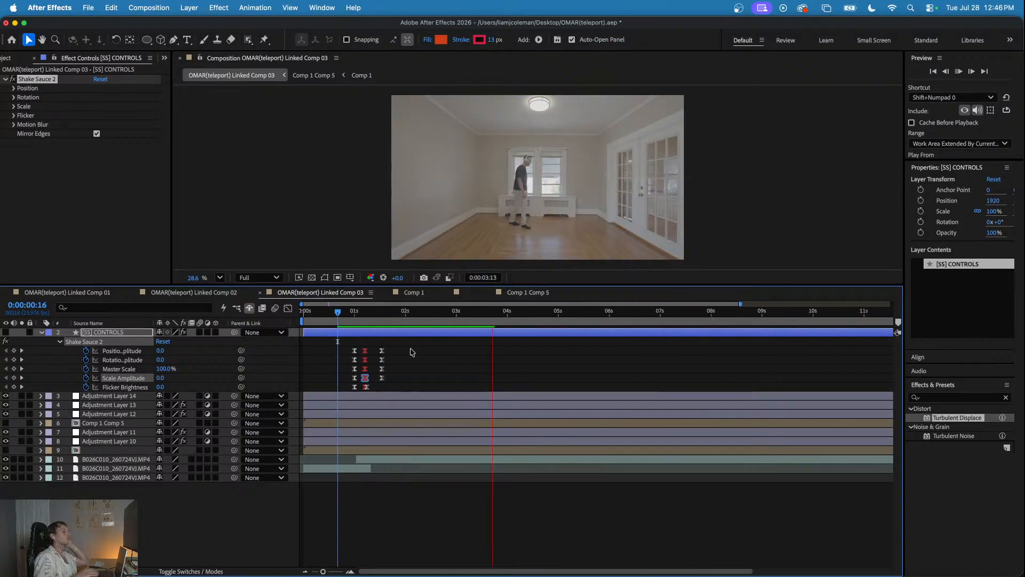
{"action": "key", "text": "space"}
- Copy all the Shake Sauce 2 keyframes and paste them at 0:00:14:09 for the closing teleport
{"action": "left_click_drag", "start_coordinate": [376, 345], "coordinate": [337, 390]}
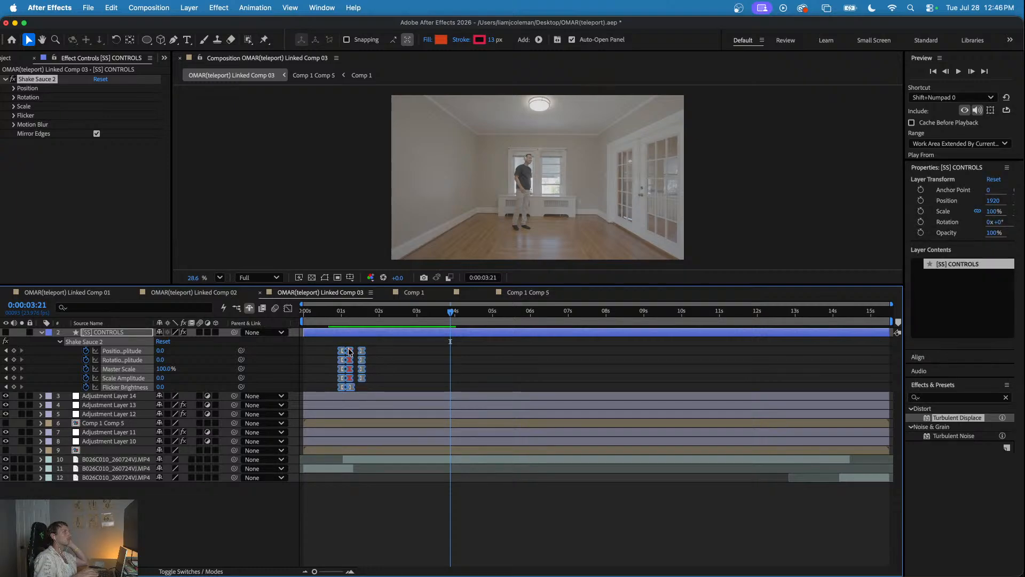
{"action": "mouse_move", "coordinate": [350, 352]}
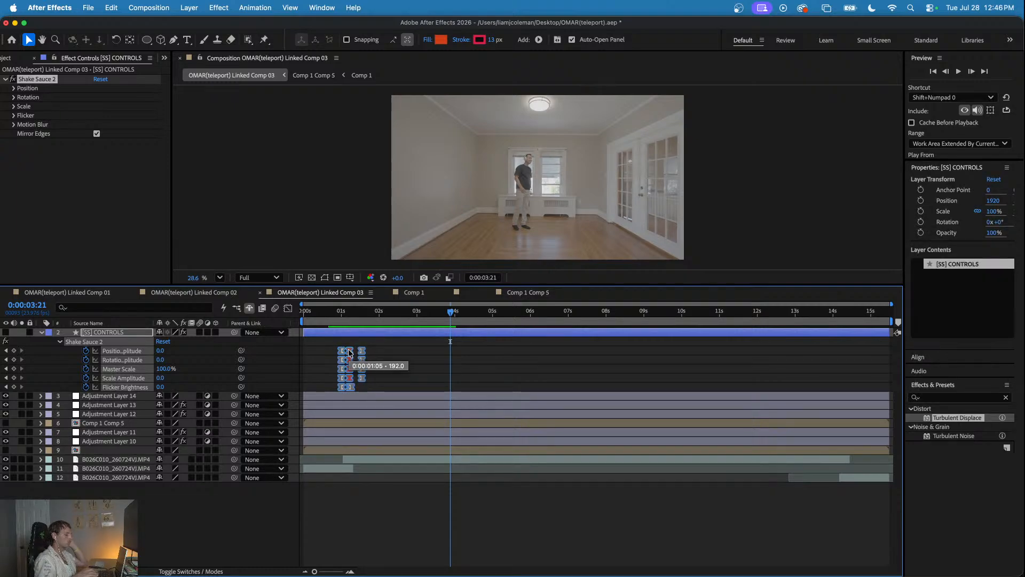
{"action": "left_click", "coordinate": [548, 339]}
{"action": "left_click", "coordinate": [634, 314]}
{"action": "left_click_drag", "start_coordinate": [634, 315], "coordinate": [851, 355]}
{"action": "key", "text": "Page_Up"}
{"action": "key", "text": "Page_Up"}
{"action": "key", "text": "super+v"}
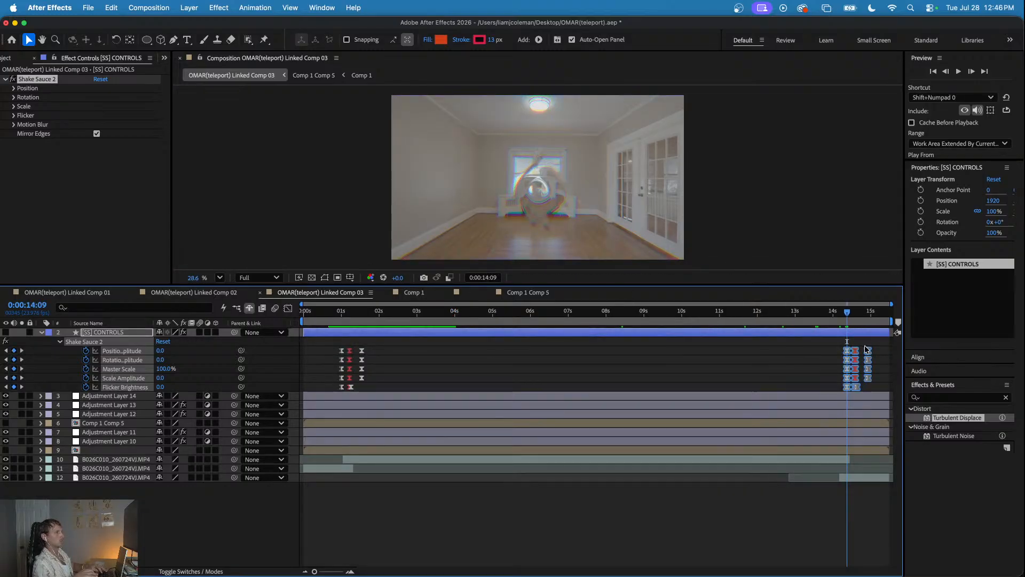
- Shift the pasted Shake Sauce 2 keyframes slightly earlier around 0:00:14:09 and preview the closing teleport
{"action": "key", "text": "="}
{"action": "left_click_drag", "start_coordinate": [842, 352], "coordinate": [835, 352]}
{"action": "scroll", "coordinate": [817, 342], "scroll_direction": "left", "scroll_amount": 2}
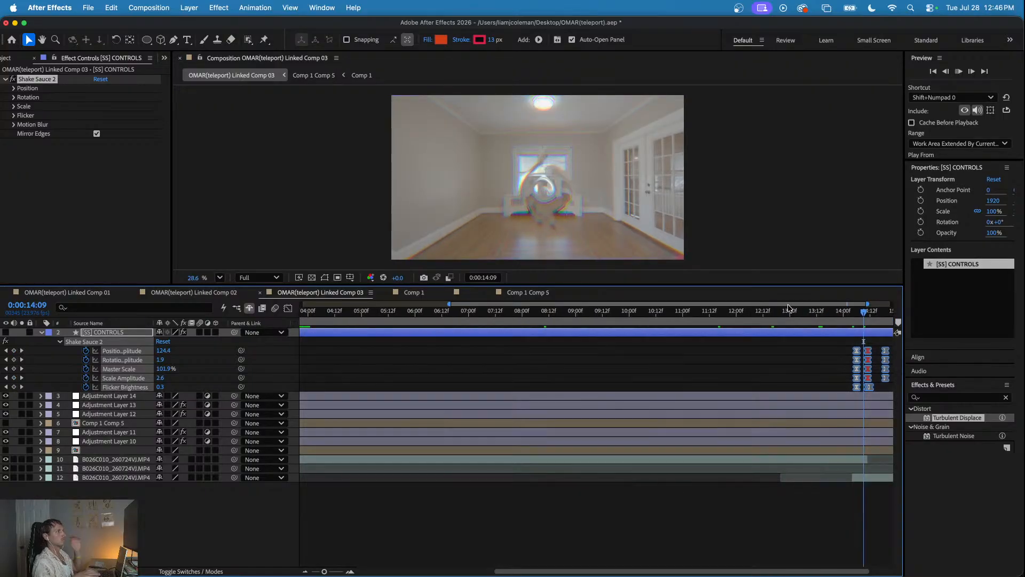
{"action": "key", "text": "space"}
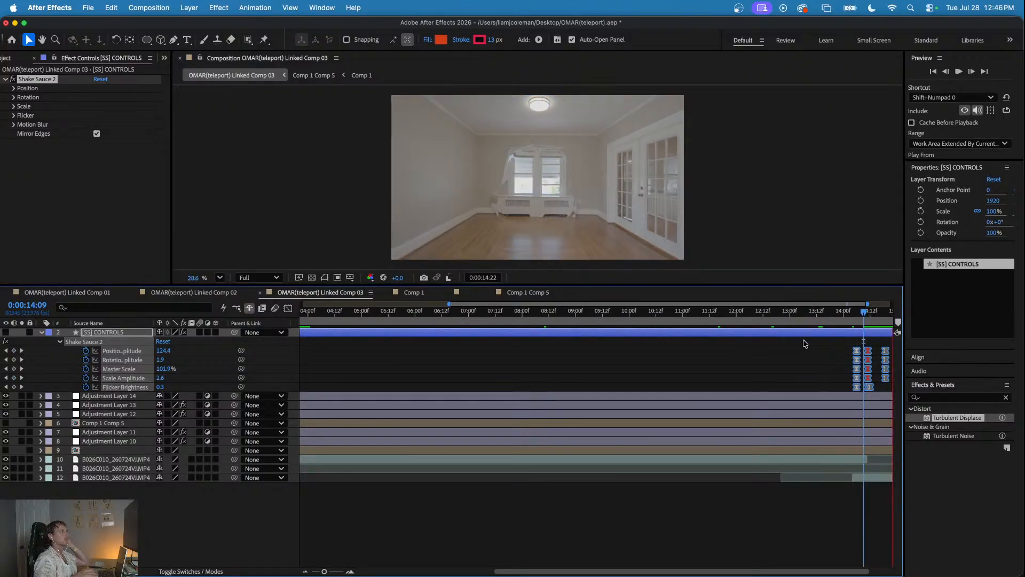
{"action": "key", "text": "minus"}
{"action": "left_click_drag", "start_coordinate": [811, 312], "coordinate": [796, 313]}
{"action": "key", "text": "space"}
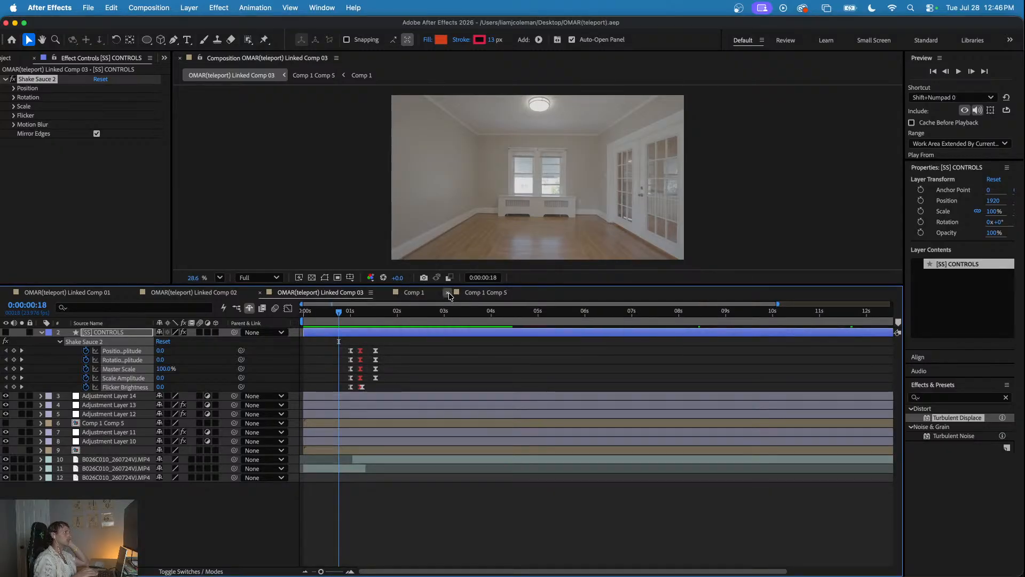
- Deselect the [SS] CONTROLS layer, switch to Premiere, and render the CUT sequence's OMAR(teleport) Linked Comp 03 clip
{"action": "left_click", "coordinate": [402, 373]}
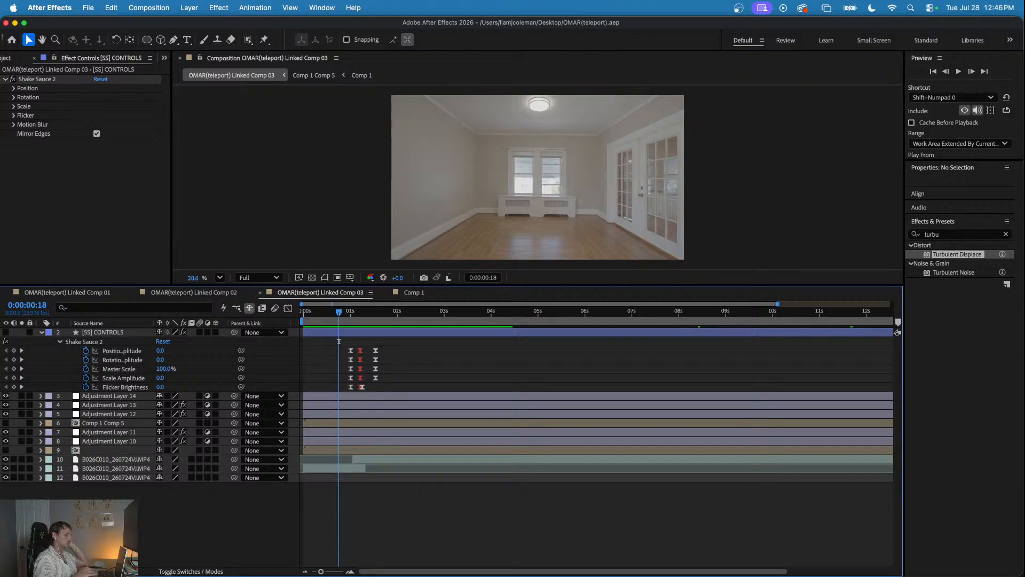
{"action": "key", "text": "super+Tab"}
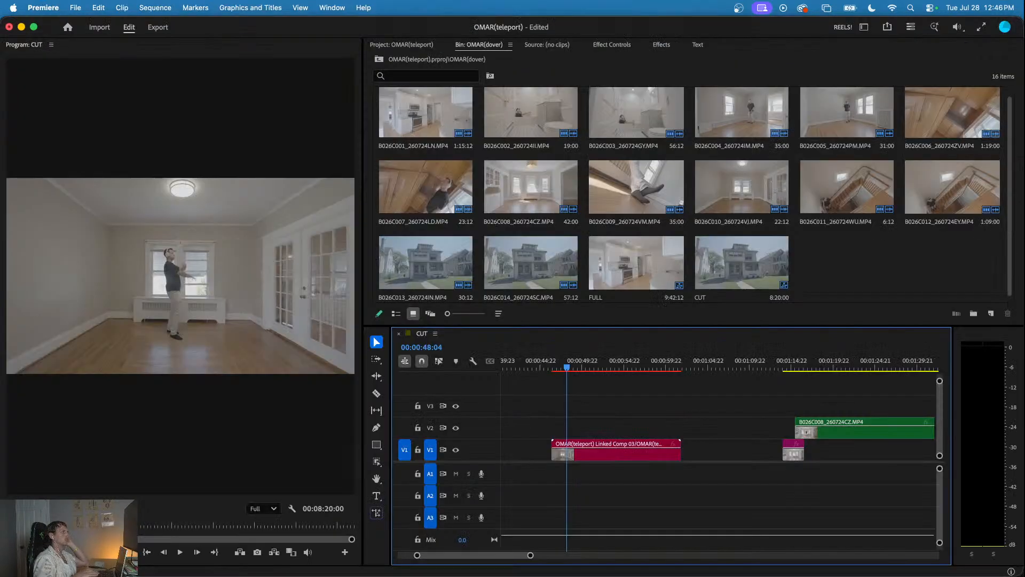
{"action": "left_click", "coordinate": [597, 428]}
{"action": "scroll", "coordinate": [597, 427], "scroll_direction": "down", "scroll_amount": 5}
{"action": "left_click", "coordinate": [570, 417]}
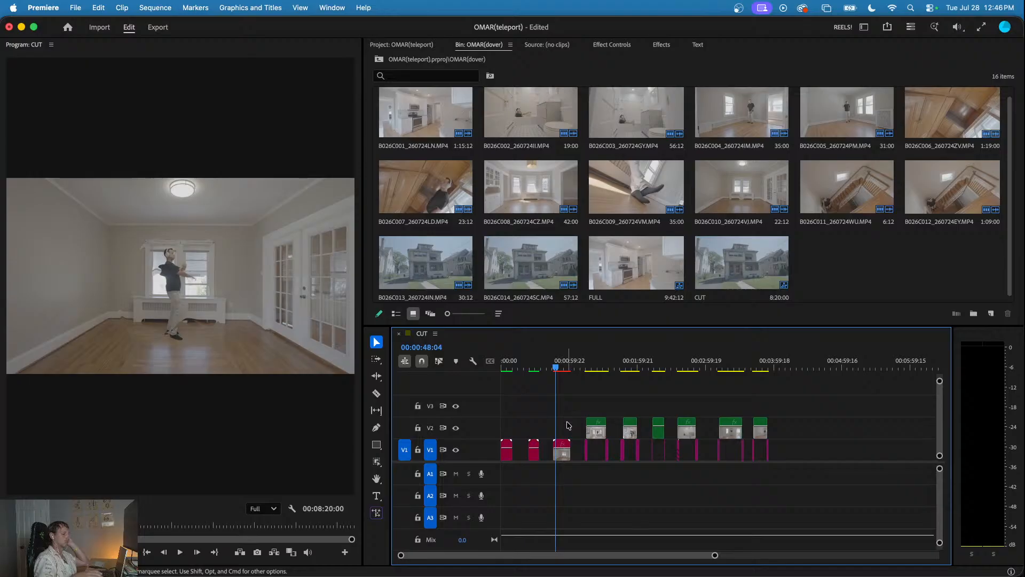
{"action": "key", "text": "Return"}
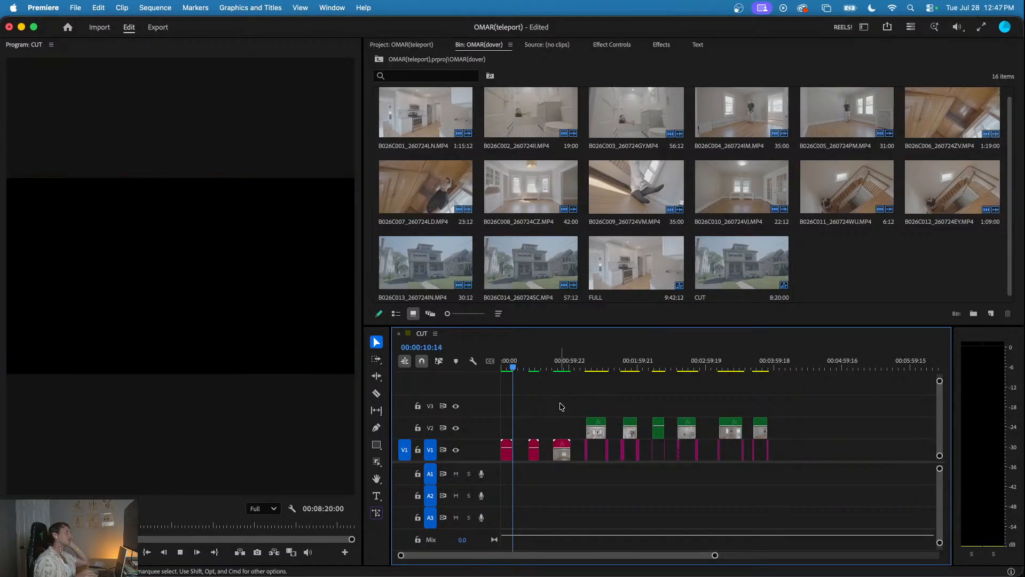
- Play the second and third linked comp clips in the CUT sequence to review their teleport effects
{"action": "left_click", "coordinate": [530, 368]}
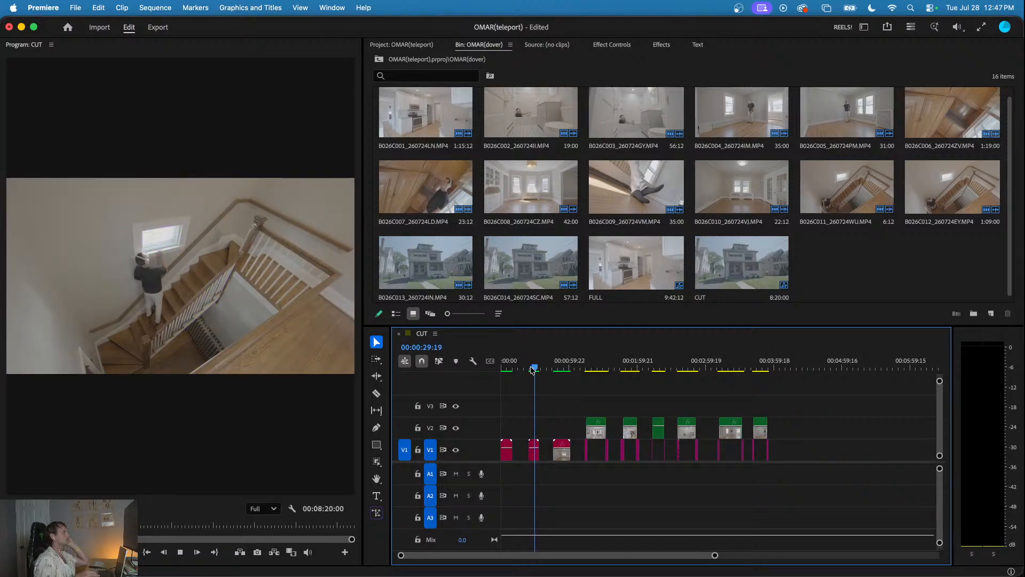
{"action": "left_click", "coordinate": [529, 369]}
{"action": "key", "text": "space"}
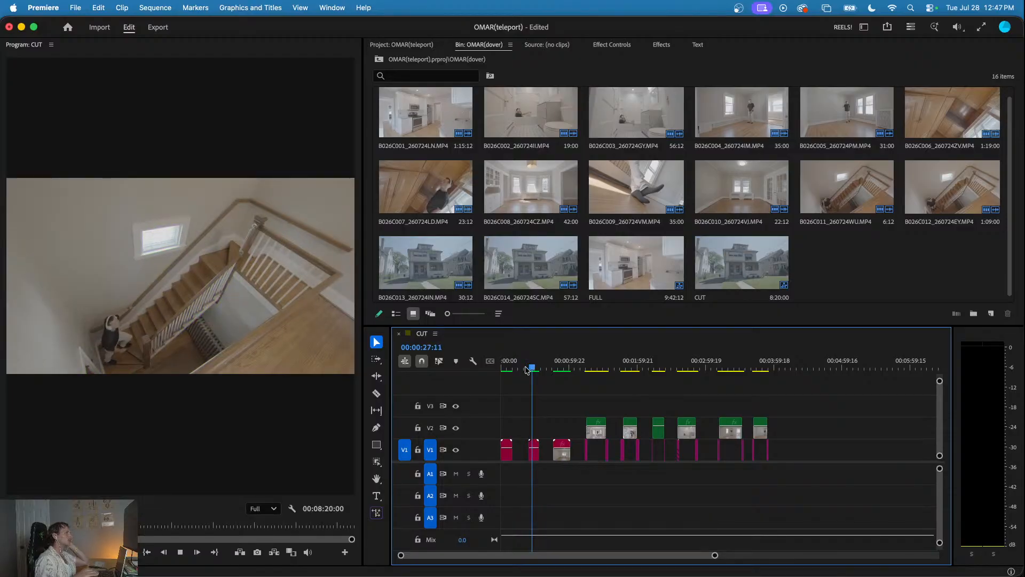
{"action": "left_click", "coordinate": [553, 367]}
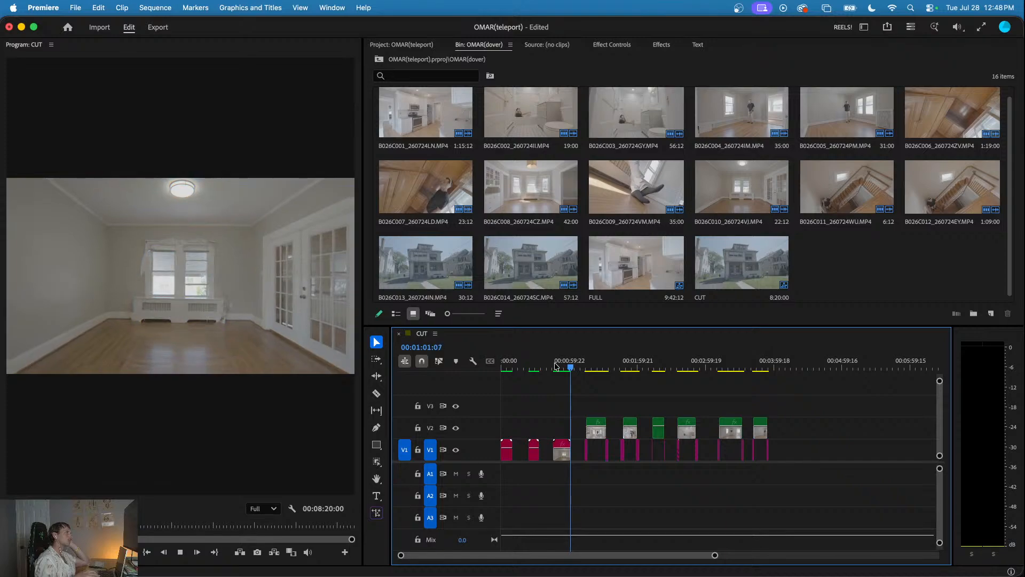
- Play the CUT sequence from 00:01:13:07, stop at 00:01:19:07 on the B026C008 clip, and save the project
{"action": "left_click", "coordinate": [583, 364]}
{"action": "scroll", "coordinate": [590, 412], "scroll_direction": "up", "scroll_amount": 5}
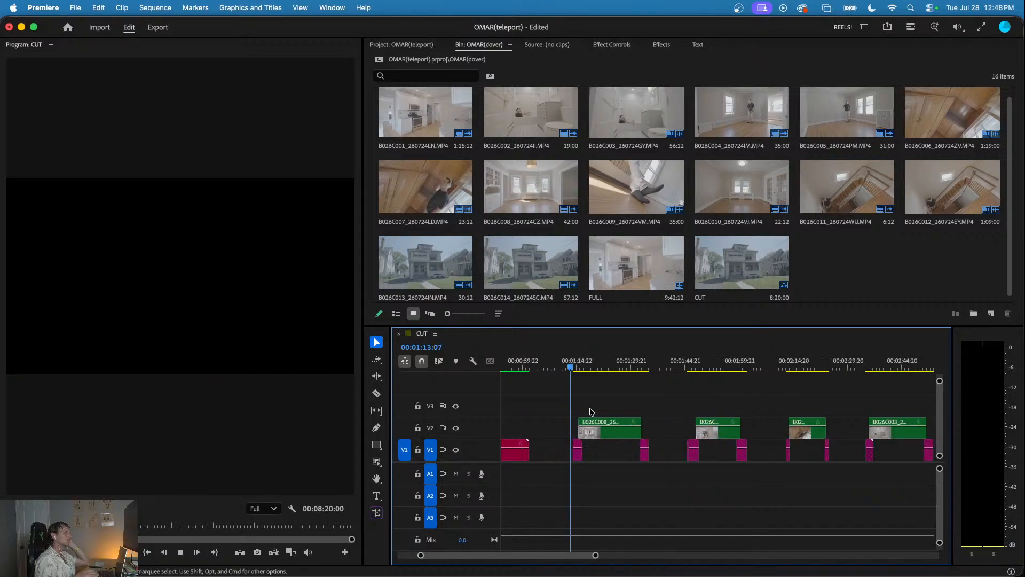
{"action": "scroll", "coordinate": [592, 406], "scroll_direction": "down", "scroll_amount": 4}
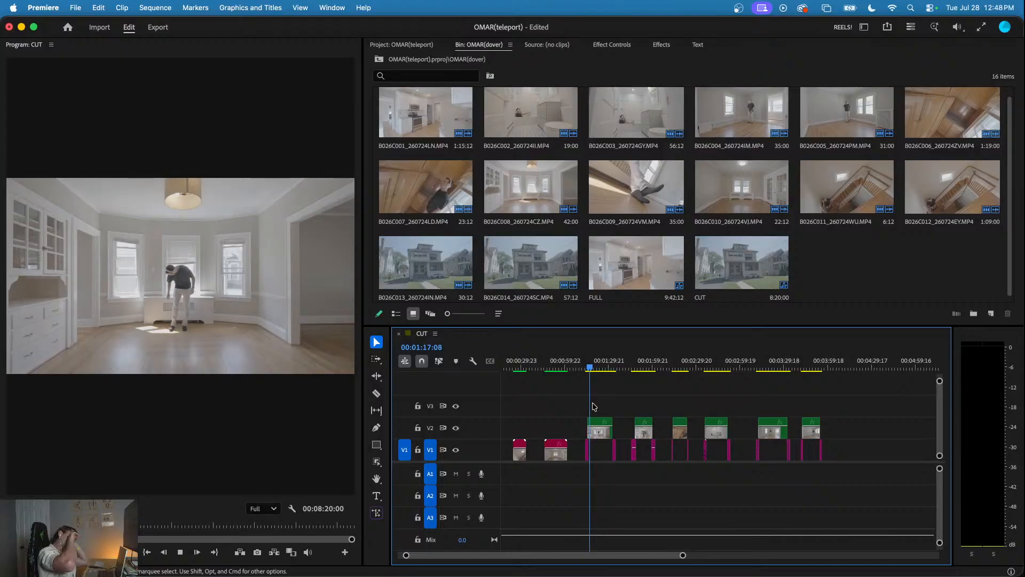
{"action": "key", "text": "space"}
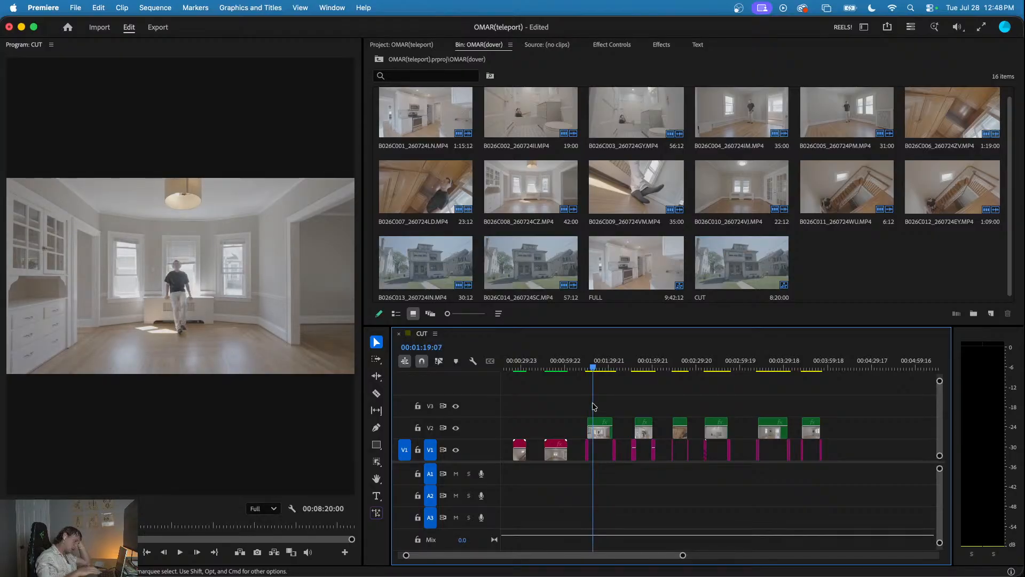
{"action": "key", "text": "super+s"}
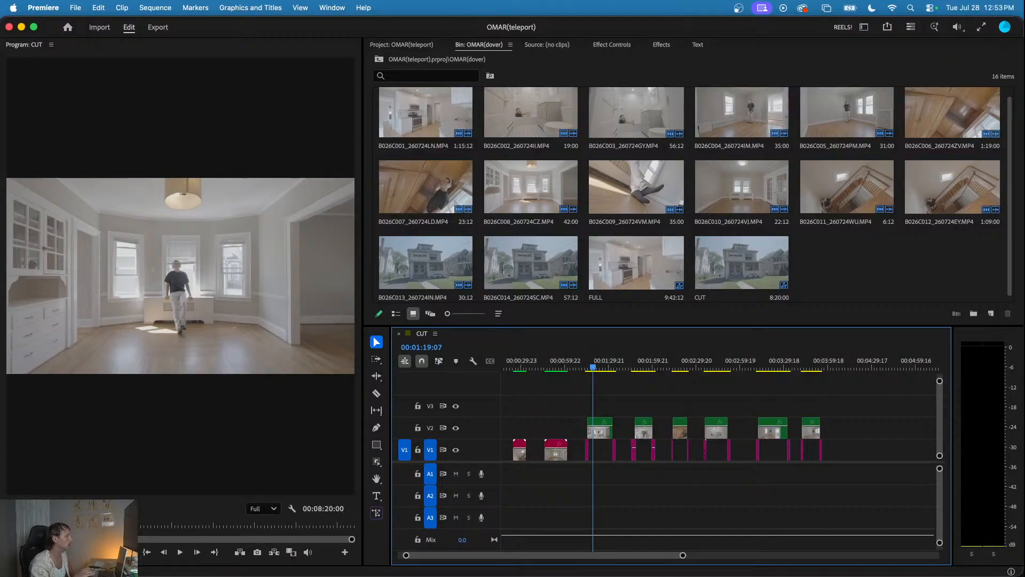
- Set the Program monitor's zoom level to Fit
{"action": "scroll", "coordinate": [211, 178], "scroll_direction": "up", "scroll_amount": 5}
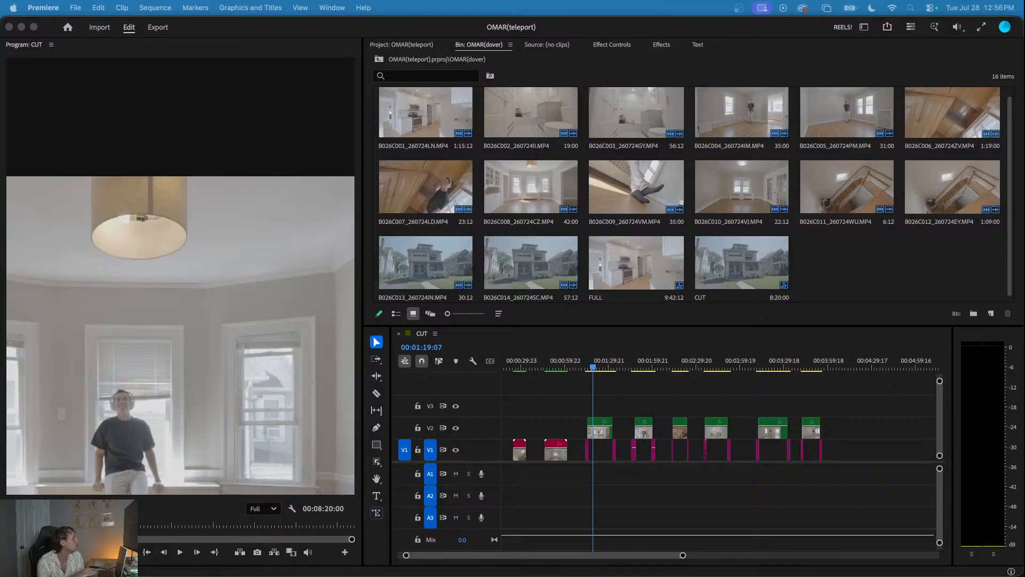
{"action": "left_click", "coordinate": [83, 508]}
{"action": "left_click", "coordinate": [83, 508]}
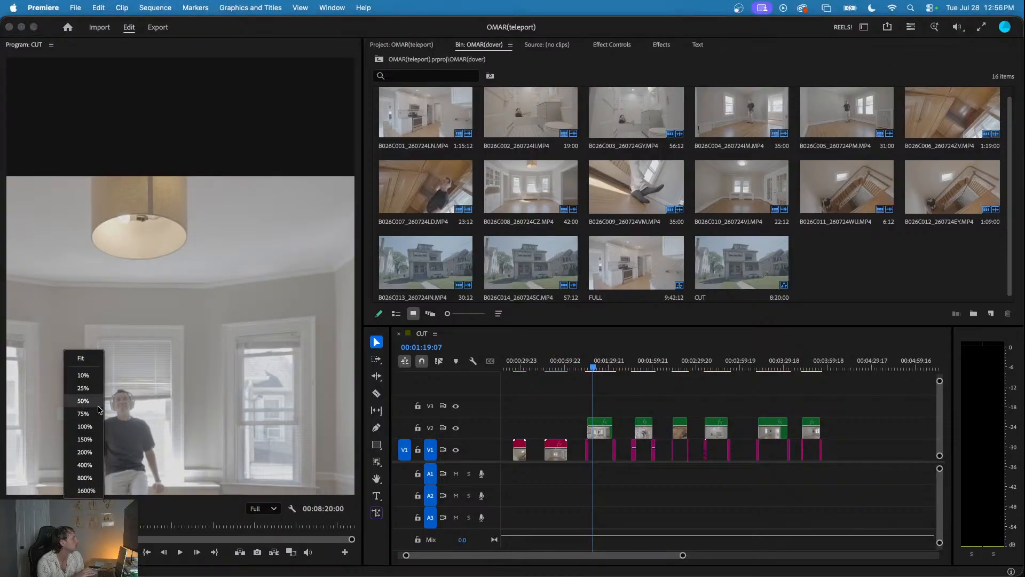
{"action": "left_click", "coordinate": [83, 365]}
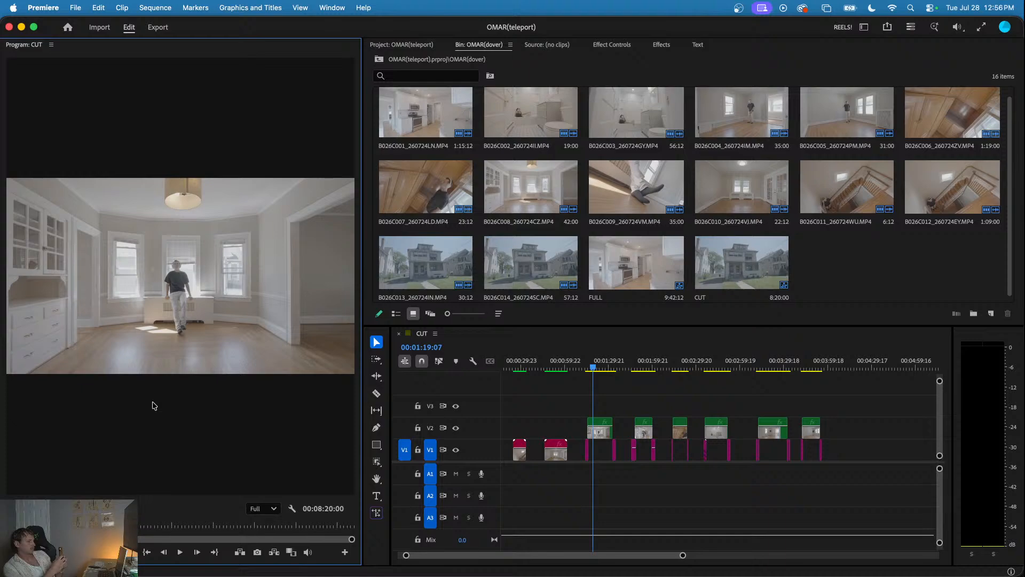
- Move the playhead to the opening teleport distortion at 00:00:47:18 in the third linked comp clip
{"action": "left_click", "coordinate": [550, 367]}
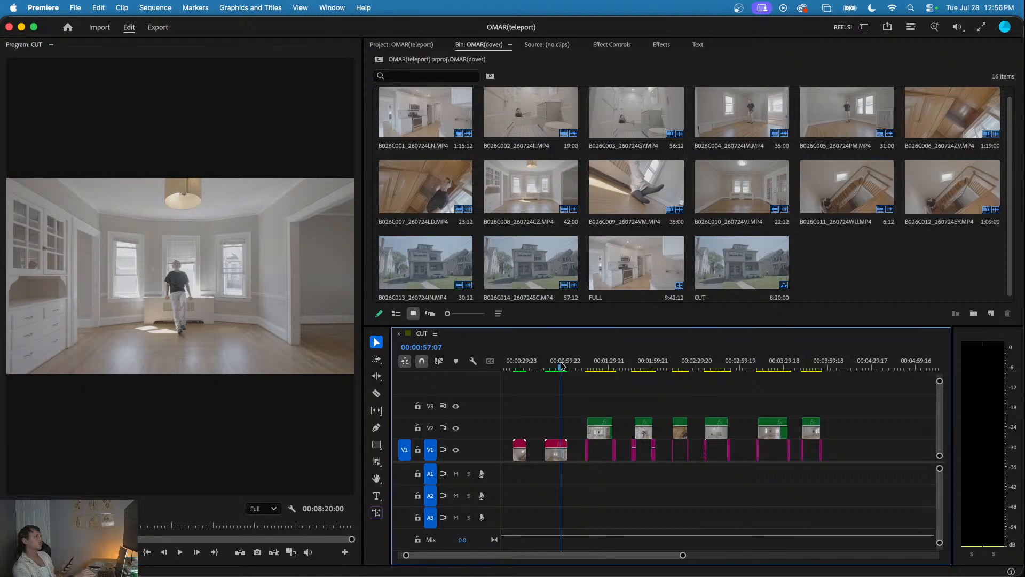
{"action": "left_click_drag", "start_coordinate": [550, 368], "coordinate": [547, 369]}
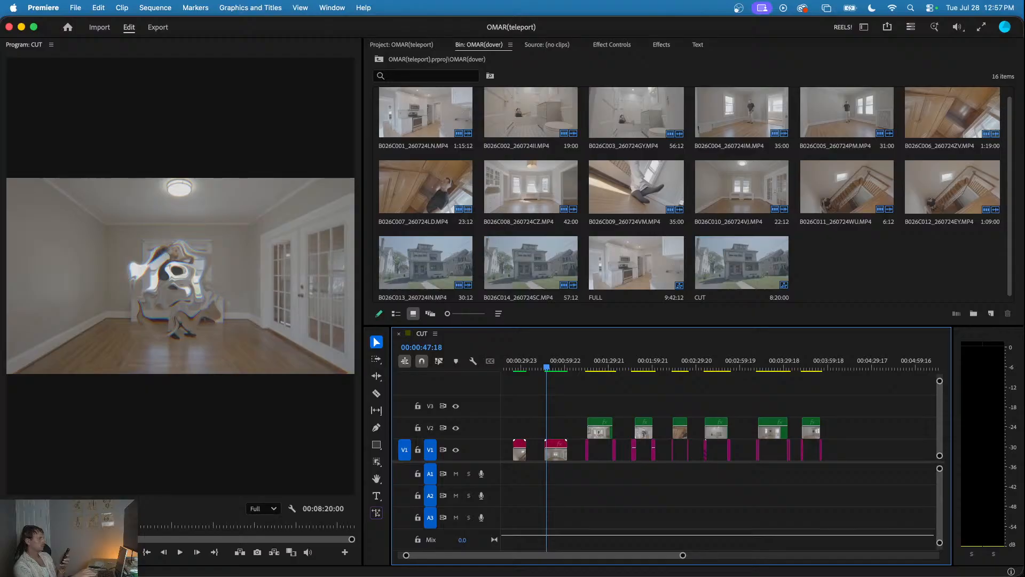
{"action": "key", "text": "super+Tab"}
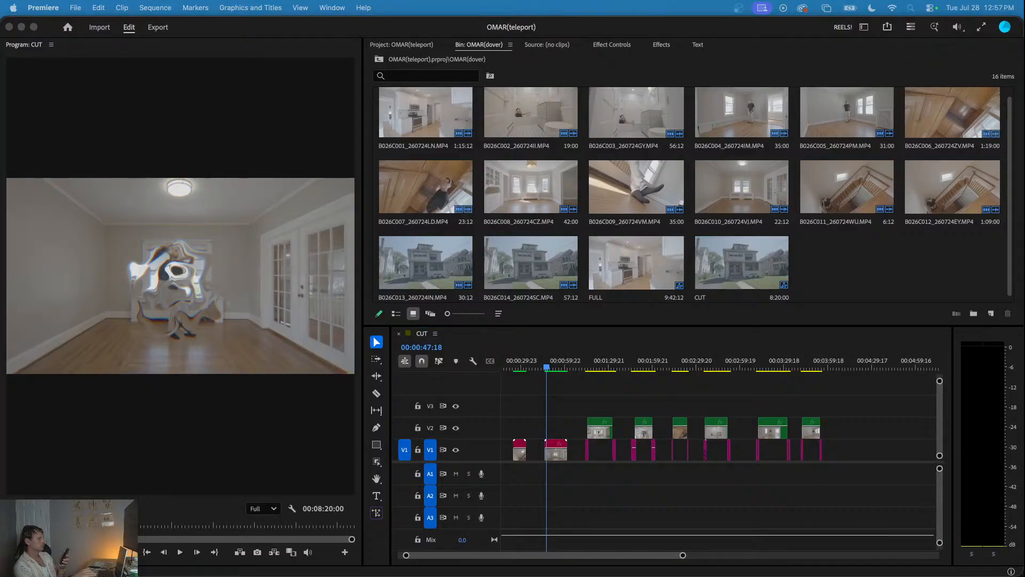
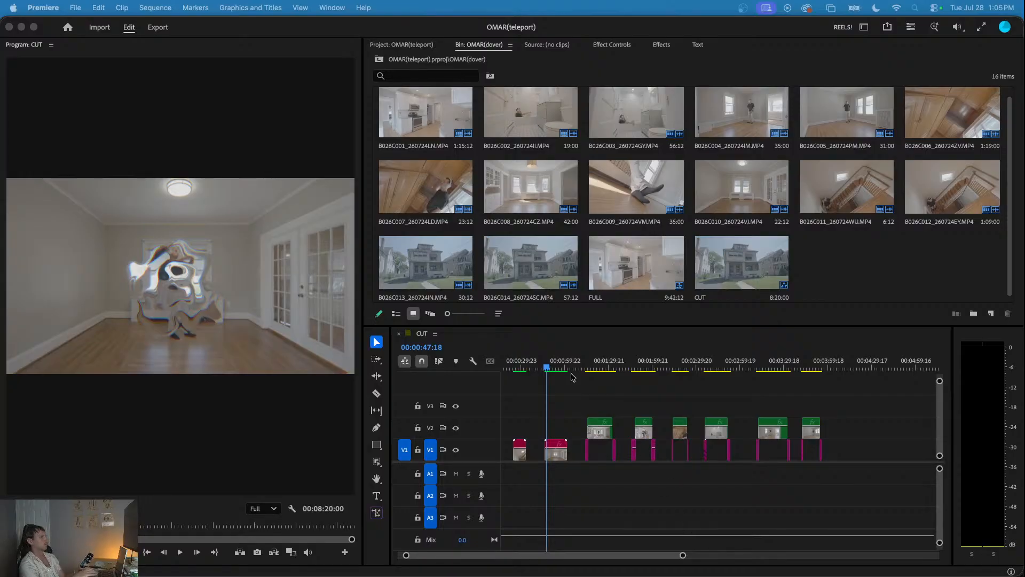
- Review the CUT sequence from the third linked comp clip, and return the playhead to 00:01:18:02 on the B026C008 clip
{"action": "left_click_drag", "start_coordinate": [547, 367], "coordinate": [546, 368]}
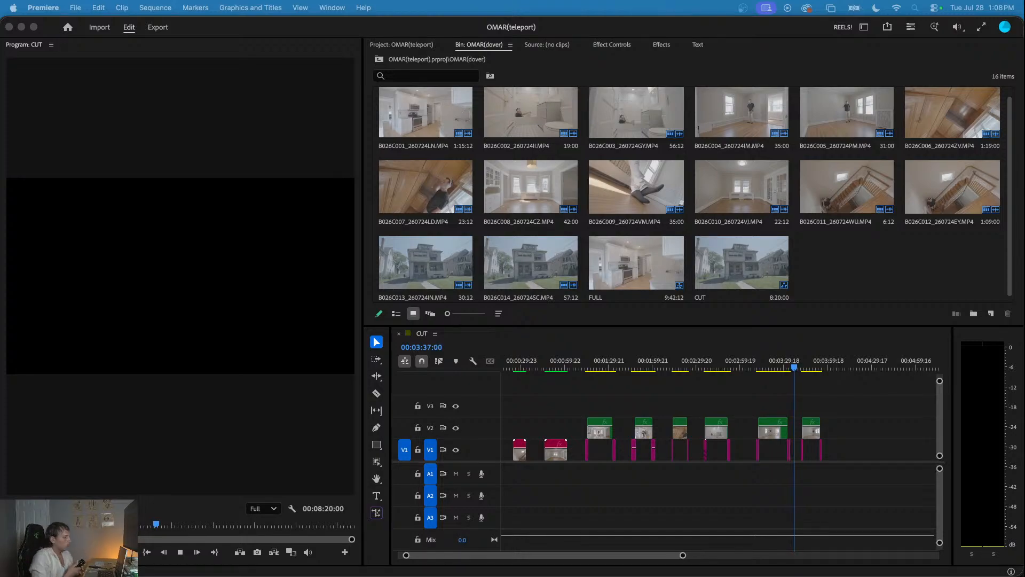
{"action": "left_click", "coordinate": [590, 365]}
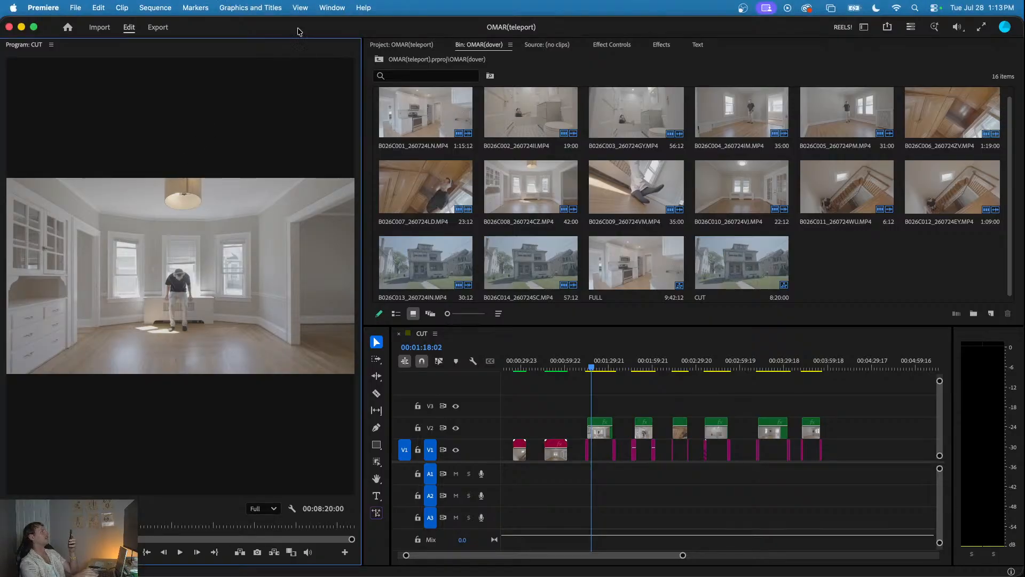
- Try the Vertical 4k Rule of Thirds guide template over the Program monitor, and switch to the 1920x1080 template
{"action": "left_click", "coordinate": [300, 7]}
{"action": "mouse_move", "coordinate": [332, 191]}
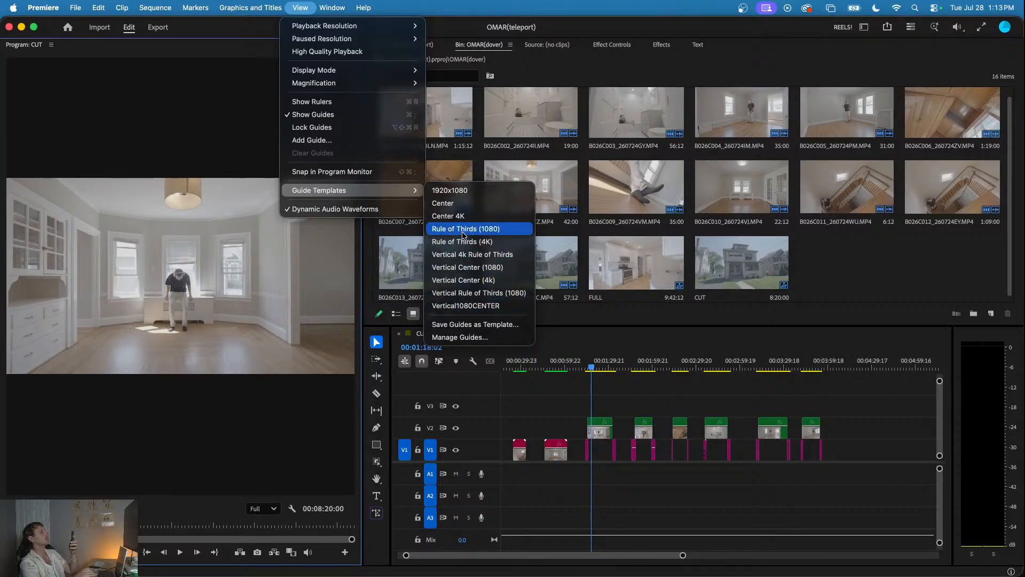
{"action": "left_click", "coordinate": [472, 260]}
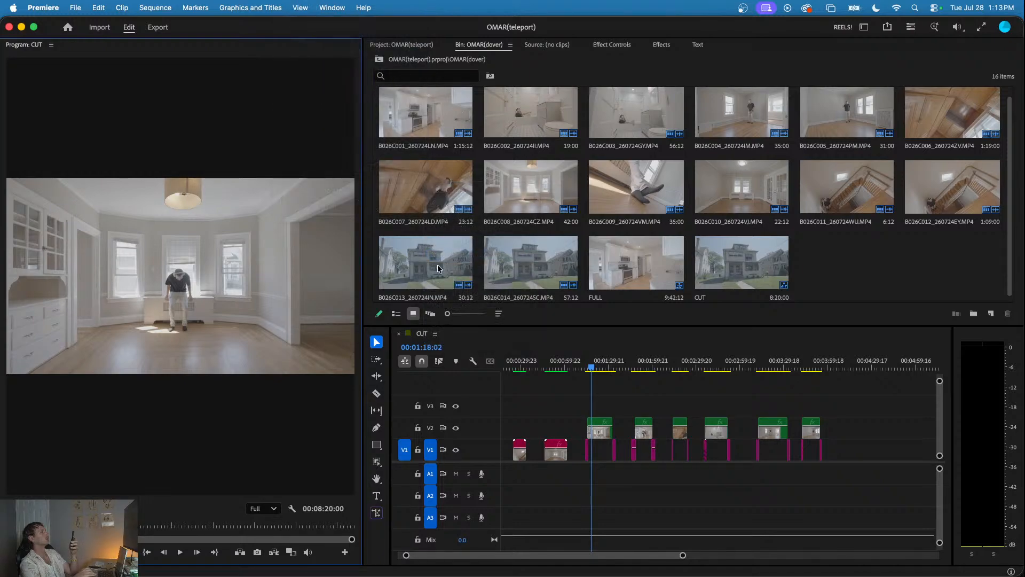
{"action": "left_click", "coordinate": [300, 7]}
{"action": "mouse_move", "coordinate": [395, 191]}
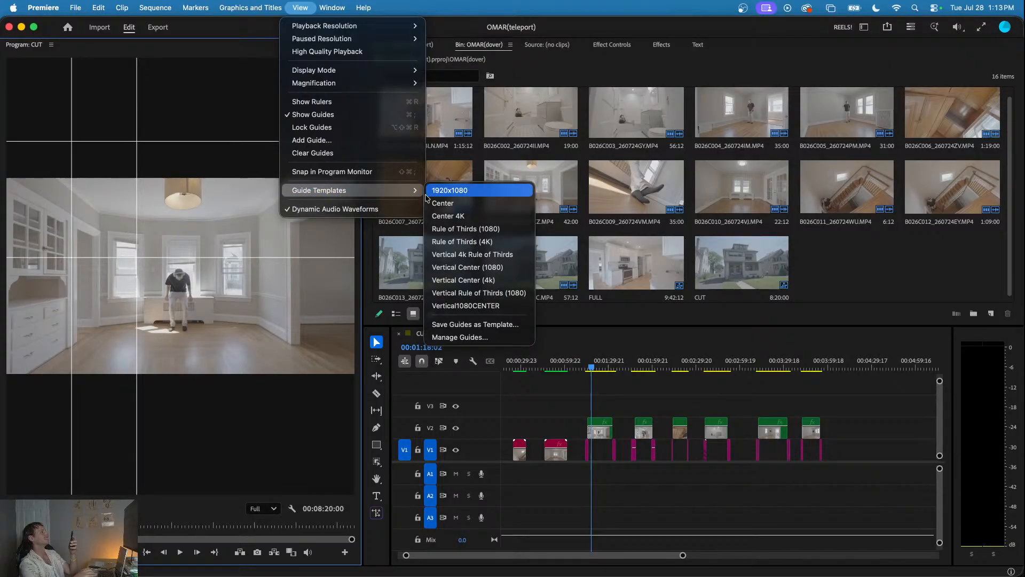
{"action": "left_click", "coordinate": [450, 190]}
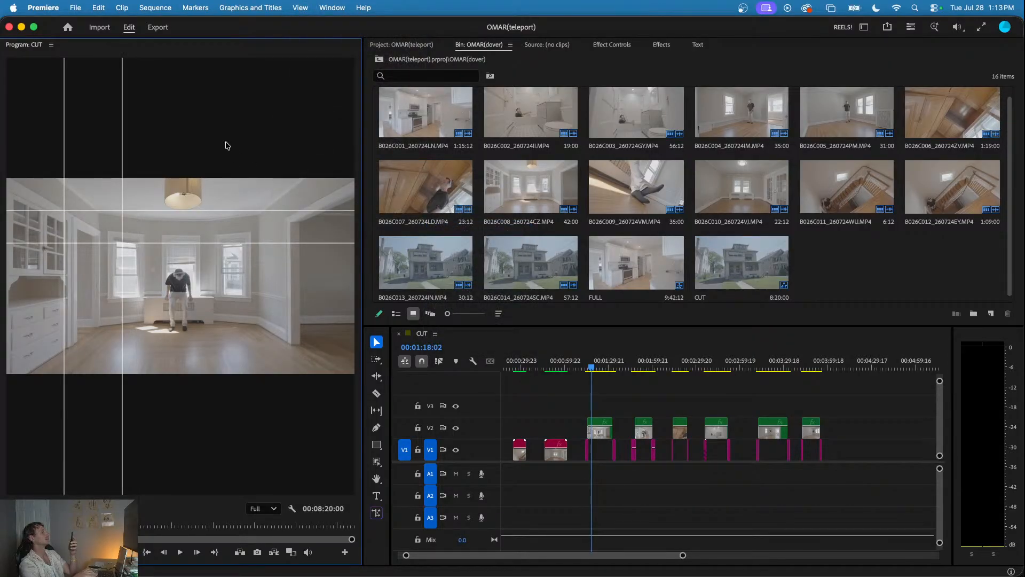
- Check the Program monitor's zoom level and the frame size in the CUT sequence's settings
{"action": "left_click", "coordinate": [85, 508]}
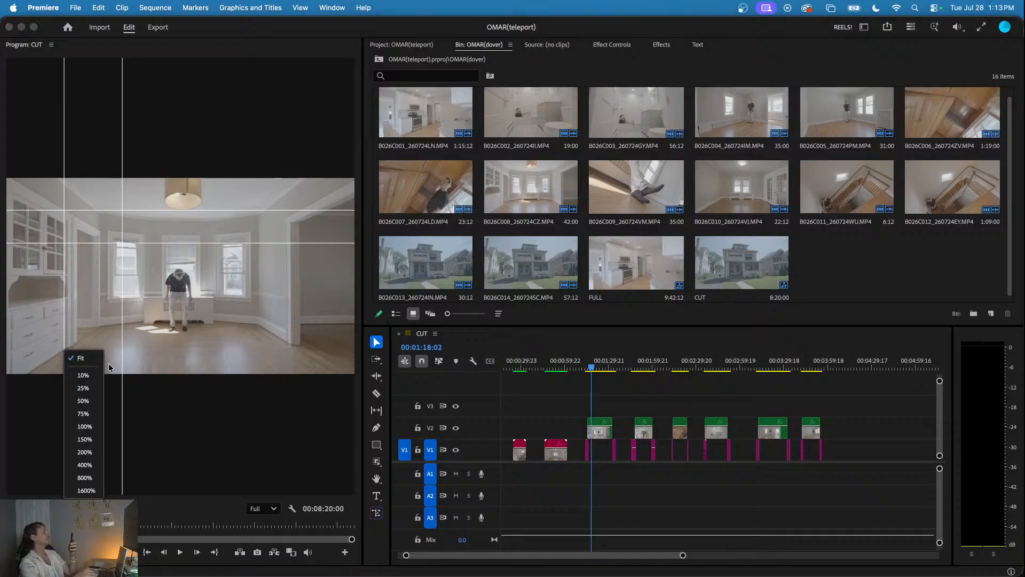
{"action": "left_click", "coordinate": [89, 363]}
{"action": "left_click", "coordinate": [156, 8]}
{"action": "left_click", "coordinate": [183, 27]}
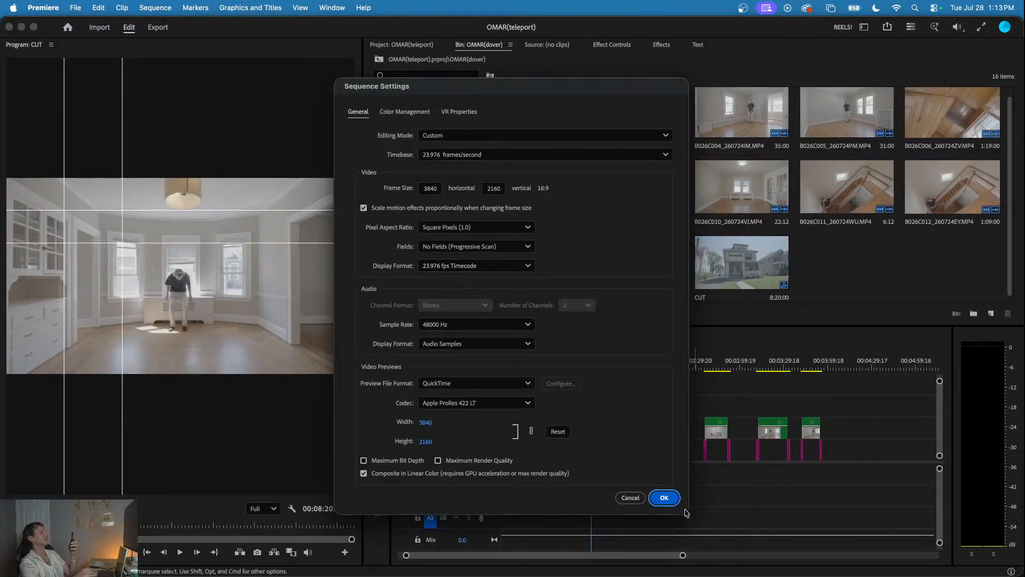
{"action": "left_click", "coordinate": [666, 498]}
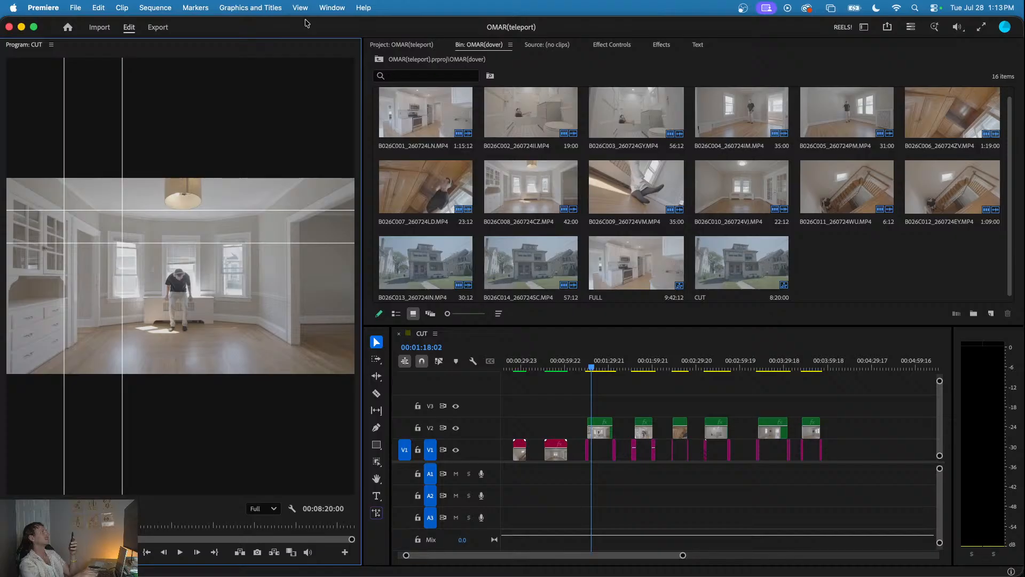
- Try the Rule of Thirds (4K) guide template, and switch the Program monitor's guides to the Center 4K template
{"action": "left_click", "coordinate": [326, 8]}
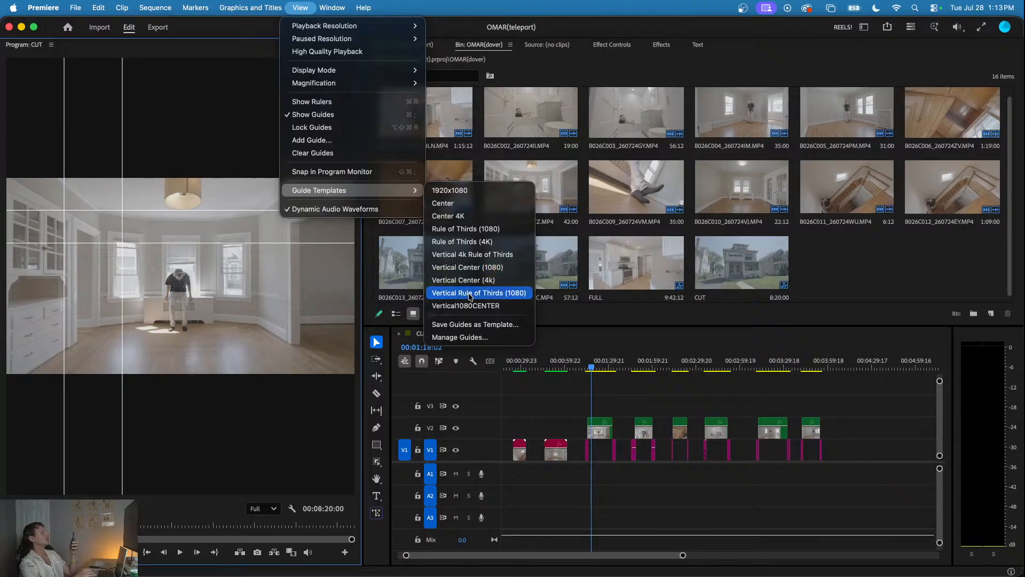
{"action": "left_click", "coordinate": [466, 243]}
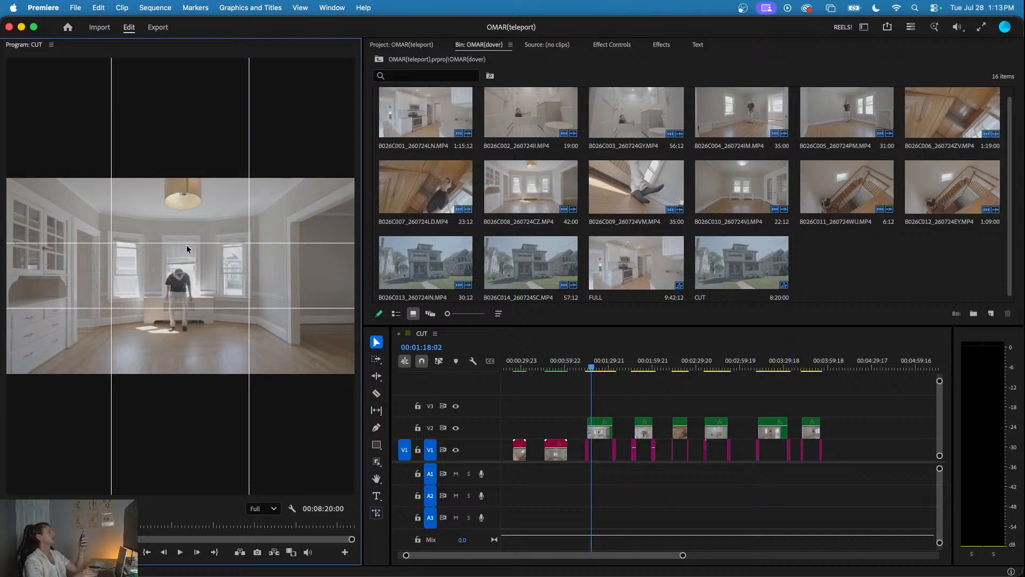
{"action": "left_click", "coordinate": [299, 8]}
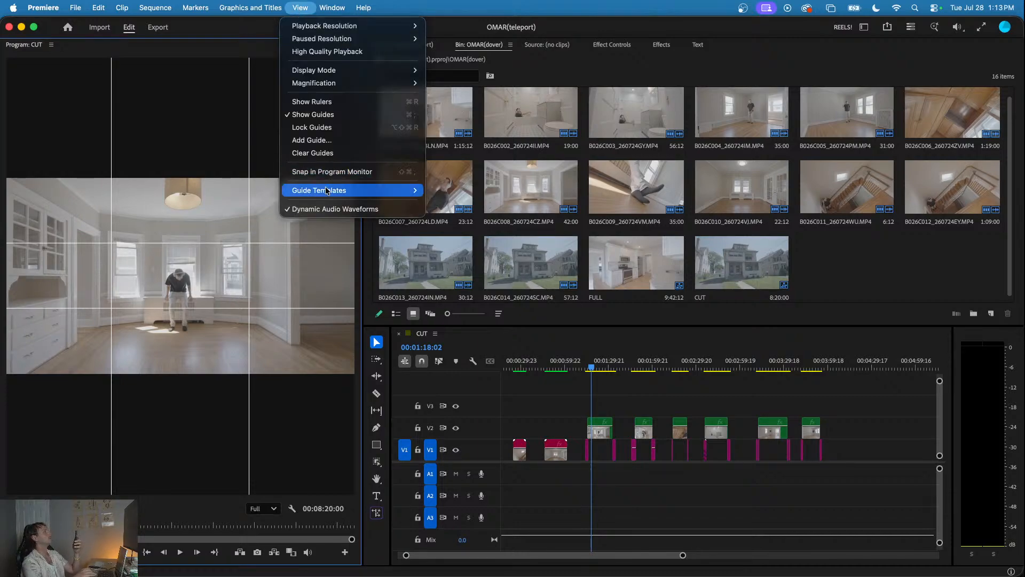
{"action": "mouse_move", "coordinate": [327, 190]}
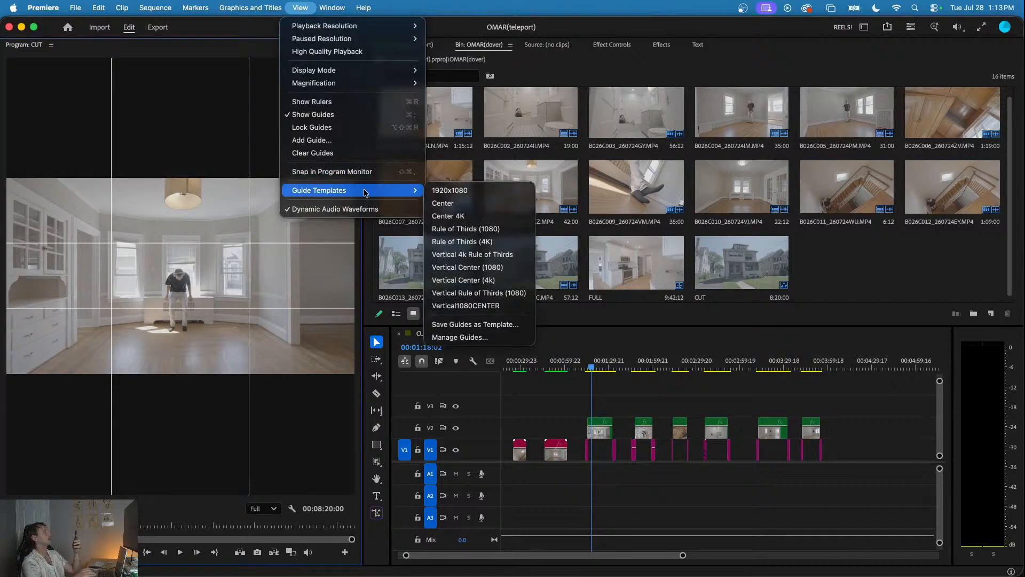
{"action": "left_click", "coordinate": [468, 245]}
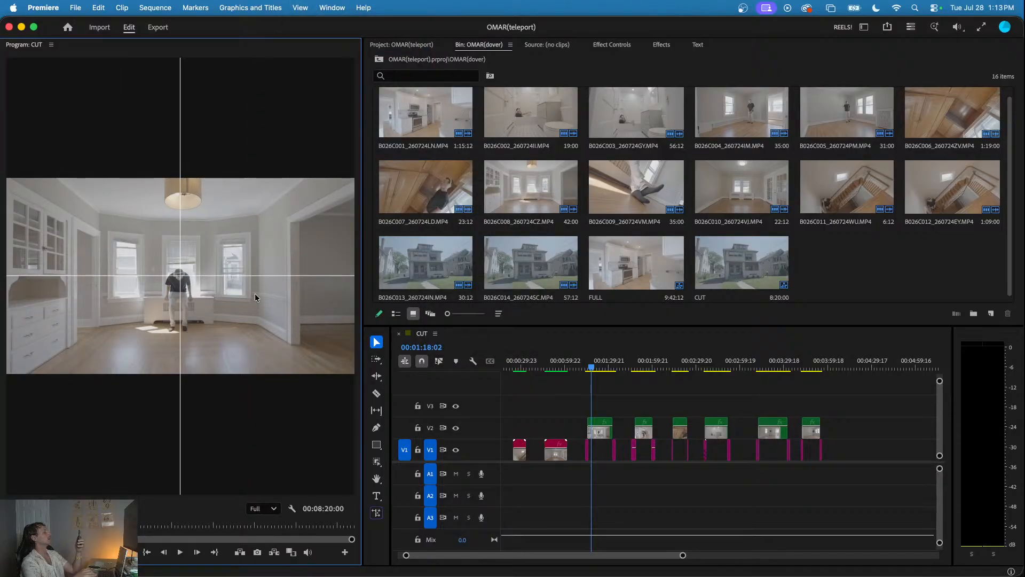
- Examine the list of saved guide templates in the guide manager and close it
{"action": "left_click", "coordinate": [565, 407]}
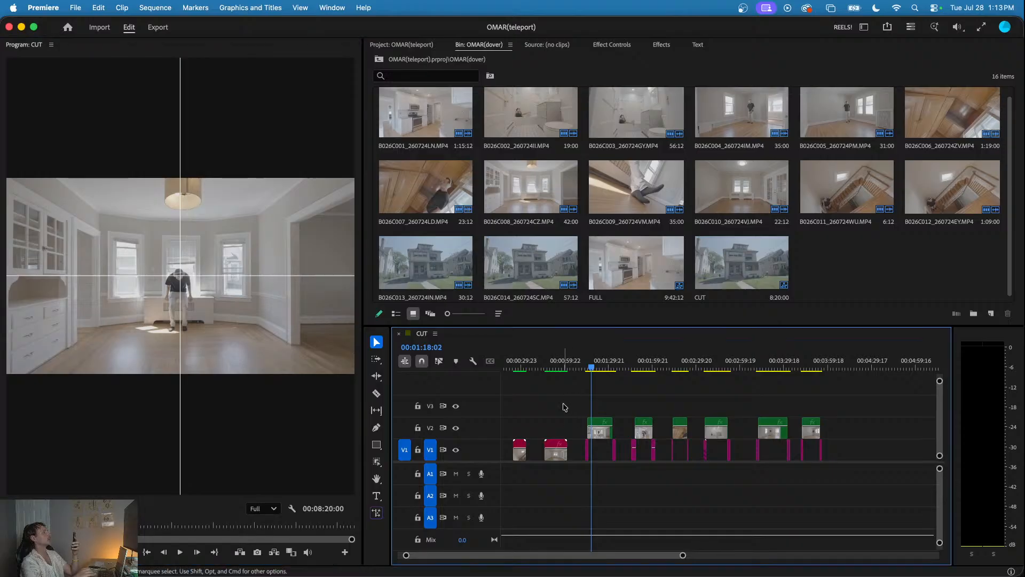
{"action": "left_click", "coordinate": [308, 9]}
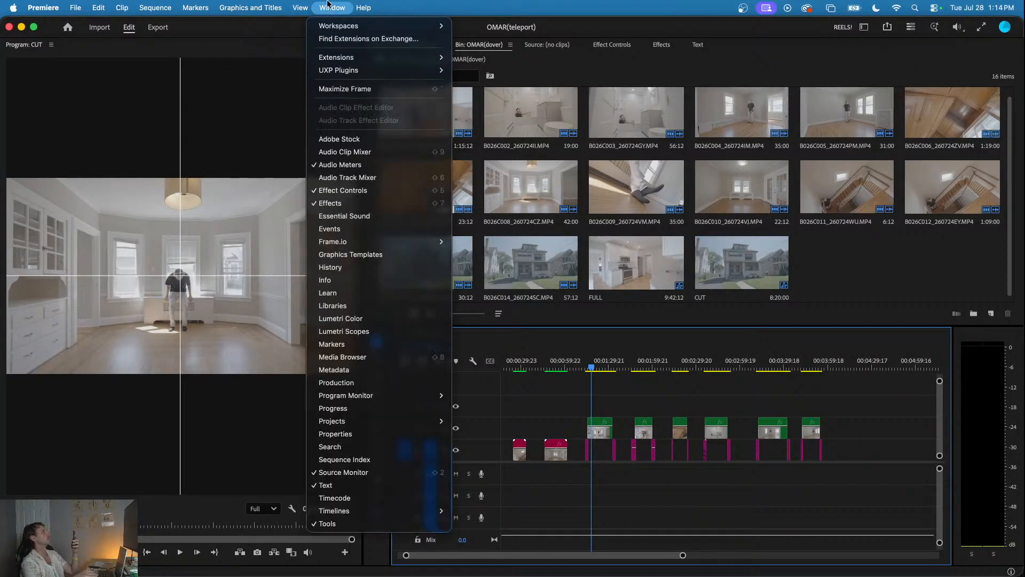
{"action": "mouse_move", "coordinate": [316, 192]}
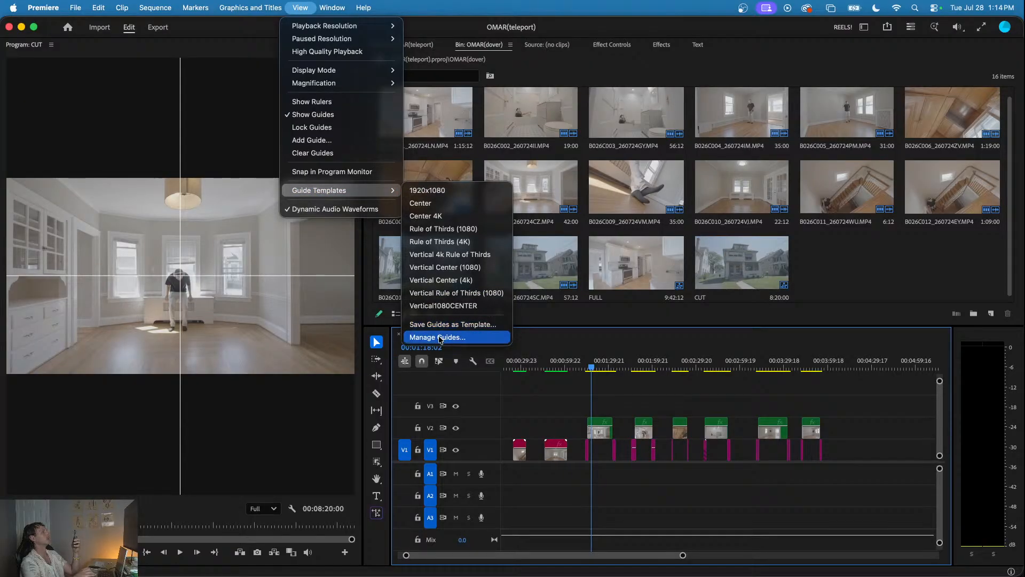
{"action": "left_click", "coordinate": [438, 337]}
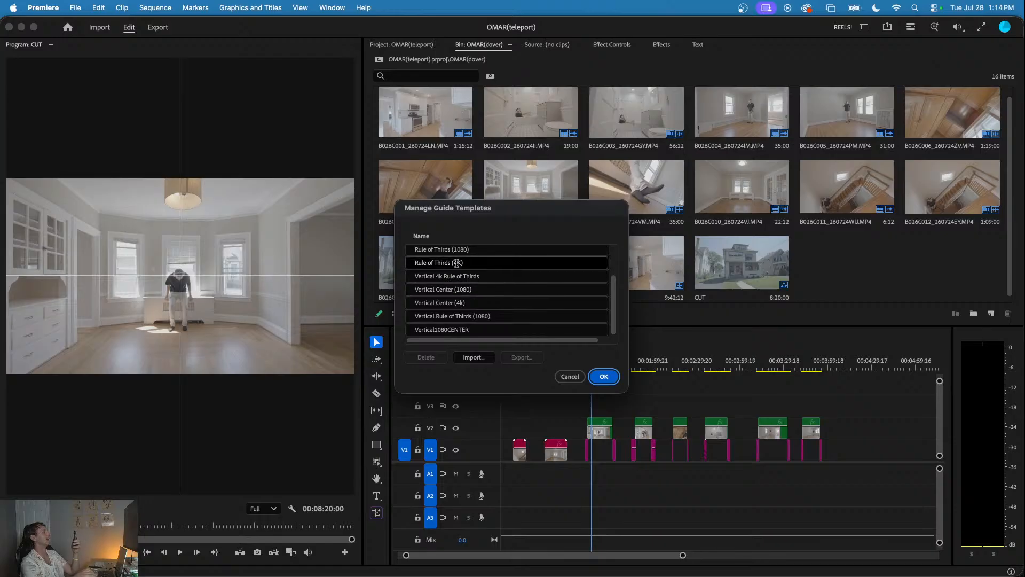
{"action": "left_click", "coordinate": [598, 376]}
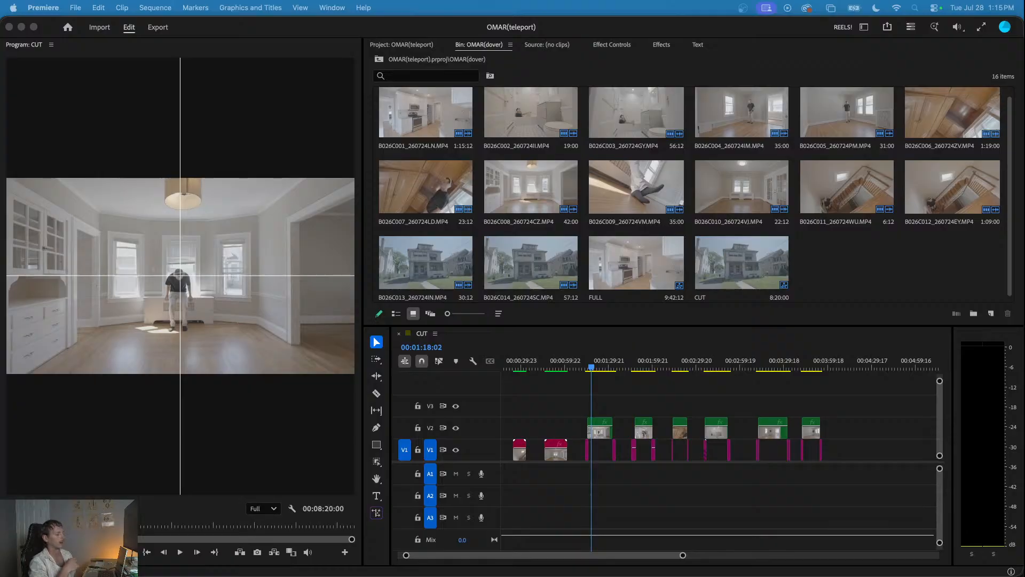
{"action": "left_click", "coordinate": [644, 412]}
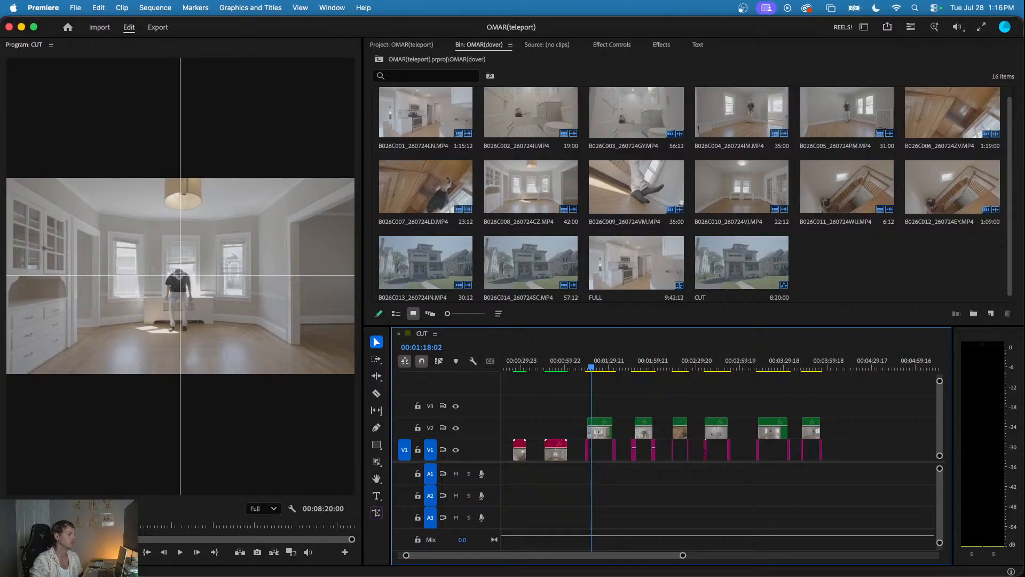
{"action": "key", "text": "super+Tab"}
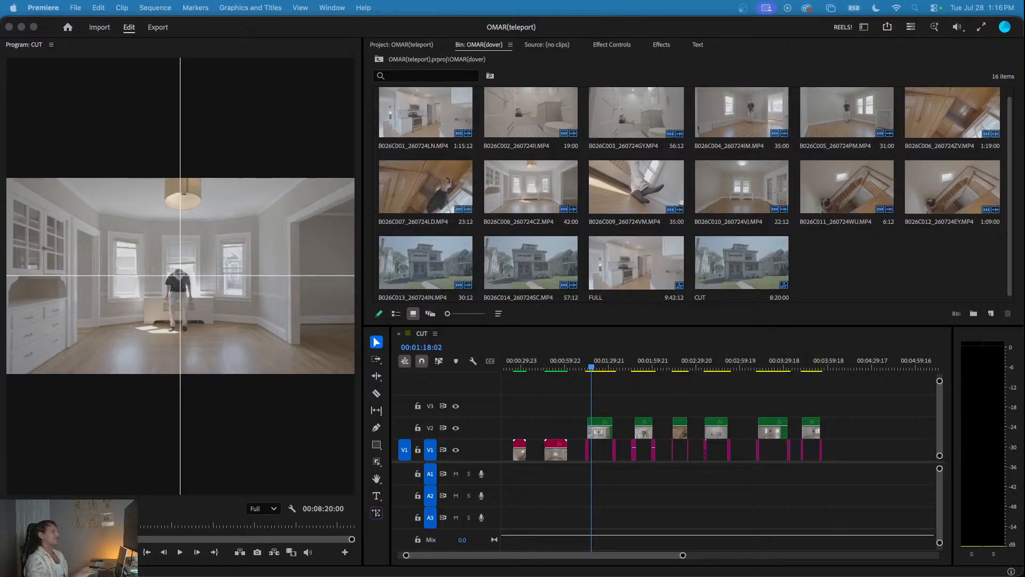
{"action": "scroll", "coordinate": [615, 453], "scroll_direction": "left", "scroll_amount": 2}
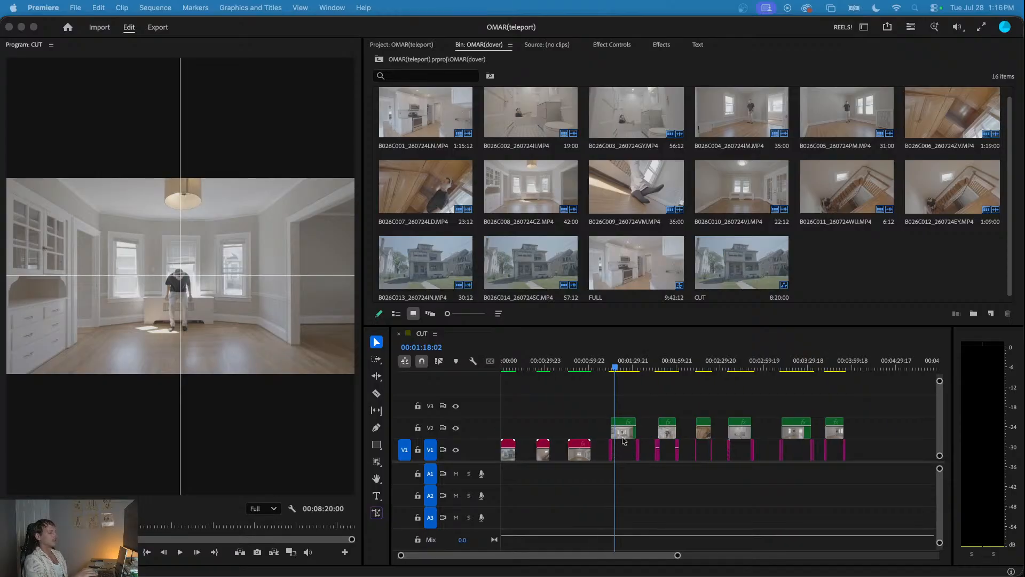
{"action": "left_click", "coordinate": [628, 405]}
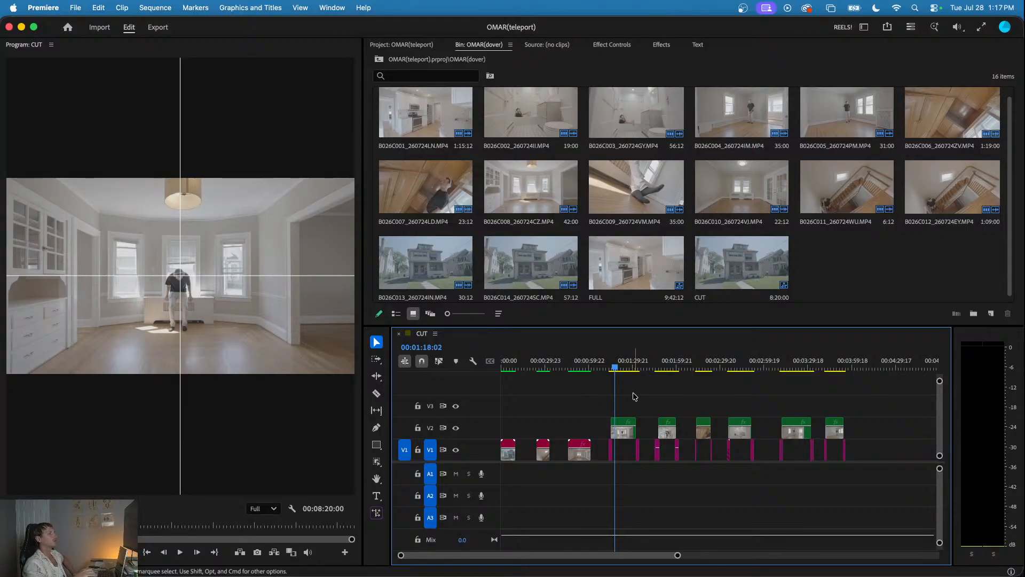
- Move the playhead to 00:01:14:03, near the start of the V1 clip preceding B026C008
{"action": "scroll", "coordinate": [662, 408], "scroll_direction": "up", "scroll_amount": 5}
{"action": "scroll", "coordinate": [677, 401], "scroll_direction": "up", "scroll_amount": 4}
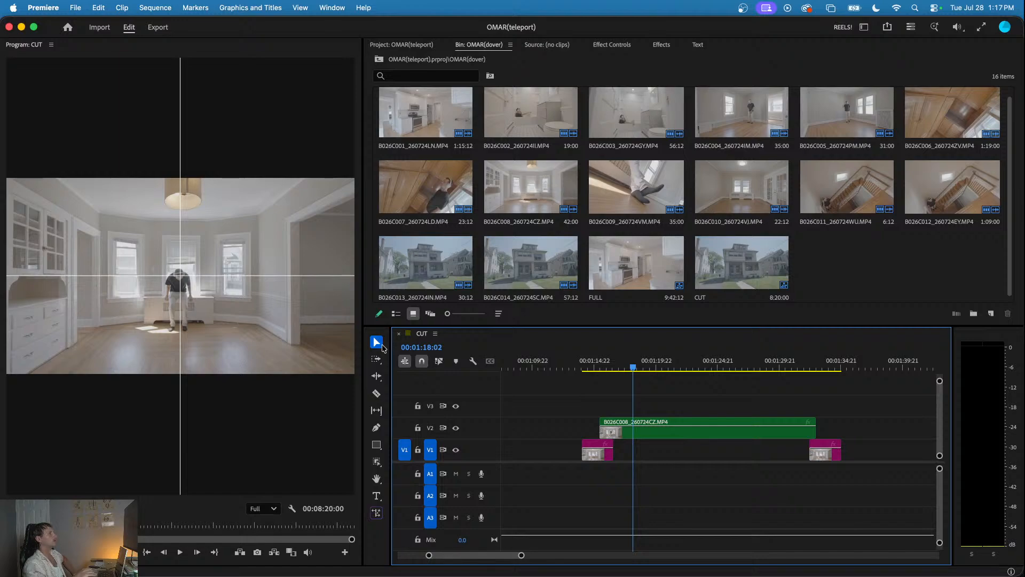
{"action": "left_click", "coordinate": [593, 366]}
{"action": "left_click_drag", "start_coordinate": [592, 366], "coordinate": [591, 374]}
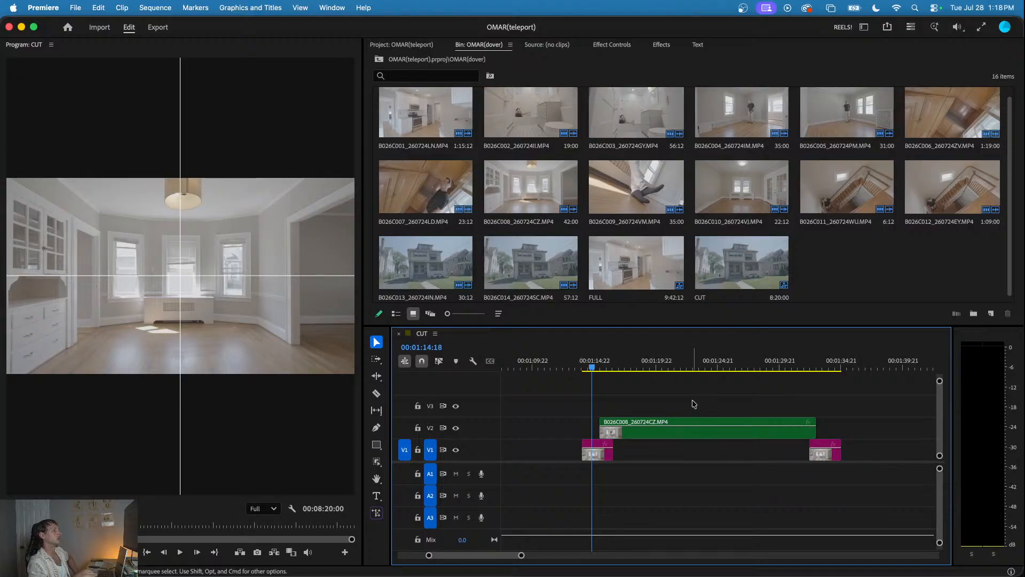
{"action": "scroll", "coordinate": [690, 406], "scroll_direction": "down", "scroll_amount": 3}
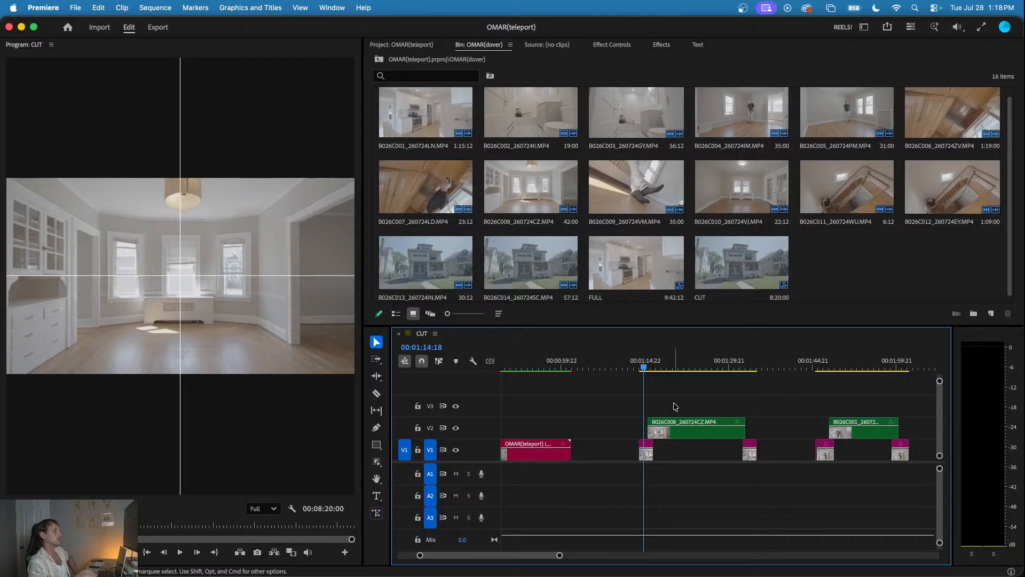
{"action": "scroll", "coordinate": [655, 410], "scroll_direction": "up", "scroll_amount": 3}
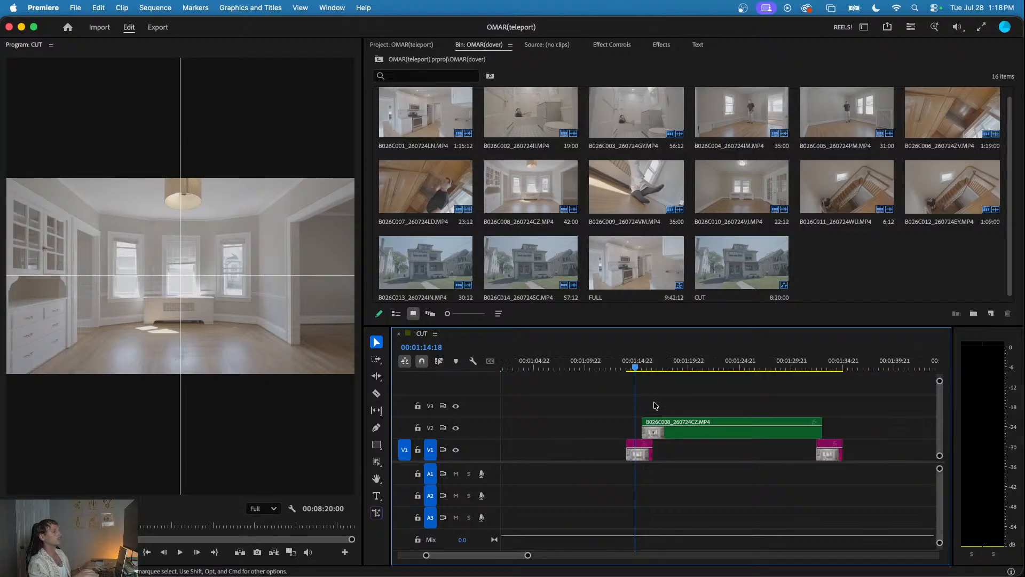
{"action": "left_click", "coordinate": [628, 367]}
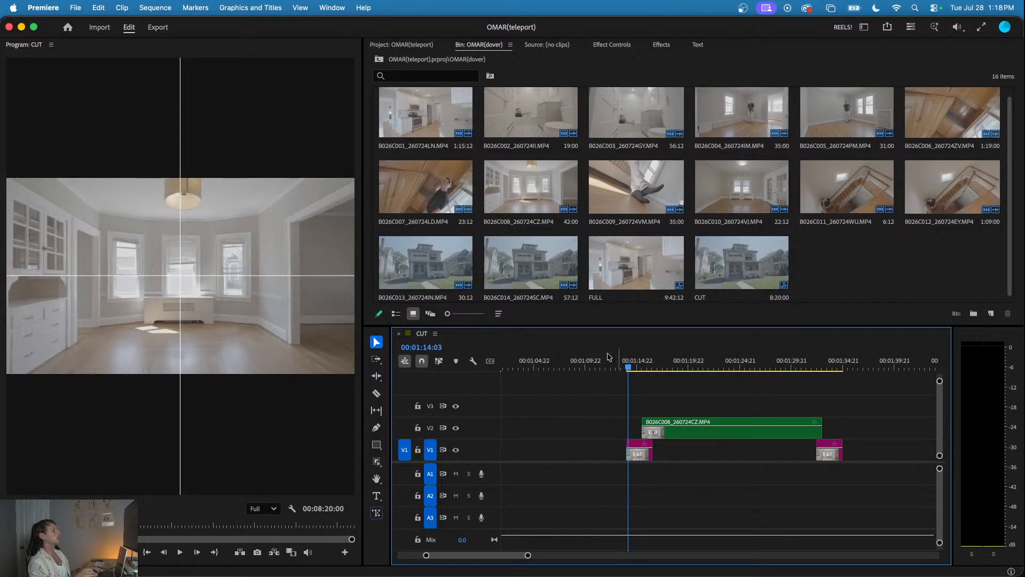
- Clear all guides from the Program monitor and return to the CUT timeline
{"action": "left_click", "coordinate": [300, 8]}
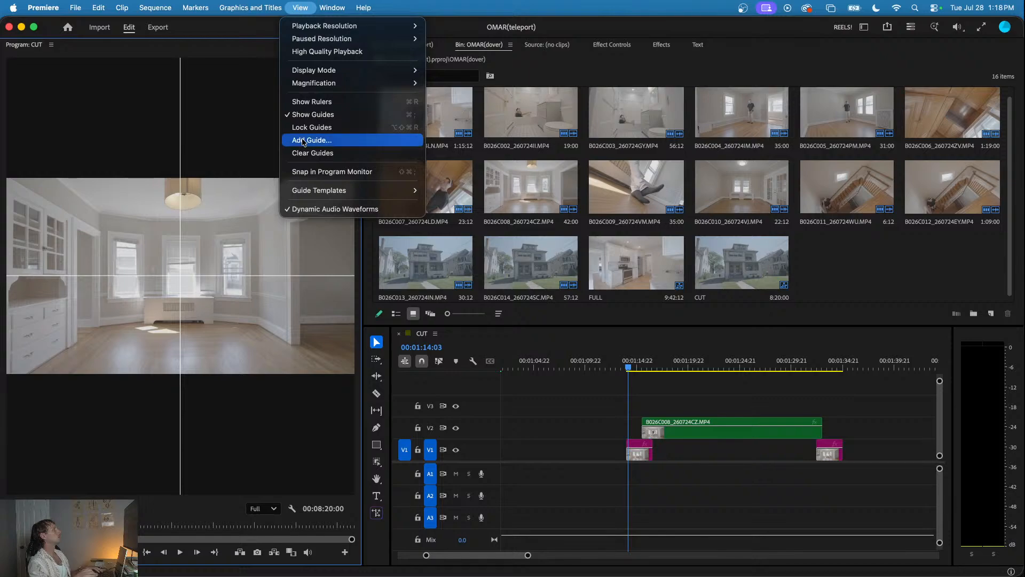
{"action": "left_click", "coordinate": [306, 155]}
{"action": "left_click", "coordinate": [639, 400]}
- Play through the B026C008 section of the CUT sequence and stop at 00:01:35:00
{"action": "scroll", "coordinate": [639, 401], "scroll_direction": "down", "scroll_amount": 3}
{"action": "scroll", "coordinate": [641, 401], "scroll_direction": "up", "scroll_amount": 3}
{"action": "scroll", "coordinate": [662, 401], "scroll_direction": "down", "scroll_amount": 3}
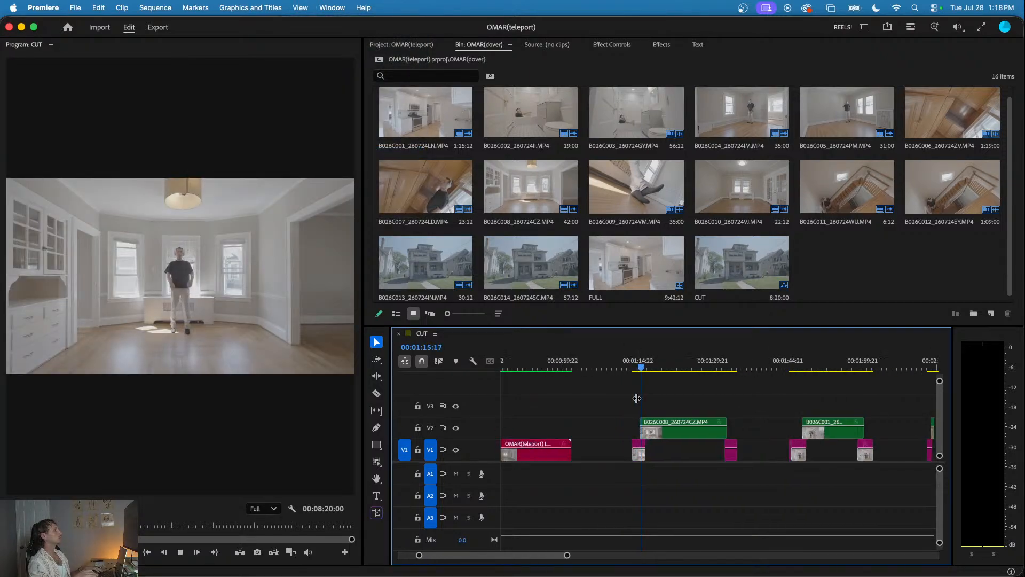
{"action": "scroll", "coordinate": [677, 401], "scroll_direction": "down", "scroll_amount": 2}
{"action": "key", "text": "space"}
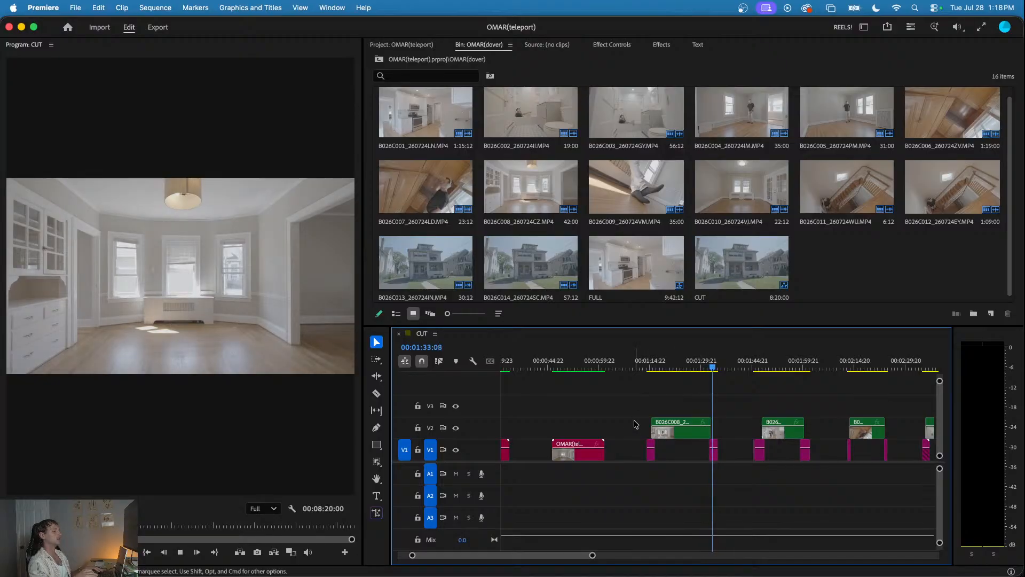
{"action": "scroll", "coordinate": [670, 406], "scroll_direction": "down", "scroll_amount": 2}
{"action": "key", "text": "space"}
{"action": "scroll", "coordinate": [668, 403], "scroll_direction": "left", "scroll_amount": 3}
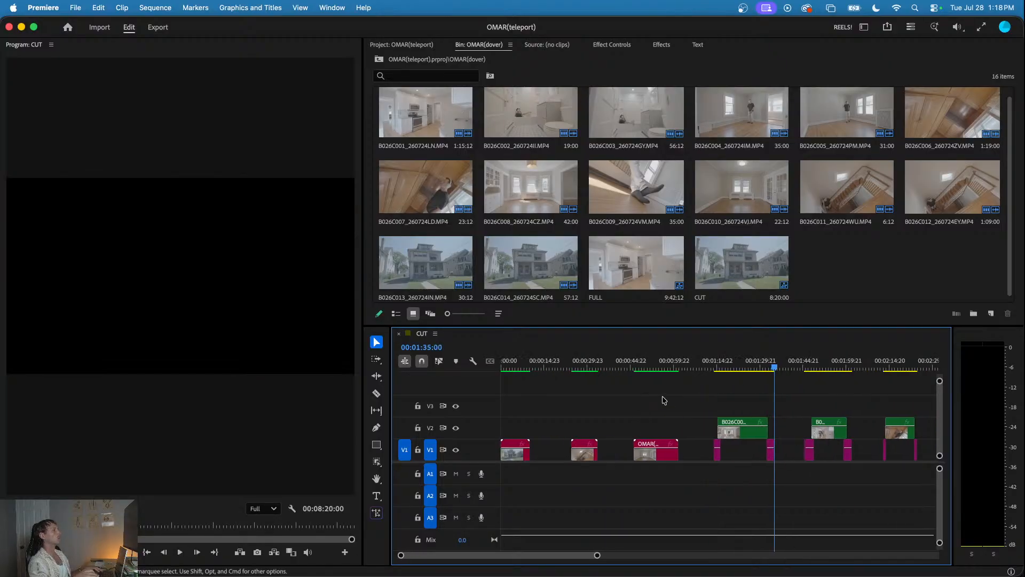
- Scrub through the opening of the B026C008 section and place the playhead at 00:01:15:13, where the V2 clip begins
{"action": "left_click_drag", "start_coordinate": [638, 367], "coordinate": [728, 422]}
{"action": "key", "text": "="}
{"action": "mouse_move", "coordinate": [712, 367]}
{"action": "left_mouse_down"}
{"action": "mouse_move", "coordinate": [703, 366]}
{"action": "mouse_move", "coordinate": [717, 365]}
{"action": "left_mouse_up"}
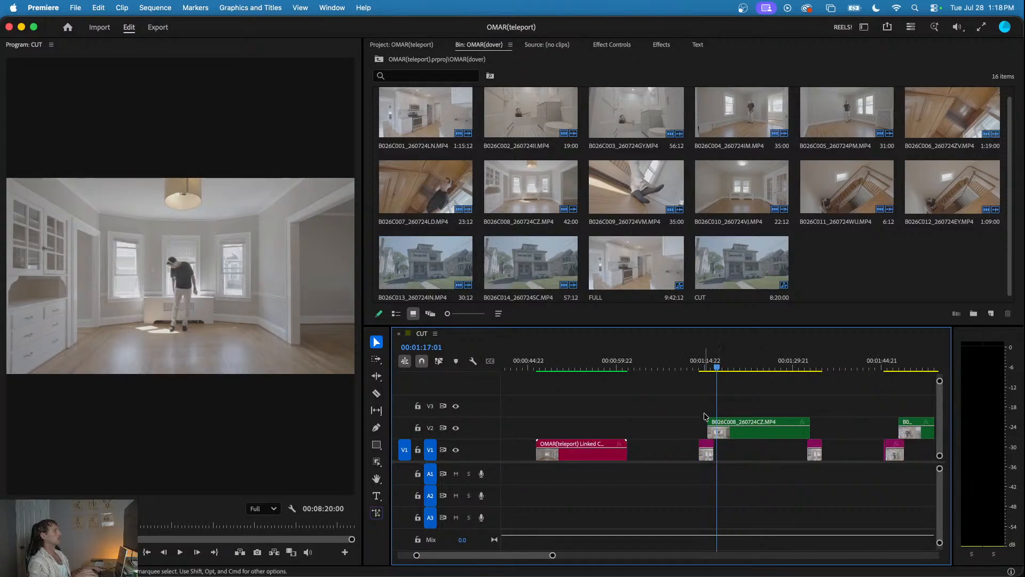
{"action": "key", "text": "="}
{"action": "key", "text": "="}
{"action": "scroll", "coordinate": [648, 407], "scroll_direction": "right", "scroll_amount": 2}
{"action": "left_click_drag", "start_coordinate": [561, 363], "coordinate": [555, 368]}
{"action": "scroll", "coordinate": [545, 398], "scroll_direction": "down", "scroll_amount": 5}
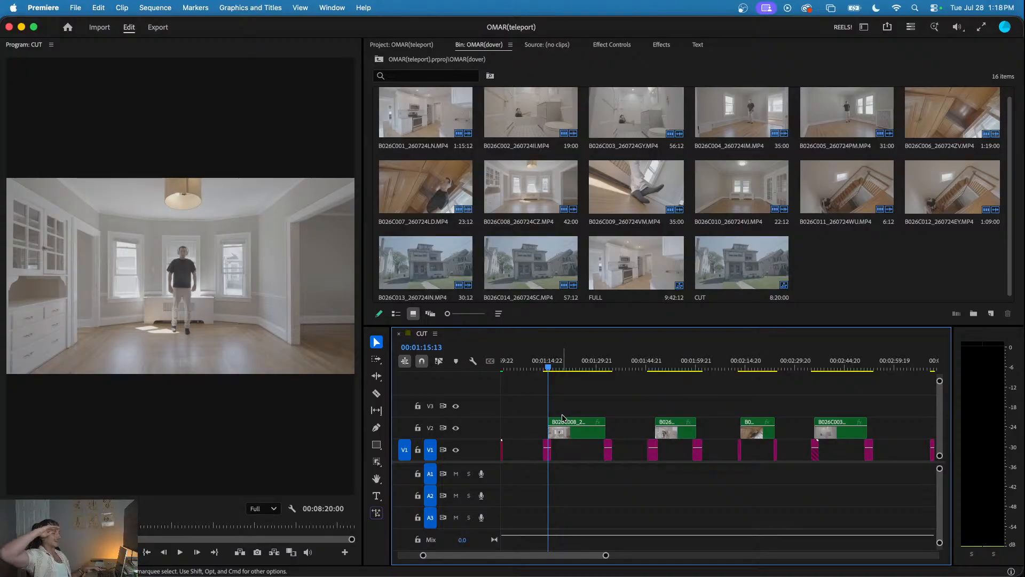
- Replace the B026C008 clip on V2 and its two neighbouring V1 clips with a linked After Effects composition
{"action": "left_click_drag", "start_coordinate": [617, 401], "coordinate": [544, 460]}
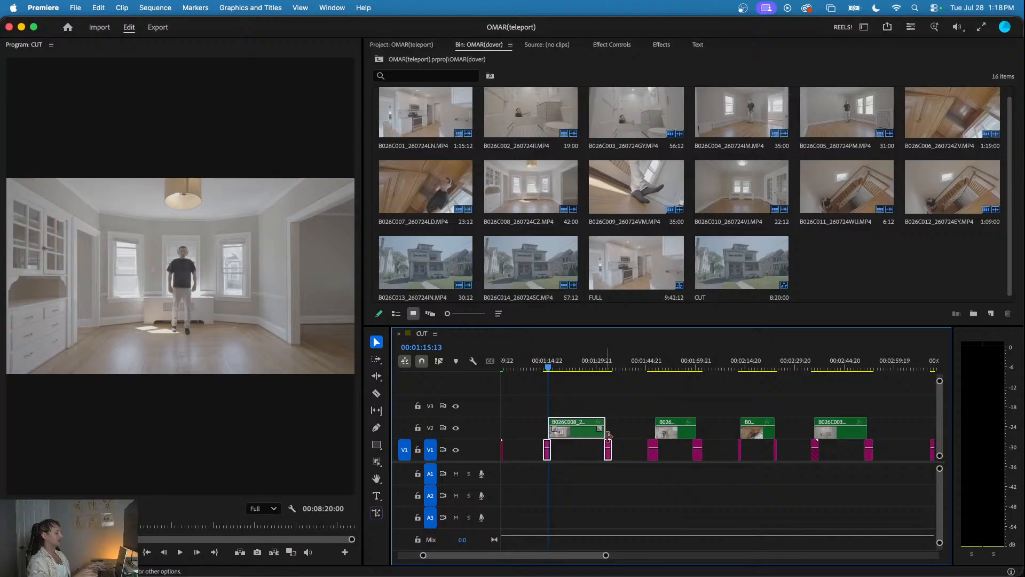
{"action": "right_click", "coordinate": [575, 430]}
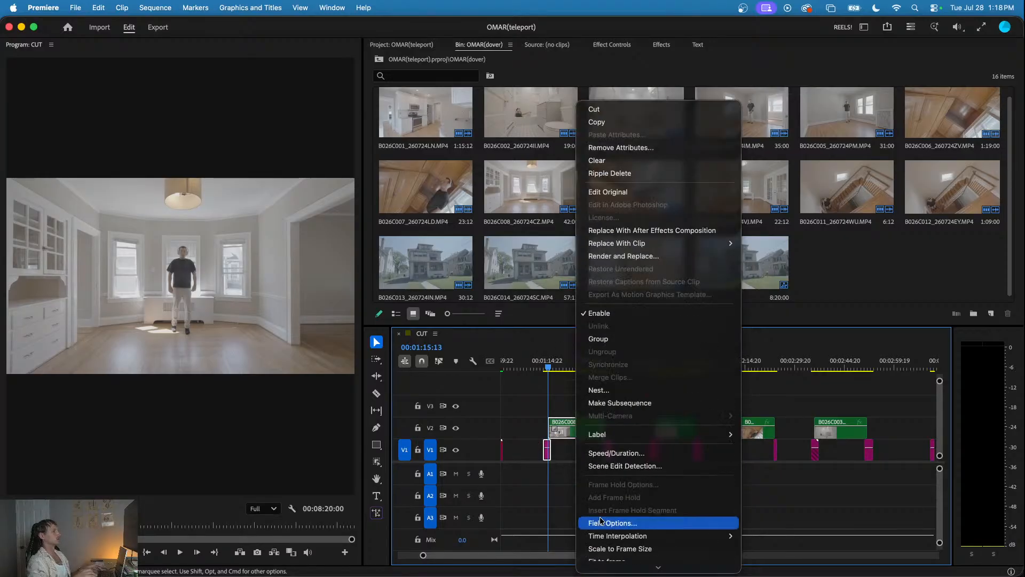
{"action": "left_click", "coordinate": [641, 230]}
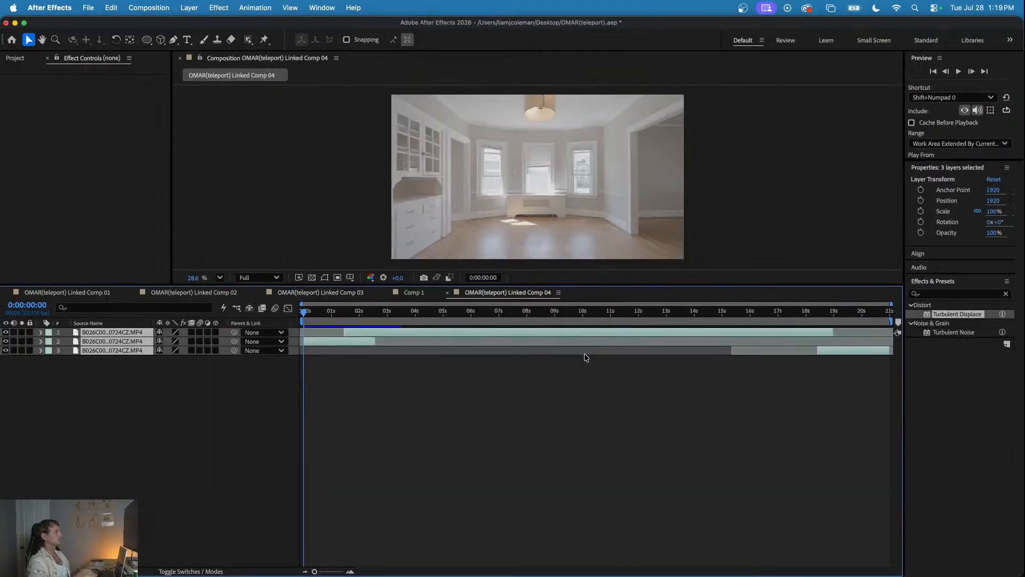
- Preview the opening of Linked Comp 04, place the playhead at 0:00:01:10 and deselect all layers
{"action": "key", "text": "space"}
{"action": "mouse_move", "coordinate": [342, 320]}
{"action": "left_mouse_down"}
{"action": "mouse_move", "coordinate": [363, 319]}
{"action": "mouse_move", "coordinate": [343, 320]}
{"action": "left_mouse_up"}
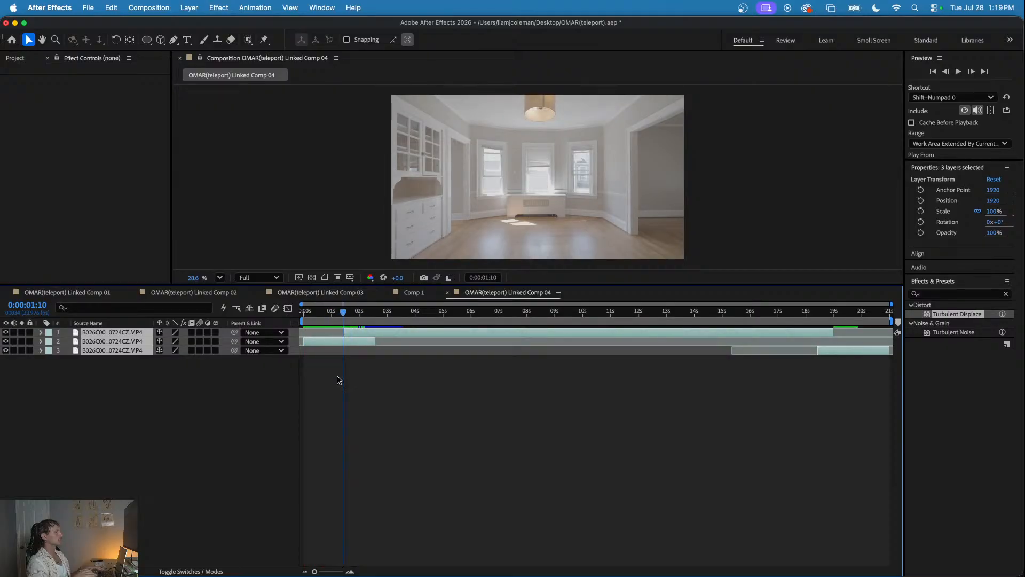
{"action": "left_click", "coordinate": [339, 381]}
- Open Comp 1 and play its white ring animation from the start several times to review the timing
{"action": "left_click", "coordinate": [413, 292]}
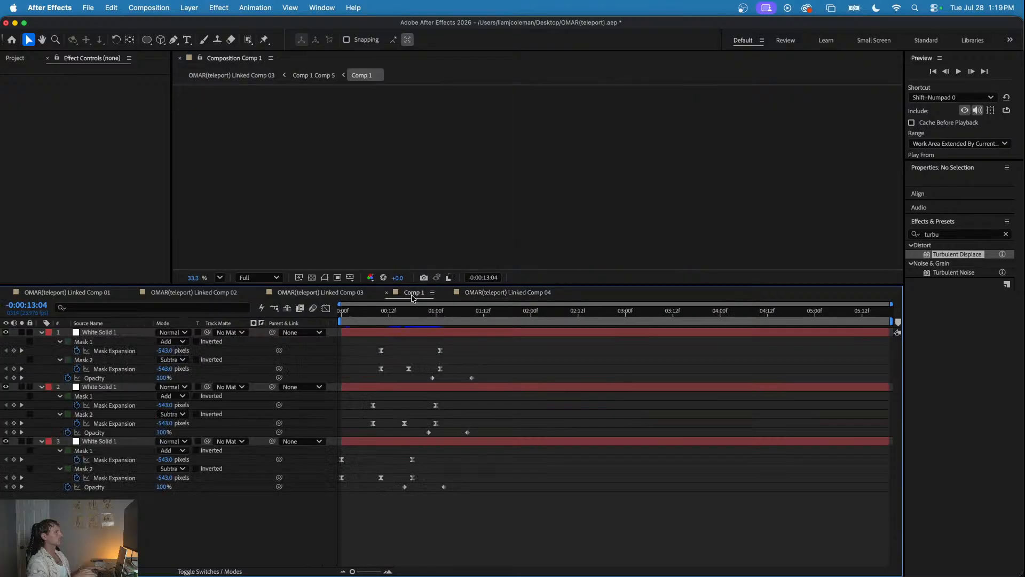
{"action": "left_click_drag", "start_coordinate": [389, 311], "coordinate": [315, 321]}
{"action": "key", "text": "space"}
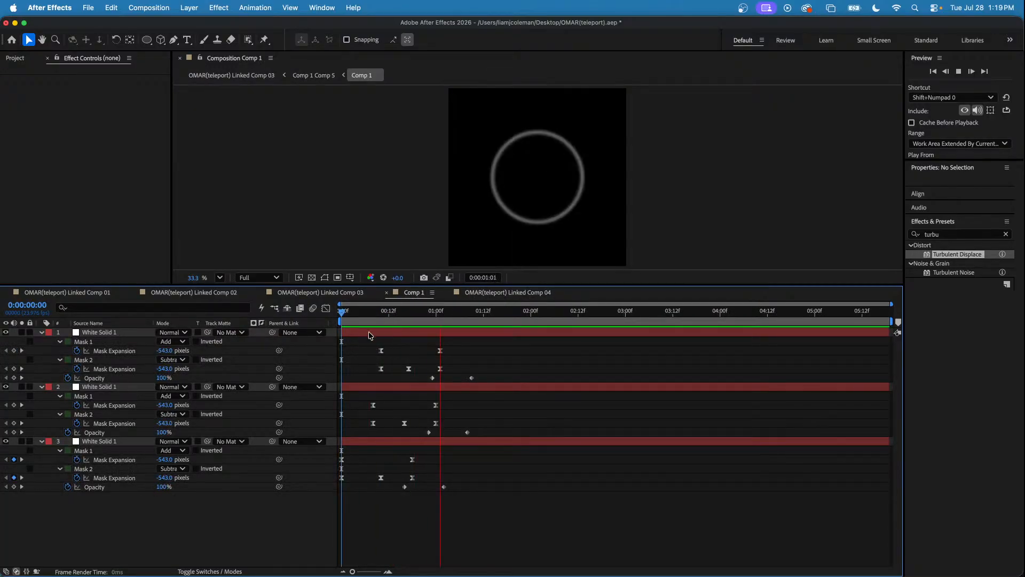
{"action": "left_click", "coordinate": [495, 312]}
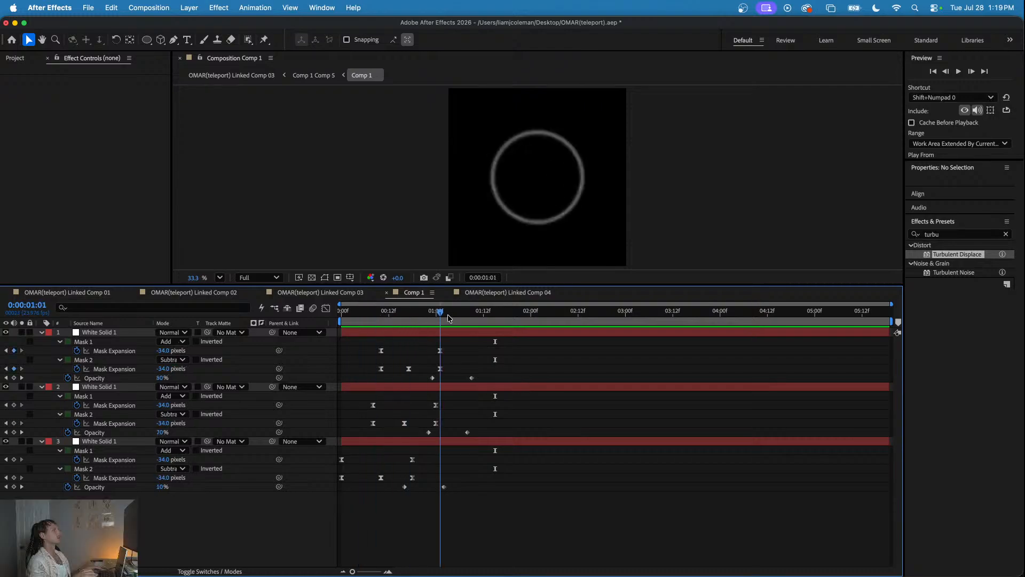
{"action": "left_click_drag", "start_coordinate": [496, 323], "coordinate": [335, 352]}
{"action": "key", "text": "space"}
{"action": "key", "text": "space"}
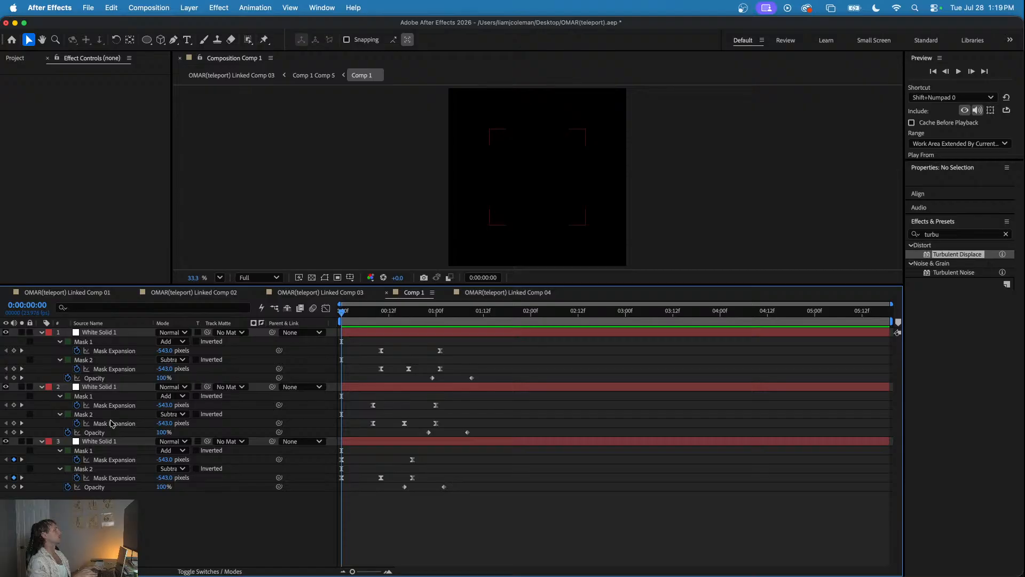
{"action": "key", "text": "space"}
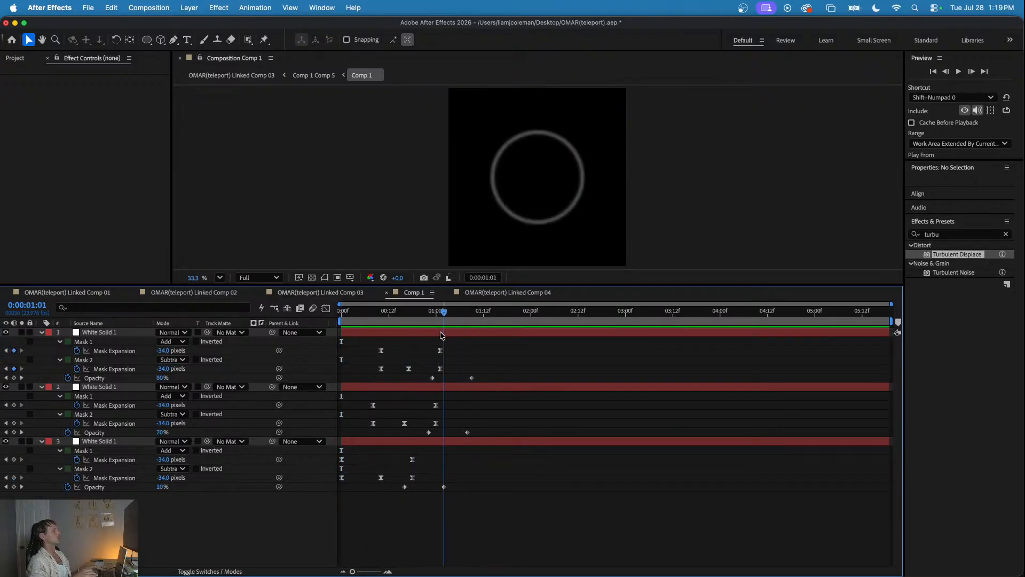
{"action": "key", "text": "space"}
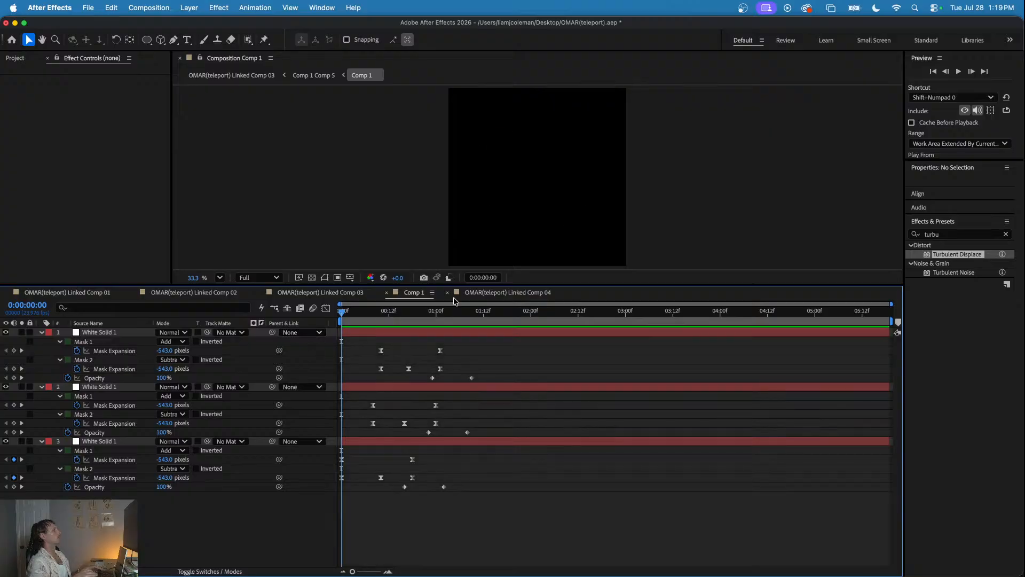
- Check the finished effect in Linked Comp 03, then return to Linked Comp 04 with the playhead at 0:00:01:10
{"action": "left_click", "coordinate": [234, 292]}
{"action": "left_click_drag", "start_coordinate": [336, 311], "coordinate": [405, 322]}
{"action": "left_click", "coordinate": [344, 296]}
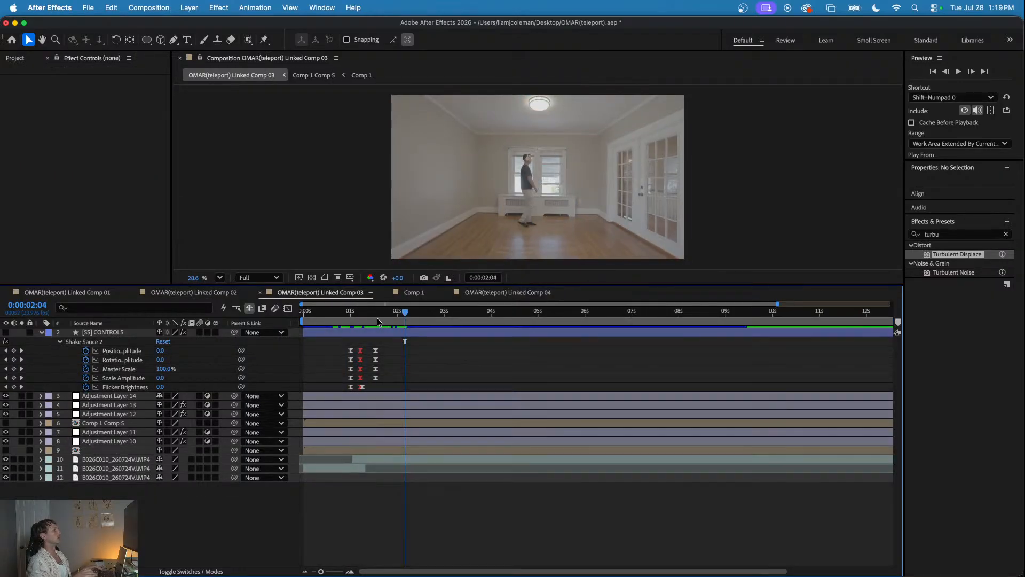
{"action": "left_click", "coordinate": [479, 293]}
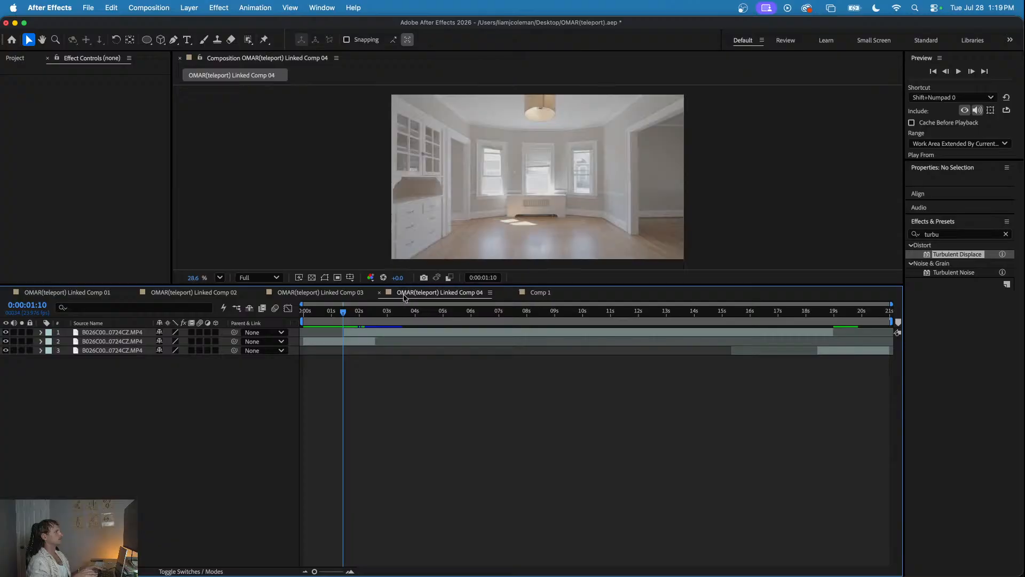
{"action": "mouse_move", "coordinate": [359, 313]}
{"action": "left_mouse_down"}
{"action": "mouse_move", "coordinate": [300, 314]}
{"action": "mouse_move", "coordinate": [412, 319]}
{"action": "mouse_move", "coordinate": [342, 320]}
{"action": "left_mouse_up"}
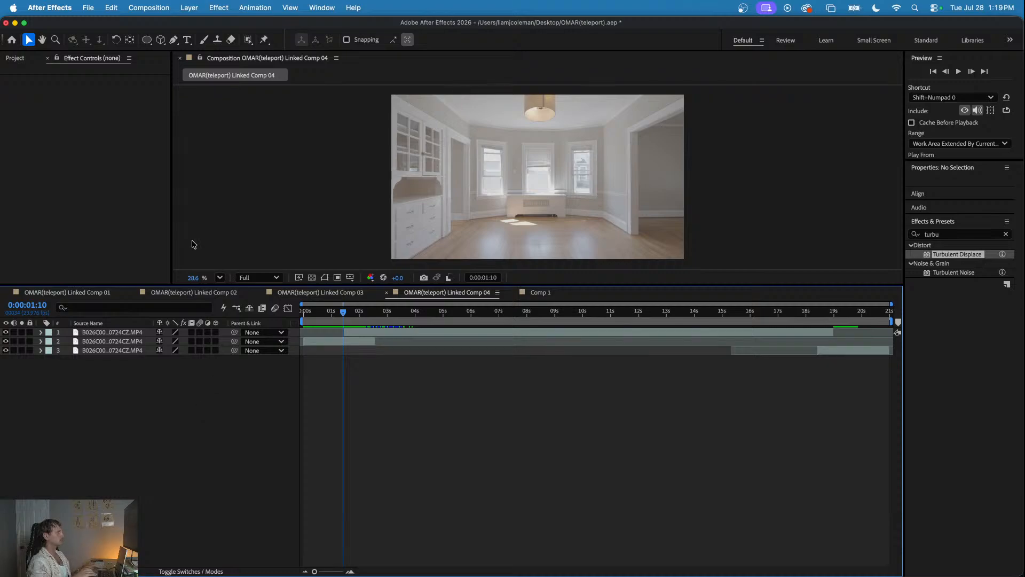
- Add Comp 1 as the top layer of Linked Comp 04 and shift it to start at about 1 second
{"action": "left_click", "coordinate": [16, 59]}
{"action": "scroll", "coordinate": [44, 237], "scroll_direction": "down", "scroll_amount": 1}
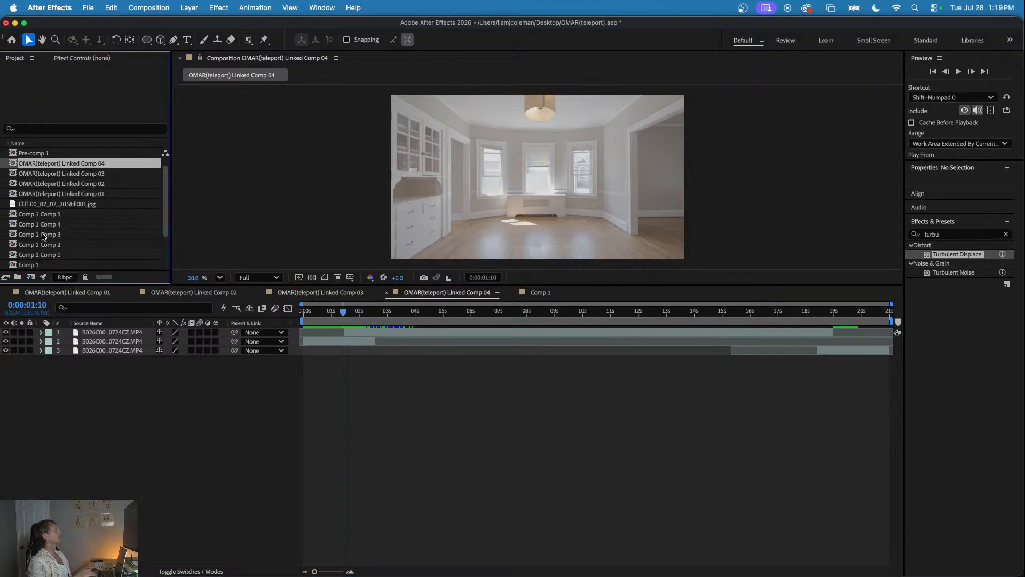
{"action": "left_click_drag", "start_coordinate": [38, 267], "coordinate": [74, 332]}
{"action": "left_click", "coordinate": [331, 314]}
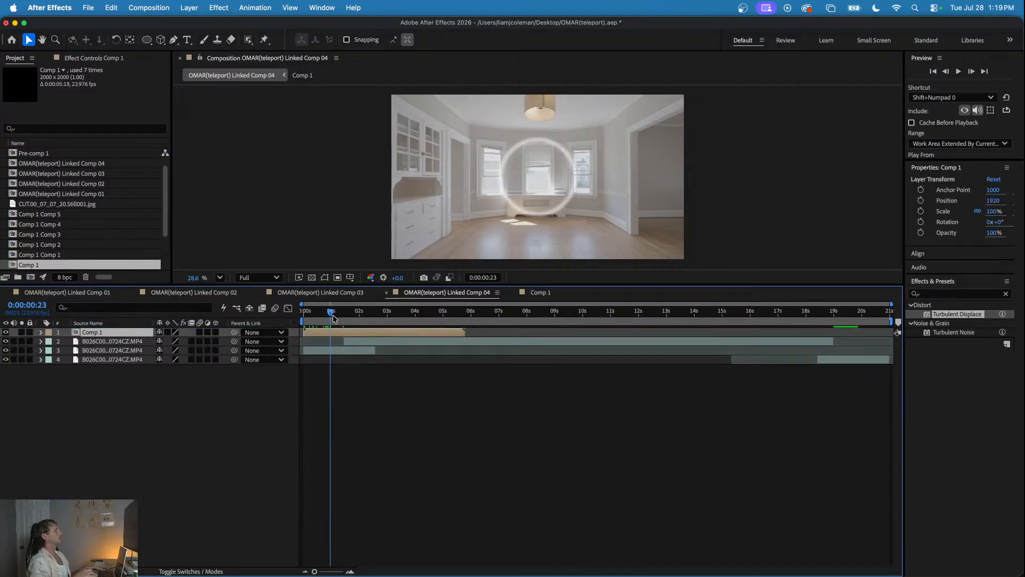
{"action": "left_click_drag", "start_coordinate": [333, 319], "coordinate": [362, 334]}
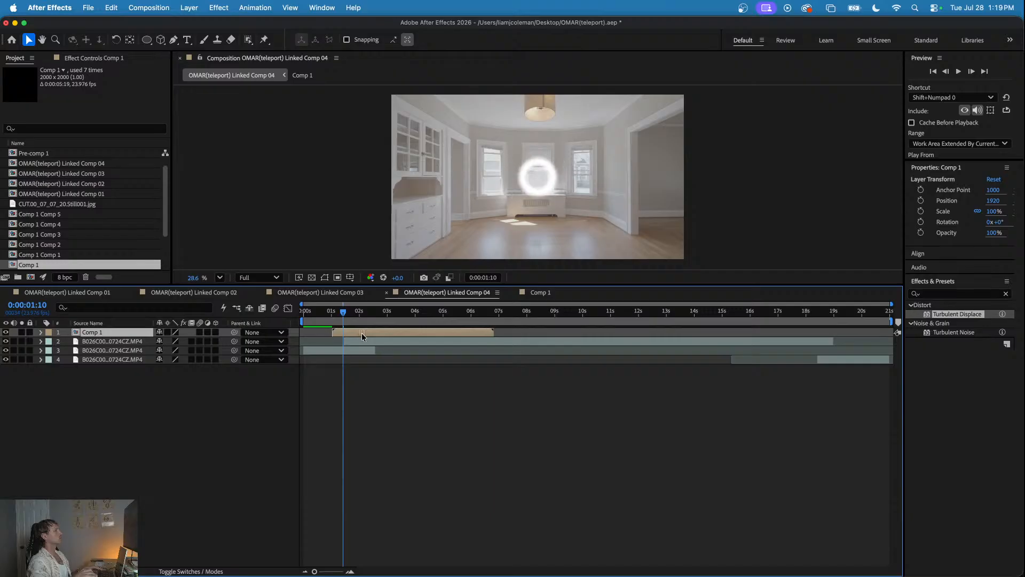
- Play and scrub the ring over the man's appearance in Linked Comp 04, stopping at 0:00:01:15
{"action": "key", "text": "space"}
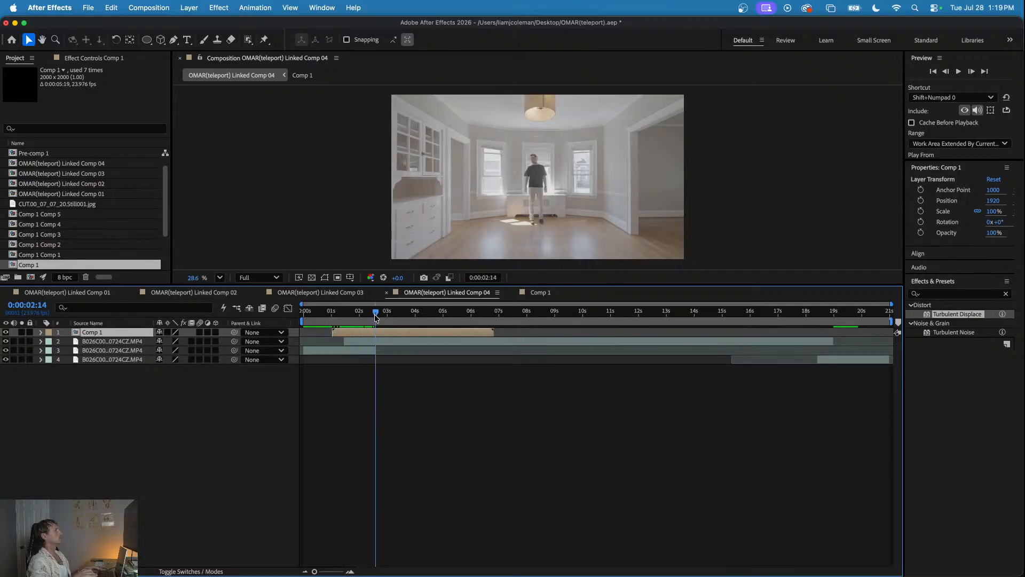
{"action": "key", "text": "space"}
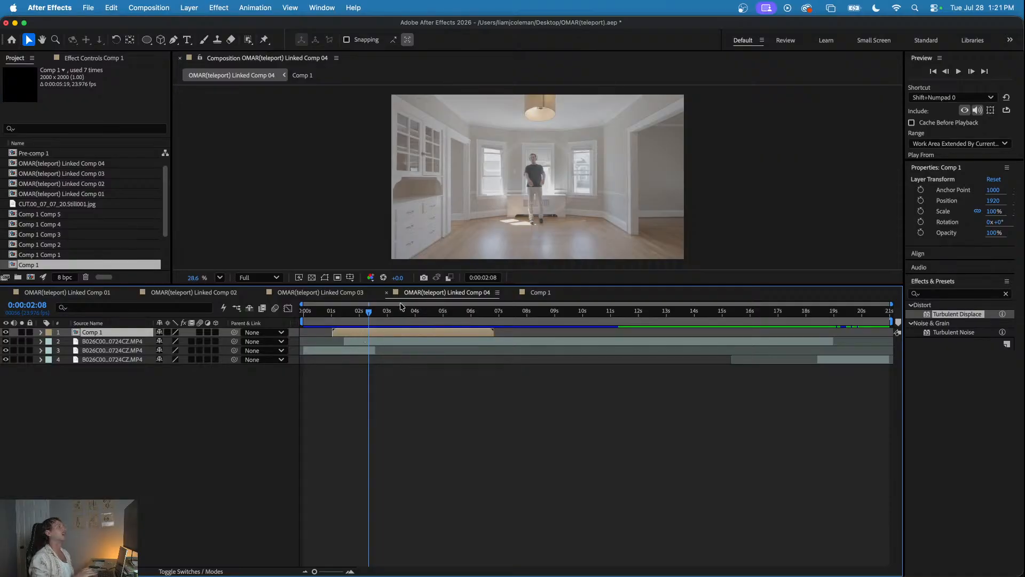
{"action": "mouse_move", "coordinate": [359, 316]}
{"action": "left_mouse_down"}
{"action": "mouse_move", "coordinate": [335, 319]}
{"action": "mouse_move", "coordinate": [366, 321]}
{"action": "mouse_move", "coordinate": [340, 324]}
{"action": "mouse_move", "coordinate": [354, 326]}
{"action": "left_mouse_up"}
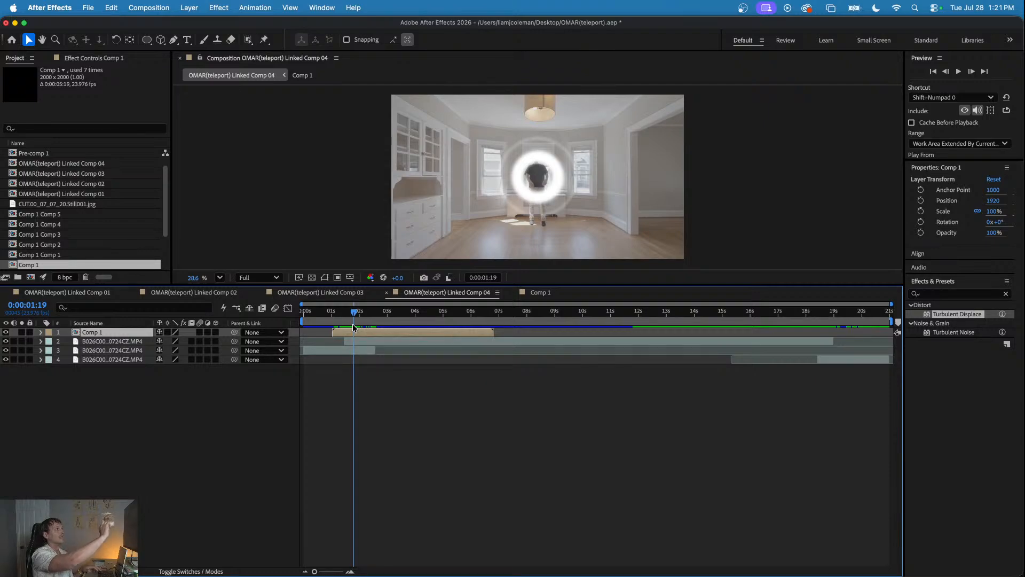
{"action": "mouse_move", "coordinate": [351, 321]}
{"action": "left_mouse_down"}
{"action": "mouse_move", "coordinate": [335, 321]}
{"action": "mouse_move", "coordinate": [355, 318]}
{"action": "left_mouse_up"}
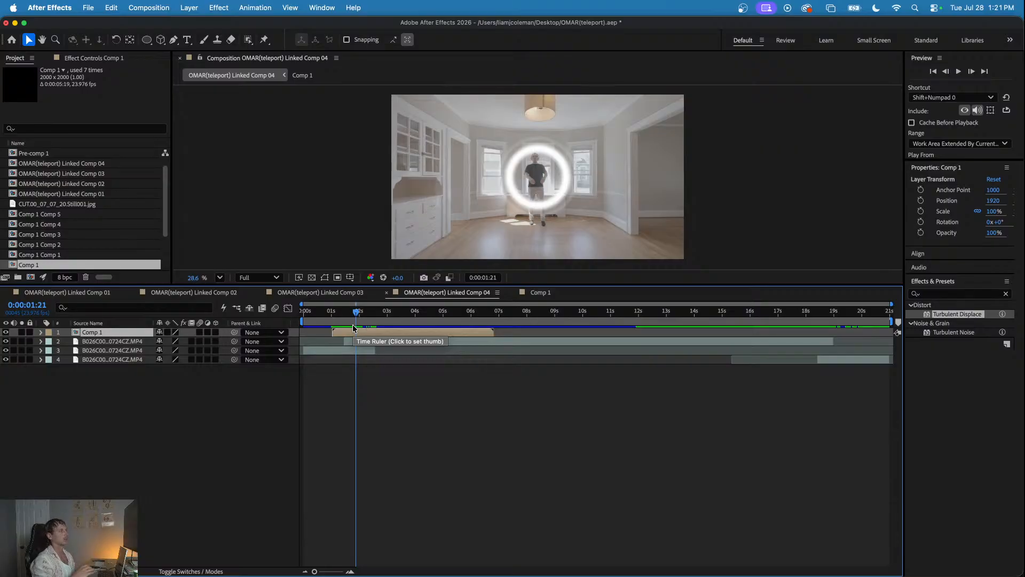
{"action": "mouse_move", "coordinate": [352, 316]}
{"action": "left_mouse_down"}
{"action": "mouse_move", "coordinate": [334, 316]}
{"action": "mouse_move", "coordinate": [358, 319]}
{"action": "mouse_move", "coordinate": [343, 320]}
{"action": "mouse_move", "coordinate": [360, 329]}
{"action": "mouse_move", "coordinate": [347, 334]}
{"action": "mouse_move", "coordinate": [327, 315]}
{"action": "mouse_move", "coordinate": [349, 316]}
{"action": "left_mouse_up"}
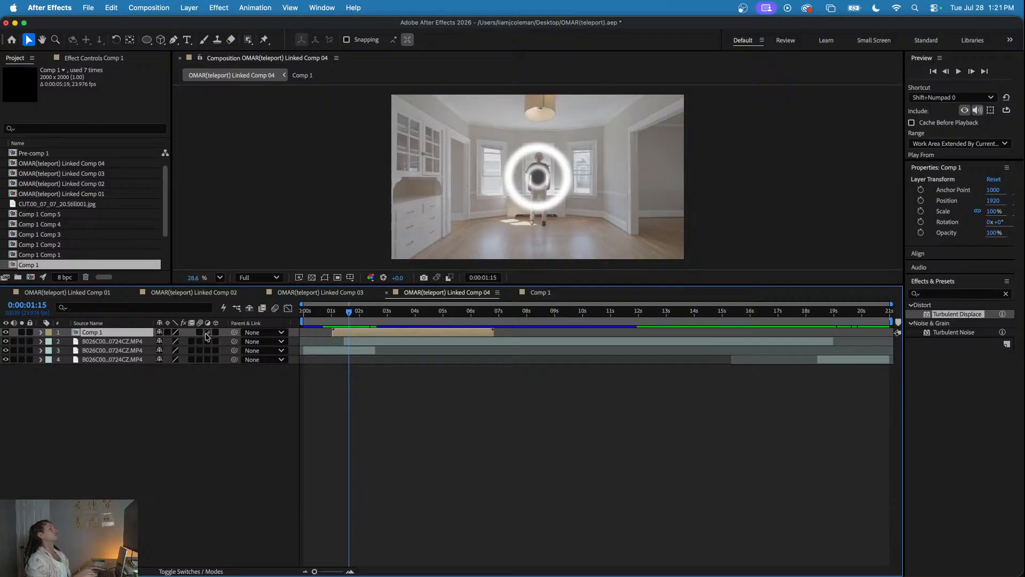
- Make the Comp 1 layer 3D and set its position to 1894, 1209, -230, checking the ring against the man
{"action": "left_click", "coordinate": [216, 332]}
{"action": "left_click_drag", "start_coordinate": [331, 319], "coordinate": [366, 319]}
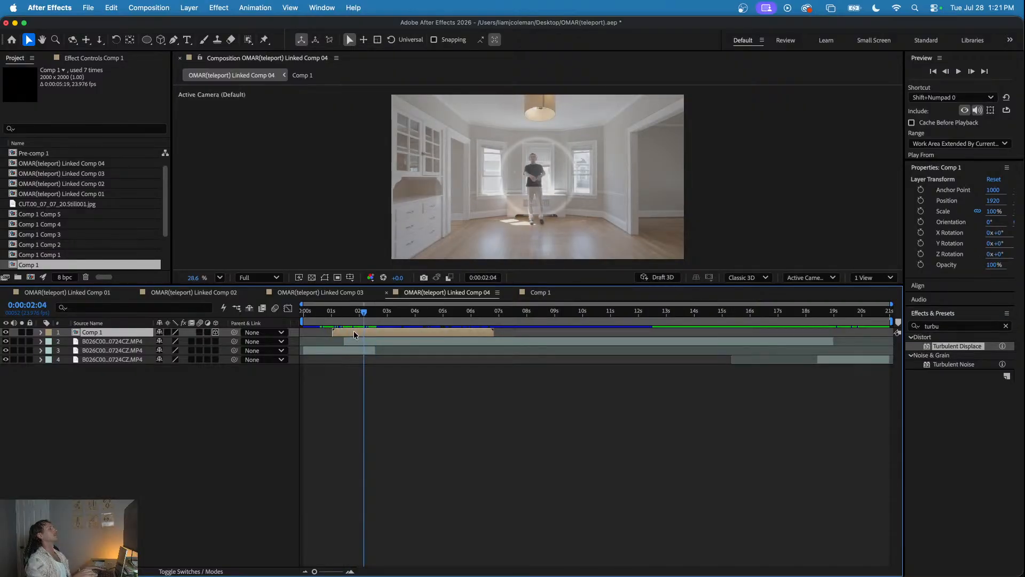
{"action": "key", "text": "p"}
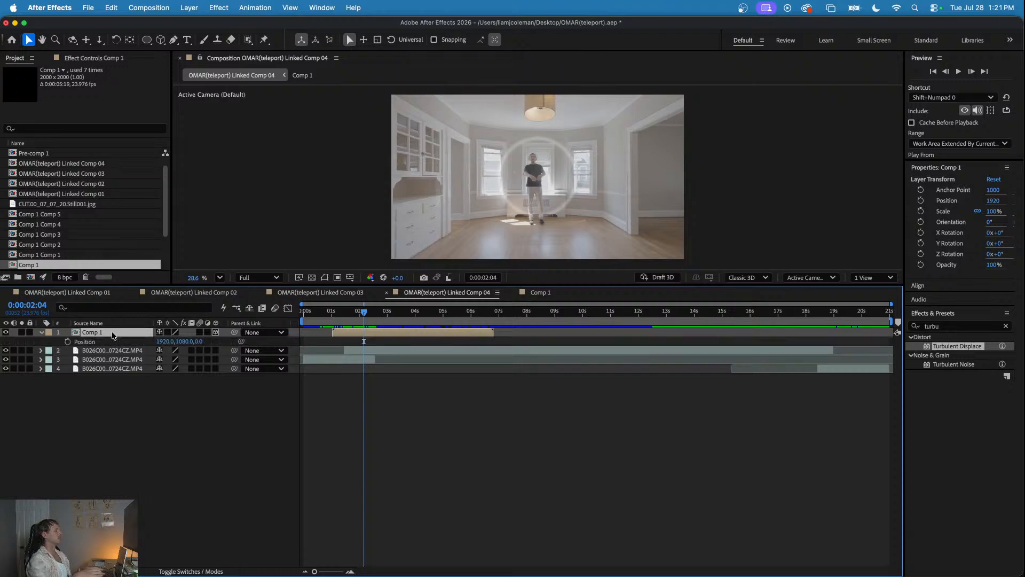
{"action": "mouse_move", "coordinate": [188, 341]}
{"action": "left_mouse_down"}
{"action": "mouse_move", "coordinate": [196, 346]}
{"action": "mouse_move", "coordinate": [171, 343]}
{"action": "mouse_move", "coordinate": [197, 341]}
{"action": "left_mouse_up"}
{"action": "left_click_drag", "start_coordinate": [363, 316], "coordinate": [348, 315]}
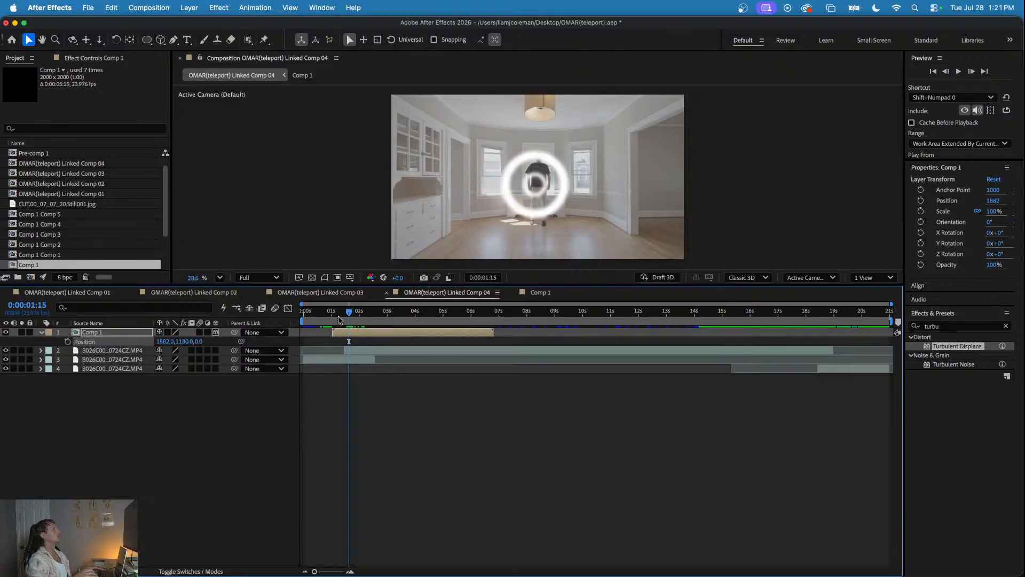
{"action": "left_click_drag", "start_coordinate": [199, 342], "coordinate": [100, 348]}
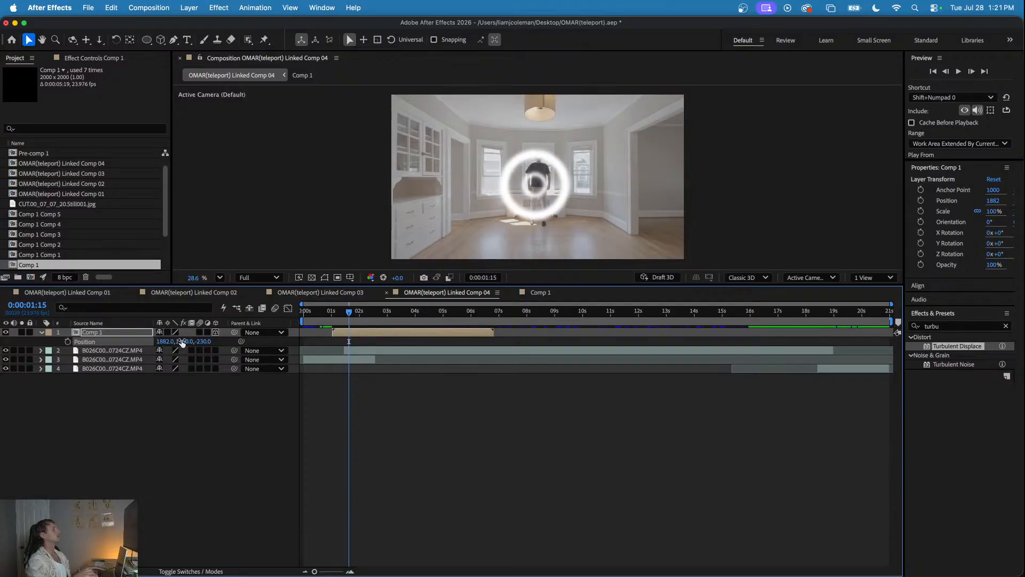
{"action": "left_click_drag", "start_coordinate": [160, 341], "coordinate": [208, 342]}
{"action": "left_click", "coordinate": [332, 314]}
{"action": "mouse_move", "coordinate": [327, 316]}
{"action": "left_mouse_down"}
{"action": "mouse_move", "coordinate": [368, 318]}
{"action": "mouse_move", "coordinate": [342, 319]}
{"action": "left_mouse_up"}
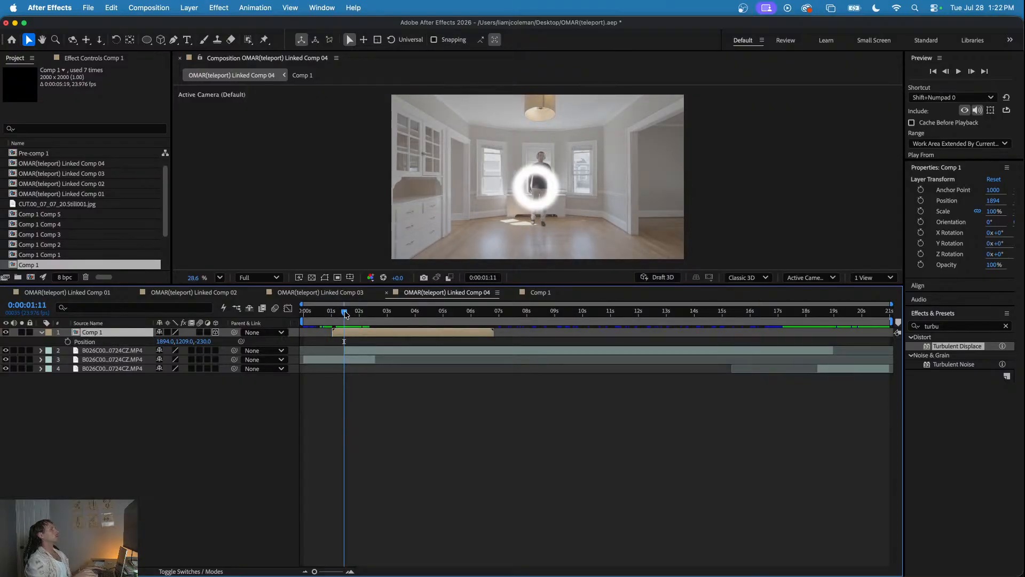
- Add a new adjustment layer above Comp 1 in Linked Comp 04 and clear the effects search
{"action": "right_click", "coordinate": [169, 417]}
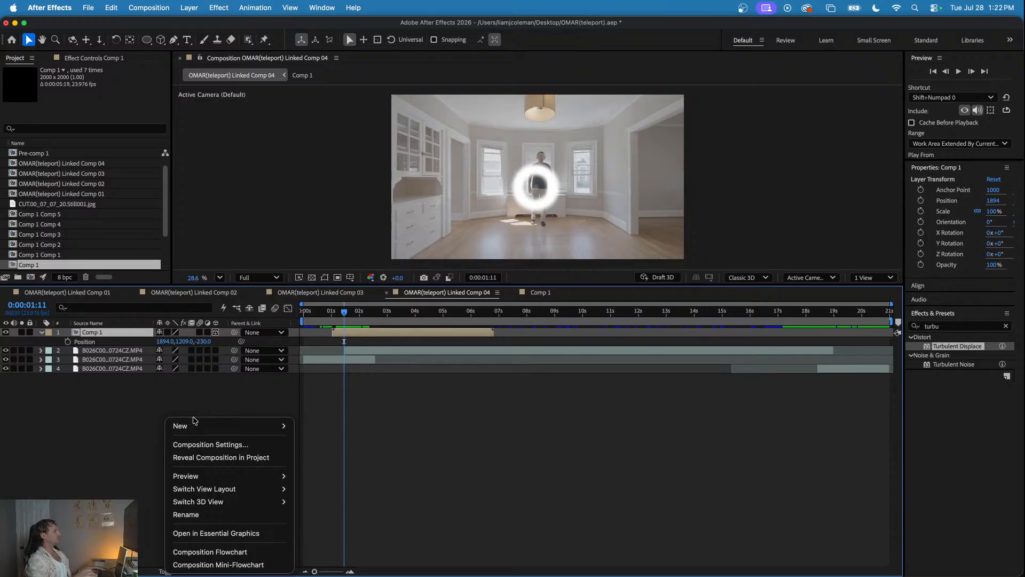
{"action": "mouse_move", "coordinate": [182, 426]}
{"action": "left_click", "coordinate": [329, 444]}
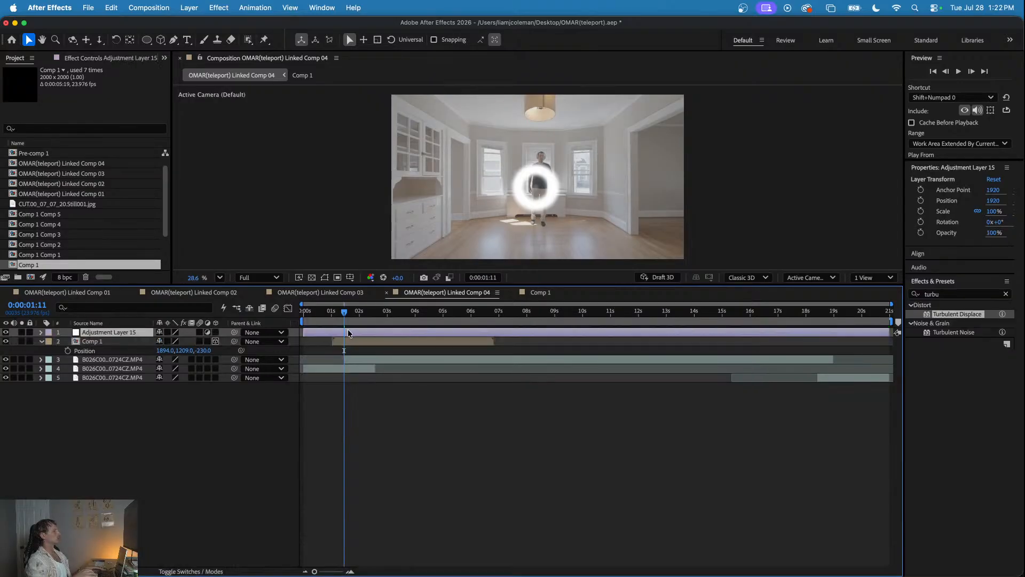
{"action": "mouse_move", "coordinate": [342, 319]}
{"action": "left_mouse_down"}
{"action": "mouse_move", "coordinate": [323, 319]}
{"action": "mouse_move", "coordinate": [344, 318]}
{"action": "left_mouse_up"}
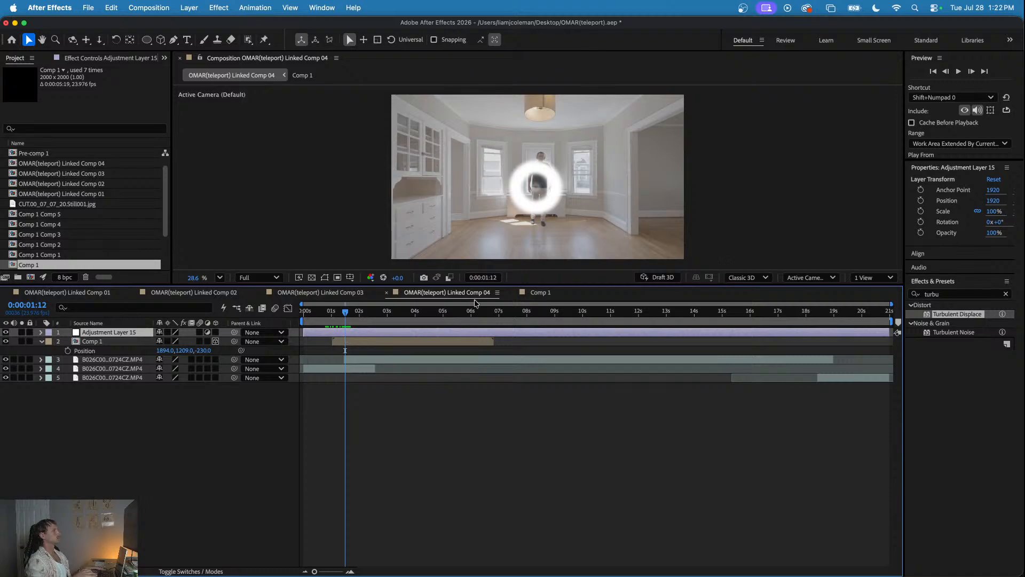
{"action": "left_click", "coordinate": [937, 294]}
{"action": "key", "text": "BackSpace"}
{"action": "left_click", "coordinate": [479, 412]}
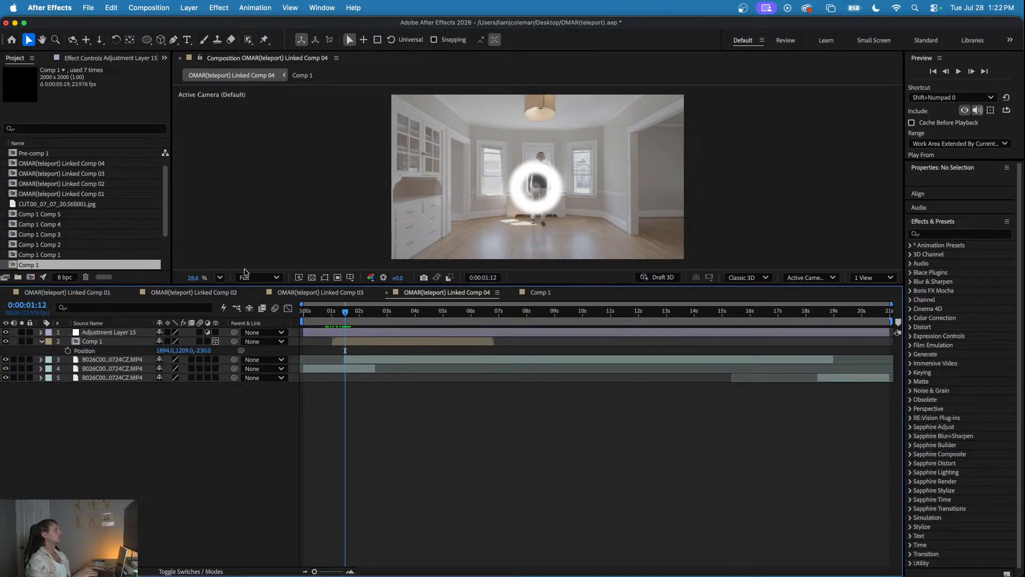
- Inspect Adjustment Layers 13 and 14 and their effects in Linked Comp 03 at 0:00:01:05
{"action": "left_click", "coordinate": [302, 294]}
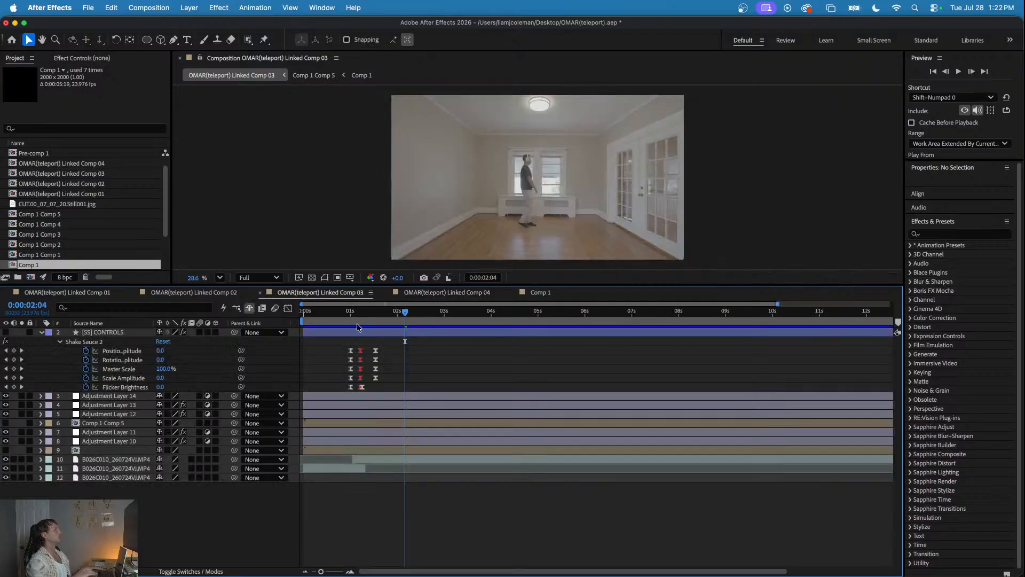
{"action": "left_click", "coordinate": [359, 312]}
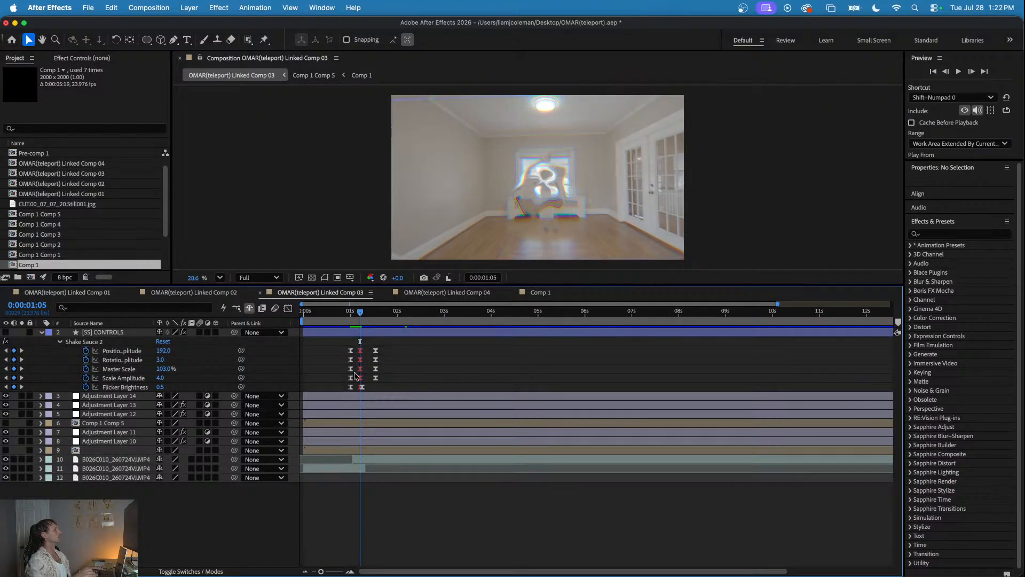
{"action": "left_click", "coordinate": [343, 395]}
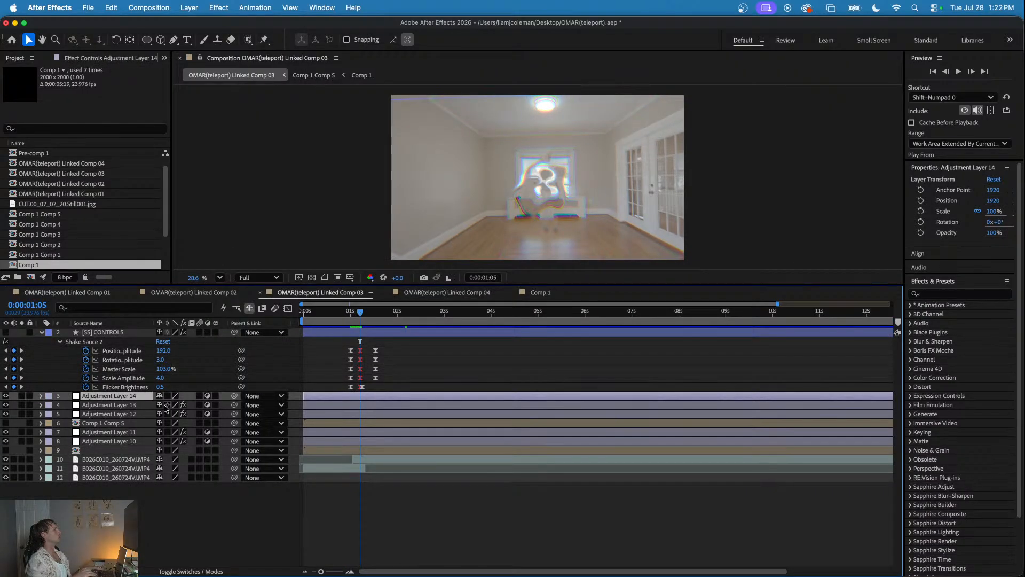
{"action": "left_click", "coordinate": [140, 405]}
{"action": "left_click", "coordinate": [89, 58]}
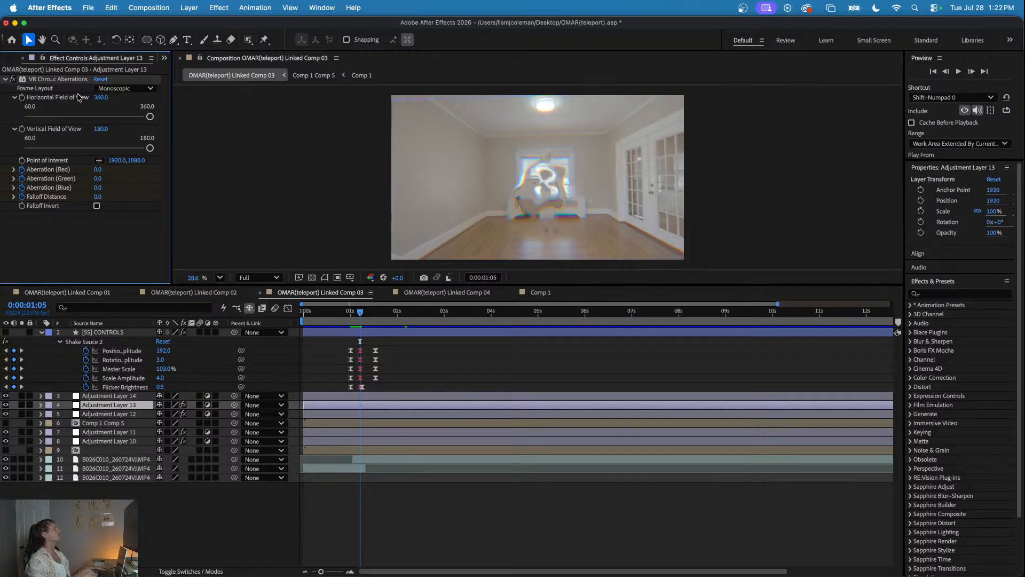
{"action": "left_click", "coordinate": [336, 397]}
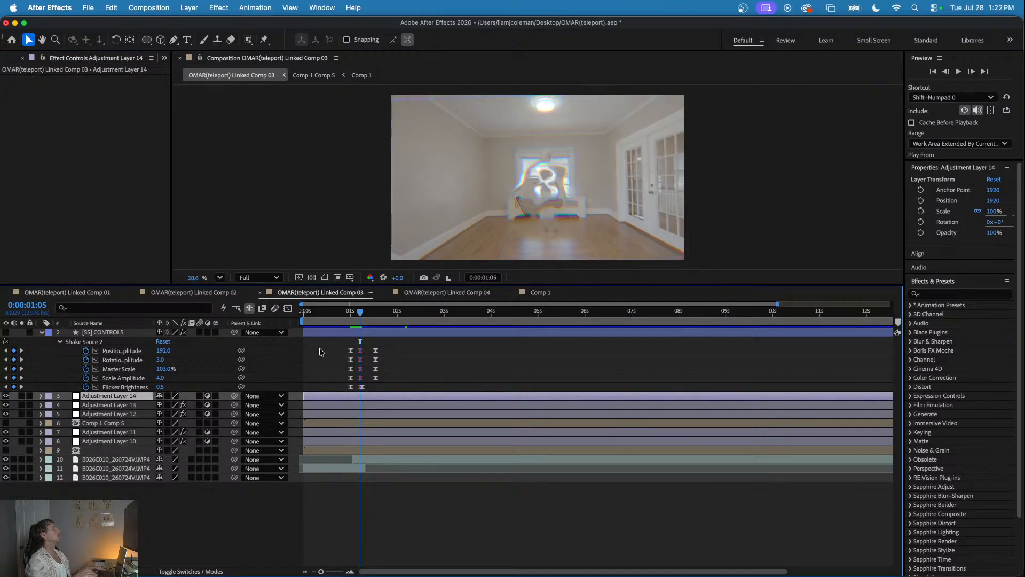
- Copy the Displacement Map effect from Adjustment Layer 12 in Linked Comp 03 to Adjustment Layer 15 in Linked Comp 04
{"action": "left_click", "coordinate": [351, 414]}
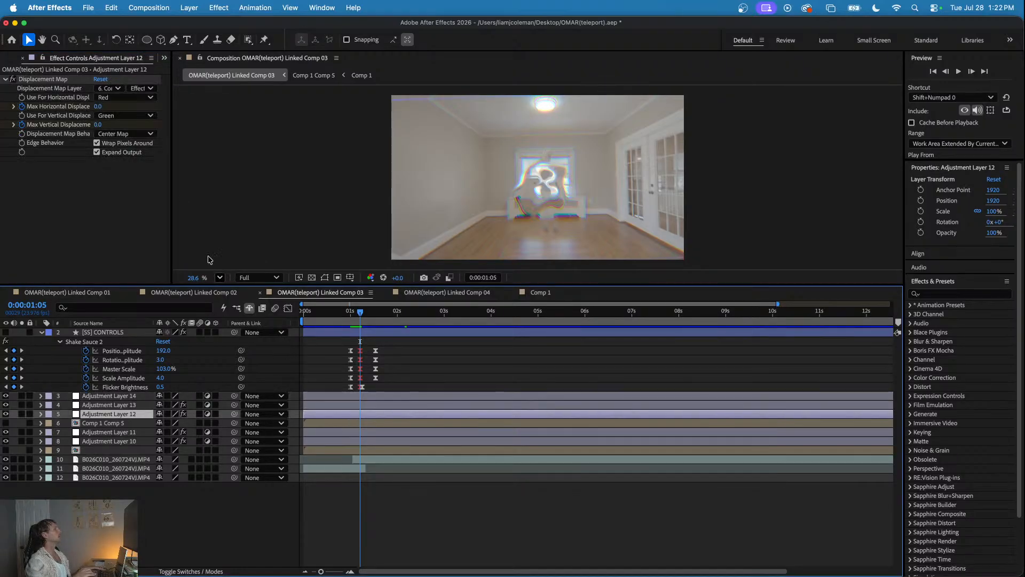
{"action": "left_click", "coordinate": [37, 80]}
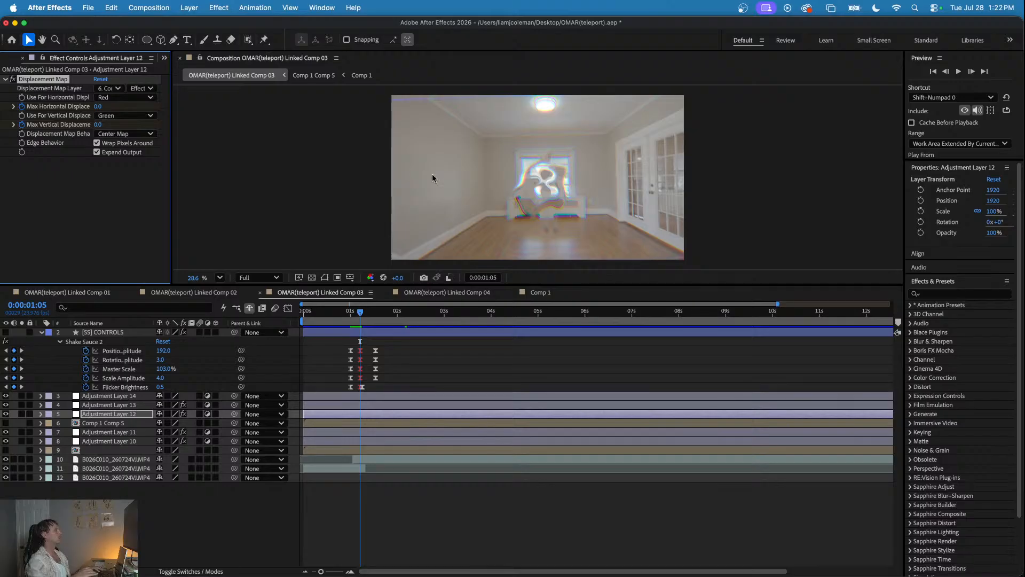
{"action": "left_click", "coordinate": [447, 292]}
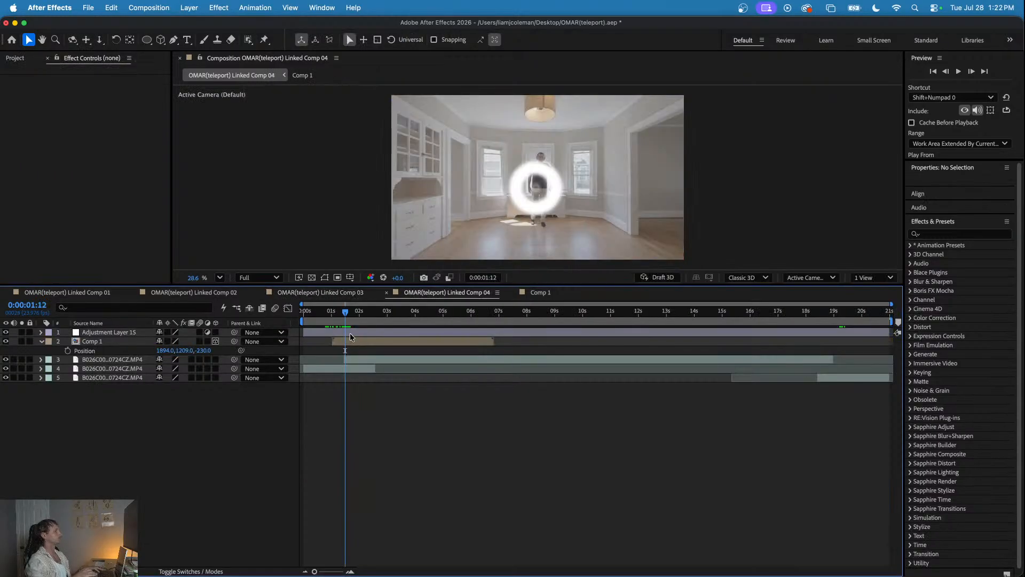
{"action": "key", "text": "super+v"}
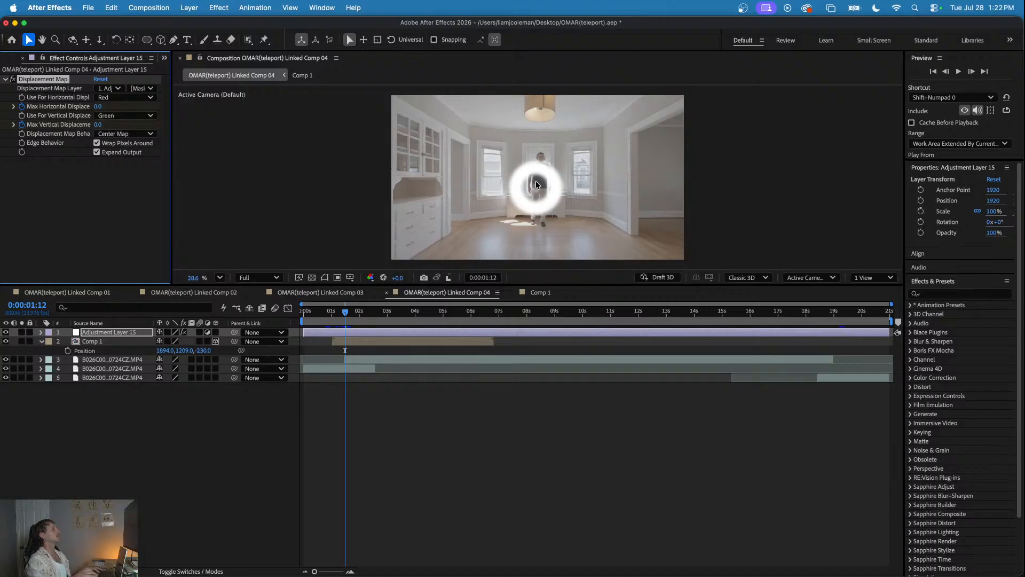
- Set the Displacement Map layer to Comp 1 and hide the Comp 1 layer
{"action": "left_click", "coordinate": [113, 88]}
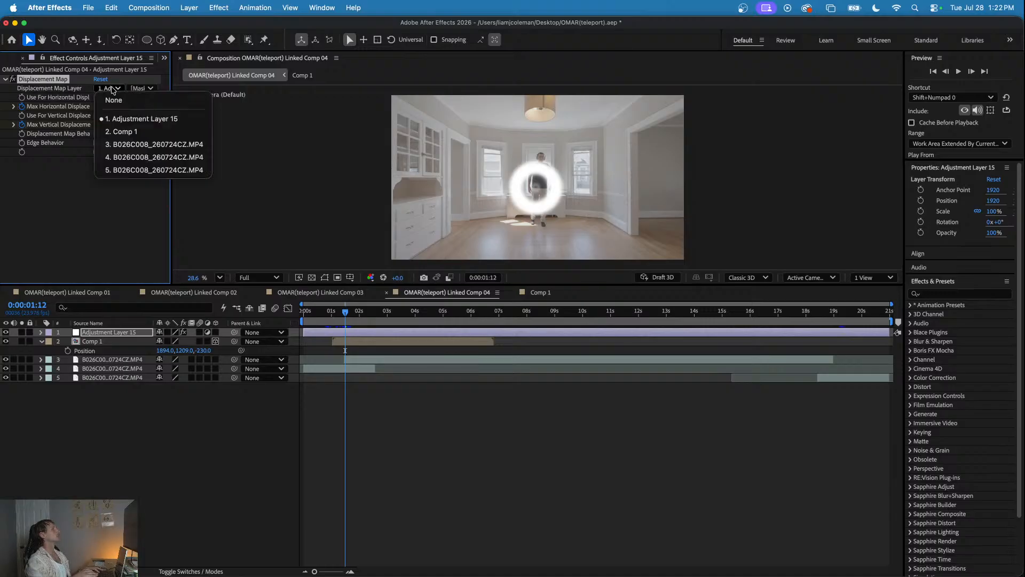
{"action": "left_click", "coordinate": [129, 133]}
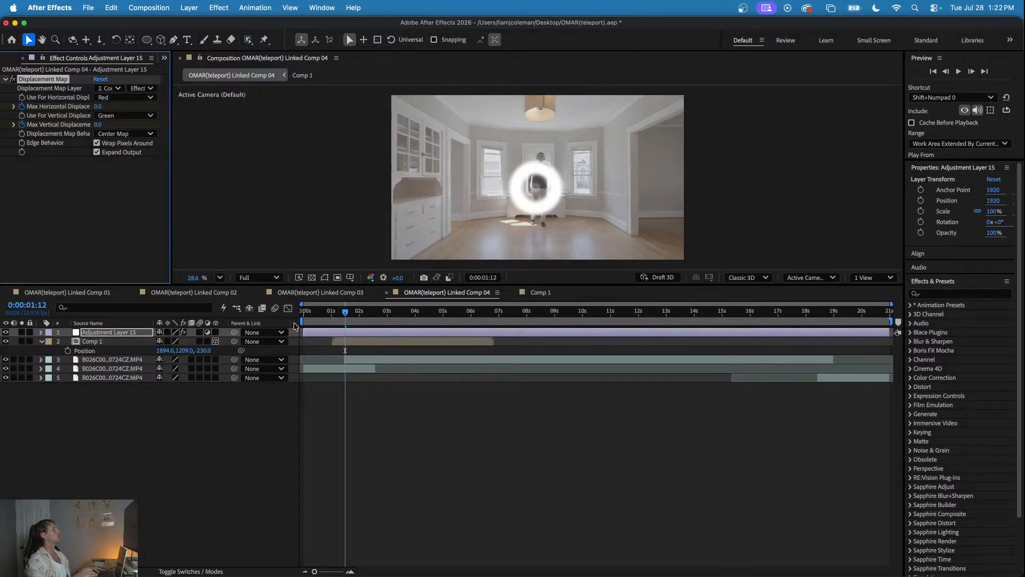
{"action": "left_click_drag", "start_coordinate": [350, 314], "coordinate": [344, 346]}
{"action": "left_click", "coordinate": [6, 342]}
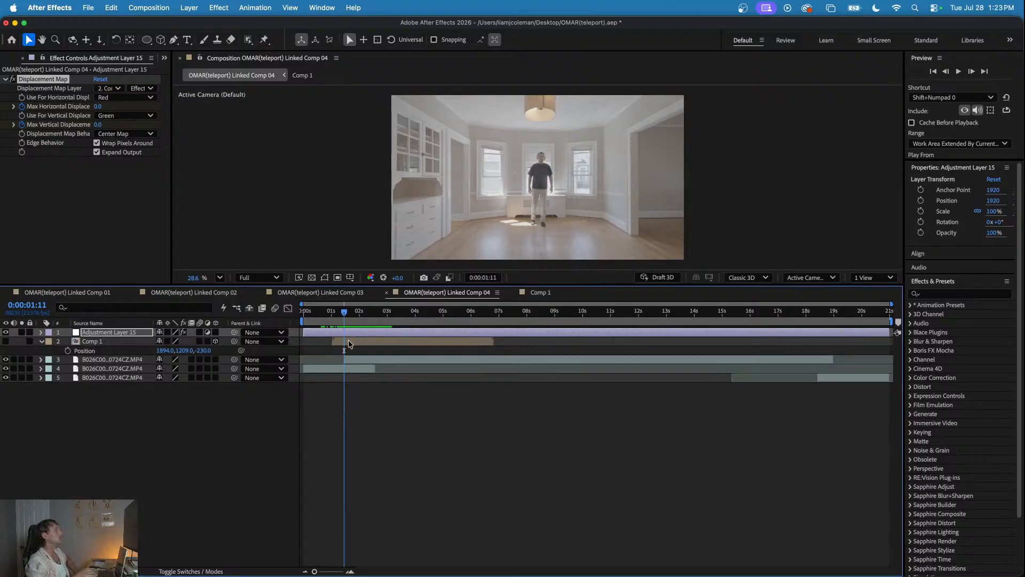
- Pre-compose the Comp 1 layer as Comp 1 Comp 6, moving all attributes into the new composition
{"action": "left_click", "coordinate": [344, 342]}
{"action": "left_click", "coordinate": [345, 333]}
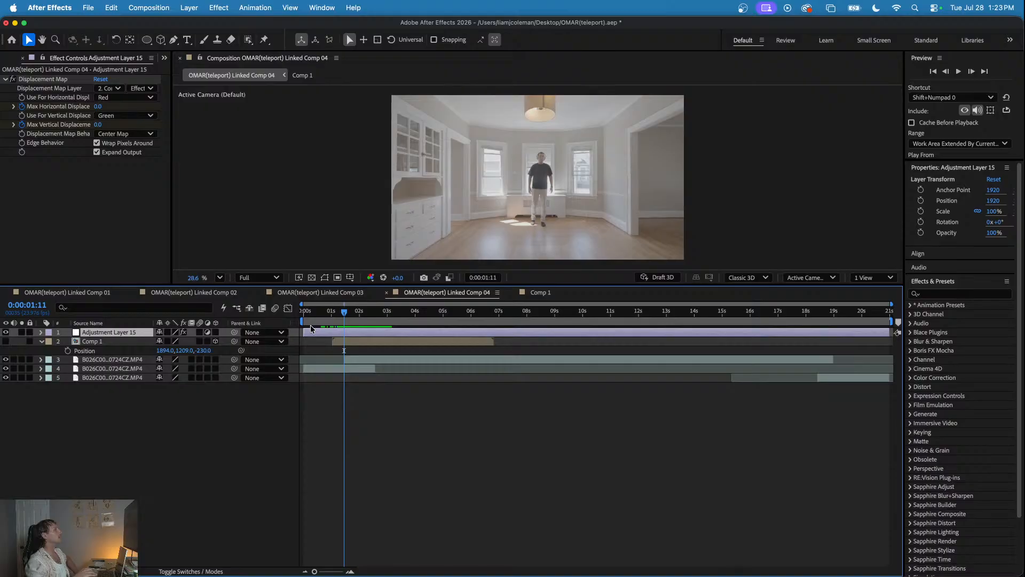
{"action": "right_click", "coordinate": [350, 342]}
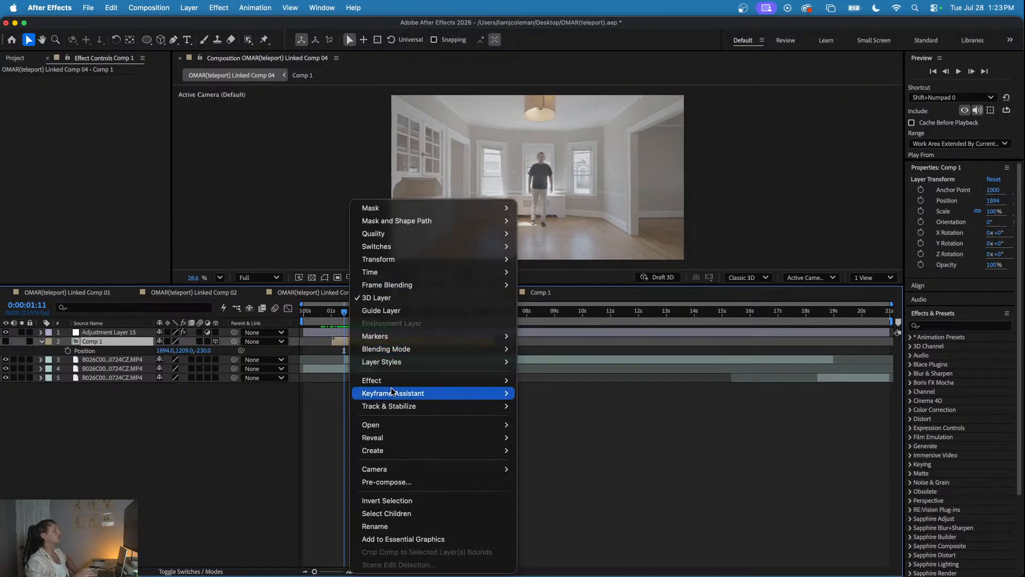
{"action": "left_click", "coordinate": [402, 482]}
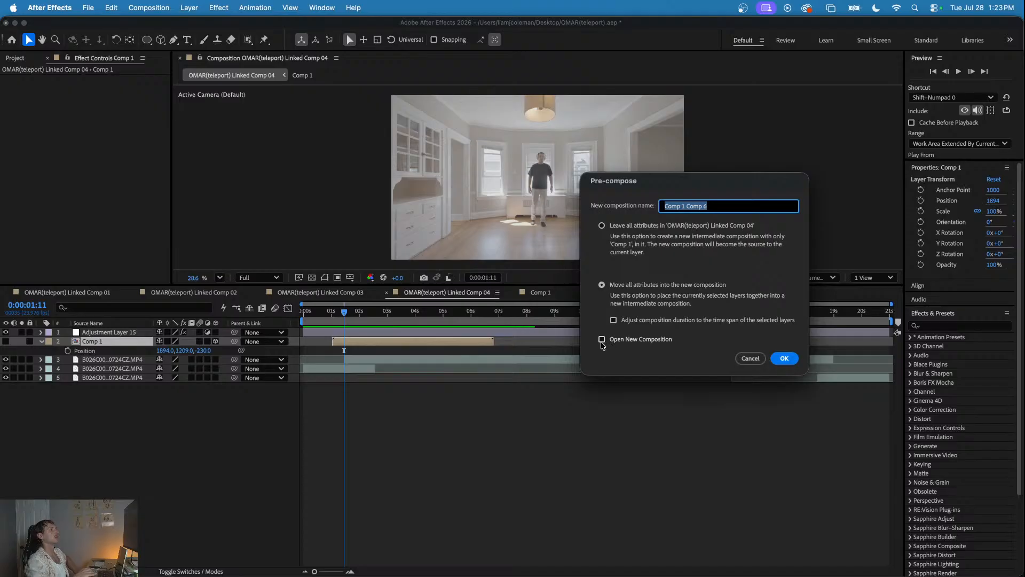
{"action": "left_click", "coordinate": [782, 358]}
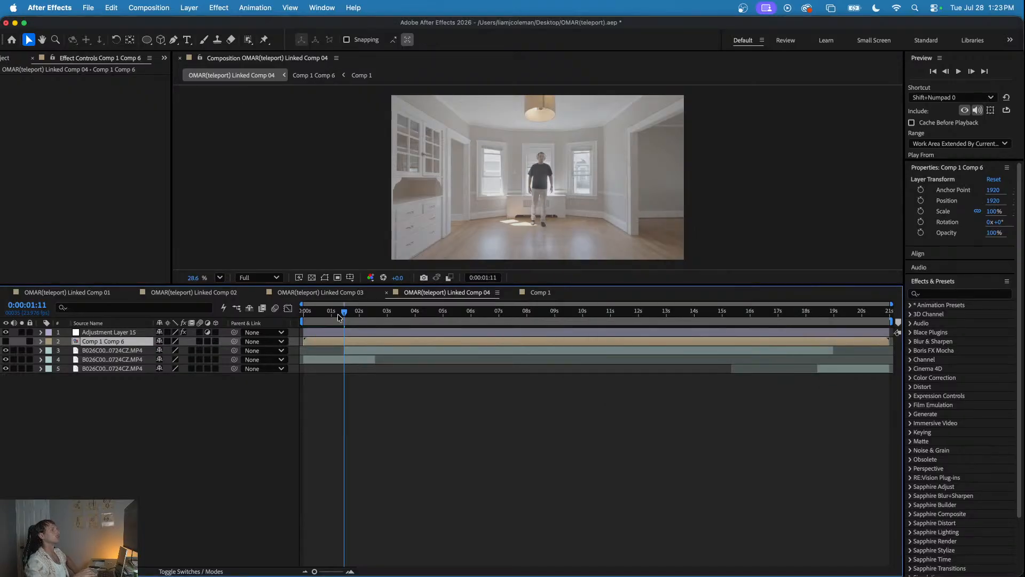
- Check the distortion at 0:00:01:21, open Comp 1 Comp 6 and apply Turbulent Displace to its Comp 1 layer
{"action": "mouse_move", "coordinate": [341, 314]}
{"action": "left_mouse_down"}
{"action": "mouse_move", "coordinate": [377, 318]}
{"action": "mouse_move", "coordinate": [357, 321]}
{"action": "left_mouse_up"}
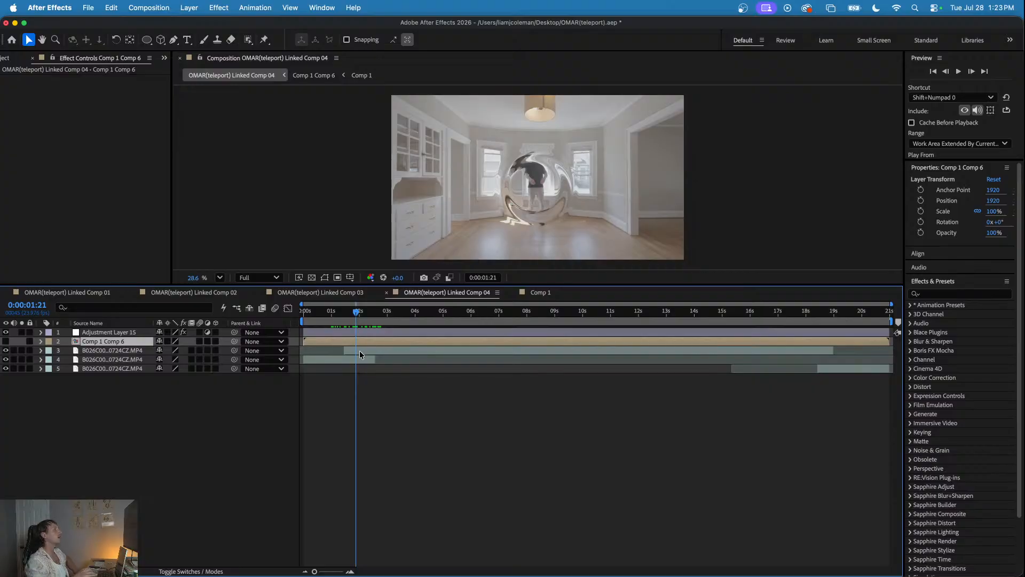
{"action": "double_click", "coordinate": [362, 340]}
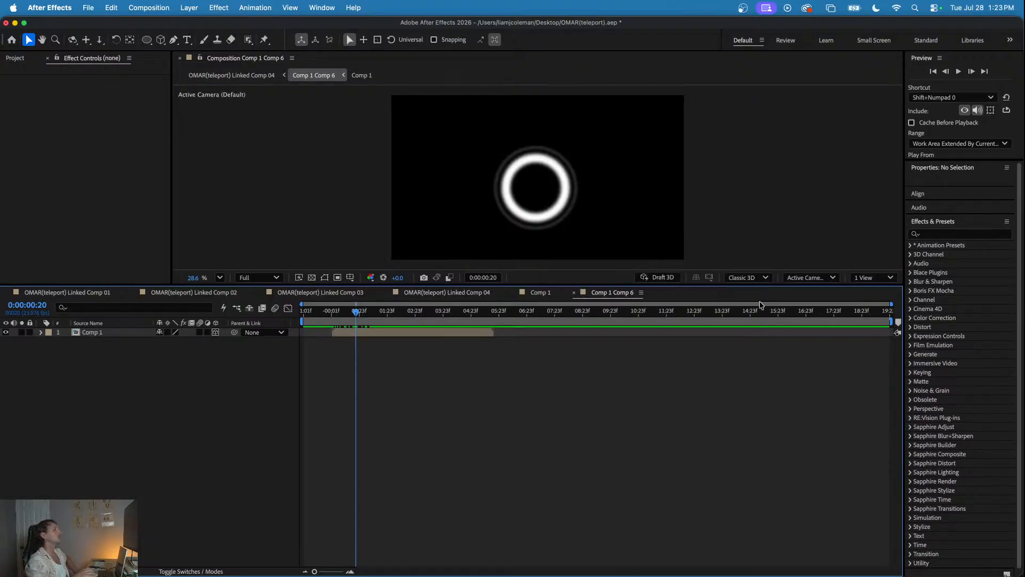
{"action": "left_click", "coordinate": [957, 233]}
{"action": "type", "text": "tu"}
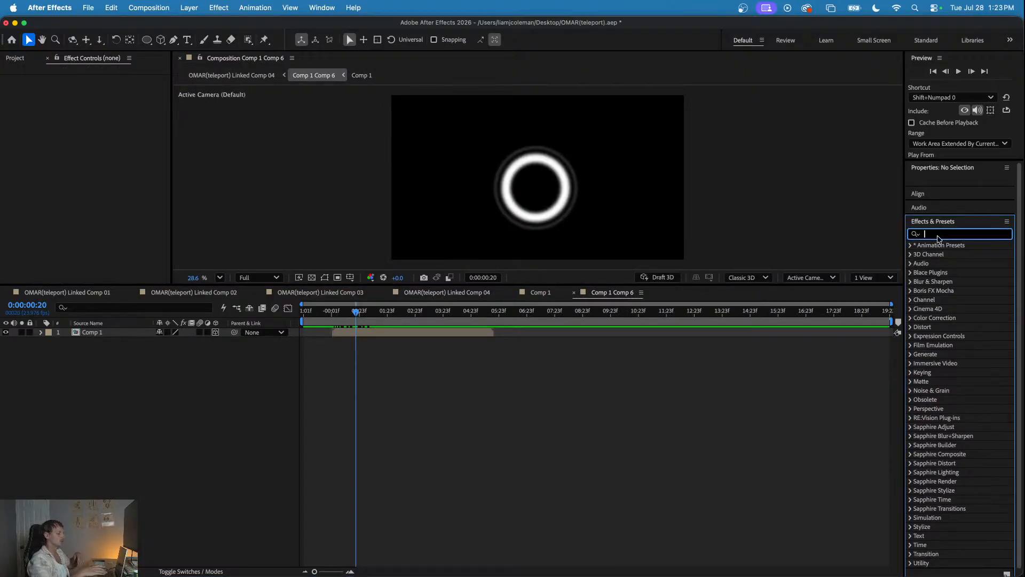
{"action": "type", "text": "rbulent"}
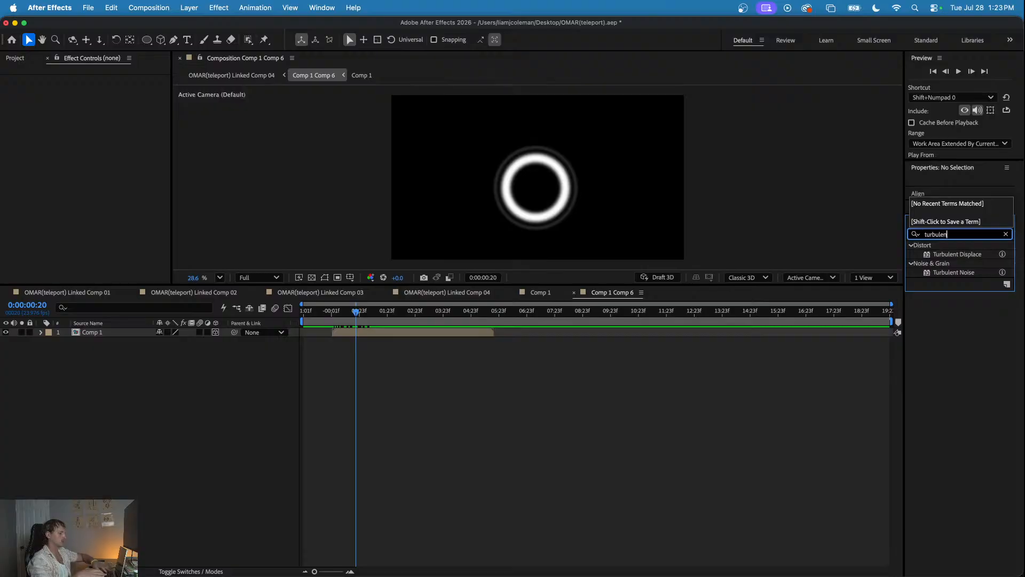
{"action": "left_click", "coordinate": [963, 255]}
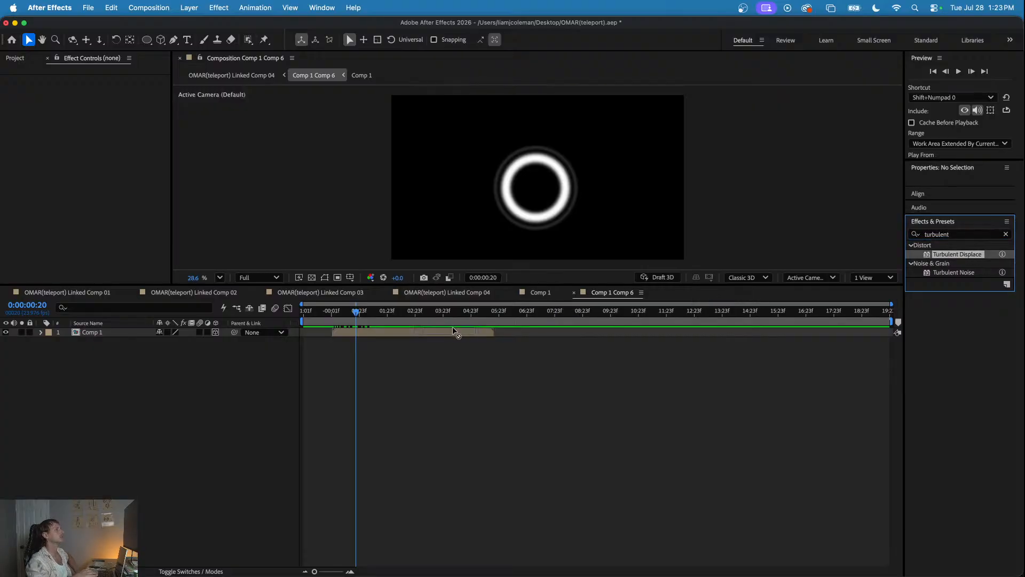
{"action": "left_click_drag", "start_coordinate": [455, 330], "coordinate": [447, 333]}
- Keyframe Turbulent Displace on Comp 1 at 0:00:00:15 with an amount of 154 and a size of 76
{"action": "mouse_move", "coordinate": [357, 312]}
{"action": "left_mouse_down"}
{"action": "mouse_move", "coordinate": [329, 311]}
{"action": "mouse_move", "coordinate": [350, 314]}
{"action": "left_mouse_up"}
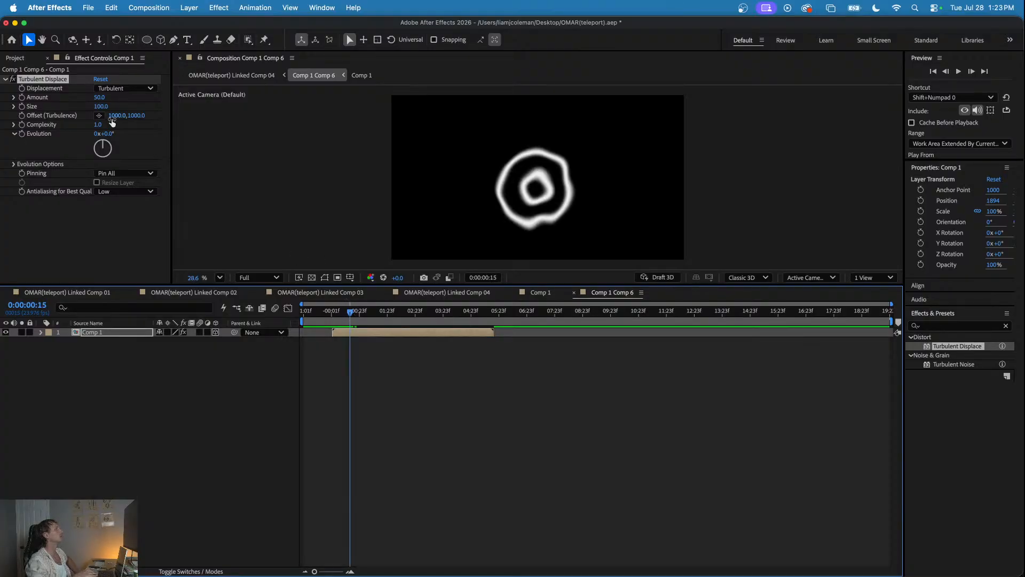
{"action": "left_click", "coordinate": [23, 98]}
{"action": "mouse_move", "coordinate": [99, 97]}
{"action": "left_mouse_down"}
{"action": "mouse_move", "coordinate": [160, 103]}
{"action": "mouse_move", "coordinate": [90, 106]}
{"action": "left_mouse_up"}
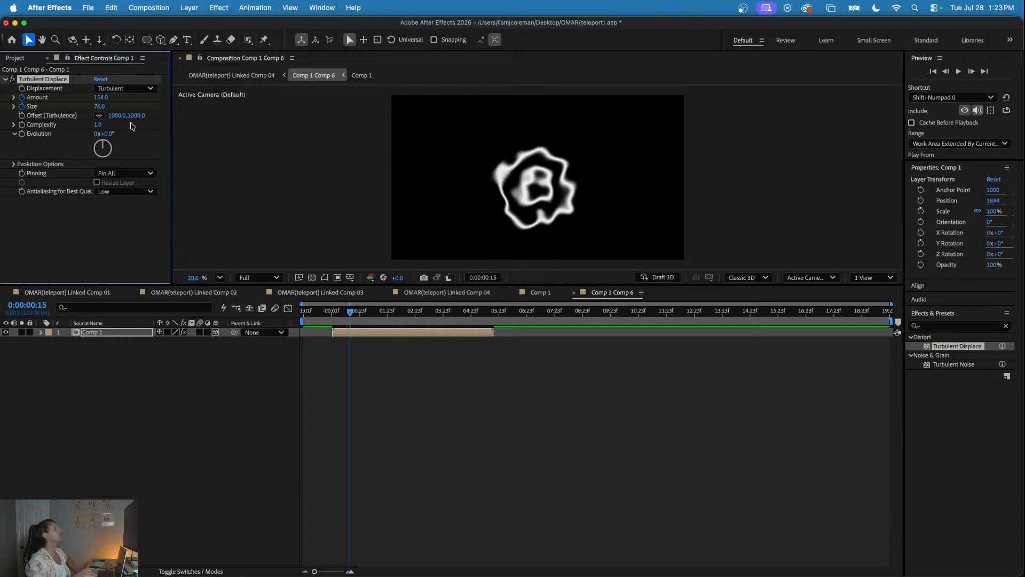
- Keyframe Turbulent Displace near the ring's start and at 0:00:01:03, using amount 35 and size 226 at the later time
{"action": "left_click_drag", "start_coordinate": [351, 313], "coordinate": [334, 312]}
{"action": "left_click_drag", "start_coordinate": [99, 98], "coordinate": [140, 108]}
{"action": "left_click_drag", "start_coordinate": [338, 312], "coordinate": [363, 318]}
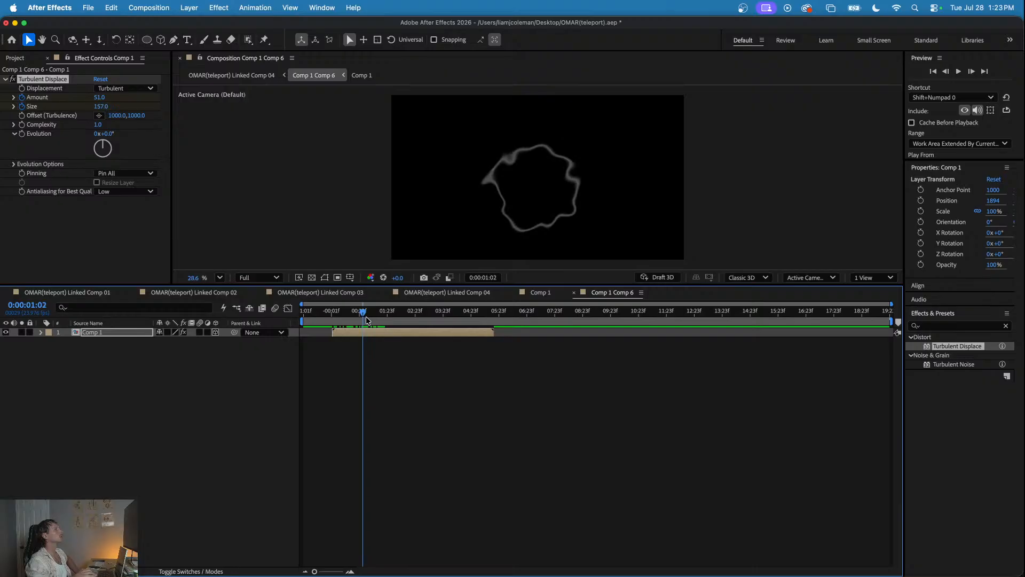
{"action": "left_click_drag", "start_coordinate": [100, 107], "coordinate": [207, 113]}
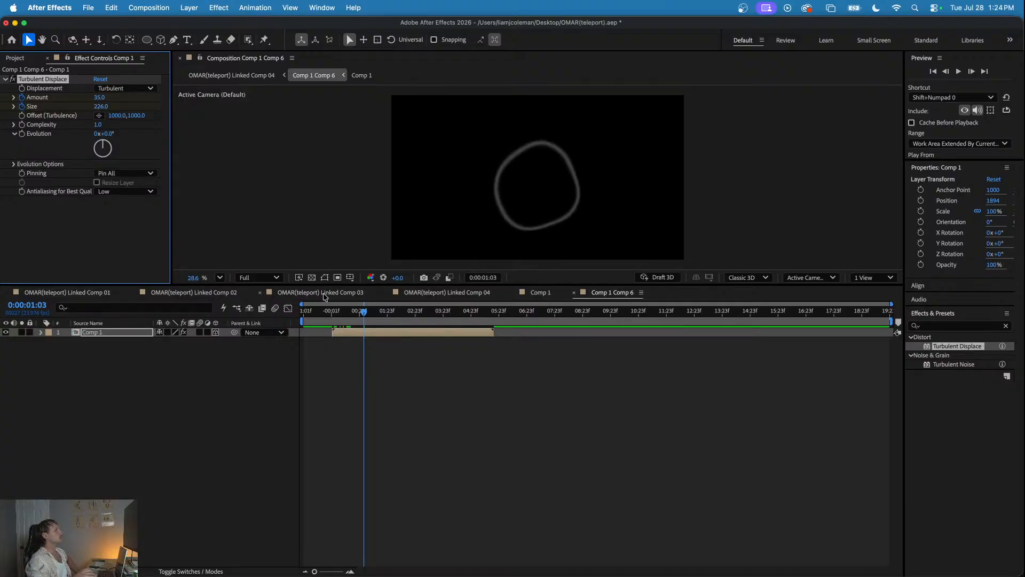
- Play the warped ring over the man's appearance in Linked Comp 04, stopping at 0:00:01:11
{"action": "left_click", "coordinate": [447, 293]}
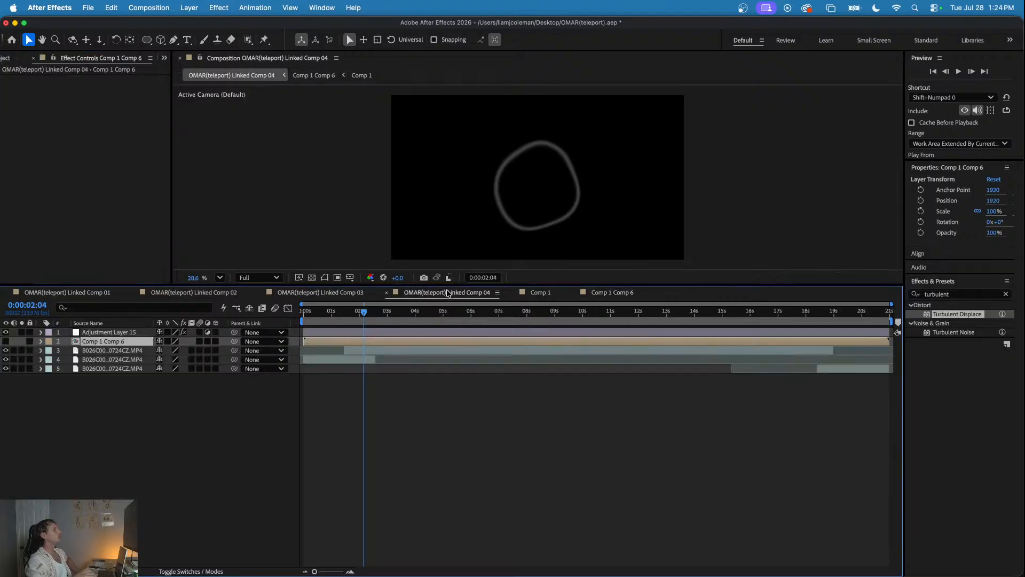
{"action": "left_click_drag", "start_coordinate": [373, 317], "coordinate": [338, 319]}
{"action": "key", "text": "space"}
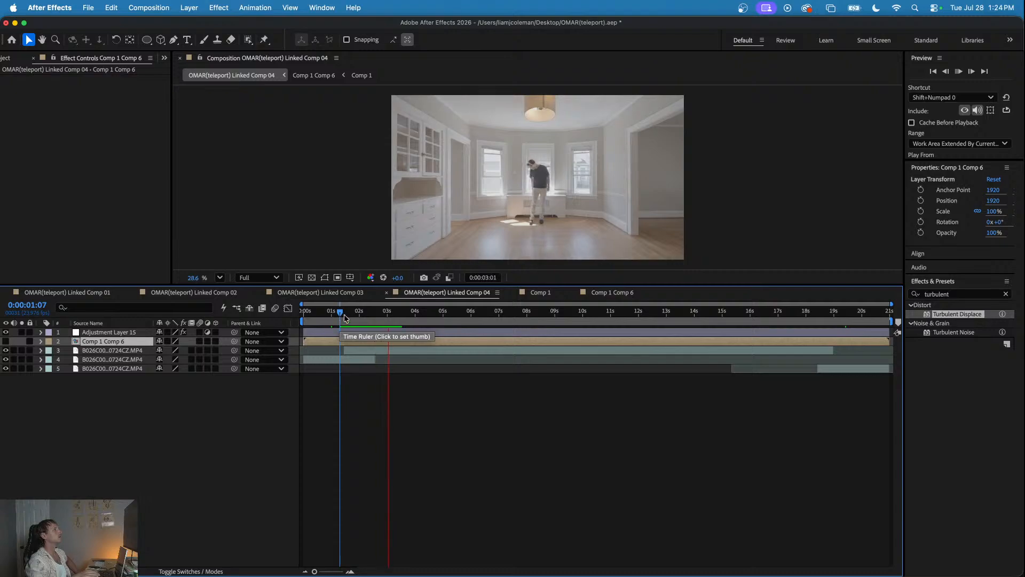
{"action": "left_click", "coordinate": [336, 312]}
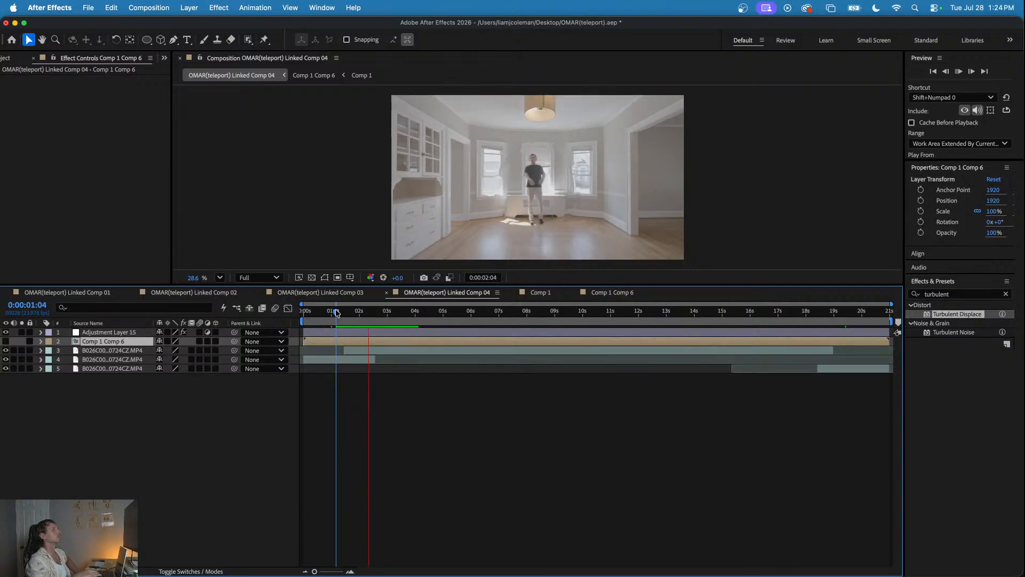
{"action": "left_click", "coordinate": [342, 312]}
{"action": "left_click", "coordinate": [345, 312]}
{"action": "left_click_drag", "start_coordinate": [345, 312], "coordinate": [344, 313]}
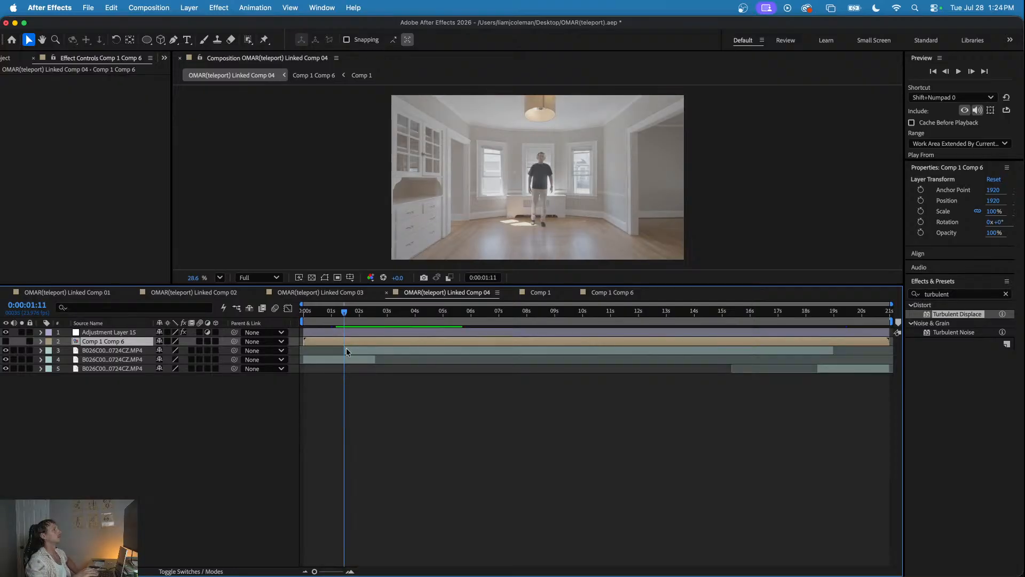
- Fade in the layer 3 B026C008 clip with opacity keyframes of 0% at 0:00:01:11 and 100% at 0:00:01:16
{"action": "left_click", "coordinate": [350, 350]}
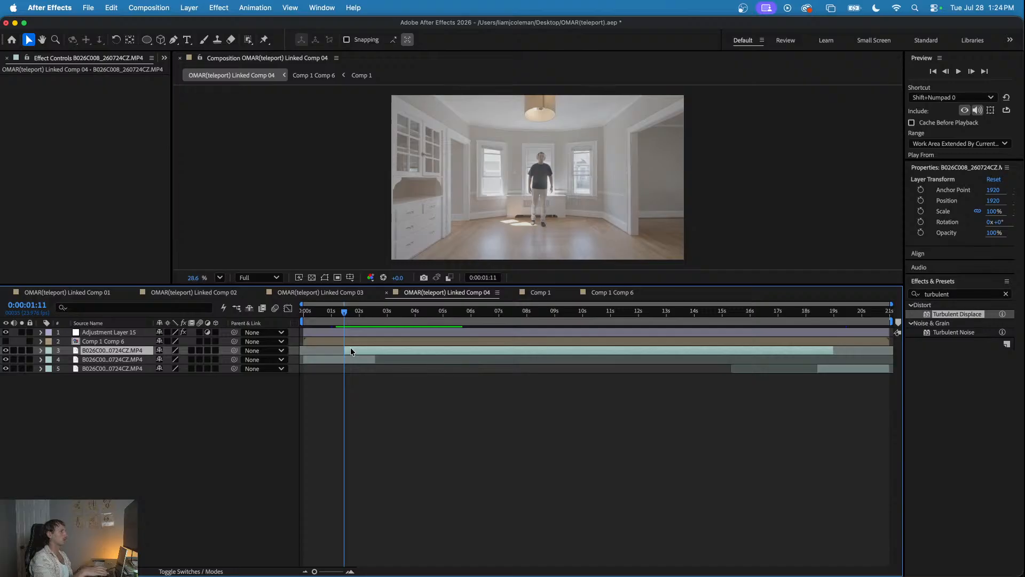
{"action": "key", "text": "t"}
{"action": "key", "text": "space"}
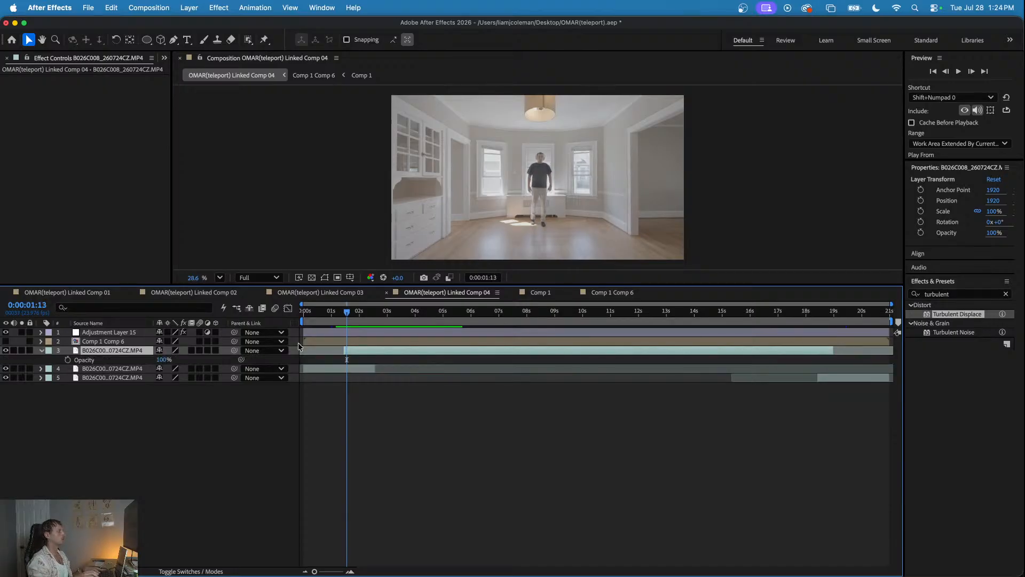
{"action": "left_click", "coordinate": [69, 361]}
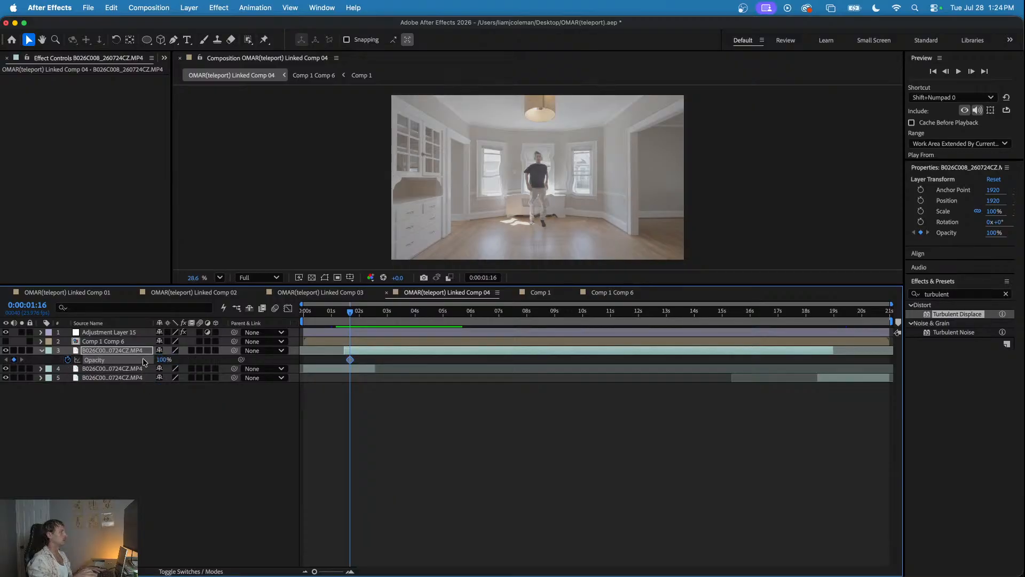
{"action": "key", "text": "super+Left"}
{"action": "key", "text": "super+Left"}
{"action": "key", "text": "super+Left"}
{"action": "key", "text": "super+Left"}
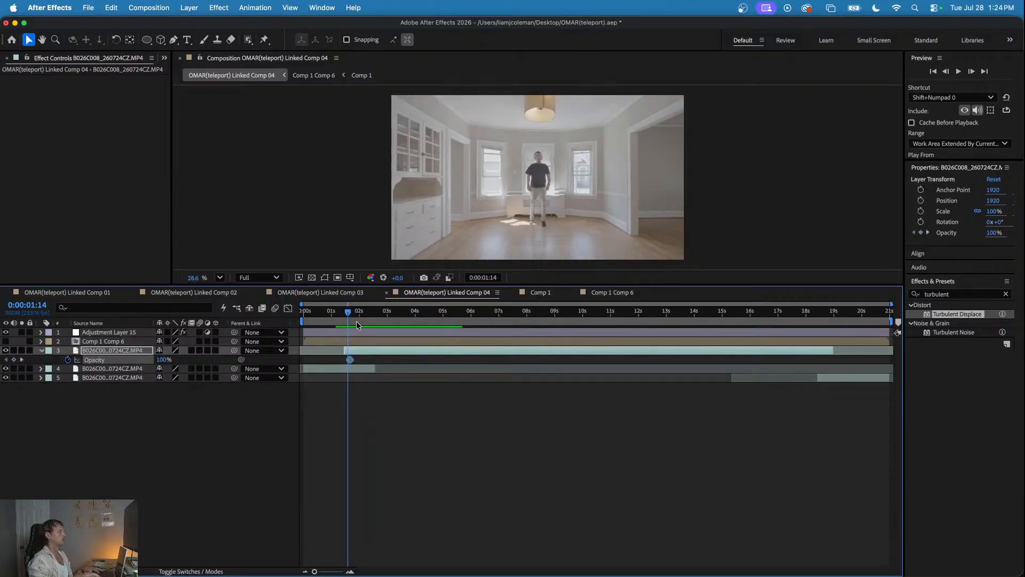
{"action": "key", "text": "super+Left"}
{"action": "left_click", "coordinate": [165, 360]}
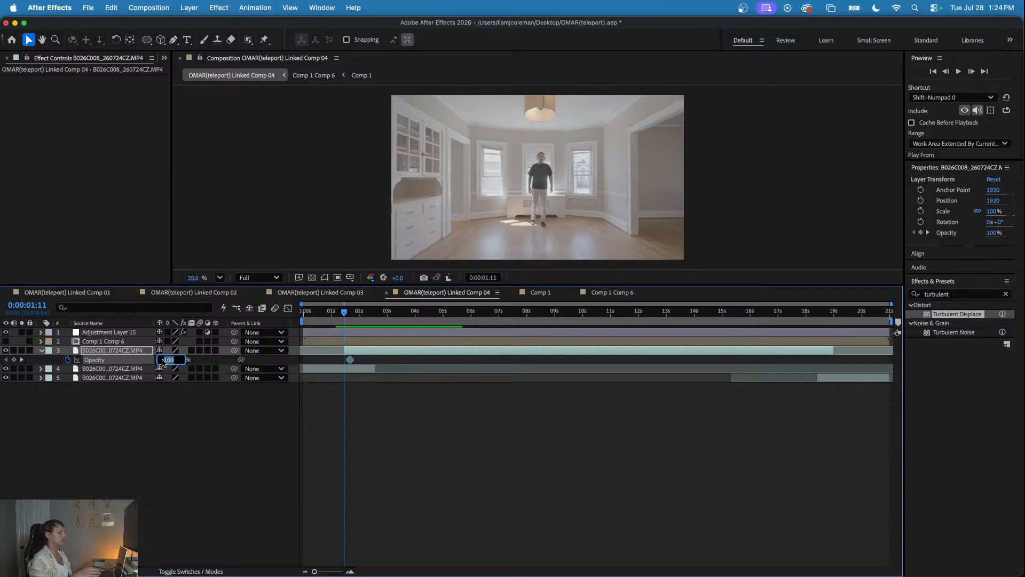
{"action": "type", "text": "0"}
{"action": "key", "text": "Return"}
- Play the man's fade-in from about 0:00:01:04
{"action": "left_click", "coordinate": [337, 311]}
{"action": "key", "text": "space"}
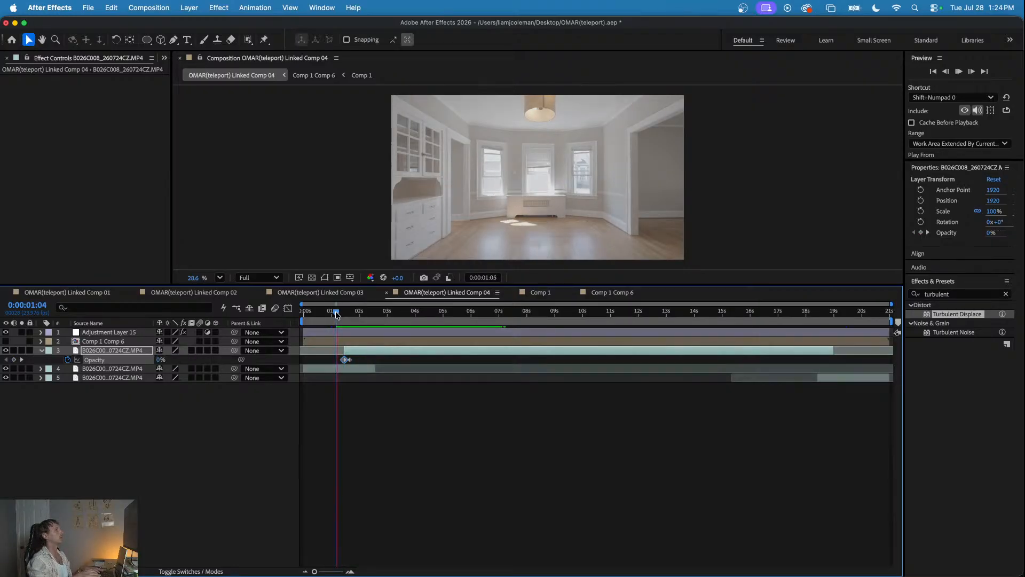
{"action": "left_click", "coordinate": [336, 312]}
{"action": "key", "text": "space"}
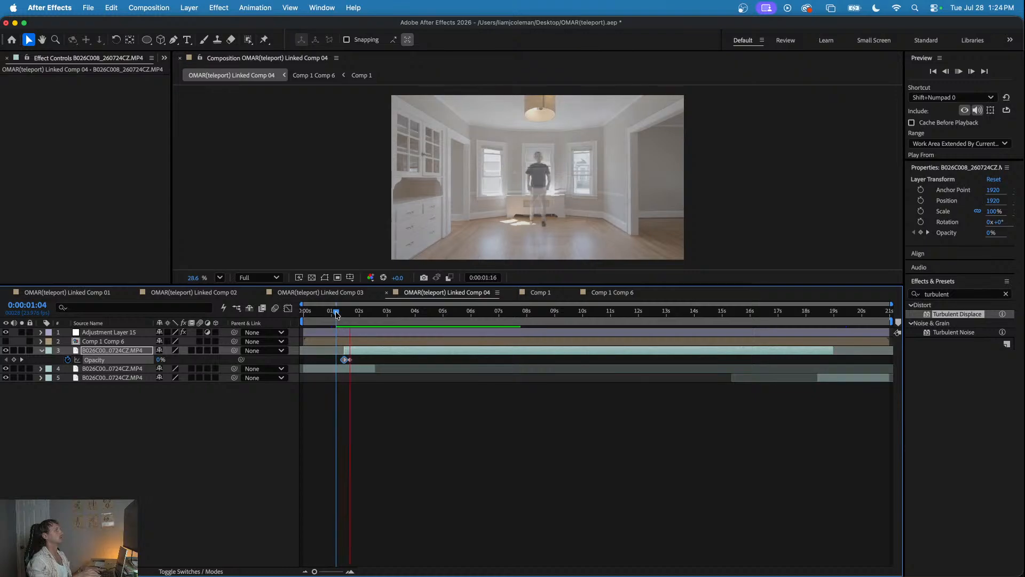
- Shift Adjustment Layer 15 and Comp 1 Comp 6 together slightly earlier in the timeline
{"action": "left_click", "coordinate": [343, 334]}
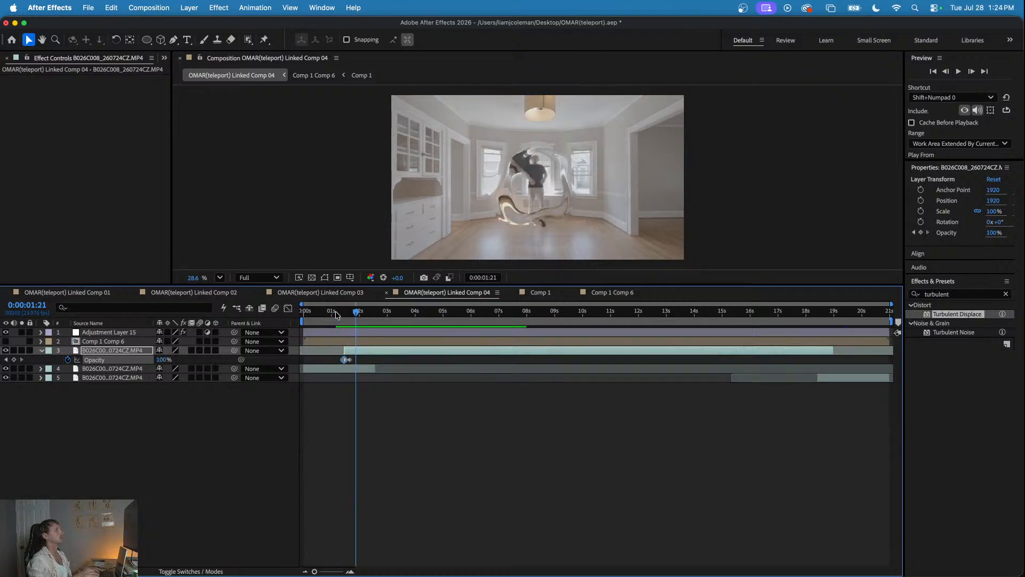
{"action": "left_click", "coordinate": [342, 341], "text": "shift"}
{"action": "left_click_drag", "start_coordinate": [342, 342], "coordinate": [293, 314]}
- Play and scrub the retimed ring distortion, stopping at 0:00:01:11, and deselect the layers
{"action": "left_click", "coordinate": [336, 312]}
{"action": "key", "text": "space"}
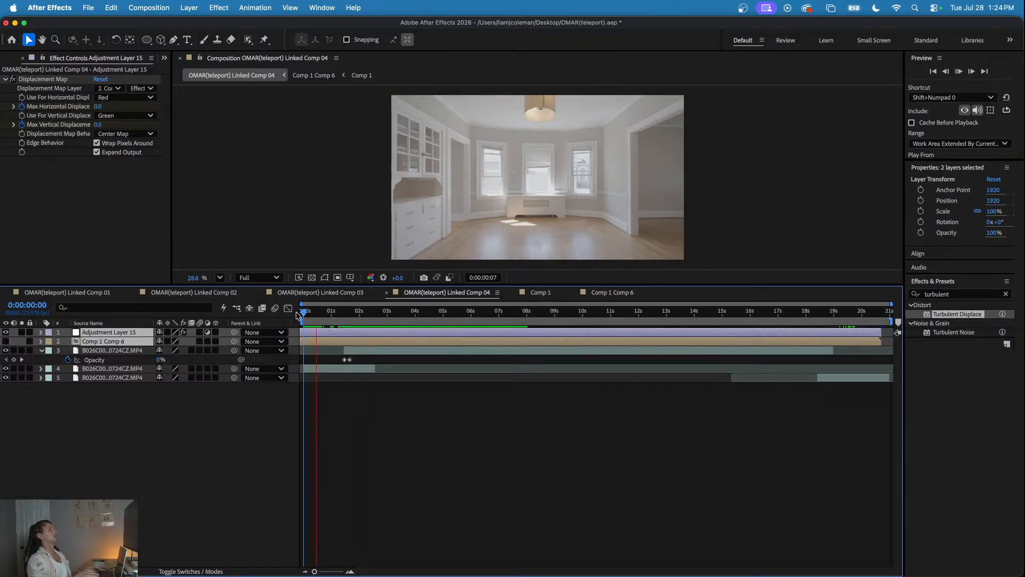
{"action": "left_click_drag", "start_coordinate": [303, 312], "coordinate": [345, 314]}
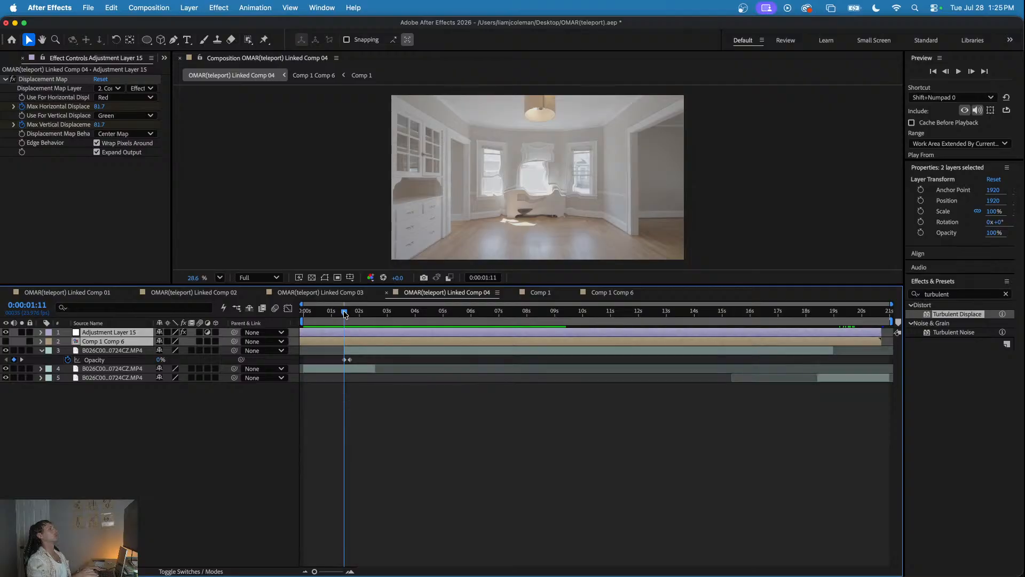
{"action": "left_click", "coordinate": [212, 427]}
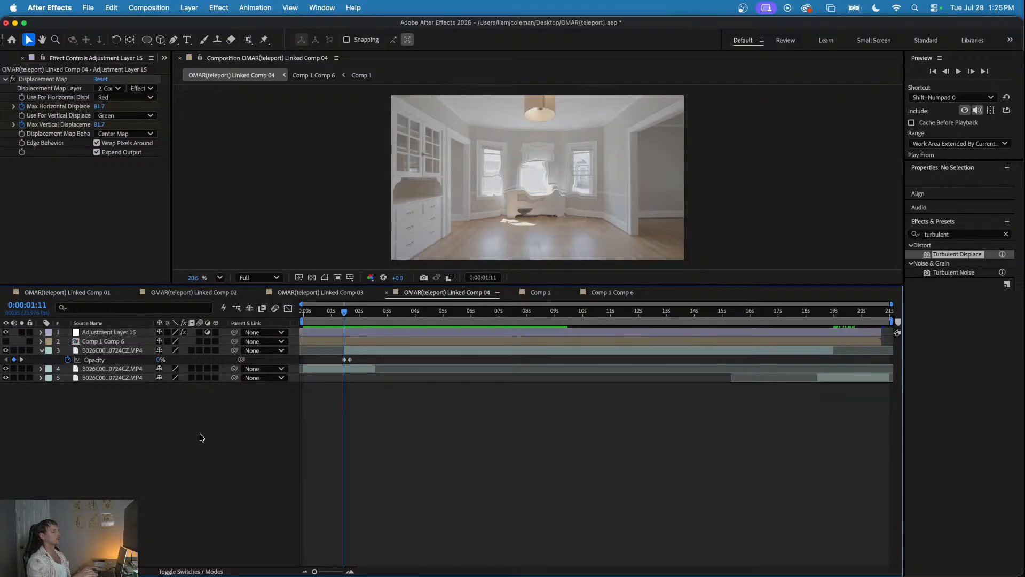
- Add a new adjustment layer to the top of Linked Comp 04
{"action": "right_click", "coordinate": [152, 419]}
{"action": "mouse_move", "coordinate": [185, 432]}
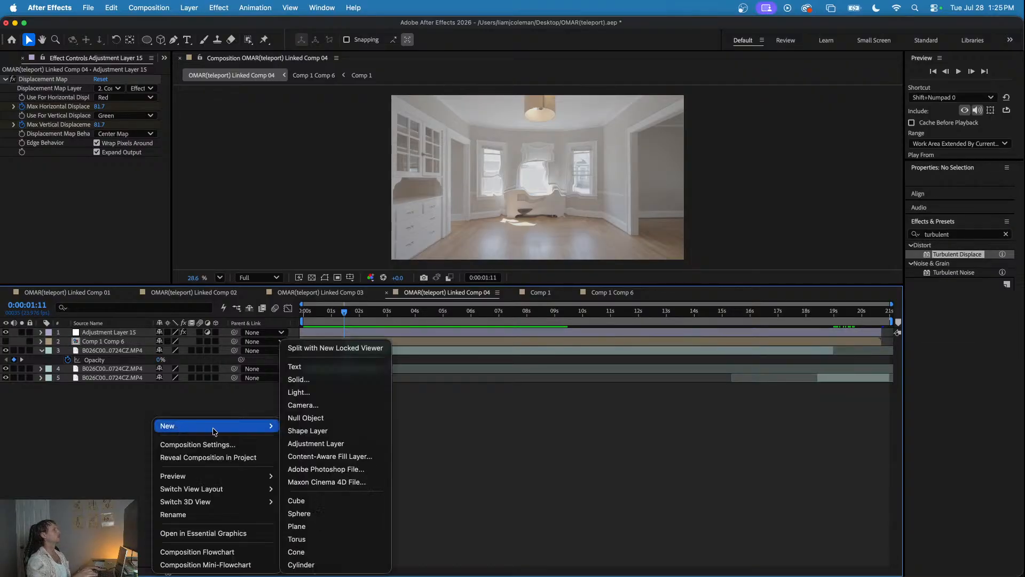
{"action": "left_click", "coordinate": [319, 443]}
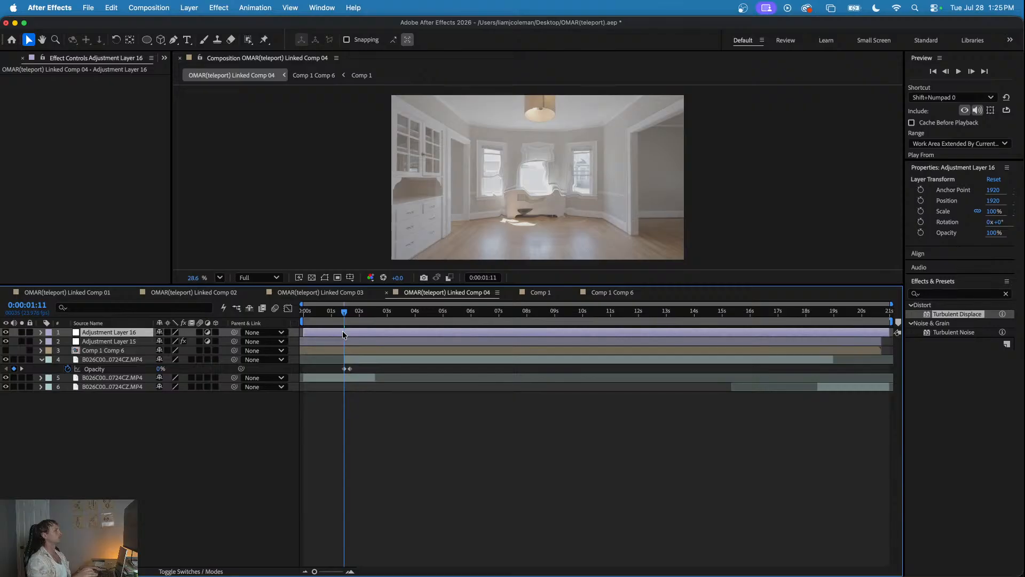
- Apply VR Chromatic Aberrations to Adjustment Layer 16 and keyframe its red, green and blue aberration and falloff distance at 0:00:01:11
{"action": "left_click", "coordinate": [941, 293]}
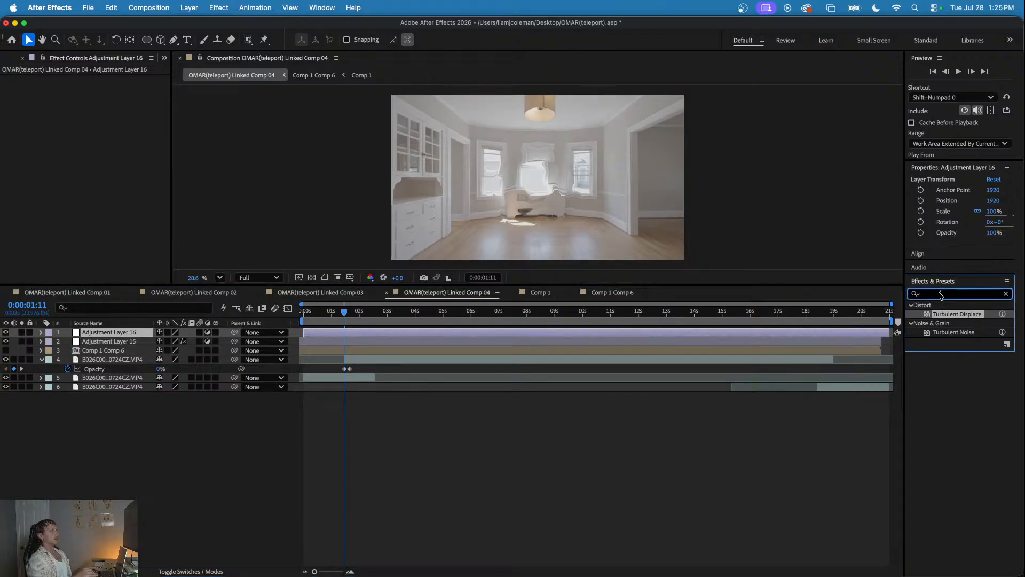
{"action": "type", "text": "turbulent"}
{"action": "key", "text": "Left"}
{"action": "key", "text": "Left"}
{"action": "key", "text": "Left"}
{"action": "type", "text": "chromatic"}
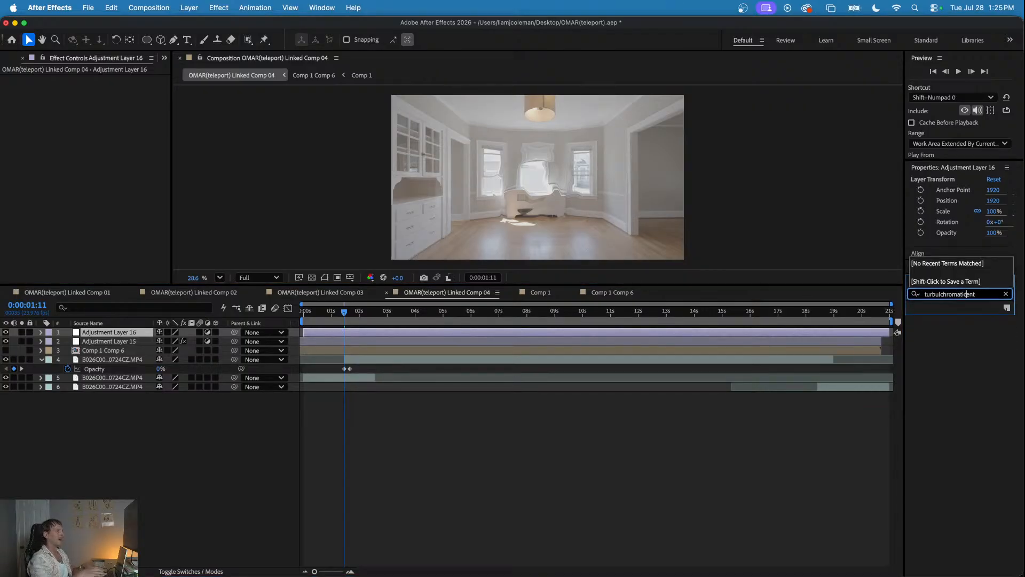
{"action": "key", "text": "super+a"}
{"action": "type", "text": "c"}
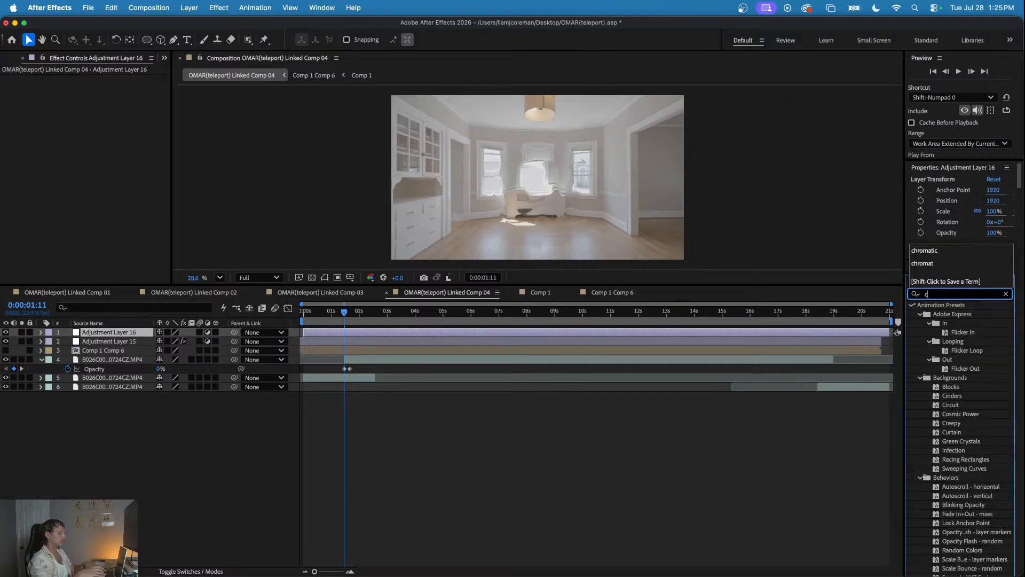
{"action": "type", "text": "hromatic"}
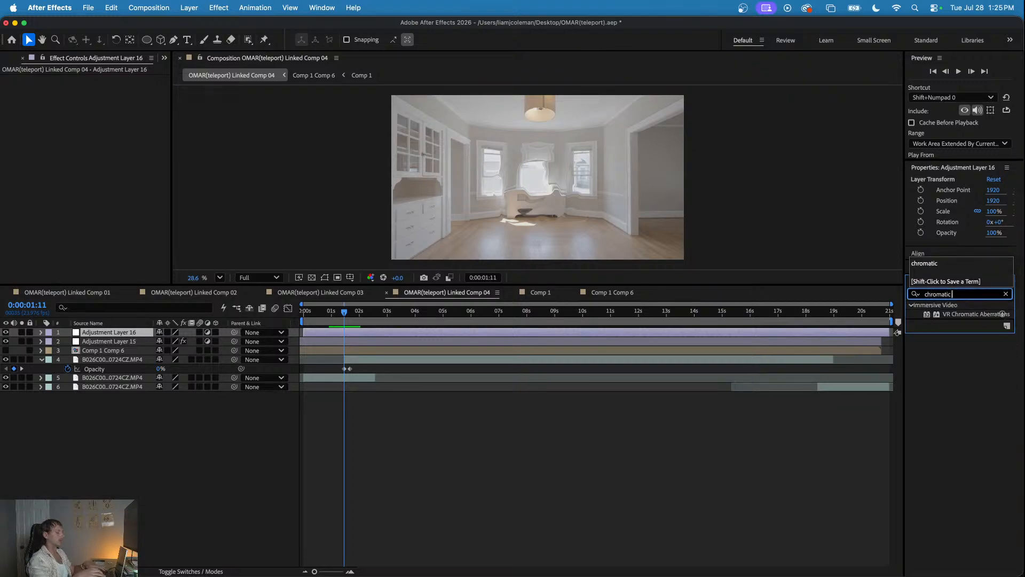
{"action": "left_click_drag", "start_coordinate": [986, 319], "coordinate": [432, 325]}
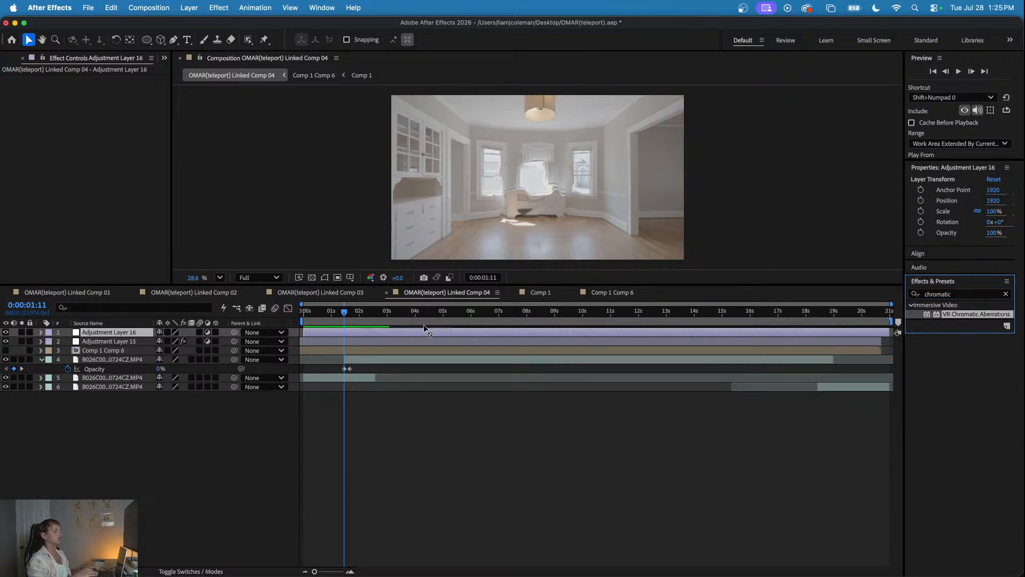
{"action": "left_click_drag", "start_coordinate": [265, 324], "coordinate": [354, 332]}
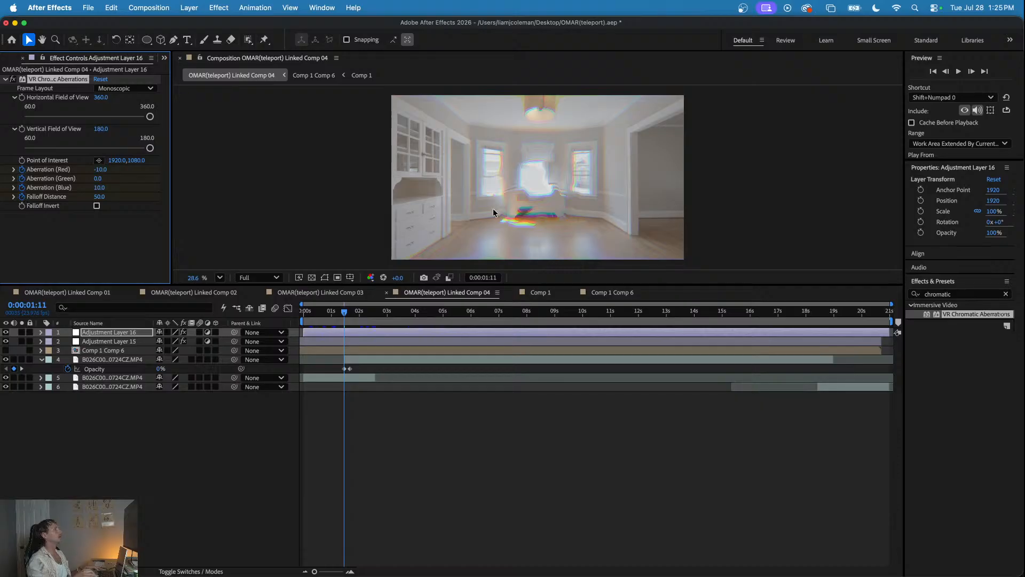
{"action": "key", "text": "u"}
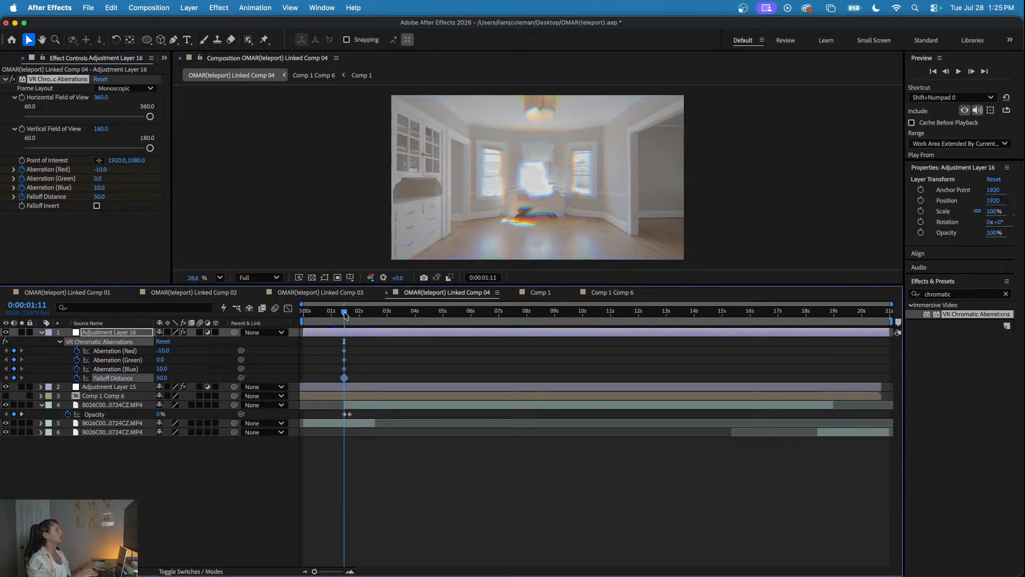
- Keyframe the red aberration, blue aberration and falloff distance to 0 at 0:00:01:19
{"action": "left_click", "coordinate": [352, 319]}
{"action": "left_click_drag", "start_coordinate": [353, 319], "coordinate": [355, 320]}
{"action": "left_click", "coordinate": [100, 169]}
{"action": "type", "text": "0"}
{"action": "key", "text": "Return"}
{"action": "left_click", "coordinate": [99, 188]}
{"action": "type", "text": "0"}
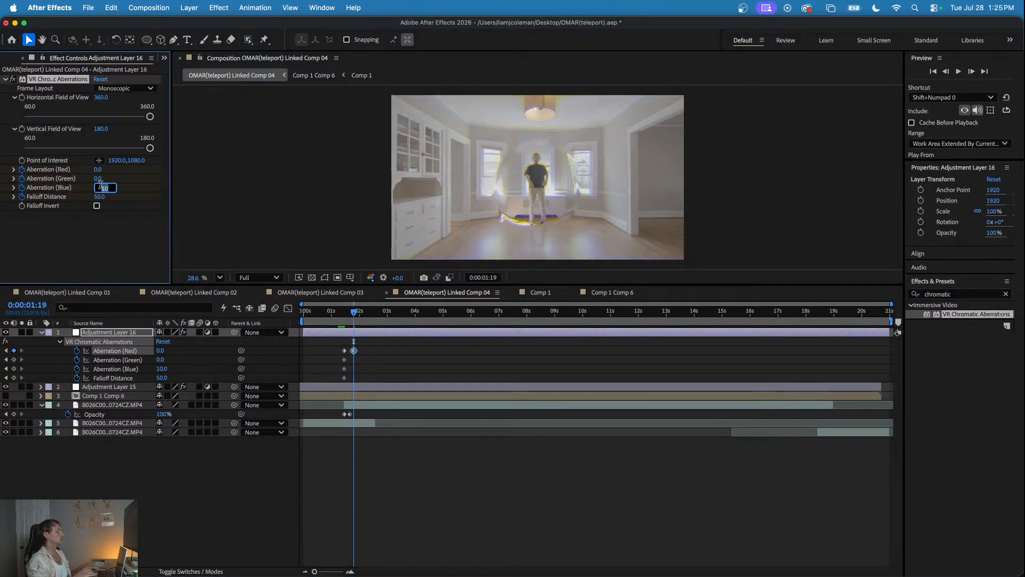
{"action": "key", "text": "Return"}
{"action": "left_click", "coordinate": [99, 196]}
{"action": "type", "text": "0"}
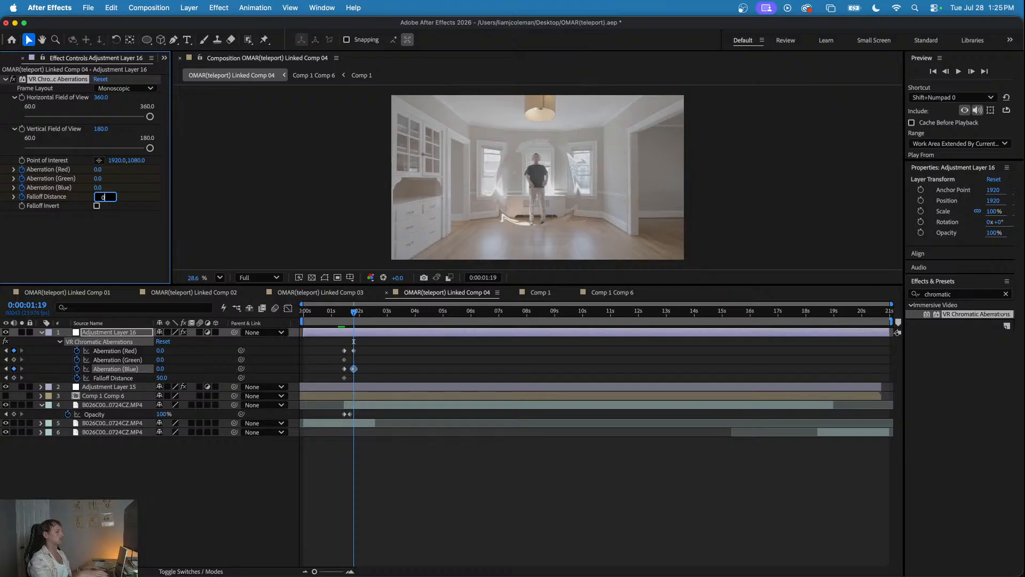
{"action": "key", "text": "Return"}
- Keyframe the red aberration, blue aberration and falloff distance to 0 at 0:00:01:04
{"action": "left_click_drag", "start_coordinate": [357, 314], "coordinate": [335, 314]}
{"action": "left_click", "coordinate": [98, 170]}
{"action": "type", "text": "0"}
{"action": "key", "text": "Return"}
{"action": "left_click", "coordinate": [99, 187]}
{"action": "type", "text": "0"}
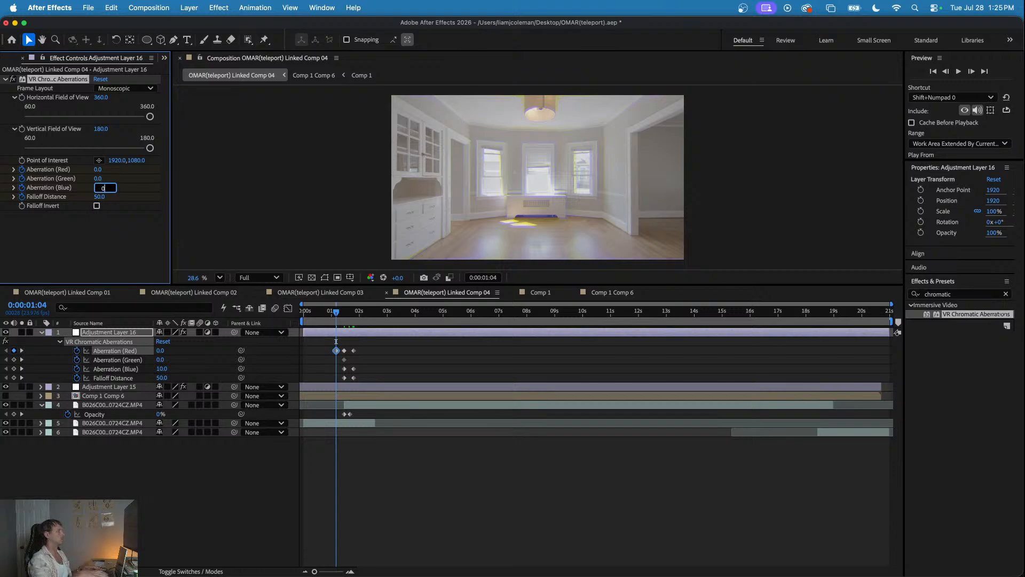
{"action": "key", "text": "Return"}
{"action": "left_click", "coordinate": [100, 196]}
{"action": "type", "text": "0"}
{"action": "key", "text": "Return"}
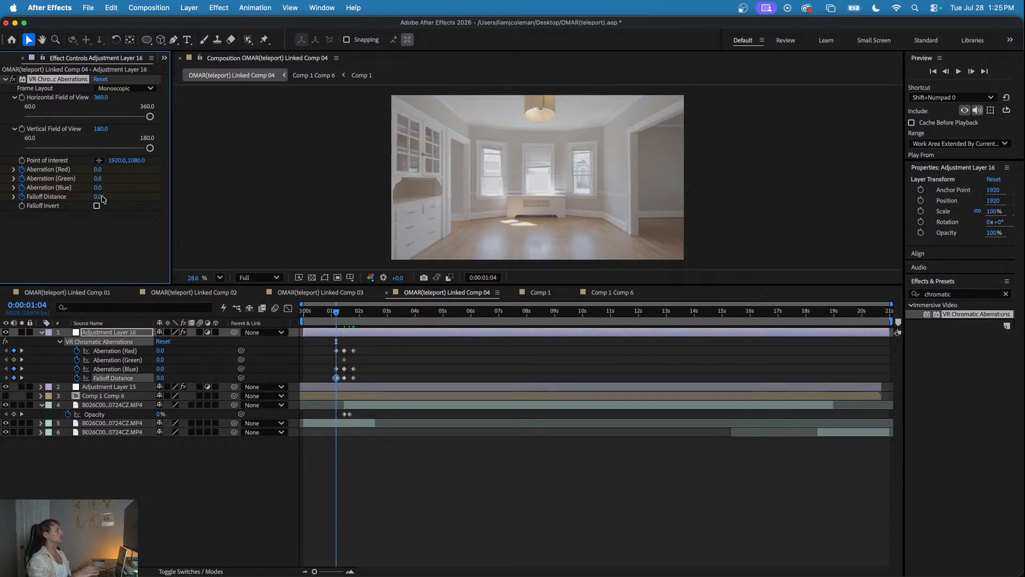
- Play the chromatic aberration from the start of the composition, then hide Adjustment Layer 16 at 0:00:01:13
{"action": "left_click", "coordinate": [331, 312]}
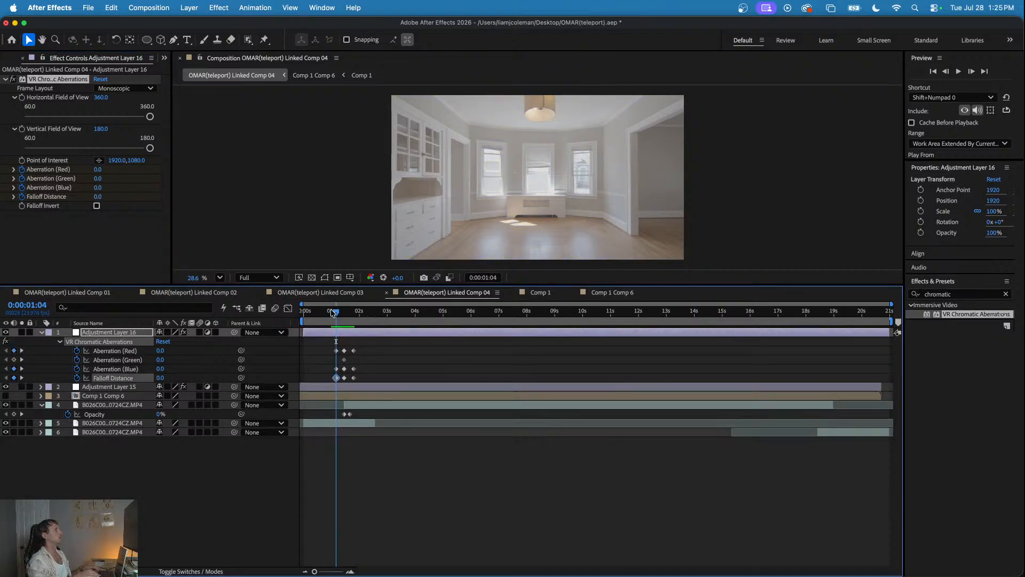
{"action": "left_click_drag", "start_coordinate": [332, 312], "coordinate": [275, 309]}
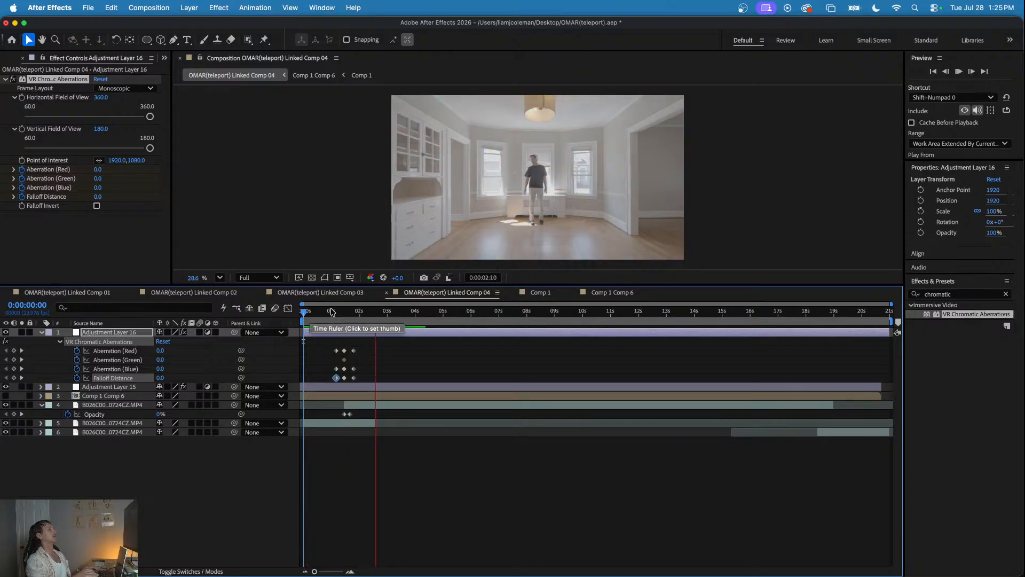
{"action": "left_click", "coordinate": [346, 312]}
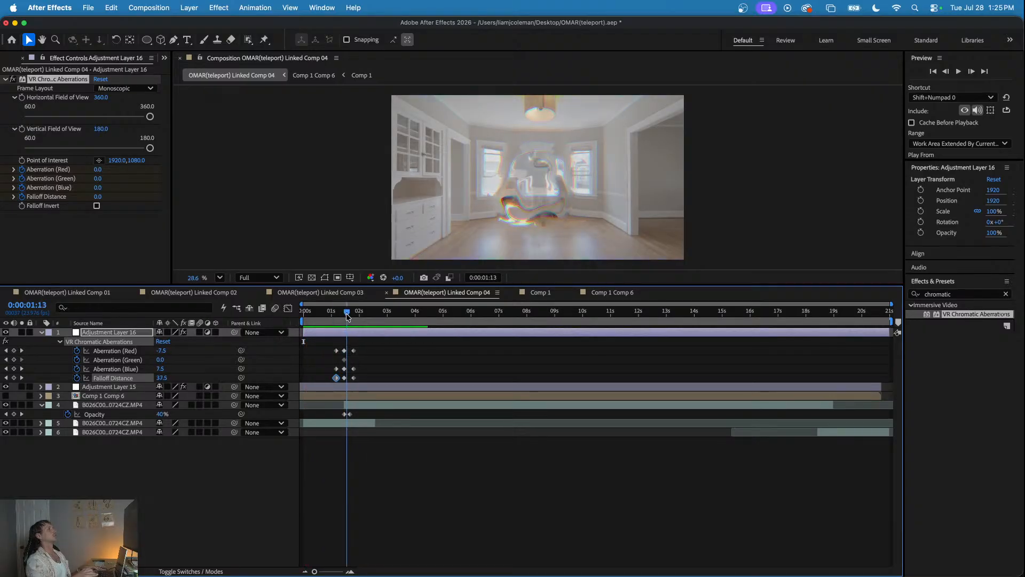
{"action": "left_click", "coordinate": [6, 332]}
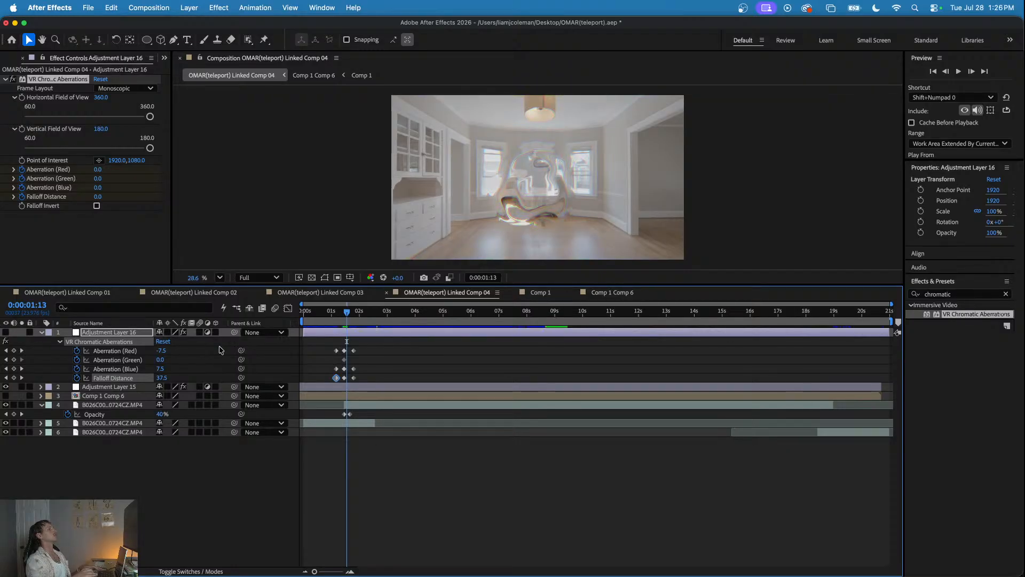
- Replay the man's appearance several times from about 0:00:01:00 with the chromatic aberration layer hidden
{"action": "left_click", "coordinate": [329, 314]}
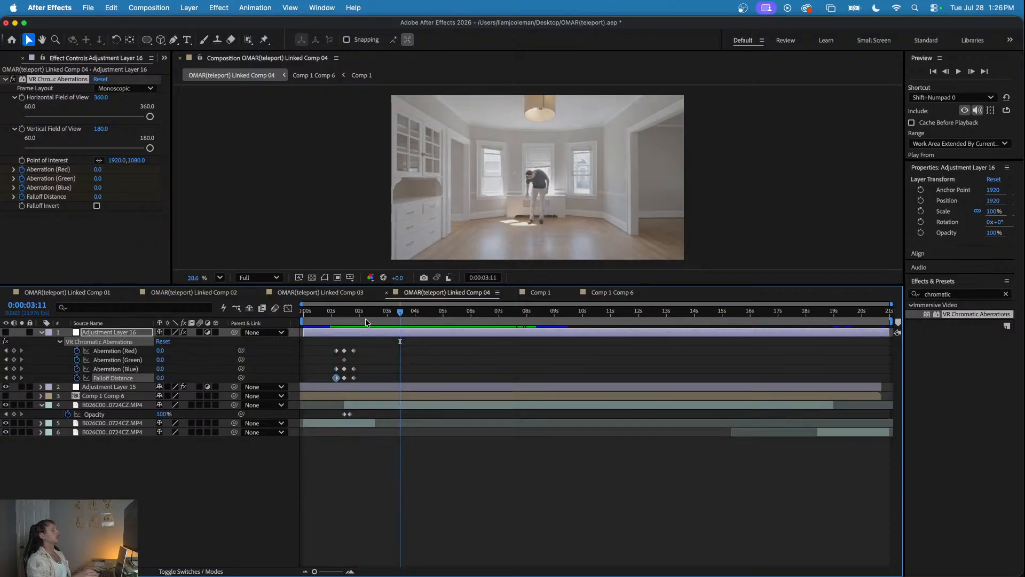
{"action": "left_click", "coordinate": [310, 314]}
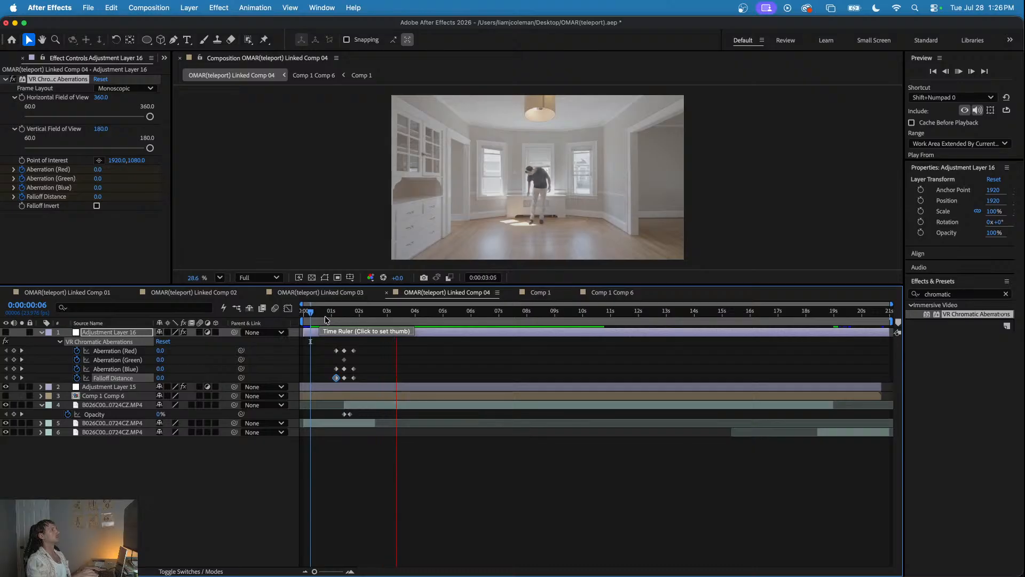
{"action": "left_click", "coordinate": [331, 314]}
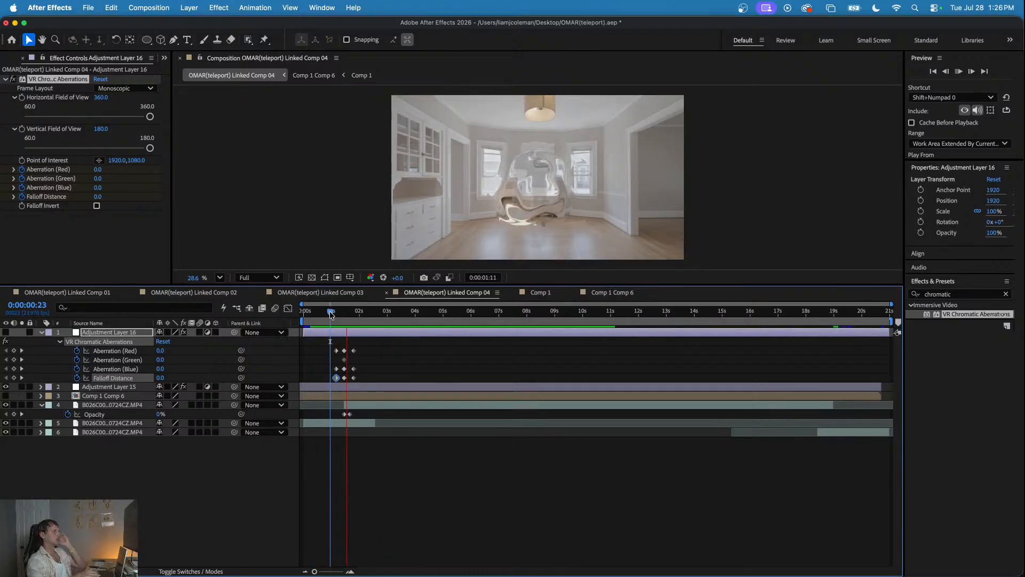
{"action": "key", "text": "space"}
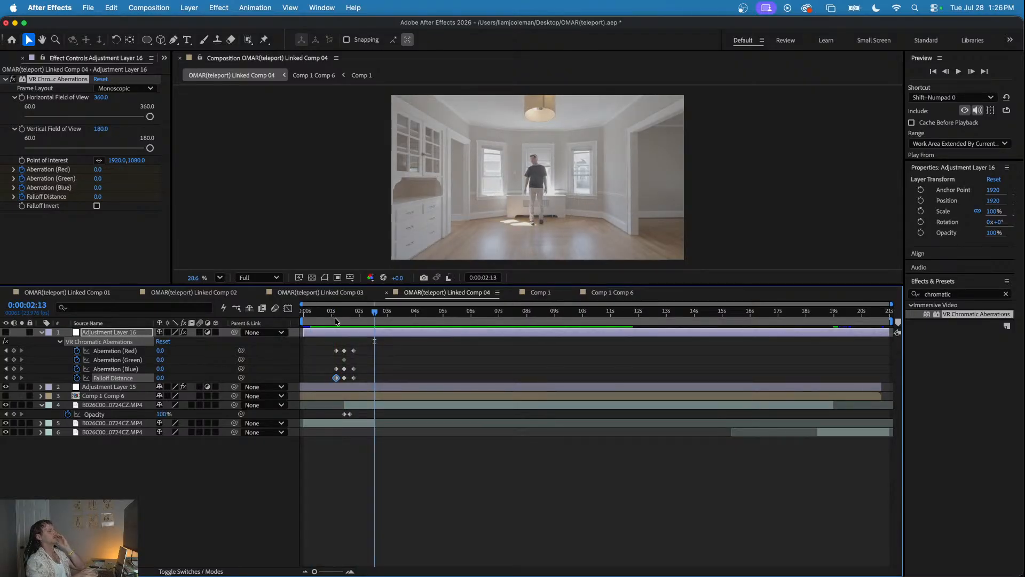
{"action": "left_click", "coordinate": [329, 311]}
{"action": "key", "text": "space"}
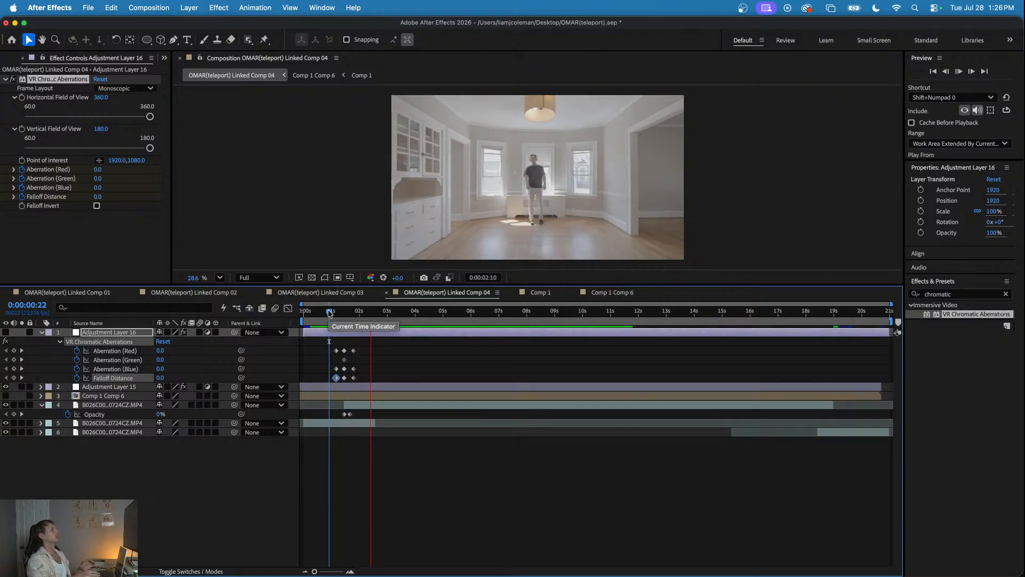
{"action": "key", "text": "space"}
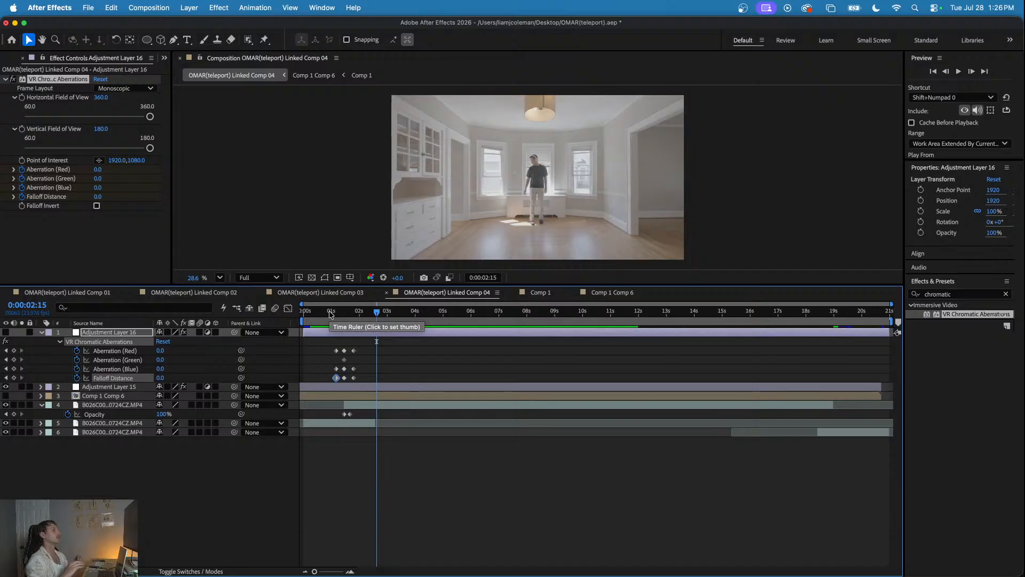
{"action": "left_click", "coordinate": [330, 313]}
{"action": "key", "text": "space"}
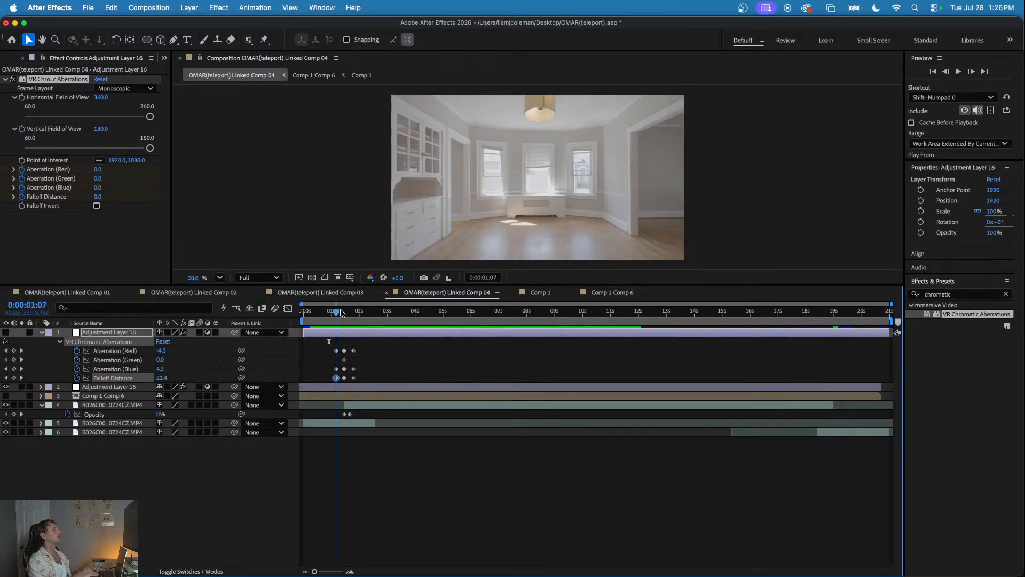
{"action": "left_click", "coordinate": [355, 313]}
{"action": "key", "text": "space"}
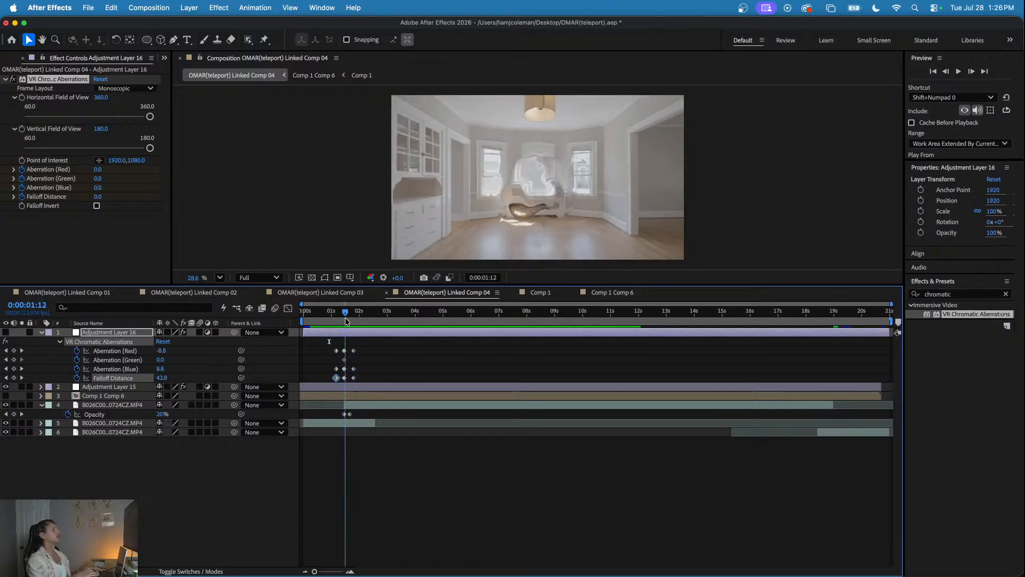
- Move the current time to 0:00:19:00, deselect Adjustment Layer 16 and collapse its properties
{"action": "left_click_drag", "start_coordinate": [402, 321], "coordinate": [836, 352]}
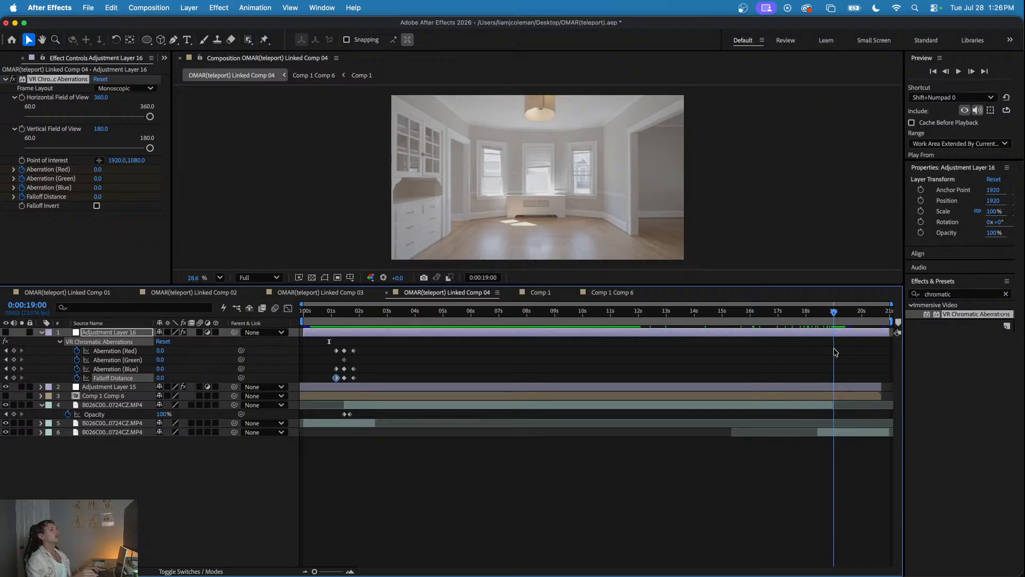
{"action": "left_click", "coordinate": [836, 353]}
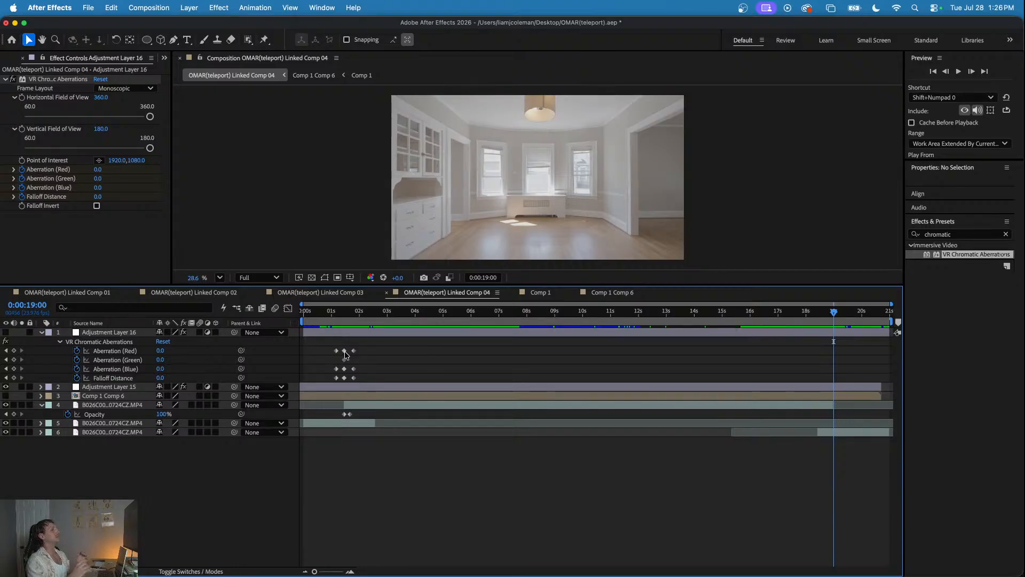
{"action": "mouse_move", "coordinate": [344, 351]}
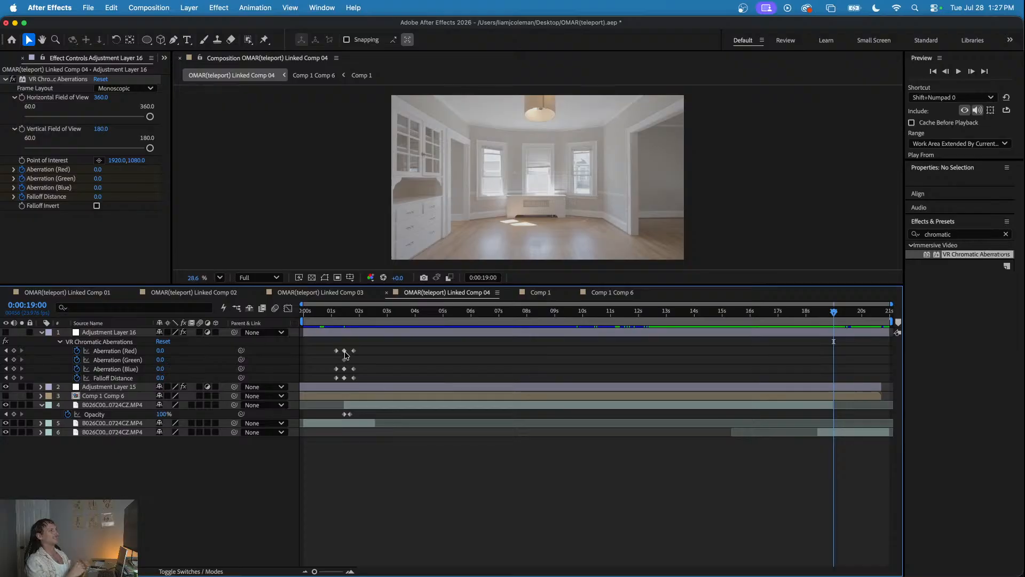
{"action": "left_click_drag", "start_coordinate": [334, 315], "coordinate": [835, 349]}
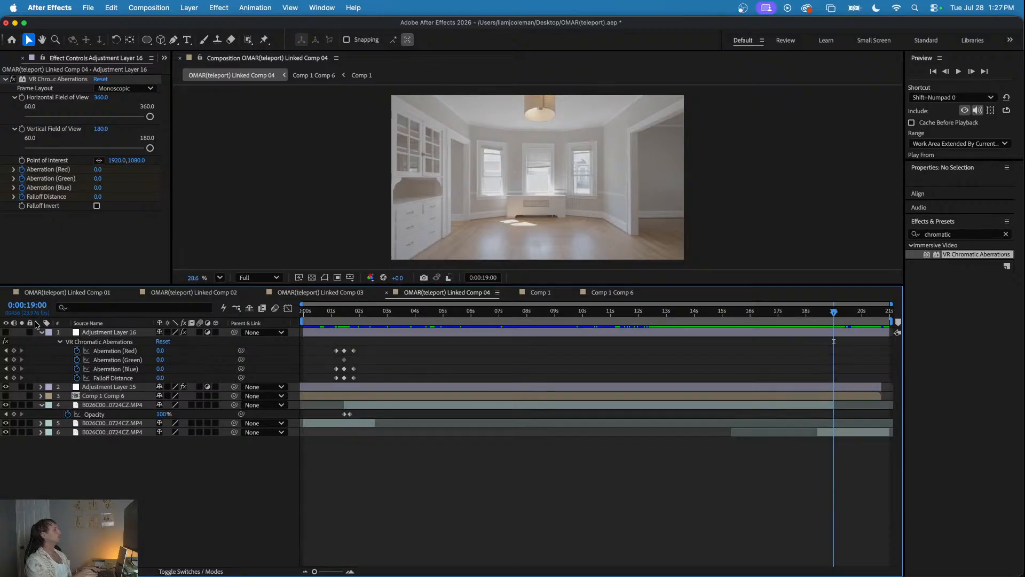
{"action": "left_click", "coordinate": [41, 332]}
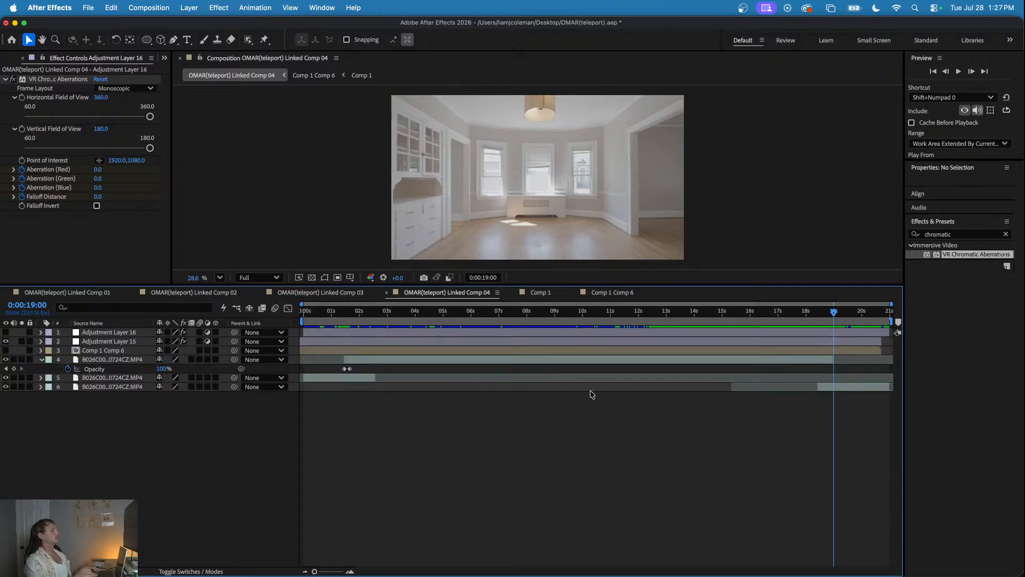
- Add Comp 1 from the project items as the top layer of Linked Comp 04
{"action": "scroll", "coordinate": [50, 61], "scroll_direction": "up", "scroll_amount": 1}
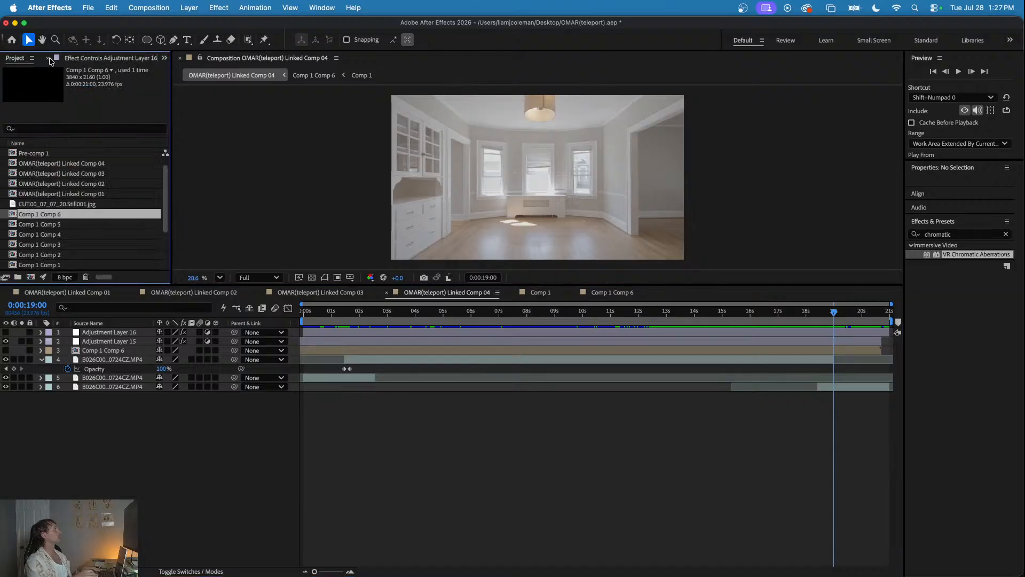
{"action": "scroll", "coordinate": [46, 213], "scroll_direction": "down", "scroll_amount": 3}
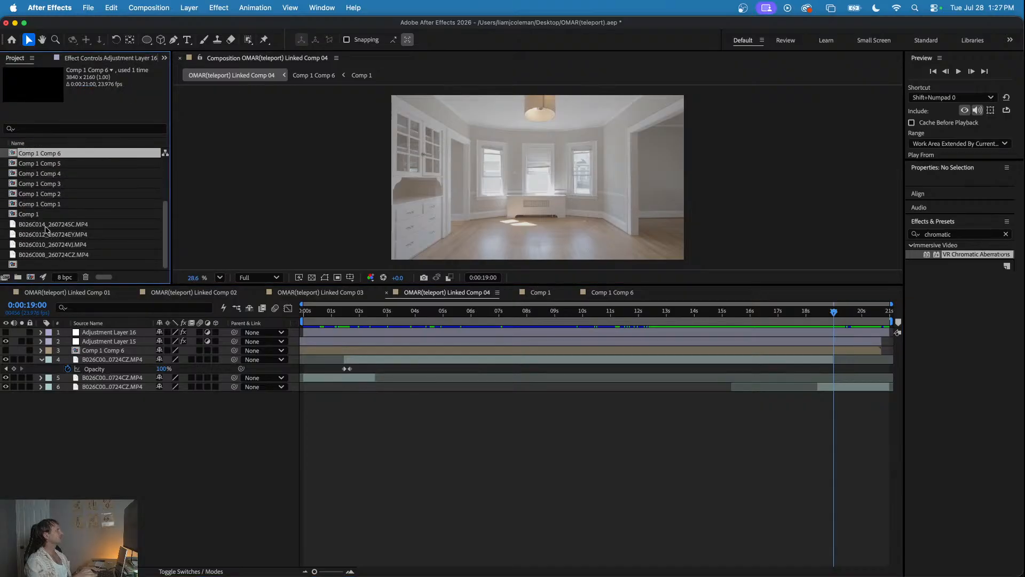
{"action": "left_click_drag", "start_coordinate": [43, 217], "coordinate": [176, 334]}
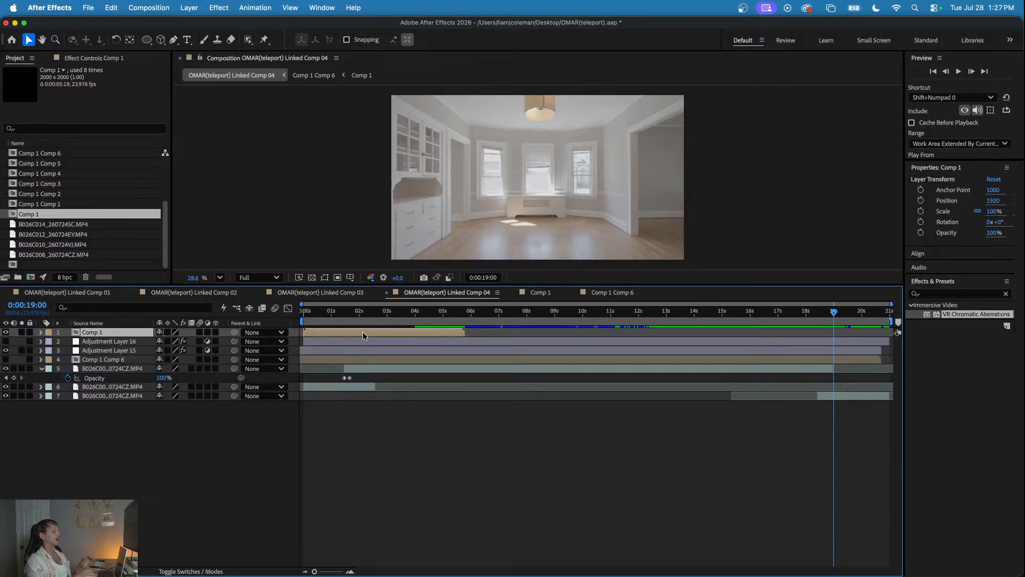
- Move the Comp 1 layer to start at about 18.5 seconds and preview its expanding ring, stopping at 0:00:19:06
{"action": "left_click_drag", "start_coordinate": [363, 331], "coordinate": [845, 320]}
{"action": "left_click", "coordinate": [831, 313]}
{"action": "key", "text": "space"}
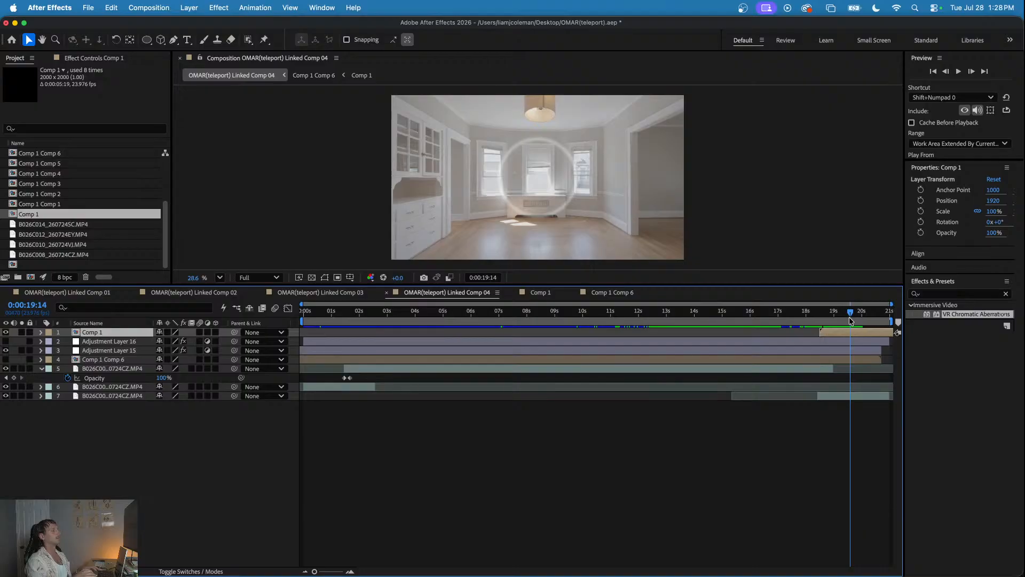
{"action": "left_click_drag", "start_coordinate": [849, 319], "coordinate": [841, 318]}
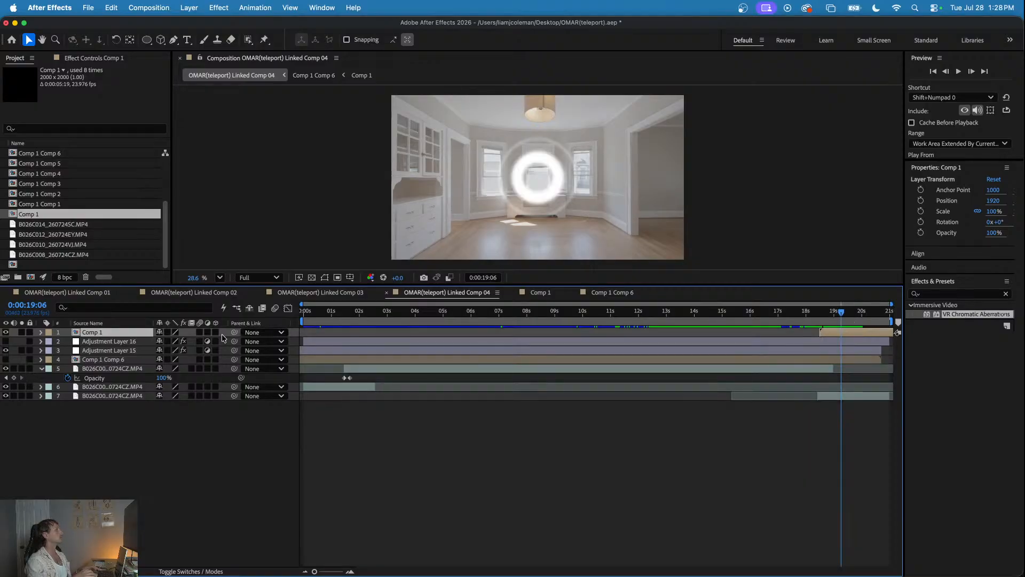
- Make the Comp 1 layer 3D and set its position to 1888, 1092 so the ring centres on the man
{"action": "left_click", "coordinate": [215, 333]}
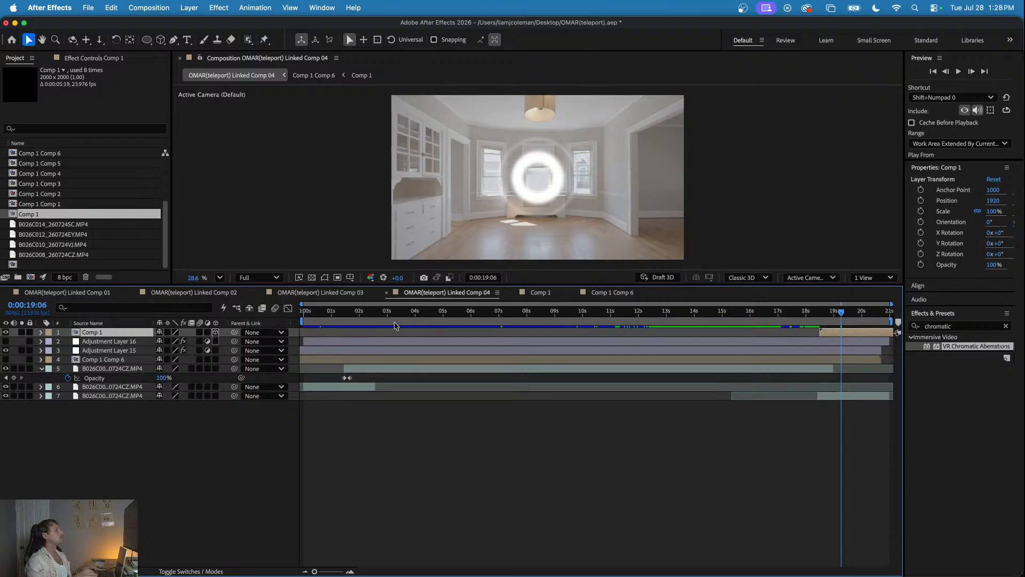
{"action": "key", "text": "p"}
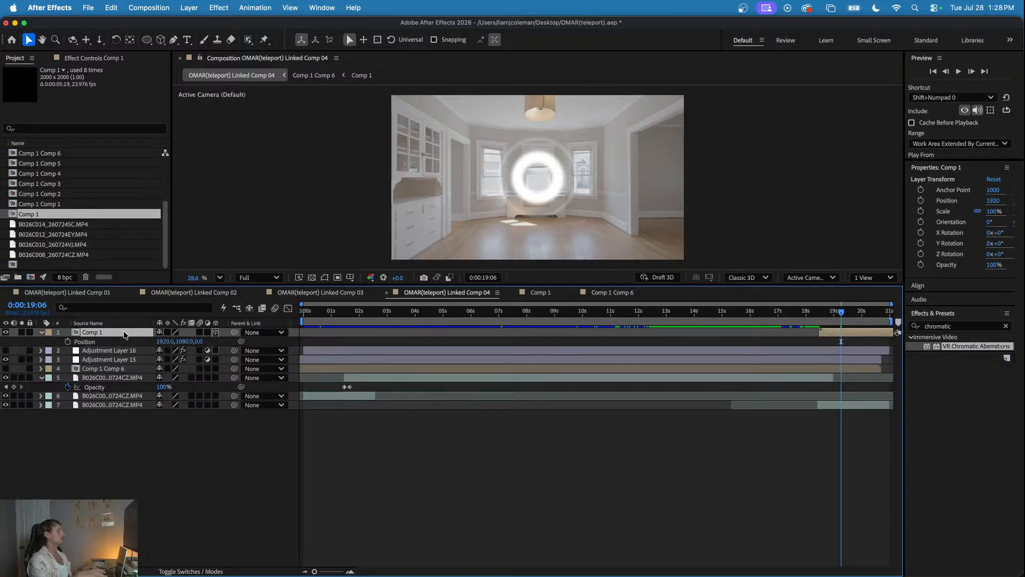
{"action": "left_click_drag", "start_coordinate": [166, 341], "coordinate": [157, 342]}
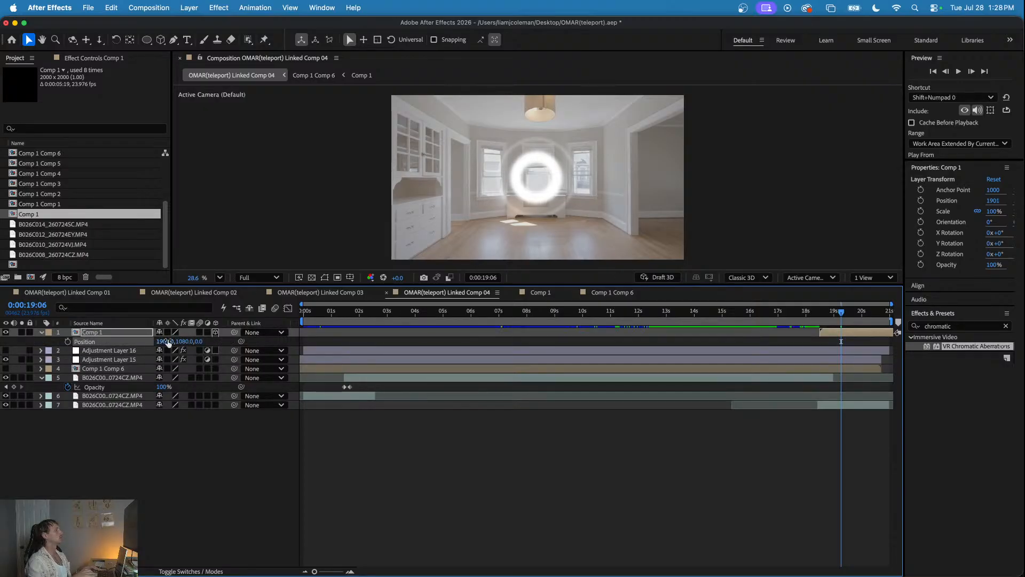
{"action": "left_click", "coordinate": [829, 314]}
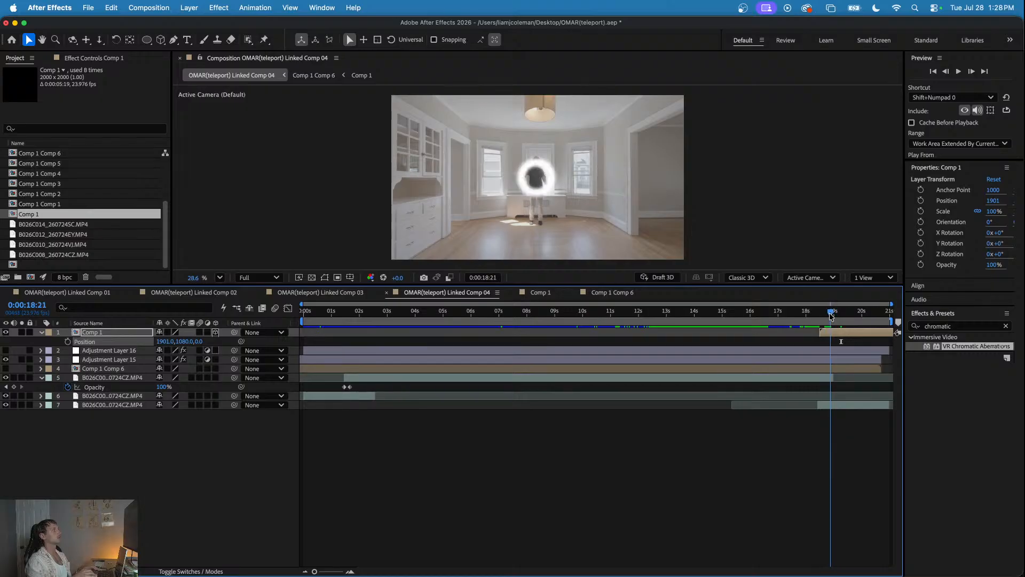
{"action": "mouse_move", "coordinate": [173, 342]}
{"action": "left_mouse_down"}
{"action": "mouse_move", "coordinate": [163, 342]}
{"action": "mouse_move", "coordinate": [187, 342]}
{"action": "left_mouse_up"}
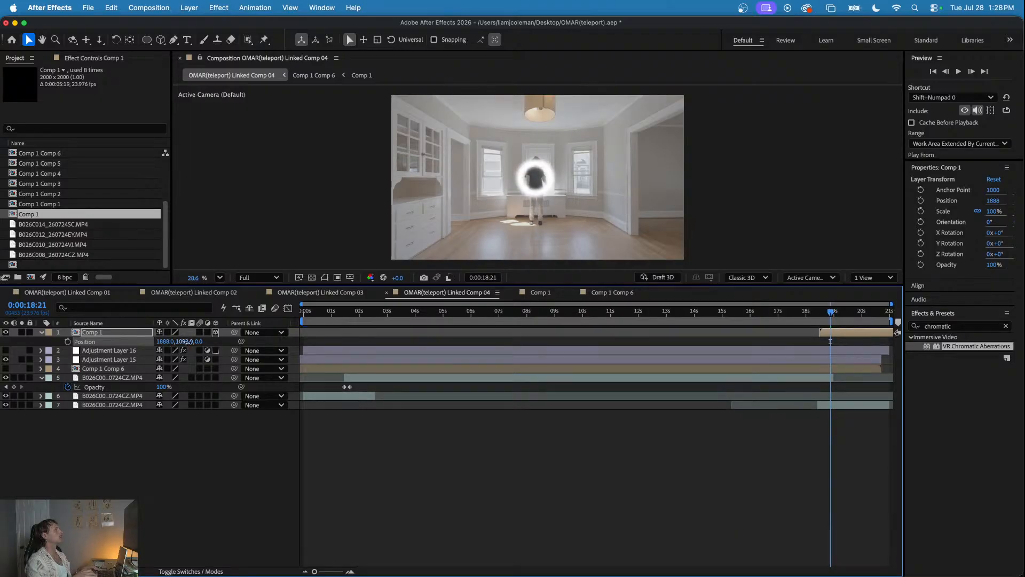
{"action": "left_click_drag", "start_coordinate": [815, 315], "coordinate": [837, 318]}
{"action": "left_click", "coordinate": [836, 333]}
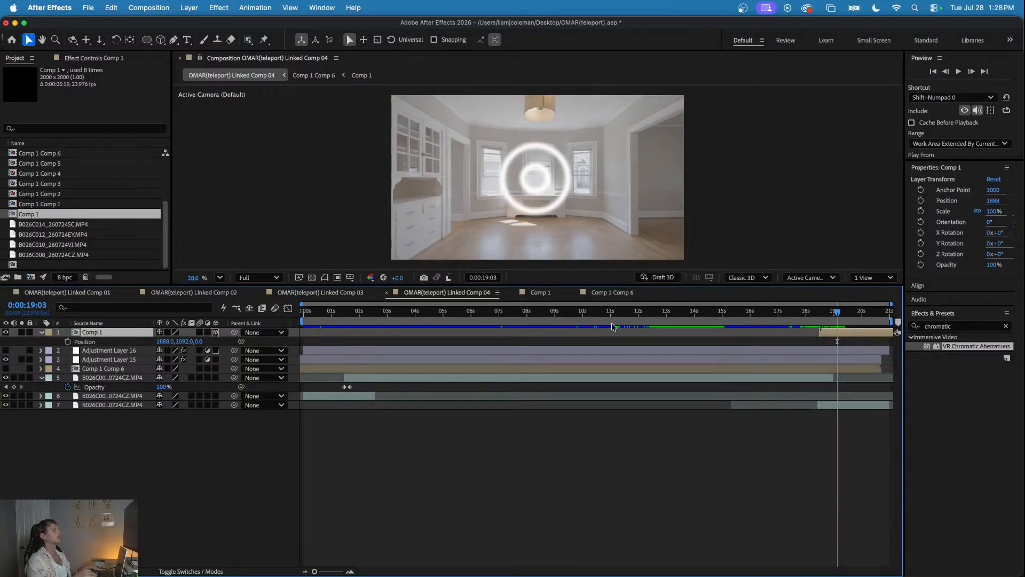
- Add a new adjustment layer above Comp 1 and move the current time to 0:00:18:21
{"action": "right_click", "coordinate": [120, 420]}
{"action": "mouse_move", "coordinate": [165, 425]}
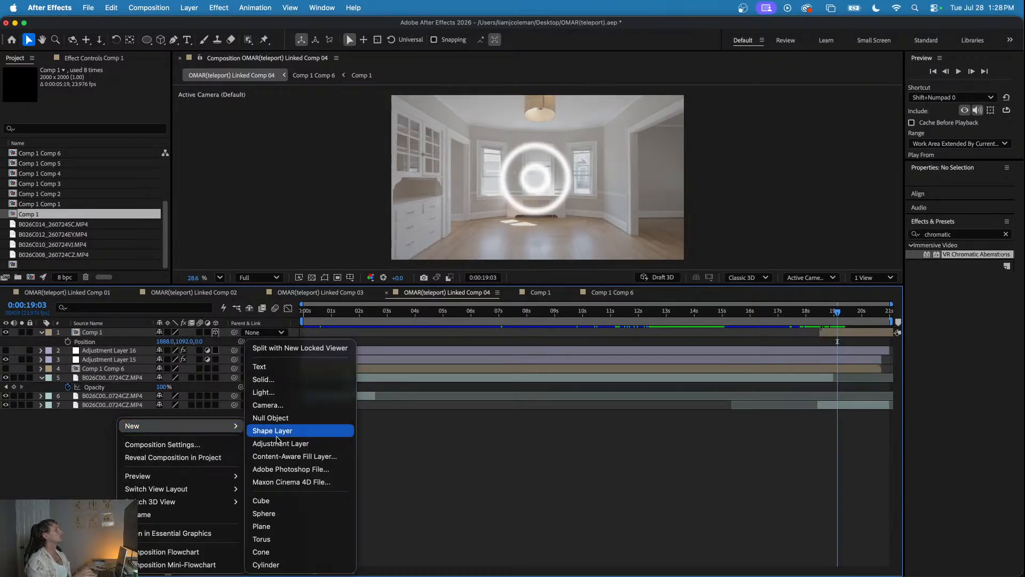
{"action": "left_click", "coordinate": [262, 442]}
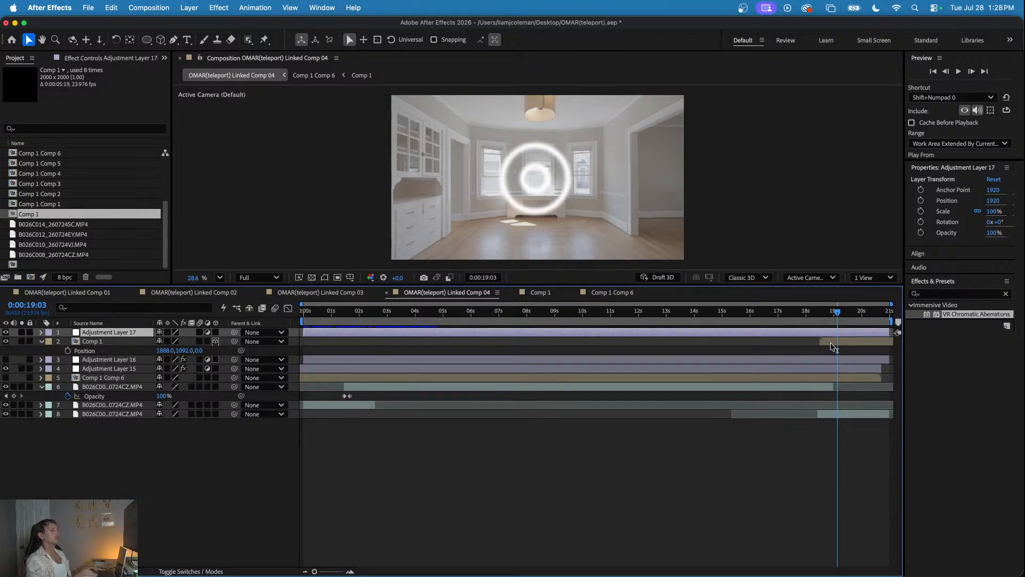
{"action": "mouse_move", "coordinate": [828, 313]}
{"action": "left_mouse_down"}
{"action": "mouse_move", "coordinate": [819, 313]}
{"action": "mouse_move", "coordinate": [856, 316]}
{"action": "mouse_move", "coordinate": [825, 321]}
{"action": "mouse_move", "coordinate": [843, 327]}
{"action": "mouse_move", "coordinate": [829, 331]}
{"action": "left_mouse_up"}
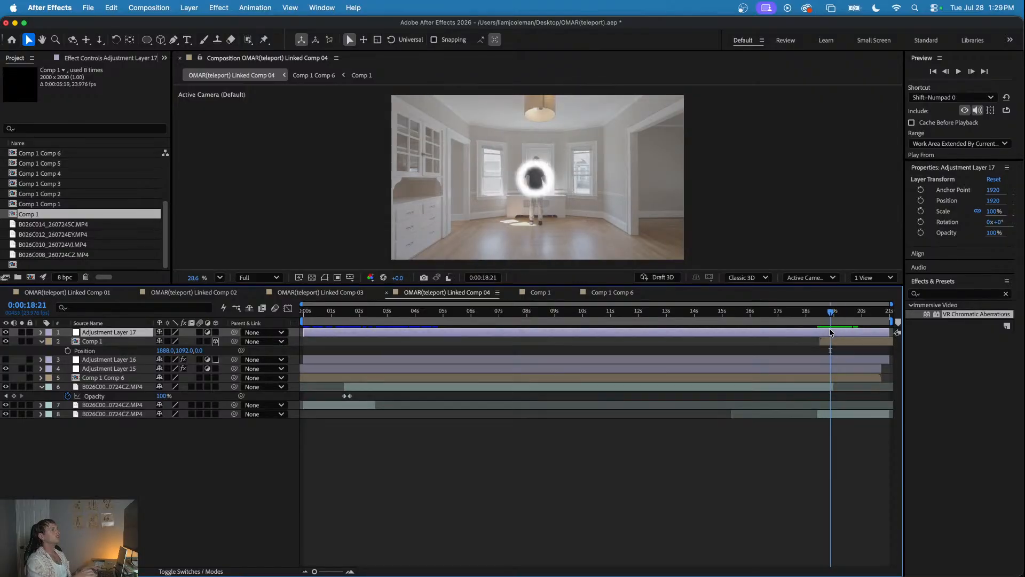
- Copy the Displacement Map effect from Adjustment Layer 15 to Adjustment Layer 17
{"action": "left_click", "coordinate": [342, 369]}
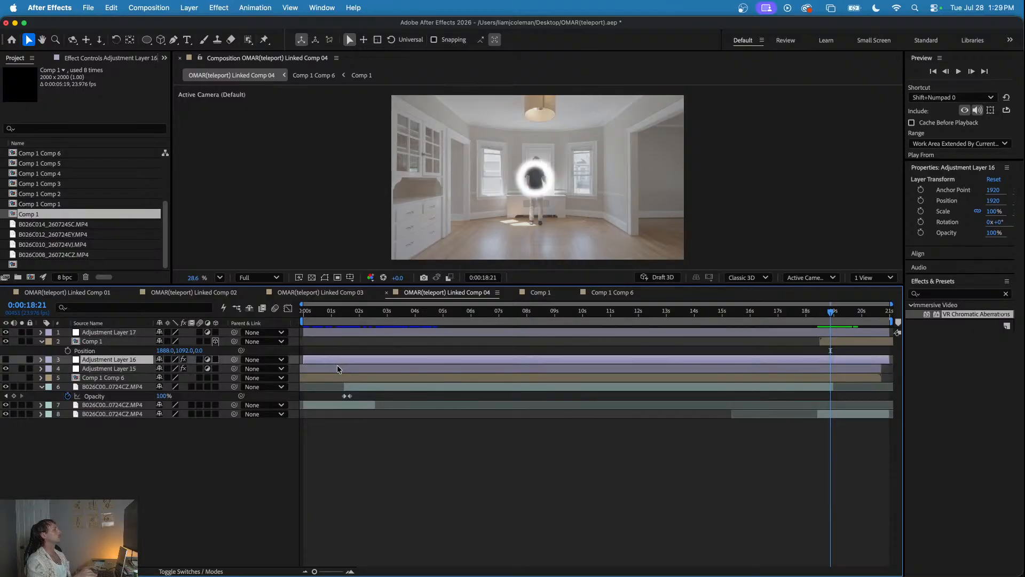
{"action": "left_click", "coordinate": [110, 58]}
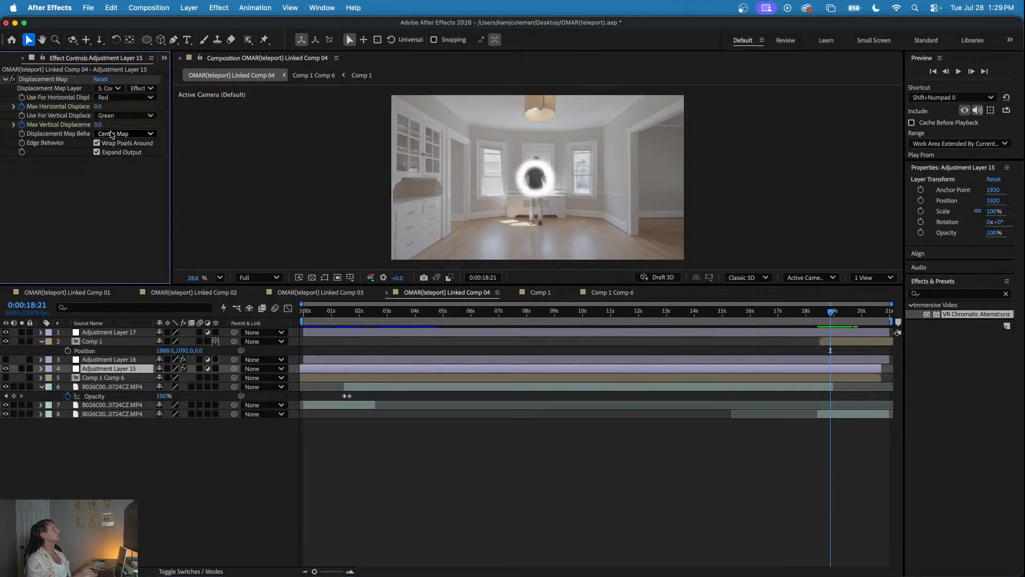
{"action": "left_click", "coordinate": [57, 79]}
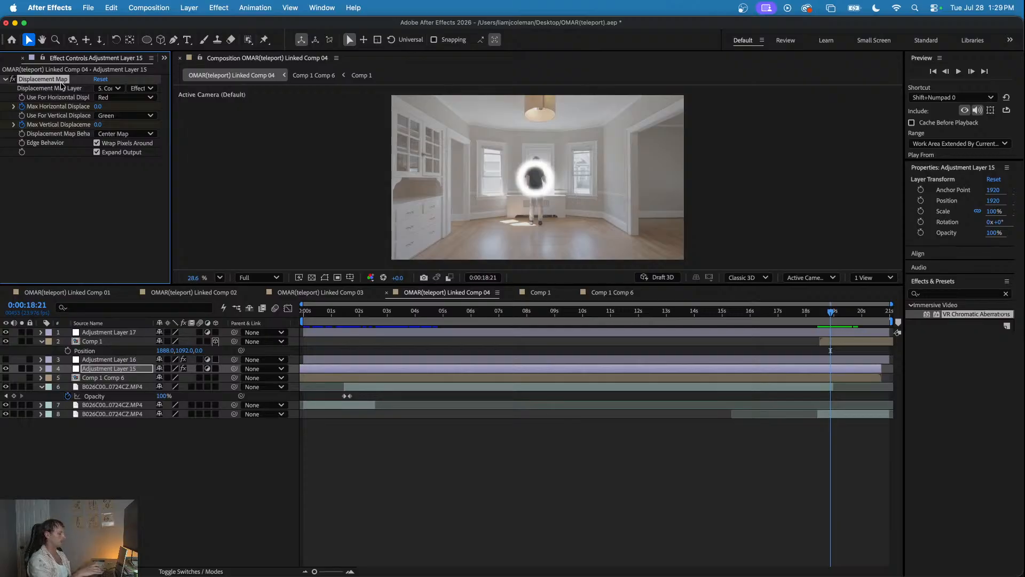
{"action": "left_click", "coordinate": [835, 333]}
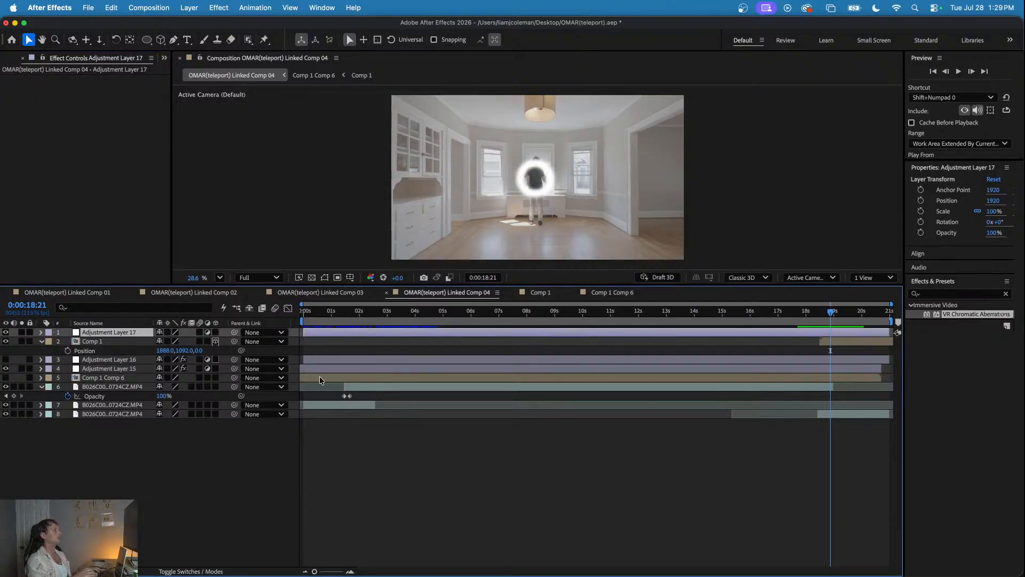
{"action": "left_click", "coordinate": [88, 251]}
{"action": "key", "text": "super+v"}
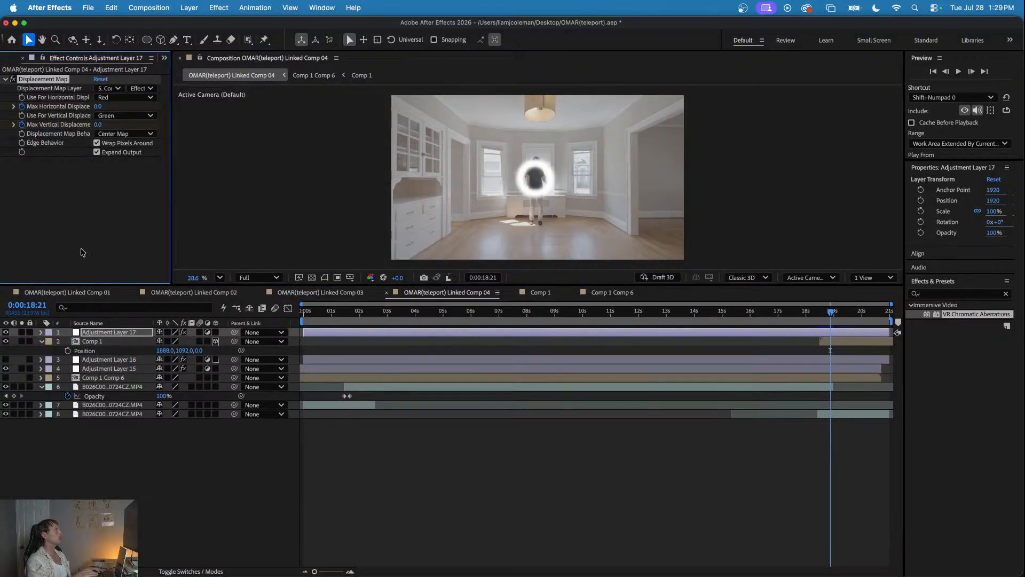
- Use Comp 1 as the displacement map layer on Adjustment Layer 17 and hide the Comp 1 layer
{"action": "left_click", "coordinate": [109, 88]}
{"action": "left_click", "coordinate": [128, 133]}
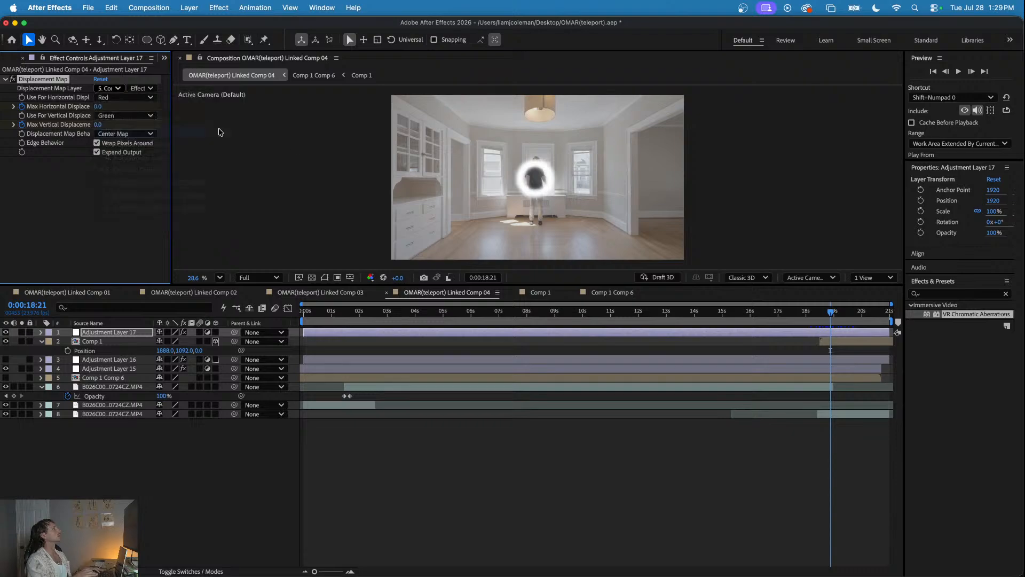
{"action": "left_click_drag", "start_coordinate": [829, 309], "coordinate": [844, 318]}
{"action": "left_click", "coordinate": [30, 341]}
{"action": "left_click", "coordinate": [6, 341]}
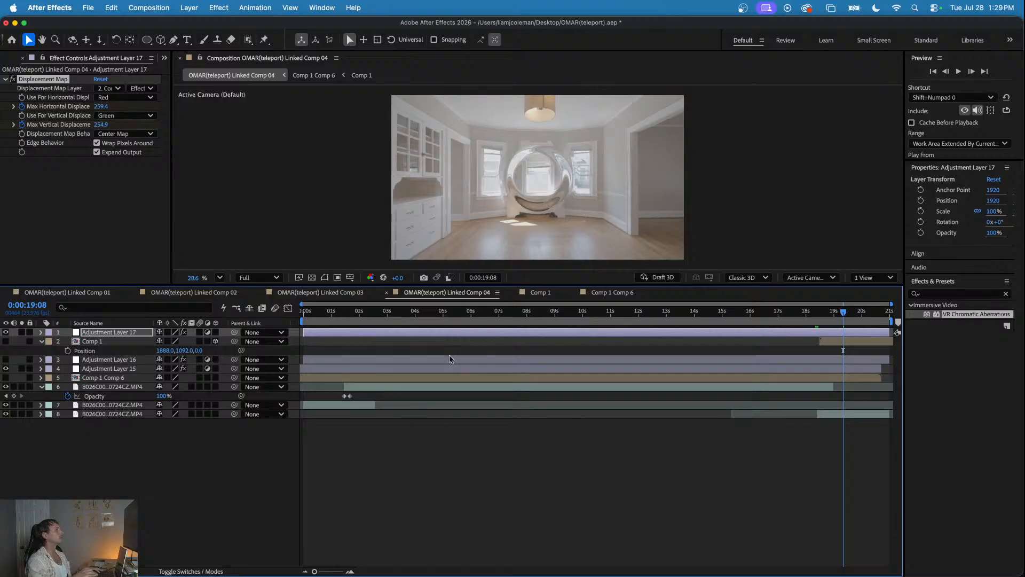
- Pre-compose the Comp 1 layer as Comp 1 Comp 7, moving all attributes into the new composition
{"action": "mouse_move", "coordinate": [843, 318]}
{"action": "left_mouse_down"}
{"action": "mouse_move", "coordinate": [820, 317]}
{"action": "mouse_move", "coordinate": [849, 318]}
{"action": "mouse_move", "coordinate": [828, 317]}
{"action": "mouse_move", "coordinate": [841, 320]}
{"action": "left_mouse_up"}
{"action": "left_click", "coordinate": [841, 343]}
{"action": "right_click", "coordinate": [842, 344]}
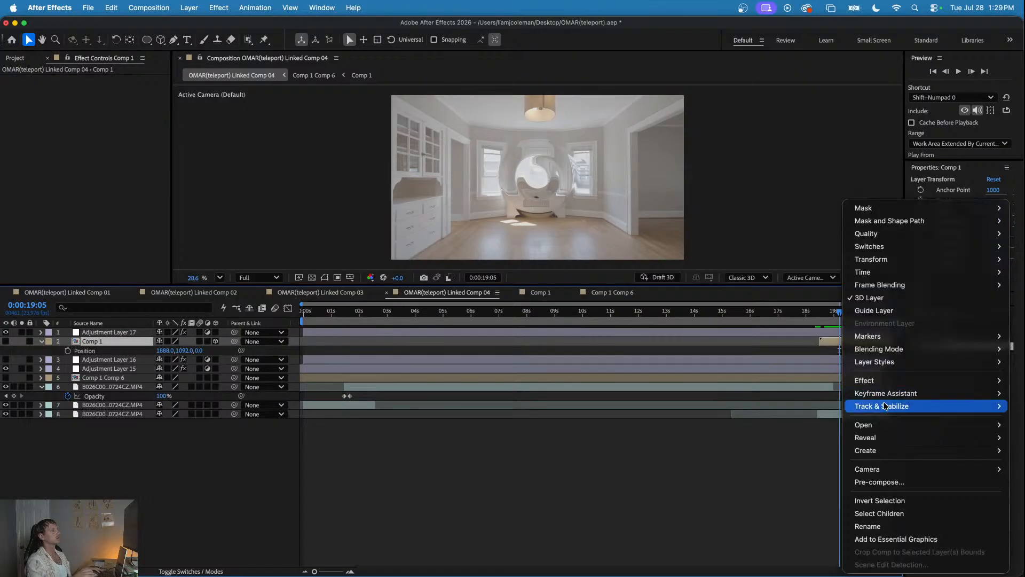
{"action": "left_click", "coordinate": [873, 482]}
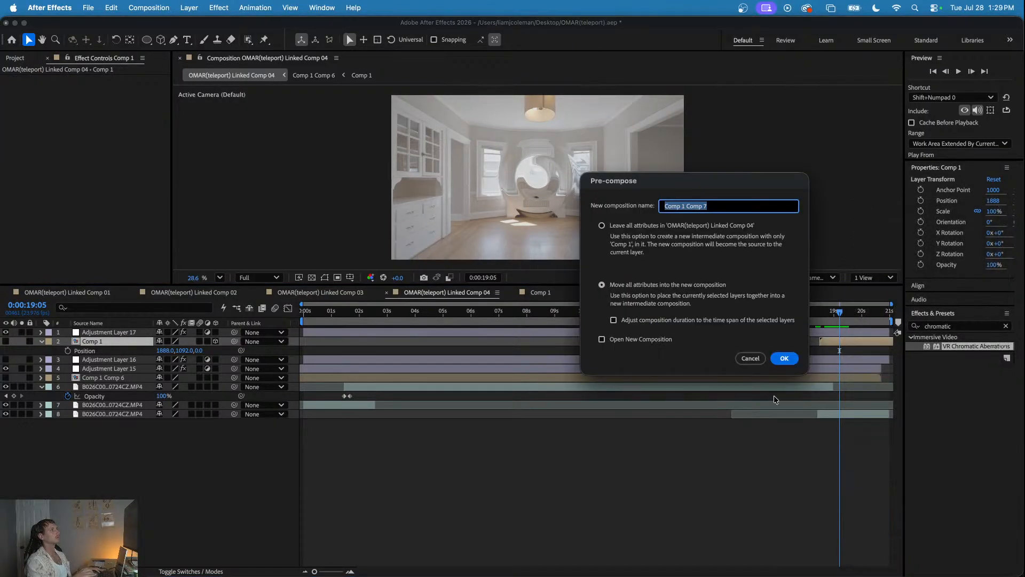
{"action": "left_click", "coordinate": [787, 357]}
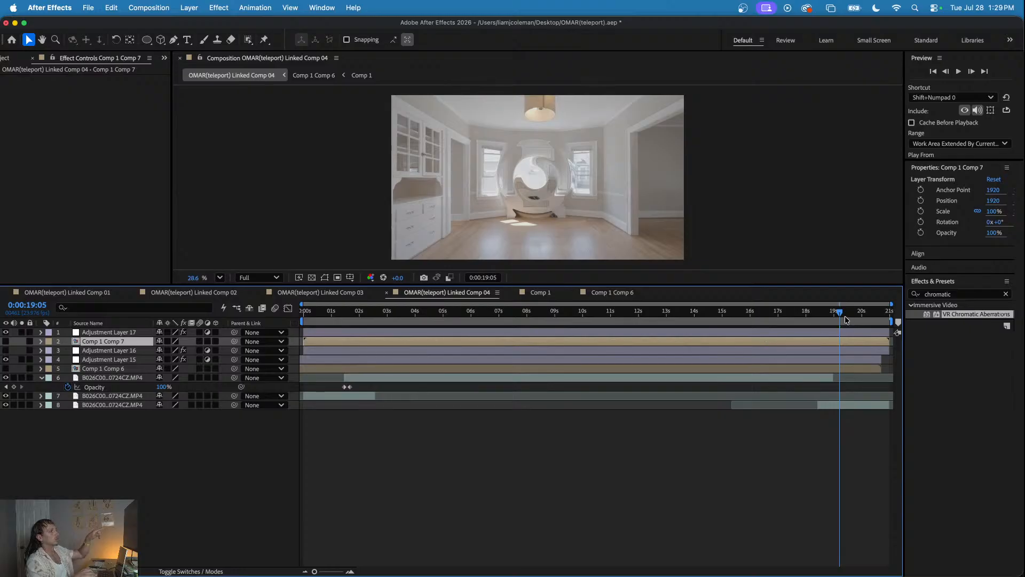
- Shift Adjustment Layer 17 and Comp 1 Comp 7 together slightly earlier and play the disappearance from about 0:00:18:07
{"action": "mouse_move", "coordinate": [834, 312]}
{"action": "left_mouse_down"}
{"action": "mouse_move", "coordinate": [817, 312]}
{"action": "mouse_move", "coordinate": [846, 312]}
{"action": "mouse_move", "coordinate": [827, 312]}
{"action": "mouse_move", "coordinate": [831, 325]}
{"action": "left_mouse_up"}
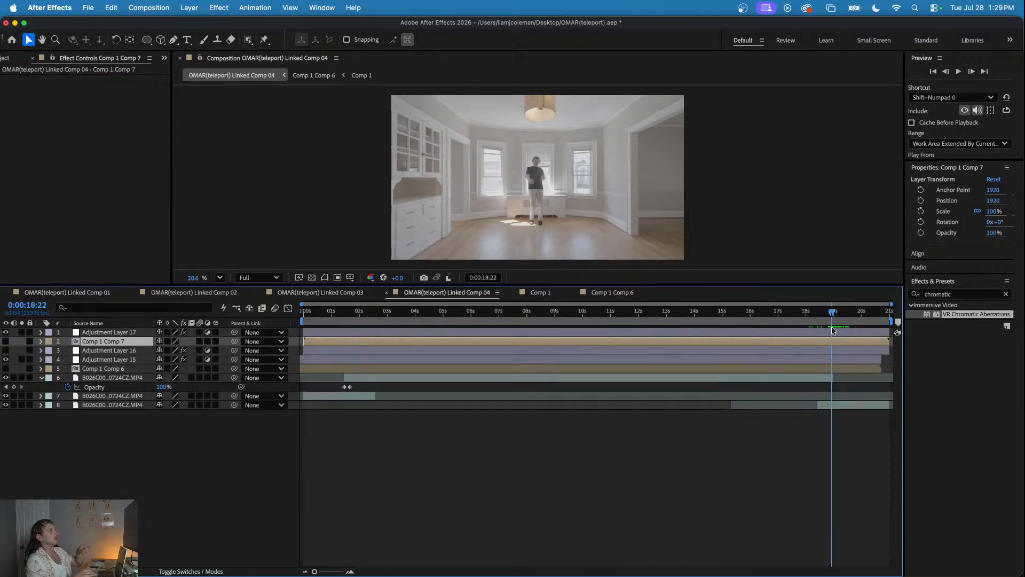
{"action": "left_click_drag", "start_coordinate": [738, 318], "coordinate": [837, 325]}
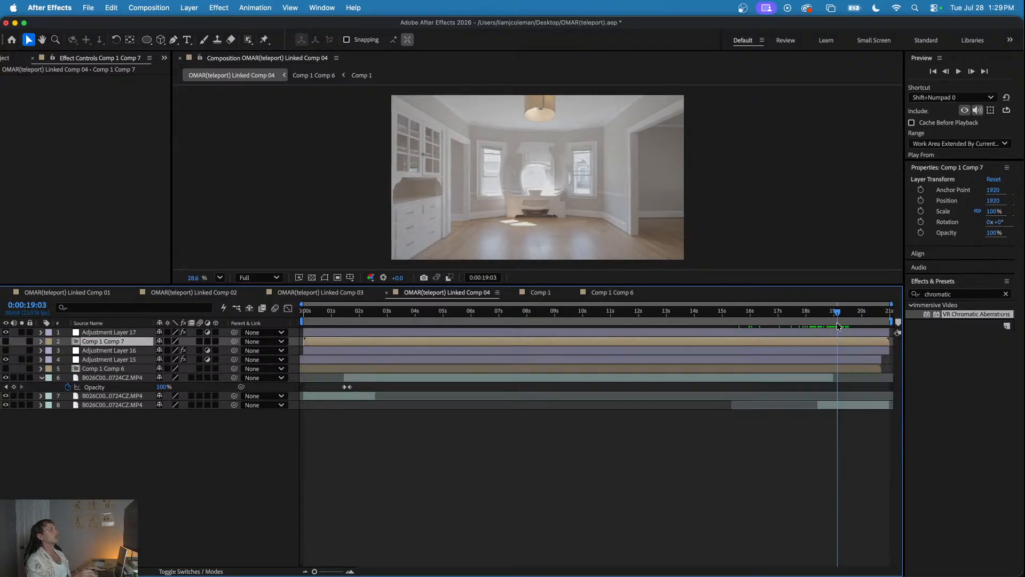
{"action": "left_click", "coordinate": [845, 330]}
{"action": "left_click", "coordinate": [850, 339], "text": "shift"}
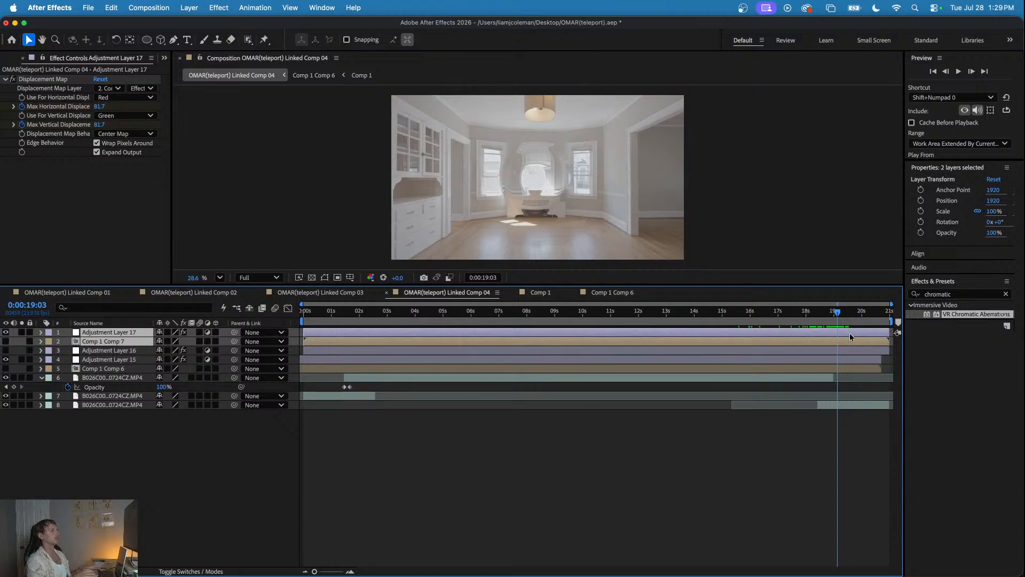
{"action": "left_click_drag", "start_coordinate": [836, 316], "coordinate": [814, 314]}
{"action": "key", "text": "space"}
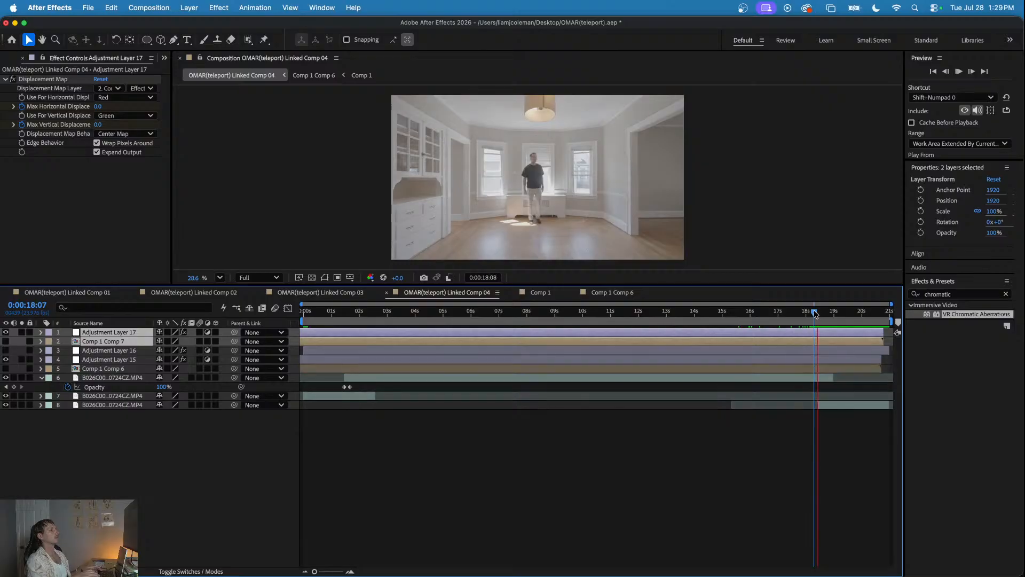
{"action": "key", "text": "space"}
- Inspect the Comp 1 Comp 7 timeline, then close it and Comp 1 Comp 6 and return to Linked Comp 04
{"action": "double_click", "coordinate": [812, 328]}
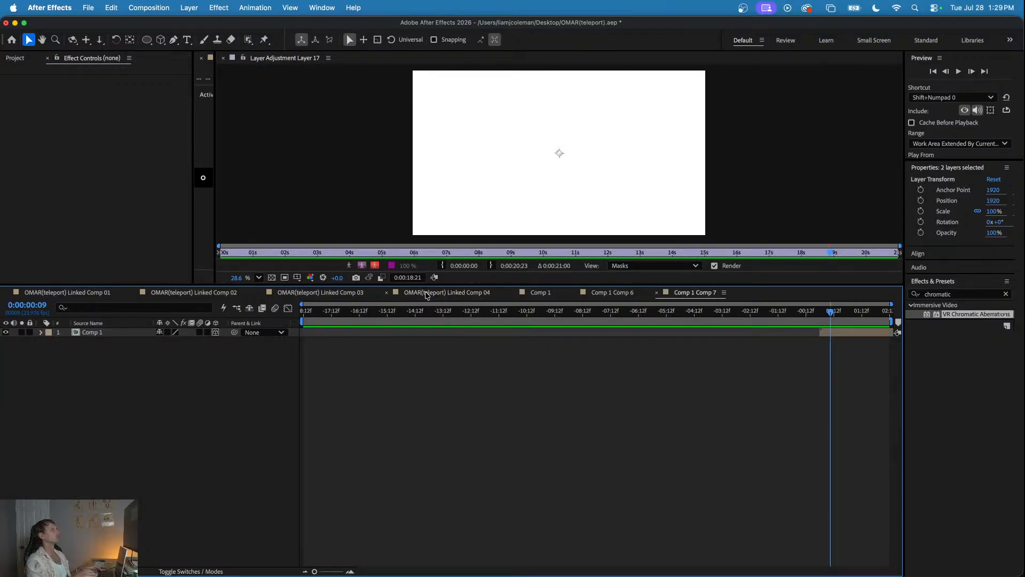
{"action": "left_click_drag", "start_coordinate": [835, 314], "coordinate": [860, 312]}
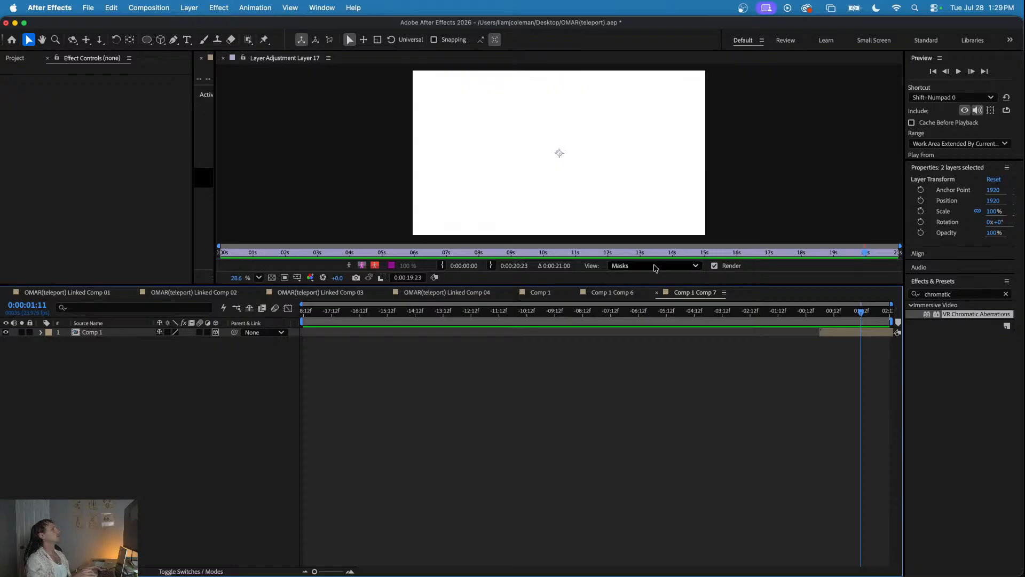
{"action": "left_click", "coordinate": [656, 292]}
{"action": "left_click", "coordinate": [575, 292]}
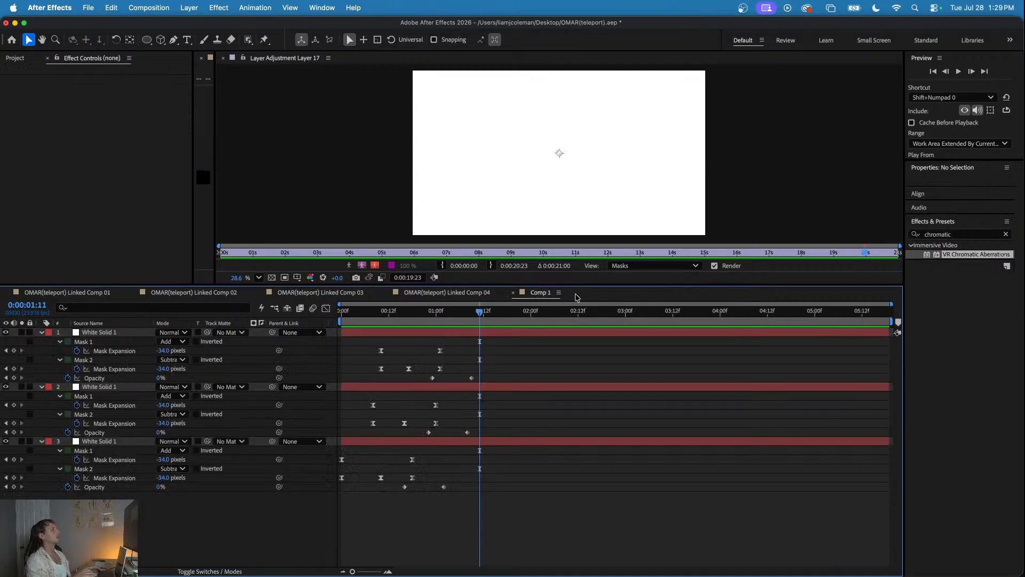
{"action": "left_click", "coordinate": [480, 293]}
{"action": "left_click", "coordinate": [681, 455]}
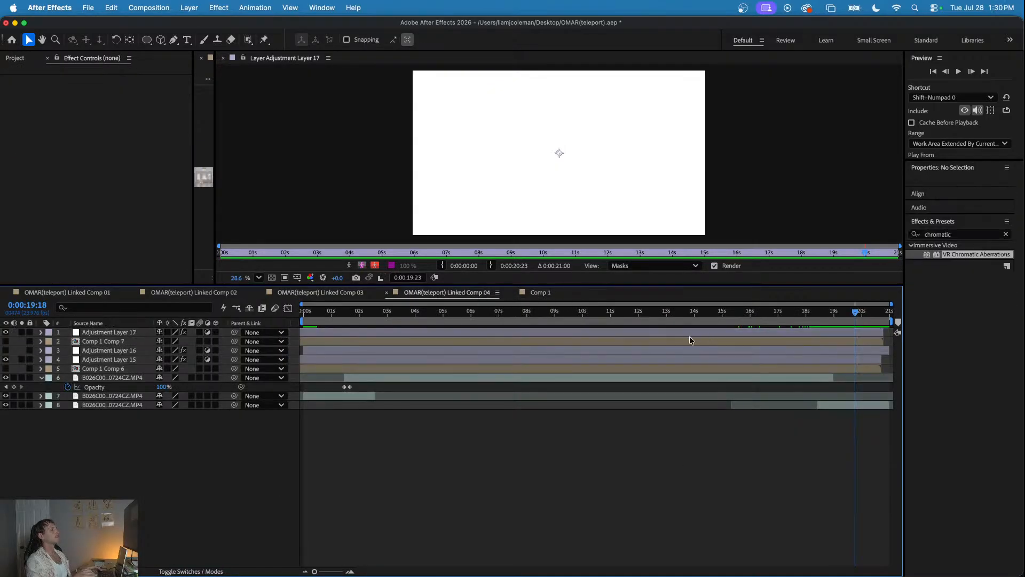
- Undo the recent changes in Linked Comp 04, back to before Comp 1 was pre-composed
{"action": "left_click", "coordinate": [336, 294]}
{"action": "left_click", "coordinate": [445, 293]}
{"action": "mouse_move", "coordinate": [602, 315]}
{"action": "left_mouse_down"}
{"action": "mouse_move", "coordinate": [721, 324]}
{"action": "mouse_move", "coordinate": [620, 325]}
{"action": "left_mouse_up"}
{"action": "key", "text": "super+z"}
{"action": "key", "text": "super+z"}
{"action": "left_click_drag", "start_coordinate": [695, 315], "coordinate": [487, 319]}
{"action": "left_click", "coordinate": [865, 334]}
- Check Linked Comp 03, close the Adjustment Layer 17 layer view, and return to Linked Comp 04 at 0:00:18:23
{"action": "left_click", "coordinate": [349, 293]}
{"action": "key", "text": "space"}
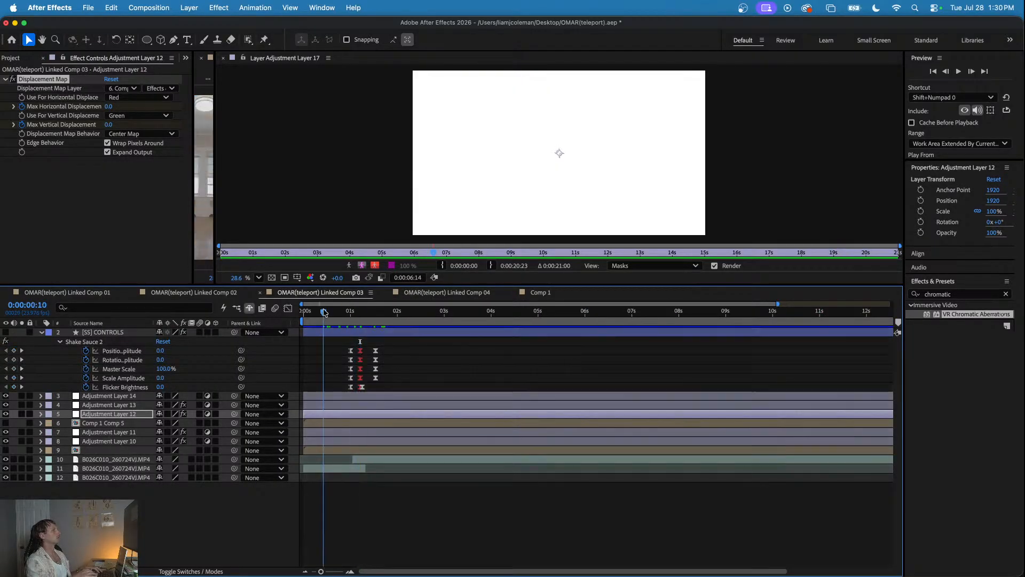
{"action": "left_click", "coordinate": [223, 59]}
{"action": "left_click", "coordinate": [447, 293]}
{"action": "left_click_drag", "start_coordinate": [504, 316], "coordinate": [834, 327]}
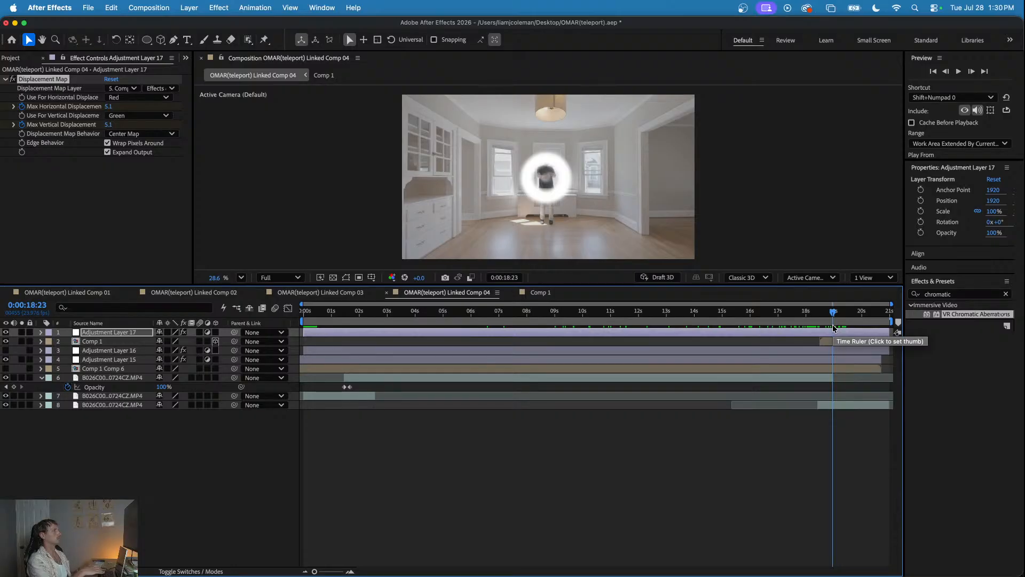
- Set Adjustment Layer 17's displacement map layer to Comp 1 and turn off the Comp 1 layer's visibility
{"action": "mouse_move", "coordinate": [834, 328]}
{"action": "left_mouse_down"}
{"action": "mouse_move", "coordinate": [806, 323]}
{"action": "mouse_move", "coordinate": [843, 322]}
{"action": "left_mouse_up"}
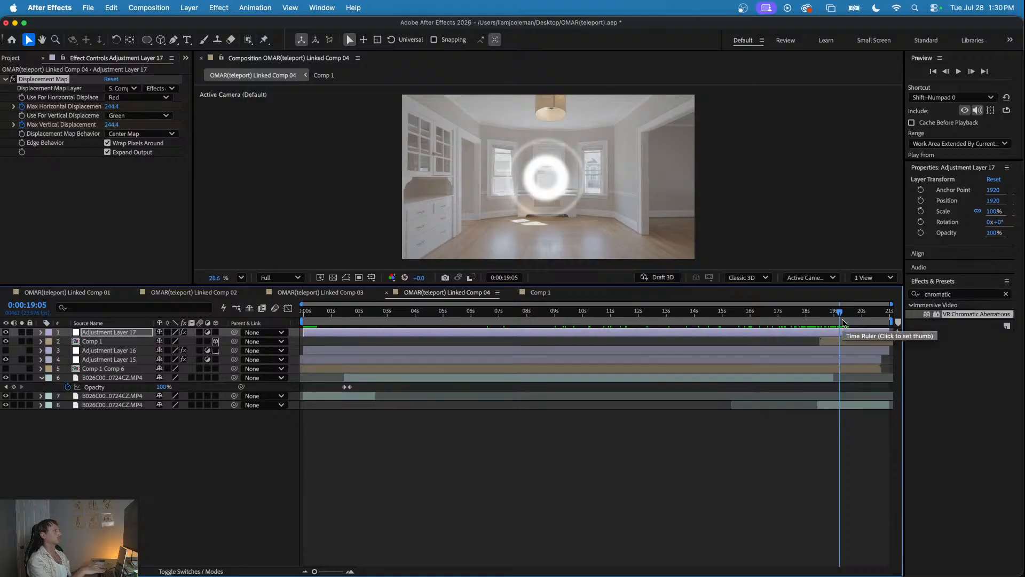
{"action": "mouse_move", "coordinate": [842, 319]}
{"action": "left_mouse_down"}
{"action": "mouse_move", "coordinate": [809, 320]}
{"action": "mouse_move", "coordinate": [844, 321]}
{"action": "left_mouse_up"}
{"action": "left_click", "coordinate": [839, 334]}
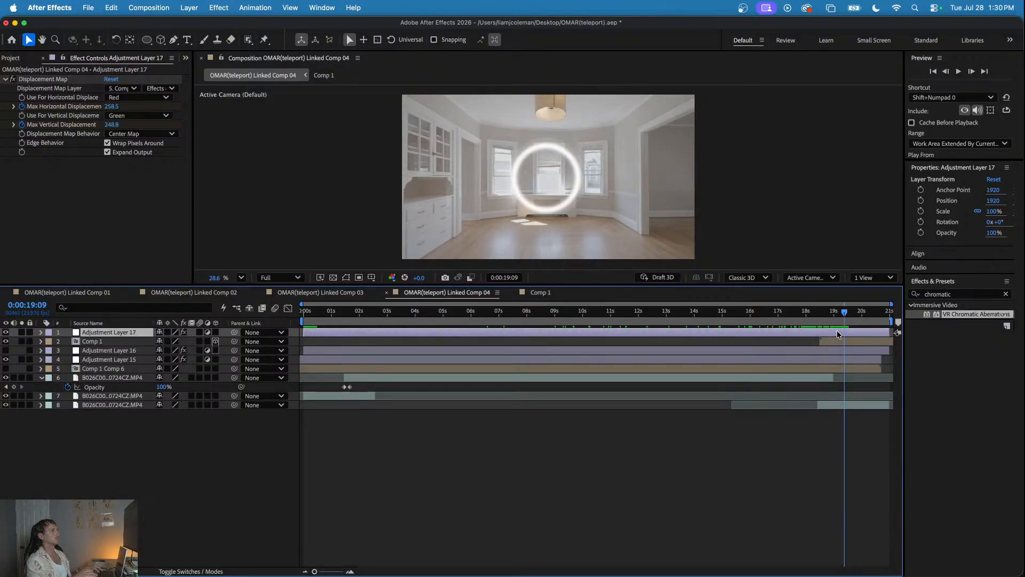
{"action": "left_click", "coordinate": [134, 88]}
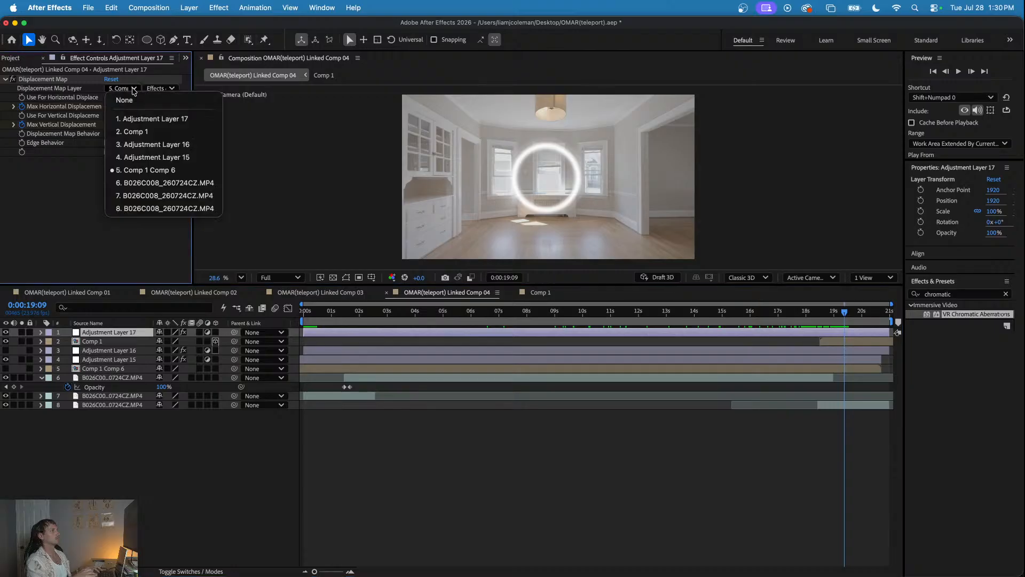
{"action": "left_click", "coordinate": [142, 132]}
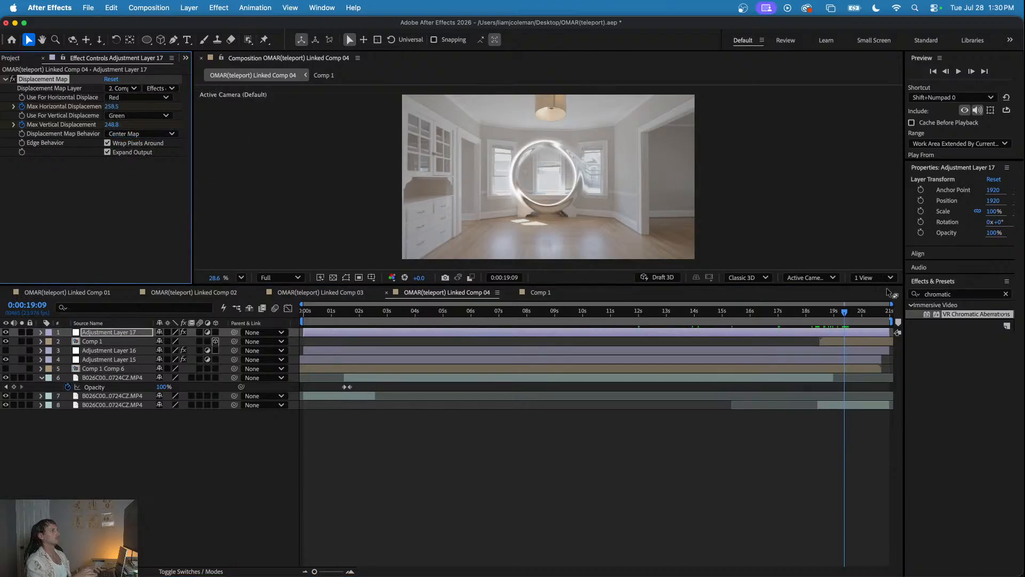
{"action": "mouse_move", "coordinate": [825, 312]}
{"action": "left_mouse_down"}
{"action": "mouse_move", "coordinate": [845, 312]}
{"action": "mouse_move", "coordinate": [833, 312]}
{"action": "left_mouse_up"}
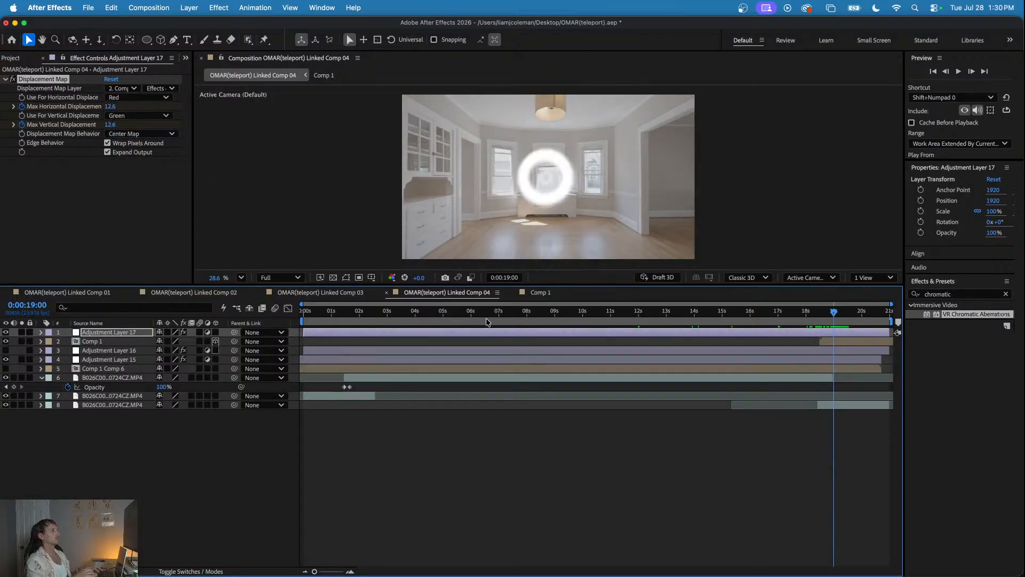
{"action": "left_click", "coordinate": [6, 342]}
- Pre-compose the Comp 1 layer in Linked Comp 04, moving all attributes into the new composition
{"action": "left_click_drag", "start_coordinate": [801, 312], "coordinate": [840, 319]}
{"action": "left_click", "coordinate": [837, 342]}
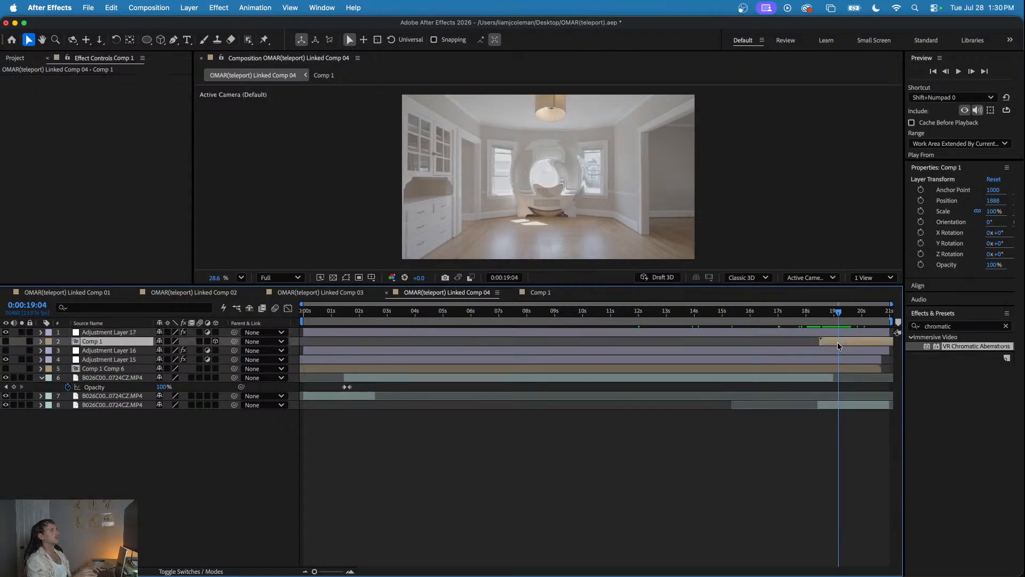
{"action": "right_click", "coordinate": [845, 346]}
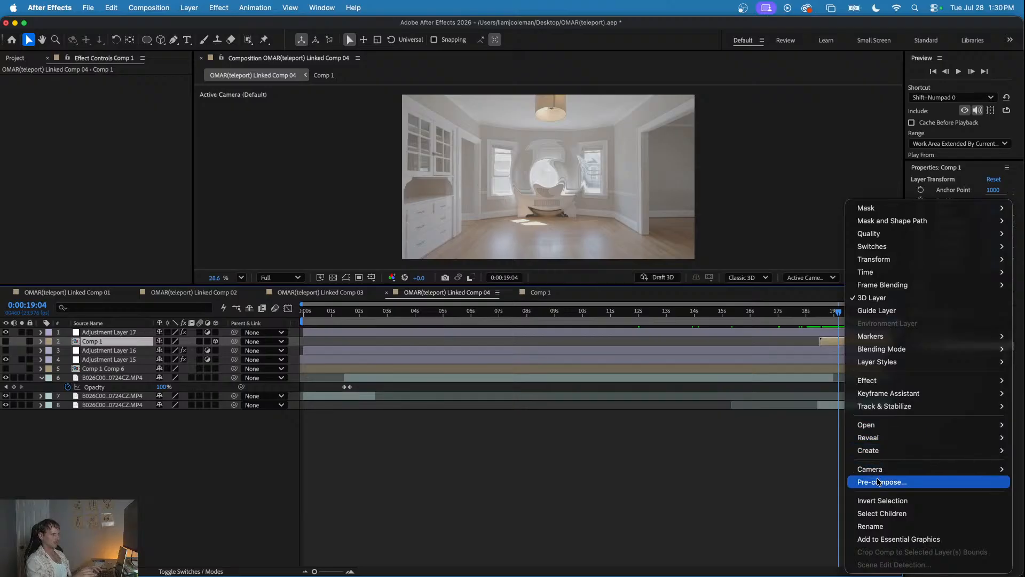
{"action": "left_click", "coordinate": [788, 417]}
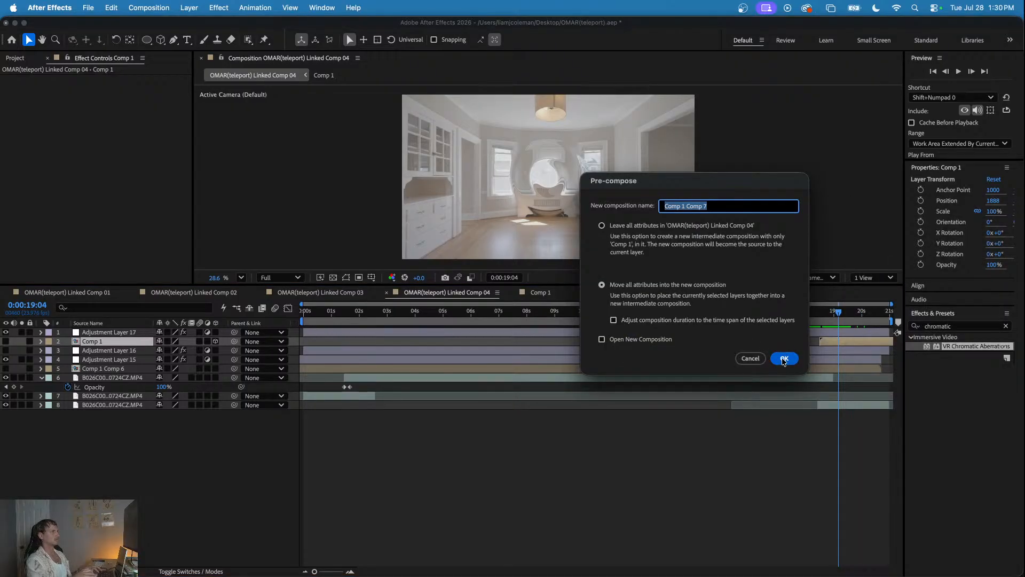
{"action": "left_click", "coordinate": [783, 359]}
- Shift Adjustment Layer 17 and the Comp 1 Comp 7 layer together slightly earlier in the timeline
{"action": "mouse_move", "coordinate": [815, 314]}
{"action": "left_mouse_down"}
{"action": "mouse_move", "coordinate": [836, 315]}
{"action": "mouse_move", "coordinate": [817, 333]}
{"action": "mouse_move", "coordinate": [806, 313]}
{"action": "mouse_move", "coordinate": [849, 314]}
{"action": "mouse_move", "coordinate": [803, 316]}
{"action": "mouse_move", "coordinate": [831, 321]}
{"action": "left_mouse_up"}
{"action": "left_click", "coordinate": [825, 333]}
{"action": "left_click", "coordinate": [825, 341], "text": "shift"}
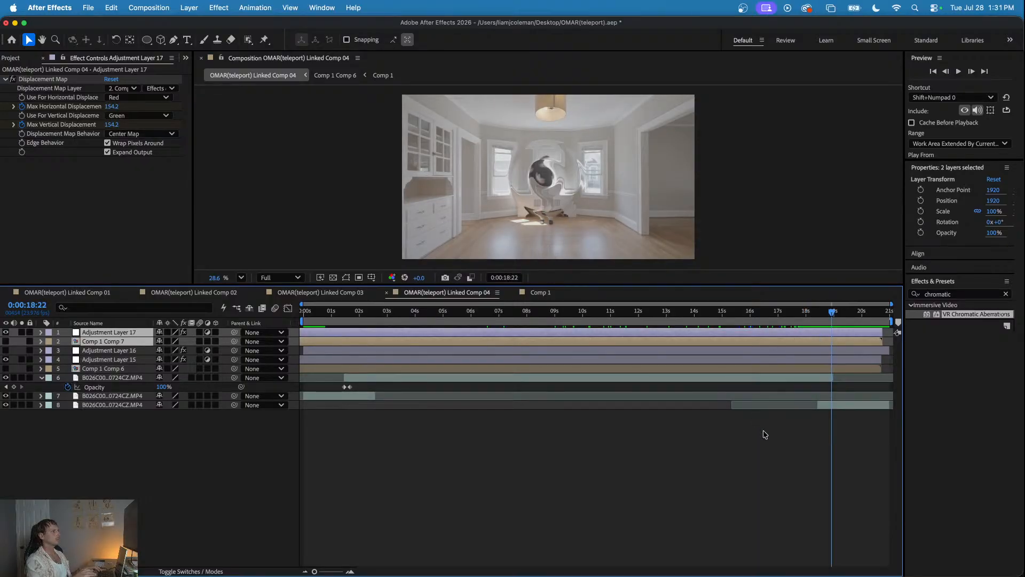
{"action": "left_click", "coordinate": [763, 418]}
- Open the Comp 1 Comp 7 precomp and go to the expanding rings at 0:00:00:19
{"action": "left_click", "coordinate": [806, 347]}
{"action": "left_click", "coordinate": [809, 341]}
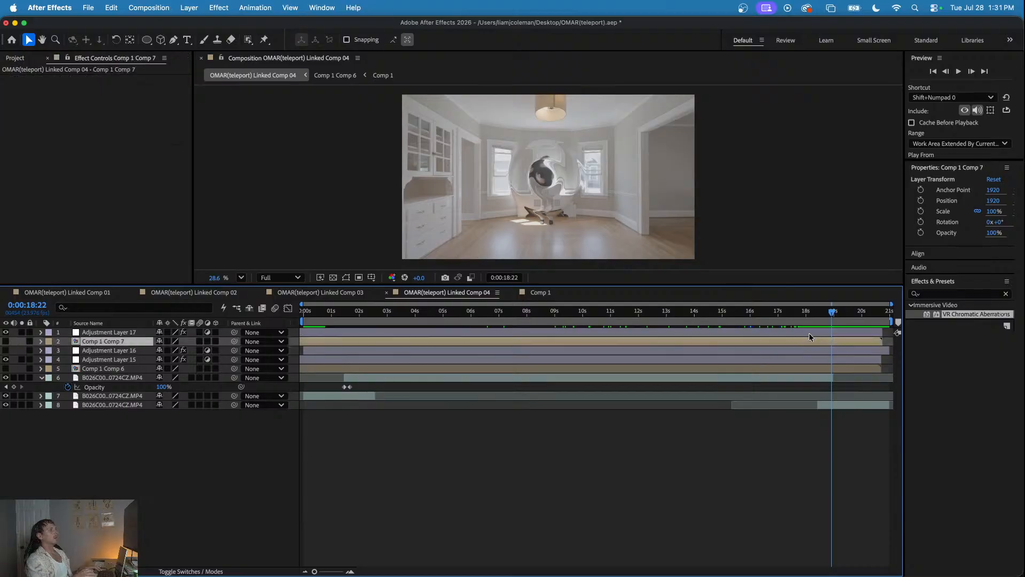
{"action": "left_click", "coordinate": [809, 332]}
{"action": "left_click", "coordinate": [813, 341]}
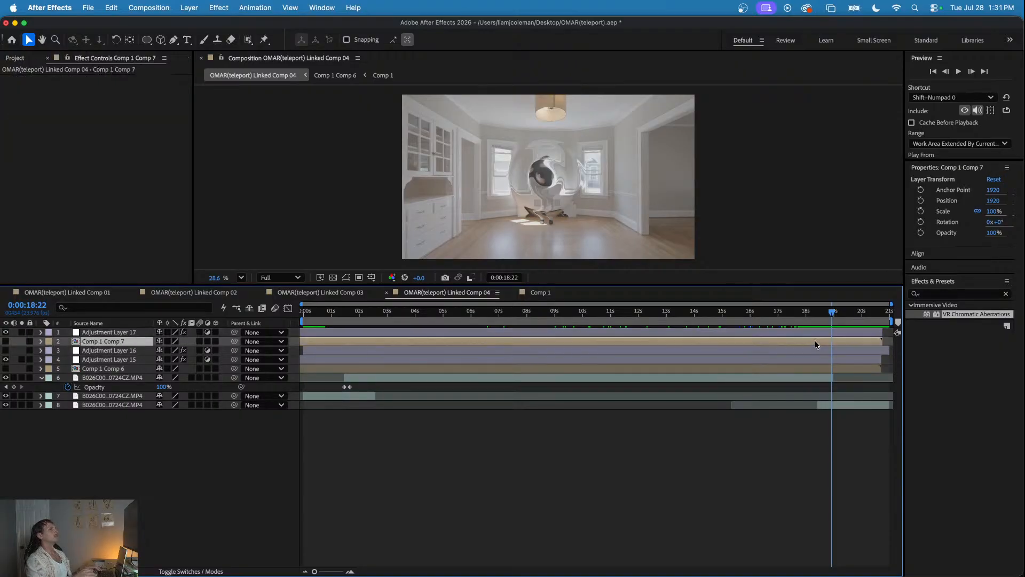
{"action": "double_click", "coordinate": [813, 343]}
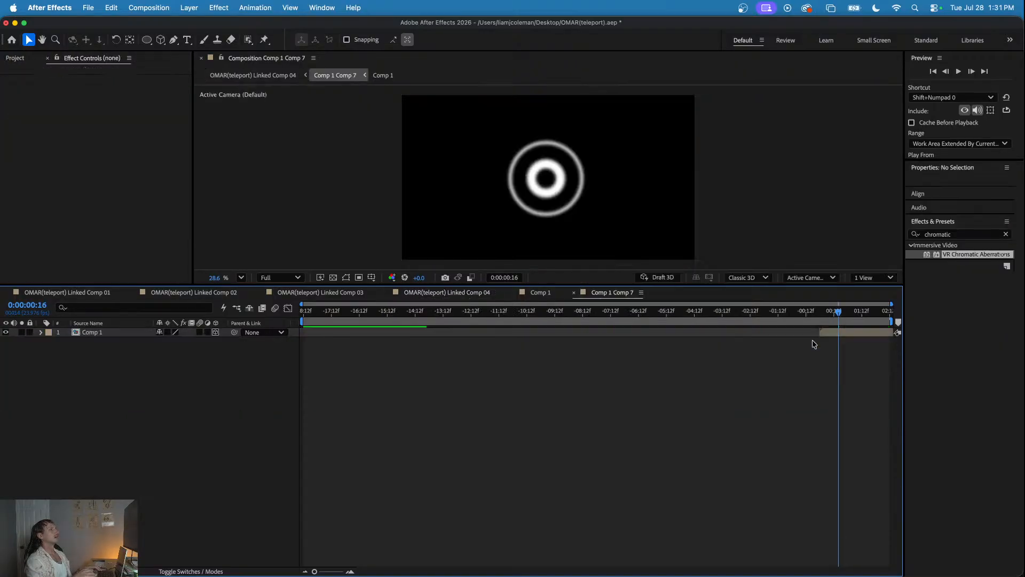
{"action": "left_click_drag", "start_coordinate": [424, 311], "coordinate": [842, 335]}
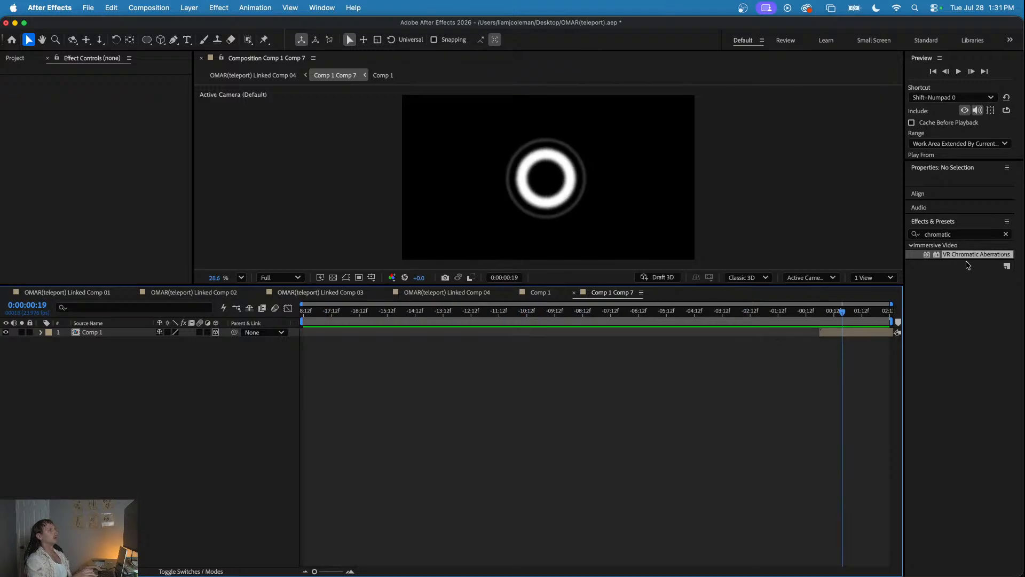
- Find the Turbulent Displace effect and apply it to the Comp 1 layer inside Comp 1 Comp 7
{"action": "left_click", "coordinate": [944, 234]}
{"action": "type", "text": "tu"}
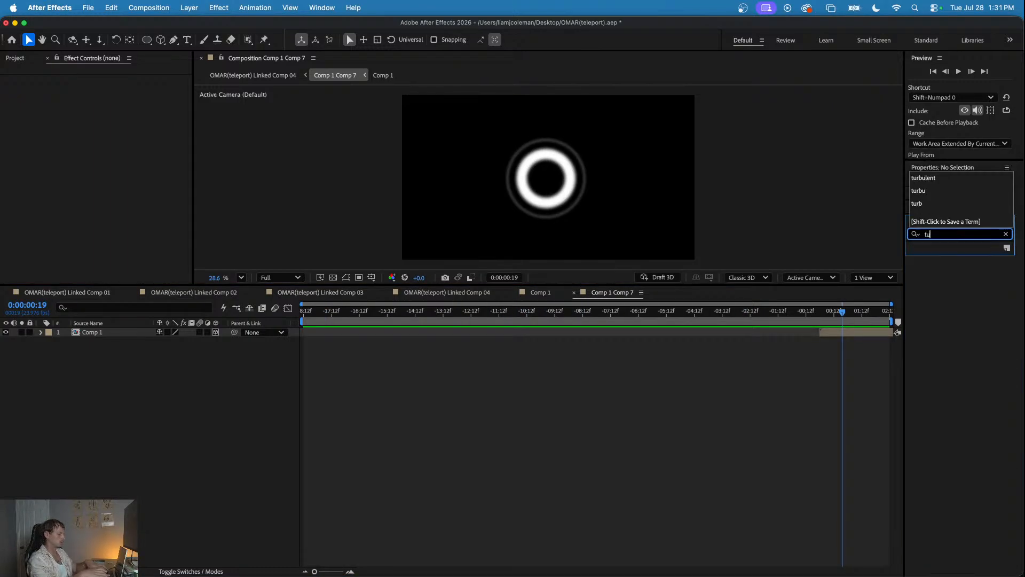
{"action": "type", "text": "rbulent"}
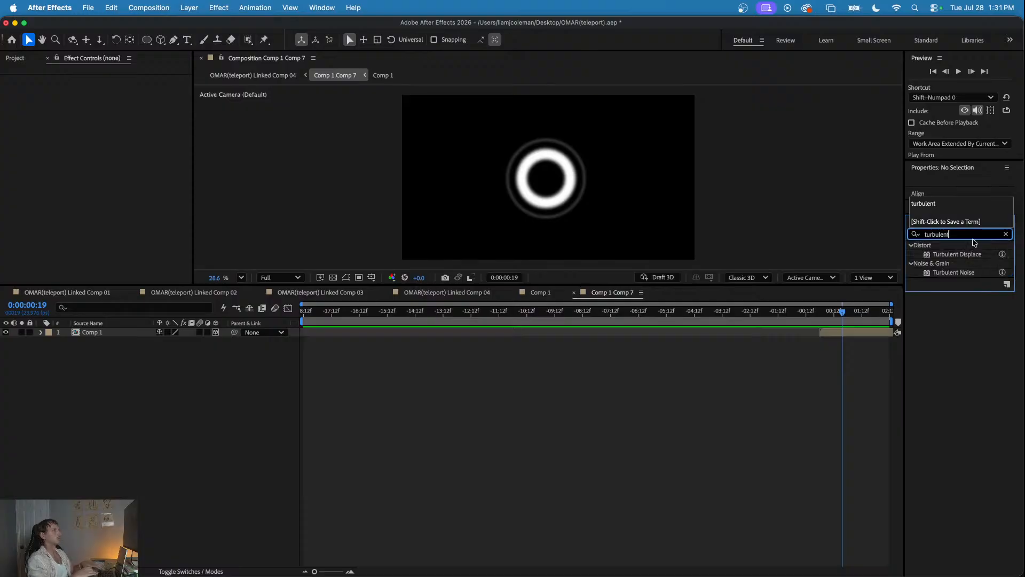
{"action": "left_click_drag", "start_coordinate": [957, 254], "coordinate": [834, 335]}
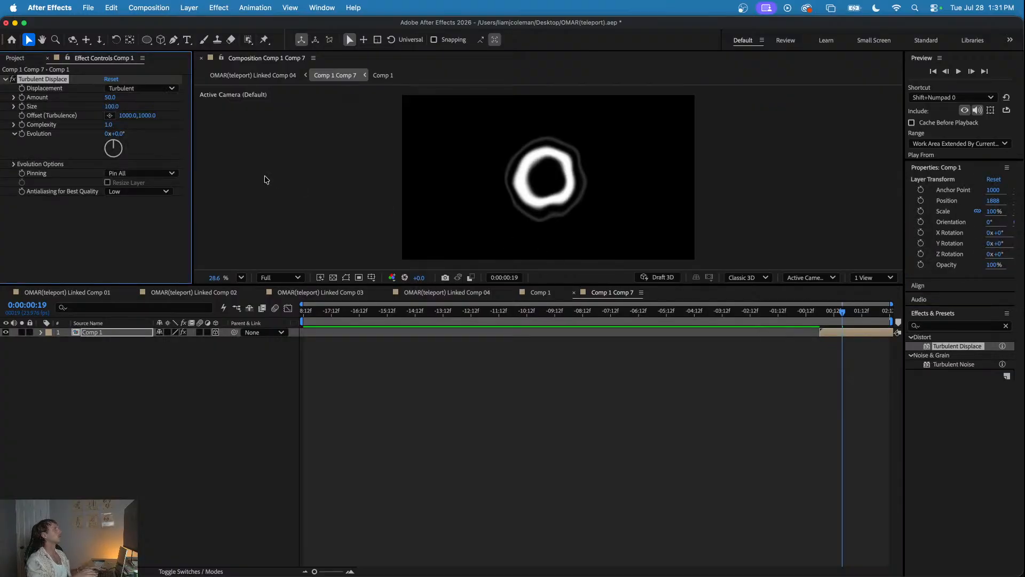
- Keyframe Turbulent Displace at 0:00:00:15 with Amount 111 and Size 203, and reveal the layer's keyframes
{"action": "left_click_drag", "start_coordinate": [829, 312], "coordinate": [837, 316]}
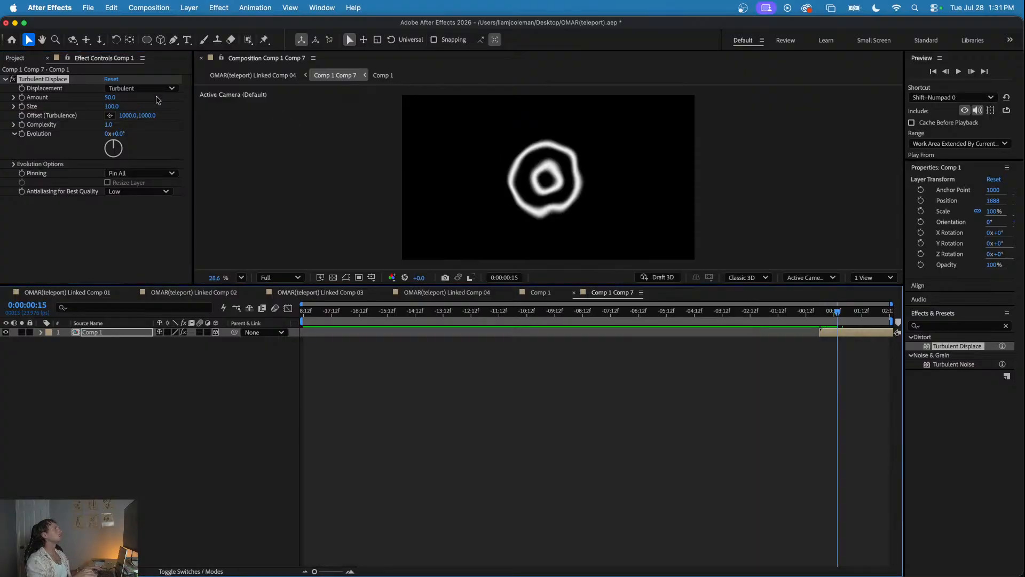
{"action": "left_click", "coordinate": [21, 99]}
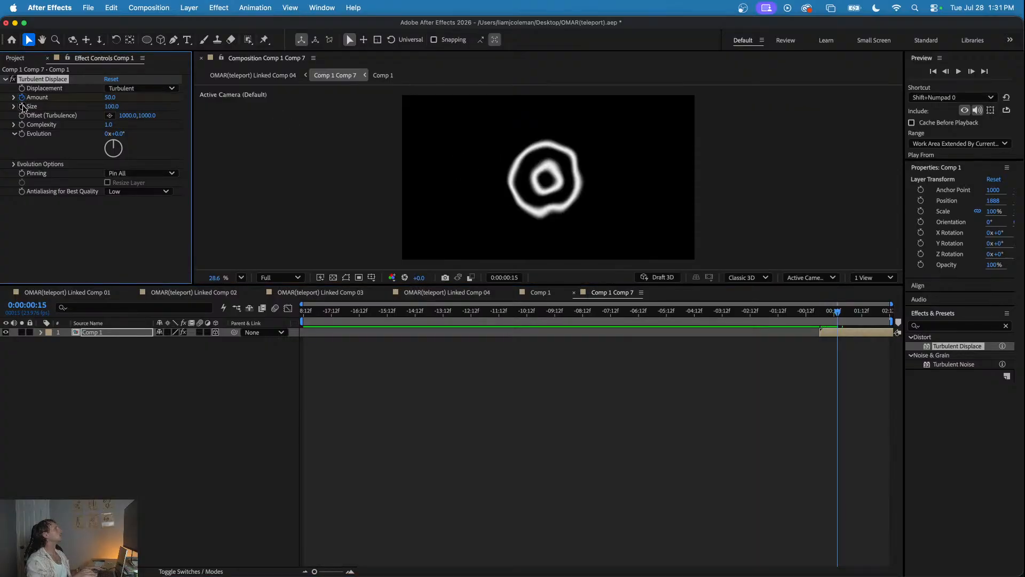
{"action": "left_click_drag", "start_coordinate": [127, 105], "coordinate": [389, 158]}
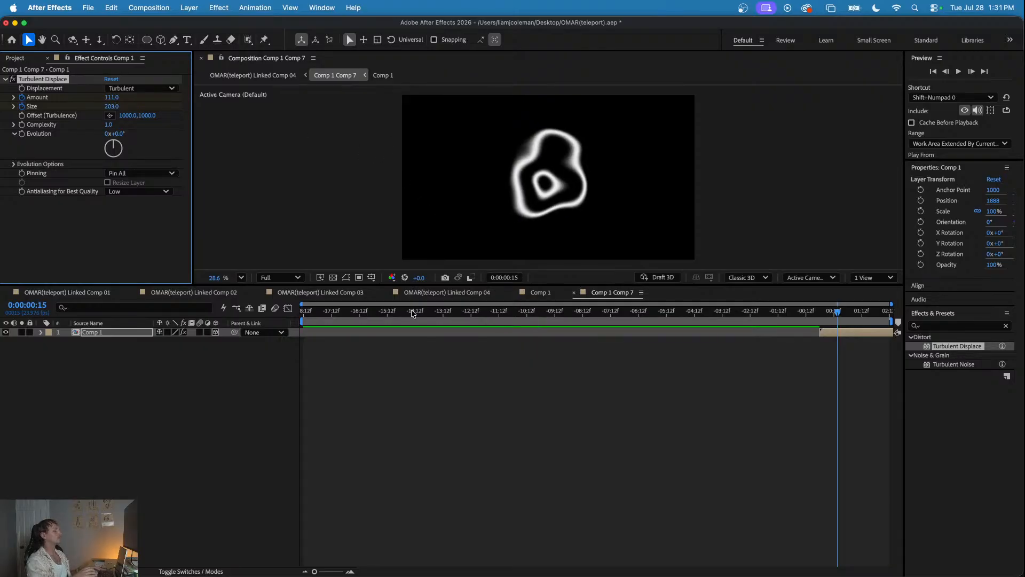
{"action": "key", "text": "u"}
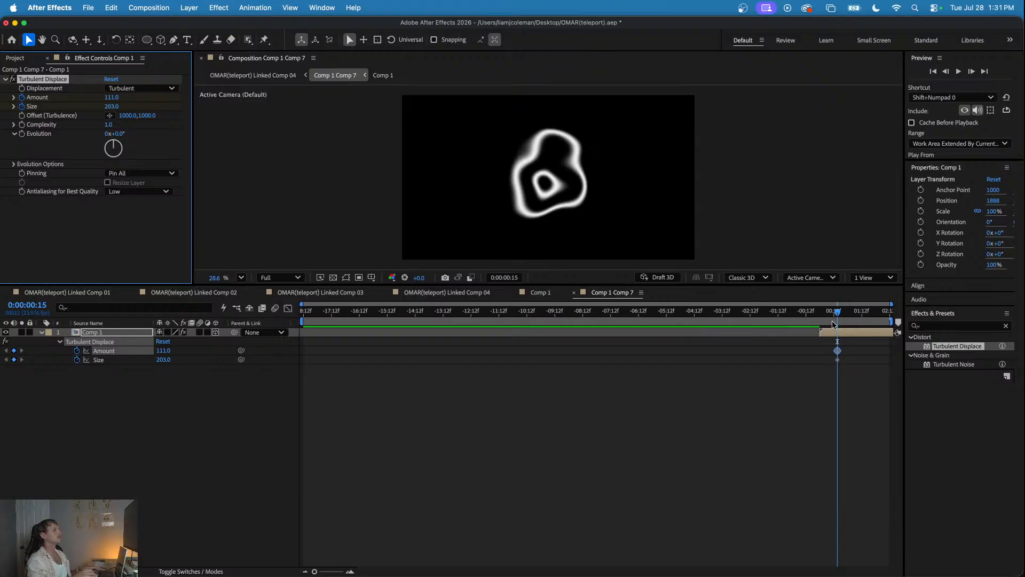
- Add Turbulent Displace keyframes at 0:00:00:01 with Amount 39 and Size 28
{"action": "left_click_drag", "start_coordinate": [837, 314], "coordinate": [829, 315]}
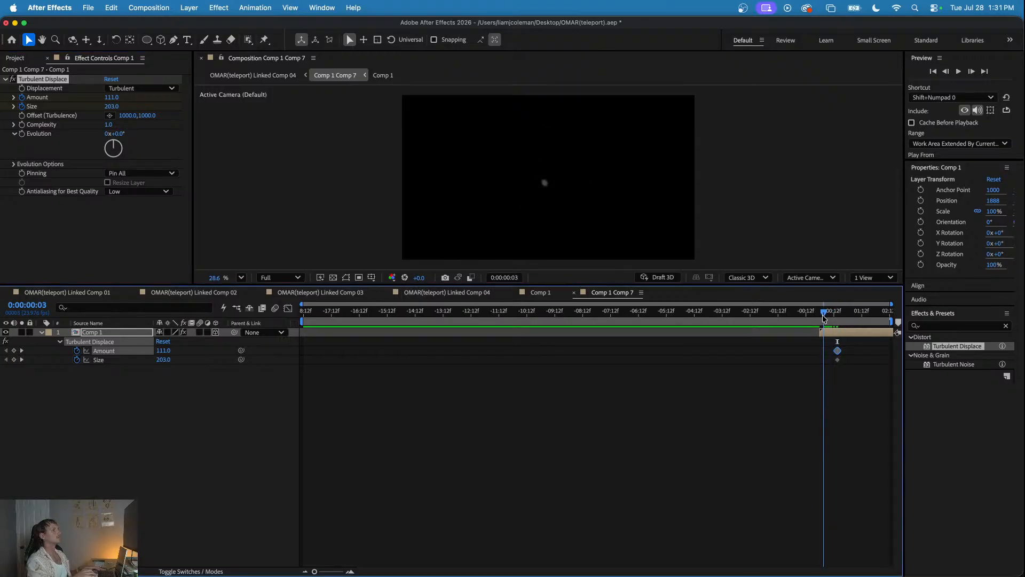
{"action": "left_click_drag", "start_coordinate": [823, 319], "coordinate": [820, 319]}
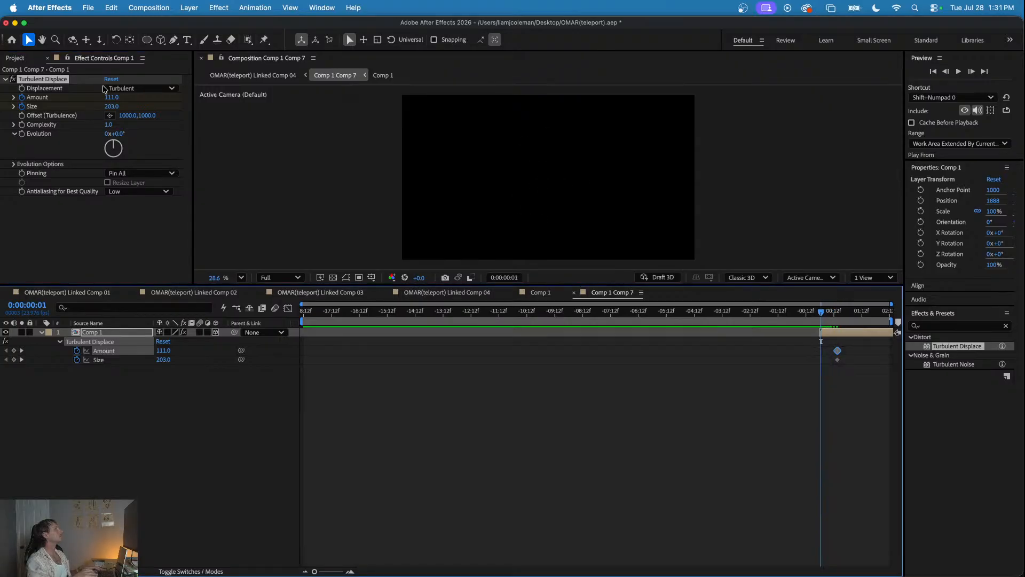
{"action": "left_click_drag", "start_coordinate": [110, 97], "coordinate": [18, 110]}
- Add Turbulent Displace keyframes at 0:00:01:03 with Amount -233 and Size 123
{"action": "left_click_drag", "start_coordinate": [821, 313], "coordinate": [851, 319]}
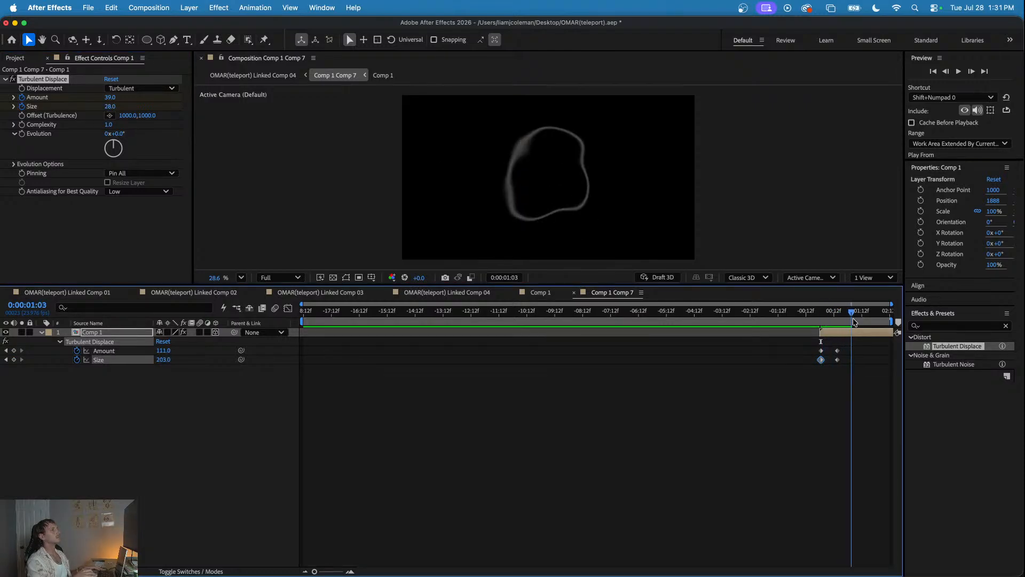
{"action": "left_click", "coordinate": [105, 97]}
{"action": "left_click_drag", "start_coordinate": [106, 98], "coordinate": [1, 105]}
{"action": "left_click_drag", "start_coordinate": [107, 97], "coordinate": [43, 99]}
{"action": "left_click_drag", "start_coordinate": [106, 106], "coordinate": [178, 109]}
{"action": "left_click_drag", "start_coordinate": [113, 97], "coordinate": [59, 107]}
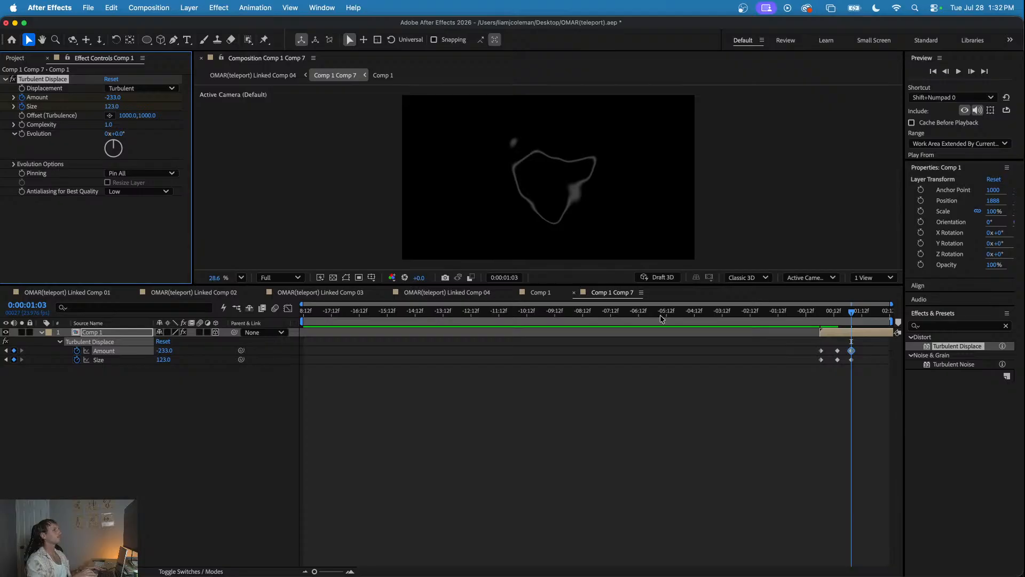
- Return to Linked Comp 04, preview the teleport-out displacement, and check the teleport-in effect at 0:00:01:12
{"action": "left_click", "coordinate": [419, 292]}
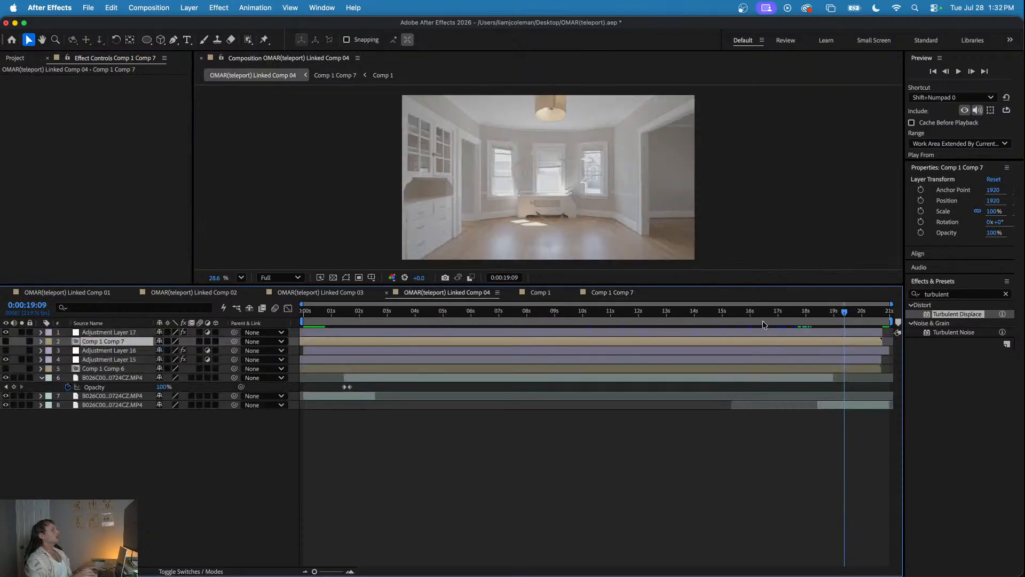
{"action": "mouse_move", "coordinate": [818, 312]}
{"action": "left_mouse_down"}
{"action": "mouse_move", "coordinate": [841, 313]}
{"action": "mouse_move", "coordinate": [823, 318]}
{"action": "left_mouse_up"}
{"action": "key", "text": "space"}
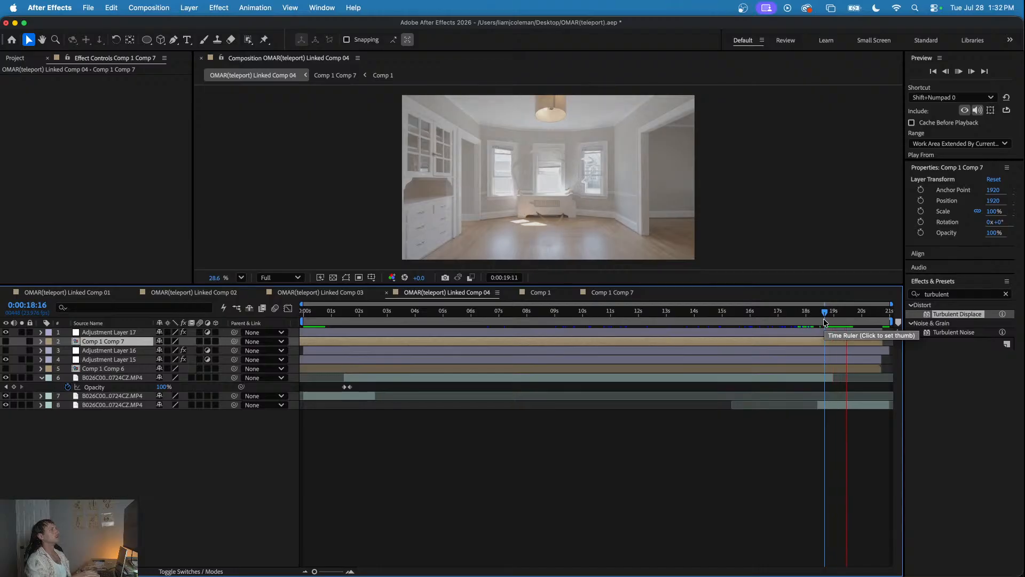
{"action": "left_click", "coordinate": [805, 312]}
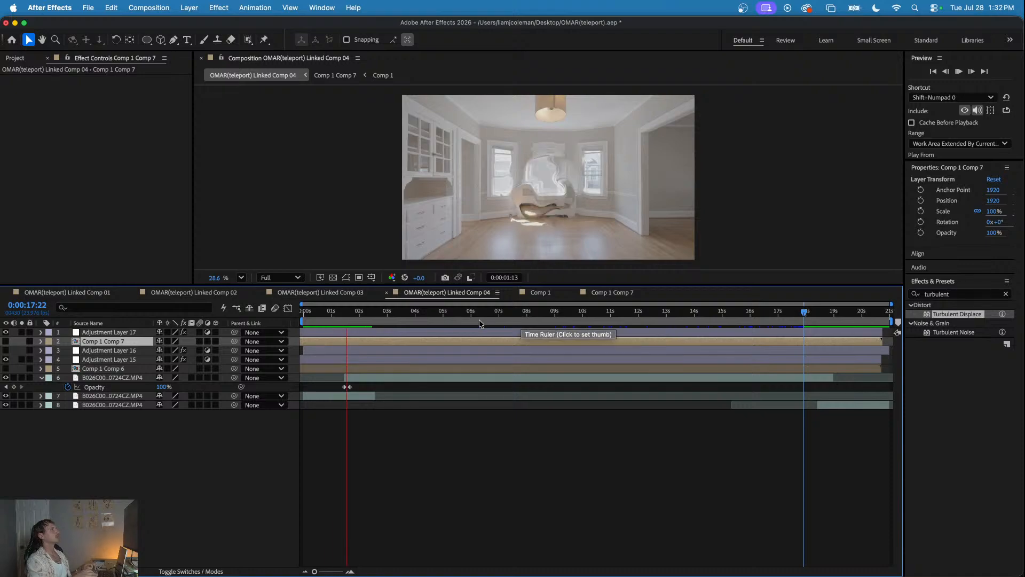
{"action": "left_click", "coordinate": [345, 313]}
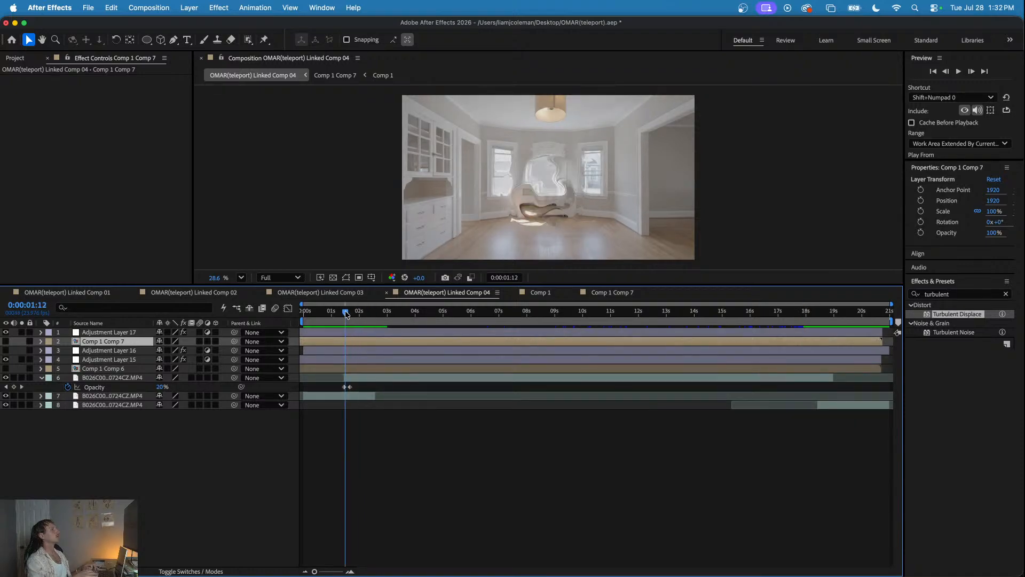
- Compare Adjustment Layer 16's VR Chromatic Aberrations settings with the neighbouring displacement layers around 0:00:01:12
{"action": "left_click", "coordinate": [351, 350]}
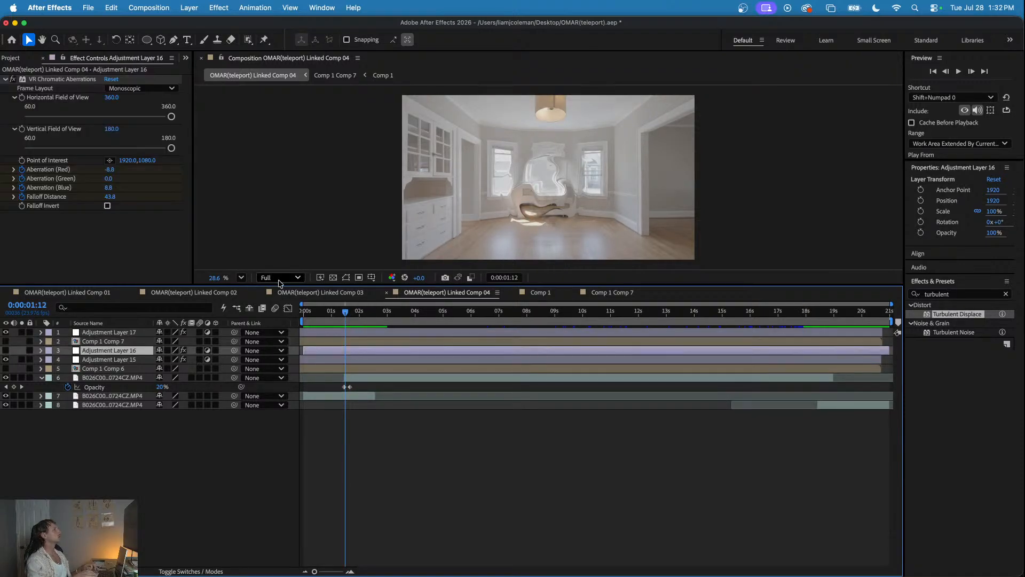
{"action": "left_click", "coordinate": [78, 80]}
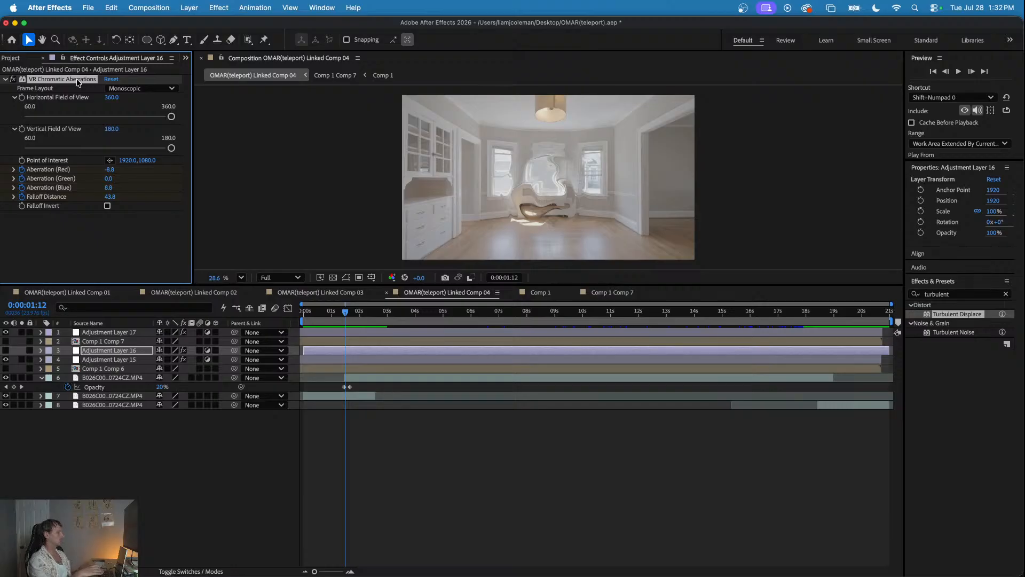
{"action": "left_click", "coordinate": [812, 313]}
{"action": "left_click_drag", "start_coordinate": [812, 313], "coordinate": [344, 325]}
{"action": "left_click", "coordinate": [334, 349]}
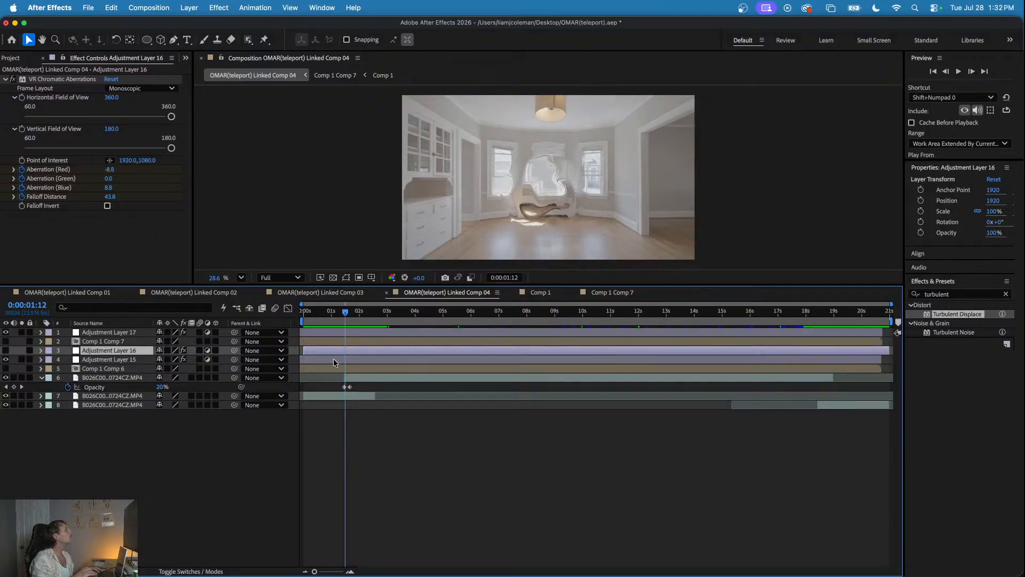
{"action": "left_click", "coordinate": [333, 358]}
{"action": "left_click", "coordinate": [334, 350]}
{"action": "left_click", "coordinate": [12, 80]}
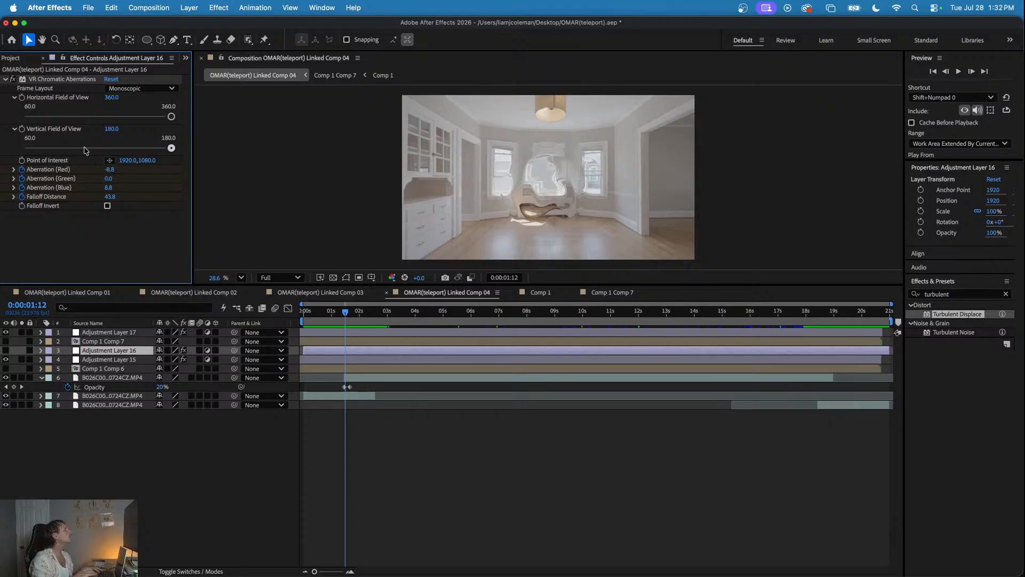
{"action": "left_click", "coordinate": [342, 360]}
{"action": "left_click", "coordinate": [341, 351]}
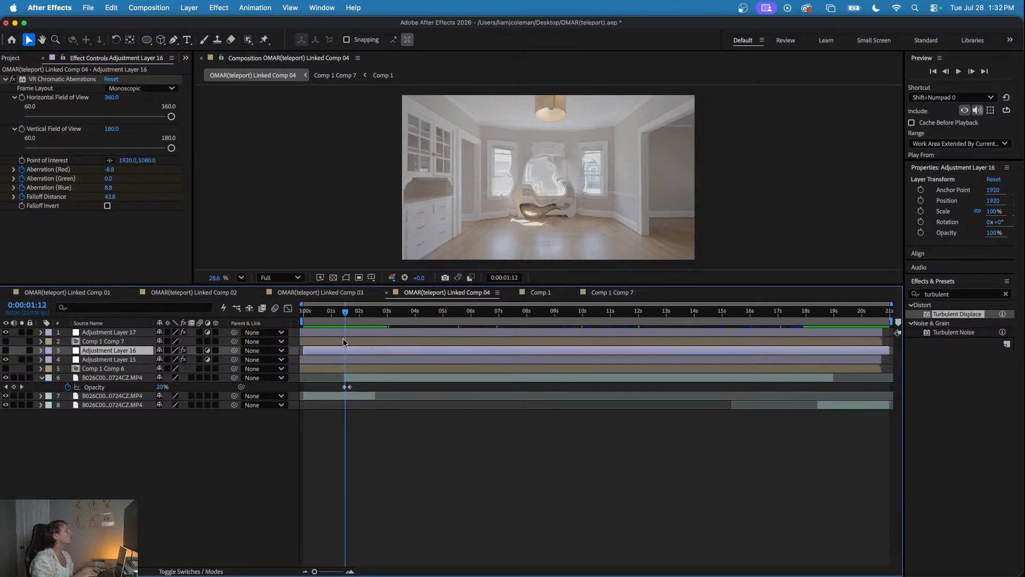
{"action": "left_click", "coordinate": [345, 332]}
{"action": "left_click", "coordinate": [338, 342]}
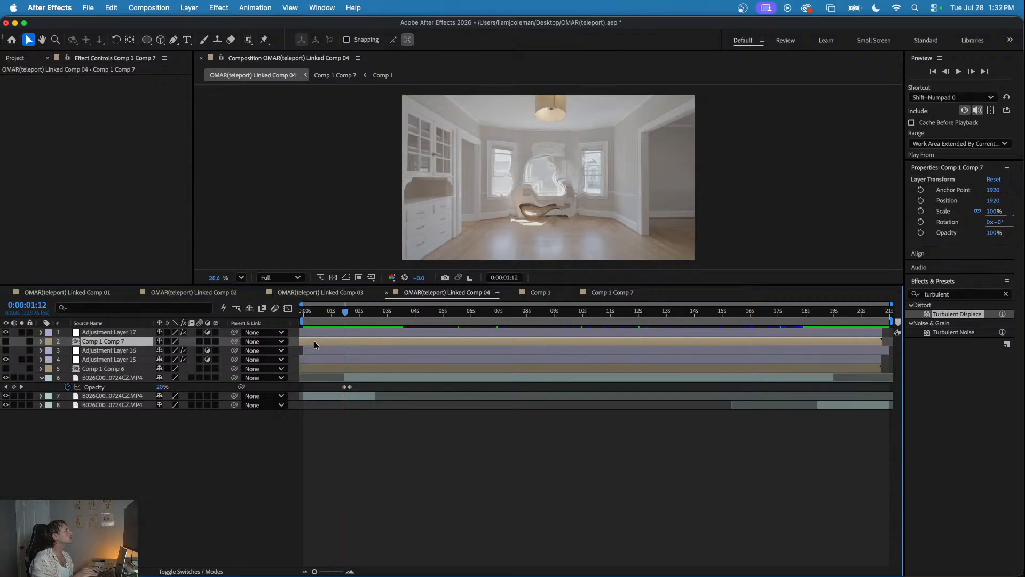
{"action": "left_click", "coordinate": [341, 359]}
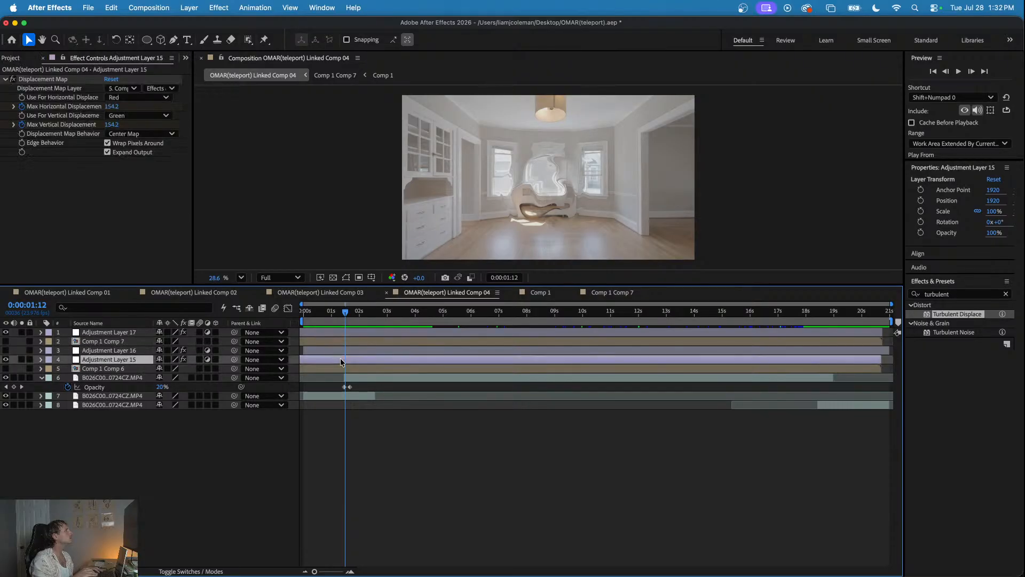
{"action": "left_click", "coordinate": [341, 351]}
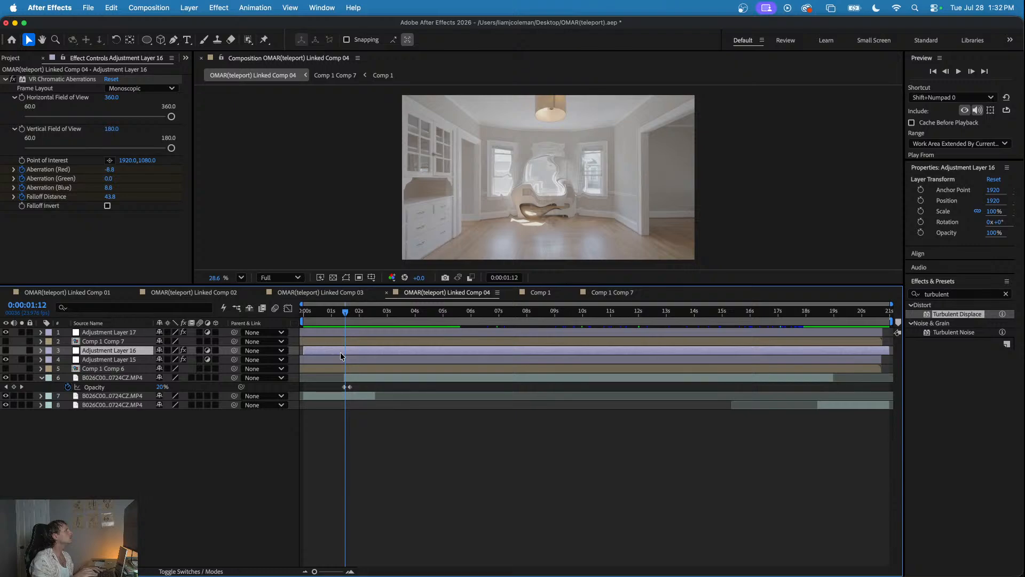
- Move Adjustment Layer 16 to the top of the layer stack and return to 0:00:01:12
{"action": "left_click_drag", "start_coordinate": [142, 352], "coordinate": [141, 330]}
{"action": "left_click_drag", "start_coordinate": [330, 313], "coordinate": [349, 315]}
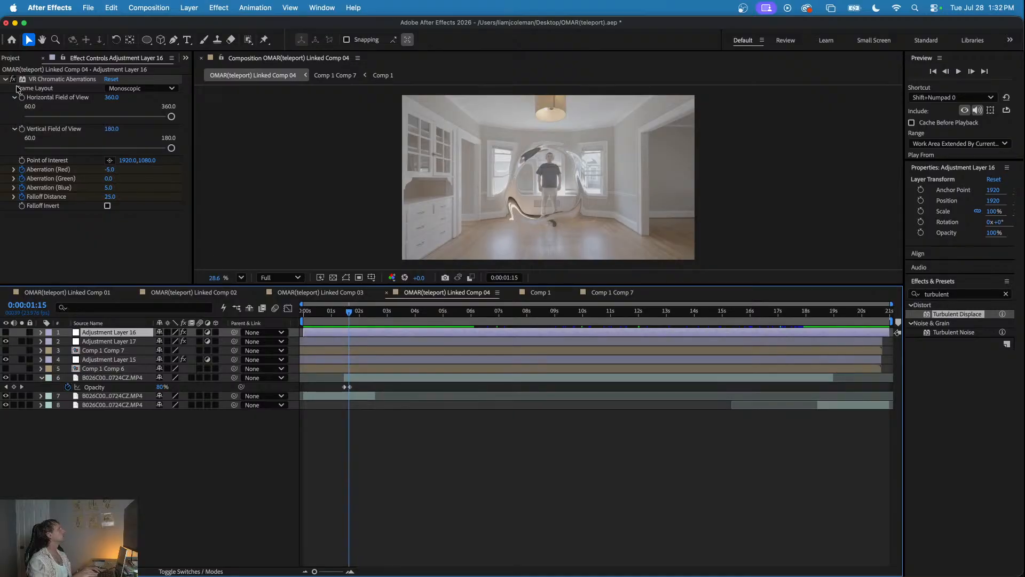
{"action": "left_click_drag", "start_coordinate": [345, 310], "coordinate": [342, 313]}
- Reveal Adjustment Layer 16's keyframes and toggle its VR Chromatic Aberrations effect off and back on
{"action": "key", "text": "u"}
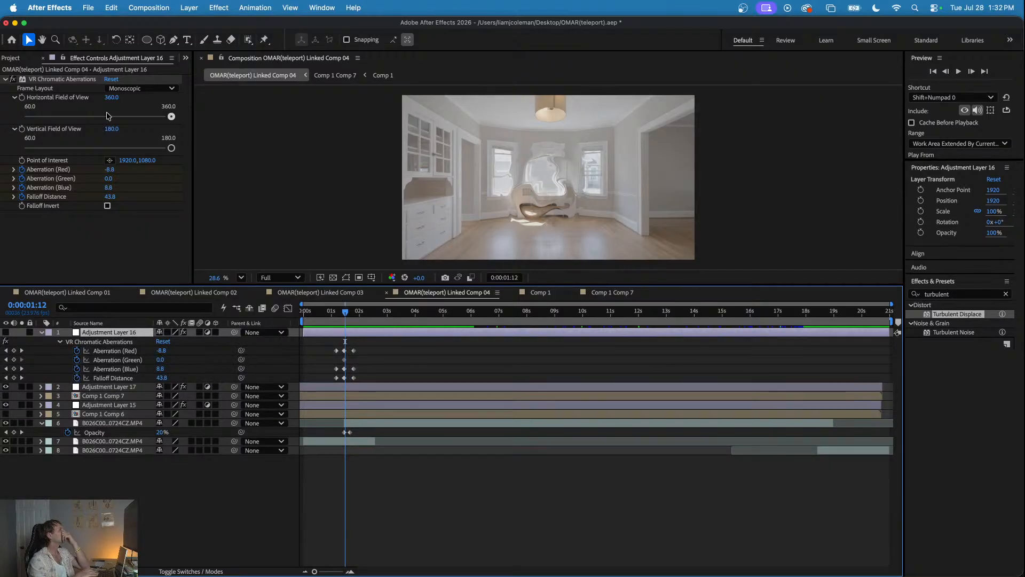
{"action": "left_click", "coordinate": [12, 81]}
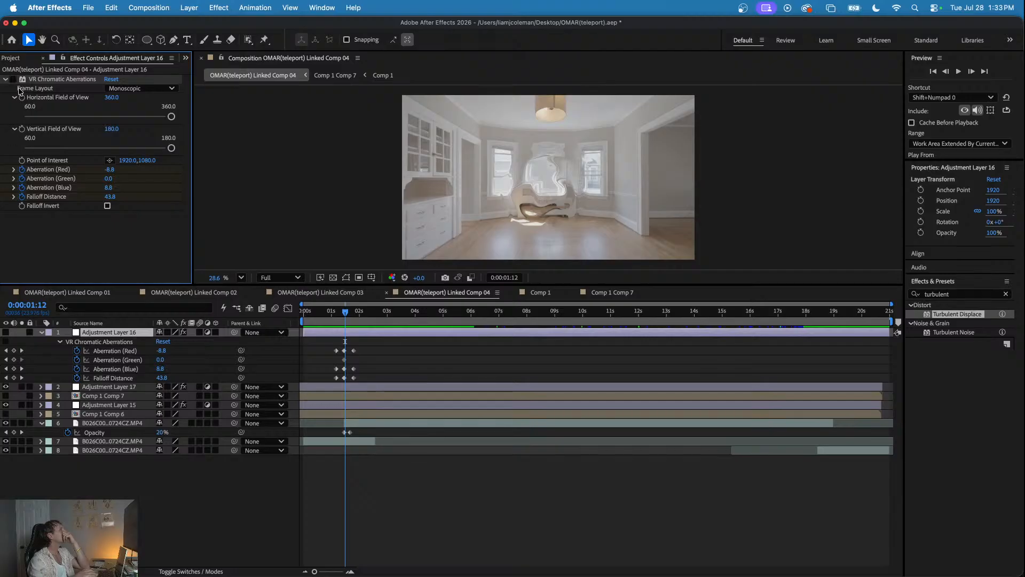
{"action": "left_click", "coordinate": [12, 79]}
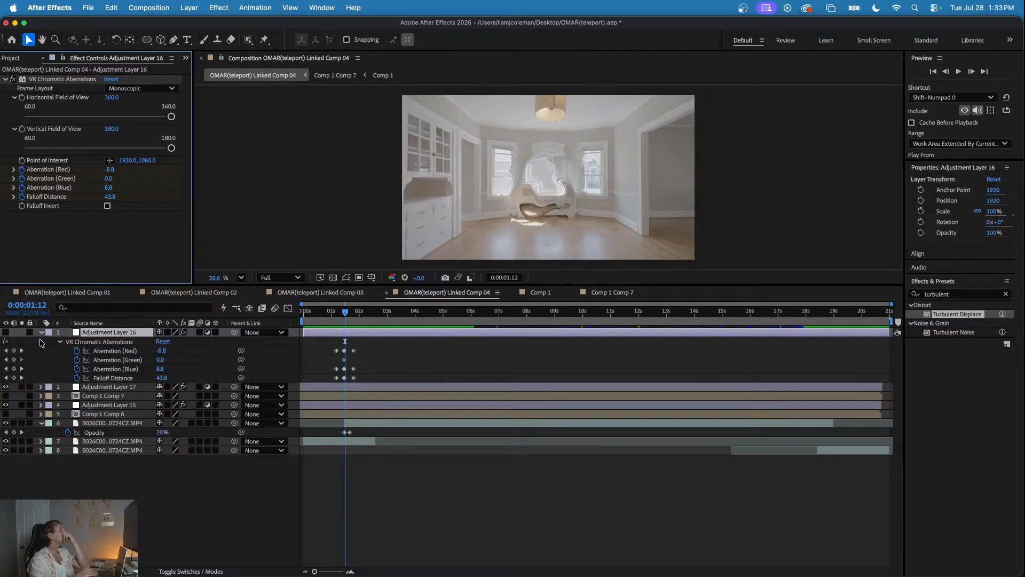
- Re-enable Adjustment Layer 16, duplicate its VR Chromatic Aberrations keyframes at 0:00:19:01, and shift the copies earlier so their middle keyframes align with that time
{"action": "left_click", "coordinate": [6, 332]}
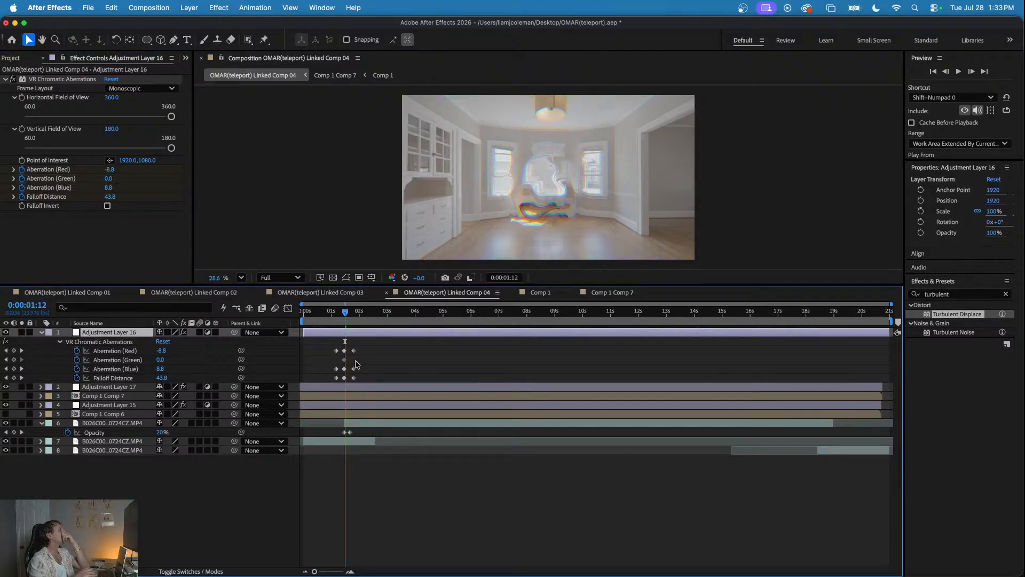
{"action": "left_click_drag", "start_coordinate": [332, 316], "coordinate": [835, 328]}
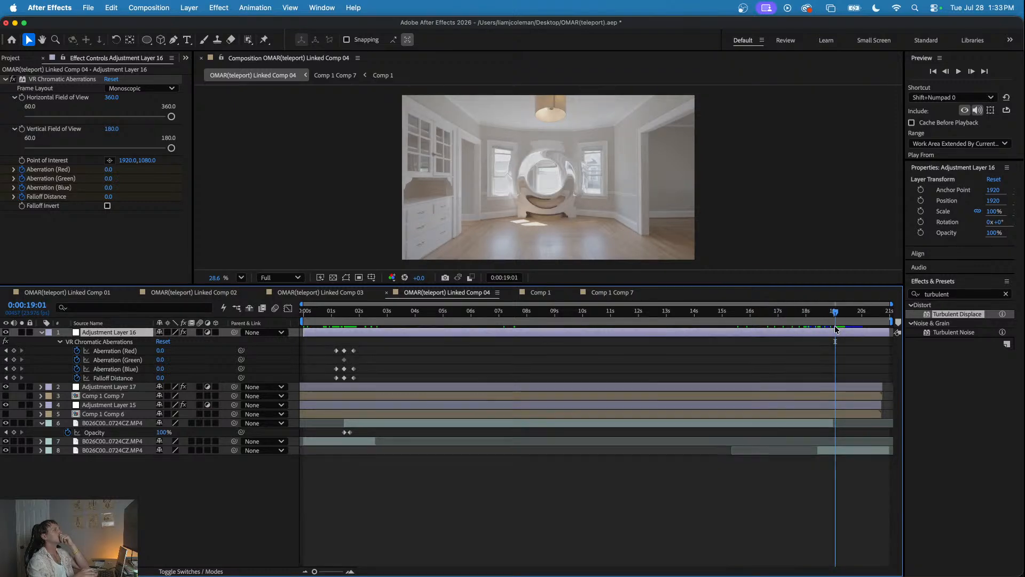
{"action": "left_click", "coordinate": [372, 346]}
{"action": "left_click_drag", "start_coordinate": [372, 346], "coordinate": [319, 377]}
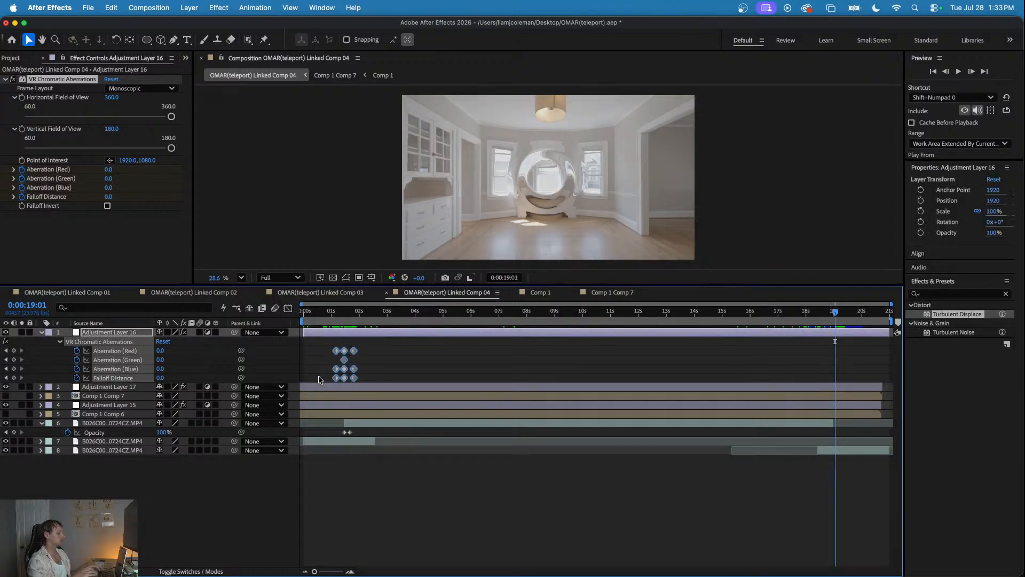
{"action": "key", "text": "super+v"}
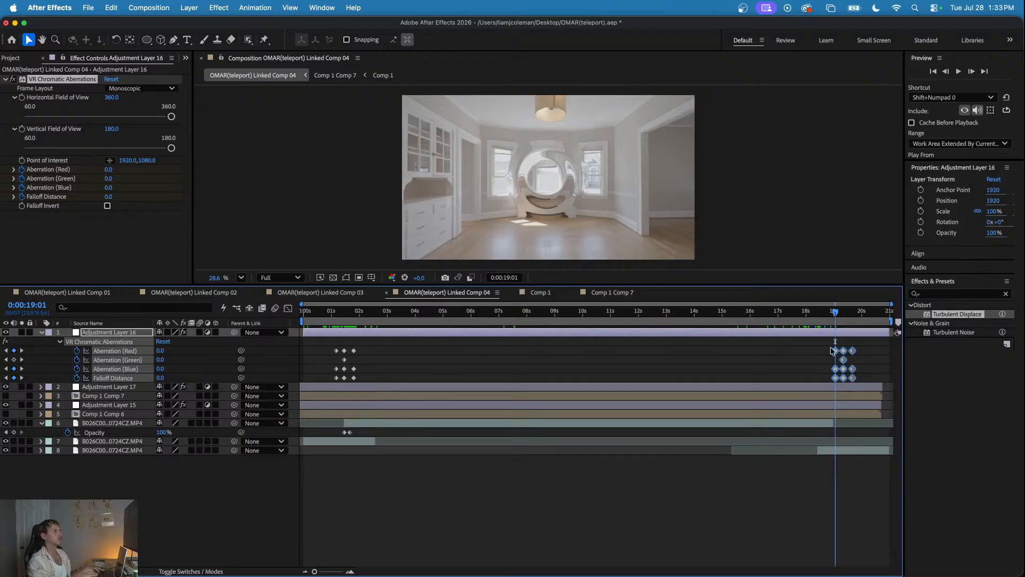
{"action": "left_click_drag", "start_coordinate": [845, 353], "coordinate": [838, 353]}
- Preview the teleport-in effect from the start of the comp and the teleport-out effect from about 0:00:18:04
{"action": "left_click", "coordinate": [810, 311]}
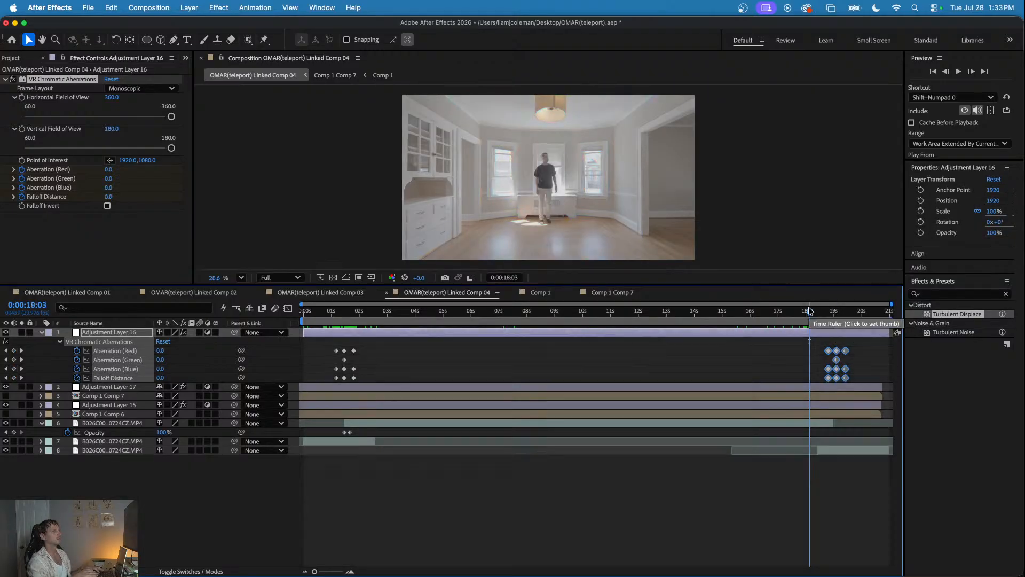
{"action": "key", "text": "space"}
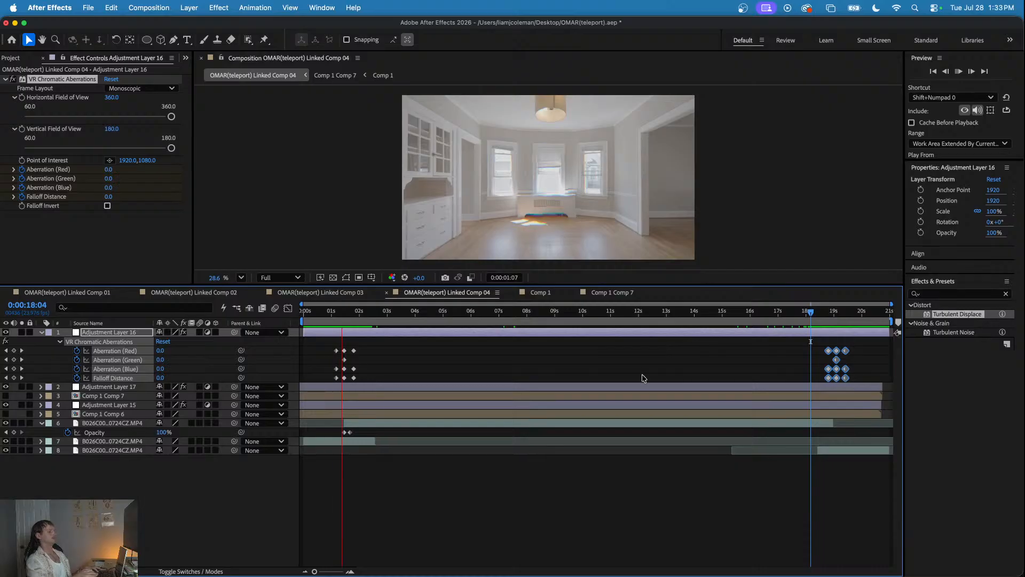
{"action": "left_click", "coordinate": [582, 374]}
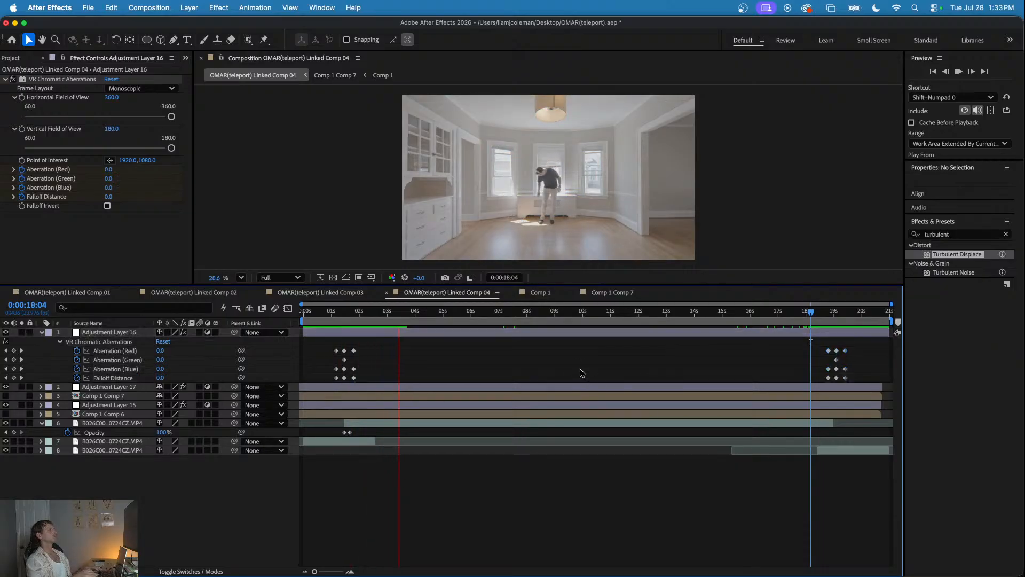
{"action": "left_click_drag", "start_coordinate": [392, 312], "coordinate": [273, 315]}
{"action": "key", "text": "space"}
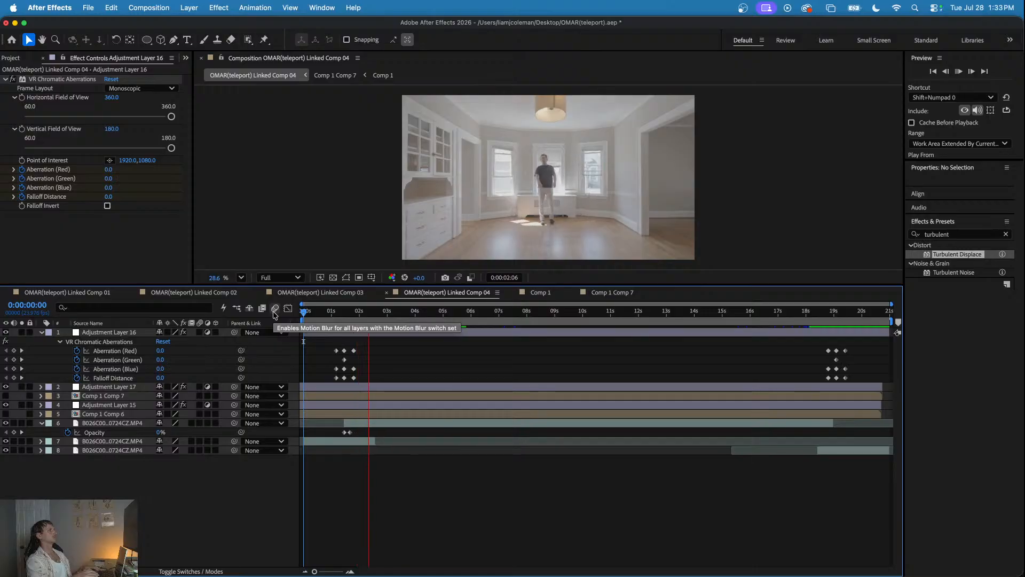
{"action": "left_click", "coordinate": [810, 312]}
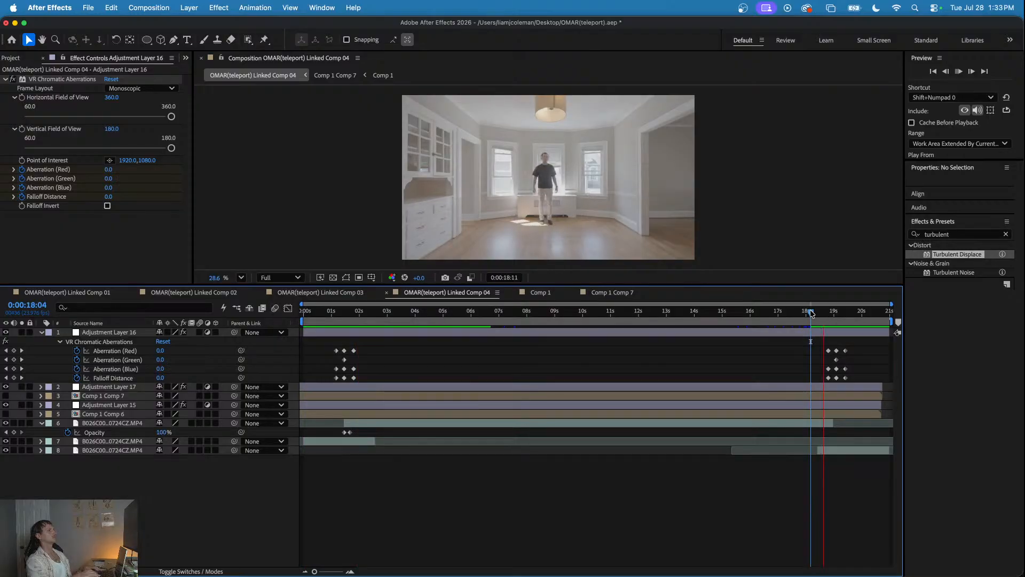
{"action": "key", "text": "space"}
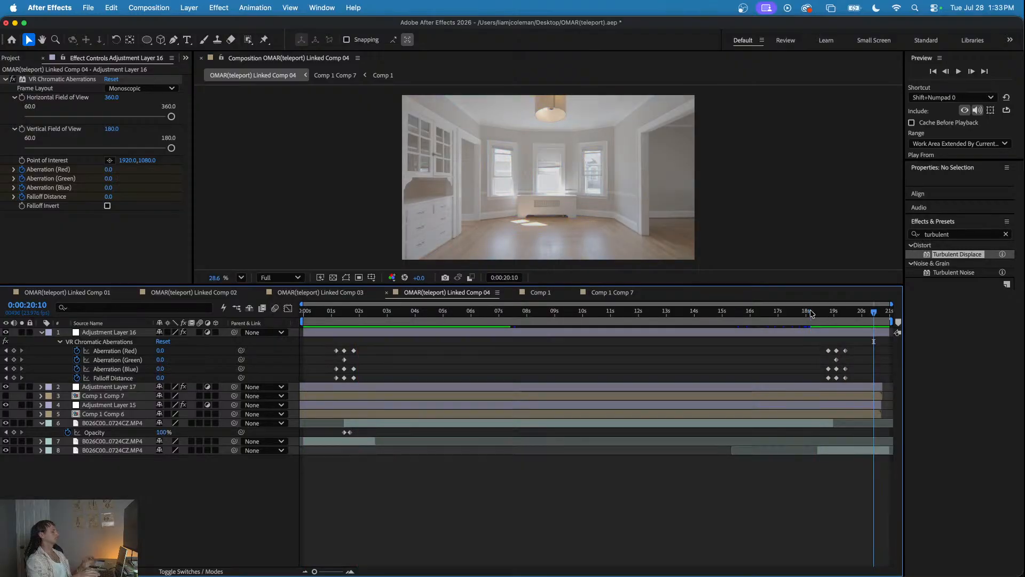
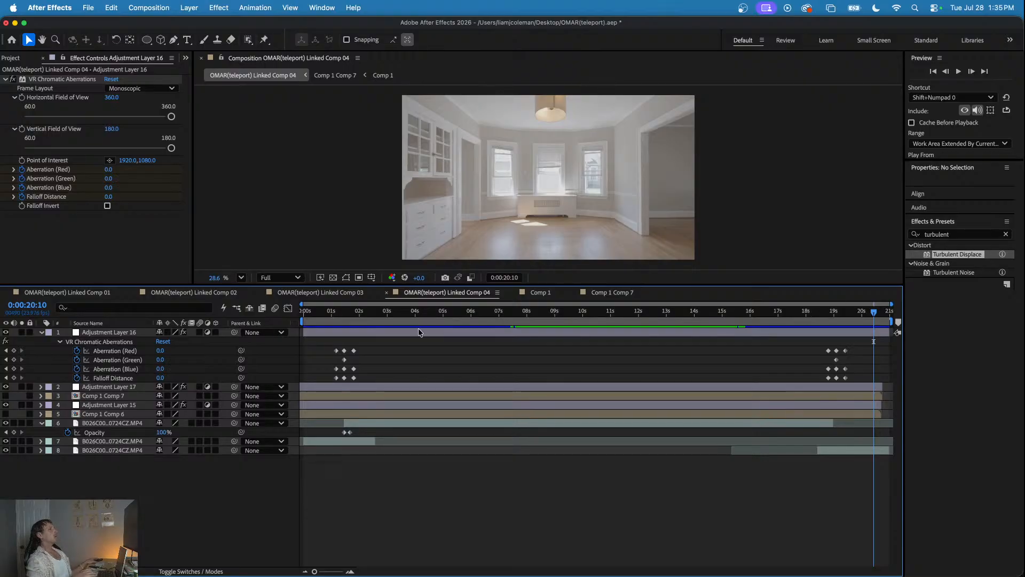
- Replay Linked Comp 04 from the start and from 0:00:18:04 to check both teleports, and save the project
{"action": "left_click", "coordinate": [325, 313]}
{"action": "key", "text": "Home"}
{"action": "key", "text": "space"}
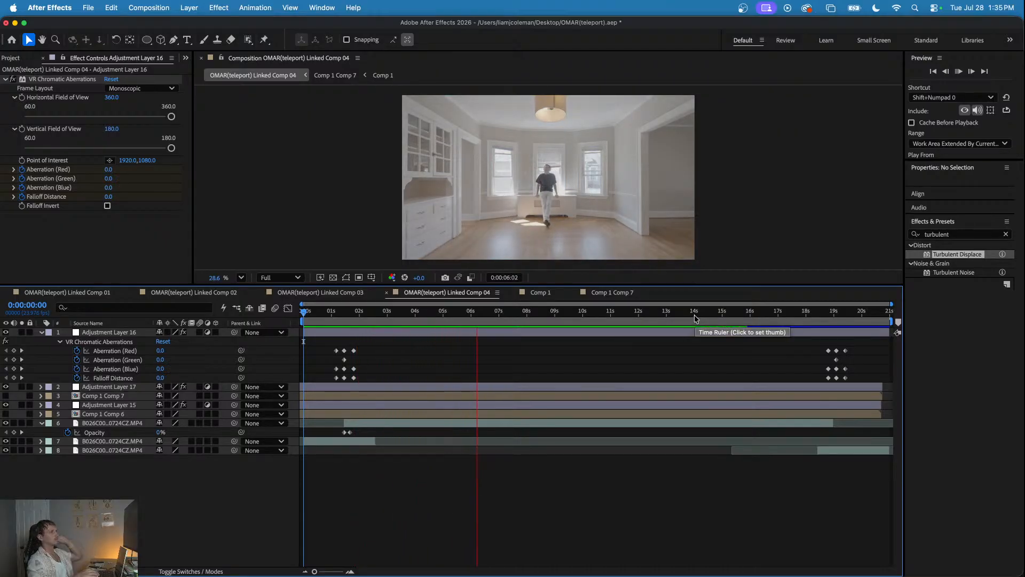
{"action": "key", "text": "space"}
{"action": "left_click", "coordinate": [810, 312]}
{"action": "key", "text": "space"}
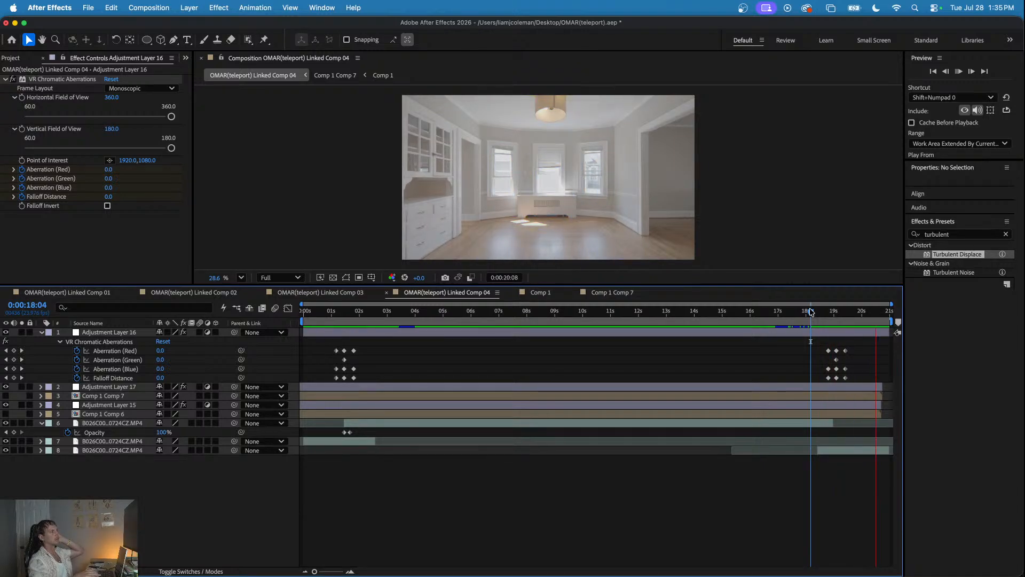
{"action": "key", "text": "super+s"}
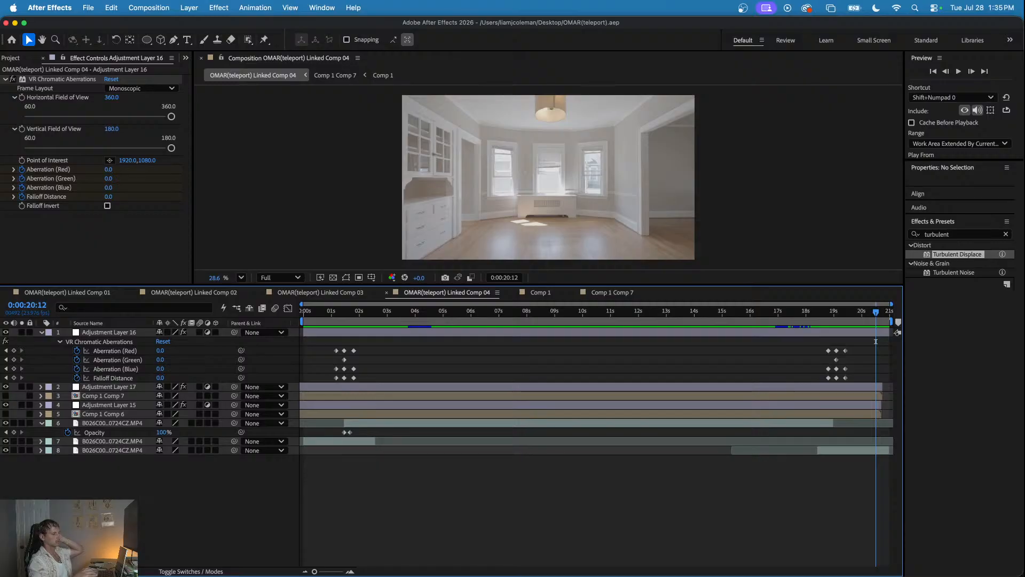
- Switch to Premiere, play the Linked Comp 04 clip in the CUT sequence, and render the sequence's effects
{"action": "key", "text": "super+Tab"}
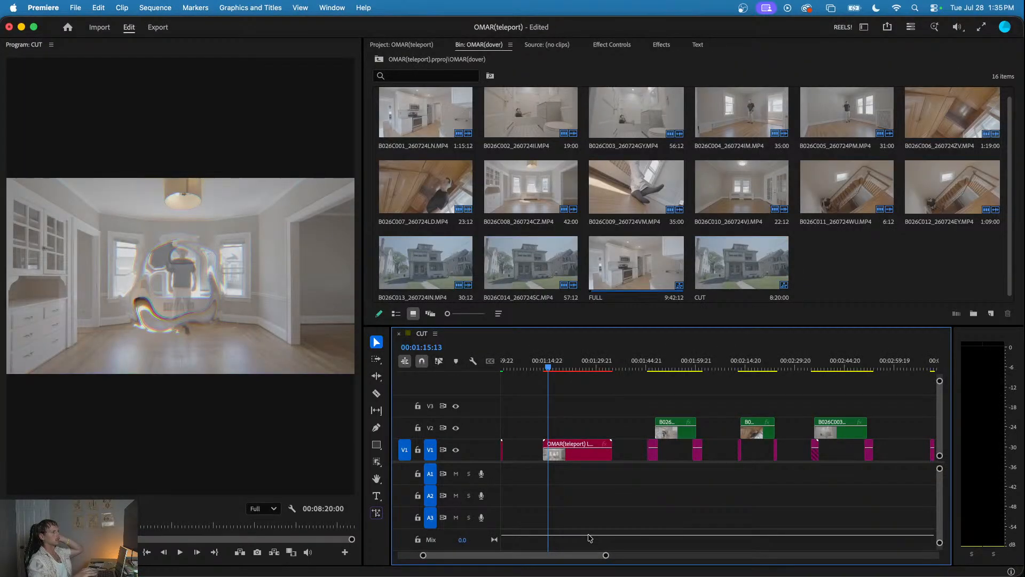
{"action": "left_click", "coordinate": [540, 368]}
{"action": "key", "text": "space"}
{"action": "scroll", "coordinate": [550, 408], "scroll_direction": "down", "scroll_amount": 3}
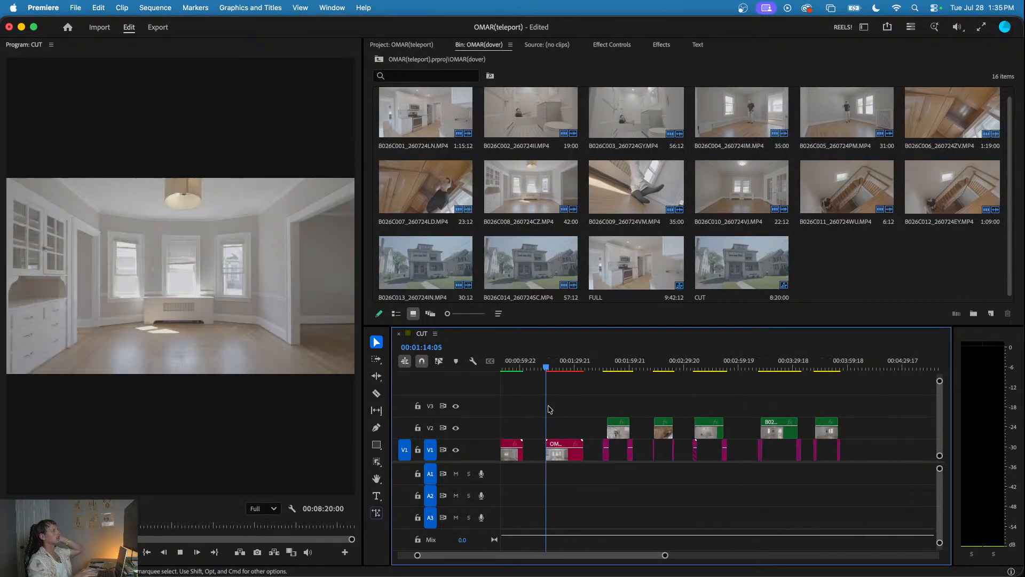
{"action": "scroll", "coordinate": [548, 409], "scroll_direction": "up", "scroll_amount": 2}
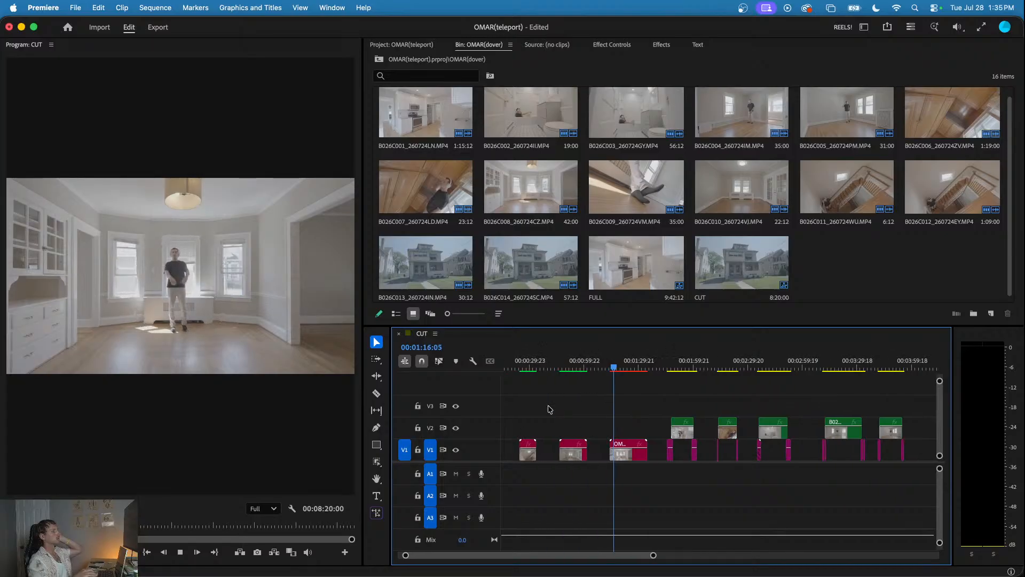
{"action": "scroll", "coordinate": [548, 409], "scroll_direction": "down", "scroll_amount": 2}
{"action": "key", "text": "Return"}
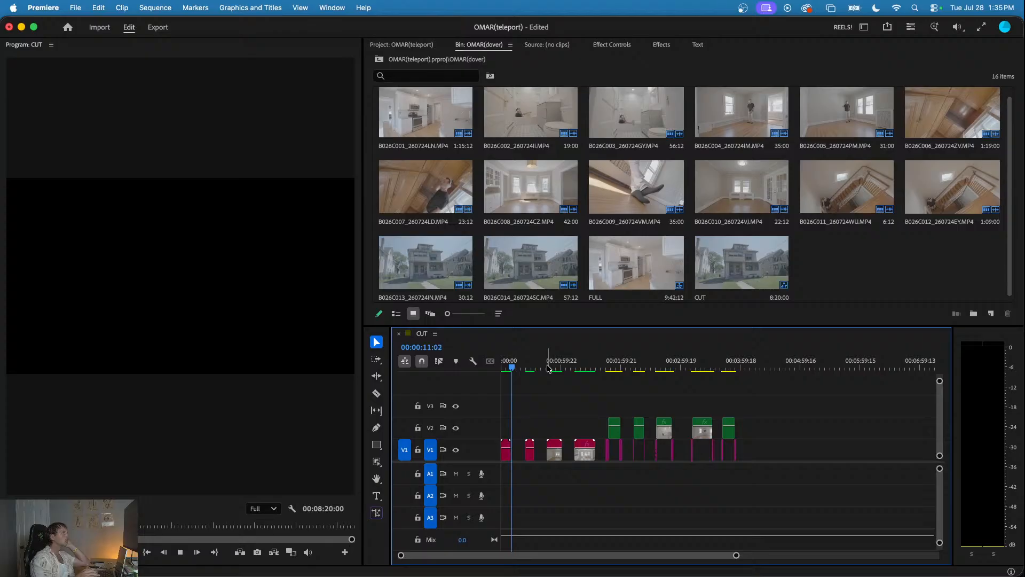
- Review the teleport effects in the rendered staircase clip and the two empty-room clips of the CUT sequence
{"action": "left_click", "coordinate": [528, 367]}
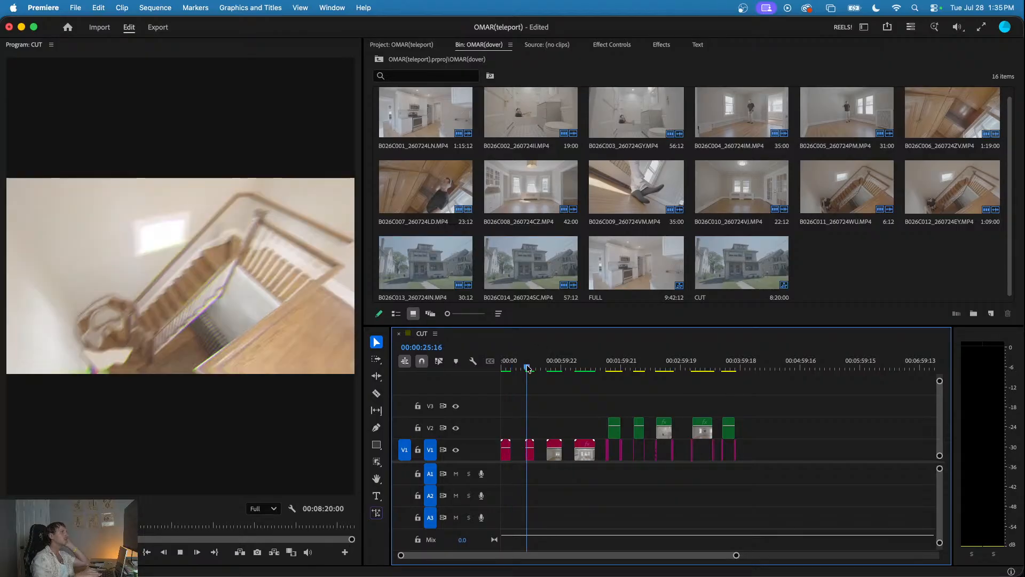
{"action": "left_click_drag", "start_coordinate": [529, 368], "coordinate": [530, 368]}
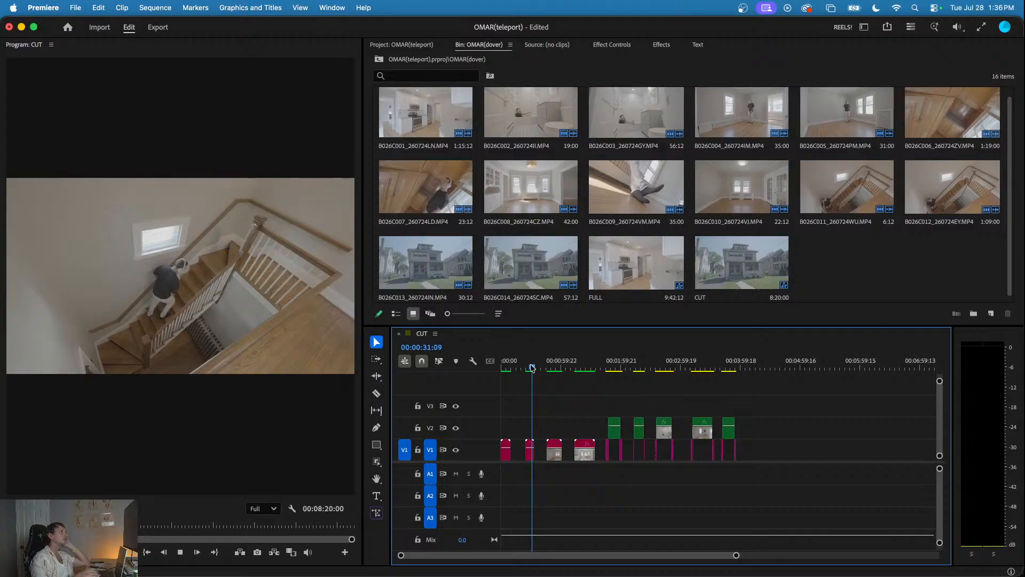
{"action": "left_click", "coordinate": [549, 368]}
{"action": "key", "text": "space"}
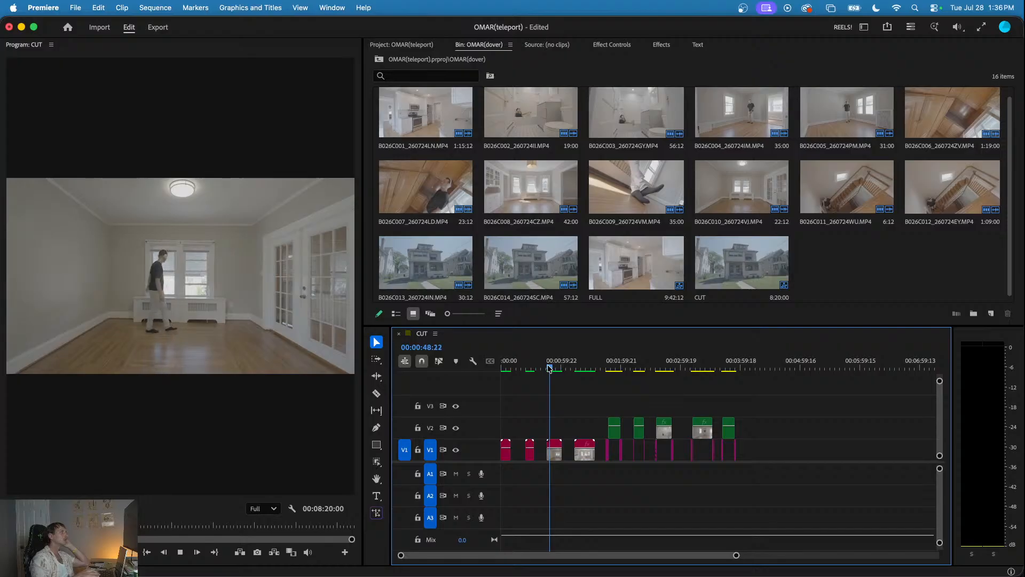
{"action": "left_click", "coordinate": [557, 368]}
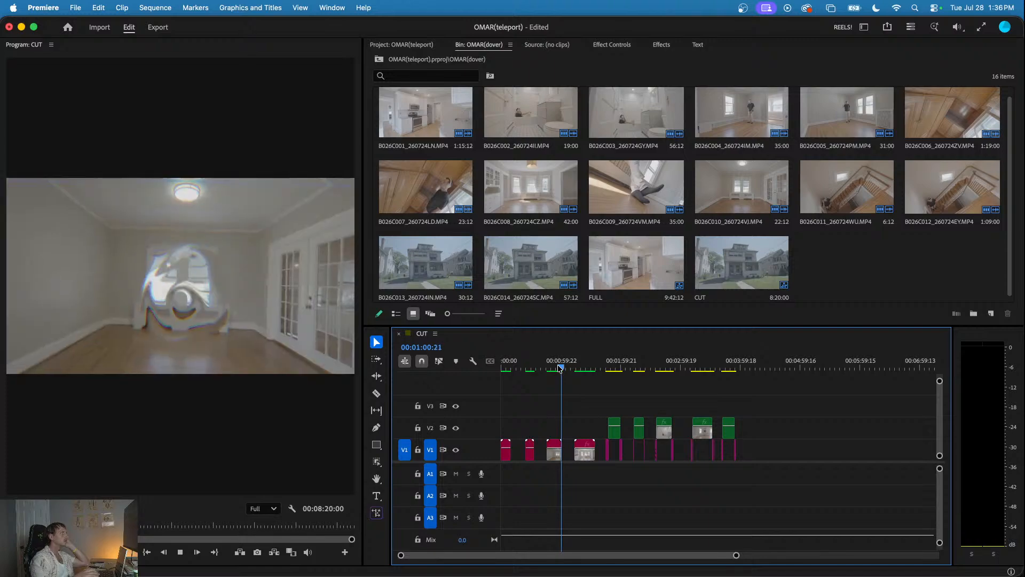
{"action": "left_click", "coordinate": [577, 367]}
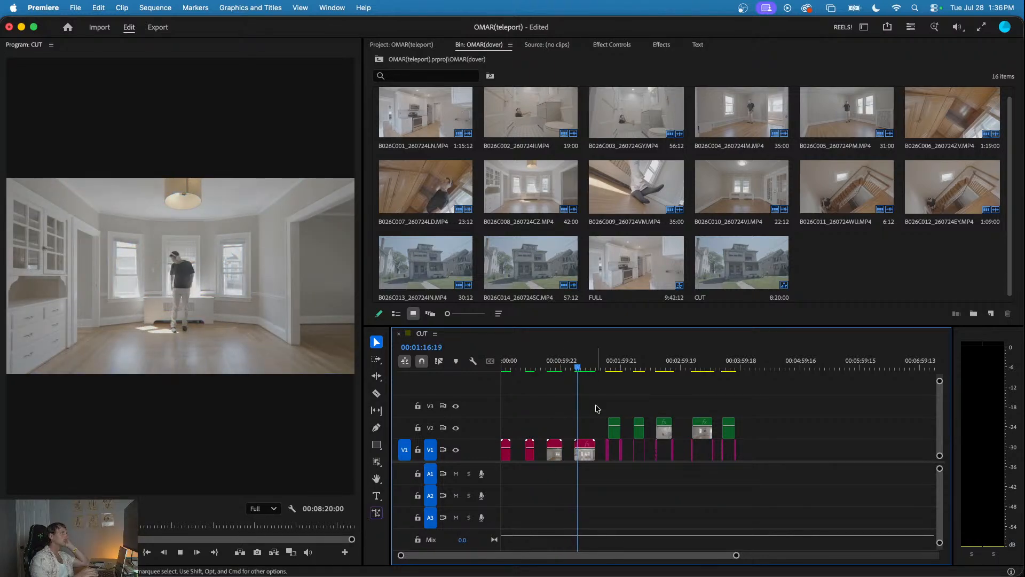
{"action": "scroll", "coordinate": [596, 412], "scroll_direction": "up", "scroll_amount": 4}
{"action": "left_click", "coordinate": [586, 369]}
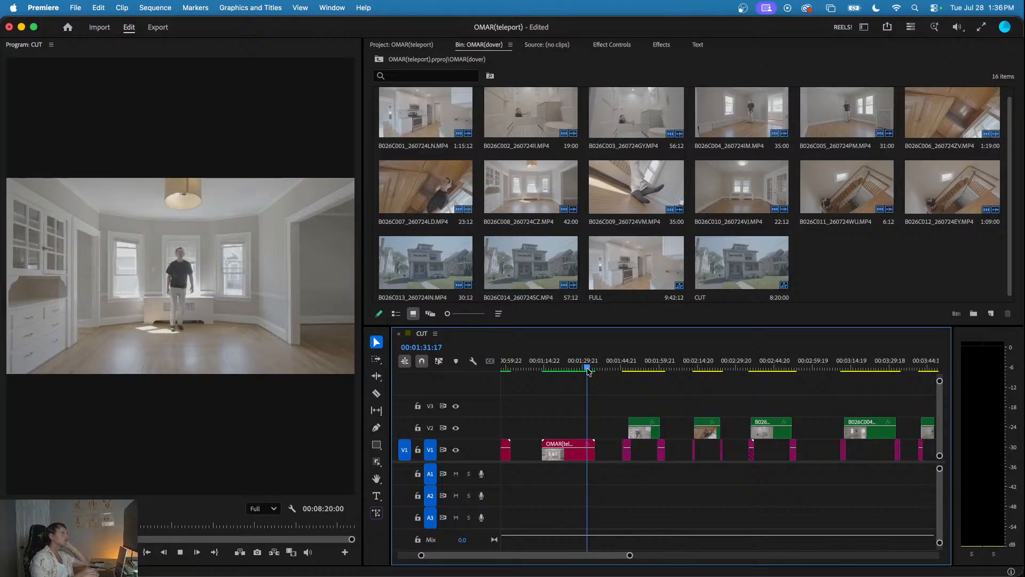
- Play the kitchen clips from about 00:01:47 and save the Premiere project
{"action": "left_click", "coordinate": [625, 367]}
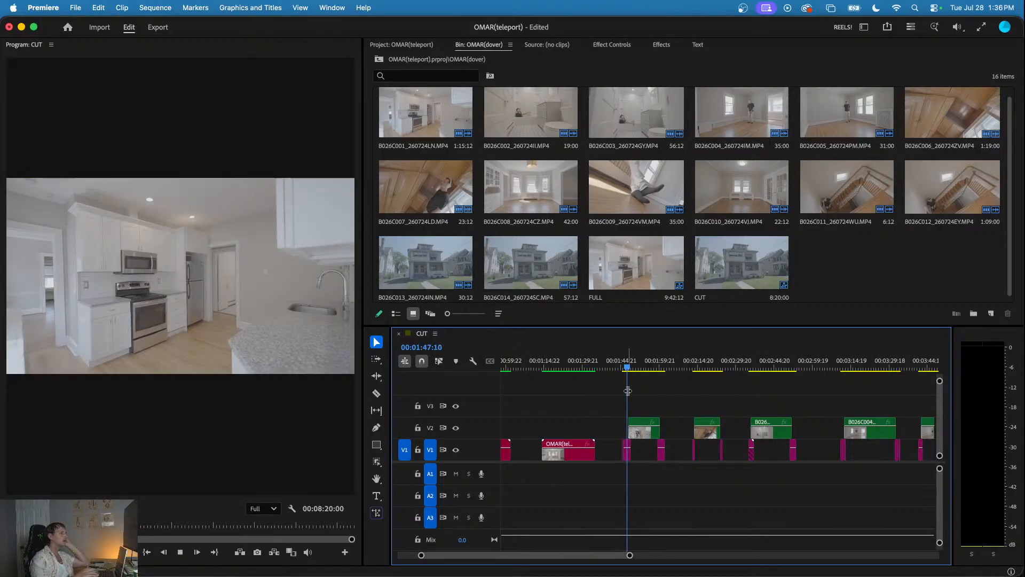
{"action": "scroll", "coordinate": [660, 435], "scroll_direction": "down", "scroll_amount": 3}
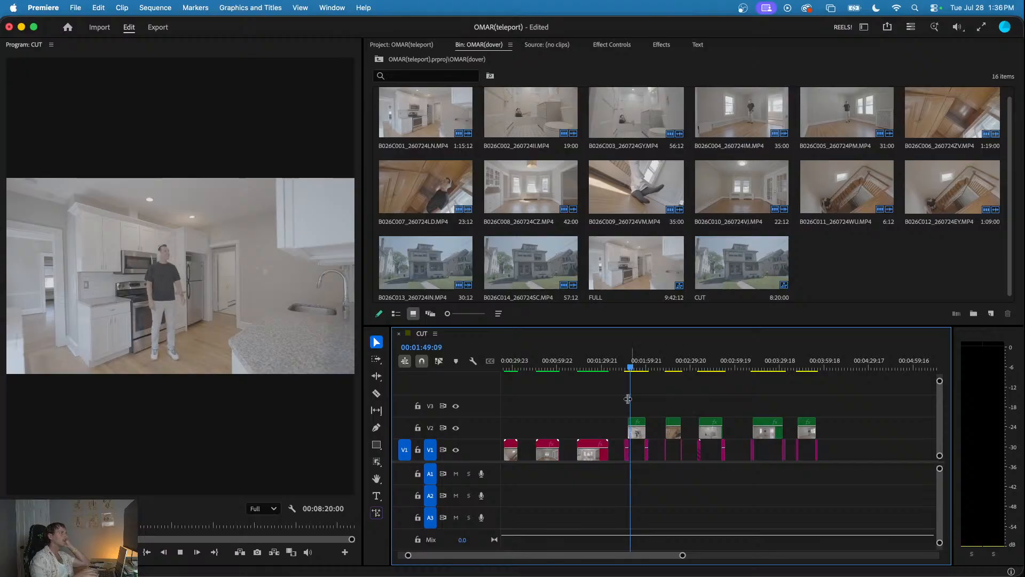
{"action": "scroll", "coordinate": [626, 402], "scroll_direction": "up", "scroll_amount": 2}
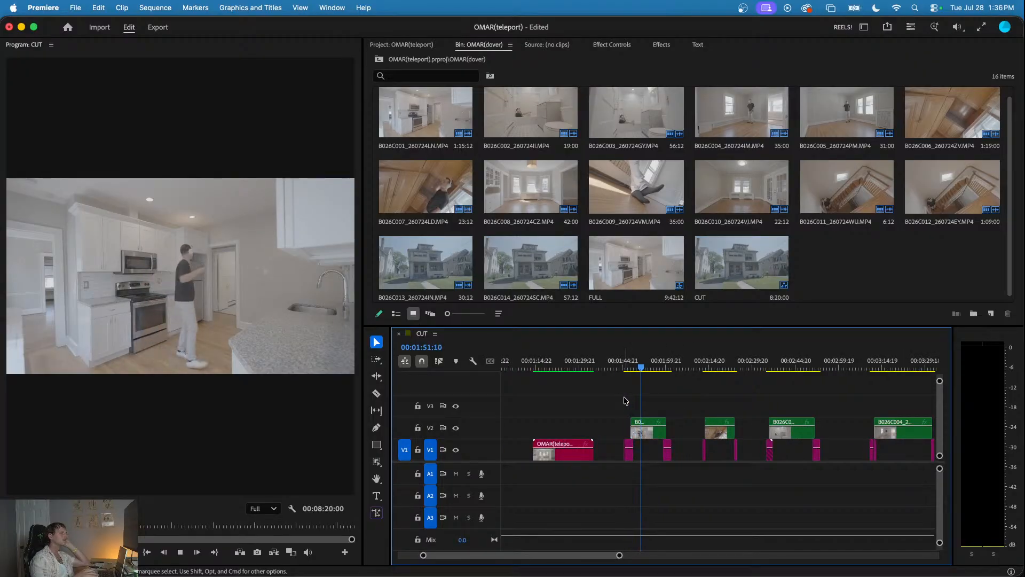
{"action": "key", "text": "cmd+s"}
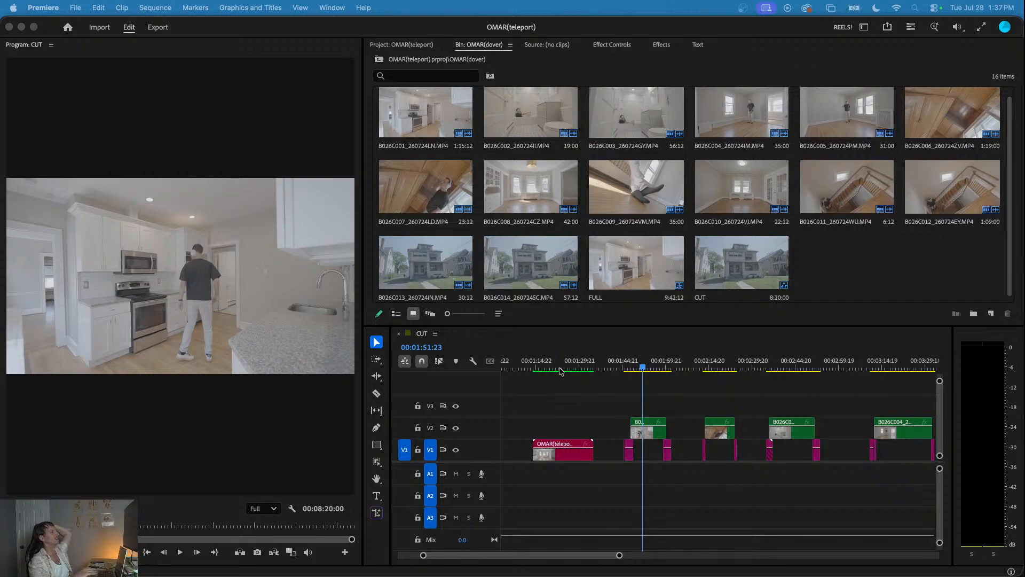
- Scrub the teleport-in of the Linked Comp 04 clip and the three earlier teleport clips at the sequence's start
{"action": "left_click", "coordinate": [538, 368]}
{"action": "left_click_drag", "start_coordinate": [539, 368], "coordinate": [541, 369]}
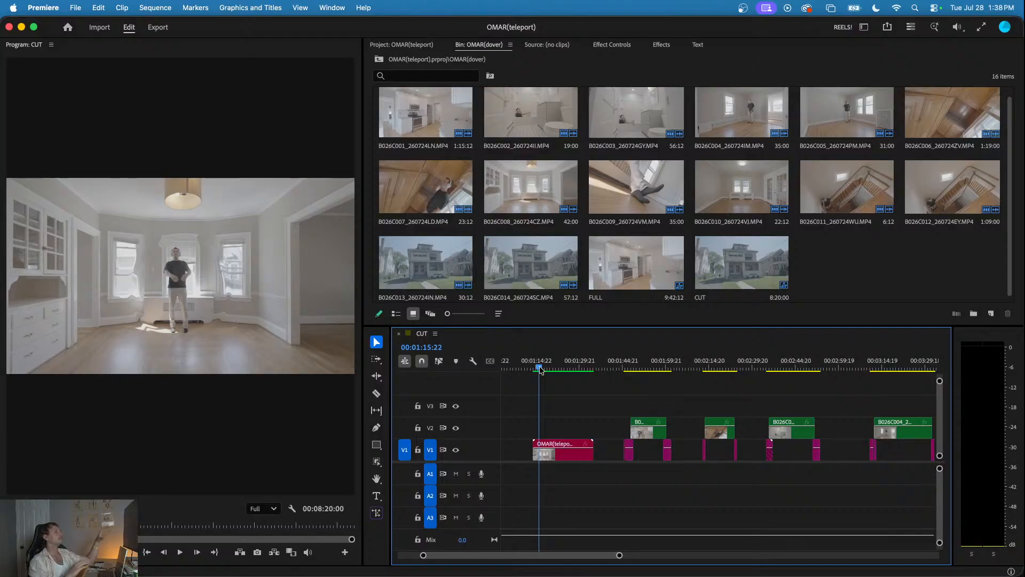
{"action": "scroll", "coordinate": [542, 399], "scroll_direction": "down", "scroll_amount": 5}
{"action": "scroll", "coordinate": [542, 398], "scroll_direction": "left", "scroll_amount": 3}
{"action": "left_click_drag", "start_coordinate": [504, 367], "coordinate": [536, 371]}
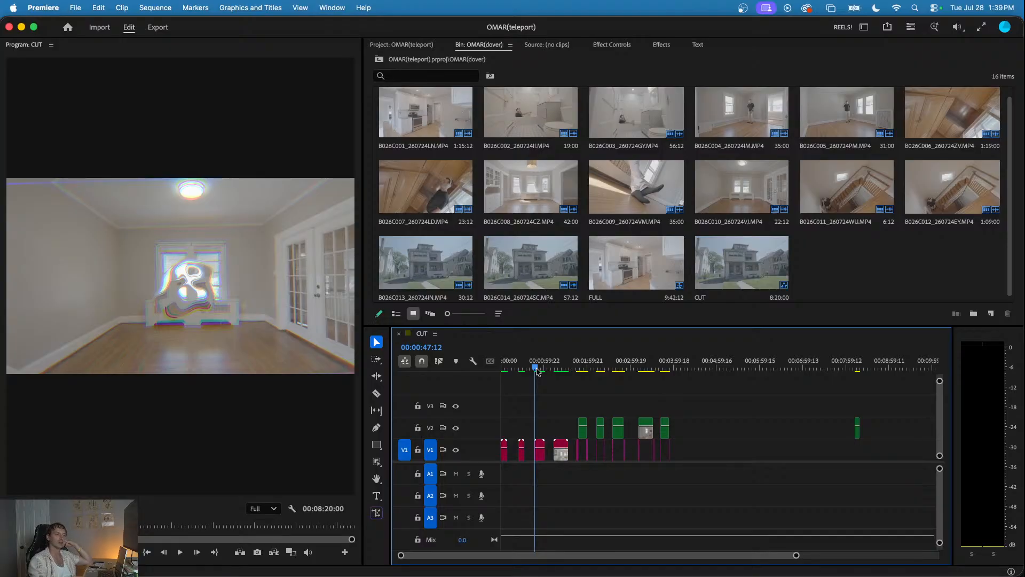
- Play the Linked Comp 04 clip from 00:01:14:05 and scrub to its teleport ring at 00:01:15:15
{"action": "left_click", "coordinate": [556, 368]}
{"action": "key", "text": "space"}
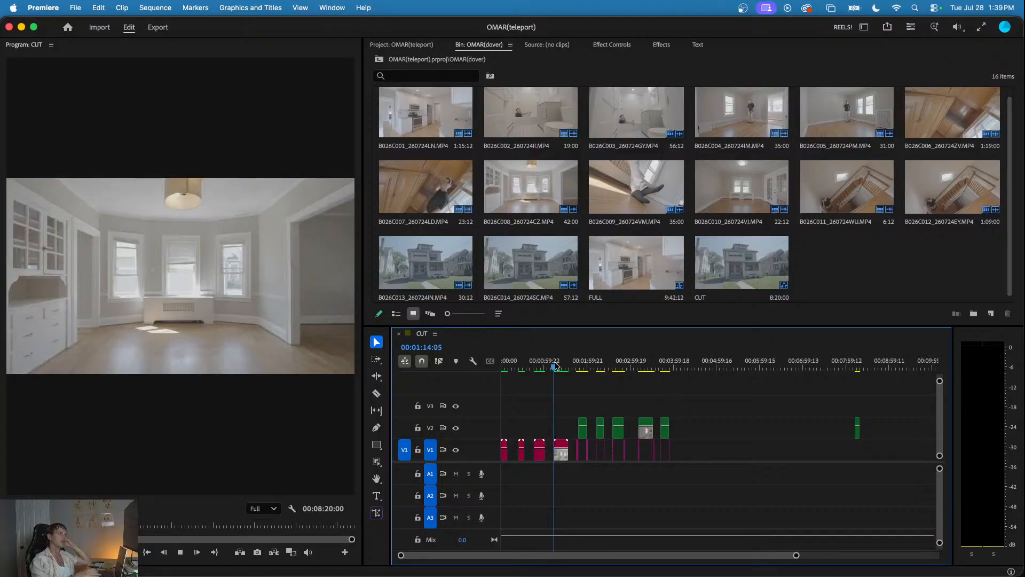
{"action": "scroll", "coordinate": [563, 387], "scroll_direction": "up", "scroll_amount": 5}
{"action": "left_click", "coordinate": [539, 359]}
{"action": "left_click_drag", "start_coordinate": [541, 359], "coordinate": [533, 362]}
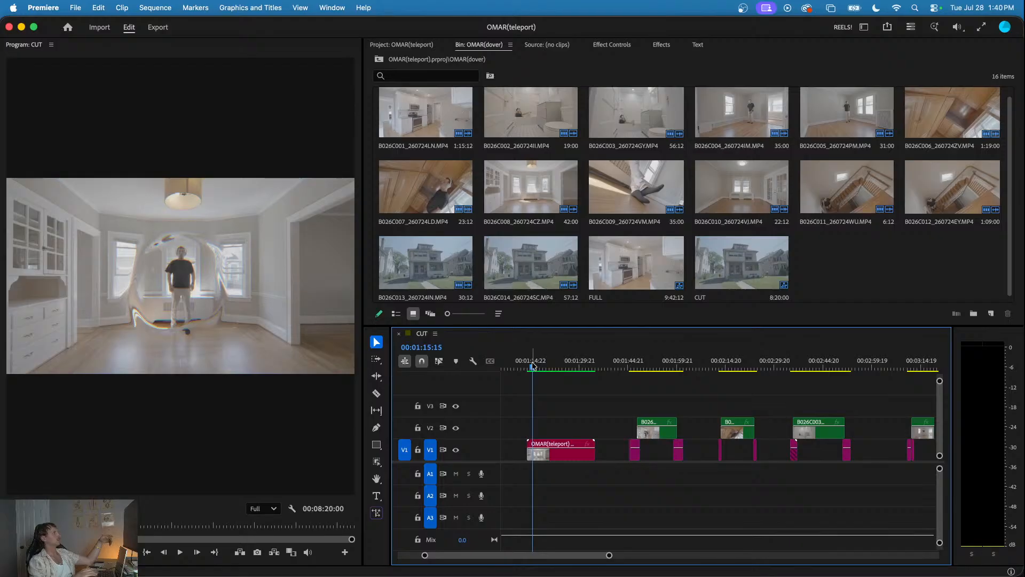